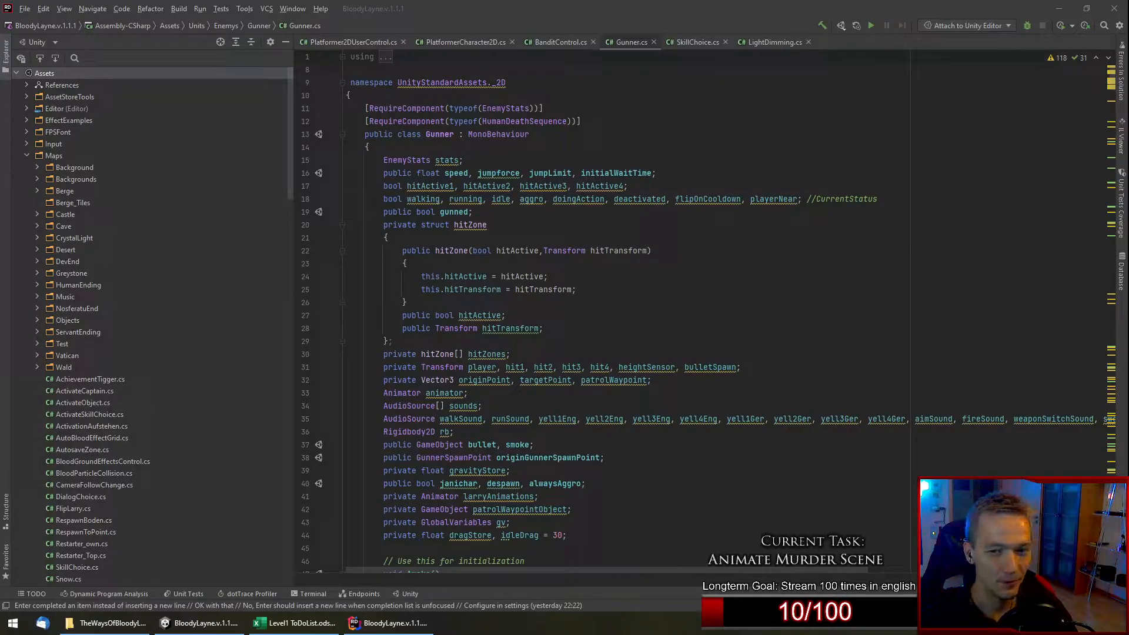
Switch to the Unity editor and examine the cave area around the Bandit, the Farmer and the artifact alcove in LvL1-1.
left_click(200, 623)
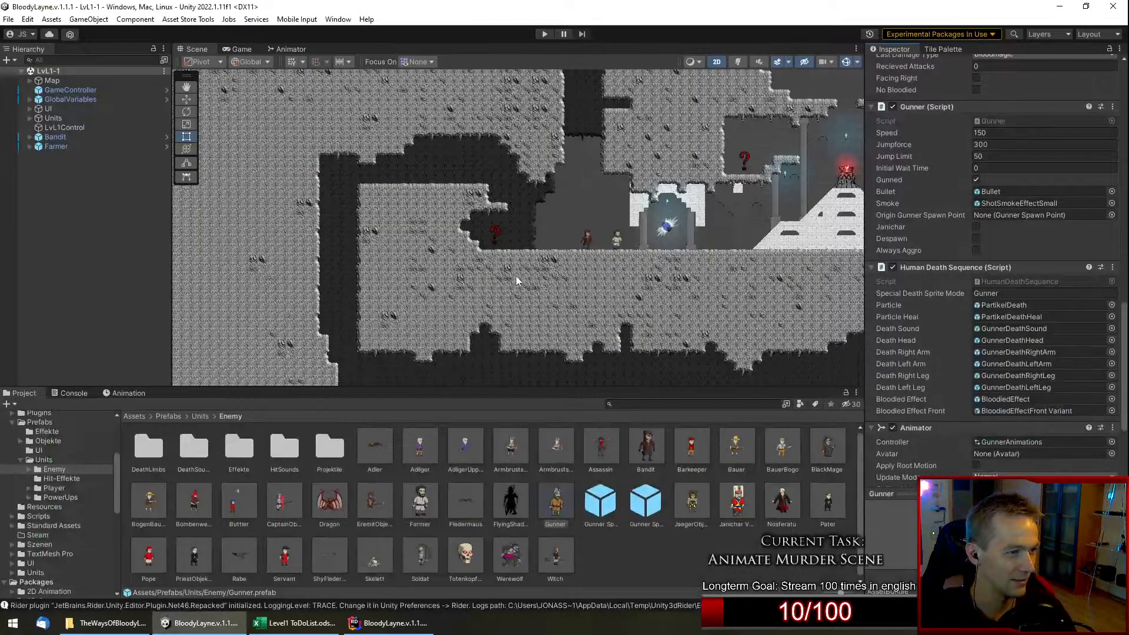
scroll(625, 235, "up", 8)
middle_click_drag(513, 229, 546, 301)
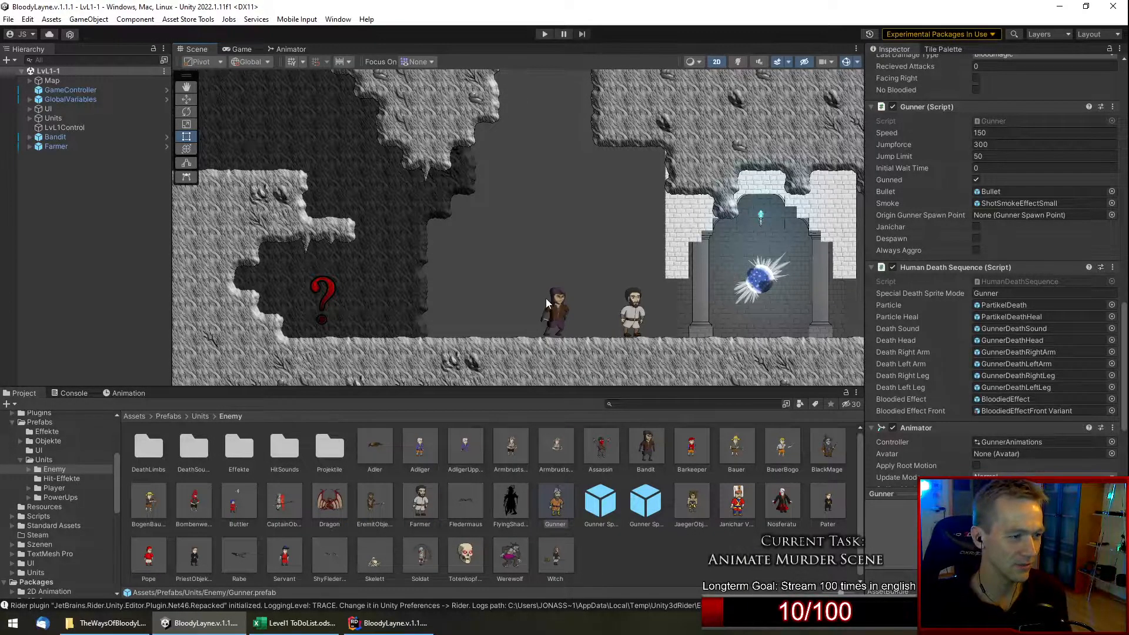
scroll(554, 284, "down", 4)
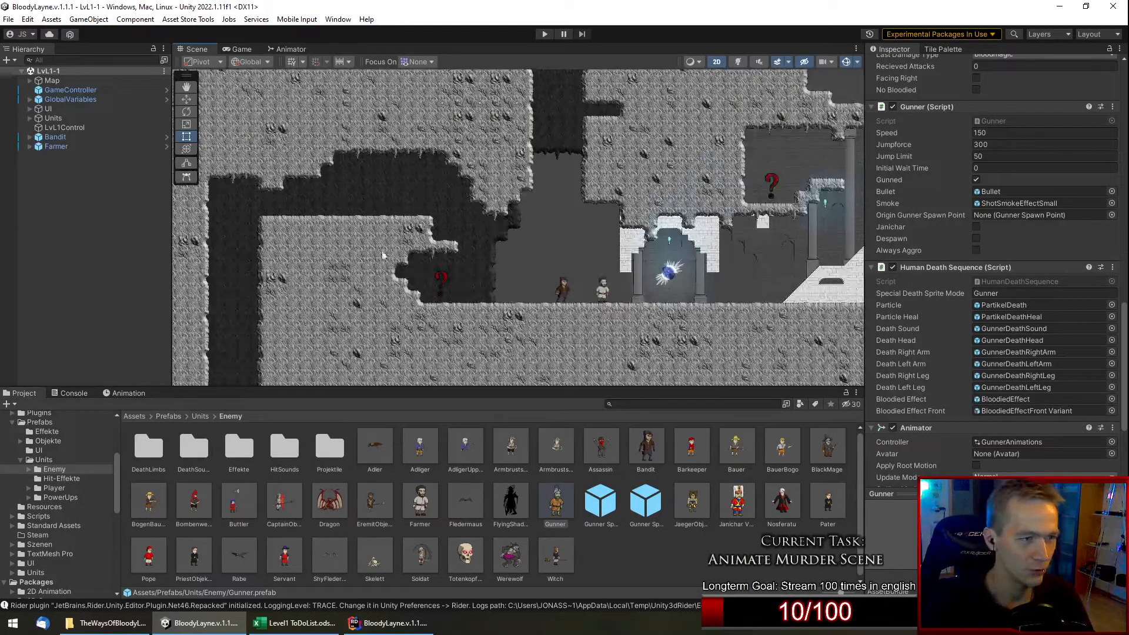
scroll(594, 189, "down", 2)
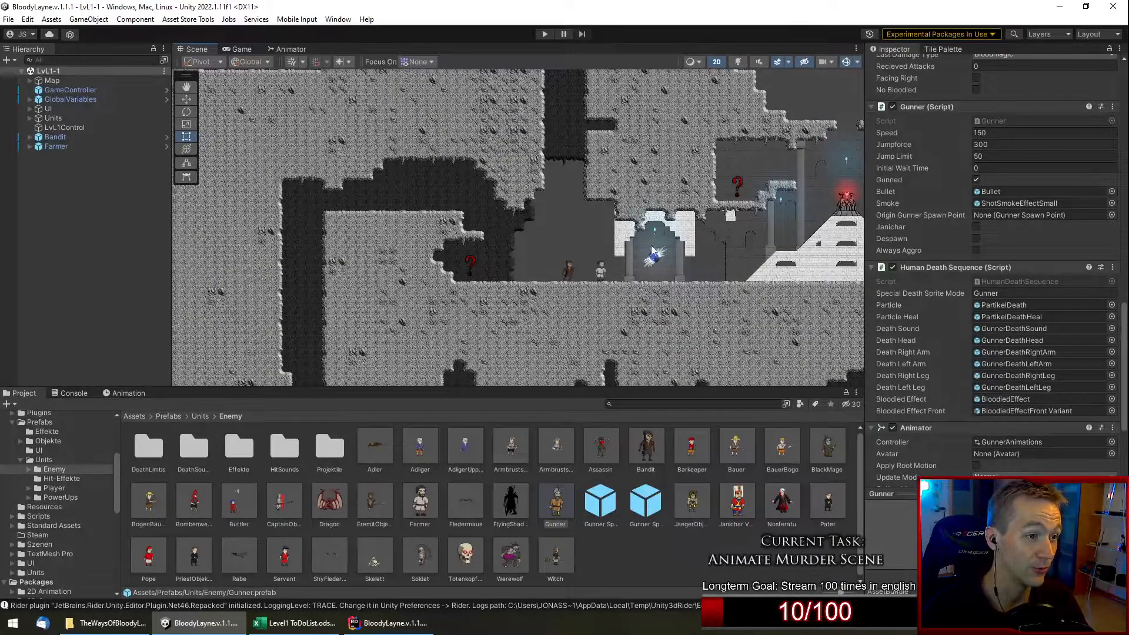
middle_click_drag(745, 208, 691, 248)
middle_click_drag(522, 239, 692, 284)
middle_click_drag(461, 220, 354, 179)
scroll(607, 323, "up", 5)
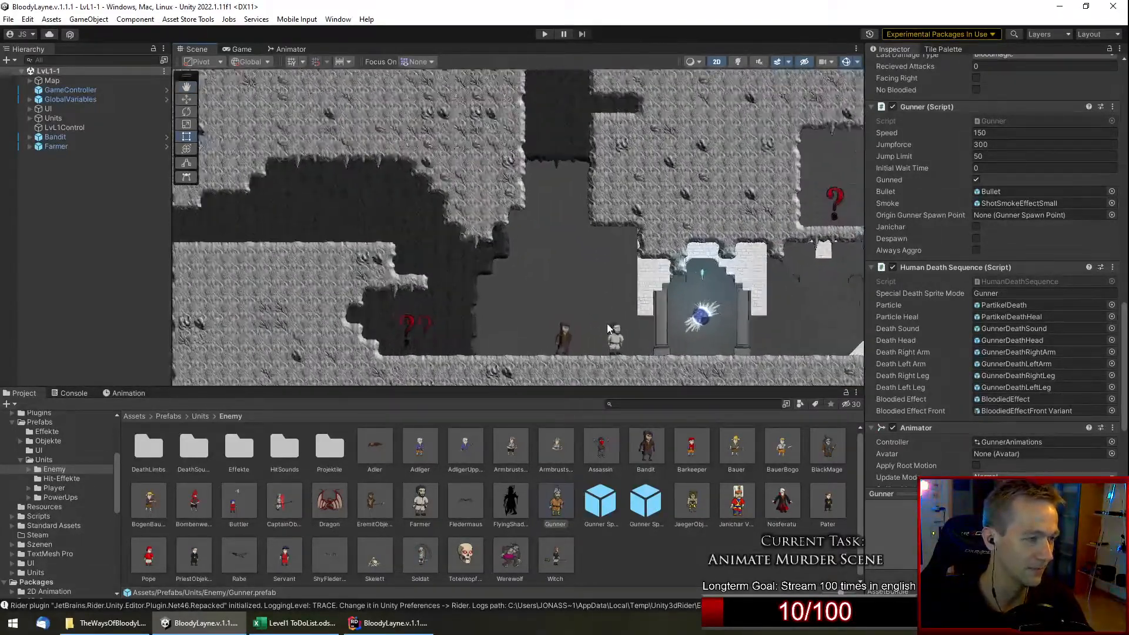
Check the task list in the Level1 ToDoList spreadsheet and return to the Unity scene.
left_click(294, 623)
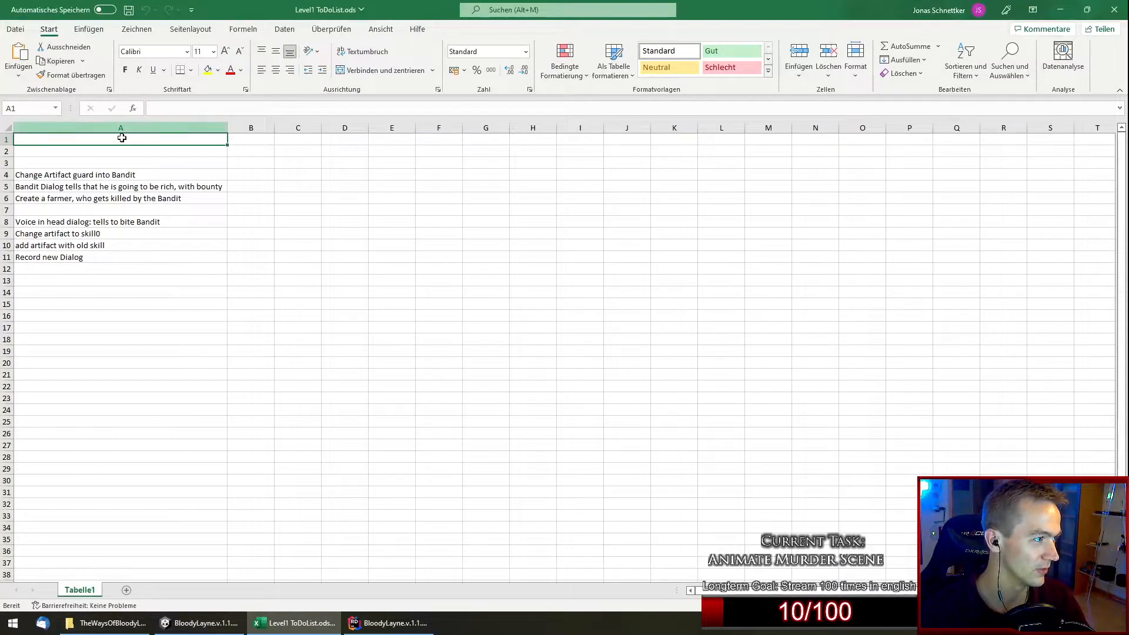
left_click(200, 623)
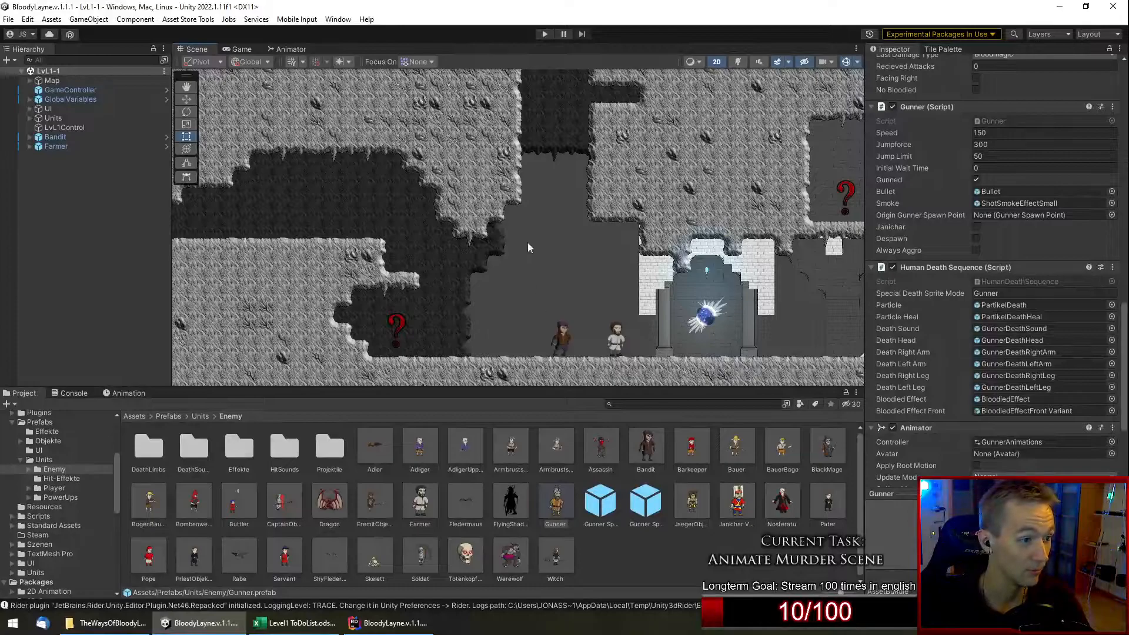
Examine where the Bandit and the Farmer stand relative to each other and to the artifact alcove.
middle_click_drag(728, 218, 680, 207)
scroll(593, 346, "up", 2)
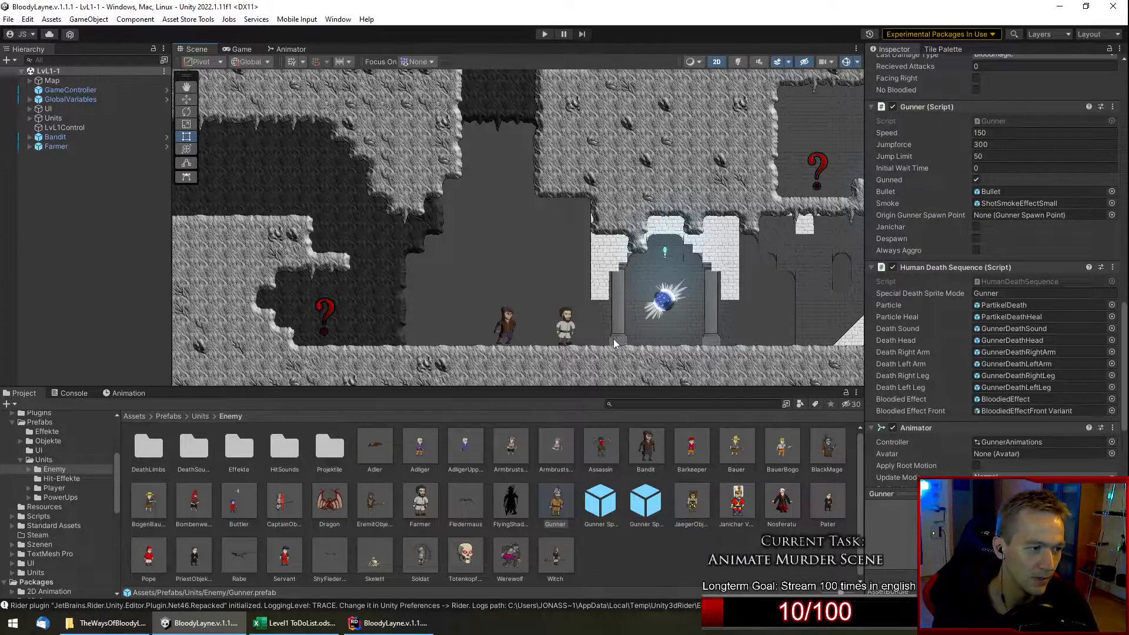
scroll(613, 339, "down", 4)
middle_click_drag(613, 336, 624, 255)
scroll(582, 300, "up", 2)
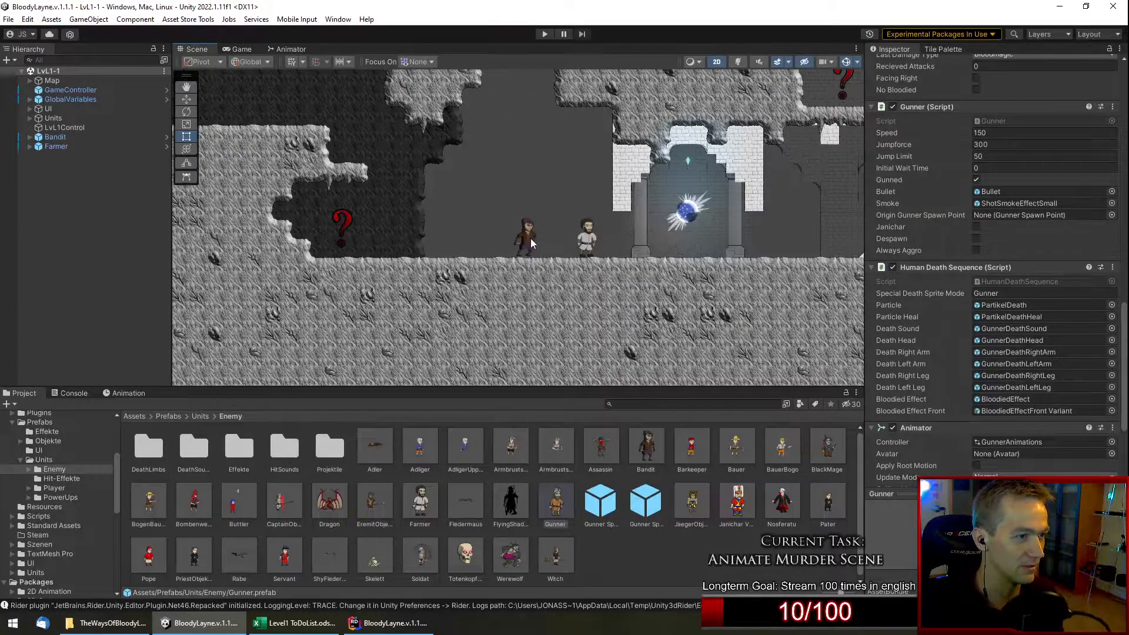
scroll(563, 231, "up", 3)
scroll(556, 269, "up", 3)
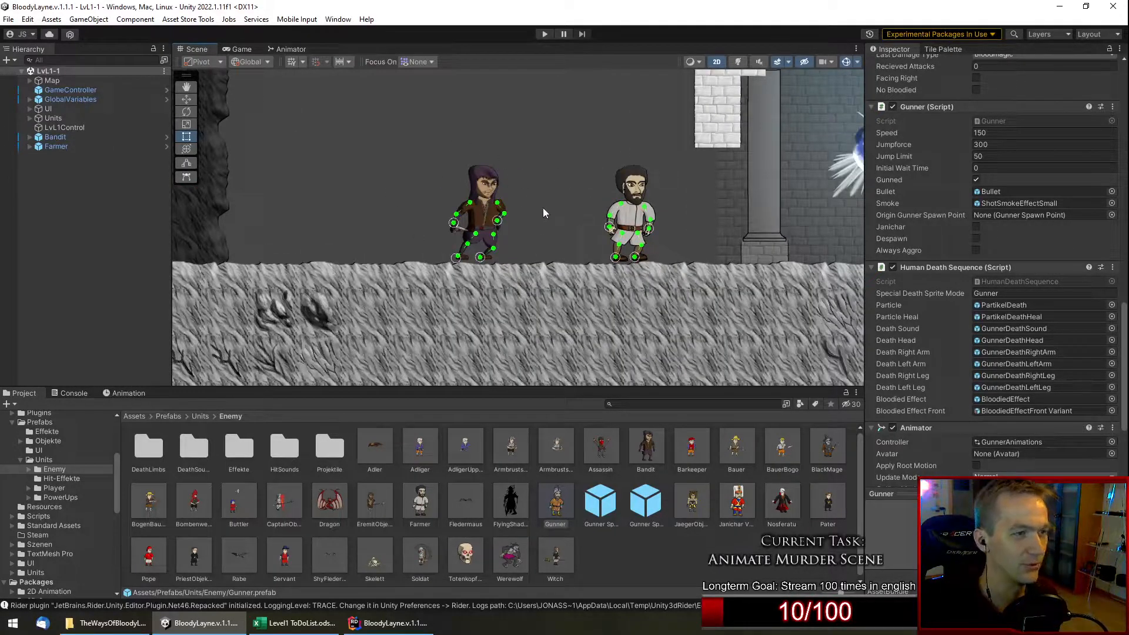
scroll(542, 209, "down", 1)
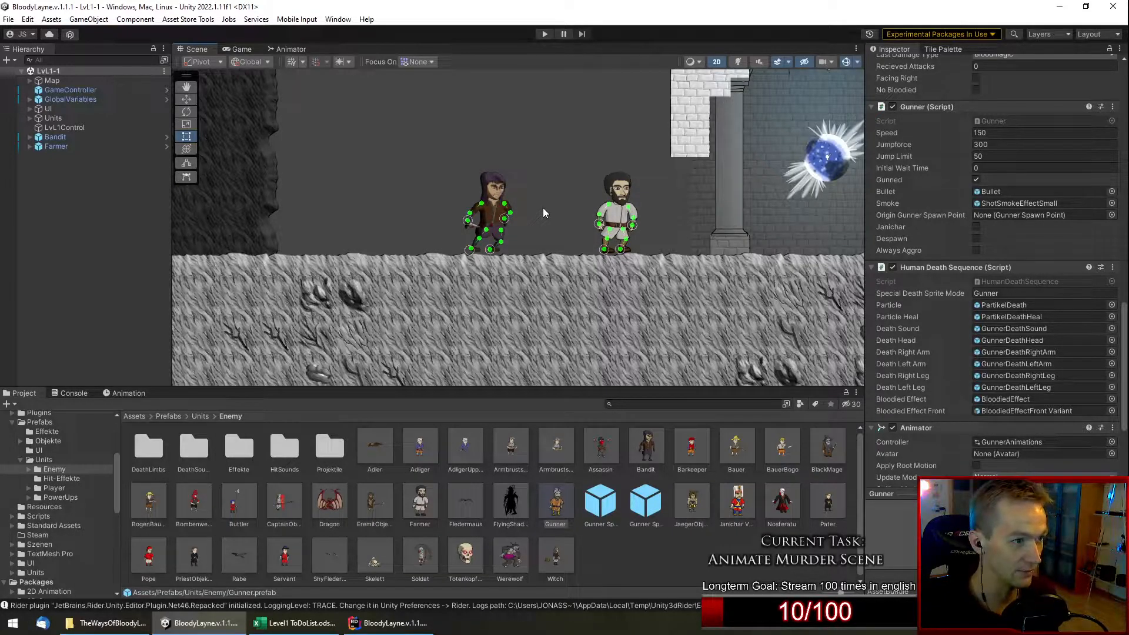
scroll(542, 208, "down", 4)
middle_click_drag(556, 172, 574, 228)
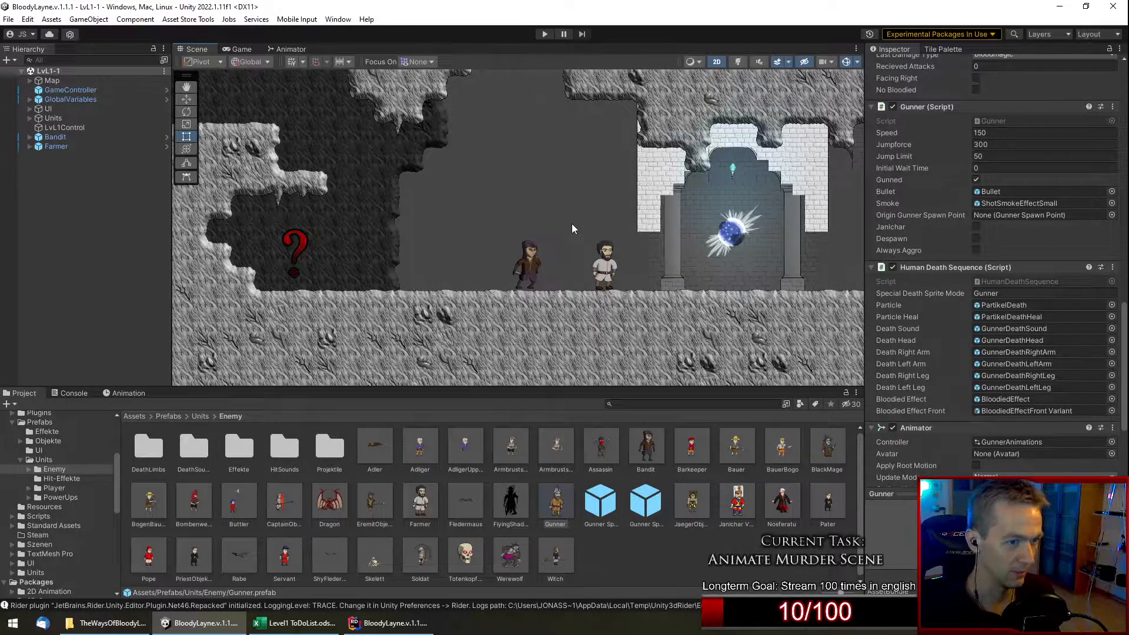
scroll(588, 247, "up", 5)
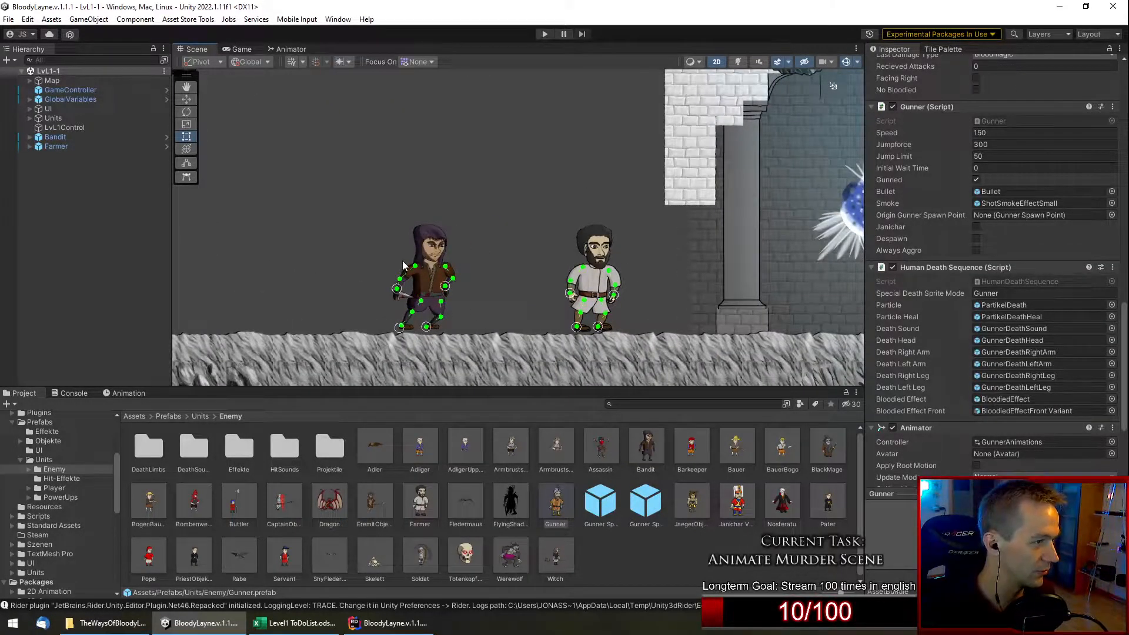
Inspect the components of the Bandit and the Farmer by selecting each character in the scene.
left_click(422, 283)
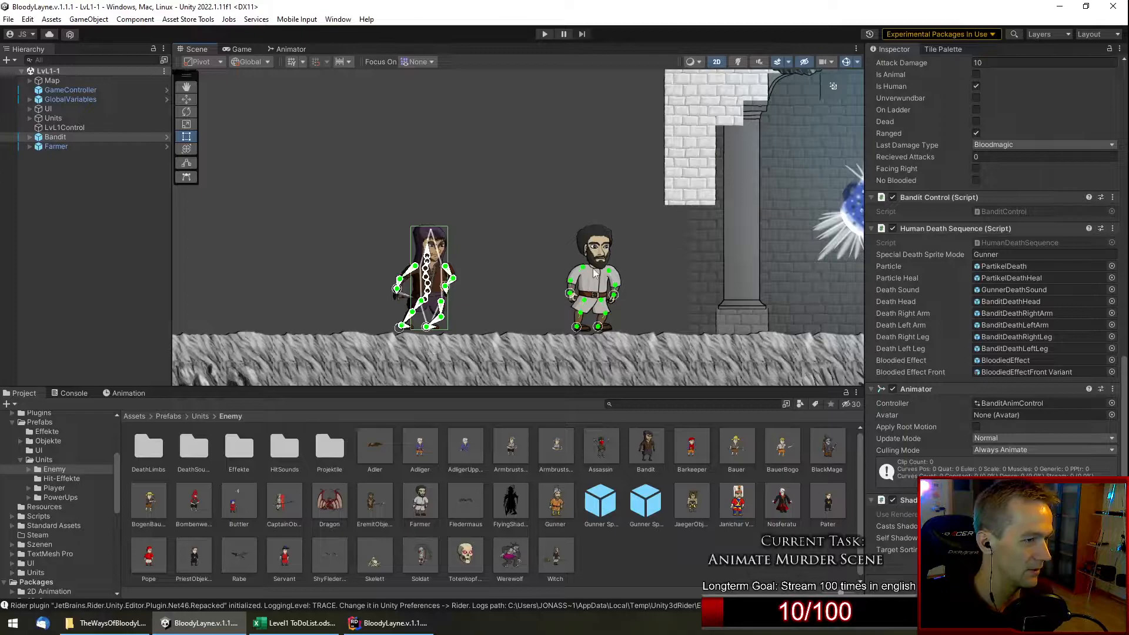
left_click(593, 264)
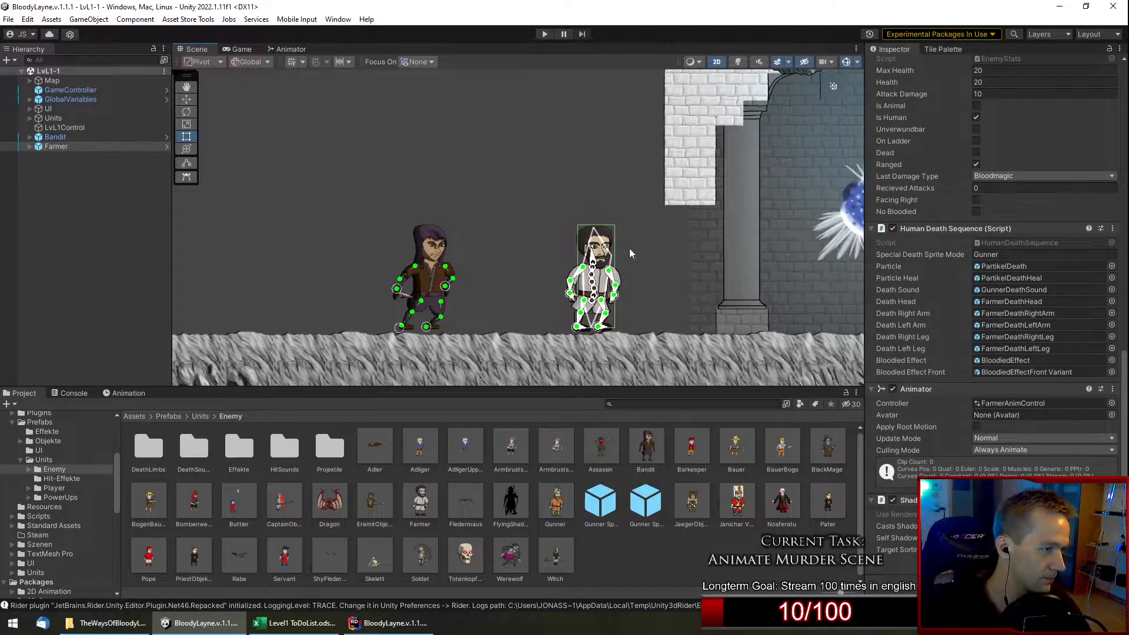
left_click(428, 285)
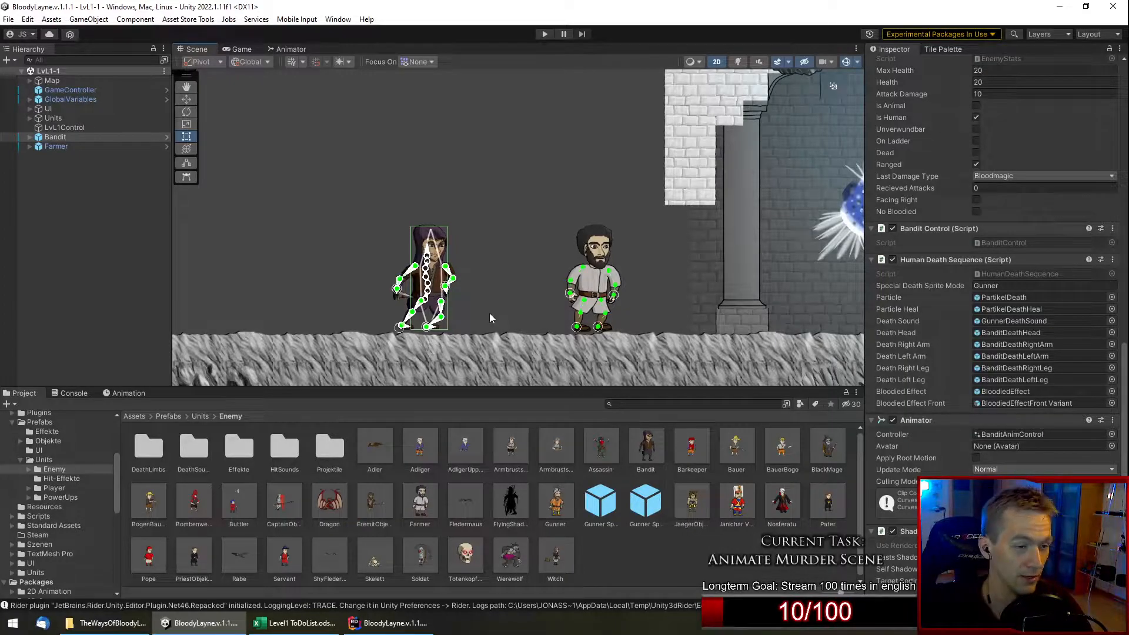
left_click(586, 297)
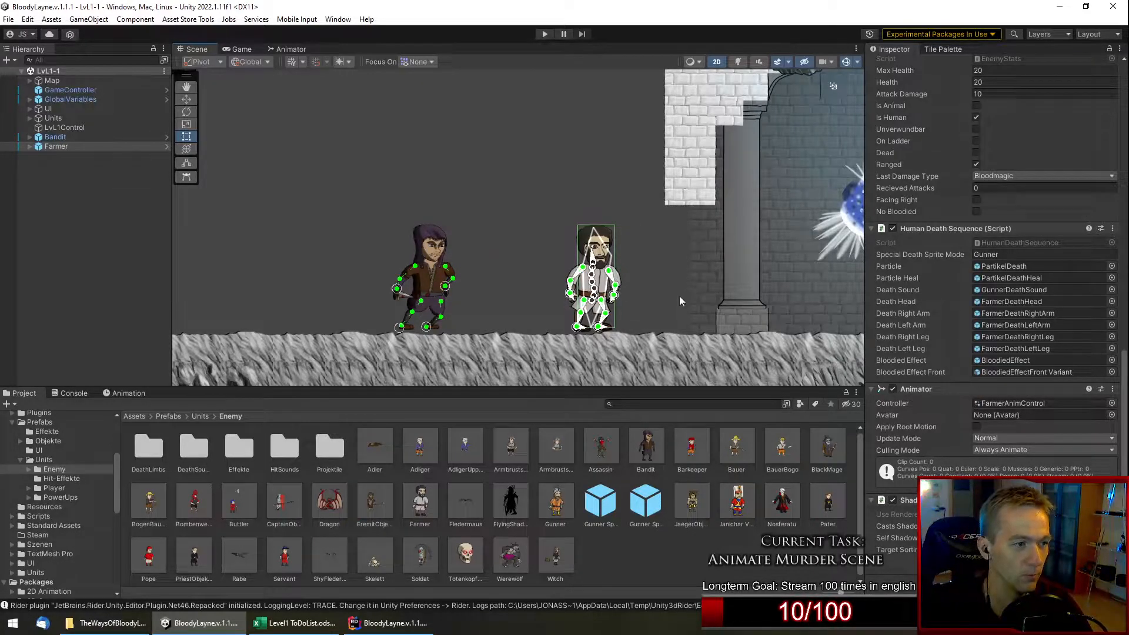
scroll(591, 320, "down", 2)
scroll(589, 266, "down", 1)
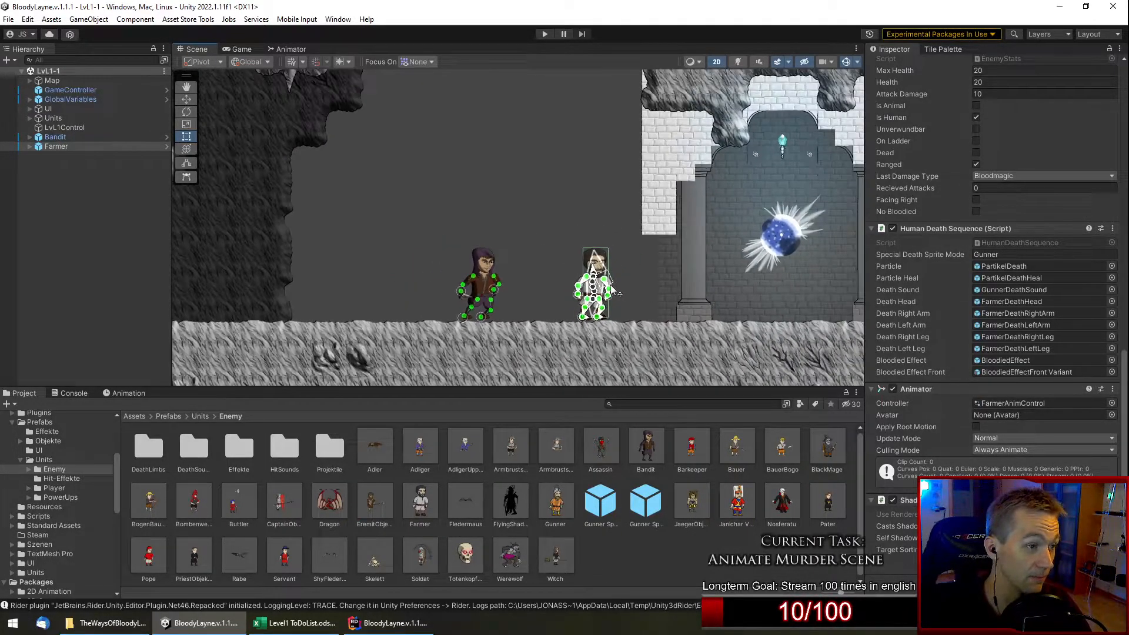
left_click(486, 260)
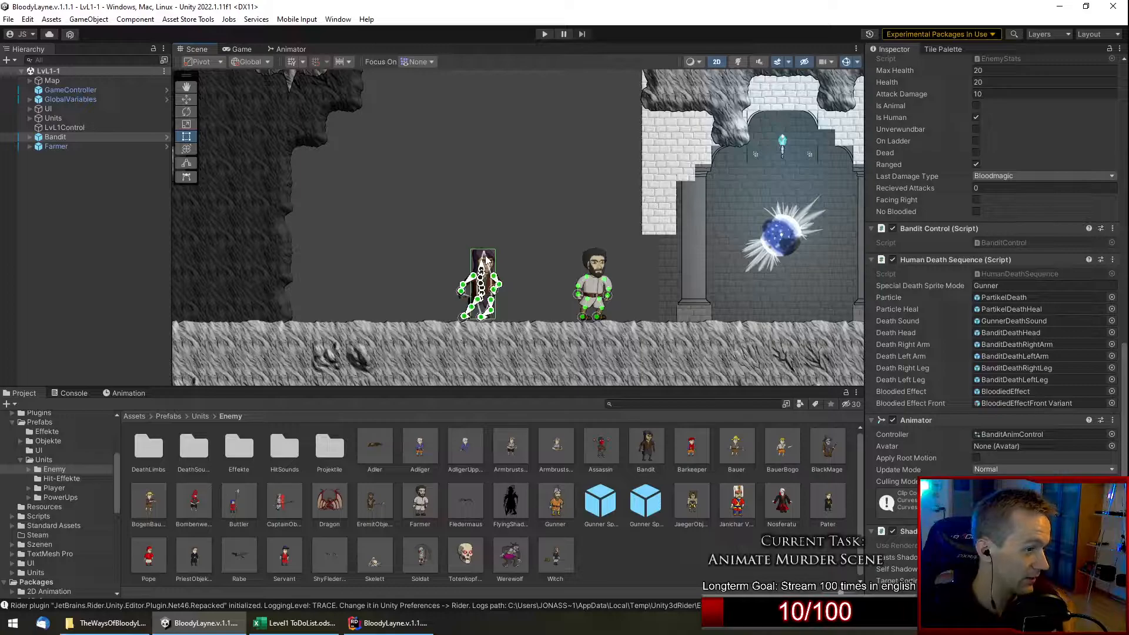
Select the red question-mark tutorial pop-up in the small cave beside the Bandit to inspect its settings.
scroll(486, 260, "down", 3)
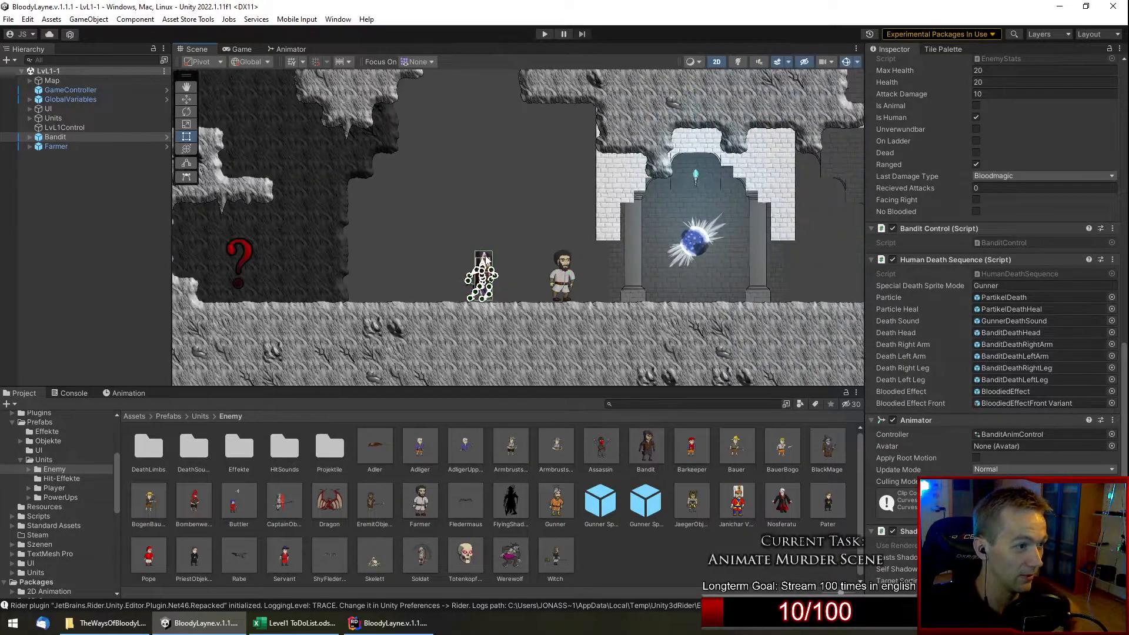
scroll(558, 154, "down", 10)
middle_click_drag(499, 126, 524, 263)
scroll(441, 262, "up", 5)
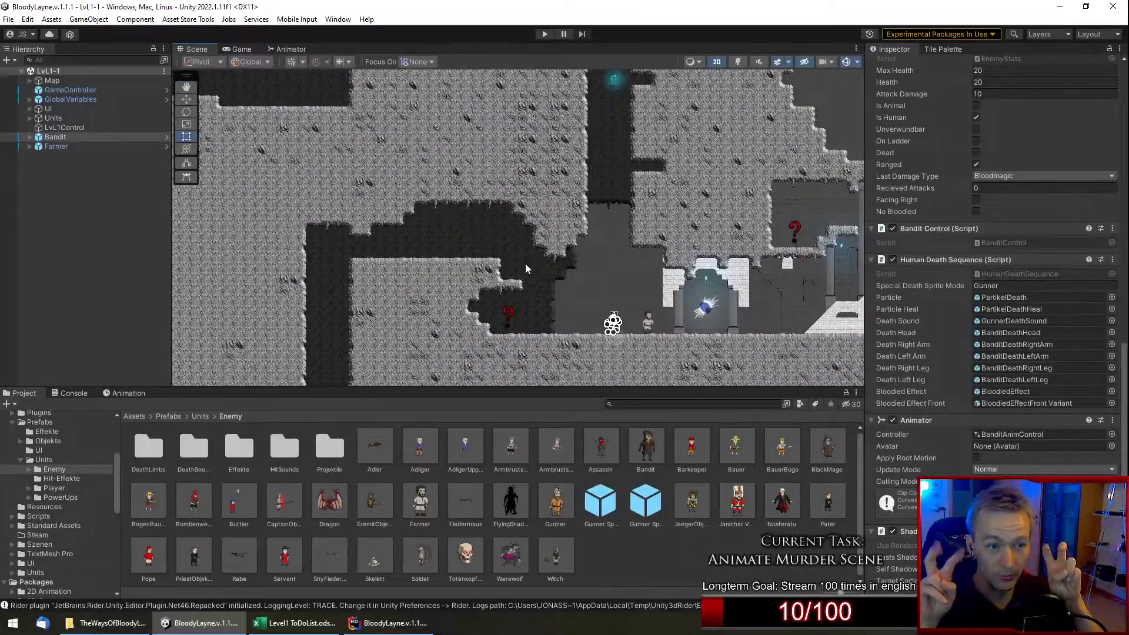
scroll(525, 264, "up", 3)
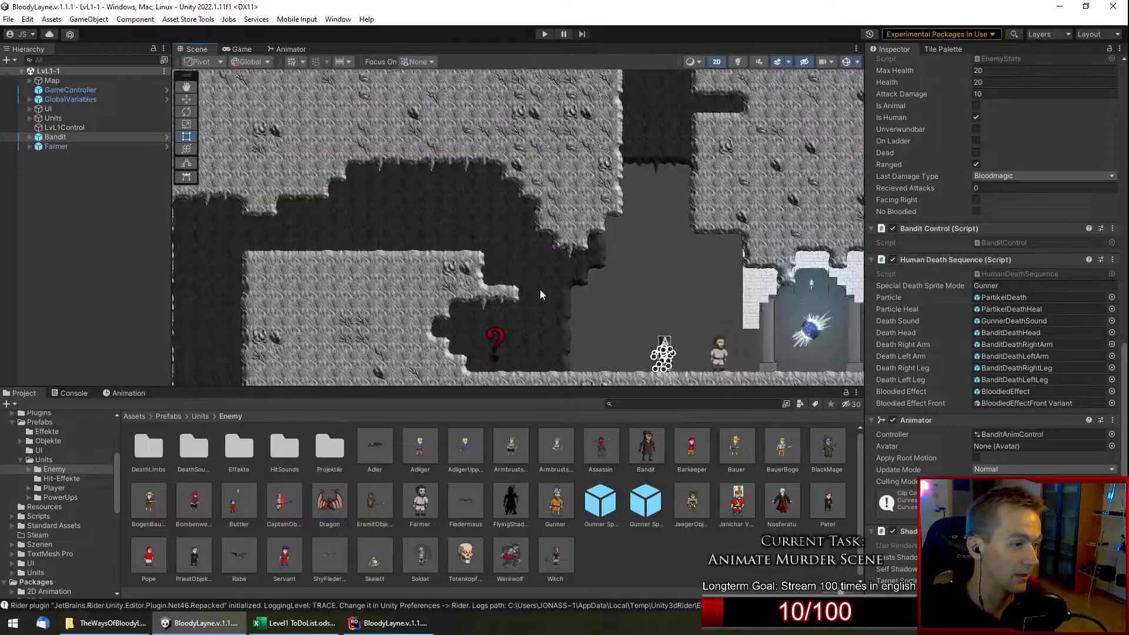
middle_click_drag(540, 288, 553, 218)
scroll(517, 224, "up", 4)
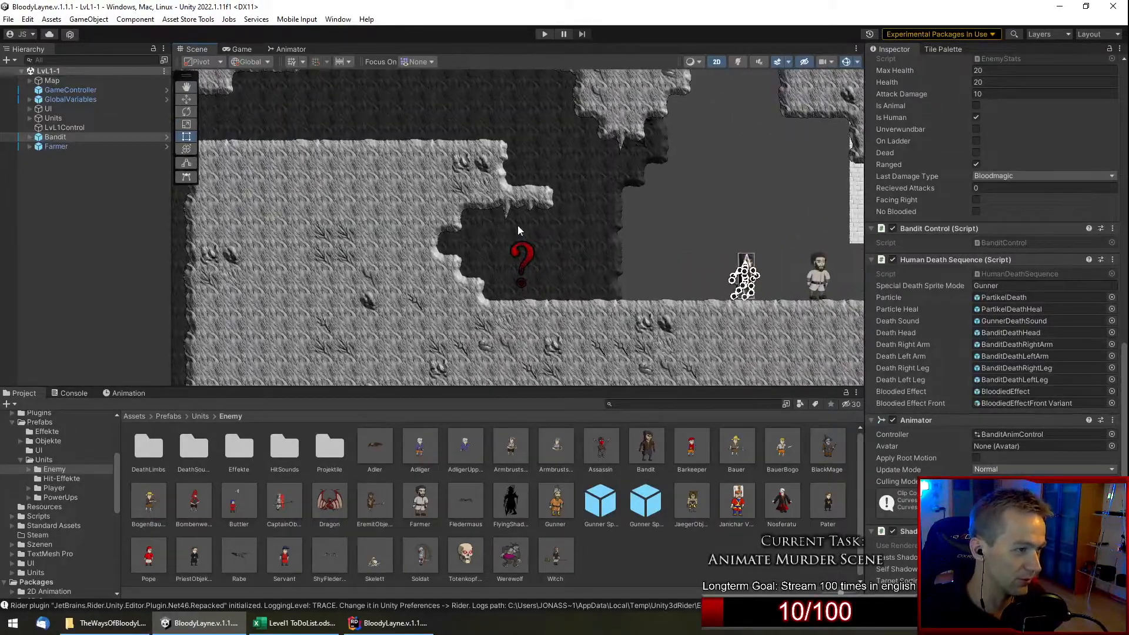
left_click(534, 269)
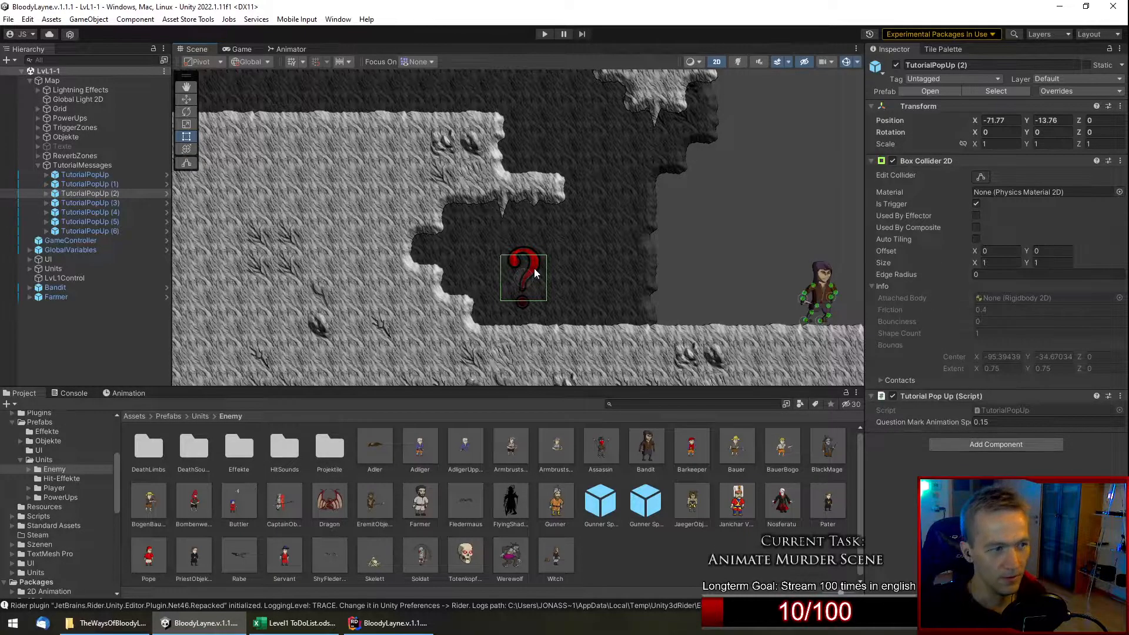
Examine the tunnel route through the level, including the other tutorial question marks, from the western caves back to the Bandit scene.
scroll(534, 272, "down", 5)
scroll(534, 272, "down", 4)
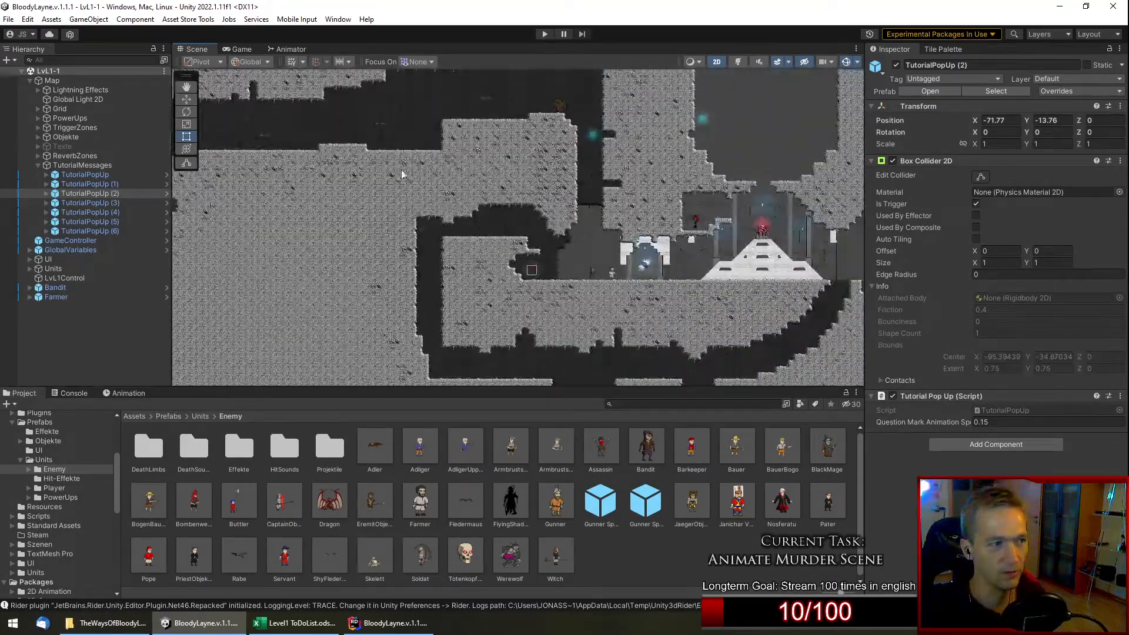
scroll(515, 202, "up", 5)
middle_click_drag(515, 202, 498, 267)
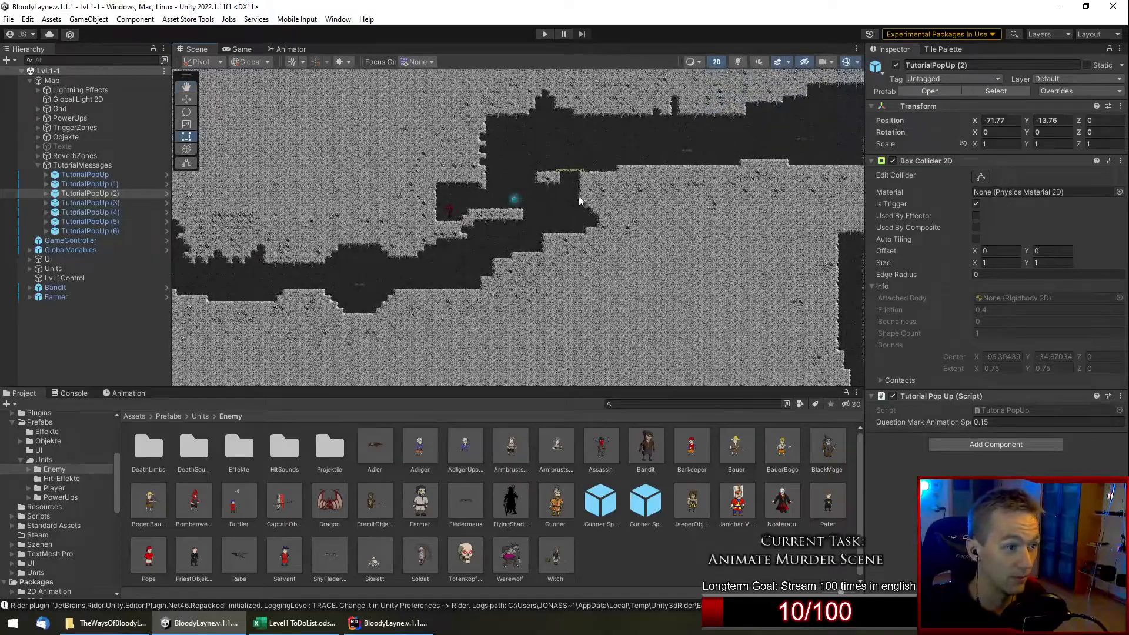
middle_click_drag(299, 236, 593, 280)
middle_click_drag(679, 244, 574, 297)
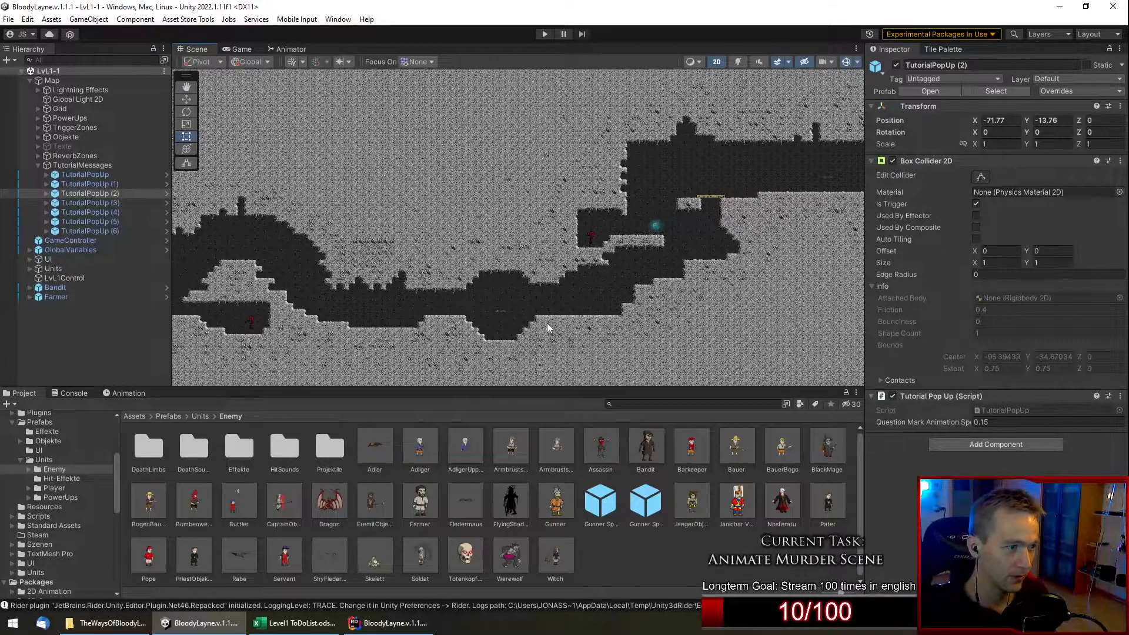
middle_click_drag(242, 263, 283, 256)
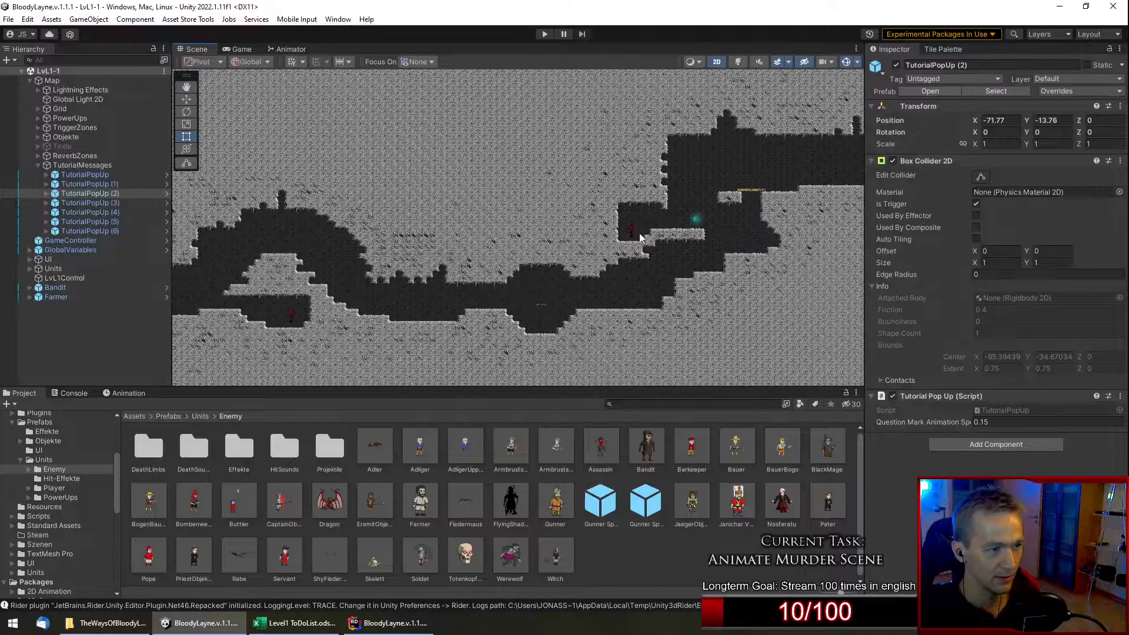
middle_click_drag(694, 231, 548, 249)
middle_click_drag(754, 249, 363, 205)
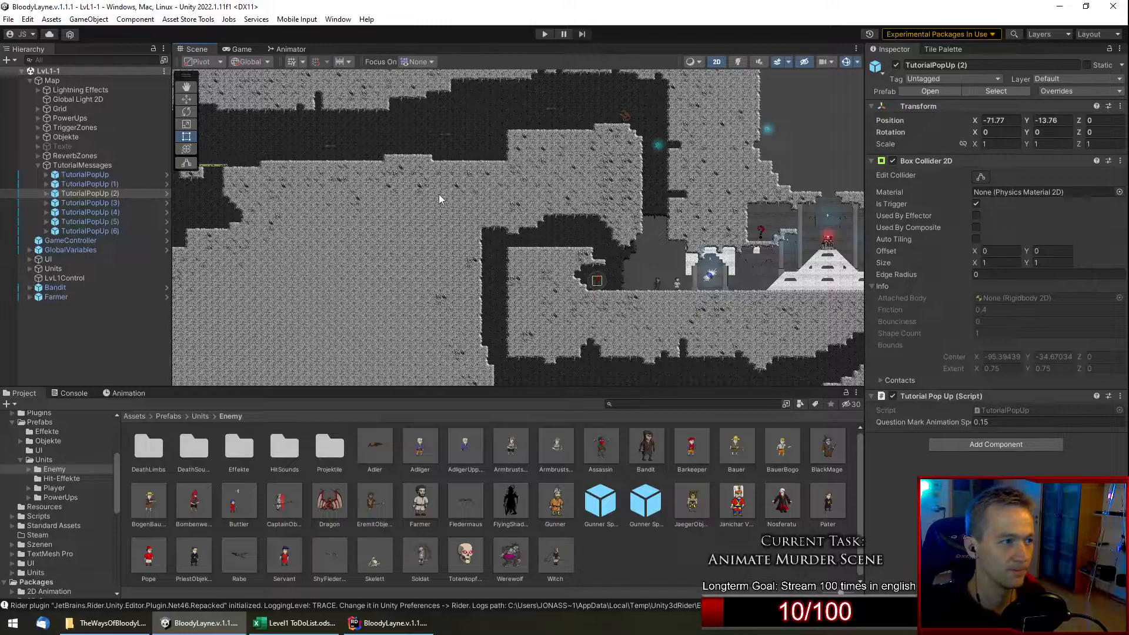
scroll(599, 196, "up", 5)
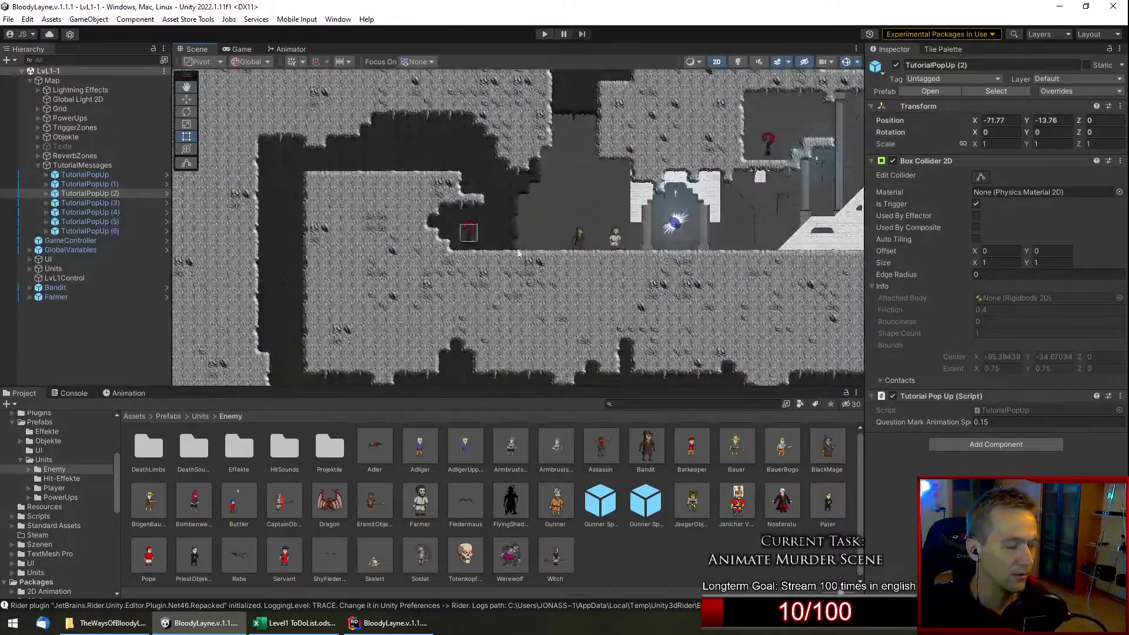
scroll(638, 256, "down", 8)
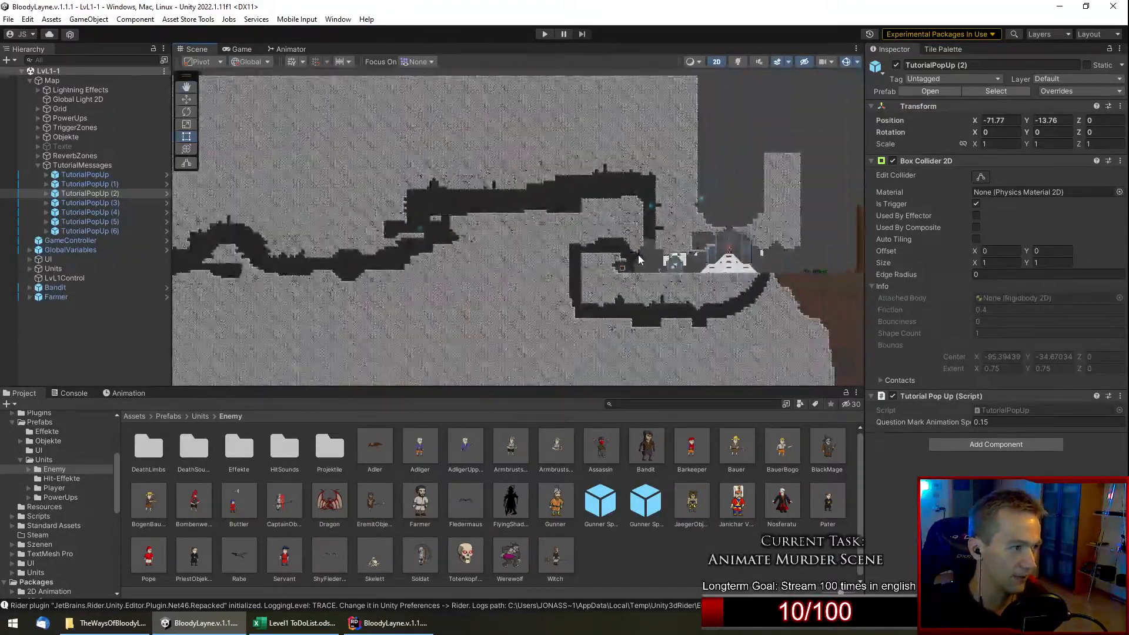
middle_click_drag(429, 249, 680, 249)
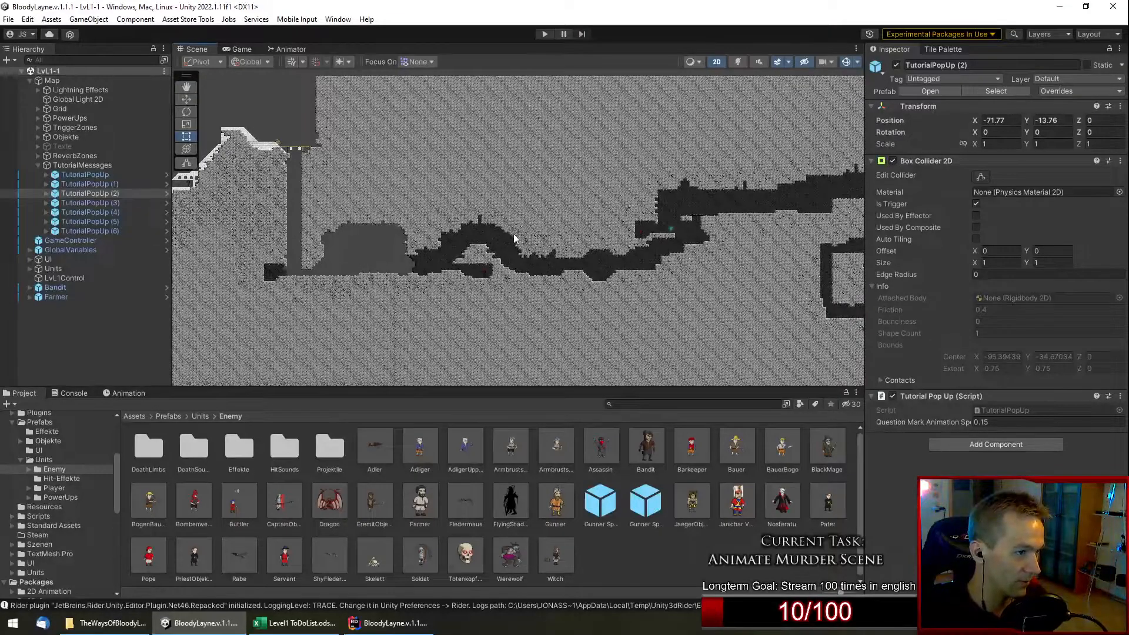
scroll(657, 259, "up", 6)
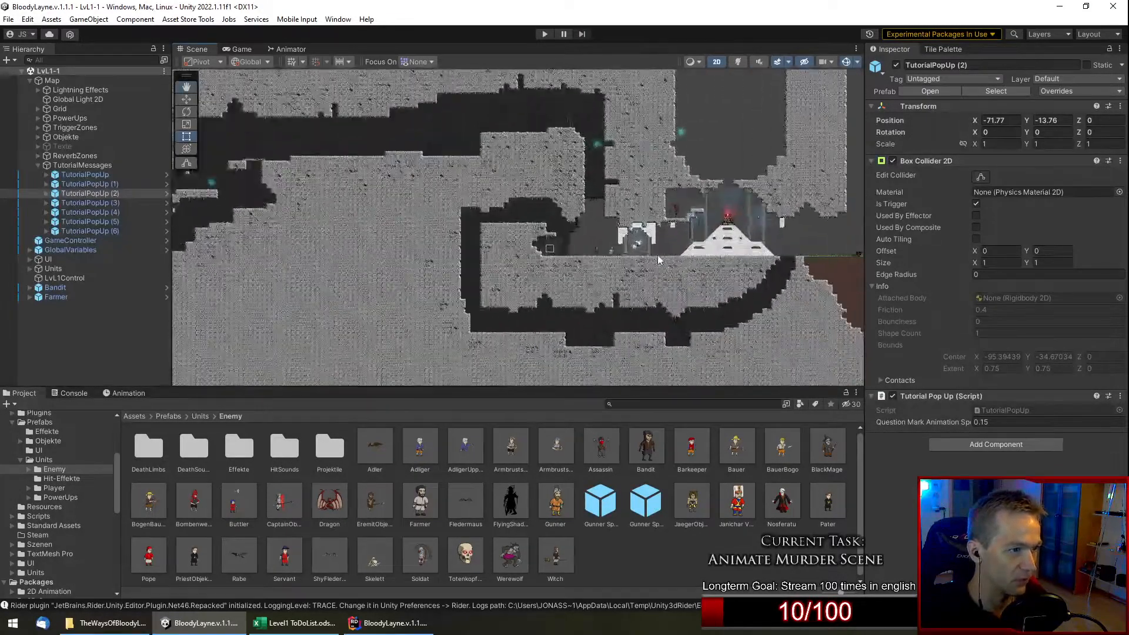
scroll(658, 255, "up", 4)
scroll(514, 235, "up", 2)
scroll(494, 234, "up", 3)
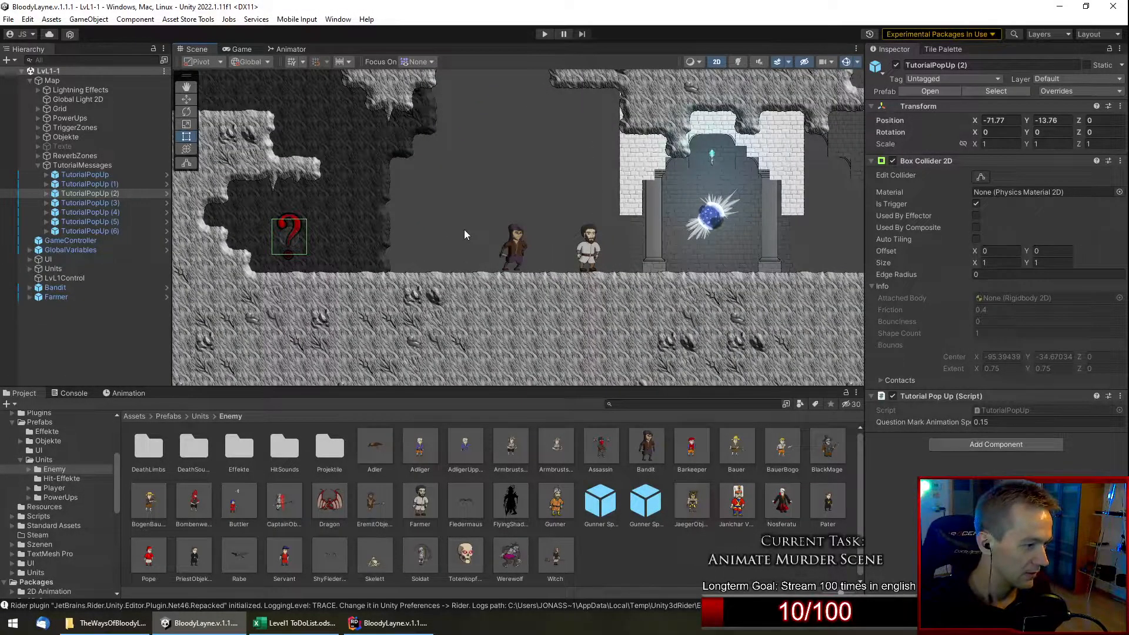
Switch to the Level1 ToDoList spreadsheet and select the "Change Artifact guard into Bandit" entry in cell A4.
left_click(297, 622)
left_click(178, 176)
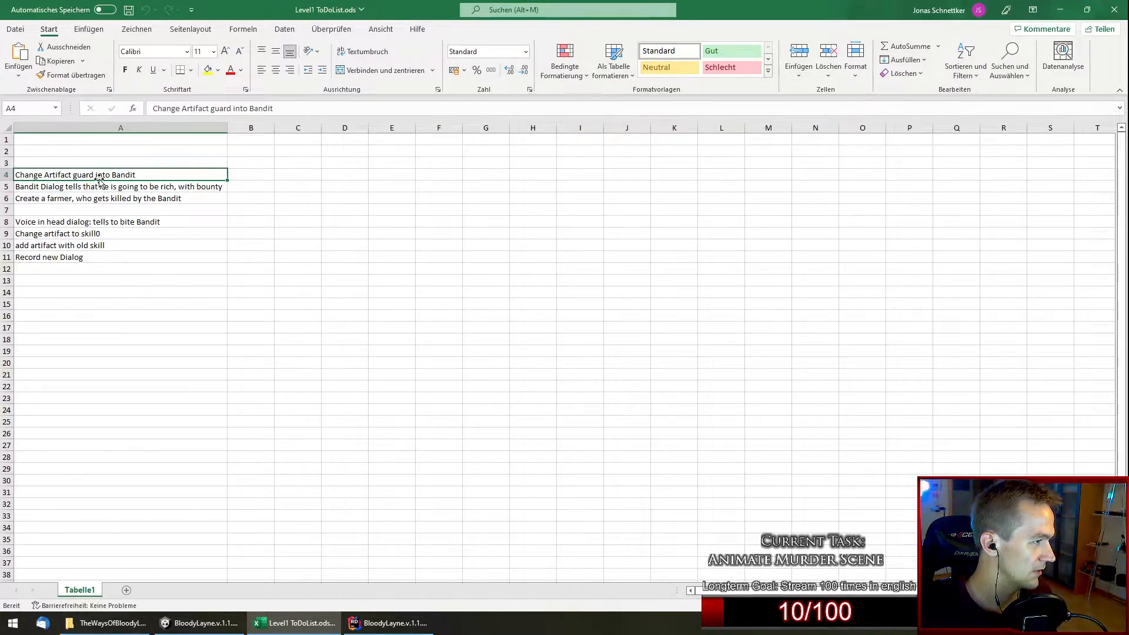
Review the Bandit and farmer entries in cells A4 to A6 of the to-do list.
left_click(124, 187)
left_click(115, 177)
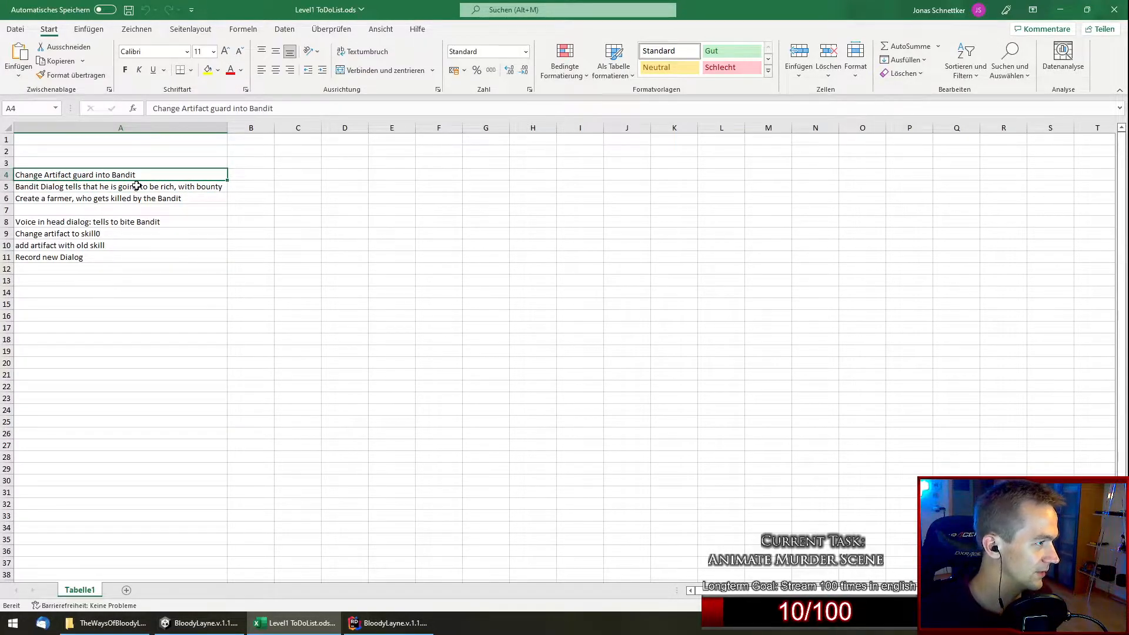
left_click(77, 198)
left_click(118, 176)
left_click(117, 189)
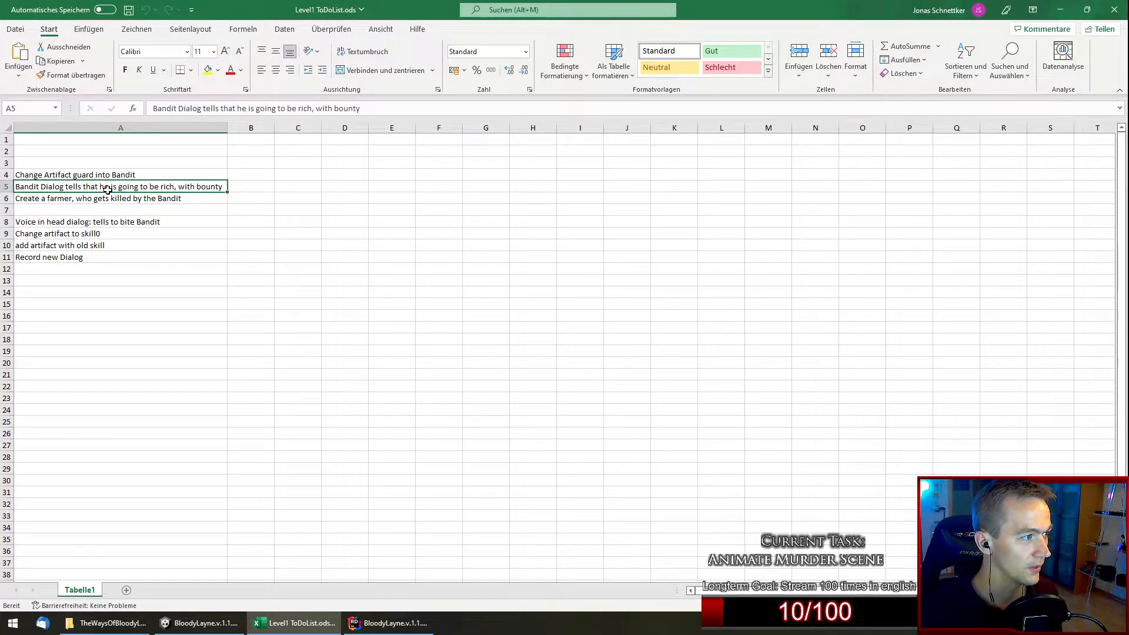
left_click_drag(110, 199, 147, 175)
left_click(281, 220)
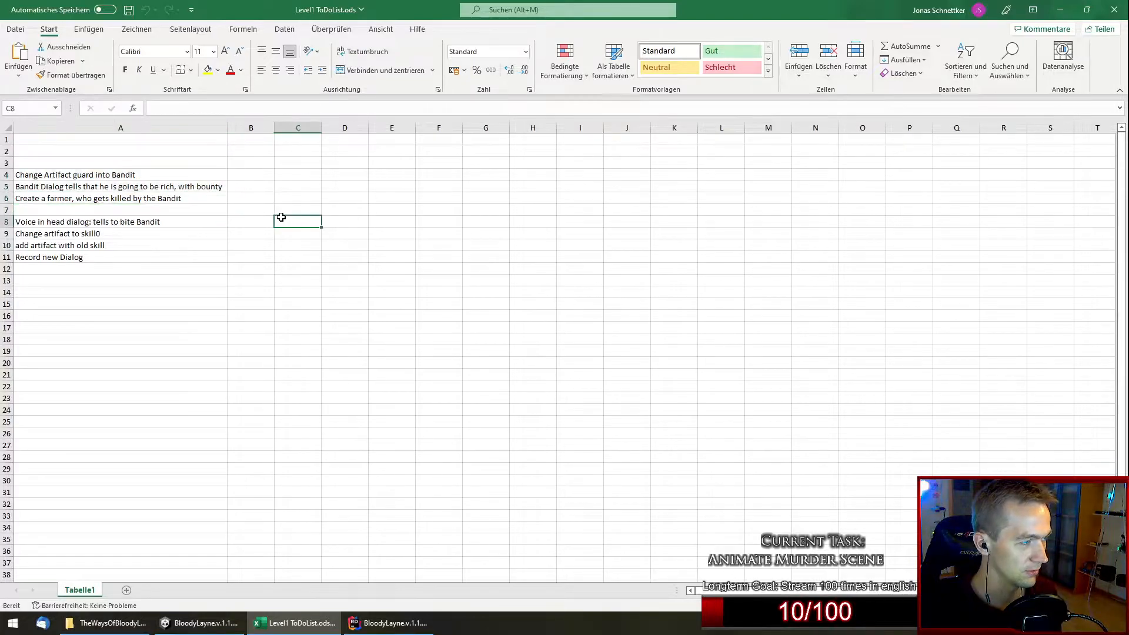
Switch to the Unity editor, select the Farmer in the scene and show its animation timeline.
mouse_move(358, 617)
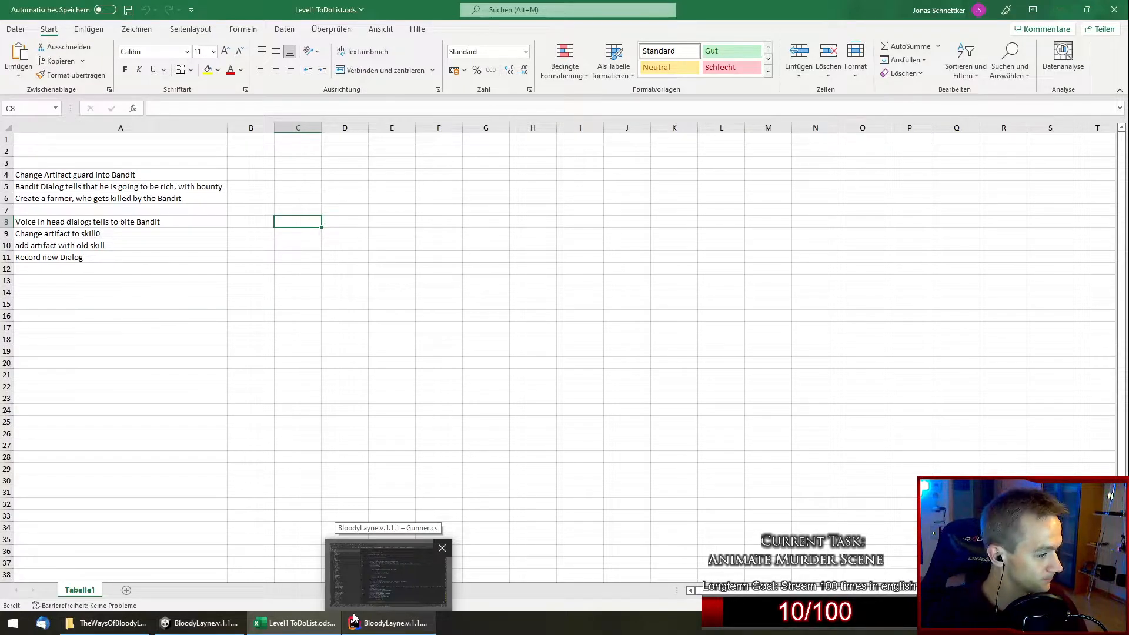
left_click(174, 585)
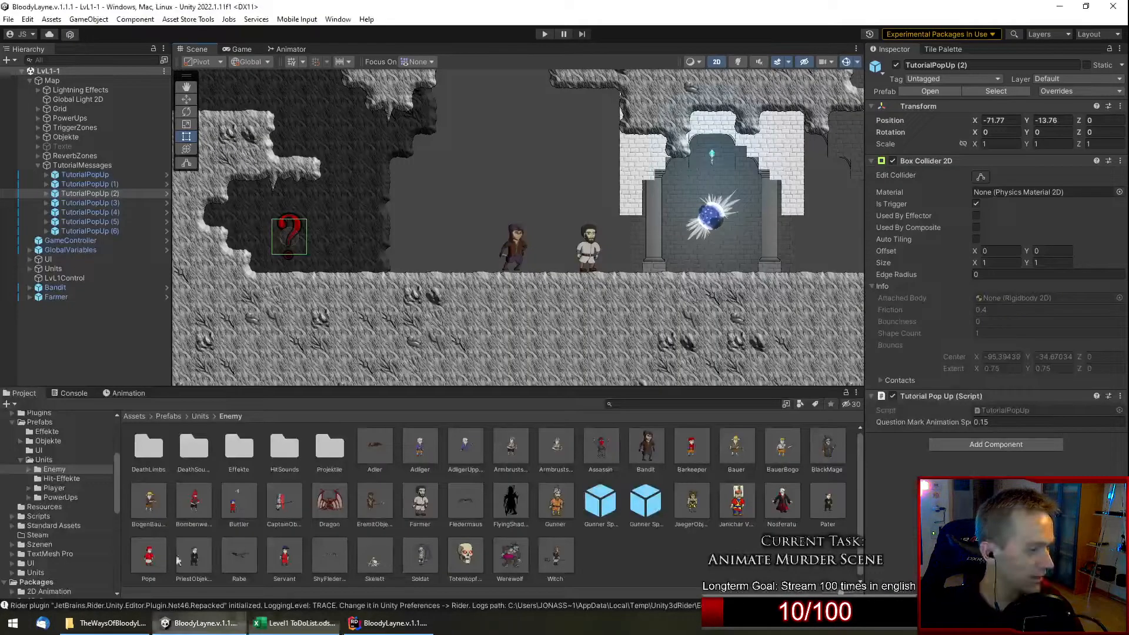
scroll(590, 275, "up", 4)
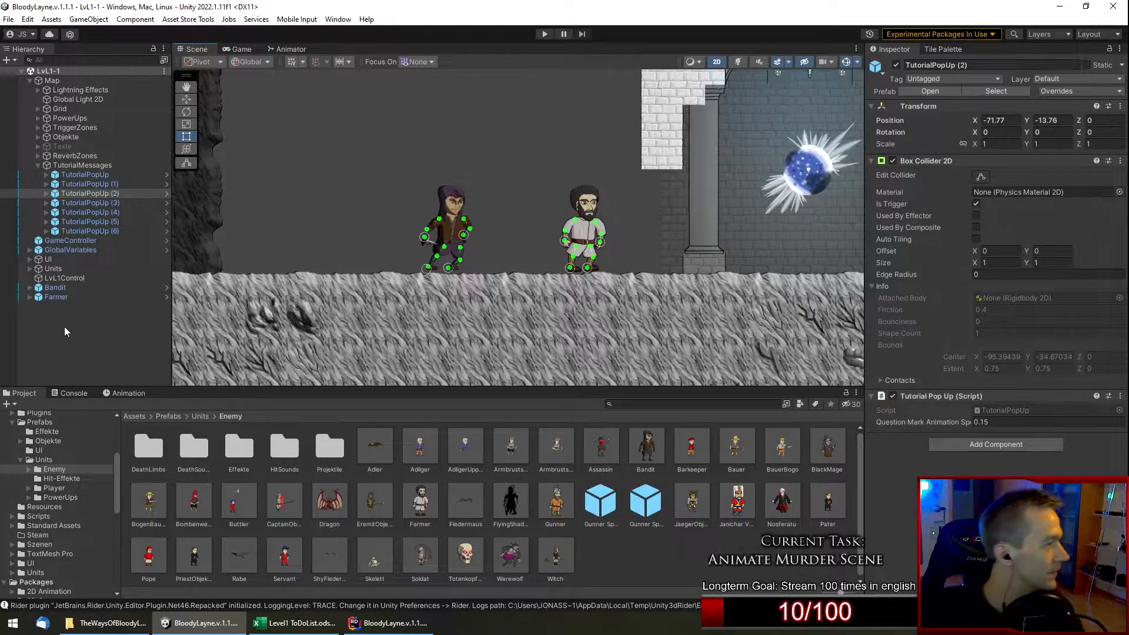
left_click(79, 296)
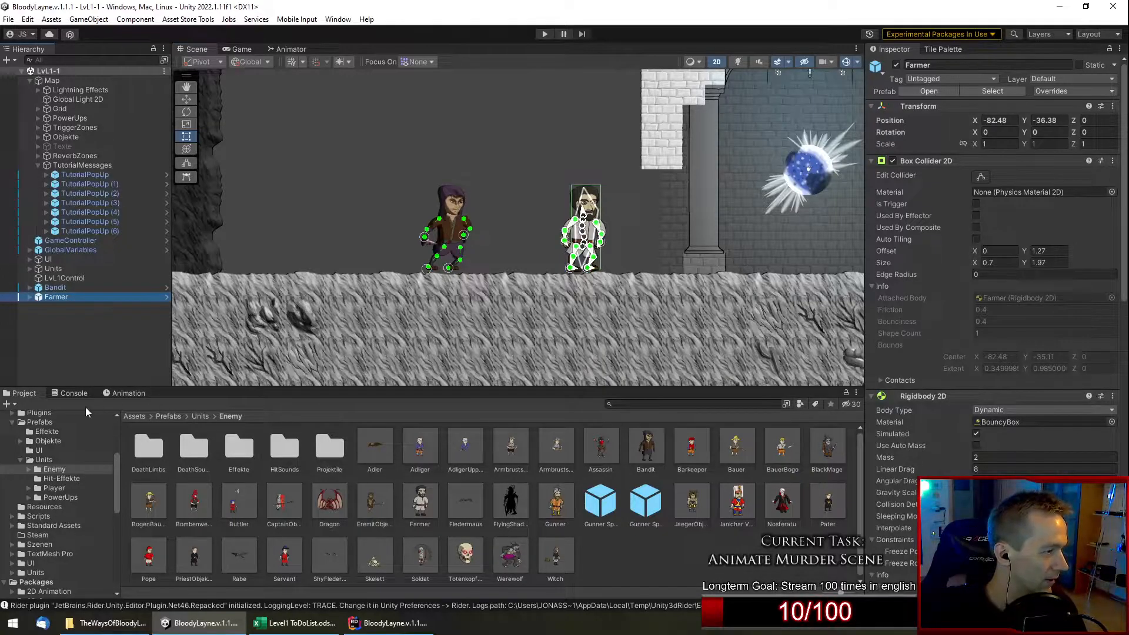
left_click(124, 393)
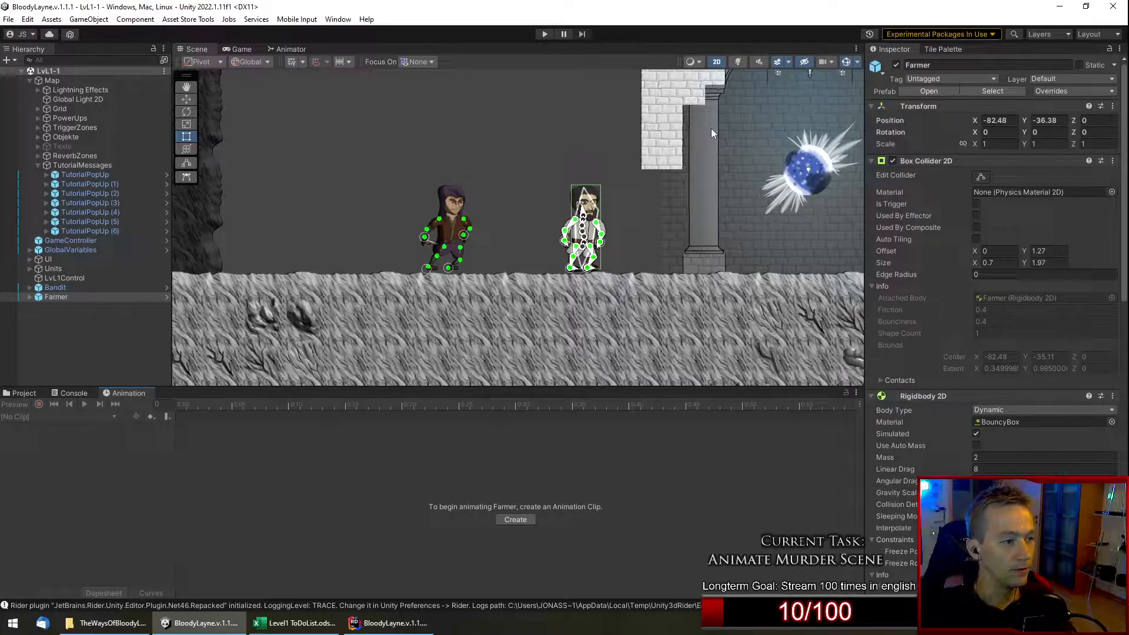
scroll(636, 165, "up", 2)
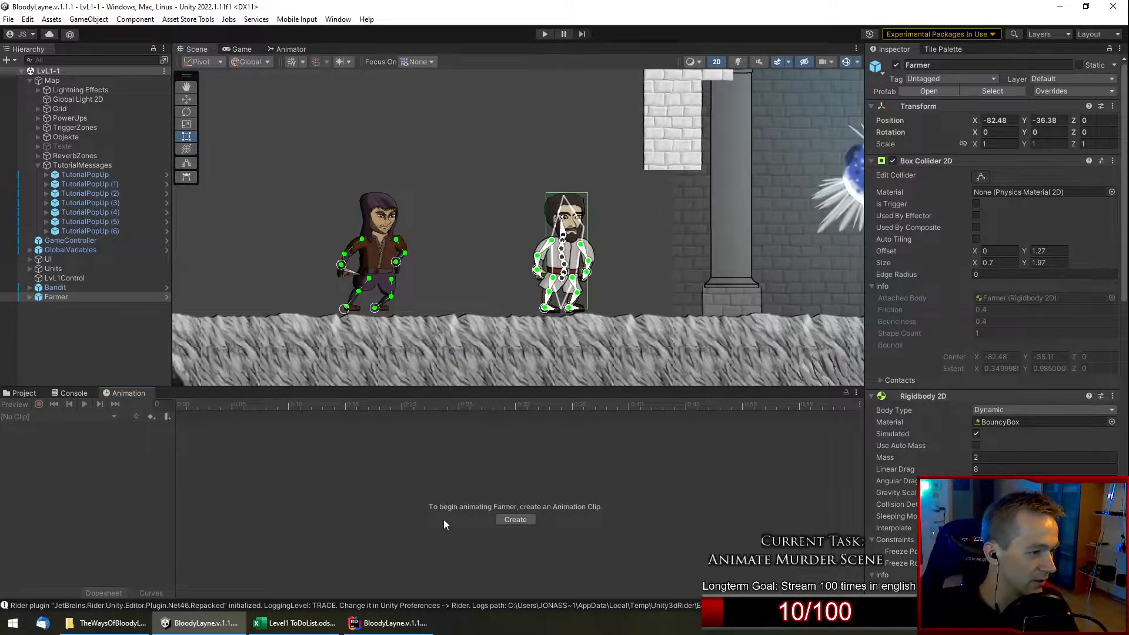
Start a new animation clip for the Farmer and browse to Assets/Units/Enemys/Farmer as the save location.
left_click(513, 520)
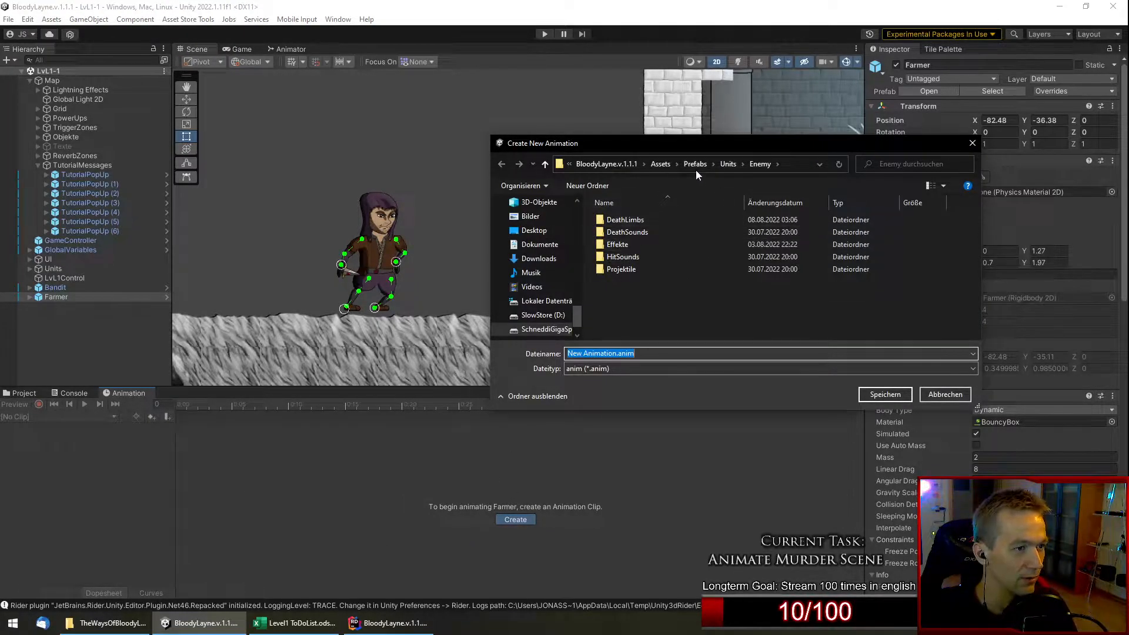
left_click(673, 169)
scroll(690, 249, "down", 3)
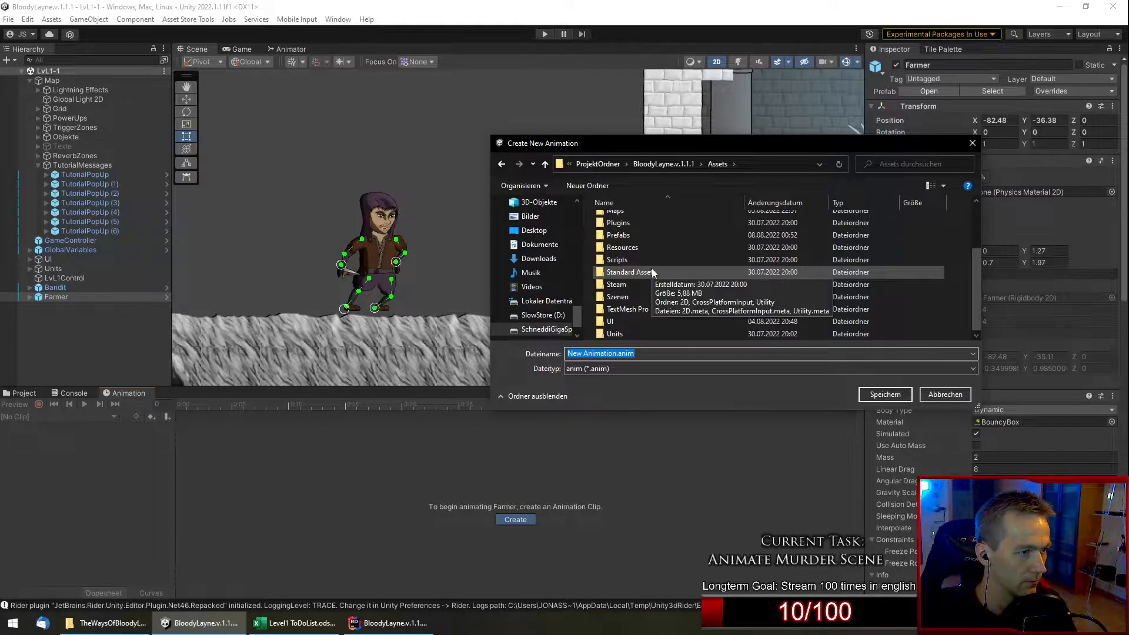
scroll(651, 268, "up", 2)
scroll(652, 268, "down", 2)
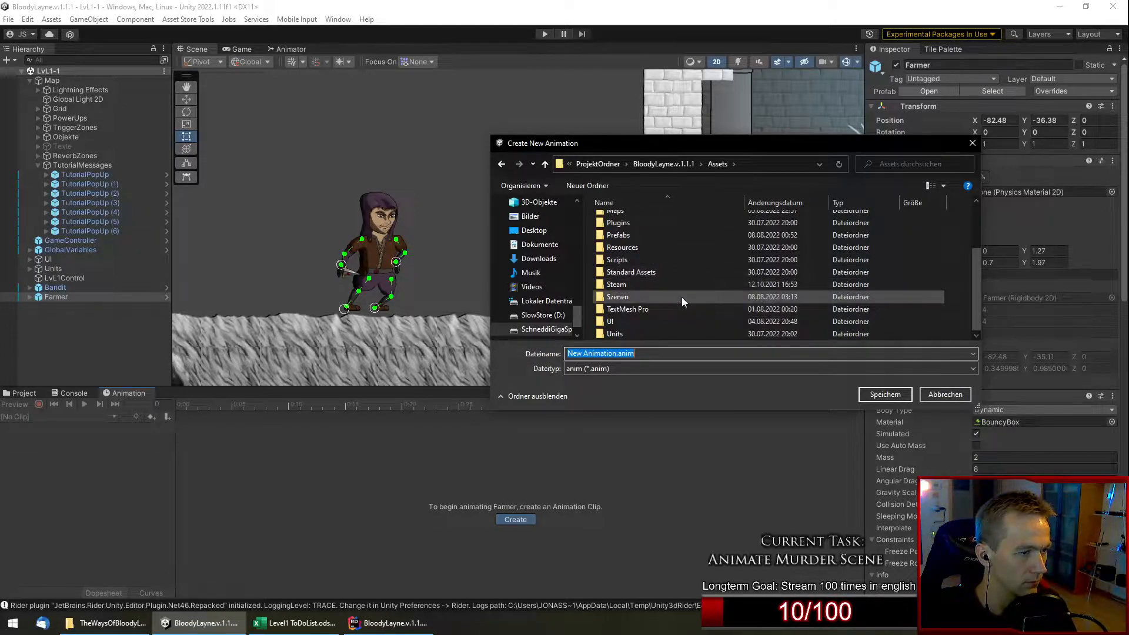
scroll(682, 297, "up", 2)
scroll(682, 298, "down", 2)
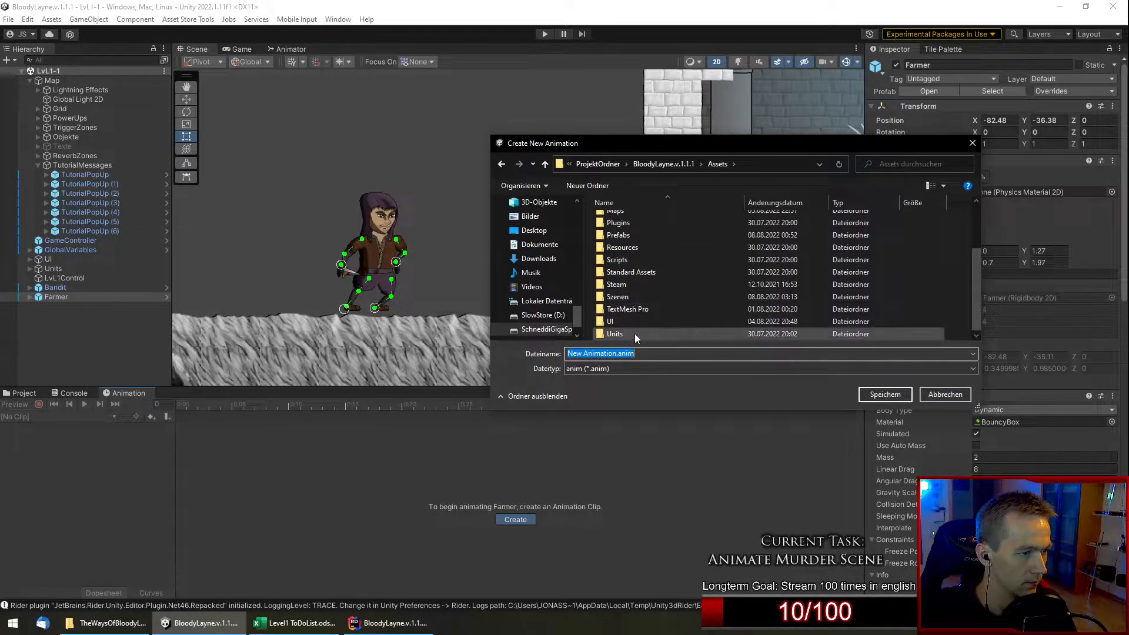
double_click(634, 334)
double_click(652, 222)
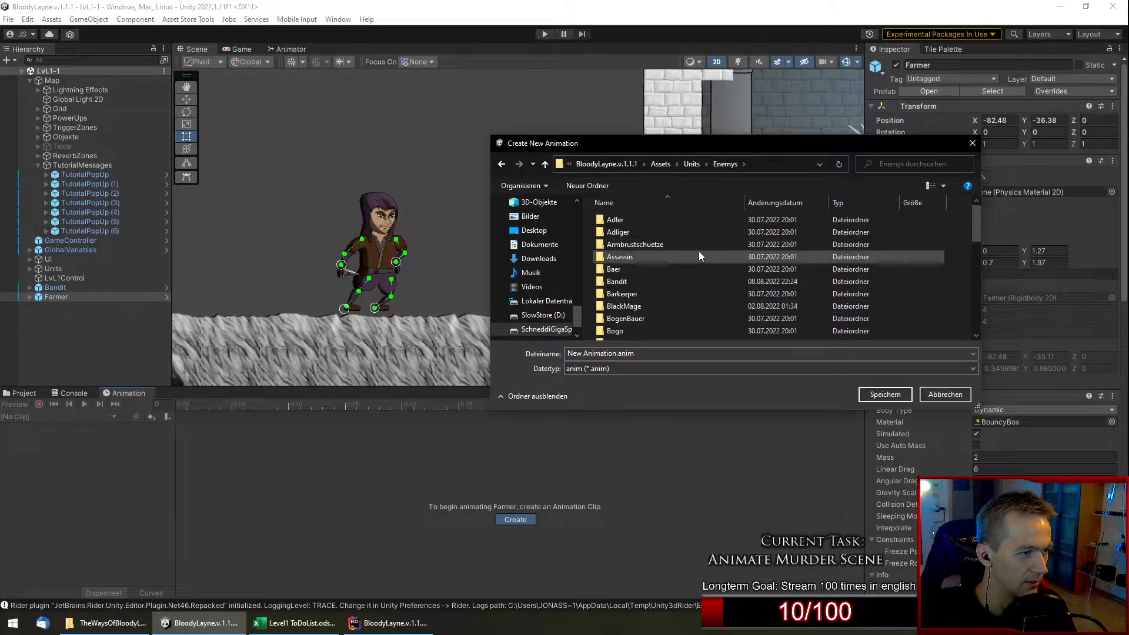
scroll(700, 254, "down", 3)
scroll(683, 297, "down", 2)
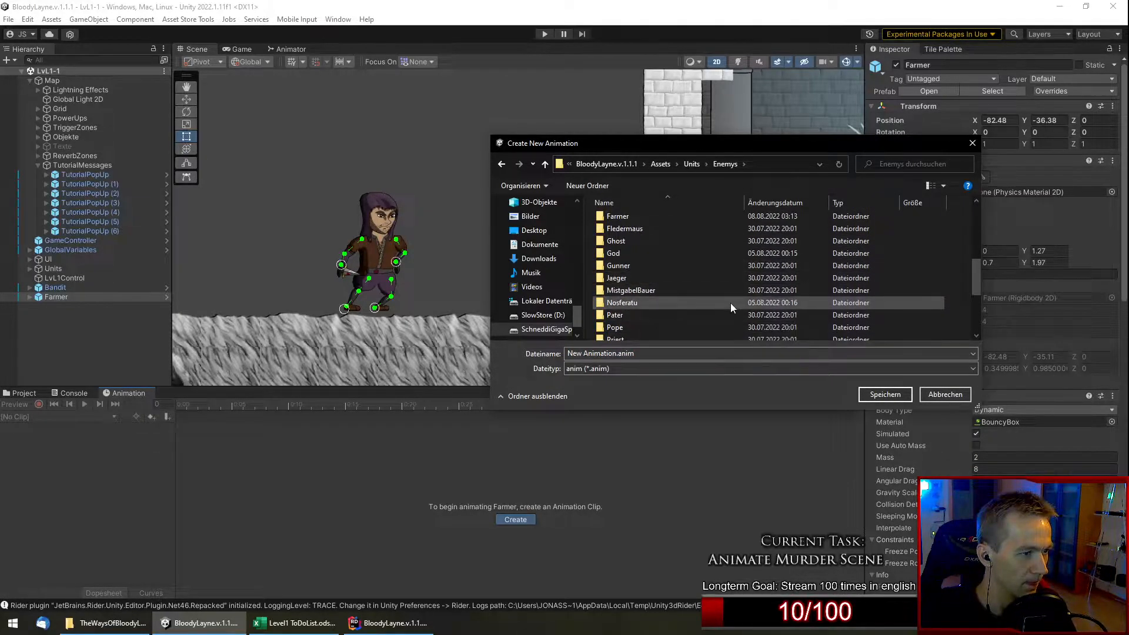
scroll(730, 303, "up", 2)
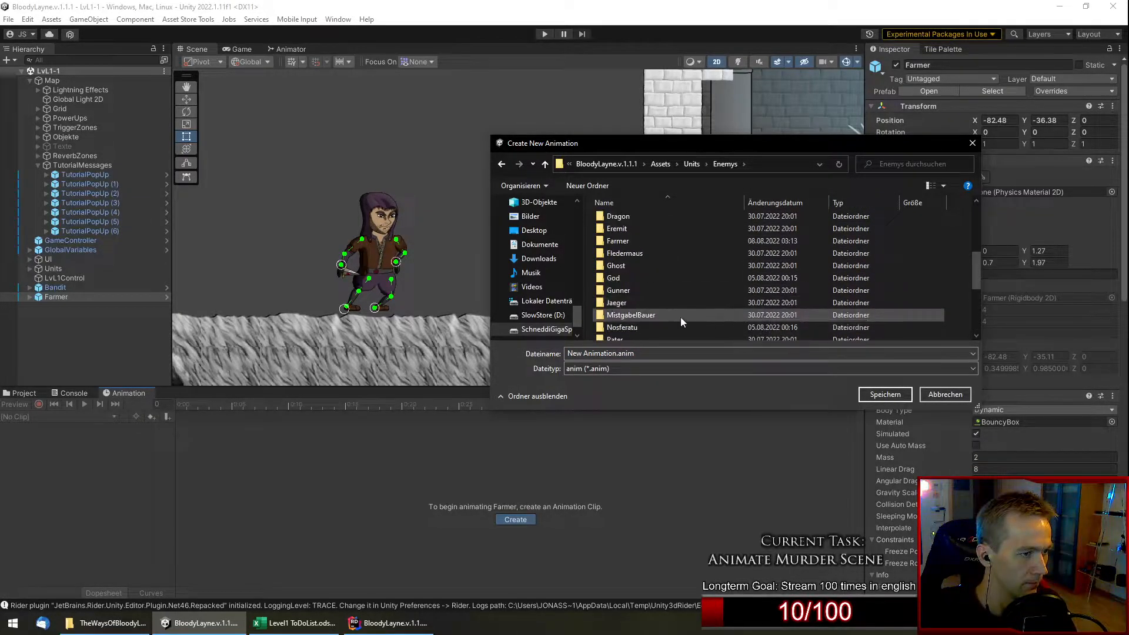
double_click(658, 244)
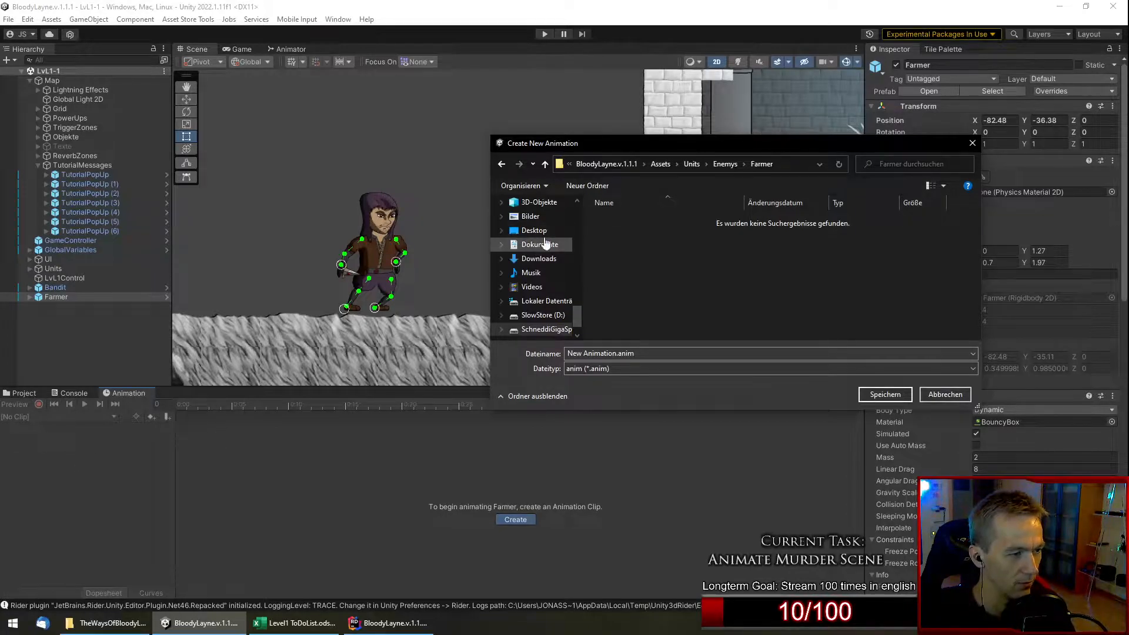
Create a folder named Animation inside the Farmer folder and open it.
right_click(645, 255)
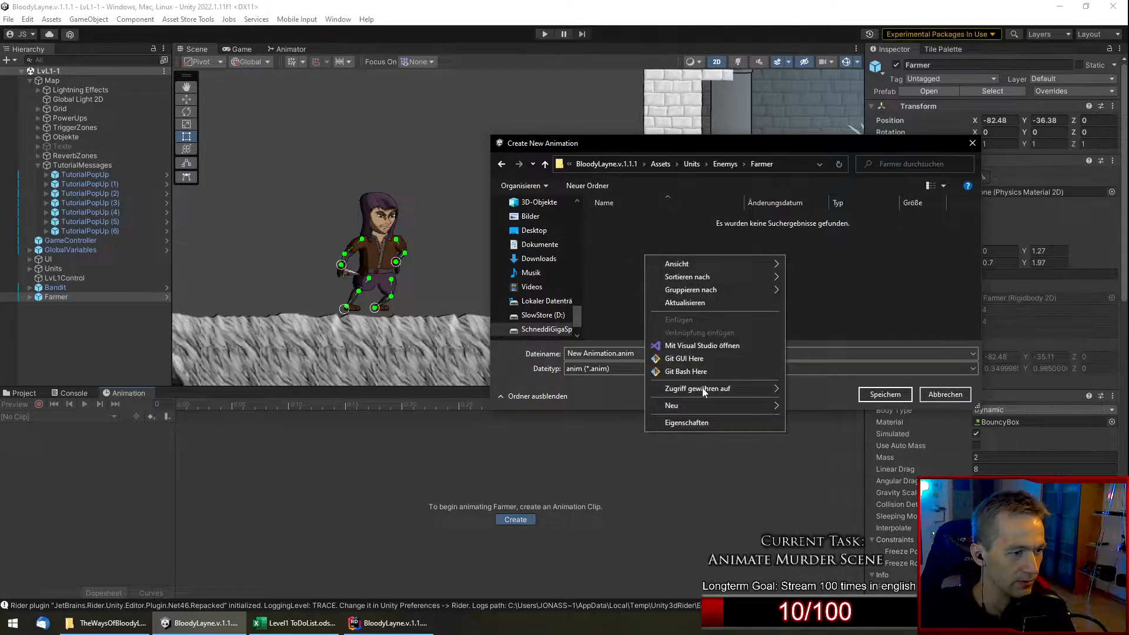
mouse_move(706, 404)
left_click(829, 404)
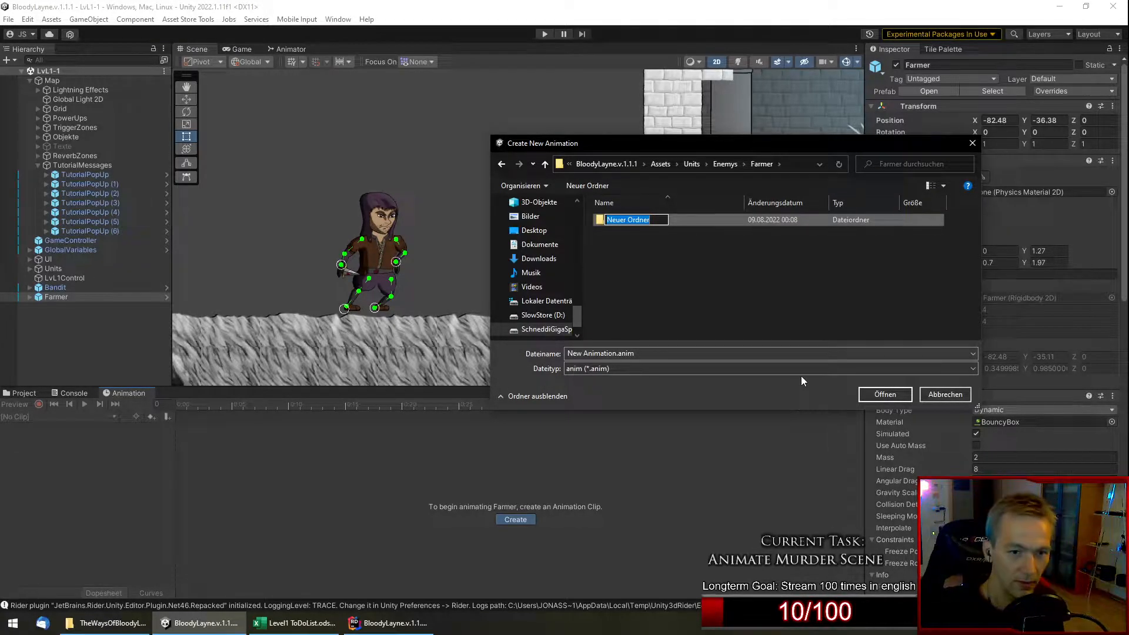
type("Animation")
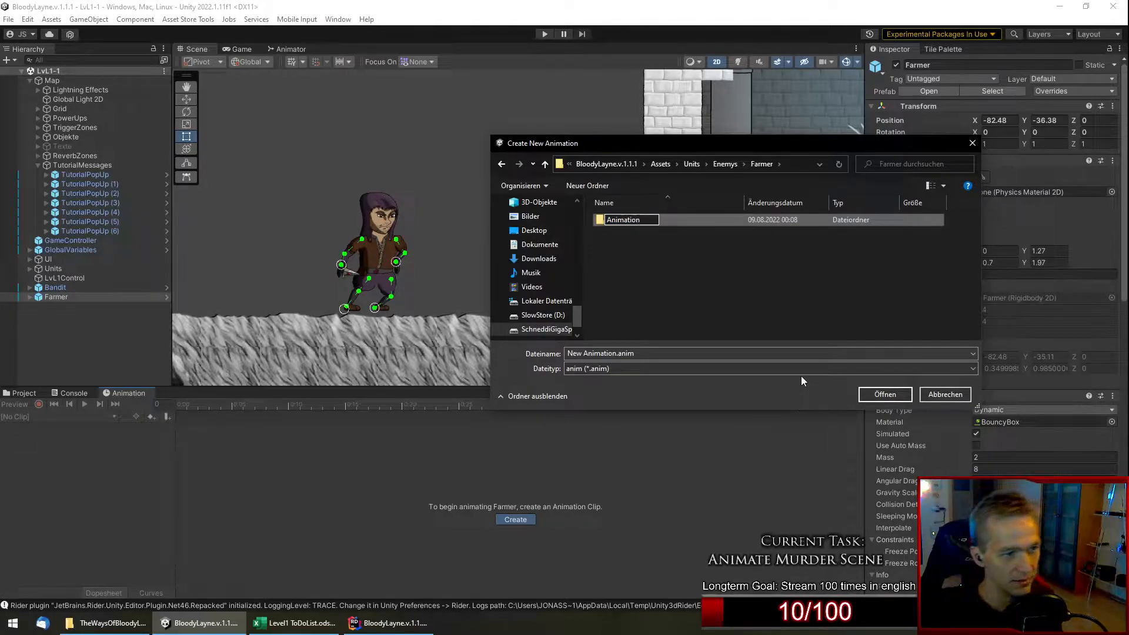
key("Return")
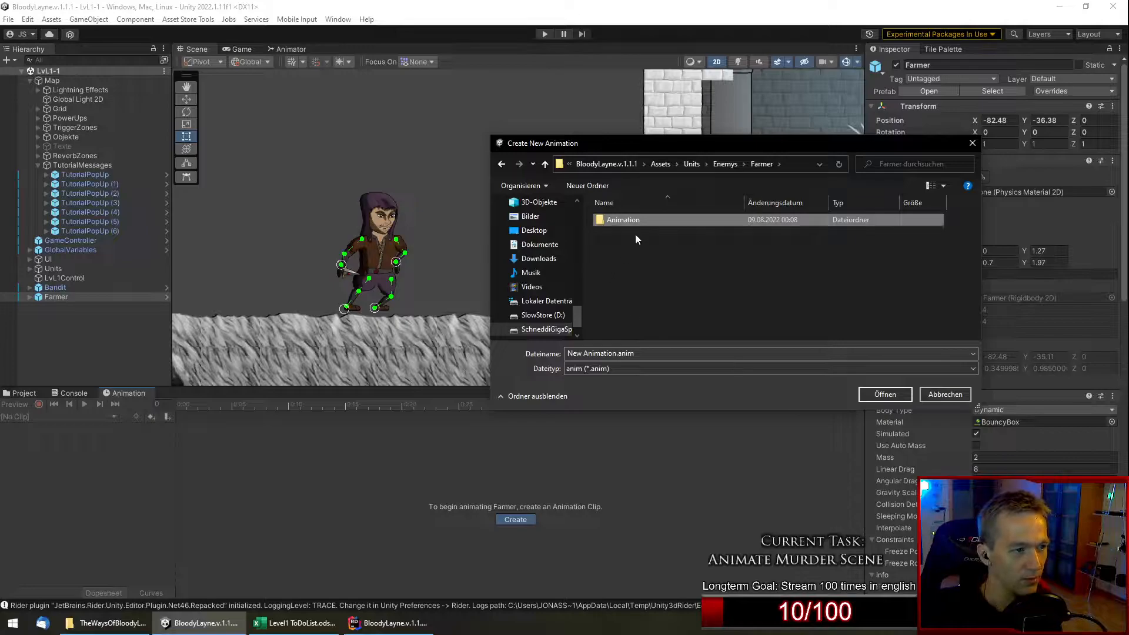
left_click(647, 222)
left_click(760, 269)
double_click(715, 224)
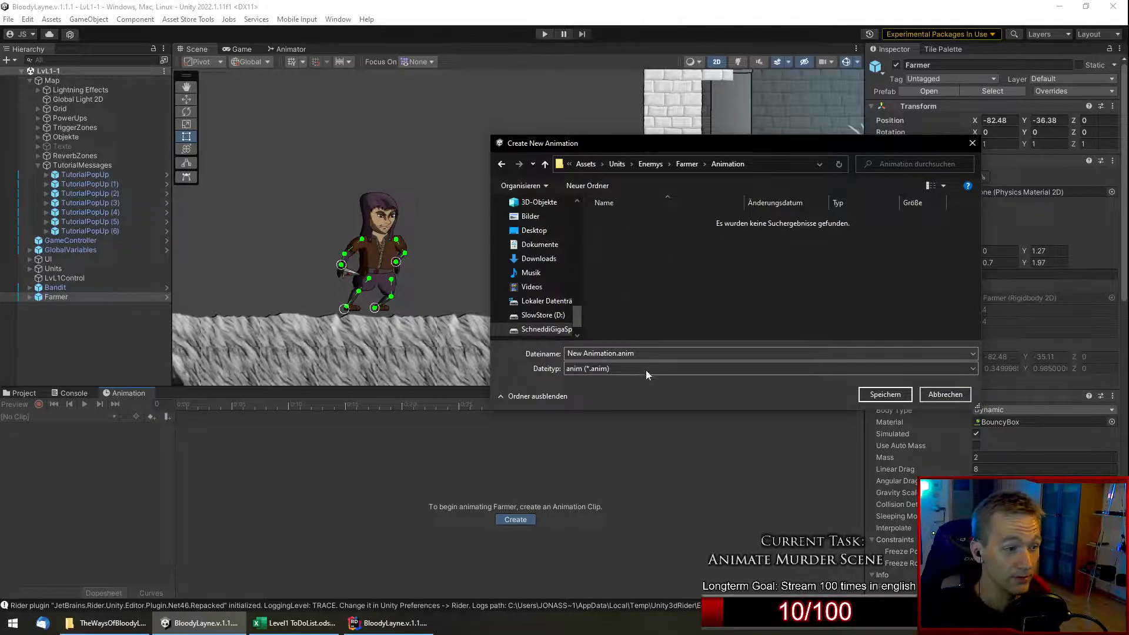
Save the new clip as FarmerIdle.anim in the Animation folder.
left_click(579, 355)
left_click_drag(614, 353, 565, 353)
type("Farmer Idle")
left_click(592, 353)
key("BackSpace")
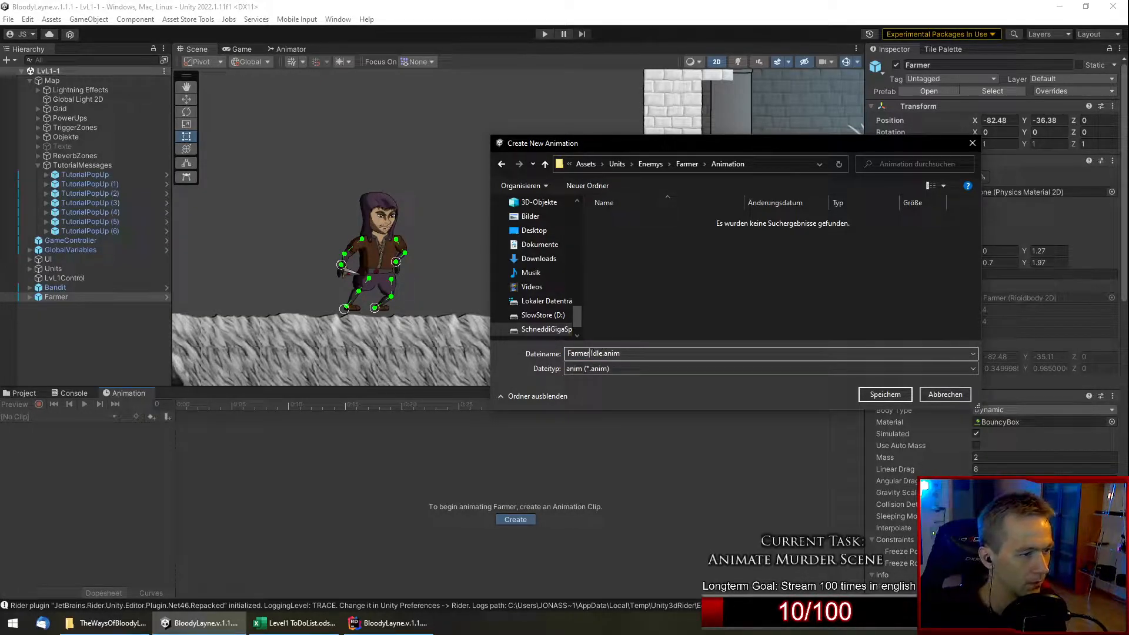
key("BackSpace")
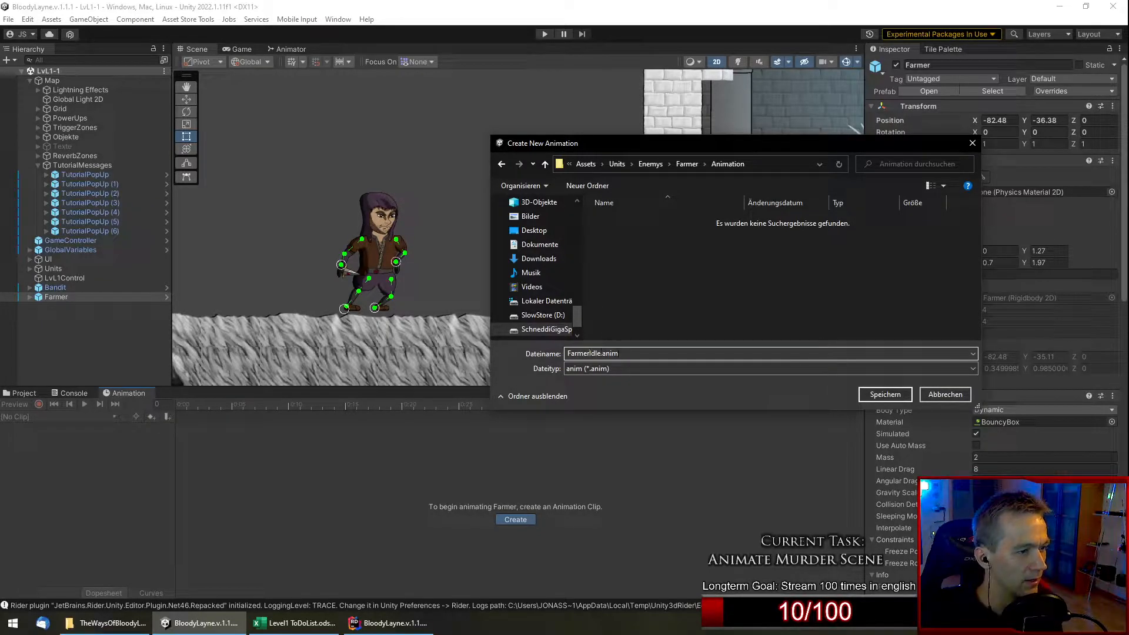
key("Return")
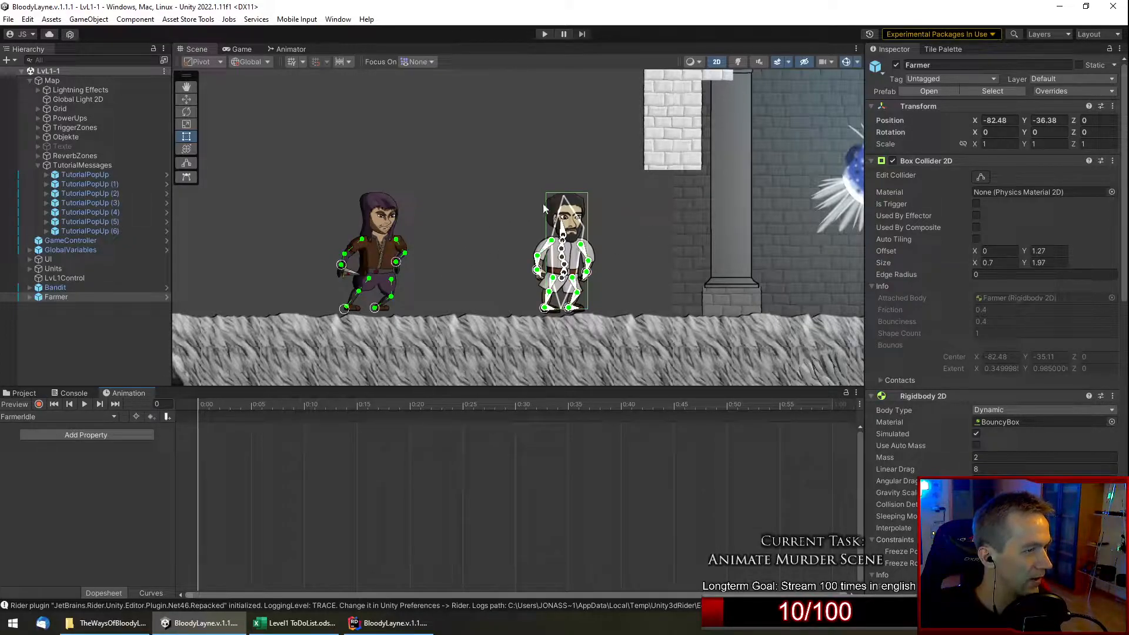
Expand the Farmer's FarmerExport hierarchy and inspect the sprite components of its Eyes and UpperArm Right parts.
scroll(658, 249, "up", 4)
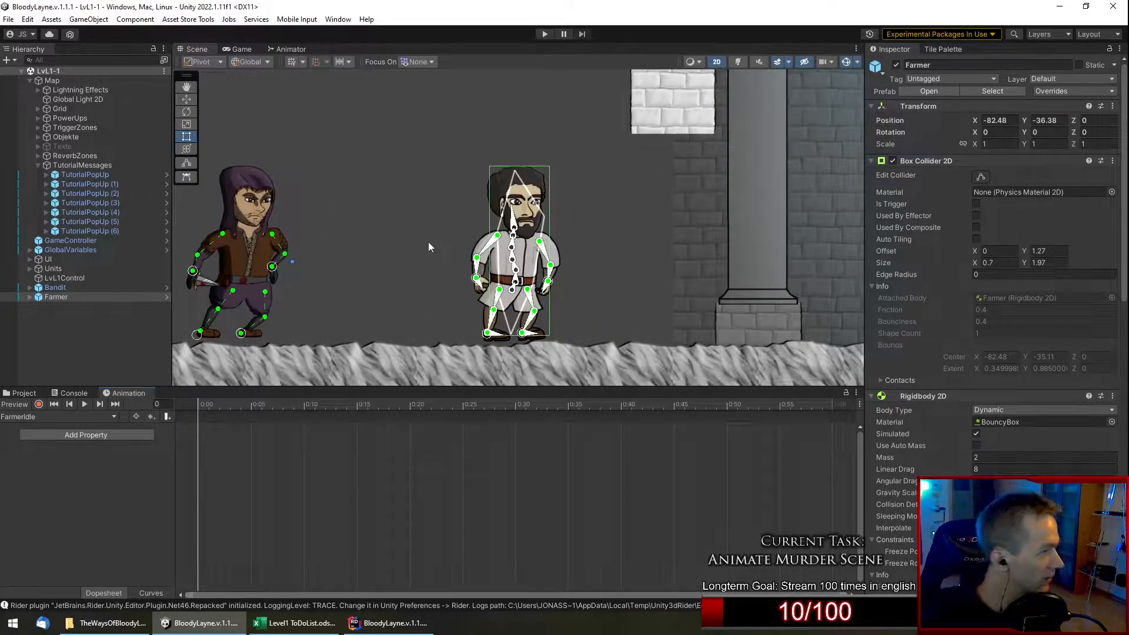
left_click(29, 298)
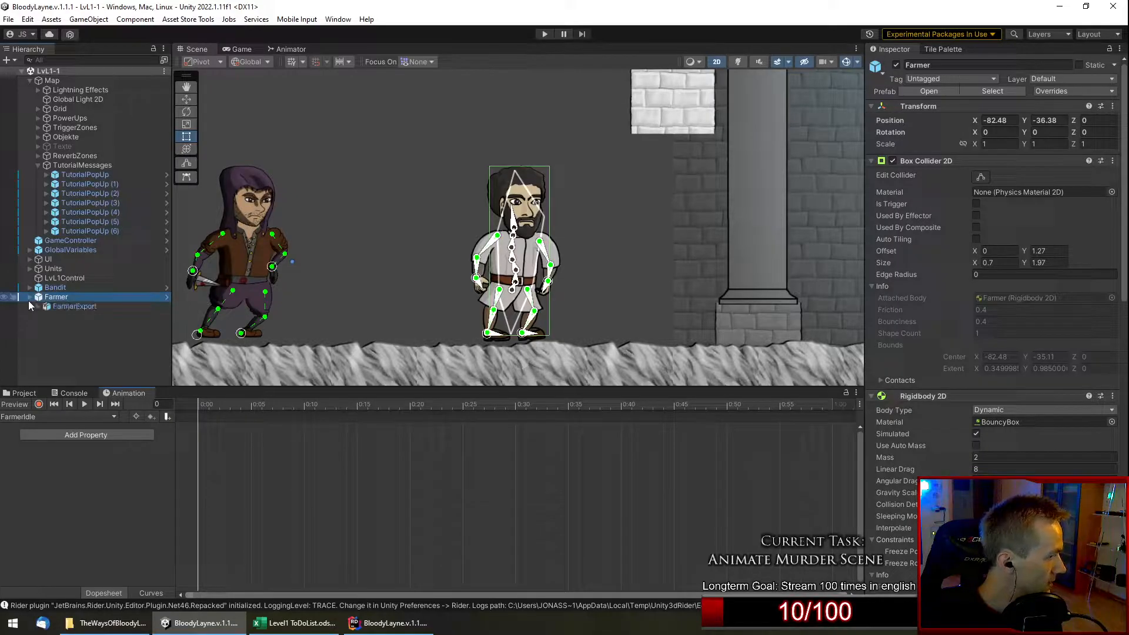
left_click(37, 307)
scroll(101, 319, "down", 7)
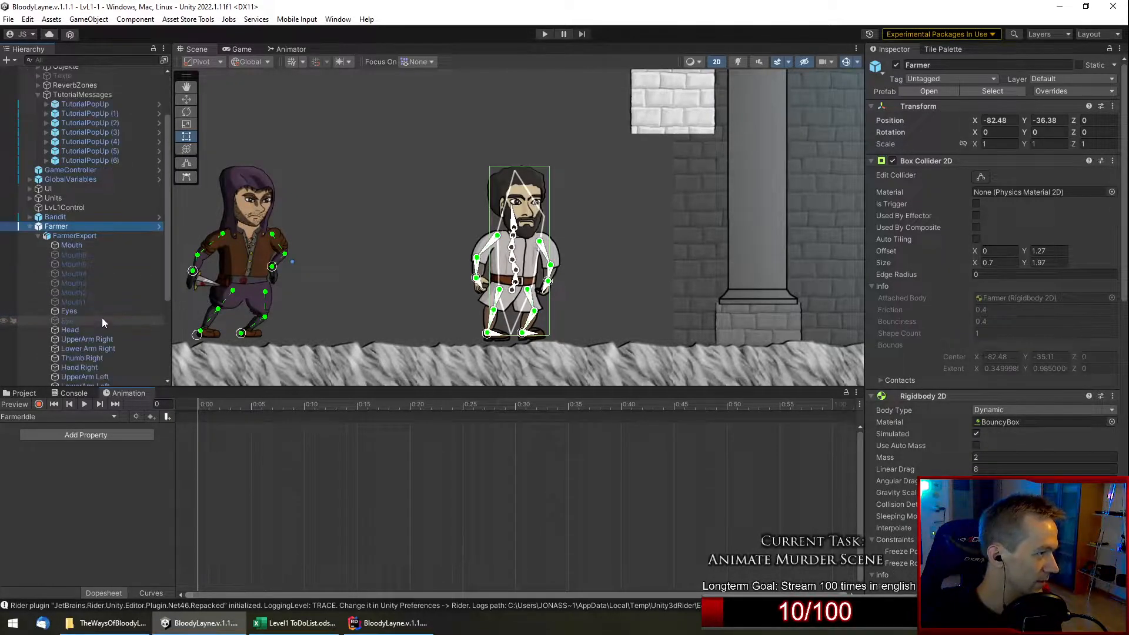
left_click(60, 174)
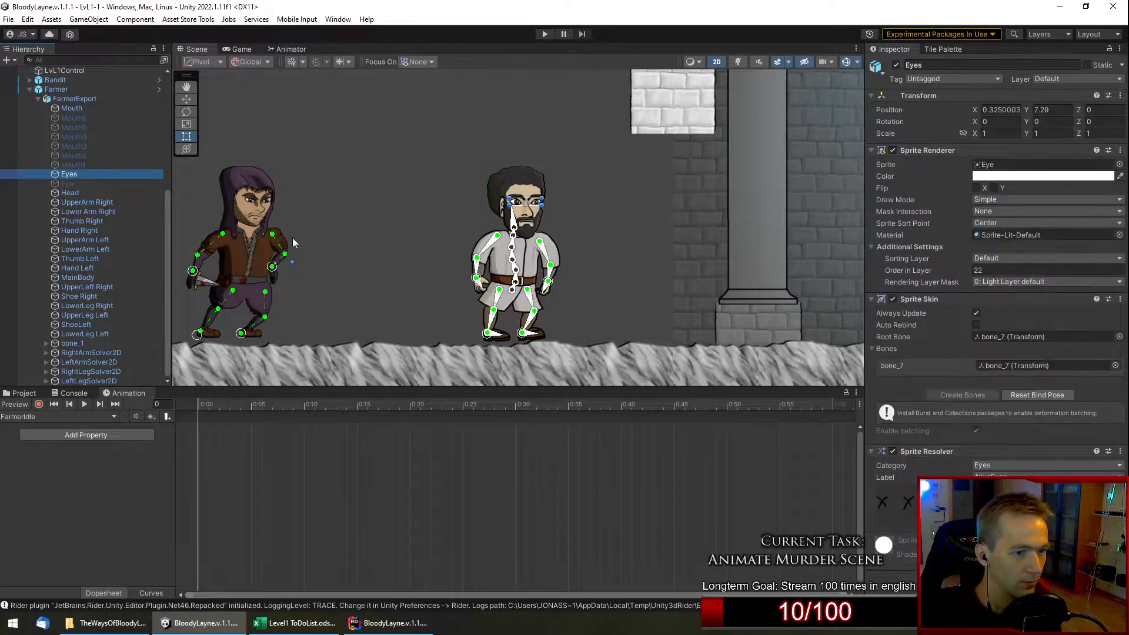
left_click(101, 201)
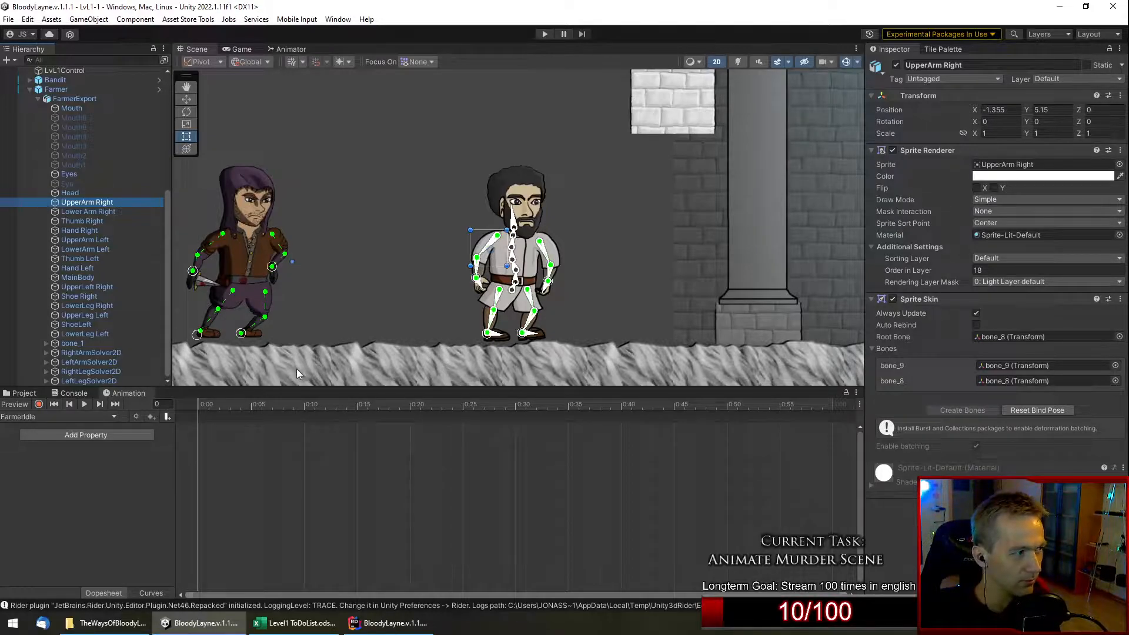
left_click(68, 174)
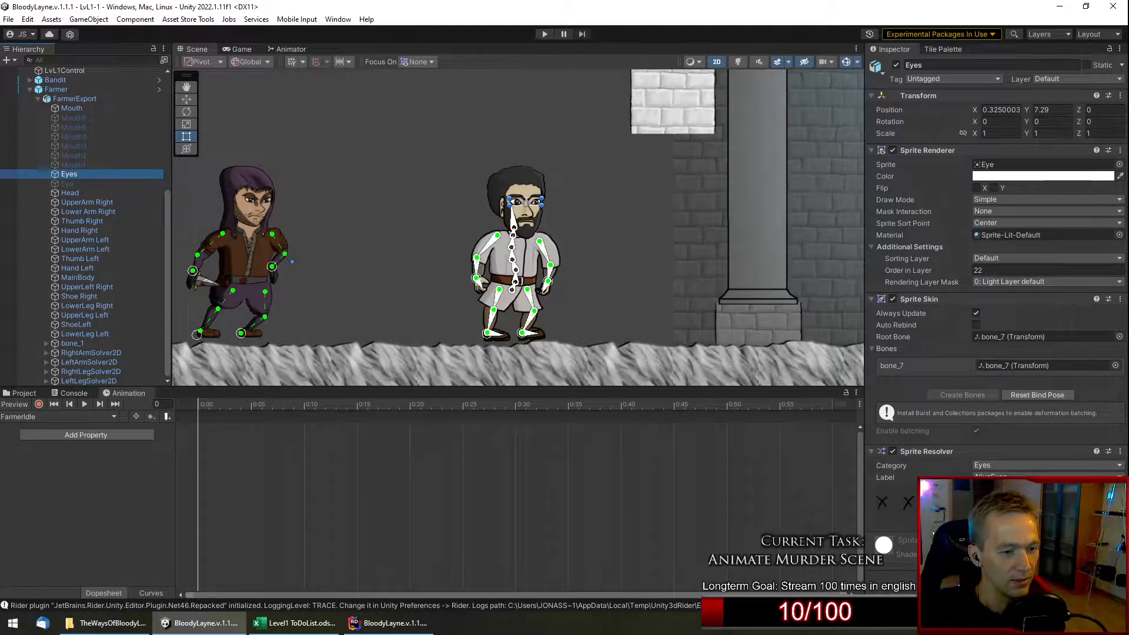
left_click(110, 204)
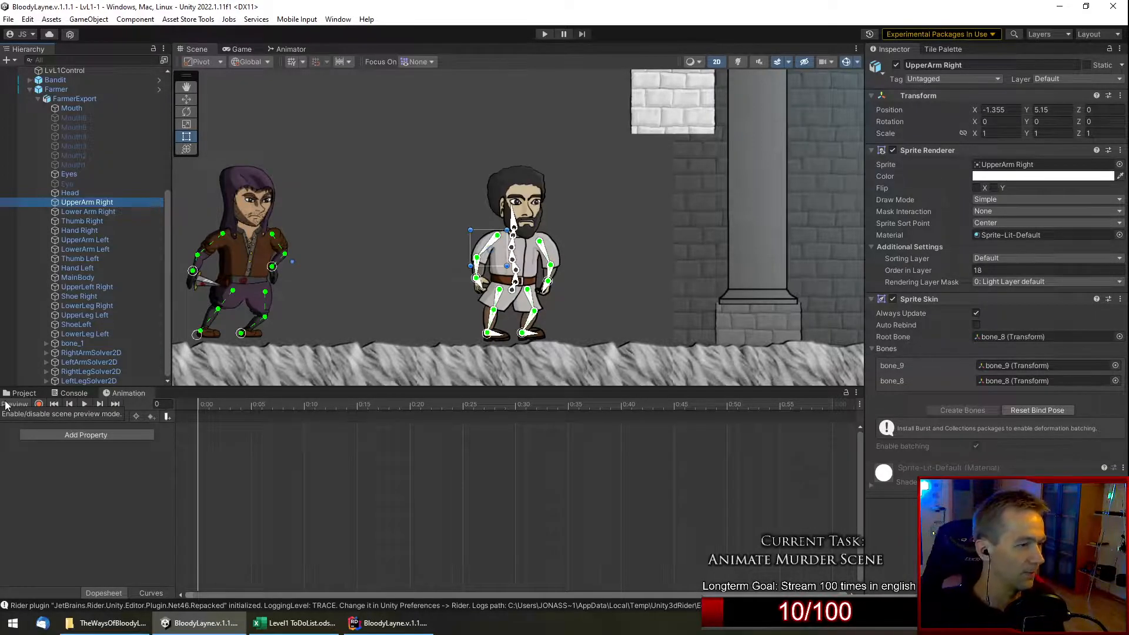
Reveal the targets under the Farmer's left and right leg solvers and move the FarmerIdle playhead to frame 30.
scroll(573, 249, "up", 2)
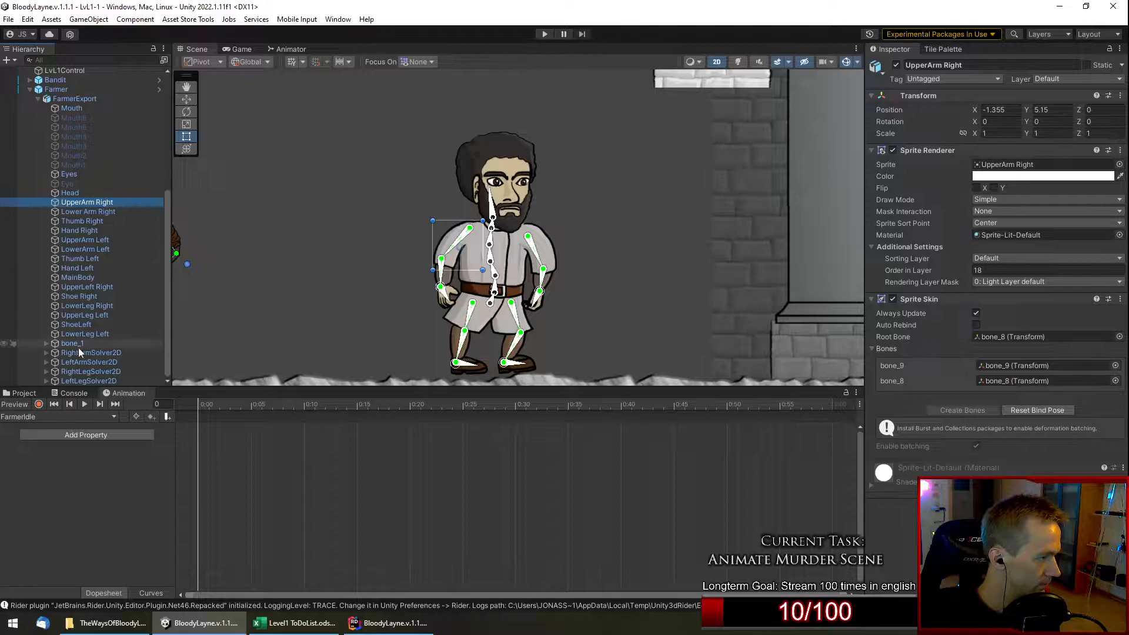
left_click(45, 382)
left_click(46, 373)
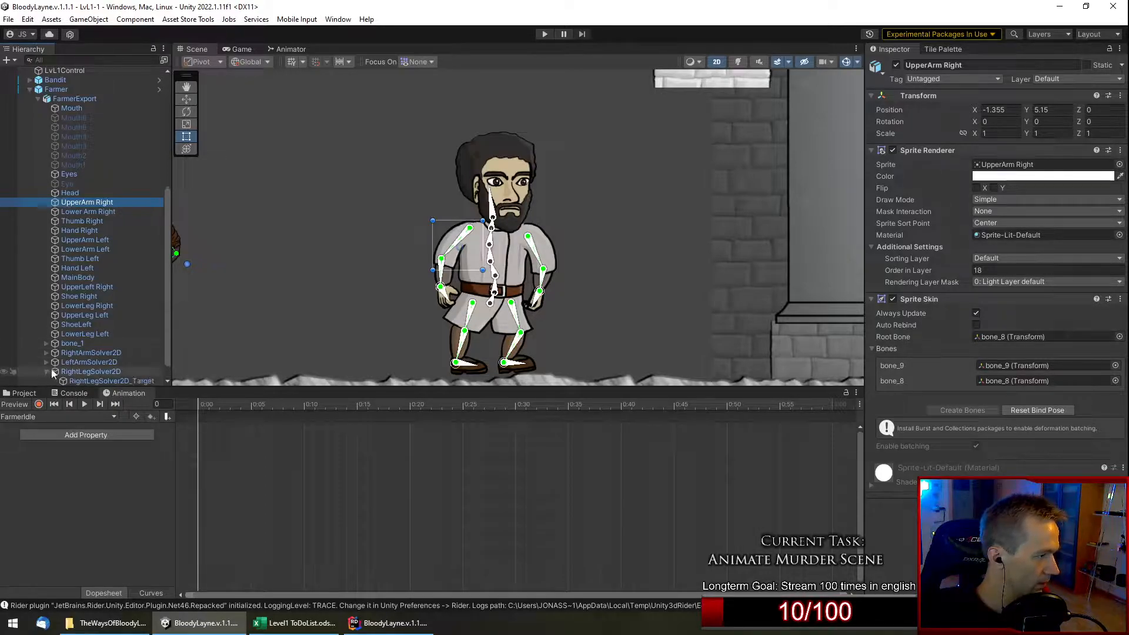
scroll(100, 334, "down", 2)
left_click_drag(258, 404, 516, 415)
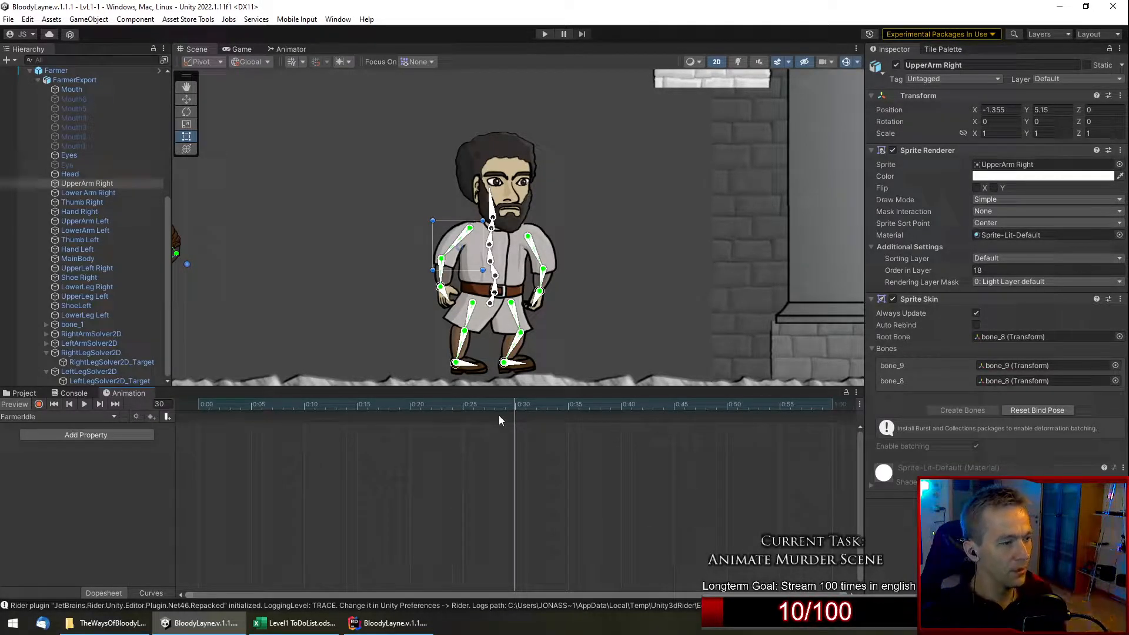
Turn on keyframe recording for the FarmerIdle clip with the playhead at frame 30.
left_click_drag(735, 404, 832, 405)
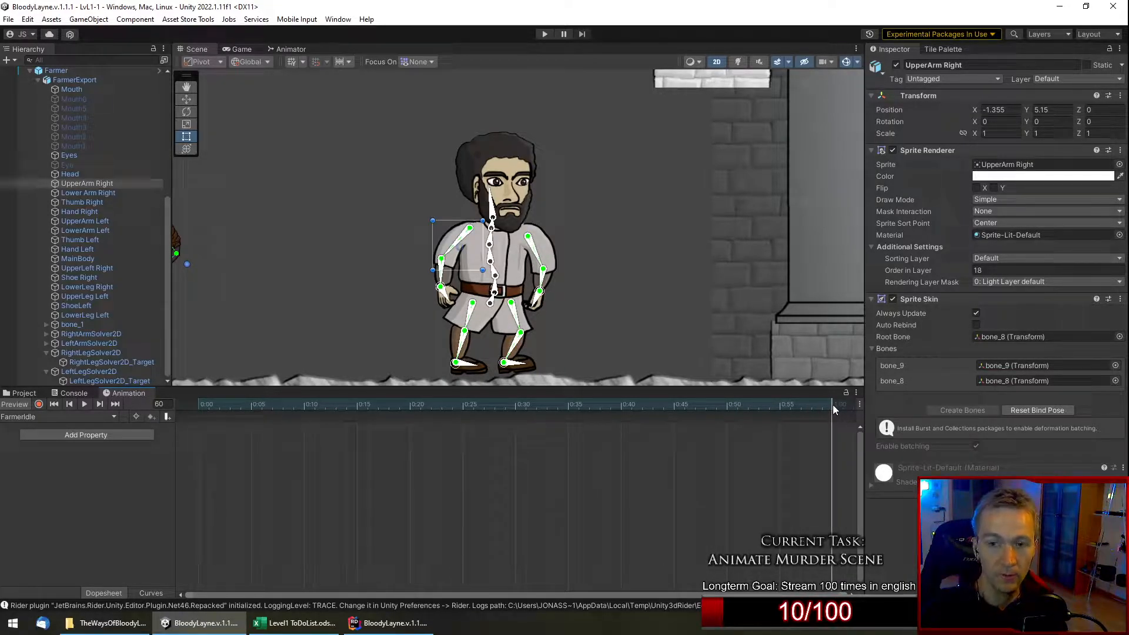
left_click(515, 404)
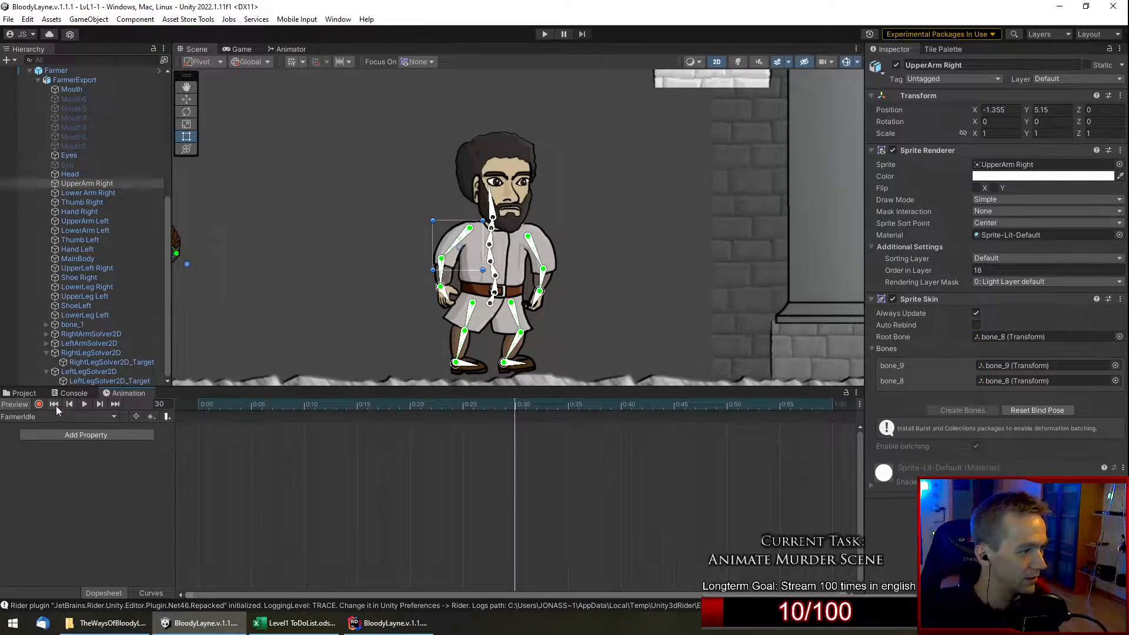
left_click(39, 405)
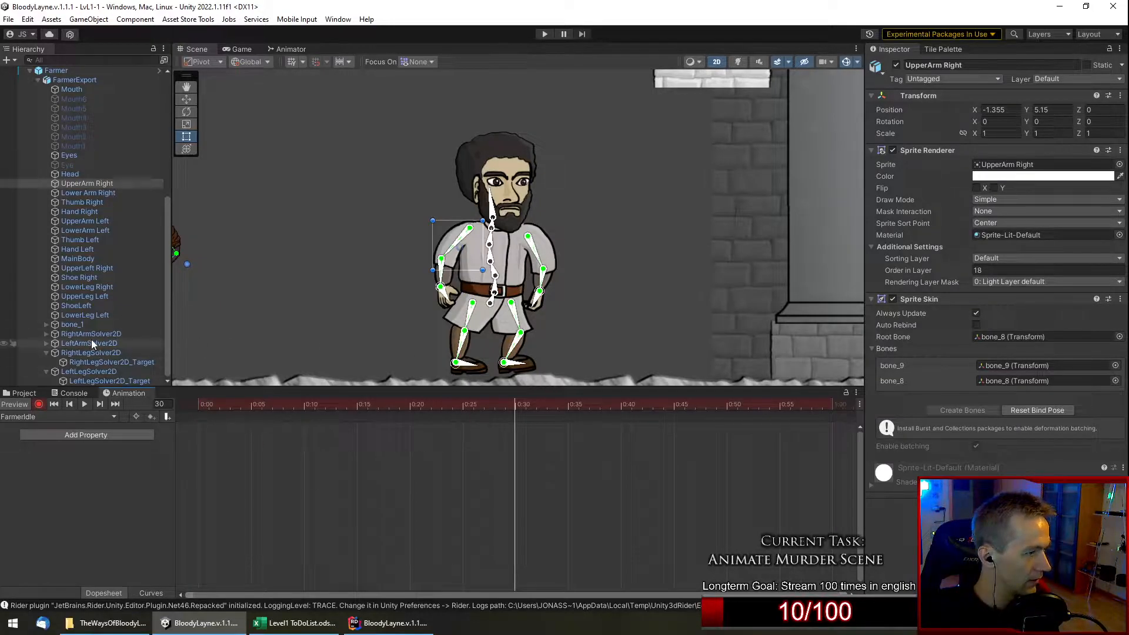
Select the Farmer's RightLegSolver2D_Target and activate the Move tool.
left_click(103, 363)
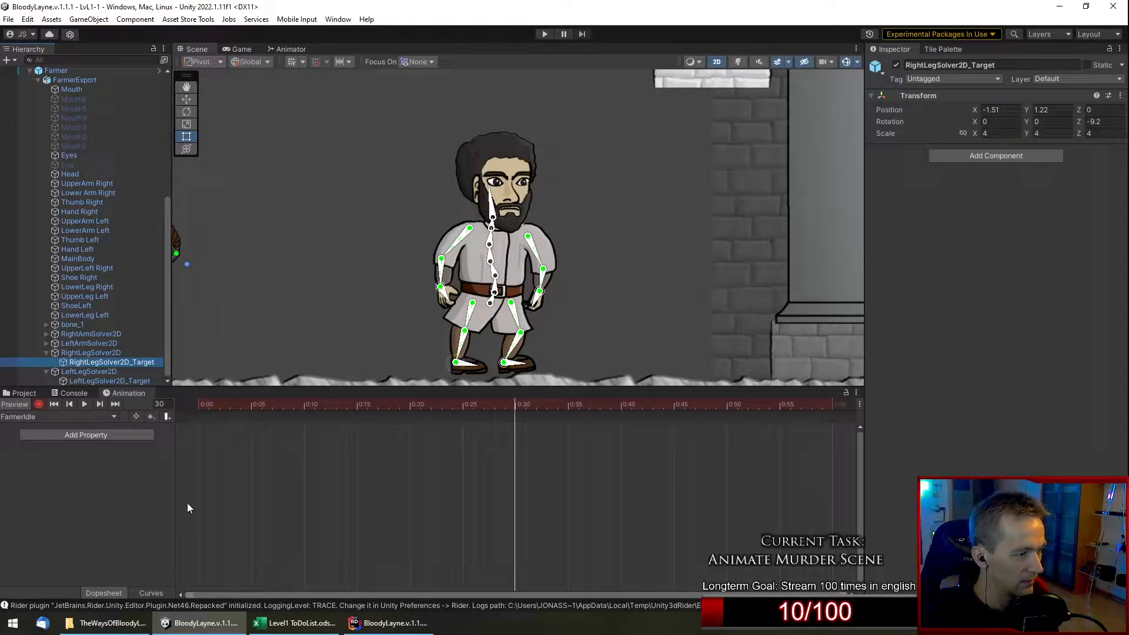
scroll(422, 336, "up", 2)
middle_click_drag(422, 336, 413, 303)
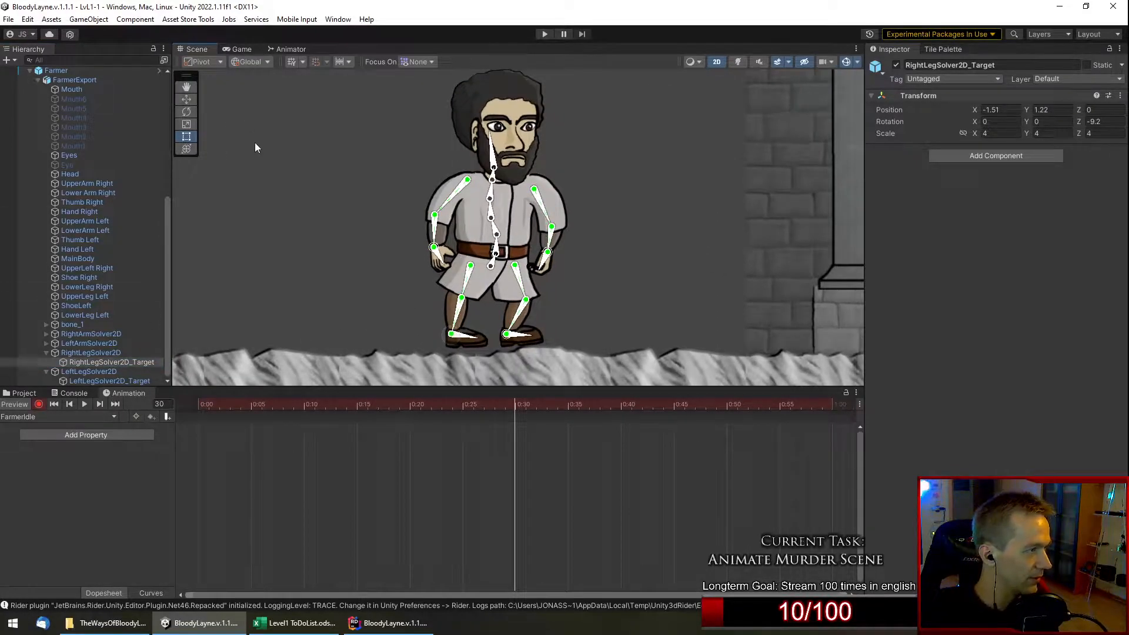
left_click(183, 100)
scroll(281, 294, "up", 2)
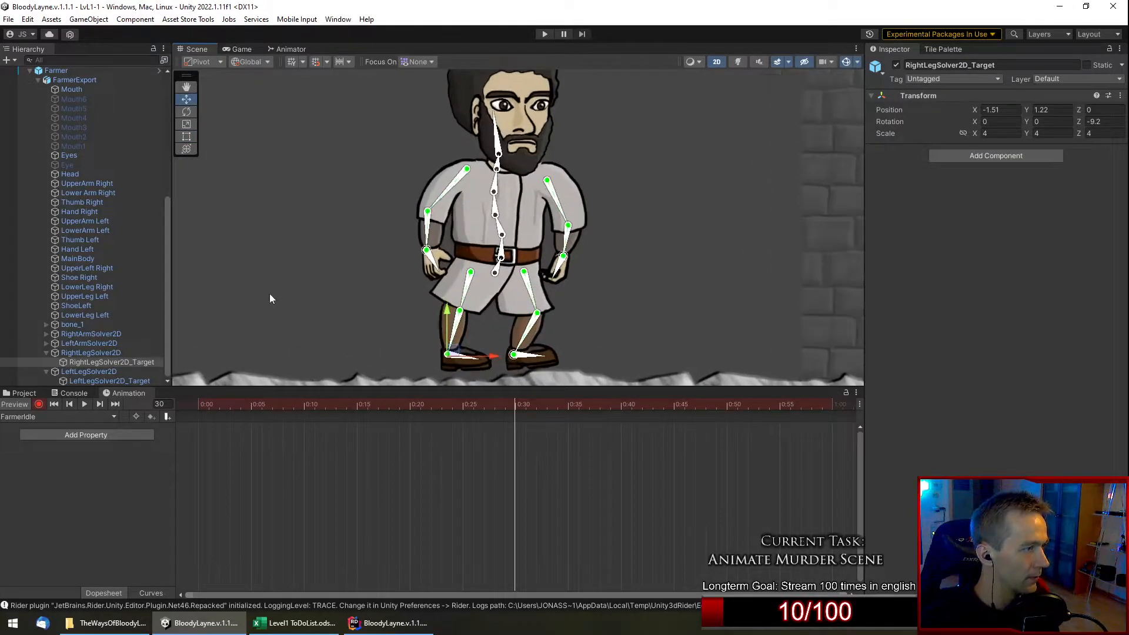
Collapse the two leg solvers and expand the right and left arm solvers to reveal their targets.
left_click(46, 353)
left_click(46, 370)
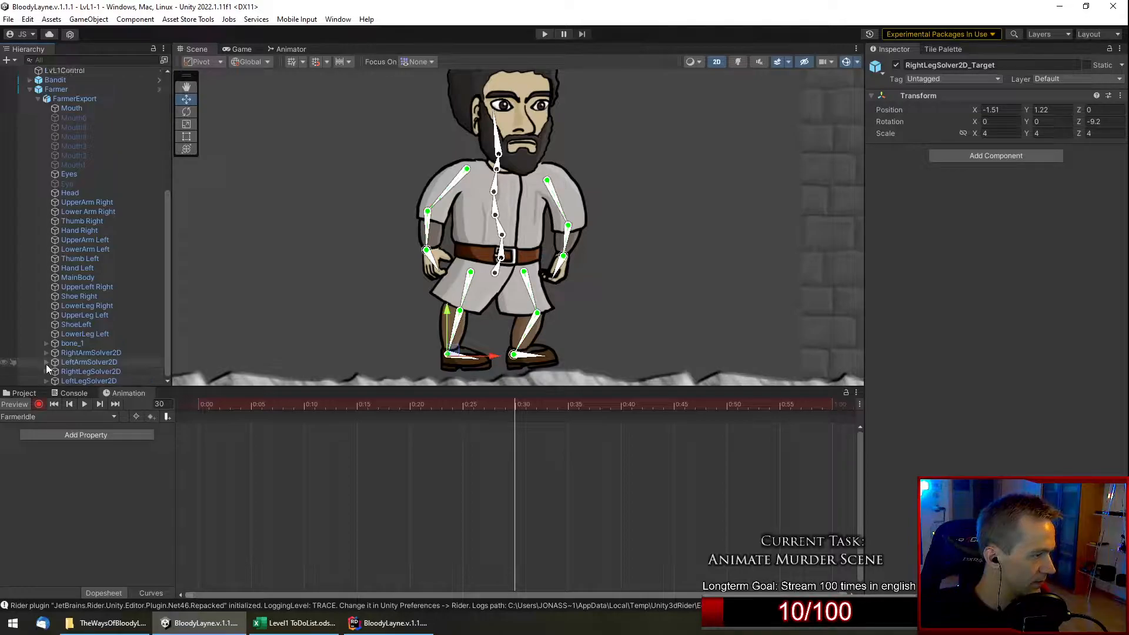
left_click(46, 362)
left_click(47, 352)
scroll(90, 342, "down", 1)
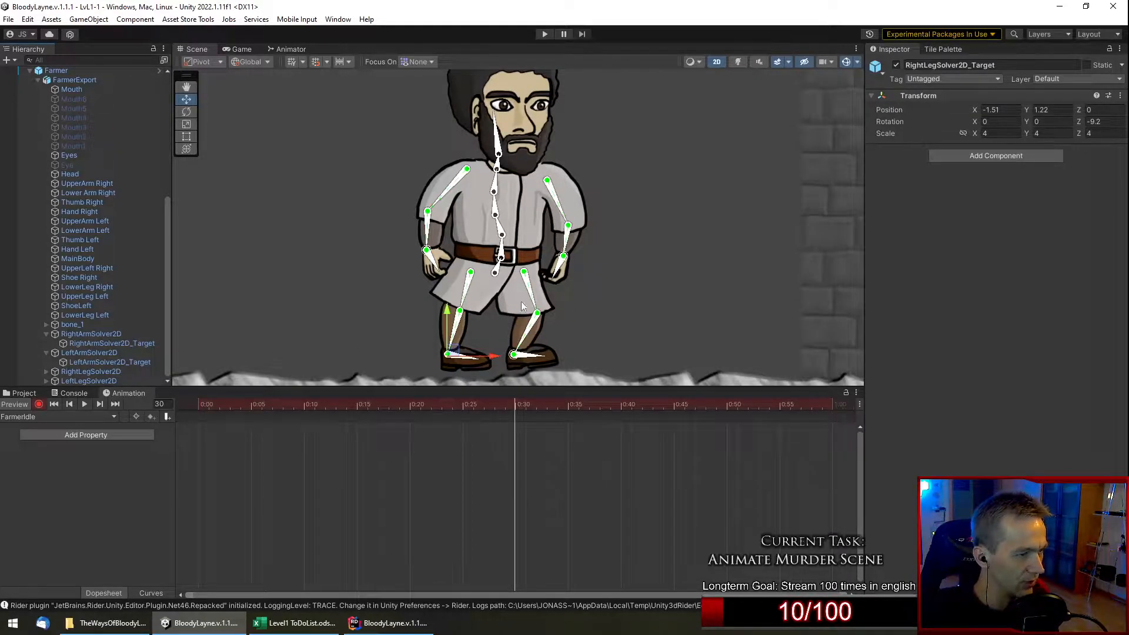
At frame 30, move the left arm solver target to about X 1.36, Y 3.73 and the right one to about X -2.07, Y 3.86.
left_click(123, 362)
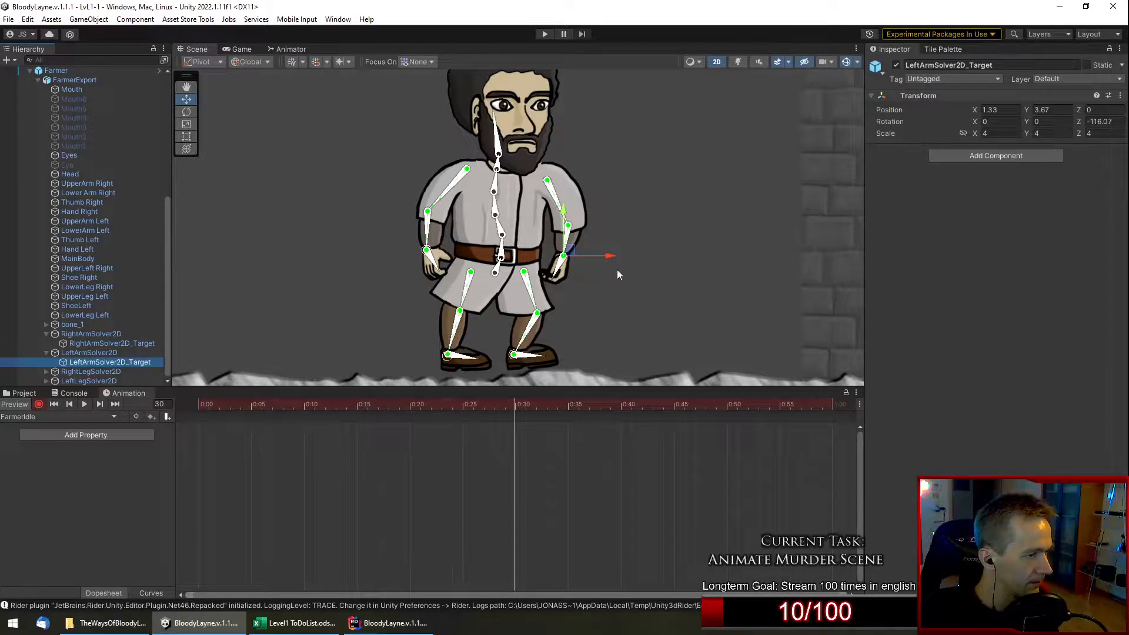
left_click_drag(571, 255, 576, 252)
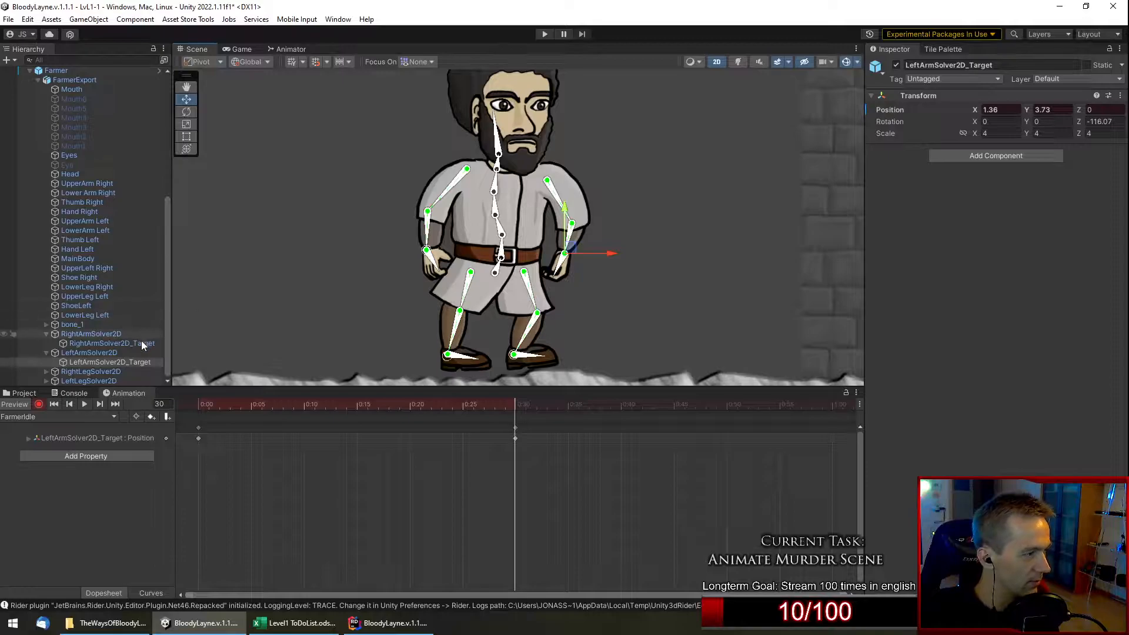
left_click(112, 343)
left_click(437, 247)
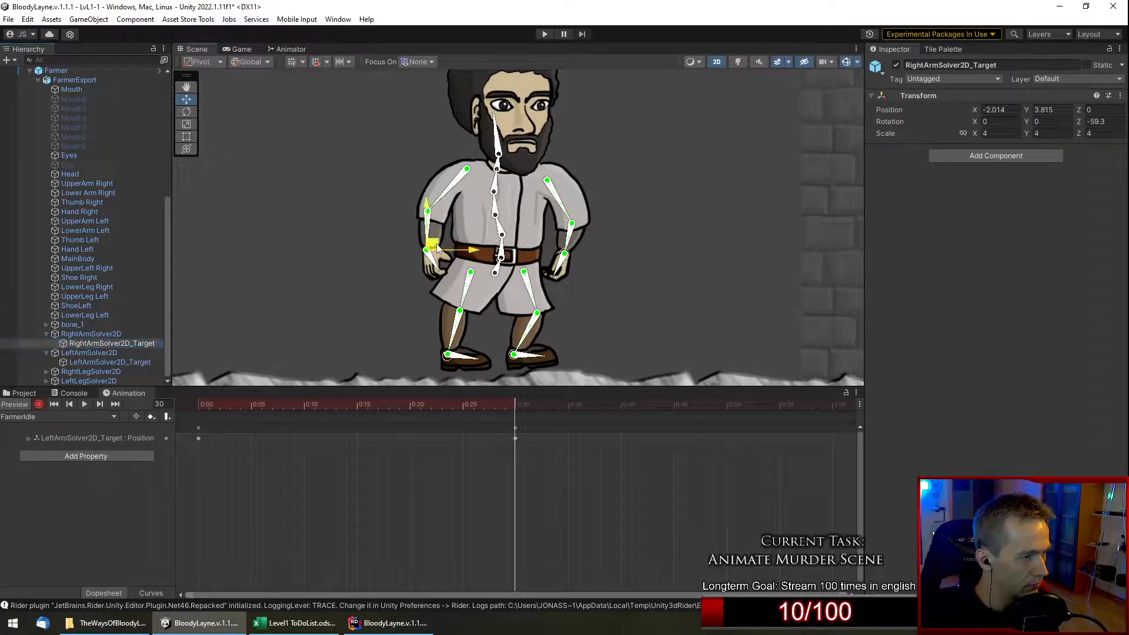
left_click_drag(437, 247, 435, 245)
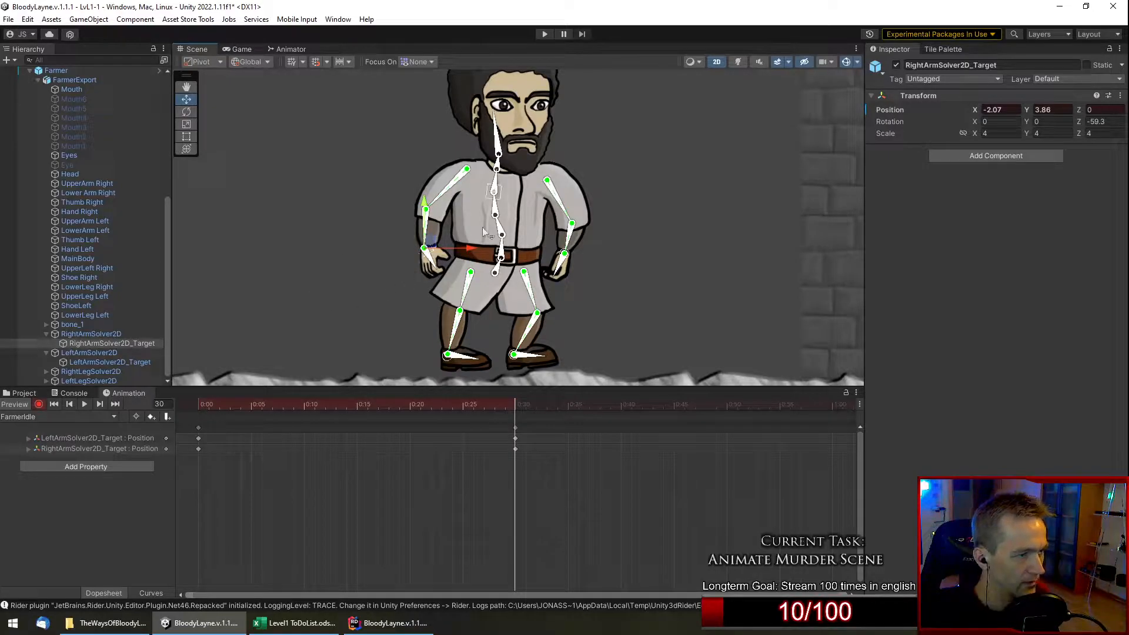
Copy the arm target keyframes from frame 0 to frame 60 and play the FarmerIdle clip.
left_click(200, 429)
left_click_drag(810, 404, 831, 405)
key("ctrl+v")
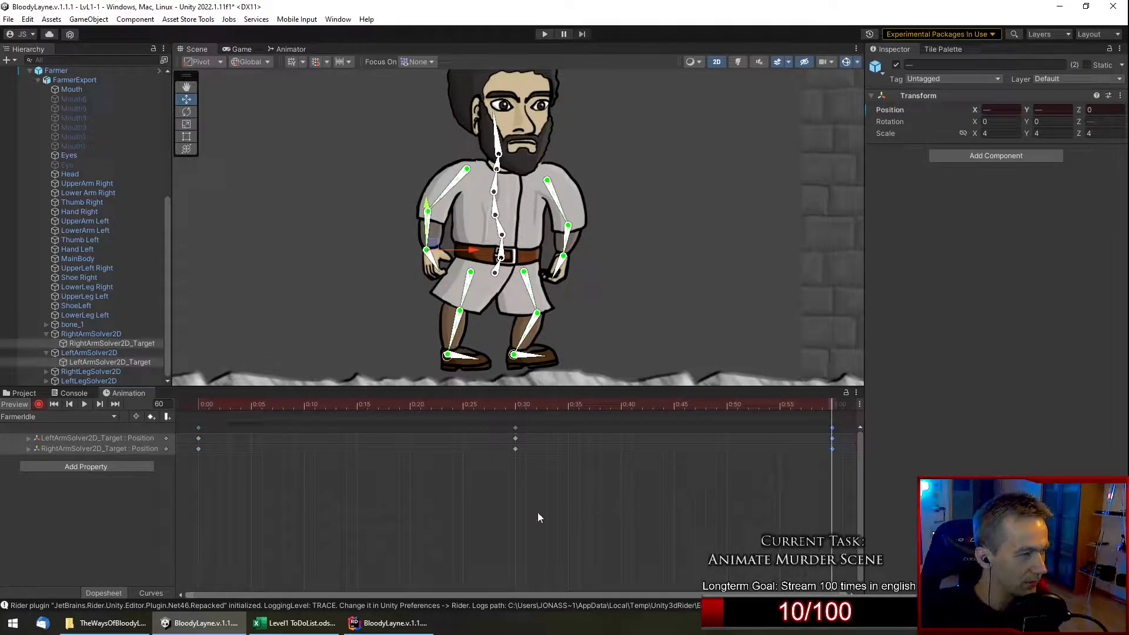
left_click(84, 405)
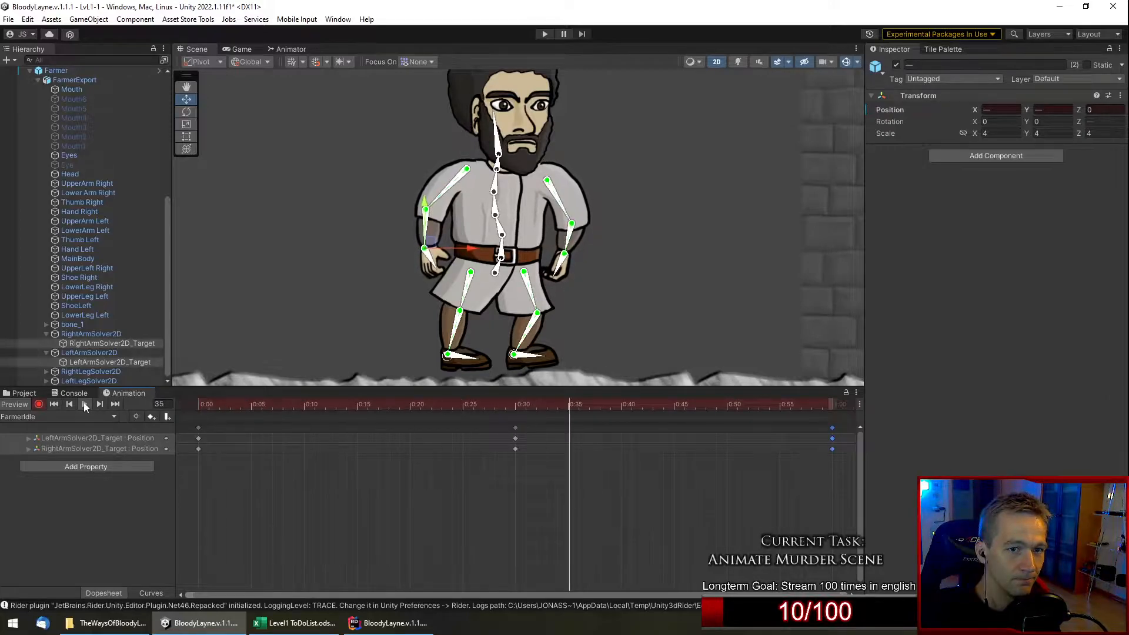
left_click(84, 403)
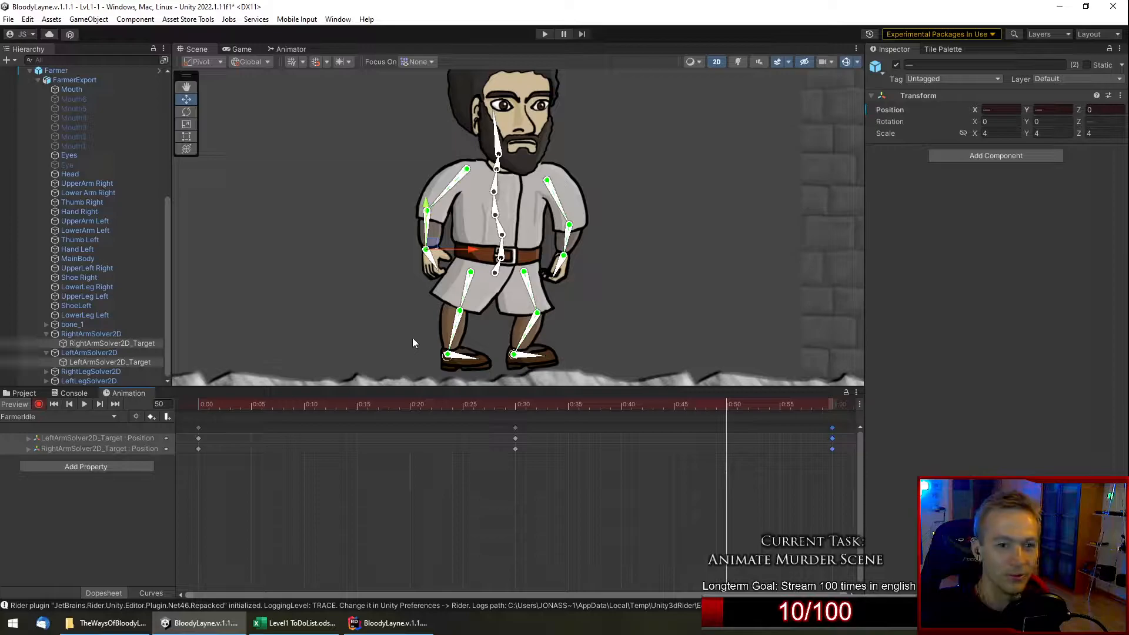
Switch to Rider, examine the BanditControl class down to its Start method, and return to Unity.
scroll(496, 217, "down", 3)
middle_click_drag(499, 218, 533, 281)
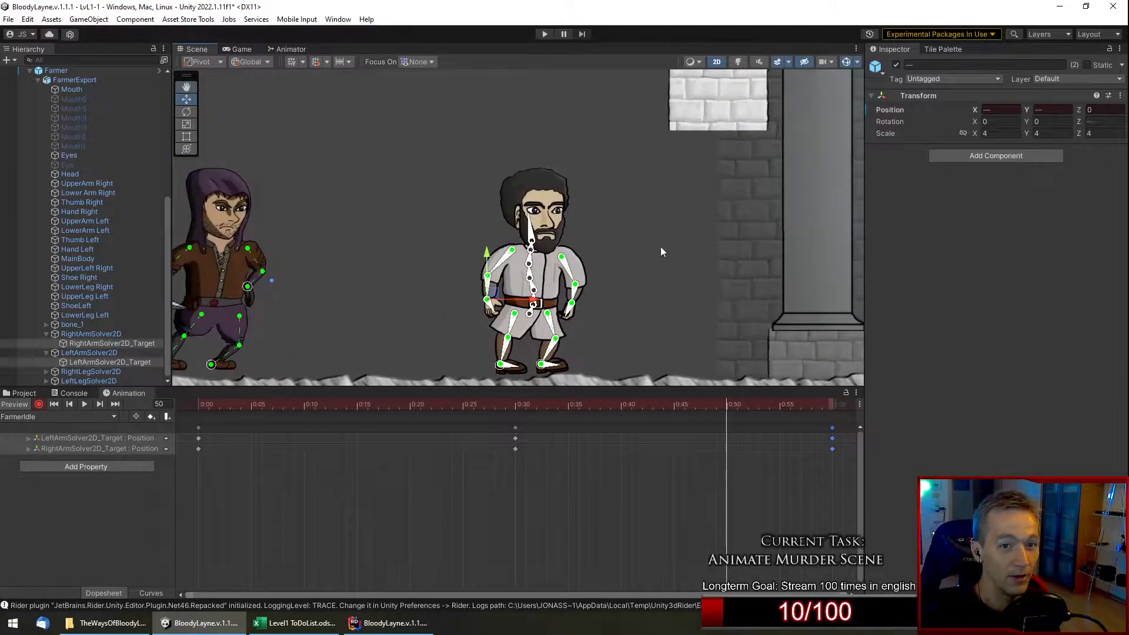
left_click(391, 623)
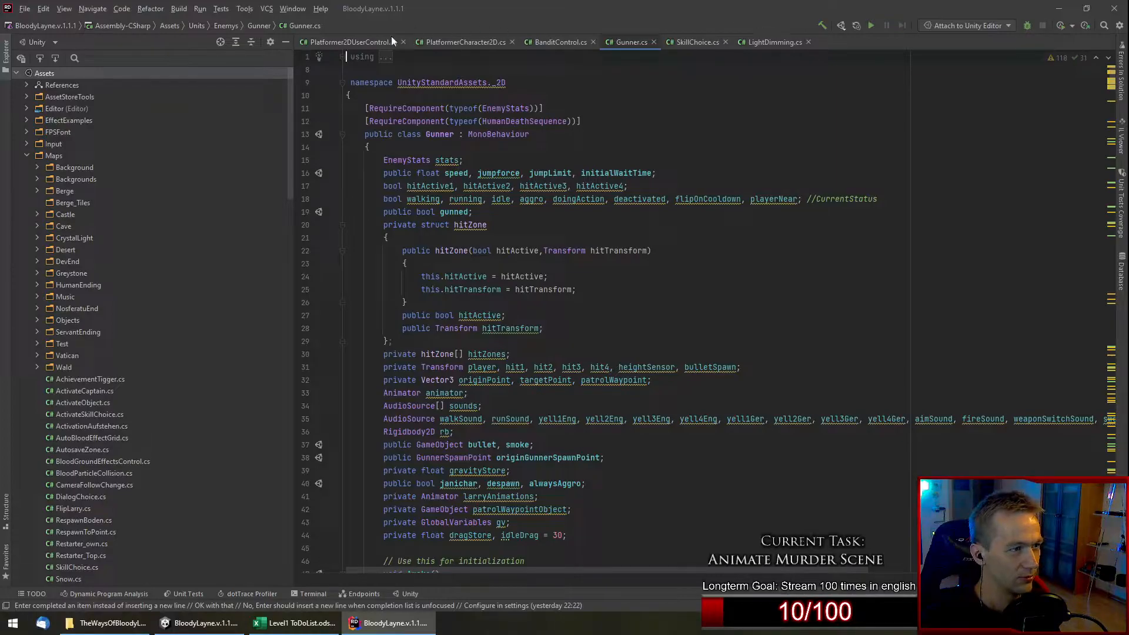
left_click(556, 41)
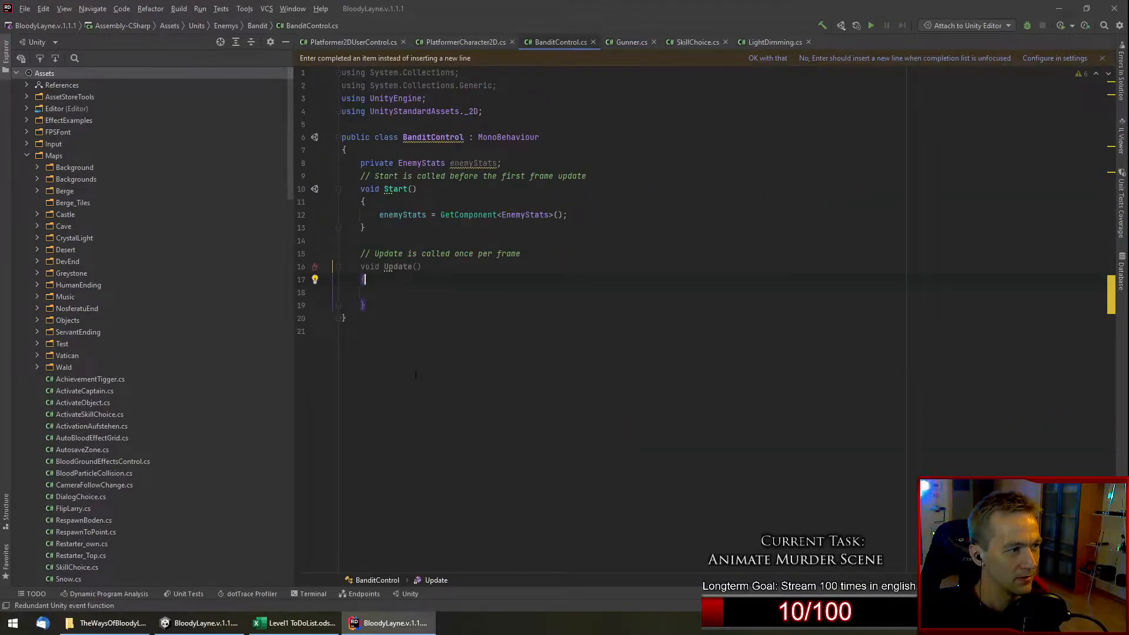
left_click_drag(343, 137, 366, 228)
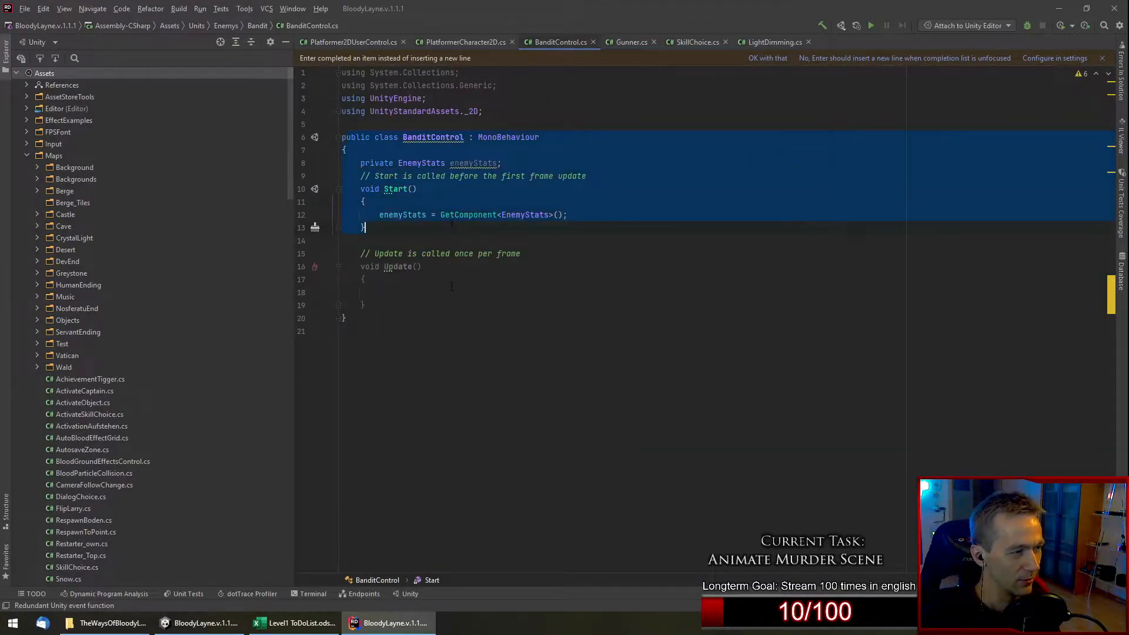
left_click(207, 625)
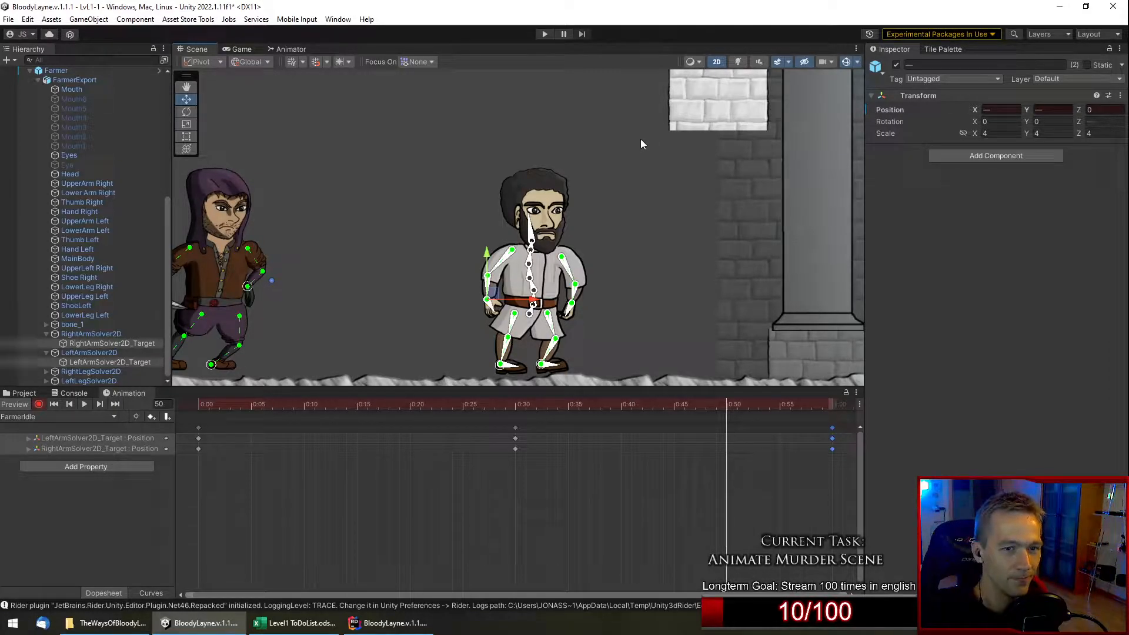
Play the FarmerIdle clip to examine the arm movement up close, and return the playhead to frame 30.
left_click_drag(542, 407, 515, 407)
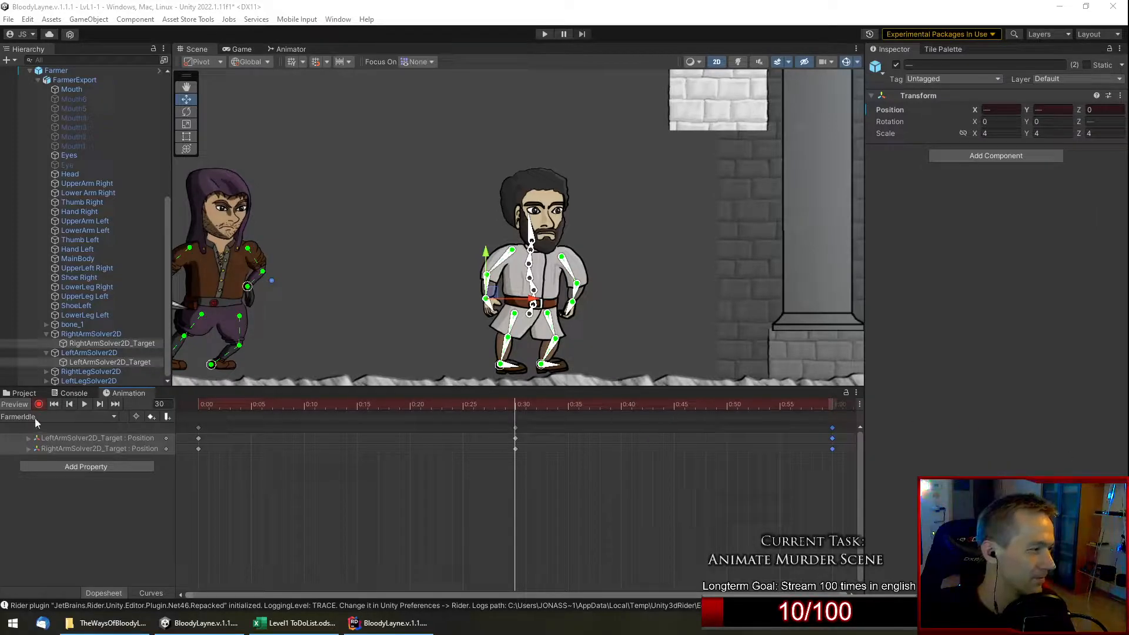
left_click(78, 404)
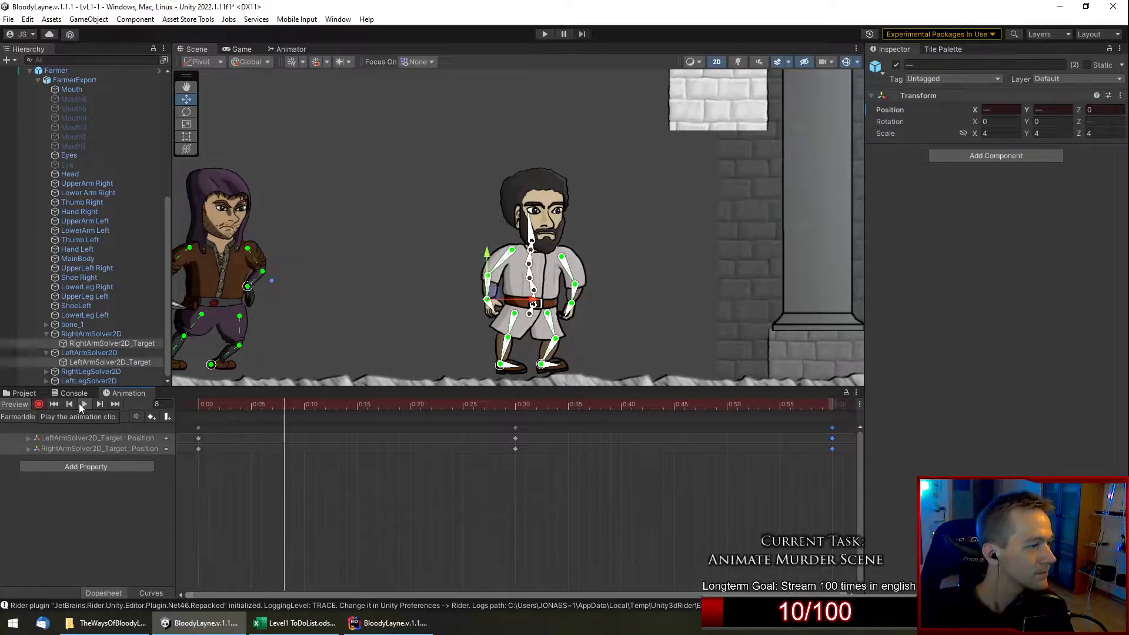
scroll(529, 293, "up", 2)
scroll(528, 293, "up", 1)
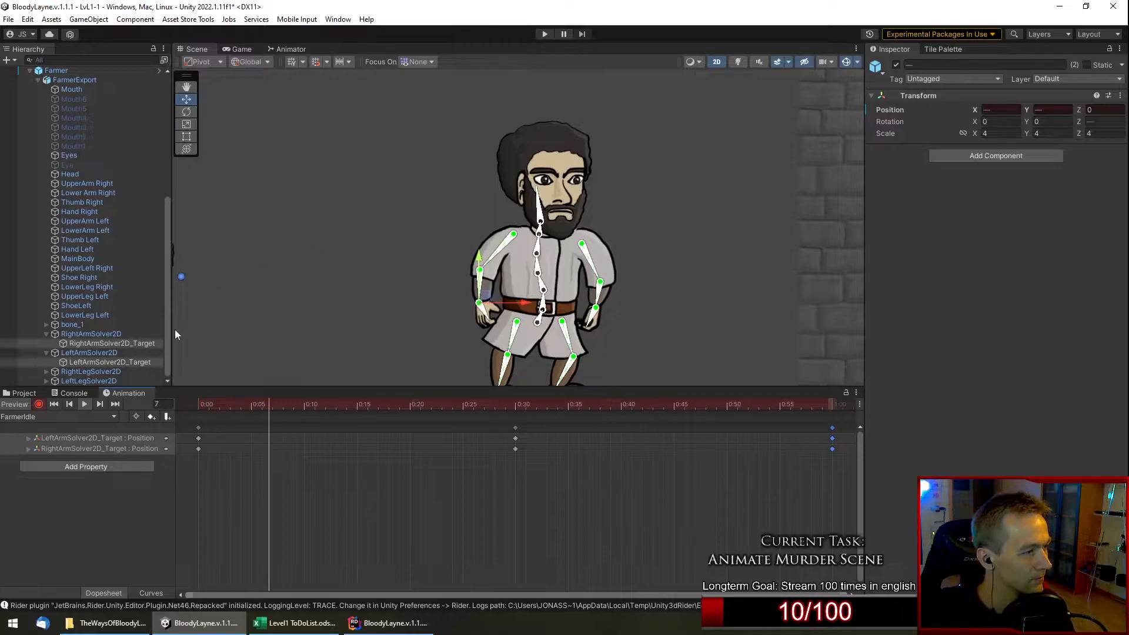
left_click(514, 404)
Slow the idle by moving the last arm keyframes to 2:00 and the middle ones to 1:00, and play the clip.
scroll(602, 472, "down", 5)
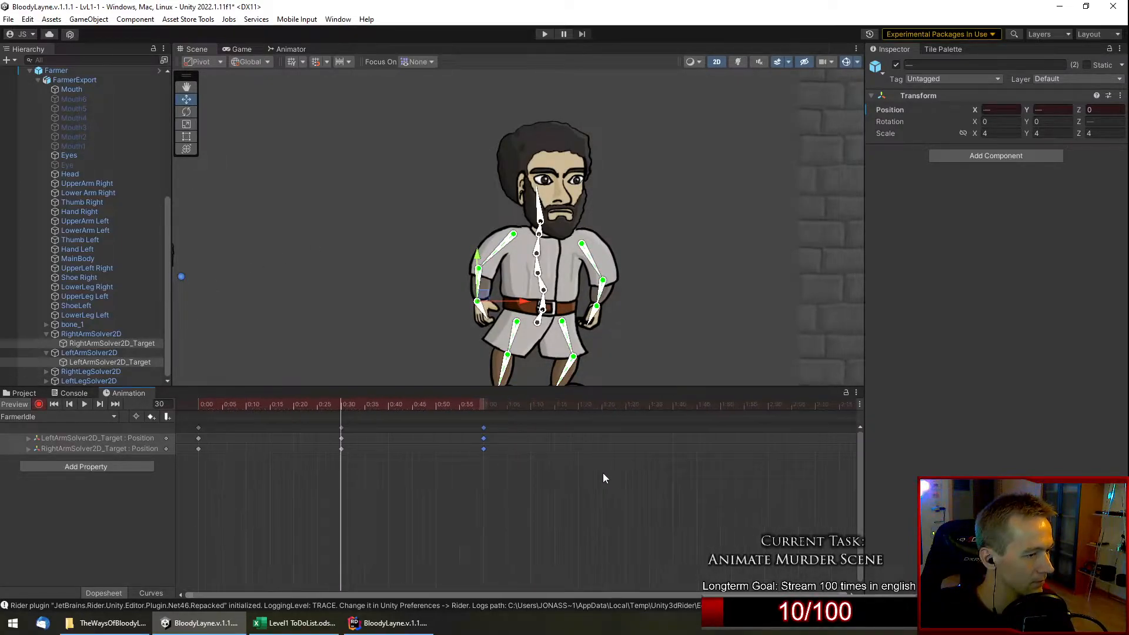
left_click_drag(672, 426, 685, 425)
left_click_drag(321, 431, 443, 428)
left_click(84, 404)
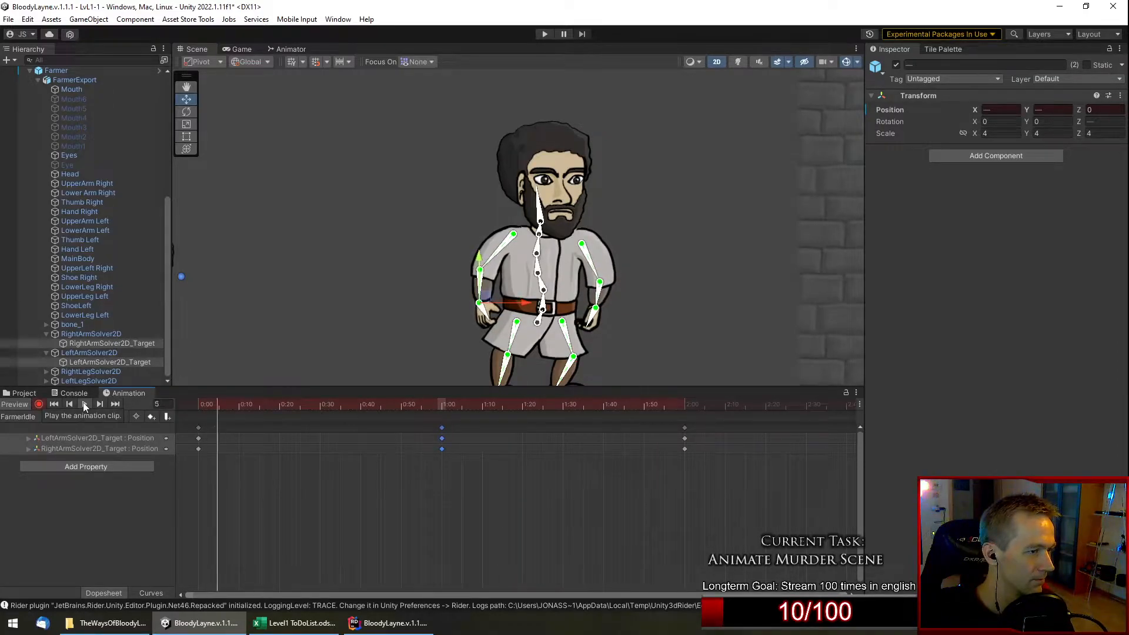
scroll(638, 206, "up", 2)
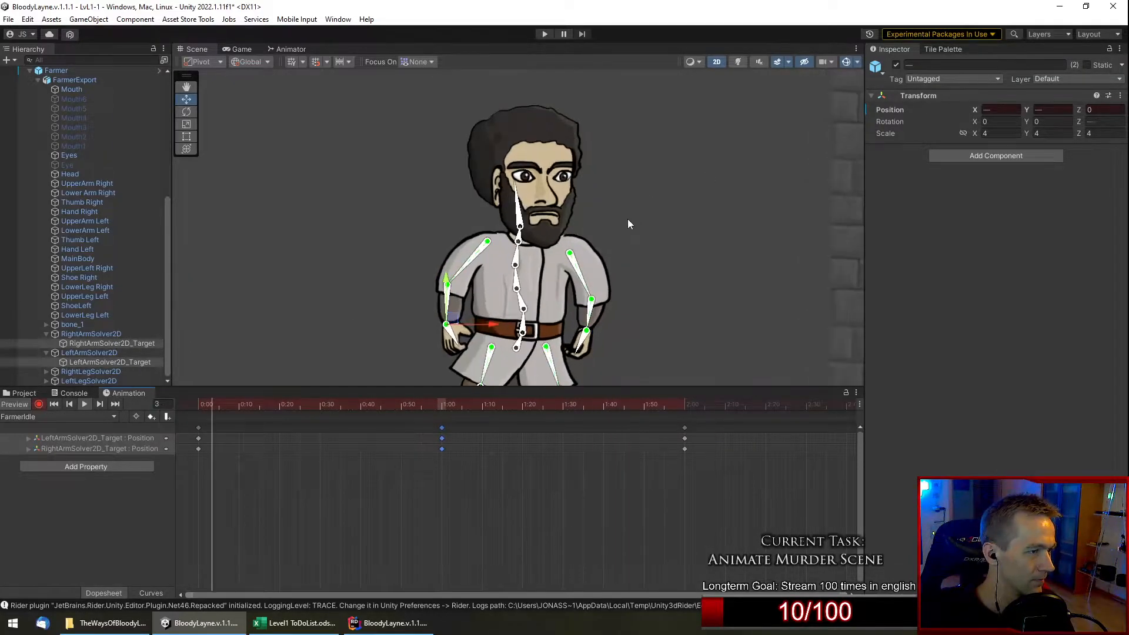
left_click(82, 404)
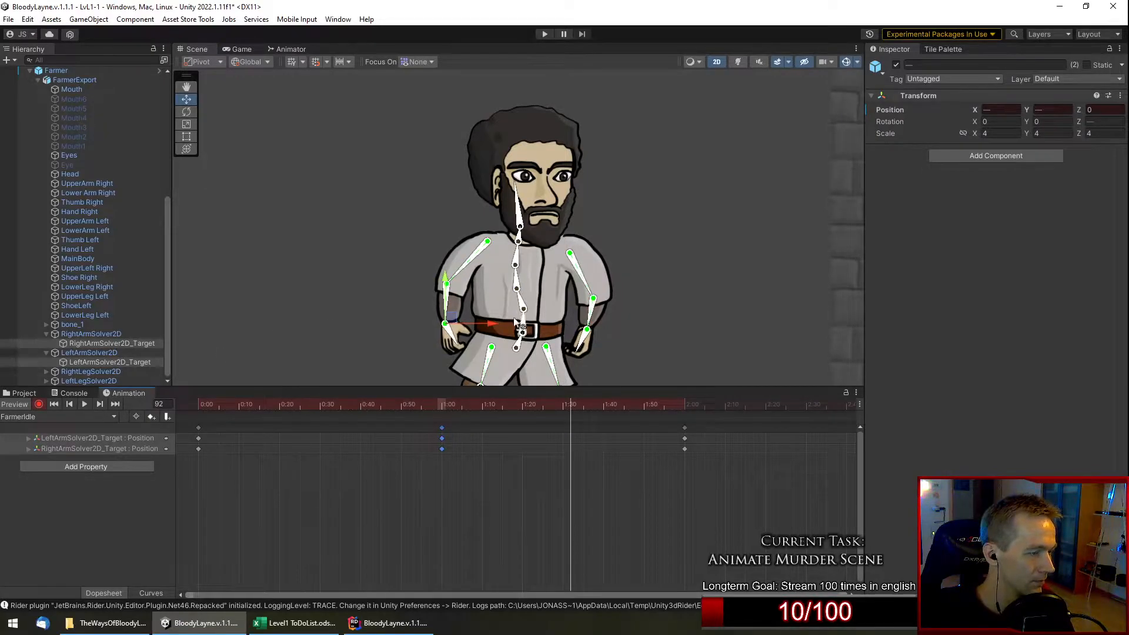
Try keyframing the shoulders at 1:00, shifting bone_11 to about X -0.13, Y -1.29 and bone_8 to about X -0.11, Y 0.79.
scroll(517, 323, "up", 1)
left_click(441, 404)
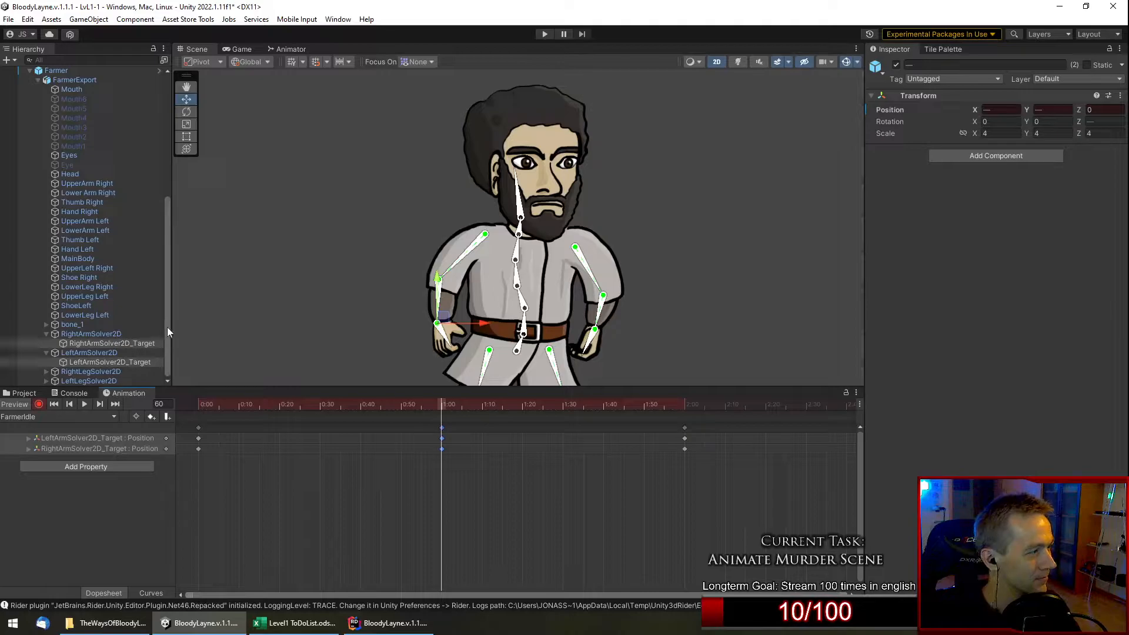
left_click(579, 247)
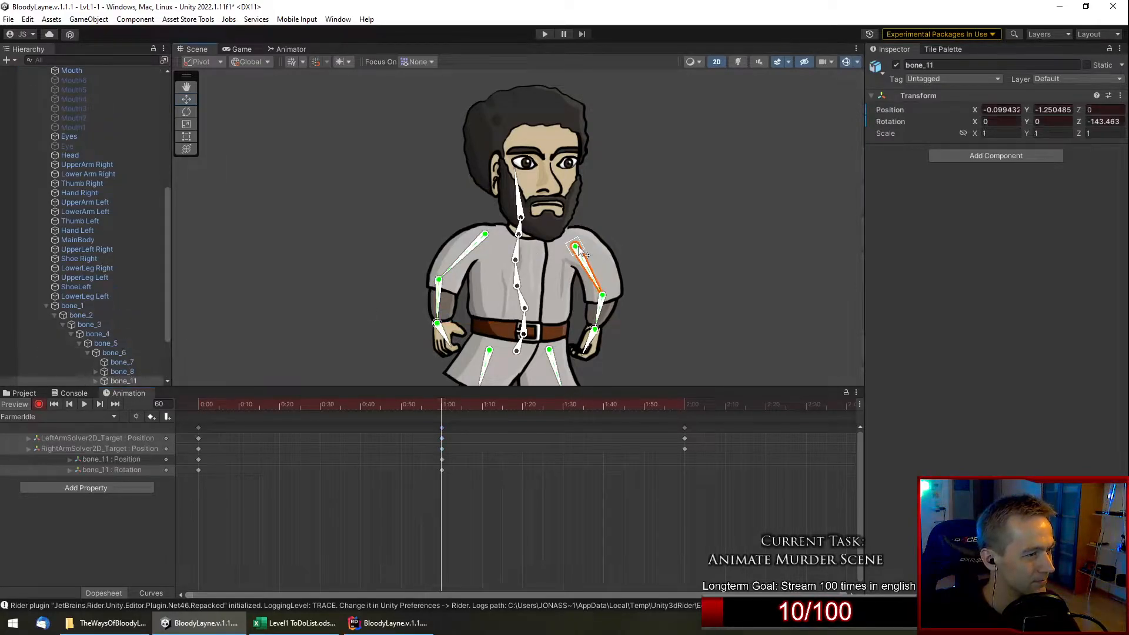
left_click_drag(582, 252, 579, 252)
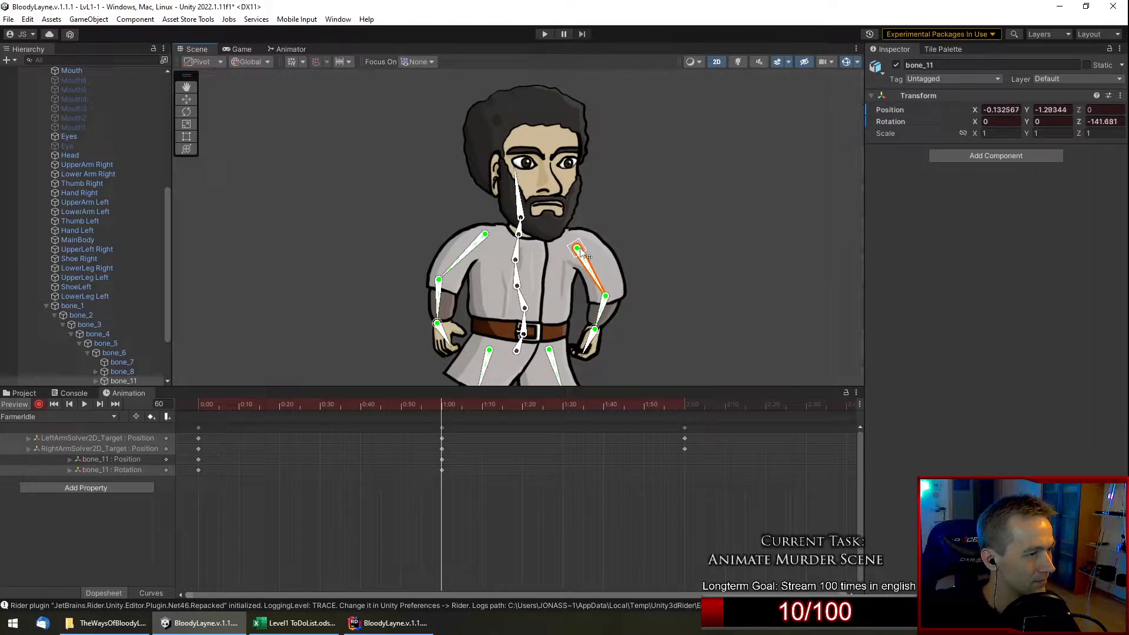
left_click(483, 235)
left_click_drag(483, 235, 482, 235)
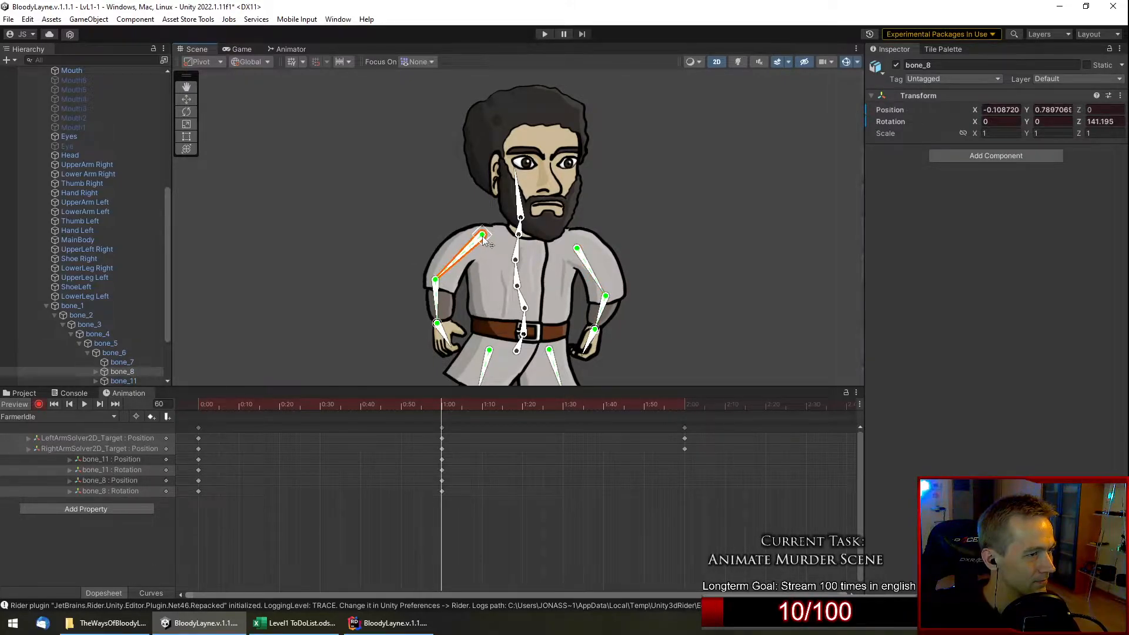
Copy all keyframes from frame 0, including the shoulder bones, to 2:00 and play the clip.
left_click(199, 429)
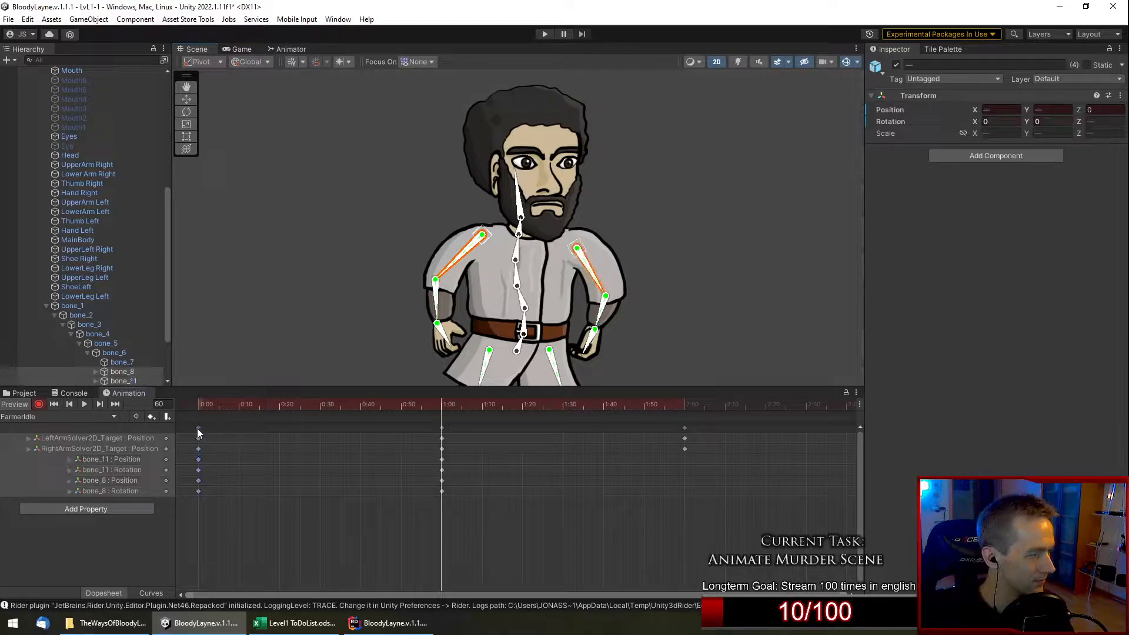
left_click(685, 406)
key("ctrl+v")
left_click(79, 403)
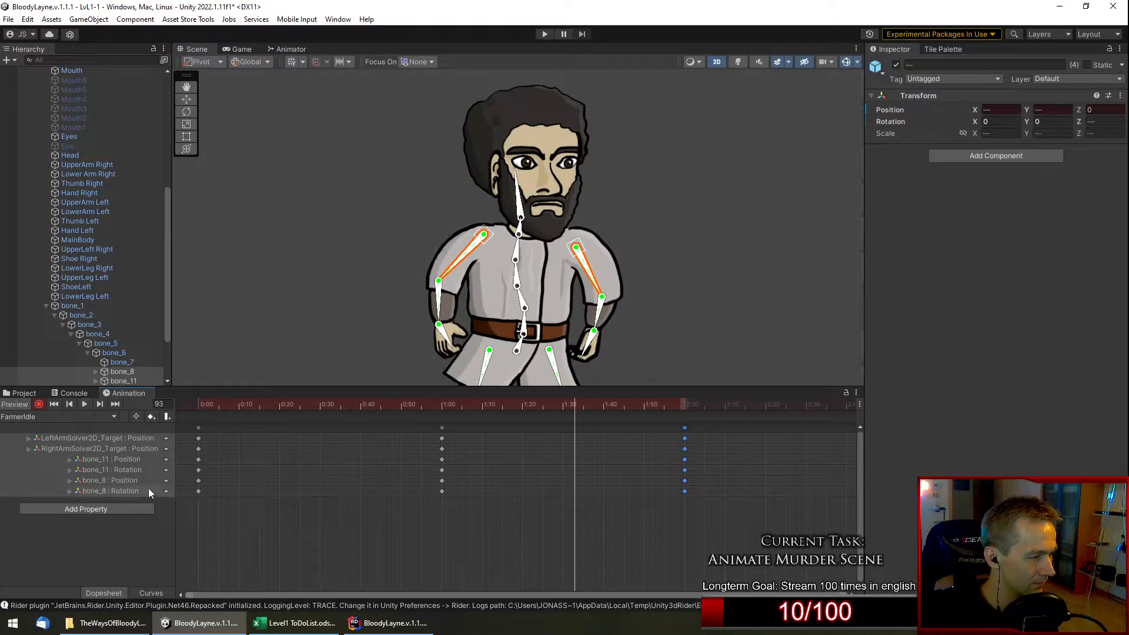
Remove the bone_11 and bone_8 position and rotation properties from the FarmerIdle clip.
left_click_drag(135, 460, 132, 495)
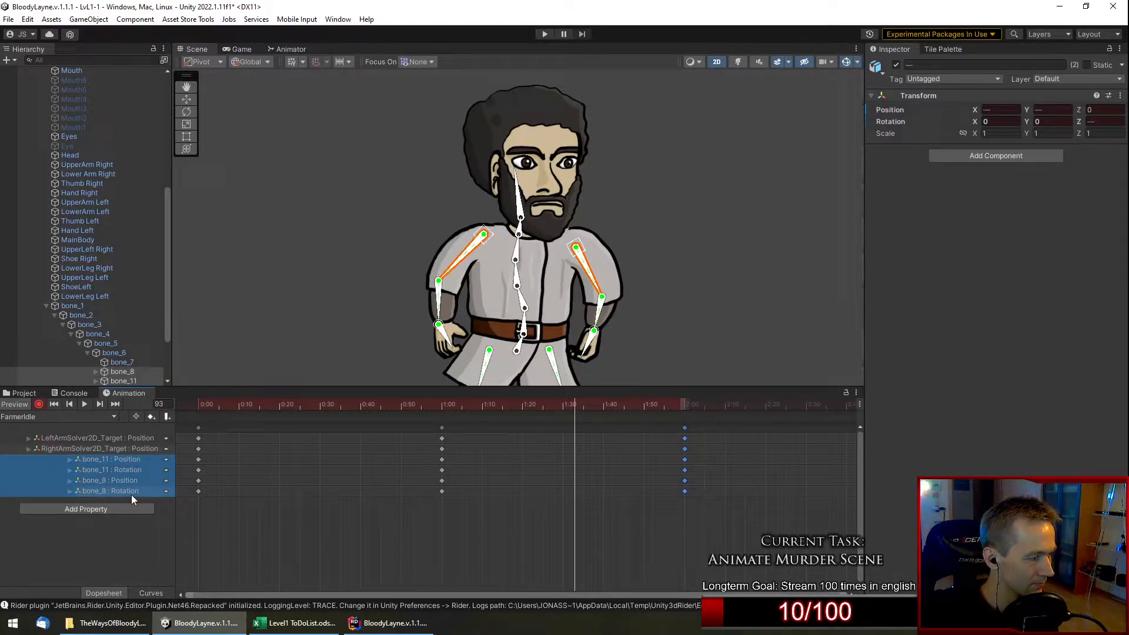
key("Delete")
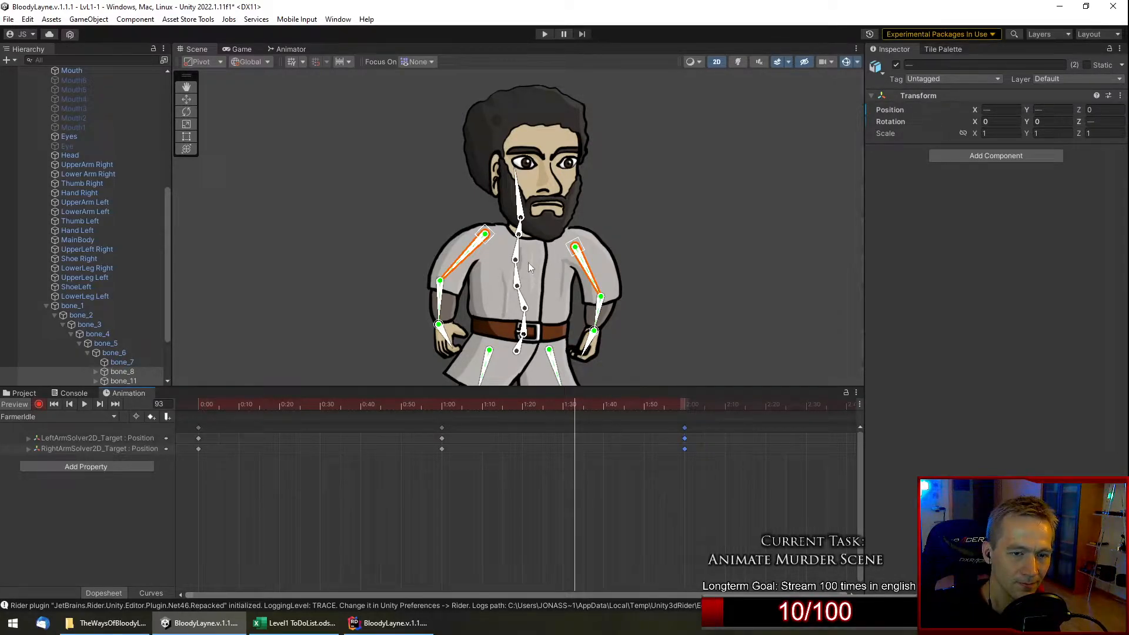
Rotate the Farmer's bone_2 at the belt to about Z 22.33 and move its new keyframe to 1:00.
scroll(529, 263, "up", 2)
left_click(537, 341)
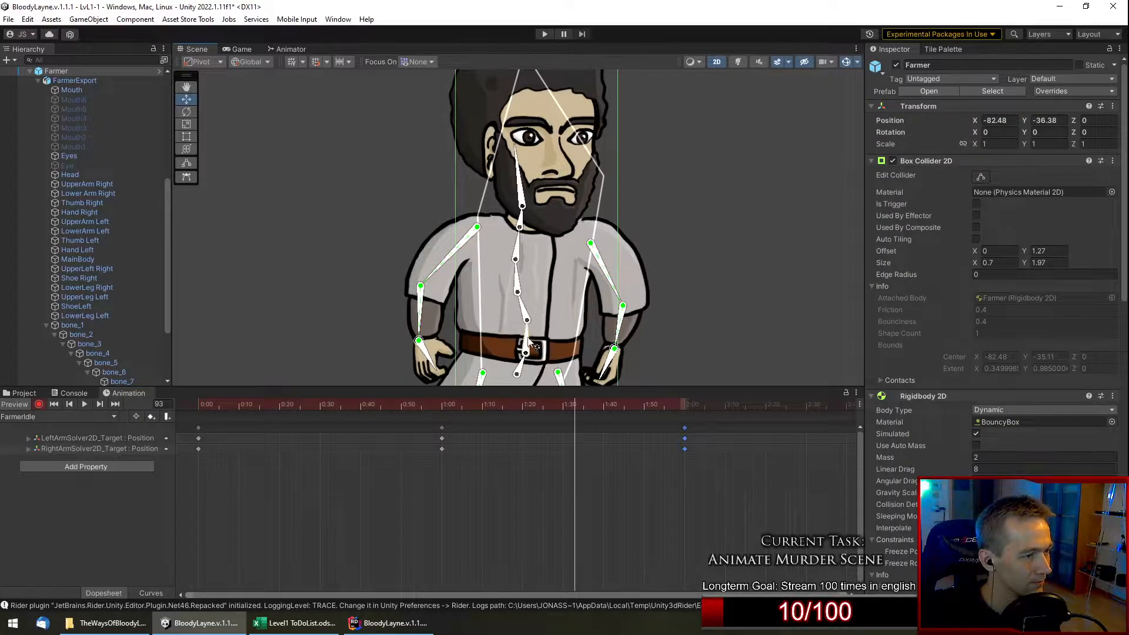
left_click(526, 340)
left_click_drag(526, 341, 529, 344)
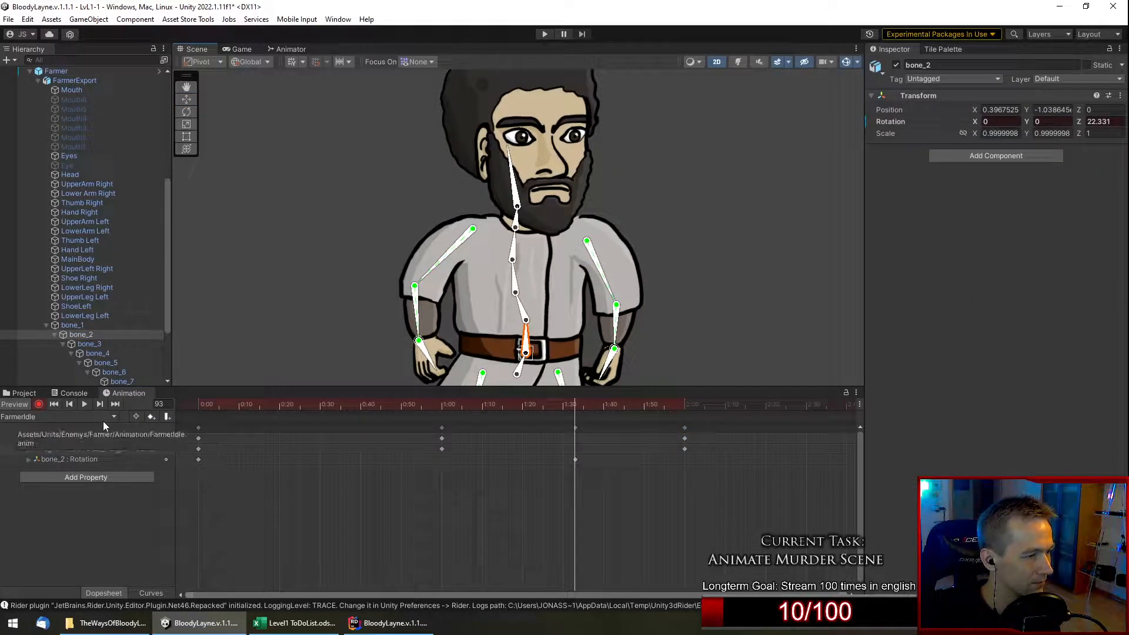
left_click(576, 428)
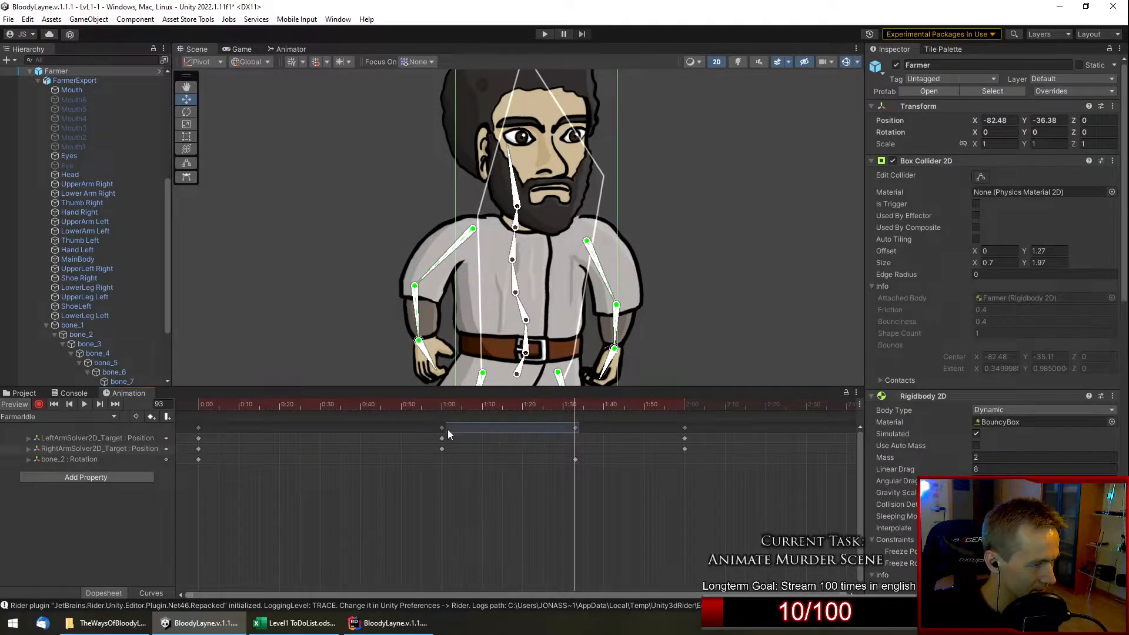
left_click_drag(577, 430, 438, 432)
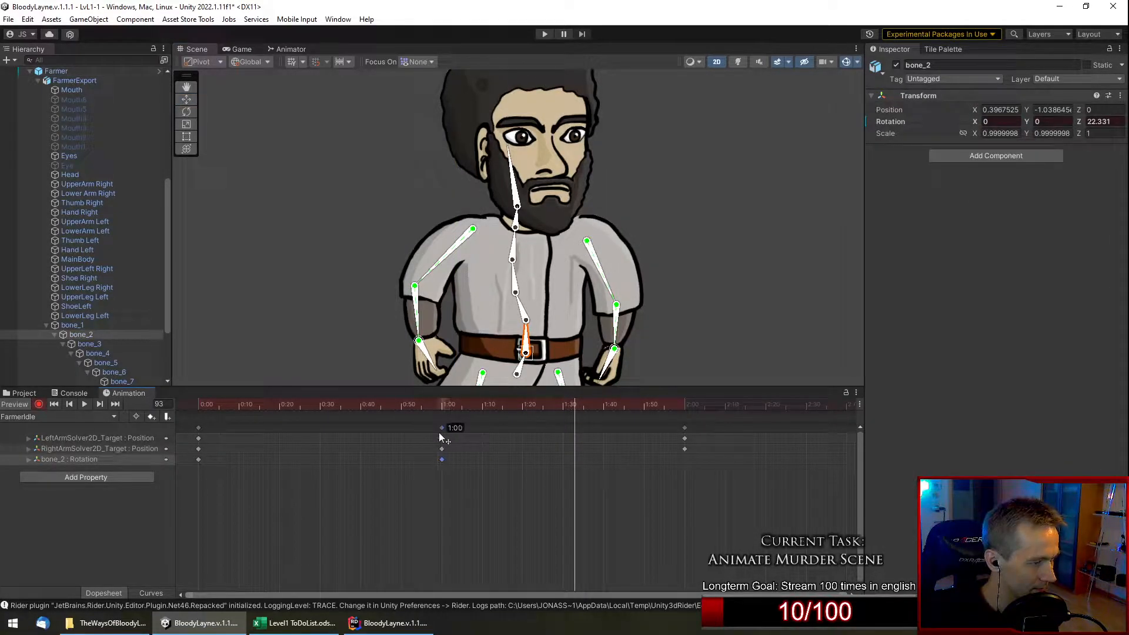
Copy the bone_2 rotation keyframe from frame 0 to 2:00 and play the FarmerIdle clip.
left_click(198, 459)
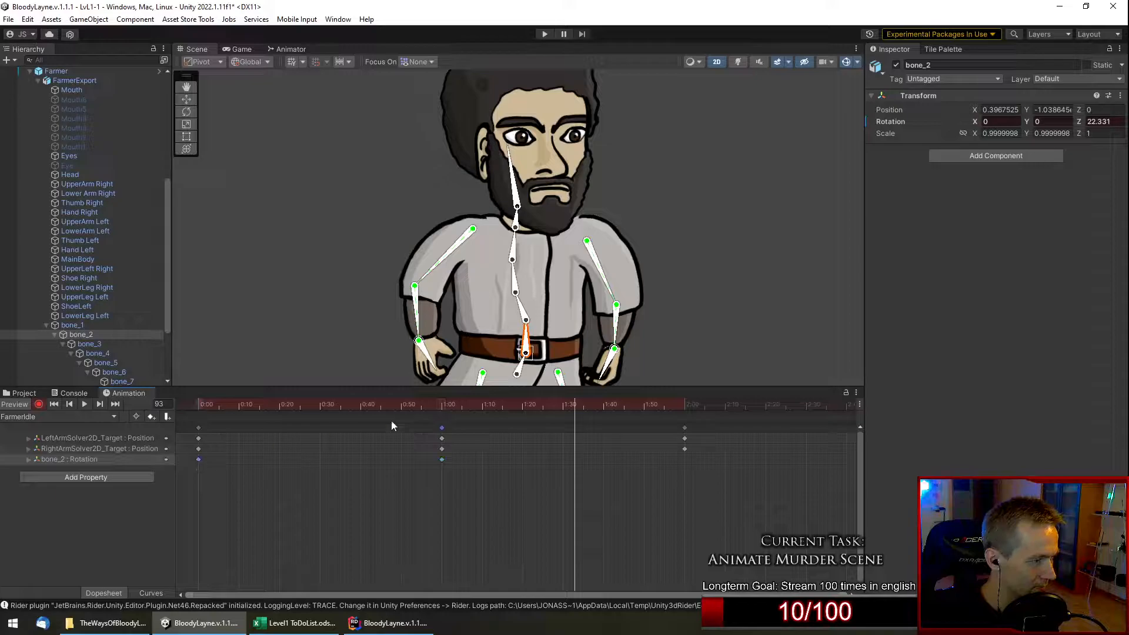
left_click(682, 404)
key("ctrl+c")
key("ctrl+v")
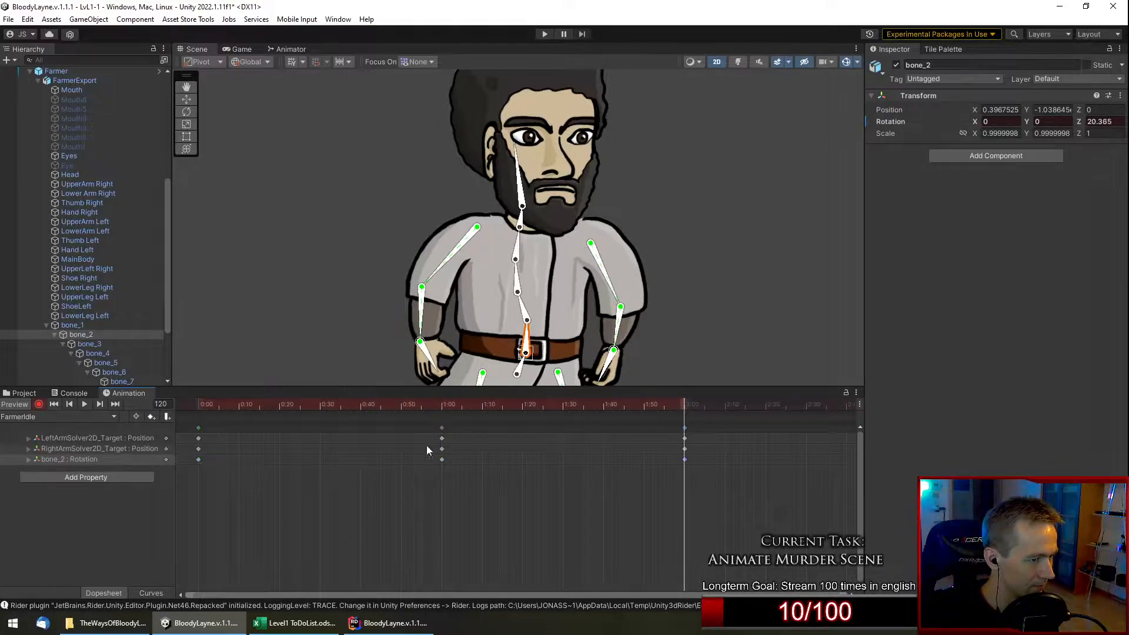
left_click(87, 405)
left_click(88, 404)
Keyframe a slight rotation of bone_3 in the lower torso at 1:00.
left_click_drag(451, 406, 443, 404)
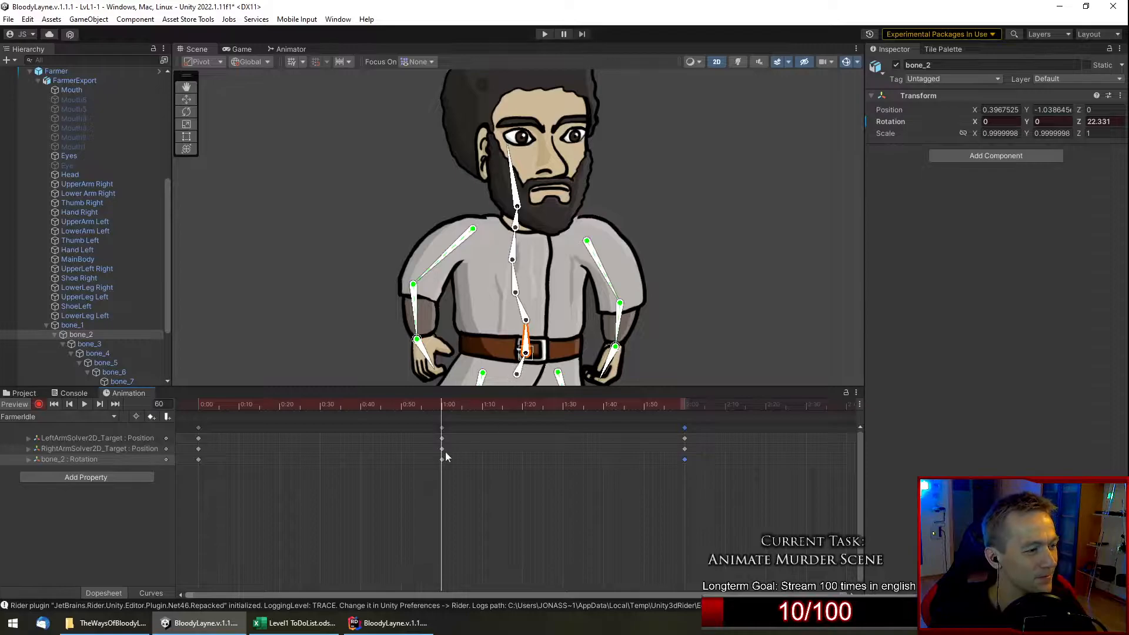
left_click_drag(430, 405, 441, 433)
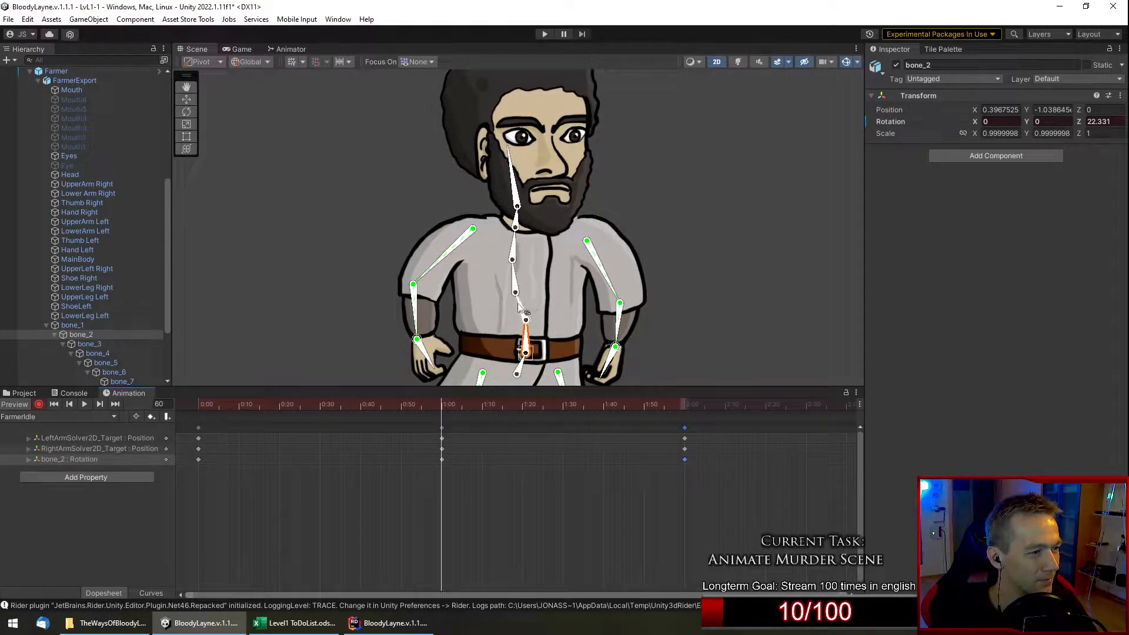
left_click_drag(522, 307, 520, 306)
Copy all keyframes from frame 0, including the bone_3 rotation, to 2:00 and play the clip.
left_click_drag(408, 406, 196, 432)
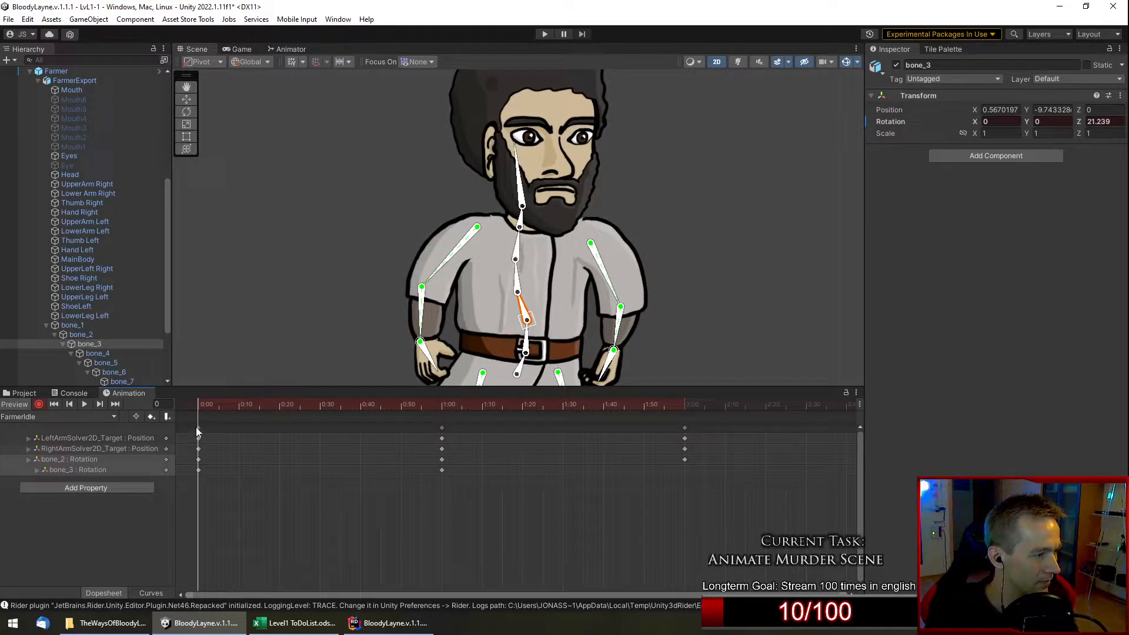
left_click(199, 428)
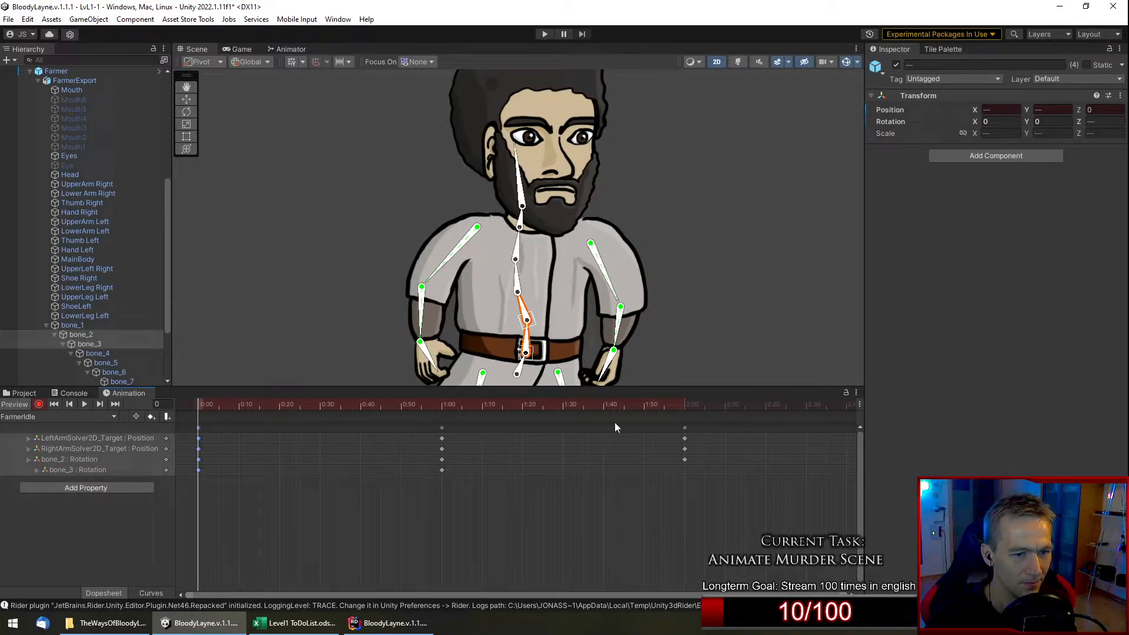
left_click_drag(619, 405, 682, 416)
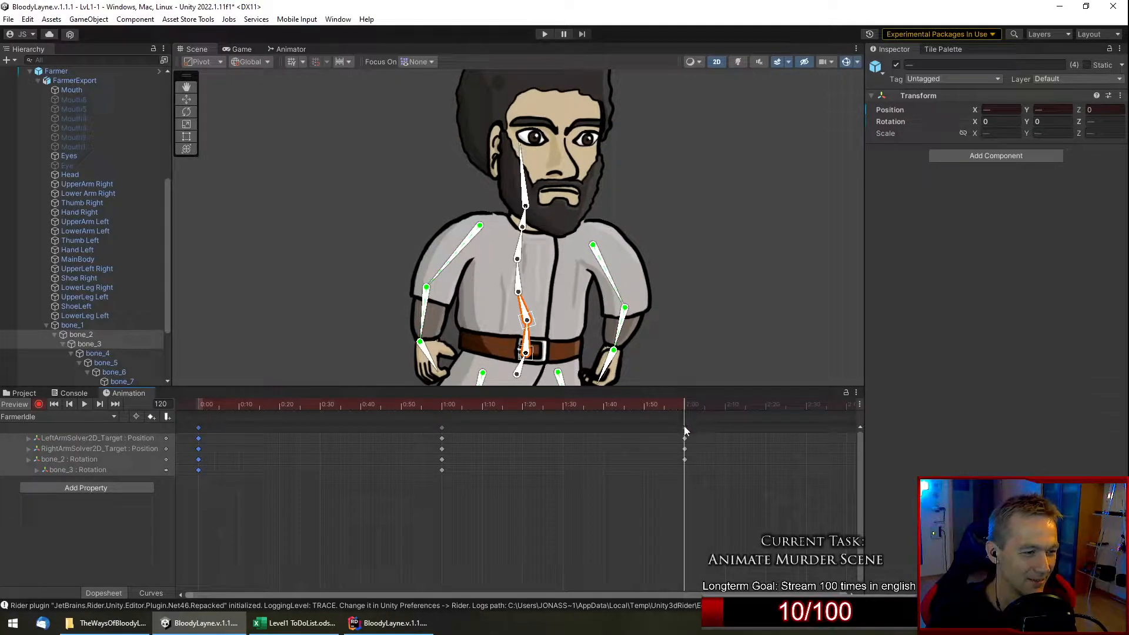
left_click(684, 428)
left_click(81, 406)
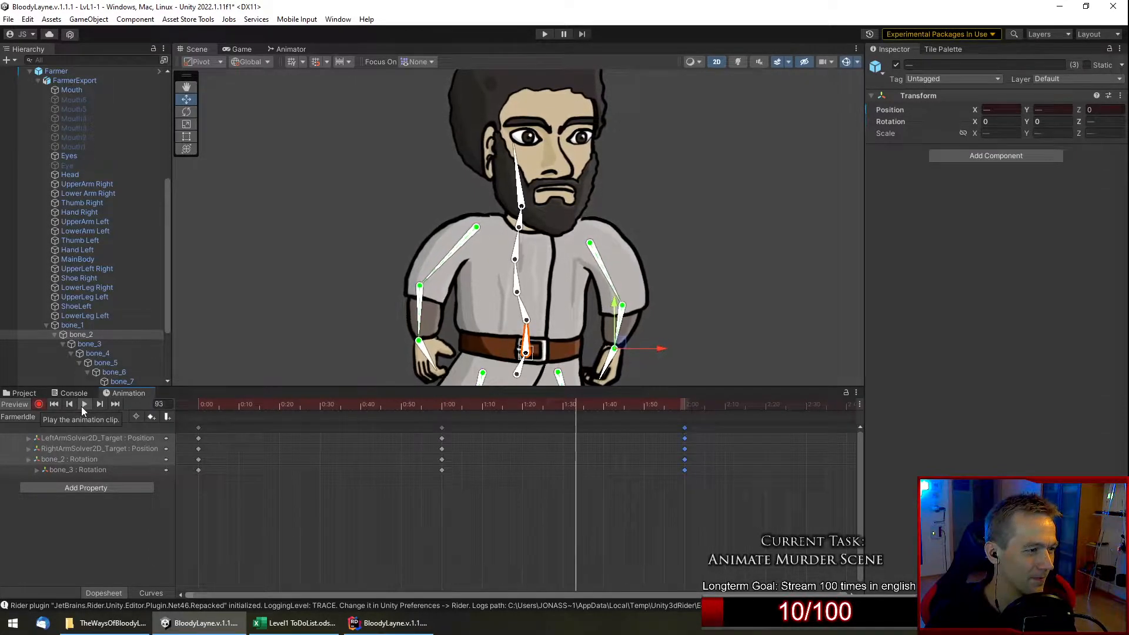
scroll(527, 252, "down", 2)
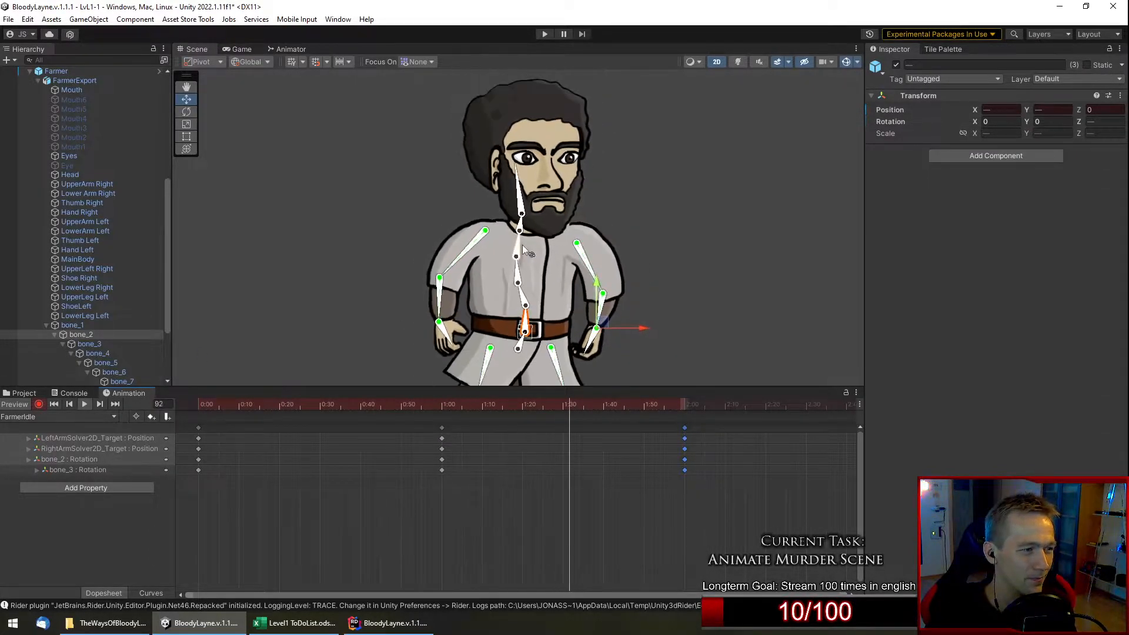
scroll(528, 252, "down", 2)
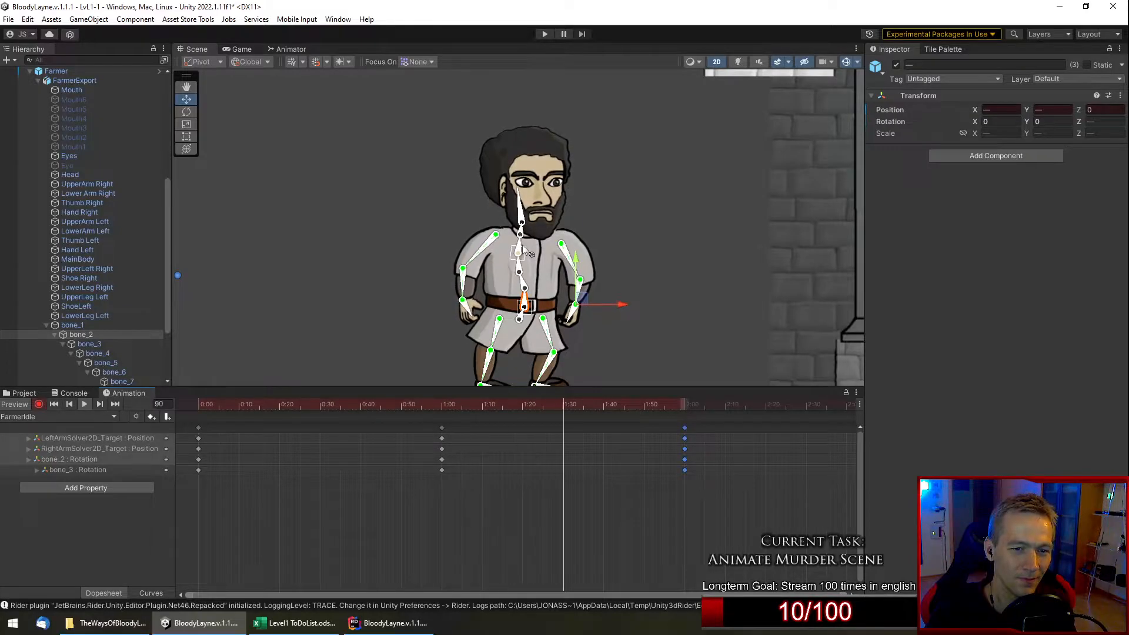
Check the Farmer's 1:00 pose and replay the idle clip with the hooded character in view for comparison.
left_click(82, 407)
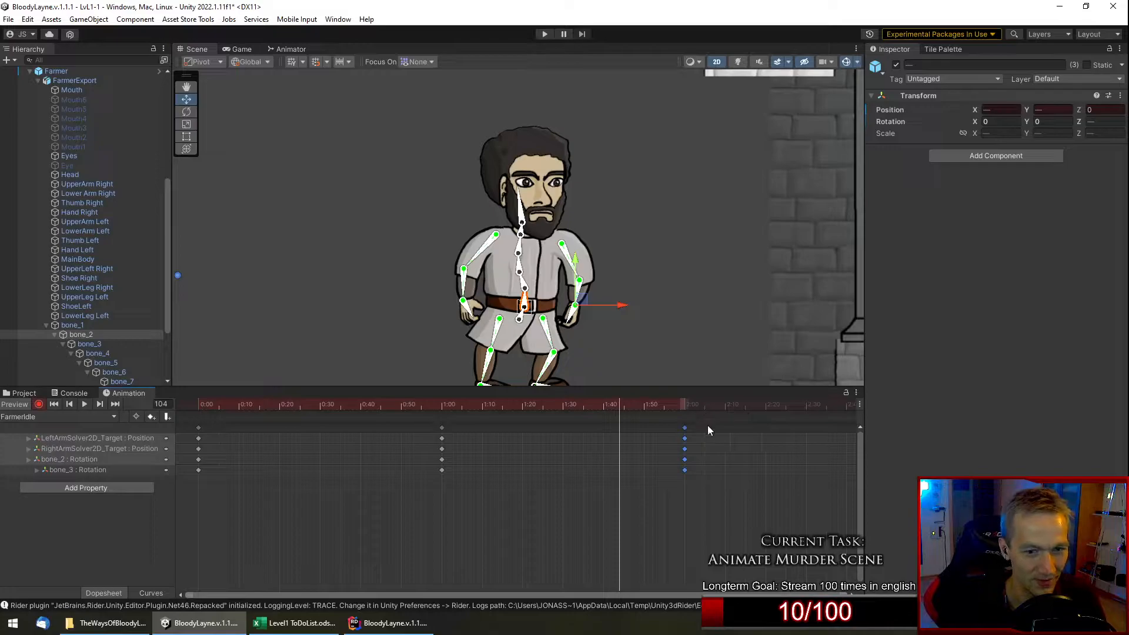
left_click_drag(464, 406, 442, 413)
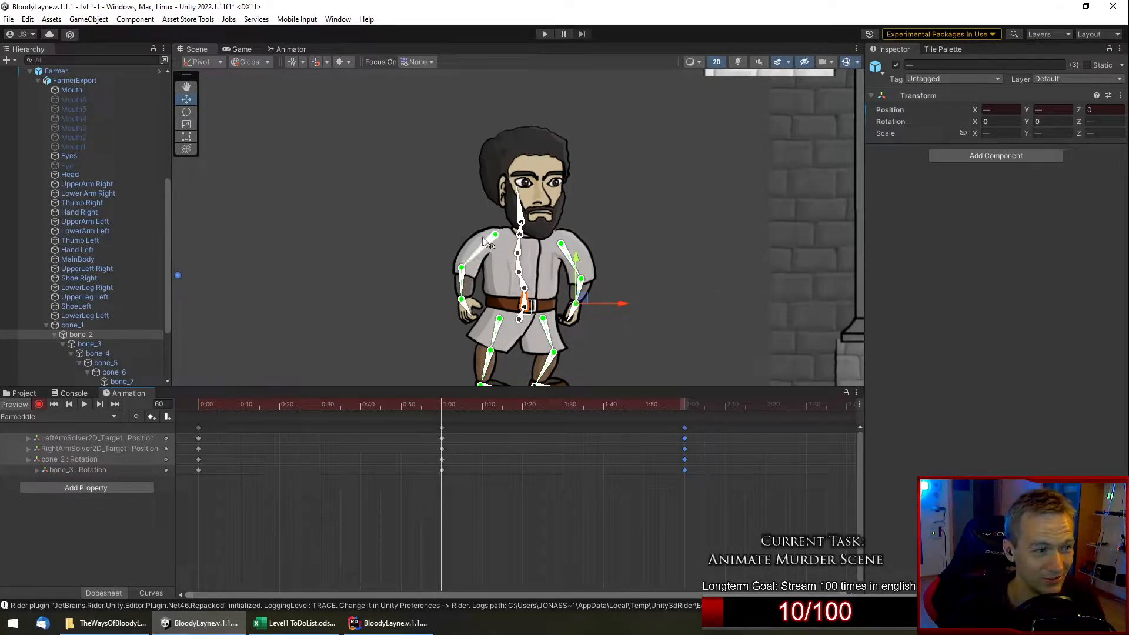
scroll(482, 237, "up", 5)
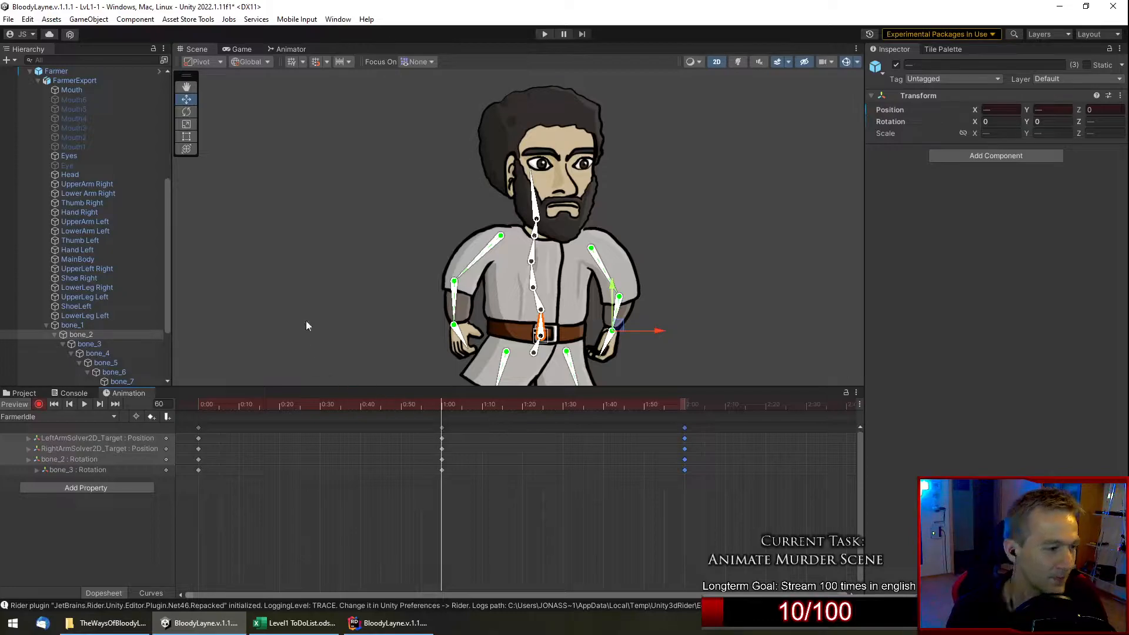
scroll(707, 240, "down", 4)
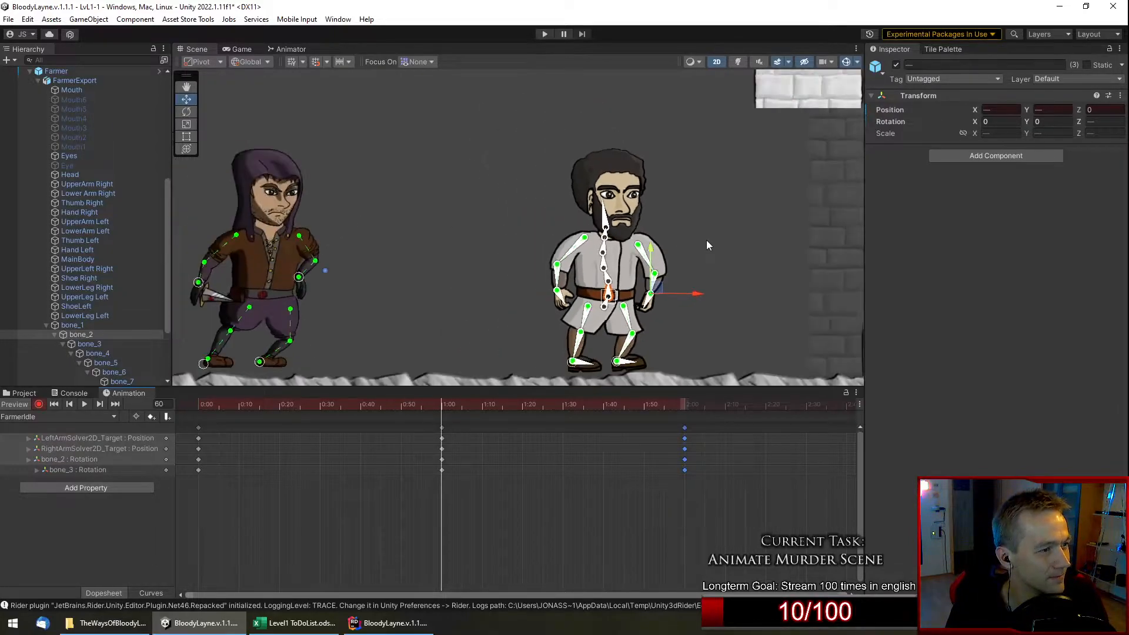
left_click(85, 404)
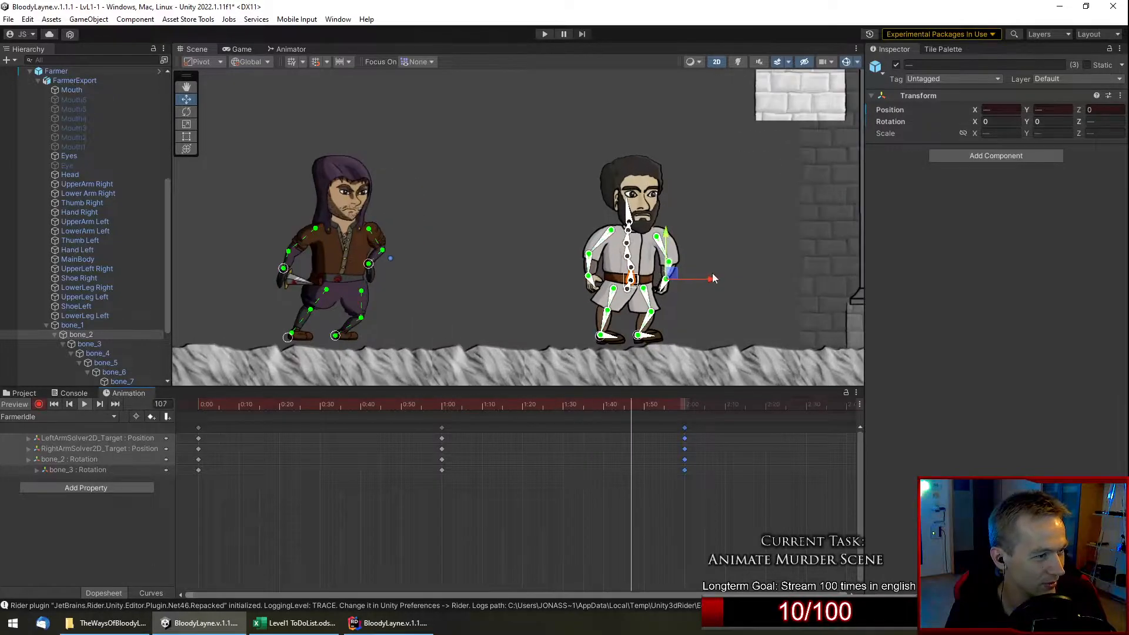
scroll(741, 276, "up", 3)
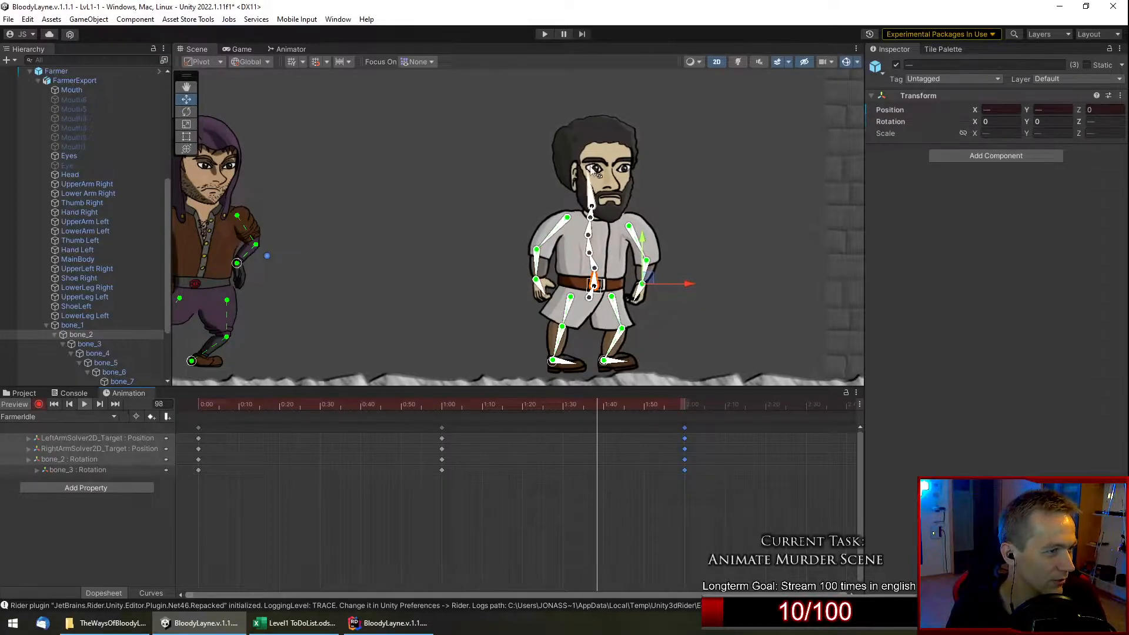
left_click(85, 404)
Rotate the head bone, bone_7, to about Z 15.62 at 1:00 to add its rotation keyframe.
left_click(442, 412)
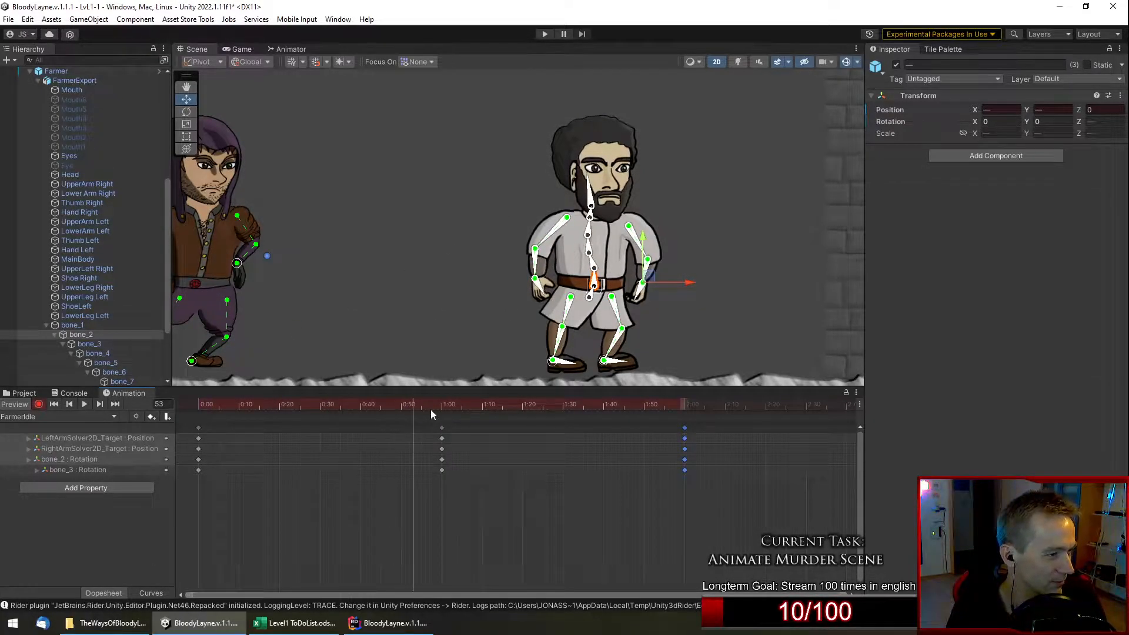
scroll(600, 141, "up", 3)
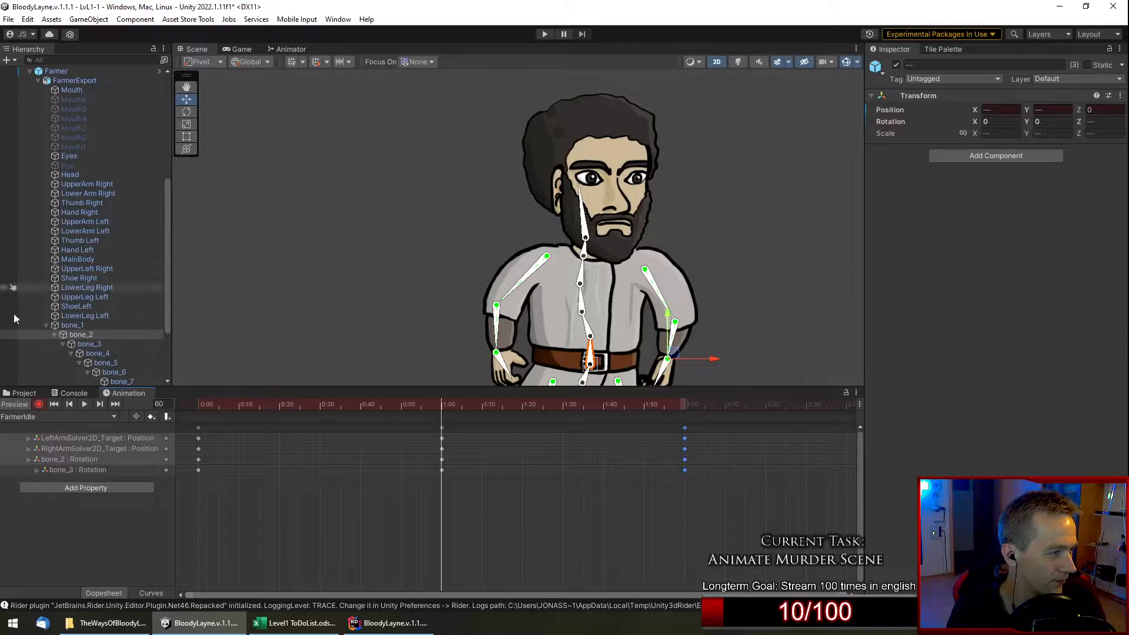
left_click(581, 189)
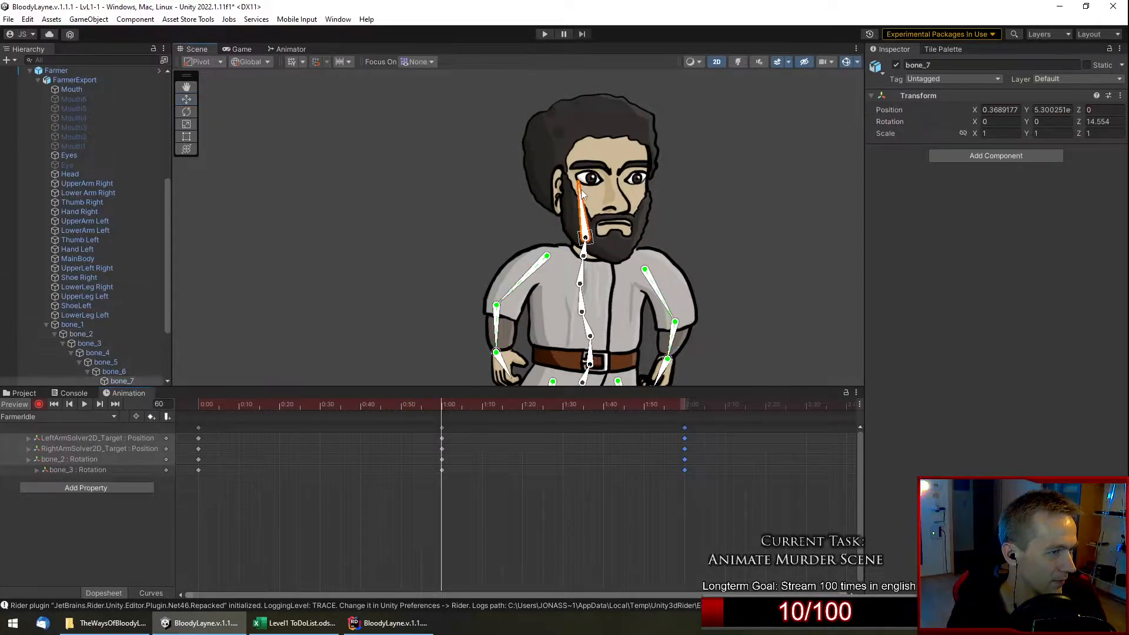
left_click_drag(581, 189, 580, 187)
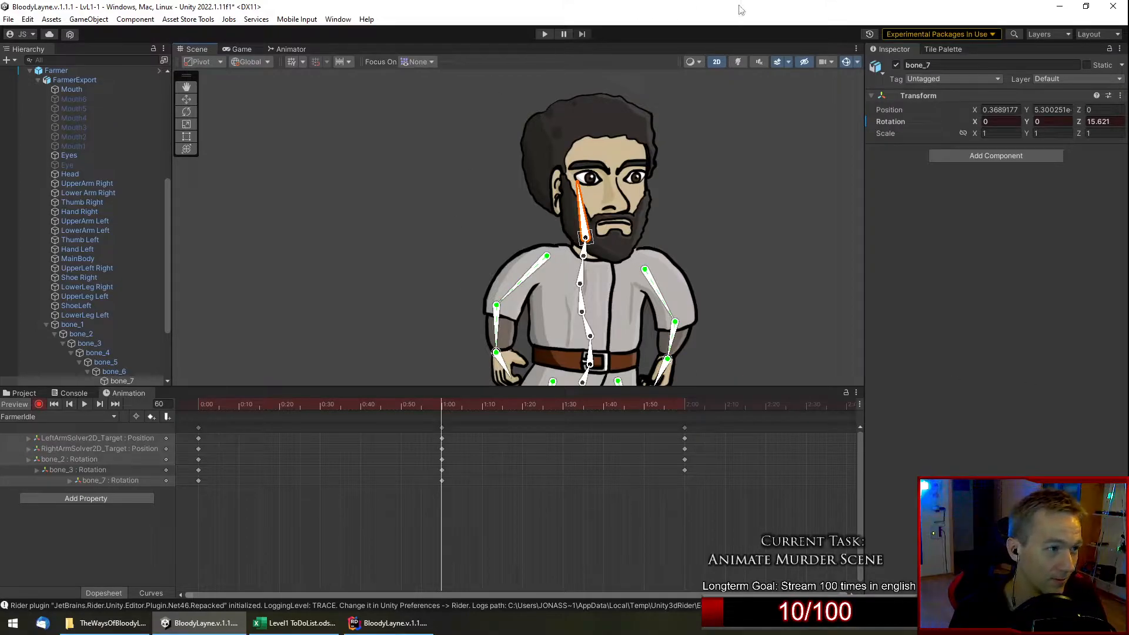
Copy all keyframes from frame 0, including the bone_7 rotation, to 2:00 and review the playing clip with nothing selected.
left_click_drag(432, 404, 129, 406)
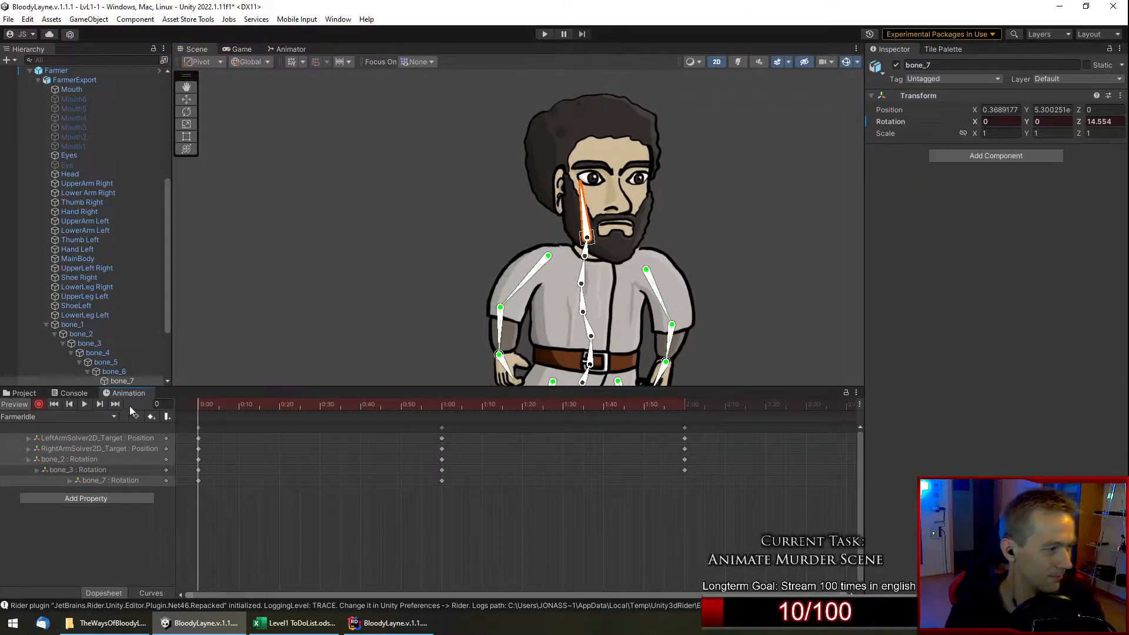
left_click(198, 428)
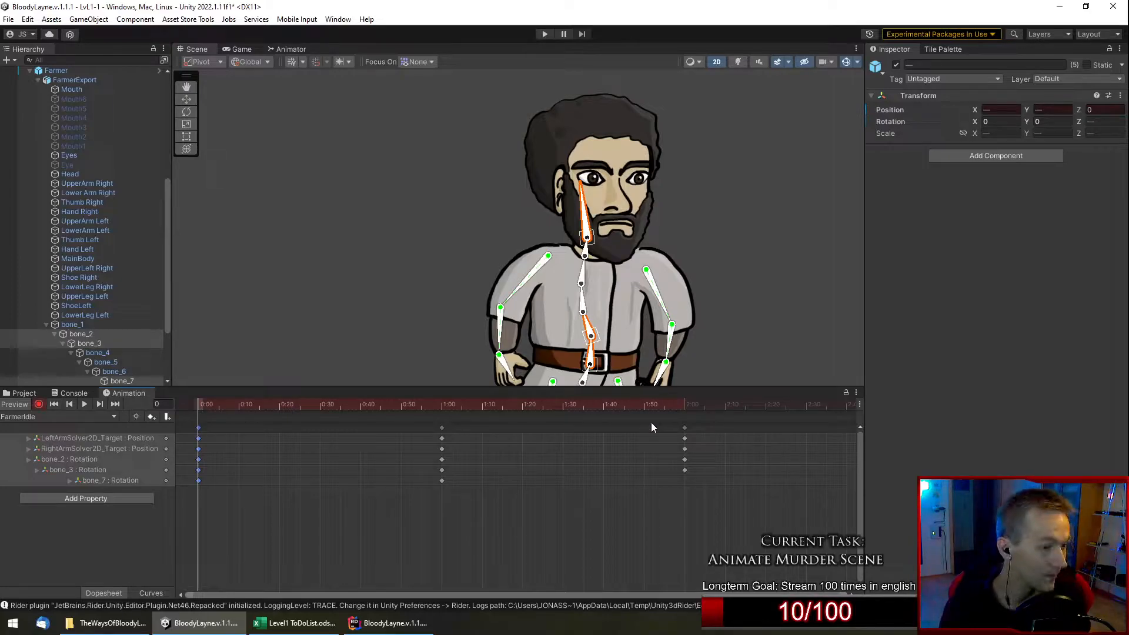
left_click(682, 407)
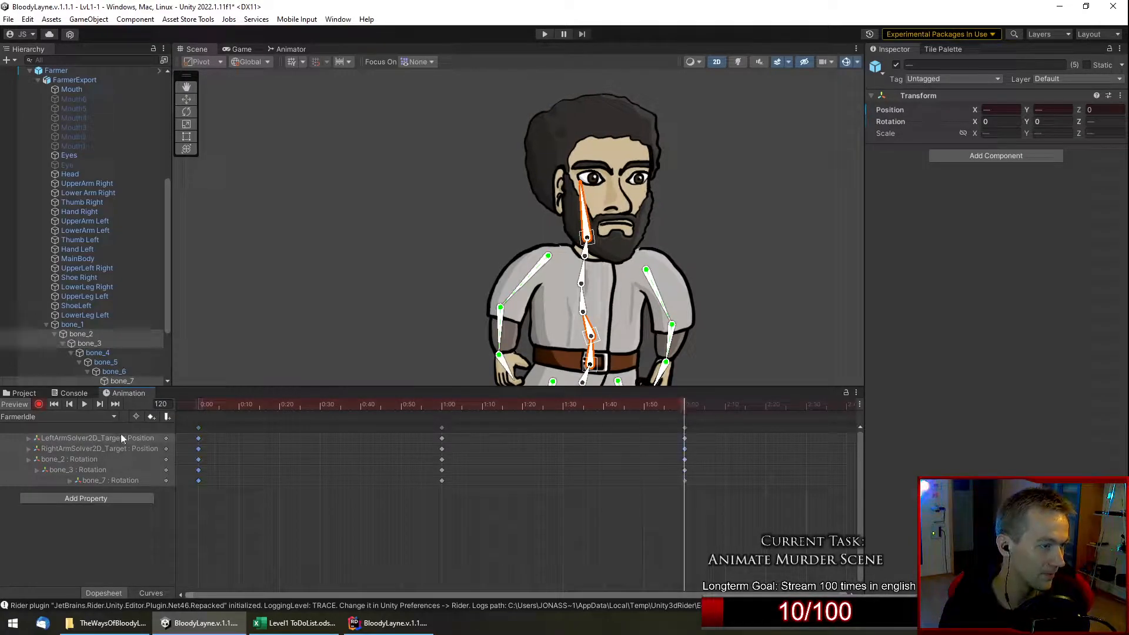
left_click(79, 404)
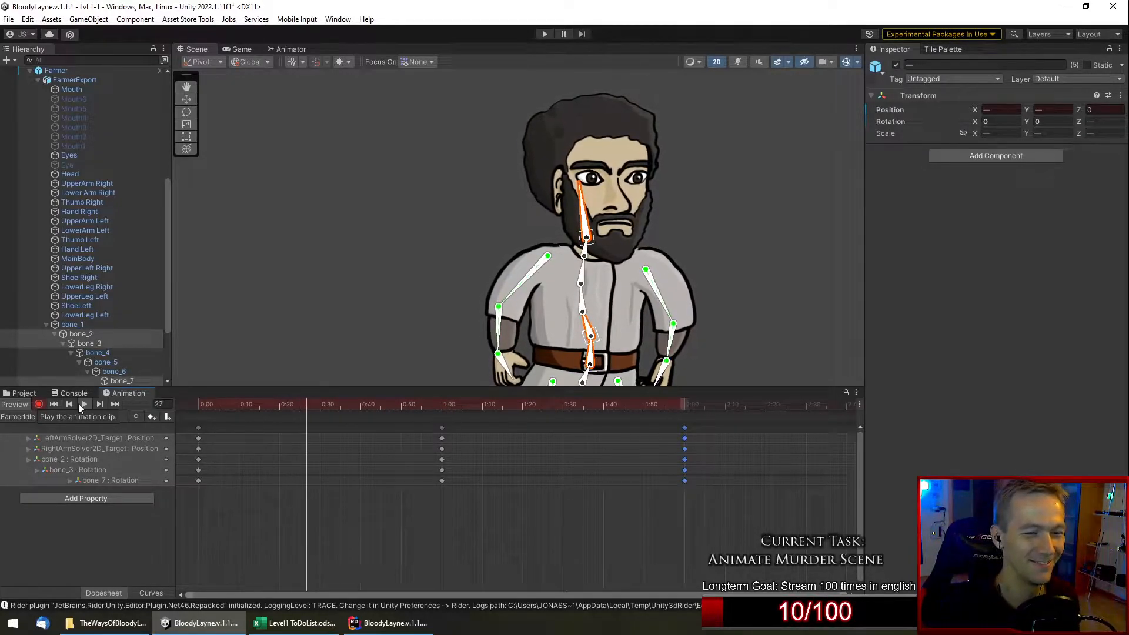
scroll(450, 217, "down", 5)
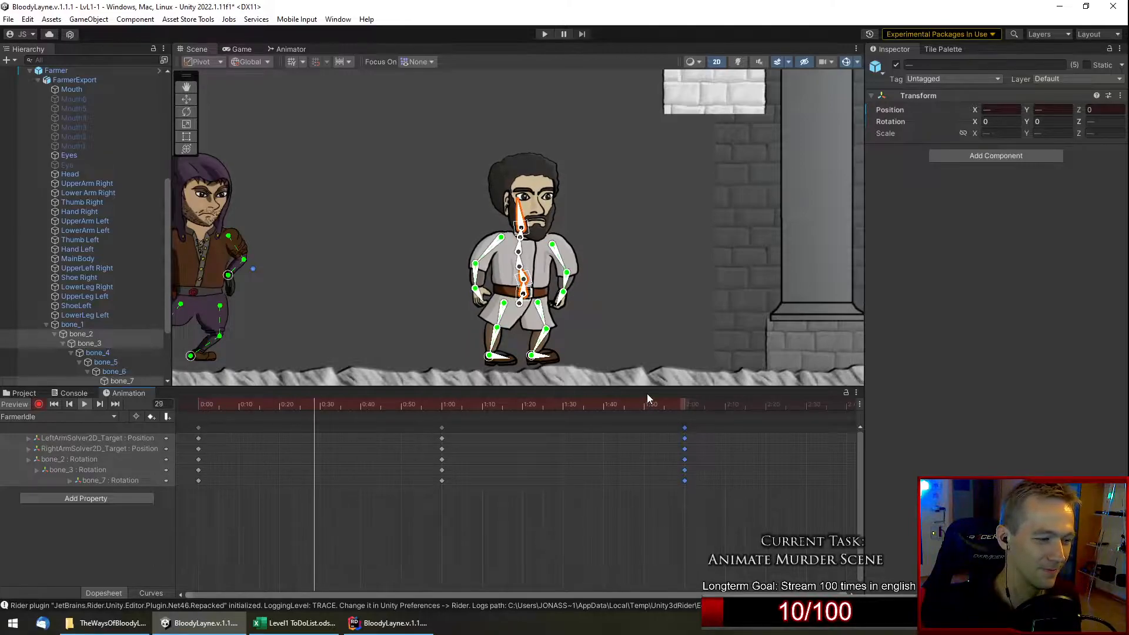
left_click(588, 420)
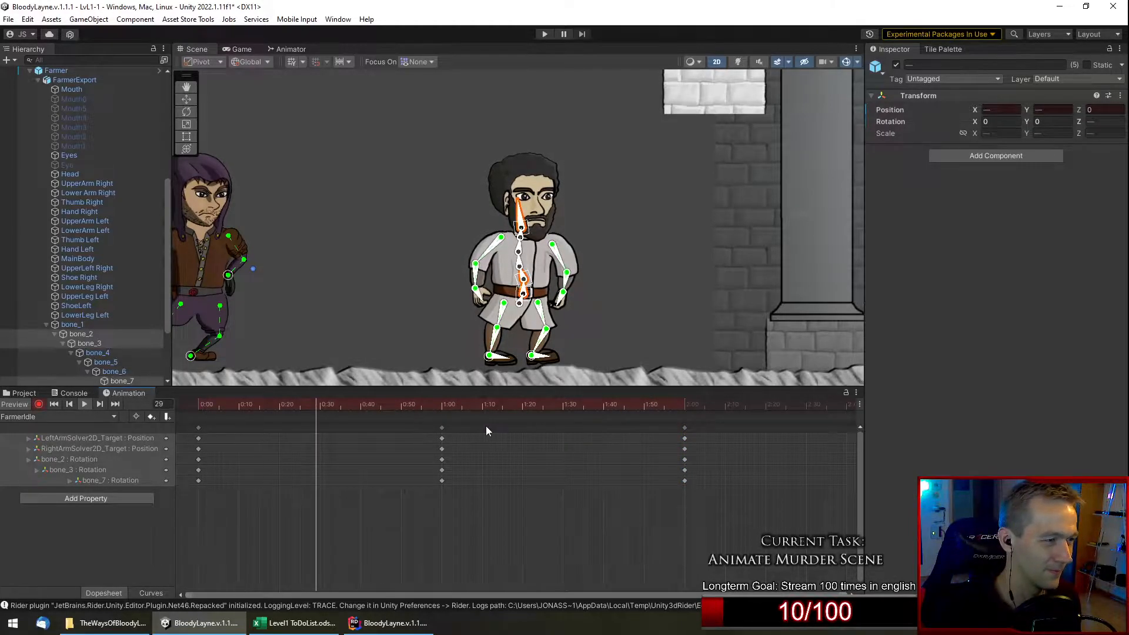
scroll(475, 246, "up", 2)
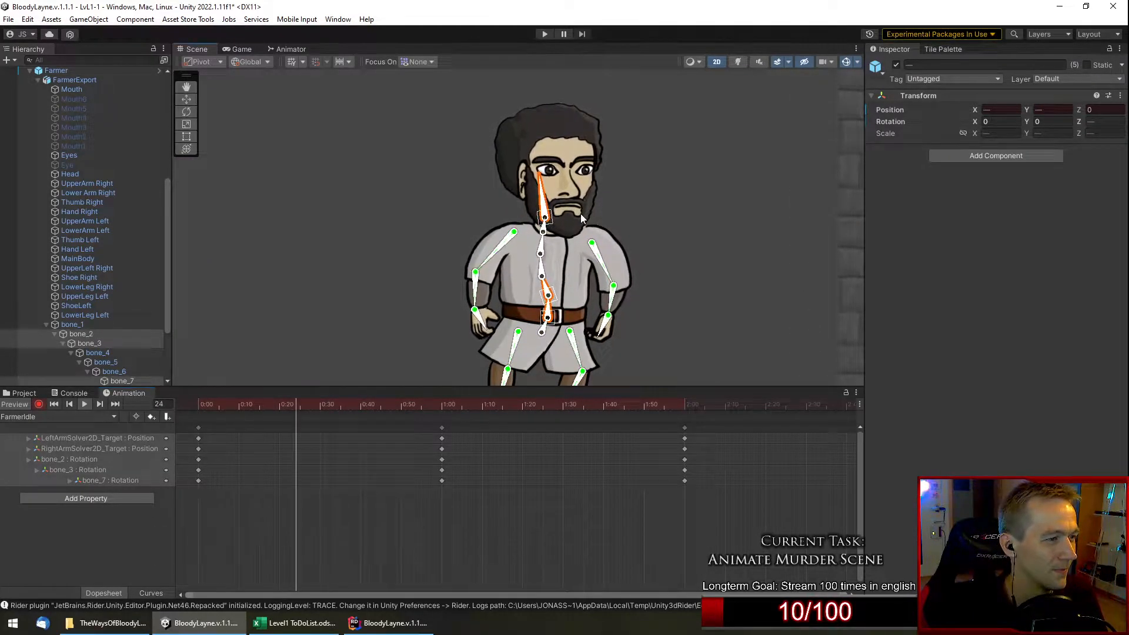
left_click(635, 209)
left_click(653, 209)
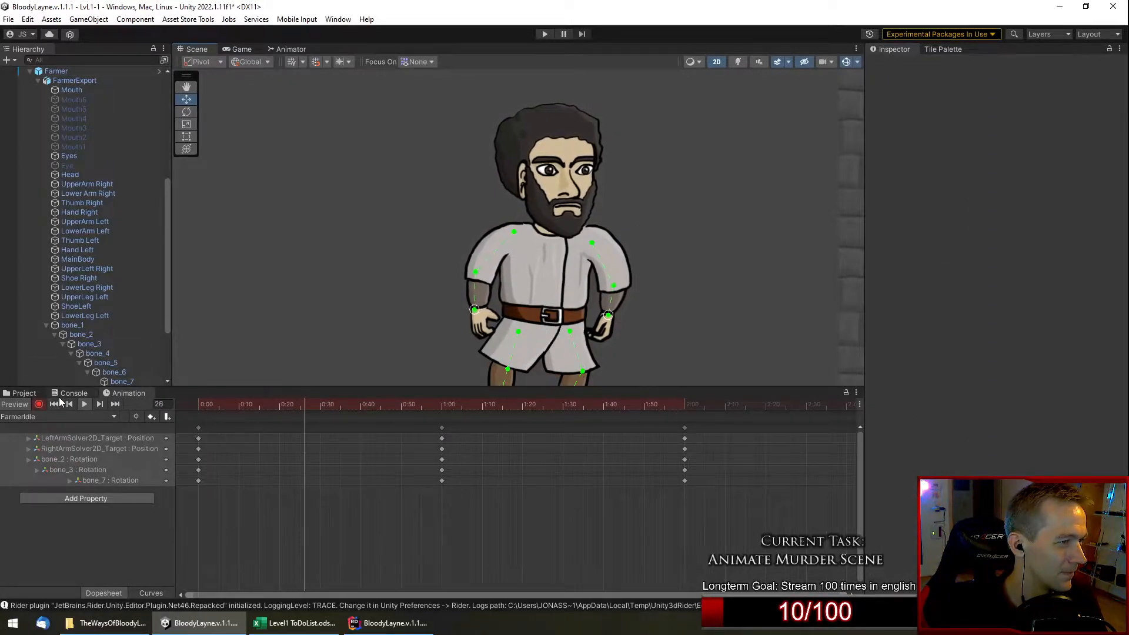
Change the head bone's (bone_7) rotation at 1:00 to about Z 13.10.
left_click_drag(425, 405, 441, 405)
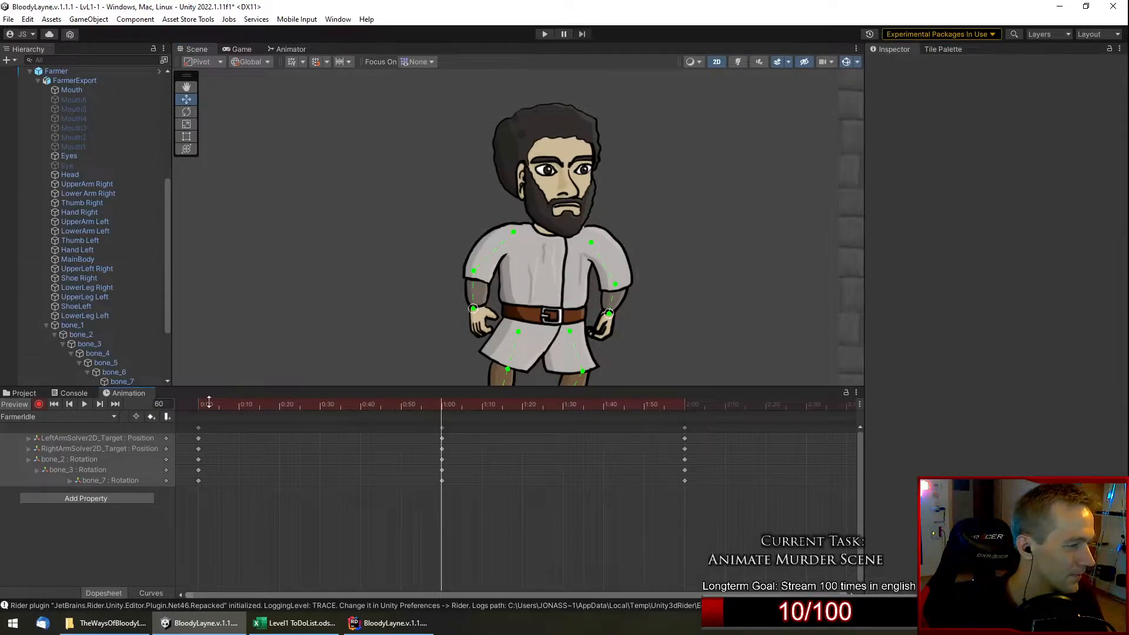
left_click(541, 291)
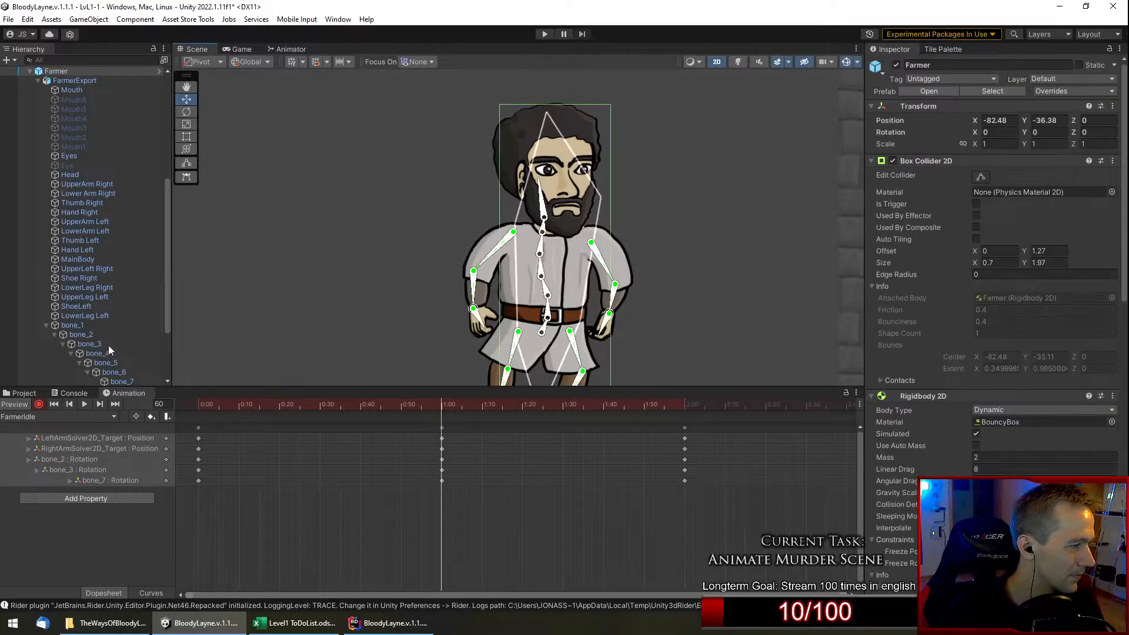
left_click(544, 198)
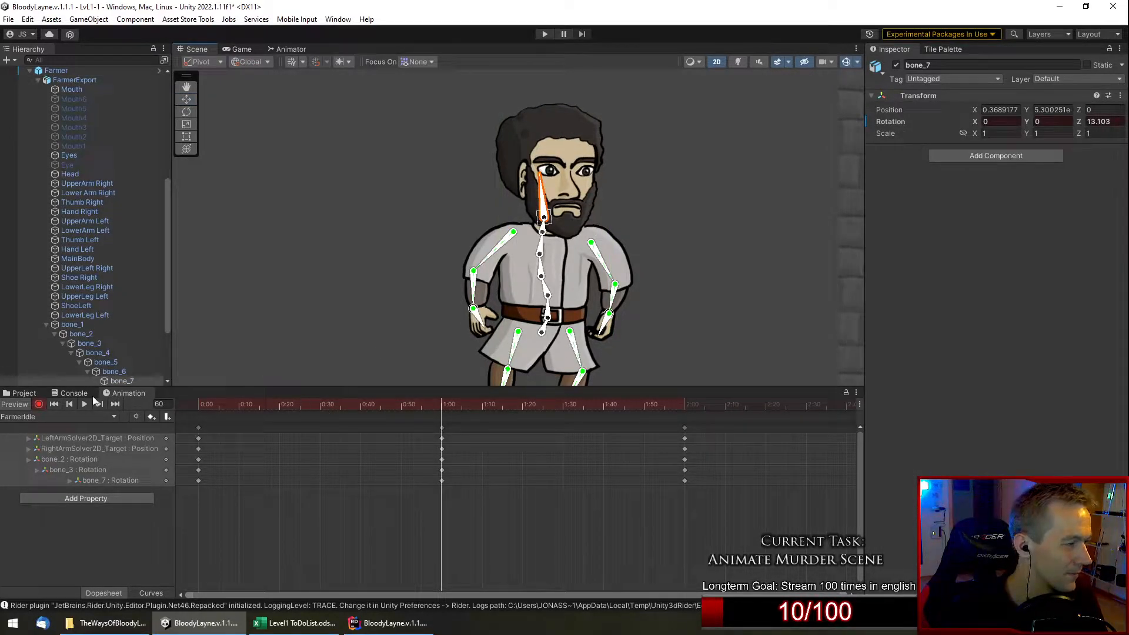
Play the FarmerIdle clip and review the head motion on the whole Farmer figure.
left_click(83, 404)
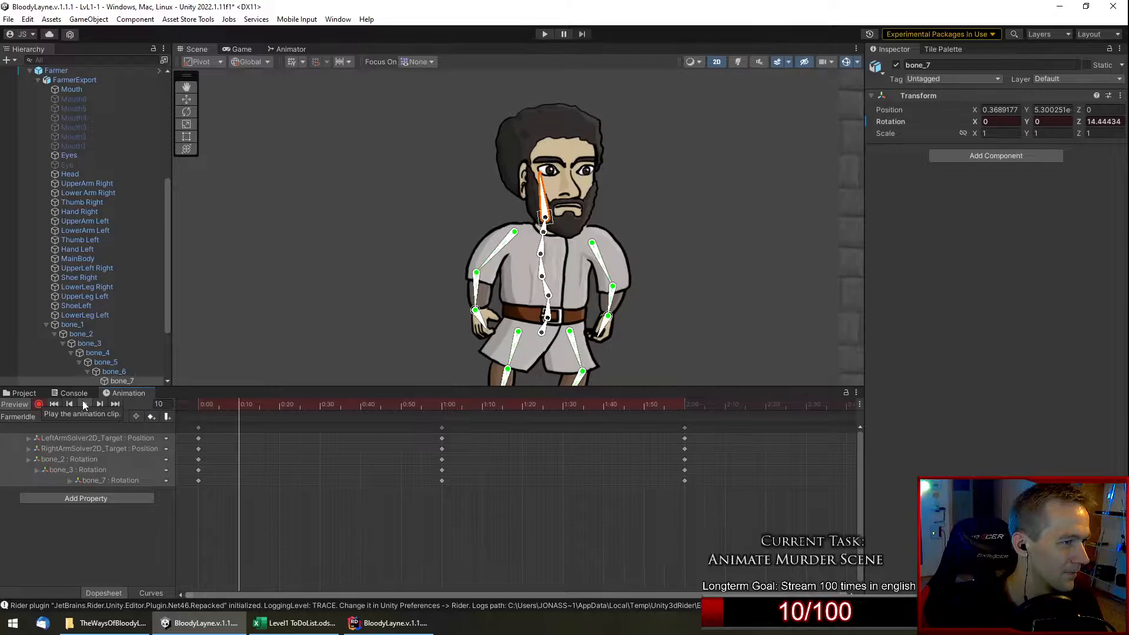
scroll(361, 293, "down", 3)
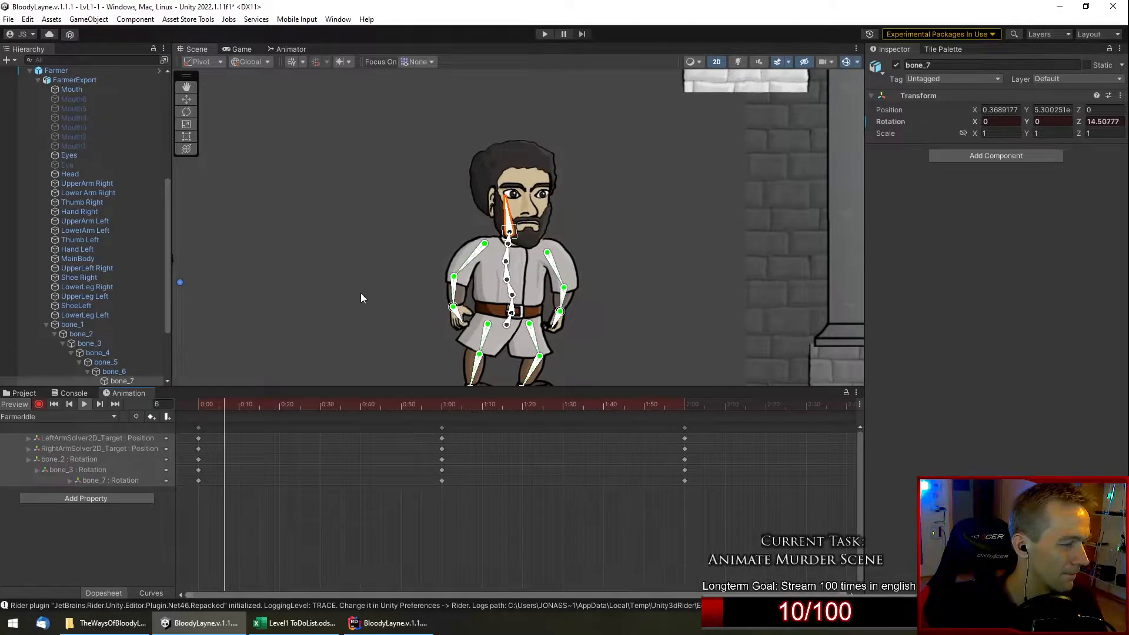
middle_click_drag(361, 293, 361, 262)
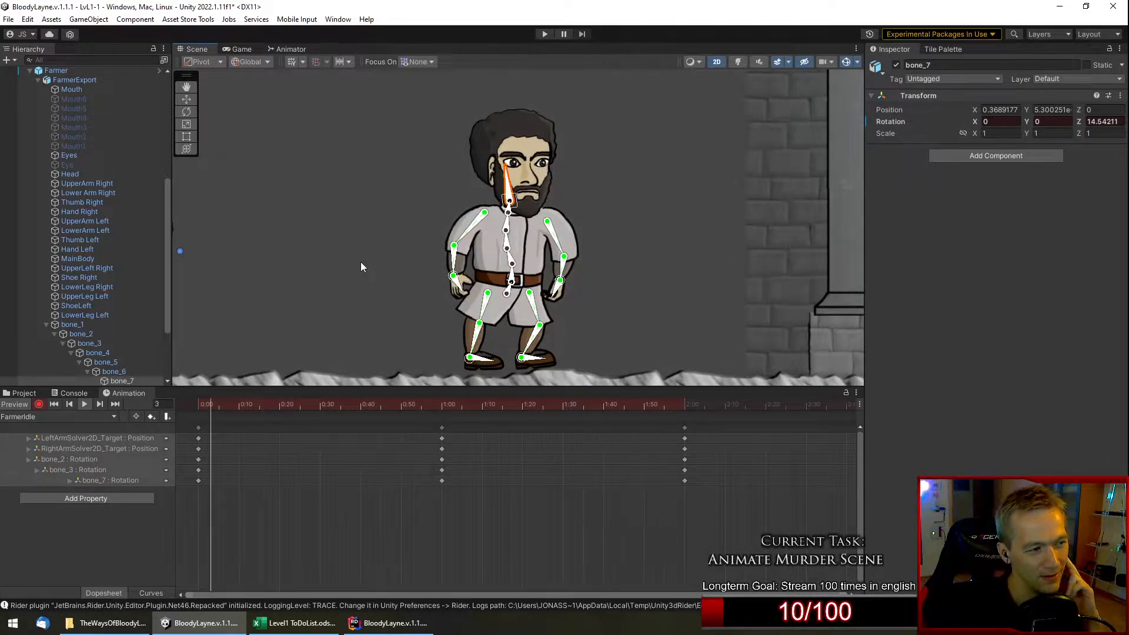
scroll(563, 359, "up", 2)
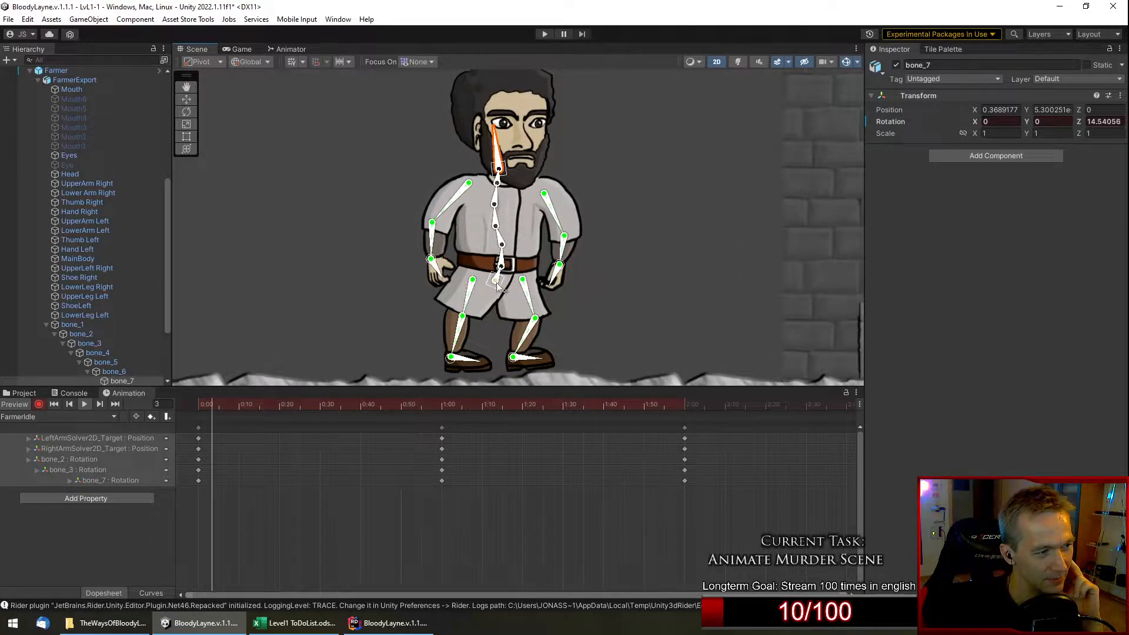
At 1:00, shift hip bone_1 slightly down and left with both arm solver targets selected, adding a bone_1 position keyframe.
left_click_drag(392, 404, 442, 402)
scroll(482, 296, "up", 1)
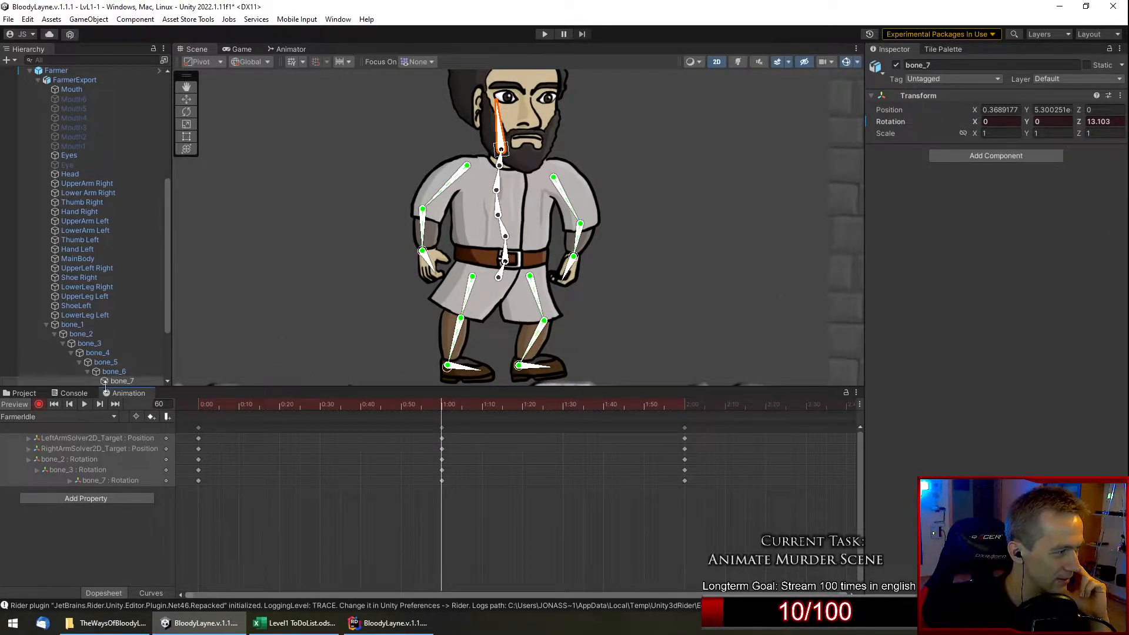
left_click(500, 281)
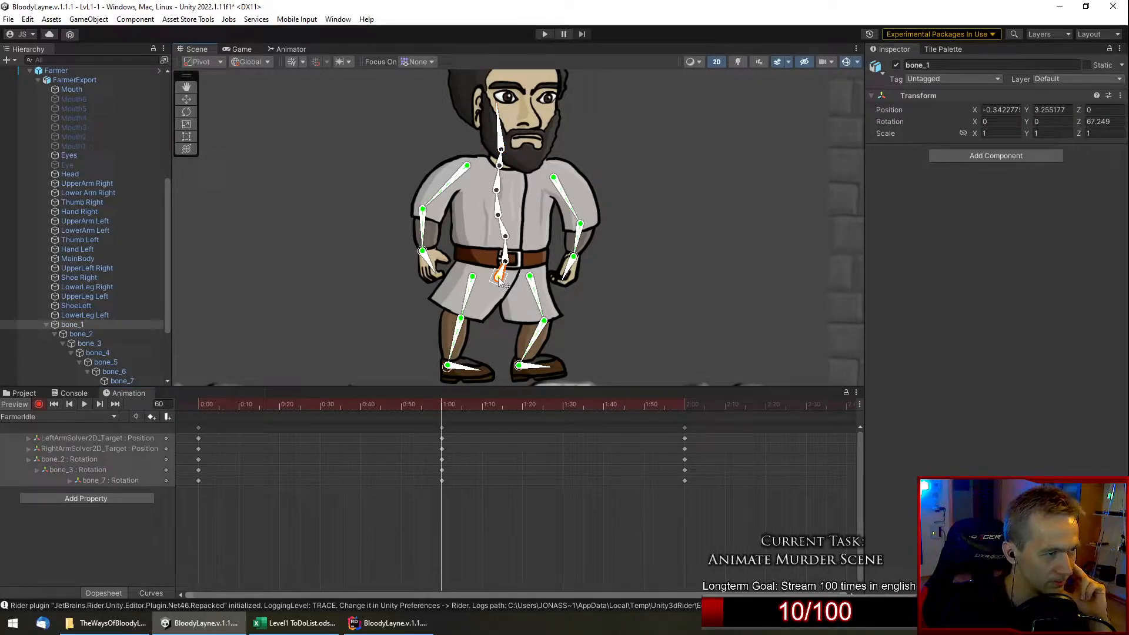
scroll(145, 340, "down", 4)
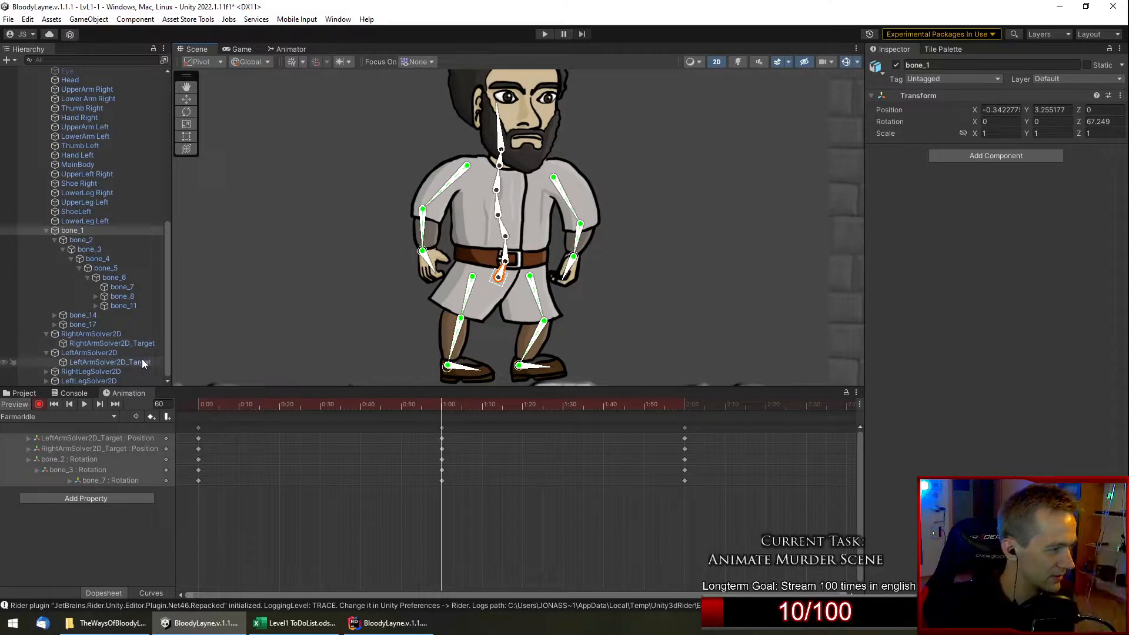
left_click(143, 362)
left_click(29, 344, "ctrl")
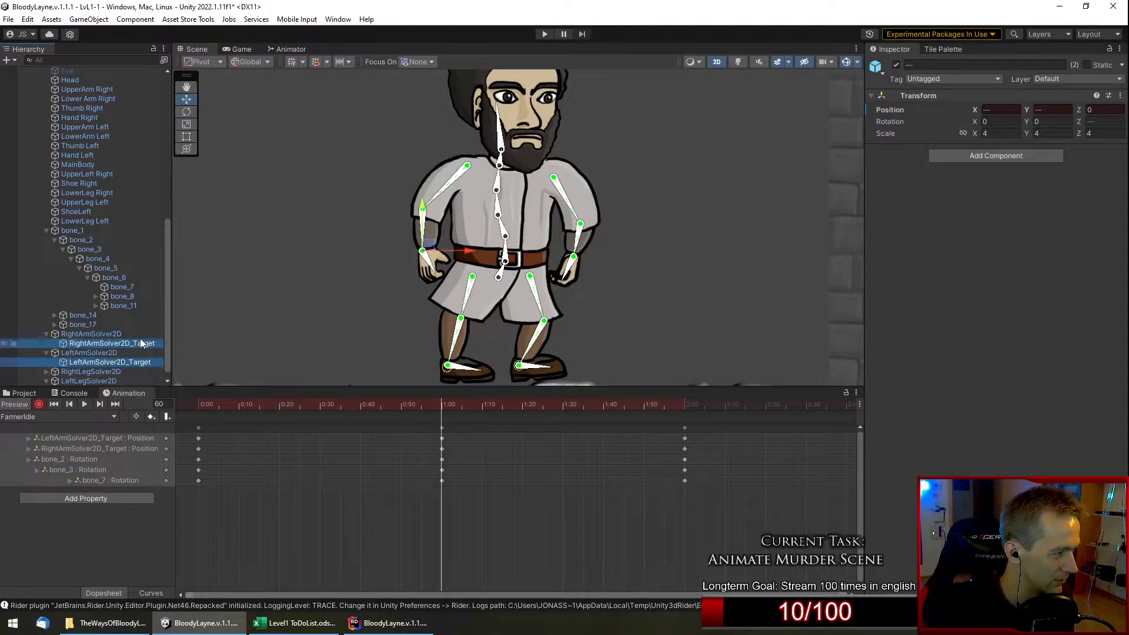
left_click(499, 276, "ctrl")
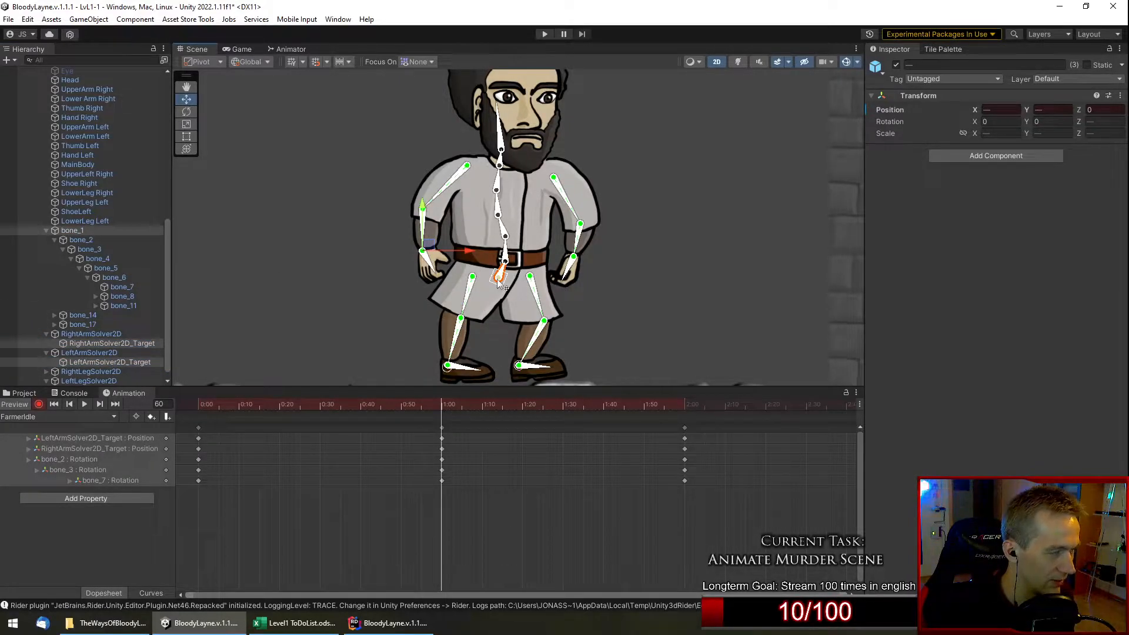
left_click_drag(498, 279, 495, 286)
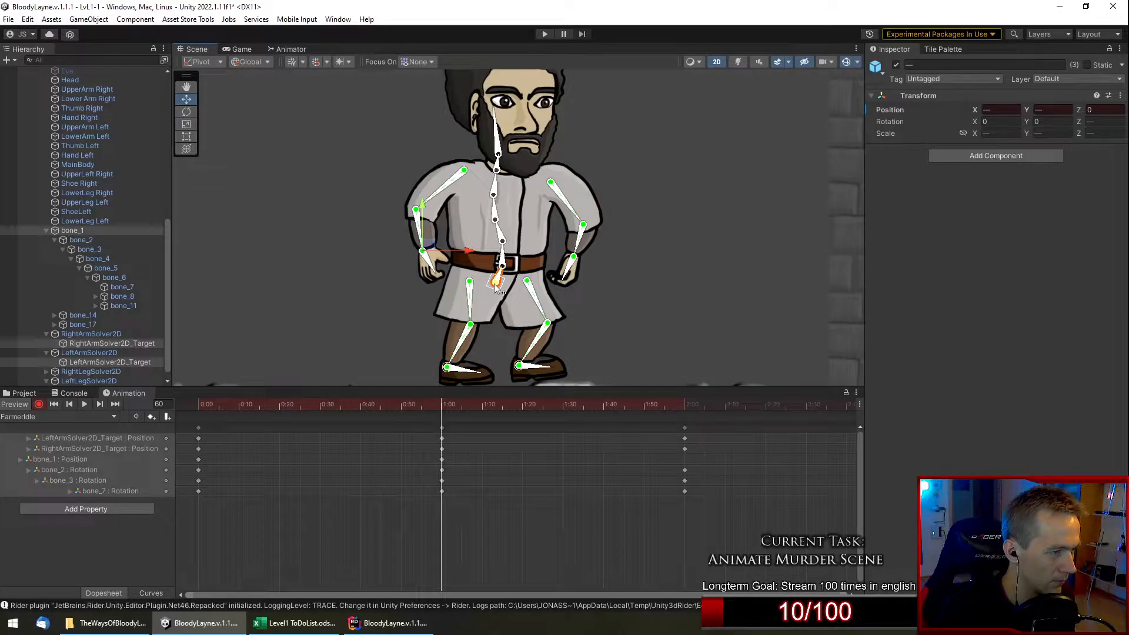
Copy all keyframes from frame 0, including the bone_1 position, to 2:00 and play the clip to review the hip movement.
left_click(198, 428)
left_click_drag(226, 405, 198, 412)
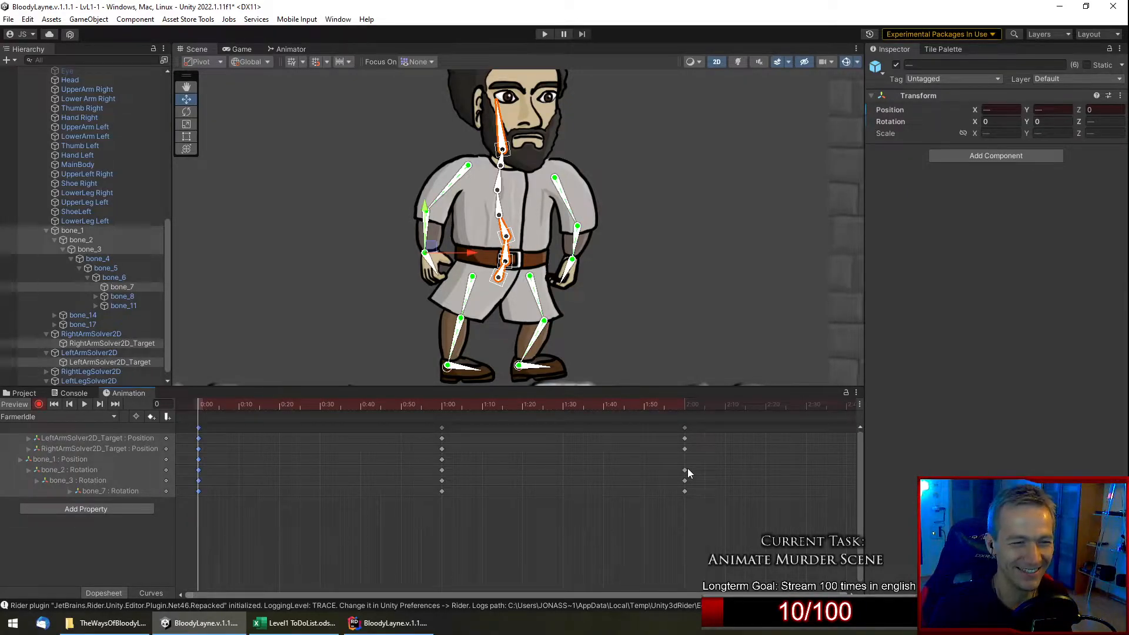
left_click_drag(676, 404, 684, 404)
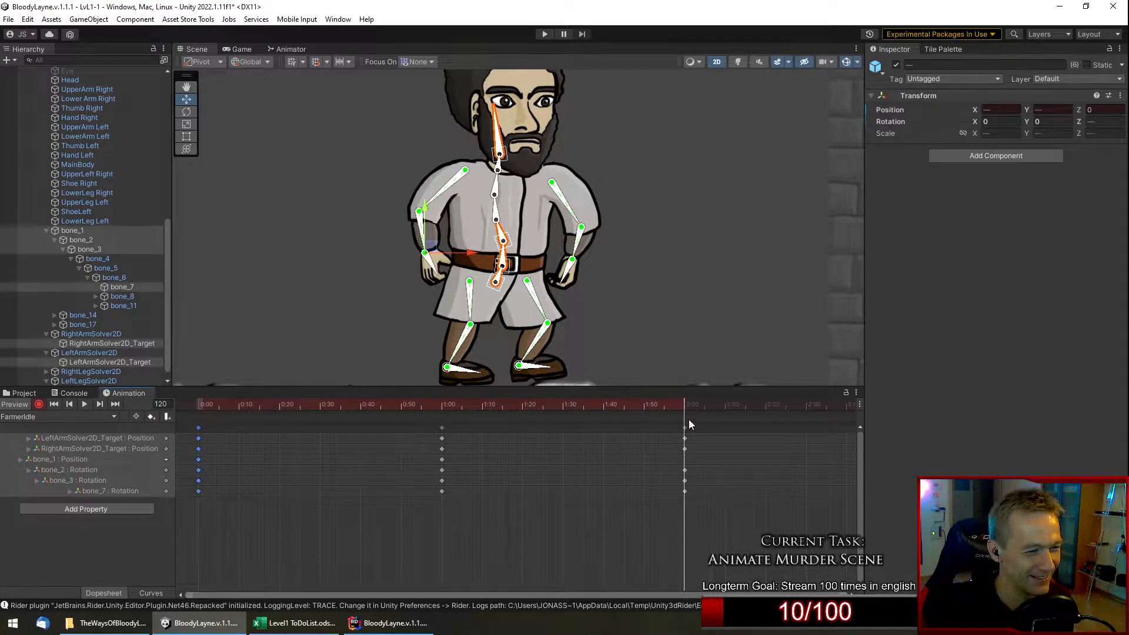
key("ctrl+v")
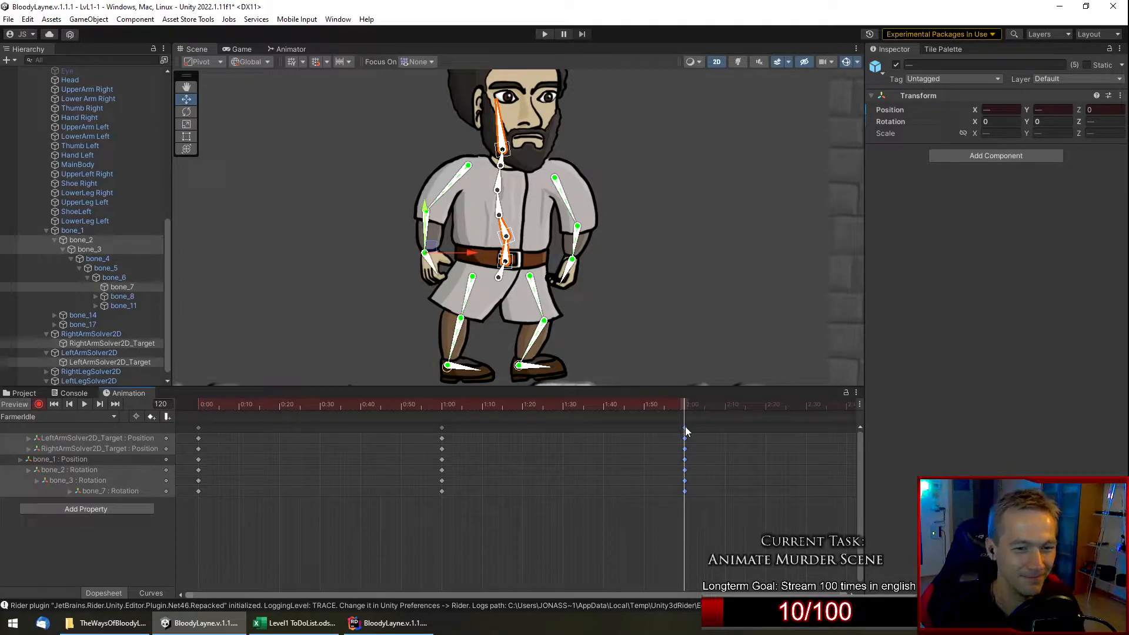
left_click(86, 404)
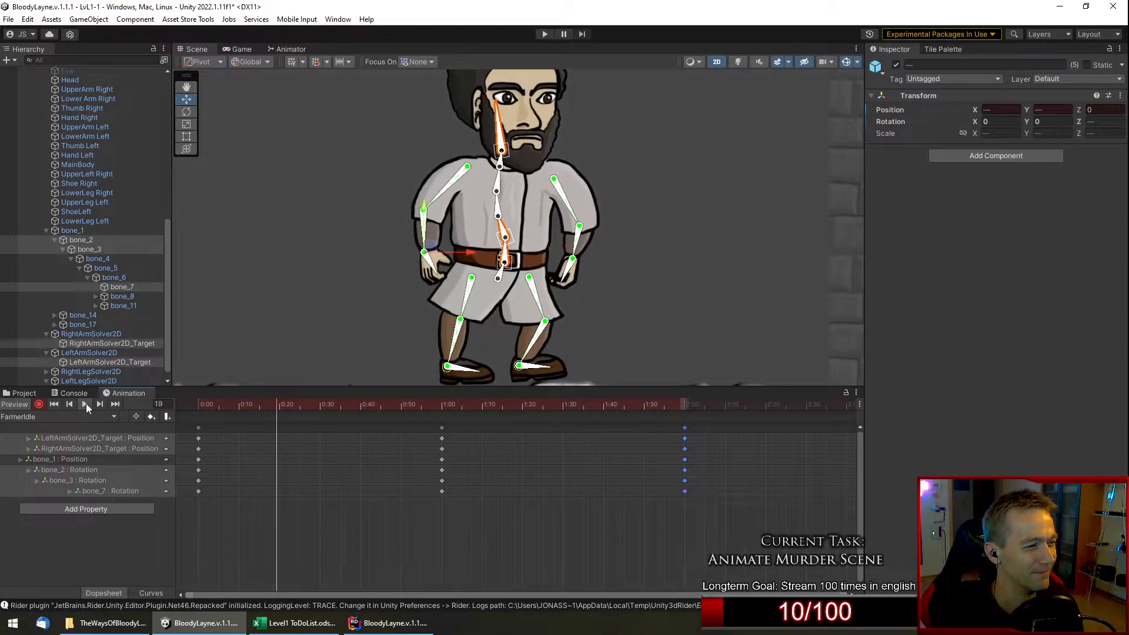
scroll(373, 310, "down", 3)
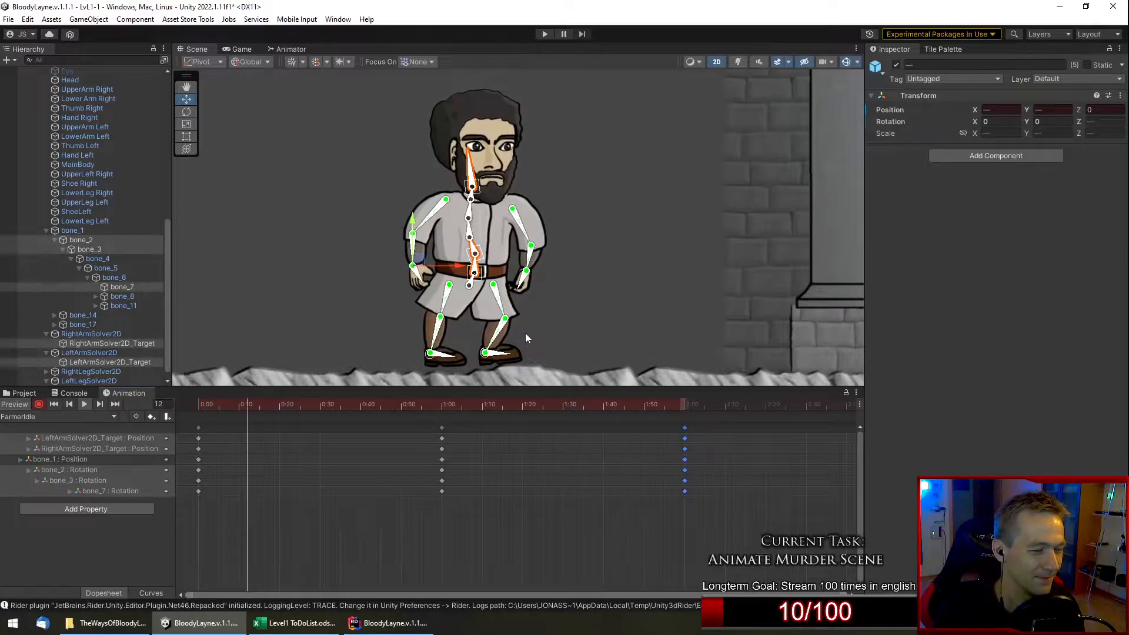
scroll(497, 297, "up", 2)
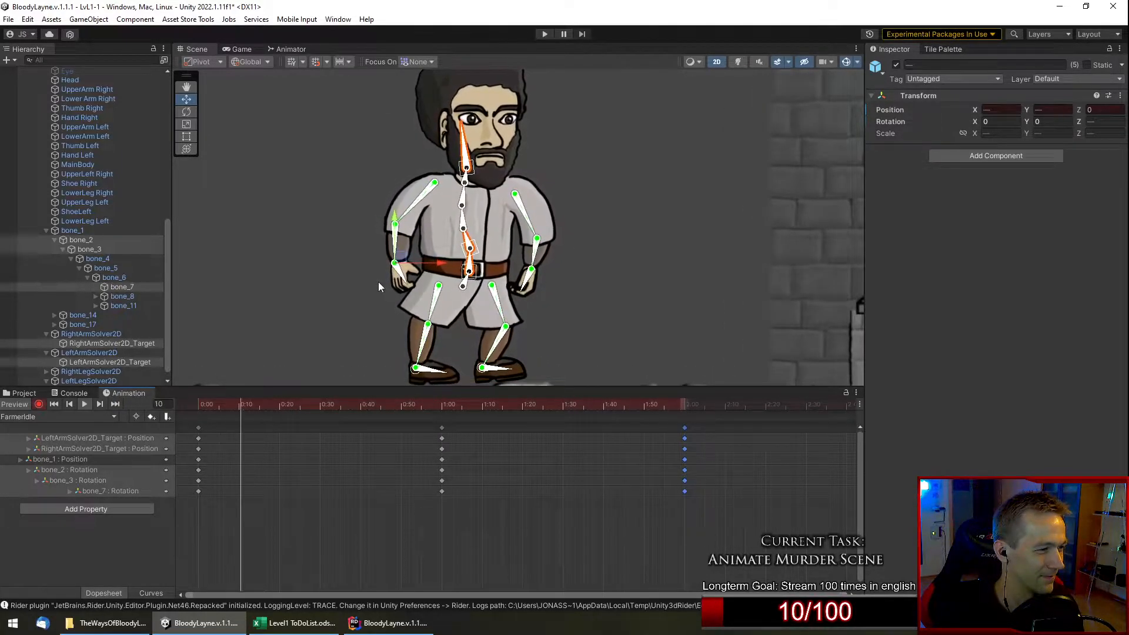
Return to 1:00, select LeftLegSolver2D_Target and expand RightLegSolver2D to reveal its target.
left_click_drag(406, 403, 444, 425)
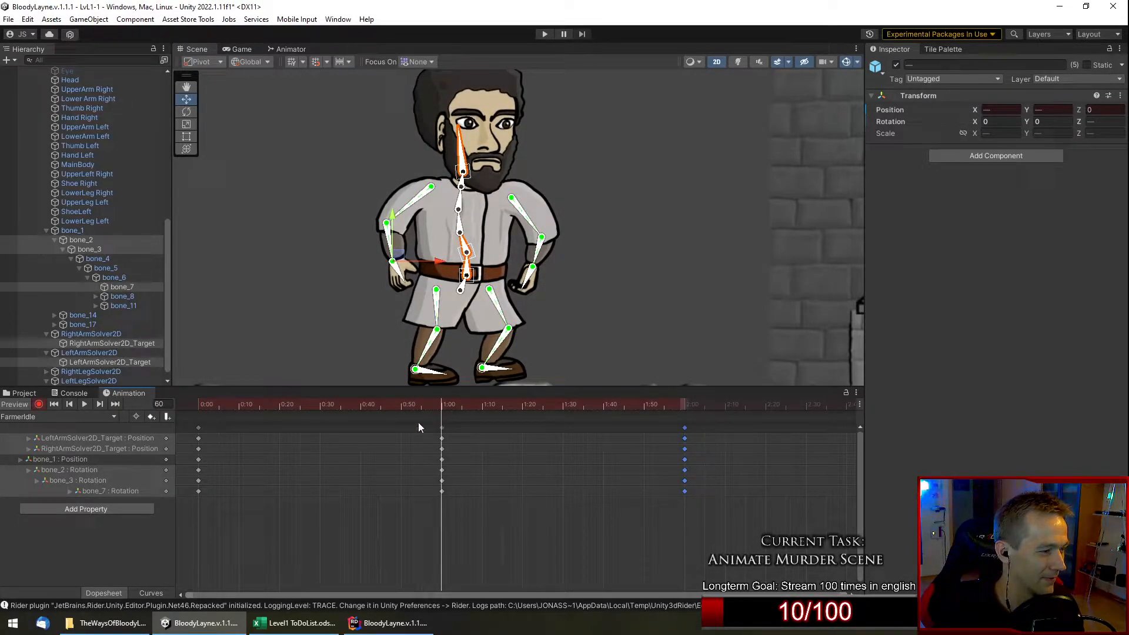
scroll(89, 367, "down", 1)
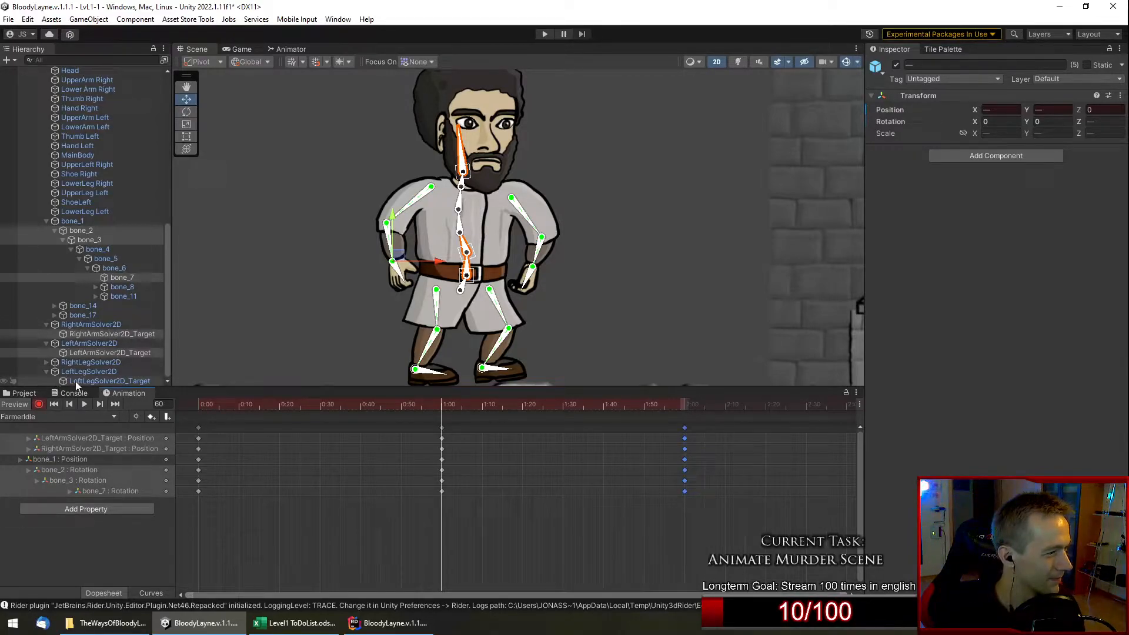
left_click(75, 381)
left_click(46, 362)
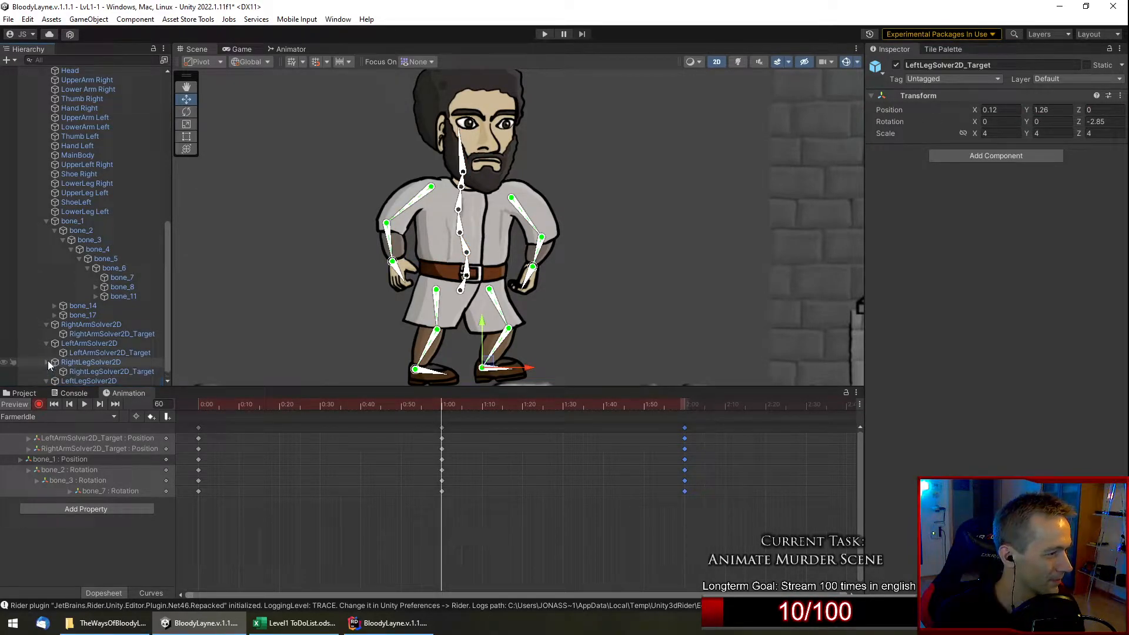
Replay the idle clip from the start and examine the Farmer's legs with the bone overlay temporarily hidden.
left_click_drag(440, 406, 109, 424)
left_click(84, 404)
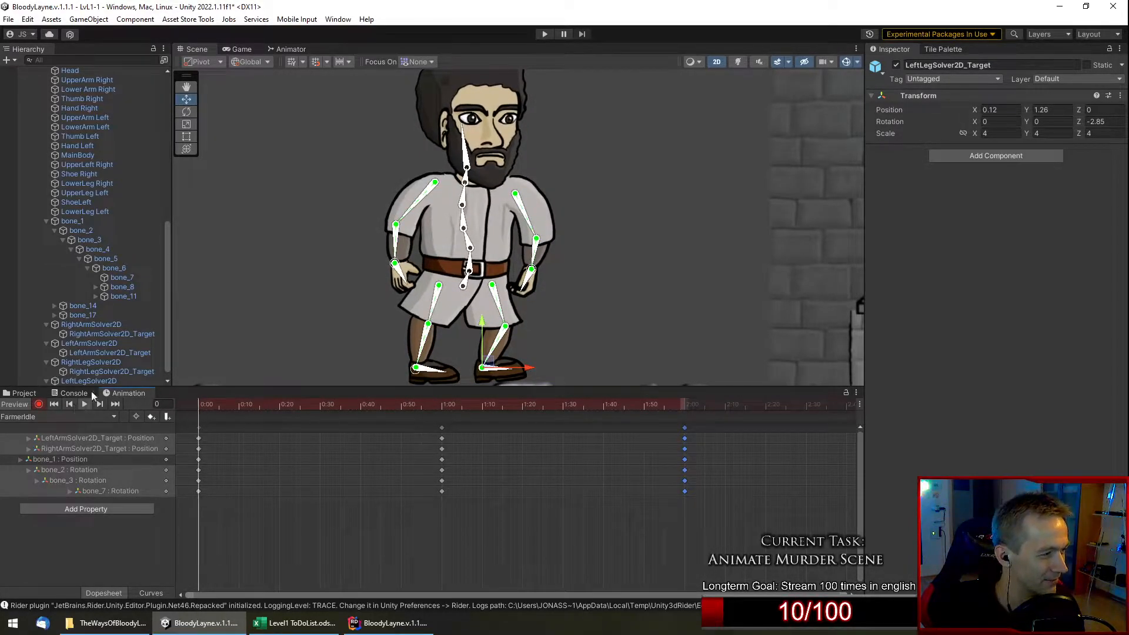
scroll(384, 295, "down", 2)
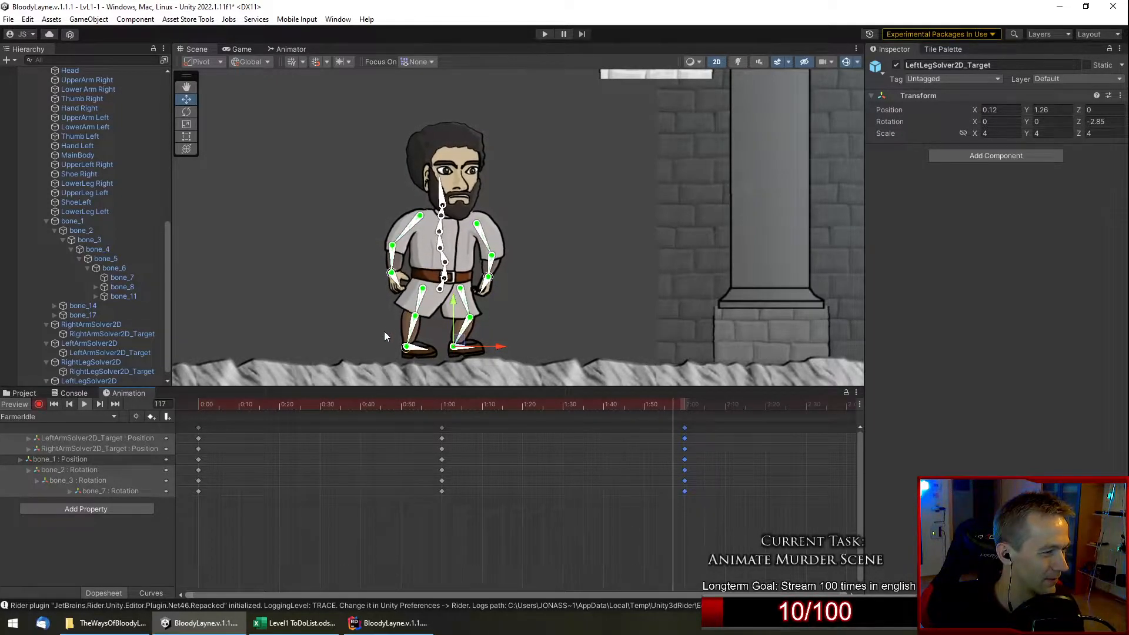
left_click(842, 65)
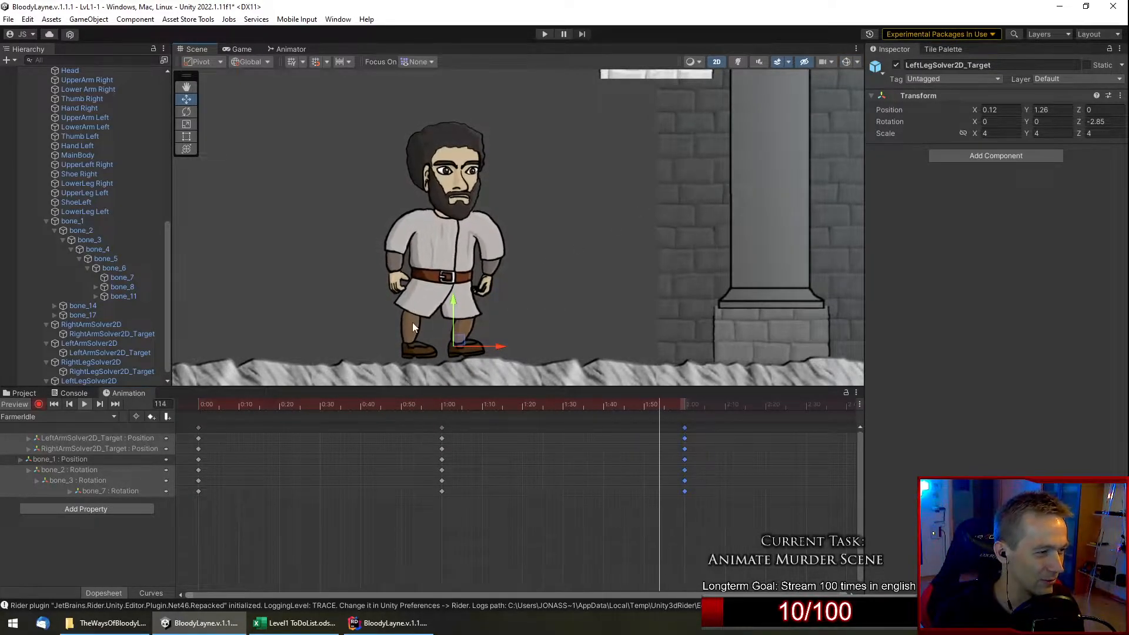
scroll(481, 367, "up", 5)
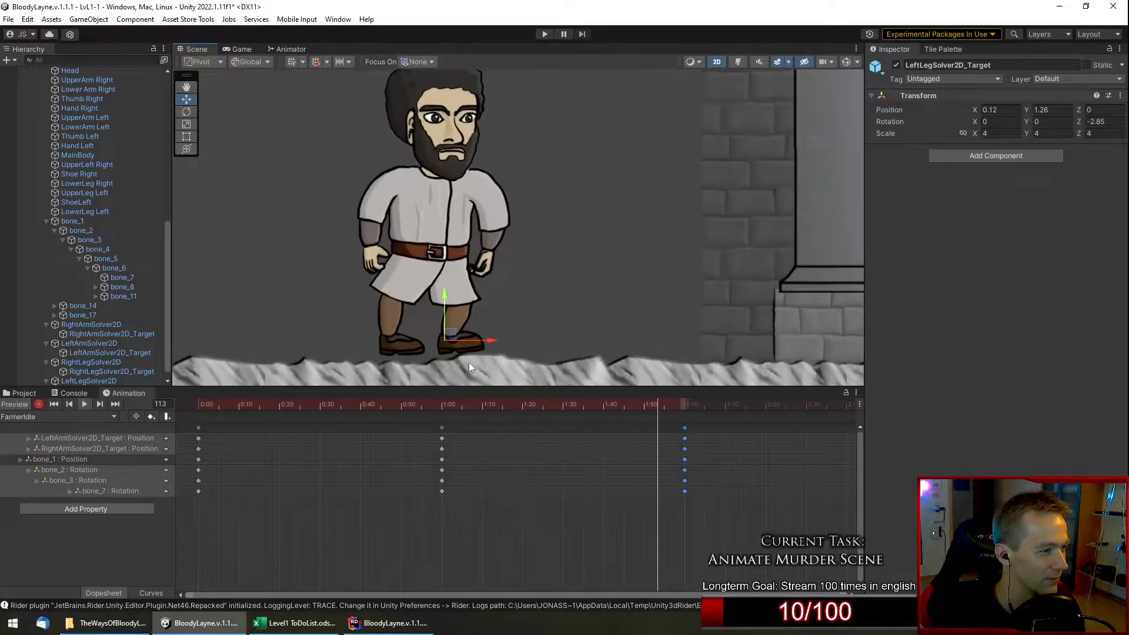
left_click(845, 61)
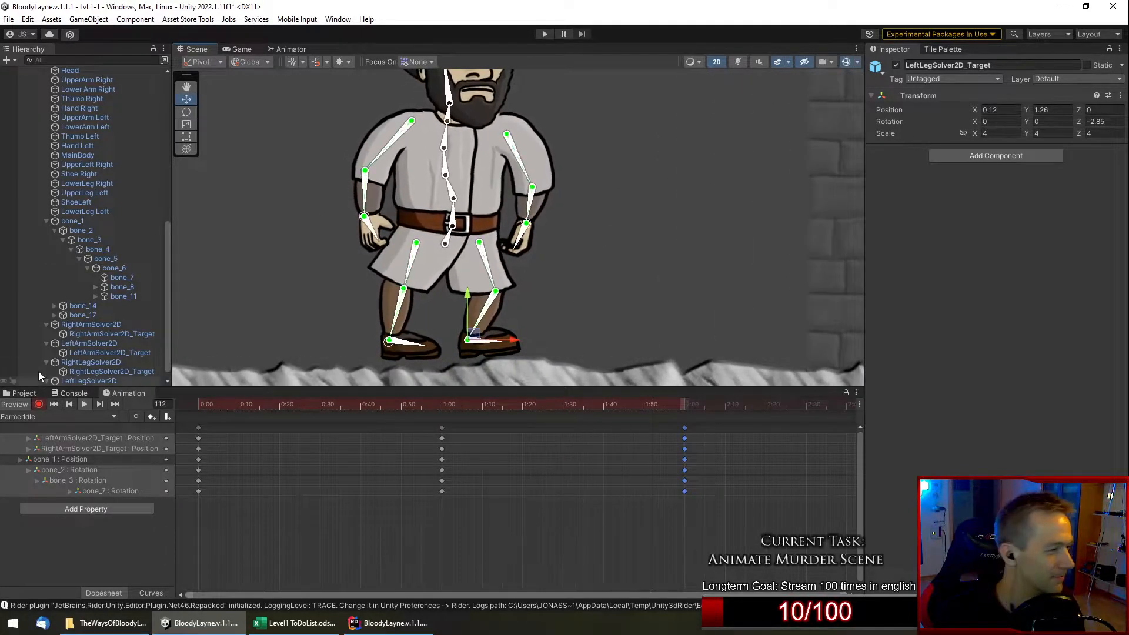
At 1:00, raise RightLegSolver2D_Target to Y 1.34 to add its position keyframe.
left_click_drag(514, 404, 443, 426)
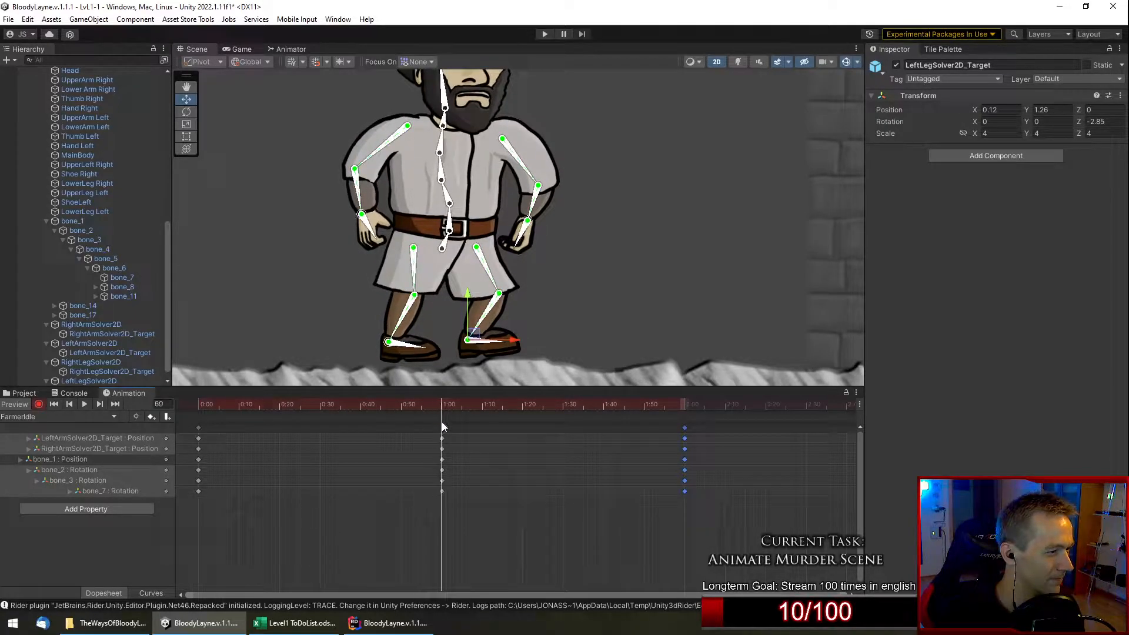
left_click(123, 373)
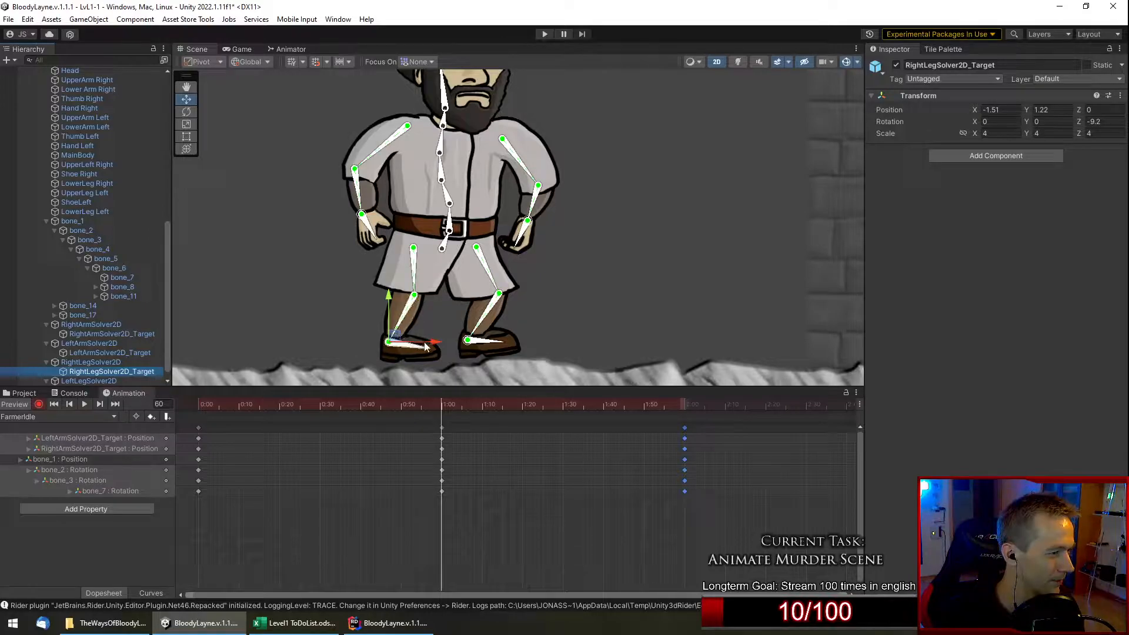
left_click_drag(423, 404, 443, 453)
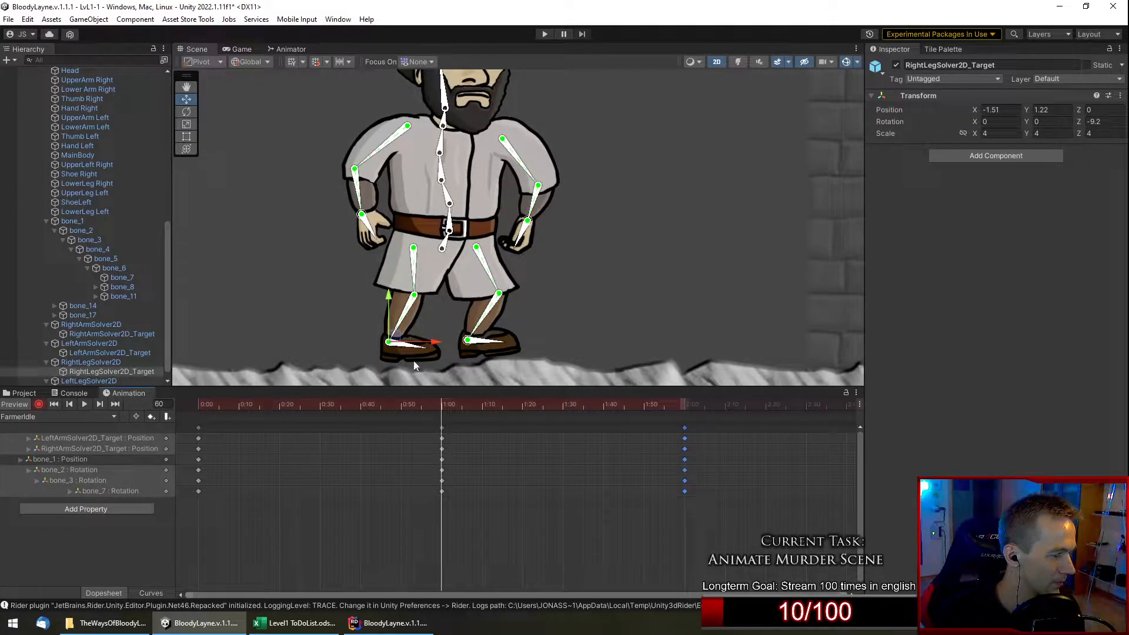
mouse_move(429, 404)
left_mouse_down()
mouse_move(320, 410)
mouse_move(442, 411)
mouse_move(436, 418)
left_mouse_up()
left_click_drag(392, 308, 389, 302)
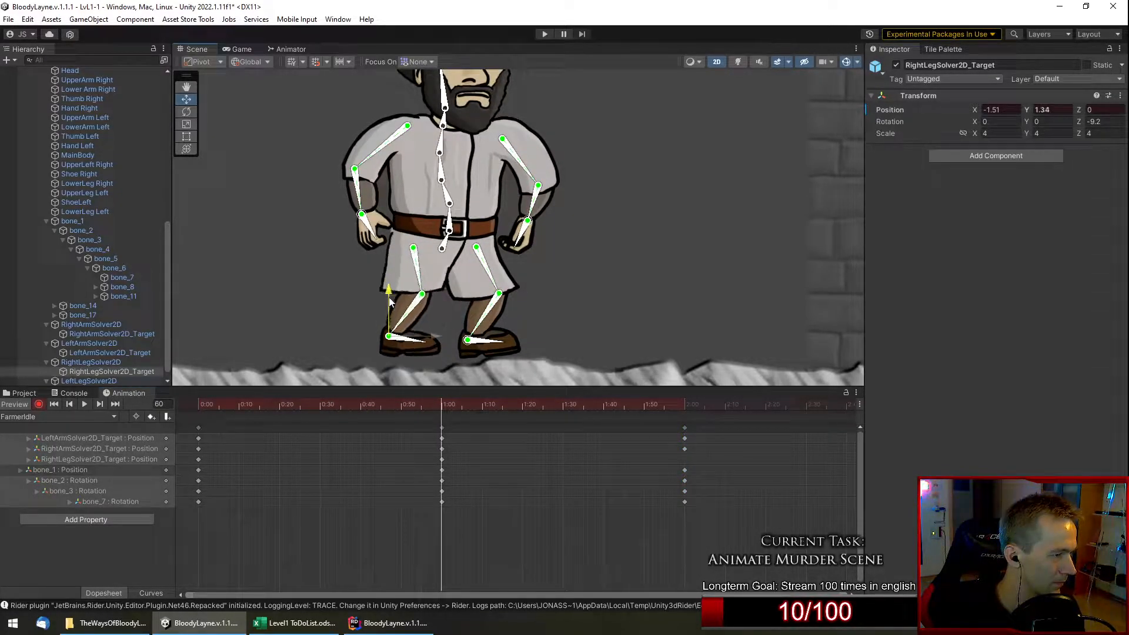
Lower RightLegSolver2D_Target to Y 1.23 at 1:00 and scrub through the first second to check the leg bend.
left_click_drag(303, 406, 435, 424)
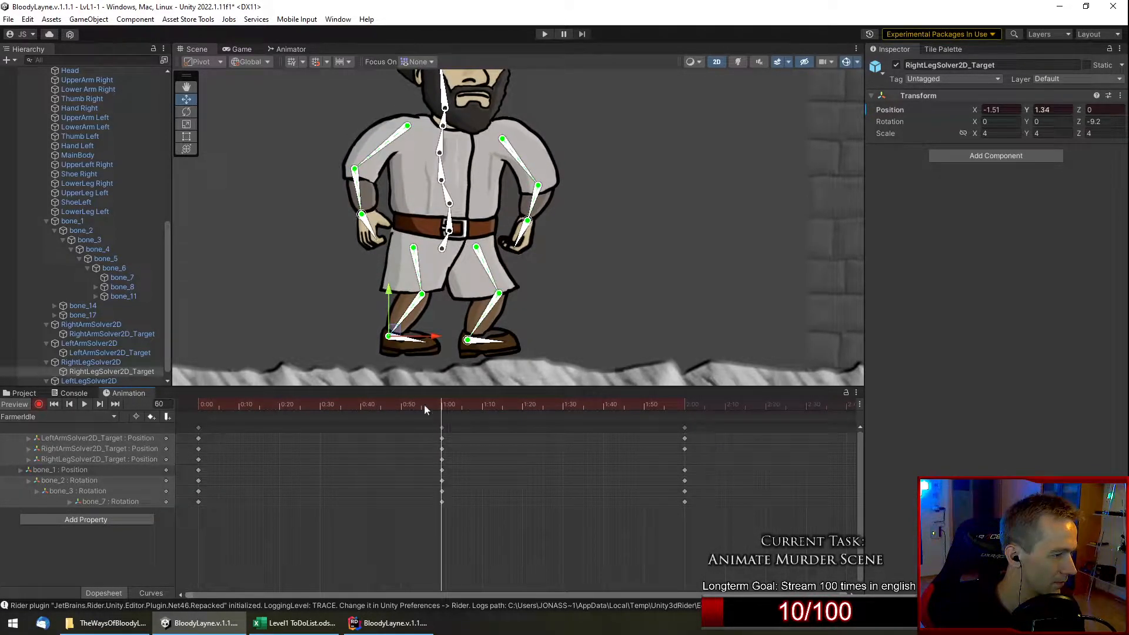
left_click_drag(389, 294, 393, 301)
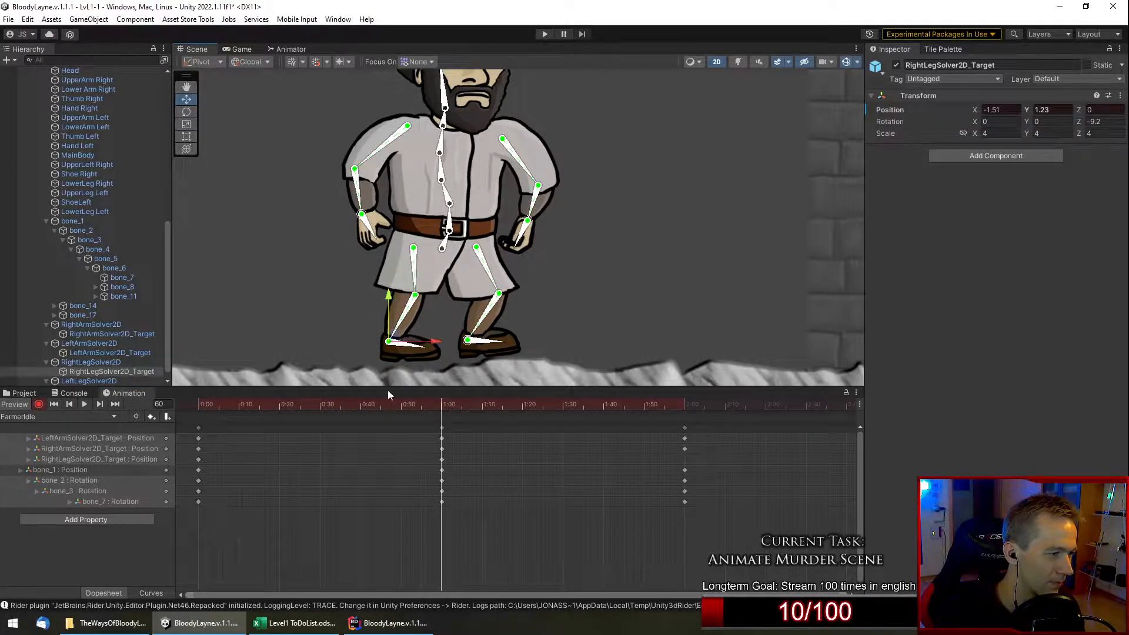
left_click_drag(426, 404, 267, 437)
left_click_drag(349, 439, 294, 451)
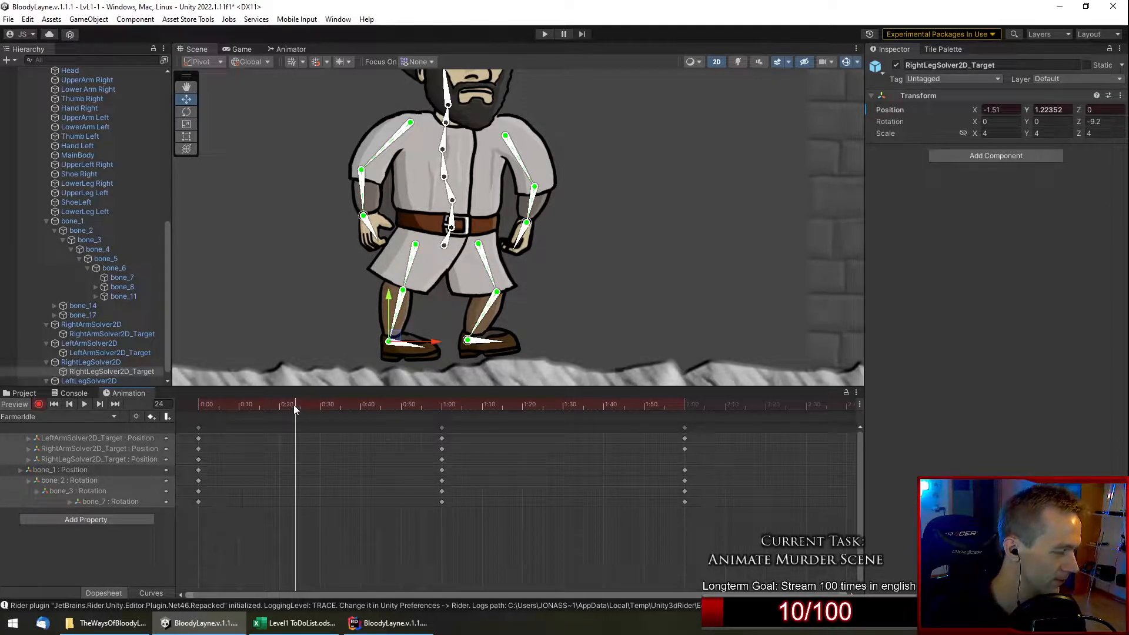
left_click_drag(291, 405, 444, 421)
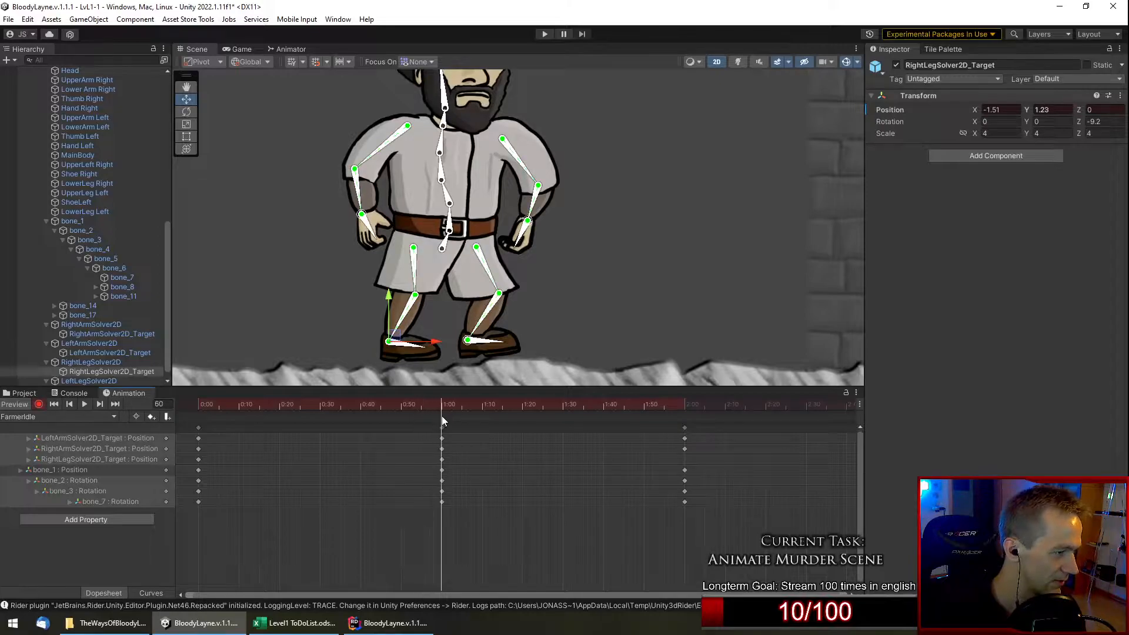
Lower RightLegSolver2D_Target to Y 1.1 at 1:00 and check the pose around that keyframe.
left_click_drag(388, 296, 388, 303)
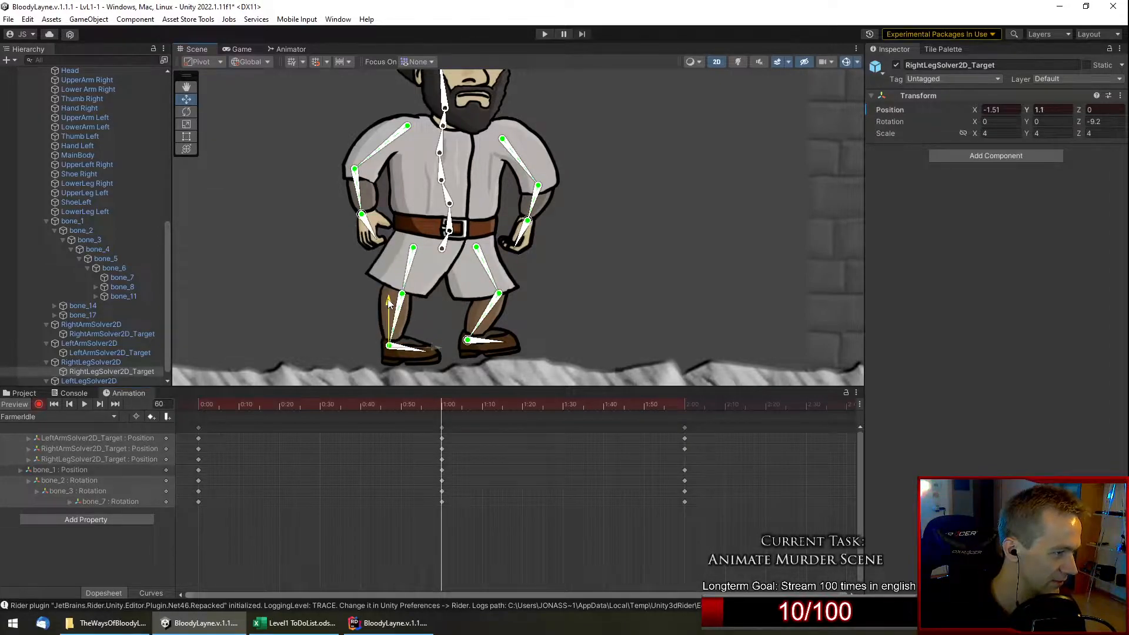
left_click_drag(408, 408, 445, 416)
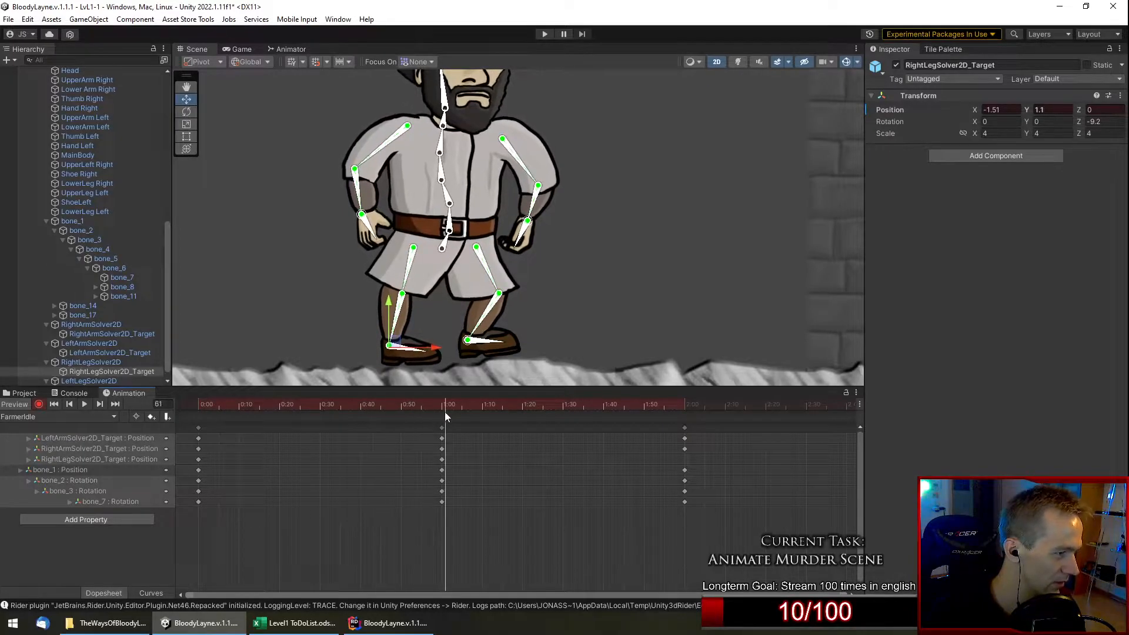
scroll(301, 262, "down", 3)
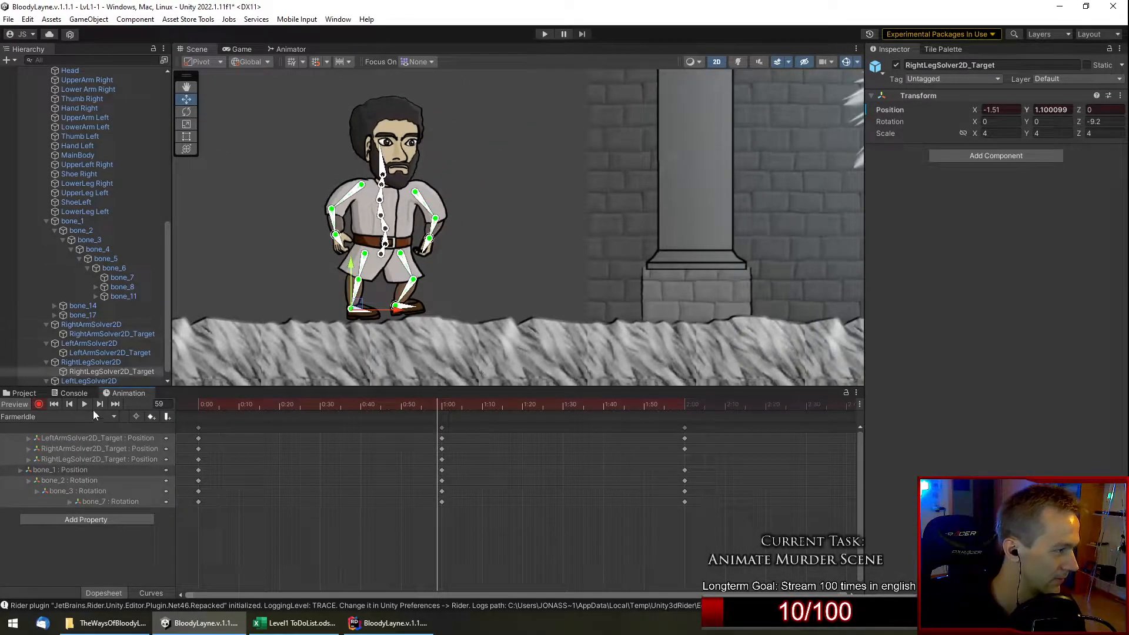
Replay the idle clip with the bone overlay temporarily hidden and examine the Farmer's right leg motion up close.
scroll(470, 174, "up", 3)
middle_click_drag(470, 174, 522, 191)
left_click(84, 405)
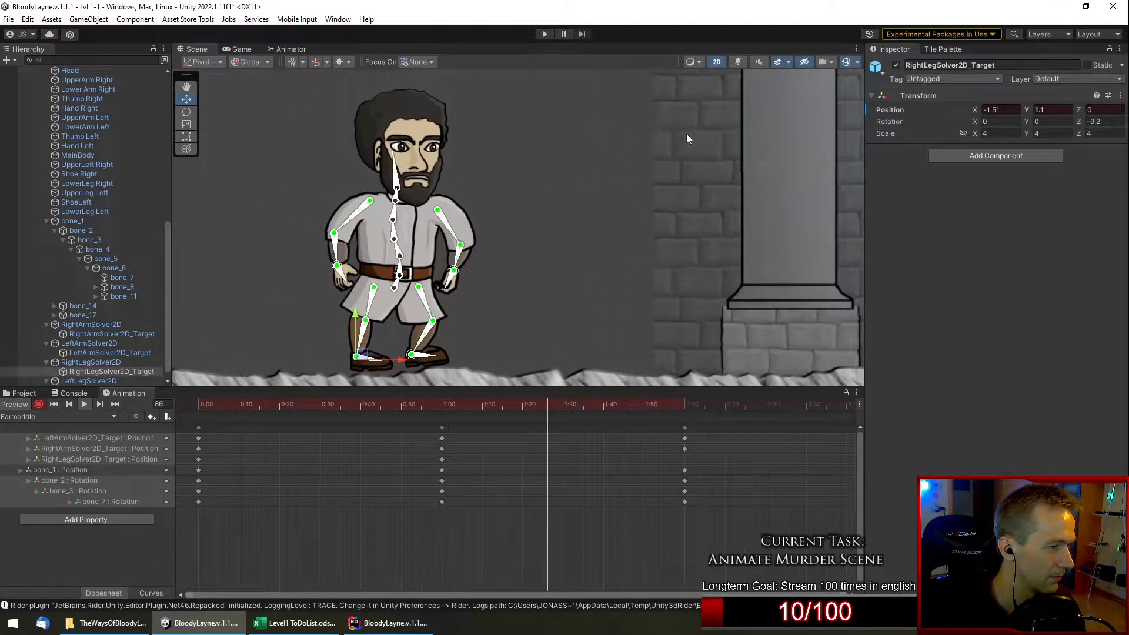
left_click(845, 63)
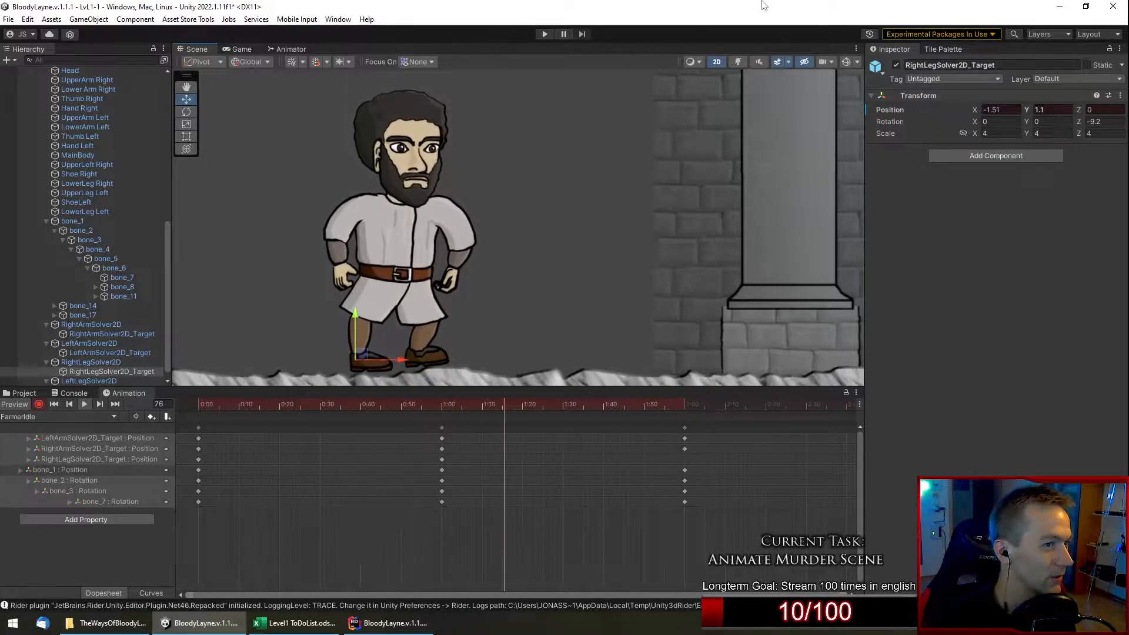
left_click(845, 61)
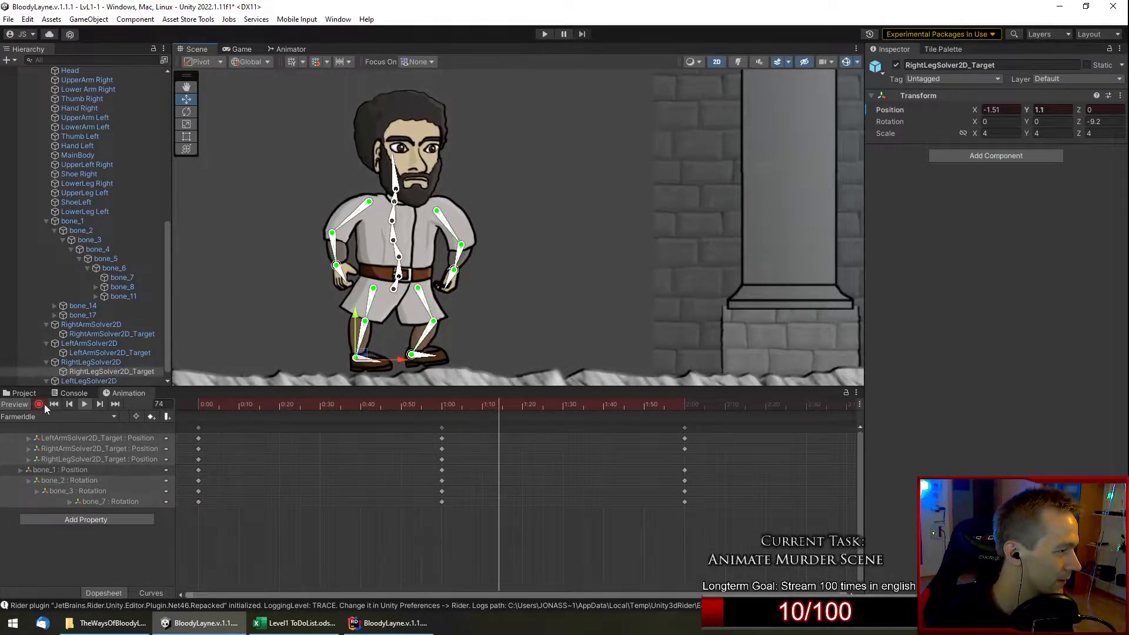
At 1:00, raise RightLegSolver2D_Target to Y 1.3 and scrub back through the first second to check the bend.
left_click_drag(377, 403, 441, 414)
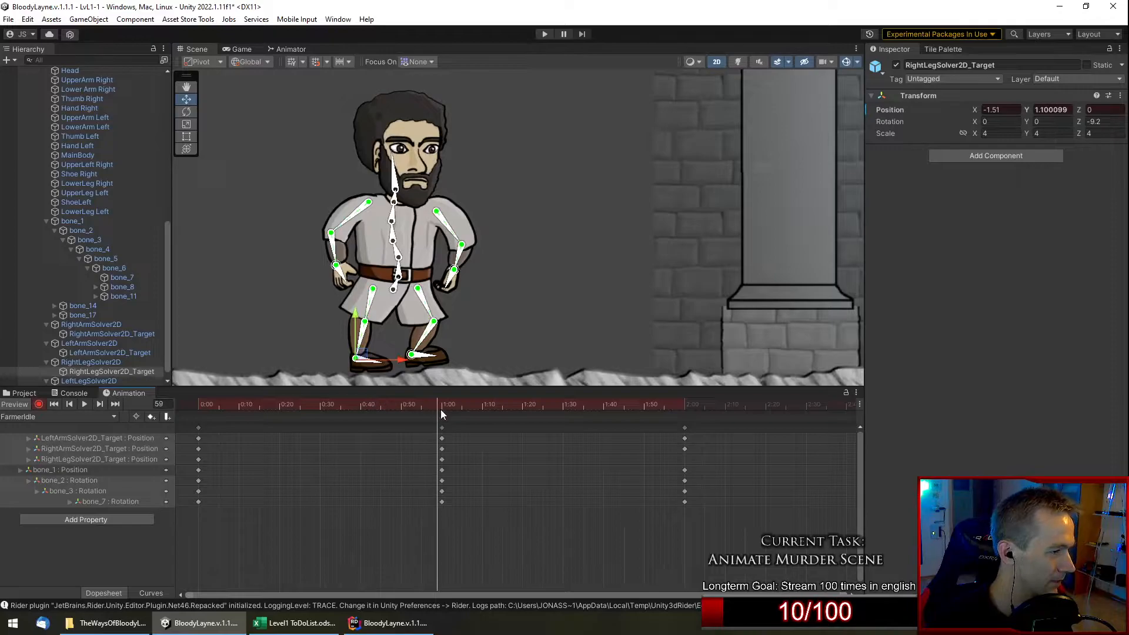
scroll(381, 351, "up", 5)
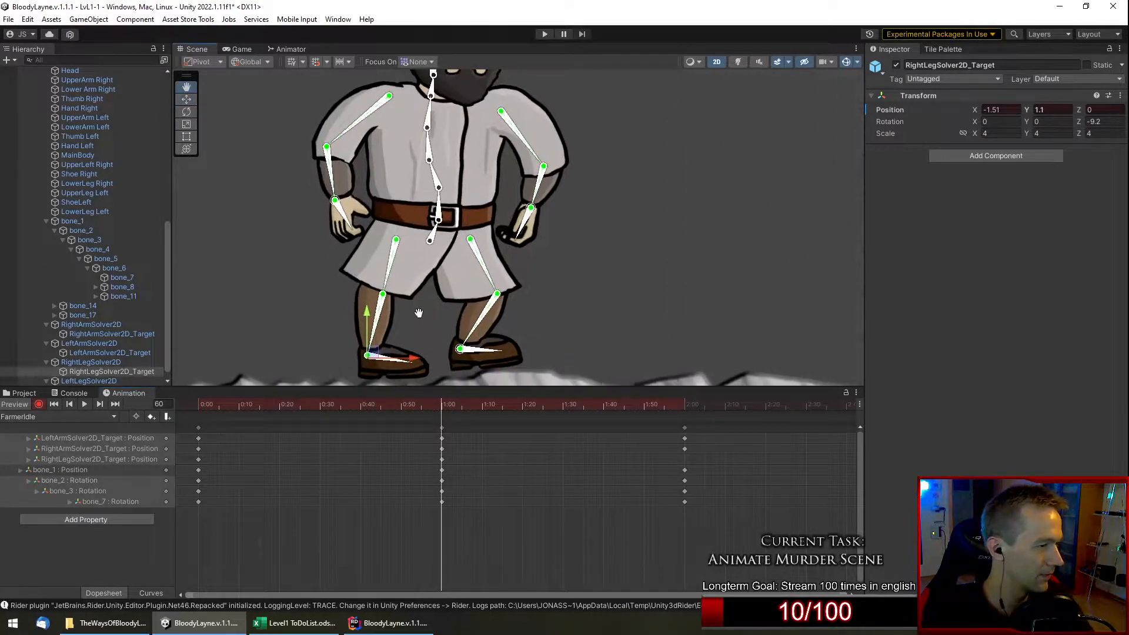
left_click_drag(374, 311, 372, 294)
left_click_drag(418, 408, 275, 431)
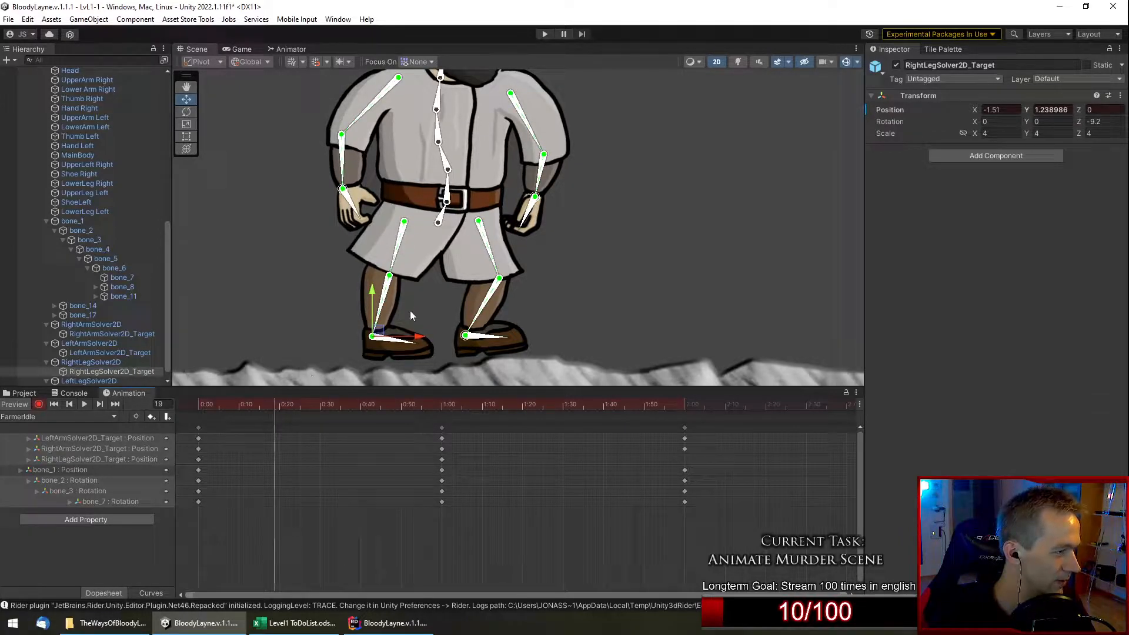
Add a keyframe at 0:20 with RightLegSolver2D_Target at Y 1.3, and replay the clip from the start.
left_click_drag(236, 410, 279, 426)
left_click_drag(371, 297, 372, 294)
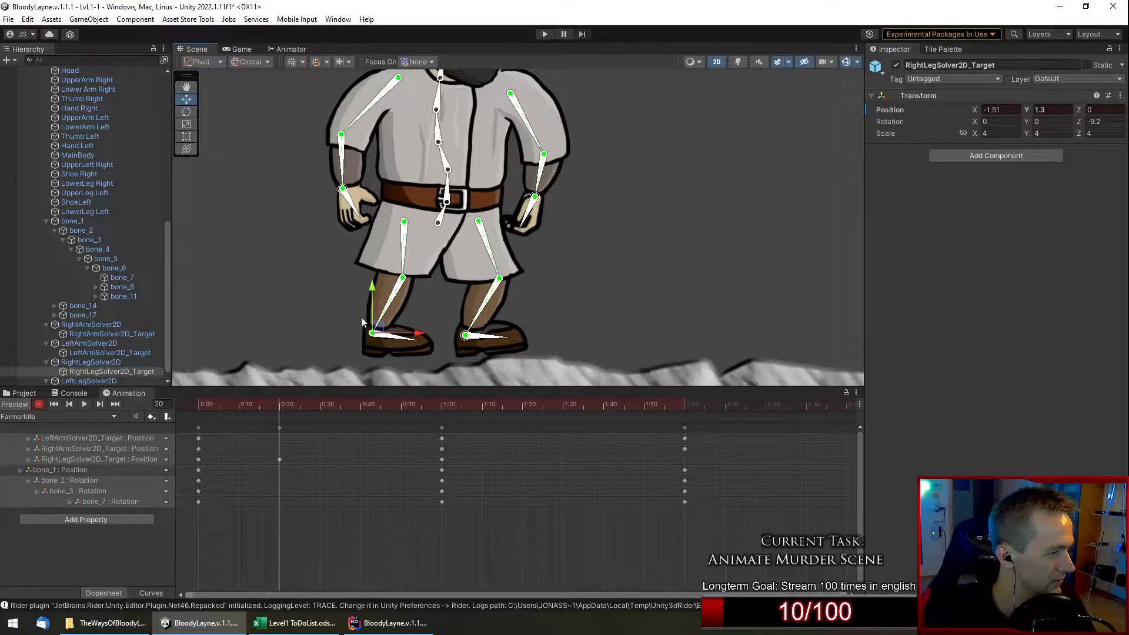
left_click_drag(275, 411, 199, 443)
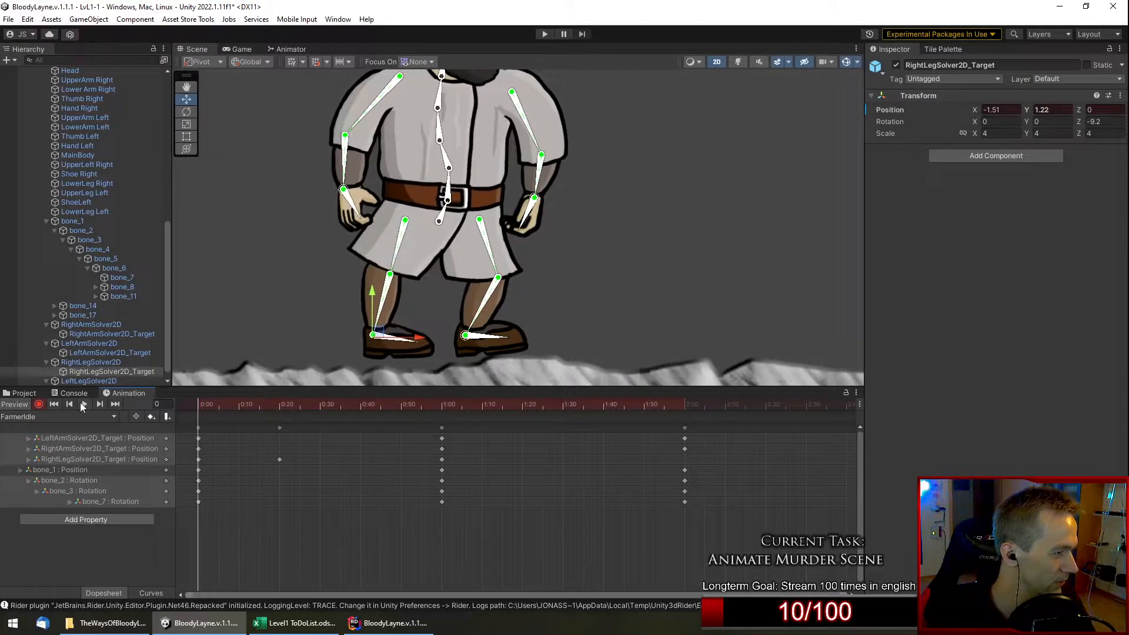
left_click(86, 404)
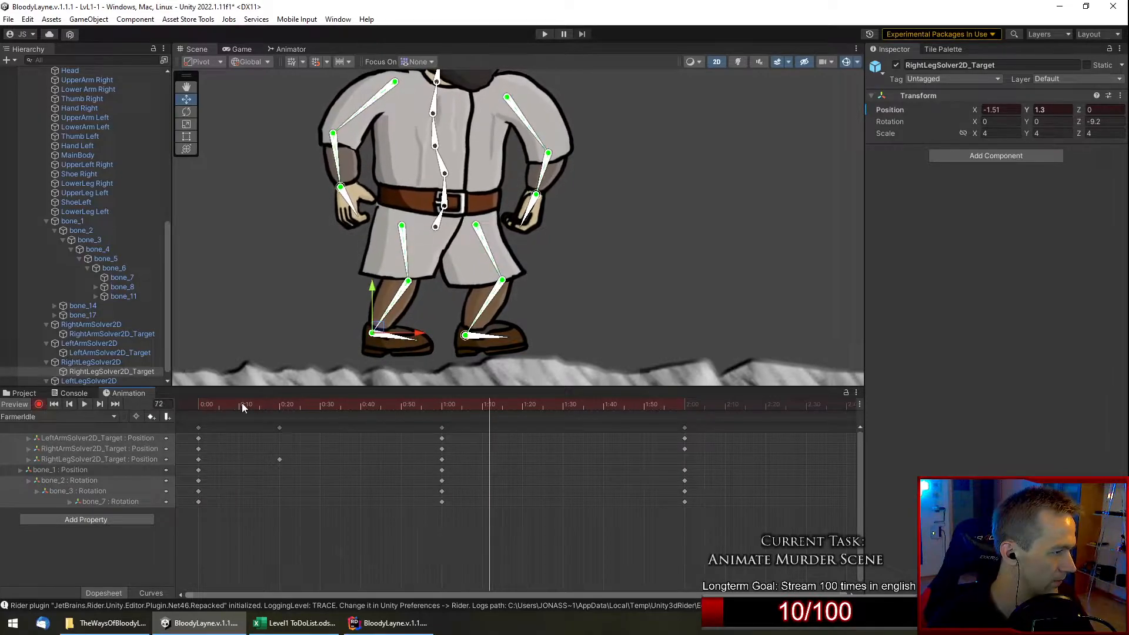
Copy the right leg target's 0:20 keyframe to 1:40 and replay the clip with the whole Farmer in view.
left_click_drag(348, 405, 256, 439)
left_click(279, 428)
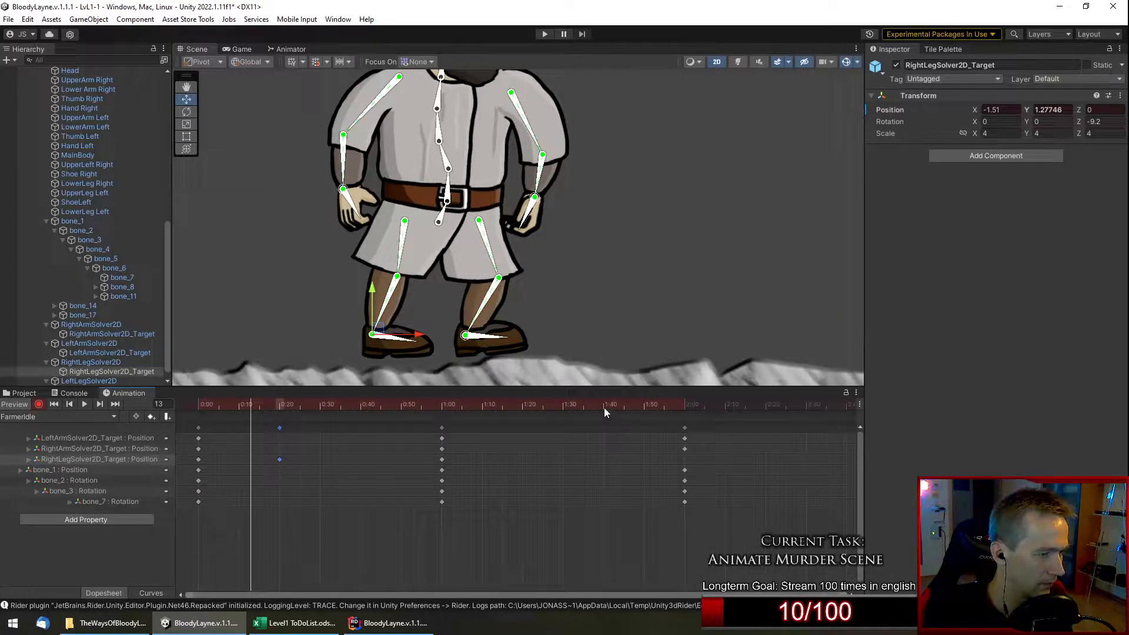
left_click(604, 410)
scroll(499, 457, "down", 2)
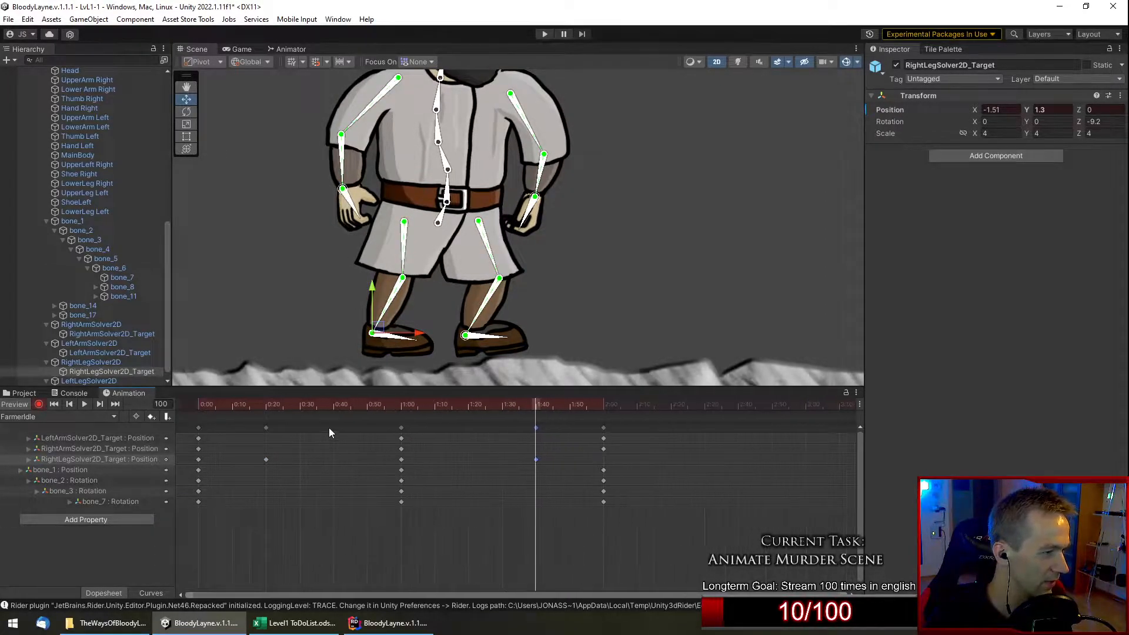
scroll(354, 347, "down", 5)
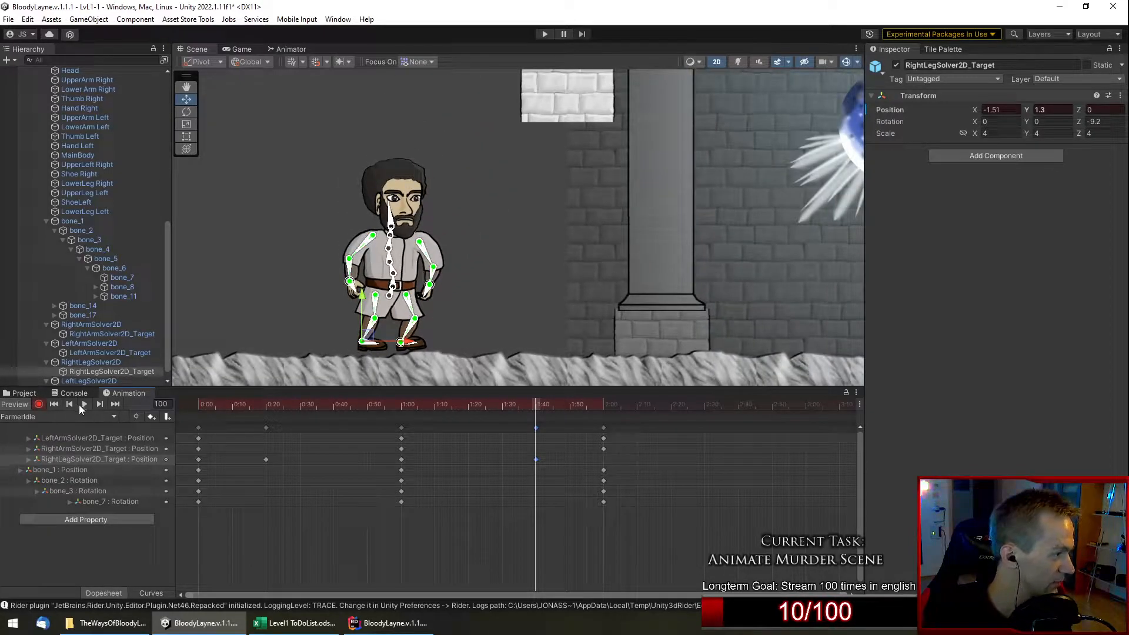
left_click(79, 404)
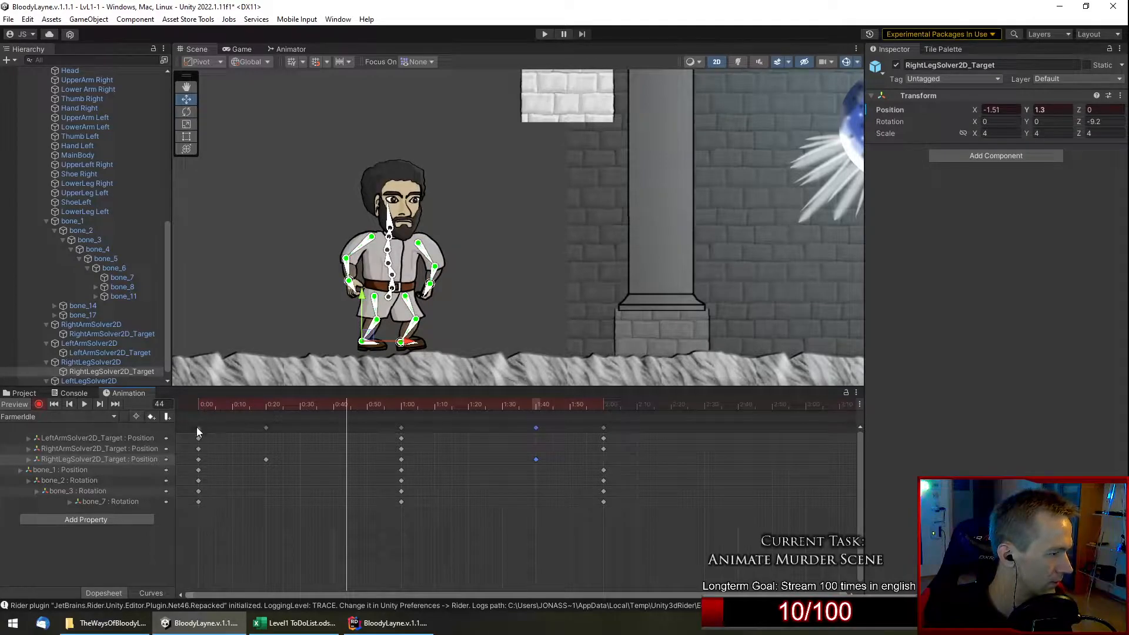
Copy all the 0:00 keyframes to 2:00 and replay the loop with the bone overlay hidden.
left_click(198, 427)
left_click_drag(588, 404, 602, 405)
key("ctrl+v")
left_click(85, 403)
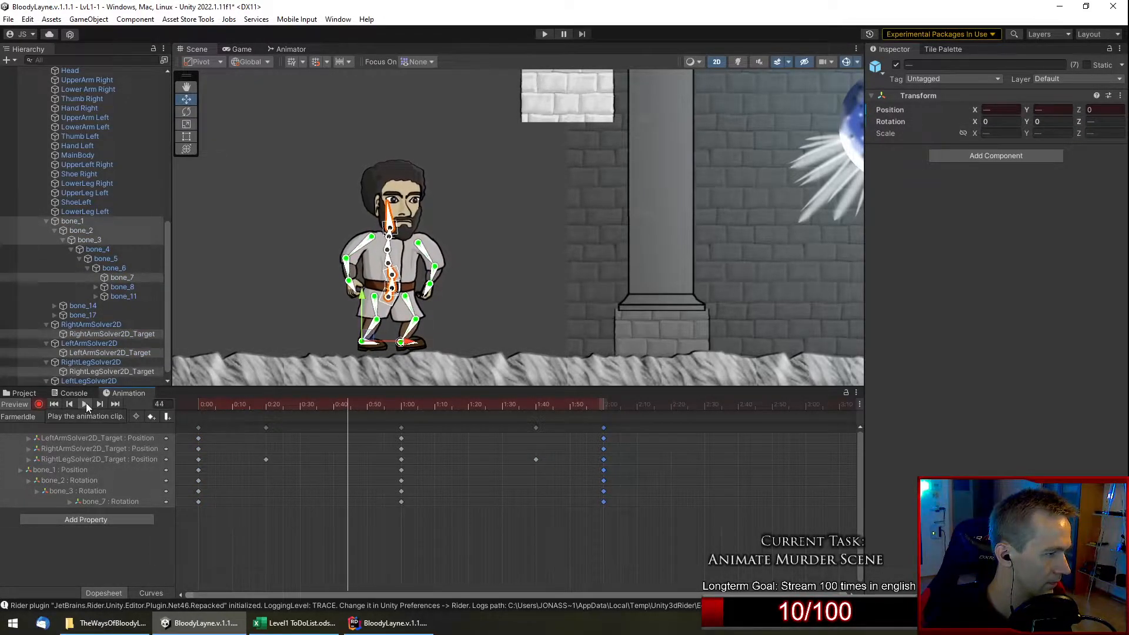
left_click(846, 62)
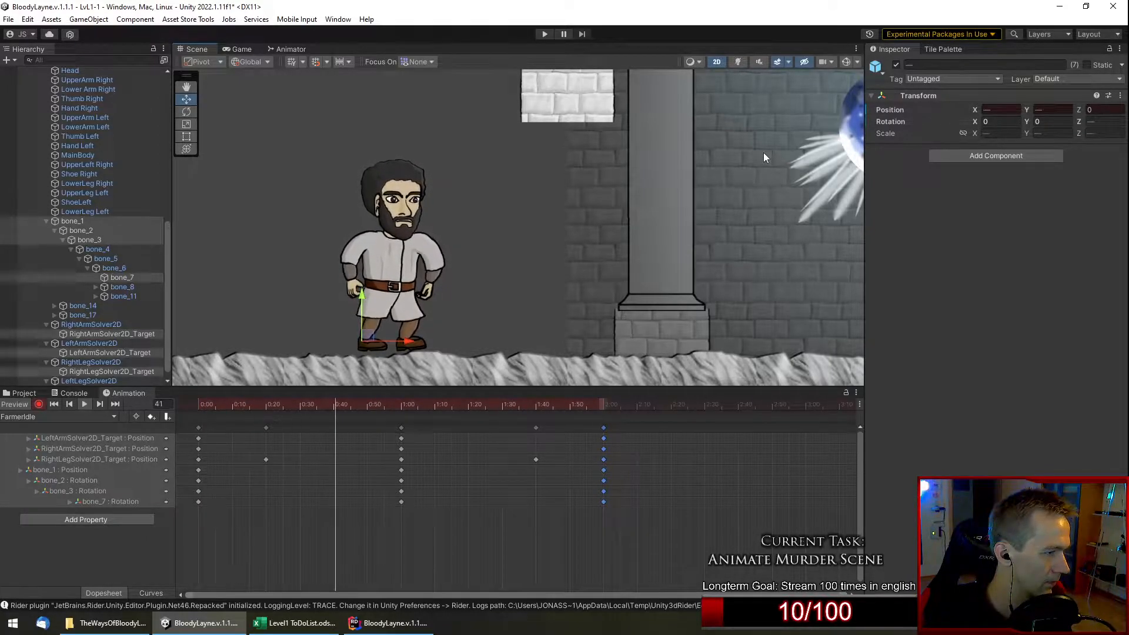
Move the right leg target's 0:20 keyframe to 0:00 and its 1:40 keyframe to 2:00, replacing those there, and replay.
left_click(85, 406)
scroll(344, 326, "up", 5)
left_click_drag(278, 406, 200, 414)
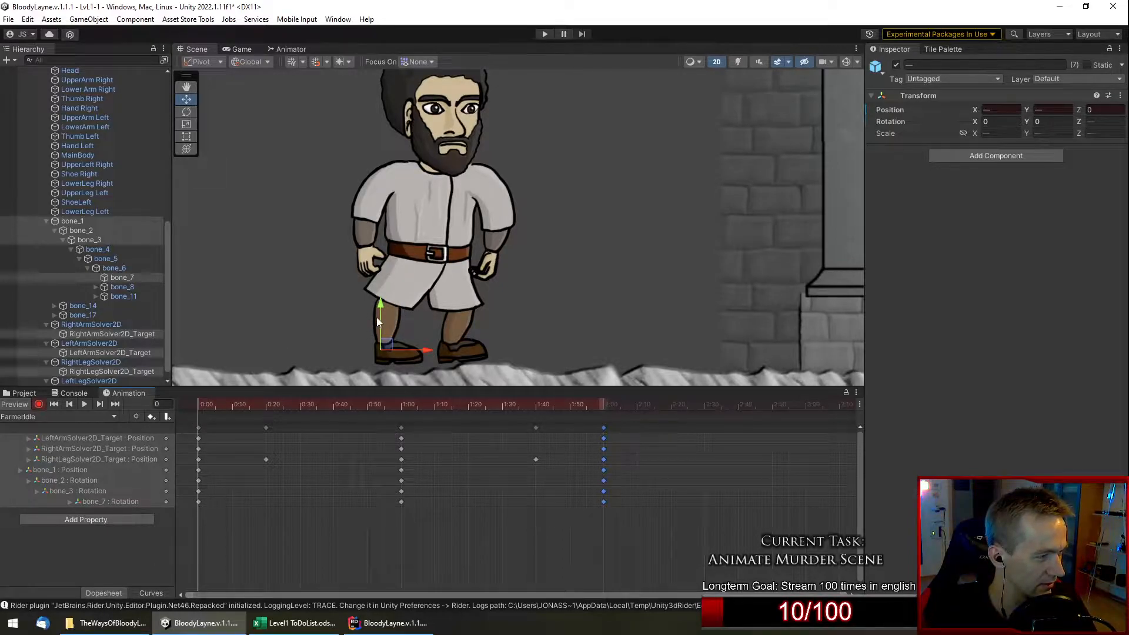
left_click_drag(265, 427, 124, 429)
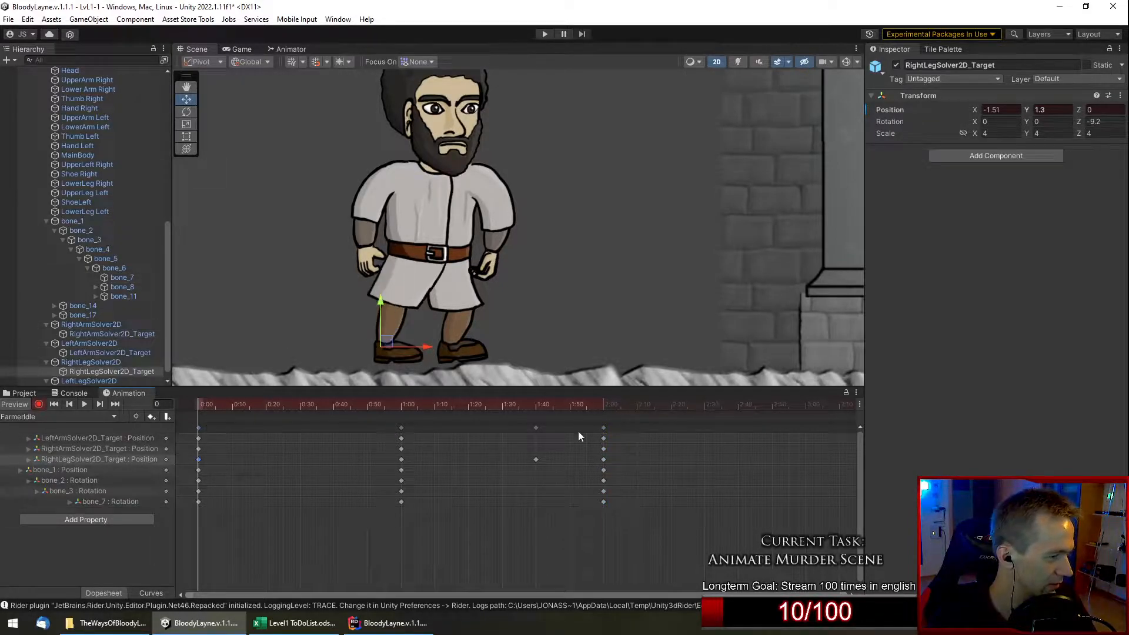
left_click_drag(598, 428, 604, 429)
left_click(84, 404)
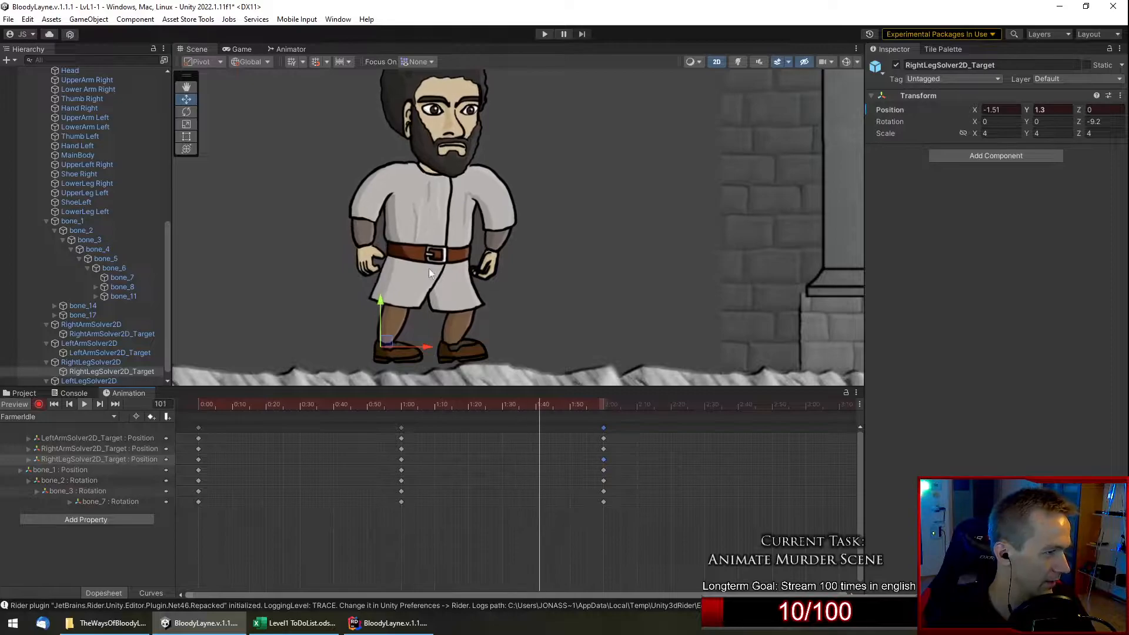
scroll(422, 324, "down", 1)
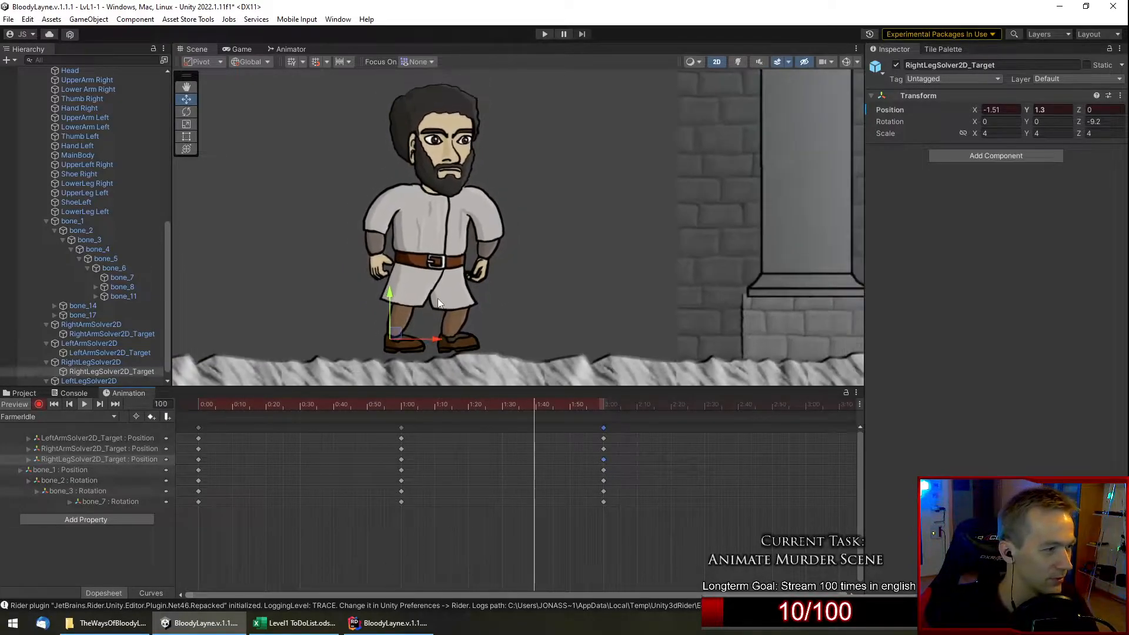
left_click(241, 257)
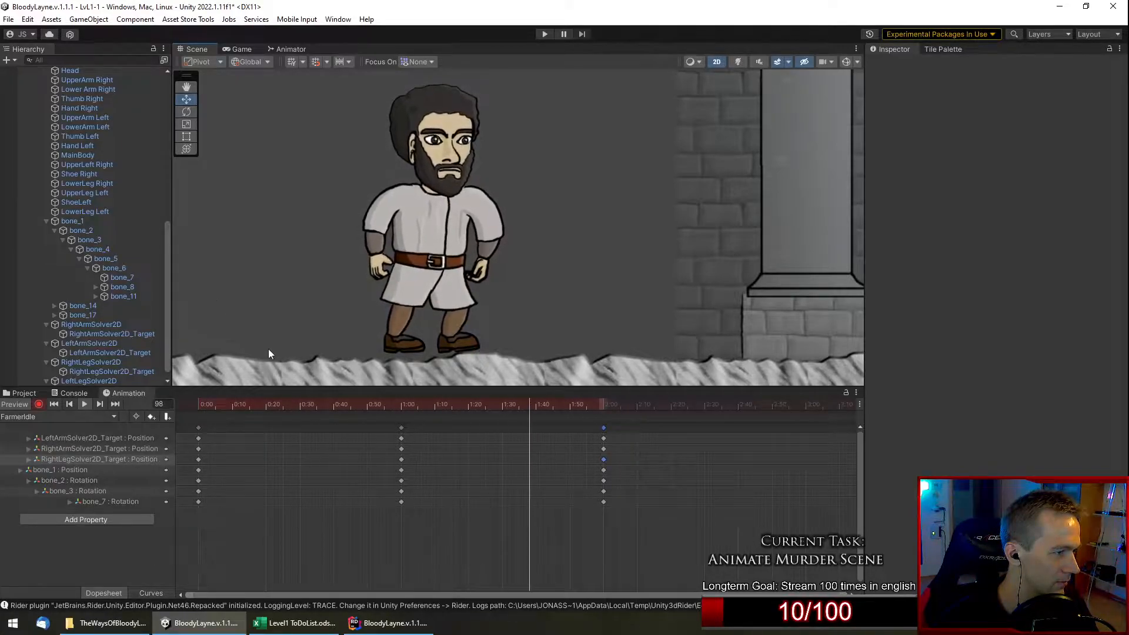
At 1:00, lower RightArmSolver2D_Target and LeftArmSolver2D_Target together slightly with the bone overlay shown, and scrub around that keyframe.
left_click(402, 407)
left_click(103, 352)
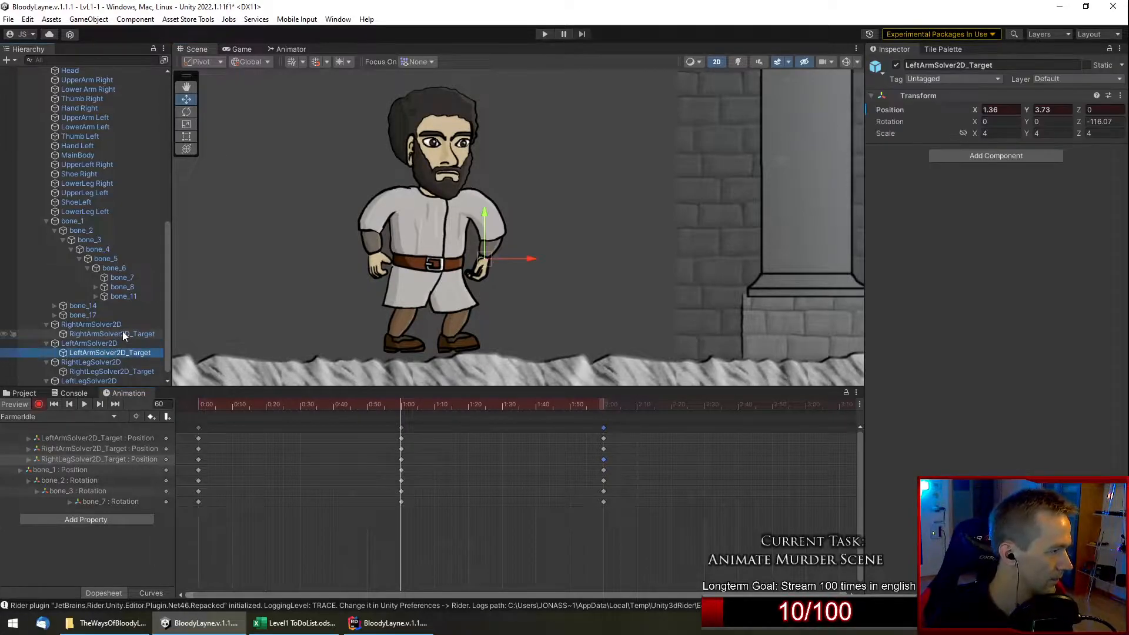
left_click(122, 334, "ctrl")
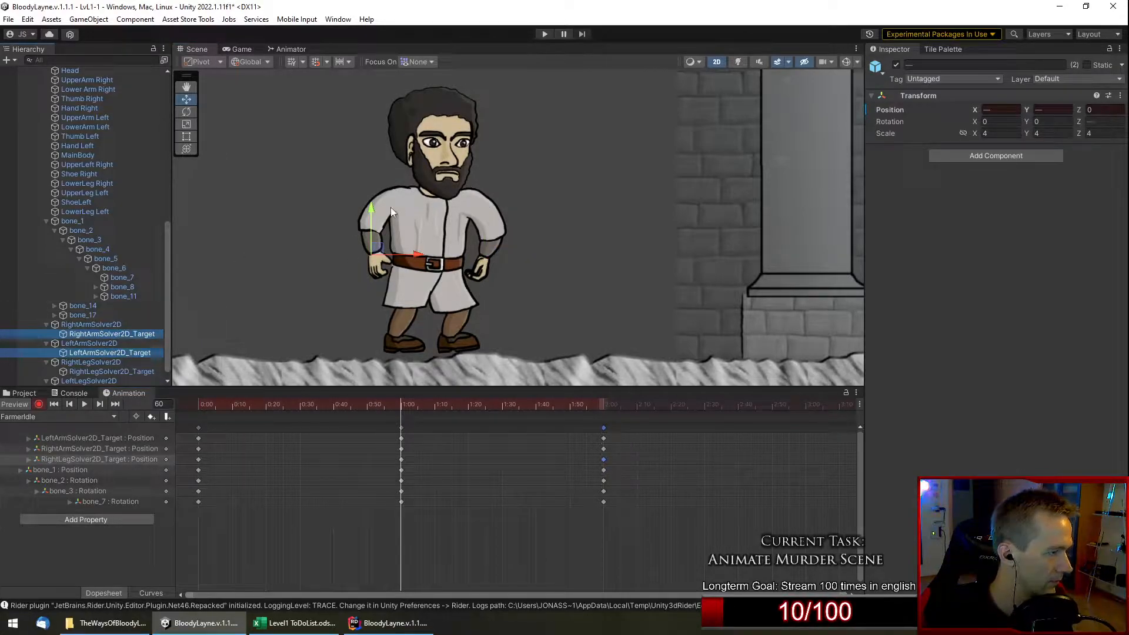
left_click(846, 62)
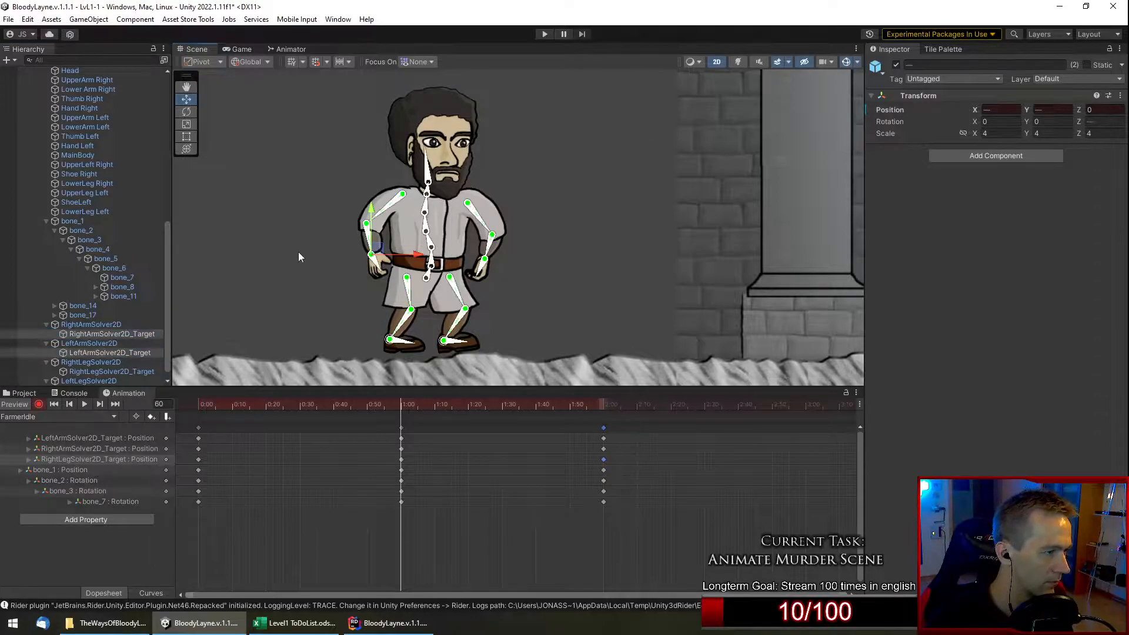
left_click_drag(372, 205, 372, 210)
left_click_drag(343, 418, 401, 417)
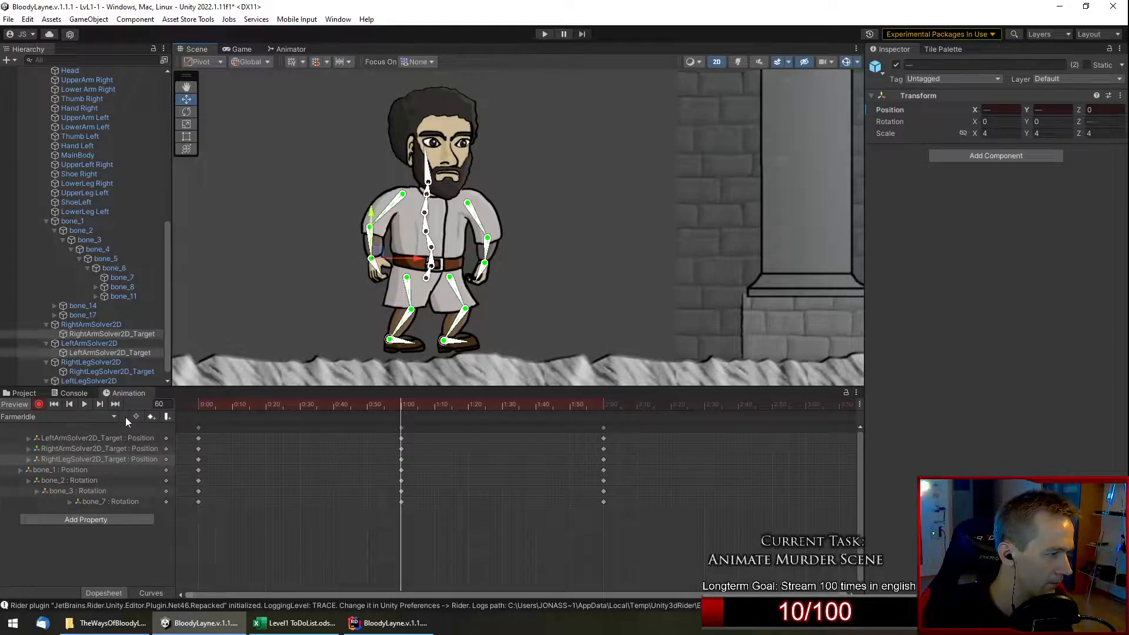
Replay the idle loop with the bone overlay hidden and nothing selected to examine the Farmer's overall motion.
left_click(85, 404)
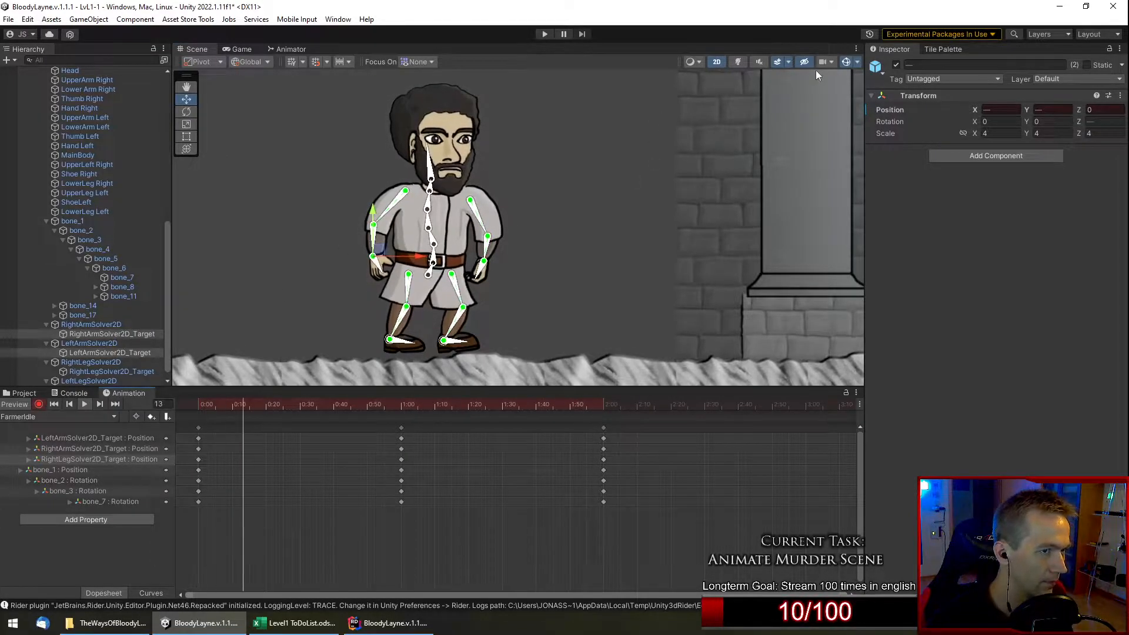
left_click(846, 61)
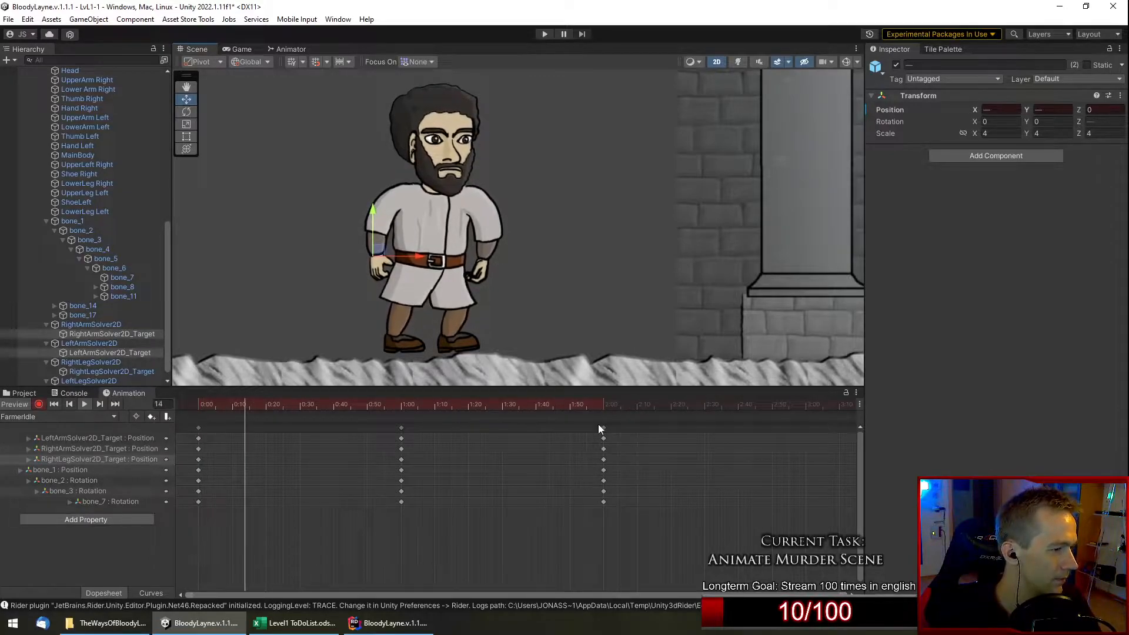
left_click(239, 228)
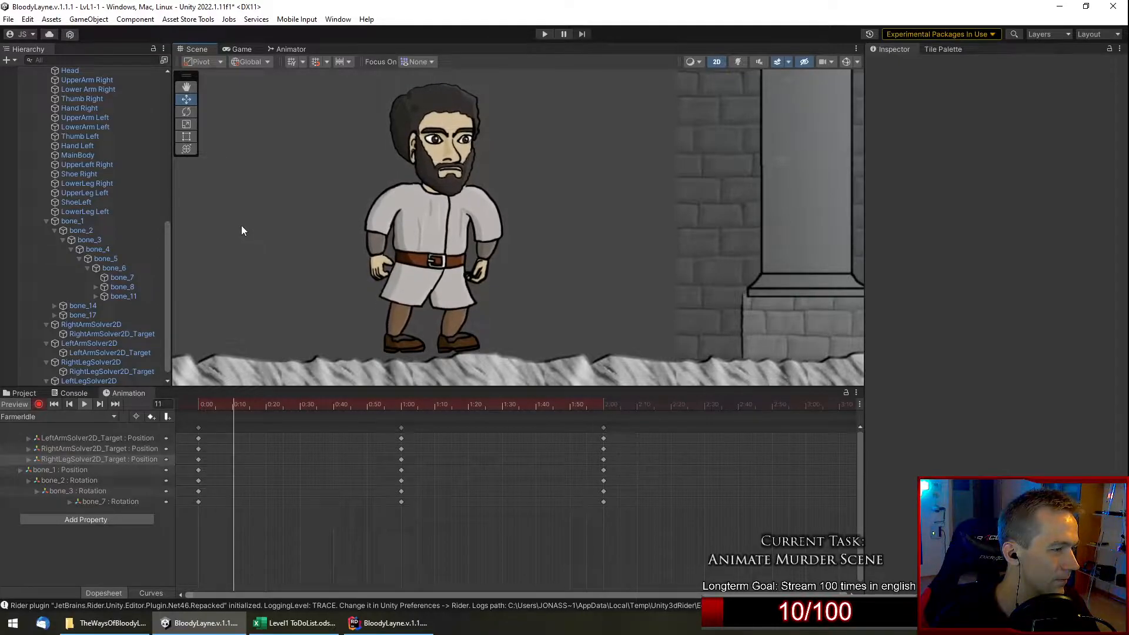
scroll(282, 221, "down", 3)
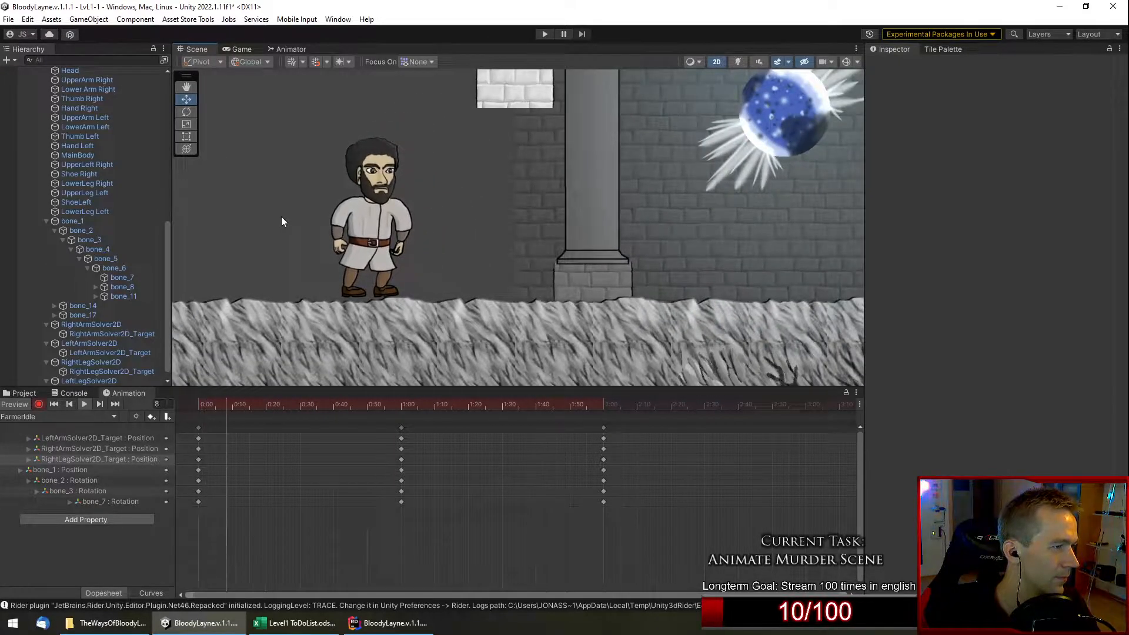
Stop playback and keyframe recording for FarmerIdle, and create a new clip named FarmerSpeak in the Farmer's Animation folder.
left_click(88, 404)
left_click(40, 404)
left_click(104, 417)
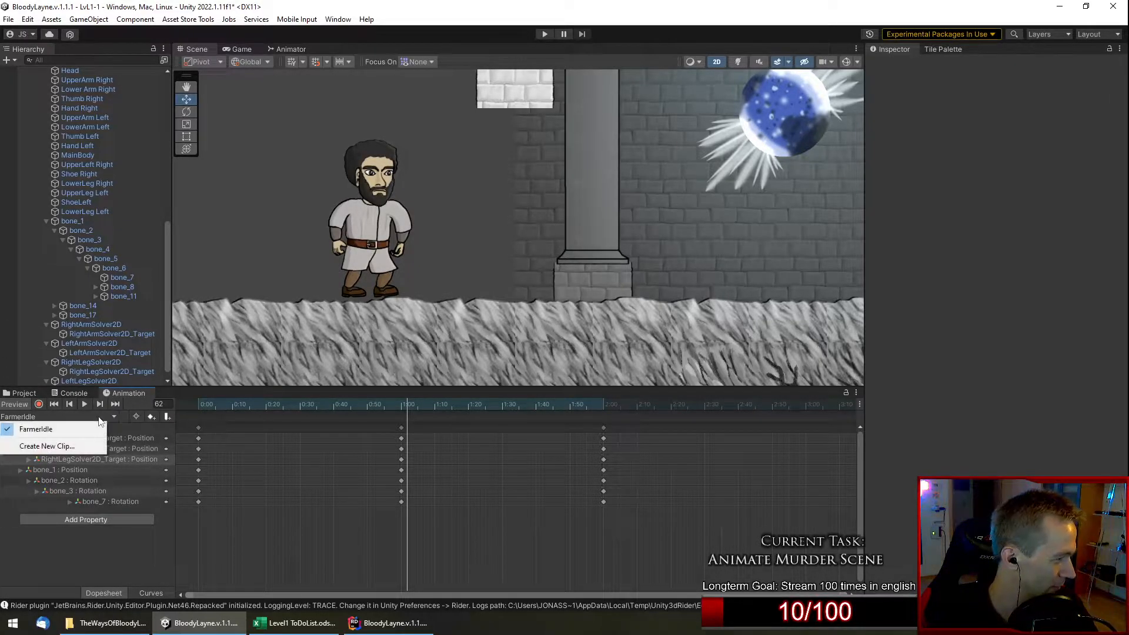
left_click(47, 446)
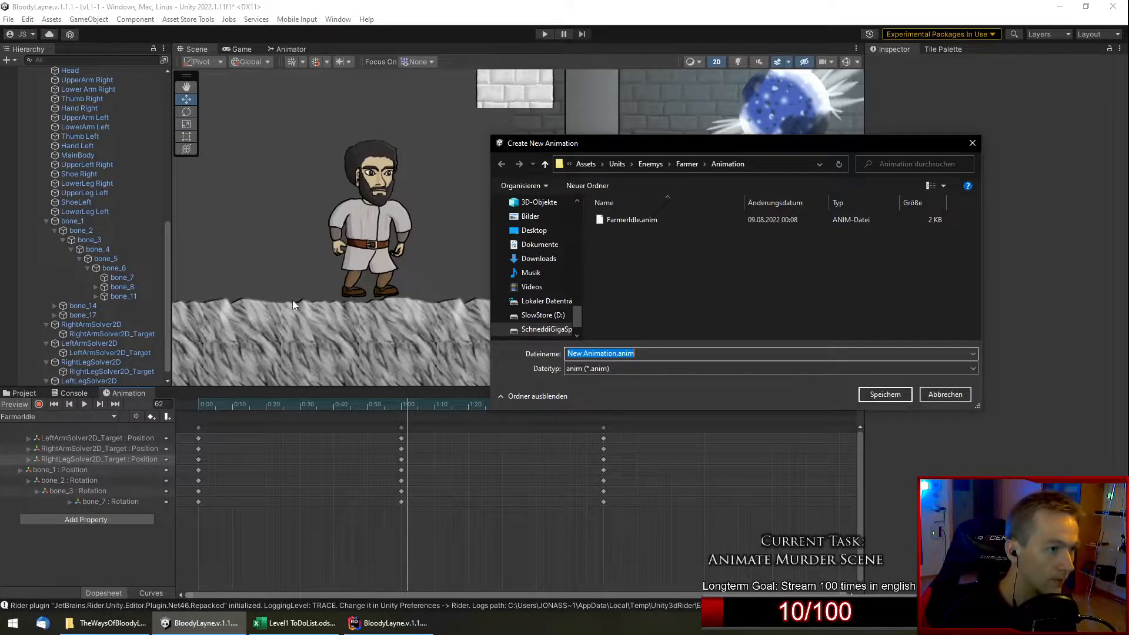
type("FarmerSpeak")
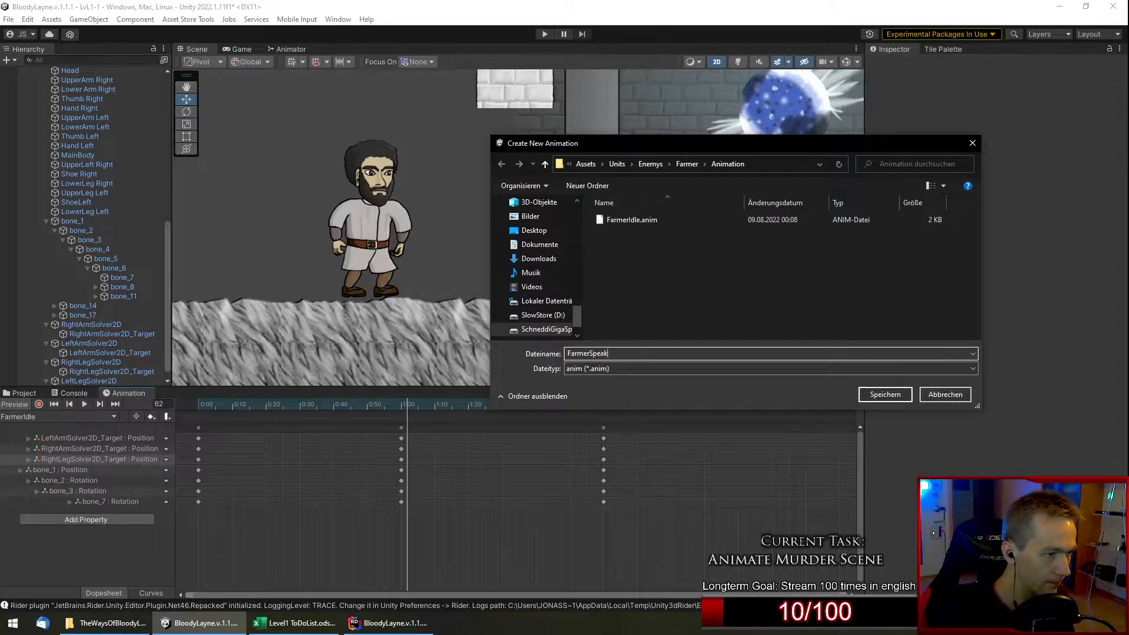
key("Return")
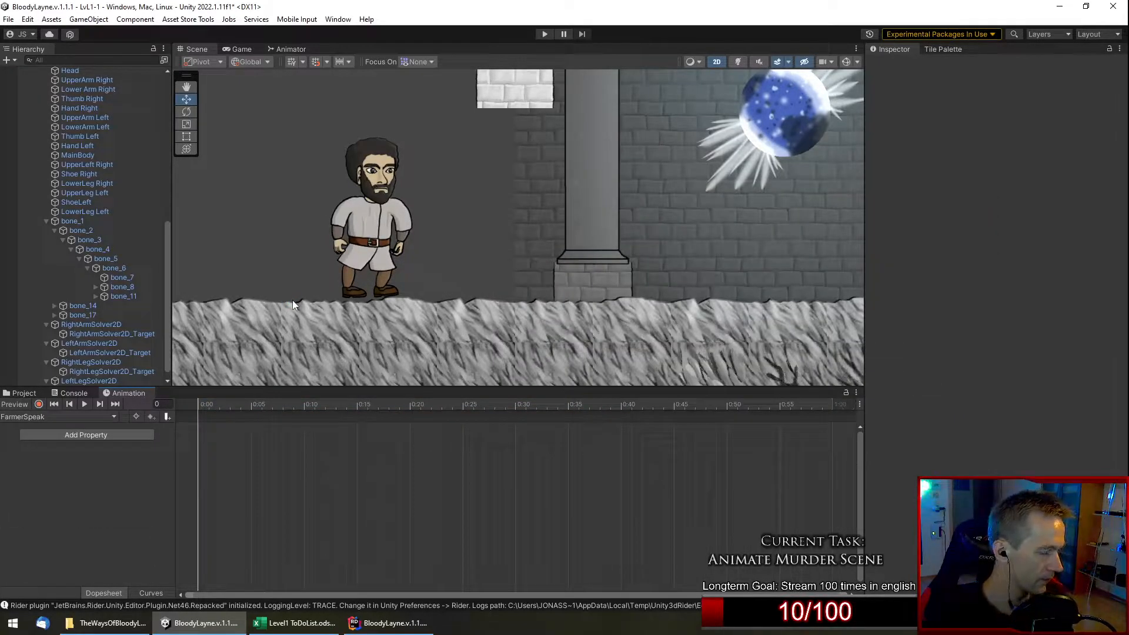
scroll(316, 185, "up", 6)
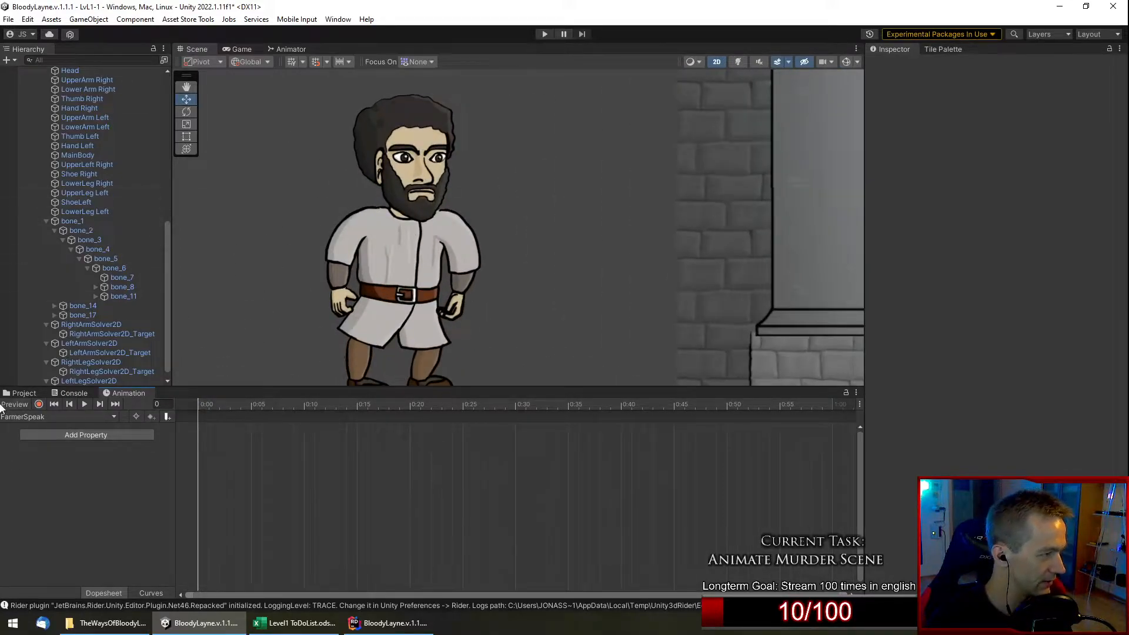
scroll(100, 308, "down", 1)
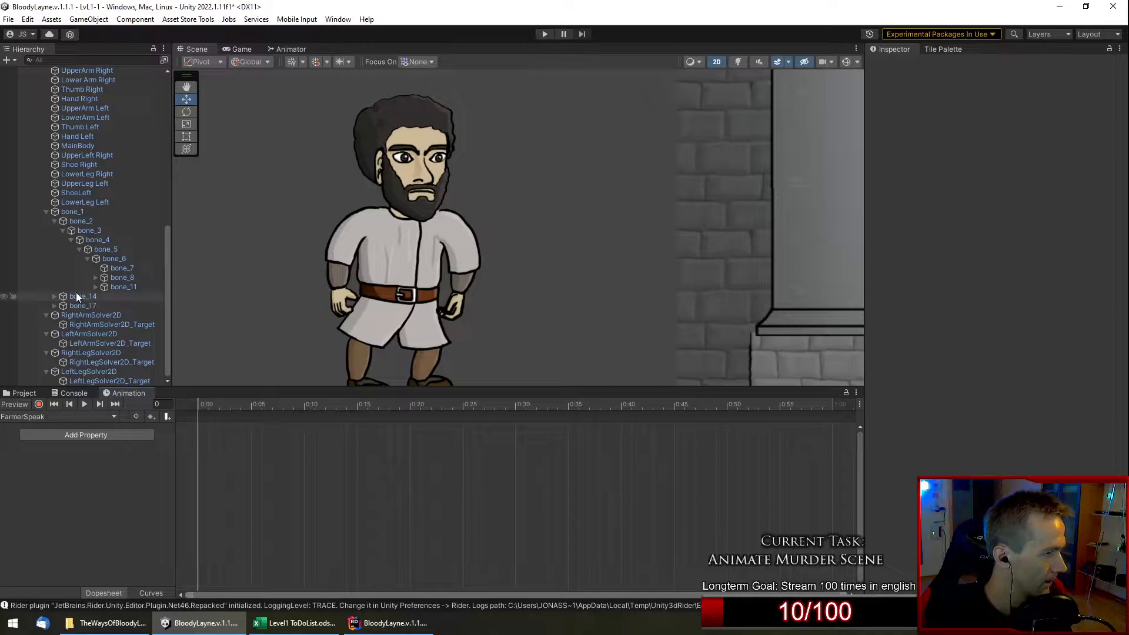
scroll(96, 221, "up", 4)
scroll(97, 221, "down", 4)
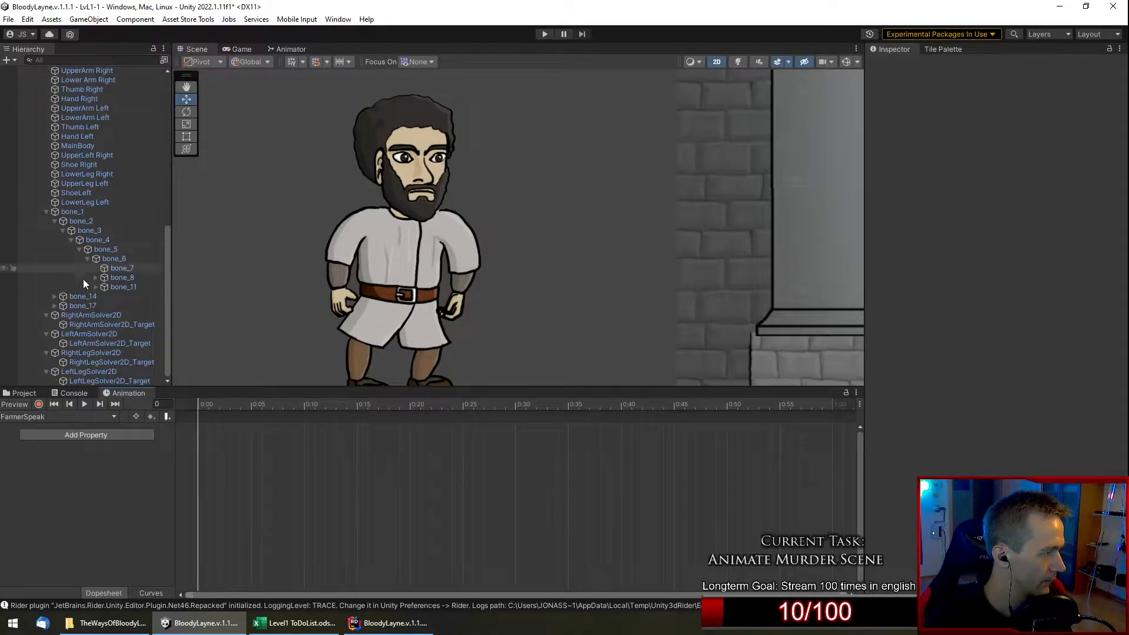
Select the Mouth object under FarmerExport and start keyframe recording for the FarmerSpeak clip.
scroll(132, 309, "up", 2)
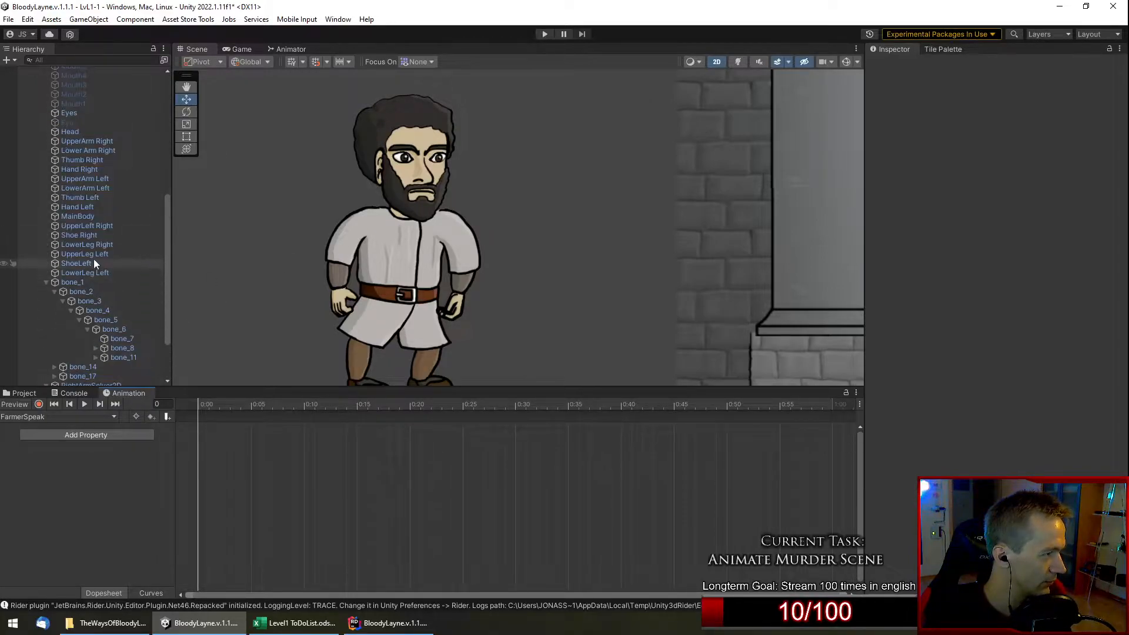
scroll(111, 240, "up", 4)
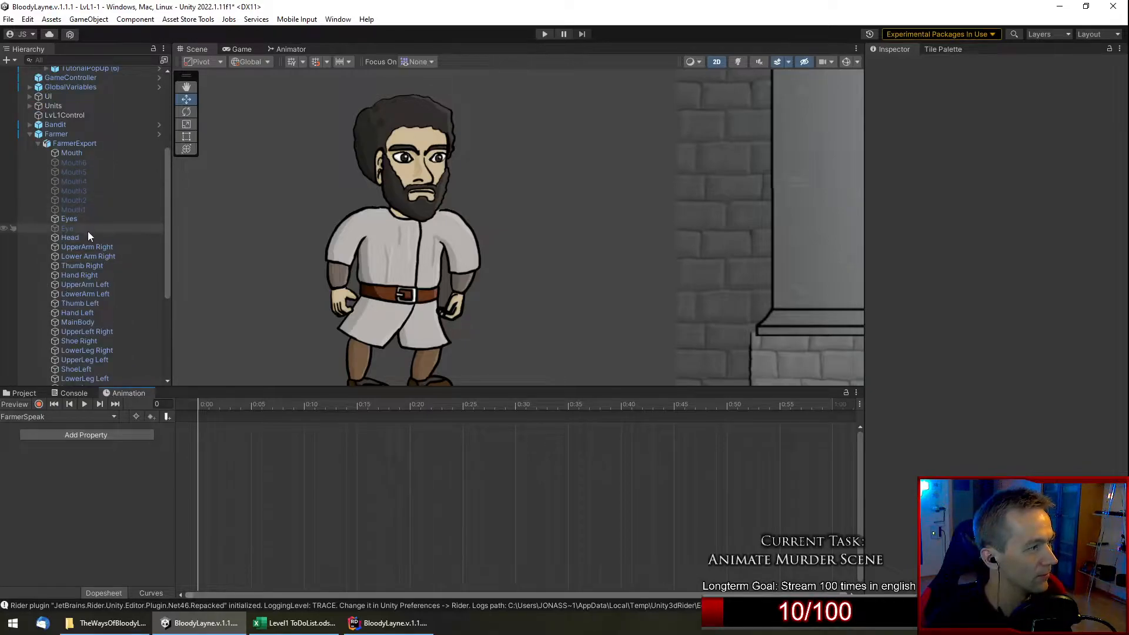
left_click(86, 238)
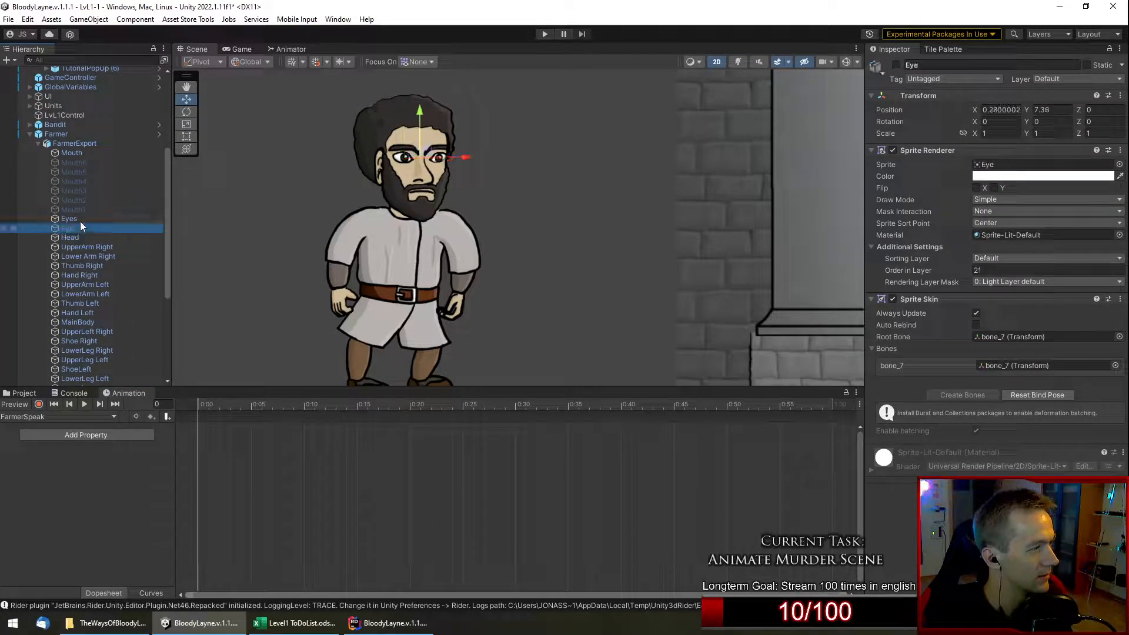
scroll(86, 234, "down", 3)
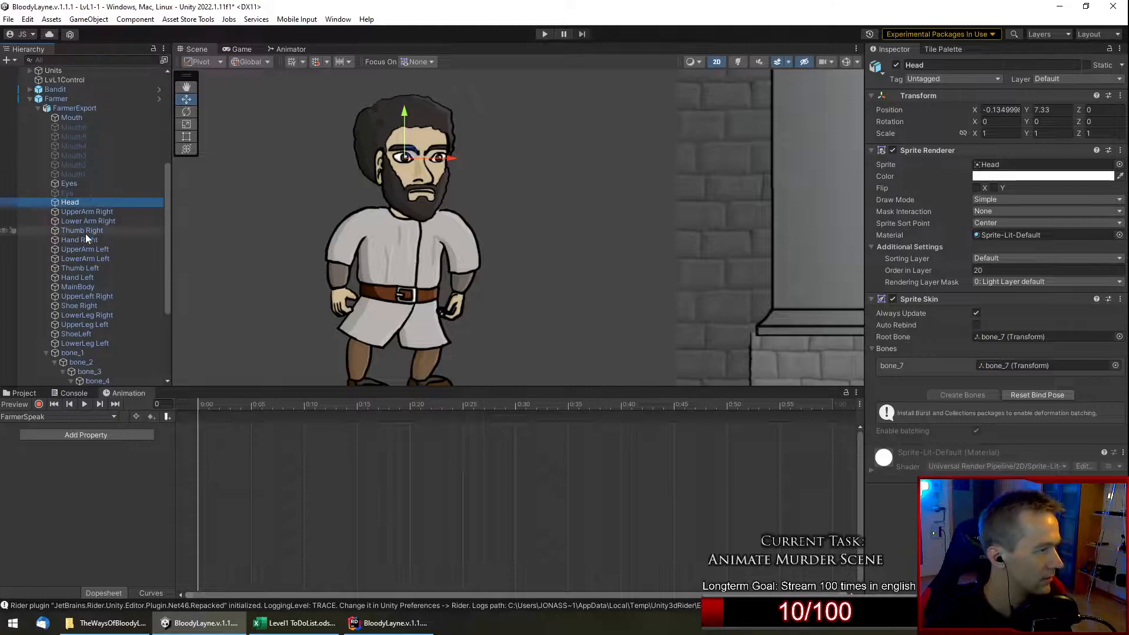
scroll(93, 291, "down", 3)
scroll(90, 288, "up", 5)
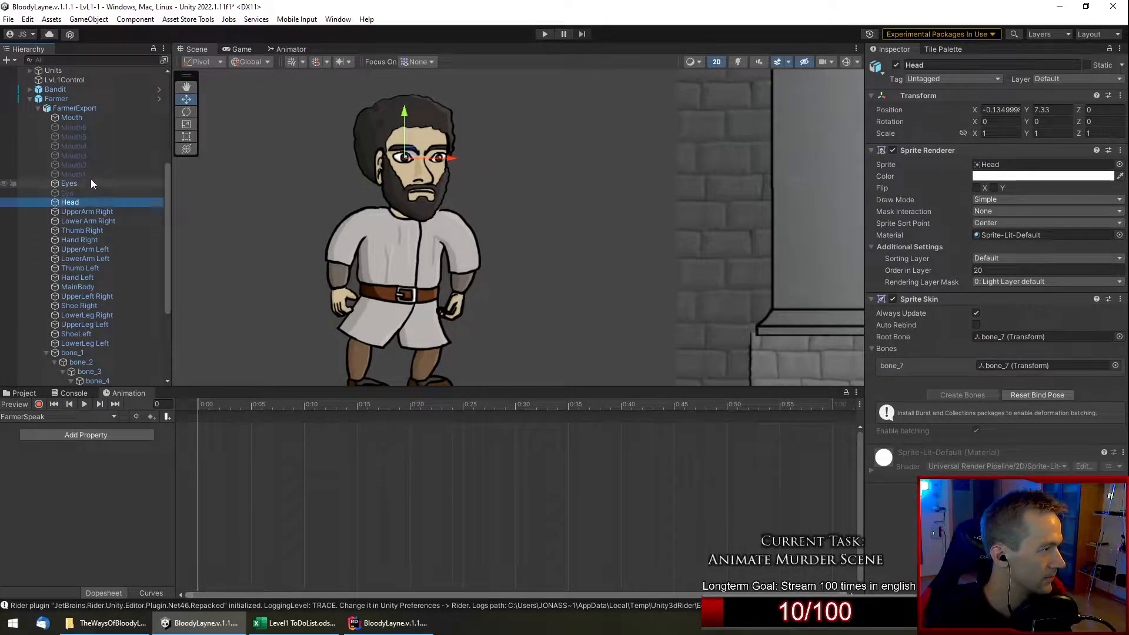
left_click(88, 117)
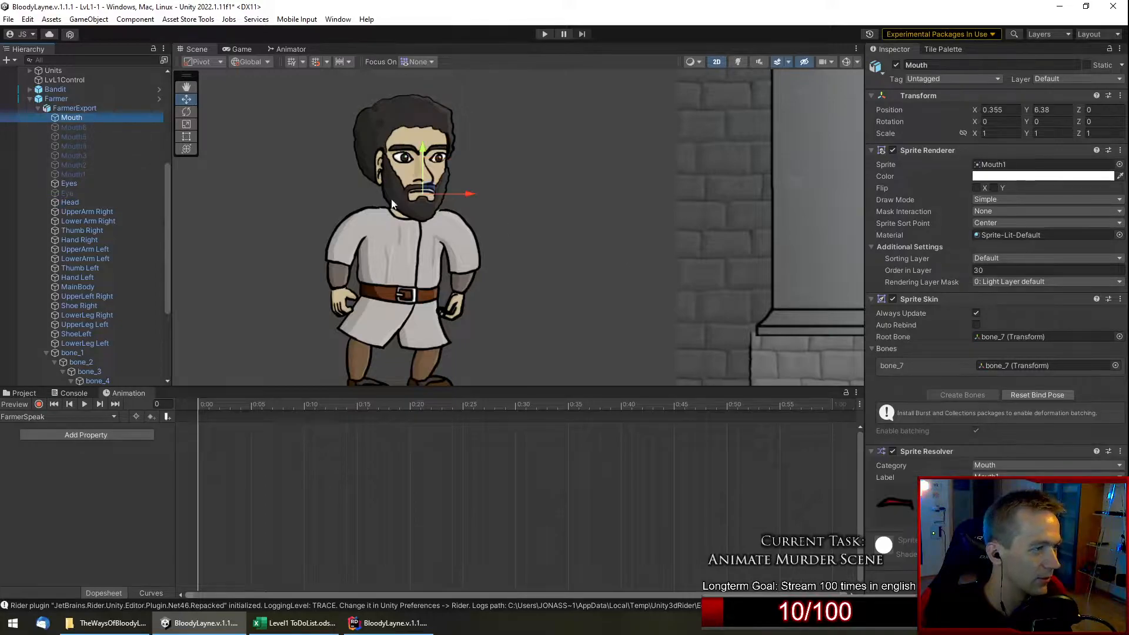
left_click(39, 404)
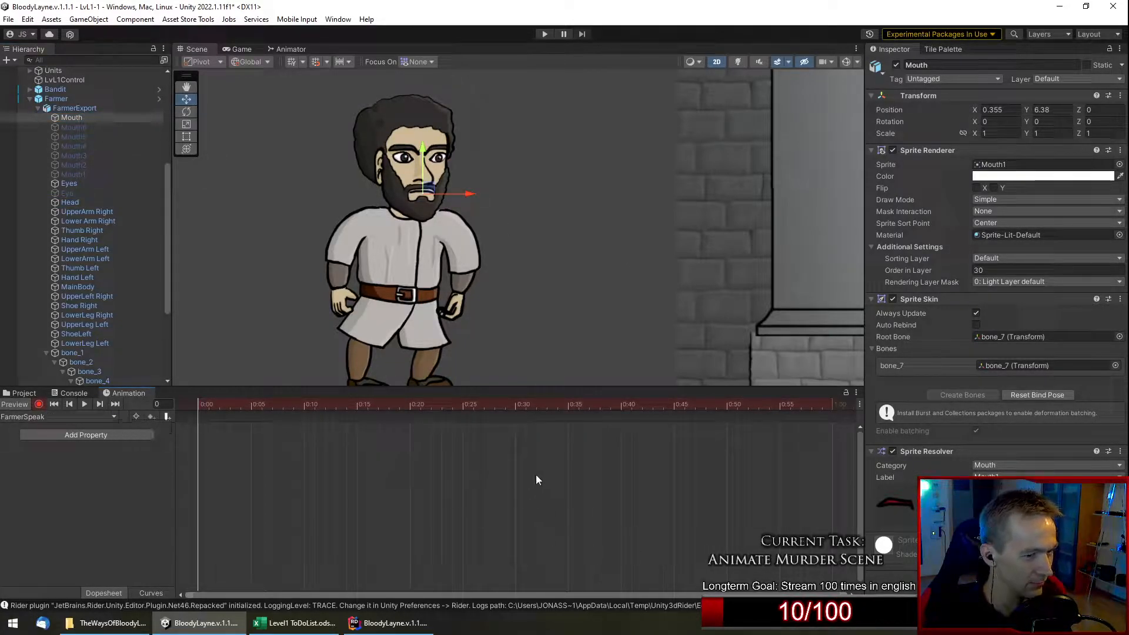
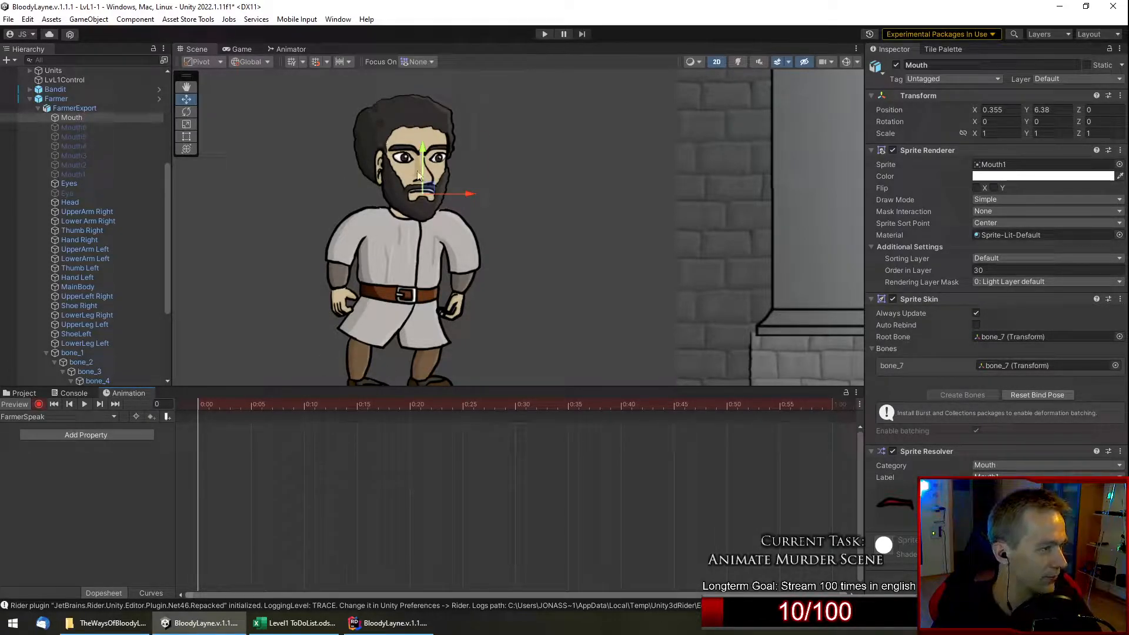
Record a Sprite Resolver keyframe for the Farmer's Mouth at 0:00 using the Mouth1 sprite.
scroll(434, 175, "up", 3)
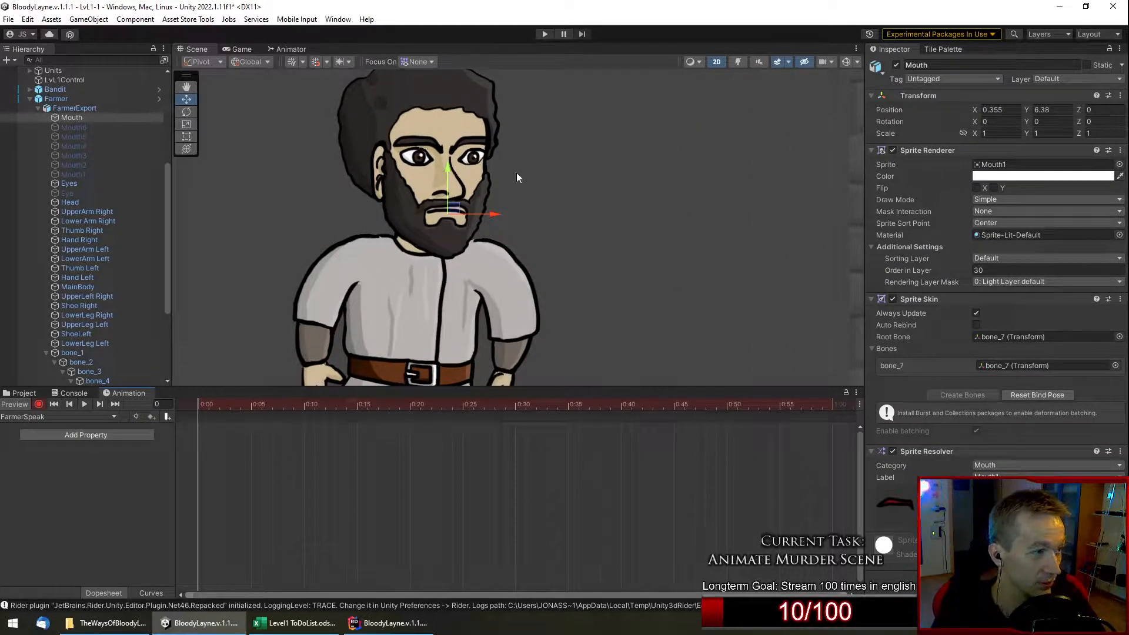
middle_click_drag(517, 174, 527, 210)
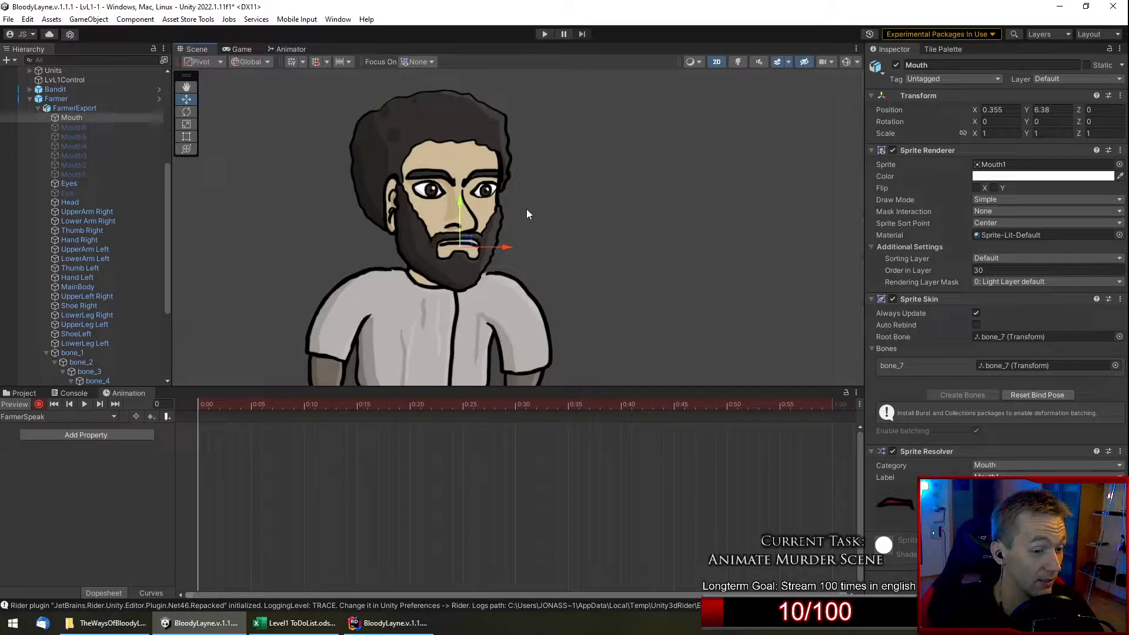
left_click_drag(251, 407, 305, 421)
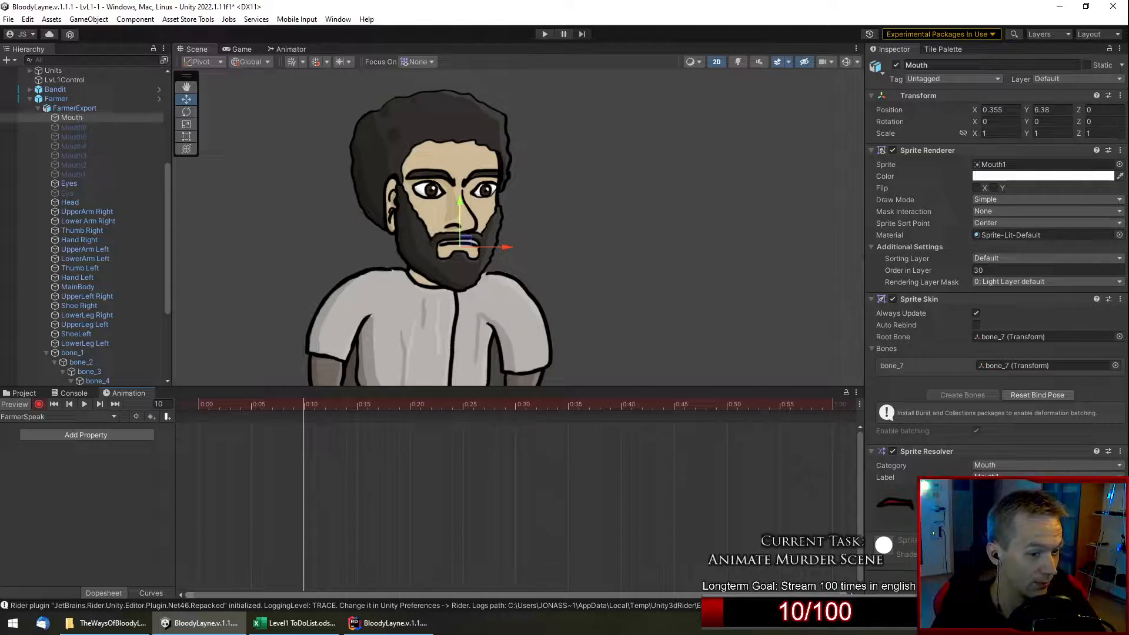
left_click_drag(262, 404, 199, 407)
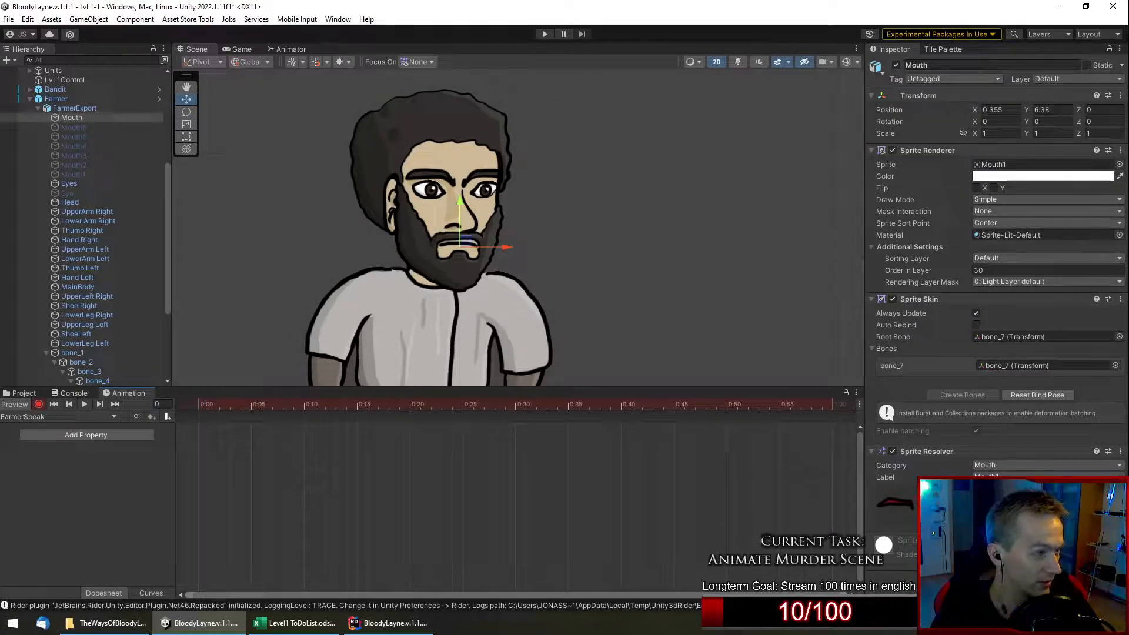
left_click(936, 505)
left_click(895, 505)
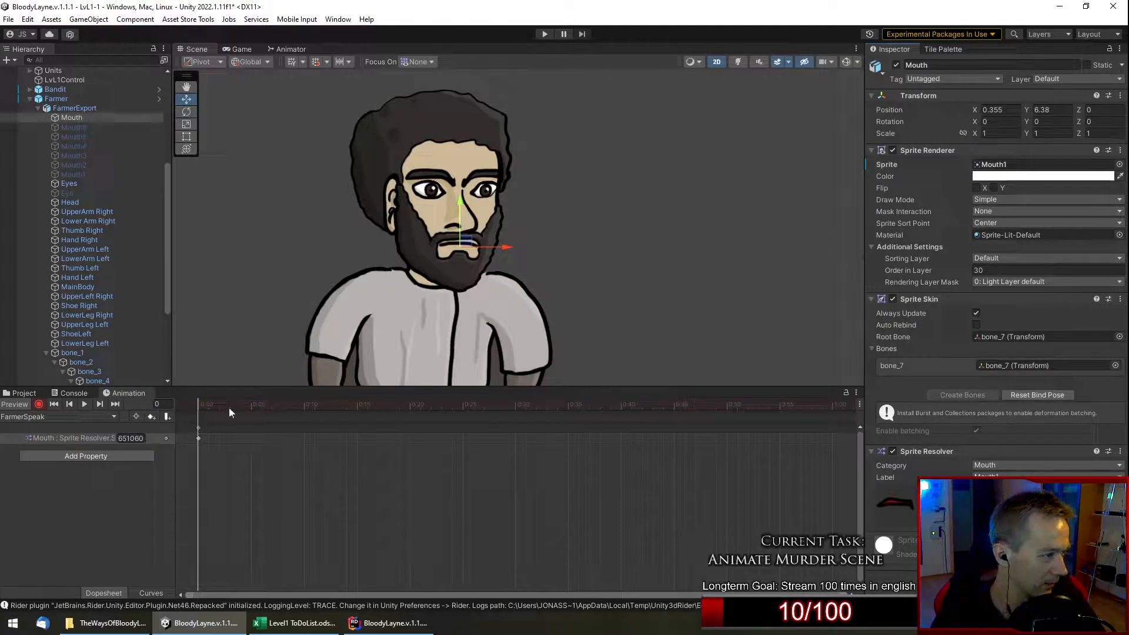
Record mouth keyframes with Mouth2 at 0:10, Mouth3 at 0:20 and Mouth4 at 0:30.
left_click_drag(274, 406, 304, 407)
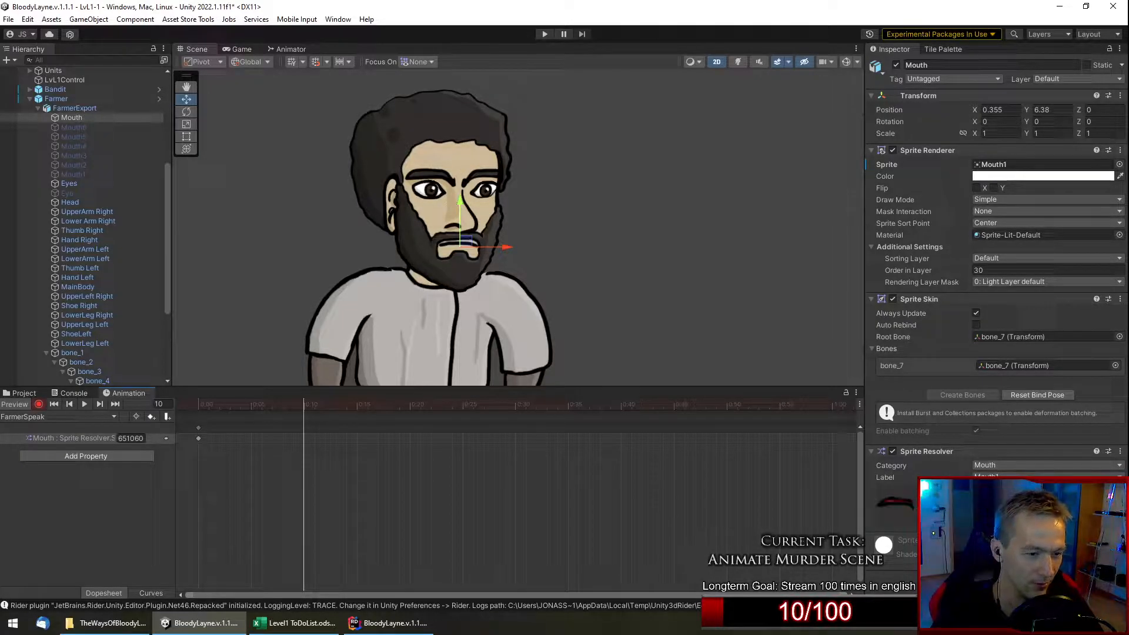
left_click(936, 503)
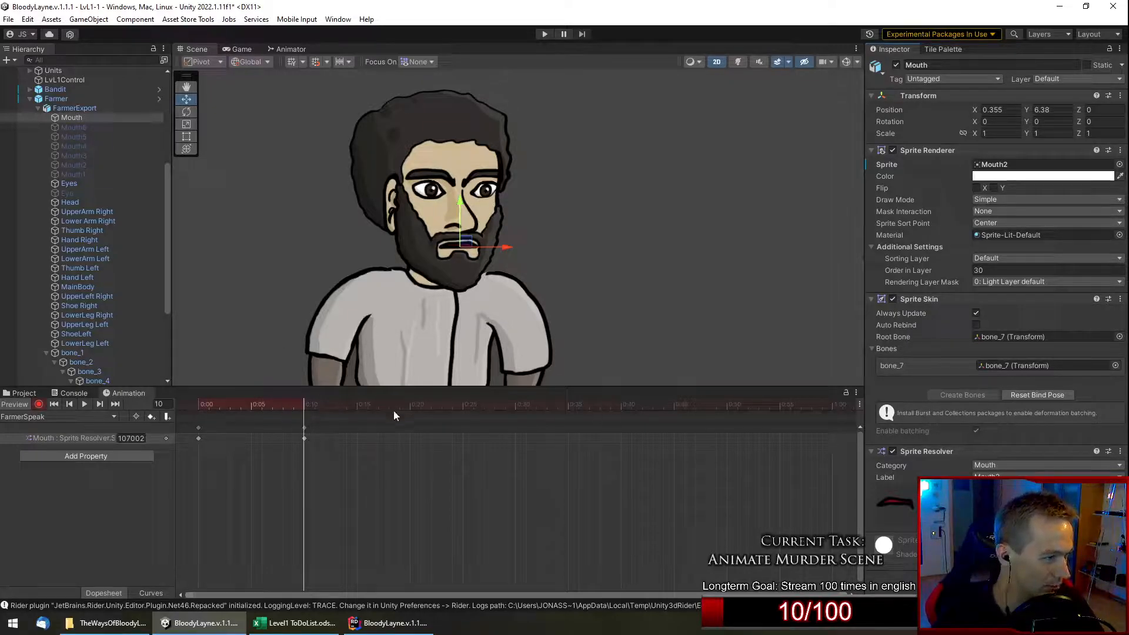
left_click_drag(416, 410, 407, 411)
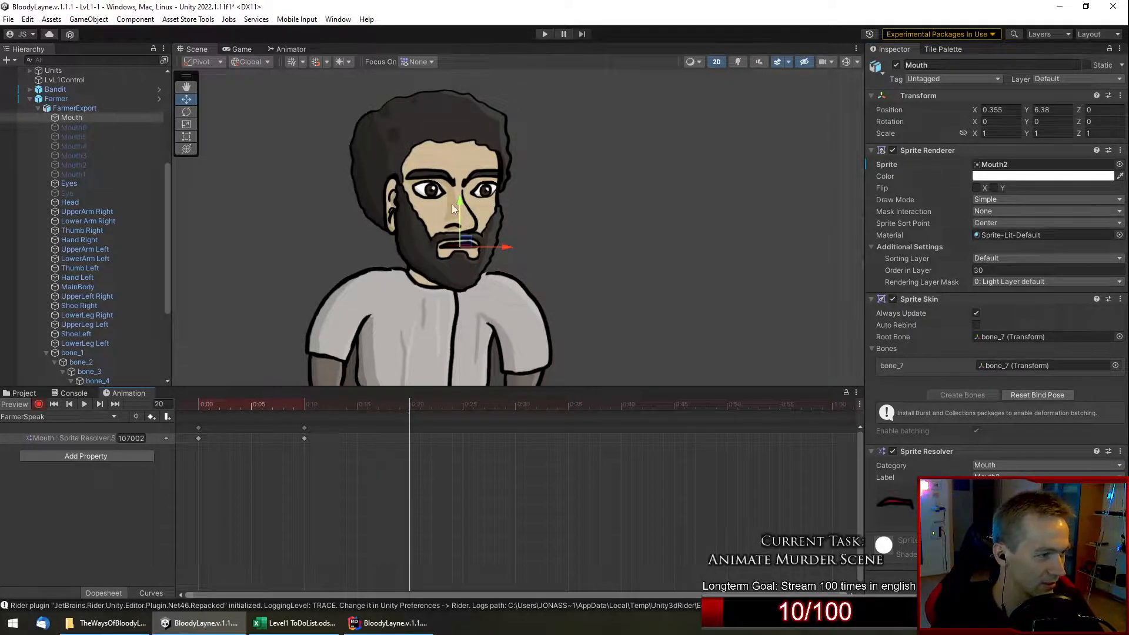
left_click(976, 504)
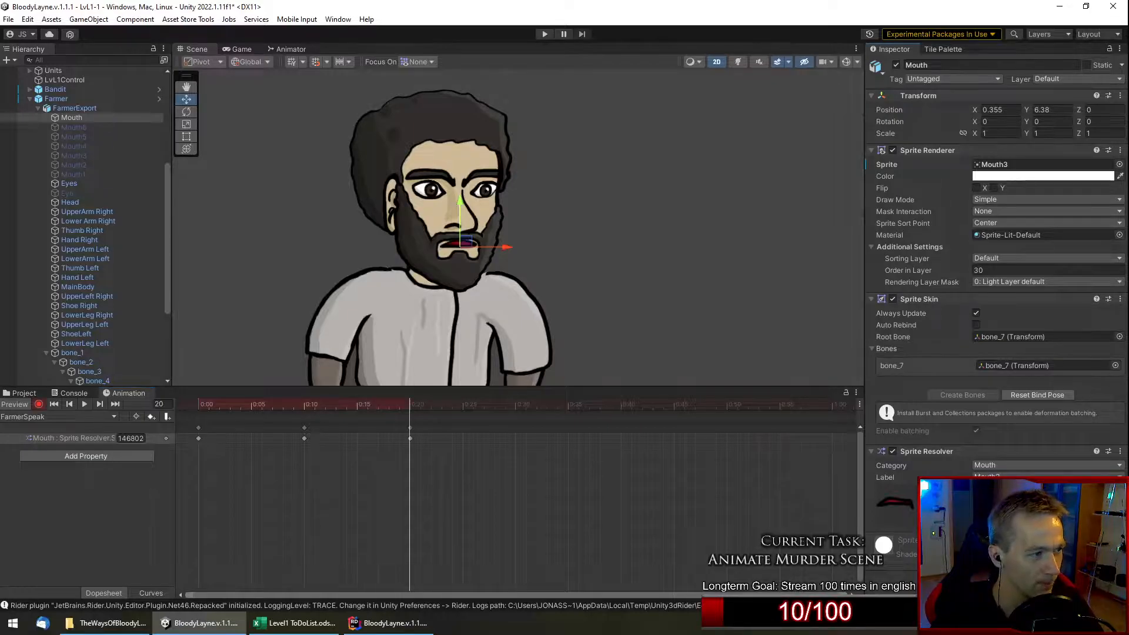
left_click(513, 407)
left_click(1016, 504)
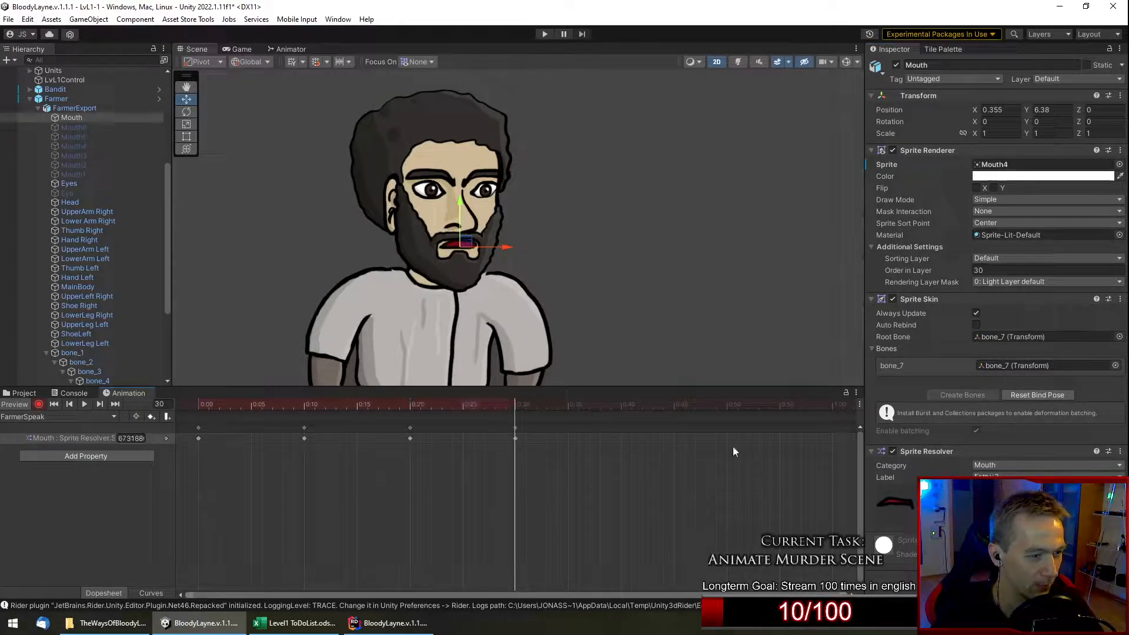
Record mouth keyframes with Mouth5 at 0:40 and Mouth6 at 0:50.
left_click(622, 406)
left_click(1056, 504)
scroll(1056, 504, "down", 2)
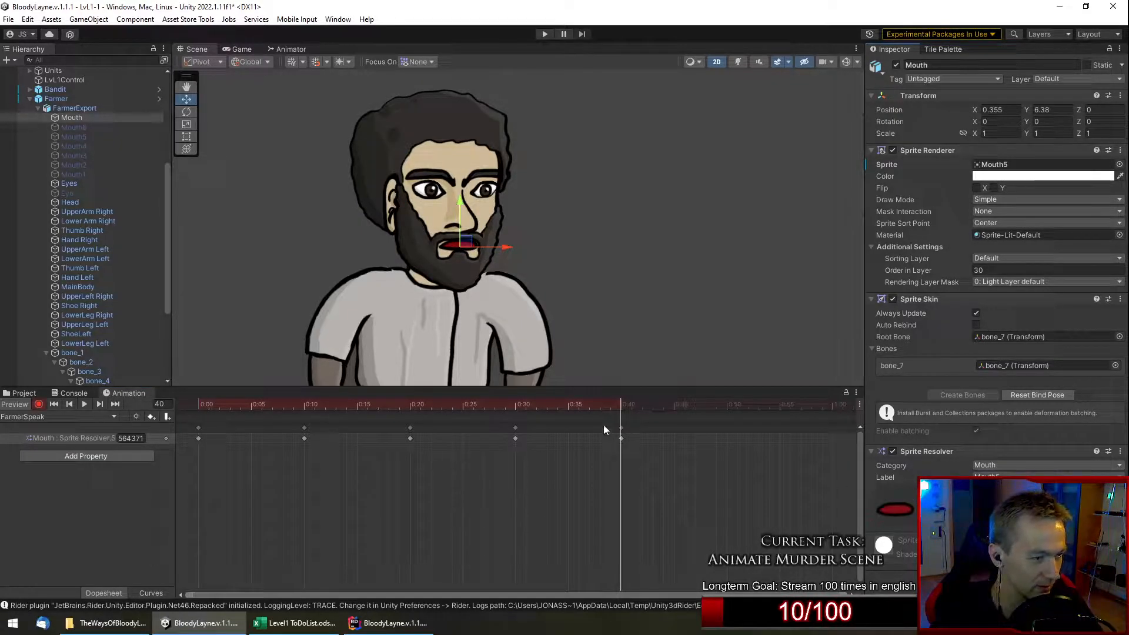
left_click(727, 406)
left_click(896, 511)
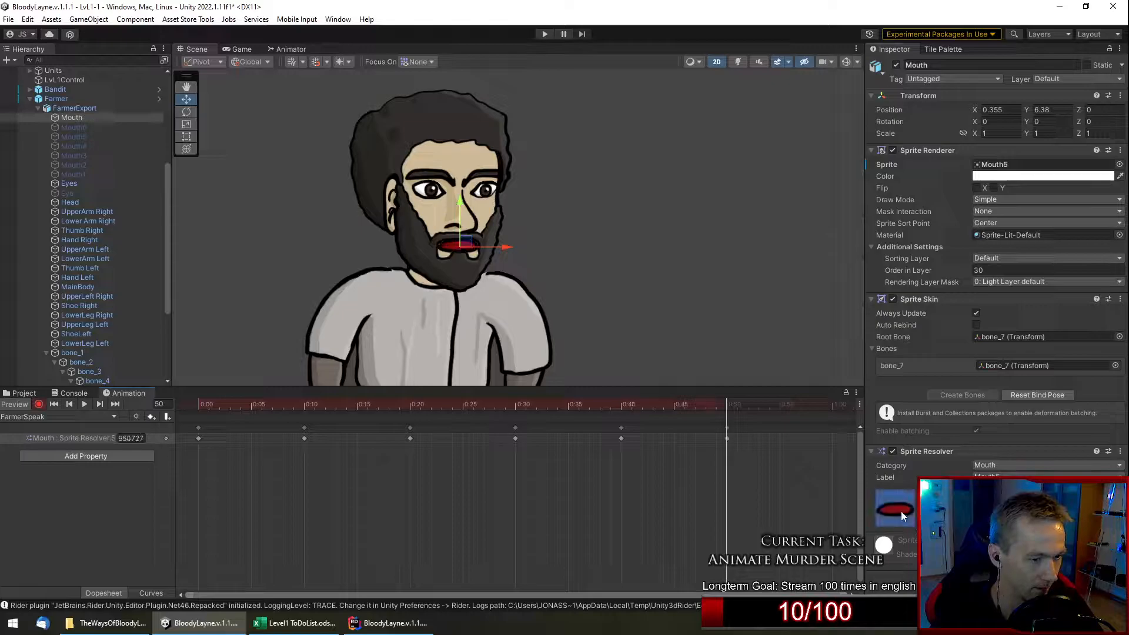
Retime the mouth-opening keyframes to three-frame intervals, so the Mouth6 keyframe falls at 0:15.
left_click_drag(304, 437, 228, 433)
left_click_drag(413, 426, 288, 420)
left_click_drag(620, 427, 322, 429)
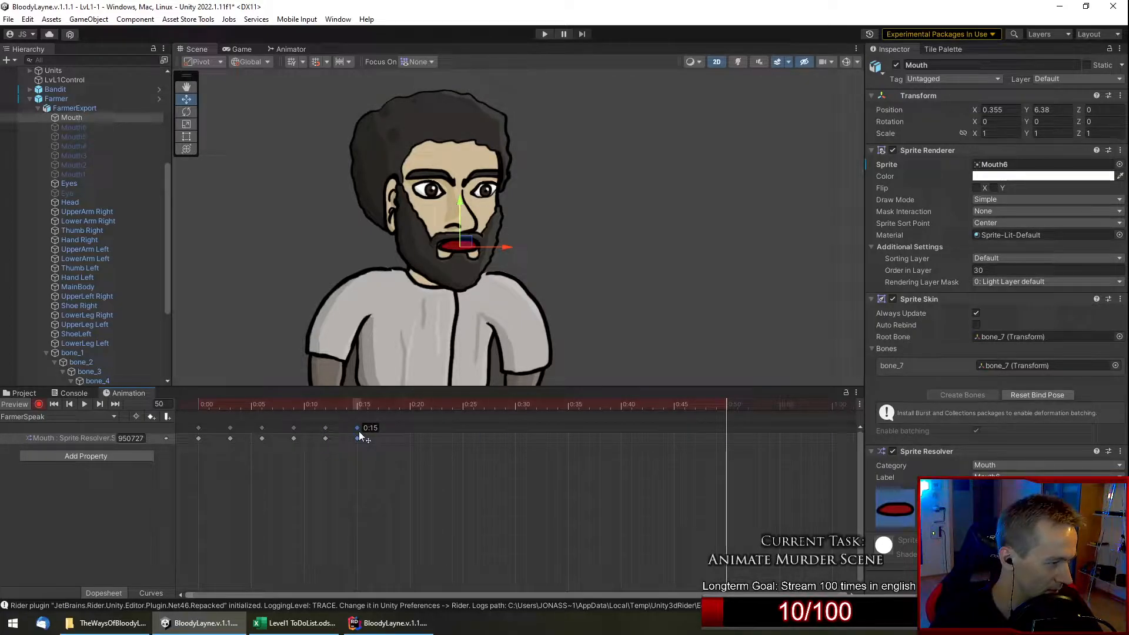
Record closing mouth keyframes with Mouth5 at 0:18, Mouth4 at 0:21, Mouth3 at 0:24, Mouth2 at 0:27 and Mouth1 at 0:30, and replay the clip.
mouse_move(380, 411)
left_mouse_down()
mouse_move(358, 408)
mouse_move(389, 407)
left_mouse_up()
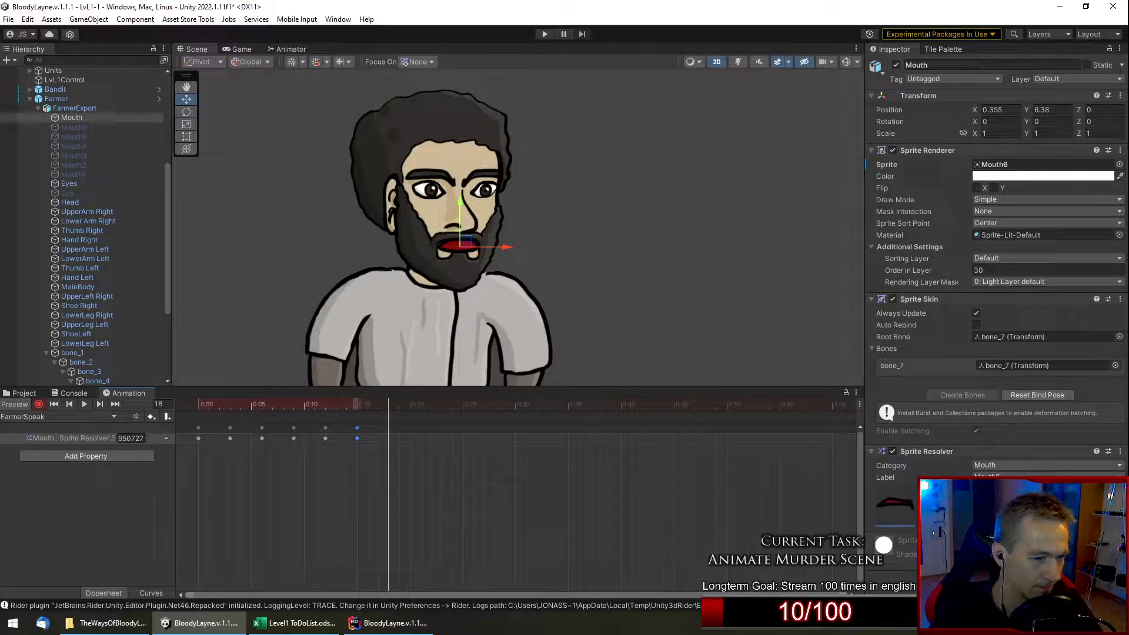
left_click(938, 504)
left_click(419, 410)
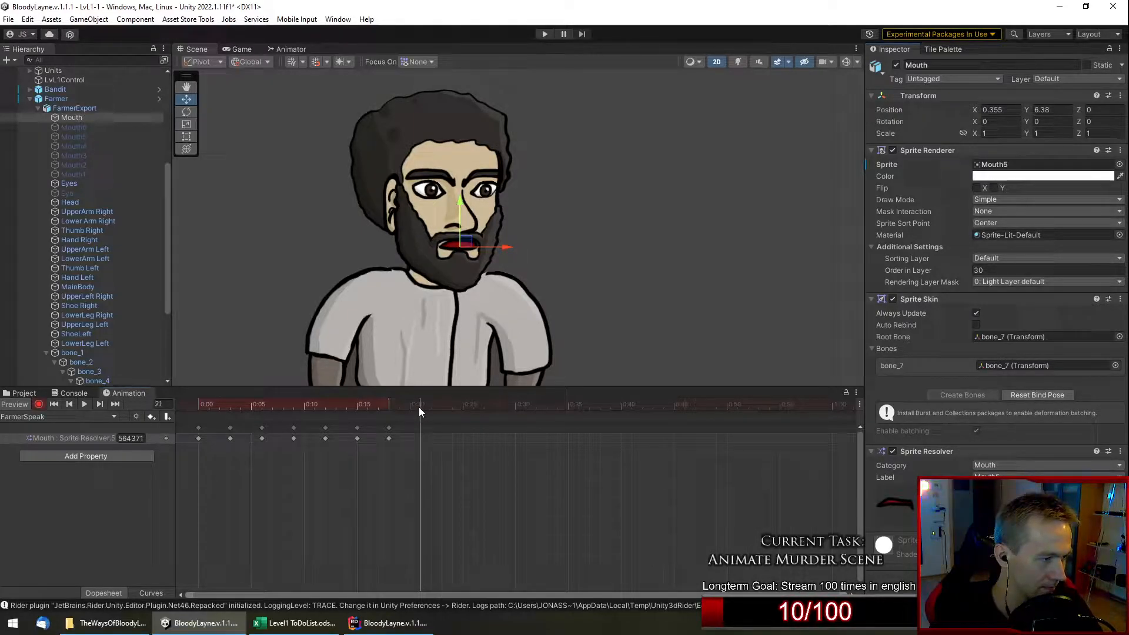
left_click(978, 503)
left_click(451, 407)
left_click(941, 504)
left_click(483, 407)
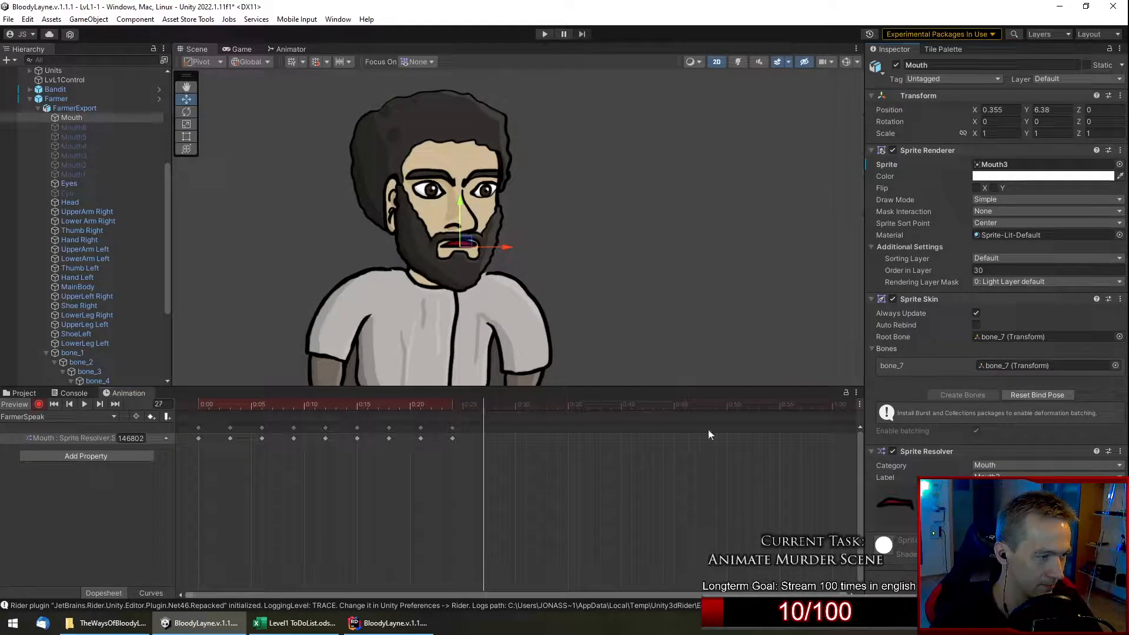
left_click(516, 407)
left_click(941, 504)
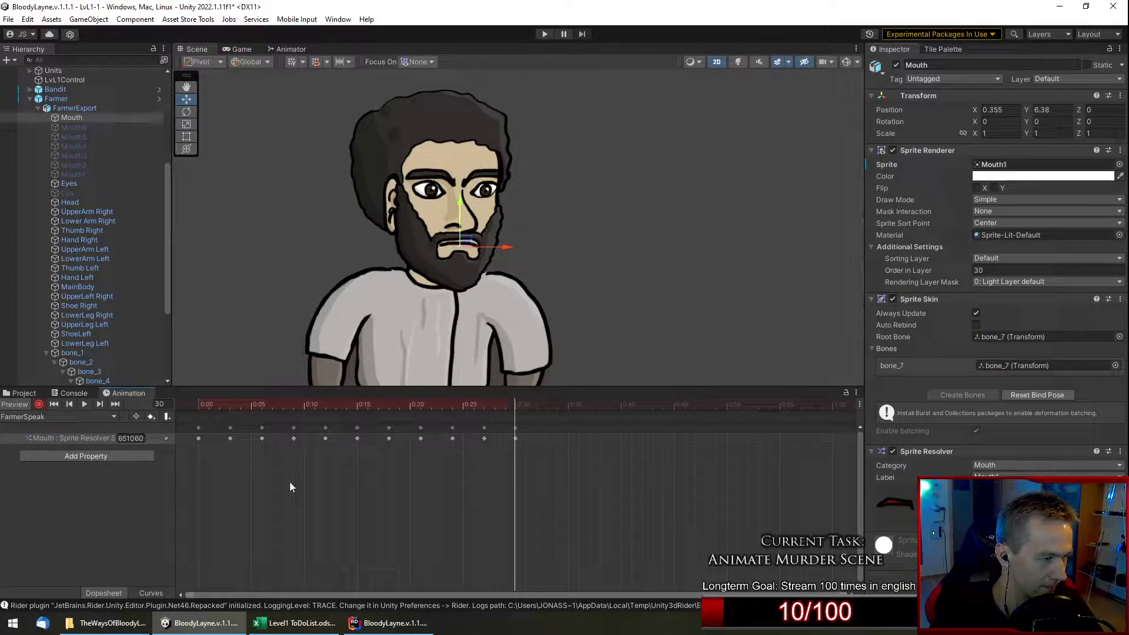
left_click(85, 405)
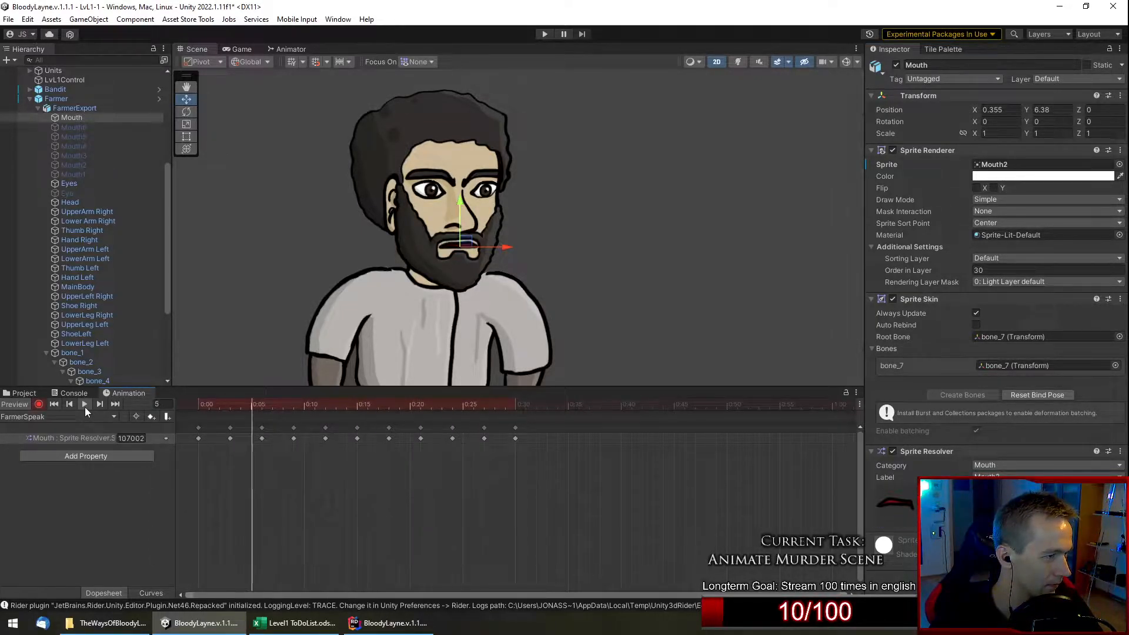
left_click(85, 405)
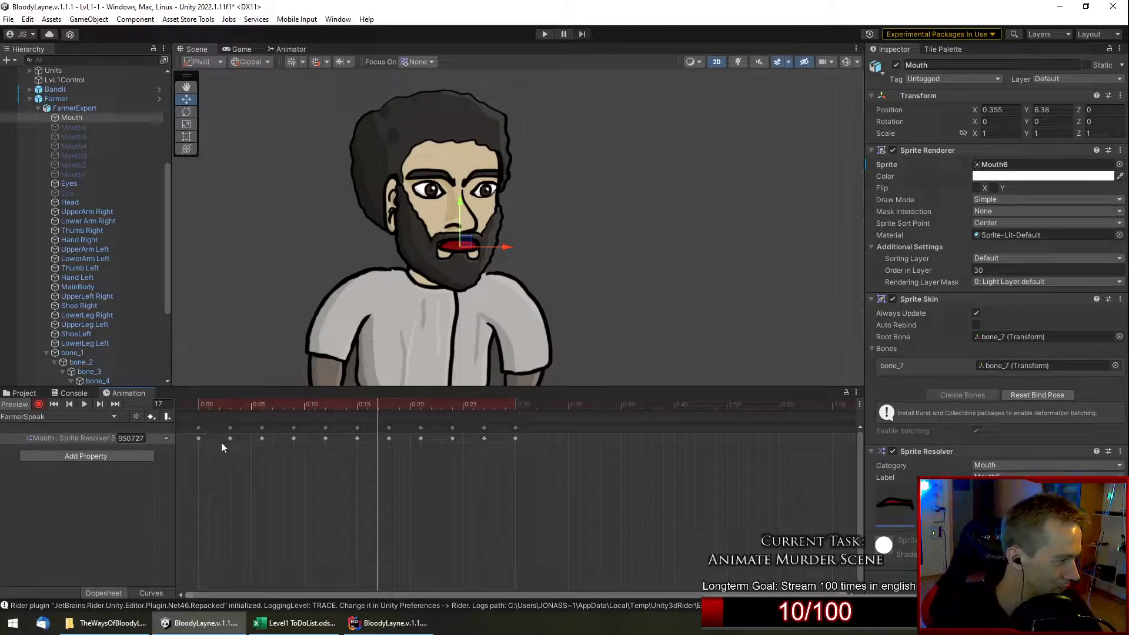
Retime all mouth keyframes to two-frame intervals, ending at 0:20, and replay the clip.
left_click_drag(229, 427, 283, 427)
left_click_drag(361, 427, 307, 427)
left_click_drag(386, 428, 326, 427)
left_click_drag(418, 428, 365, 427)
left_click_drag(482, 428, 393, 428)
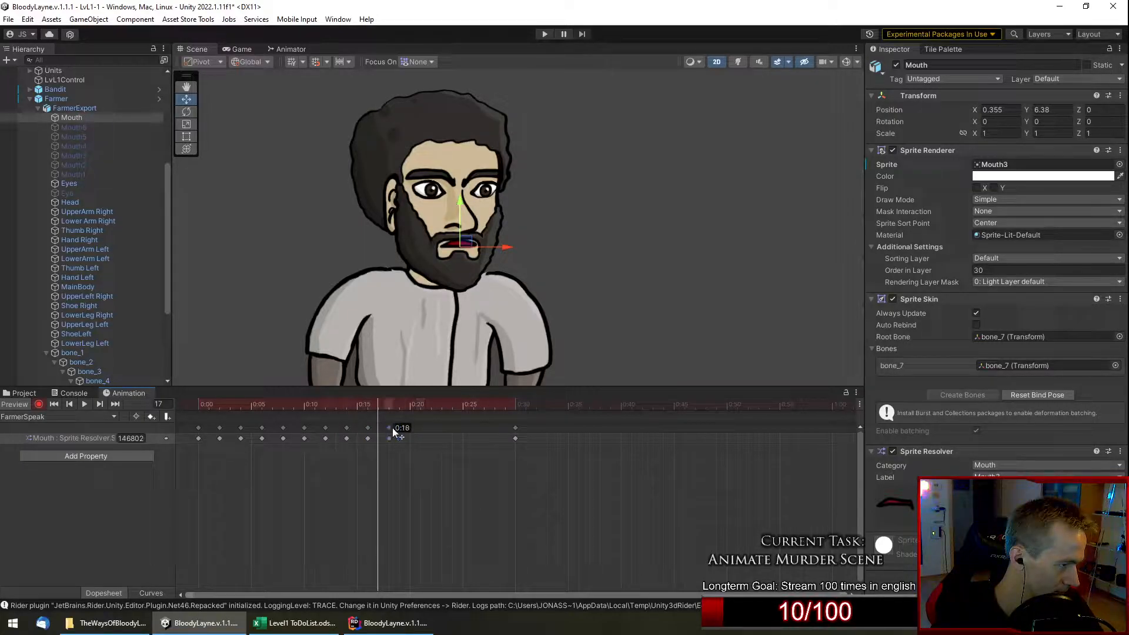
left_click_drag(514, 426, 409, 429)
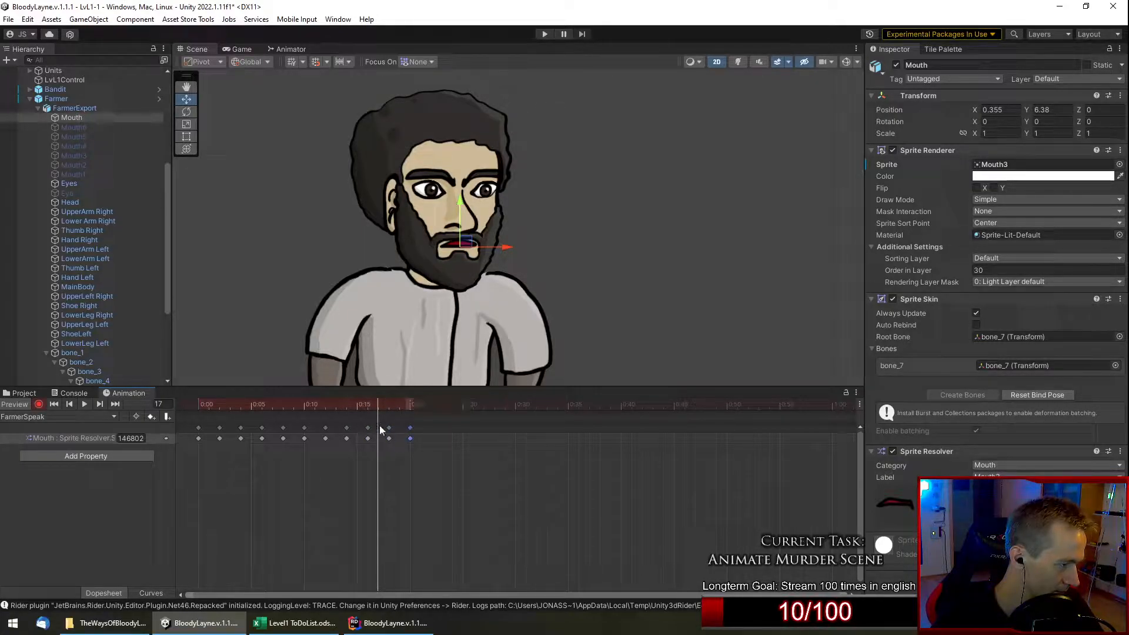
left_click(82, 407)
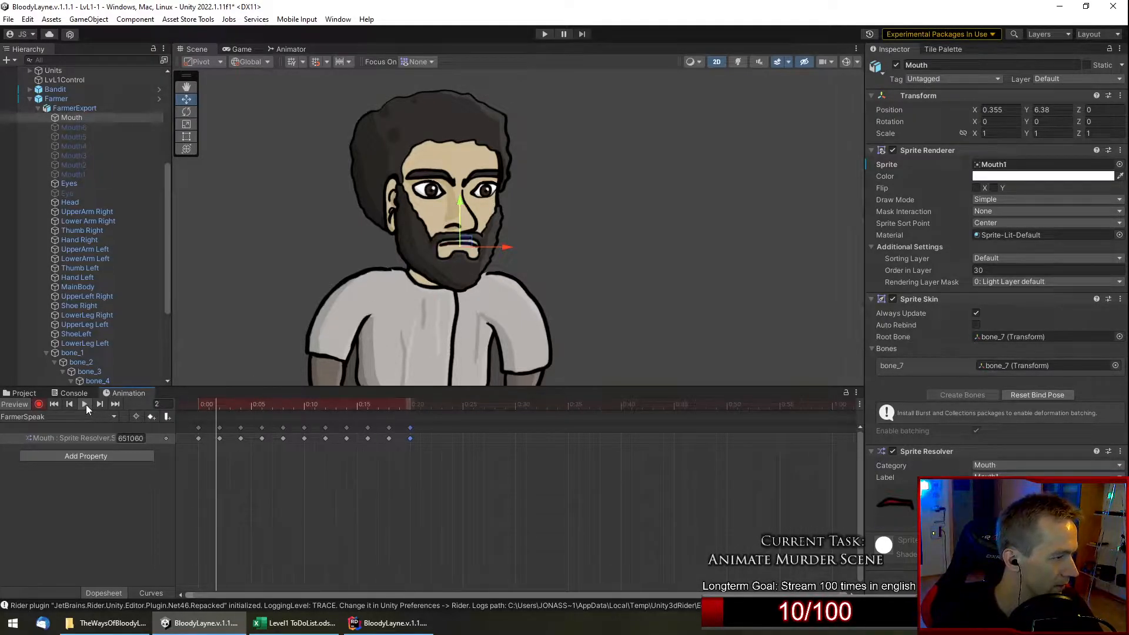
Retime all mouth keyframes to one-frame intervals, ending at 0:10, and play the clip briefly.
left_click_drag(220, 438, 251, 436)
left_click_drag(324, 428, 265, 435)
left_click_drag(343, 429, 284, 434)
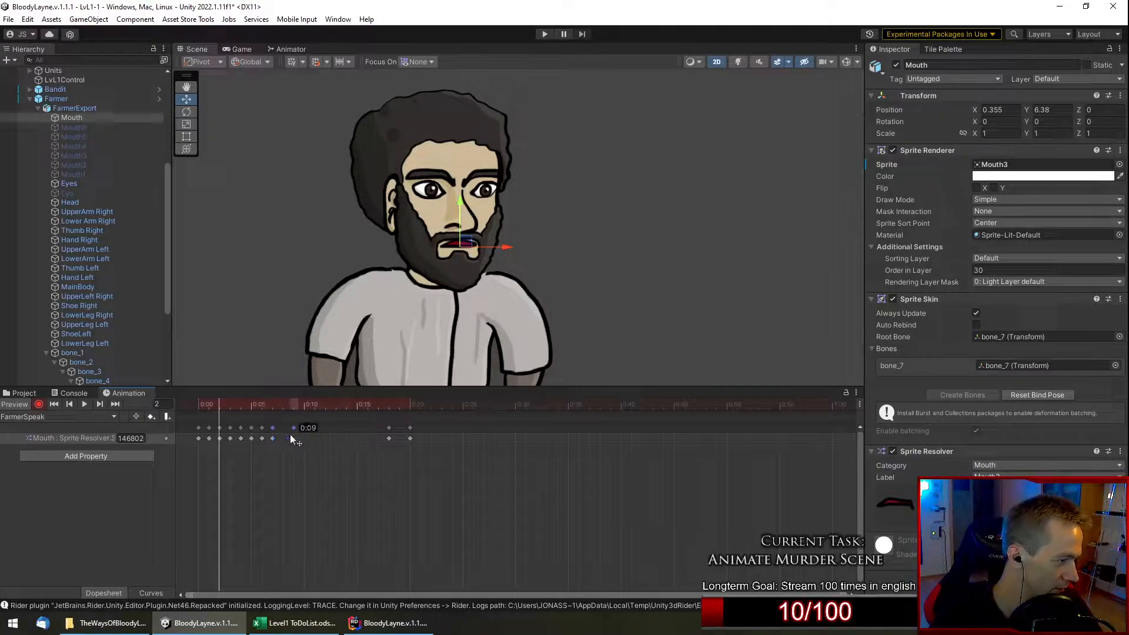
left_click_drag(385, 428, 318, 431)
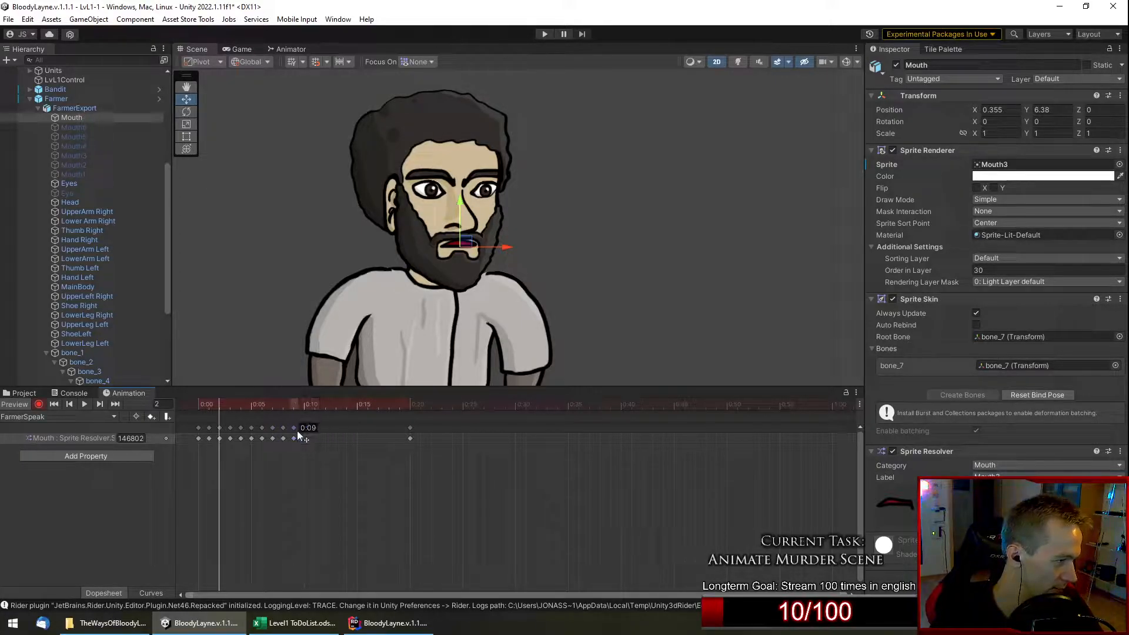
left_click_drag(408, 428, 306, 429)
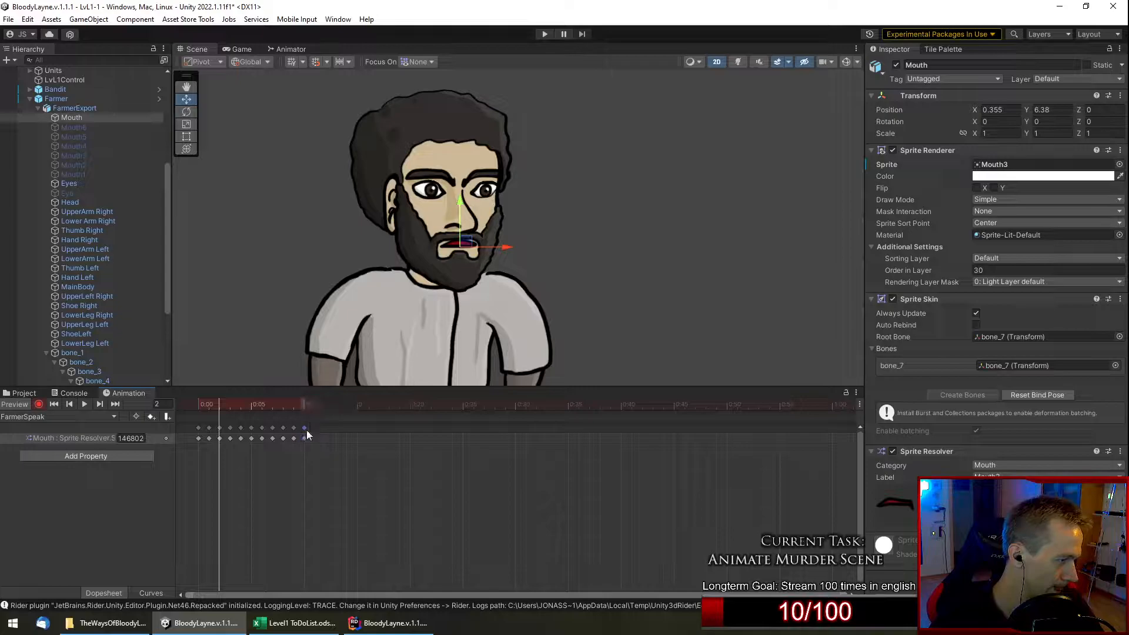
left_click(90, 404)
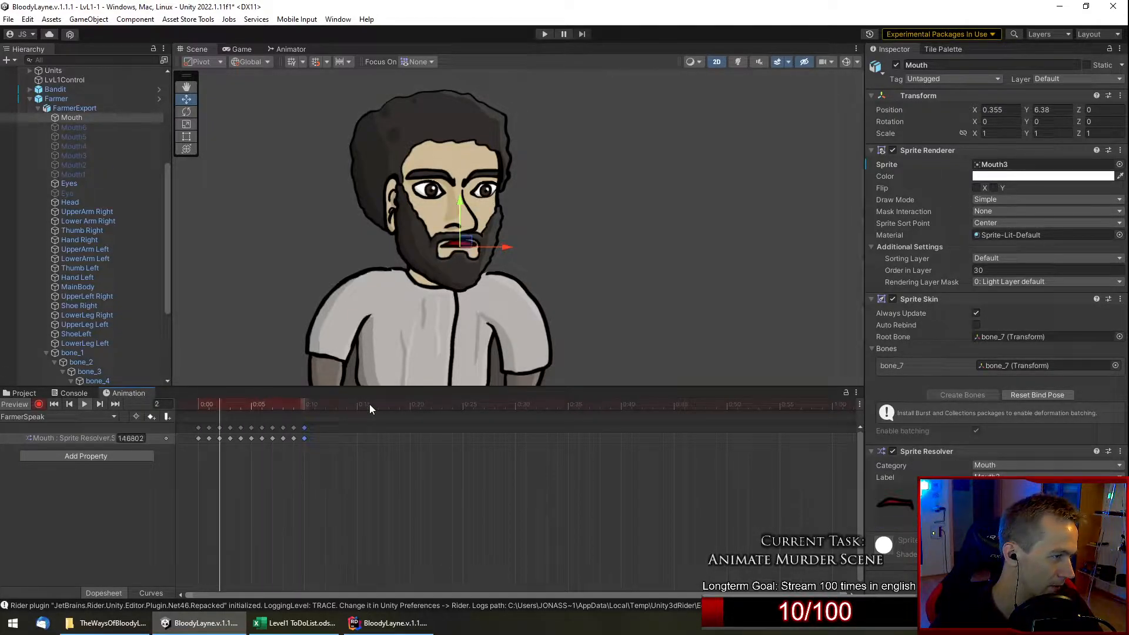
left_click(86, 404)
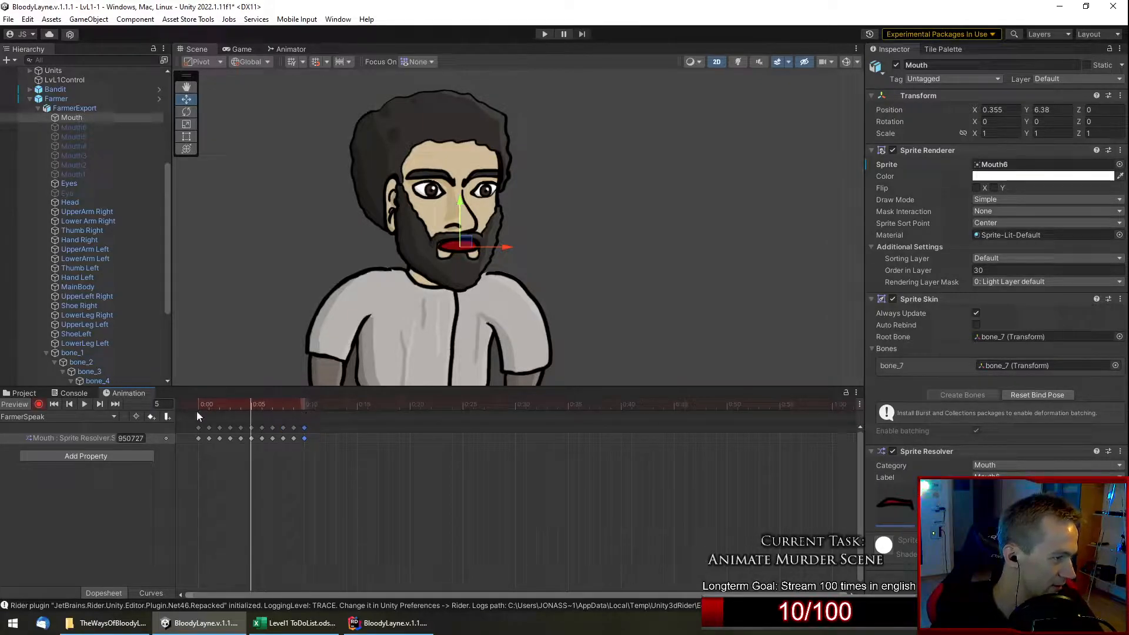
Undo the one-frame retiming to restore the mouth keyframes to two-frame intervals ending at 0:20, and replay the clip.
left_click_drag(306, 428, 365, 441)
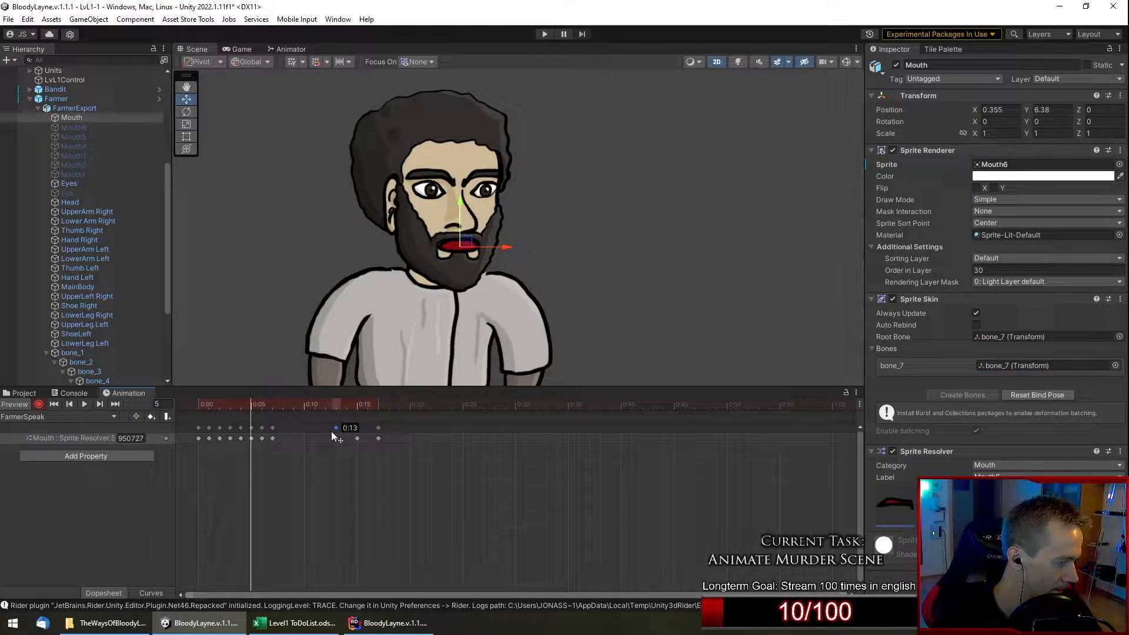
key("ctrl+z")
key("ctrl+z")
key("ctrl+z")
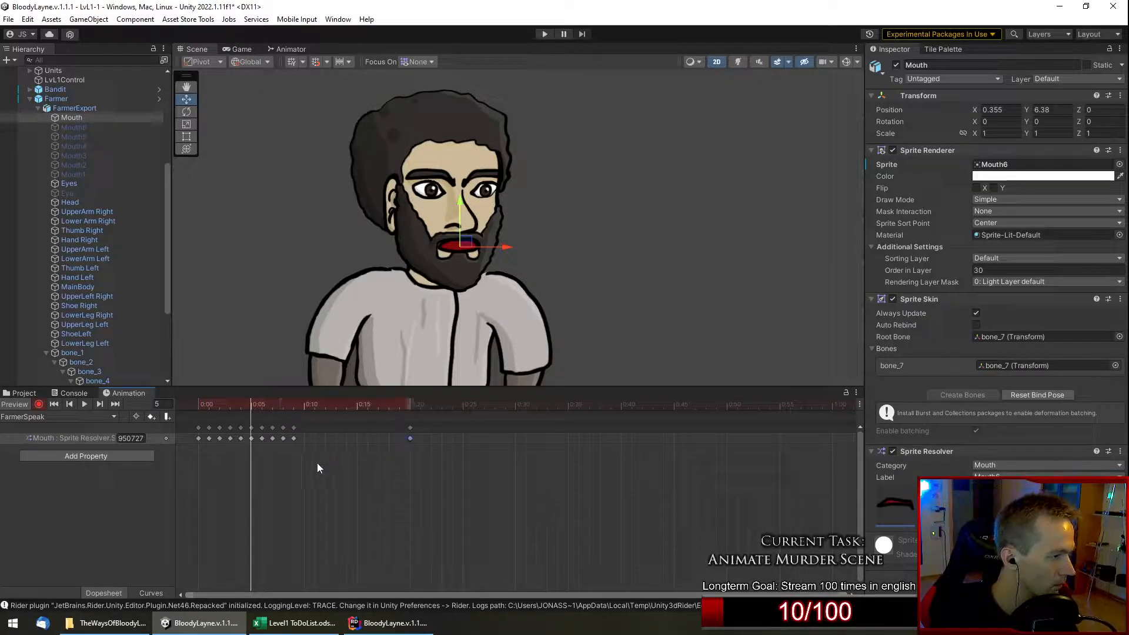
key("ctrl+z")
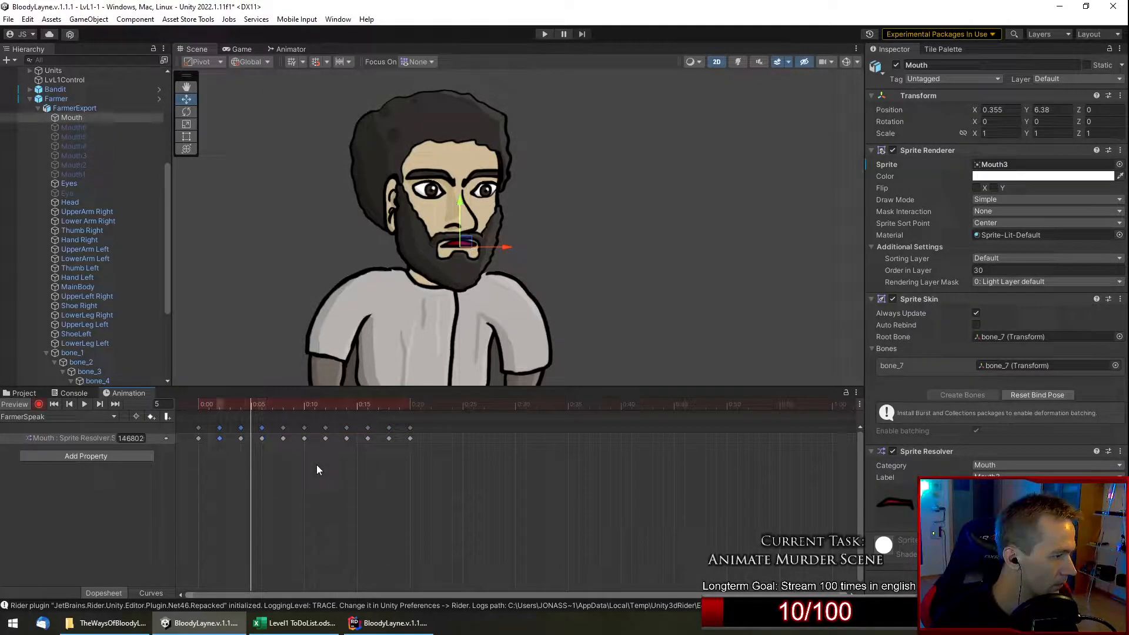
left_click(86, 404)
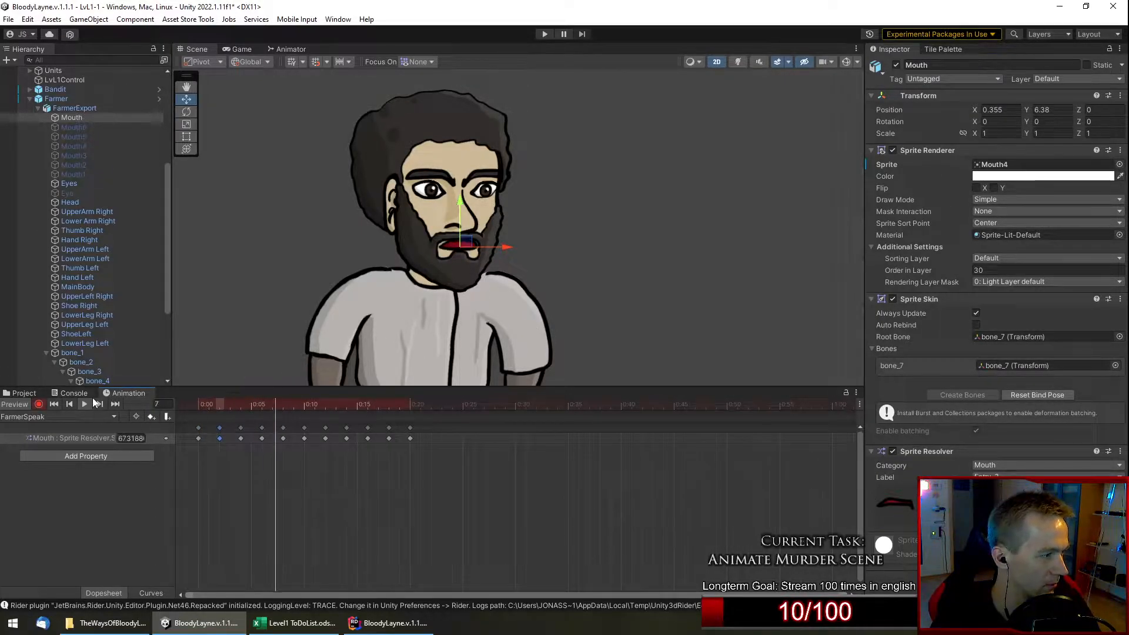
left_click(76, 419)
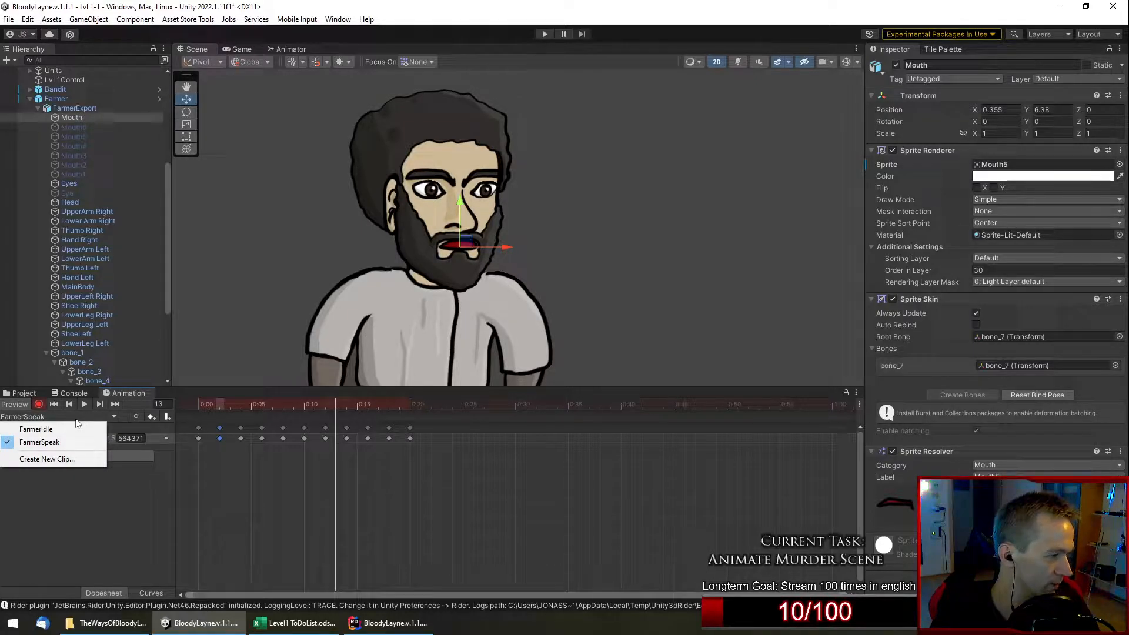
left_click(277, 474)
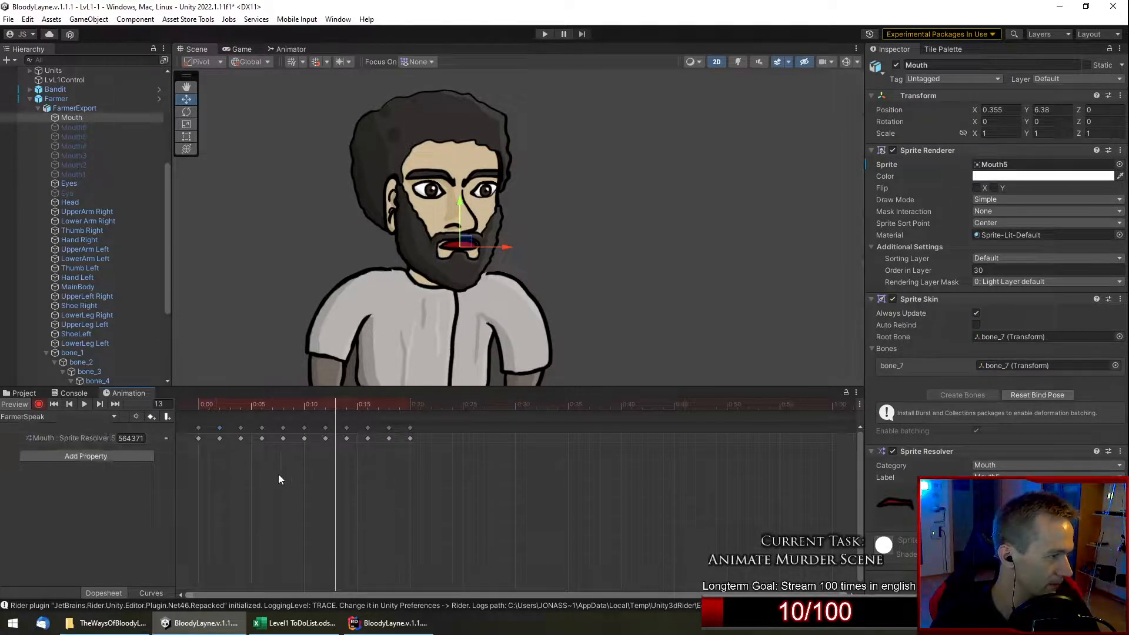
Delete the mouth keyframe at 0:00, shift the remaining keyframes two frames earlier to start at 0:00, and scrub through the clip.
left_click(197, 429)
left_click(196, 410)
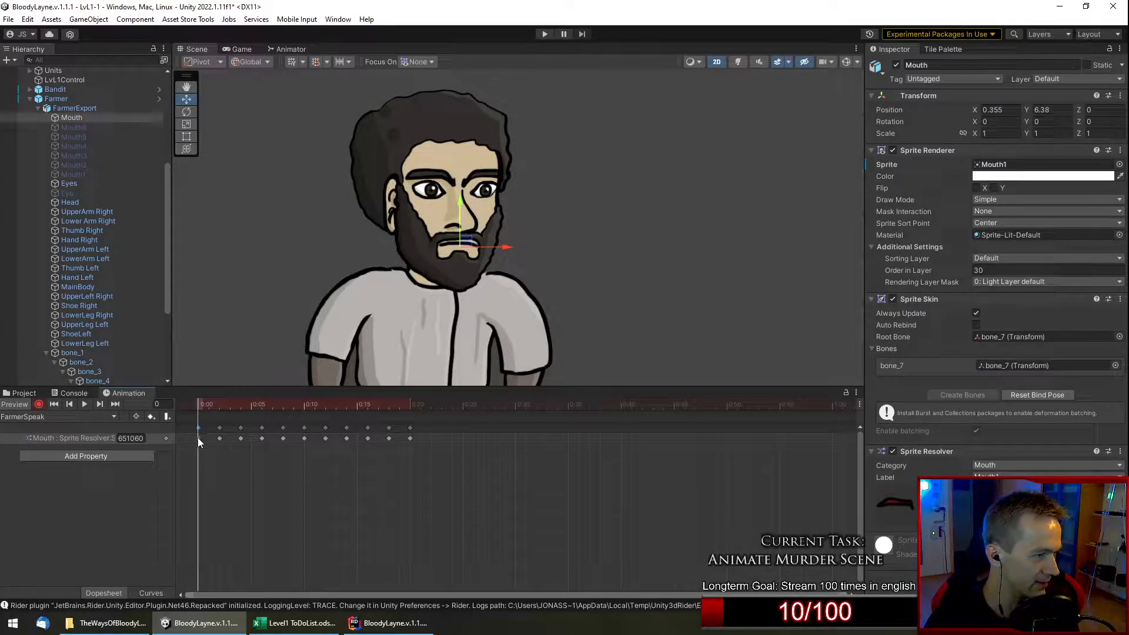
key("Delete")
left_click_drag(213, 428, 391, 429)
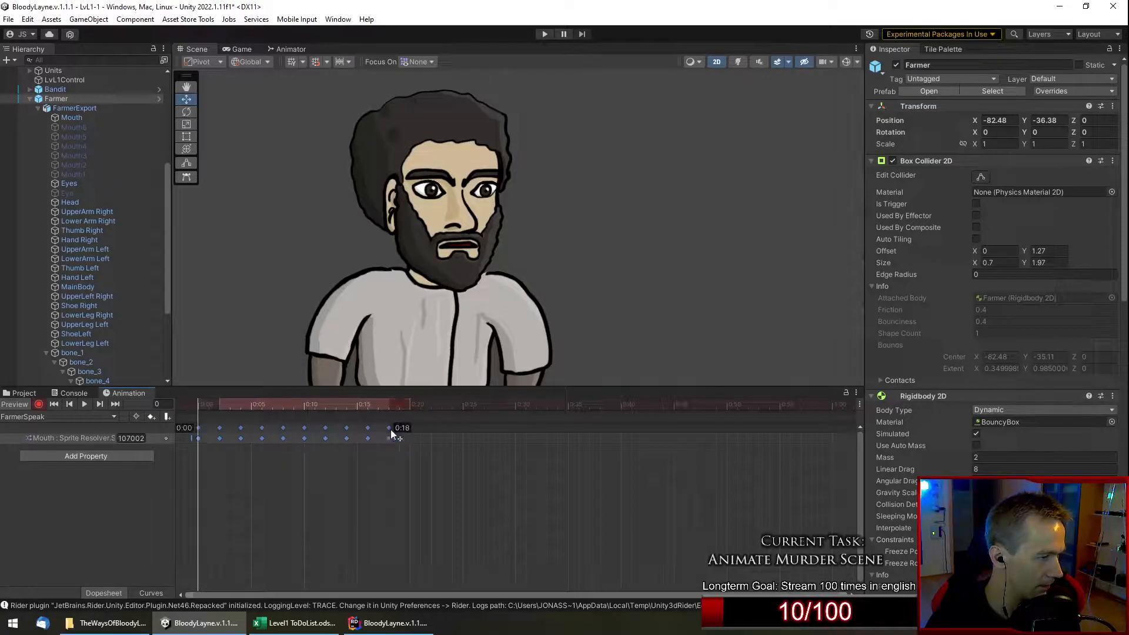
left_click_drag(188, 401, 393, 419)
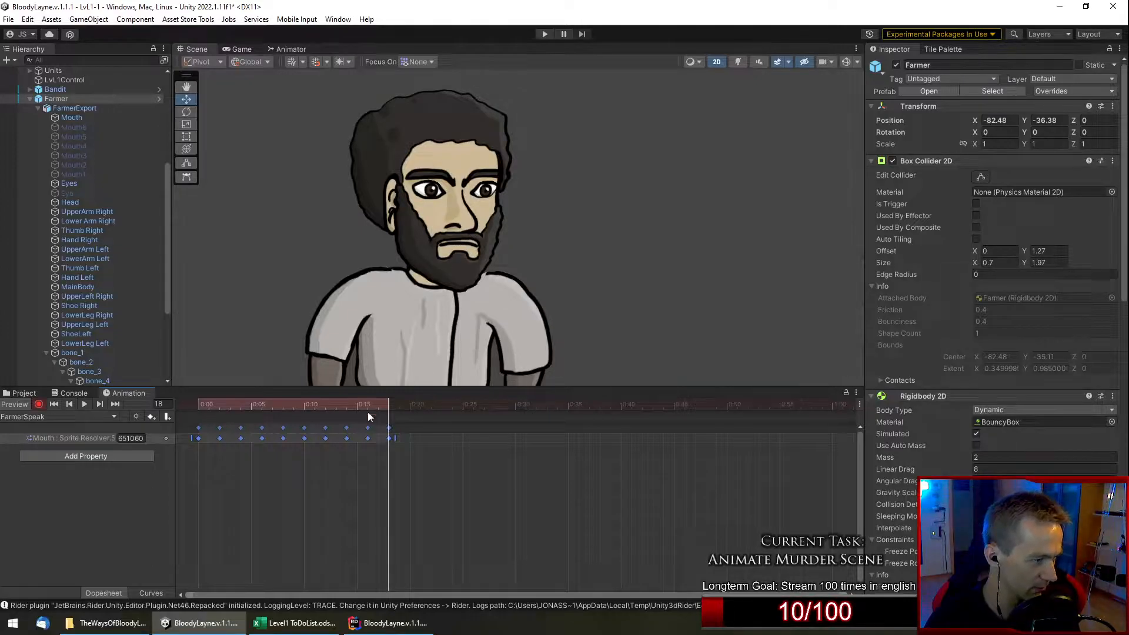
left_click(191, 408)
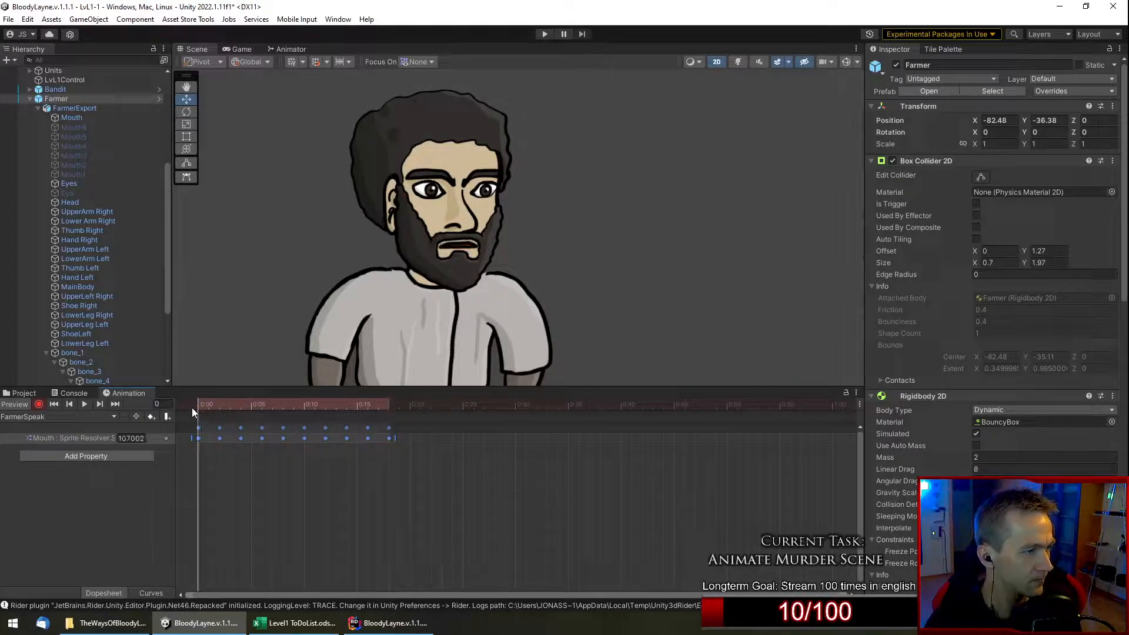
mouse_move(195, 407)
left_mouse_down()
mouse_move(398, 415)
mouse_move(387, 416)
left_mouse_up()
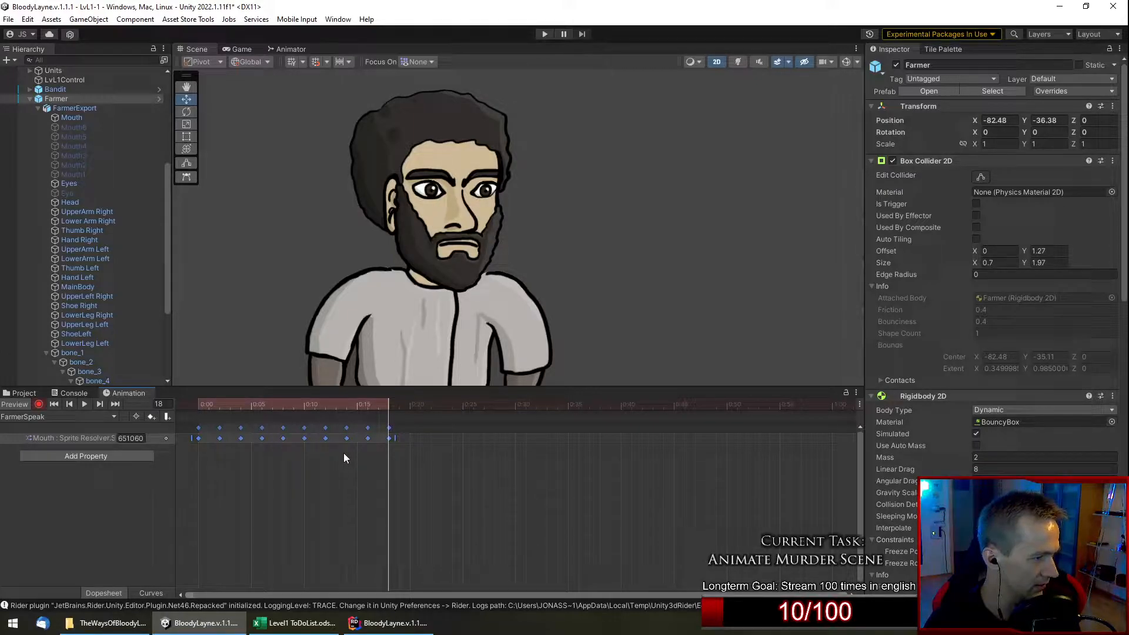
left_click_drag(197, 404, 386, 413)
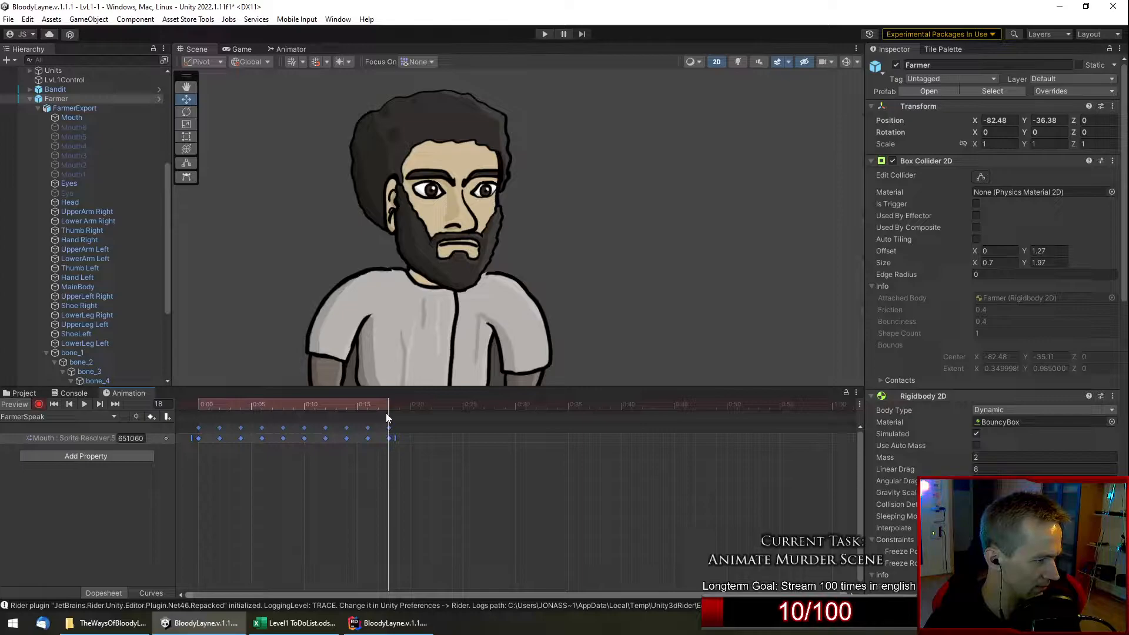
Record a closing Mouth1 keyframe at 0:20, scrub through the clip, and stop recording.
left_click(390, 429)
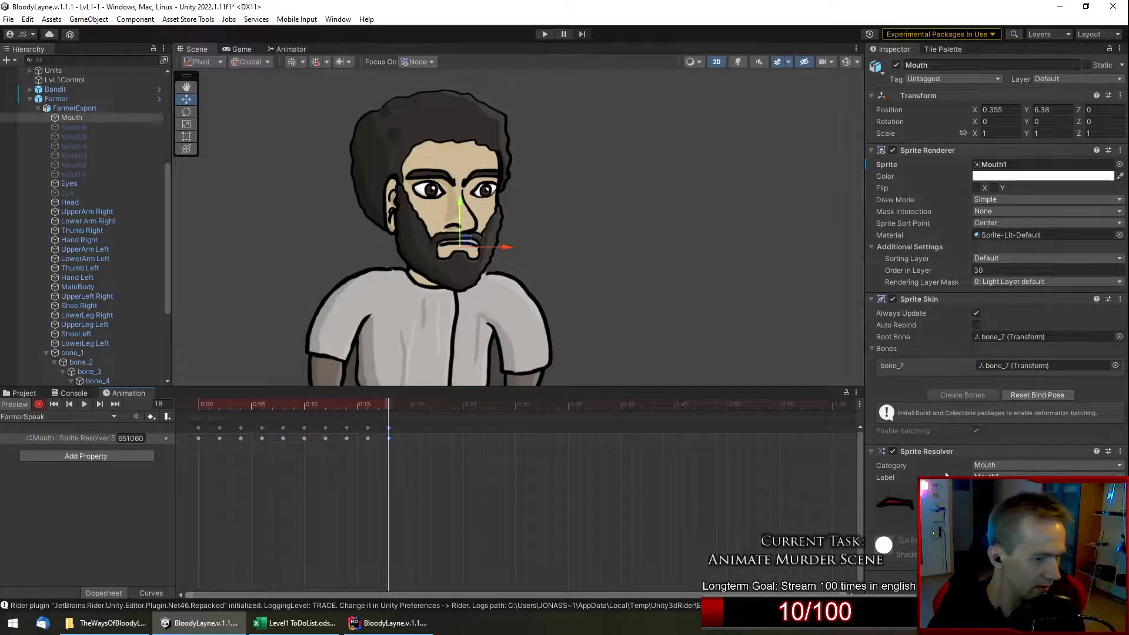
left_click(408, 405)
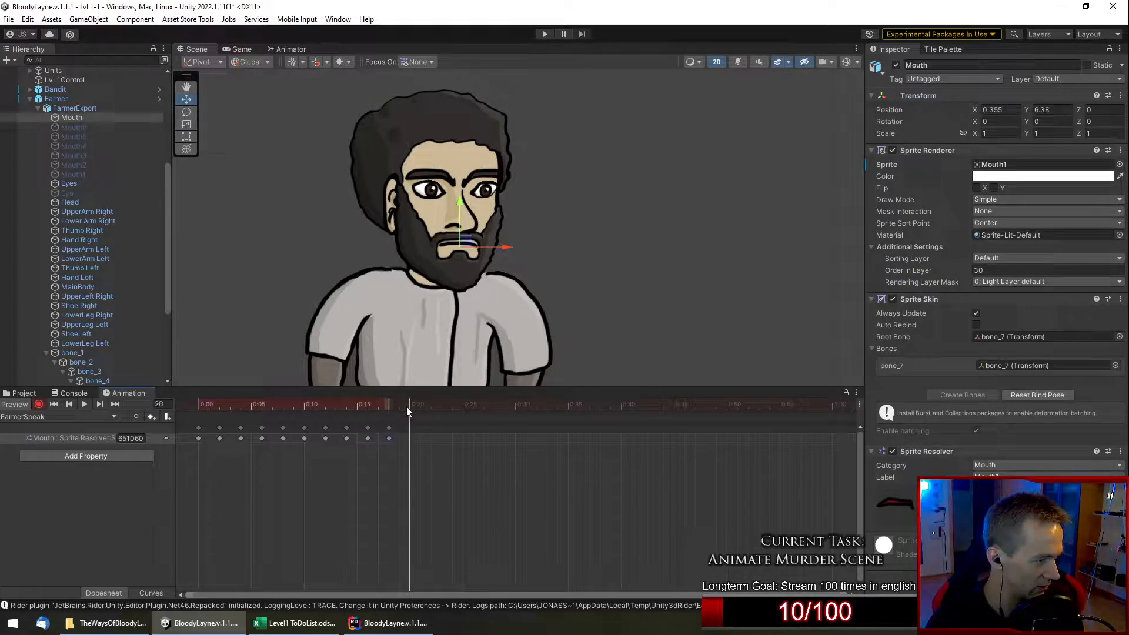
left_click_drag(396, 410, 1, 417)
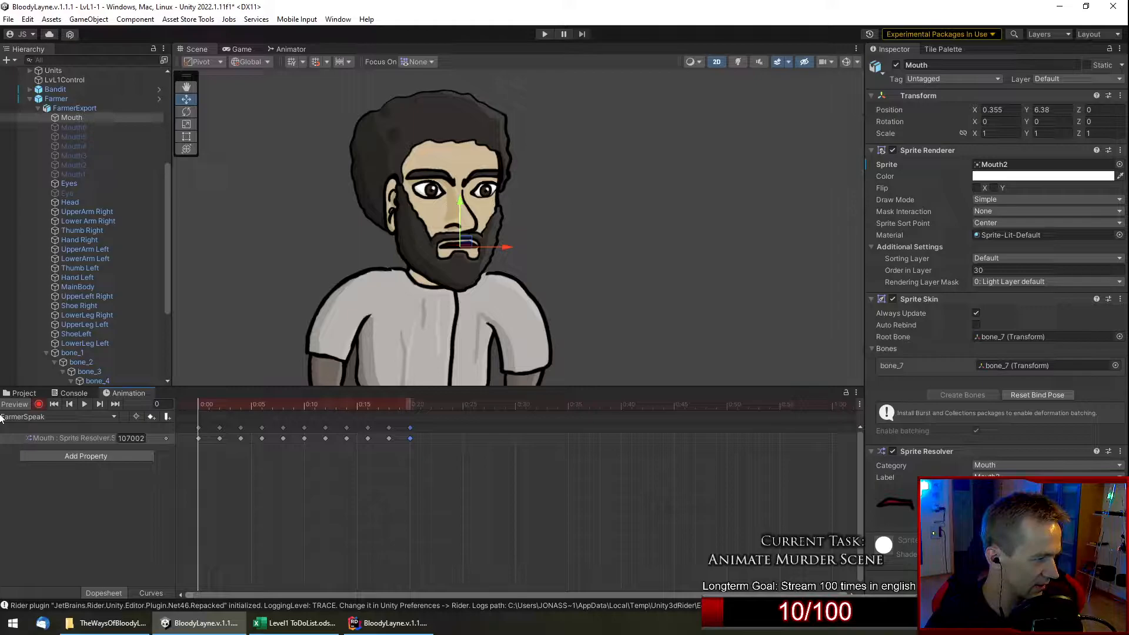
left_click_drag(347, 441, 408, 465)
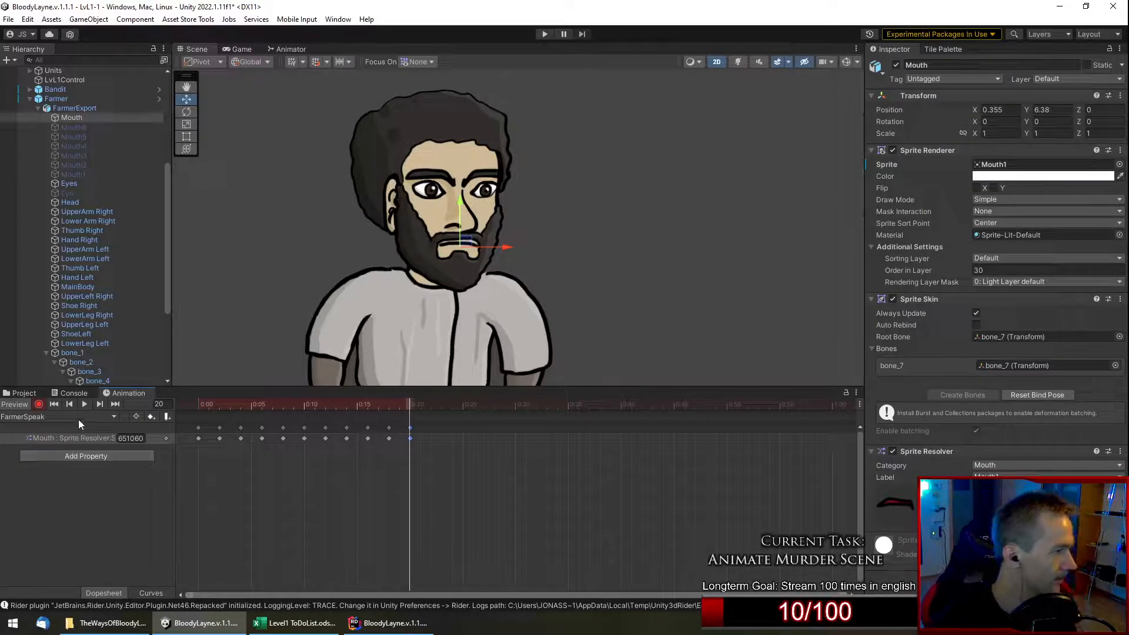
left_click(38, 405)
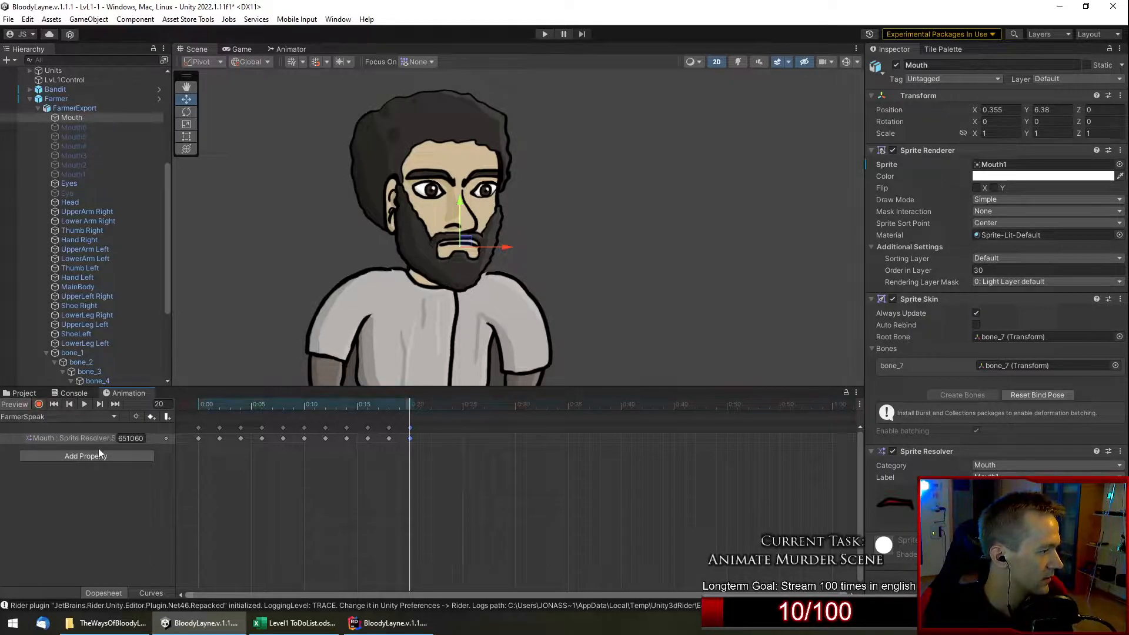
Create a new animation clip named FarmerSpeakIdle.anim in the Farmer's Animation folder.
left_click(84, 417)
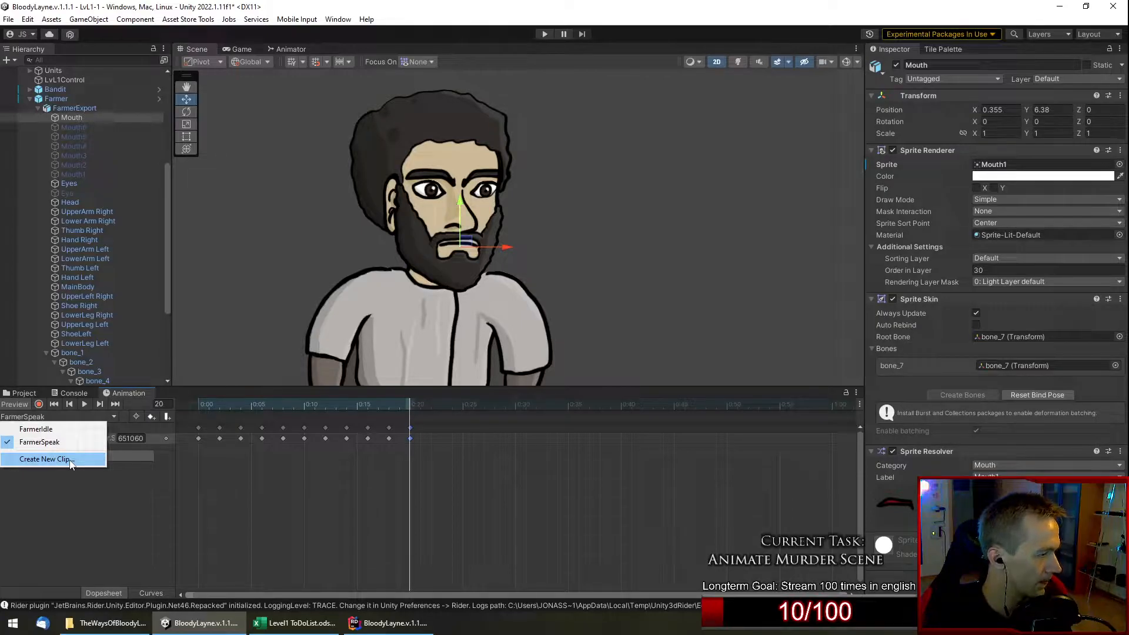
left_click(46, 459)
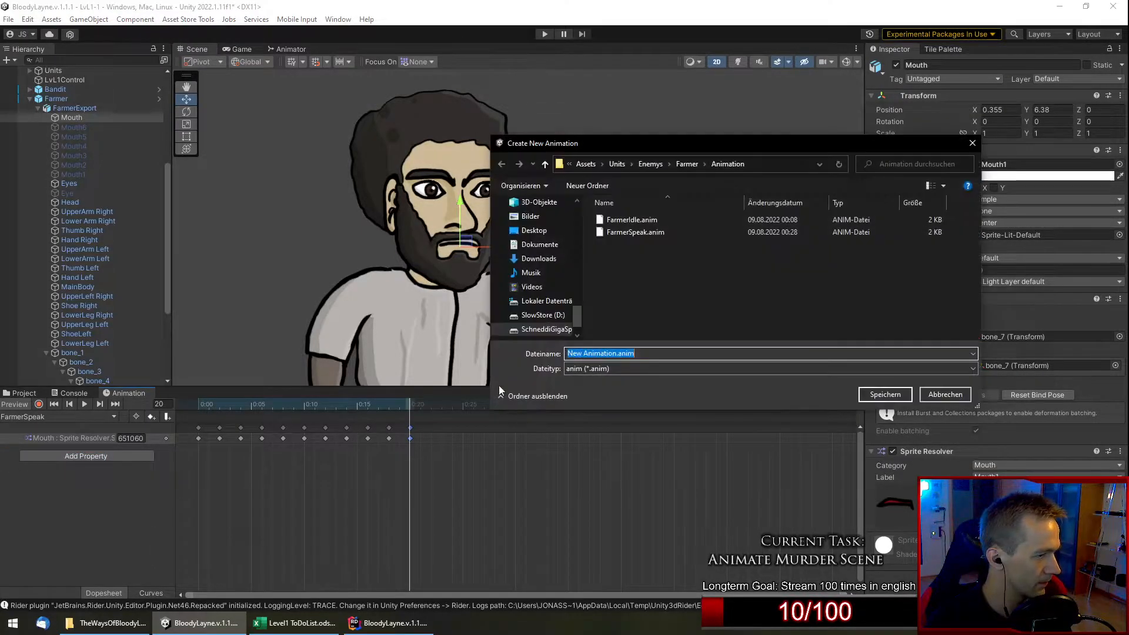
left_click(640, 235)
left_click(610, 354)
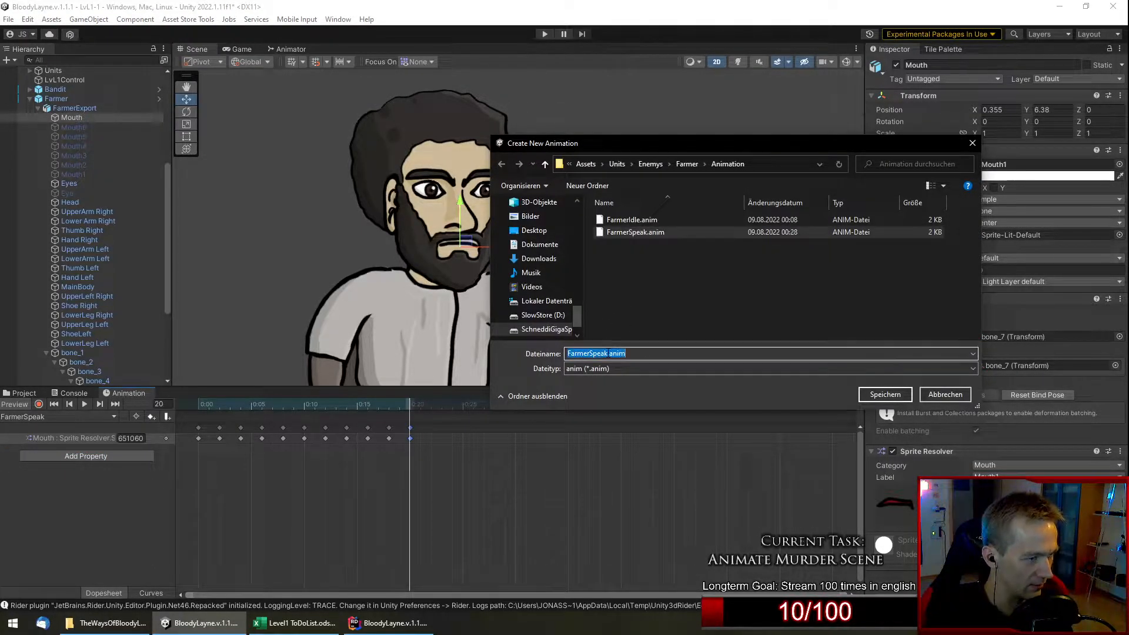
left_click(609, 354)
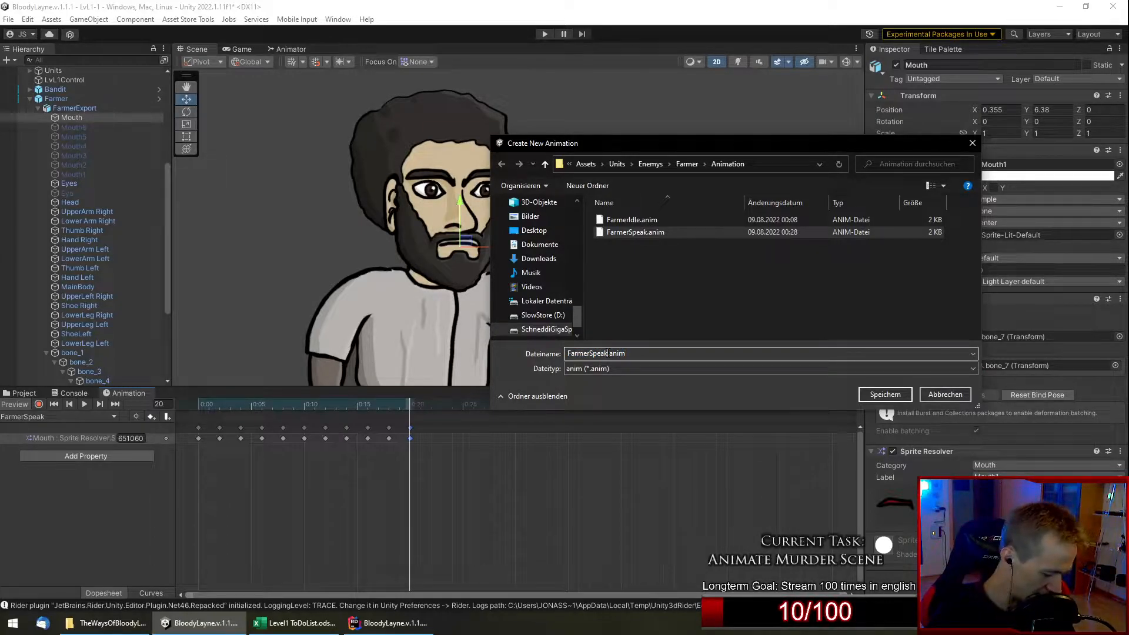
type("Idle")
key("Return")
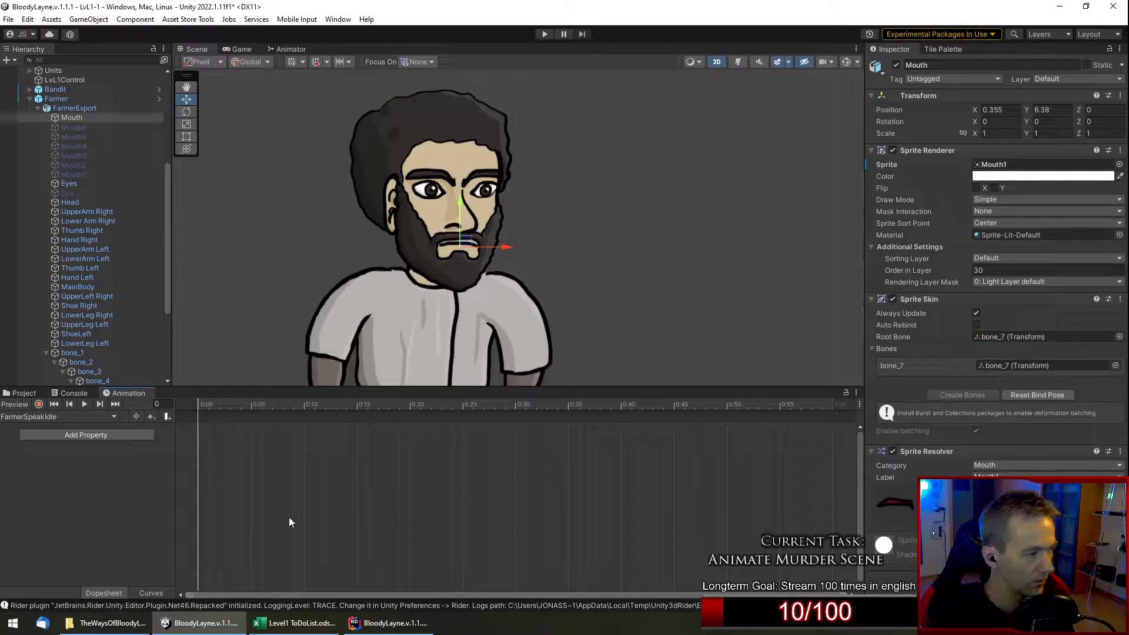
left_click(69, 433)
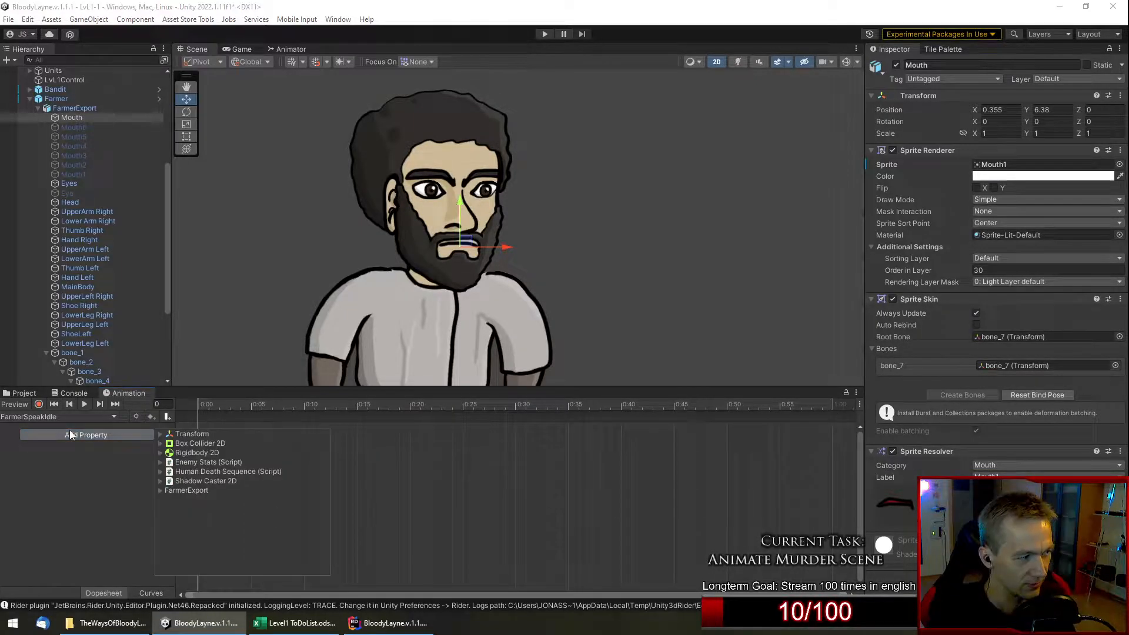
left_click(96, 495)
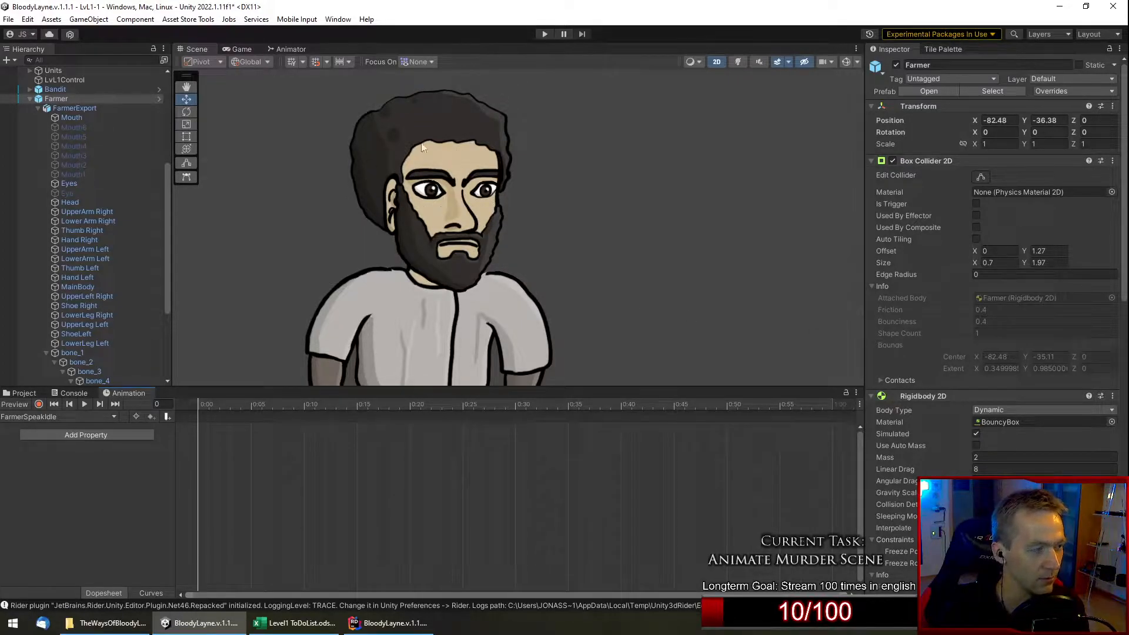
left_click(84, 437)
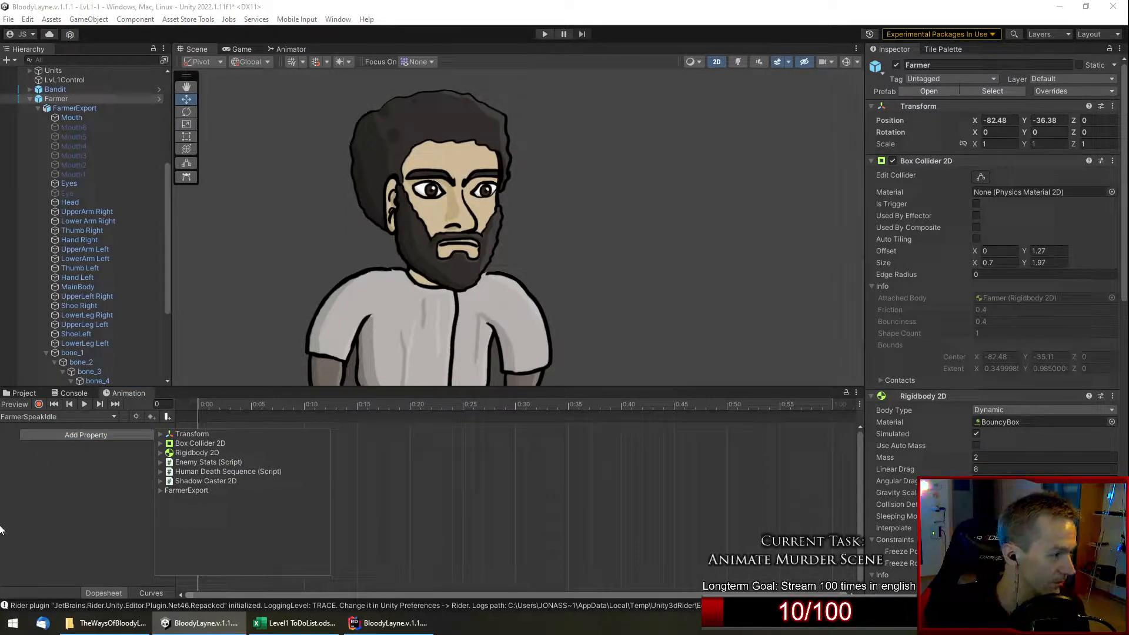
left_click(56, 507)
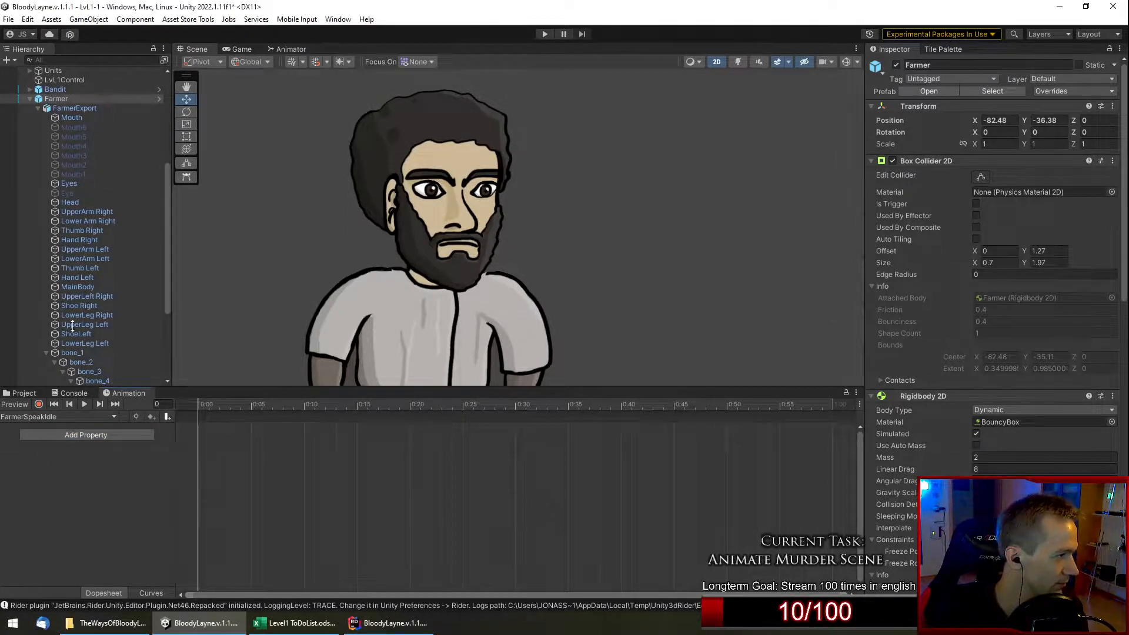
Start recording FarmerSpeakIdle and key the Mouth object's sprite label to Mouth1 at 0:00.
left_click(97, 117)
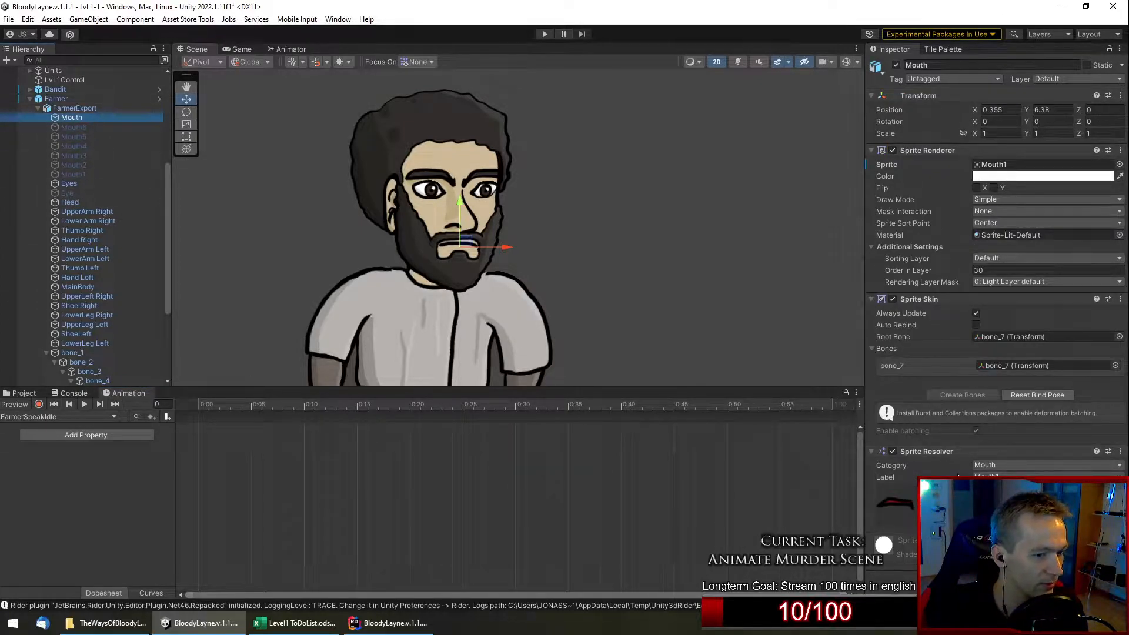
left_click(39, 404)
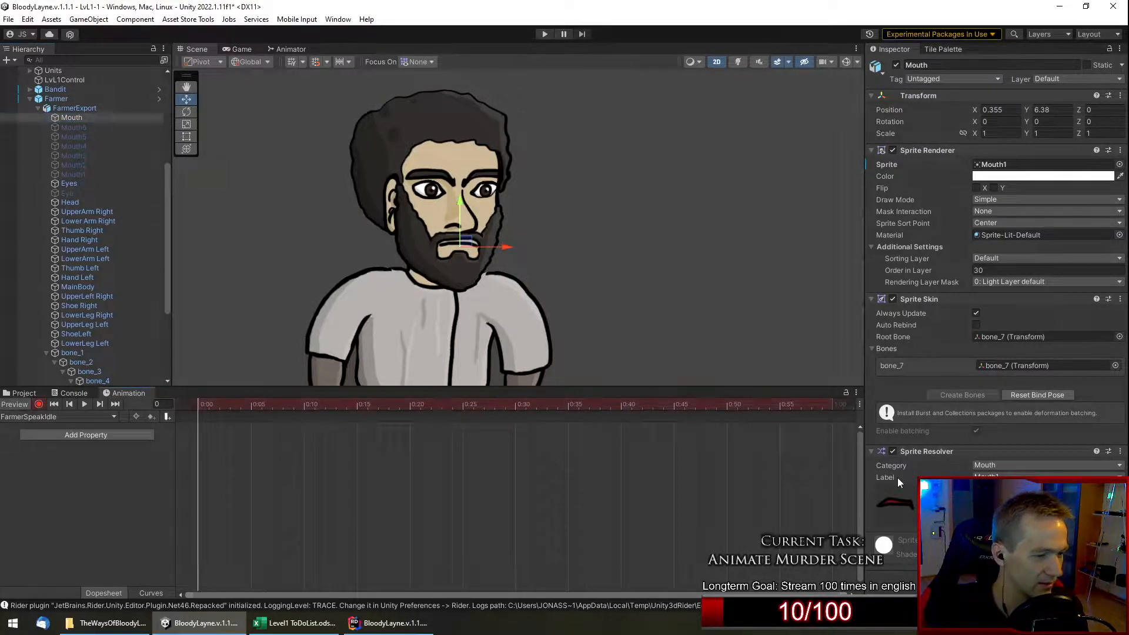
left_click(939, 505)
left_click(897, 504)
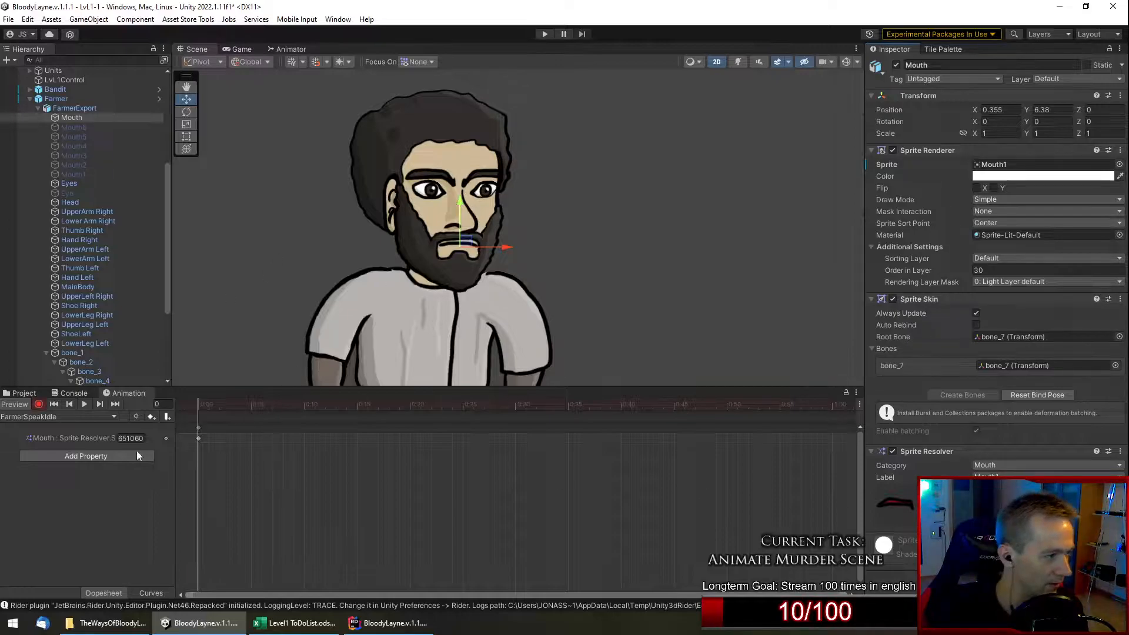
Review the Farmer's list of animation clips and examine the Farmer and Bandit side by side in the scene.
left_click(100, 416)
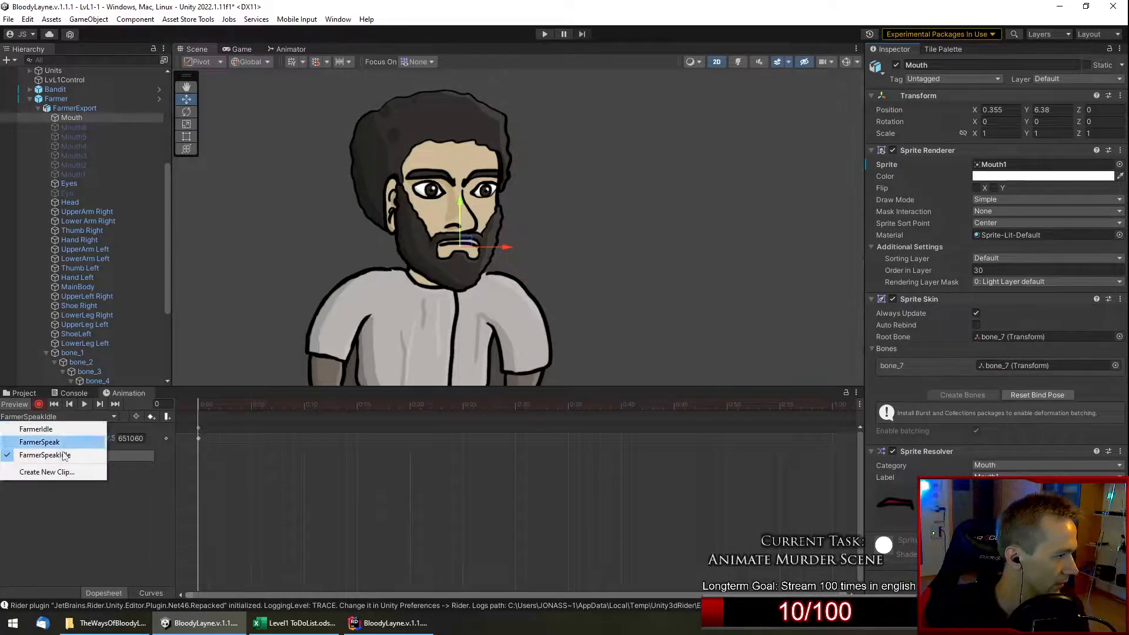
left_click(371, 485)
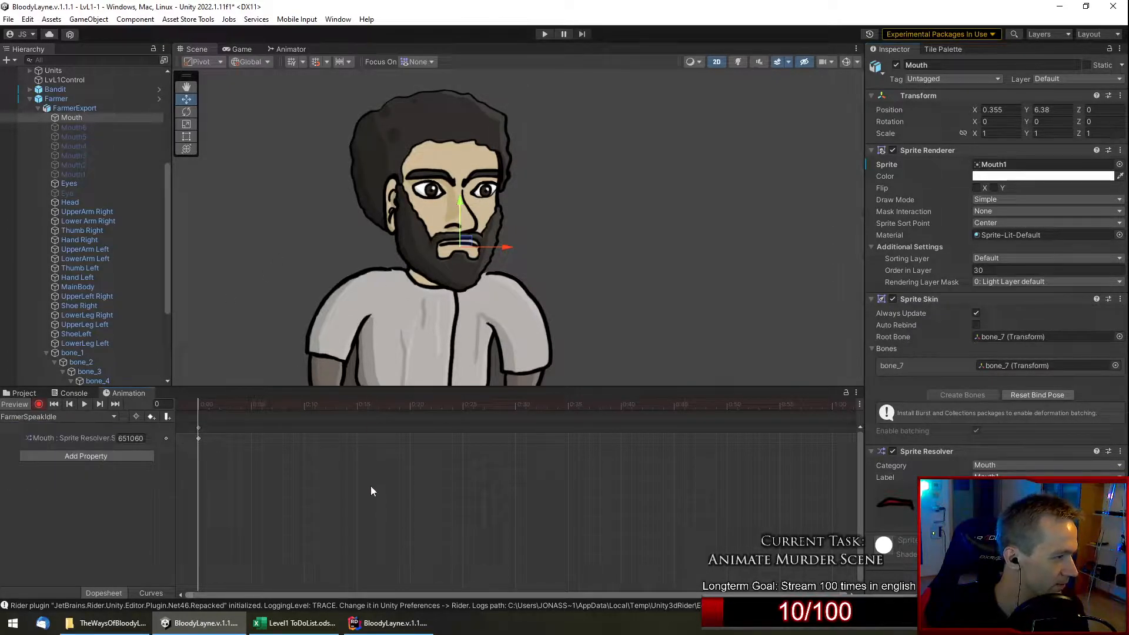
scroll(358, 296, "down", 6)
middle_click_drag(357, 297, 396, 232)
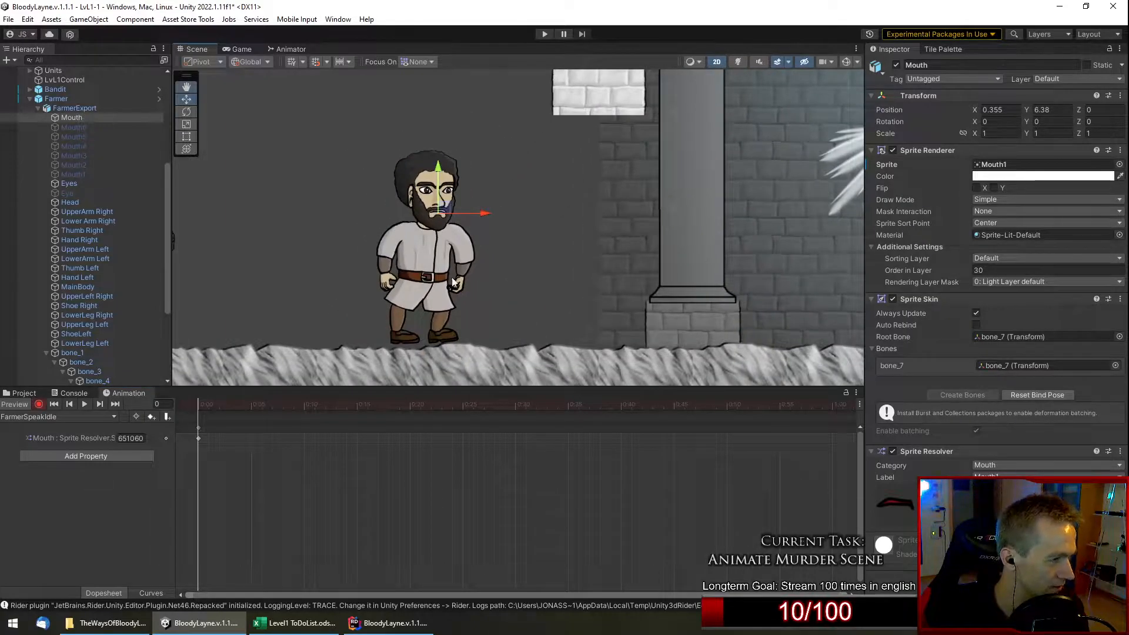
left_click(82, 416)
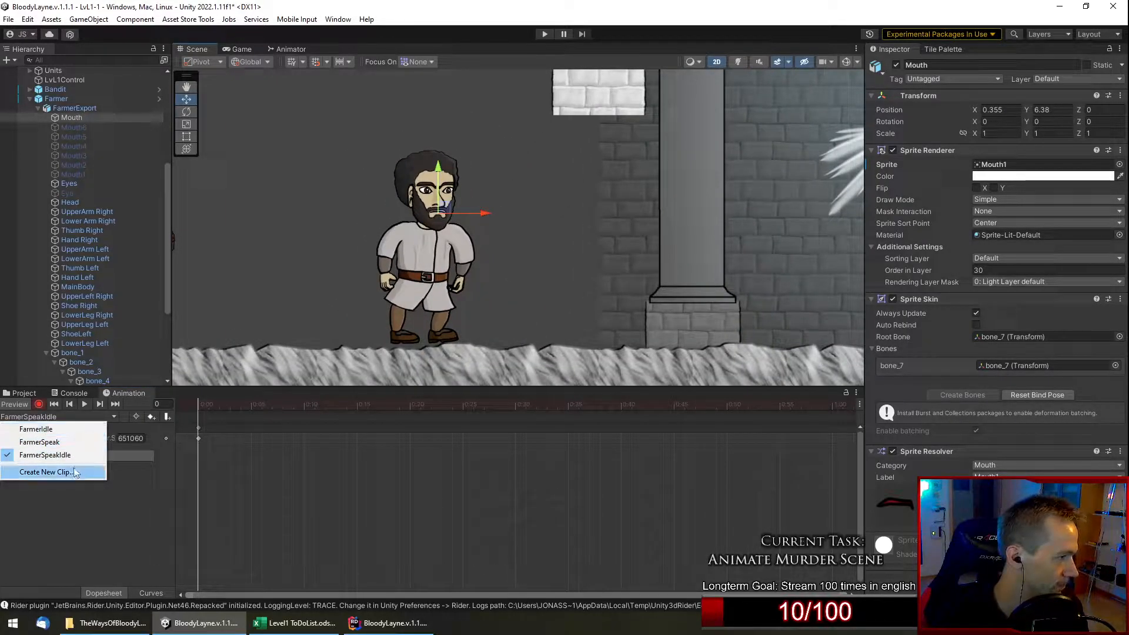
left_click(297, 236)
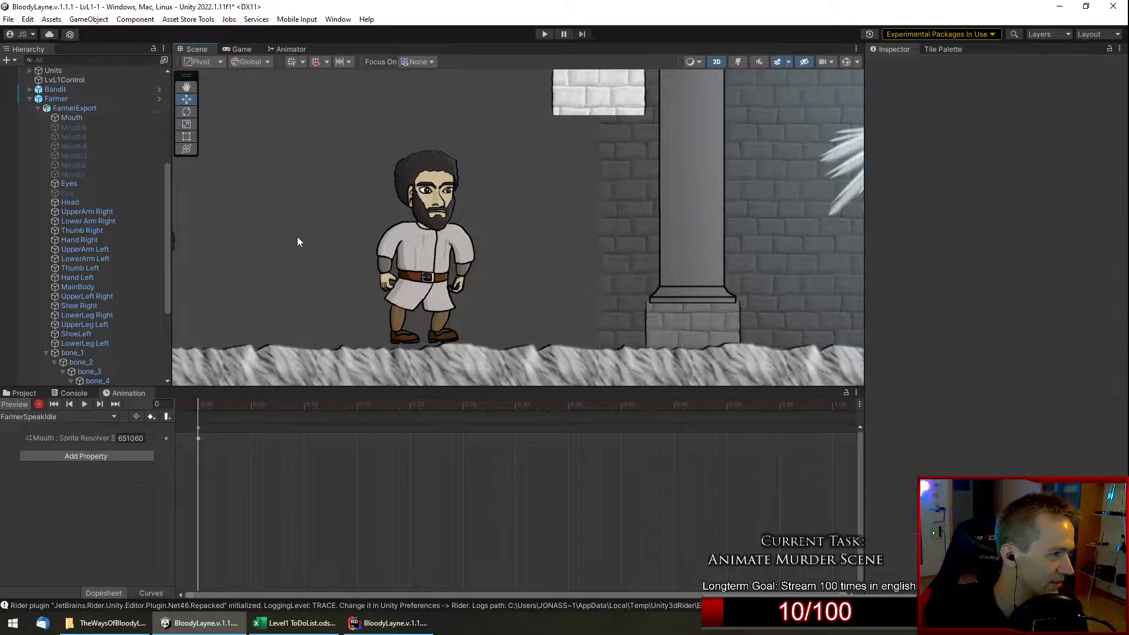
middle_click_drag(298, 236, 718, 242)
middle_click_drag(618, 253, 417, 269)
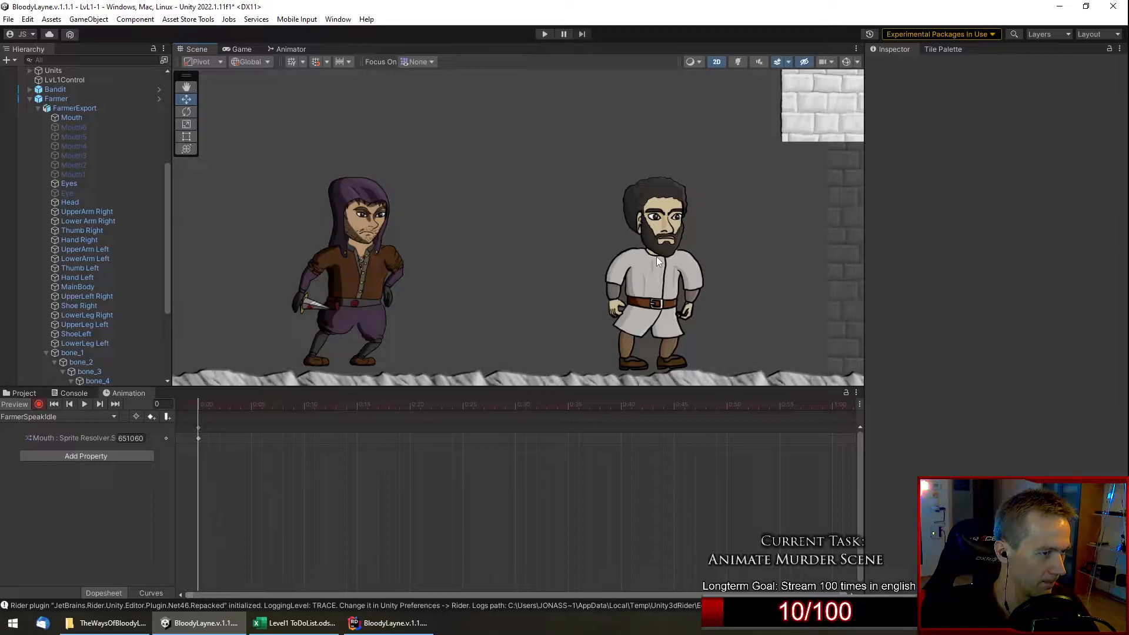
Mirror the farmer in the scene by setting FarmerExport's X scale to -0.25.
scroll(656, 257, "down", 10)
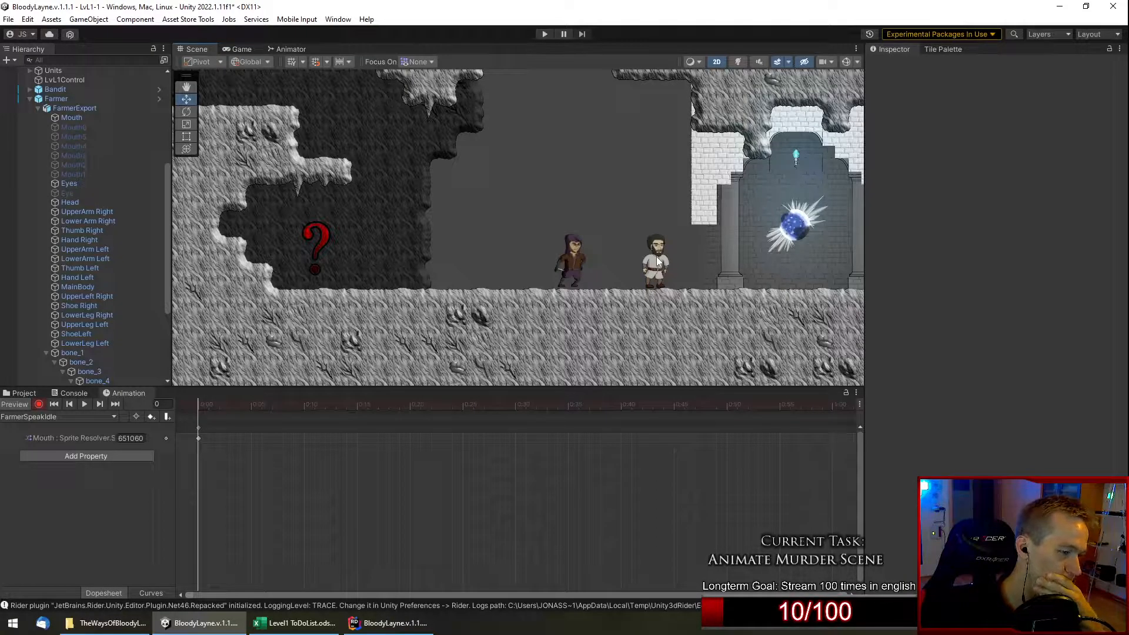
scroll(657, 261, "down", 8)
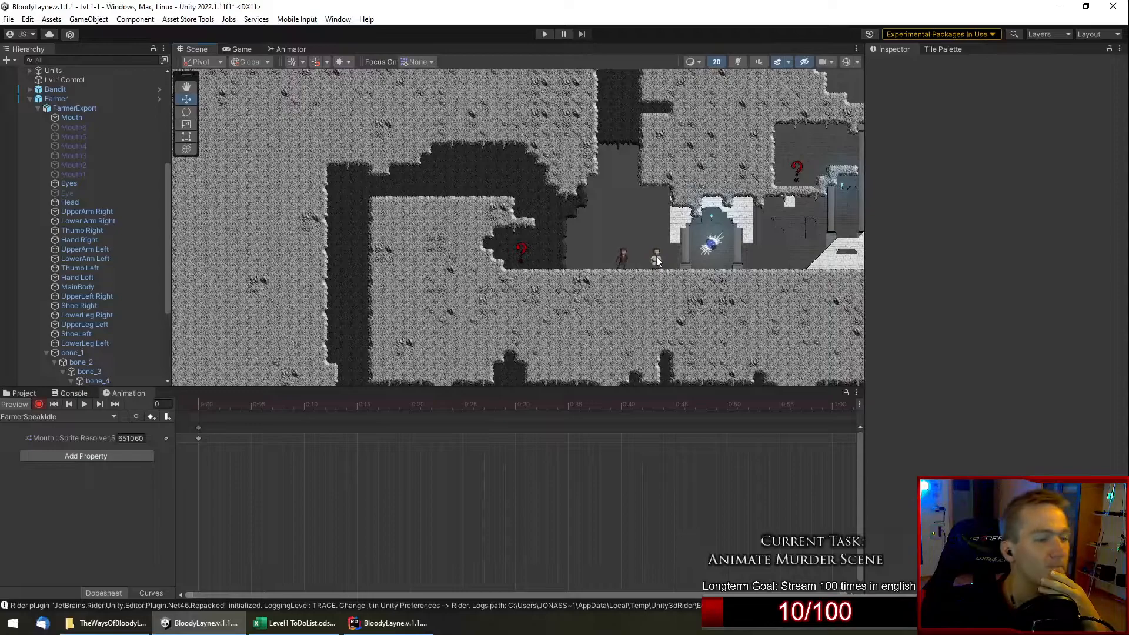
middle_click_drag(739, 266, 635, 265)
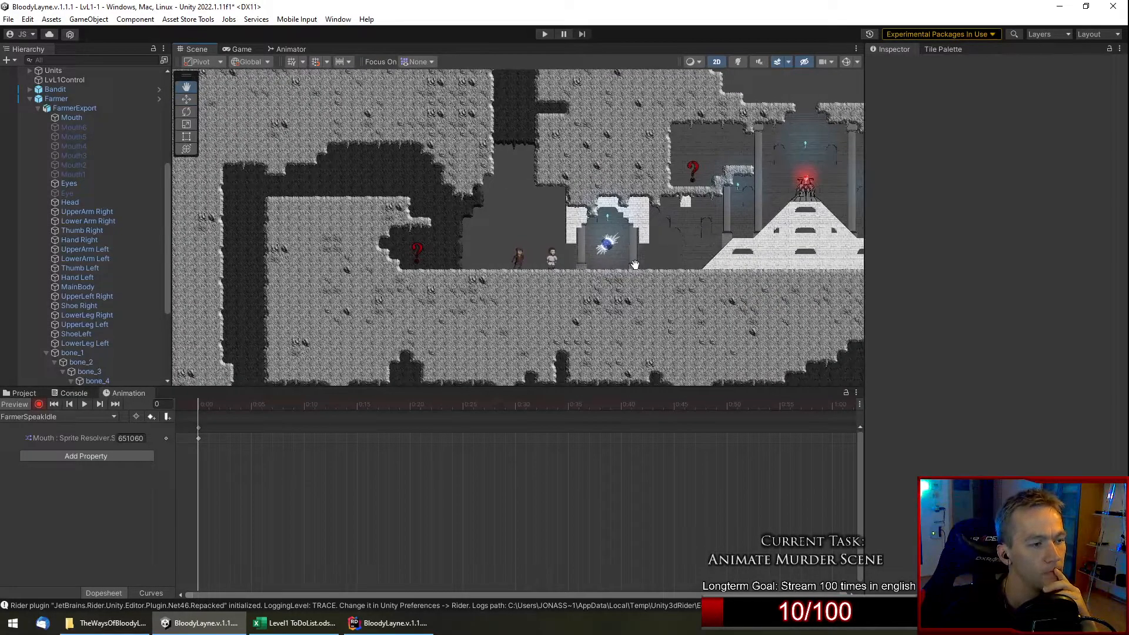
scroll(570, 274, "up", 6)
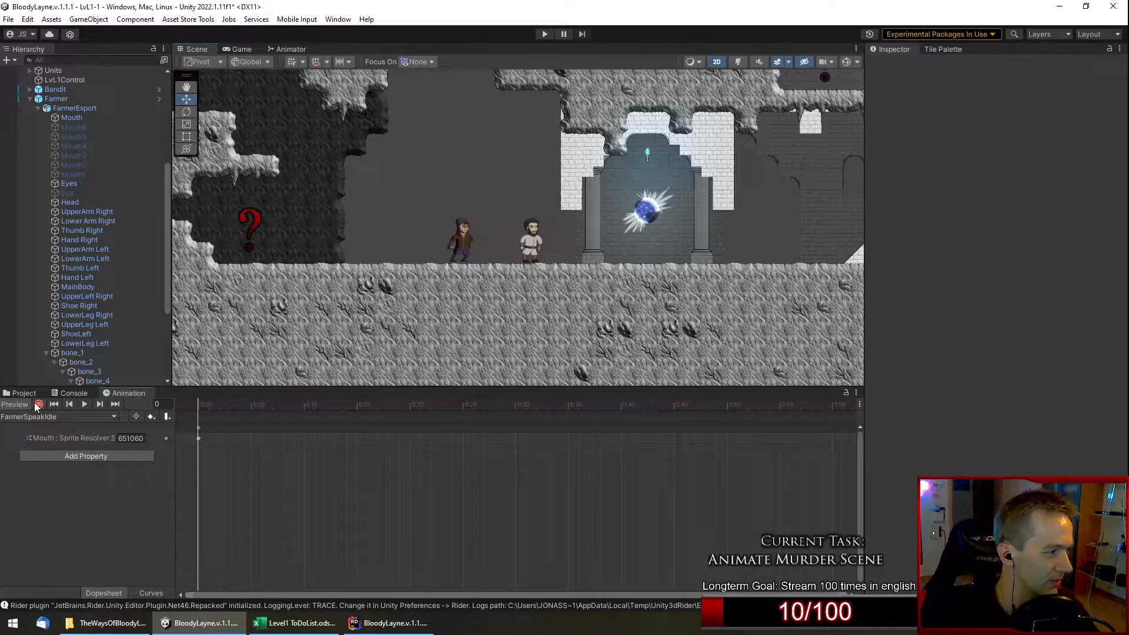
scroll(567, 217, "up", 3)
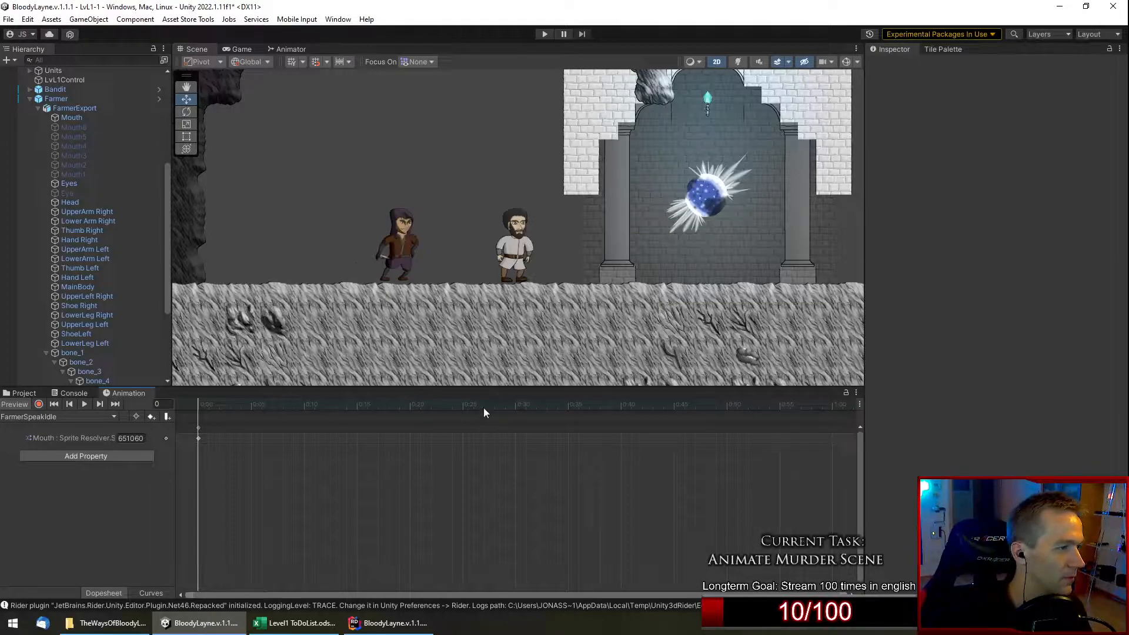
left_click(80, 106)
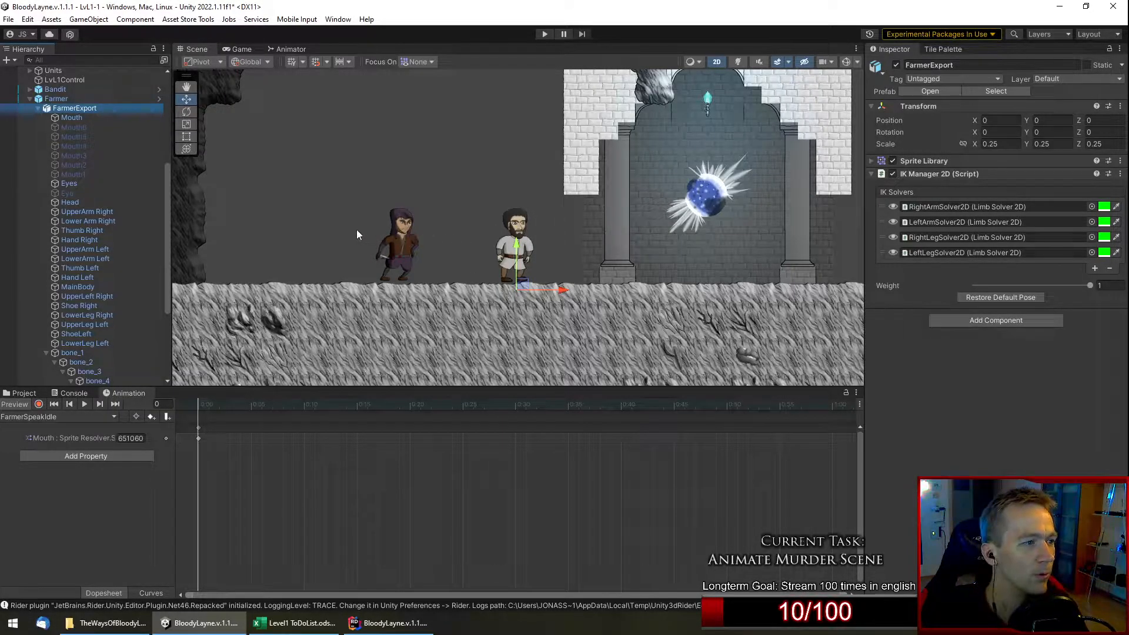
left_click(1000, 143)
left_click(984, 144)
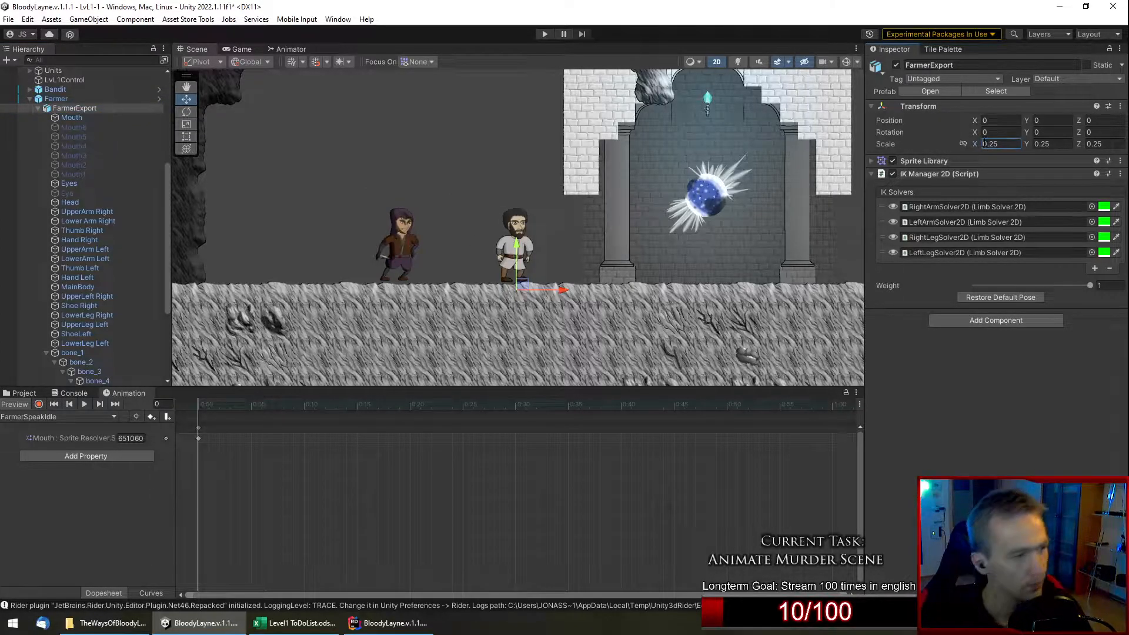
type("-")
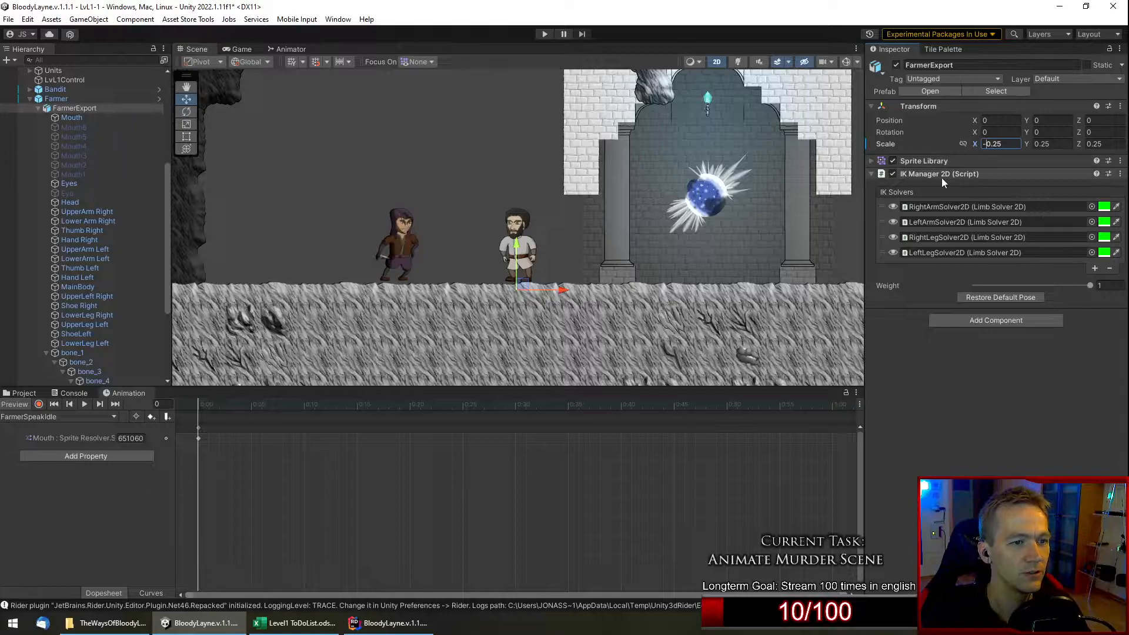
left_click(1010, 144)
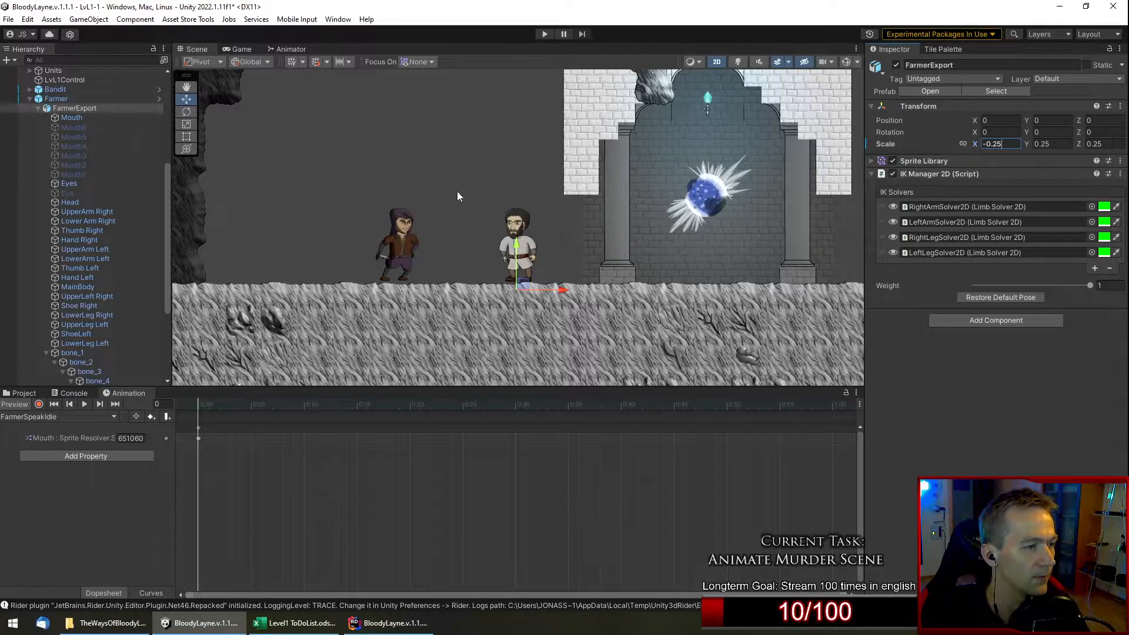
Move the Farmer next to the portal room's near column, to about X -80.78, Y -36.36.
left_click(36, 106)
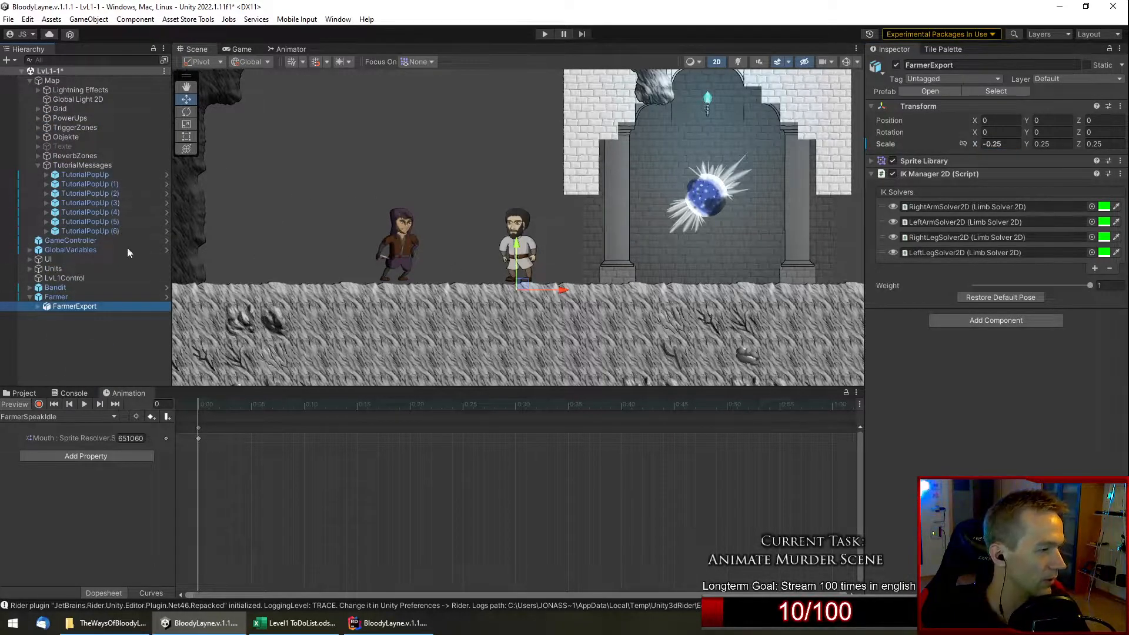
left_click(56, 297)
left_click_drag(561, 294, 623, 283)
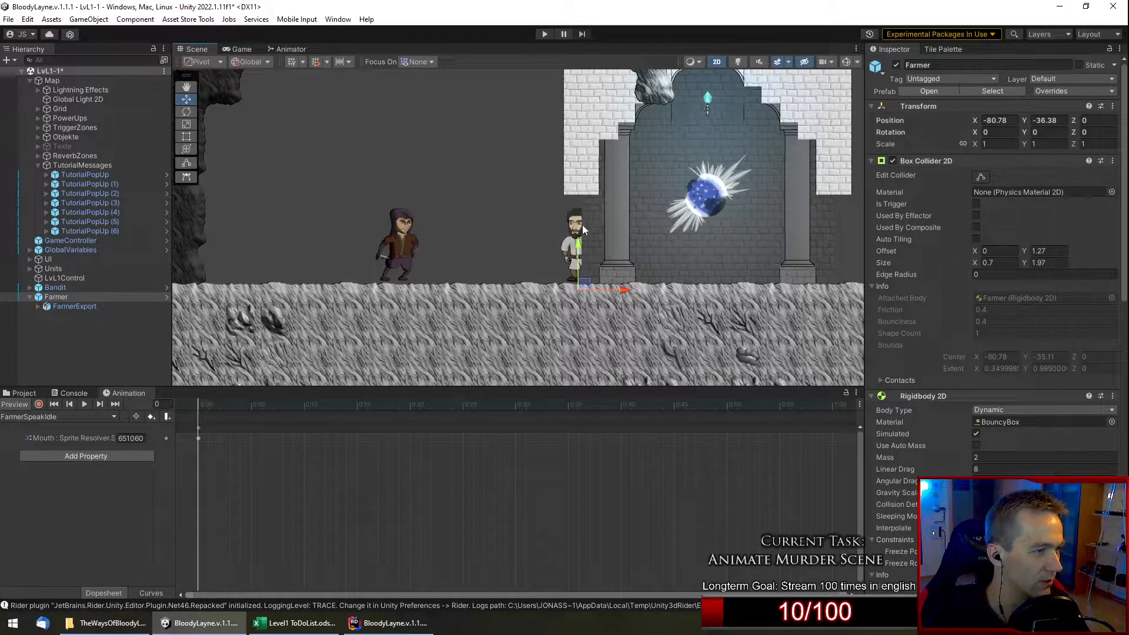
mouse_move(579, 241)
left_mouse_down()
mouse_move(588, 279)
mouse_move(595, 242)
left_mouse_up()
Move the Bandit past the portal room to the far side, to about X -68.79, Y -36.49.
left_click(36, 287)
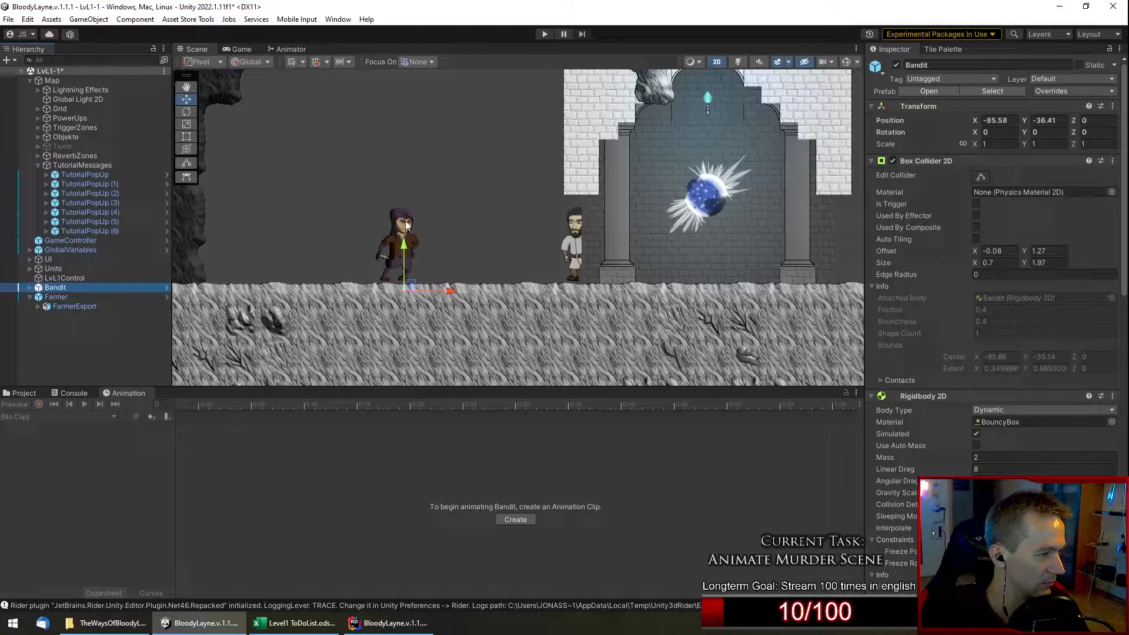
left_click_drag(407, 244, 408, 249)
left_click_drag(449, 298, 766, 294)
middle_click_drag(767, 294, 568, 275)
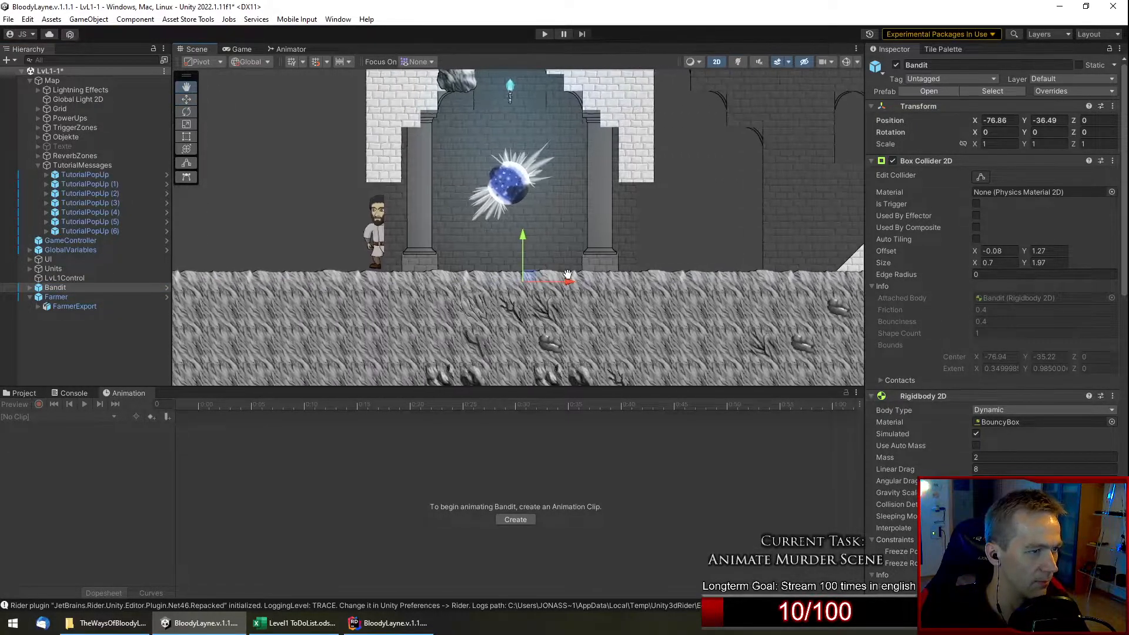
left_click_drag(567, 287, 822, 290)
Assign all of BanditBertExport's sprite parts, from Eye4 to Lower Leg Left, to the 3Units sorting layer.
left_click(36, 297)
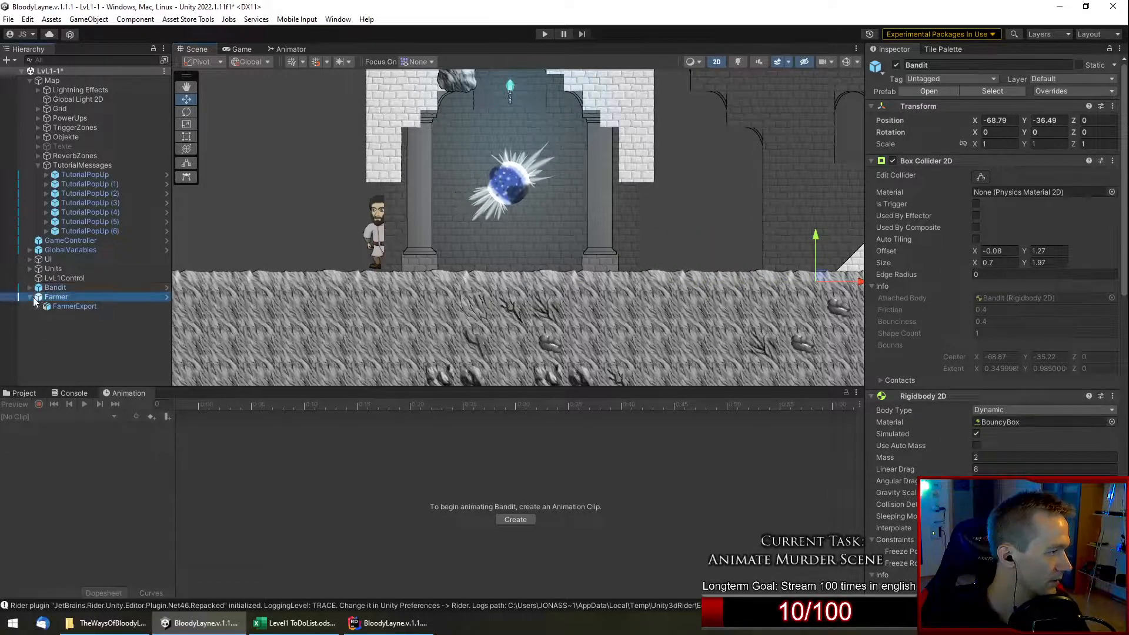
left_click(30, 287)
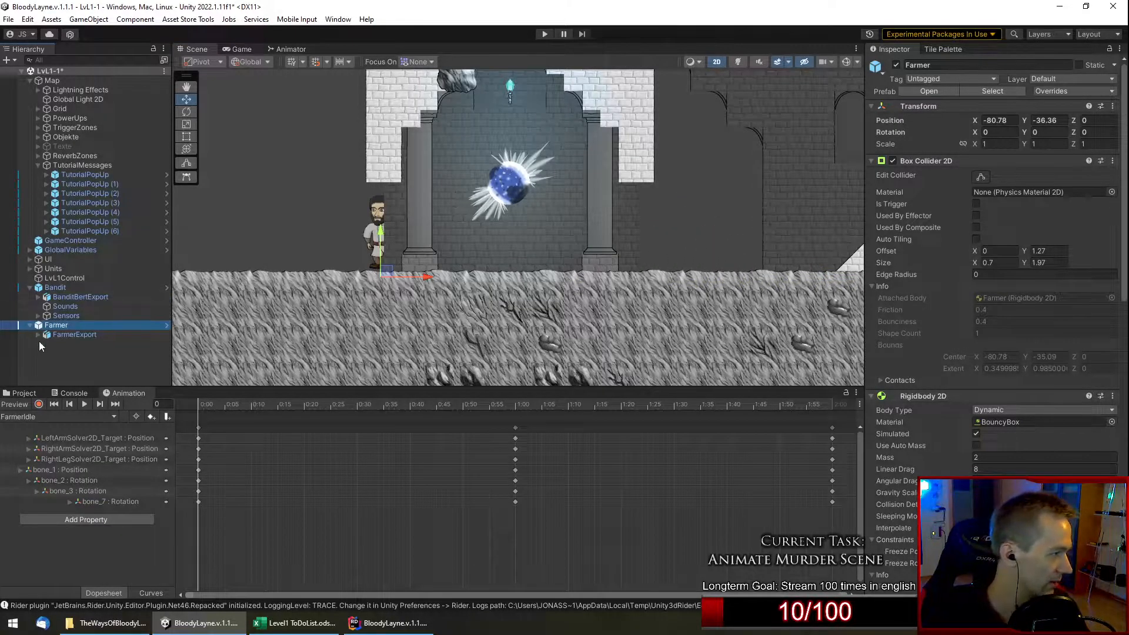
left_click(38, 297)
scroll(47, 311, "down", 4)
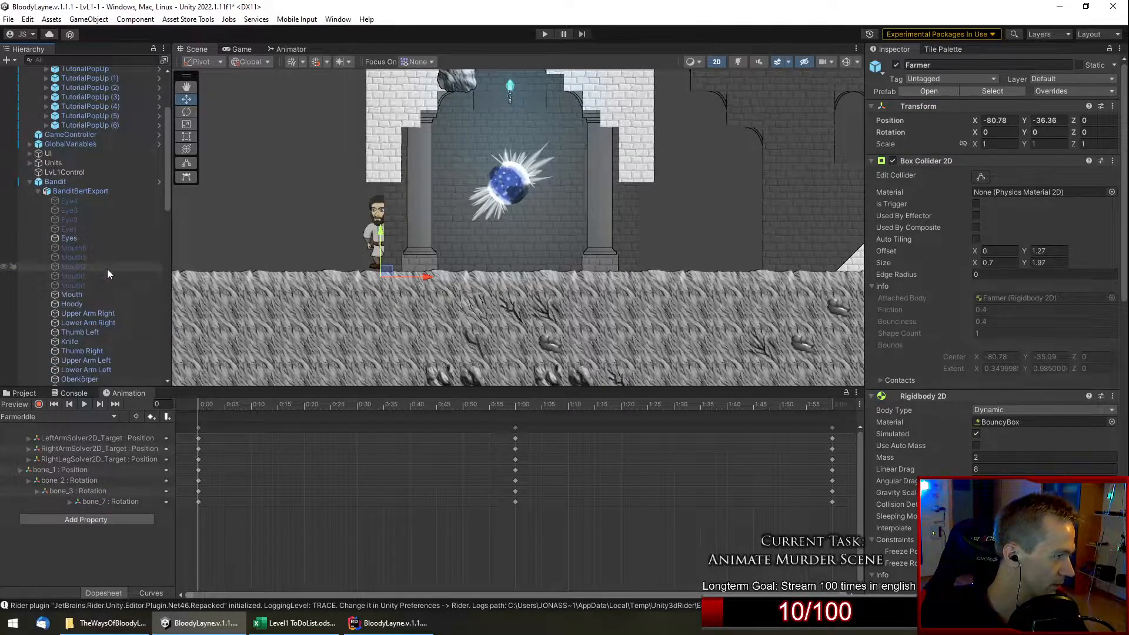
left_click(95, 238)
left_click(90, 202)
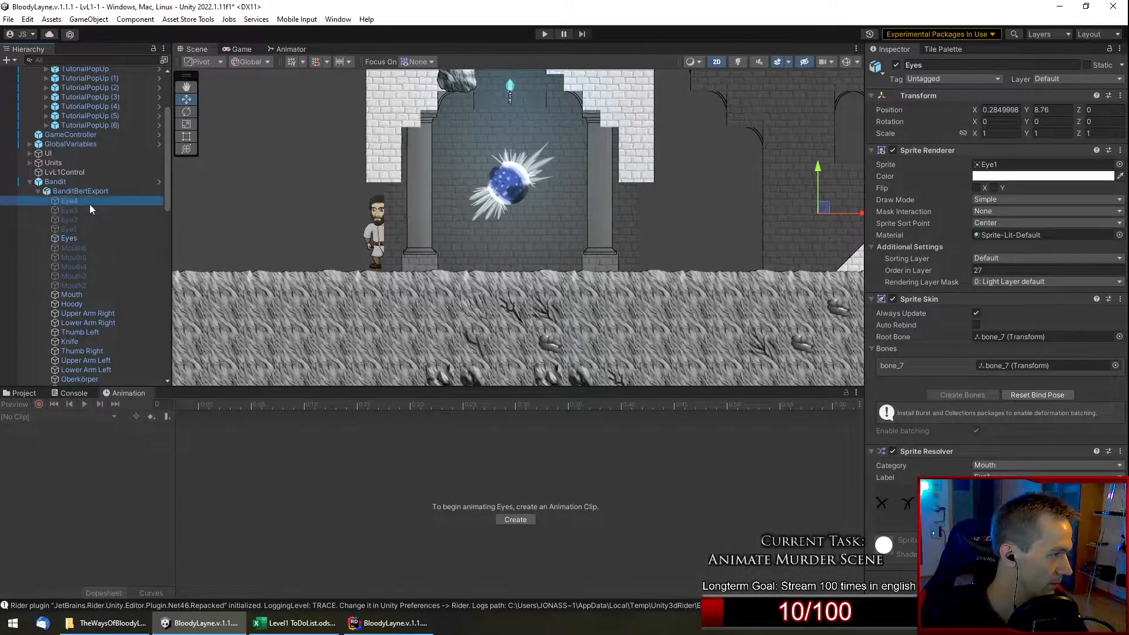
scroll(107, 297, "down", 3)
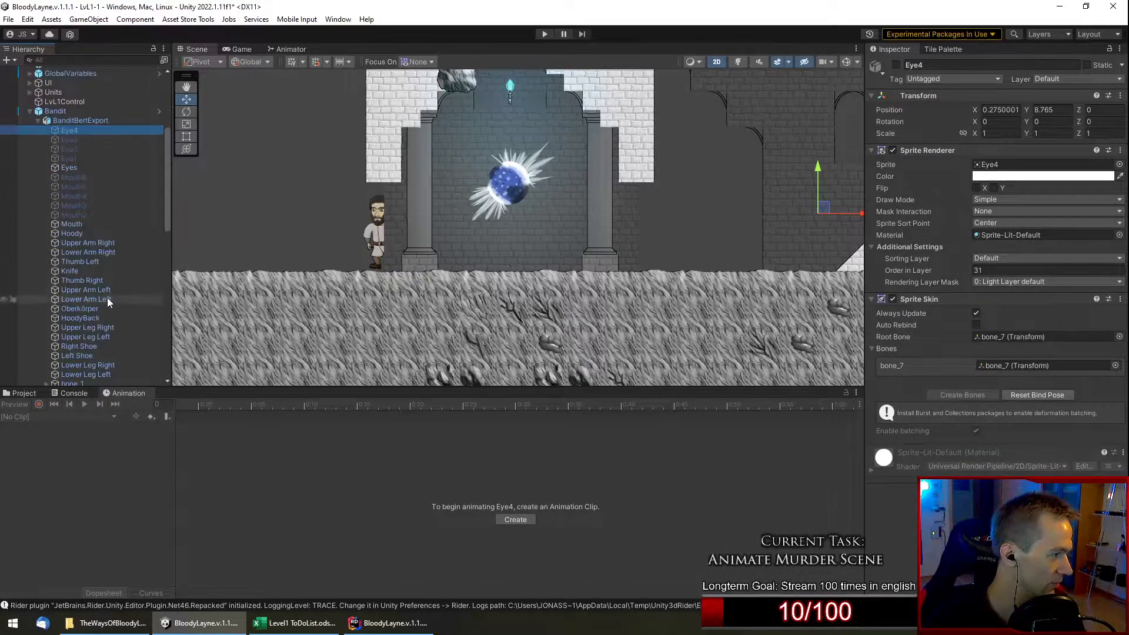
left_click(120, 375, "shift")
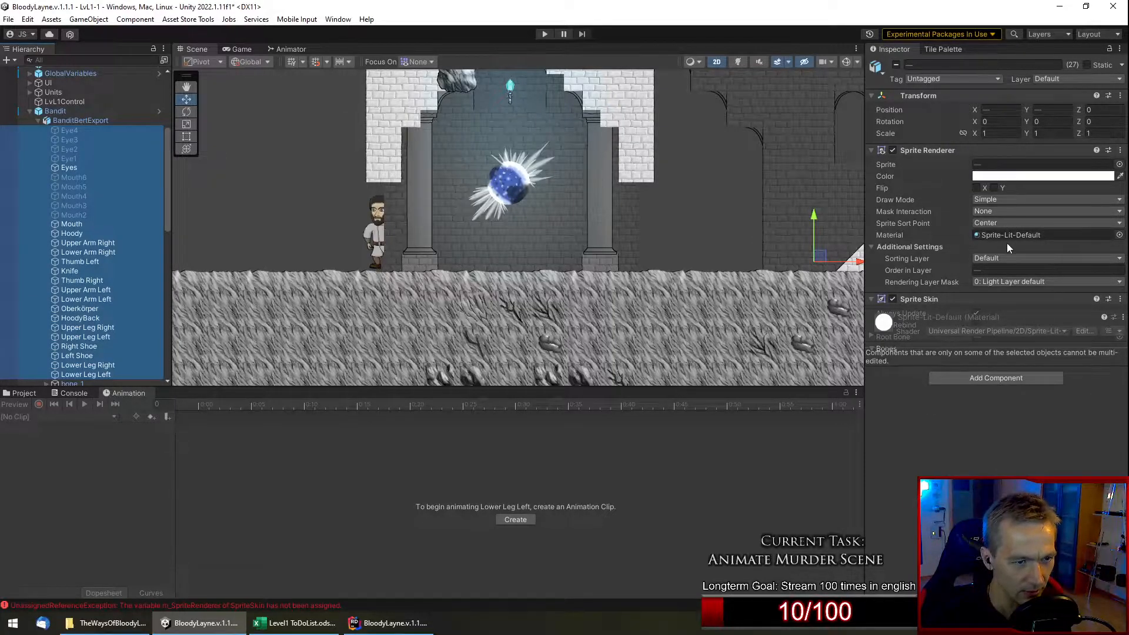
left_click(1019, 259)
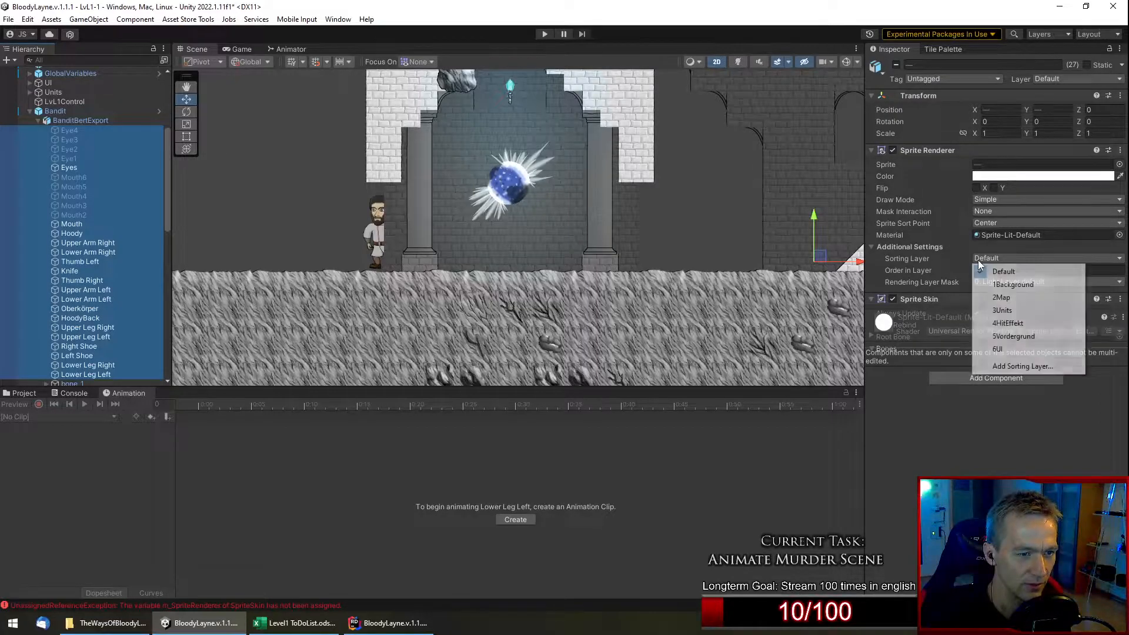
left_click(1026, 312)
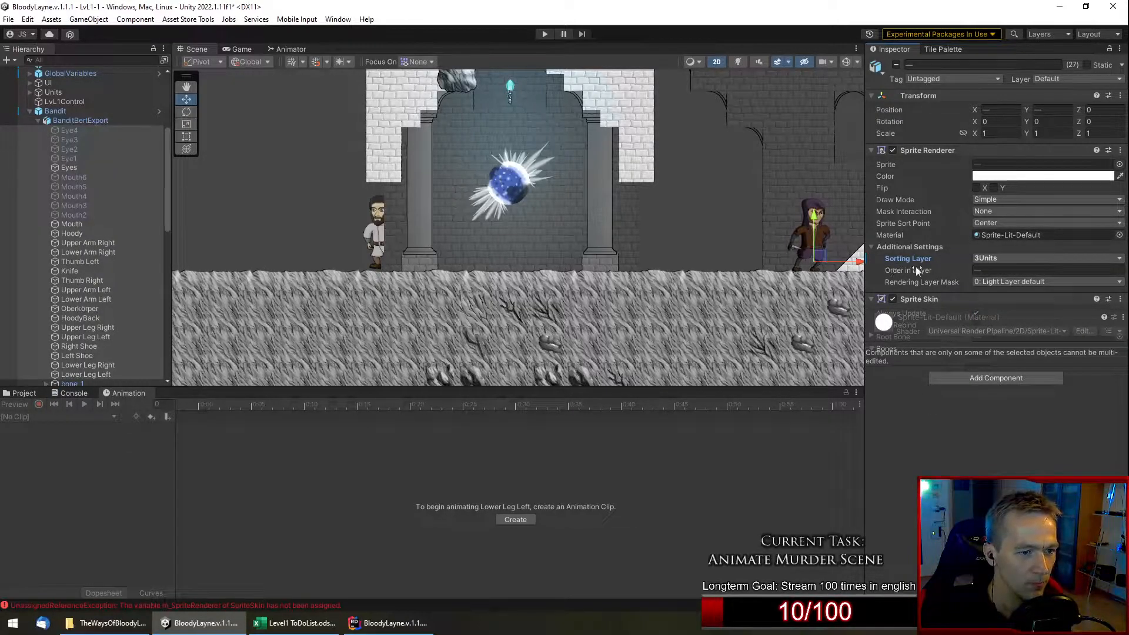
Assign all of FarmerExport's sprite parts, from Mouth to LowerLeg Left, to the 3Units sorting layer and collapse FarmerExport.
left_click(38, 121)
left_click(81, 168)
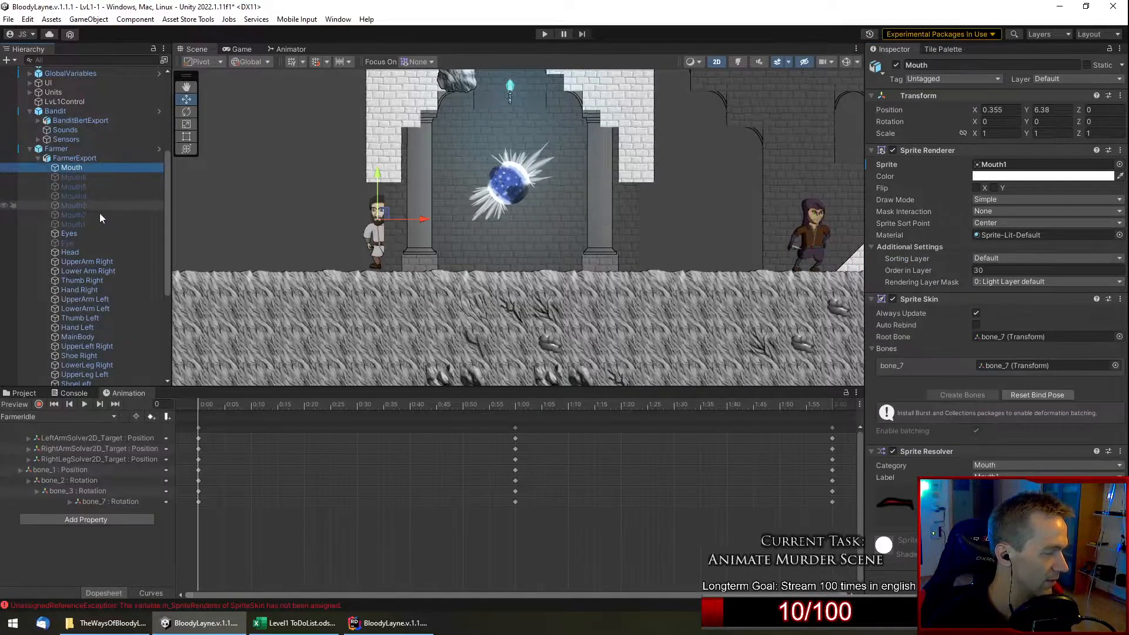
scroll(121, 282, "down", 3)
left_click(121, 287, "shift")
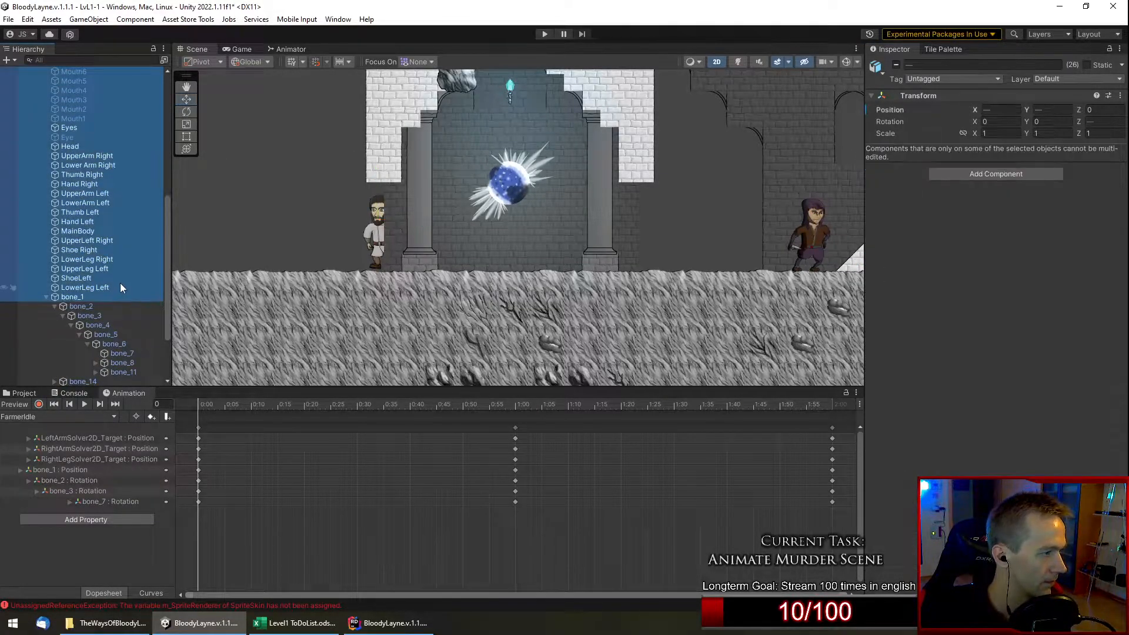
left_click(120, 285, "shift")
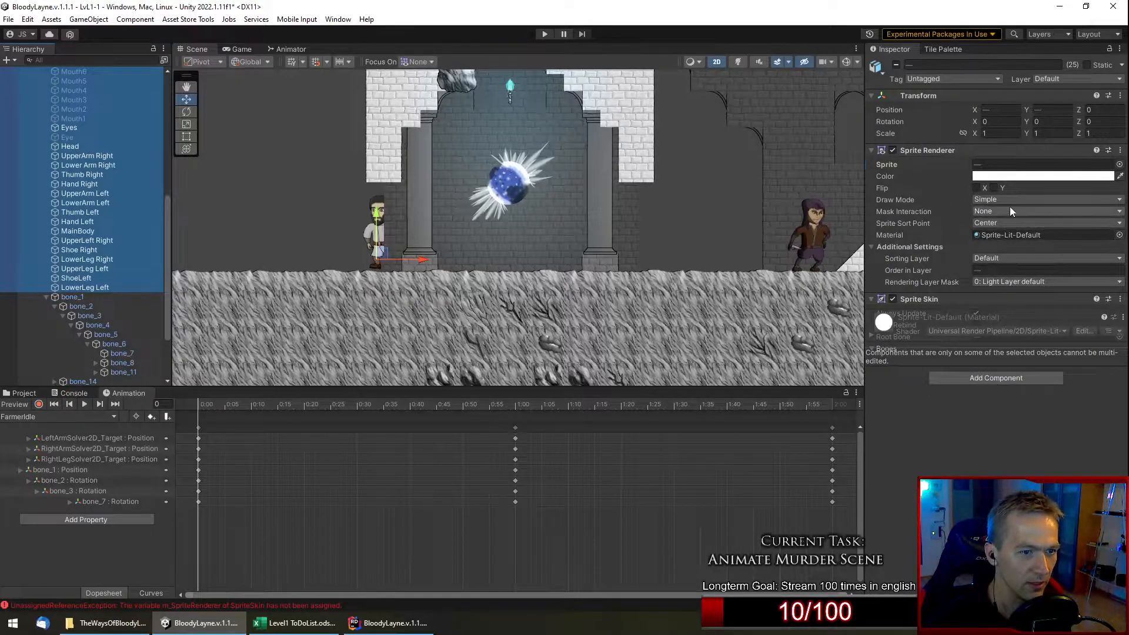
left_click(1004, 257)
left_click(1046, 311)
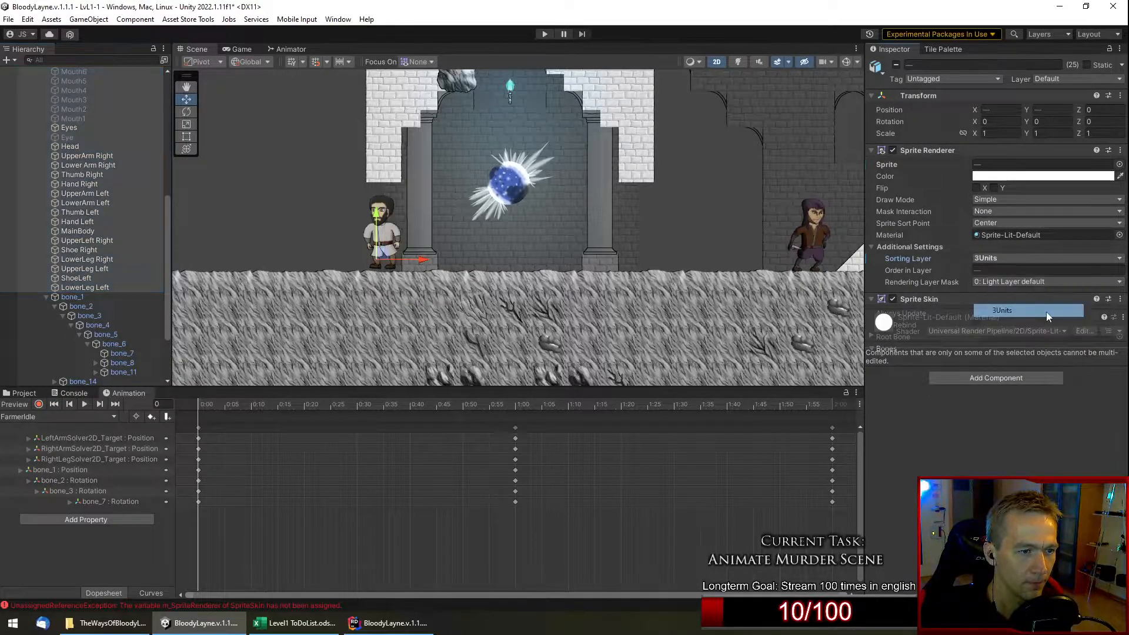
left_click(94, 250)
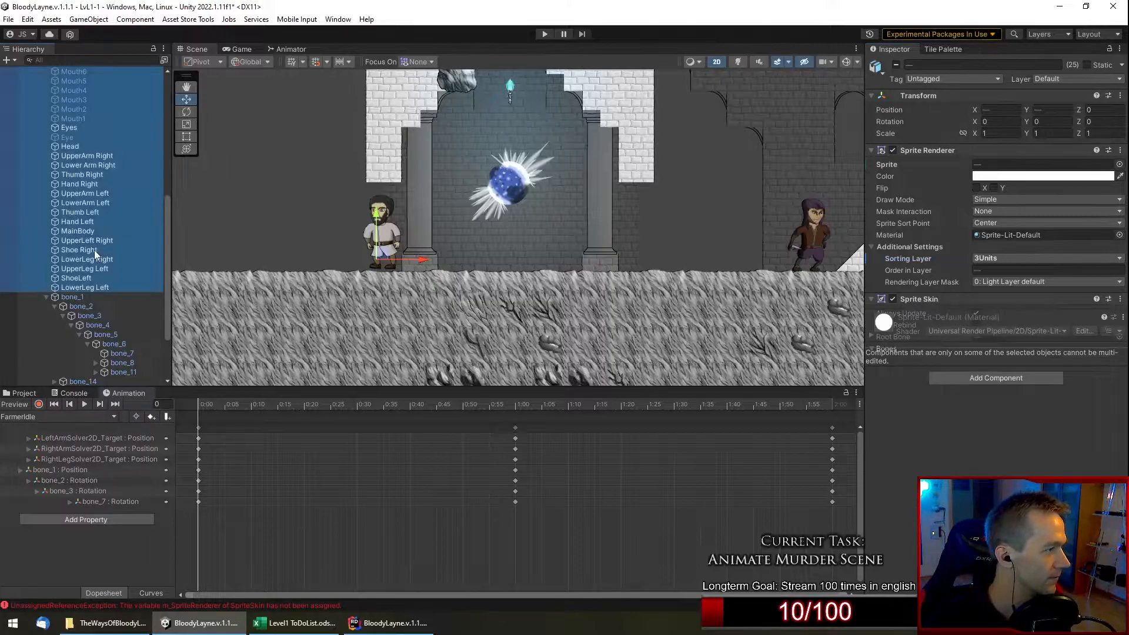
scroll(94, 250, "up", 5)
left_click(75, 226)
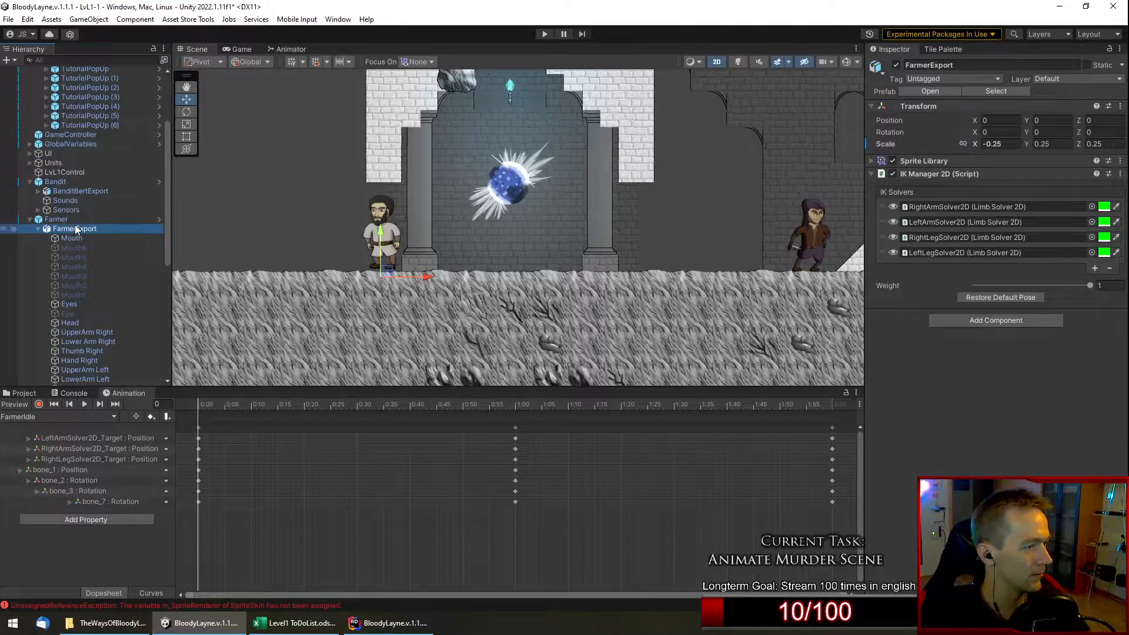
left_click(39, 229)
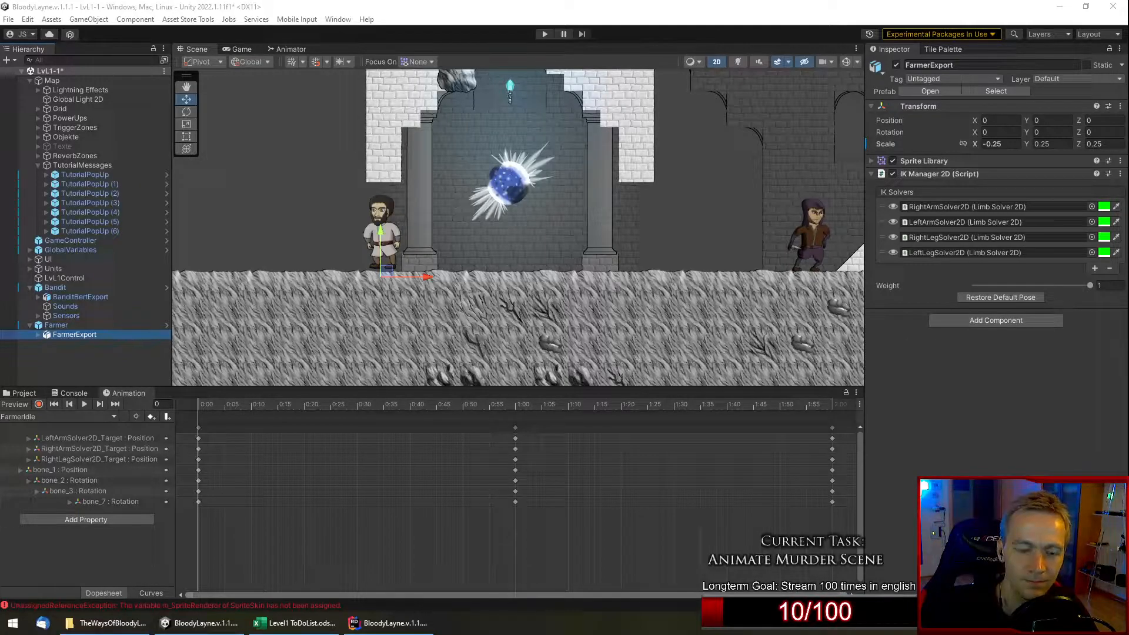
Compare the transform scales of the Bandit, the Farmer and the BanditBertExport child.
key("alt+Tab")
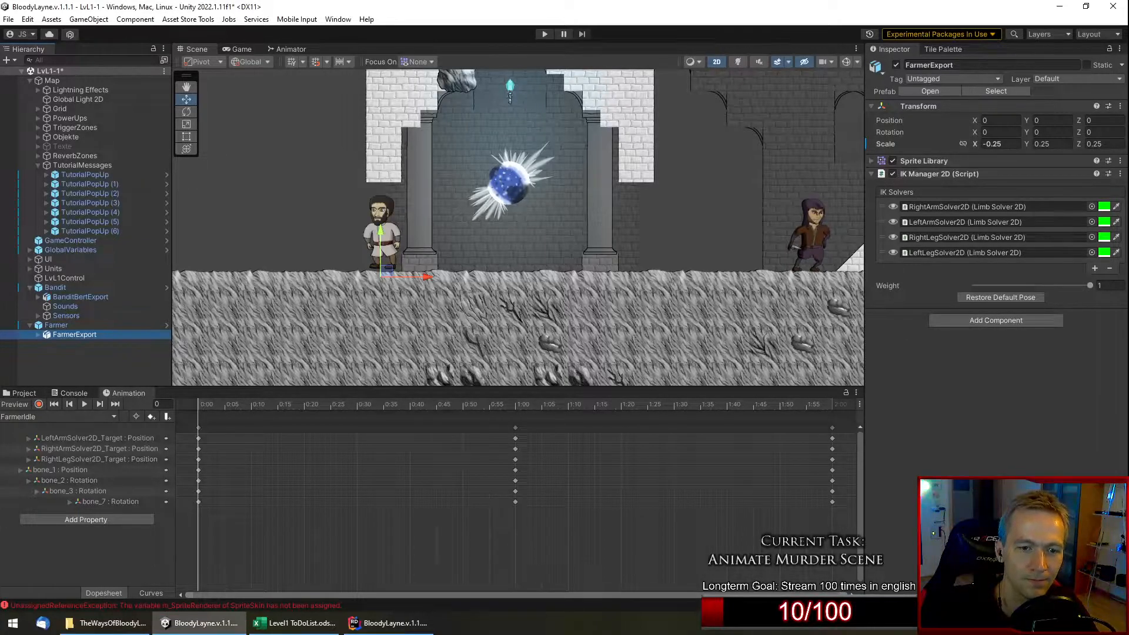
scroll(445, 224, "down", 3)
middle_click_drag(333, 234, 410, 235)
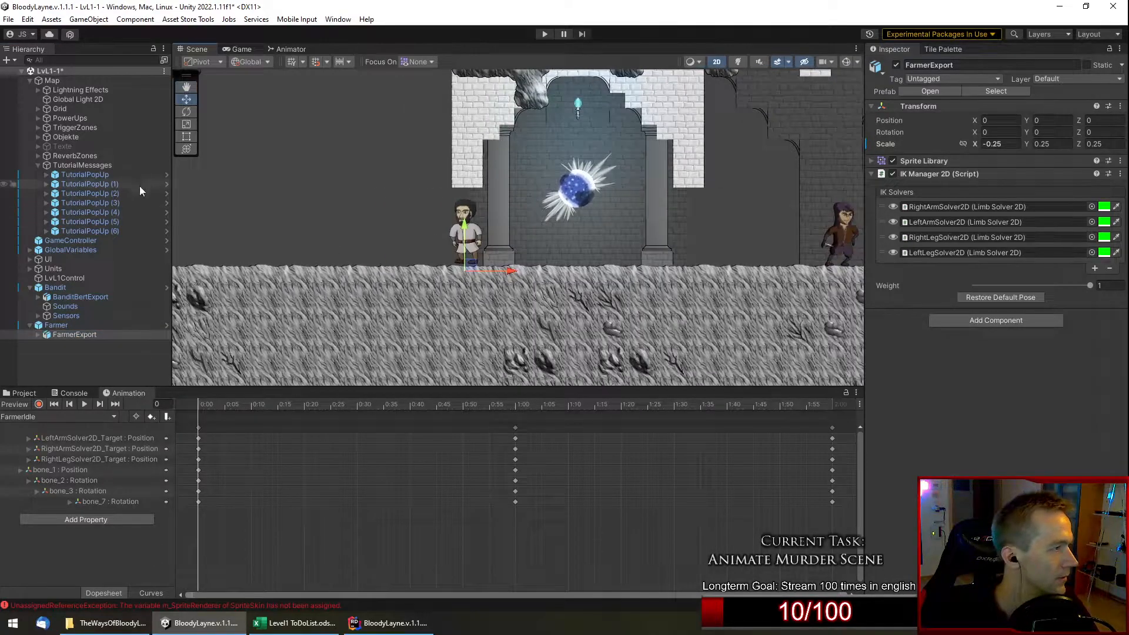
left_click(59, 287)
left_click(993, 143)
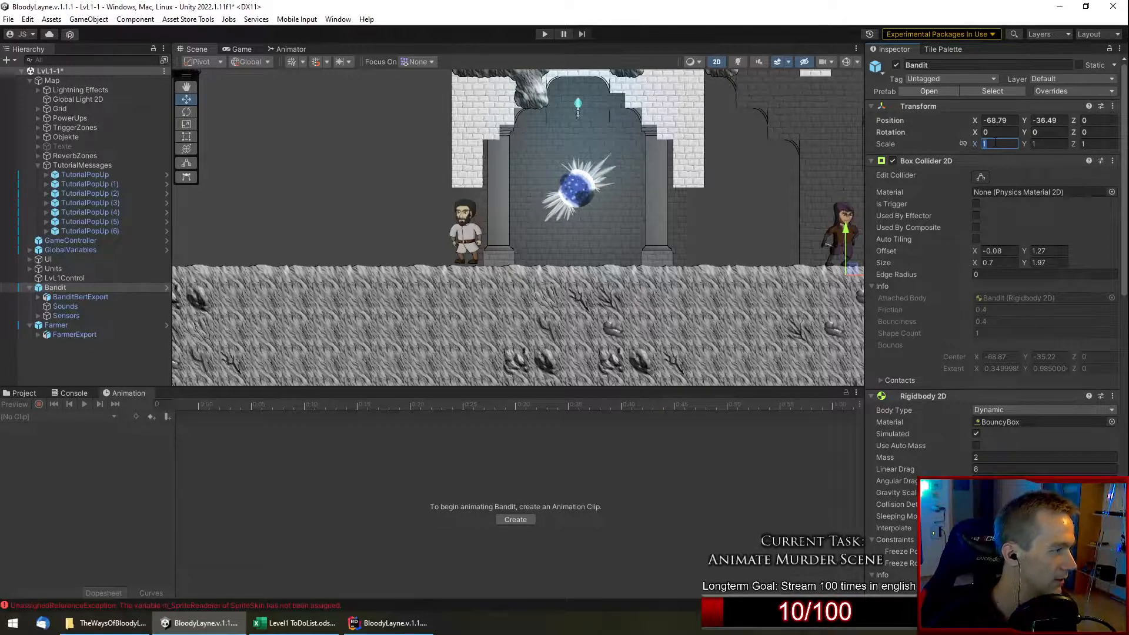
left_click(68, 326)
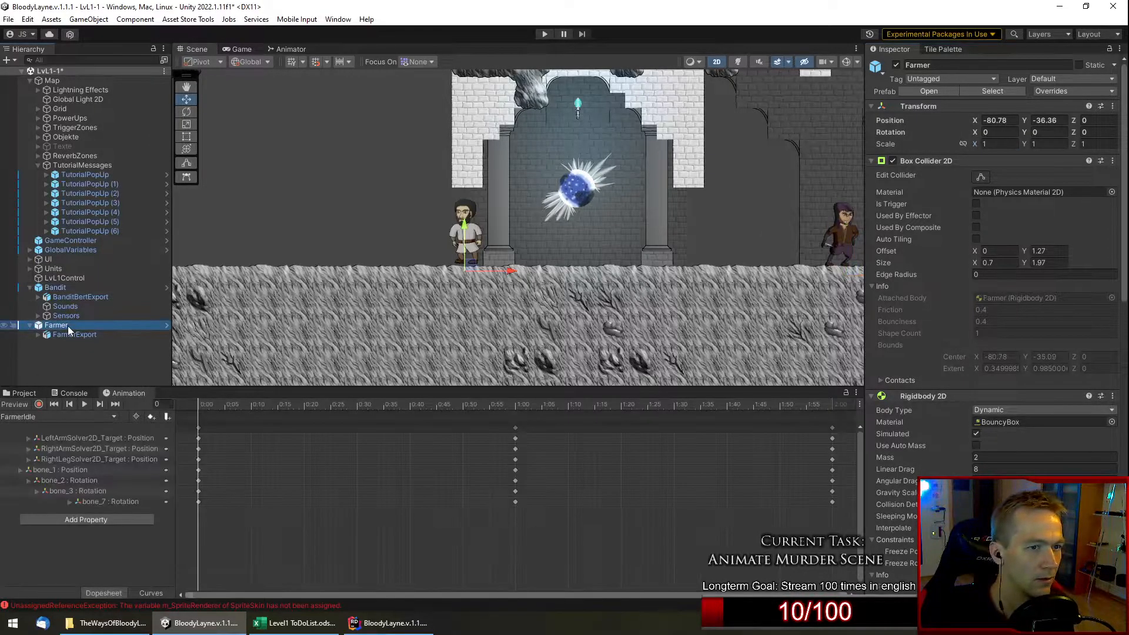
left_click(75, 297)
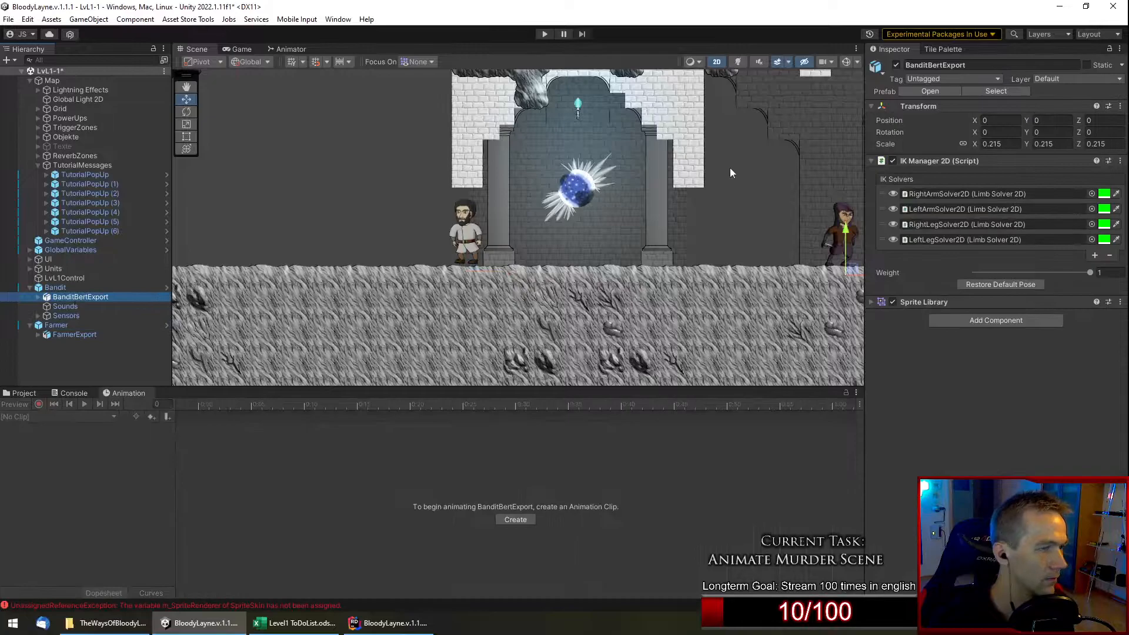
Revert FarmerExport's scale override and mirror the parent Farmer object instead with an X scale of -1.
left_click(69, 333)
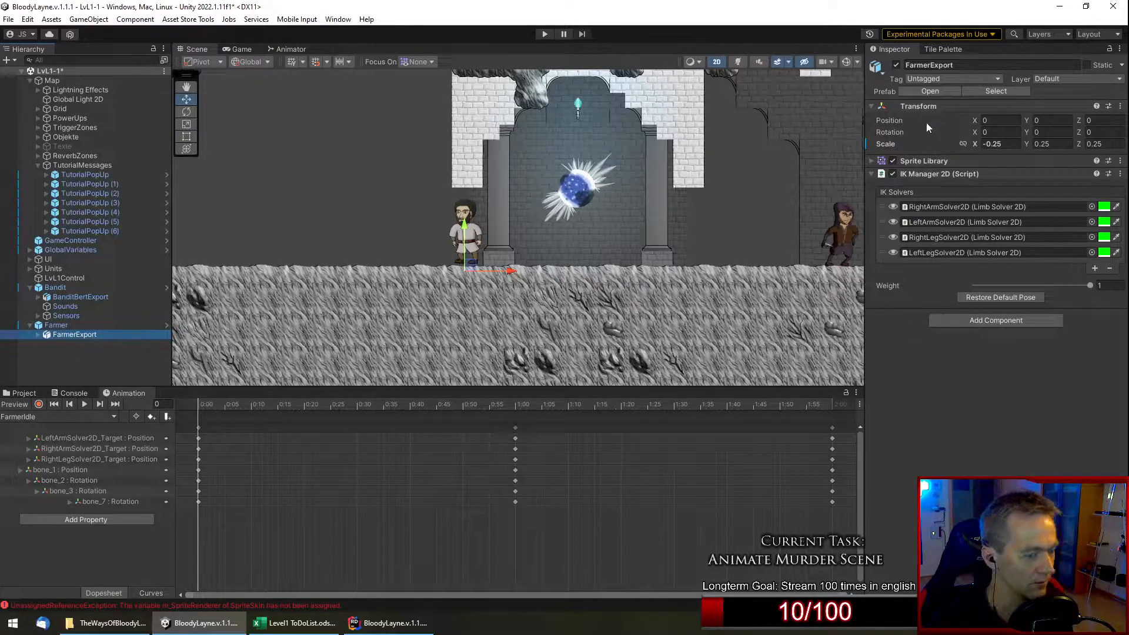
right_click(975, 142)
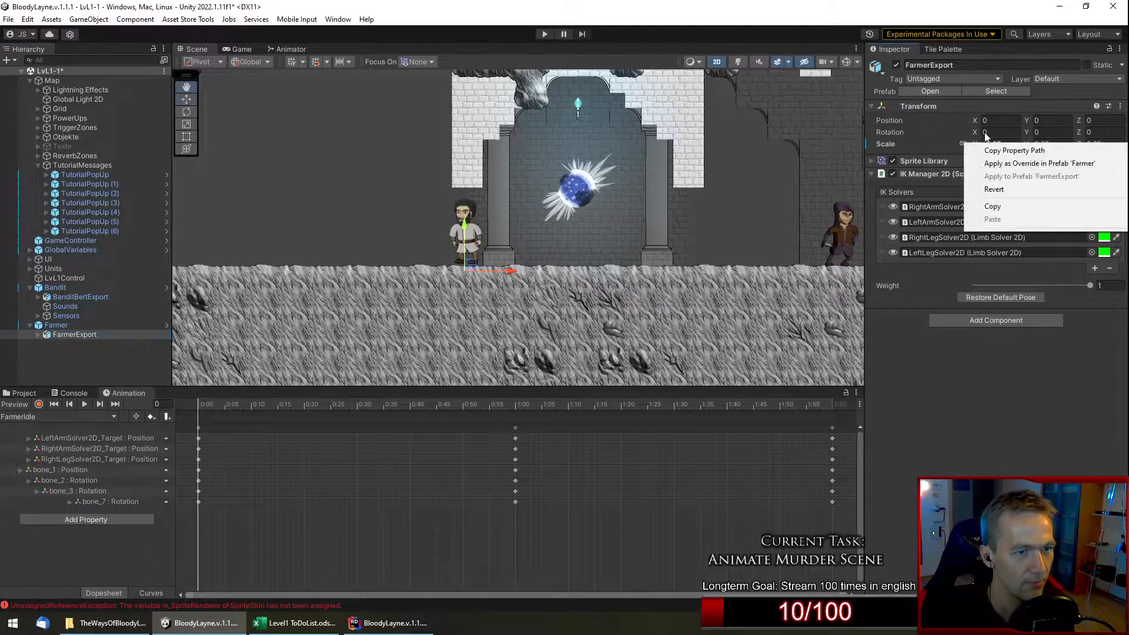
left_click(1042, 187)
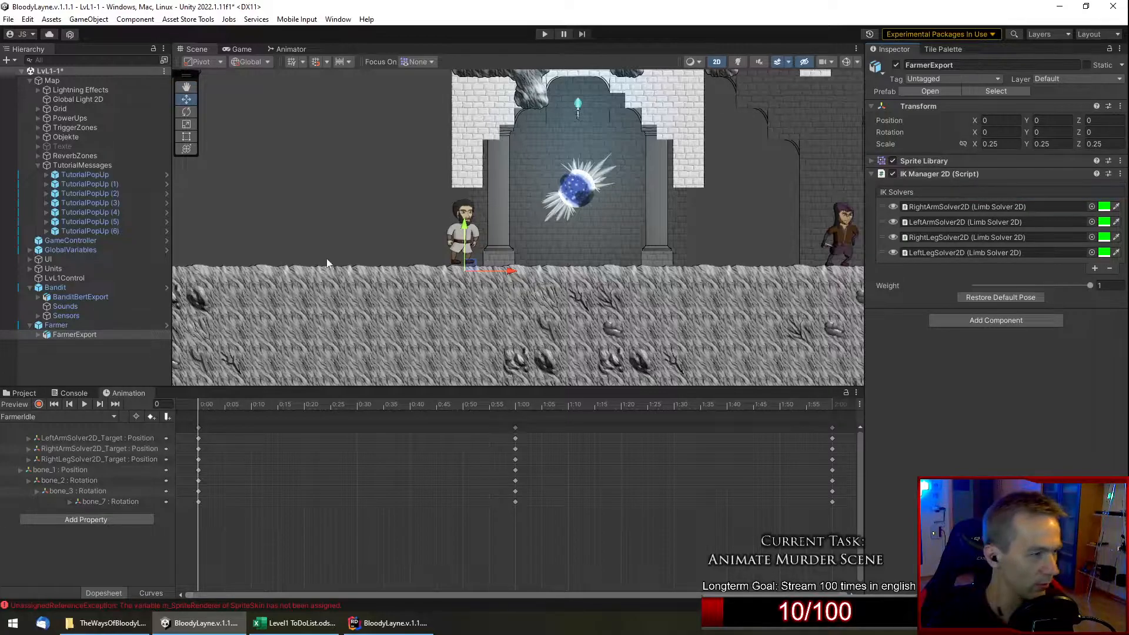
left_click(69, 324)
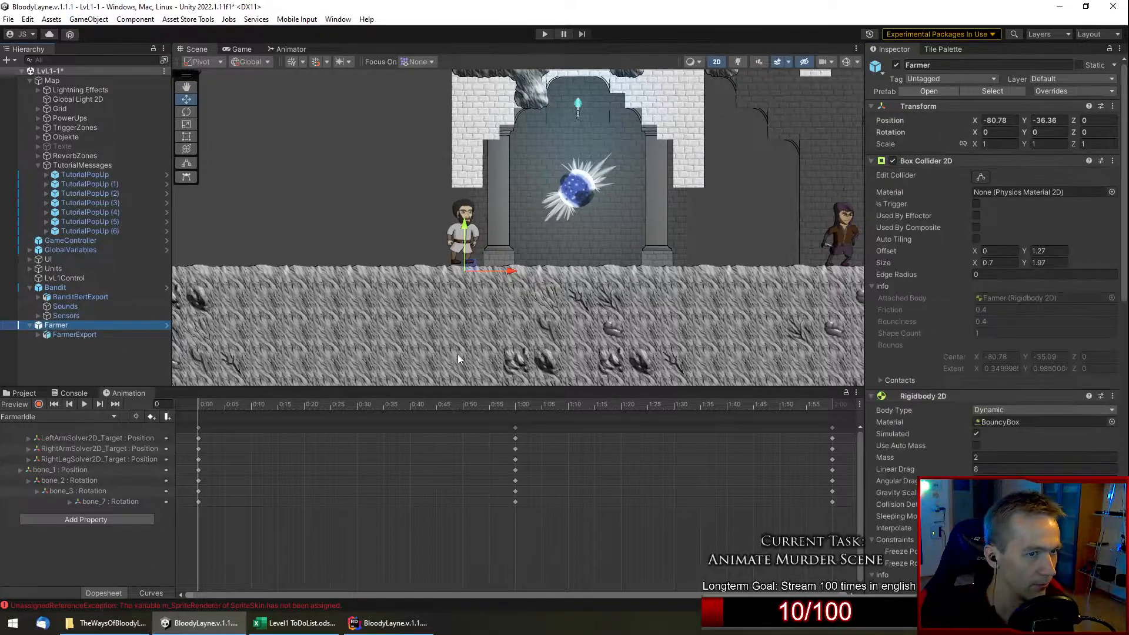
left_click(1000, 144)
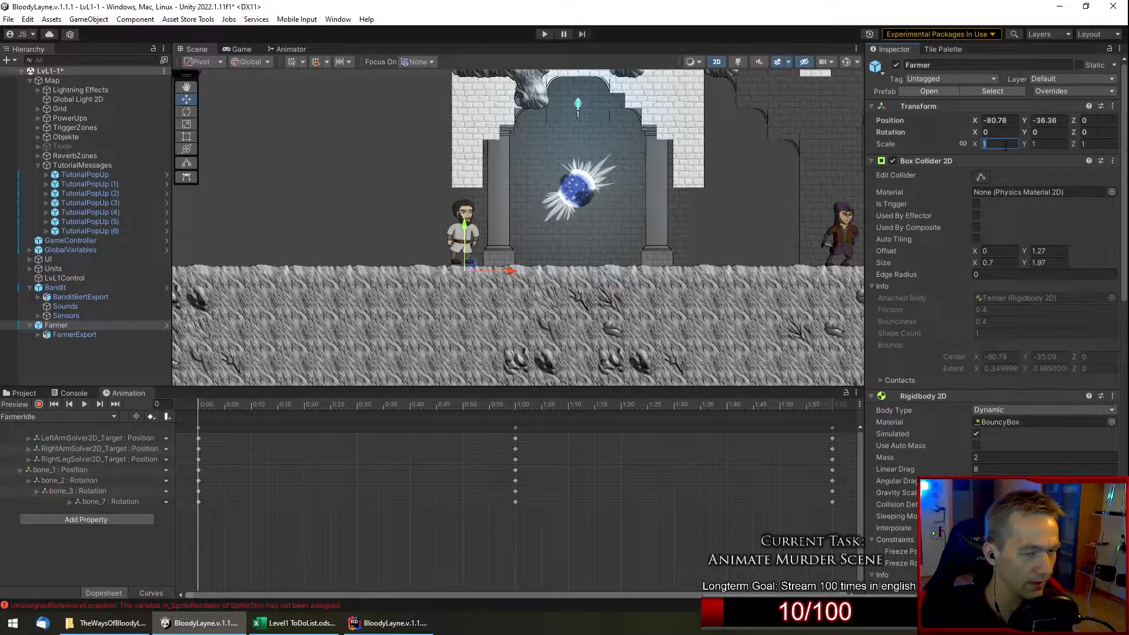
type("-1")
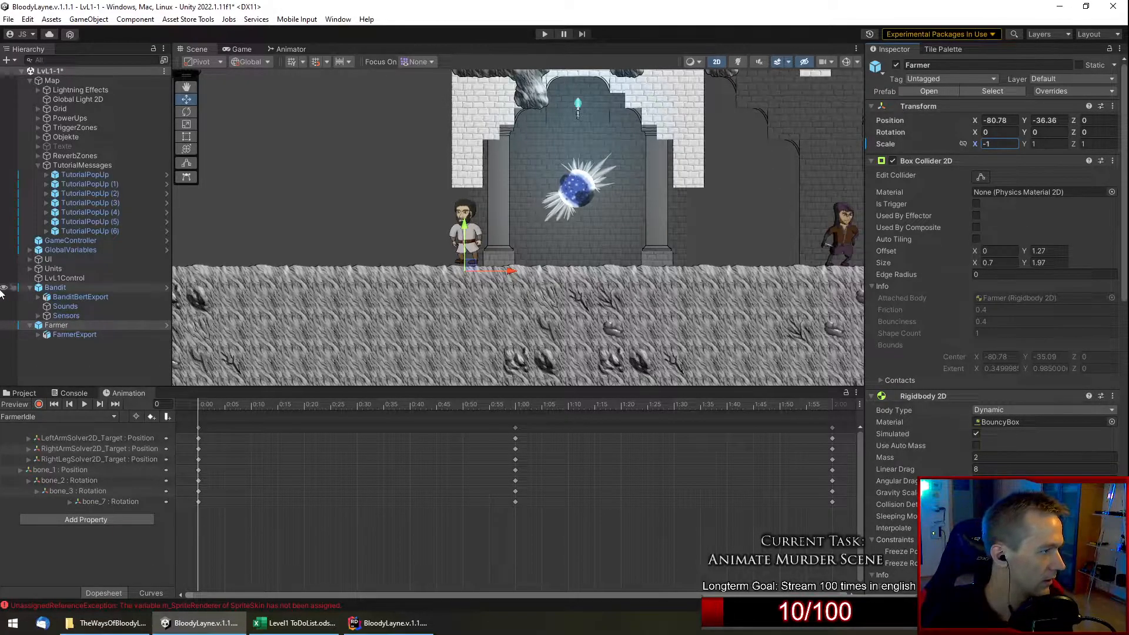
Examine where the Bandit's FrontAttackSensor sits relative to the BanditBertExport sprite.
left_click(56, 287)
key("f")
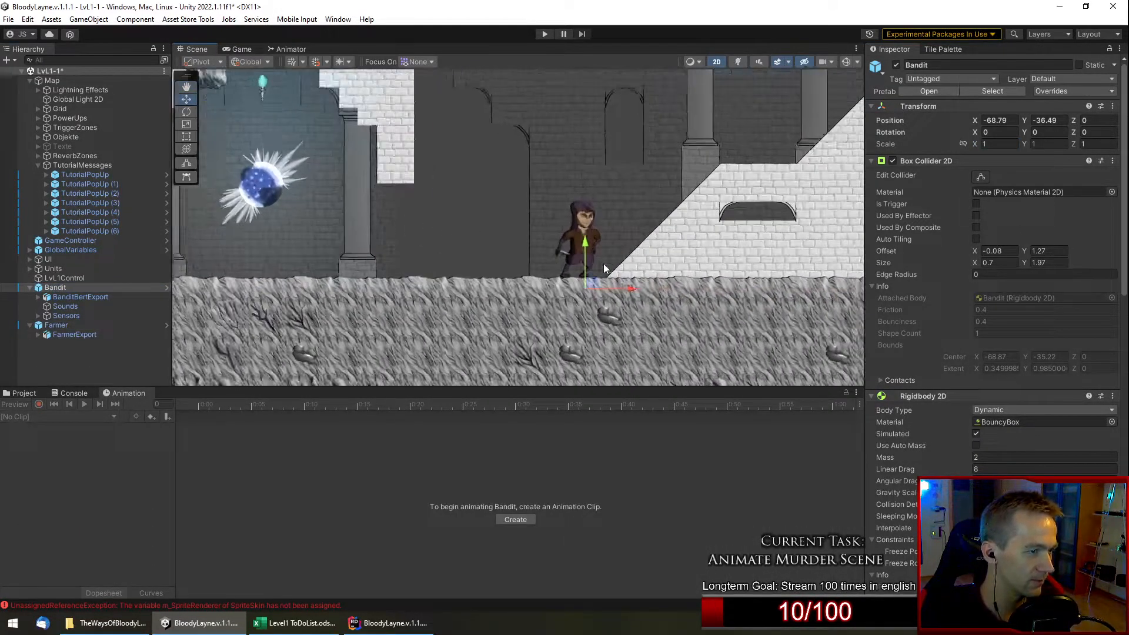
left_click(92, 317)
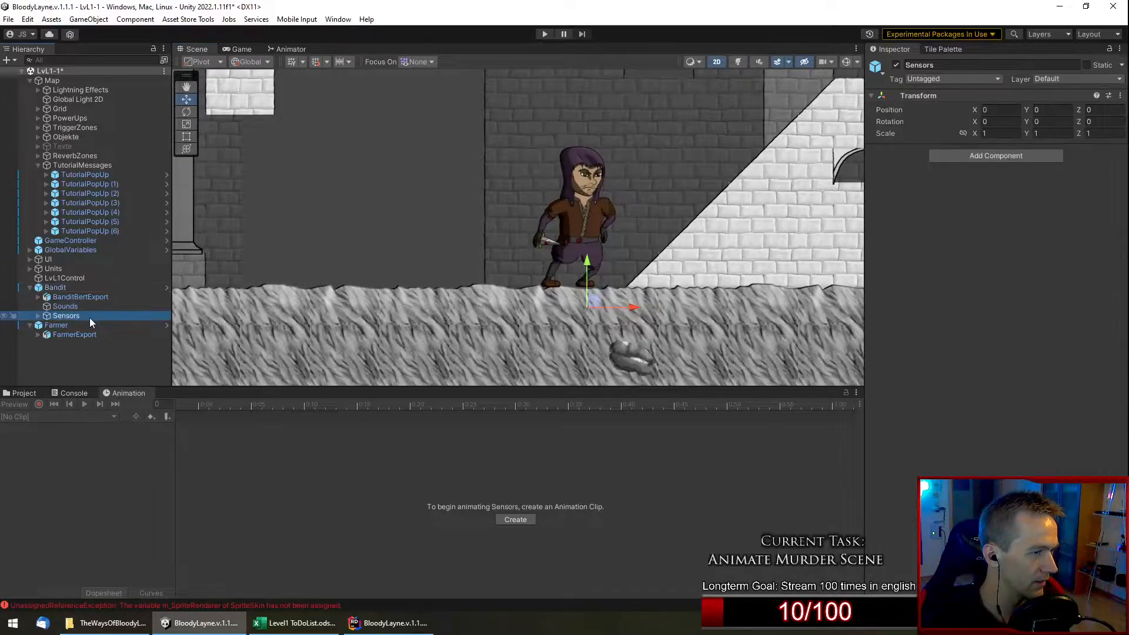
left_click(39, 315)
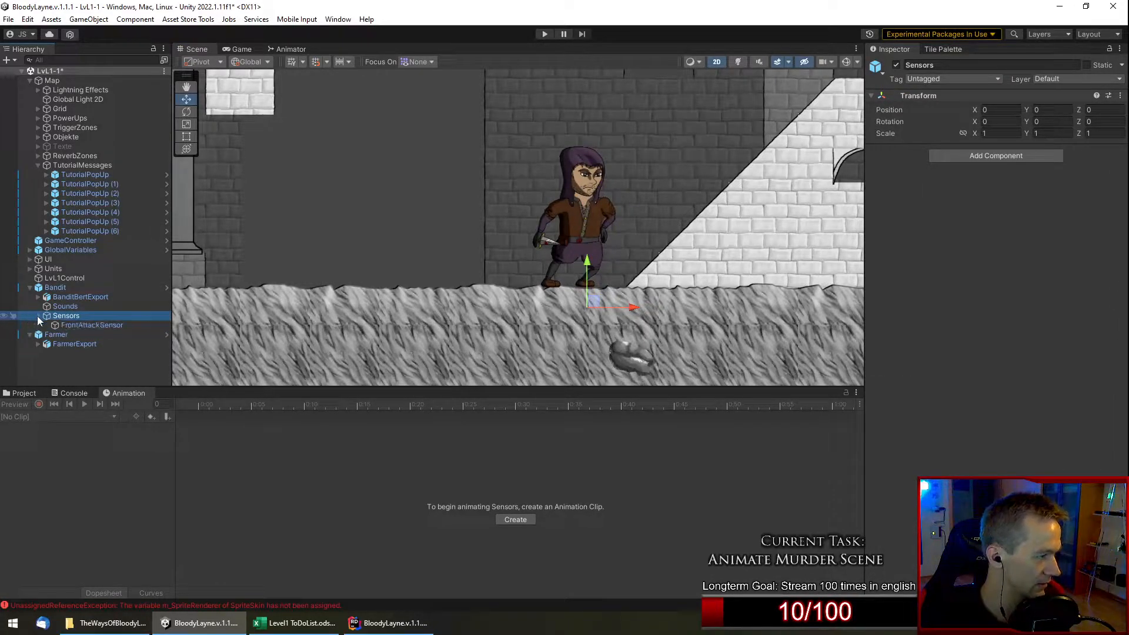
left_click(103, 325)
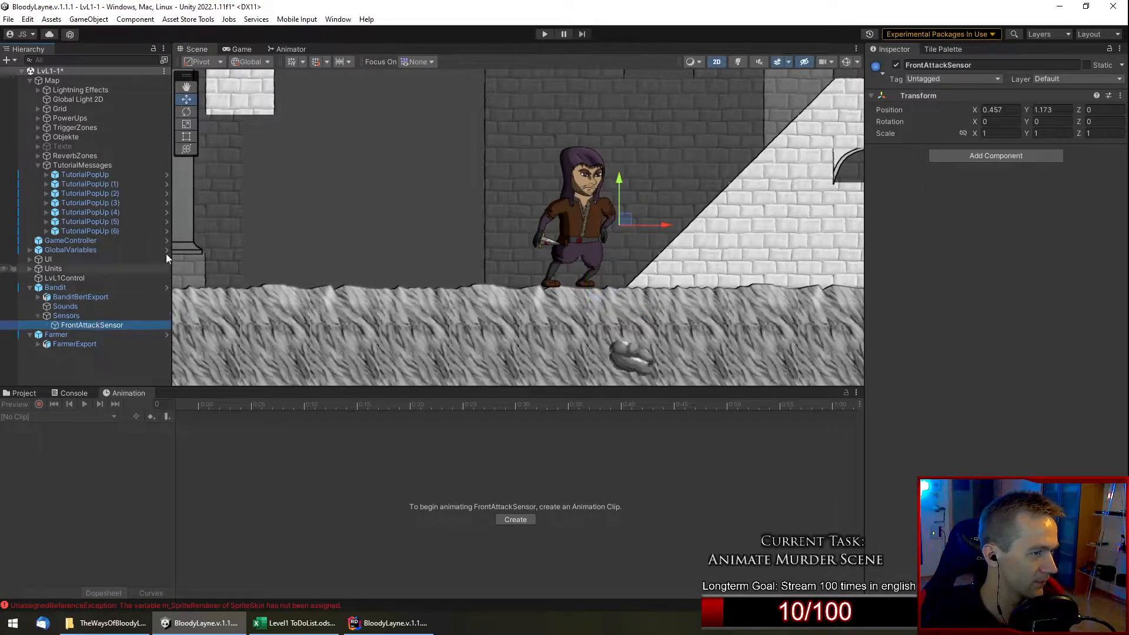
scroll(636, 223, "up", 3)
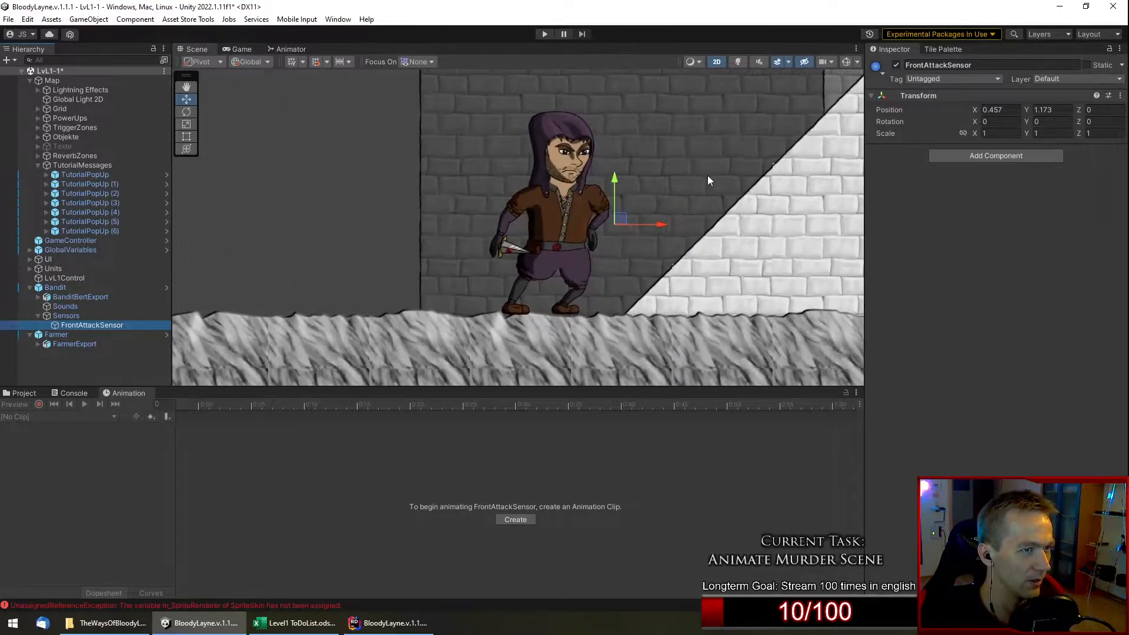
scroll(643, 213, "up", 3)
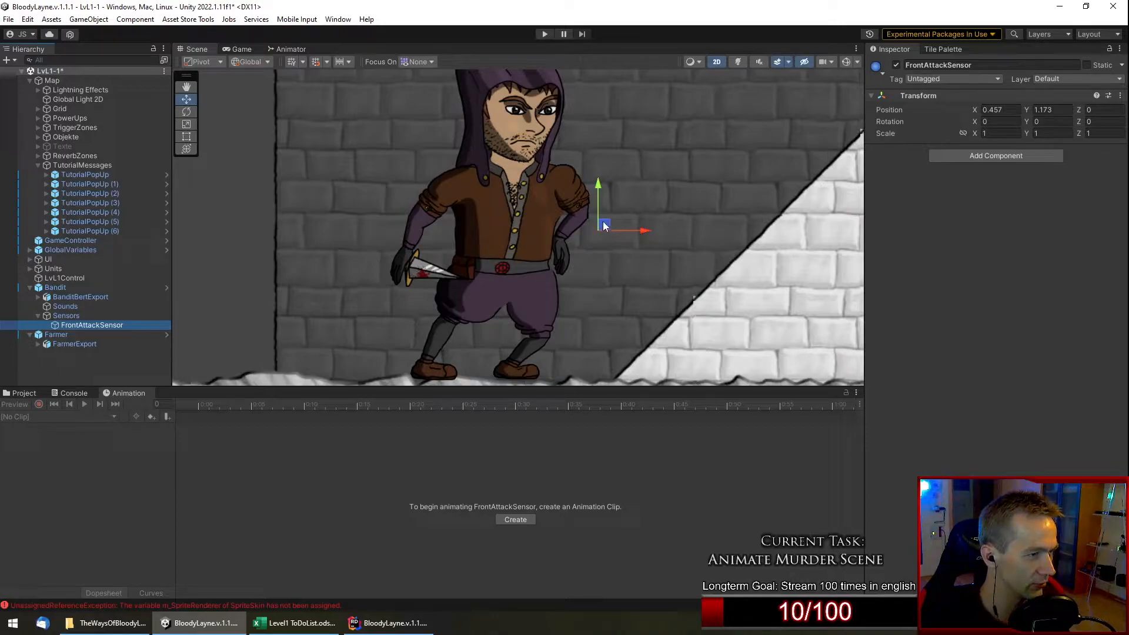
left_click(77, 296)
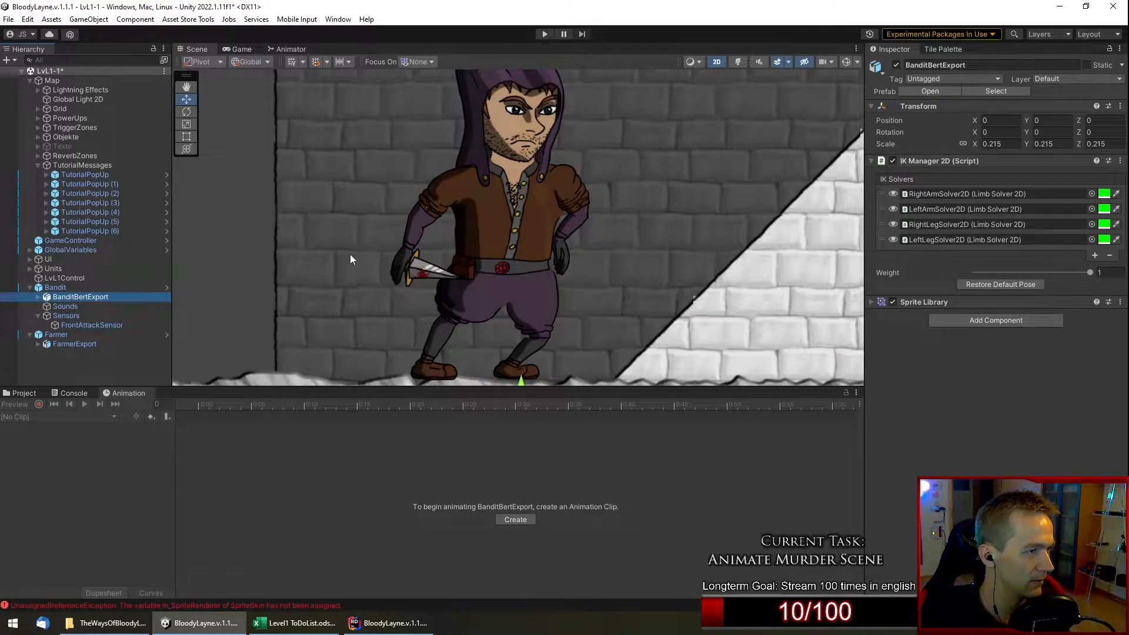
scroll(521, 233, "down", 4)
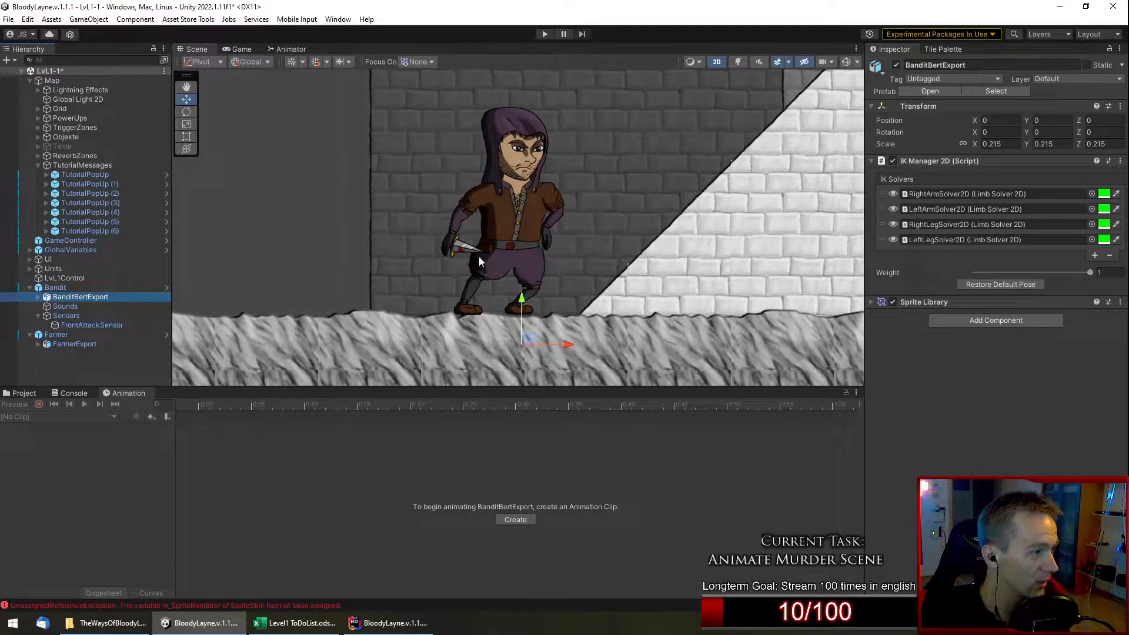
left_click(98, 318)
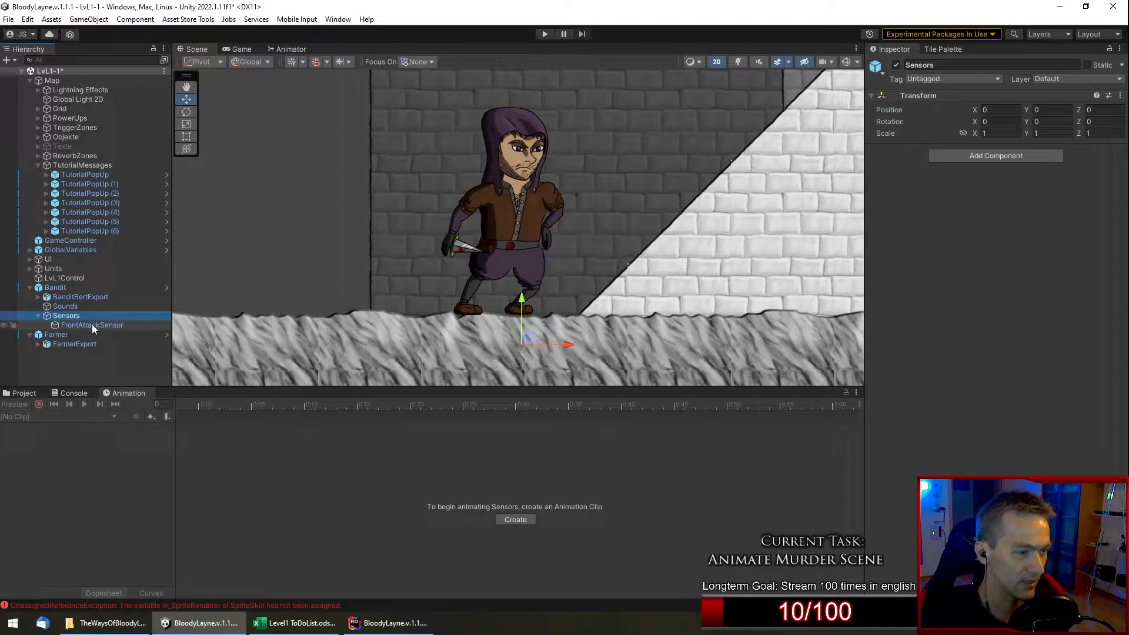
Set the Bandit's X scale to -1 and check the position of its FrontAttackSensor.
left_click(86, 288)
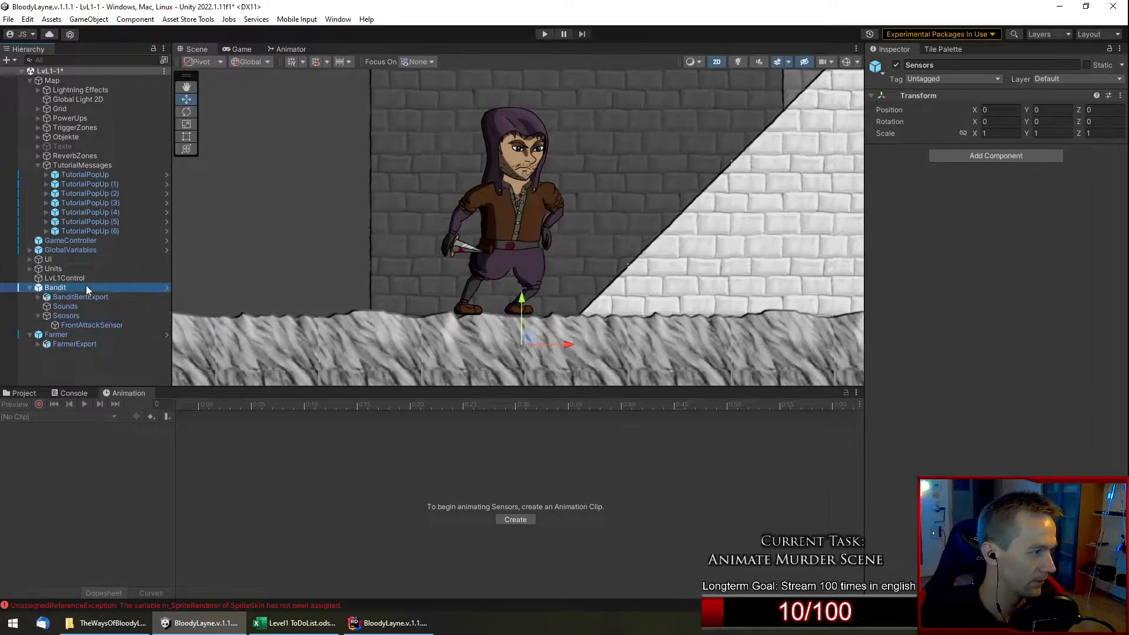
left_click(1002, 144)
type("-1")
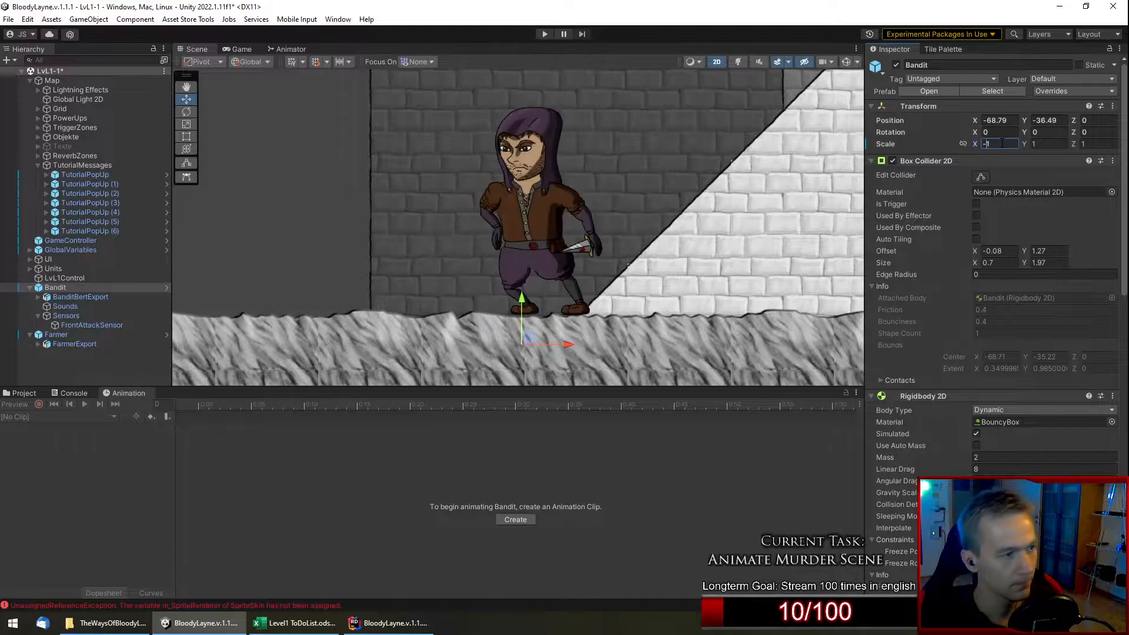
left_click(67, 326)
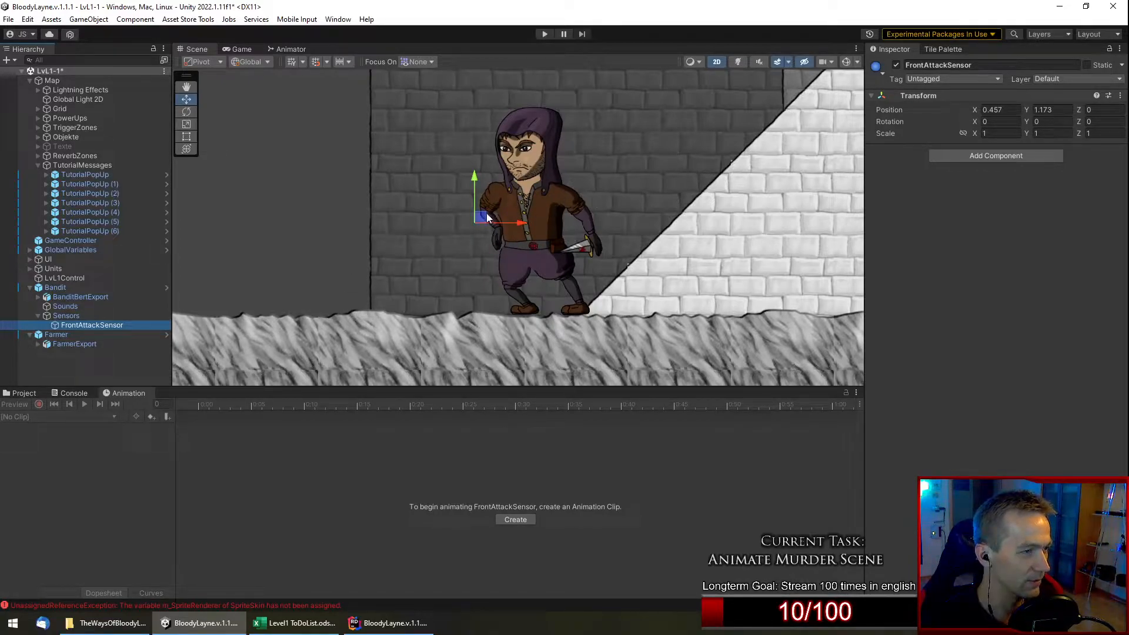
left_click(38, 316)
Start a new animation clip for the Bandit and create an Animations folder in Assets/Units/Enemys/Bandit.
left_click(59, 287)
scroll(418, 122, "down", 1)
scroll(418, 121, "down", 4)
middle_click_drag(317, 152, 764, 280)
scroll(510, 268, "down", 8)
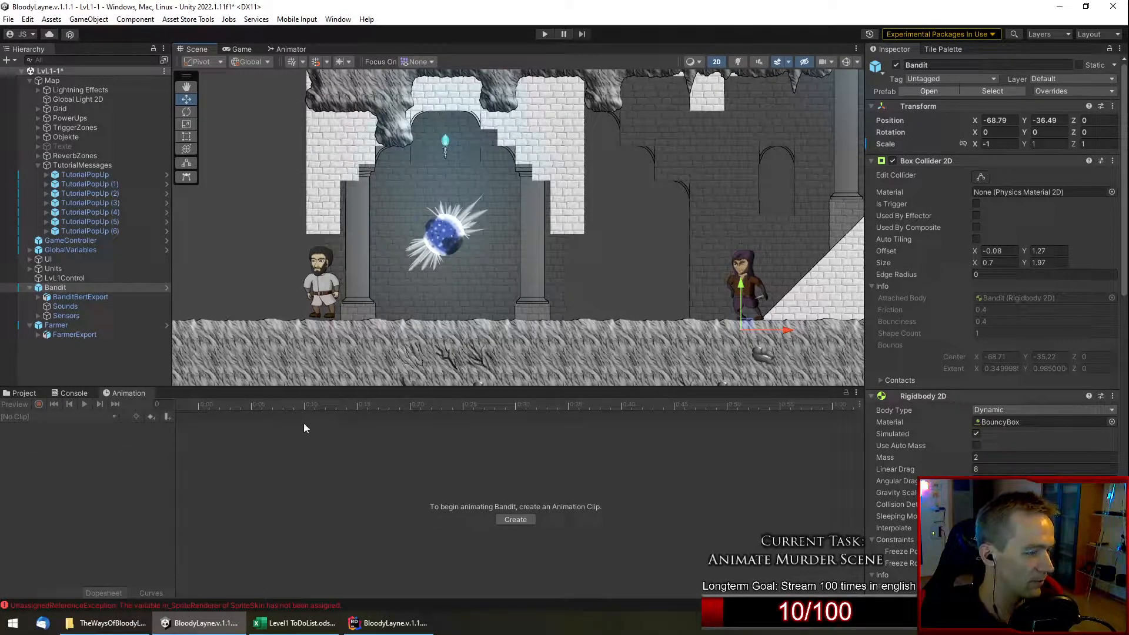
left_click(516, 519)
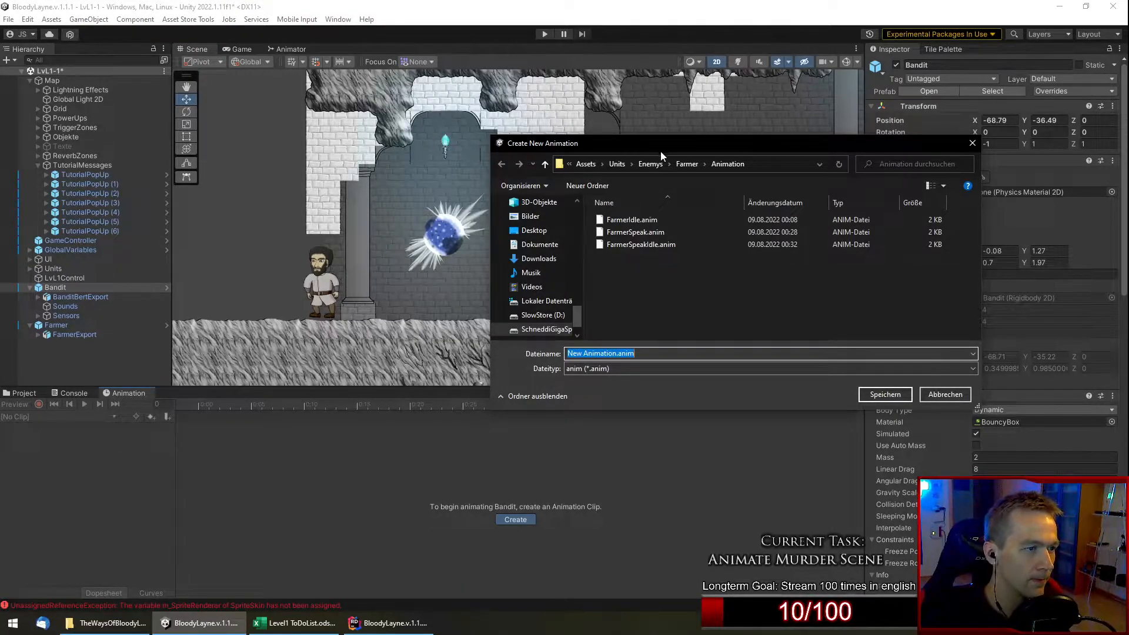
left_click(650, 164)
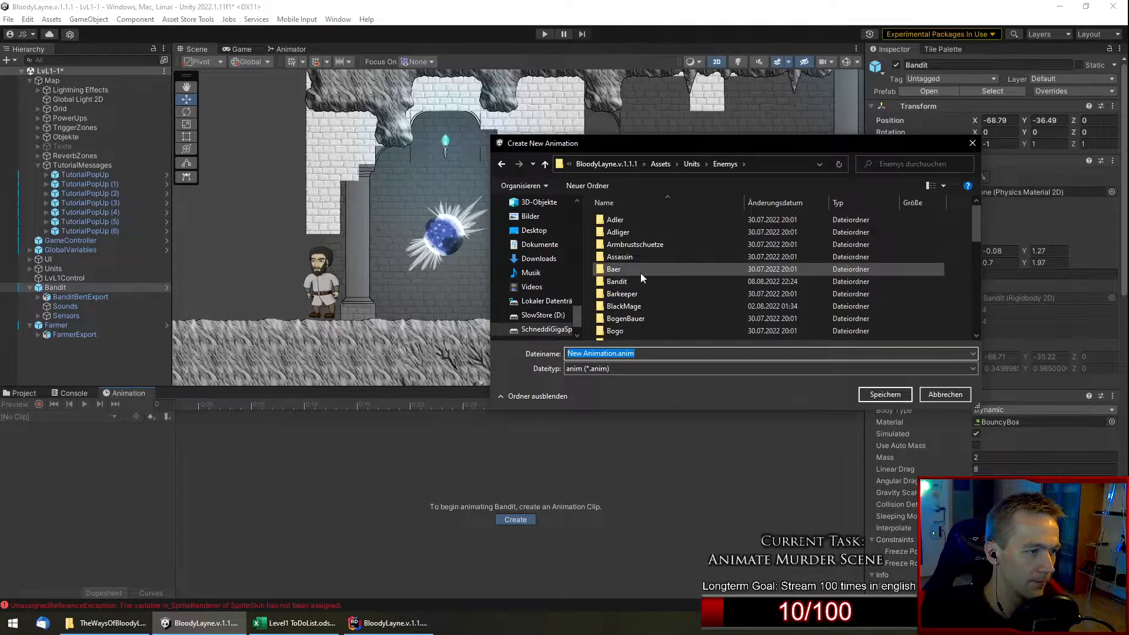
double_click(633, 280)
right_click(665, 299)
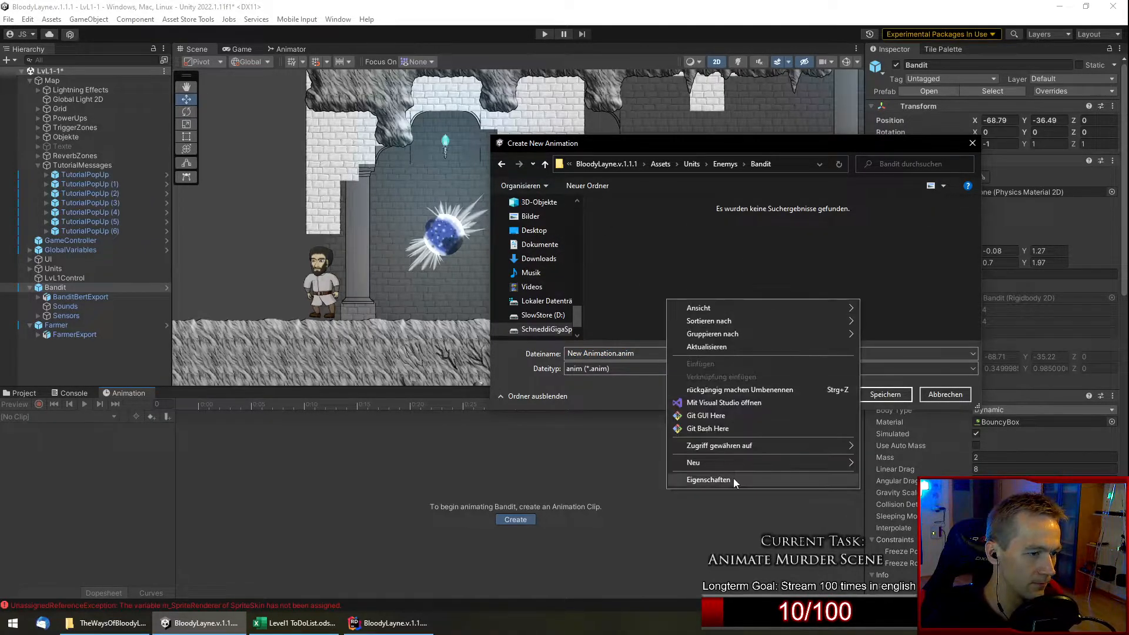
mouse_move(728, 467)
left_click(885, 468)
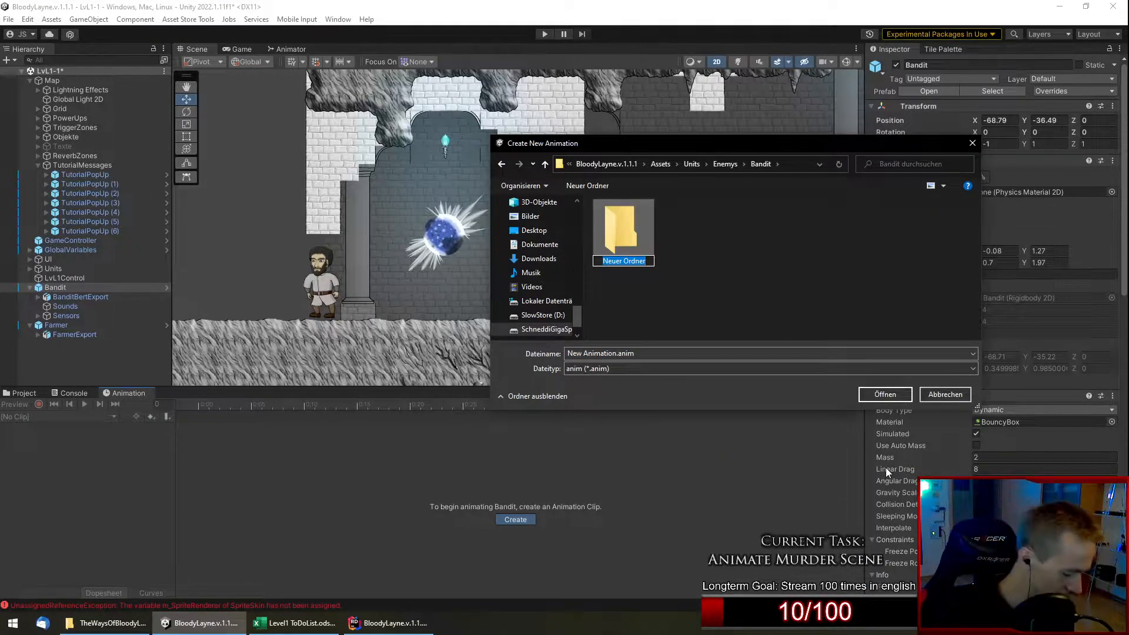
type("Animations")
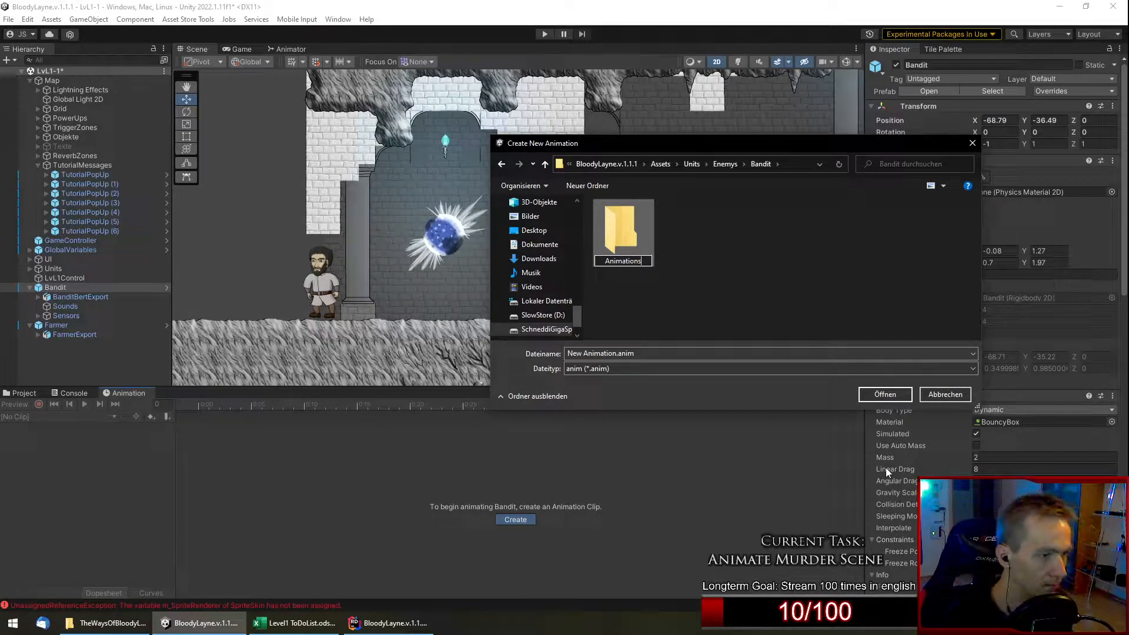
key("Return")
Save the Bandit's new clip in the Animations folder as BanditFarmerKill.anim.
double_click(630, 230)
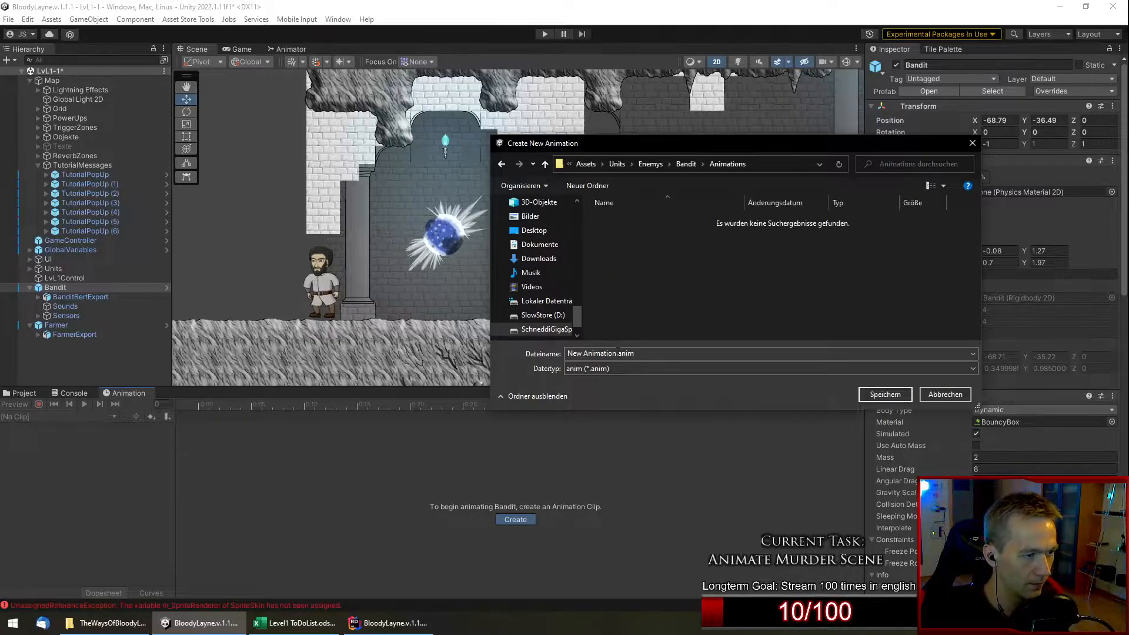
left_click(617, 353)
key("shift+Home")
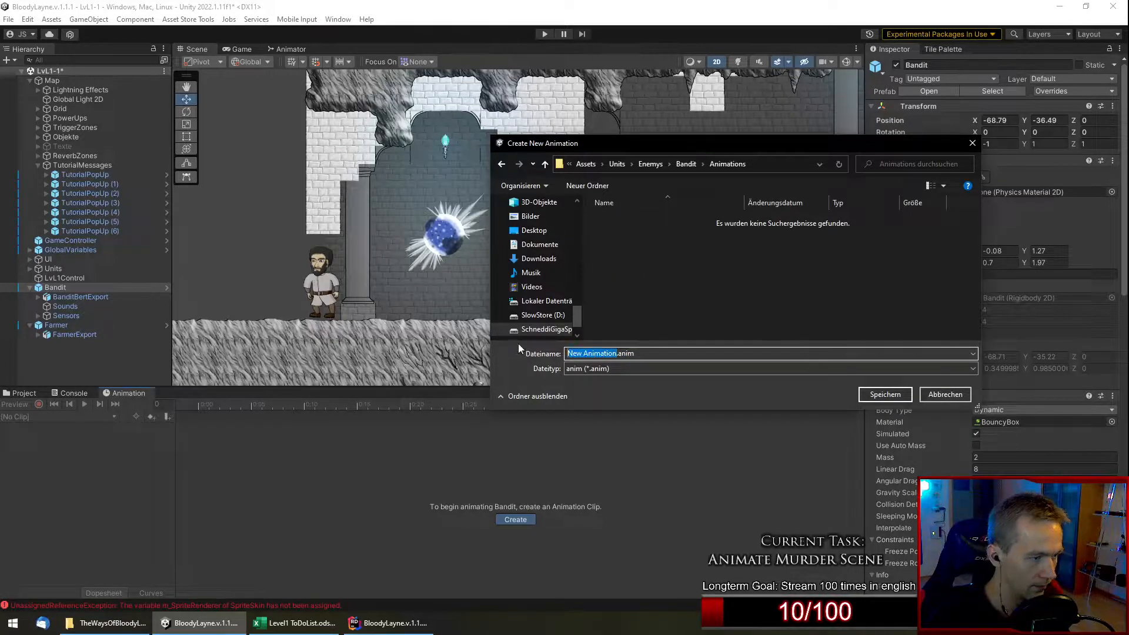
type("Bandit")
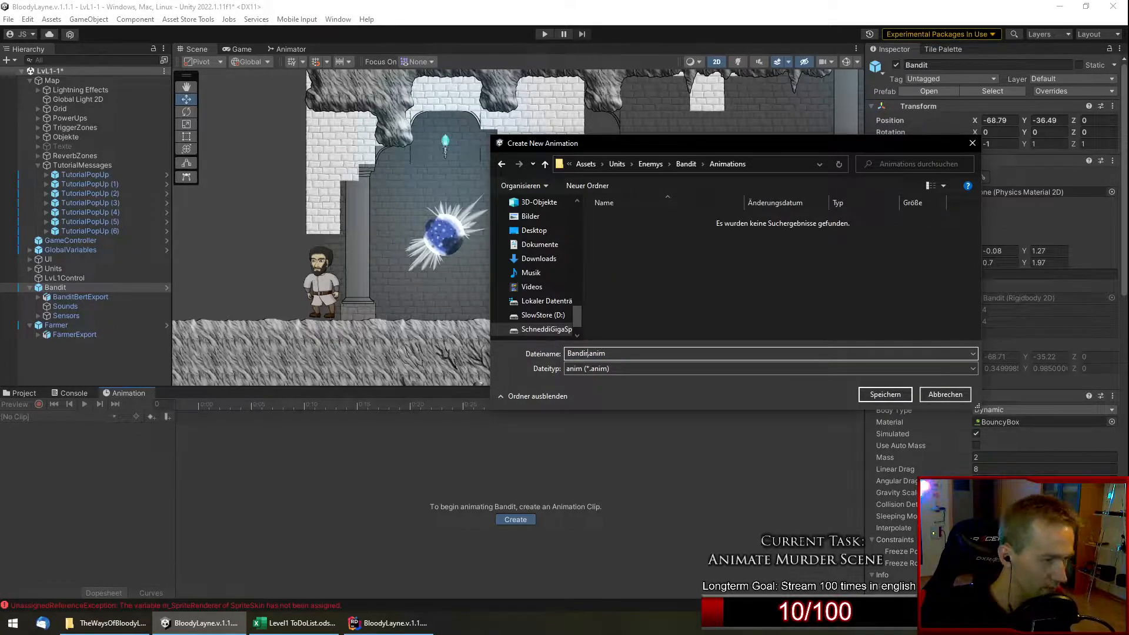
type("FarmerKill")
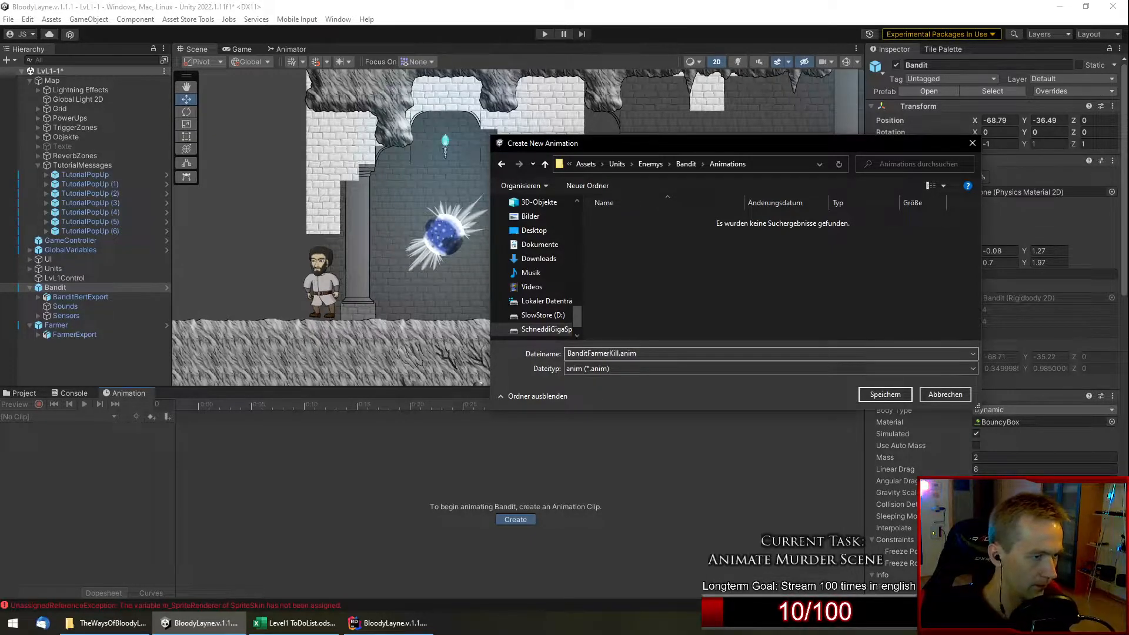
key("Return")
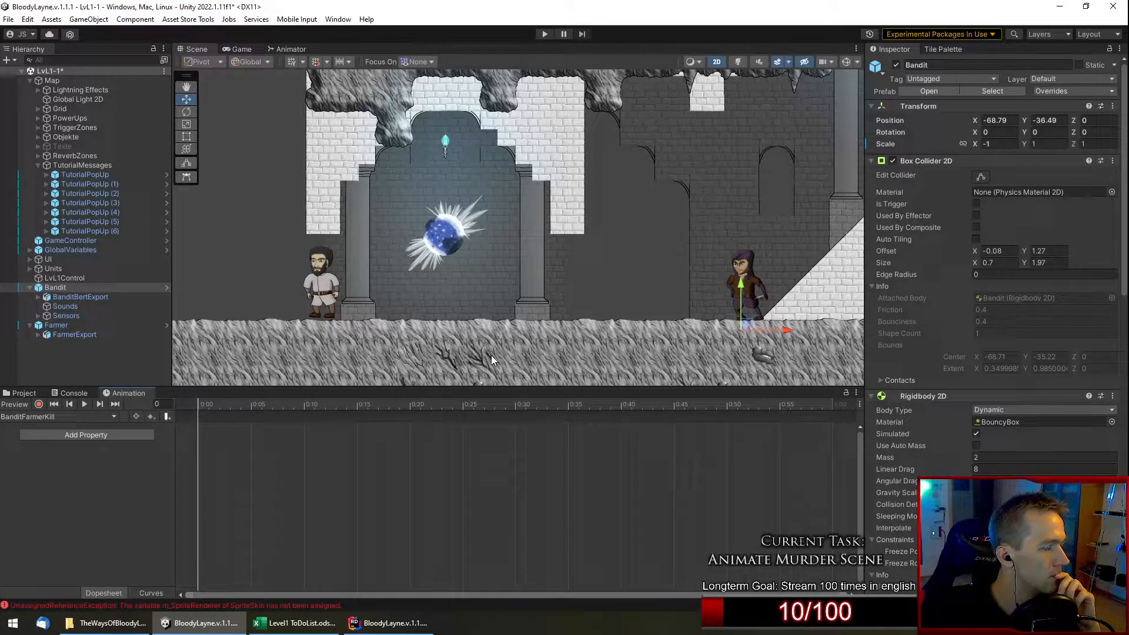
scroll(1000, 358, "down", 5)
scroll(809, 327, "down", 5)
middle_click_drag(806, 329, 703, 311)
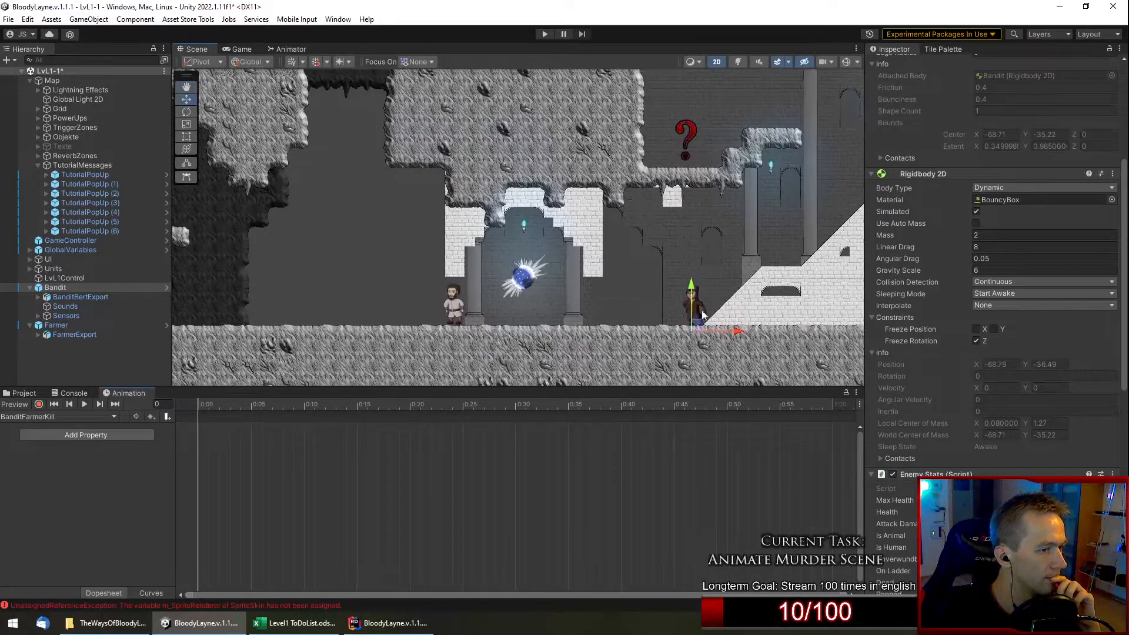
Bring the area around the Farmer and Bandit into view and save the LvL1-1 scene.
scroll(529, 317, "down", 2)
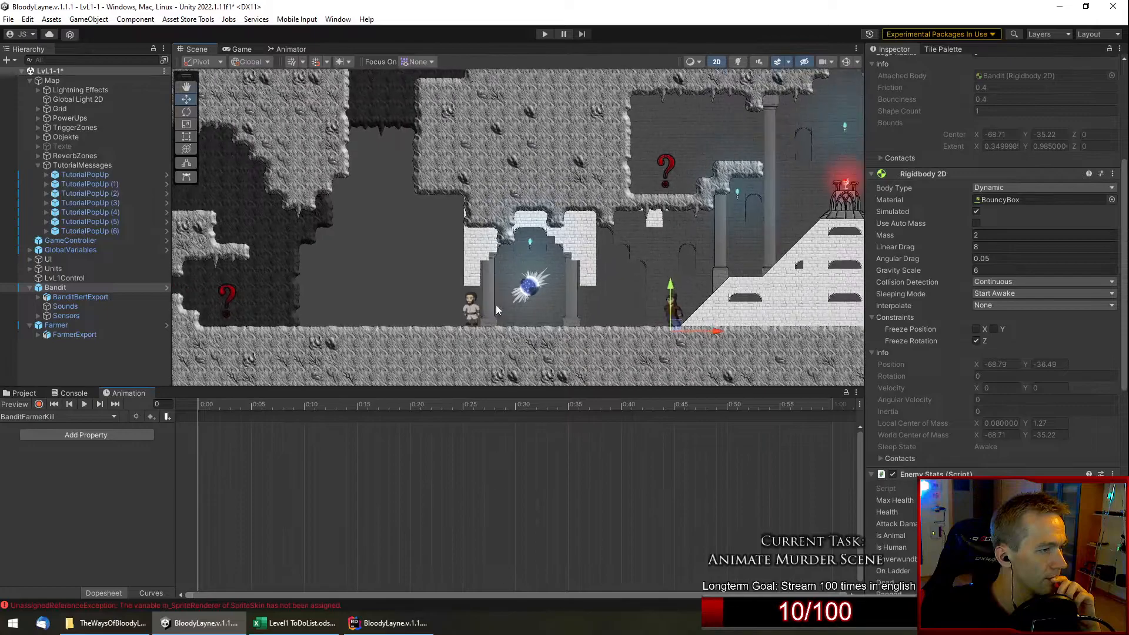
middle_click_drag(495, 305, 619, 329)
scroll(621, 330, "down", 2)
scroll(622, 330, "down", 2)
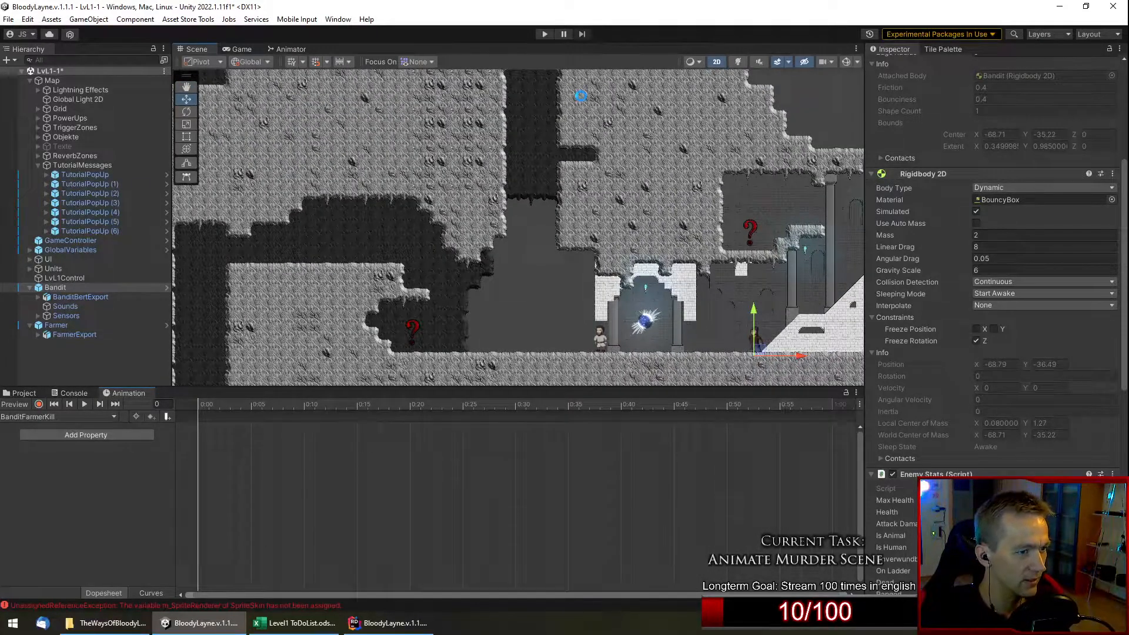
key("ctrl+s")
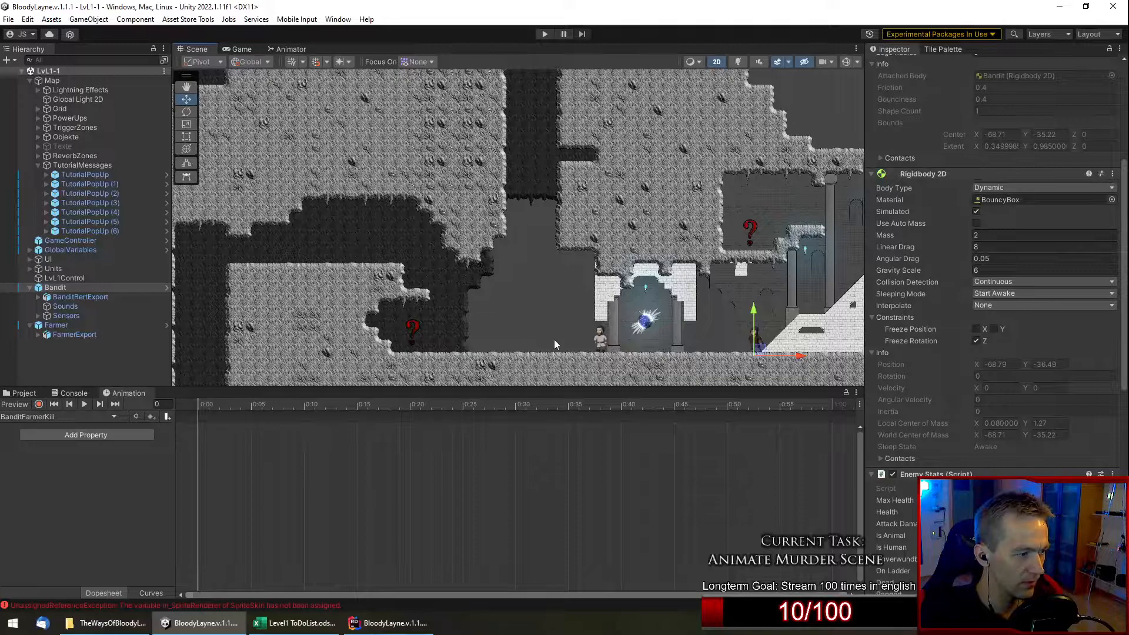
Compare the two SpriteSkin UnassignedReferenceException entries in the console log and read their stack traces.
left_click(75, 392)
left_click(188, 529)
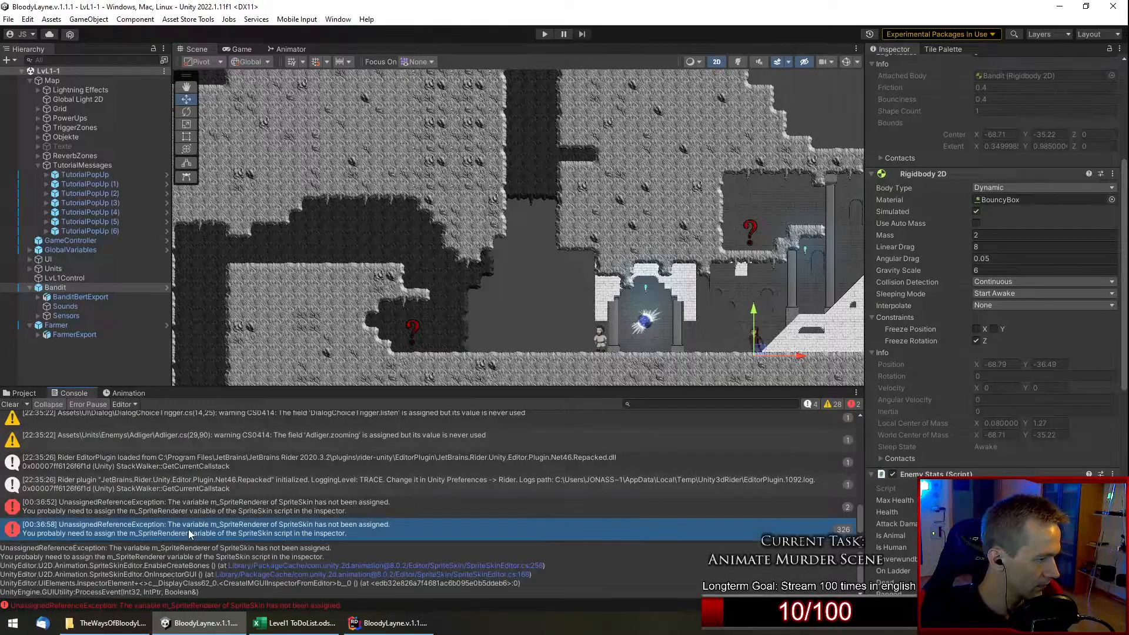
left_click(250, 514)
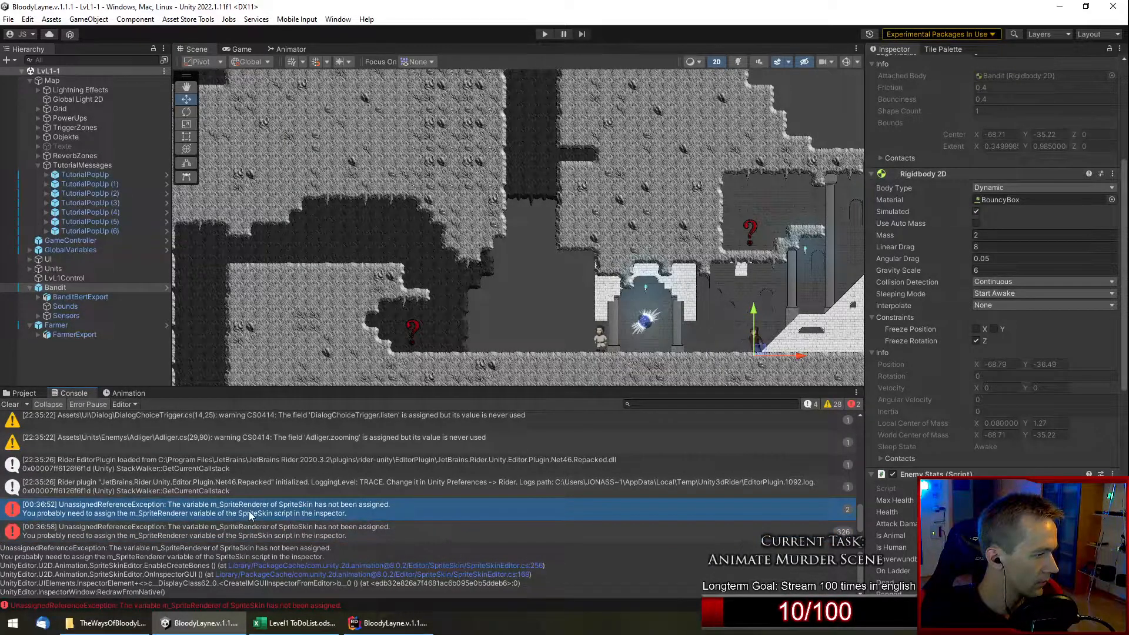
left_click(237, 529)
left_click(266, 509)
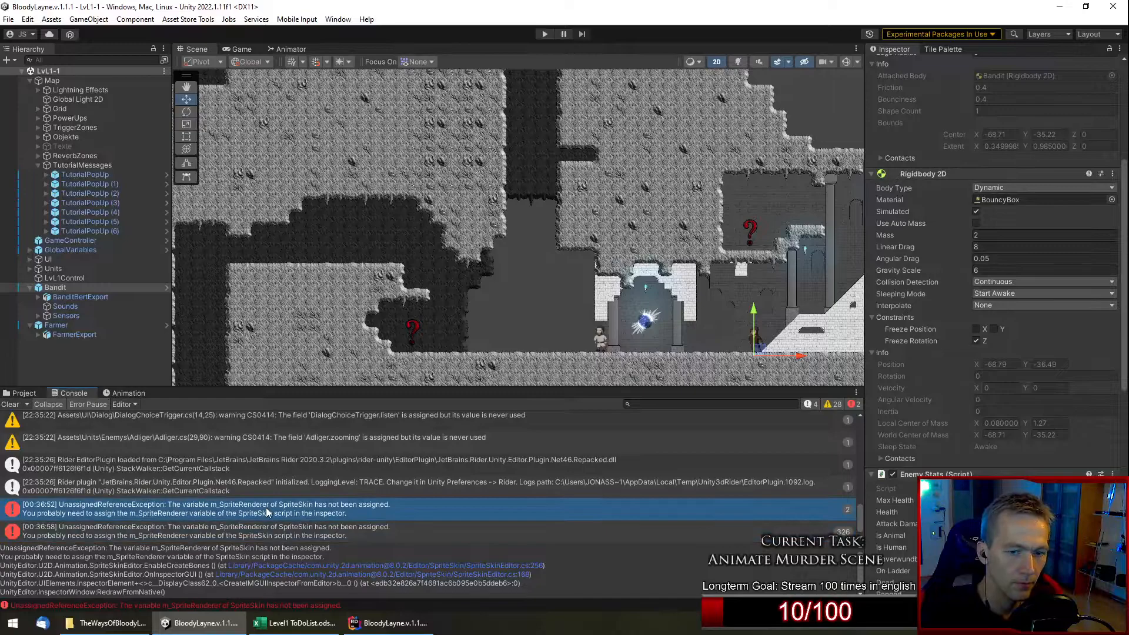
left_click(239, 530)
left_click(237, 510)
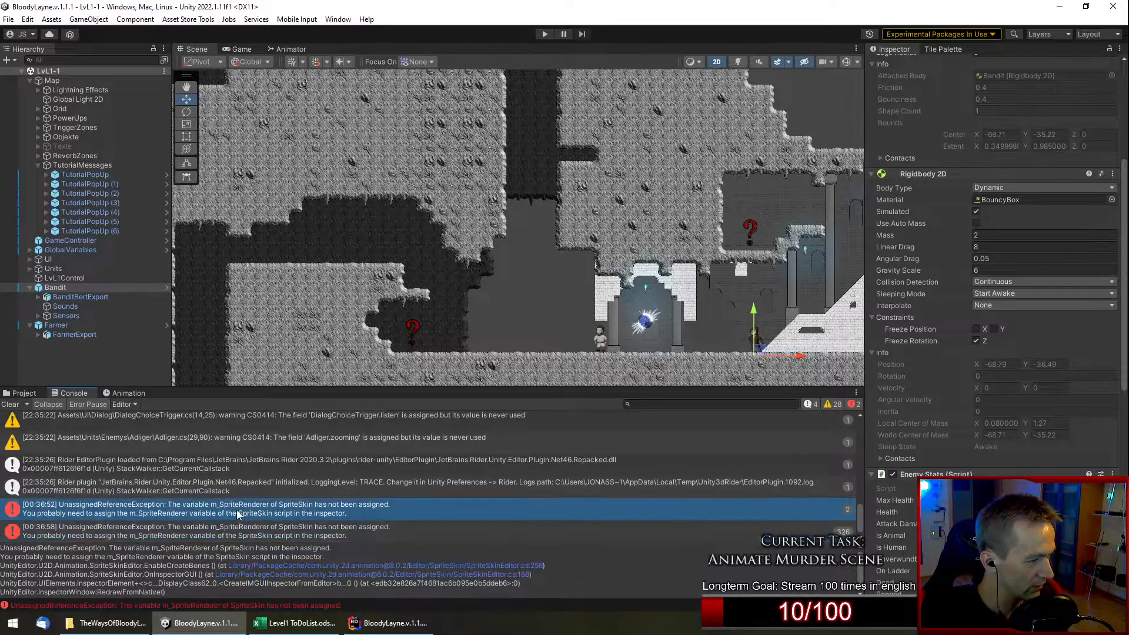
Look through the child objects of FarmerExport and BanditBertExport for the source of the SpriteSkin errors.
left_click(38, 335)
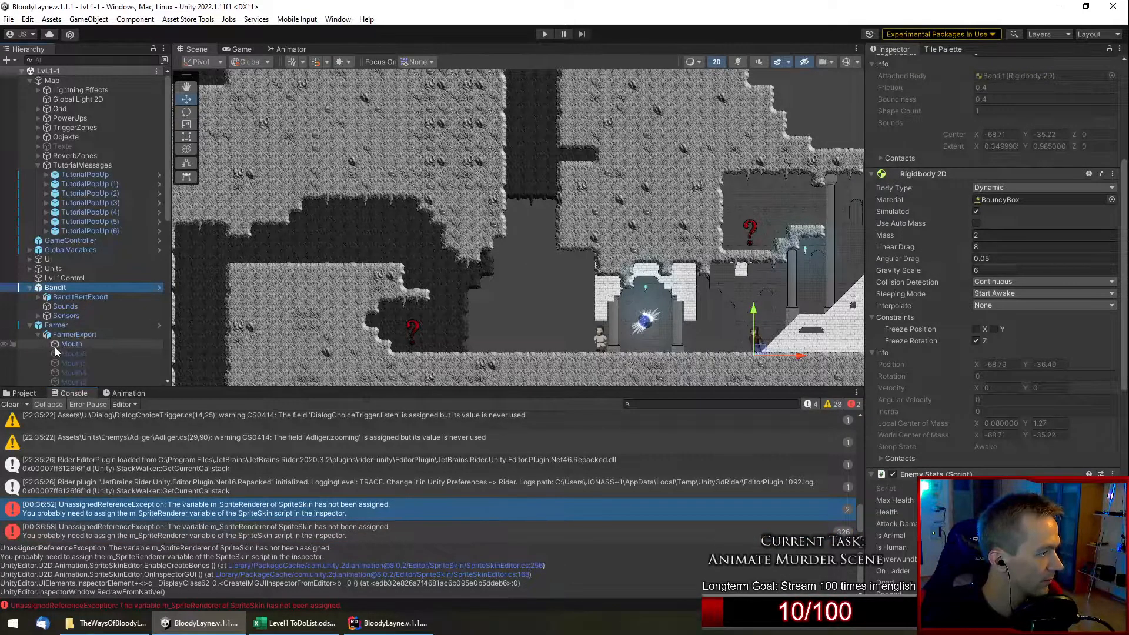
scroll(78, 341, "down", 6)
scroll(66, 253, "up", 1)
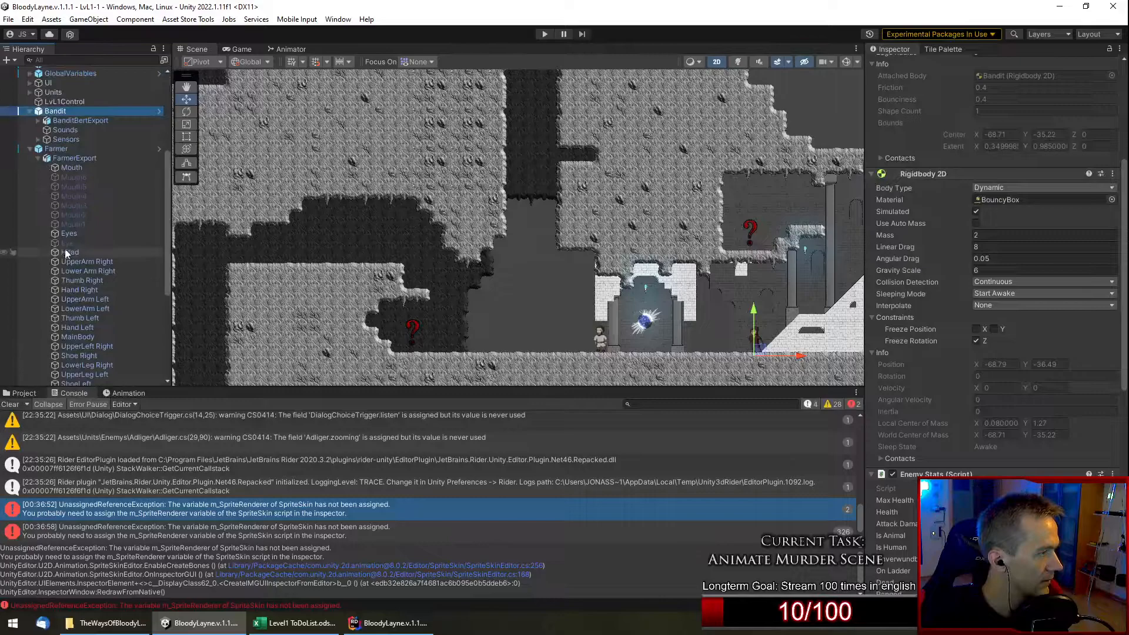
left_click(38, 120)
left_click(191, 531)
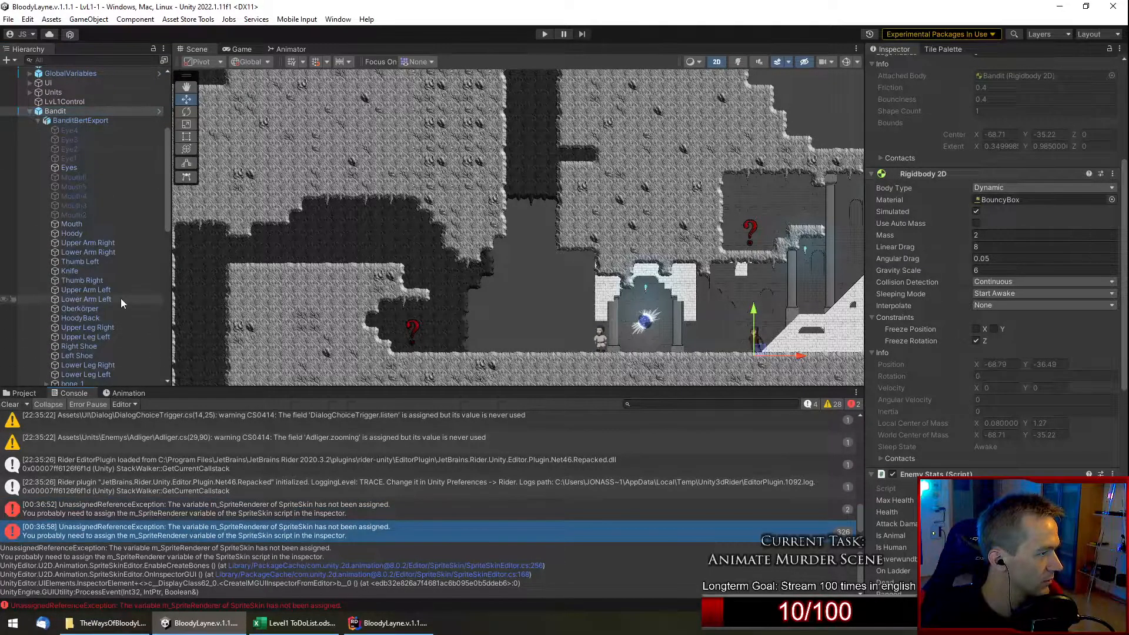
scroll(121, 298, "down", 8)
scroll(42, 294, "down", 5)
left_click(178, 511)
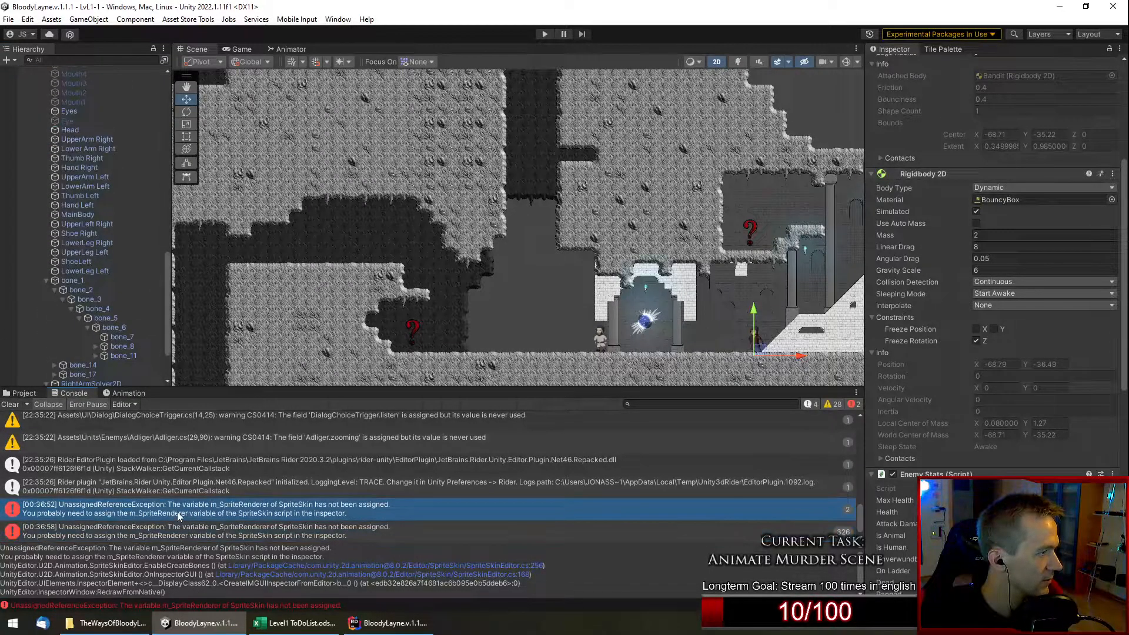
left_click(172, 526)
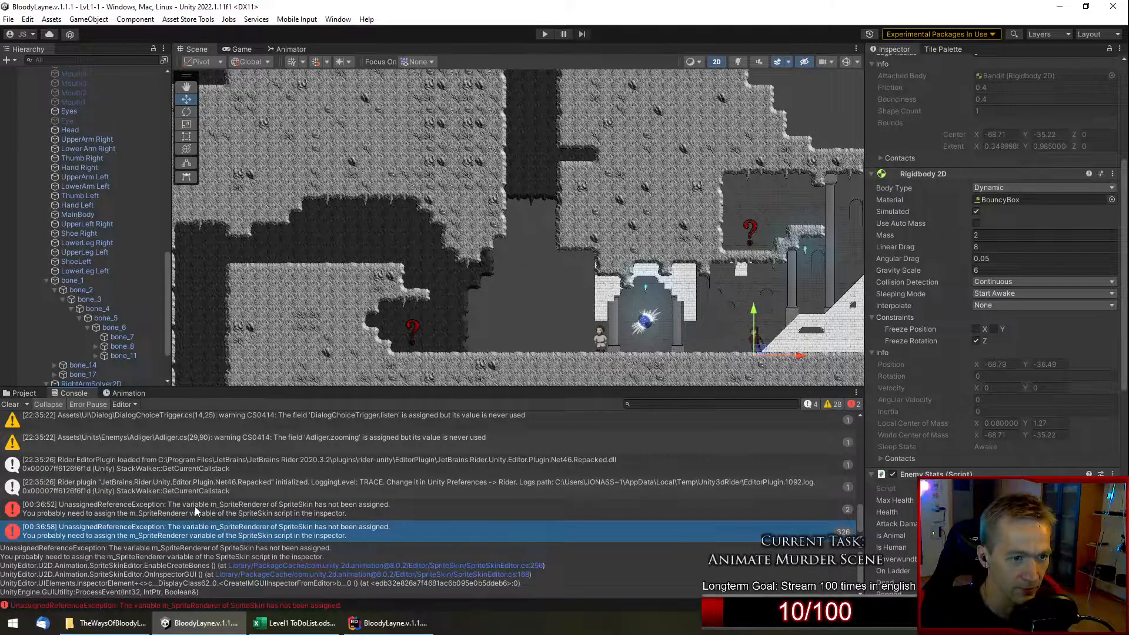
Inspect the Sprite Renderer and Sprite Skin on the Farmer's Eyes, Mouth2 and all its body parts selected together.
scroll(87, 227, "up", 3)
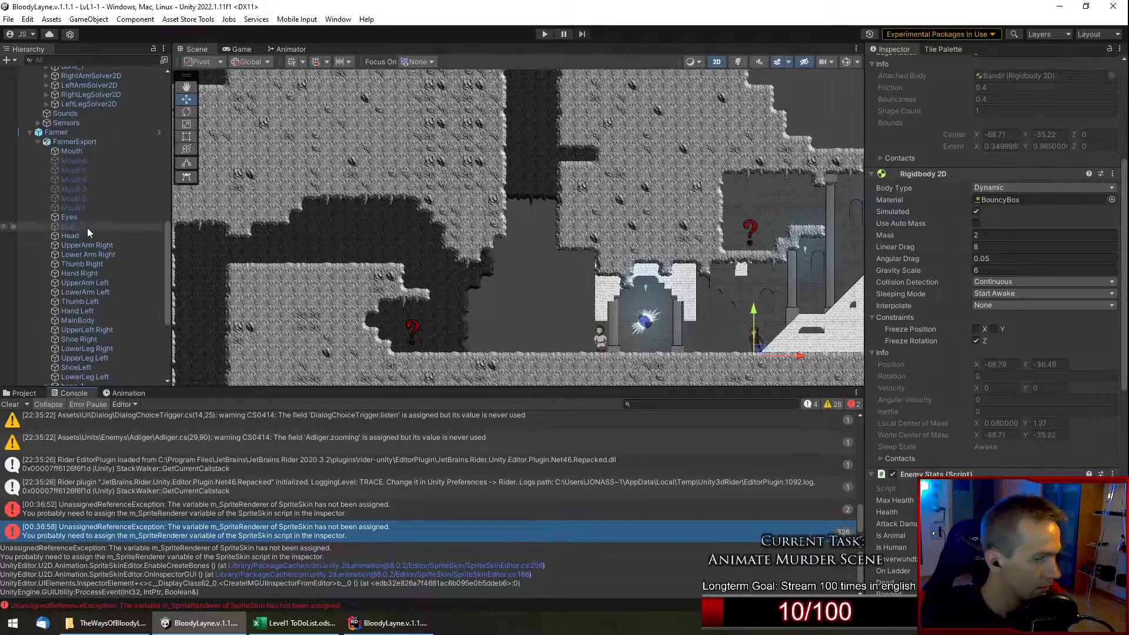
left_click(79, 217)
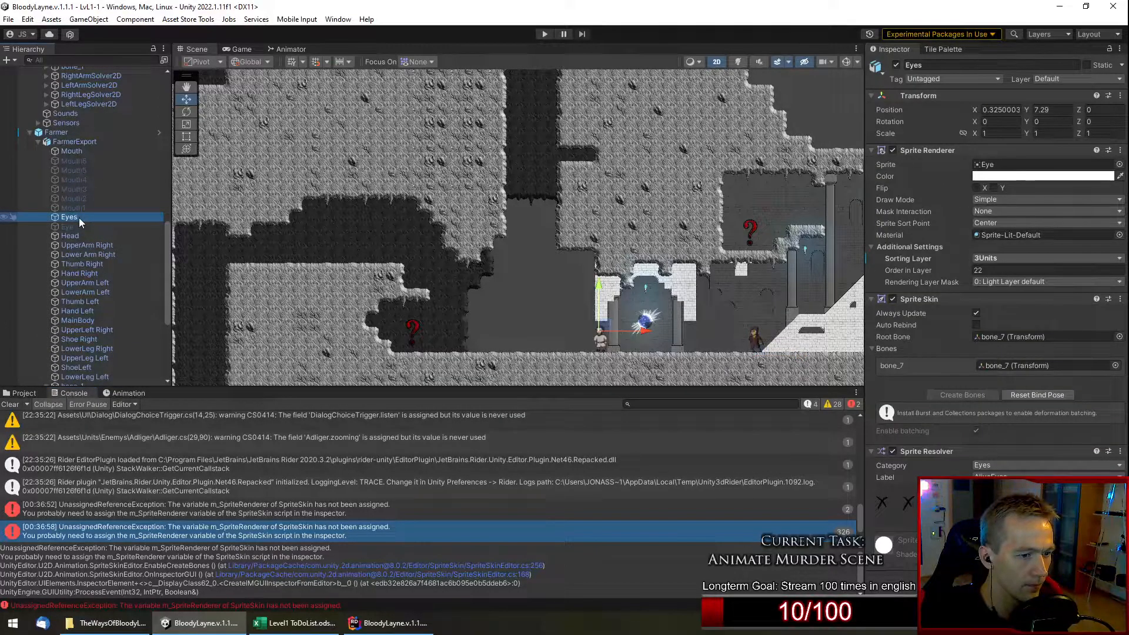
left_click(83, 198)
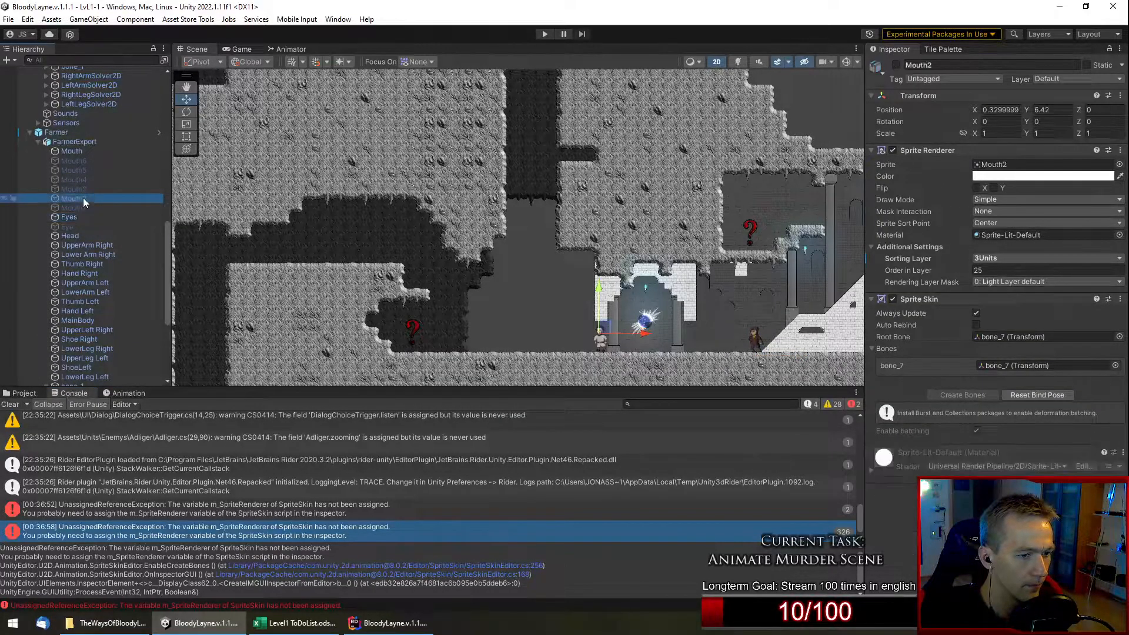
left_click(93, 151)
left_click(91, 376, "shift")
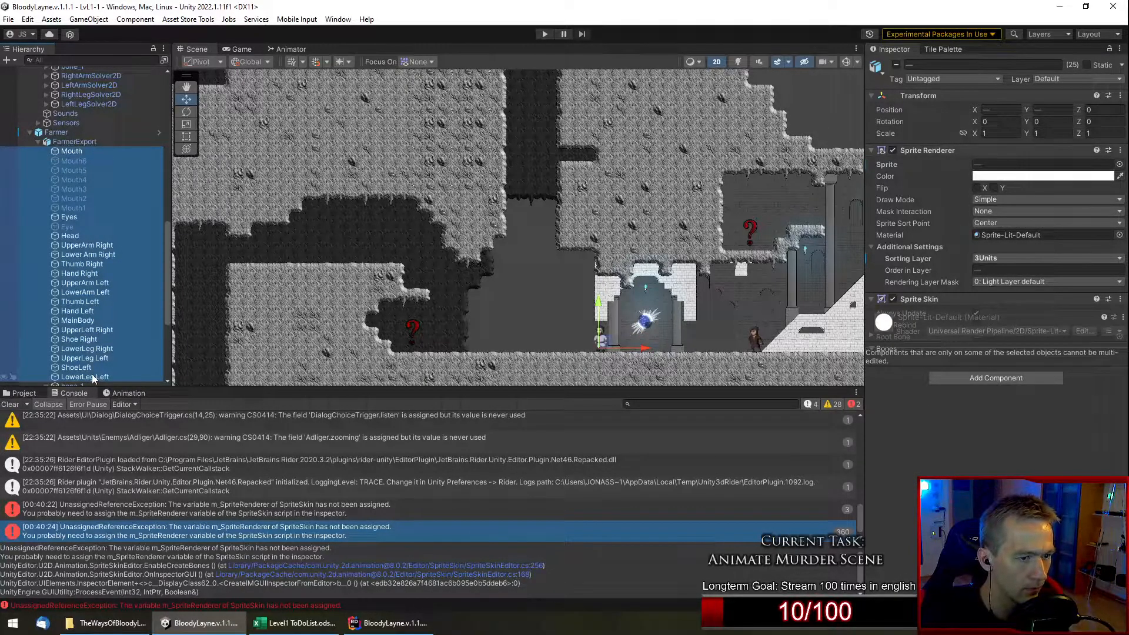
Check the Sprite Skin of each FarmerExport part individually up to Mouth, and review the console error again.
key("Up")
key("Up")
key("Up")
key("Up")
key("Up")
key("Up")
key("Up")
key("Up")
key("Up")
key("Up")
key("Up")
key("Up")
key("Up")
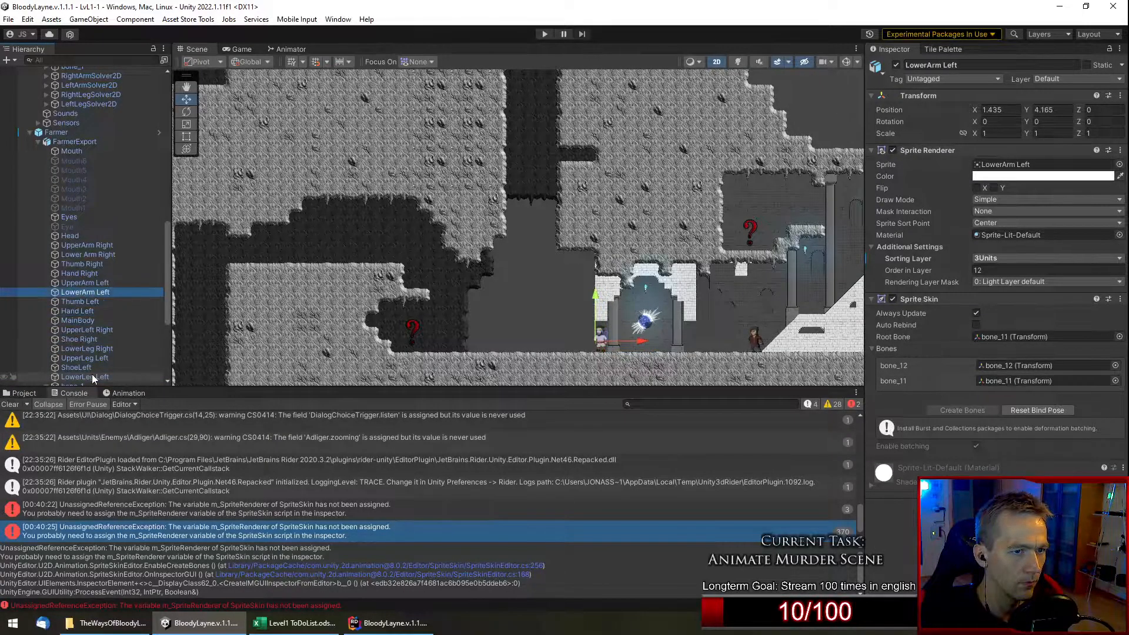
key("Up")
key("Up")
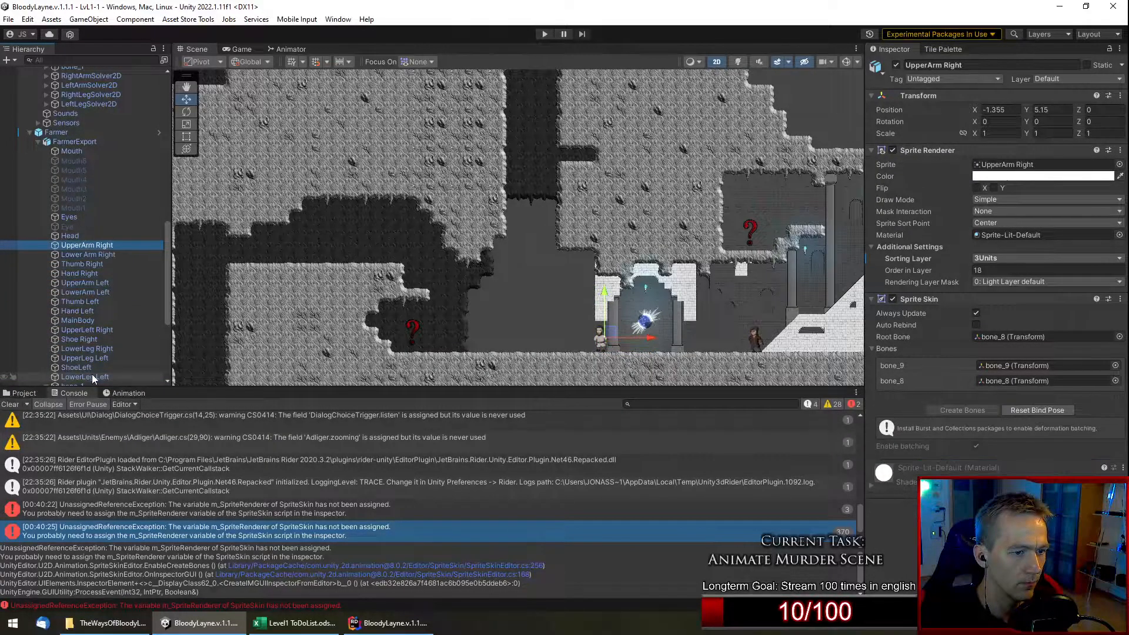
key("Up")
key("Up")
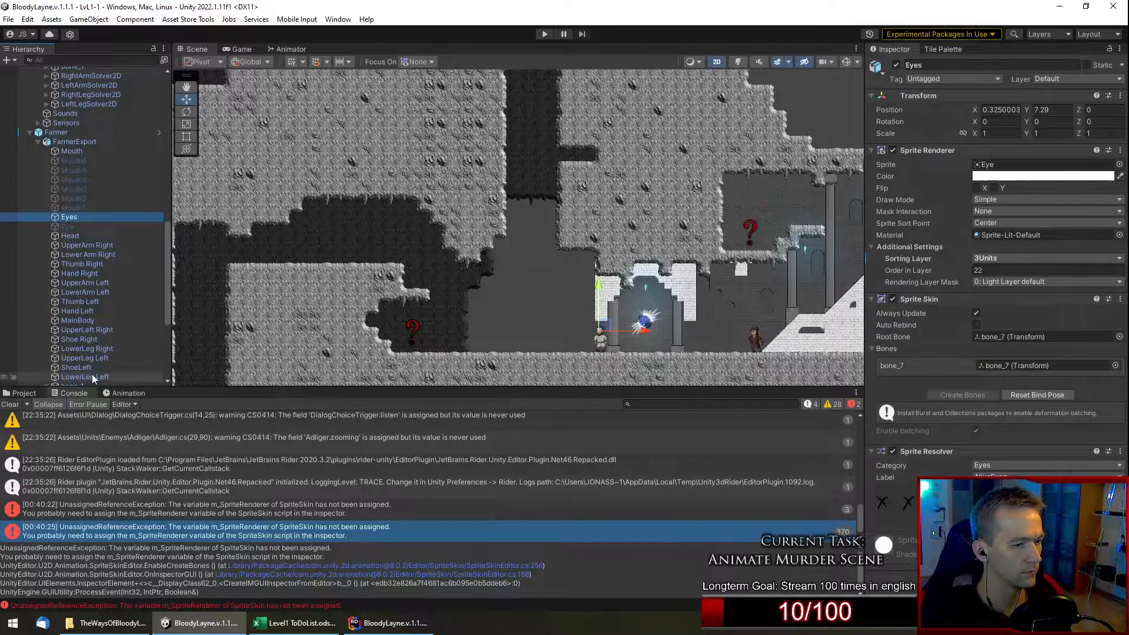
key("Up")
key("Up")
key("Up")
key("Up")
key("Up")
key("Up")
key("Up")
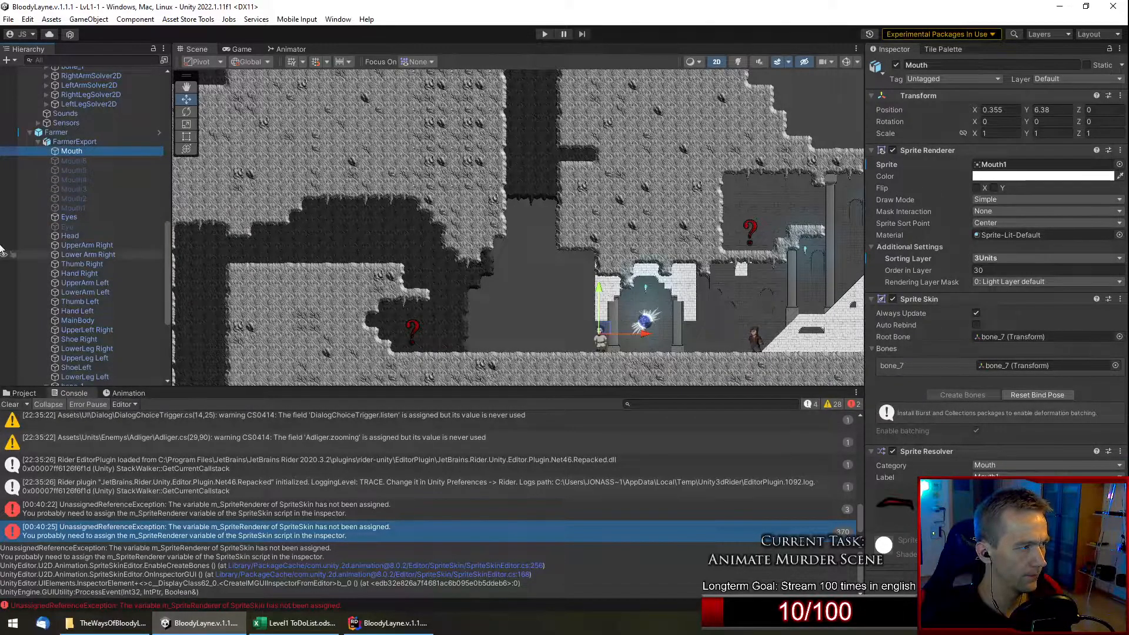
left_click(38, 142)
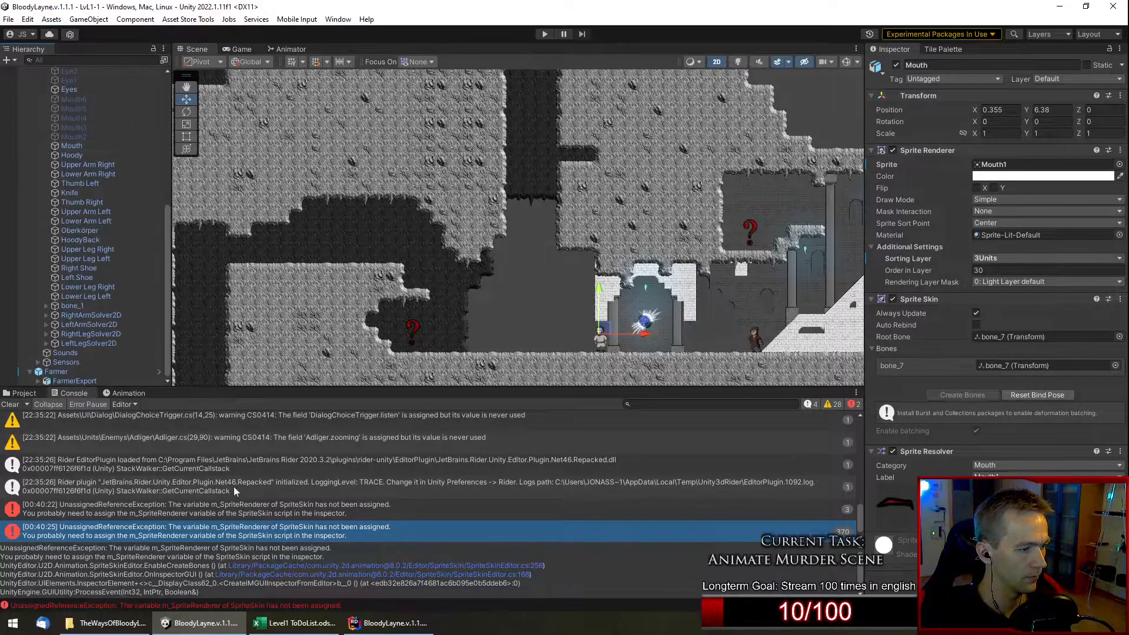
left_click(175, 519)
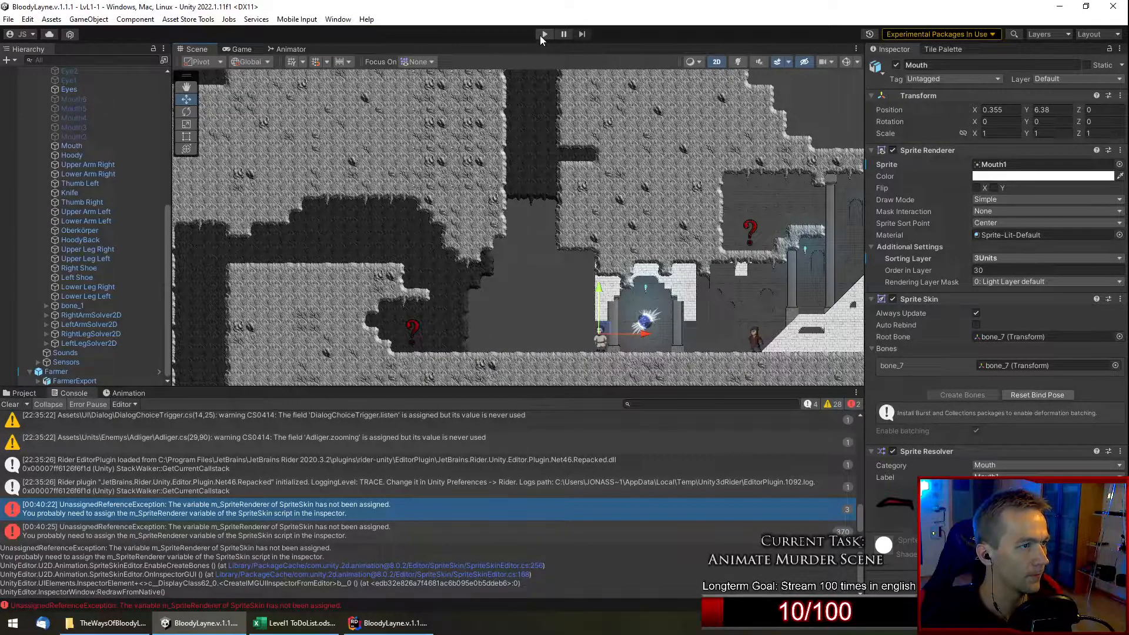
Deactivate the TriggerZones object under Map.
scroll(105, 338, "up", 9)
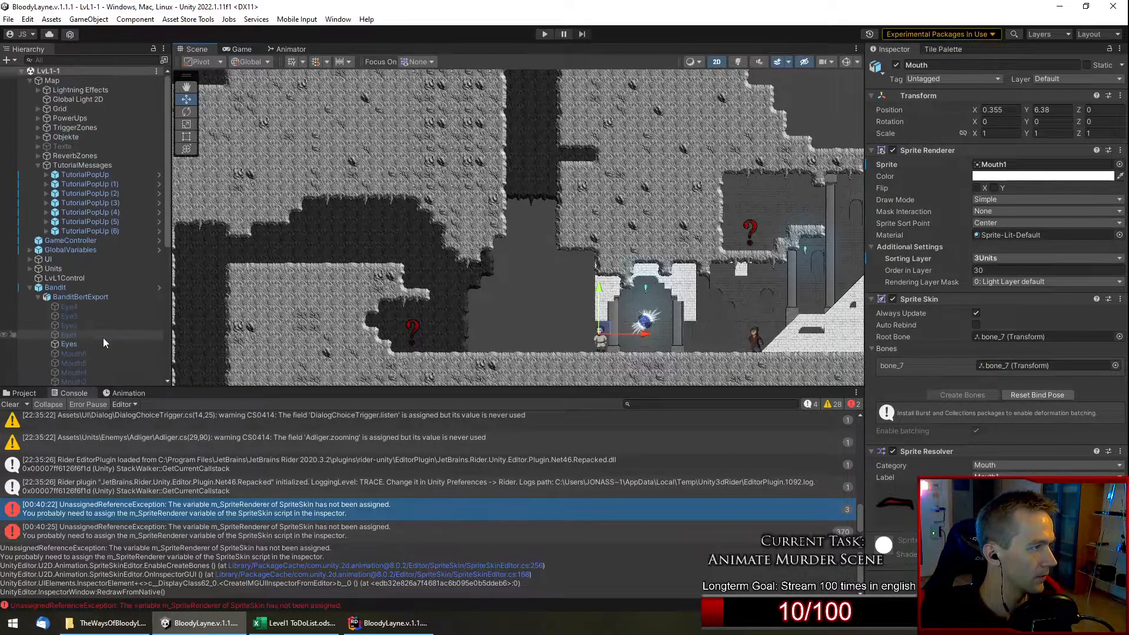
left_click(92, 184)
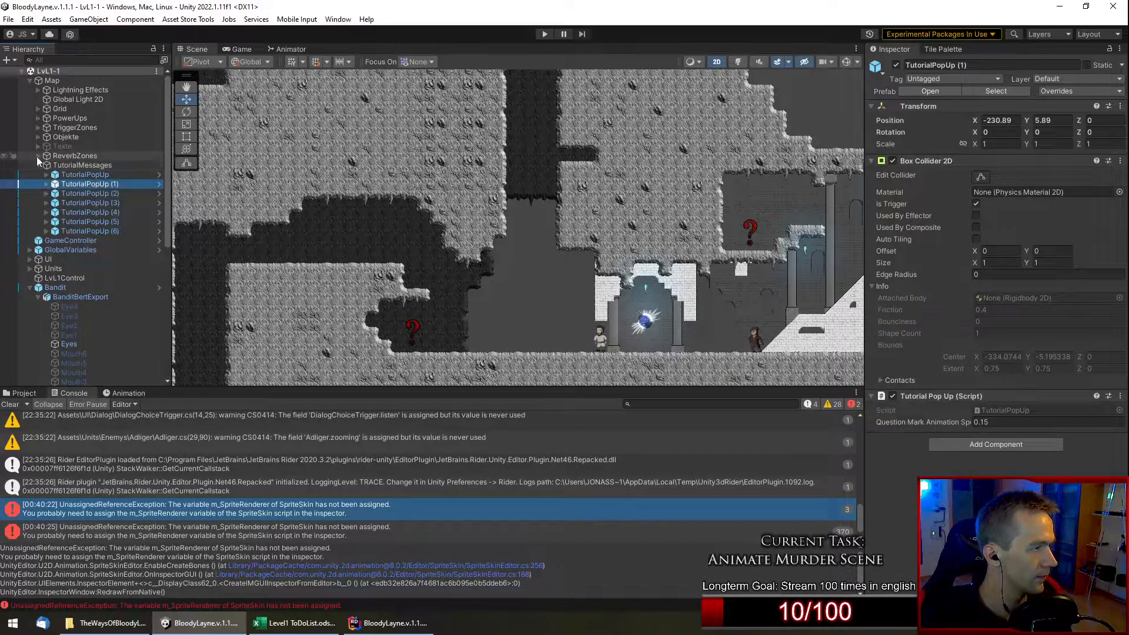
left_click(38, 127)
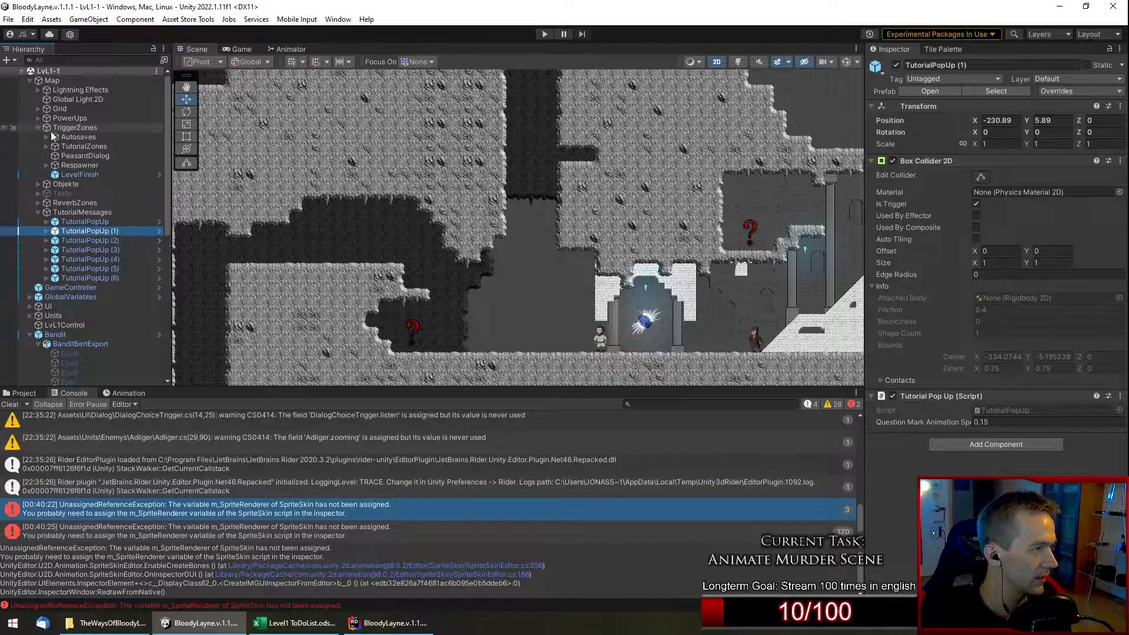
left_click(86, 128)
left_click(895, 65)
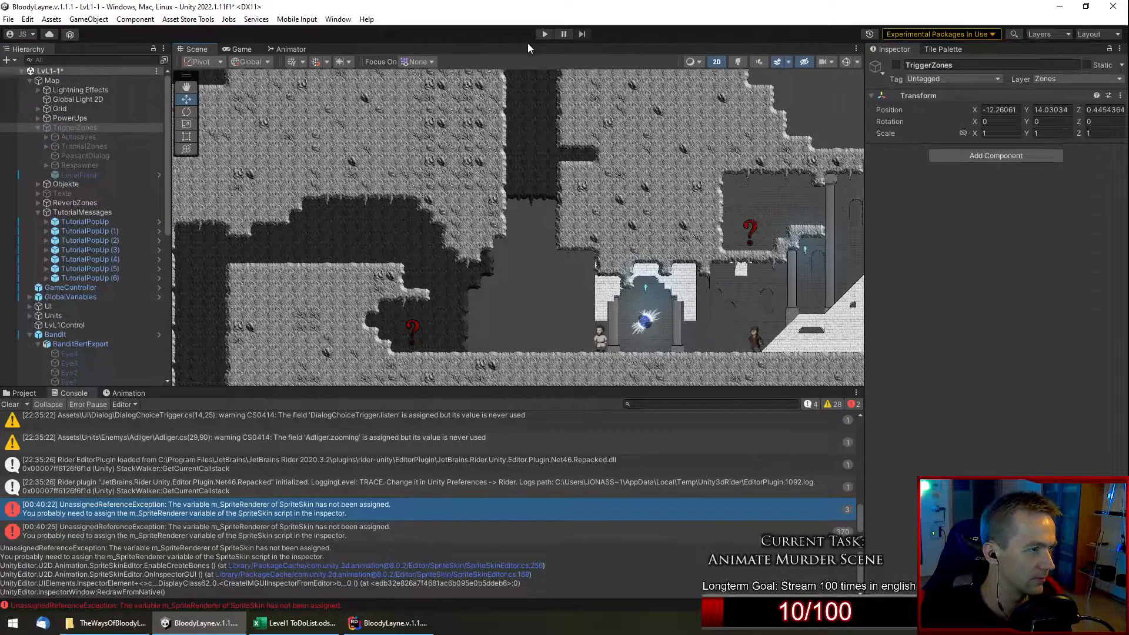
Move the player character Larry to about X -121.29, Y 10.6, beside the brown object on the cave ledge, and save the scene.
left_click(30, 316)
left_click(62, 325)
key("f")
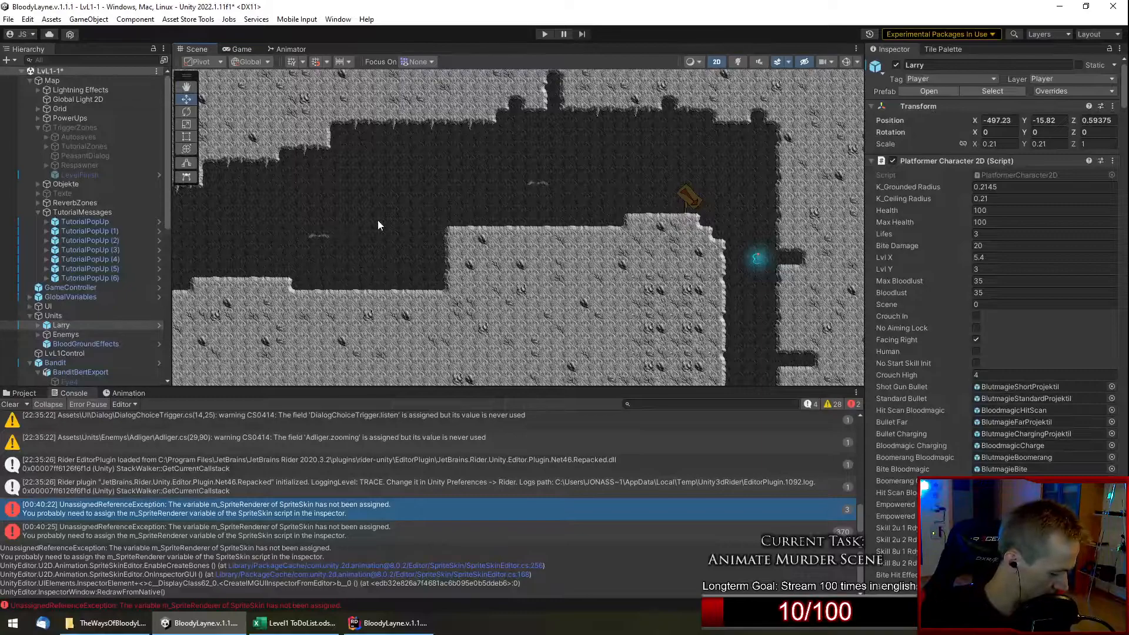
middle_click_drag(373, 221, 422, 256)
key("ctrl+alt+f")
left_click_drag(530, 229, 710, 235)
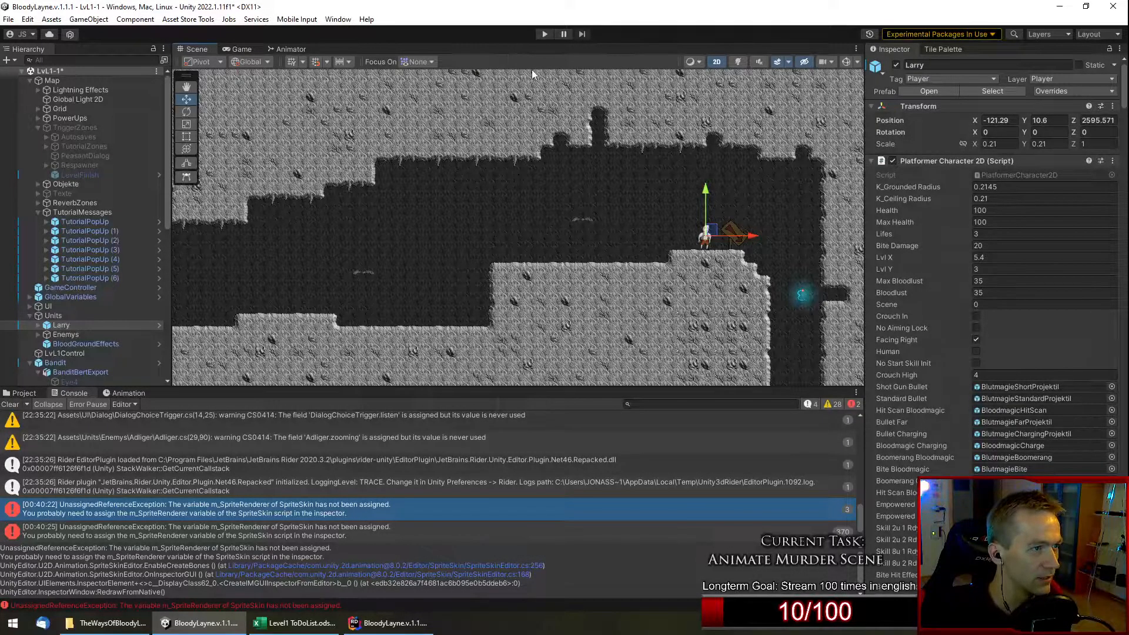
key("ctrl+s")
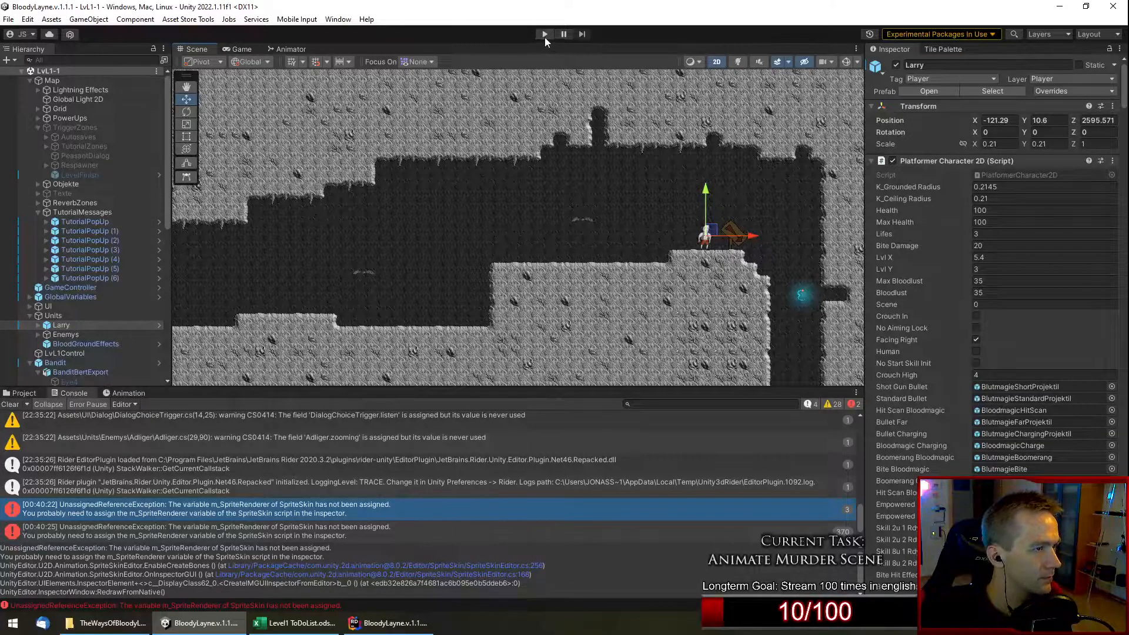
Run the level and inspect the LvL1Control object referenced by the unassigned bogo error.
left_click(545, 34)
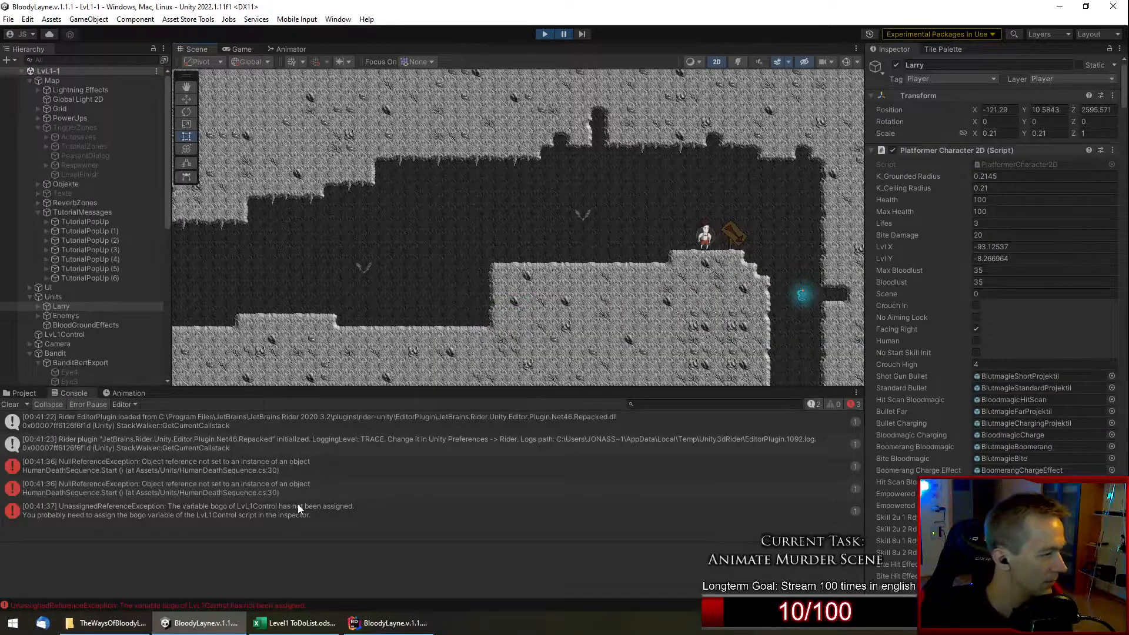
left_click(246, 520)
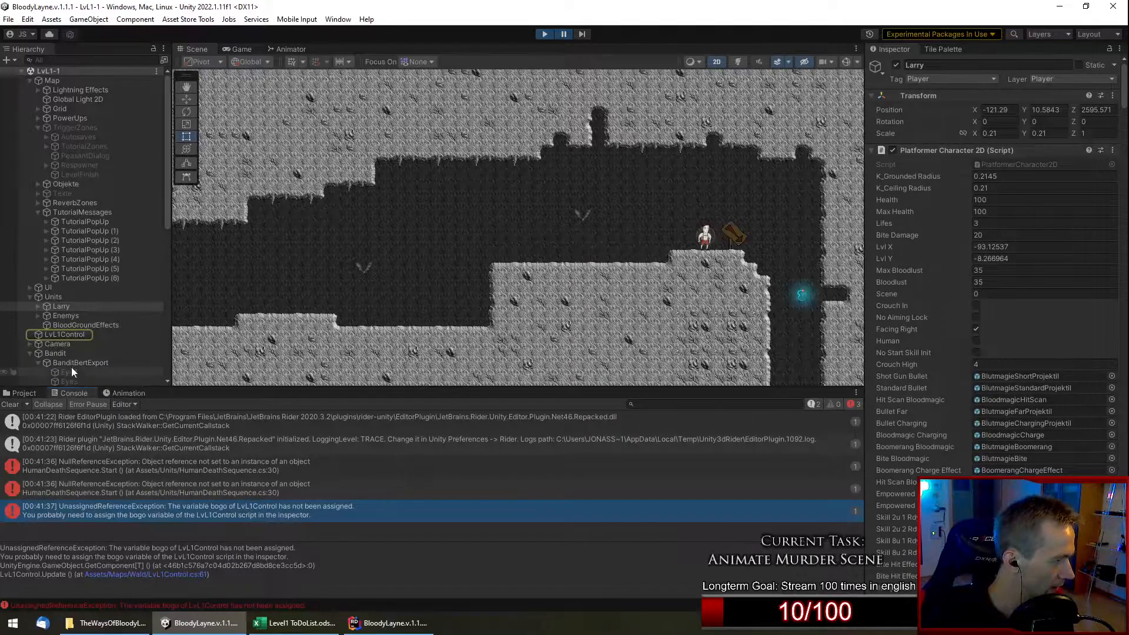
left_click(80, 336)
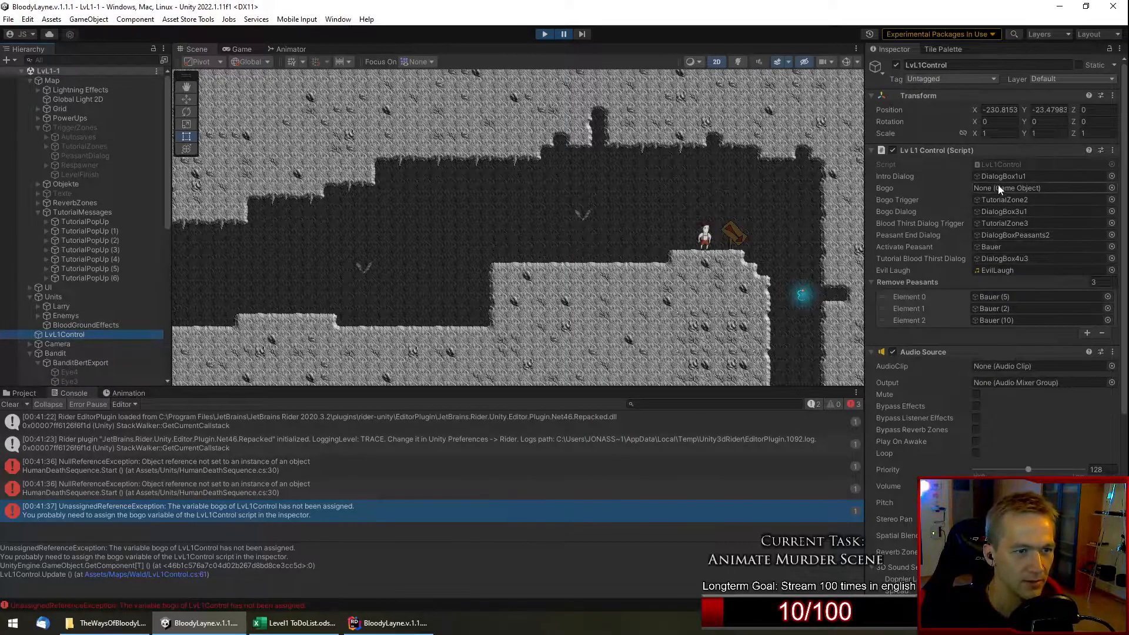
Disable the Lv L1 Control script, play-test the level up to the Farmer by the portal, and open the in-game menu.
left_click(892, 151)
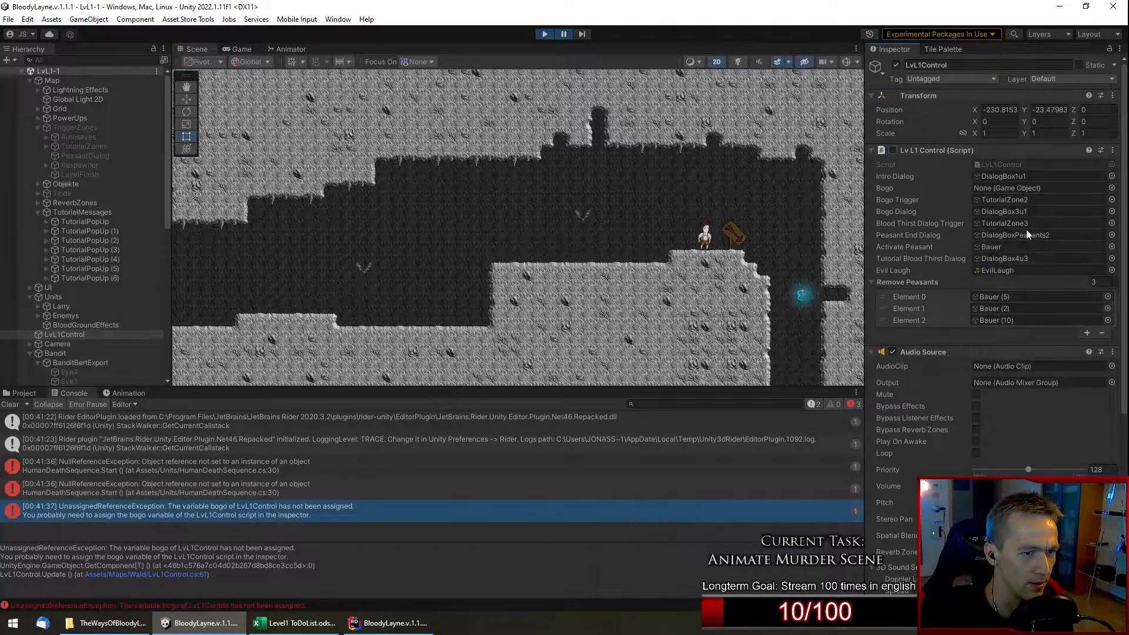
left_click(544, 34)
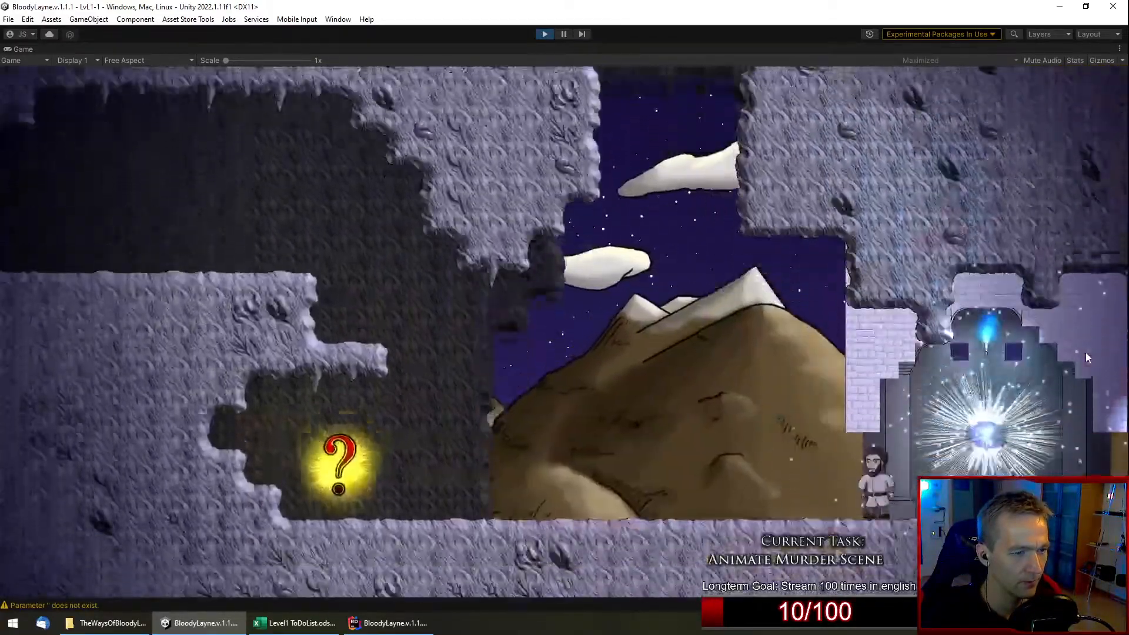
key("Escape")
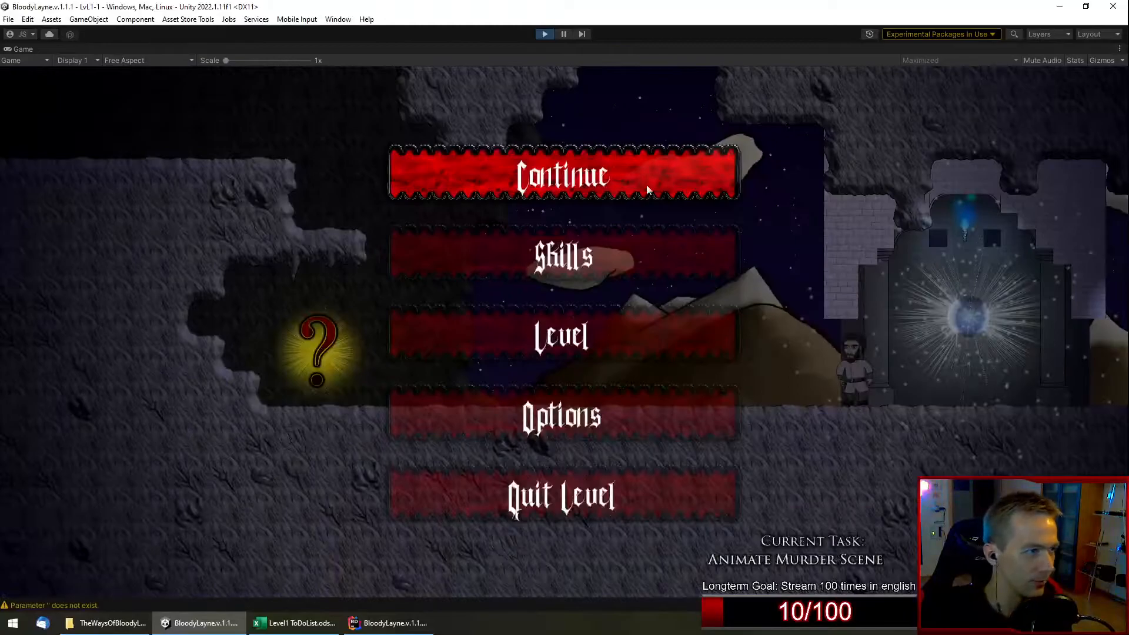
End the play-test, briefly rerun the level, and disable the Lv L1 Control script on the LvL1Control object in edit mode.
left_click(546, 34)
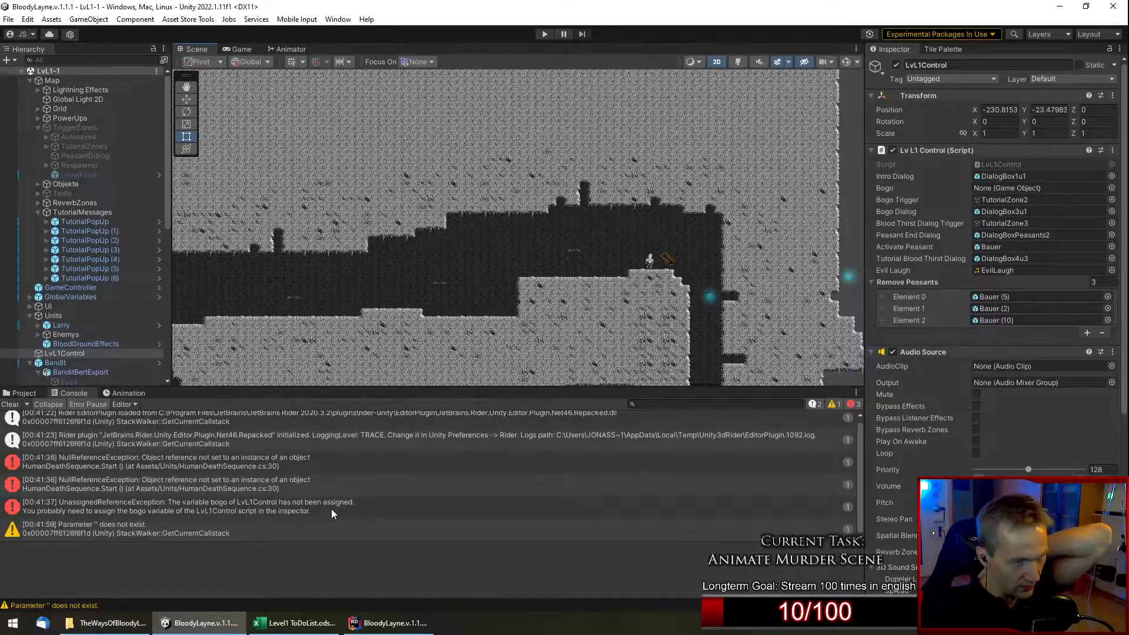
left_click(545, 34)
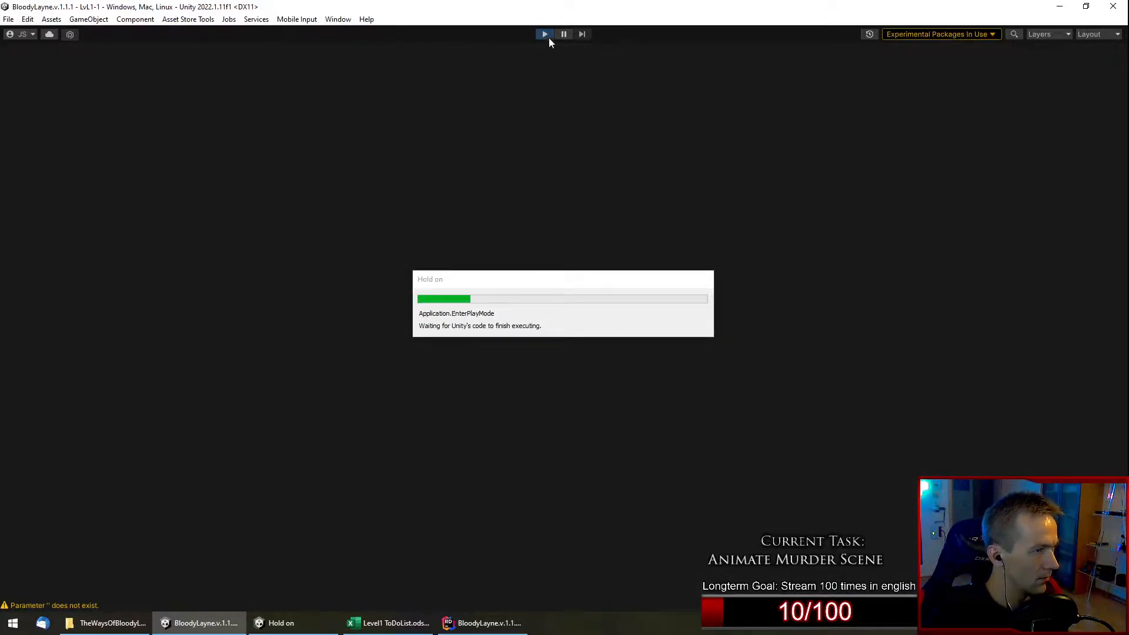
left_click(564, 38)
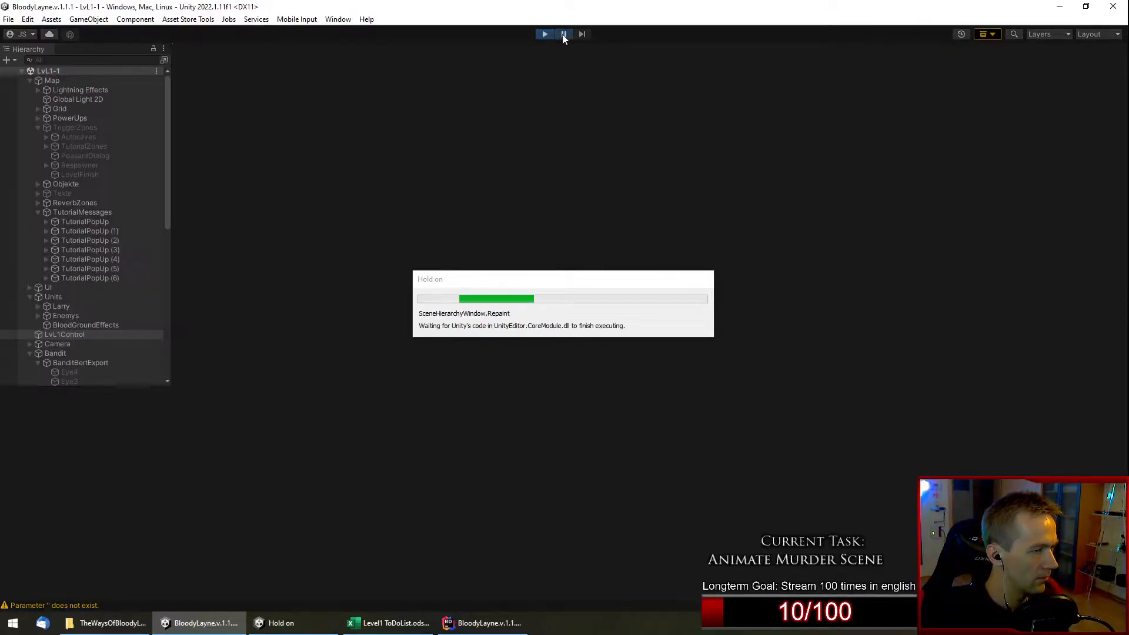
left_click(544, 35)
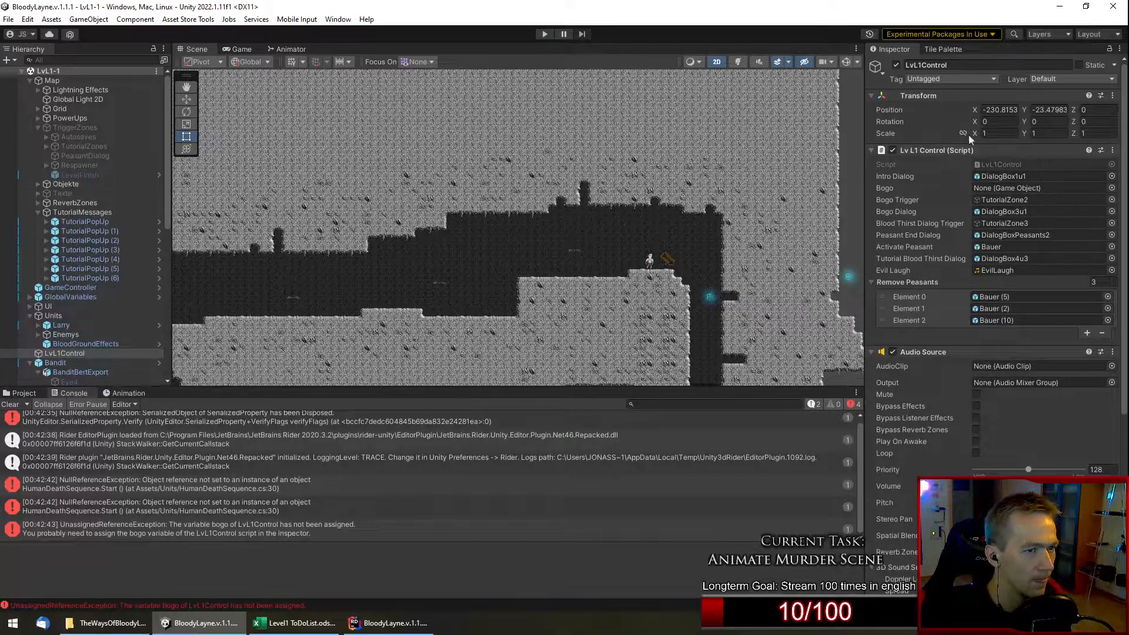
left_click(893, 151)
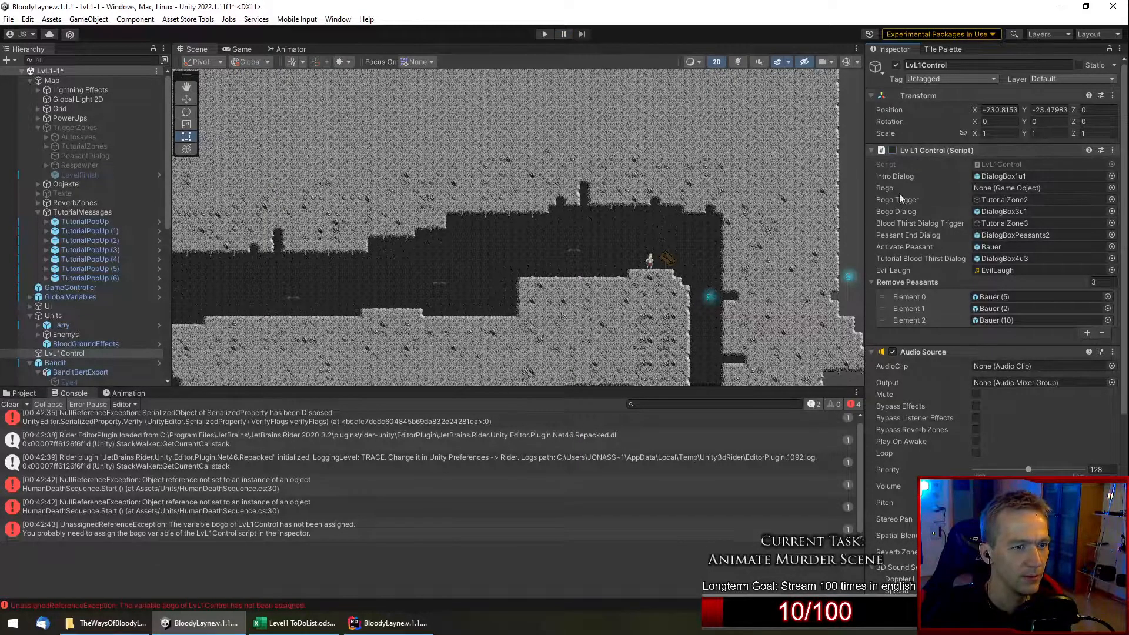
Open the LvL1Control script in Rider, examine where the bogo object and bogoDead flag are used, and return to Unity.
left_click(1113, 151)
left_click(1035, 293)
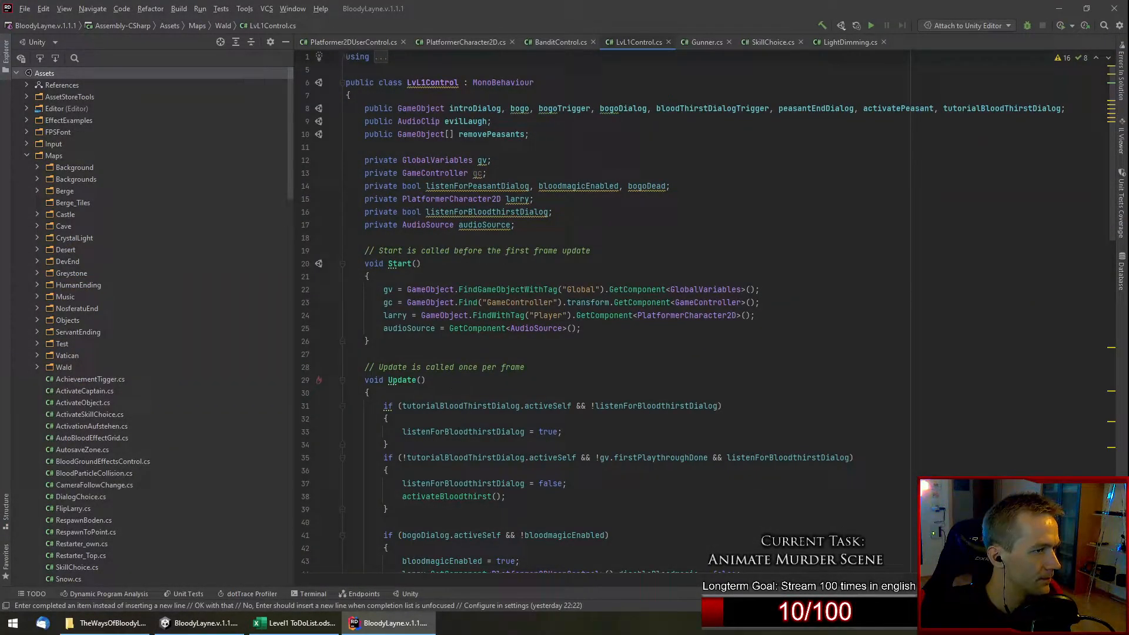
double_click(647, 186)
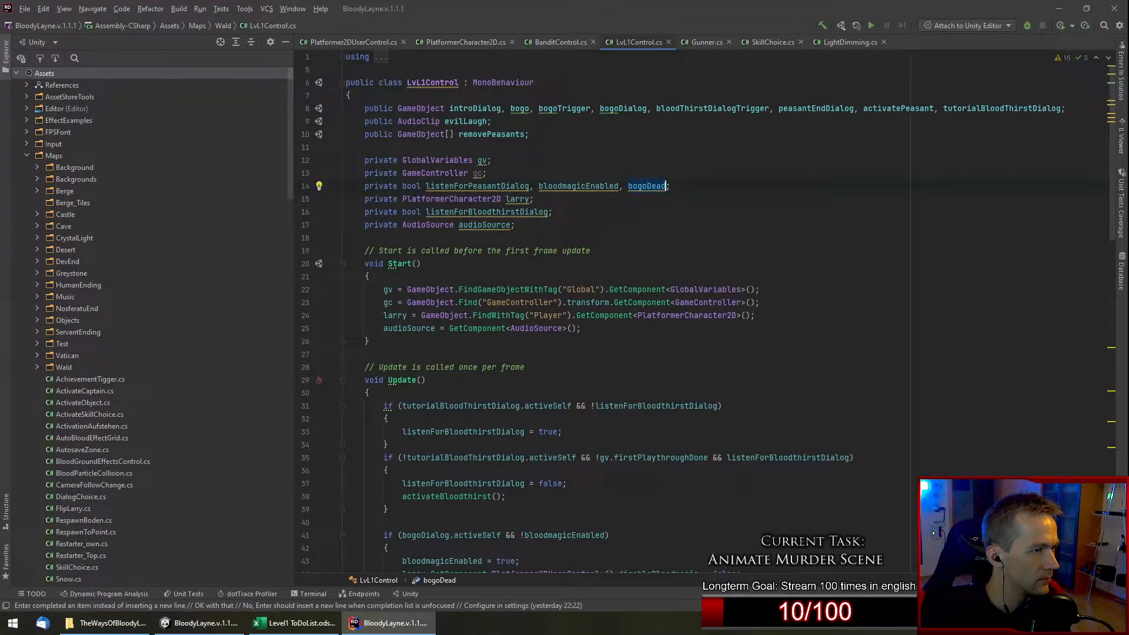
left_click(529, 109)
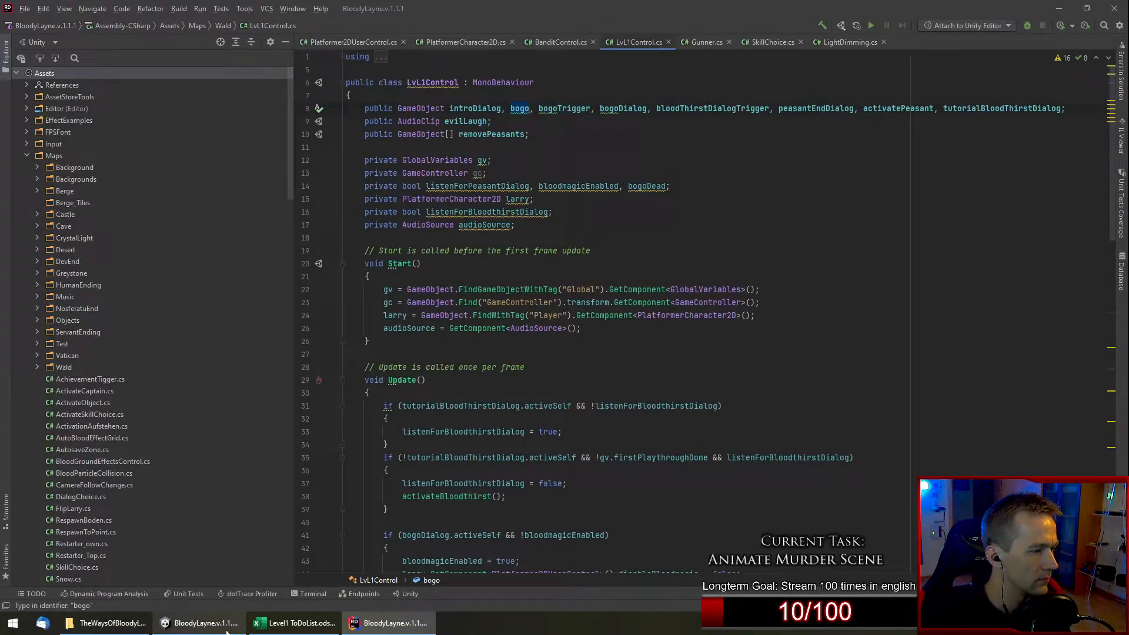
scroll(588, 311, "down", 5)
scroll(500, 317, "down", 7)
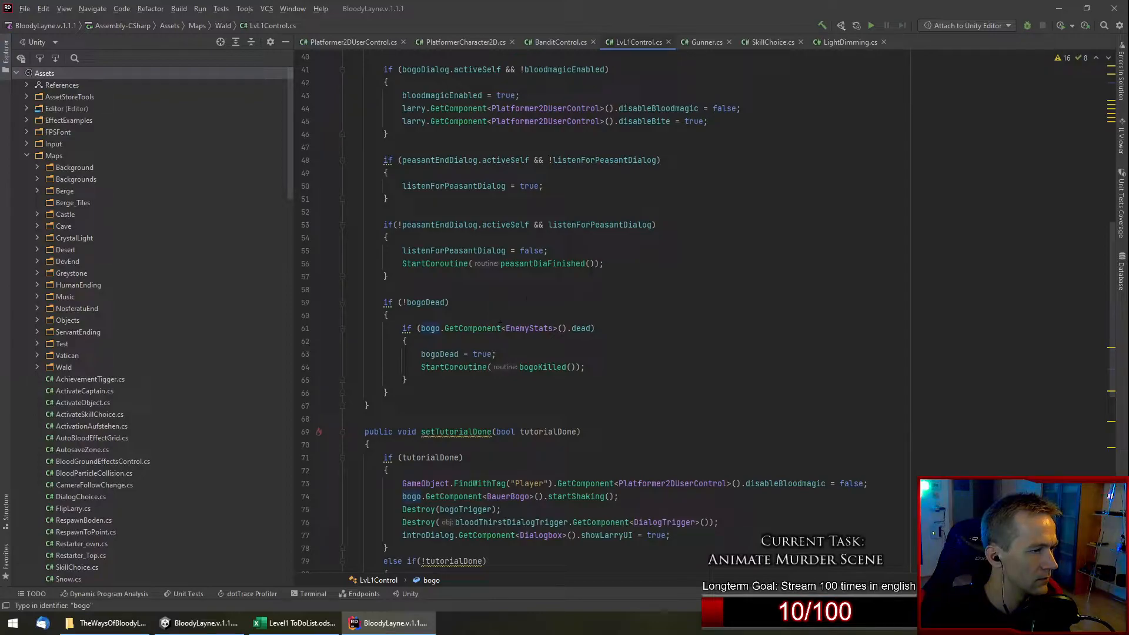
scroll(509, 229, "down", 12)
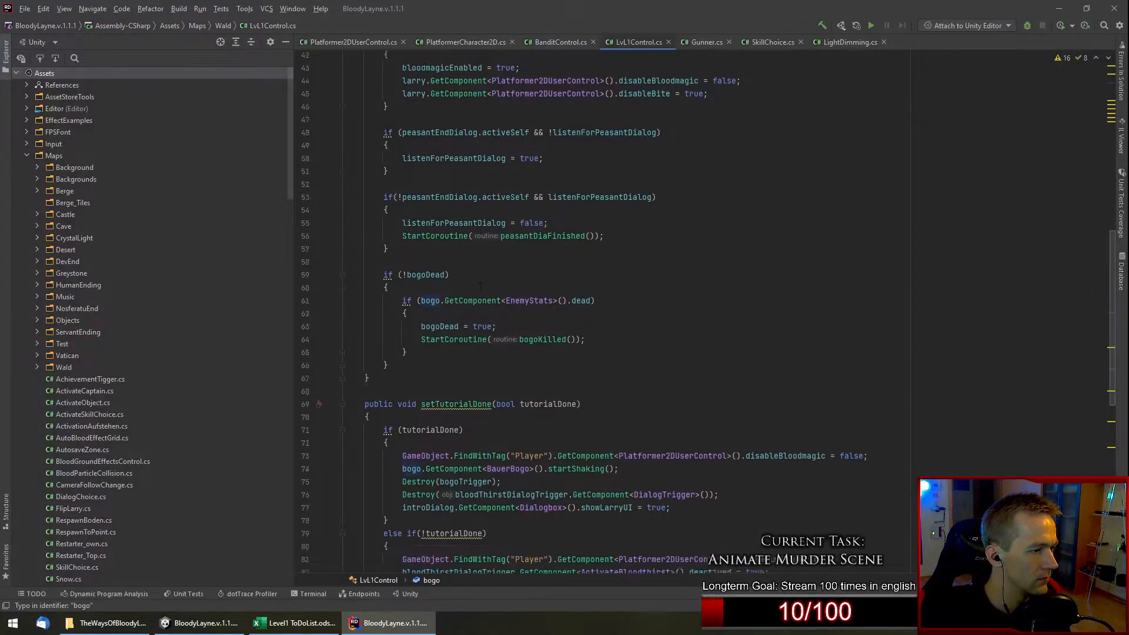
scroll(480, 287, "up", 8)
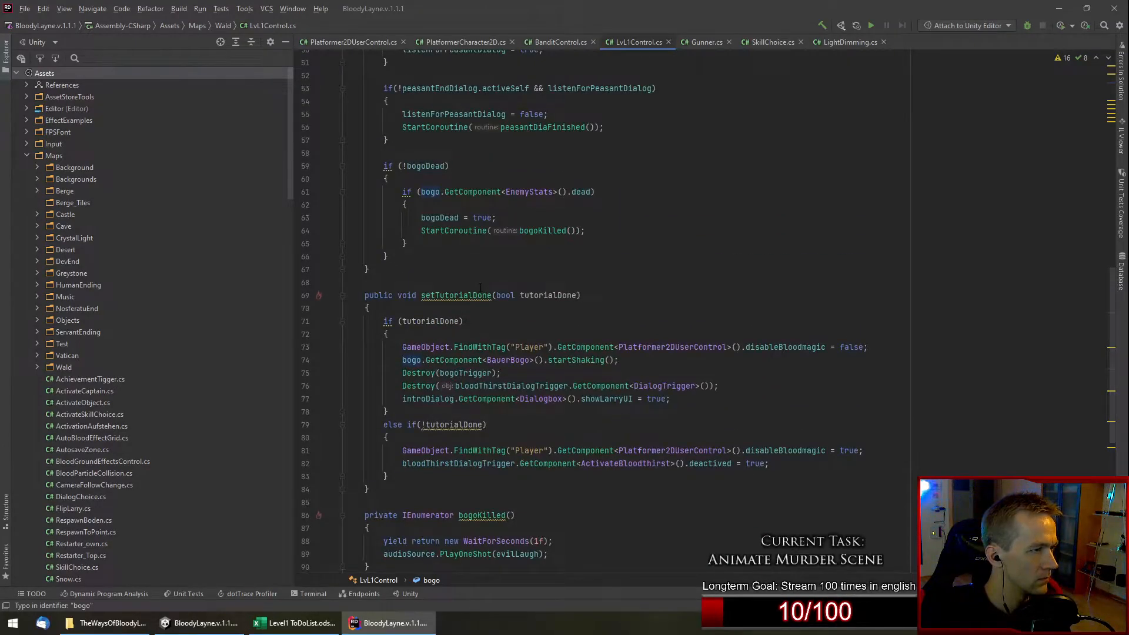
scroll(481, 287, "up", 17)
scroll(480, 288, "down", 18)
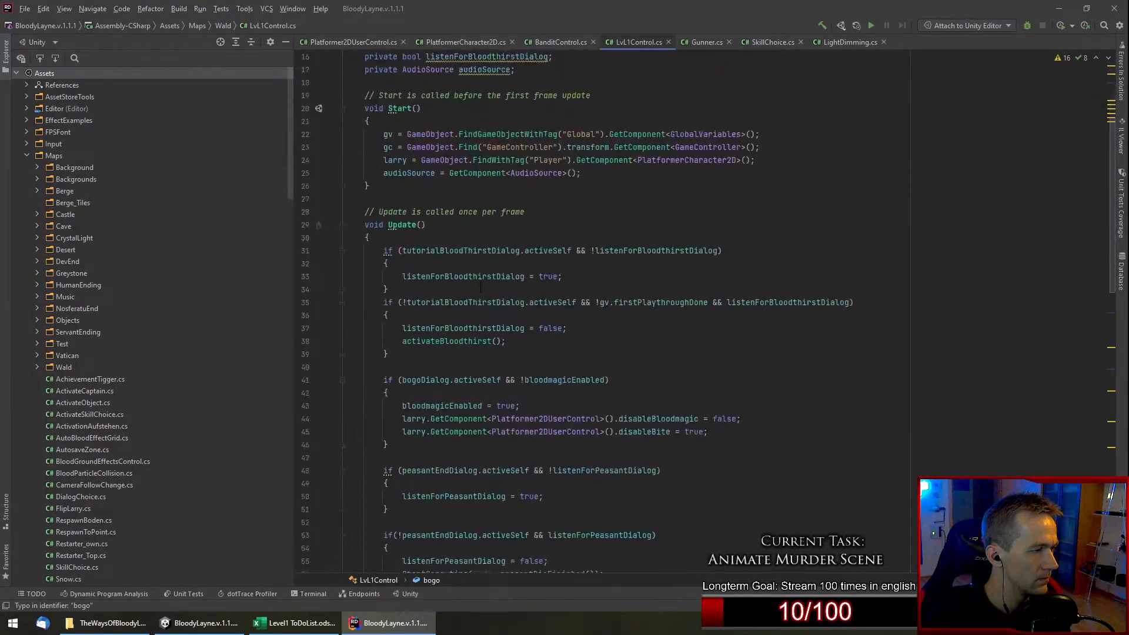
left_click(1058, 8)
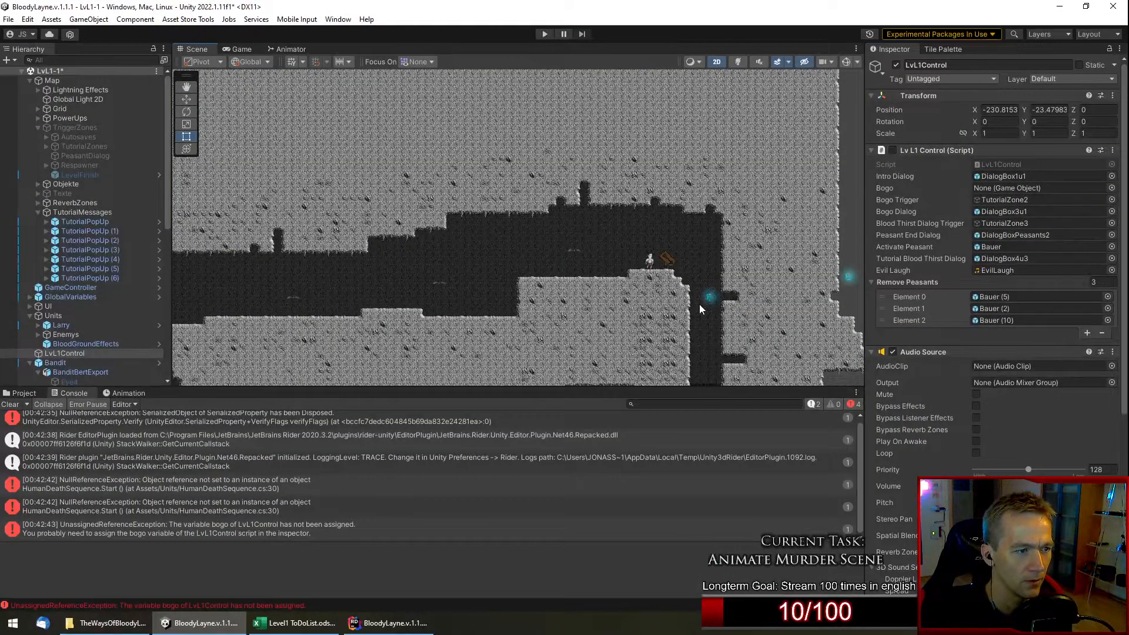
Examine the portal area below Larry's ledge in the scene, including the placement of the Farmer and the Bandit.
scroll(700, 306, "down", 5)
middle_click_drag(710, 351, 655, 226)
middle_click_drag(307, 161, 263, 155)
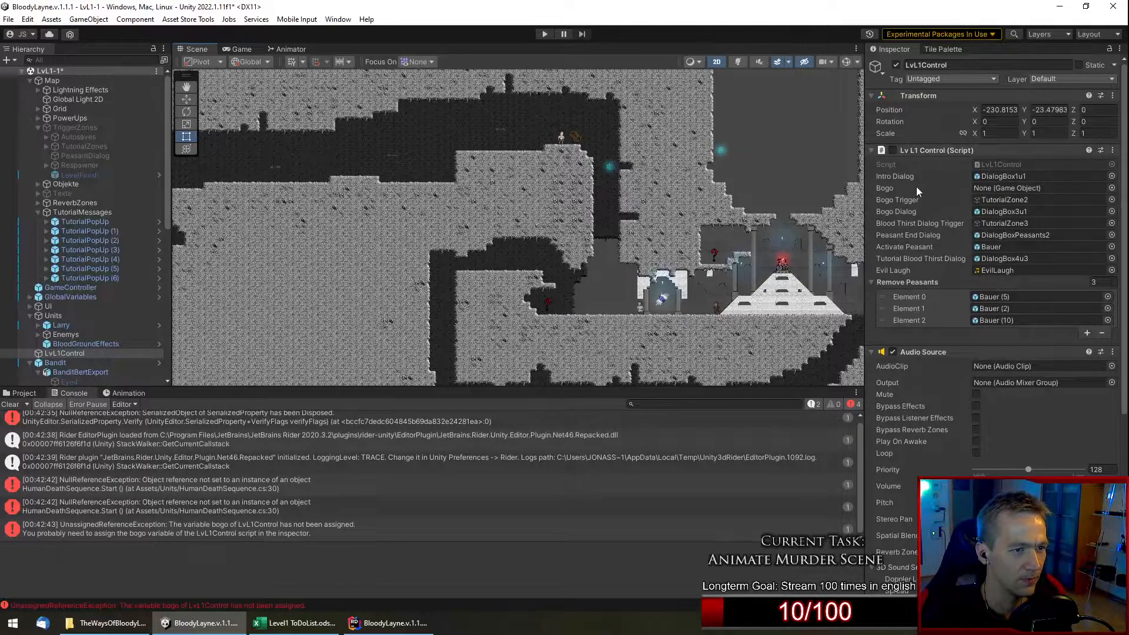
scroll(705, 327, "up", 3)
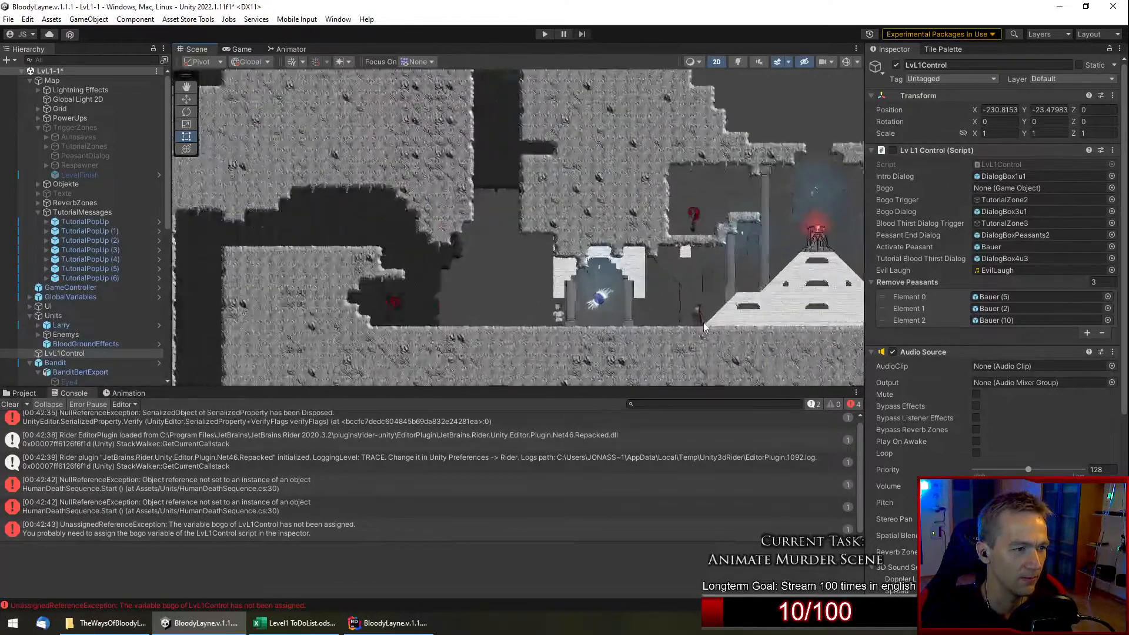
scroll(685, 325, "up", 2)
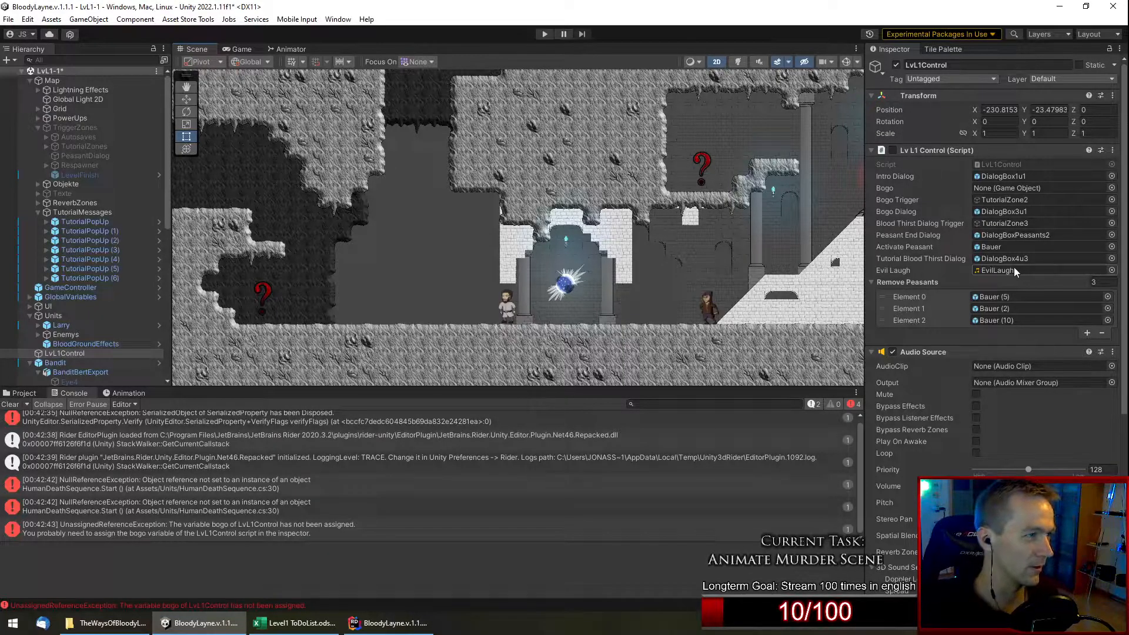
Survey the level's cave layout in the Scene view, from the portal area across to the distant cave sections.
scroll(514, 175, "down", 10)
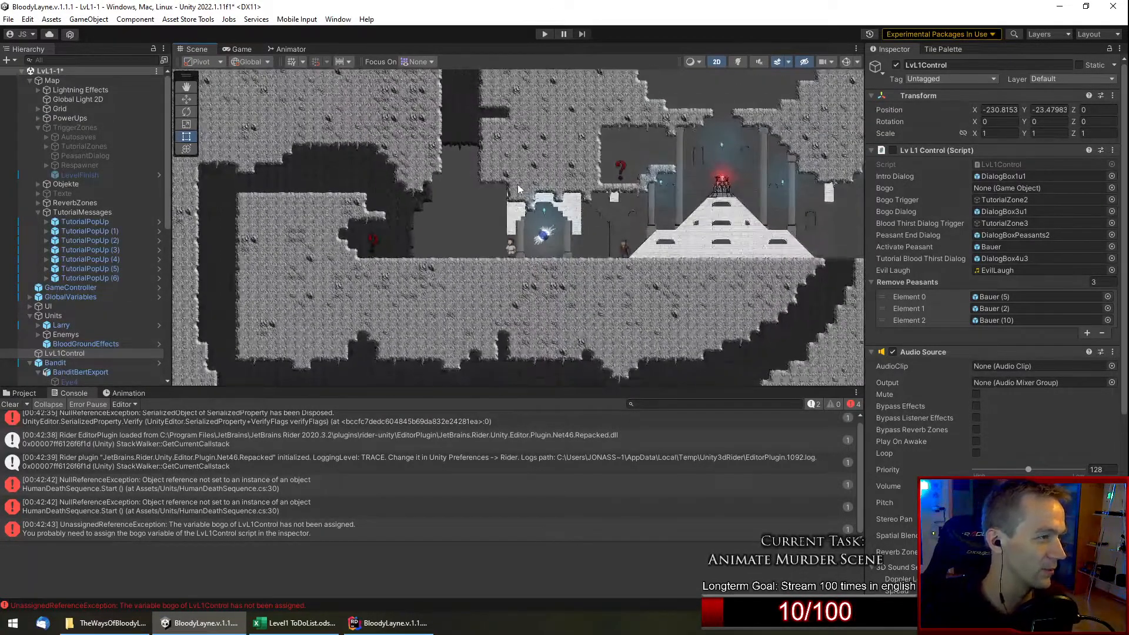
middle_click_drag(432, 196, 642, 255)
middle_click_drag(388, 218, 683, 280)
middle_click_drag(379, 273, 606, 384)
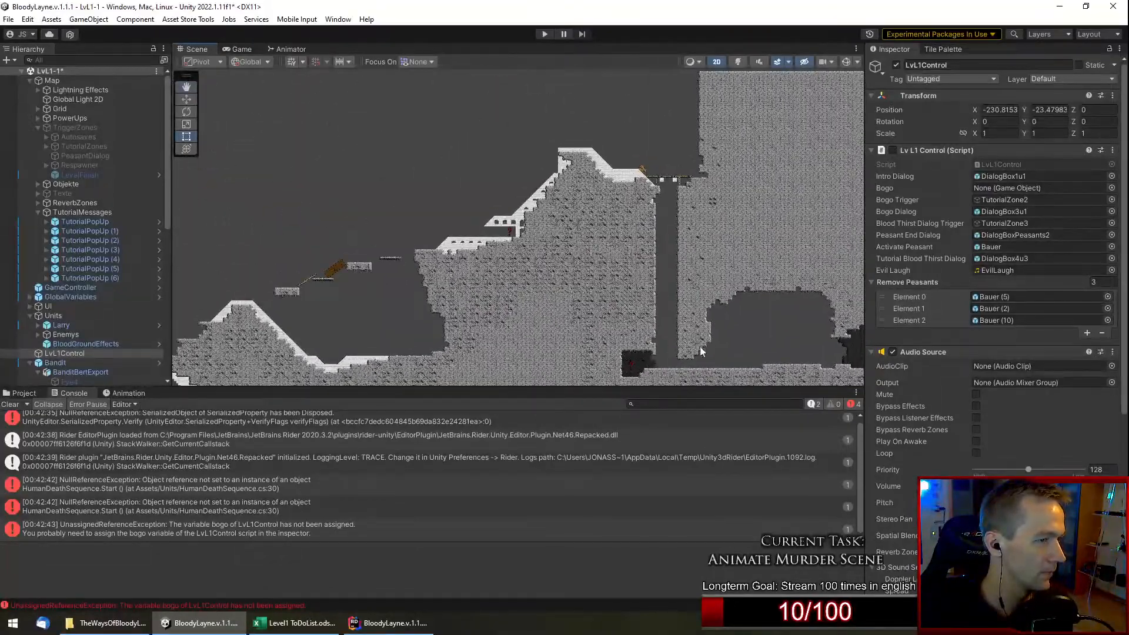
middle_click_drag(478, 373, 695, 352)
middle_click_drag(494, 321, 593, 244)
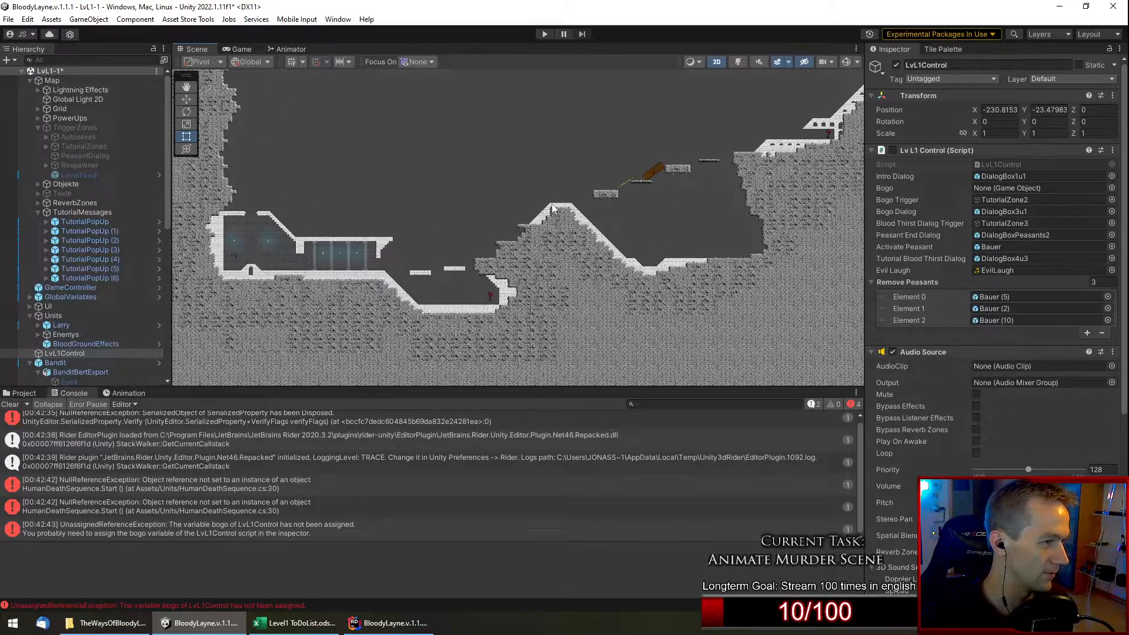
middle_click_drag(553, 208, 437, 258)
middle_click_drag(609, 214, 803, 150)
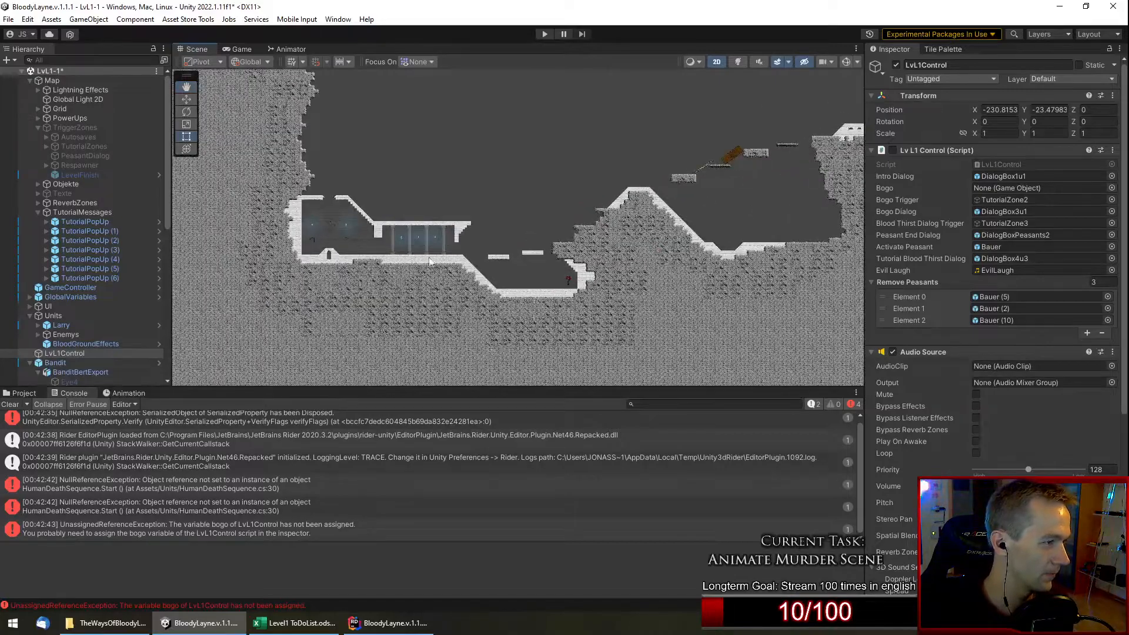
middle_click_drag(420, 264, 548, 276)
middle_click_drag(834, 253, 594, 254)
middle_click_drag(693, 254, 546, 258)
middle_click_drag(831, 256, 310, 247)
Trace the second HumanDeathSequence null reference error to the Farmer and examine its Special Death Sprite Mode setting.
left_click(268, 502)
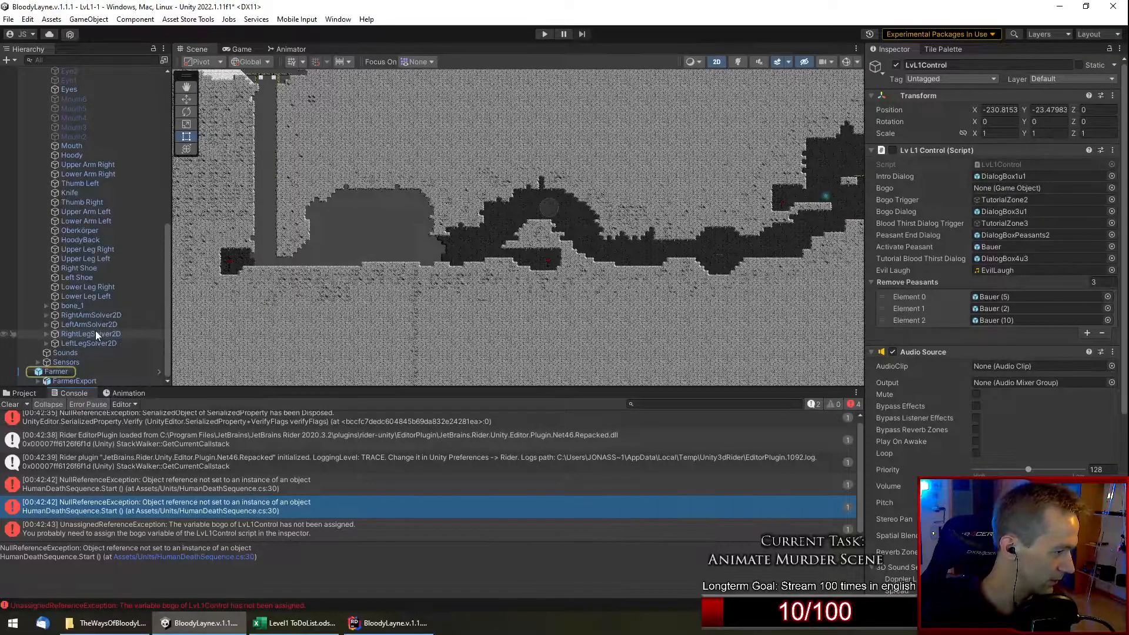
scroll(943, 447, "down", 3)
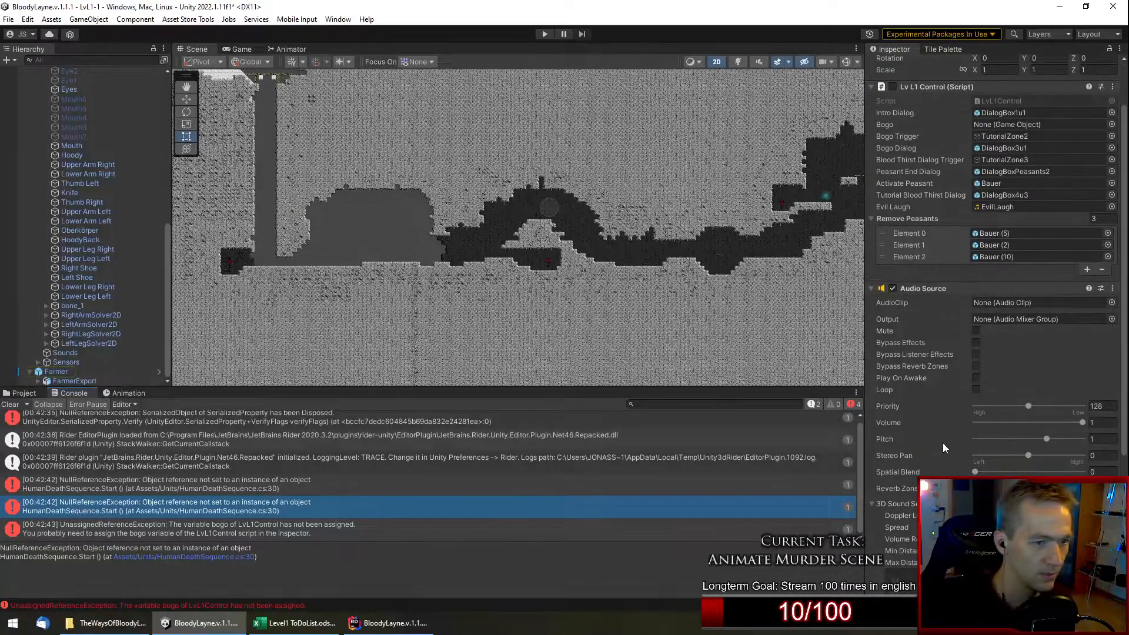
scroll(943, 443, "down", 3)
scroll(943, 442, "up", 6)
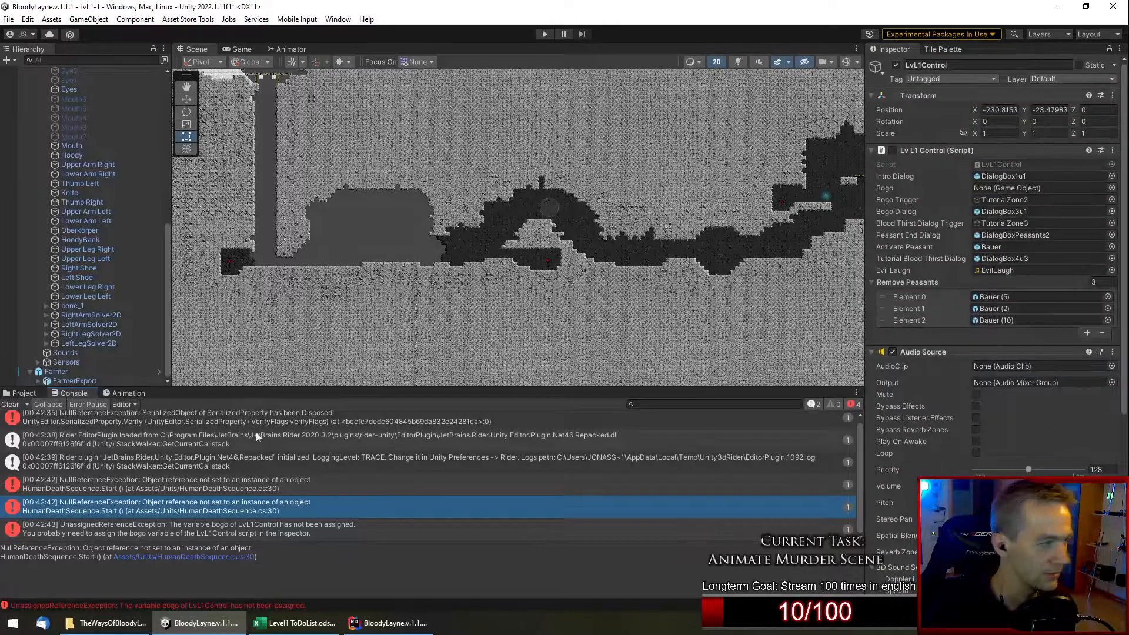
left_click(70, 372)
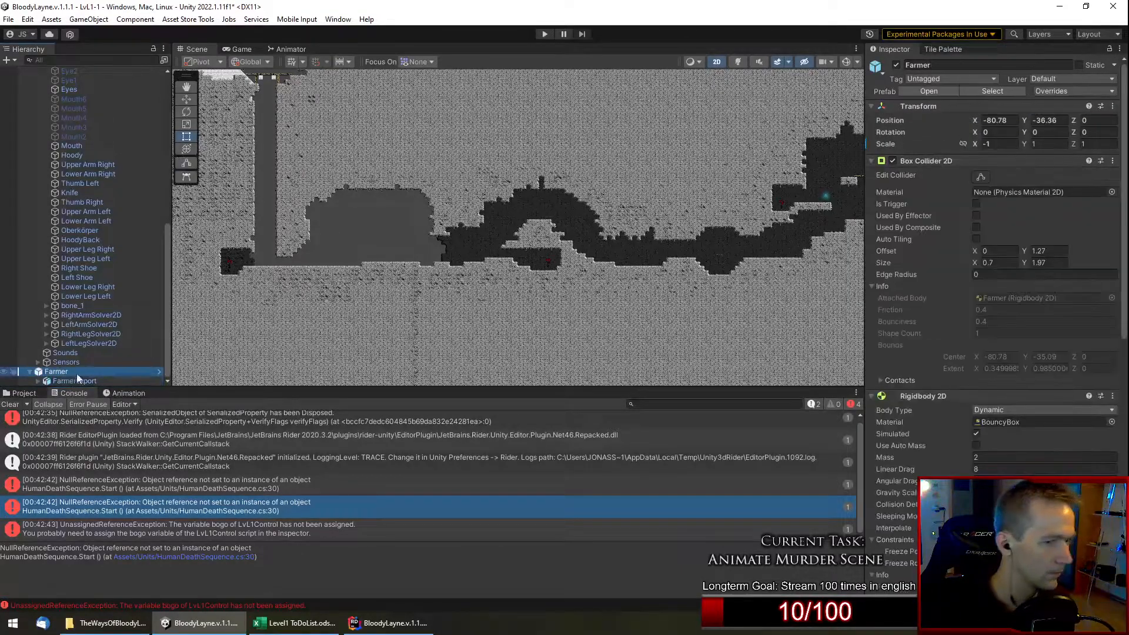
scroll(1050, 311, "down", 20)
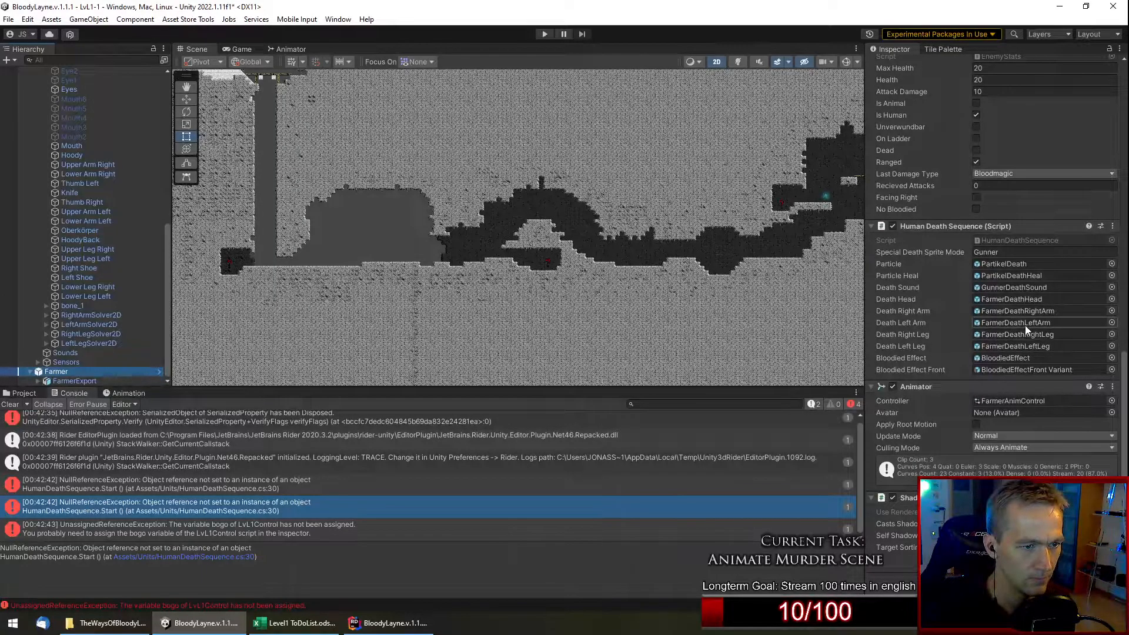
left_click(979, 252)
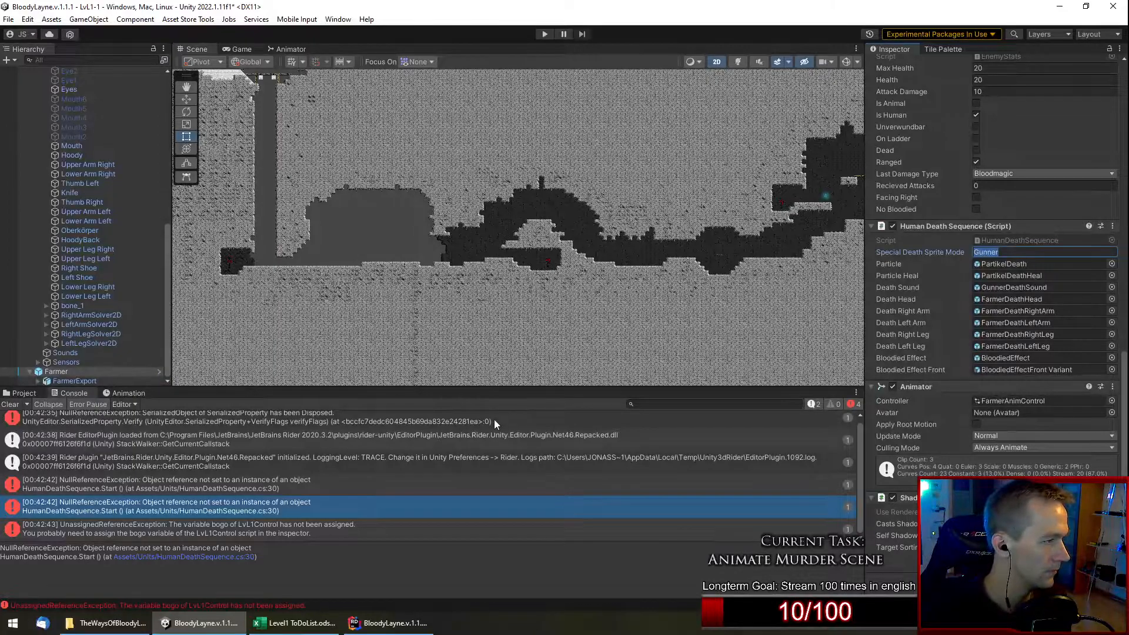
Open the Farmer's HumanDeathSequence script in Rider and review how its Start method obtains the death material.
left_click(1113, 227)
left_click(1030, 368)
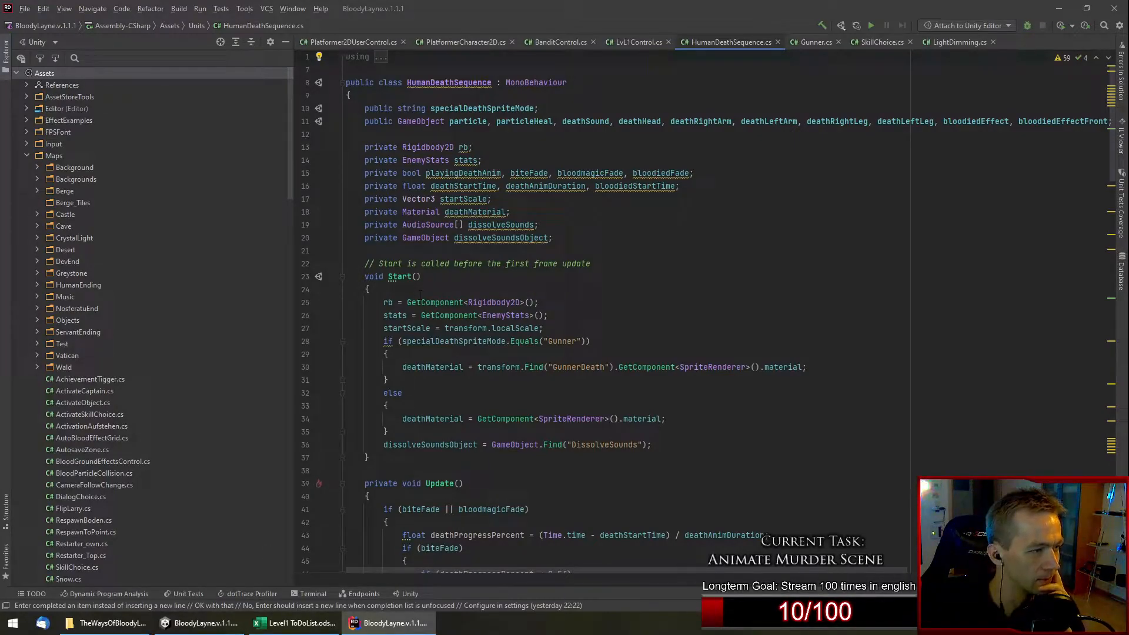
Switch back to Unity, bring the portal area into view and inspect the Gunner prefab from the Enemy prefabs folder.
left_click(203, 623)
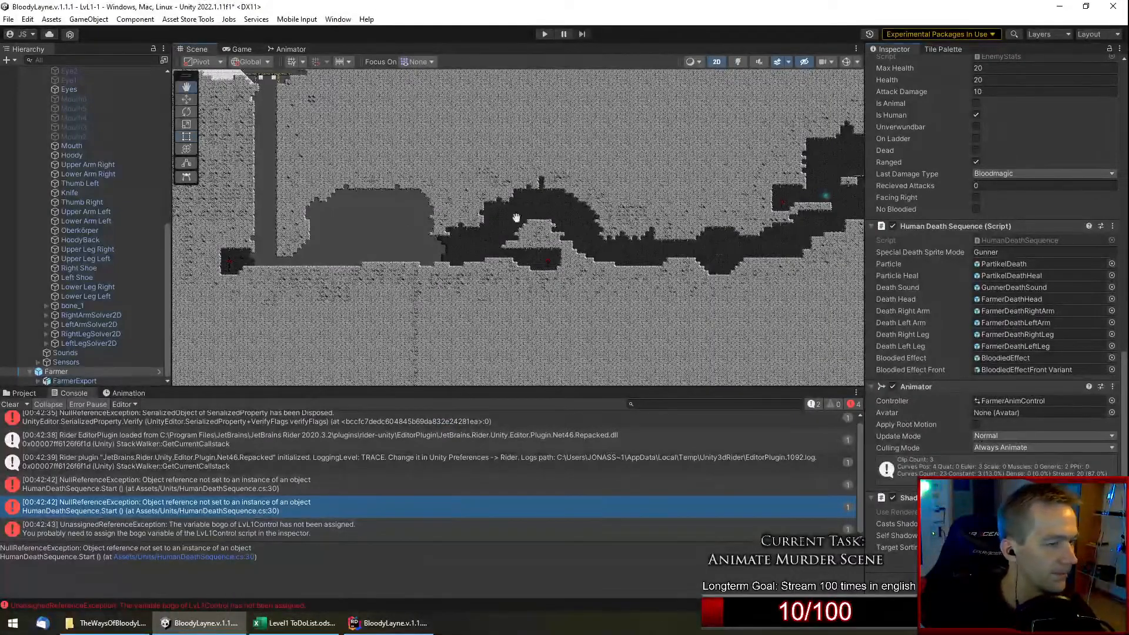
middle_click_drag(540, 220, 354, 271)
middle_click_drag(817, 254, 590, 235)
middle_click_drag(777, 241, 558, 241)
scroll(554, 271, "up", 12)
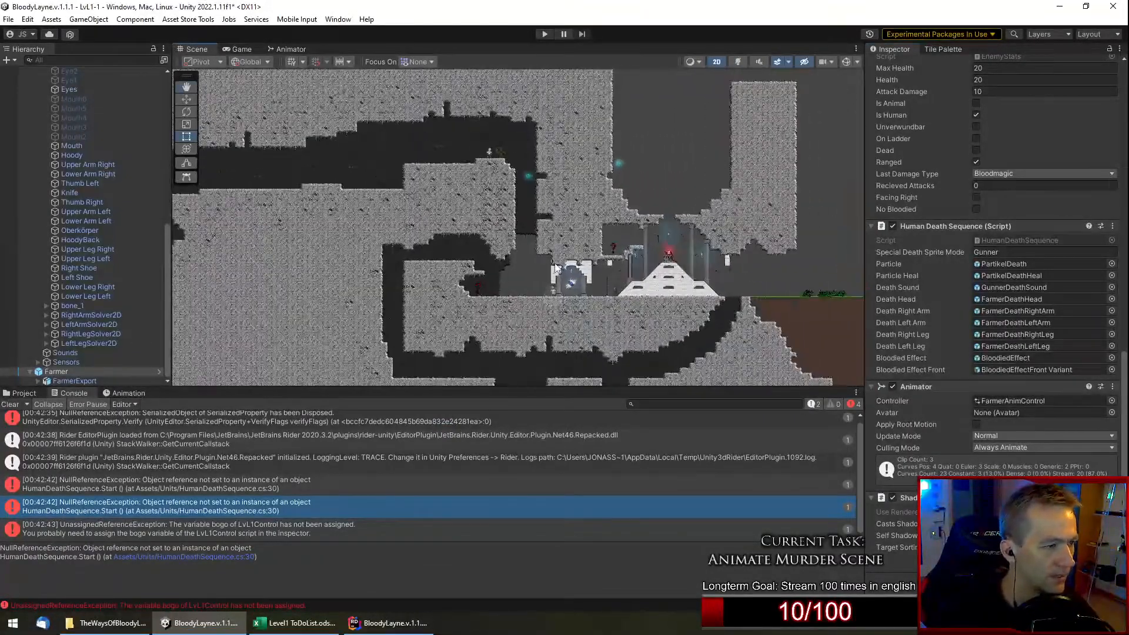
scroll(570, 287, "up", 3)
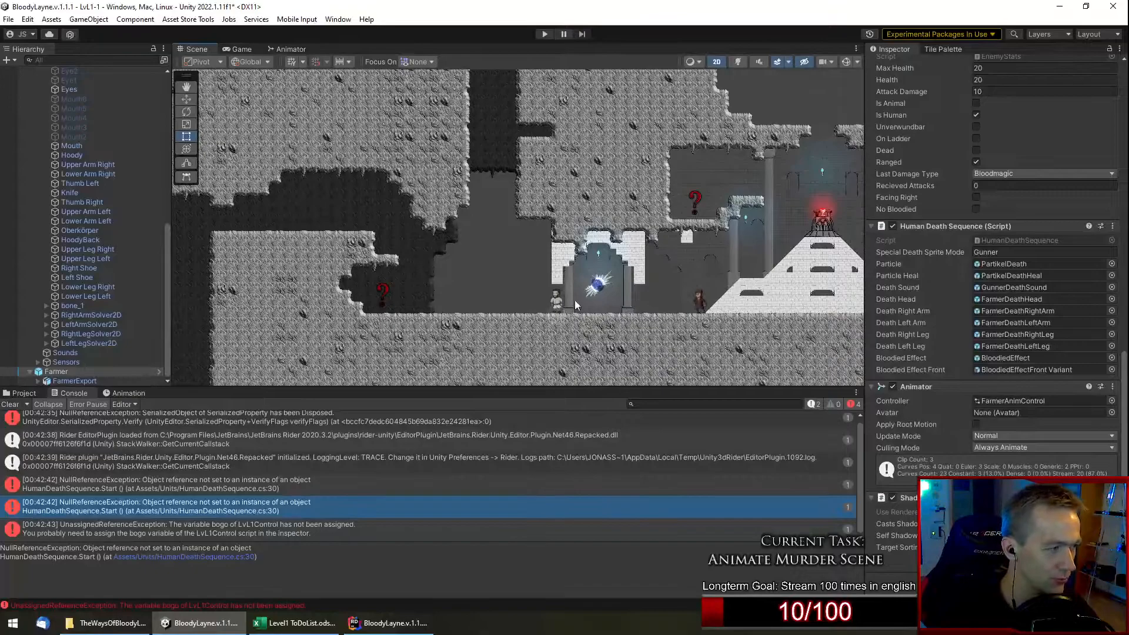
left_click(25, 394)
double_click(555, 503)
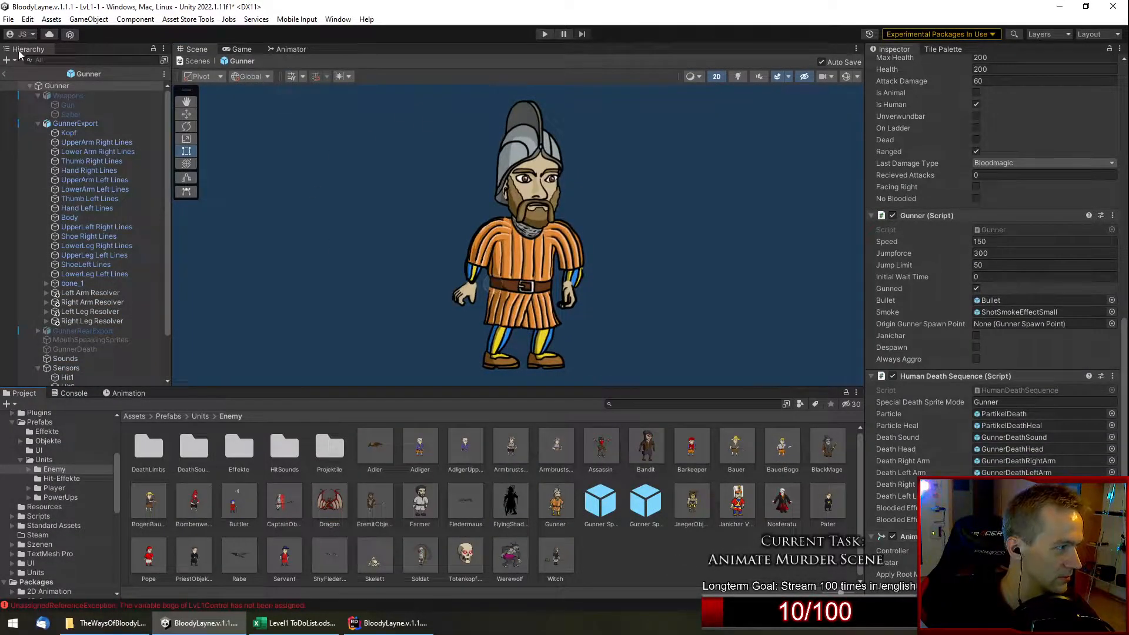
left_click(8, 73)
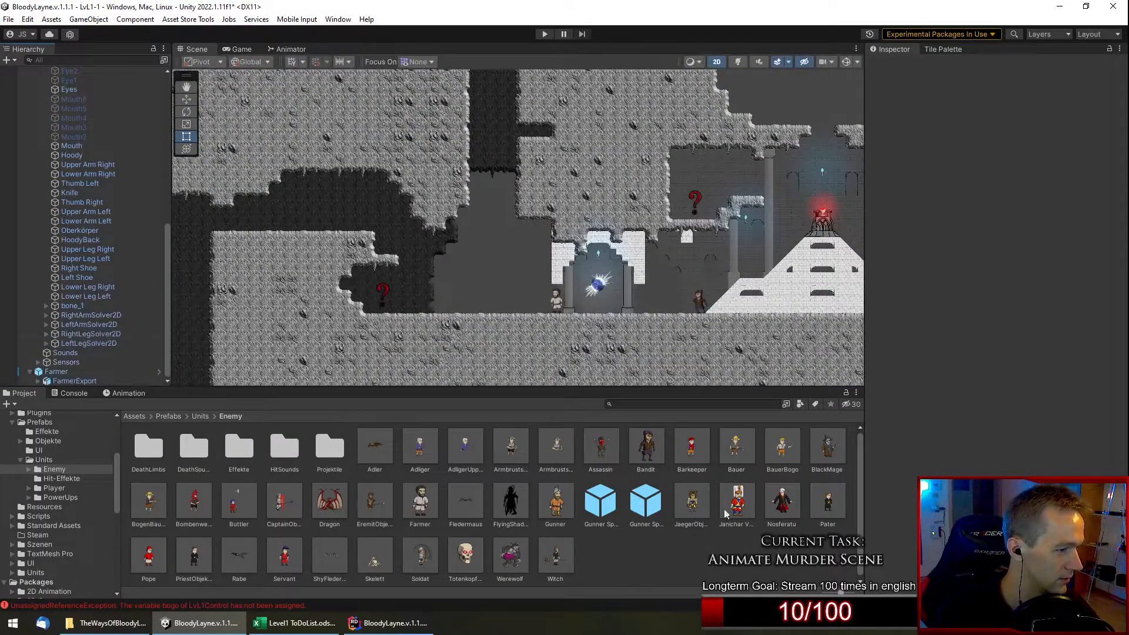
Place a Gunner prefab instance on the cave floor west of the portal, at about X -89.54, Y -35.46.
left_click_drag(551, 510, 545, 320)
left_click_drag(483, 298, 458, 305)
key("w")
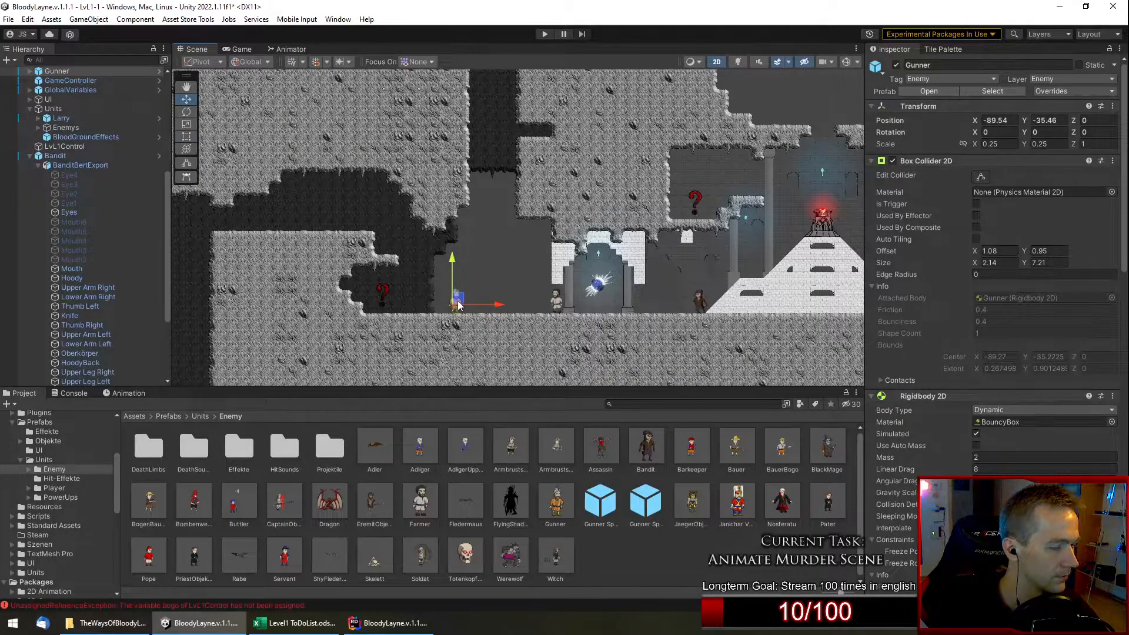
scroll(507, 306, "up", 4)
scroll(514, 301, "up", 2)
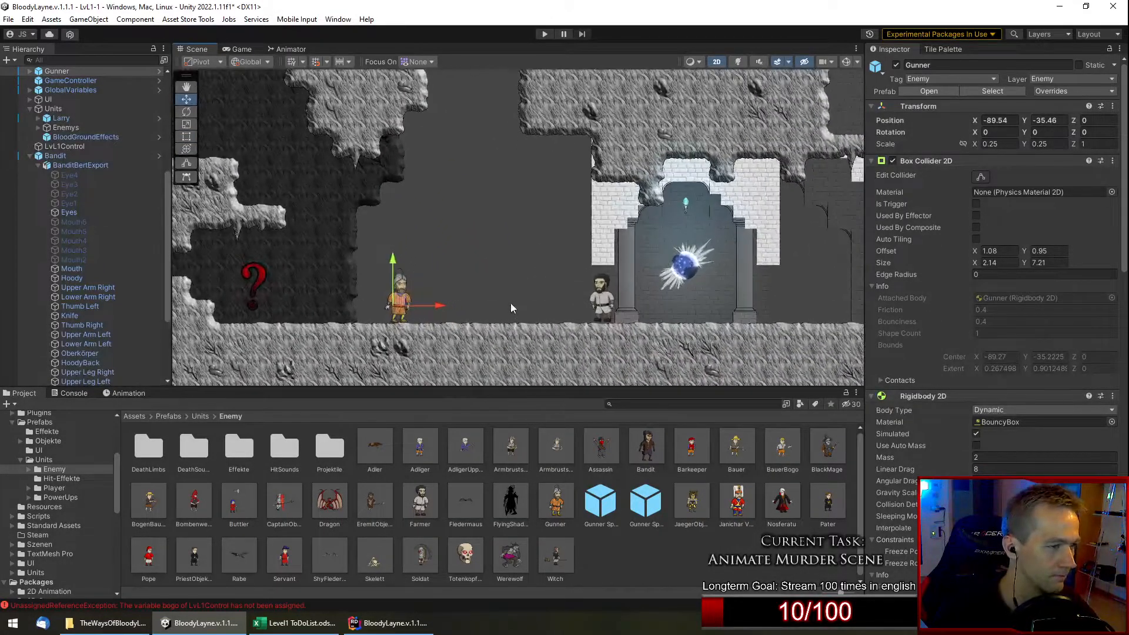
Examine the placed Gunner's enemy stats, Gunner script and Human Death Sequence settings.
scroll(1008, 307, "down", 6)
scroll(1007, 307, "down", 10)
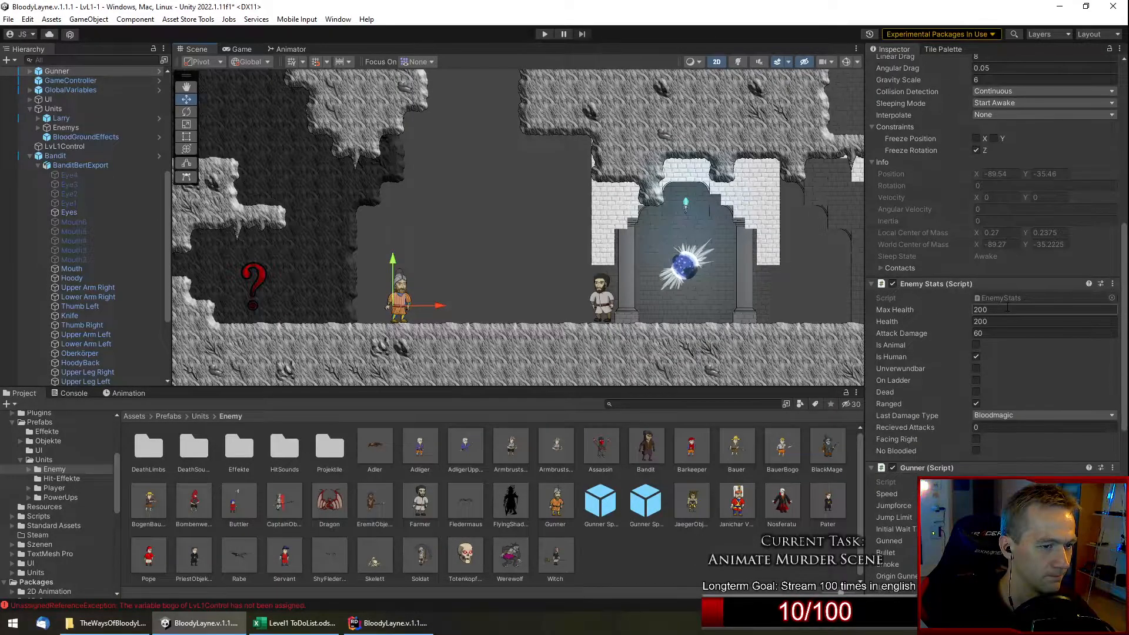
scroll(1007, 308, "down", 3)
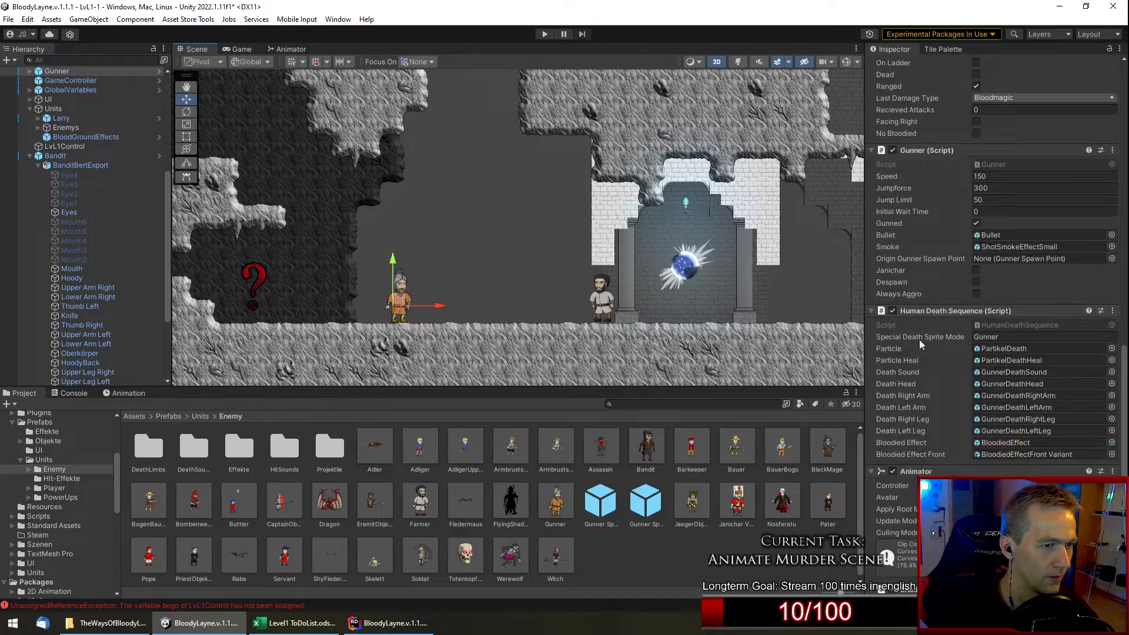
scroll(953, 259, "down", 4)
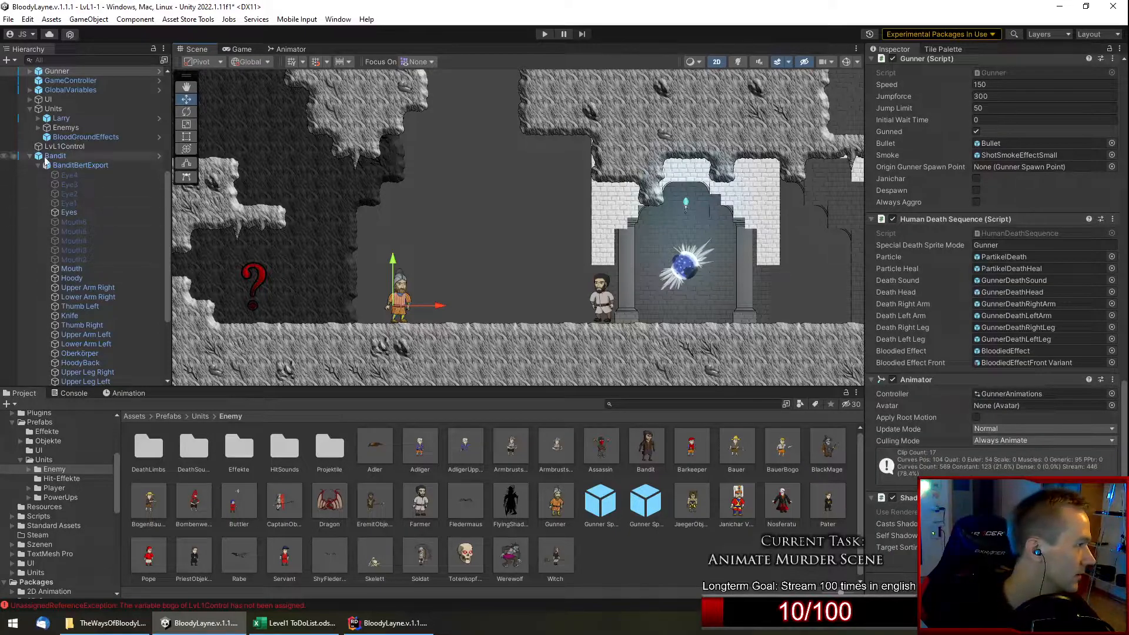
Expand the placed Gunner's child objects and copy its GunnerDeath object.
left_click(37, 71)
left_click(30, 71)
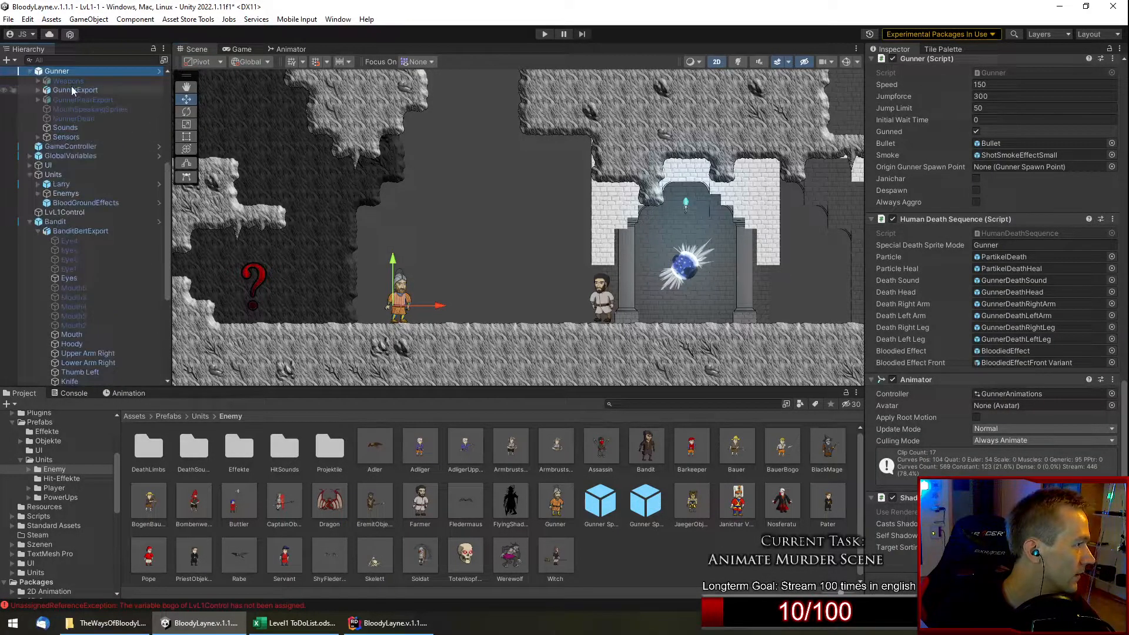
left_click(52, 91)
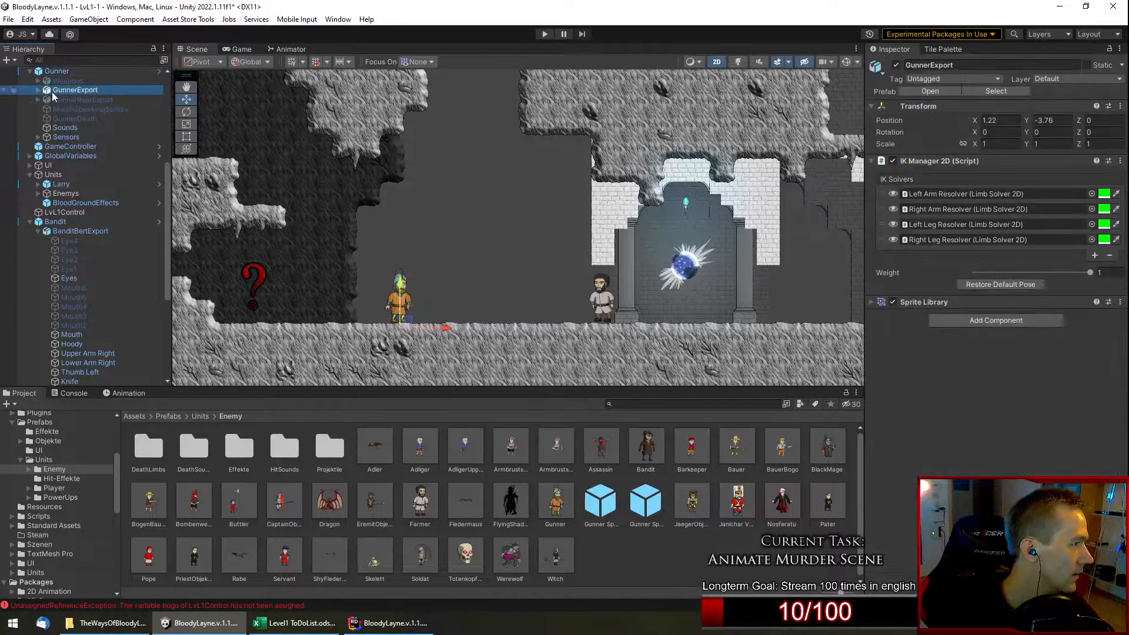
left_click(101, 119)
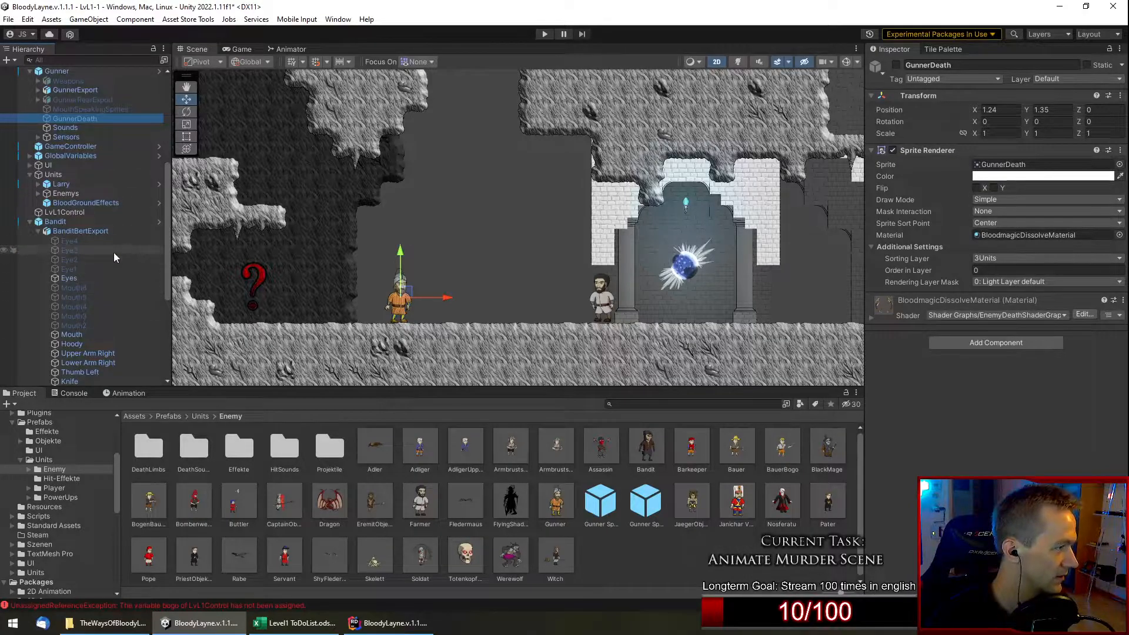
Try to paste the GunnerDeath object under the Bandit instance in the level scene.
scroll(98, 274, "down", 5)
scroll(93, 260, "up", 4)
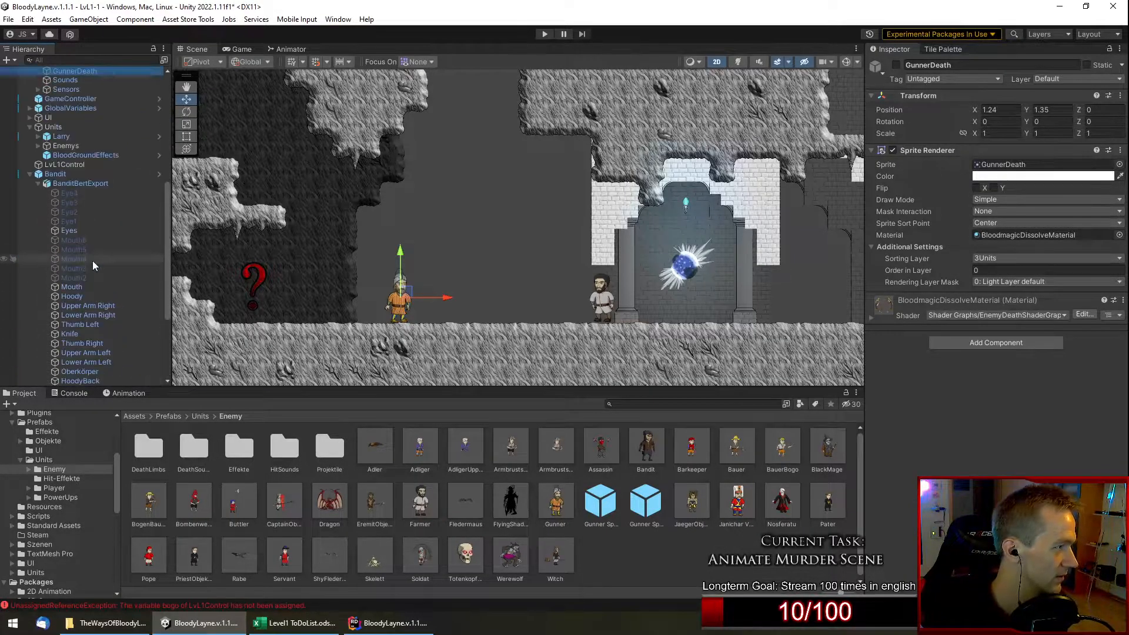
scroll(59, 206, "up", 6)
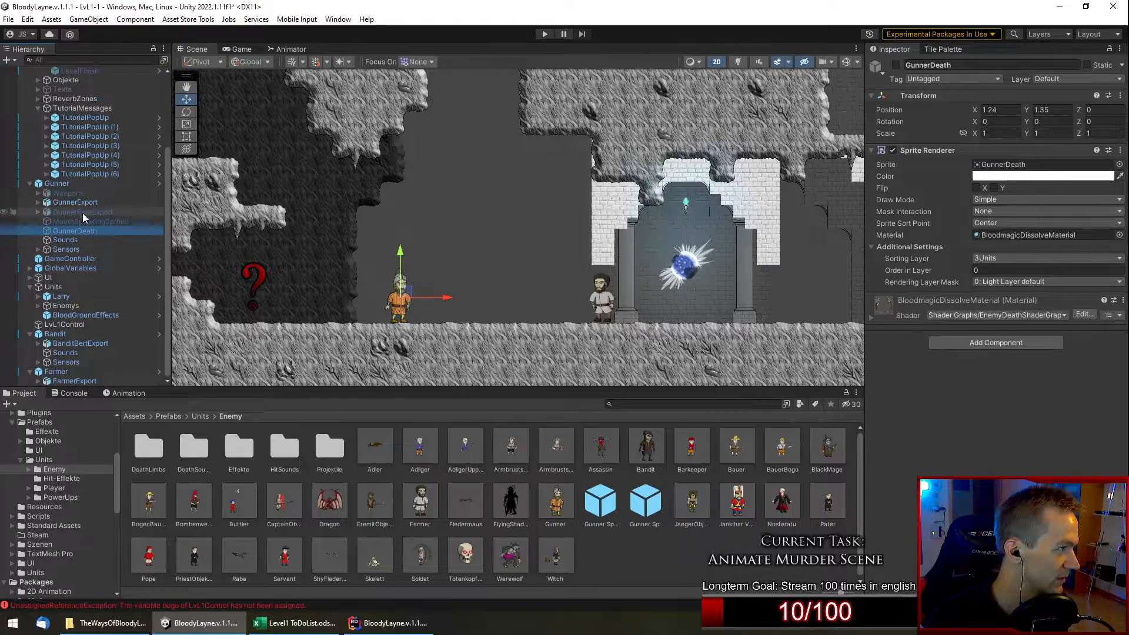
scroll(77, 309, "down", 2)
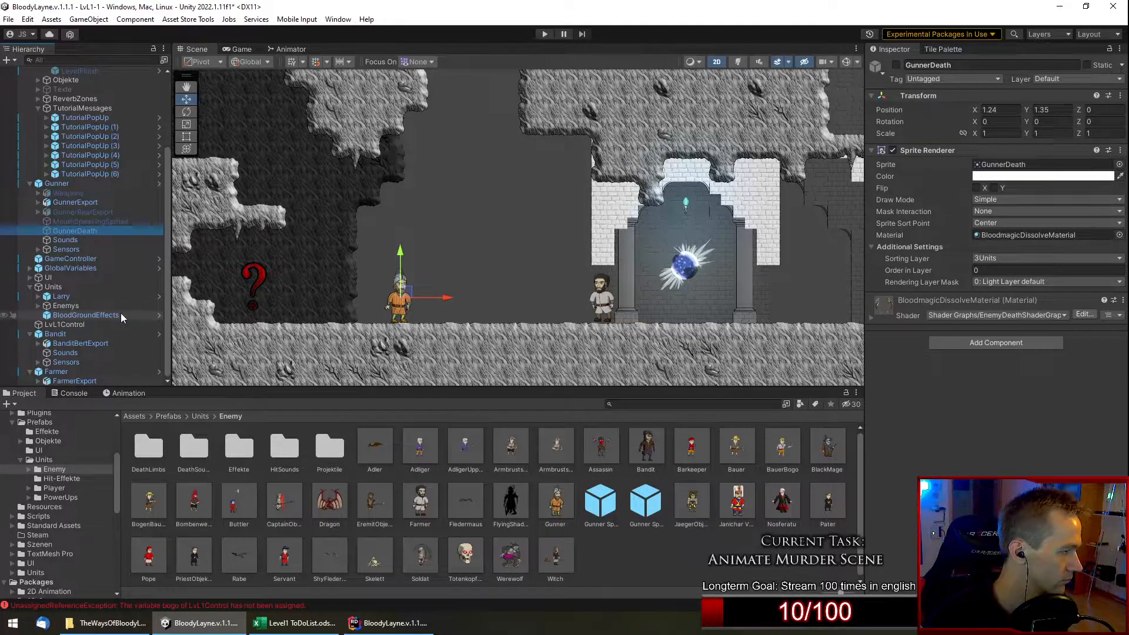
left_click(103, 343)
key("ctrl+v")
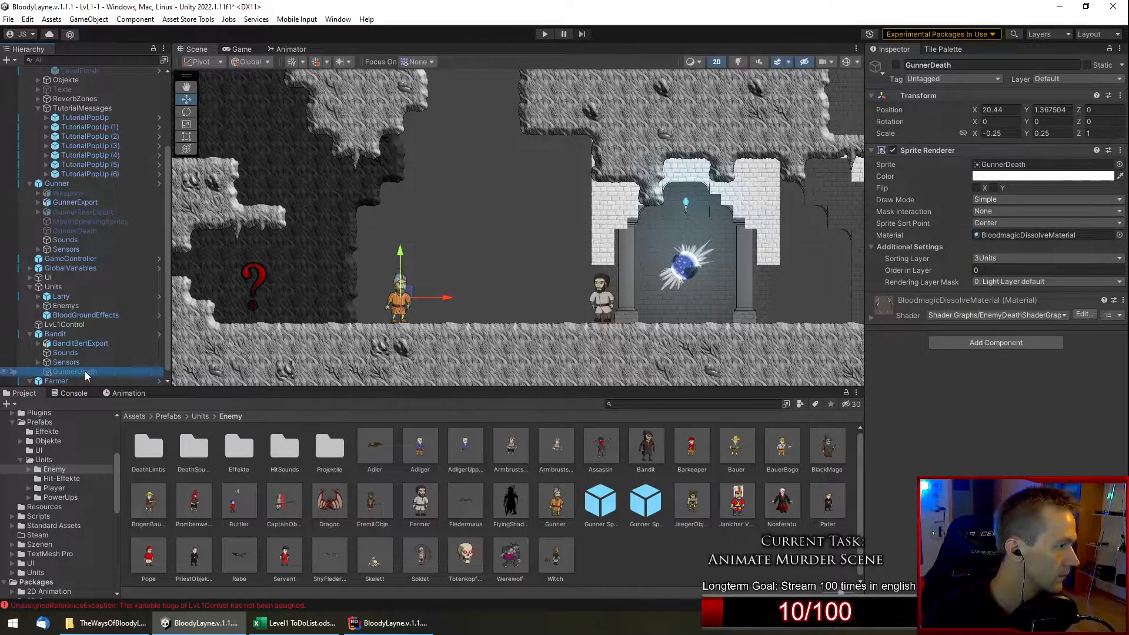
key("ctrl+z")
Open the Bandit prefab asset in isolation and paste GunnerDeath into it as a child of Bandit.
right_click(64, 338)
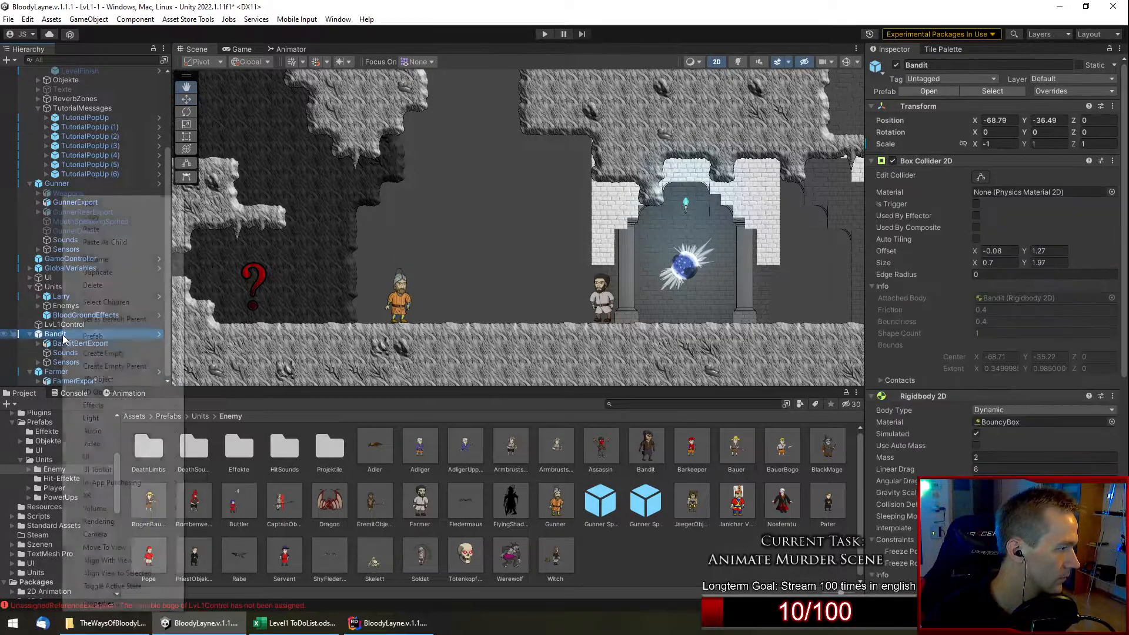
mouse_move(94, 334)
left_click(235, 349)
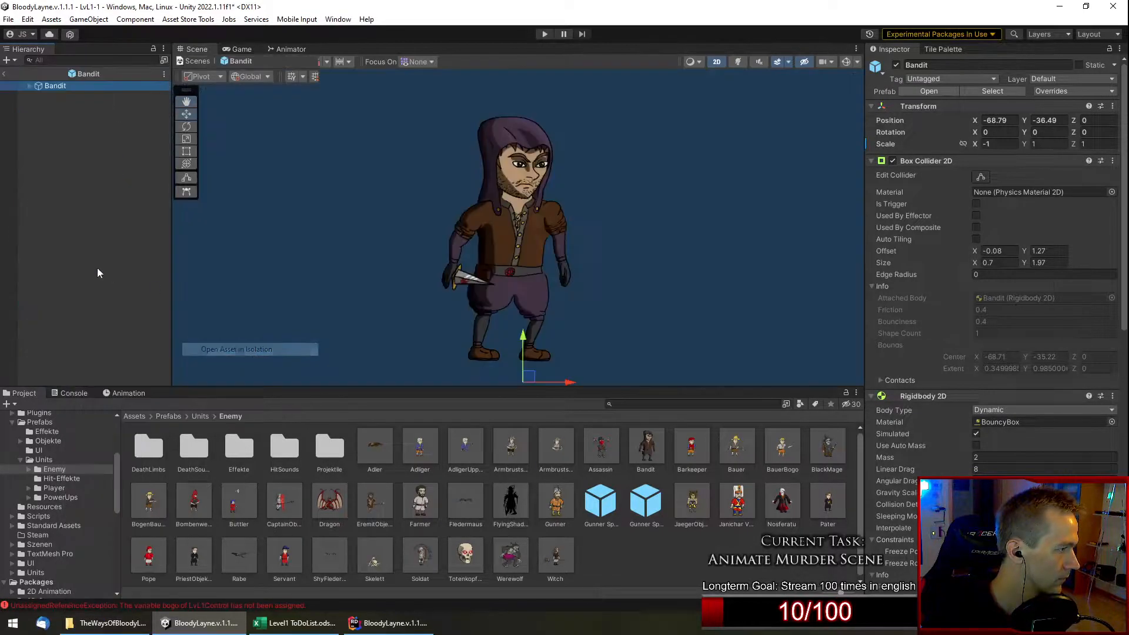
left_click(27, 86)
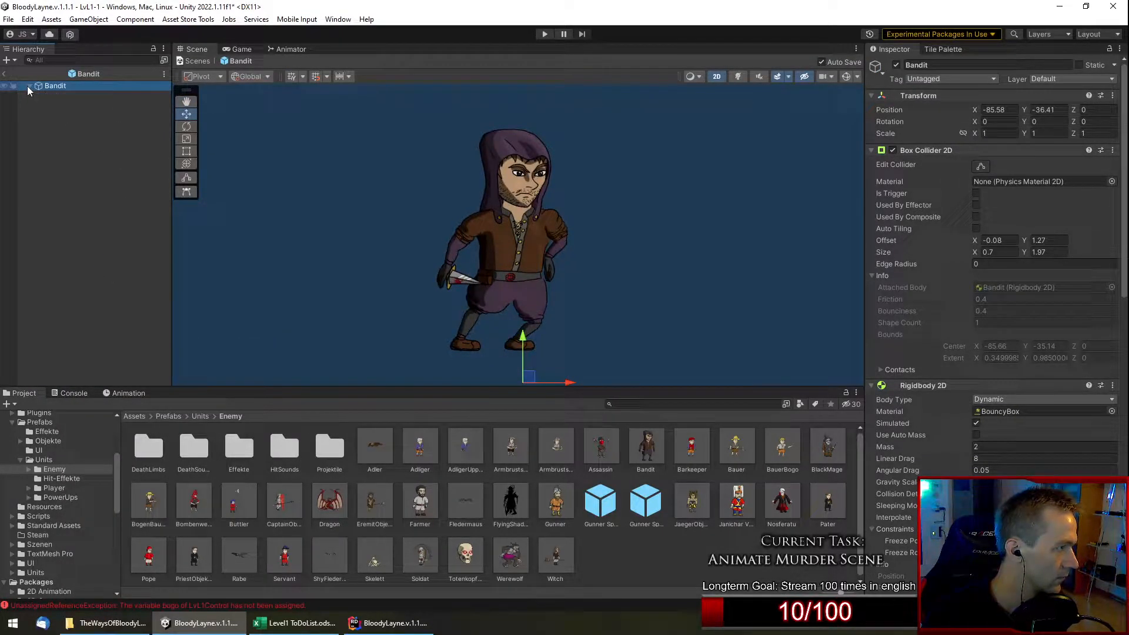
left_click(74, 94)
left_click(74, 86)
key("ctrl+v")
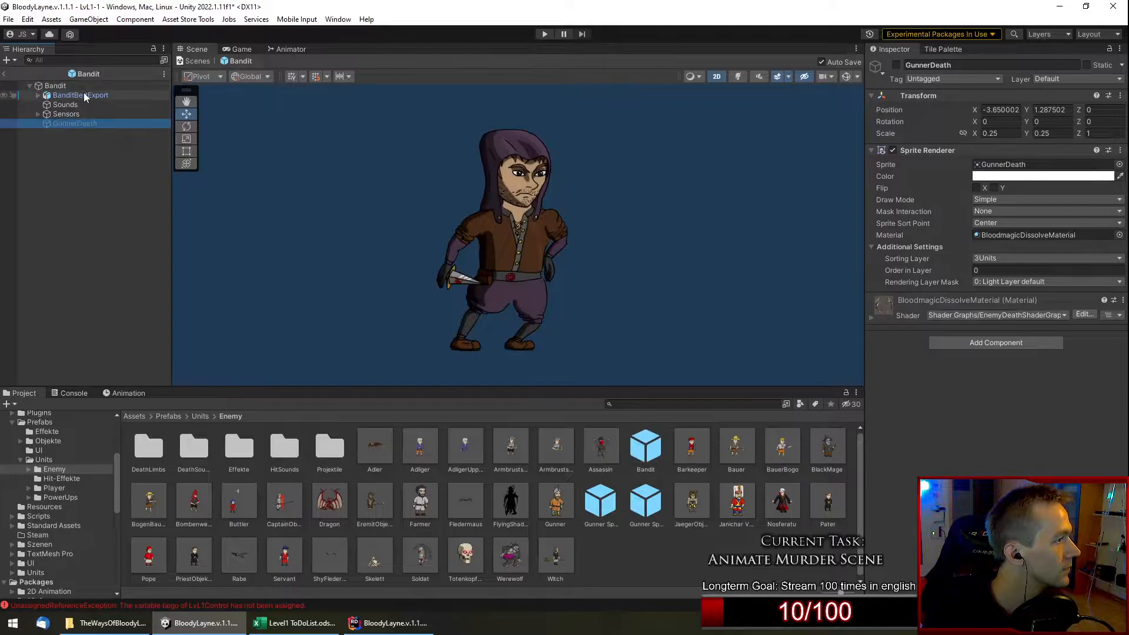
Rename the pasted GunnerDeath object in the Bandit prefab to BanditDeath.
left_click(93, 125)
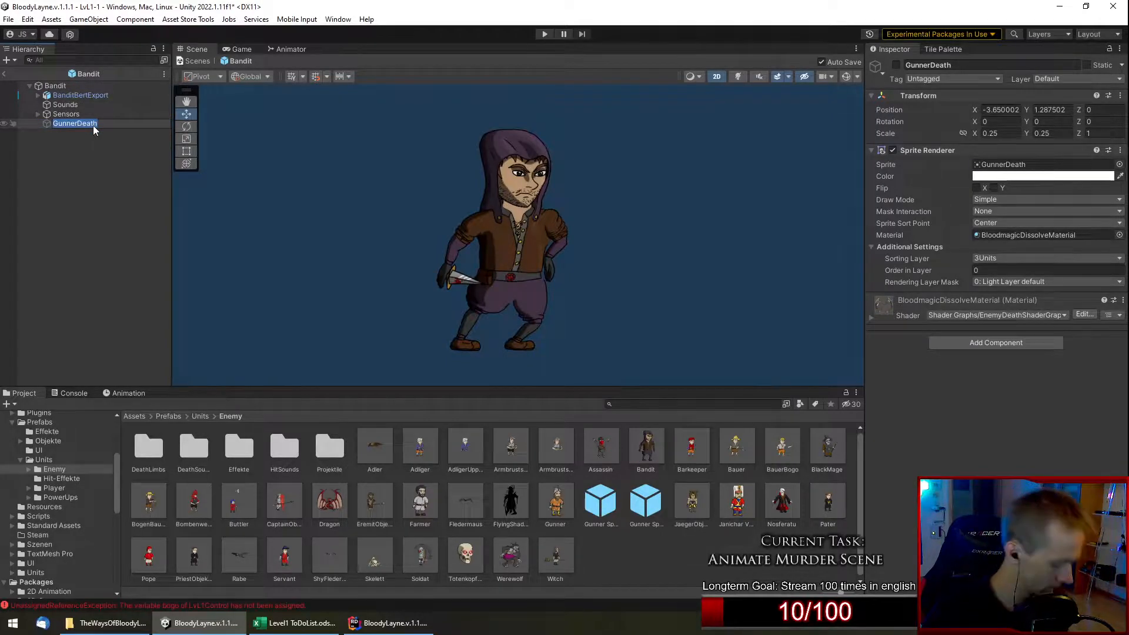
type("BanditDeath")
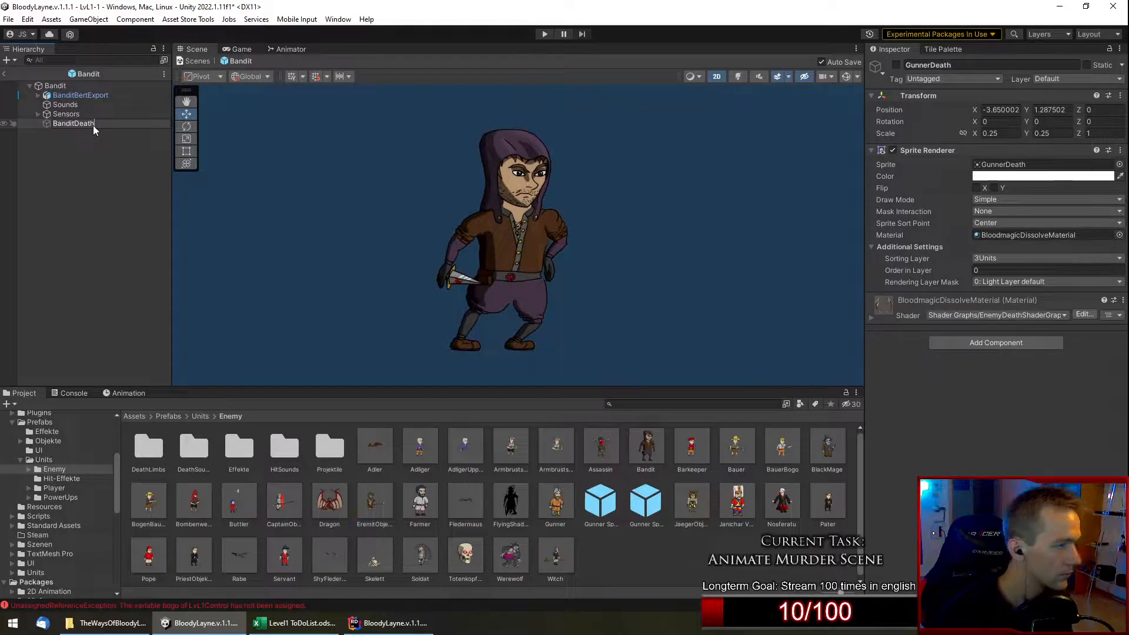
key("Return")
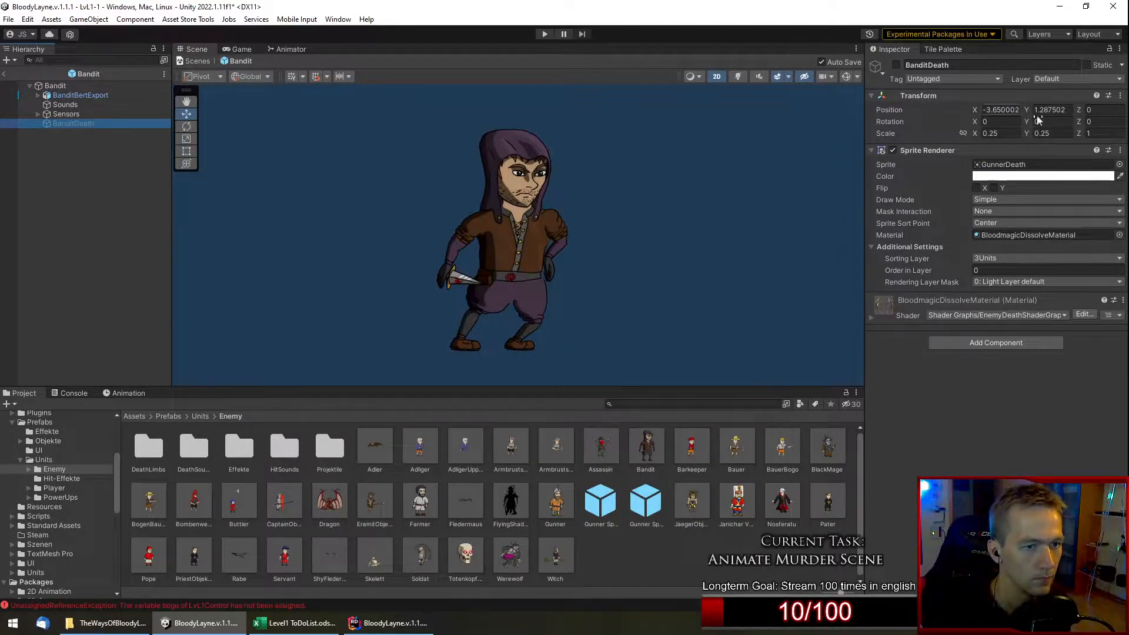
Assign the BanditBertDeath sprite to the BanditDeath object's Sprite Renderer.
left_click(1119, 165)
type("band")
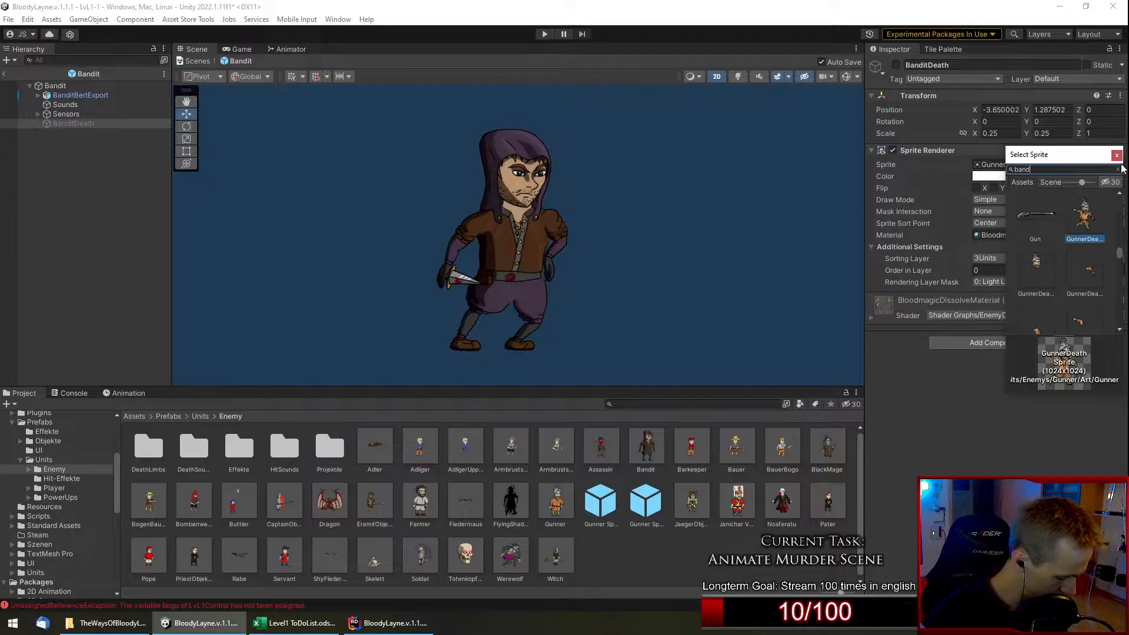
type("it")
scroll(1095, 238, "up", 3)
left_click(1094, 236)
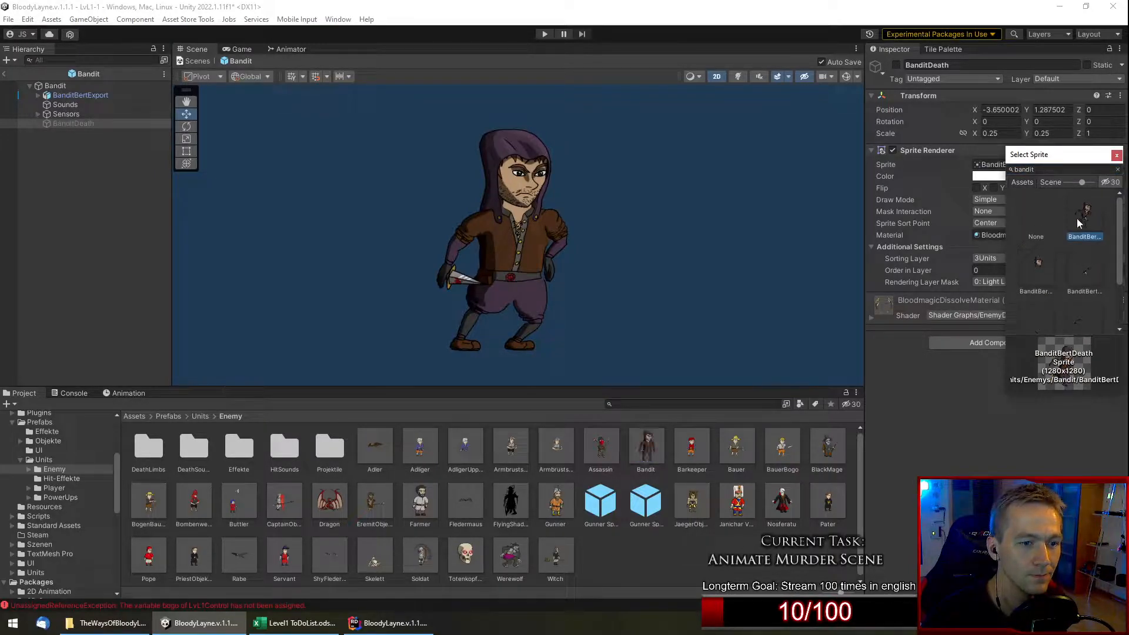
double_click(1078, 217)
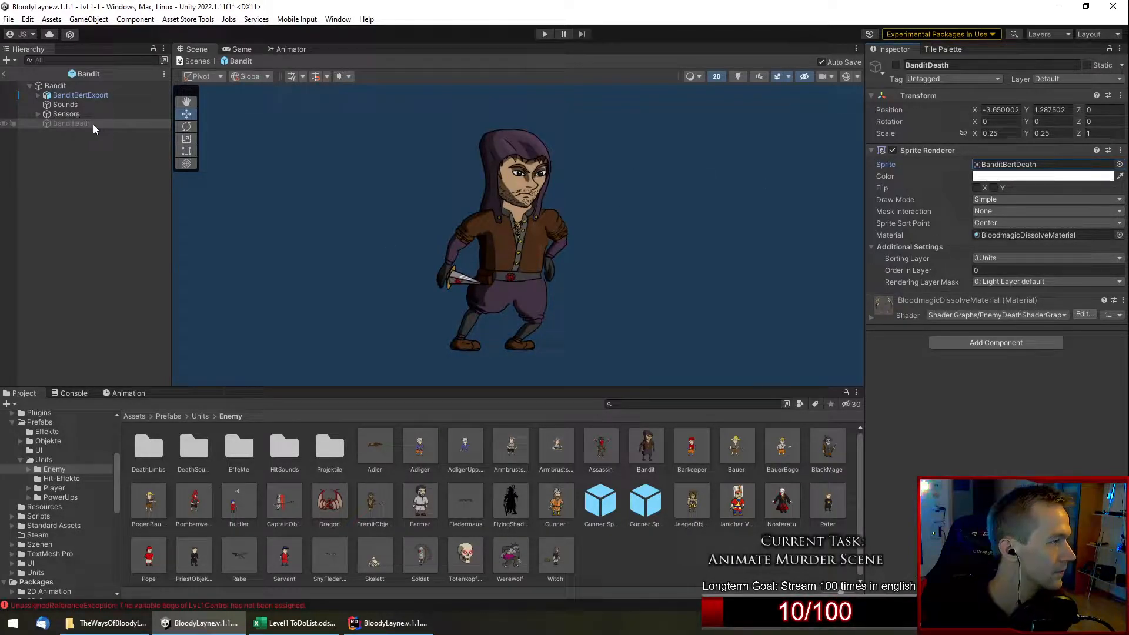
Return to the level scene, open the Farmer prefab asset in isolation and paste GunnerDeath into it as a child of Farmer.
left_click(5, 74)
left_click(88, 372)
right_click(89, 373)
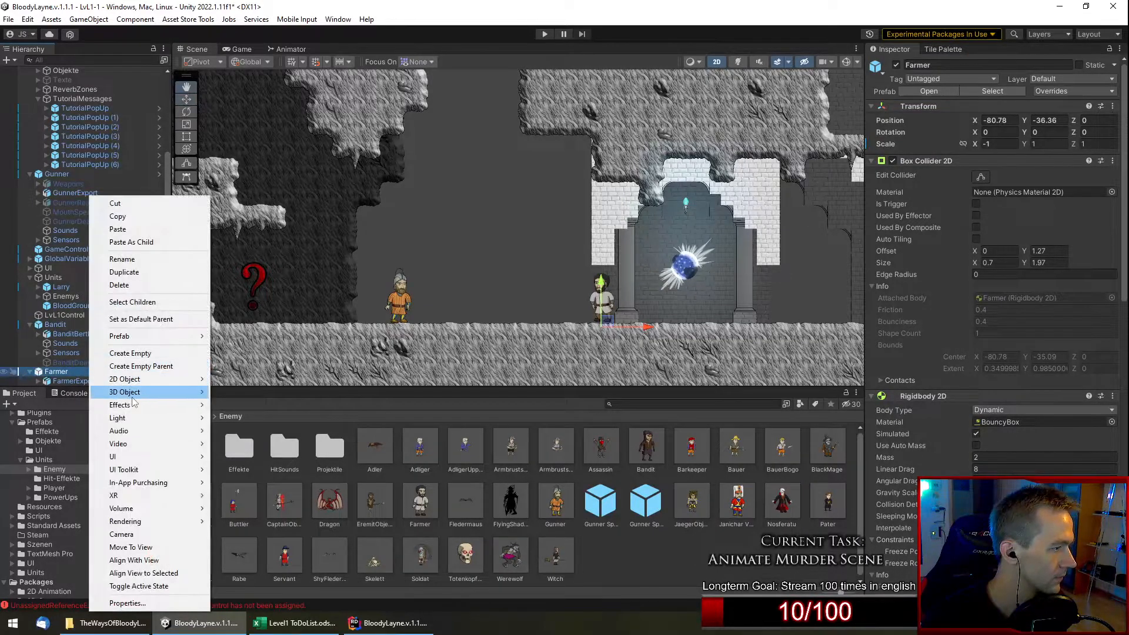
mouse_move(147, 336)
left_click(265, 349)
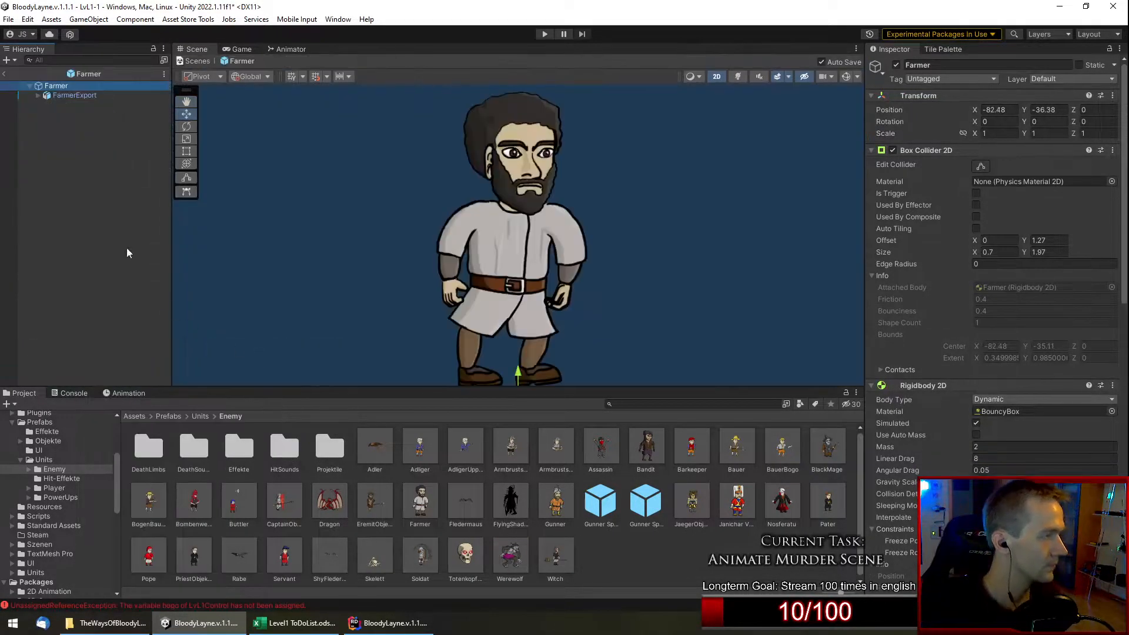
key("ctrl+v")
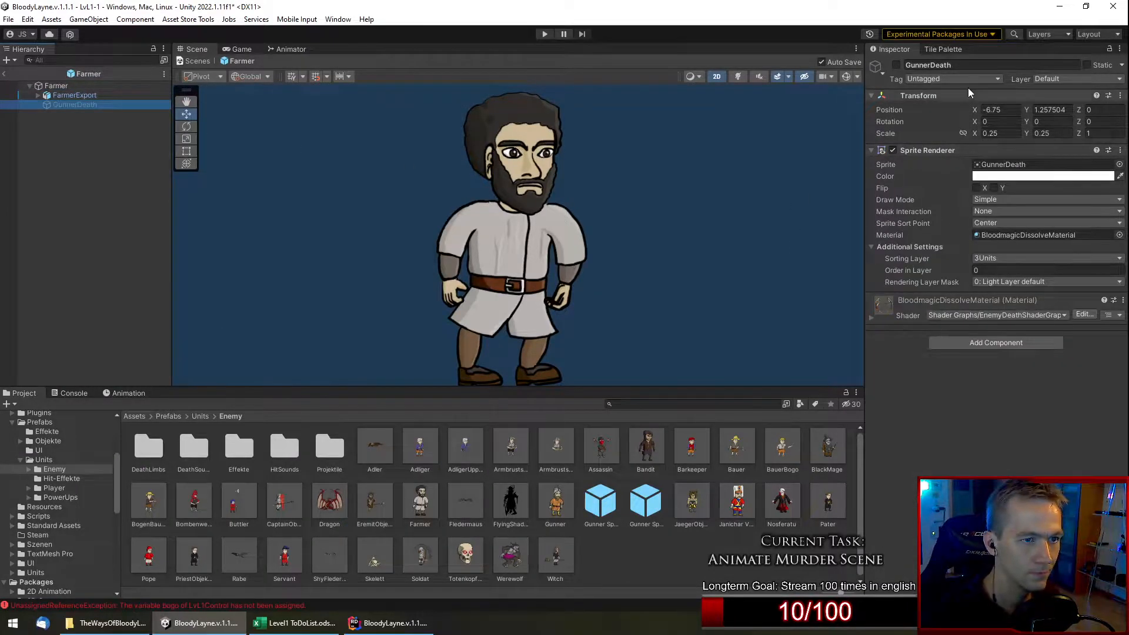
Try to rename the pasted GunnerDeath object in the Farmer prefab to FarmerDeath.
left_click(976, 65)
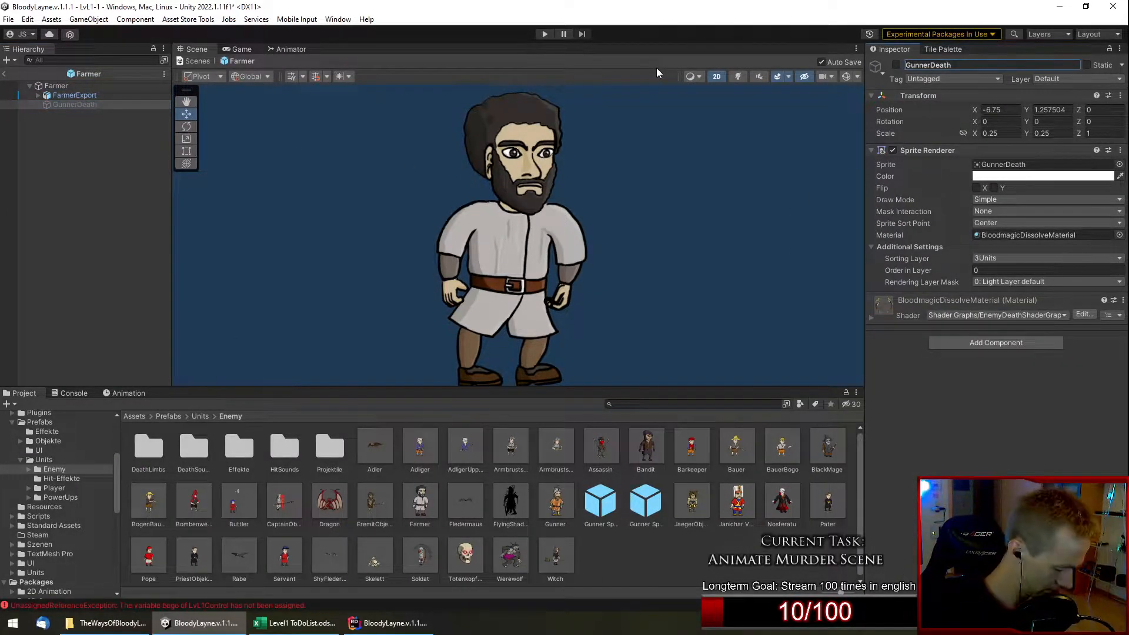
key("Delete")
key("Delete")
key("Delete")
key("Delete")
key("Delete")
key("Delete")
type("Farmer")
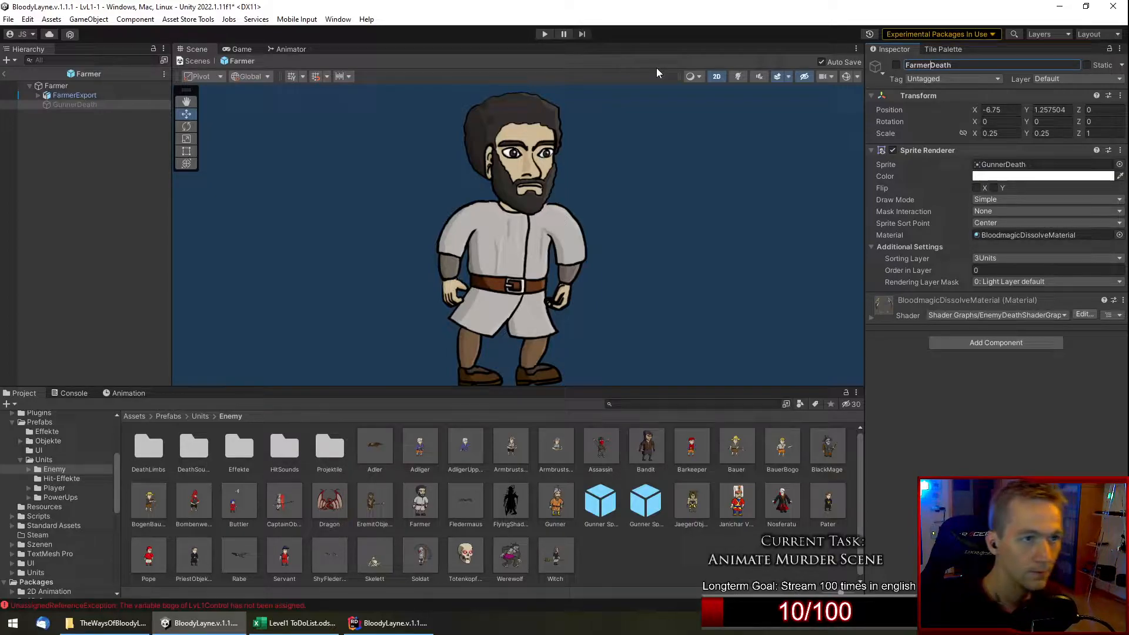
Assign the FarmerDeath sprite to the pasted death object's Sprite Renderer in the Farmer prefab.
left_click(1119, 165)
left_click(1049, 170)
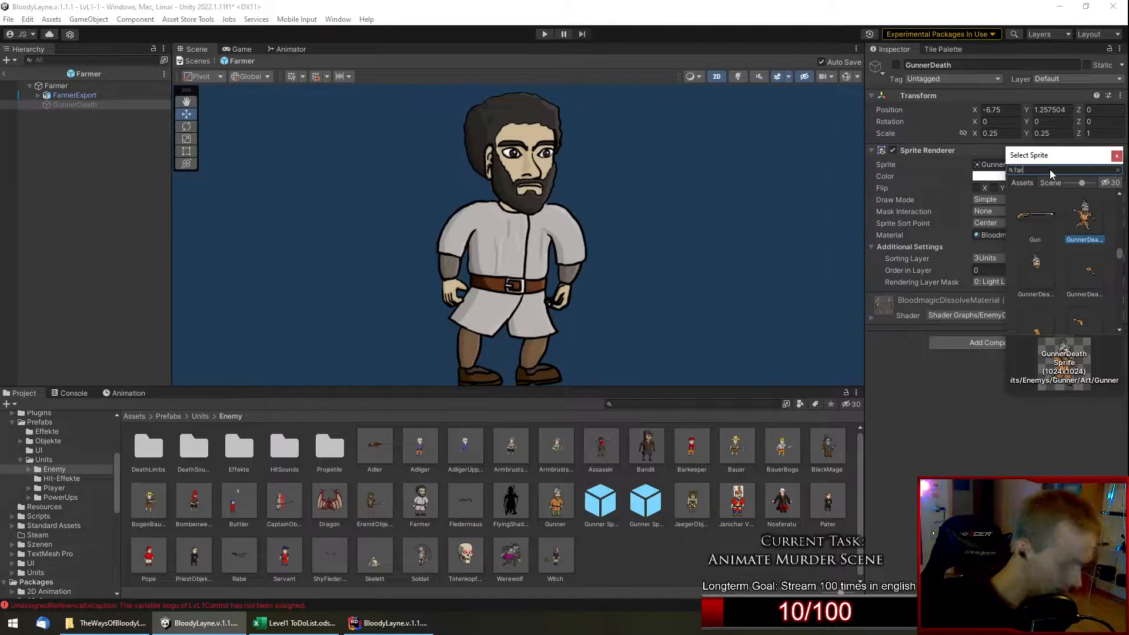
type("farmer")
left_click(1085, 234)
left_click(1116, 156)
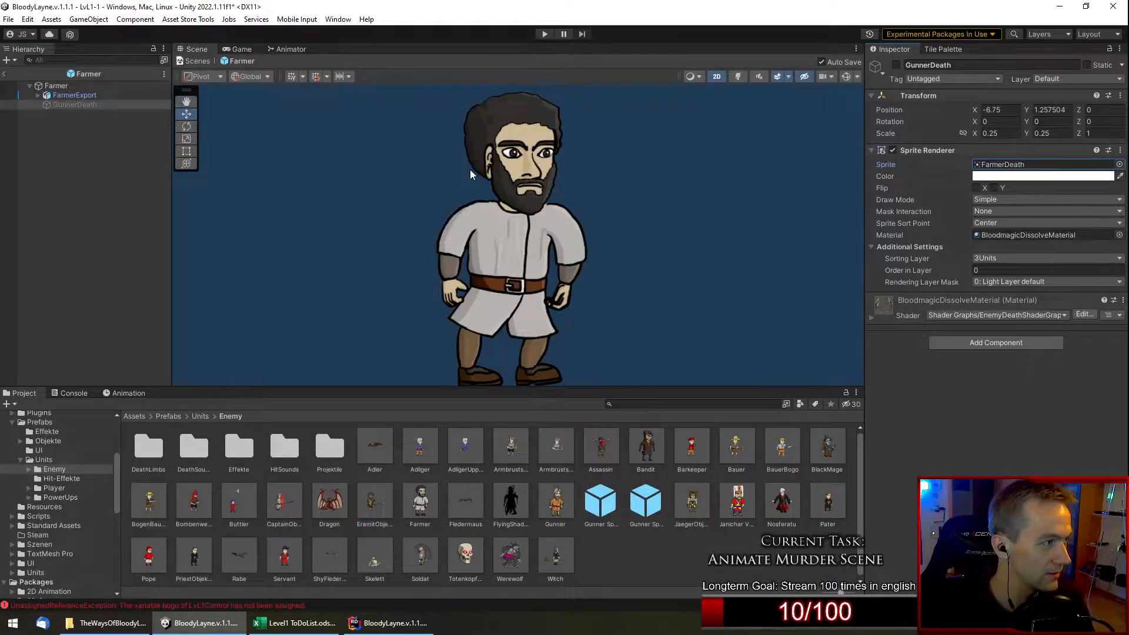
Activate the farmer's death object and set its X and Y position to 0.
left_click(895, 65)
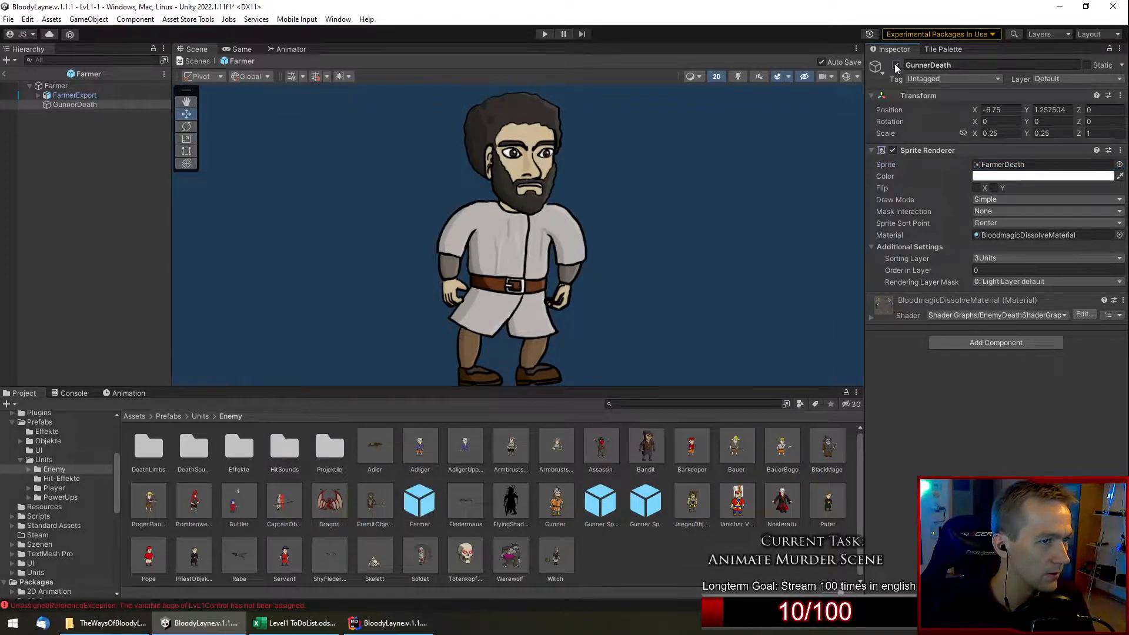
scroll(596, 243, "down", 5)
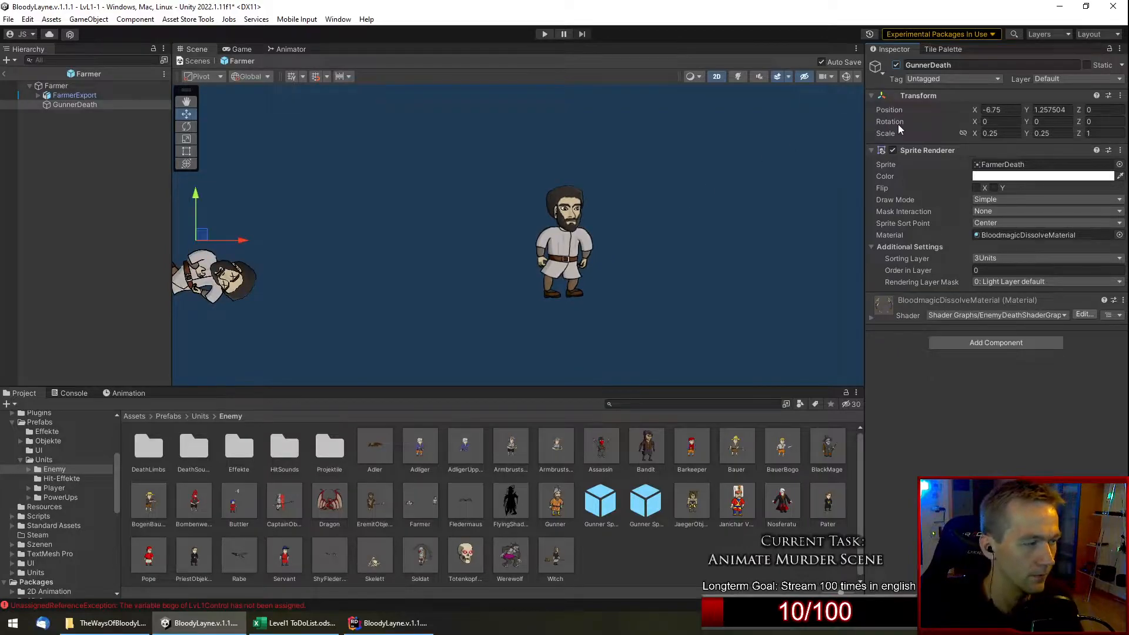
left_click(1000, 110)
type("0")
left_click(1052, 110)
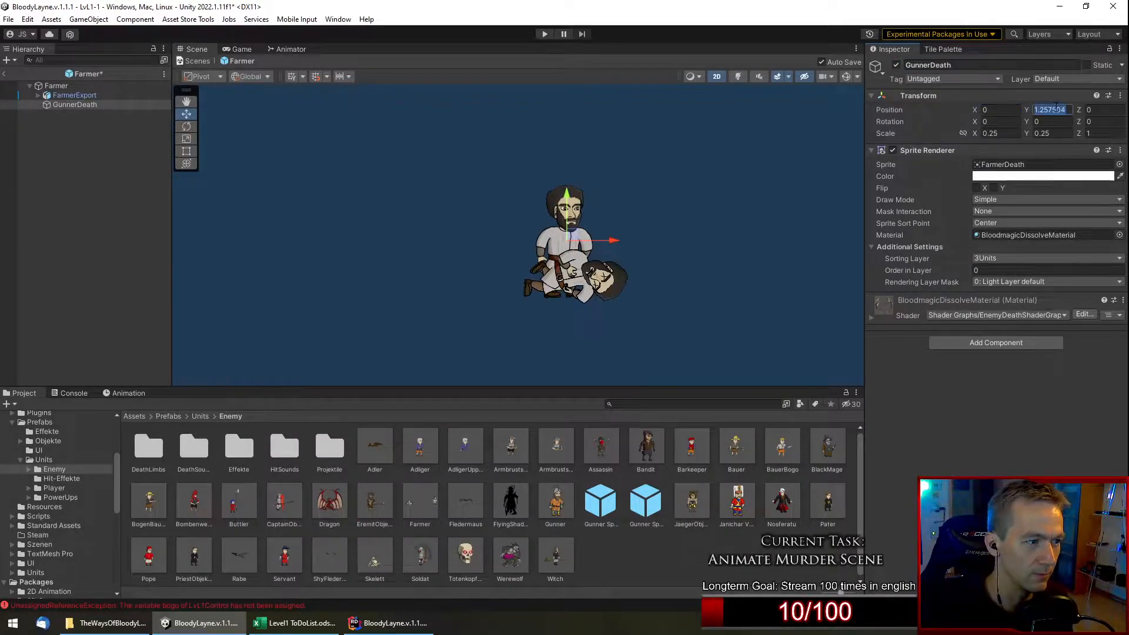
type("0")
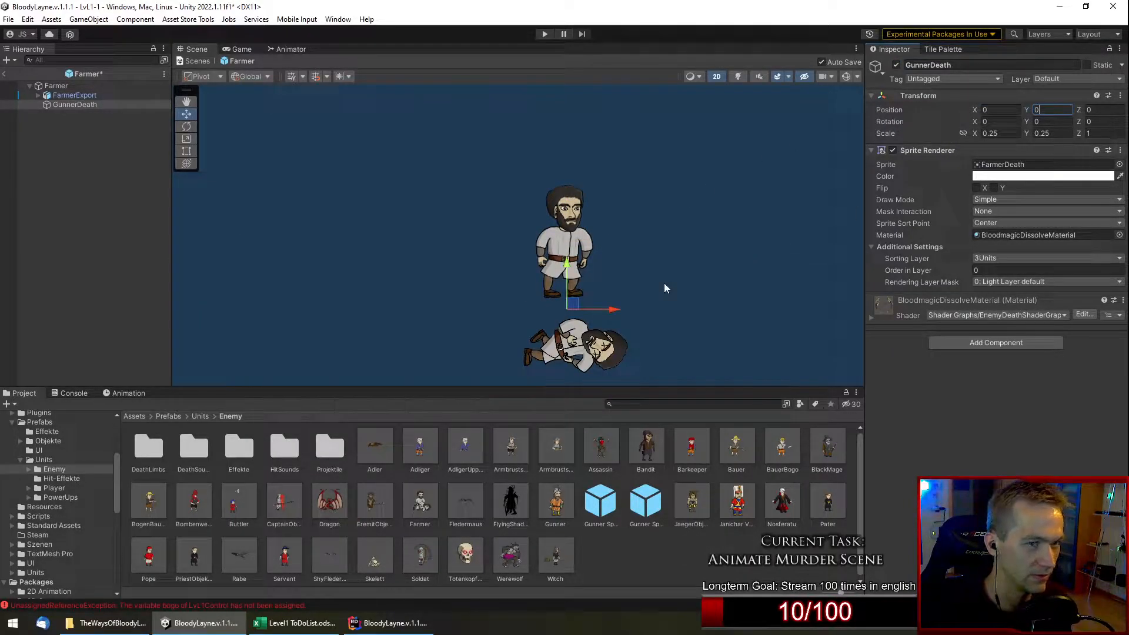
Examine the transforms of Farmer, FarmerExport and its body-part children to compare their positions with the death object.
left_click(82, 96)
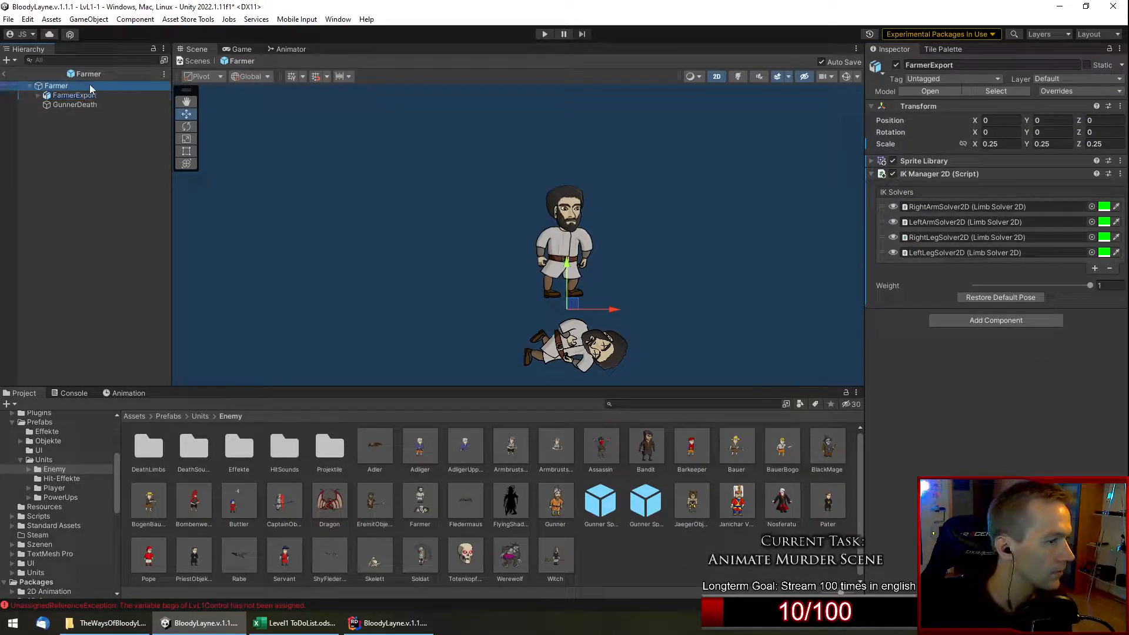
left_click(90, 85)
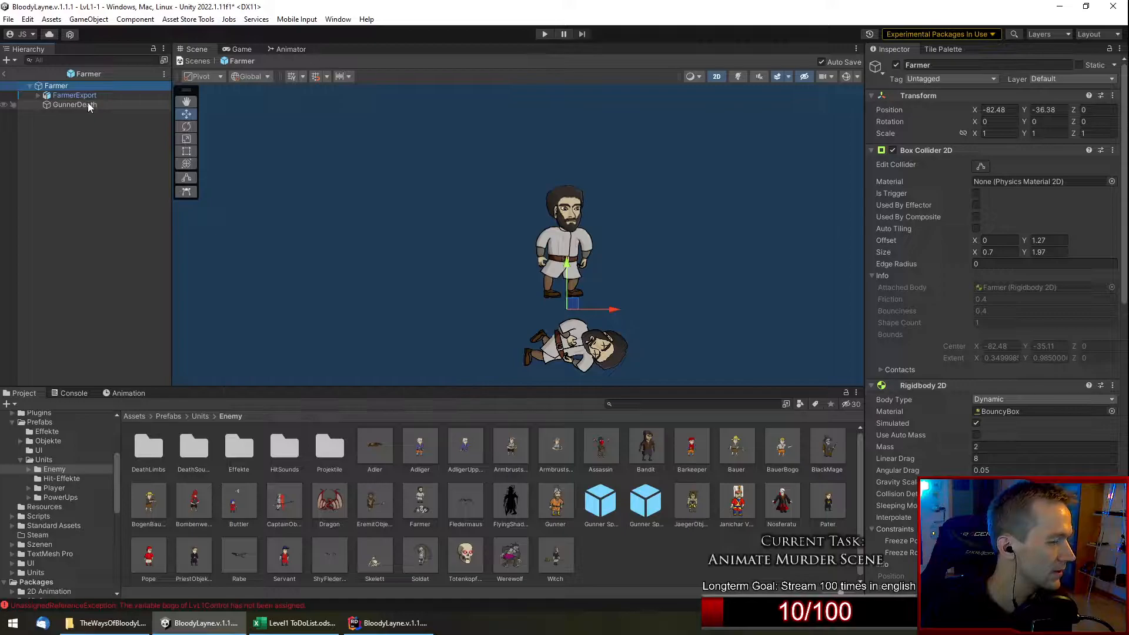
left_click(88, 105)
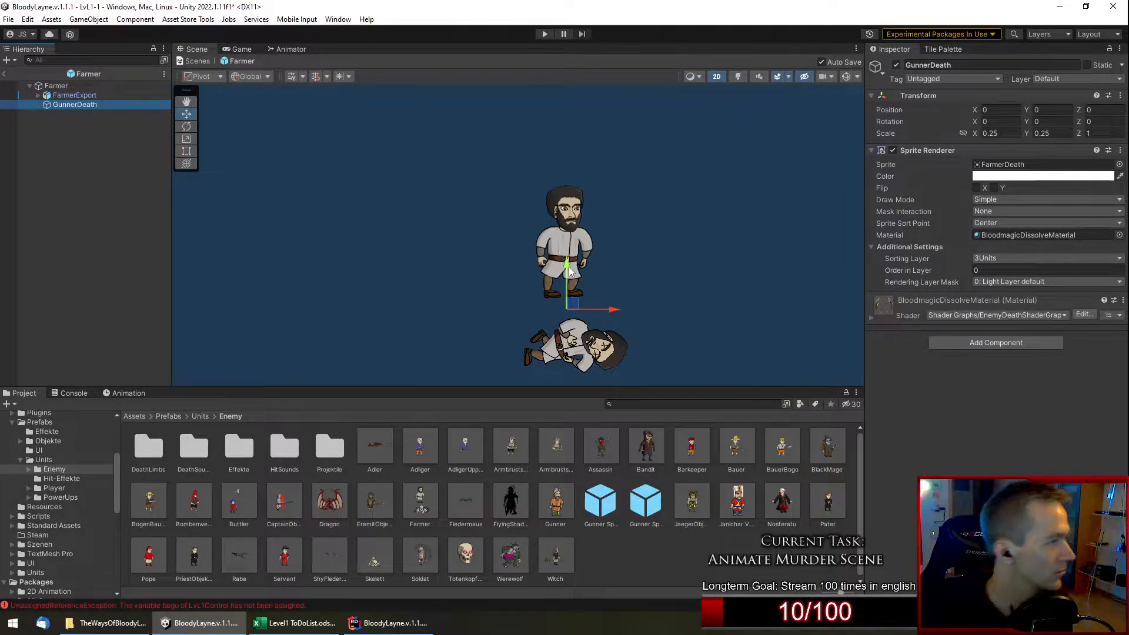
left_click(65, 96)
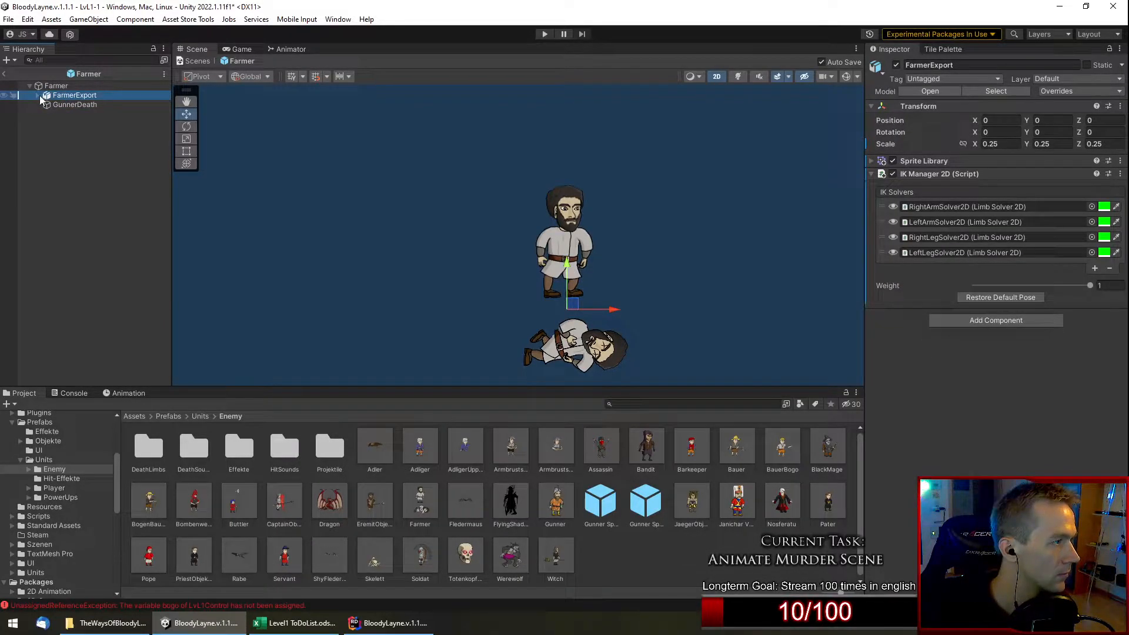
left_click(38, 96)
left_click(111, 106)
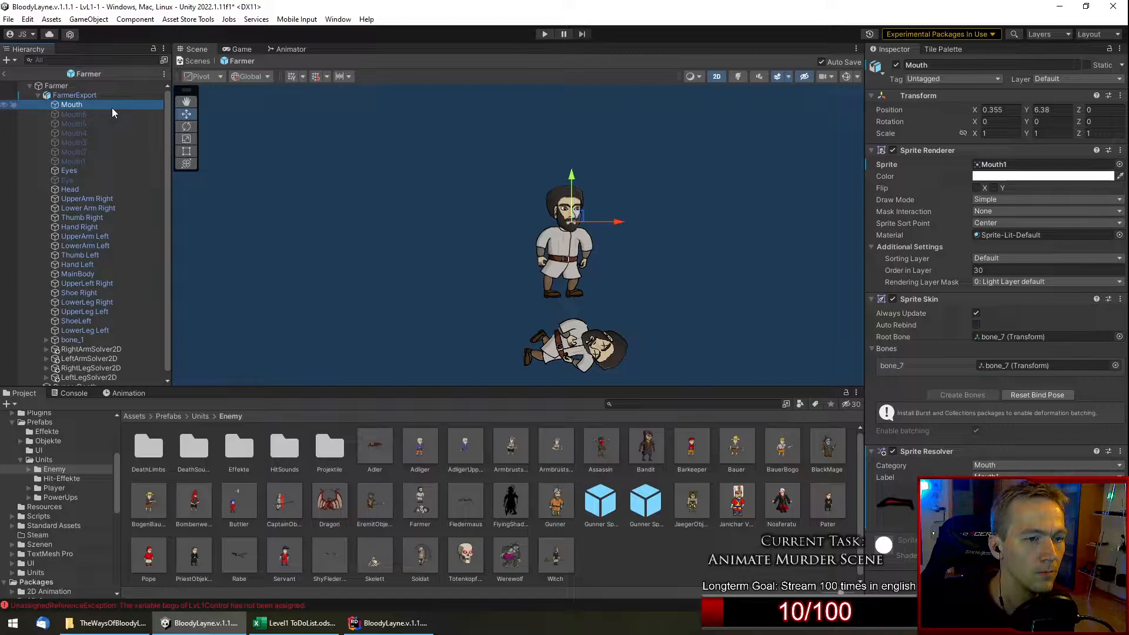
left_click(106, 123)
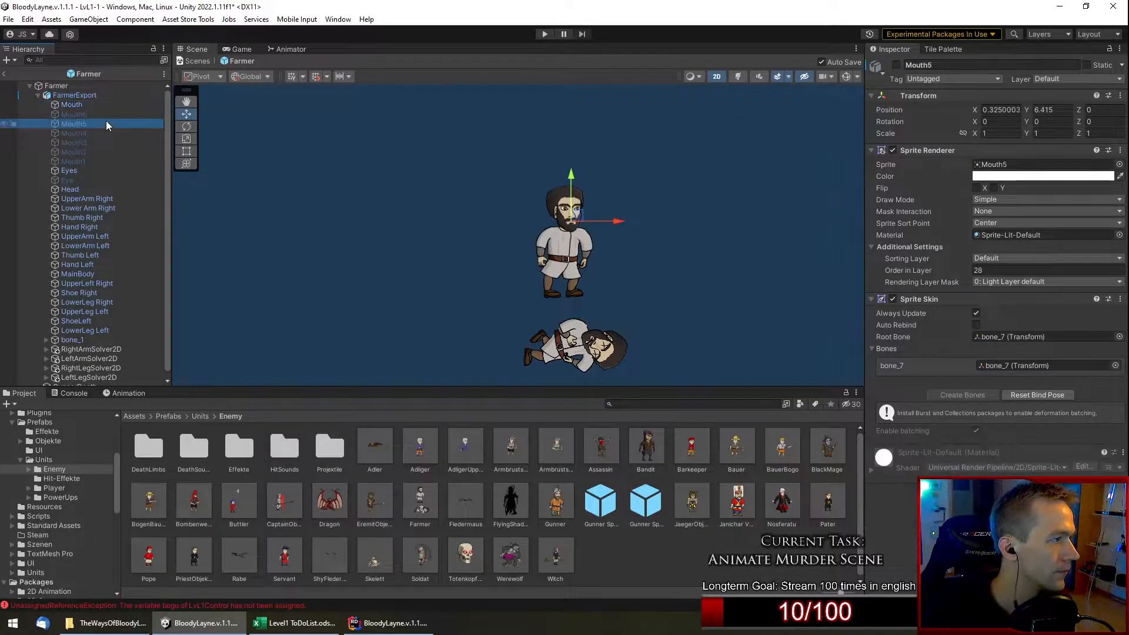
left_click(109, 198)
left_click(109, 256)
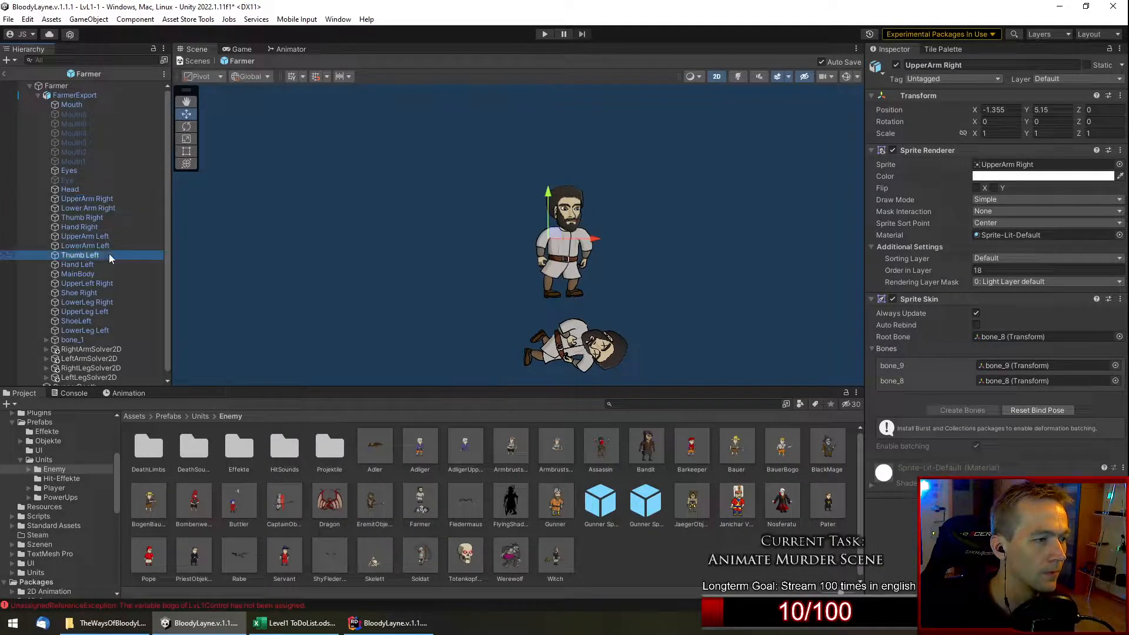
left_click(101, 97)
left_click(158, 104)
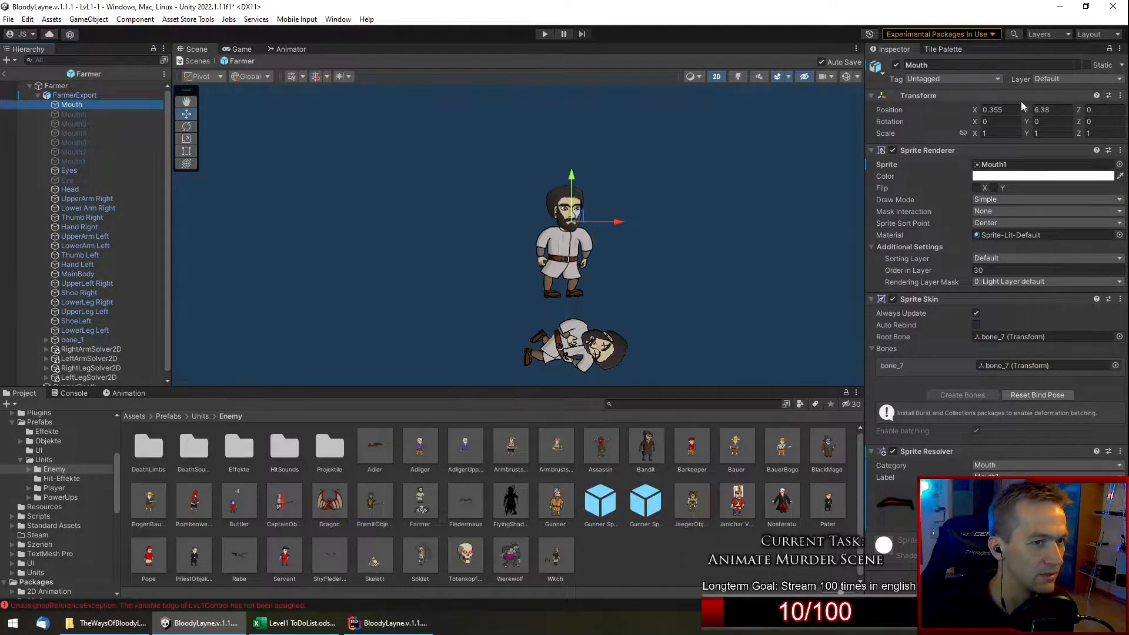
left_click(37, 94)
Raise the farmer's death sprite to Y position 1.2 so it lies at the standing farmer's feet.
left_click(76, 105)
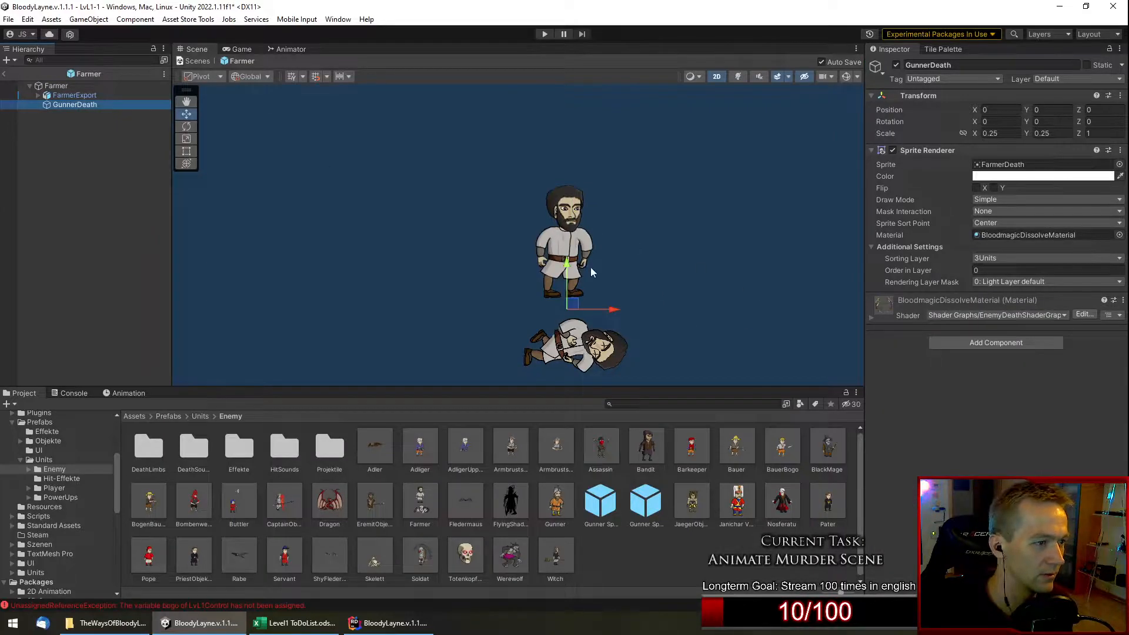
left_click_drag(568, 268, 604, 204)
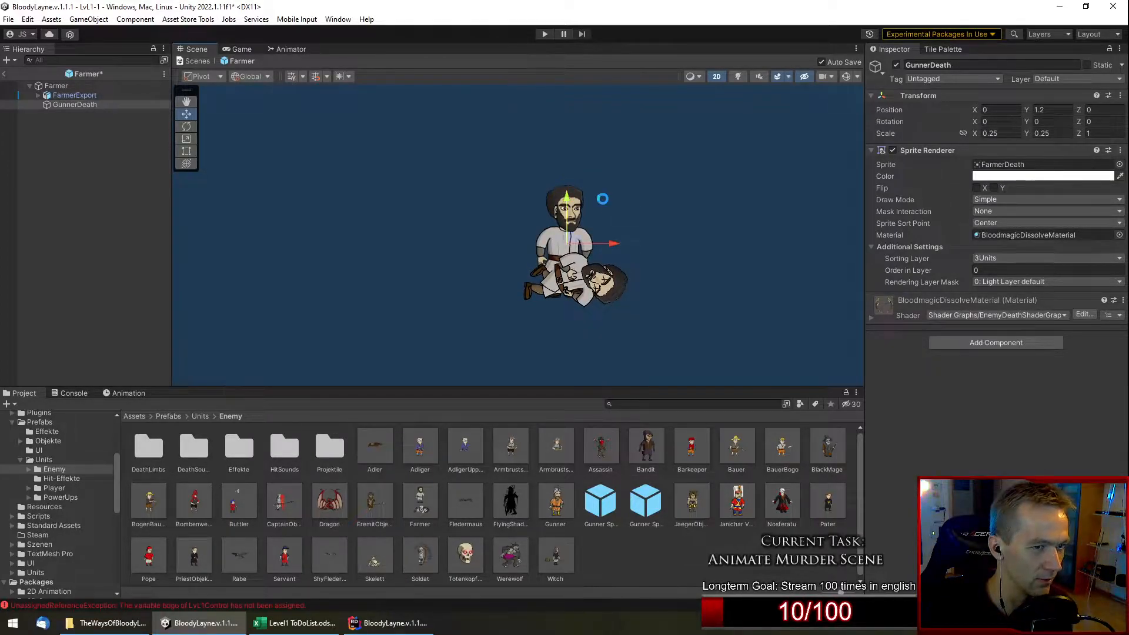
Rename the Farmer prefab's death object to FarmerDeath, deactivate it and return to the level scene.
left_click(909, 65)
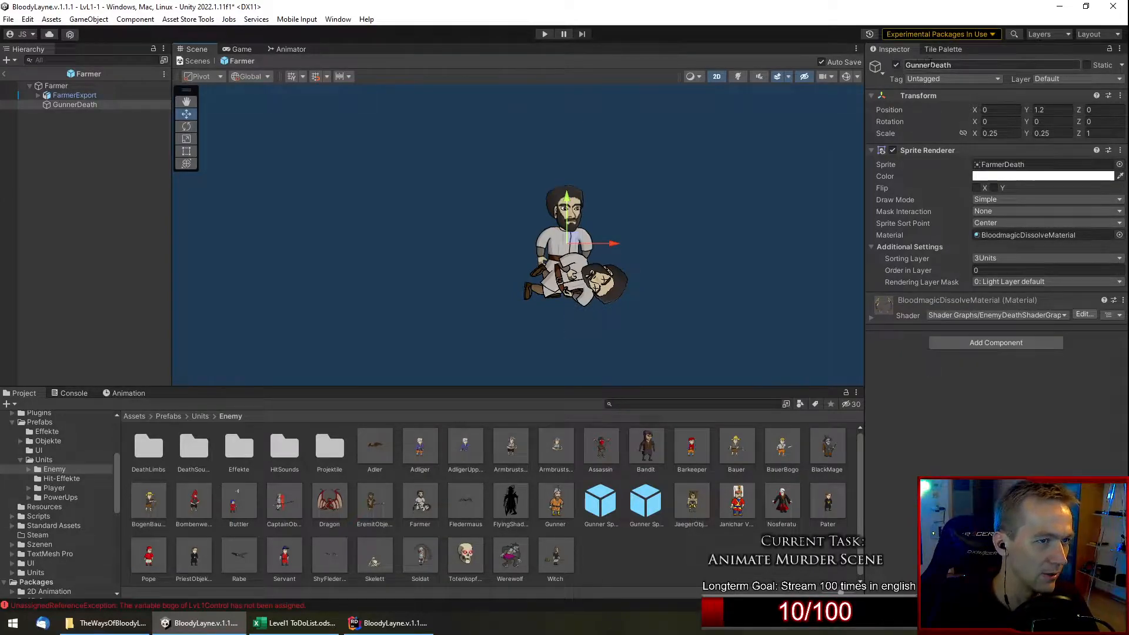
type("FarmerDeath")
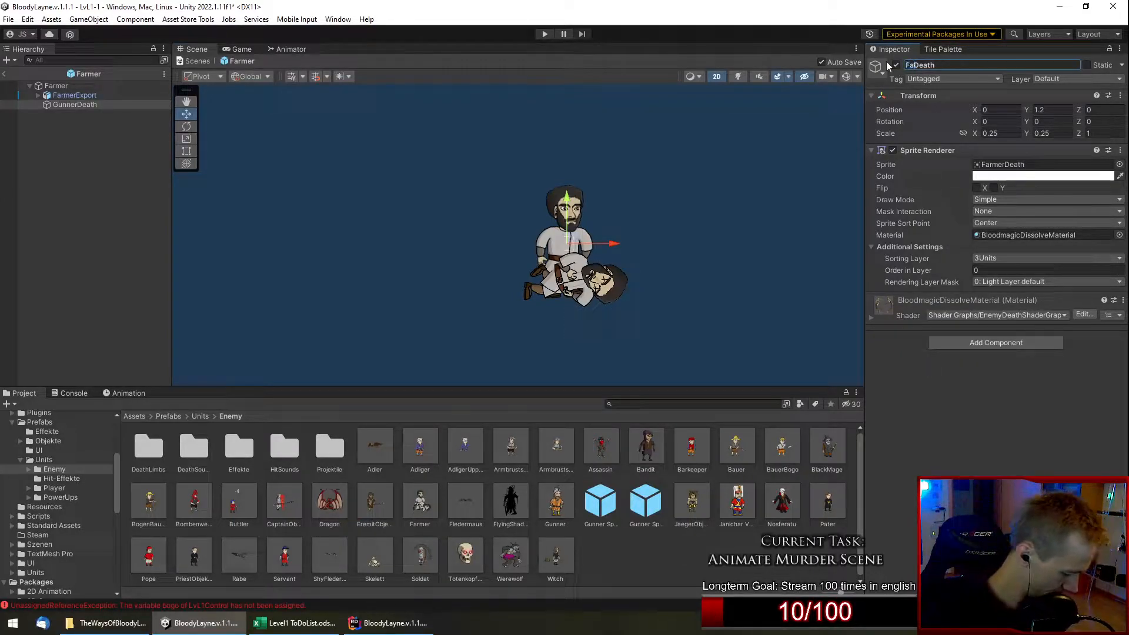
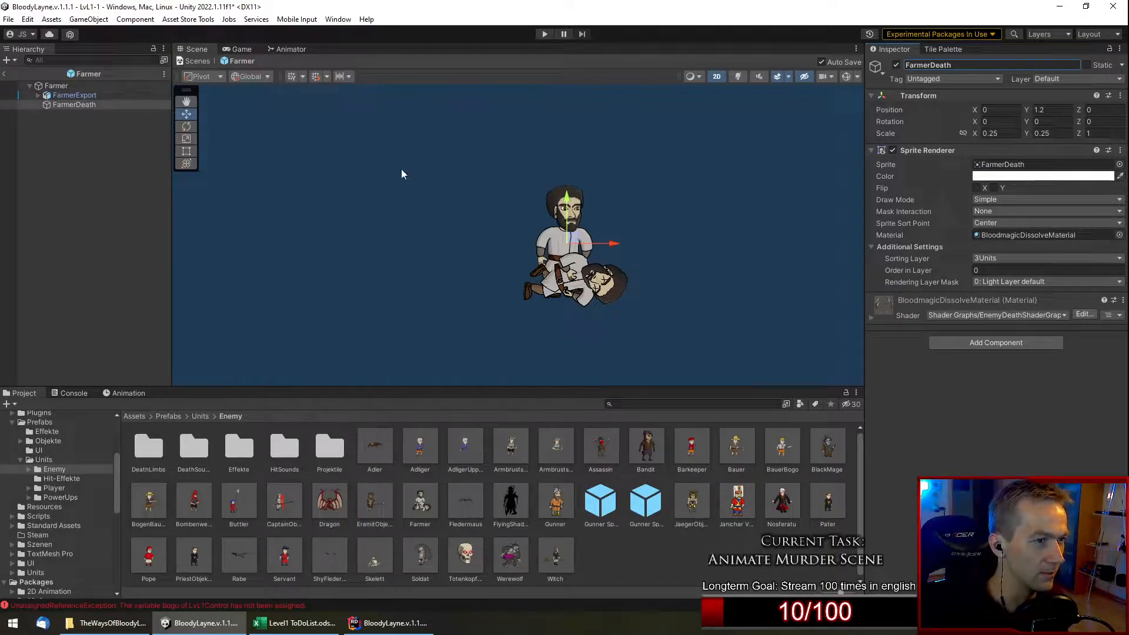
left_click(896, 65)
left_click(3, 77)
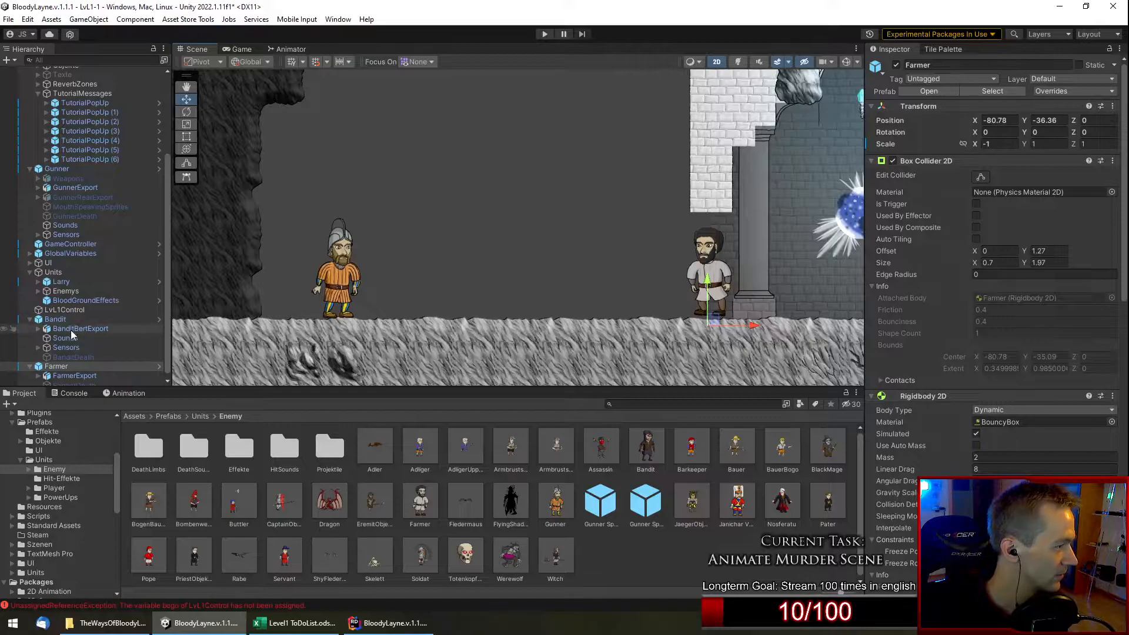
Select the Bandit's BanditDeath object in the level scene and check where it sits relative to the Bandit.
left_click(79, 357)
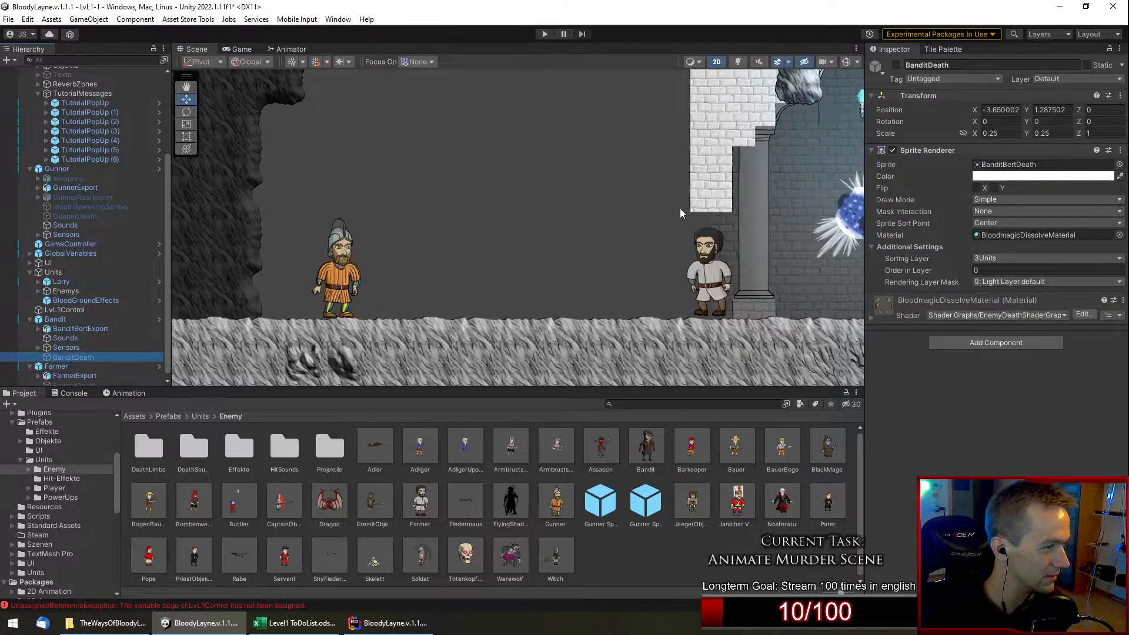
scroll(680, 209, "down", 10)
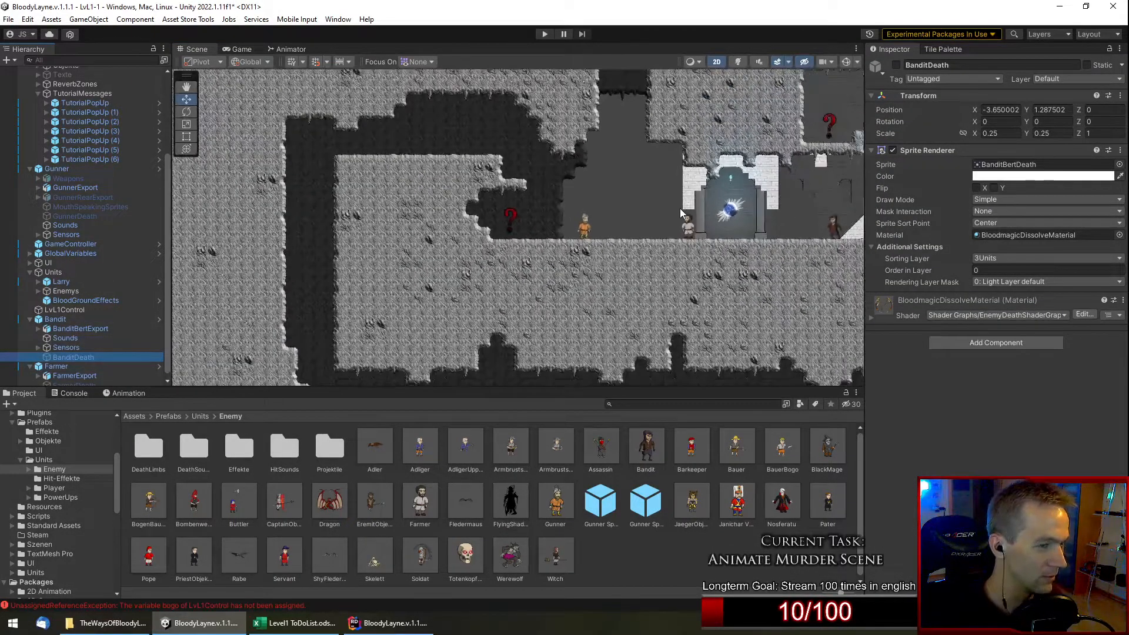
middle_click_drag(680, 208, 618, 205)
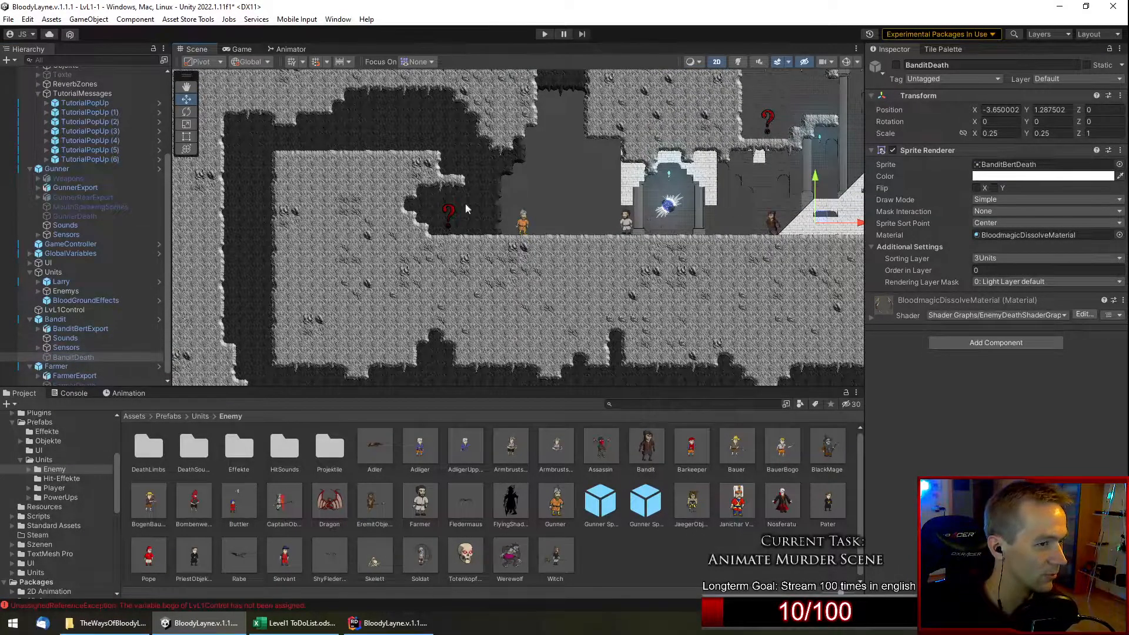
scroll(790, 182, "up", 5)
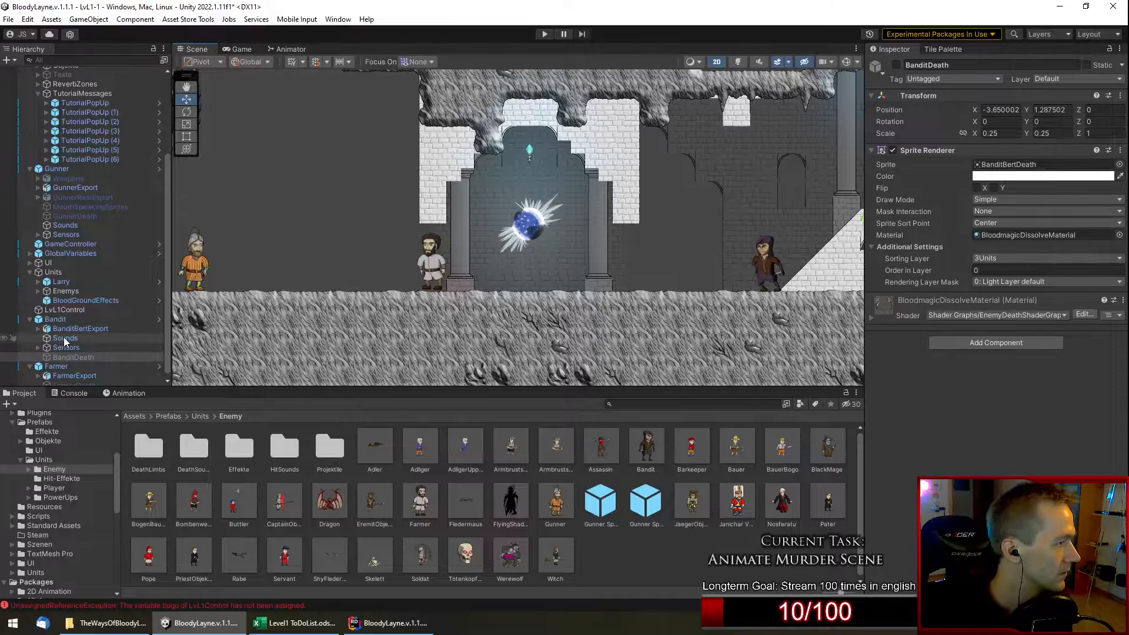
Open the placed Bandit's prefab asset in isolation.
left_click(79, 320)
right_click(79, 320)
mouse_move(147, 335)
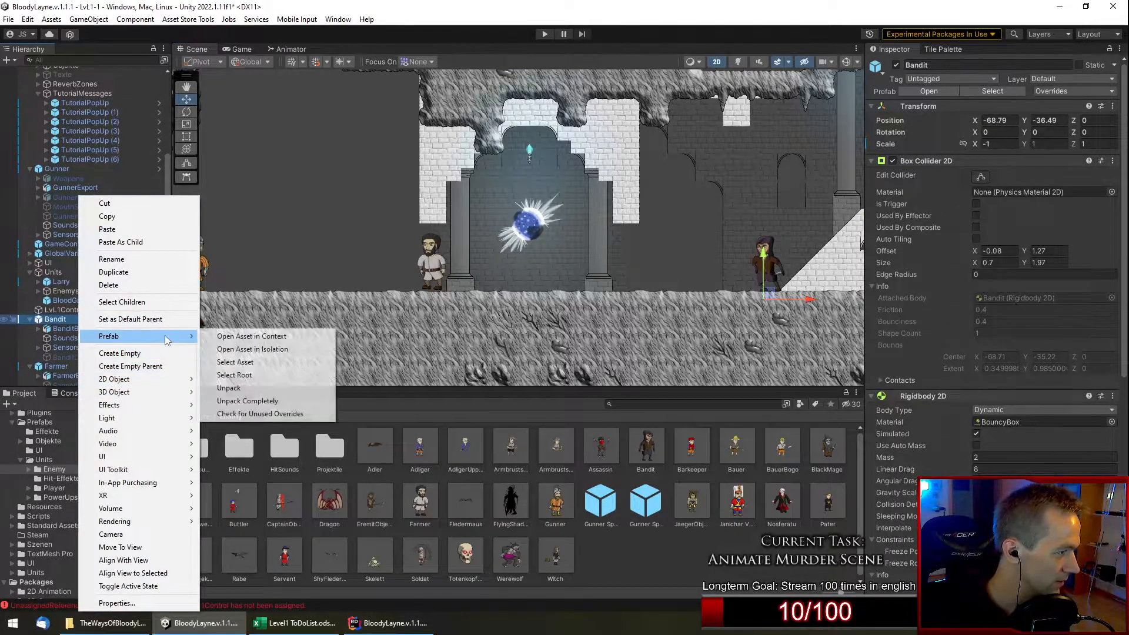
left_click(268, 349)
Activate the BanditDeath object and set its X and Y position to 0.
left_click(108, 122)
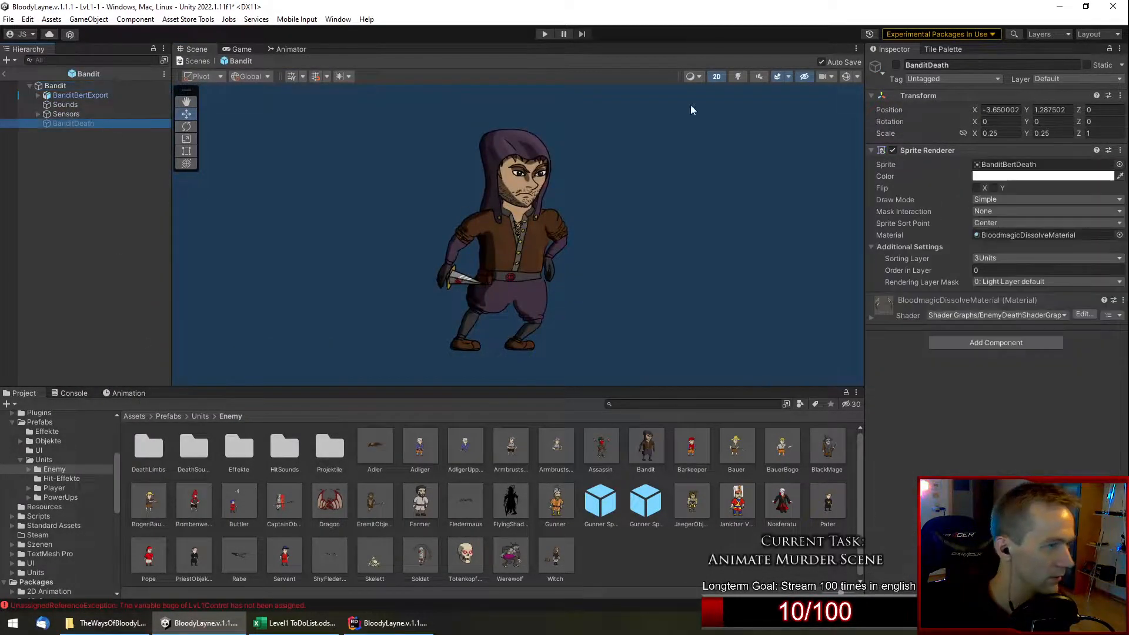
left_click(895, 64)
left_click(1000, 110)
type("0")
key("Tab")
type("0")
scroll(702, 217, "down", 3)
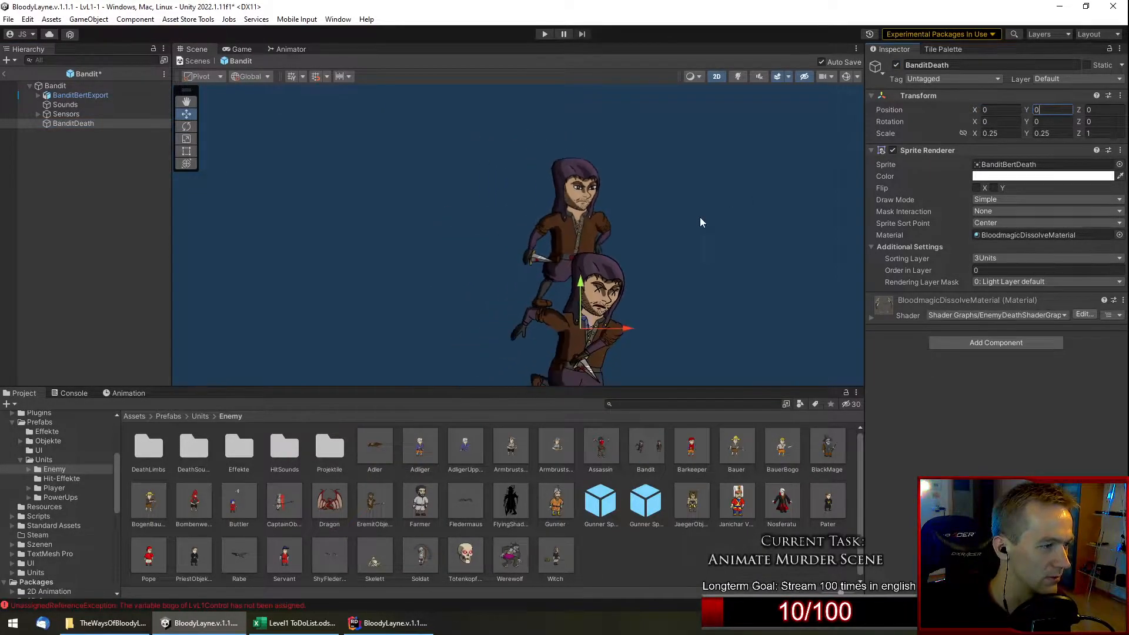
Raise BanditDeath to Y 1.42 and set its scale to 0.215 on all axes to match BanditBertExport.
left_click_drag(622, 253, 628, 185)
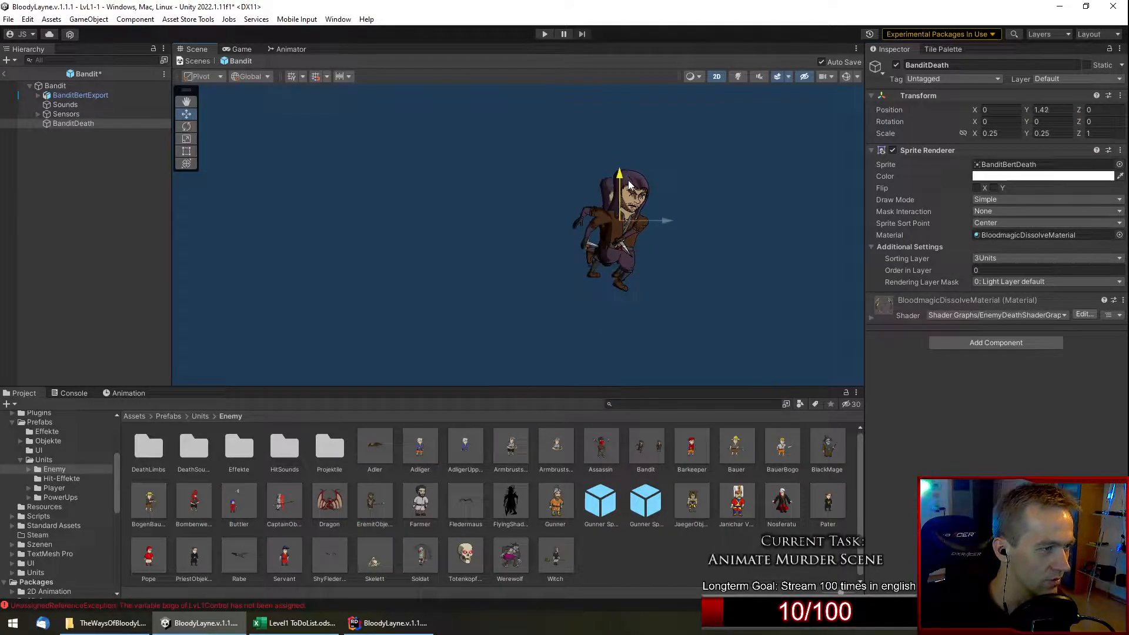
left_click(104, 96)
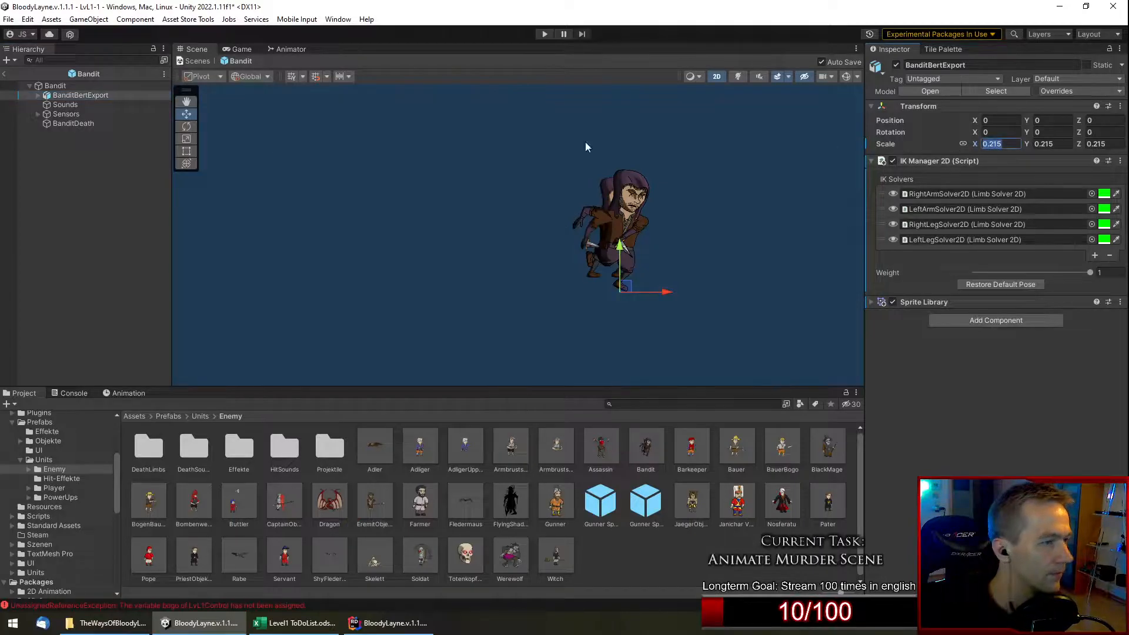
left_click(54, 123)
left_click(1001, 135)
type("0.215")
left_click(1052, 134)
type("0.215")
left_click(1107, 134)
type("0.215")
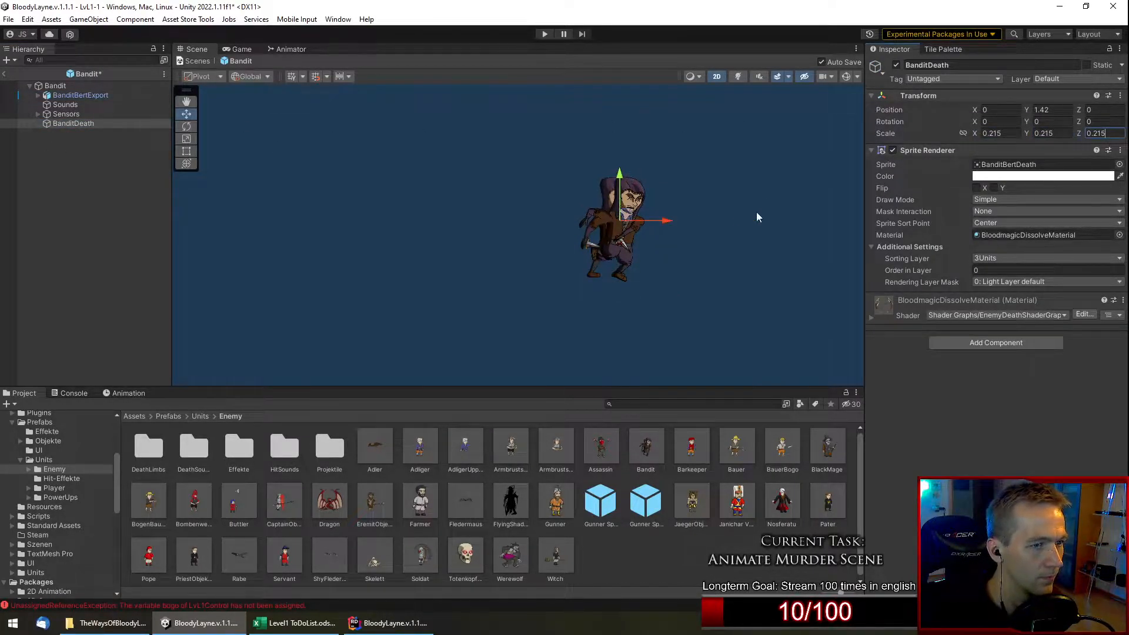
Shift BanditDeath to X -0.056 to line it up with the Bandit, and leave the prefab with the object deactivated.
scroll(682, 203, "up", 2)
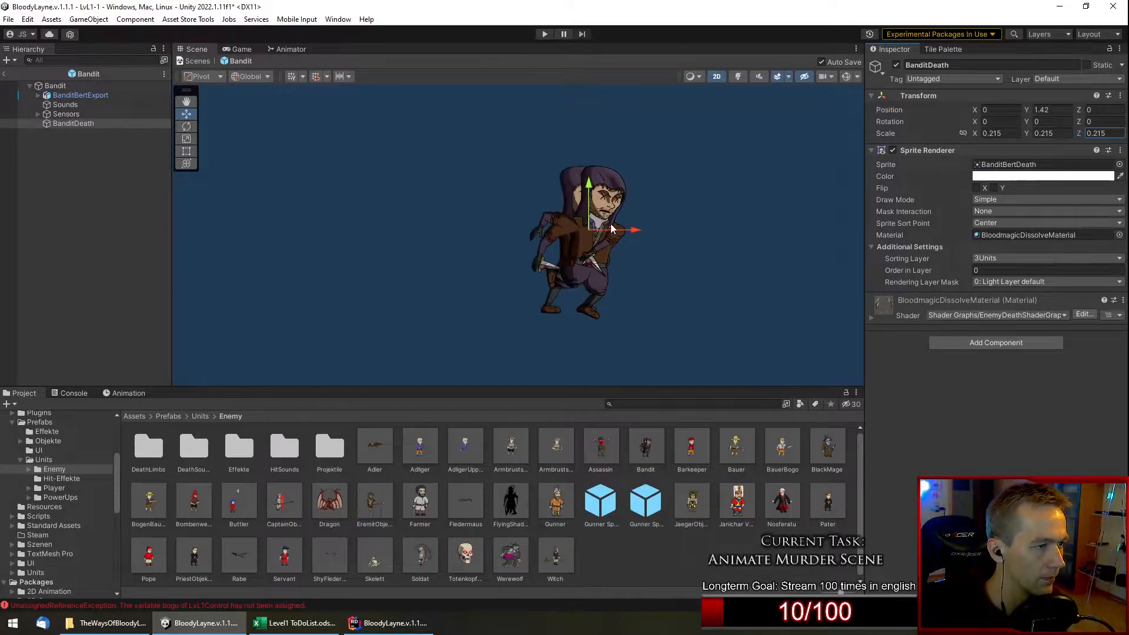
mouse_move(635, 230)
left_mouse_down()
mouse_move(612, 231)
mouse_move(630, 237)
left_mouse_up()
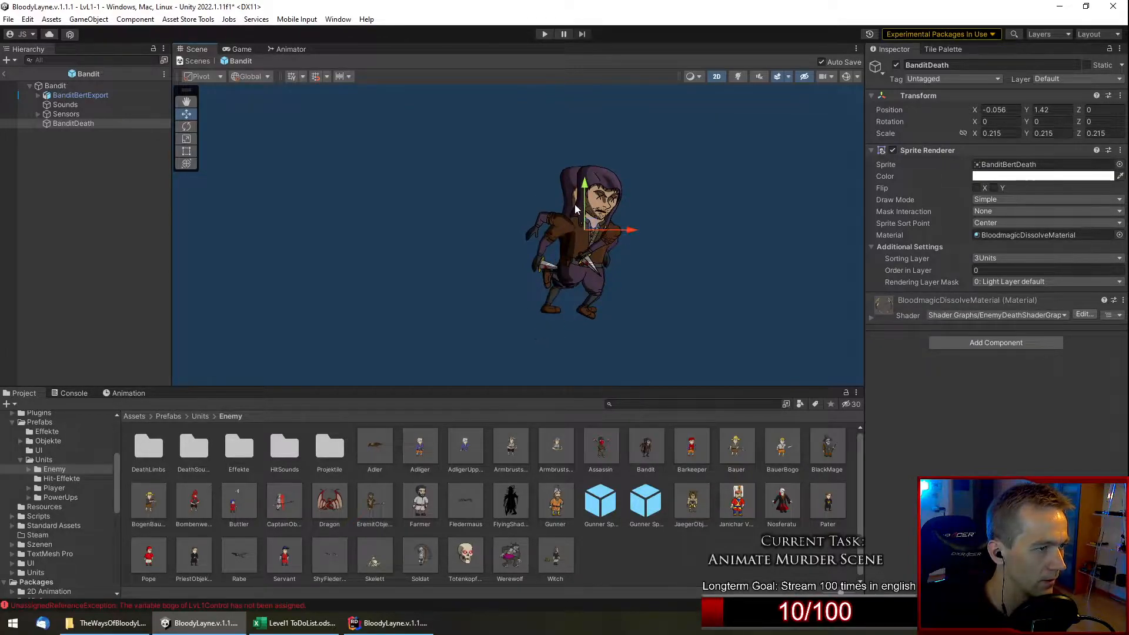
left_click(895, 66)
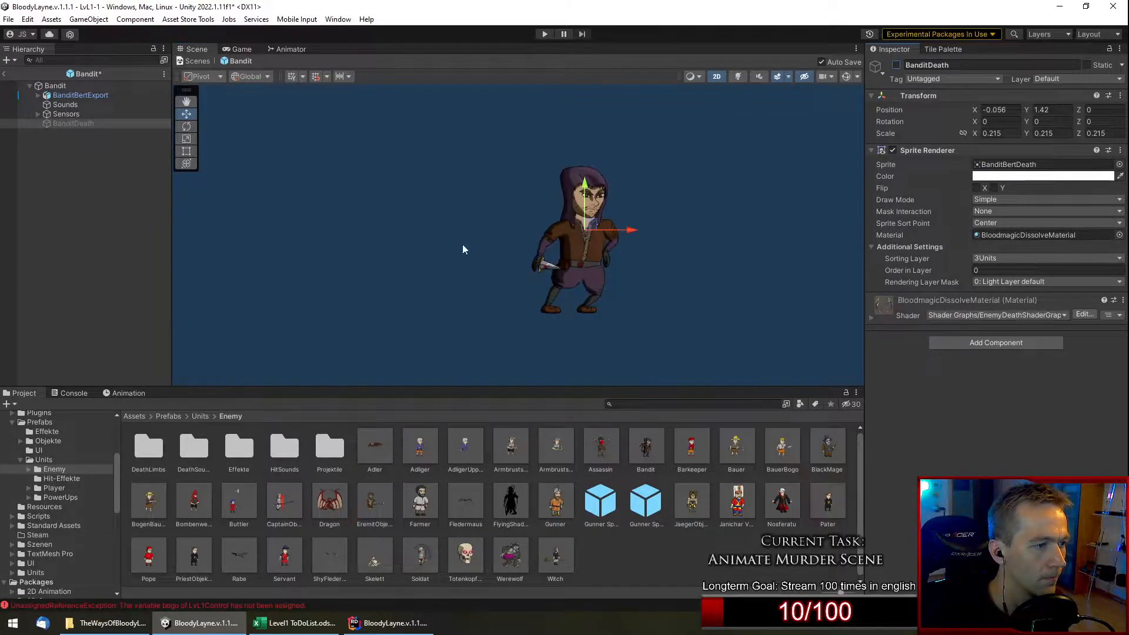
left_click(4, 73)
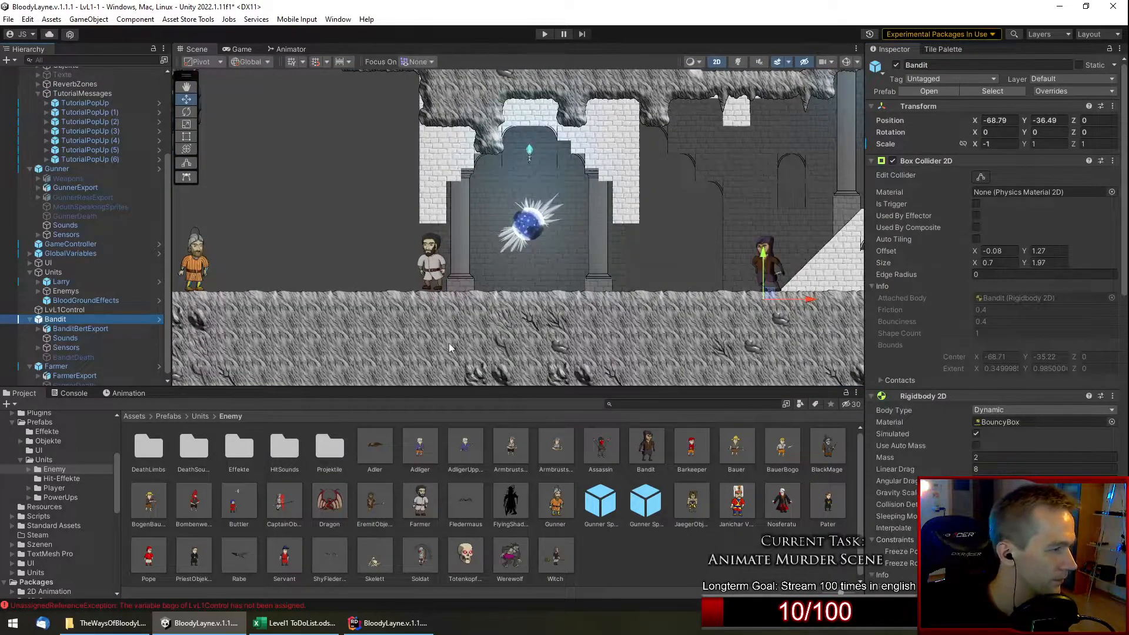
Open the placed Bandit's BanditFarmerKill clip for animation editing, with the Bandit and Farmer in view.
scroll(340, 275, "down", 3)
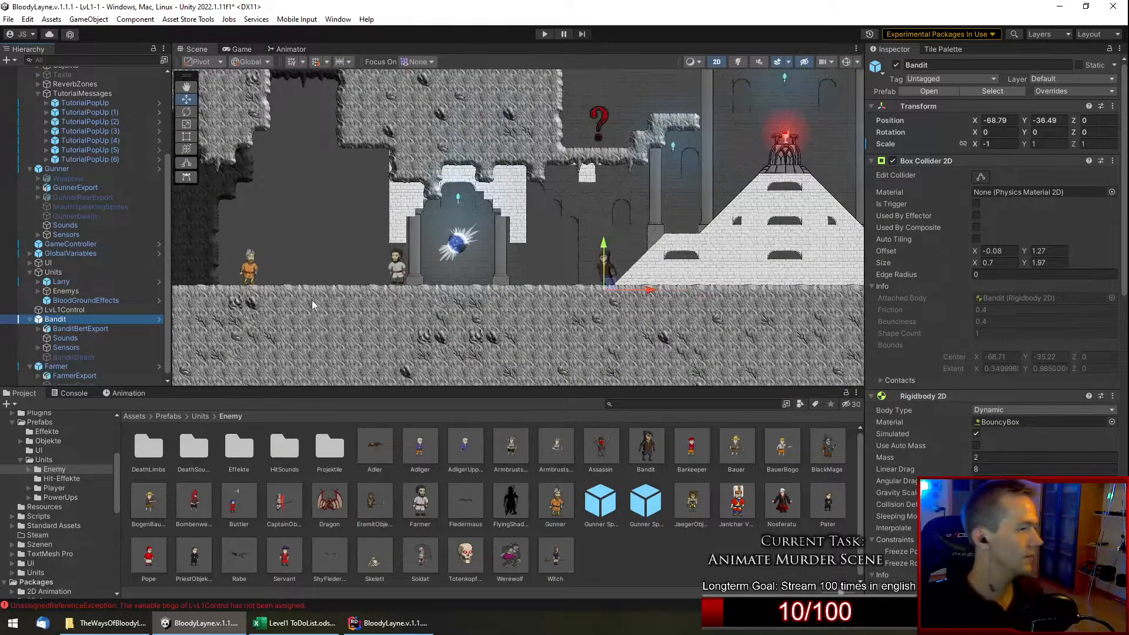
left_click(147, 393)
scroll(315, 277, "up", 2)
scroll(316, 274, "up", 1)
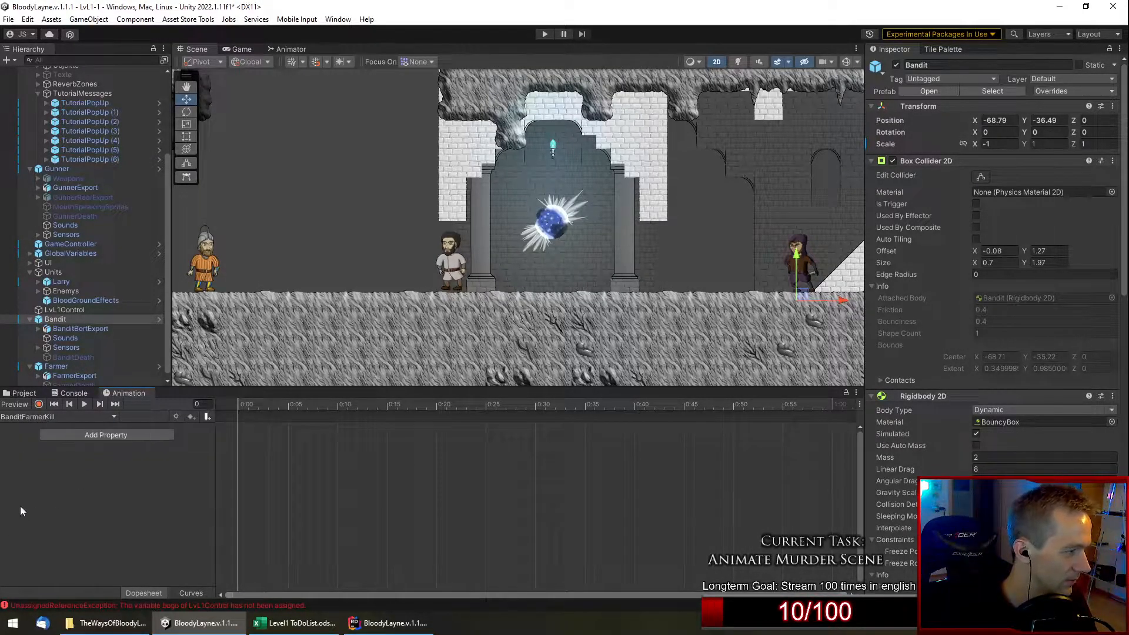
left_click(110, 434)
left_click(59, 482)
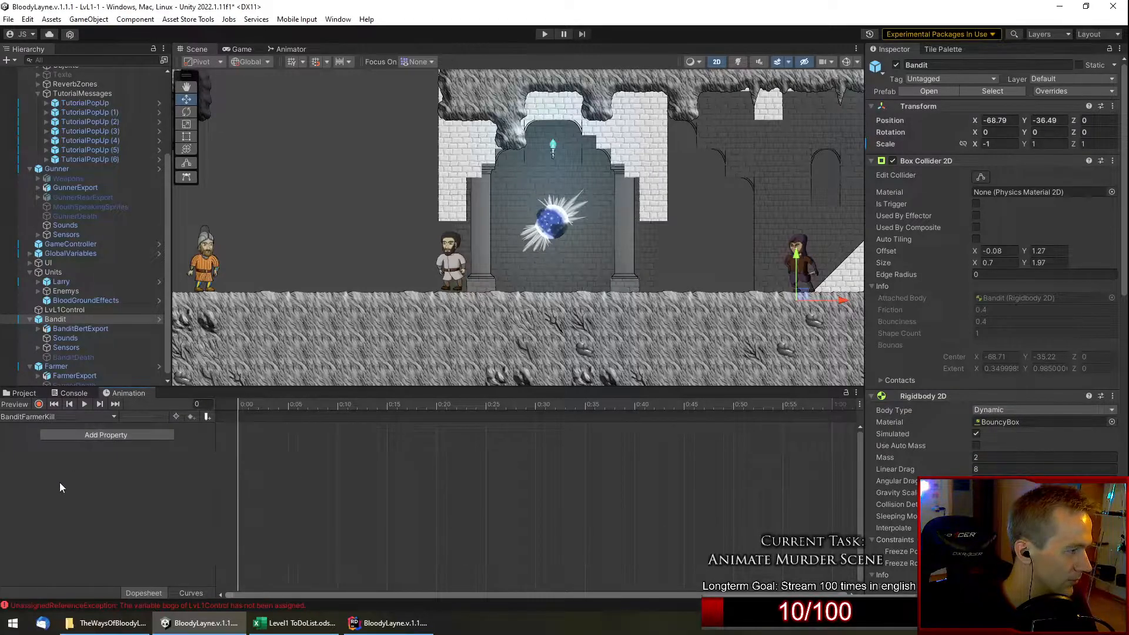
left_click(38, 404)
left_click_drag(264, 404, 533, 407)
scroll(707, 257, "up", 2)
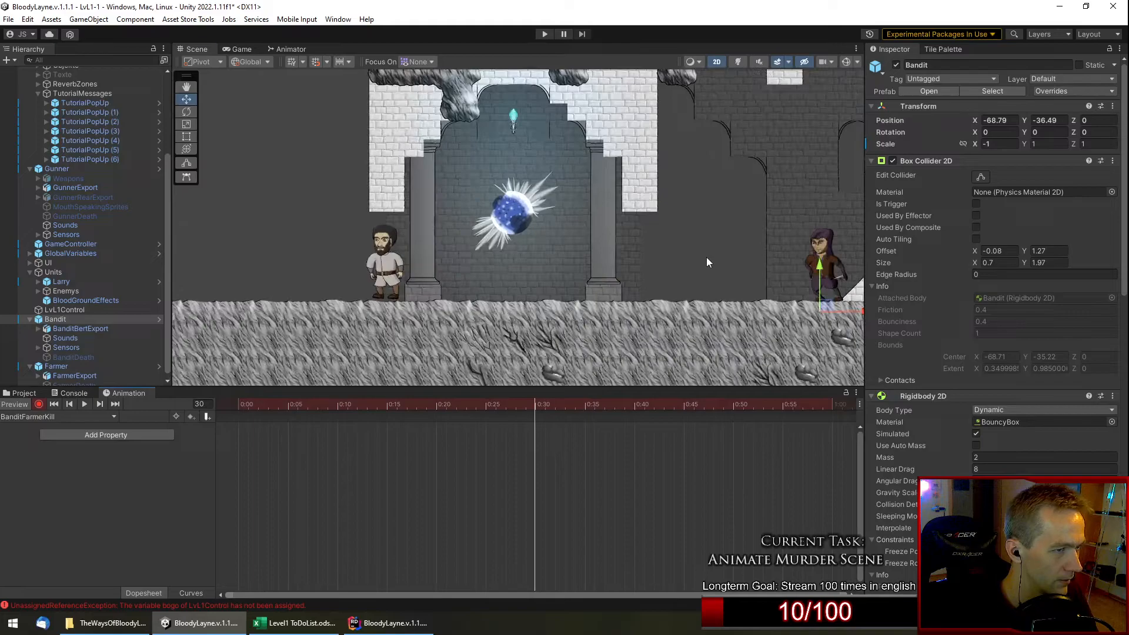
middle_click_drag(707, 257, 607, 253)
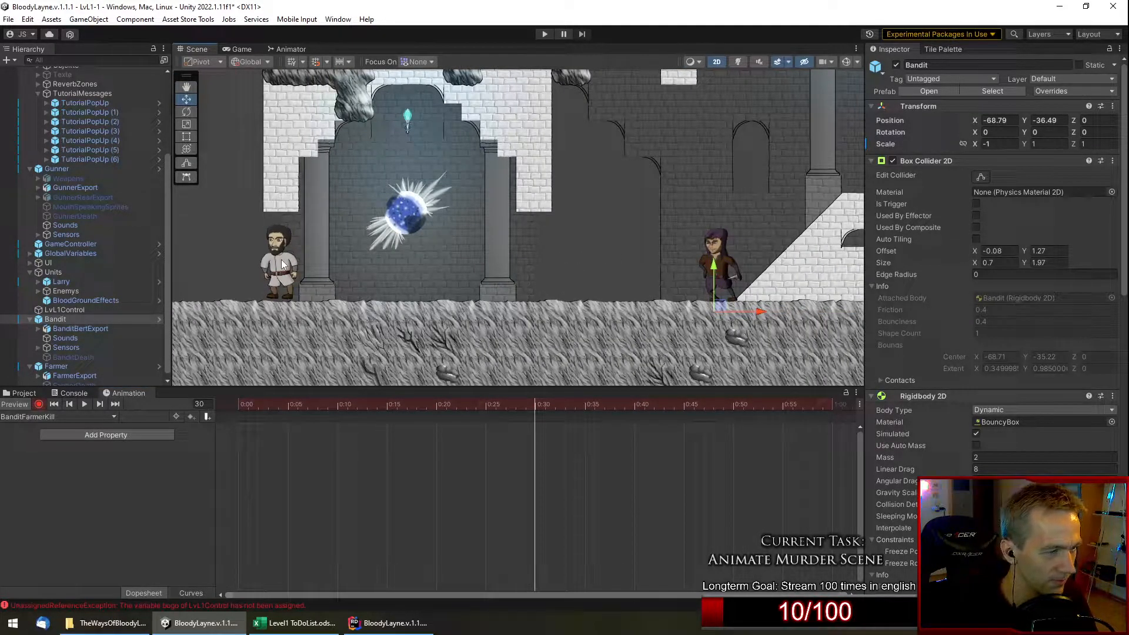
scroll(657, 283, "up", 5)
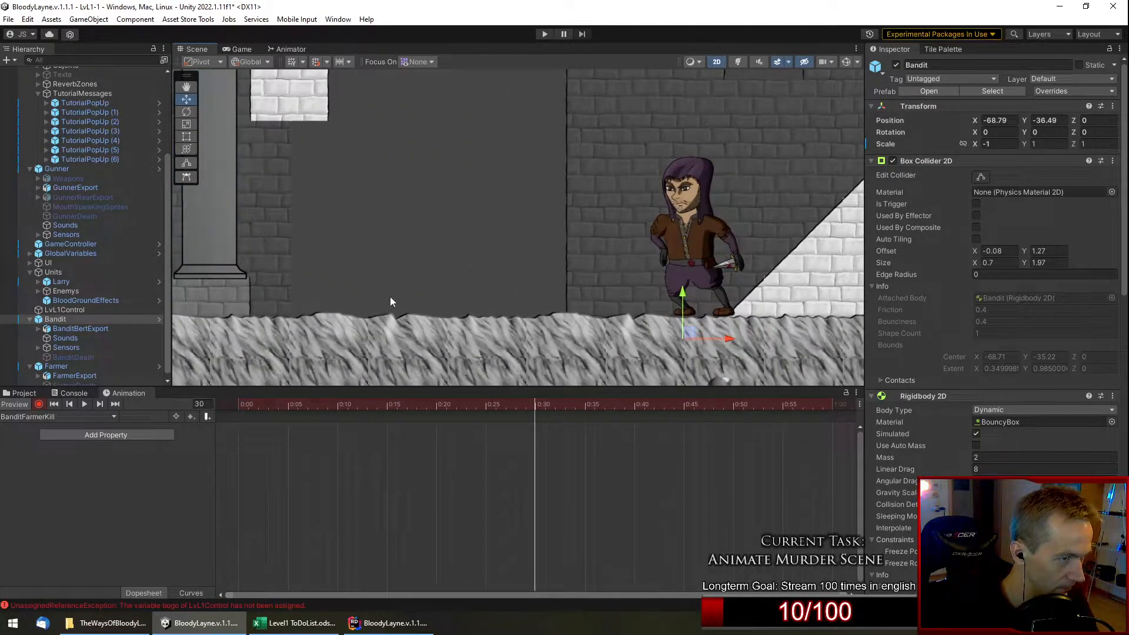
scroll(350, 294, "down", 4)
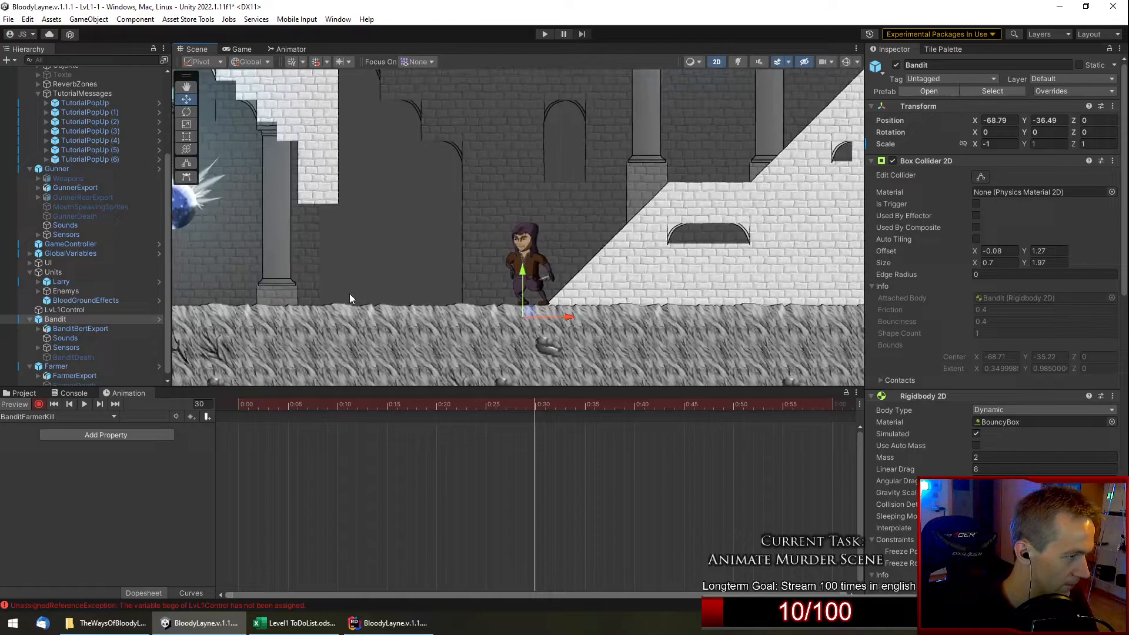
Create a new animation clip named BanditWalk in the Assets/Units/Enemys/Bandit/Animations folder.
left_click(111, 415)
left_click(98, 446)
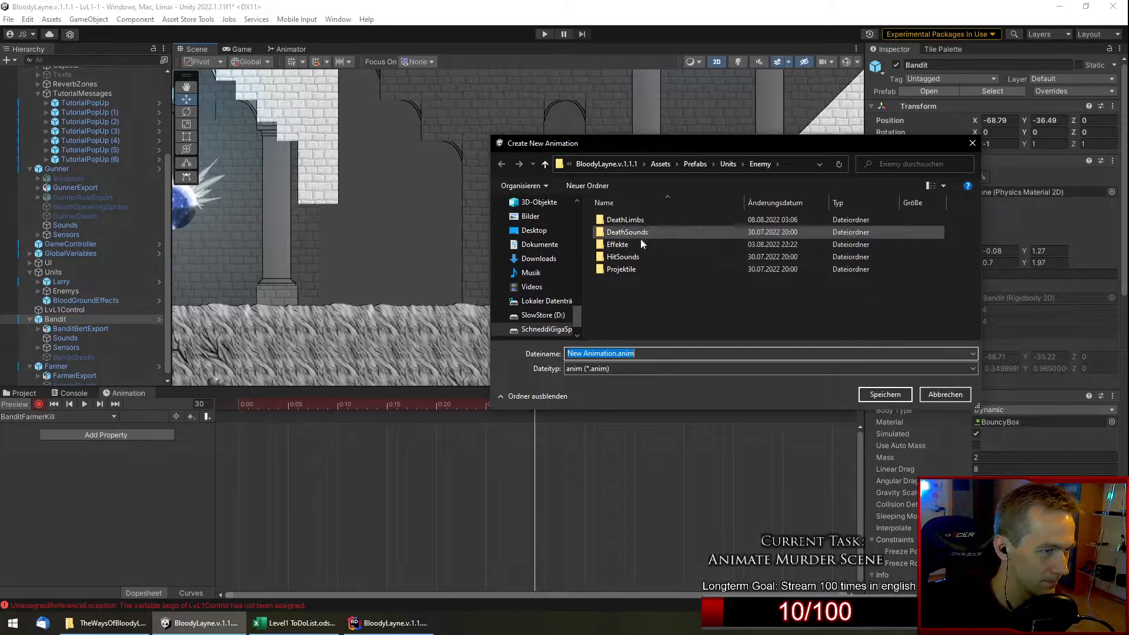
left_click(660, 164)
double_click(648, 328)
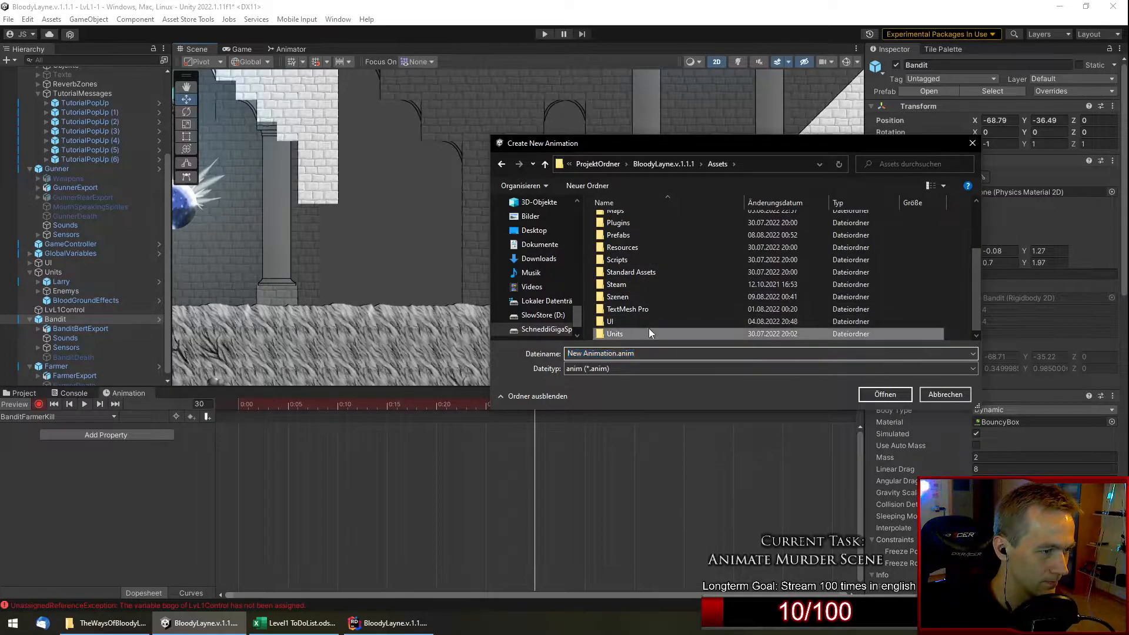
double_click(636, 225)
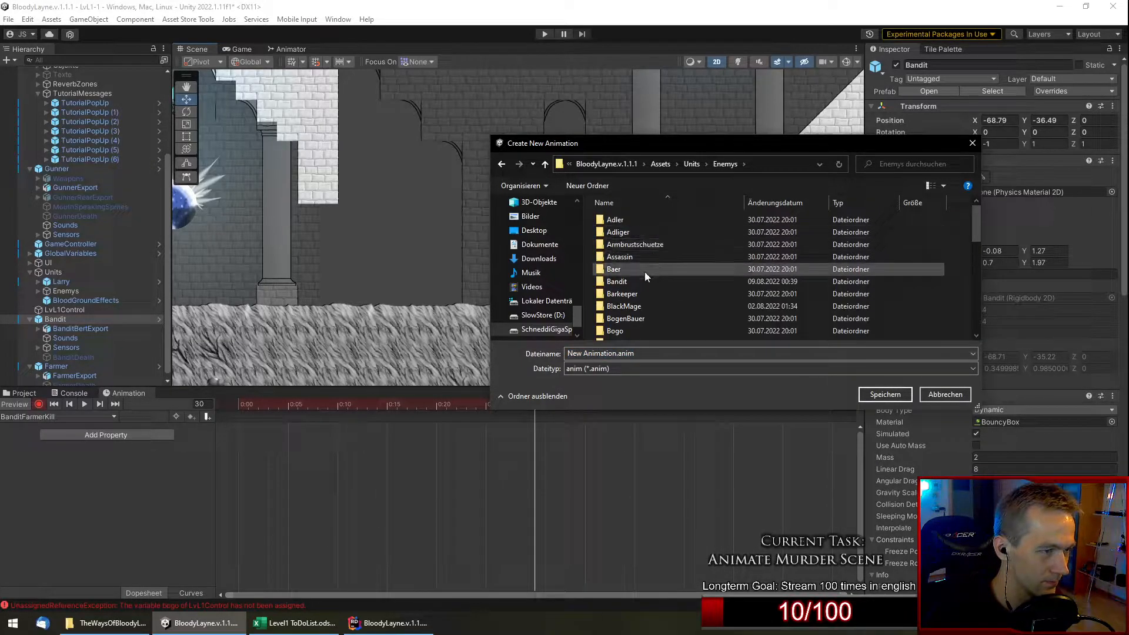
double_click(638, 284)
double_click(628, 236)
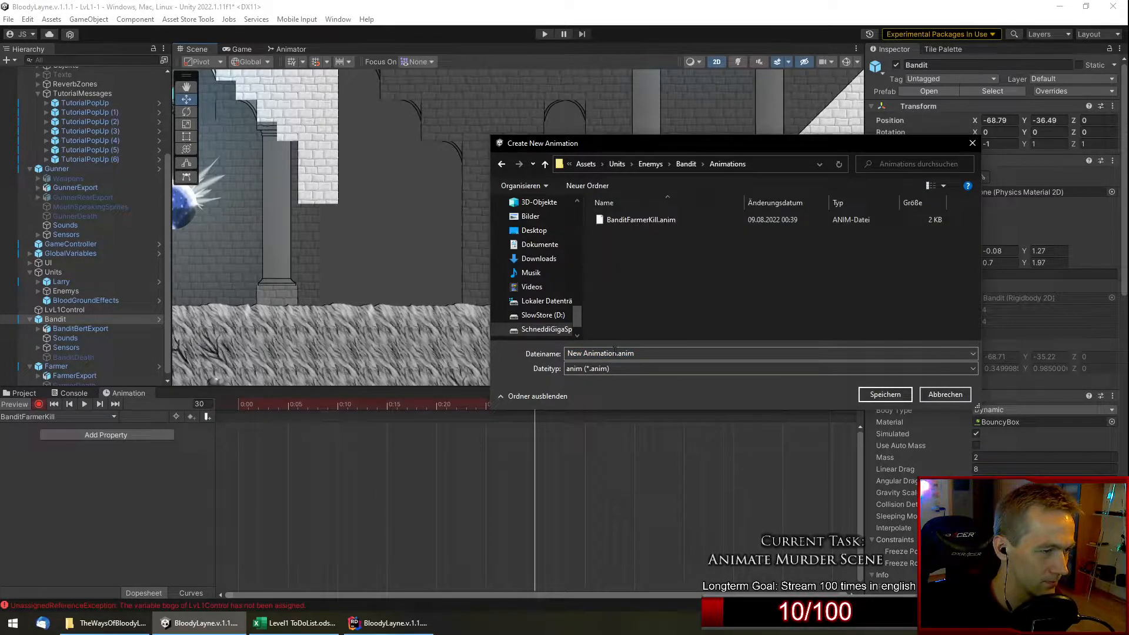
type("BanditWalk")
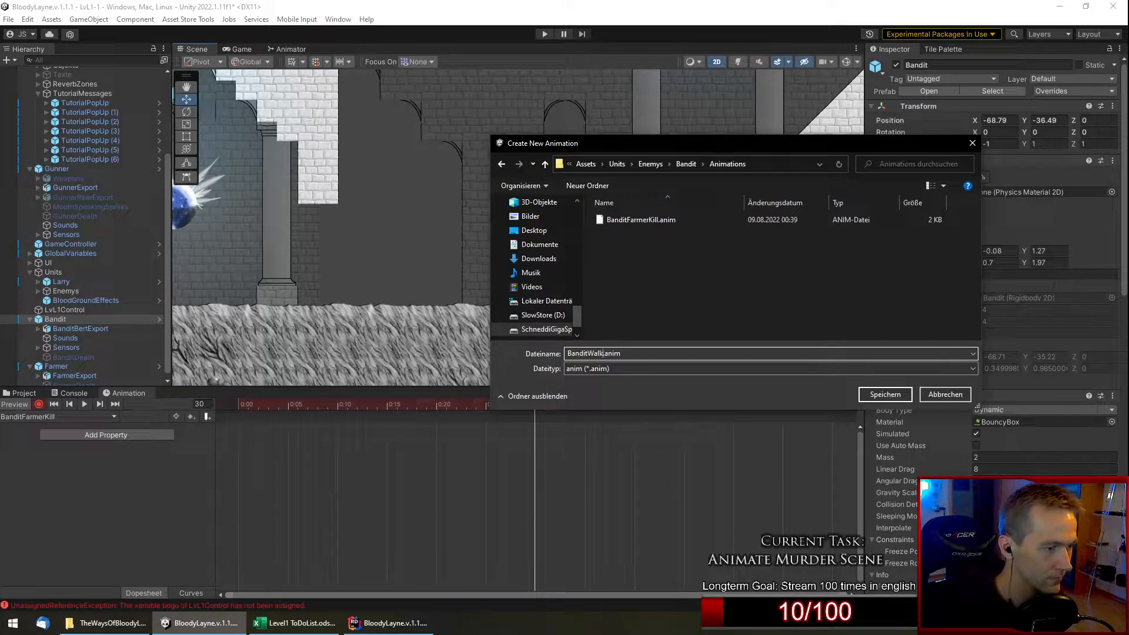
key("Return")
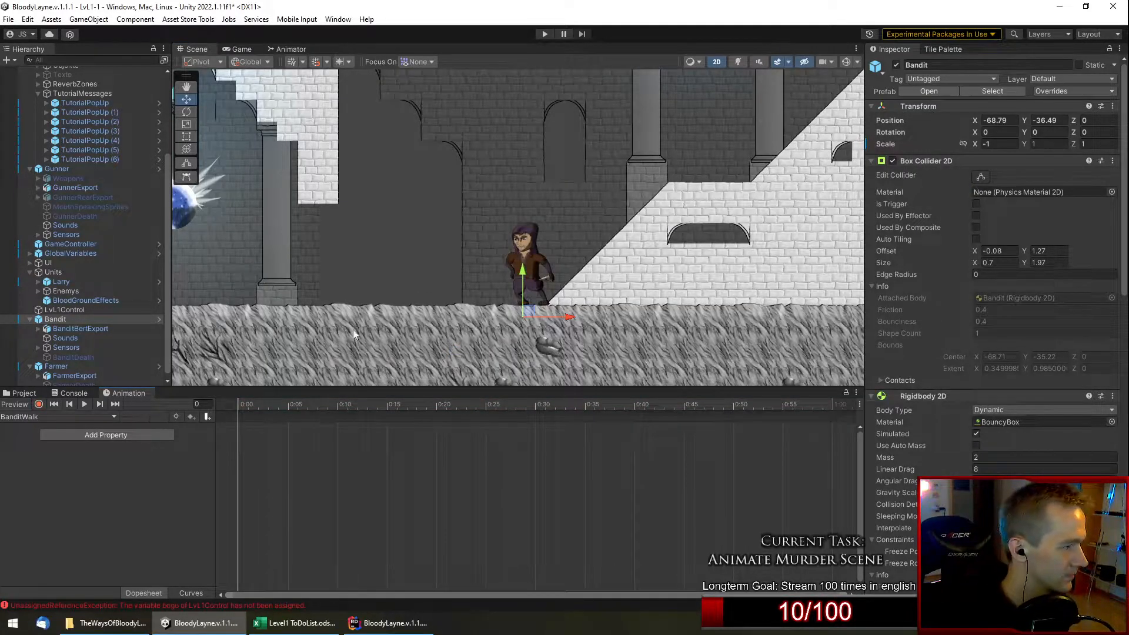
Place the BanditWalk playhead at frame 30 and save the scene with recording off.
middle_click_drag(443, 255, 541, 230)
left_click_drag(362, 407, 535, 410)
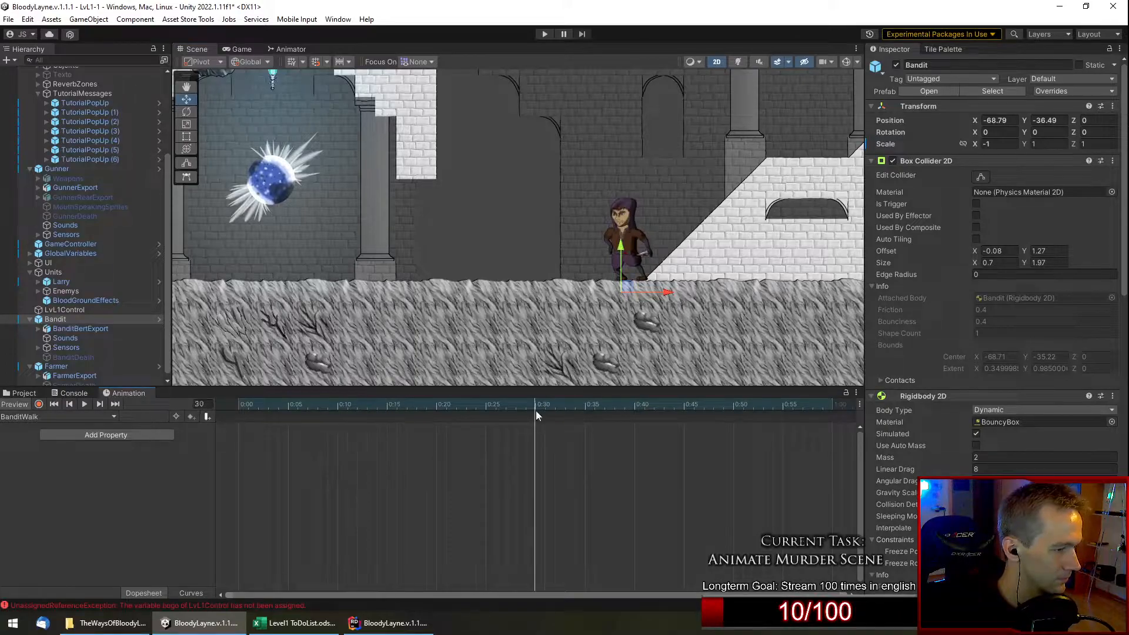
left_click(38, 404)
scroll(630, 231, "up", 8)
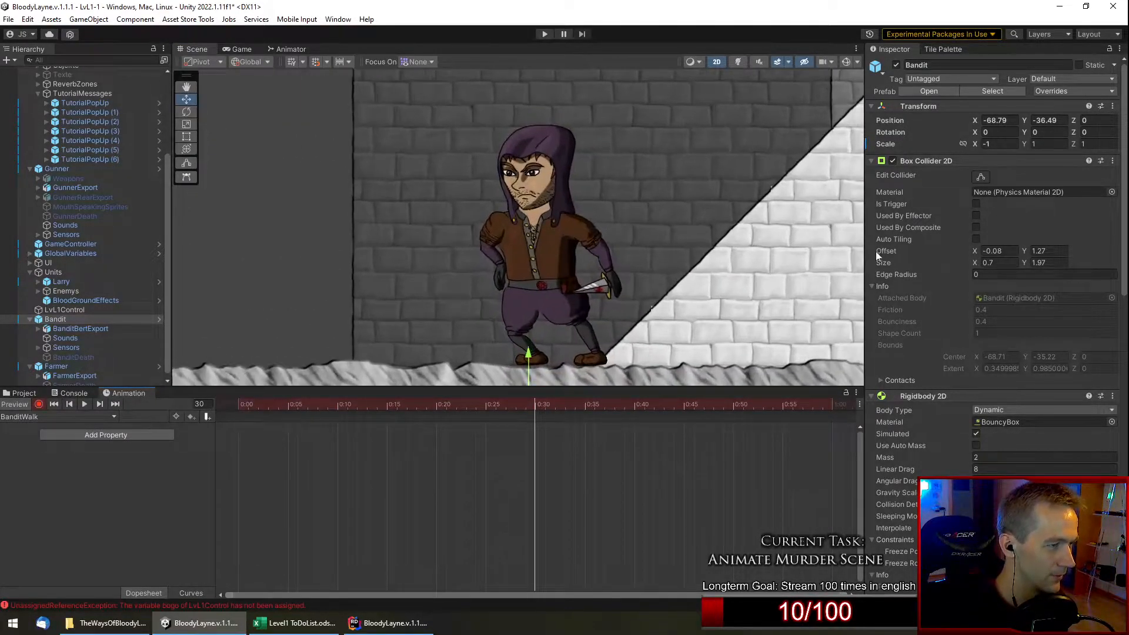
middle_click_drag(640, 228, 643, 198)
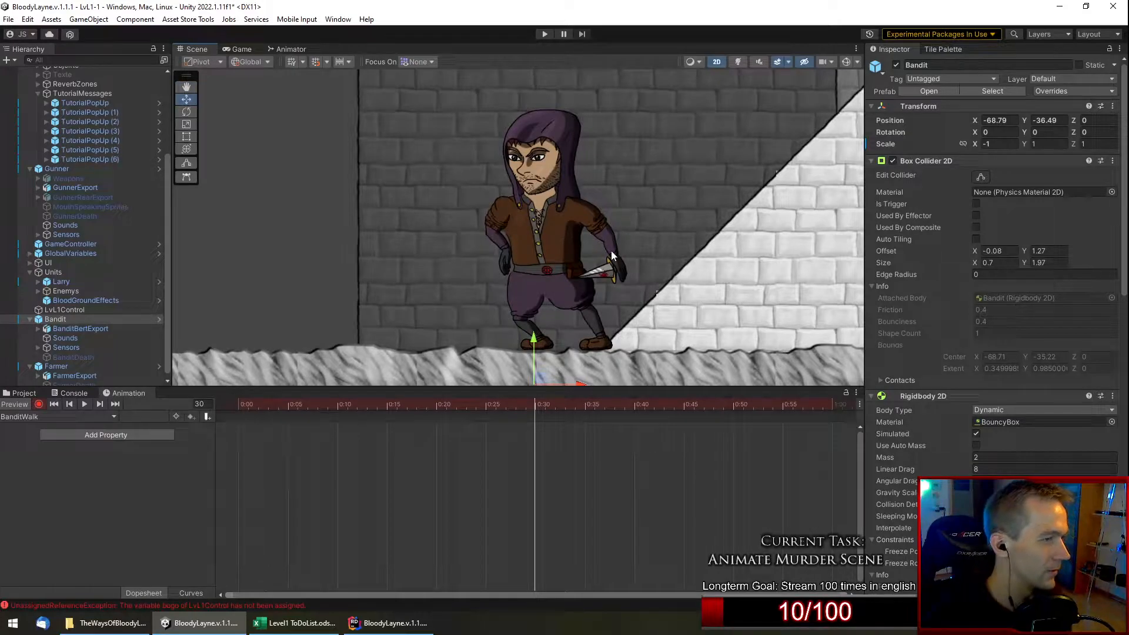
left_click(35, 404)
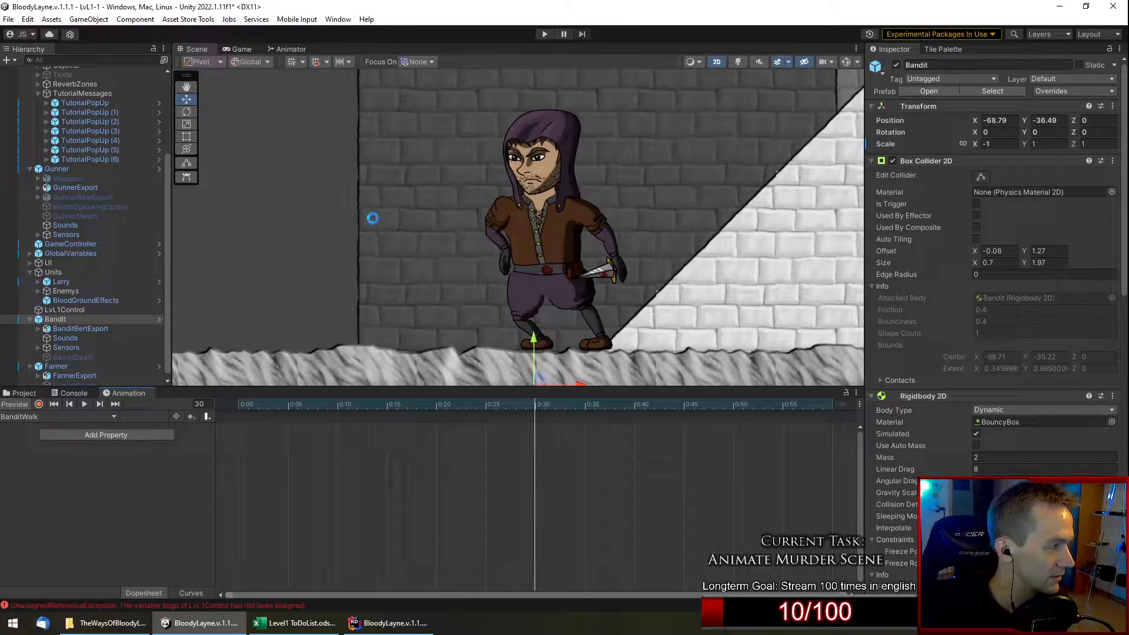
key("ctrl+s")
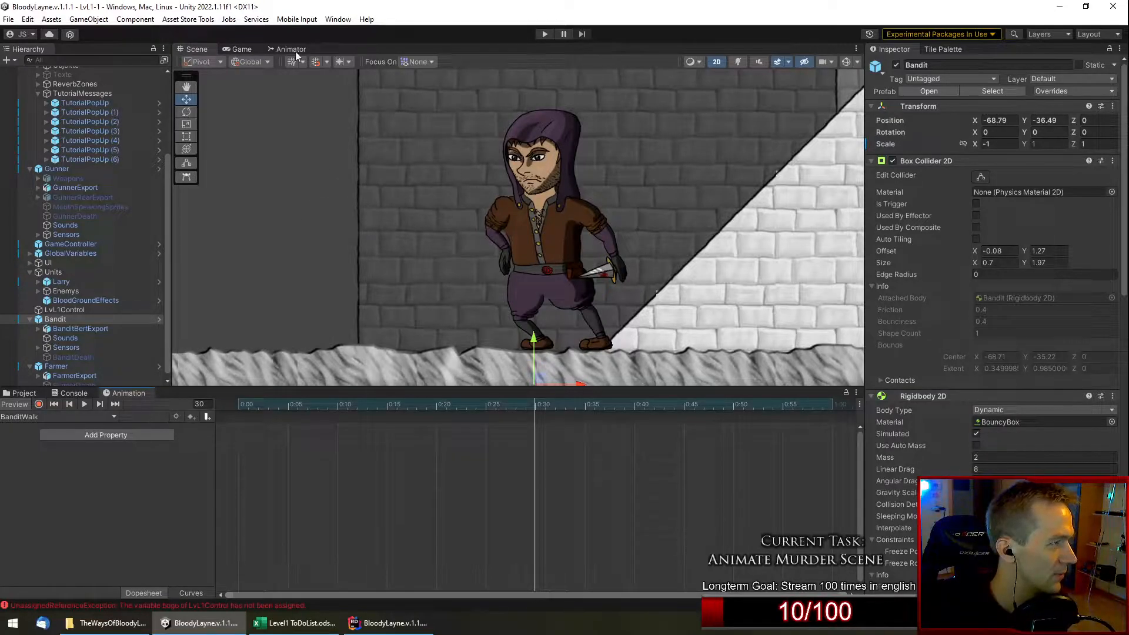
Start keyframe recording for BanditWalk and show the gizmos so the Bandit's bones are available for posing.
left_click(38, 405)
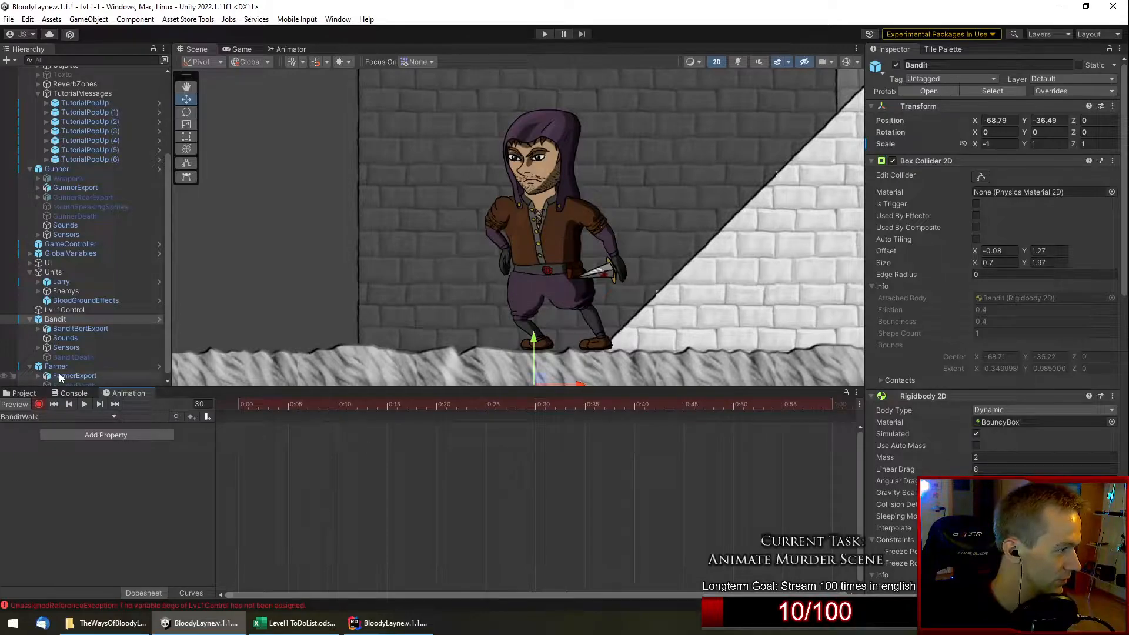
left_click(847, 62)
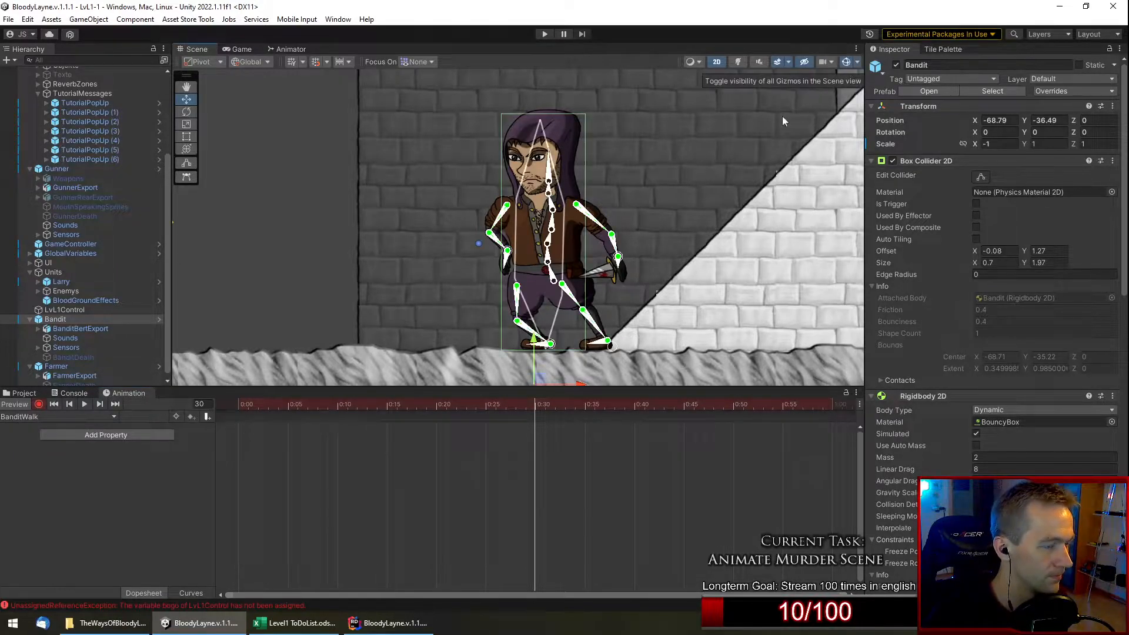
scroll(604, 270, "up", 1)
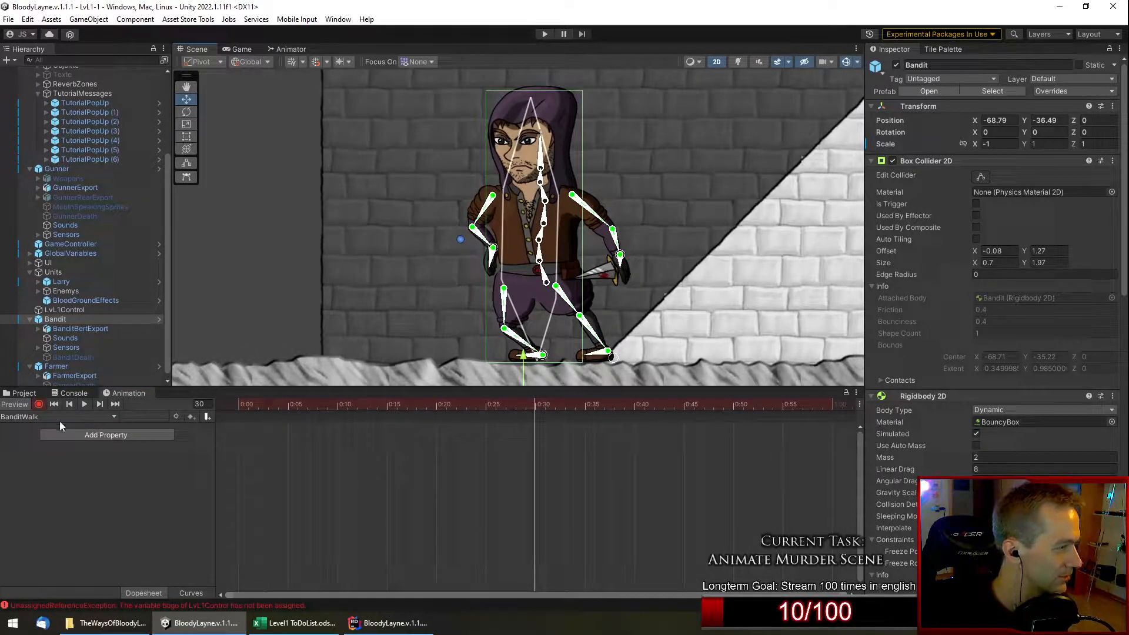
scroll(494, 299, "down", 1)
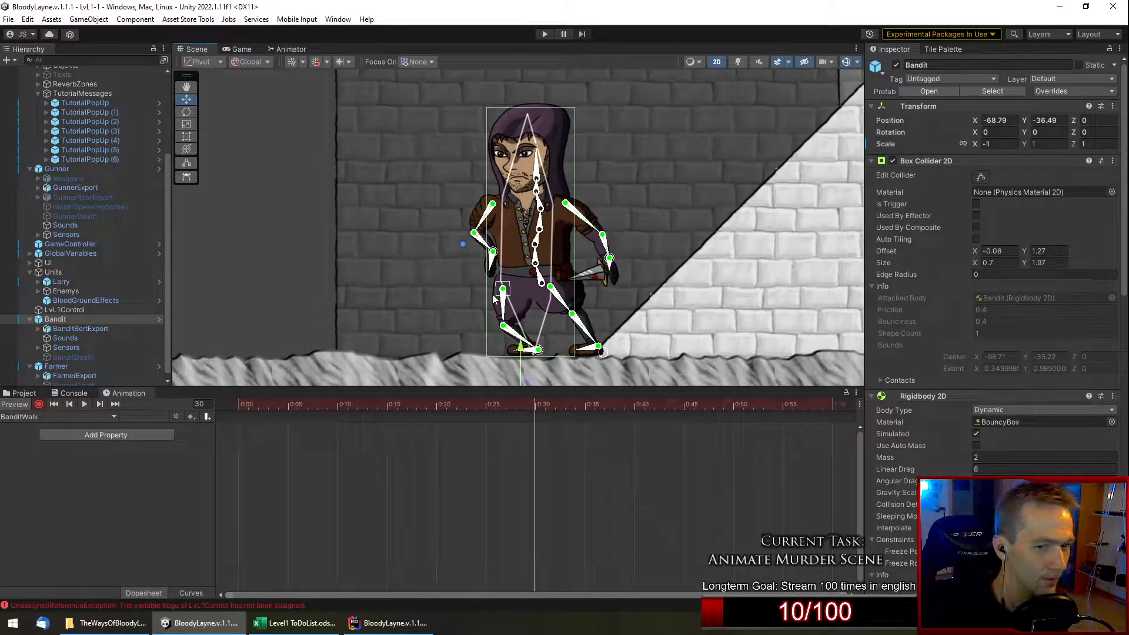
scroll(70, 335, "down", 1)
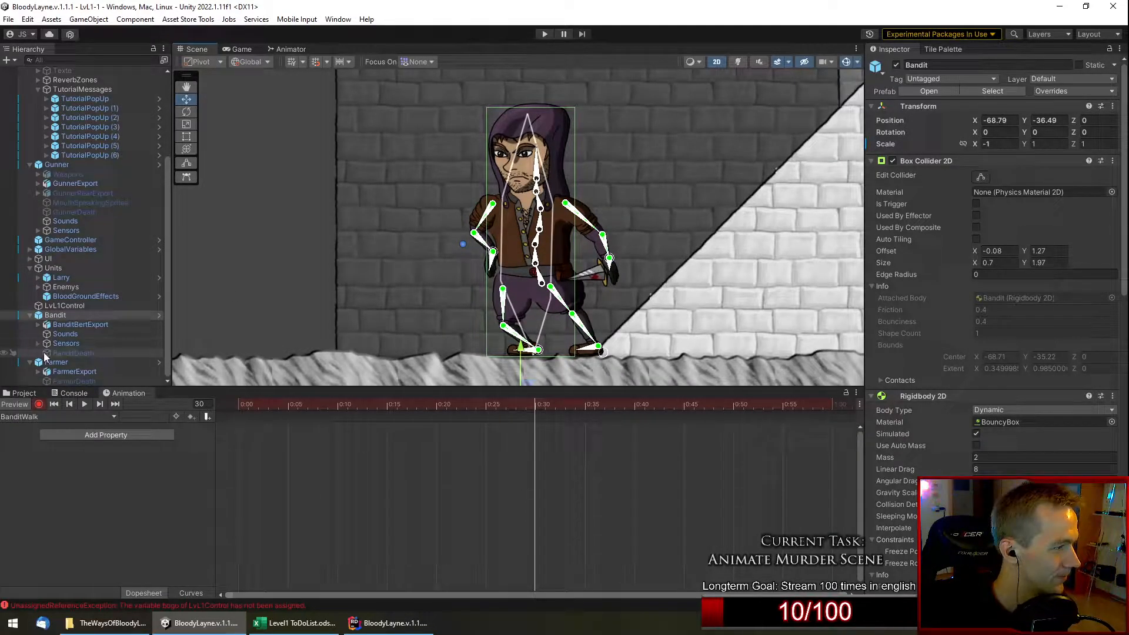
Key RightLegSolver2D_Target at frame 30 by moving it to about X -0.44, Y 2.17, raising the Bandit's right foot.
left_click(38, 324)
scroll(50, 324, "down", 7)
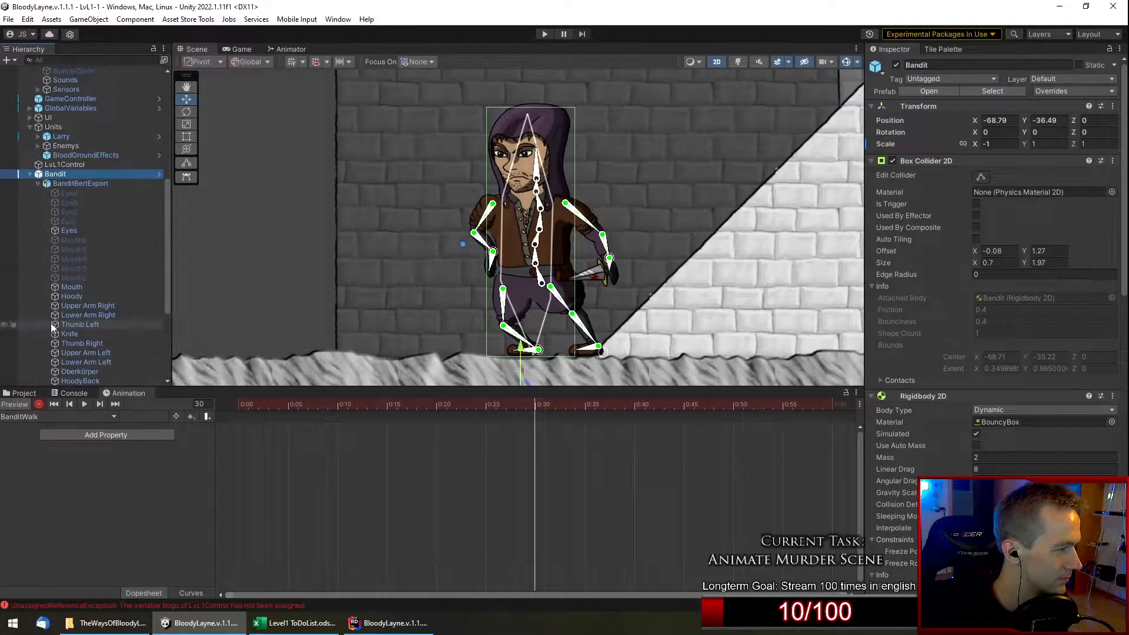
scroll(52, 339, "down", 3)
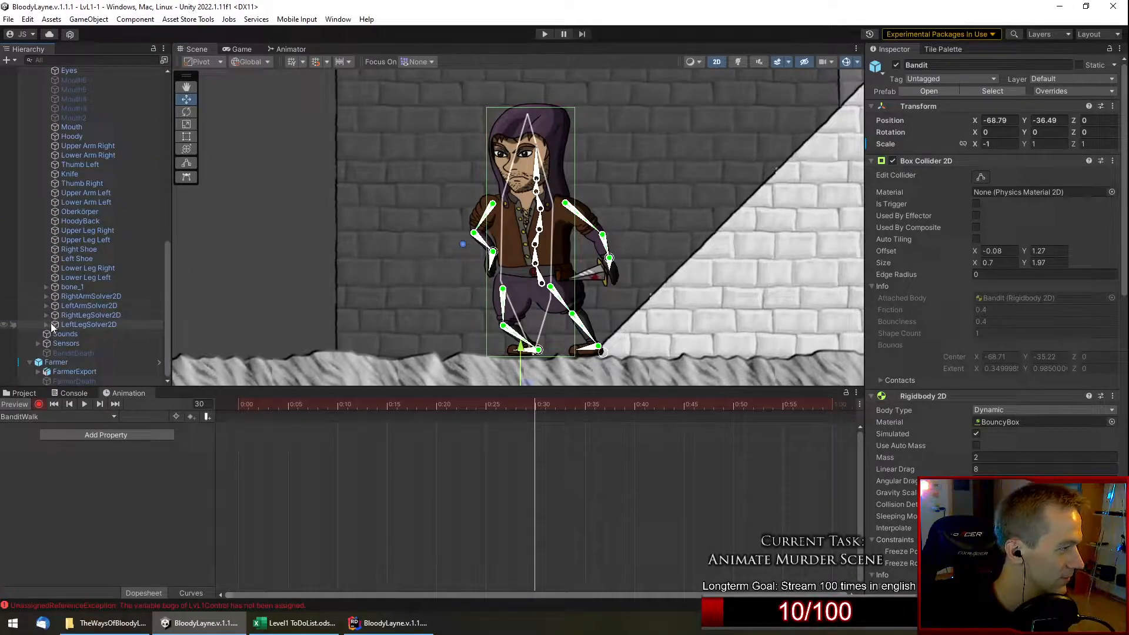
left_click(46, 324)
left_click(46, 315)
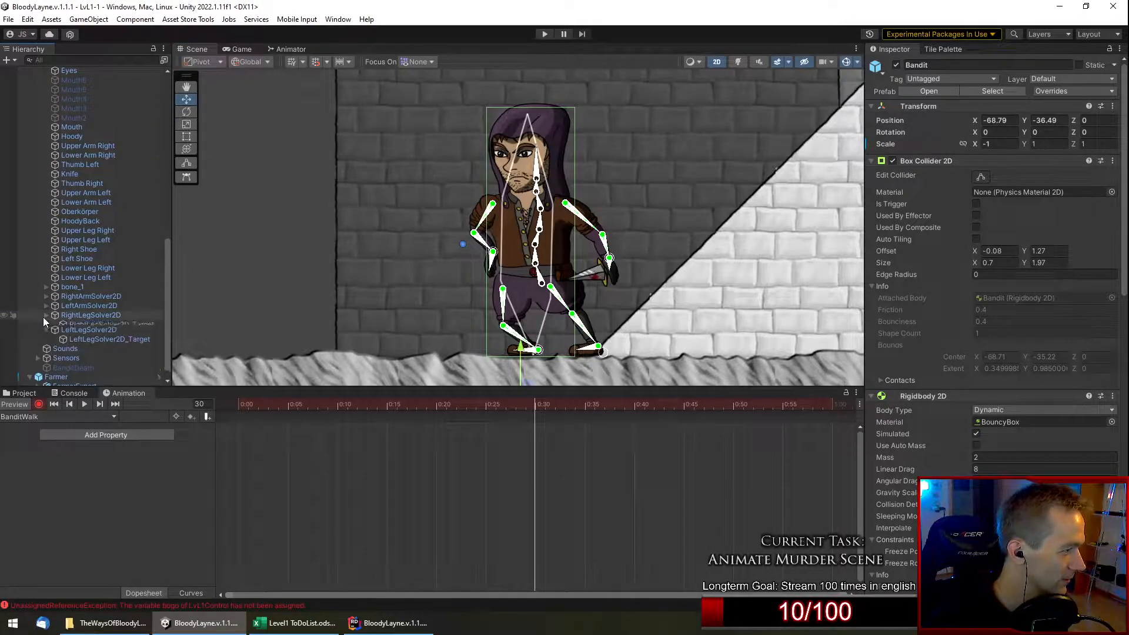
left_click(97, 324)
left_click_drag(607, 347, 538, 327)
Key RightLegSolver2D_Target's Z rotation at about 10.49 at frame 30 of BanditWalk, tilting the Bandit's right foot.
scroll(576, 323, "up", 3)
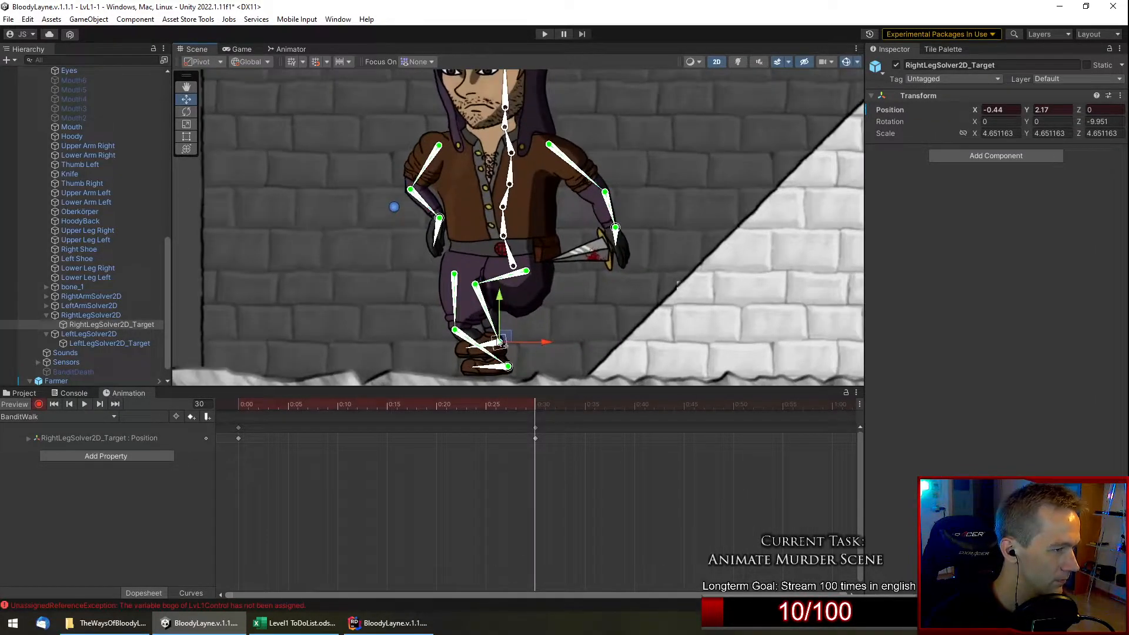
scroll(500, 345, "up", 4)
left_click(488, 347)
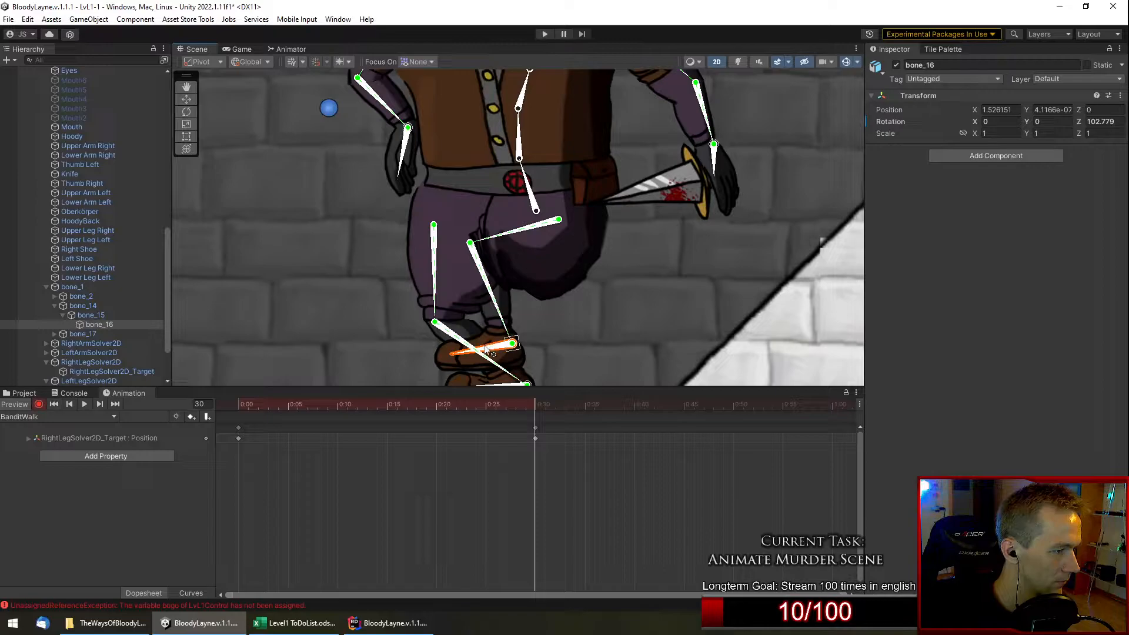
scroll(115, 357, "down", 2)
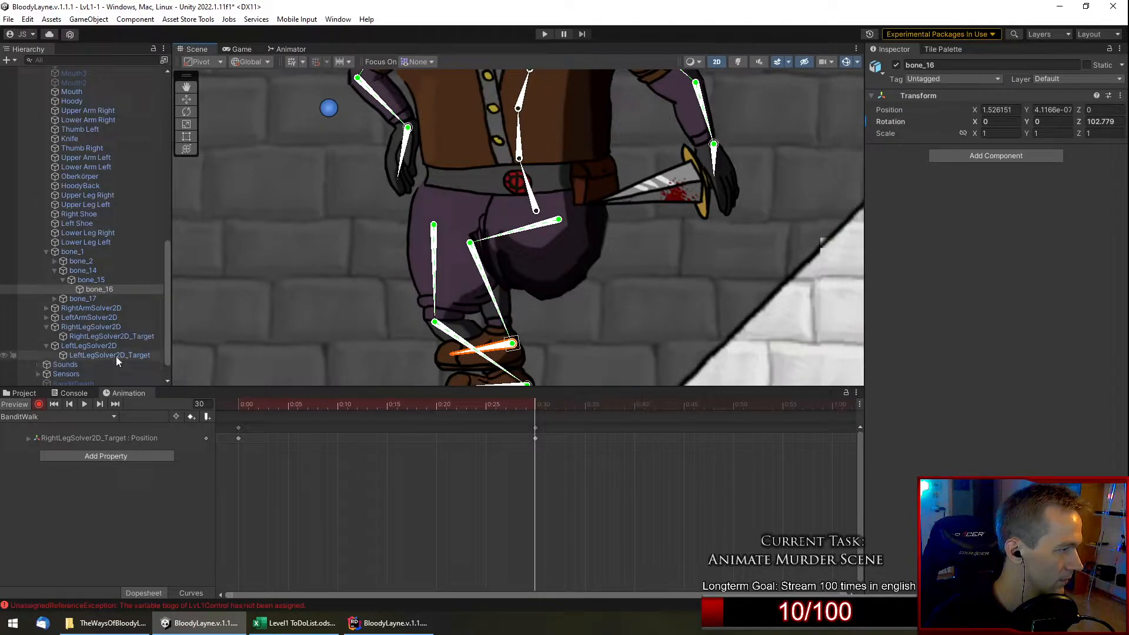
left_click(116, 357)
left_click(123, 336)
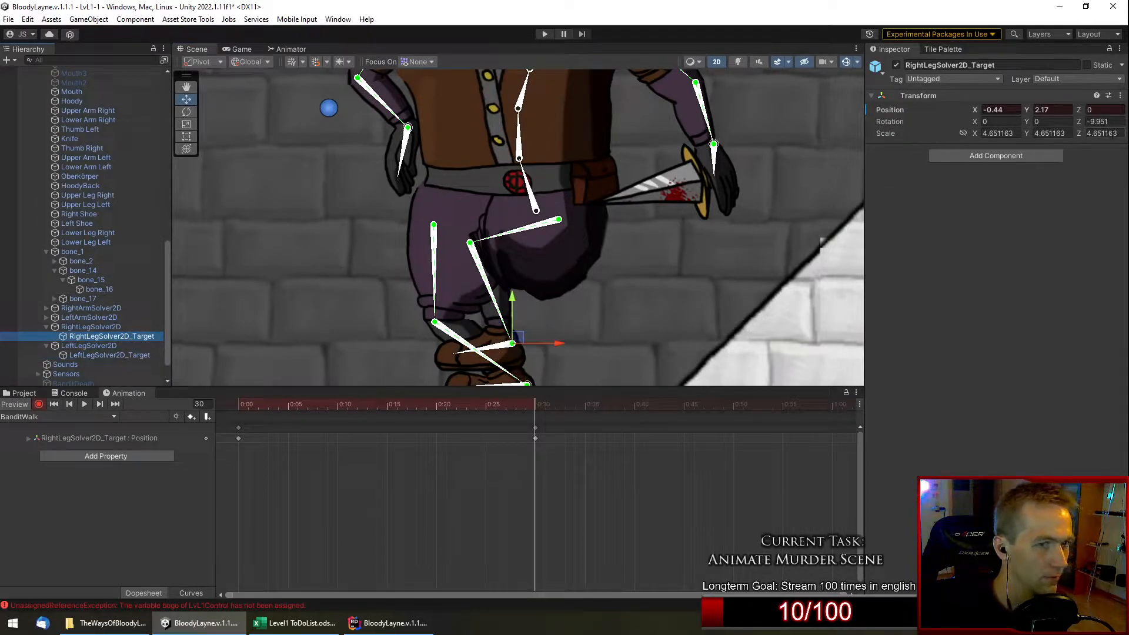
left_click_drag(1083, 125, 1090, 125)
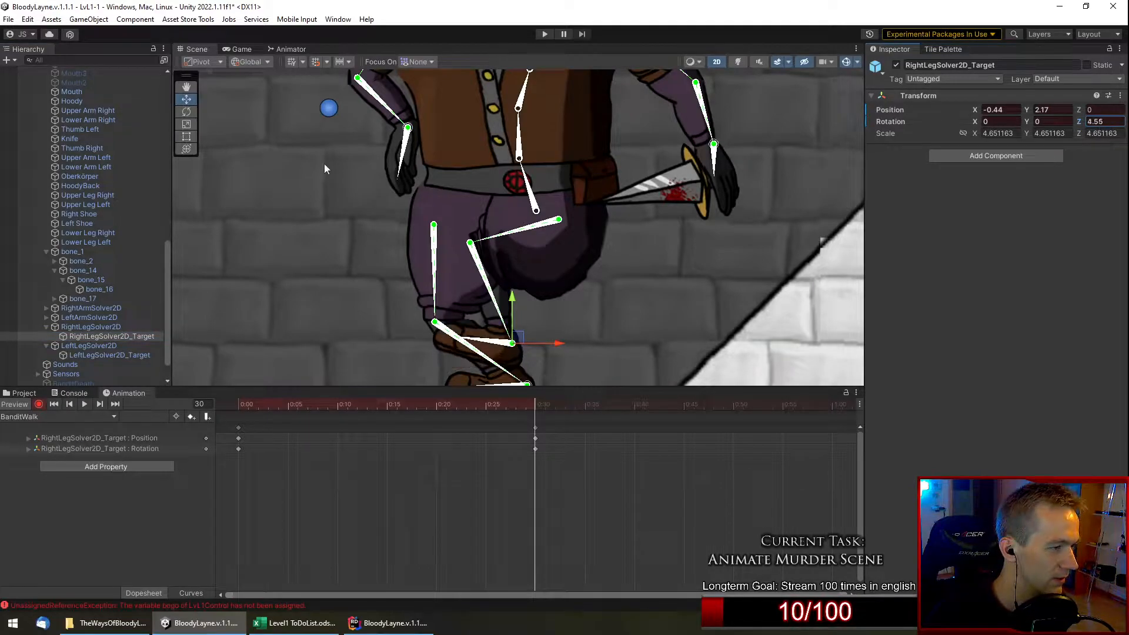
scroll(413, 294, "down", 3)
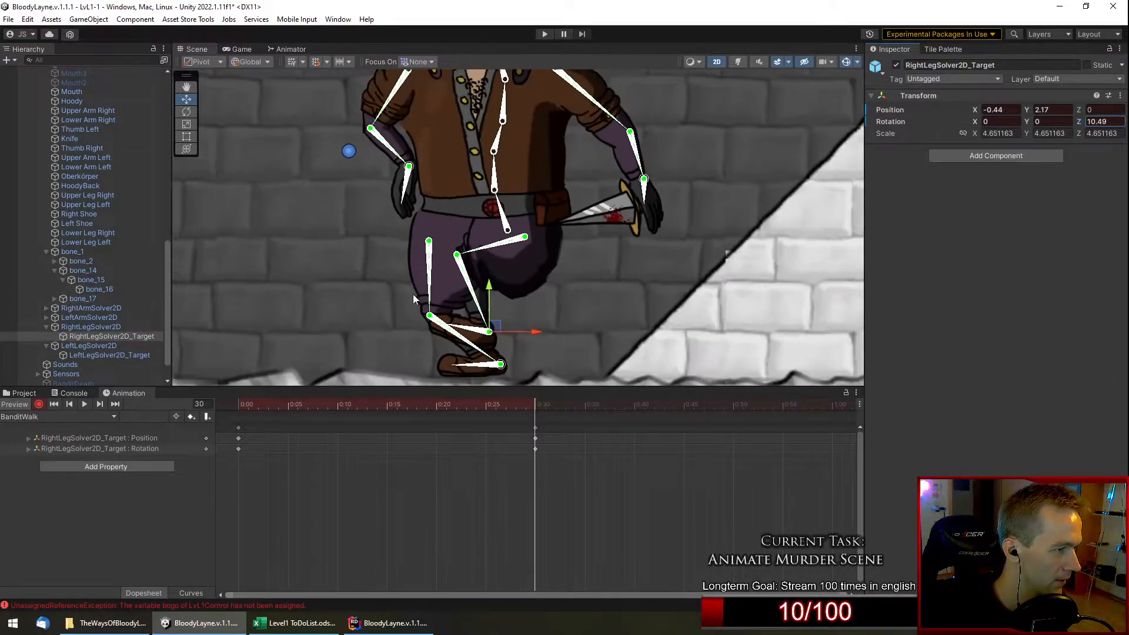
Key LeftLegSolver2D_Target at frame 30 at about X -1.53, Y 1.84 with Z rotation about -18.41, moving the left foot back.
left_click(106, 354)
left_click_drag(490, 342, 516, 340)
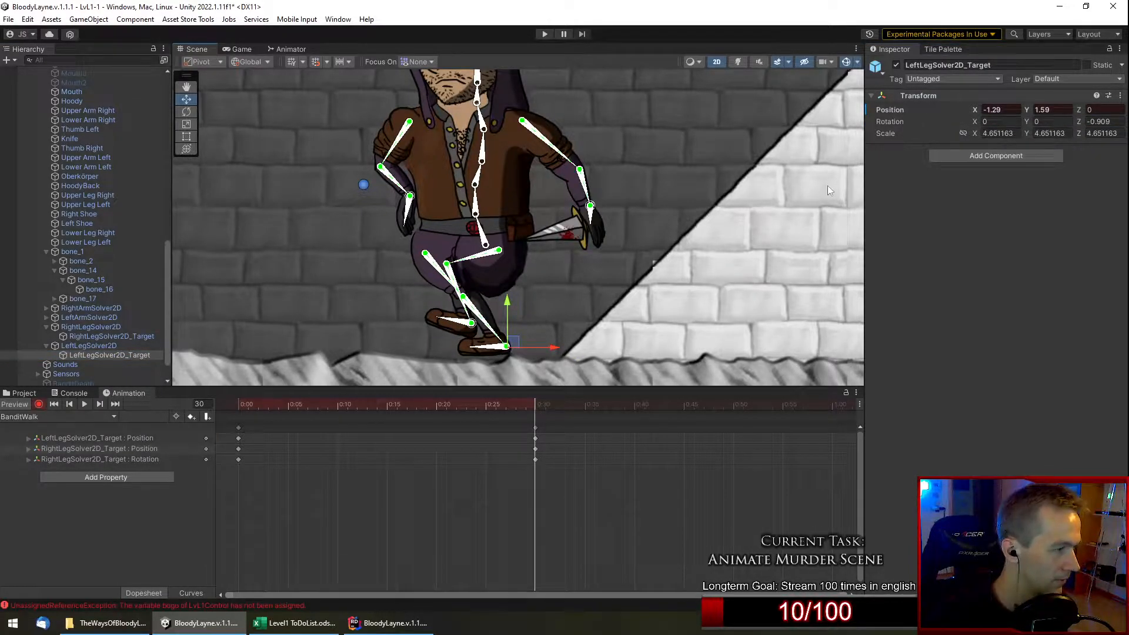
left_click_drag(1079, 121, 967, 140)
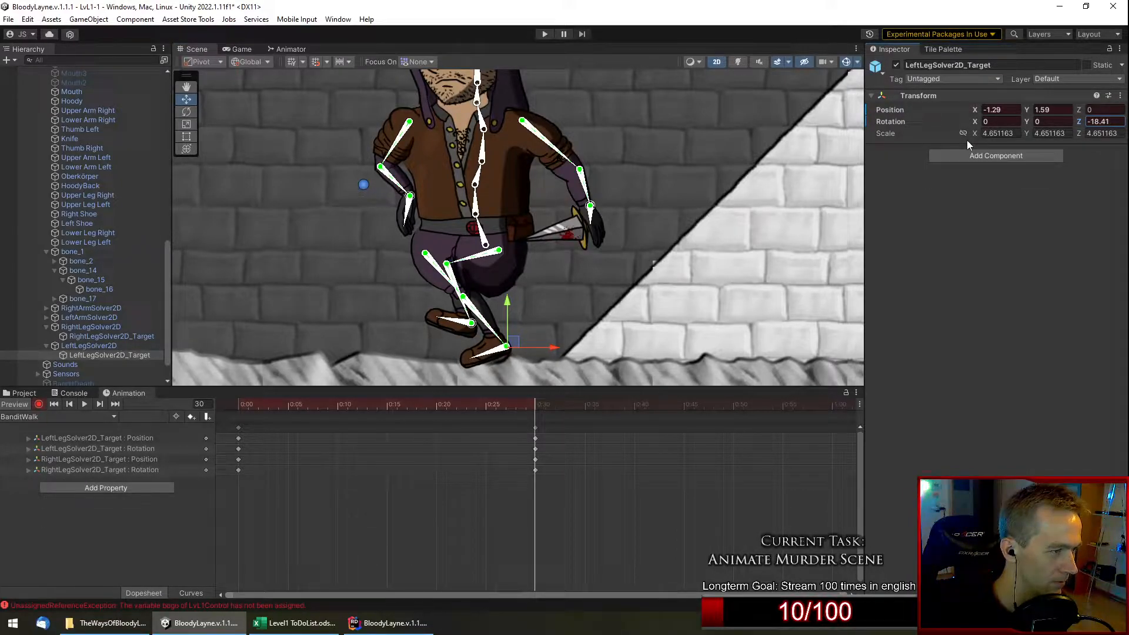
left_click_drag(514, 344, 524, 333)
scroll(375, 329, "down", 6)
scroll(375, 331, "up", 6)
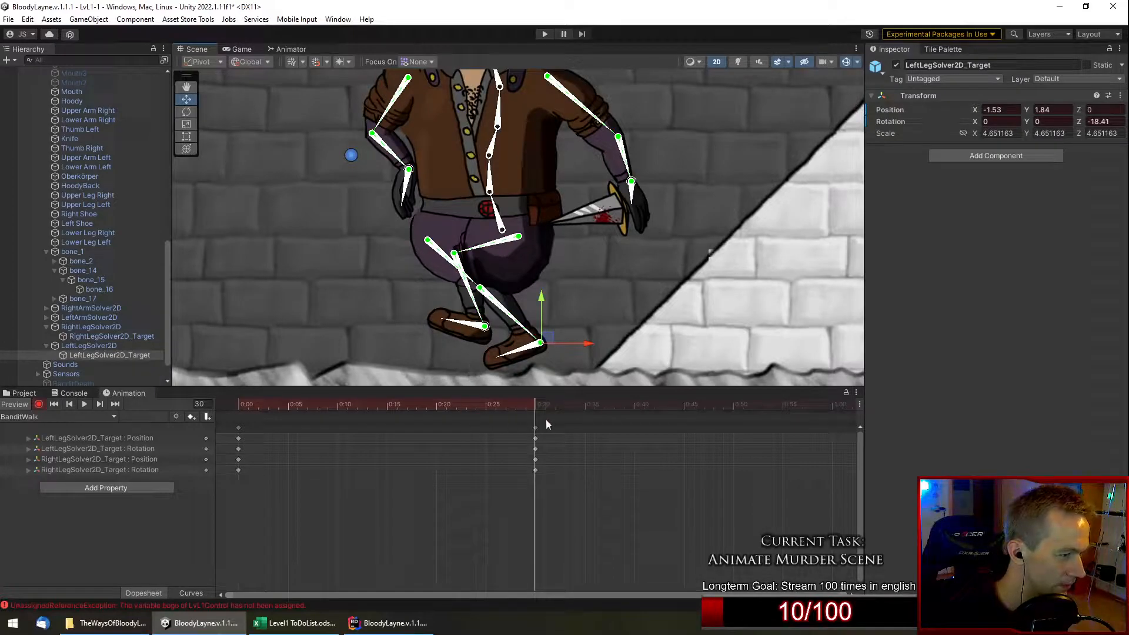
Key LeftLegSolver2D_Target at frame 60 at about X 1.24, Y 2 with Z rotation about 13.03, stepping the left foot forward.
scroll(557, 450, "down", 5)
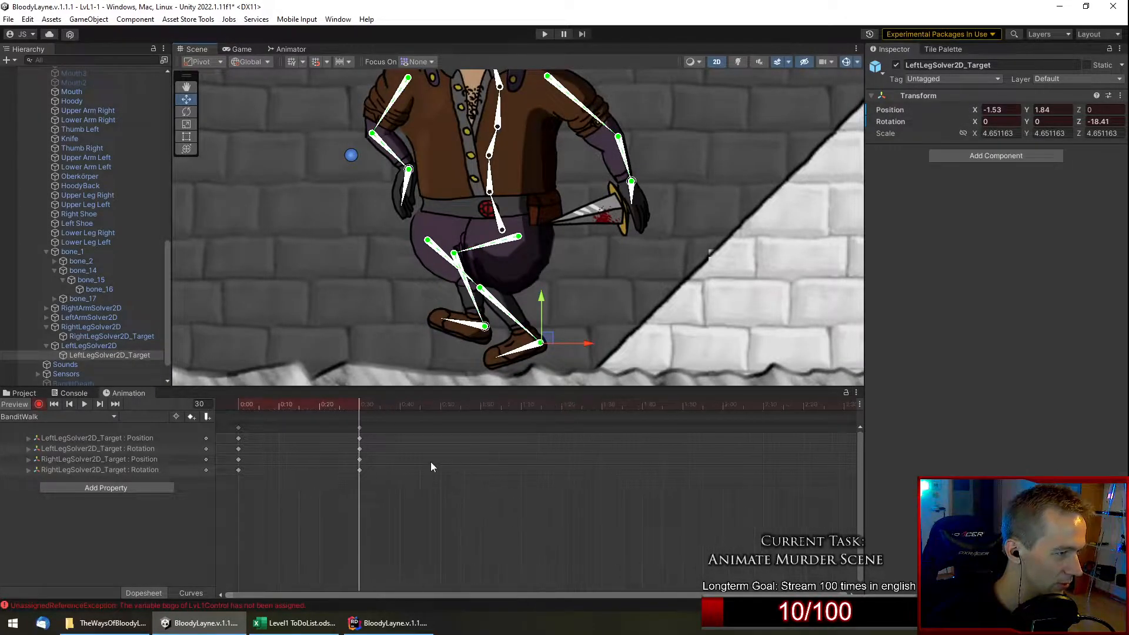
left_click_drag(361, 409, 481, 409)
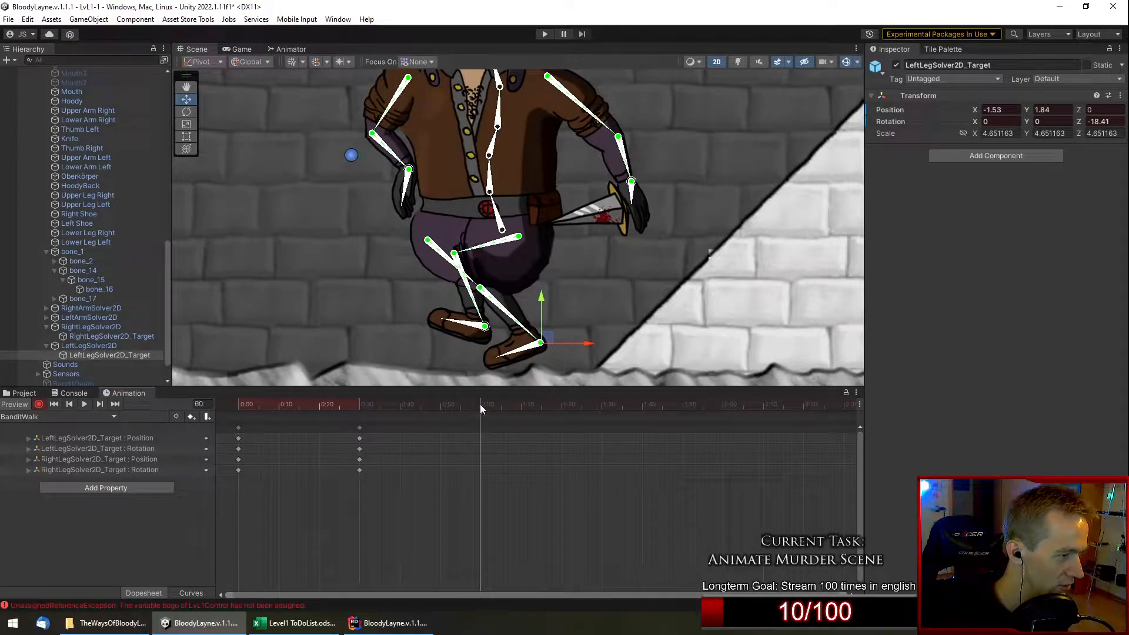
left_click_drag(553, 340, 399, 290)
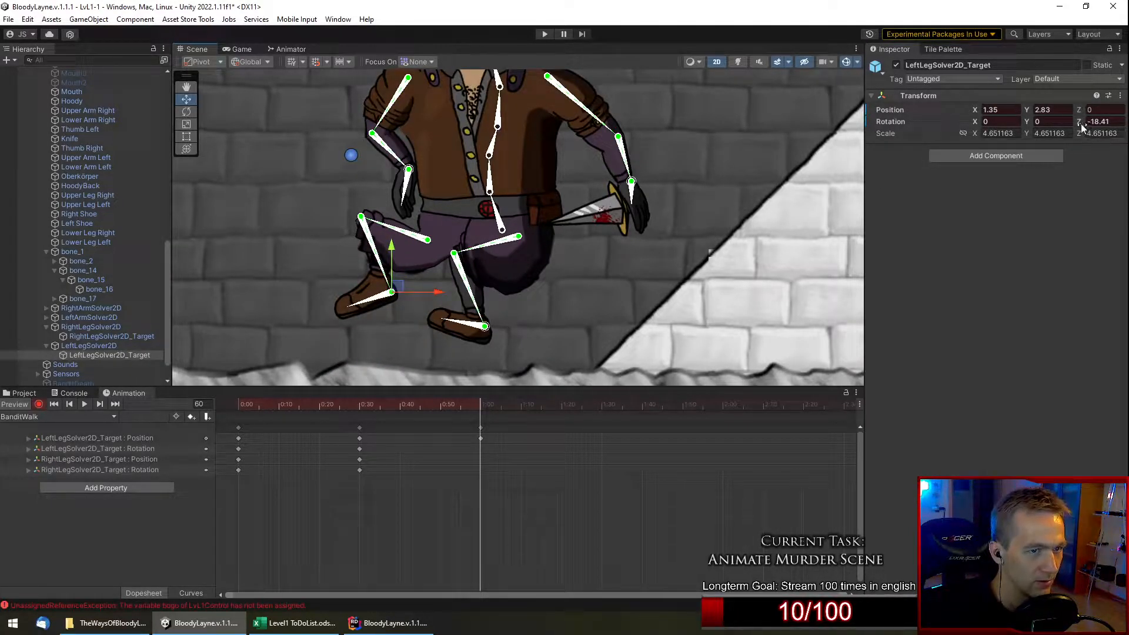
left_click_drag(1081, 123, 578, 164)
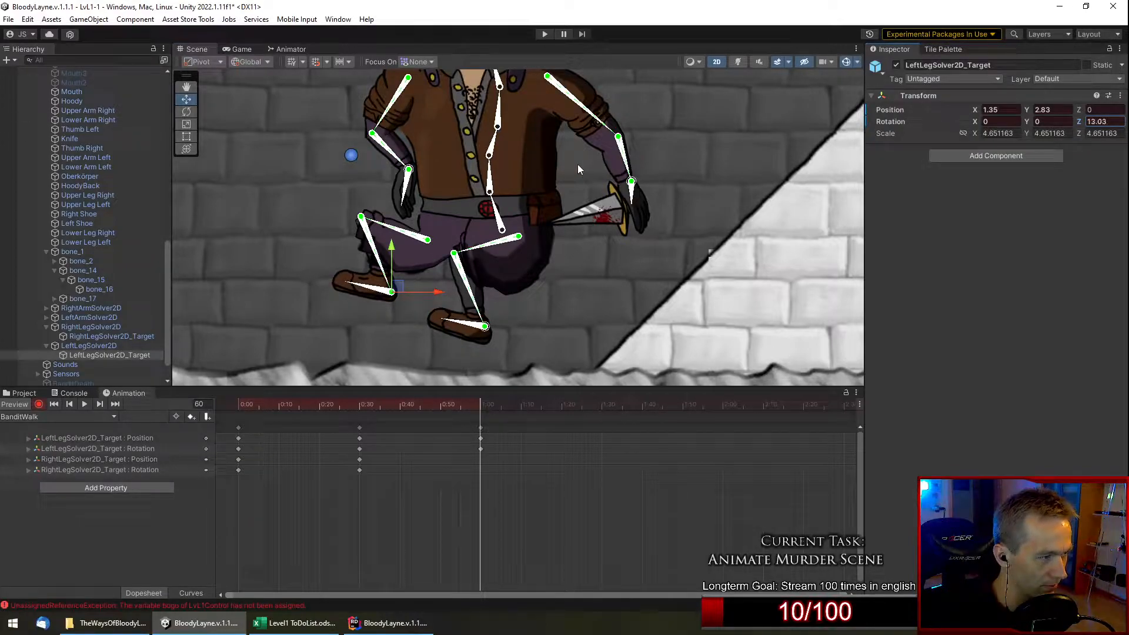
left_click_drag(398, 288, 403, 332)
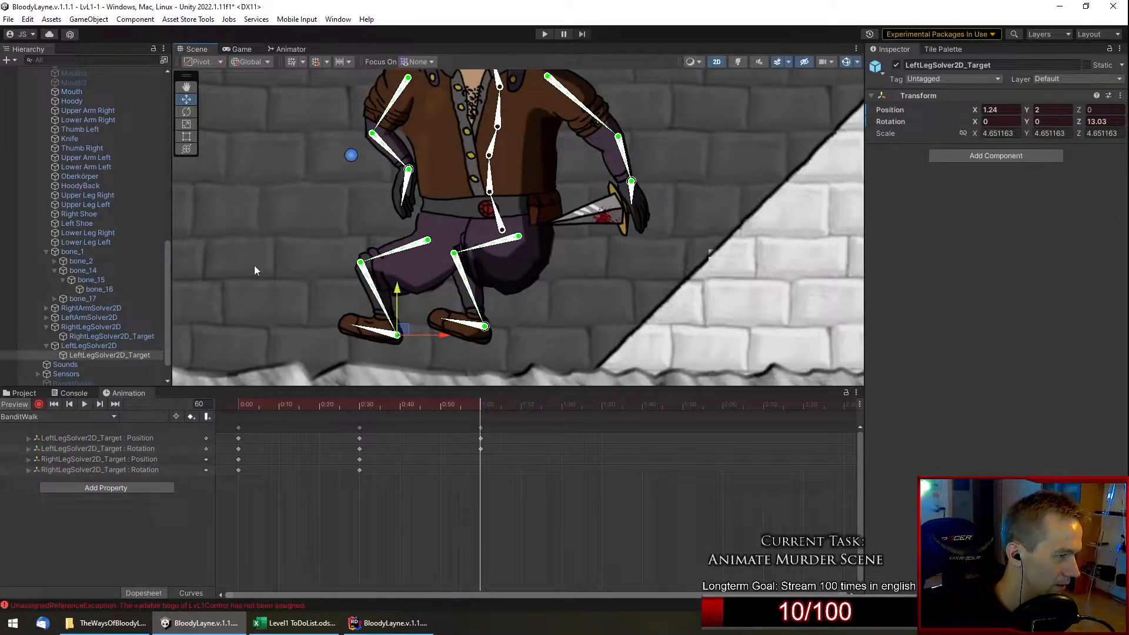
Key RightLegSolver2D_Target at frame 60 at about X -3.08, Y 1.64 with Z rotation about -33.3, stretching the right leg back.
left_click(108, 337)
left_click_drag(499, 319, 640, 349)
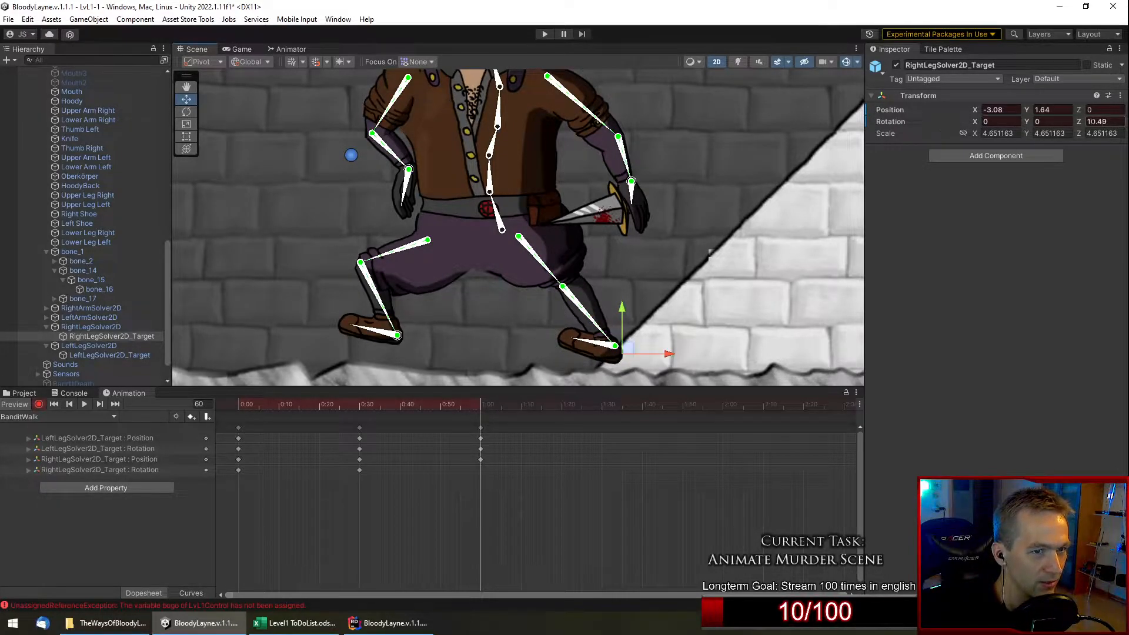
left_click_drag(1081, 121, 891, 188)
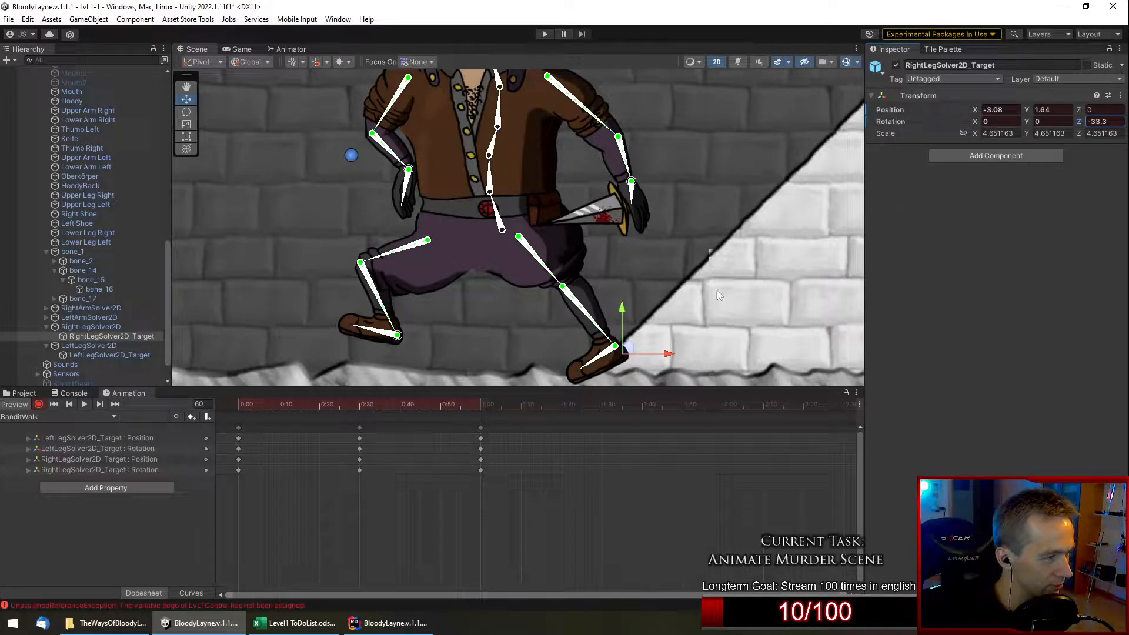
Replace the frame 0 keys of BanditWalk with a copy of the frame 60 keys.
left_click(239, 428)
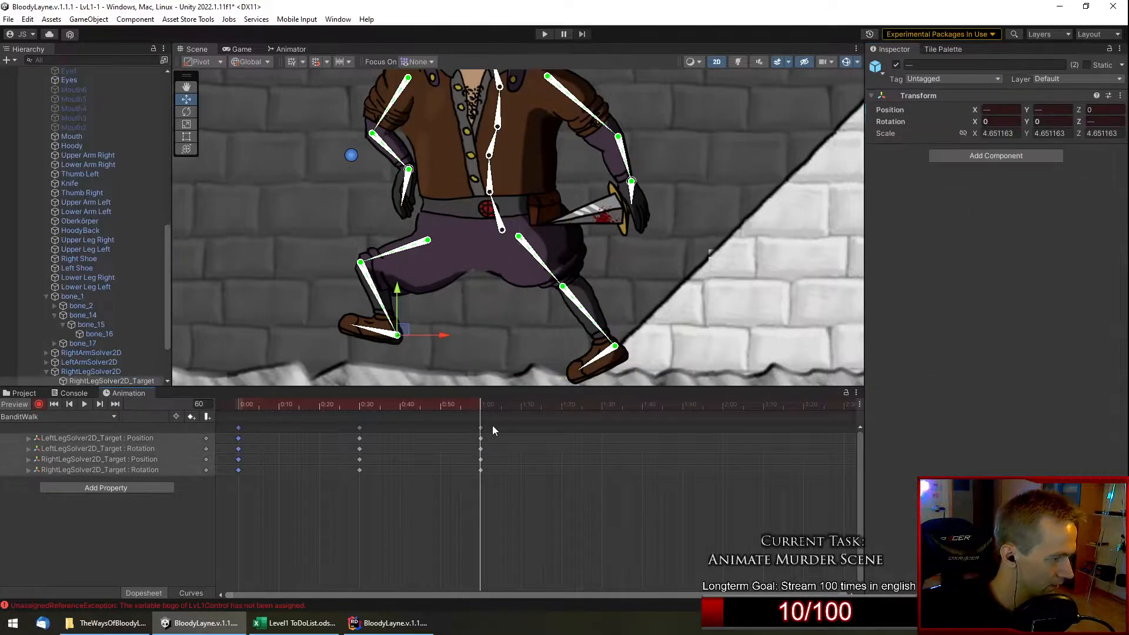
left_click(238, 407)
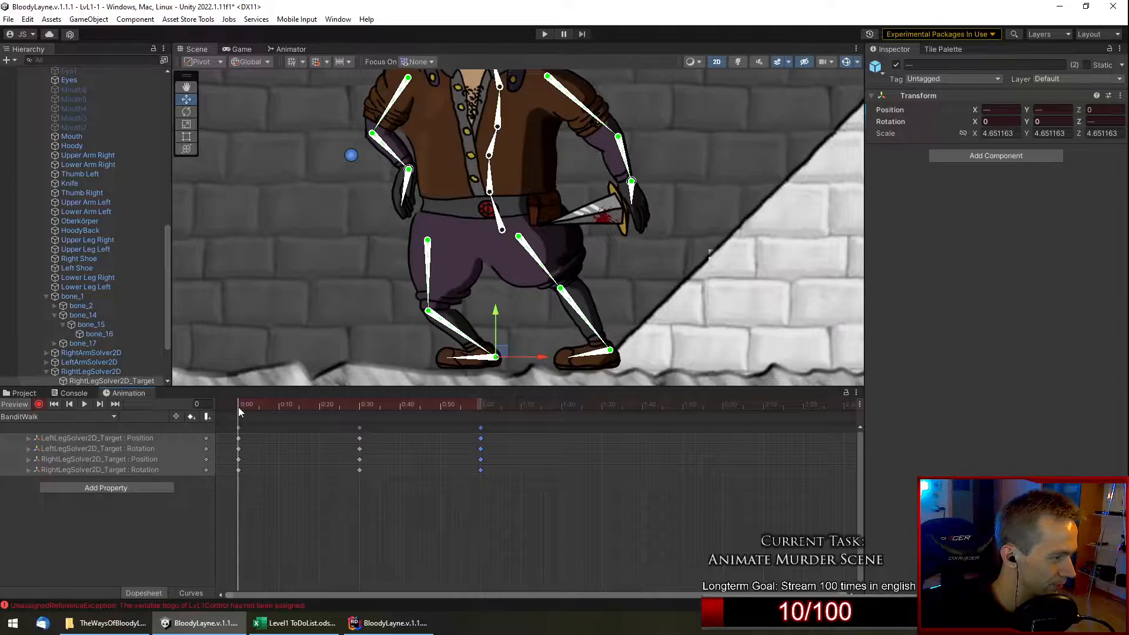
Hide the gizmos, play BanditWalk and scrub through it to examine the leg movement.
scroll(305, 313, "down", 4)
scroll(306, 313, "down", 3)
middle_click_drag(280, 280, 373, 290)
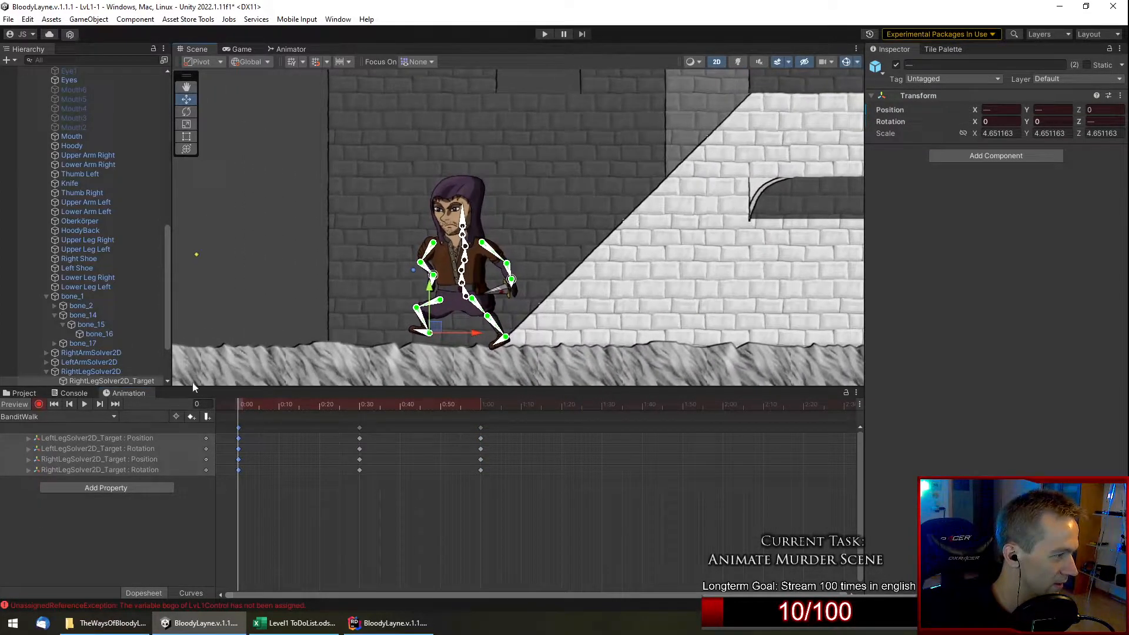
left_click(847, 62)
left_click(85, 405)
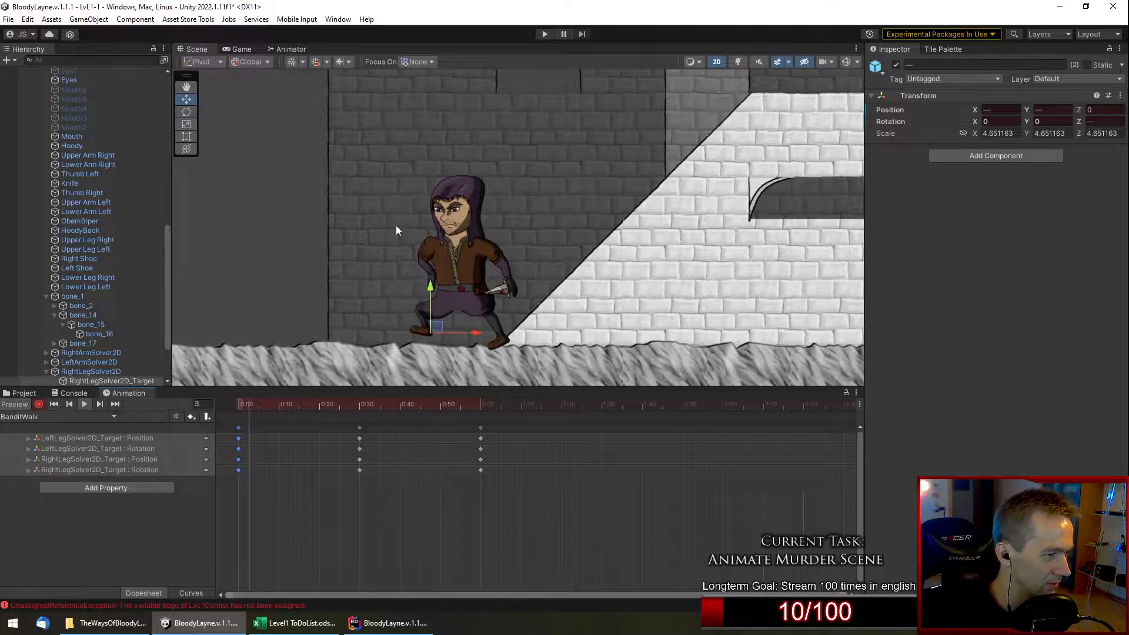
scroll(327, 283, "up", 5)
middle_click_drag(456, 295, 448, 235)
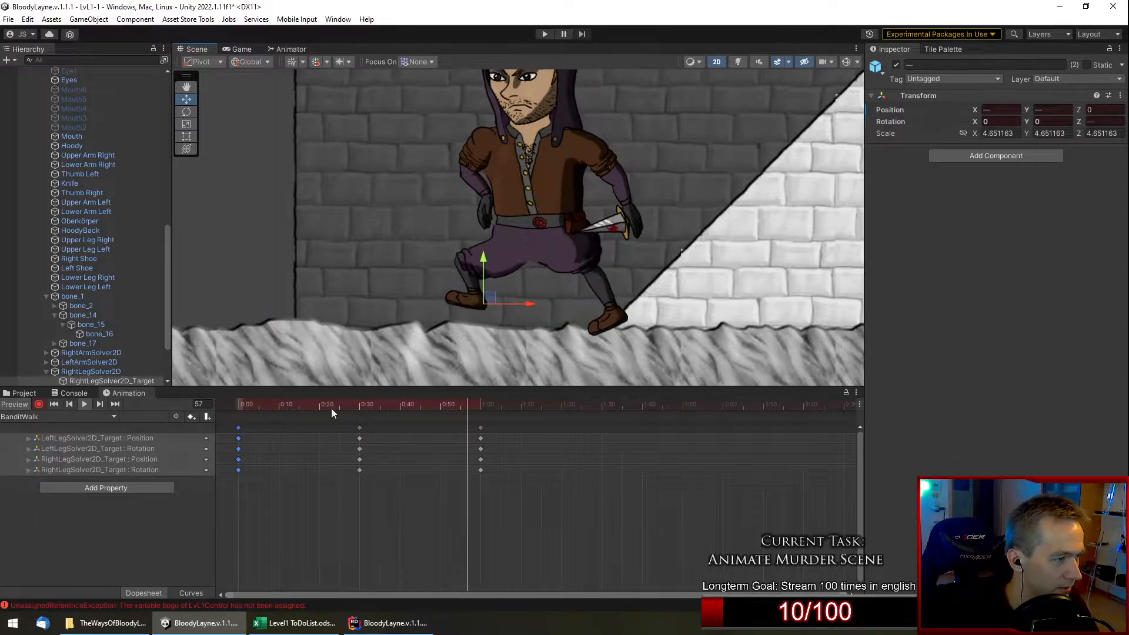
left_click_drag(367, 402, 455, 443)
Try to lower the whole Bandit to about Y -36.6 while recording, and delete the resulting position key.
scroll(39, 319, "up", 5)
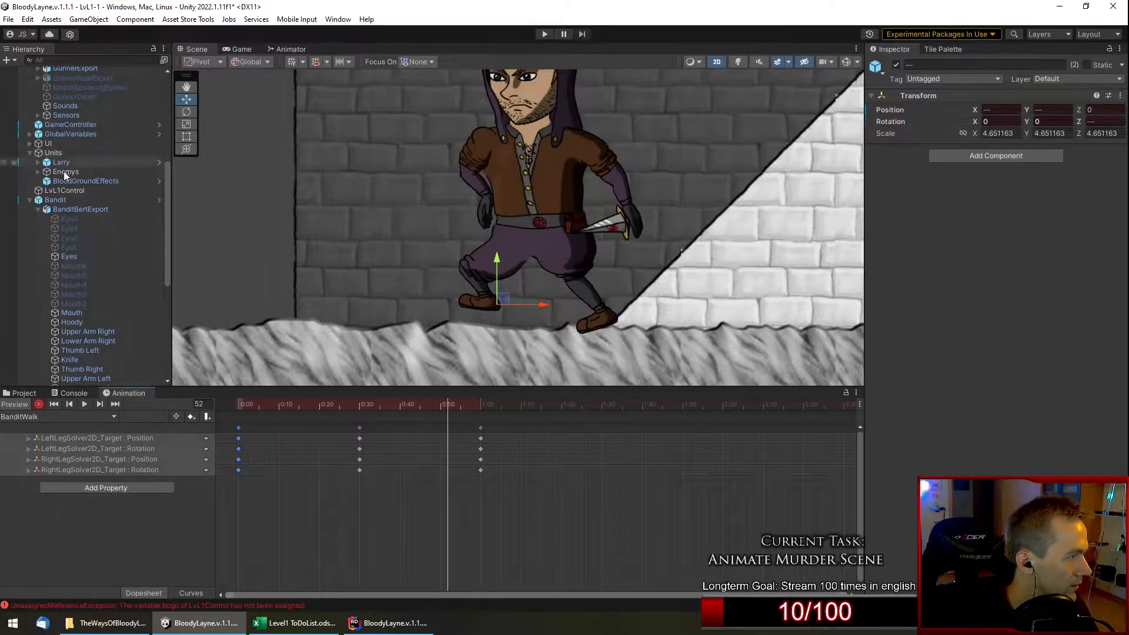
left_click(83, 199)
scroll(505, 181, "up", 2)
scroll(506, 184, "down", 1)
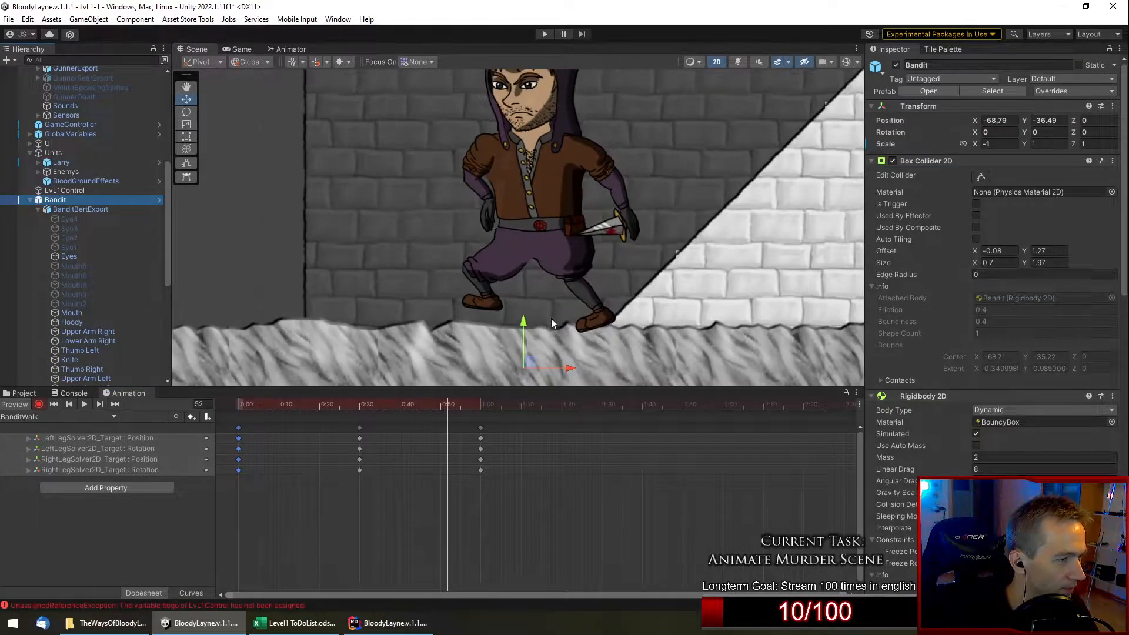
left_click_drag(527, 323, 530, 343)
left_click_drag(337, 402, 397, 433)
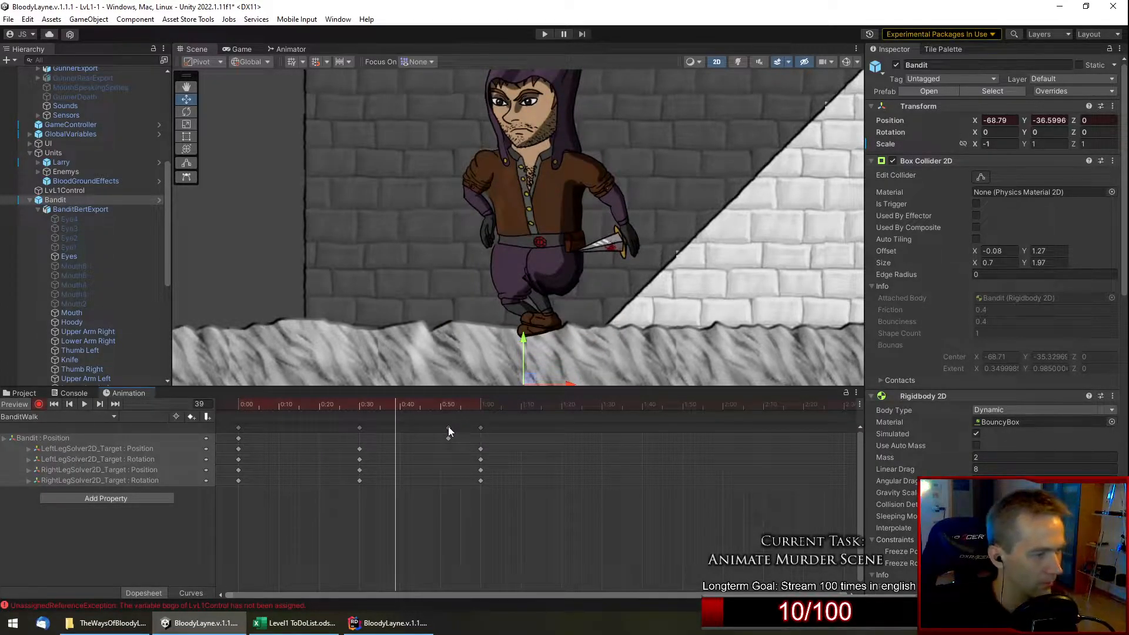
key("Delete")
Remove the Bandit's own Position property from the BanditWalk clip after another attempt at lowering him at frame 30.
left_click(359, 405)
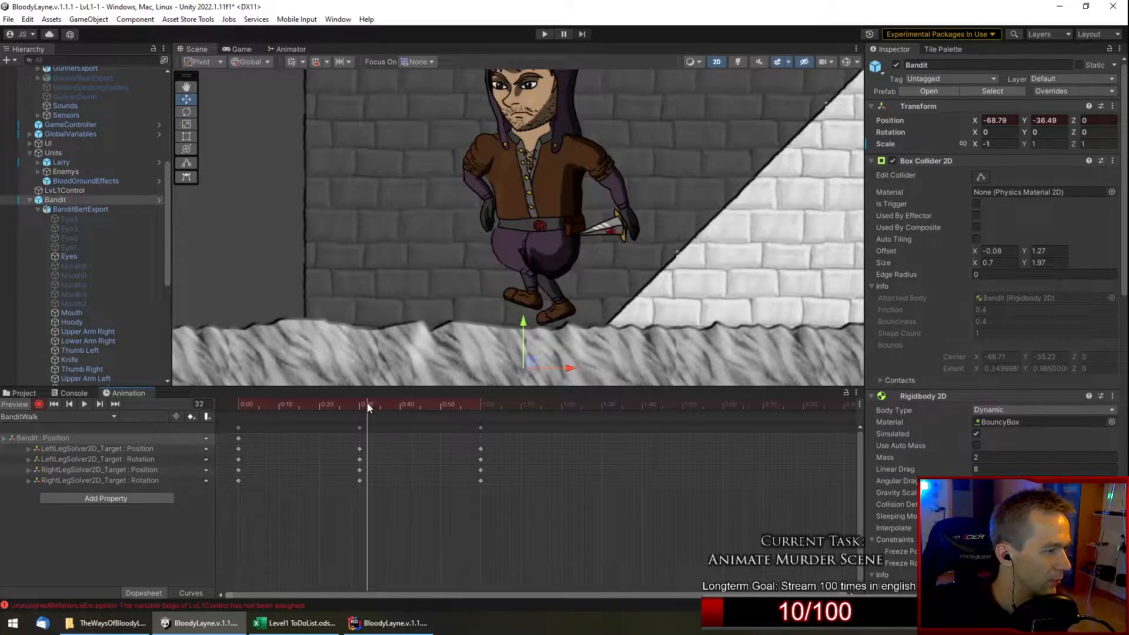
left_click(39, 404)
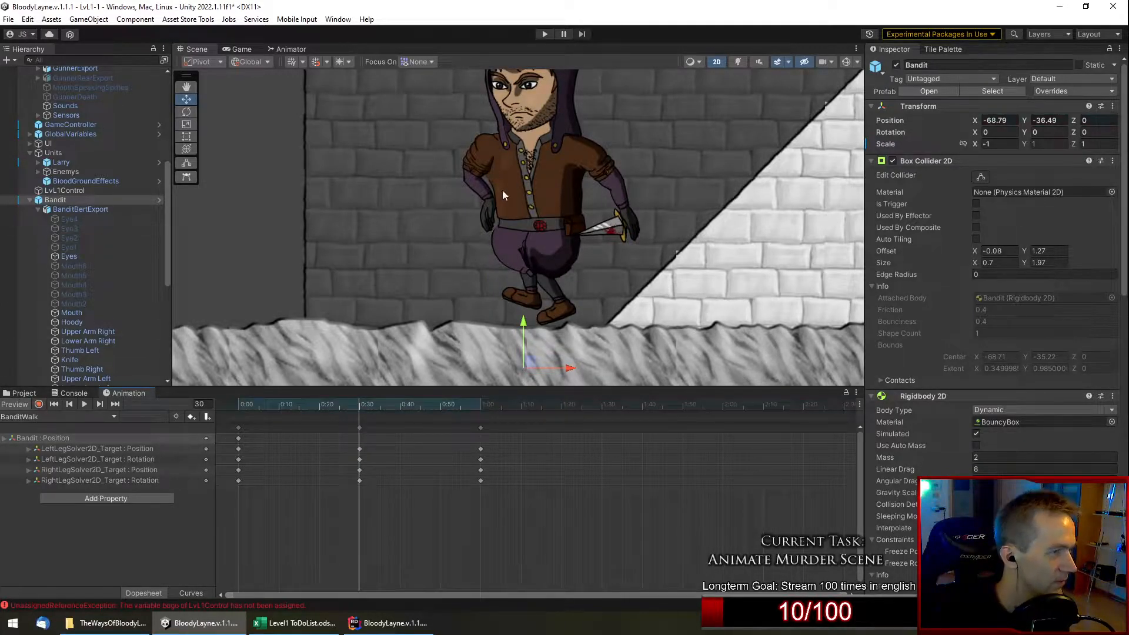
left_click_drag(523, 323, 524, 340)
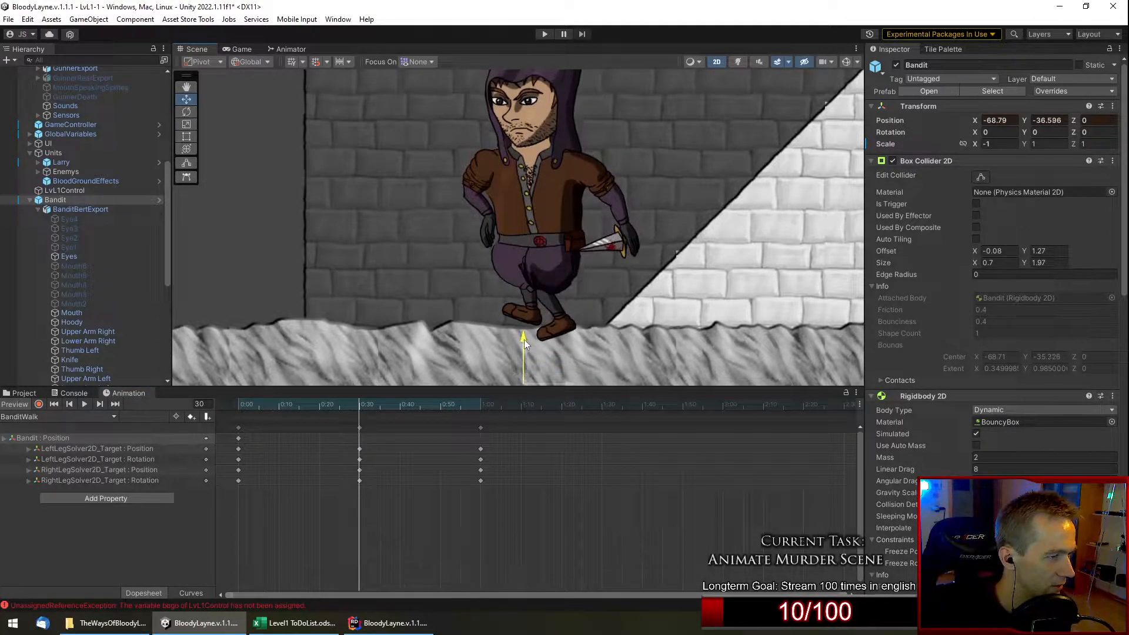
left_click(39, 404)
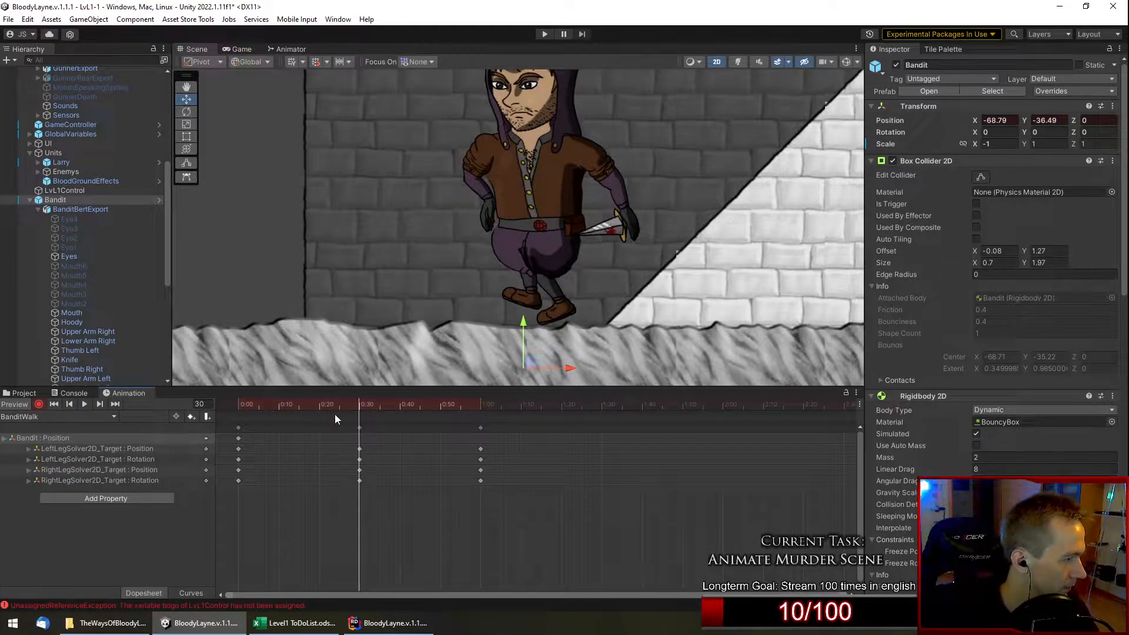
left_click(174, 439)
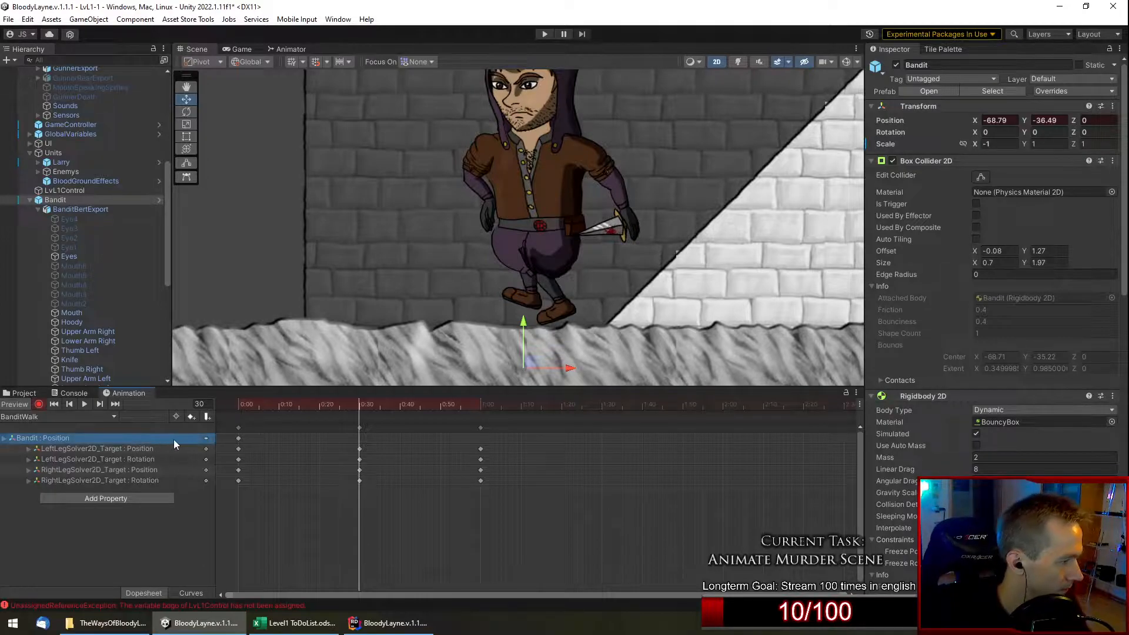
key("Delete")
Lower the Bandit to about Y -36.553 with recording and preview off, and resume recording BanditWalk.
left_click_drag(269, 405, 332, 418)
left_click(41, 404)
left_click(17, 407)
left_click_drag(523, 320, 471, 329)
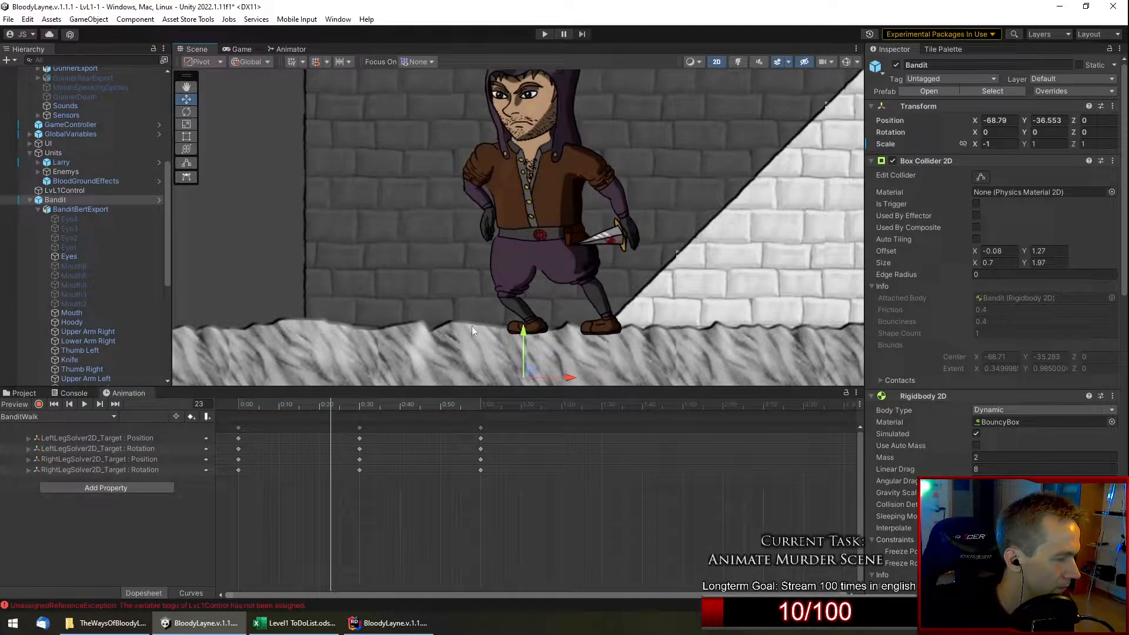
left_click(42, 405)
Key LeftLegSolver2D_Target's position at frame 10, lowering the Bandit's left foot slightly to the ground.
left_click_drag(353, 407, 280, 431)
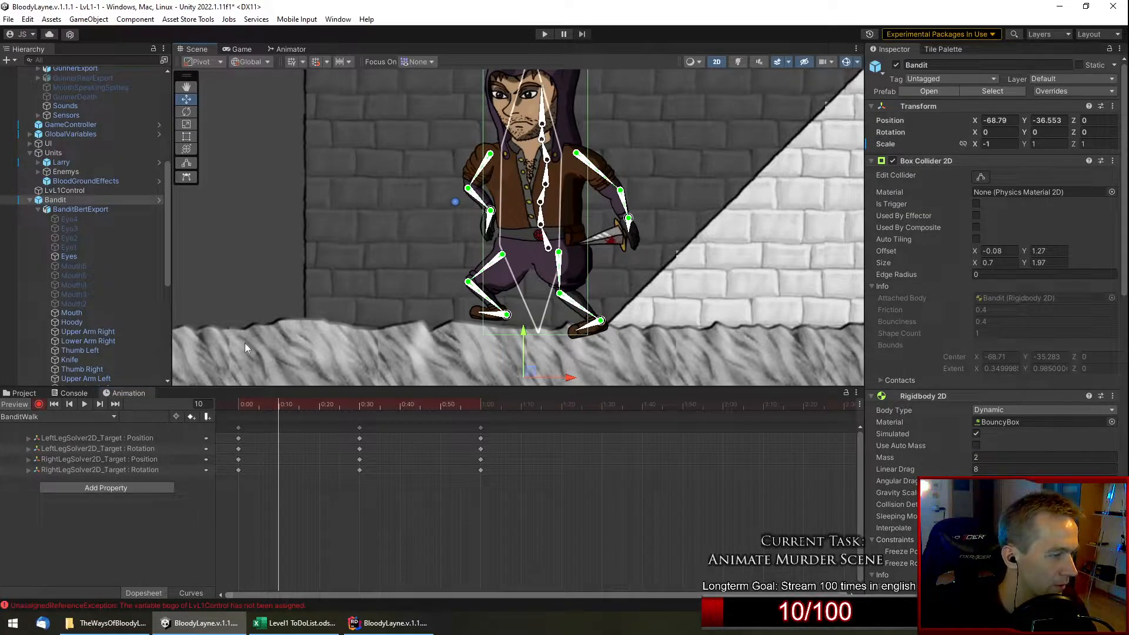
scroll(102, 278, "down", 10)
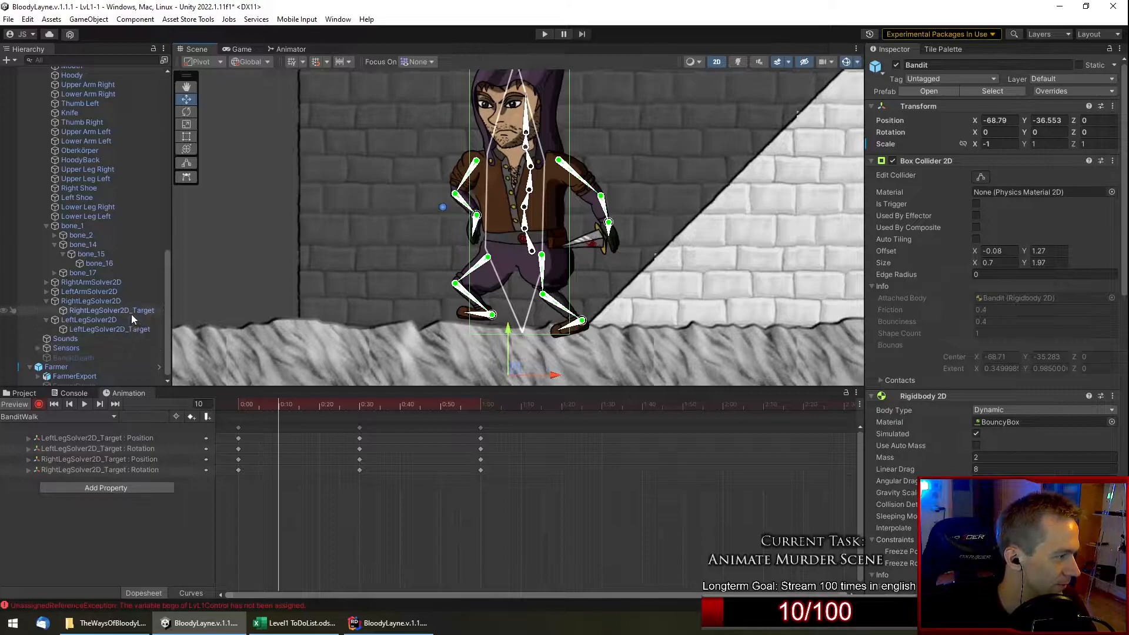
left_click(131, 314)
left_click(140, 330)
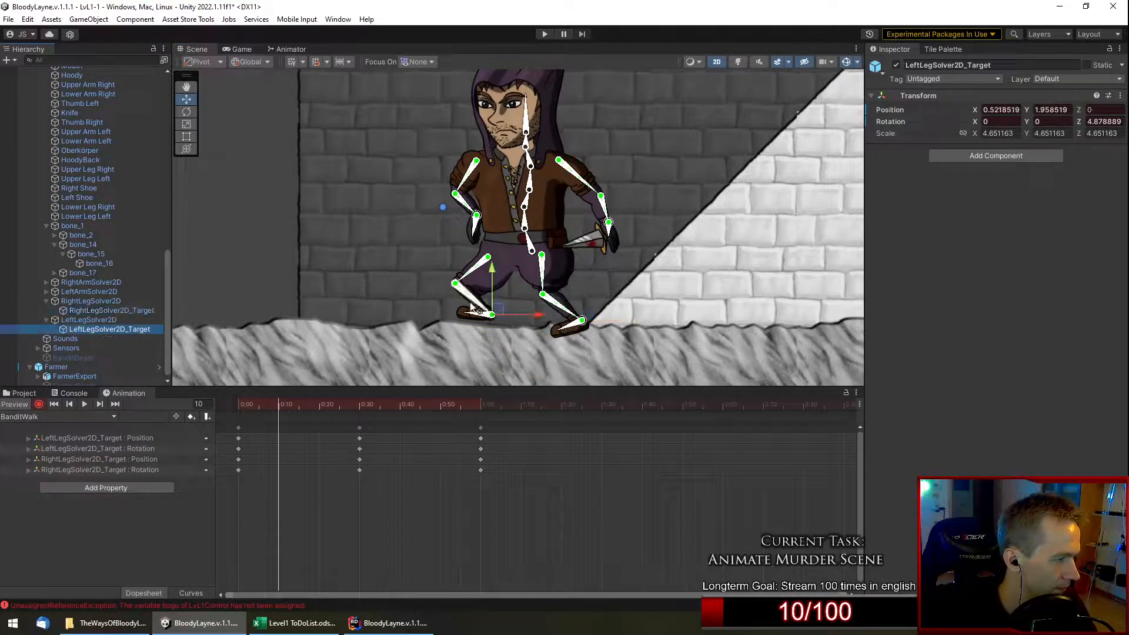
left_click_drag(494, 315, 492, 324)
Move the leg solver targets' keys from frame 30 to frame 20 in the BanditWalk clip.
left_click_drag(282, 410, 361, 419)
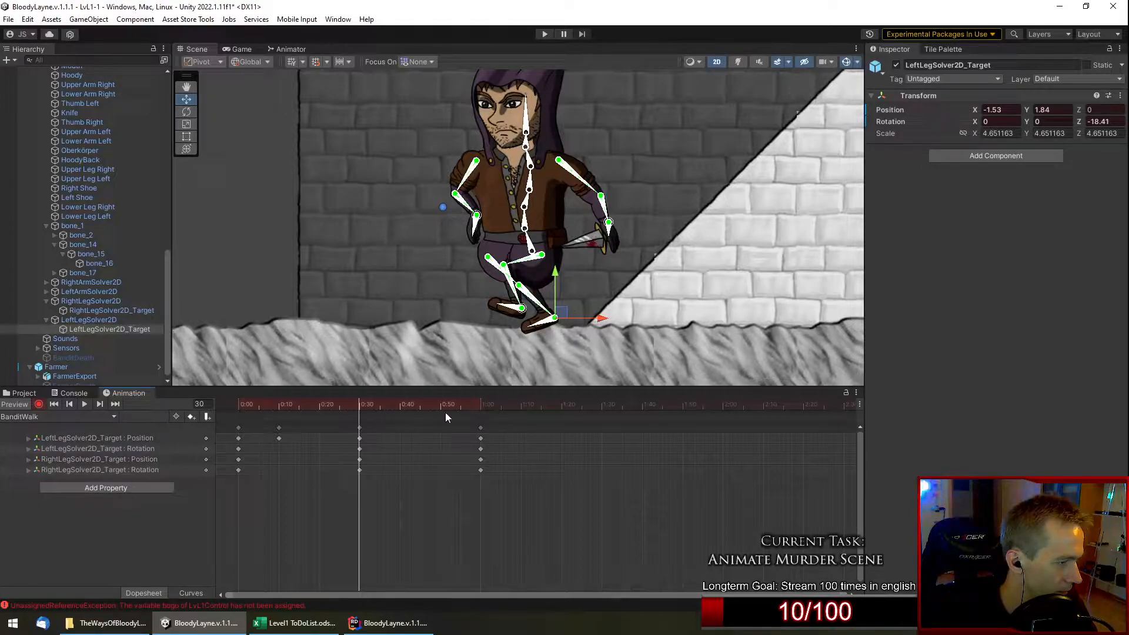
left_click_drag(358, 427, 400, 404)
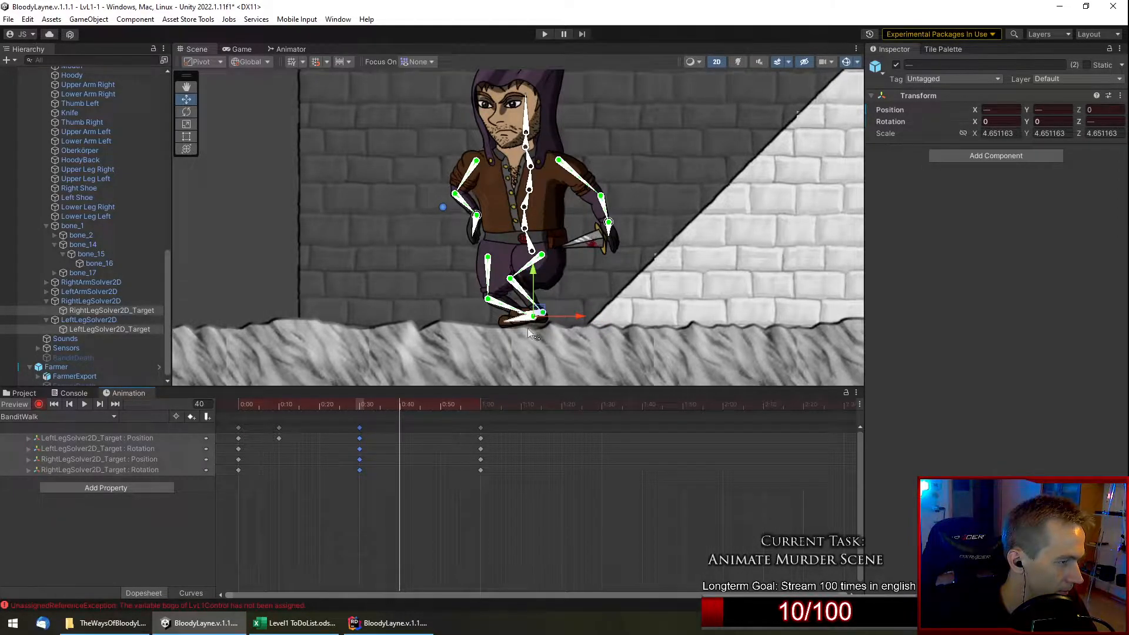
scroll(529, 322, "up", 5)
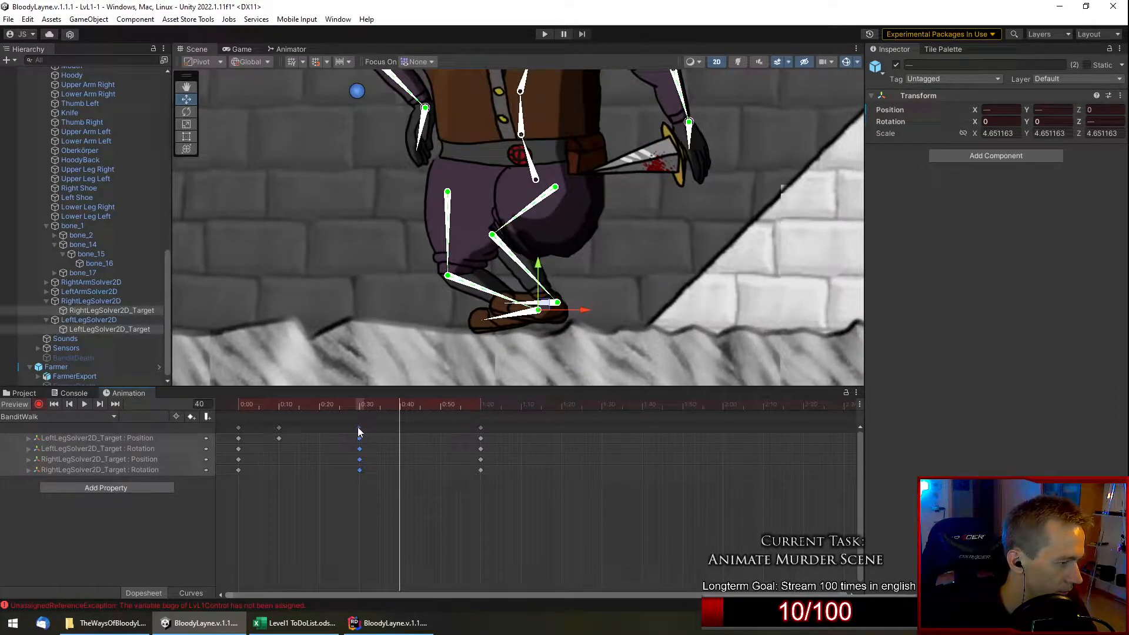
left_click_drag(321, 429, 358, 407)
Try to raise both leg solver targets at frame 30, try RightLegSolver2D_Target alone, and undo each move.
left_click_drag(568, 306, 581, 295)
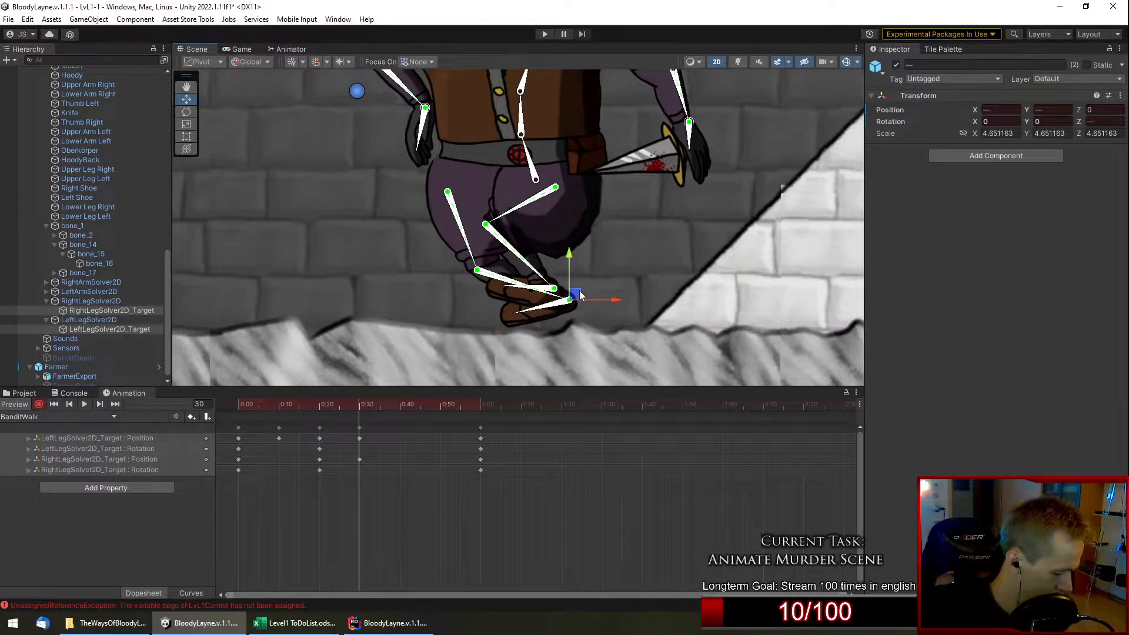
key("ctrl+z")
left_click(120, 301)
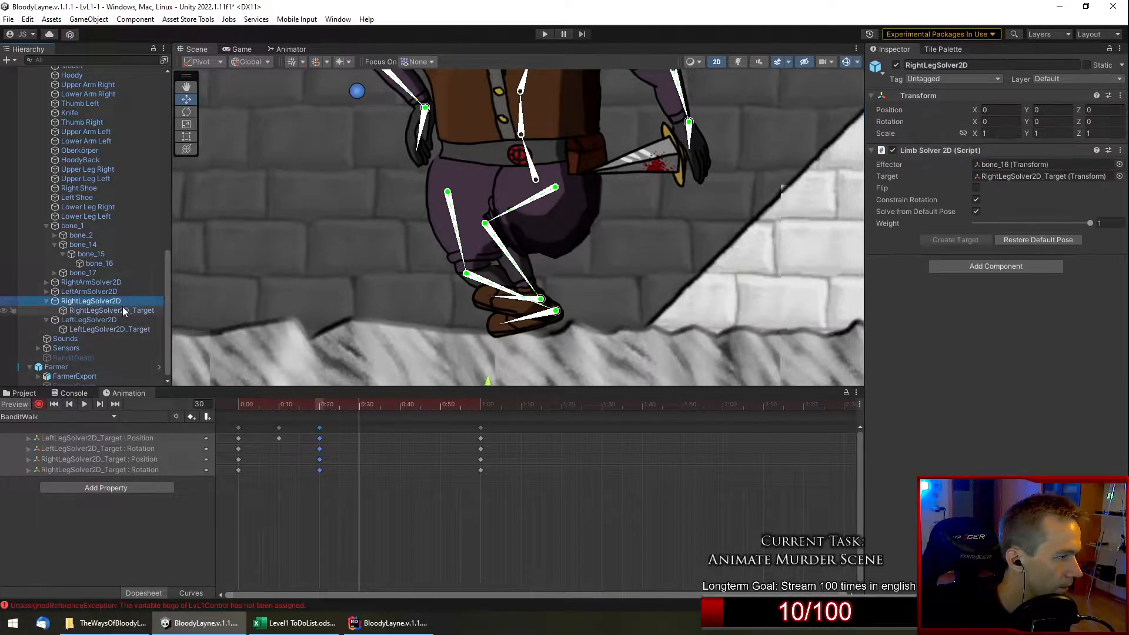
left_click(123, 310)
left_click_drag(549, 293, 559, 276)
key("ctrl+z")
Key LeftLegSolver2D_Target at frame 30 with the foot lifted behind, about X -2.042, Y 3.112, and rotation Z -44.67.
left_click(118, 330)
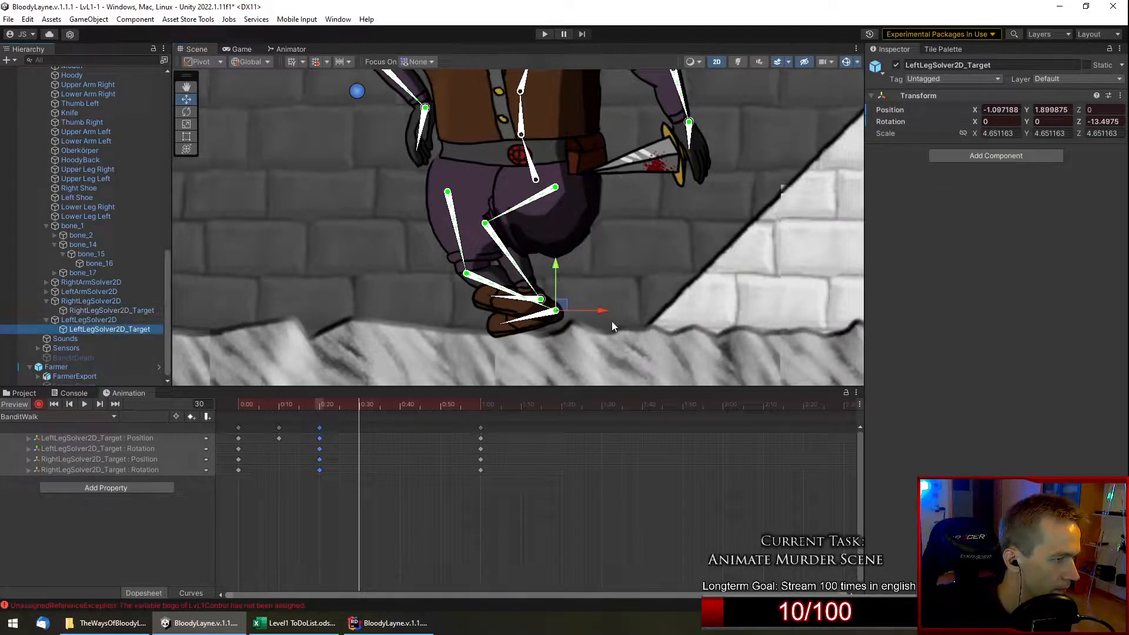
left_click_drag(568, 308, 582, 263)
left_click_drag(1082, 126, 887, 167)
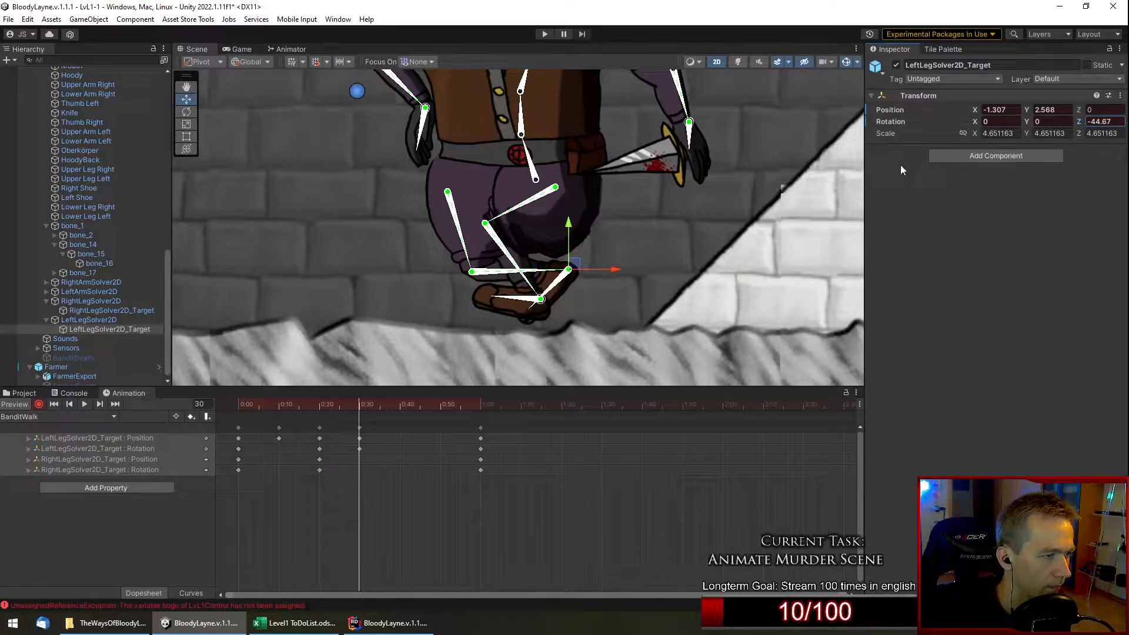
left_click_drag(578, 265, 624, 231)
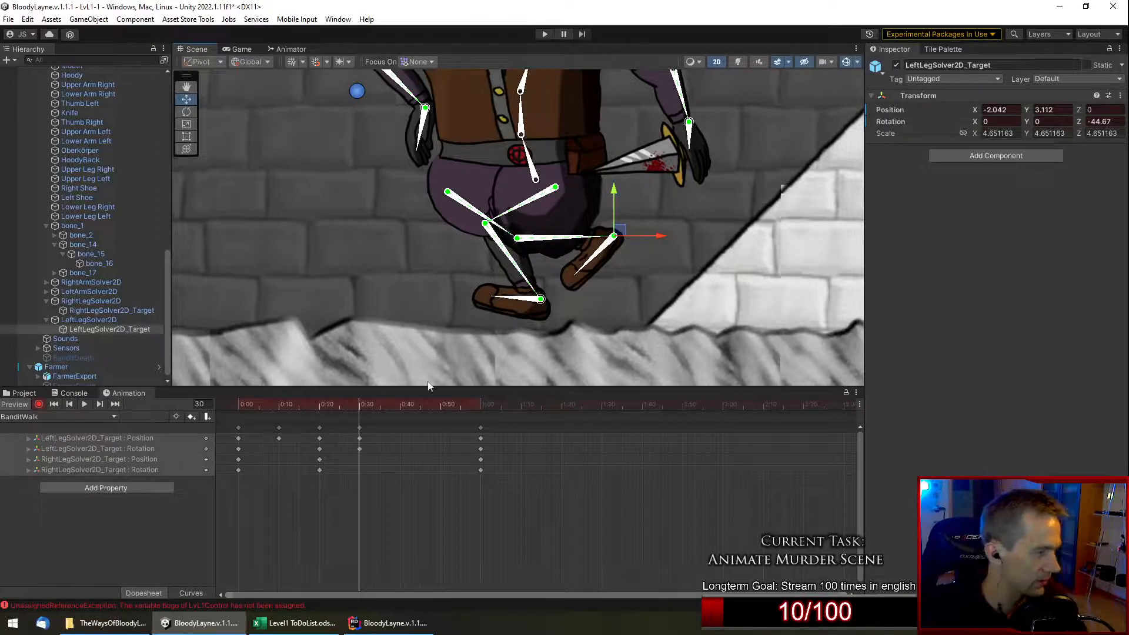
Key LeftLegSolver2D_Target at frame 45 at about X -0.659, Y 2.384, with rotation Z about -38.2.
left_click_drag(326, 403, 420, 542)
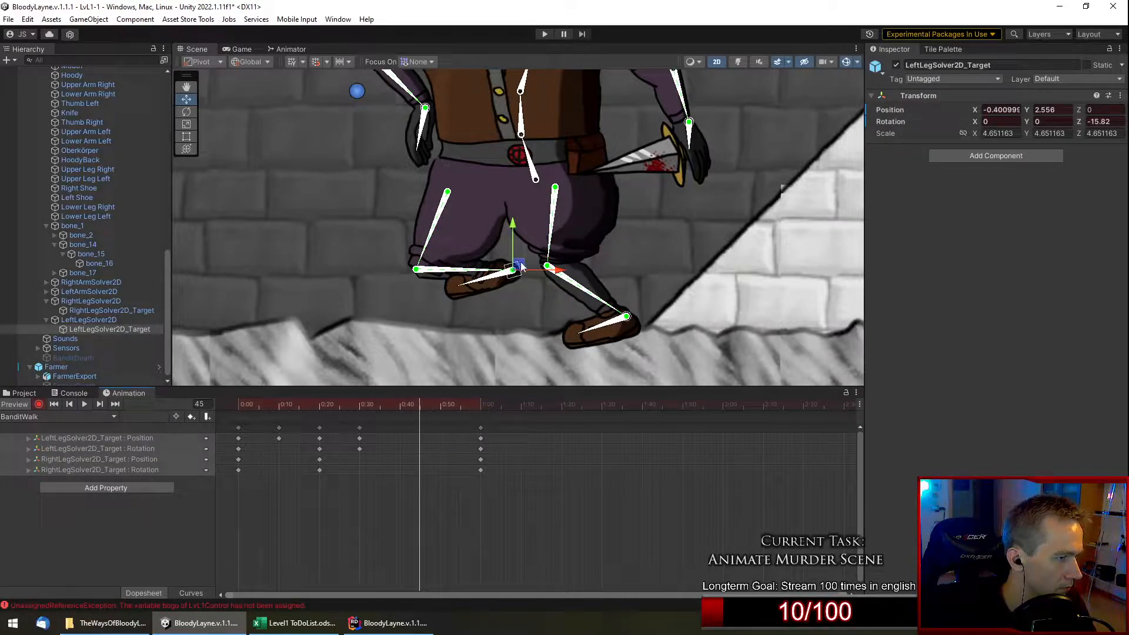
left_click_drag(521, 266, 537, 277)
left_click_drag(1079, 121, 959, 144)
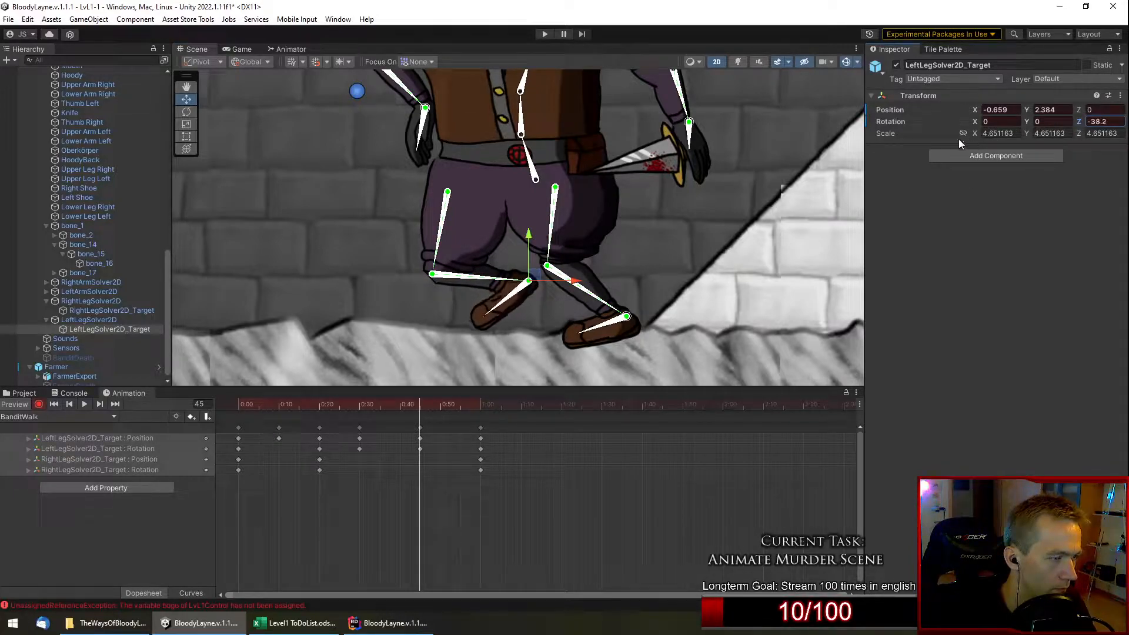
Raise RightLegSolver2D_Target at frame 20 and move it slightly backward to lift the Bandit's right foot.
left_click_drag(352, 417, 212, 459)
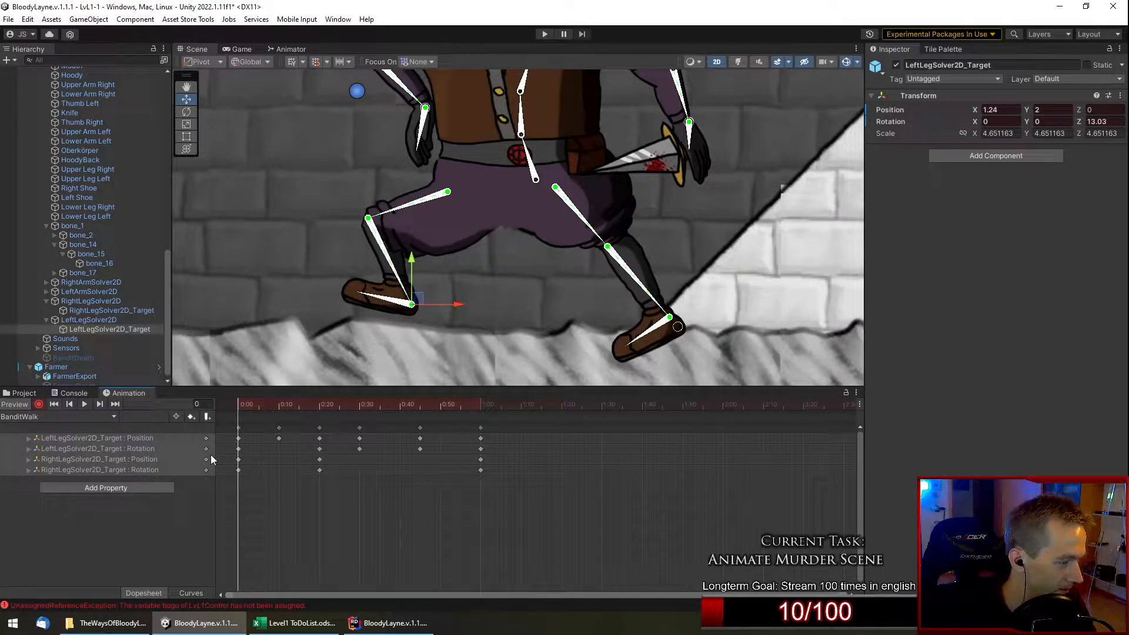
left_click(122, 310)
mouse_move(244, 406)
left_mouse_down()
mouse_move(262, 408)
mouse_move(230, 417)
left_mouse_up()
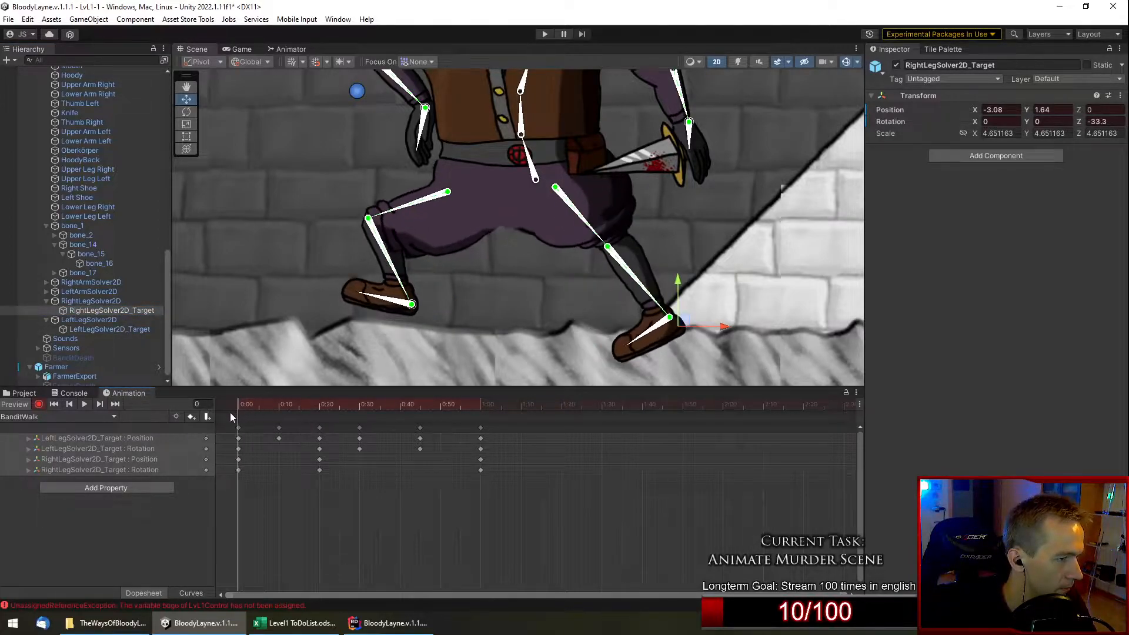
left_click_drag(687, 328, 692, 295)
left_click_drag(242, 404, 319, 413)
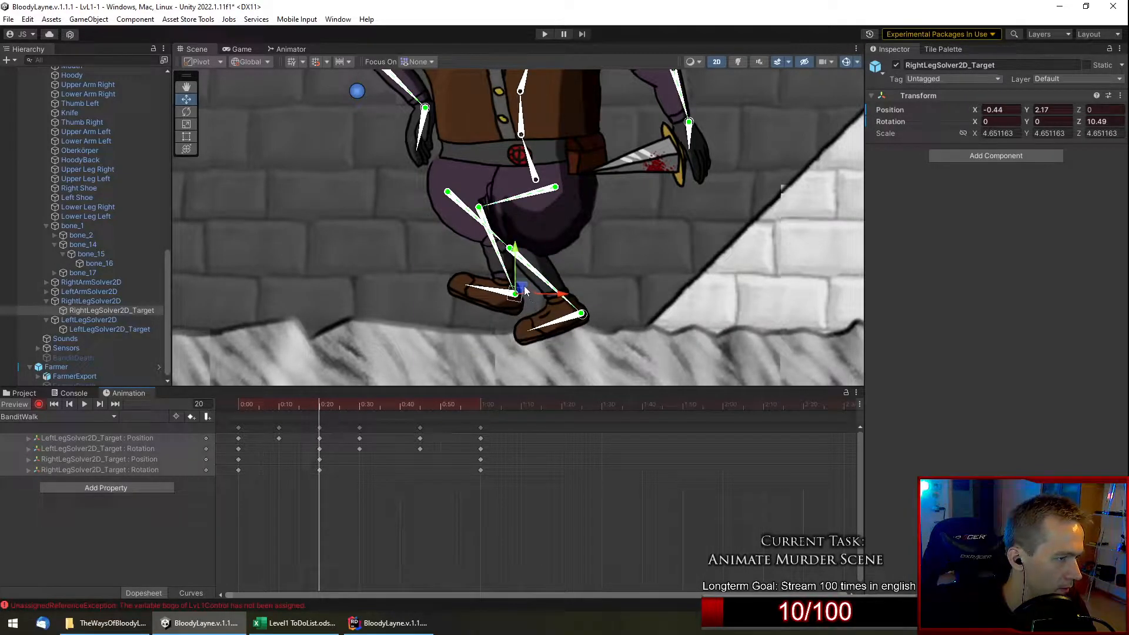
mouse_move(528, 293)
left_mouse_down()
mouse_move(523, 309)
mouse_move(541, 274)
left_mouse_up()
Key RightLegSolver2D_Target's position farther forward at frame 30, about X 0.043, Y 1.911 at frame 40, and X -1.977, Y 1.899 at frame 50.
left_click_drag(330, 407, 361, 409)
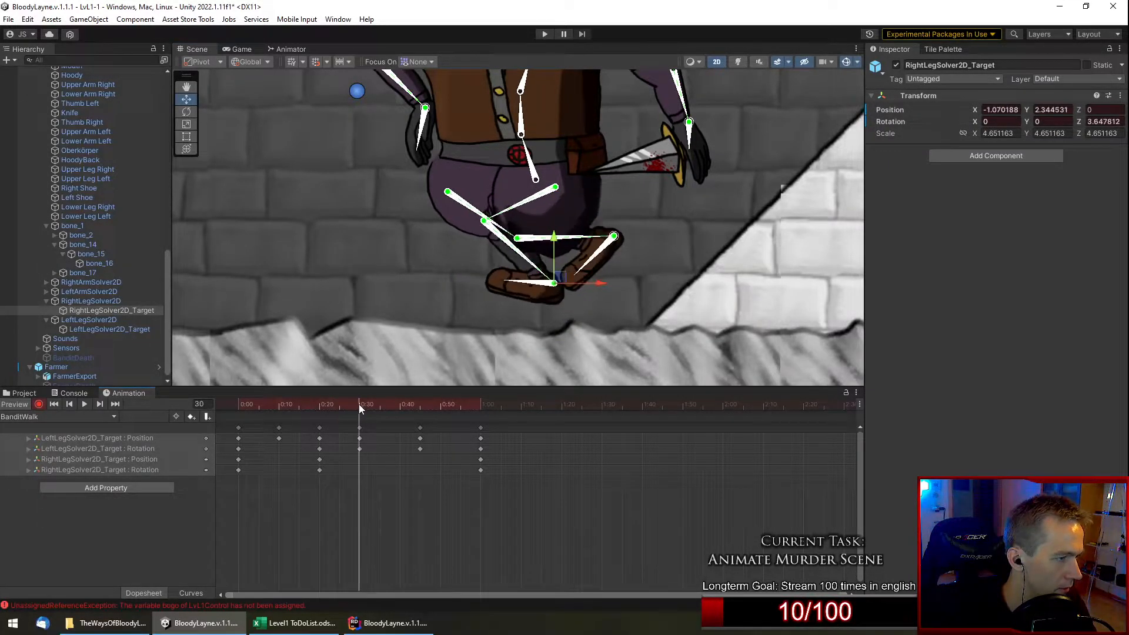
left_click_drag(560, 278, 455, 278)
left_click_drag(368, 406, 401, 406)
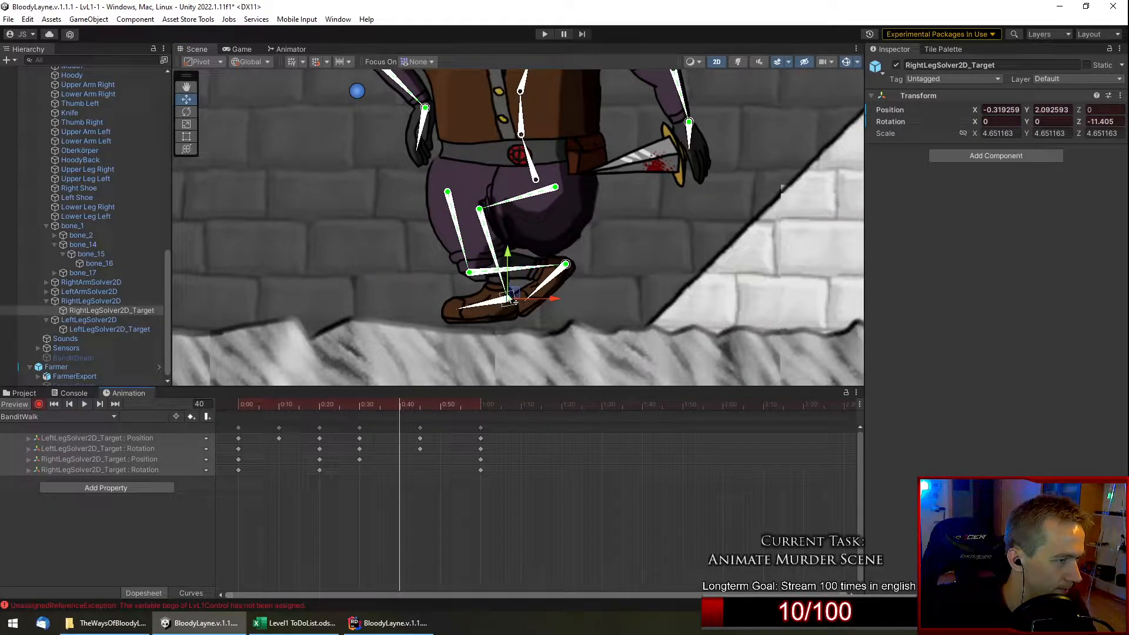
left_click_drag(515, 292, 492, 304)
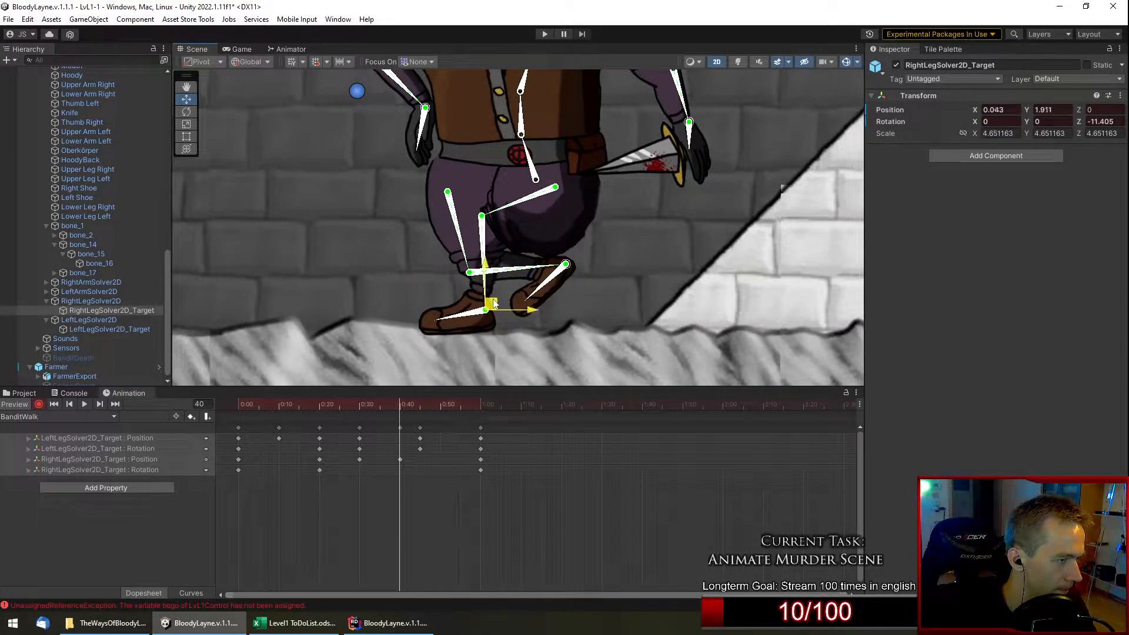
left_click_drag(404, 411, 440, 425)
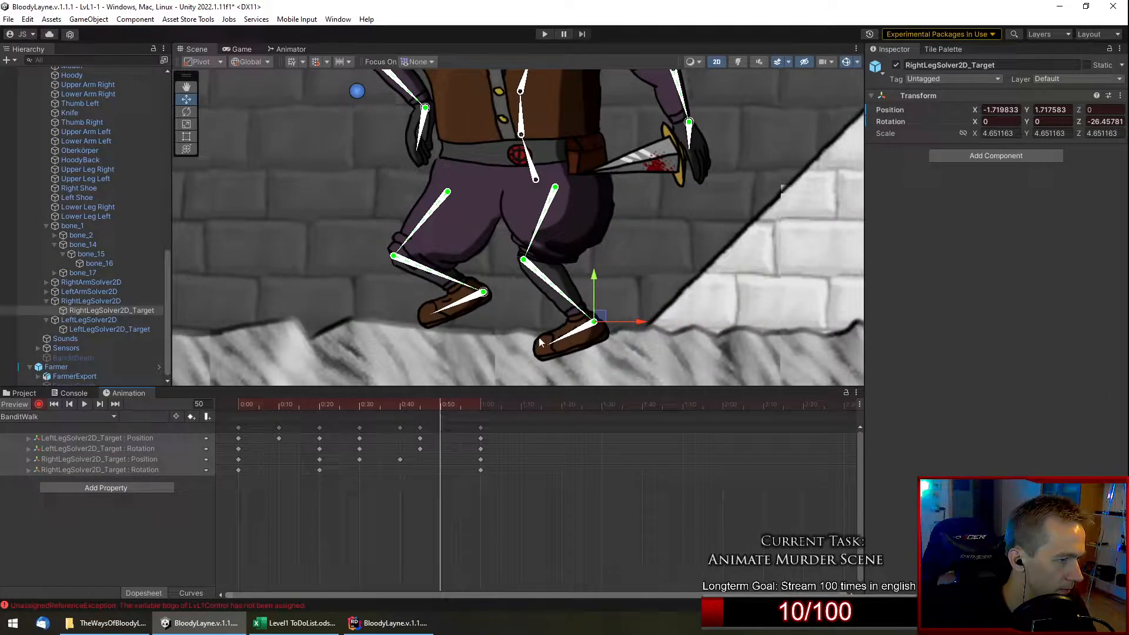
left_click_drag(601, 319, 617, 308)
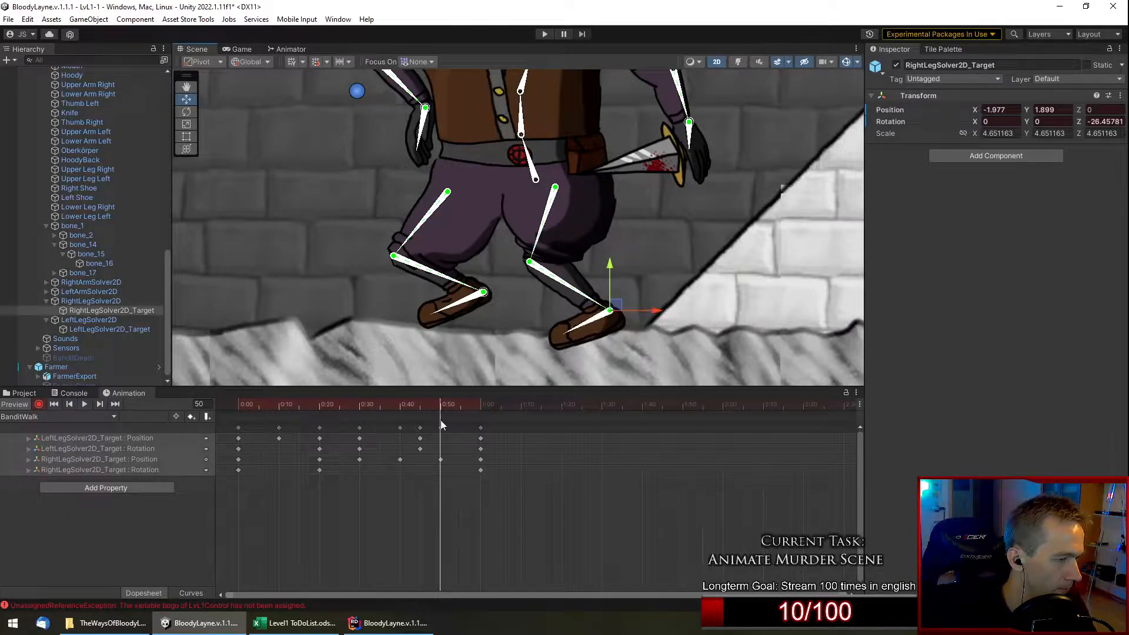
Play the BanditWalk clip and watch the complete walk cycle with the Bandit's rig deselected.
left_click_drag(468, 406, 481, 401)
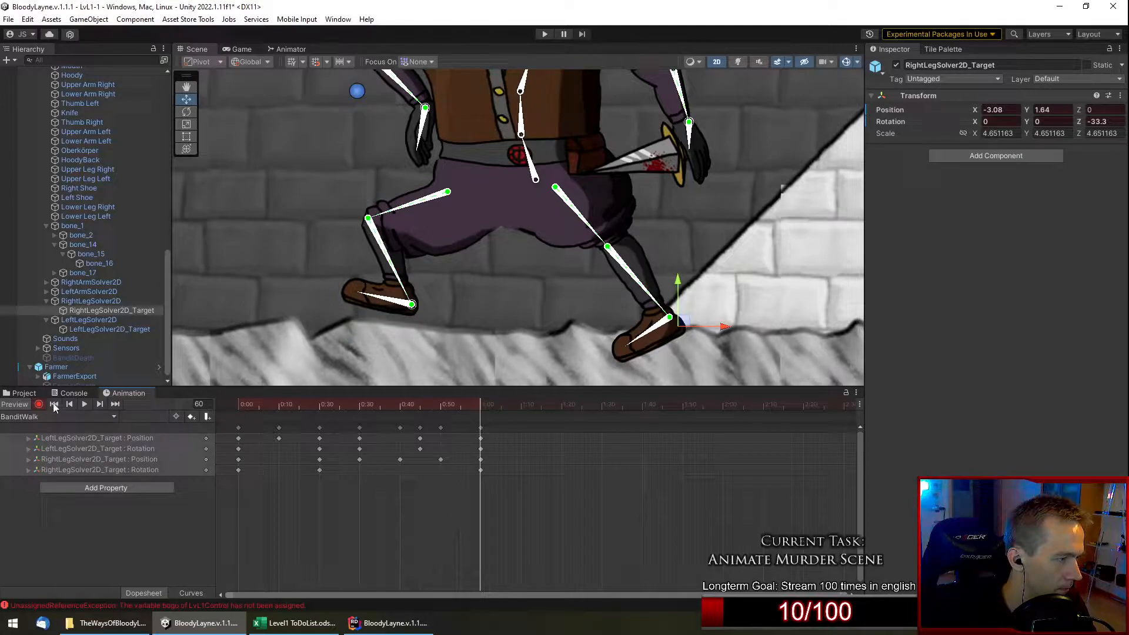
left_click(84, 404)
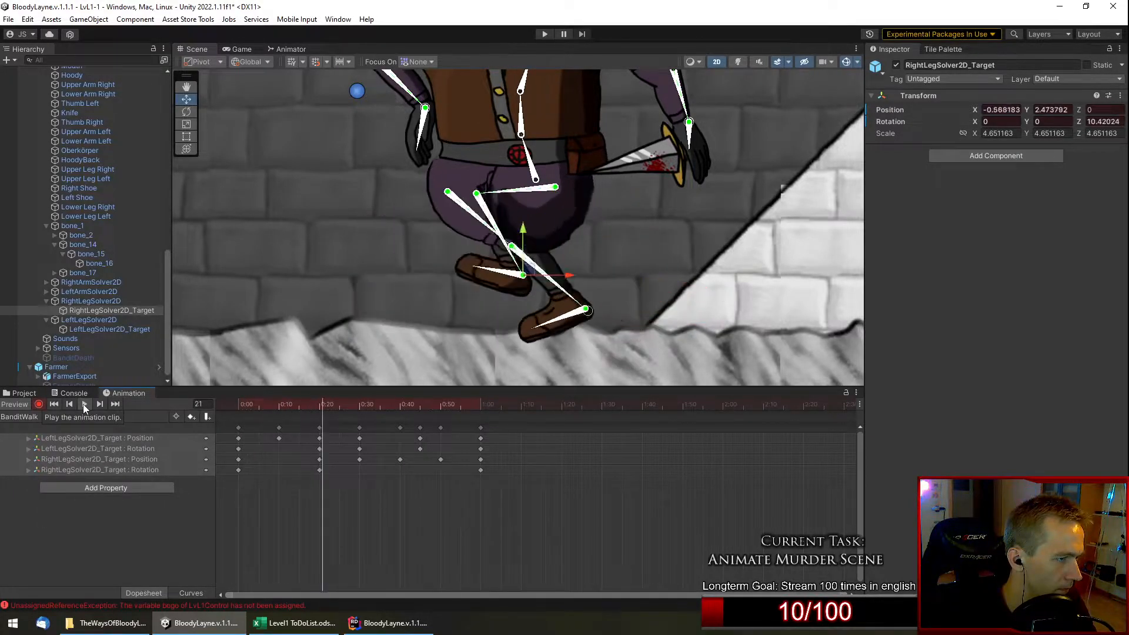
scroll(255, 276, "down", 5)
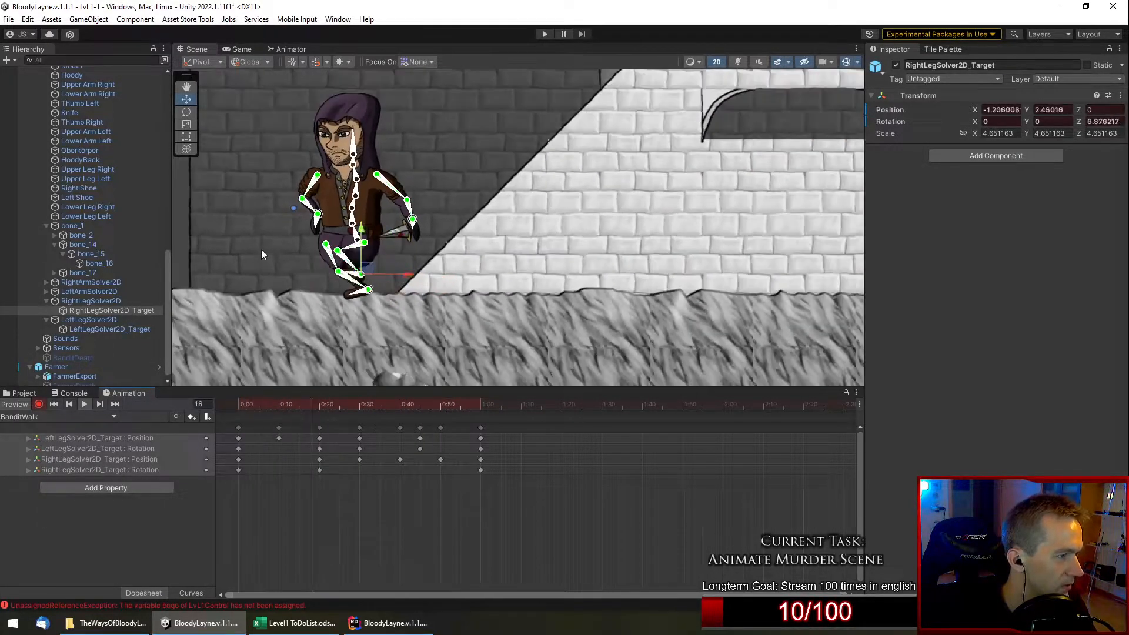
middle_click_drag(303, 269, 408, 344)
left_click(285, 269)
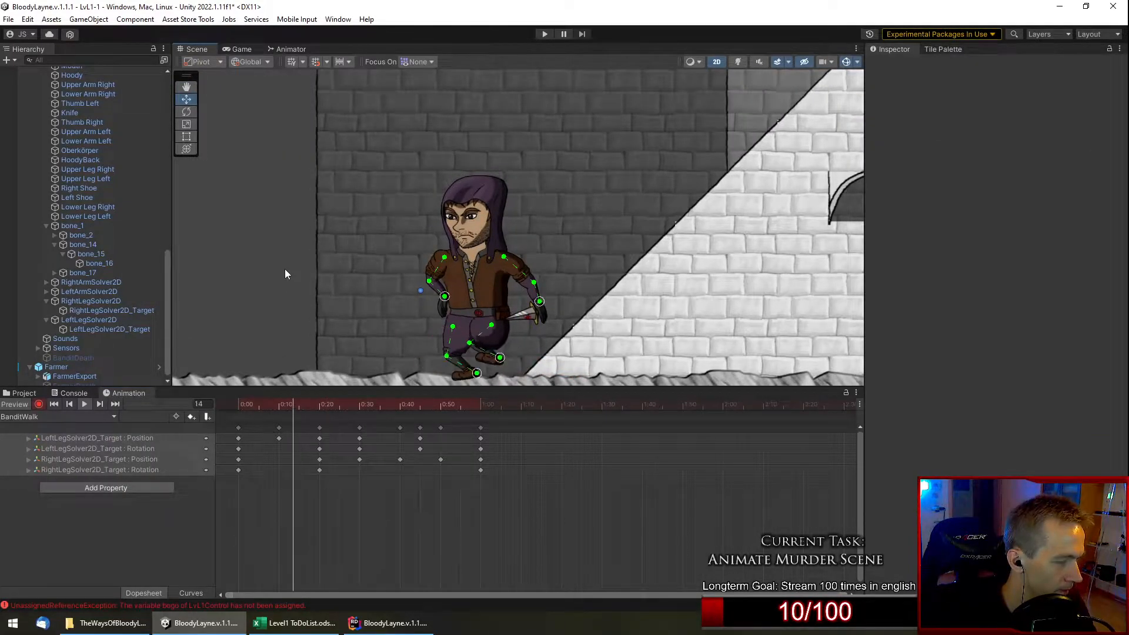
scroll(439, 361, "up", 5)
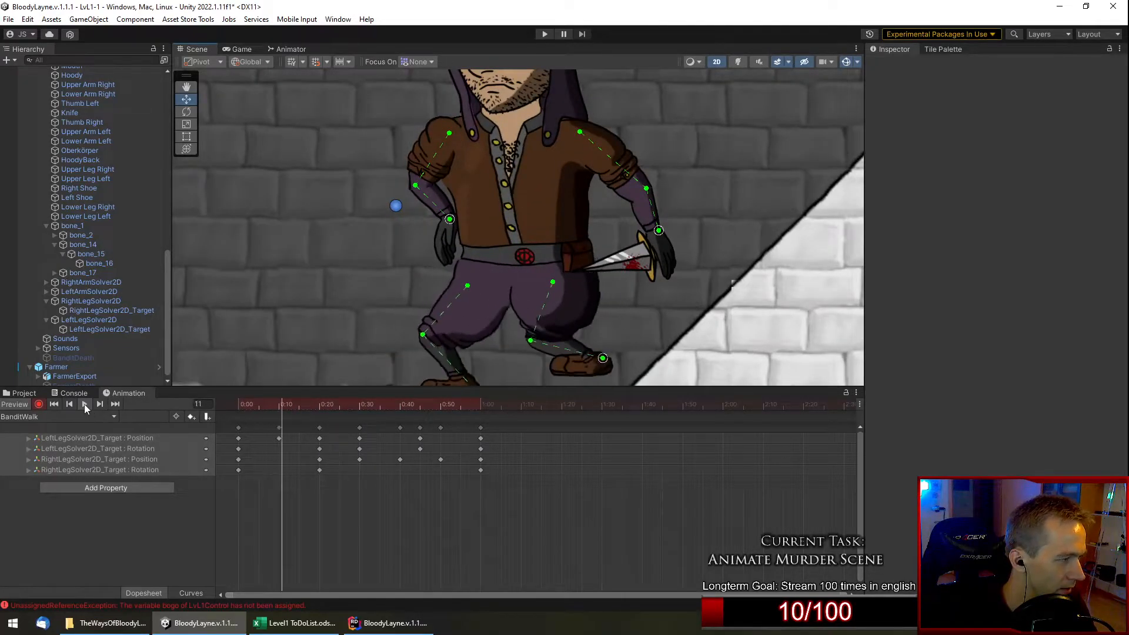
Examine the Bandit's knees and lower legs up close around frame 21, checking the Lower Leg Left sprite and bone_15.
left_click(125, 311)
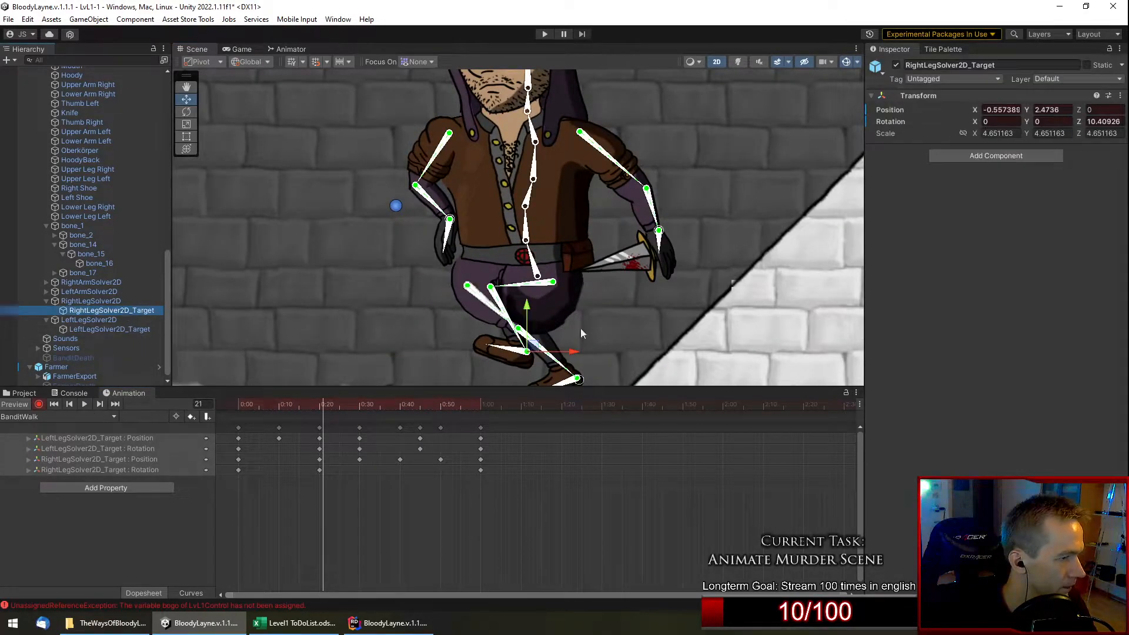
scroll(551, 340, "up", 6)
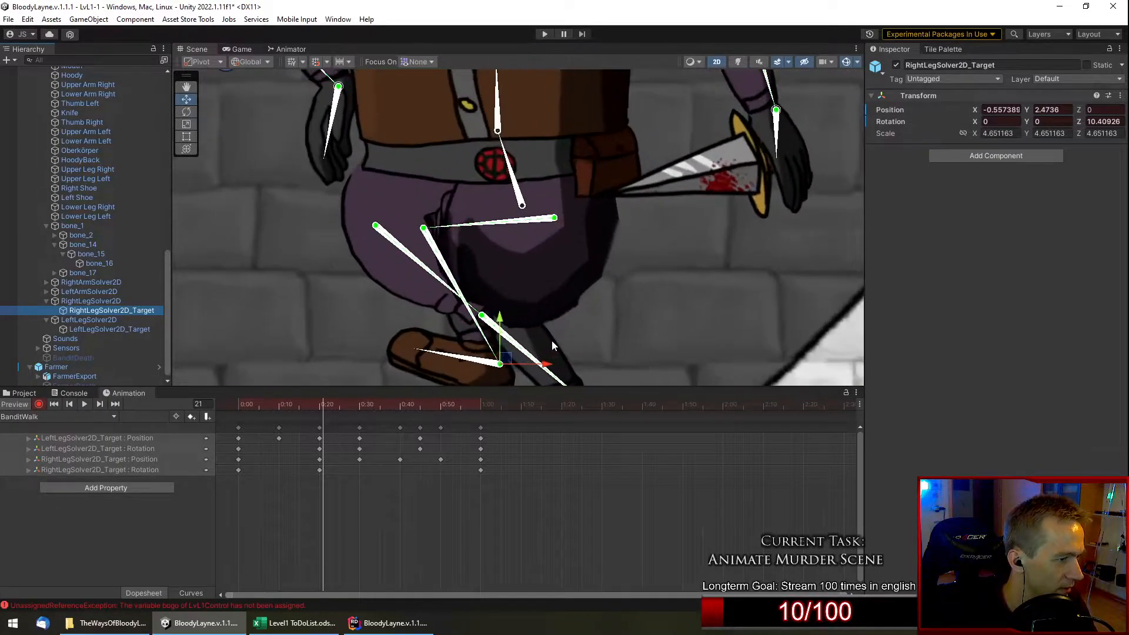
left_click(550, 341)
left_click(547, 350)
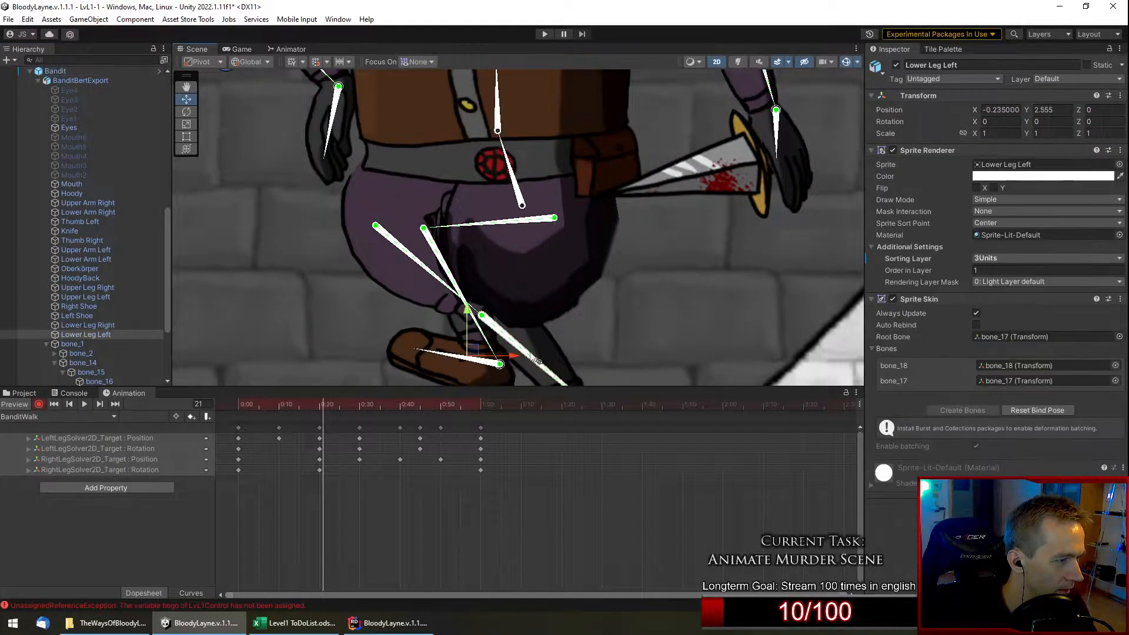
scroll(535, 336, "up", 3)
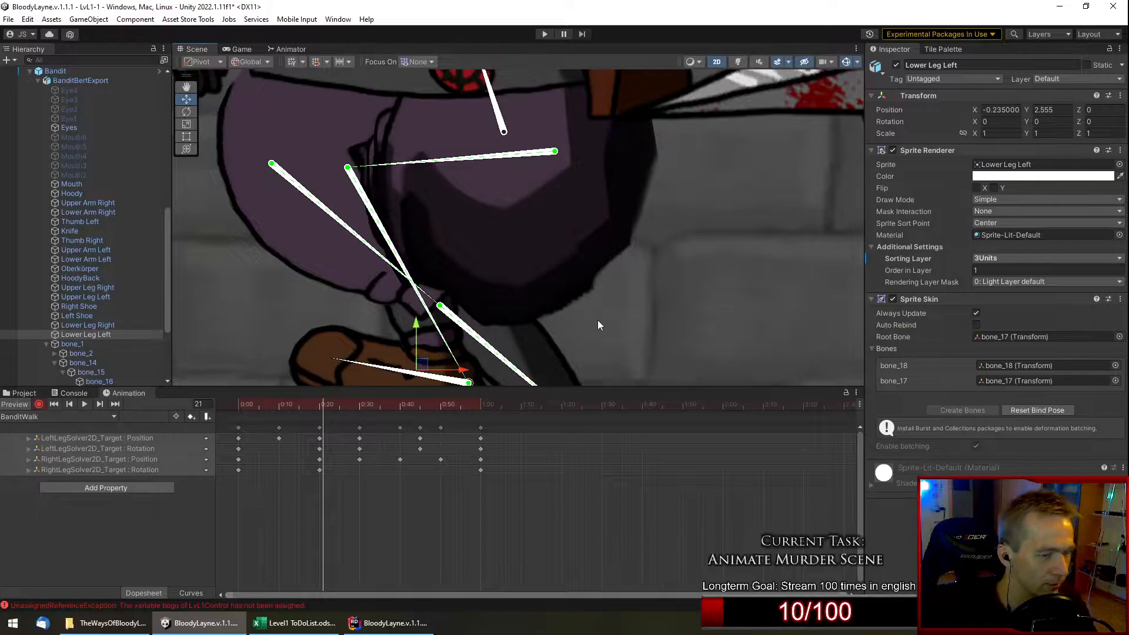
scroll(379, 264, "down", 5)
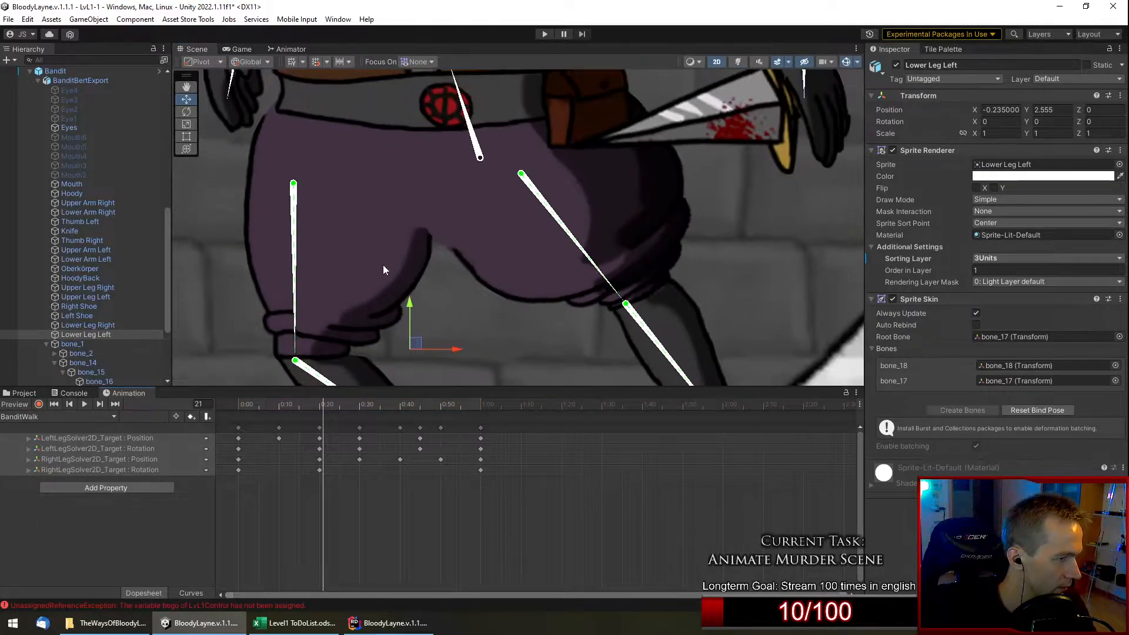
left_click(586, 316)
left_click(595, 319)
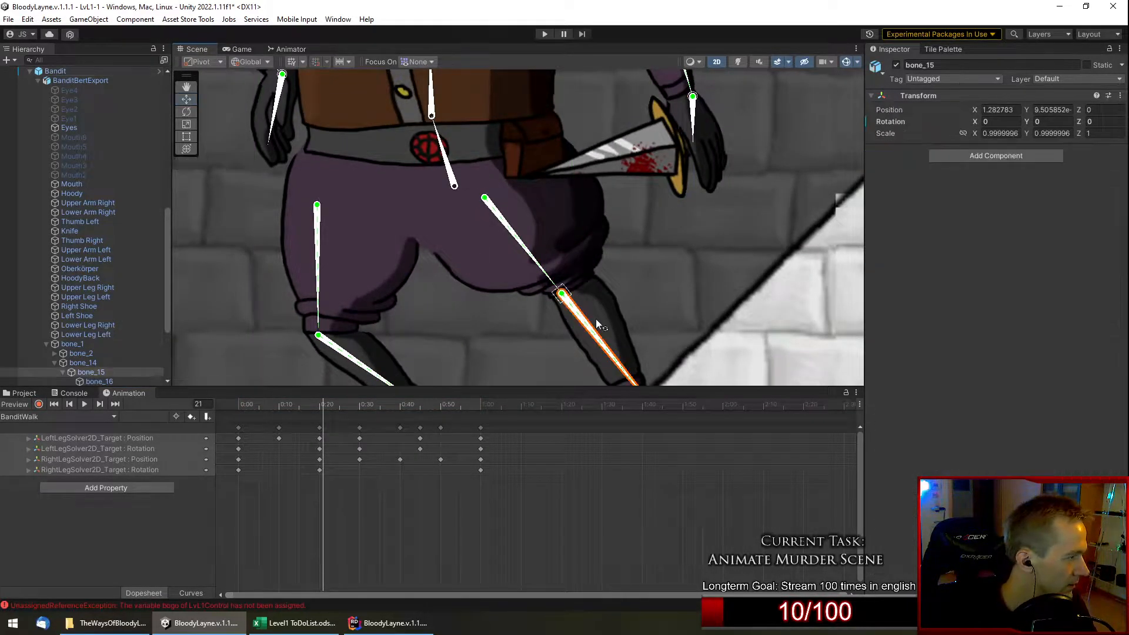
scroll(118, 323, "down", 4)
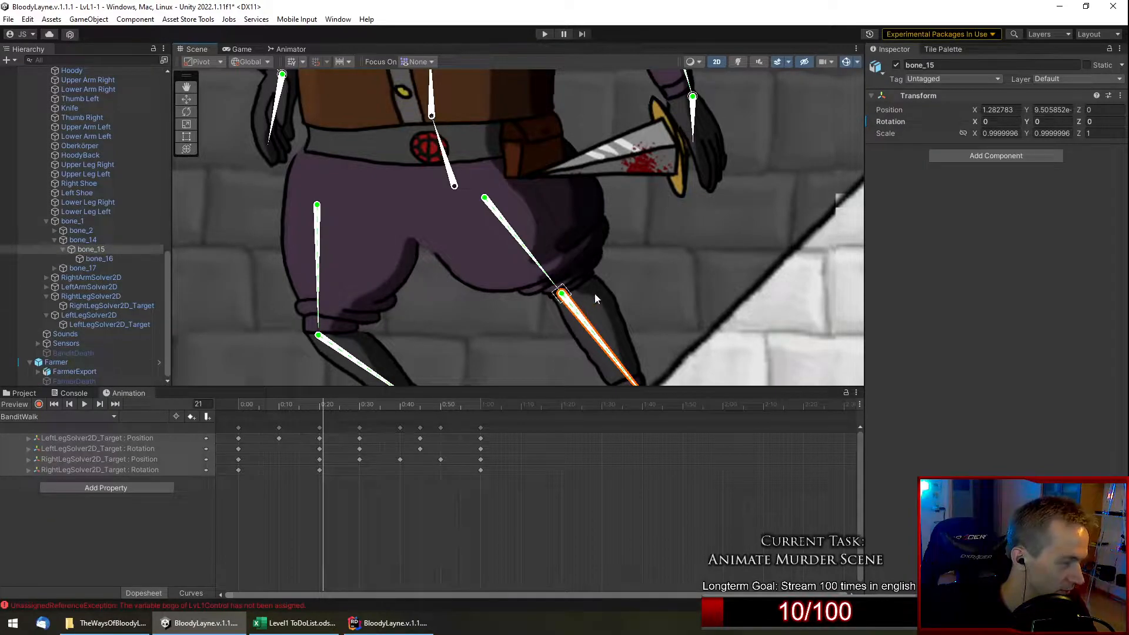
scroll(594, 294, "down", 1)
Switch the Lower Leg Left and Upper Leg Left sprites off and back on to identify them, and check Upper Leg Right's settings.
left_click(118, 208)
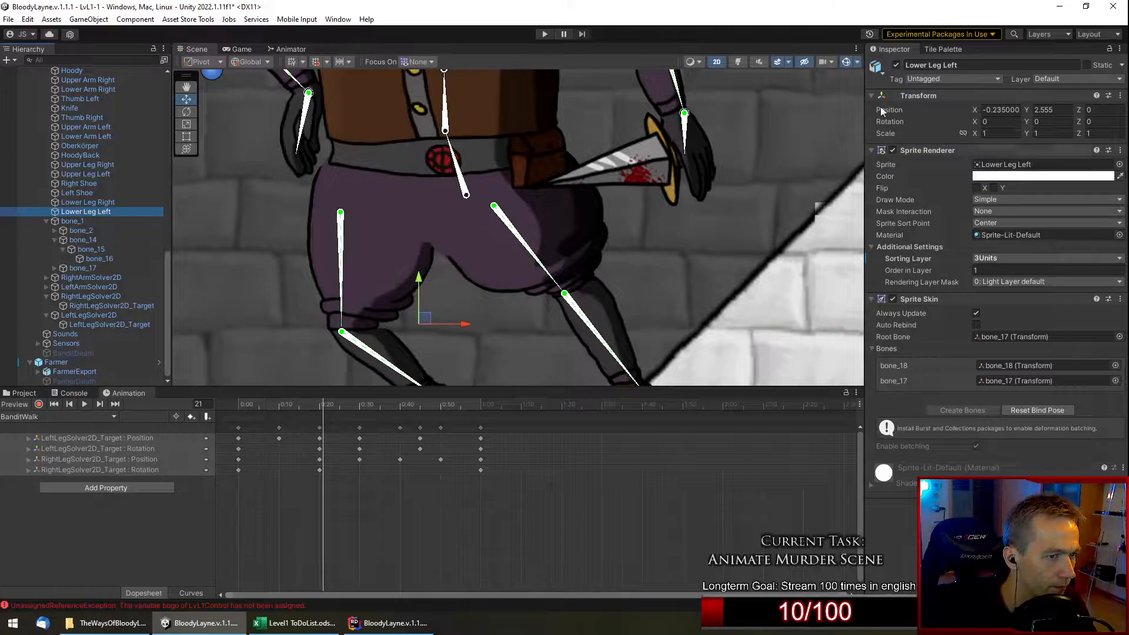
left_click(896, 66)
left_click(897, 66)
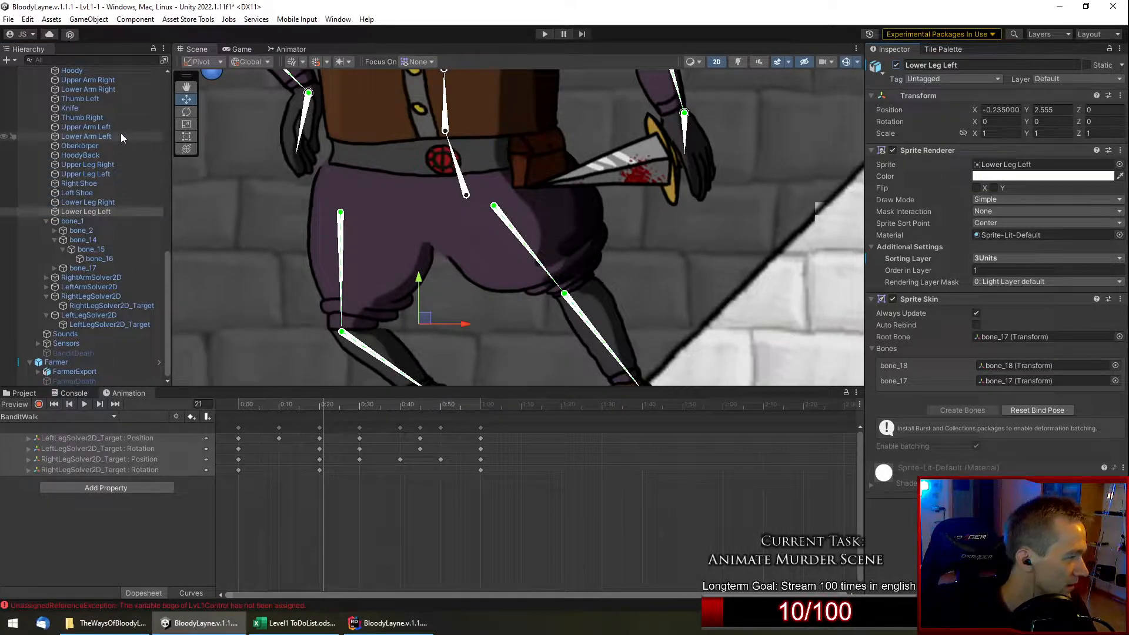
left_click(140, 166)
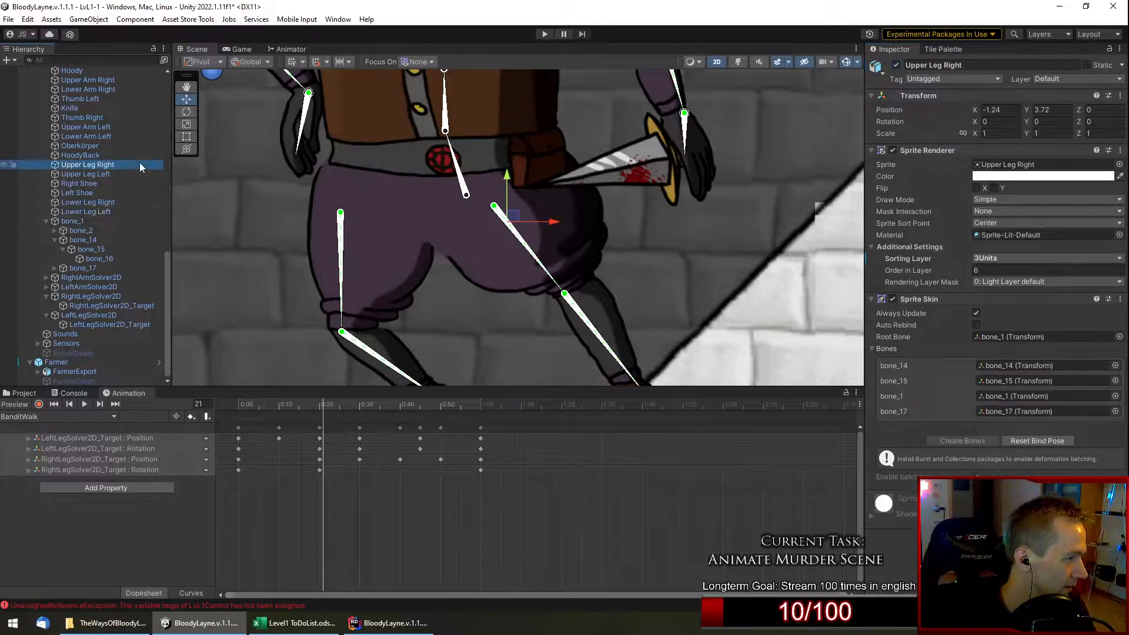
left_click(132, 174)
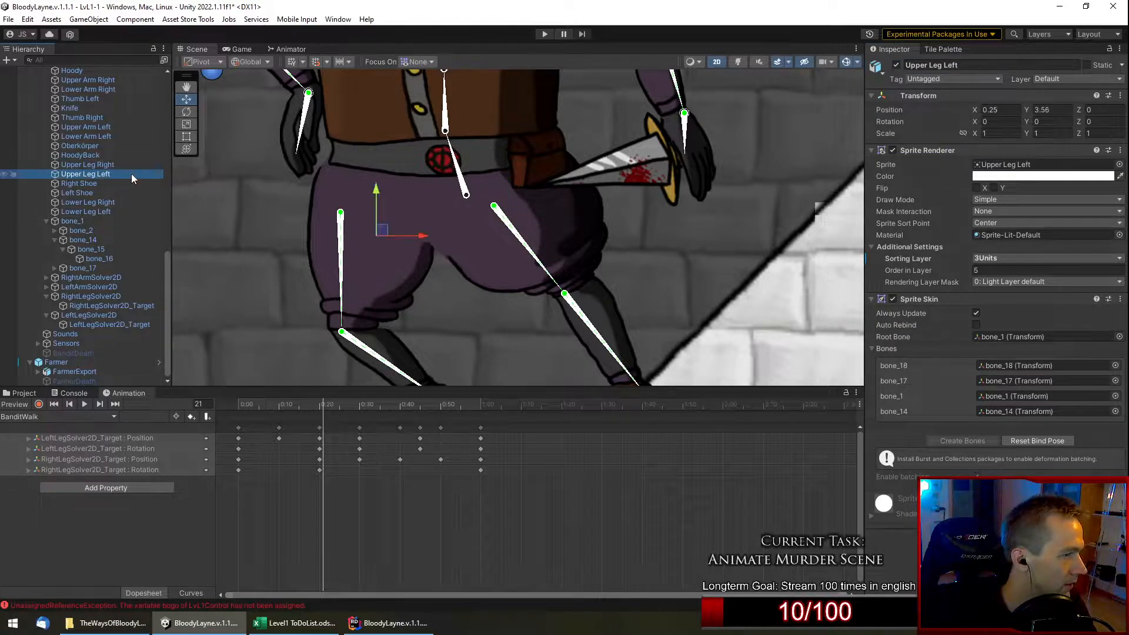
left_click(897, 65)
left_click(897, 65)
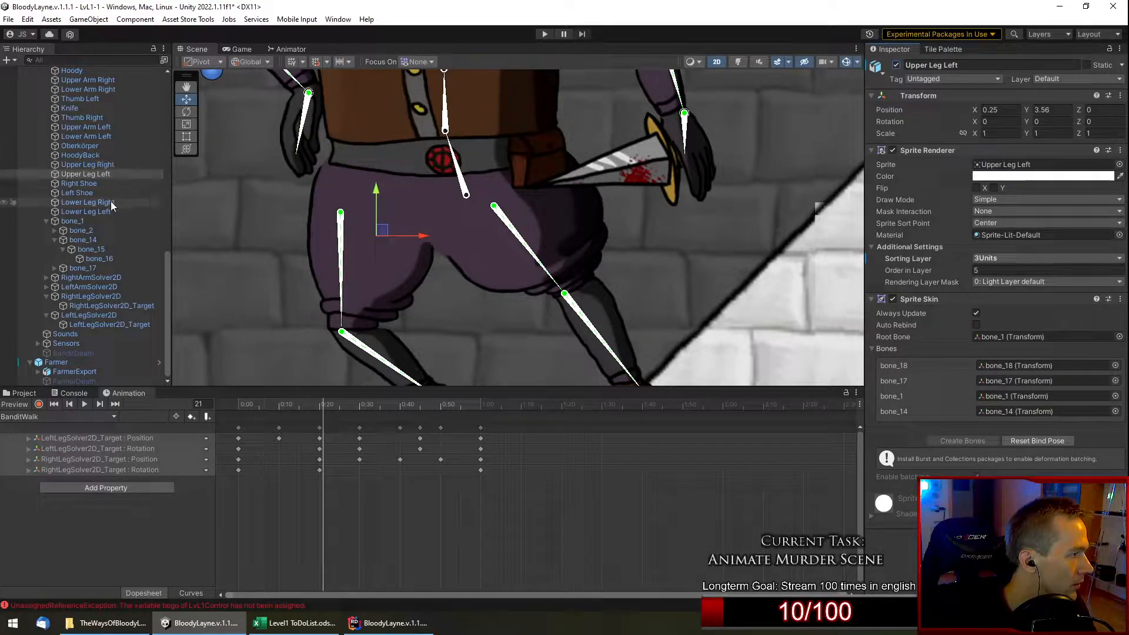
Compare the leg sprites' settings, set Lower Leg Right's Order in Layer to 6, and apply the change to the prefab.
left_click(89, 203)
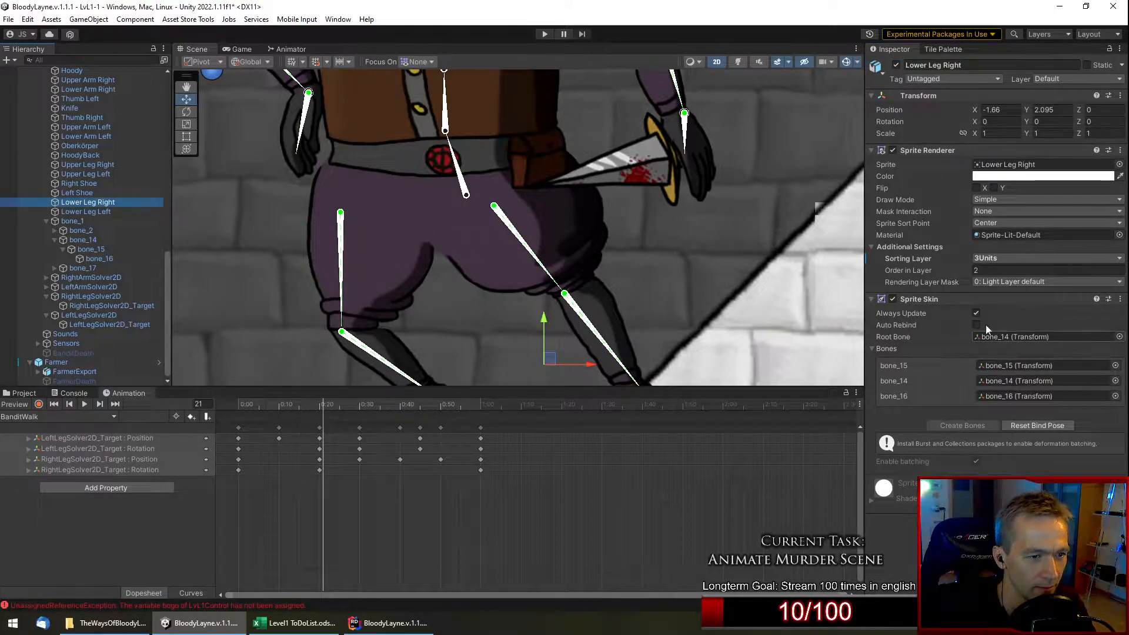
left_click(105, 212)
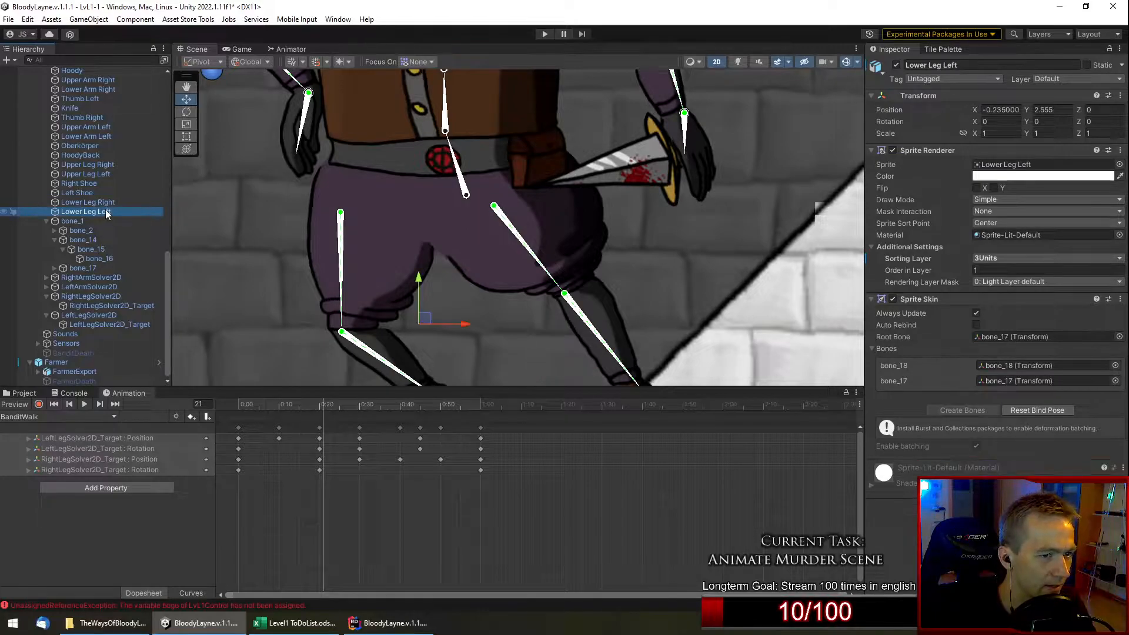
left_click(117, 204)
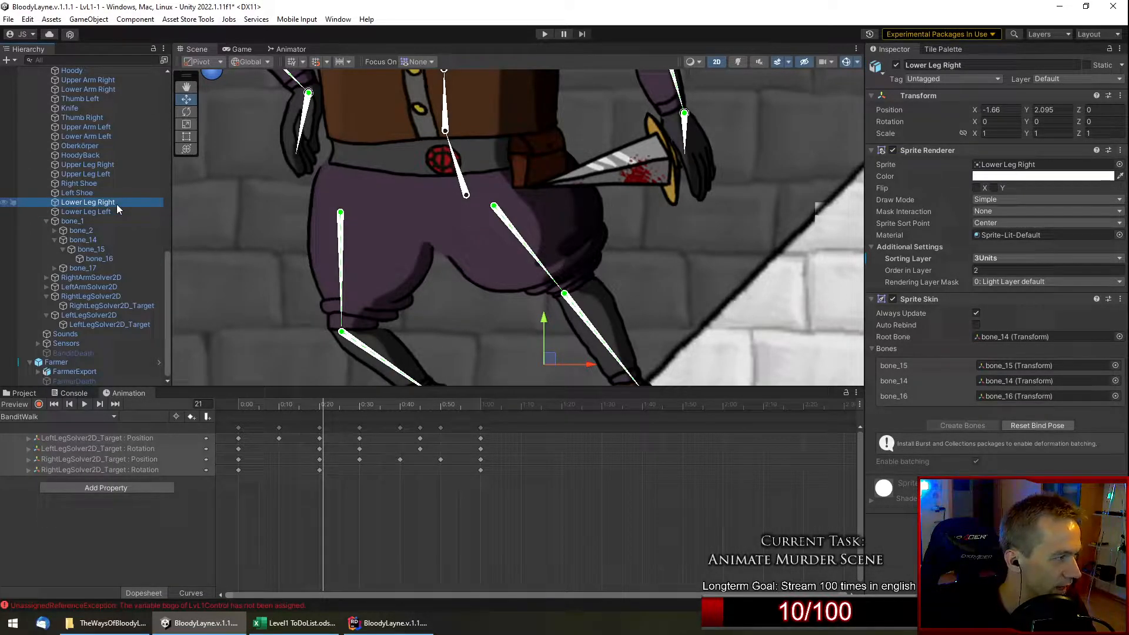
left_click(117, 173)
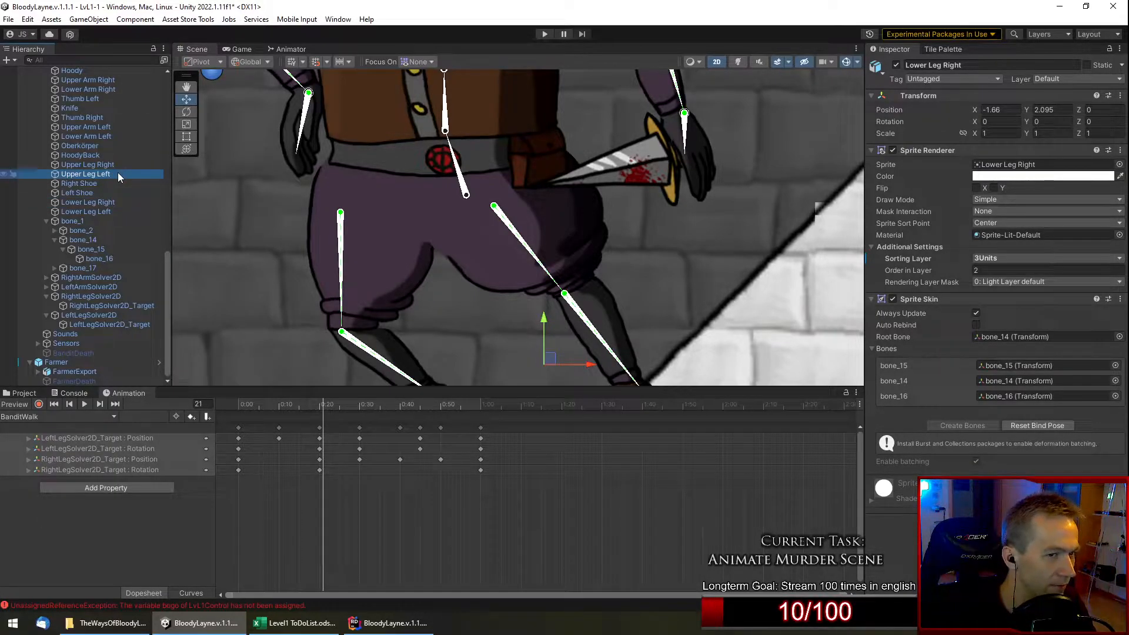
left_click(125, 203)
left_click(983, 269)
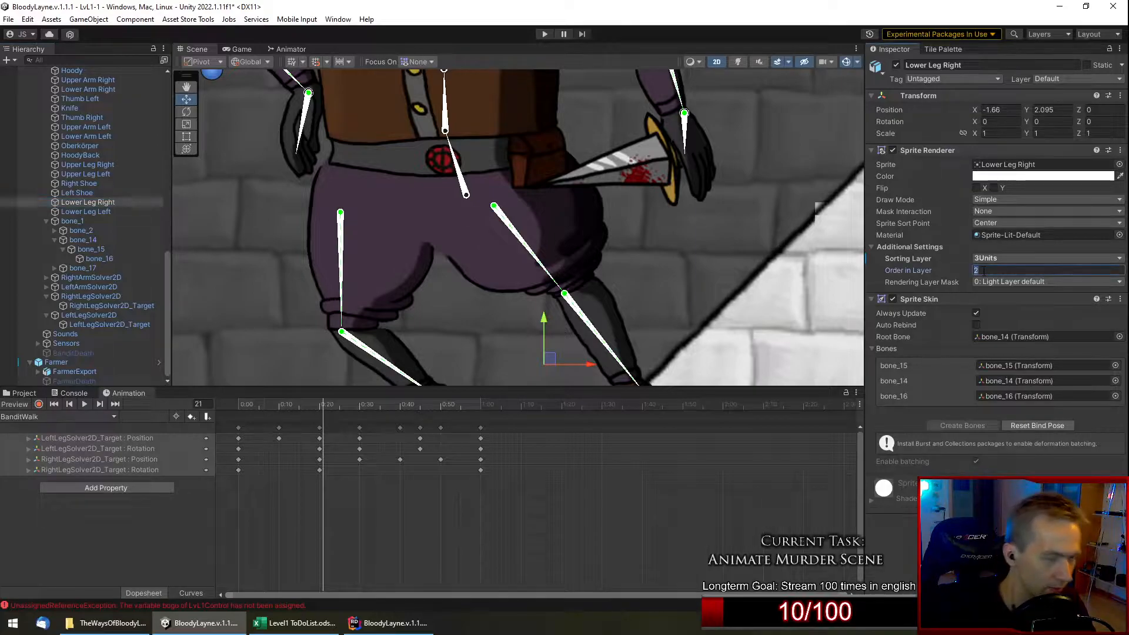
type("6")
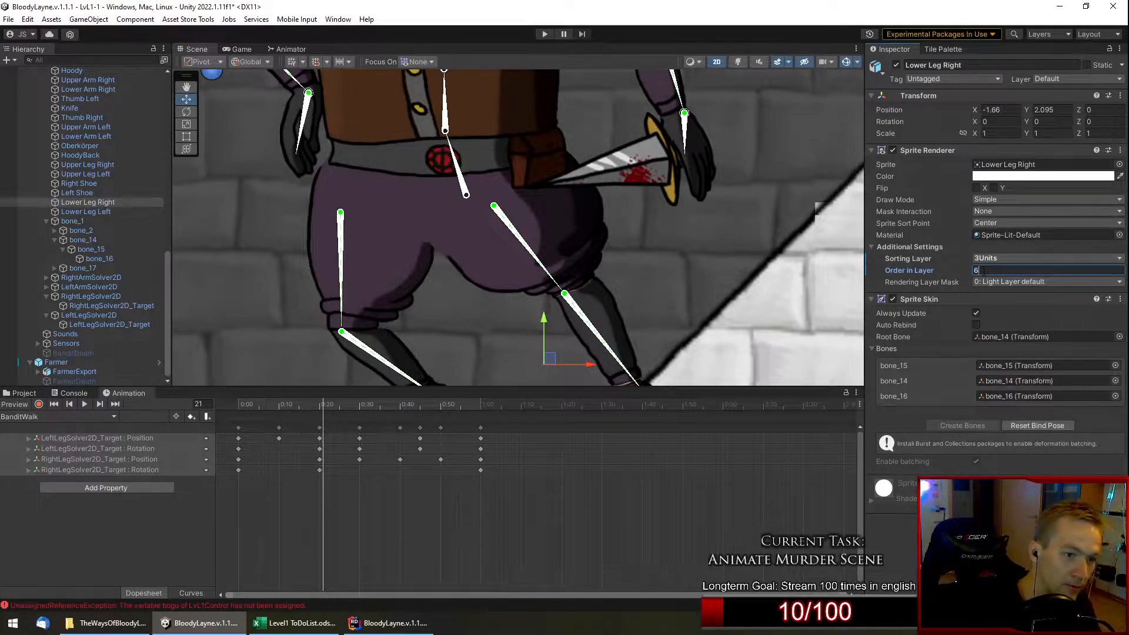
right_click(940, 273)
left_click(1036, 294)
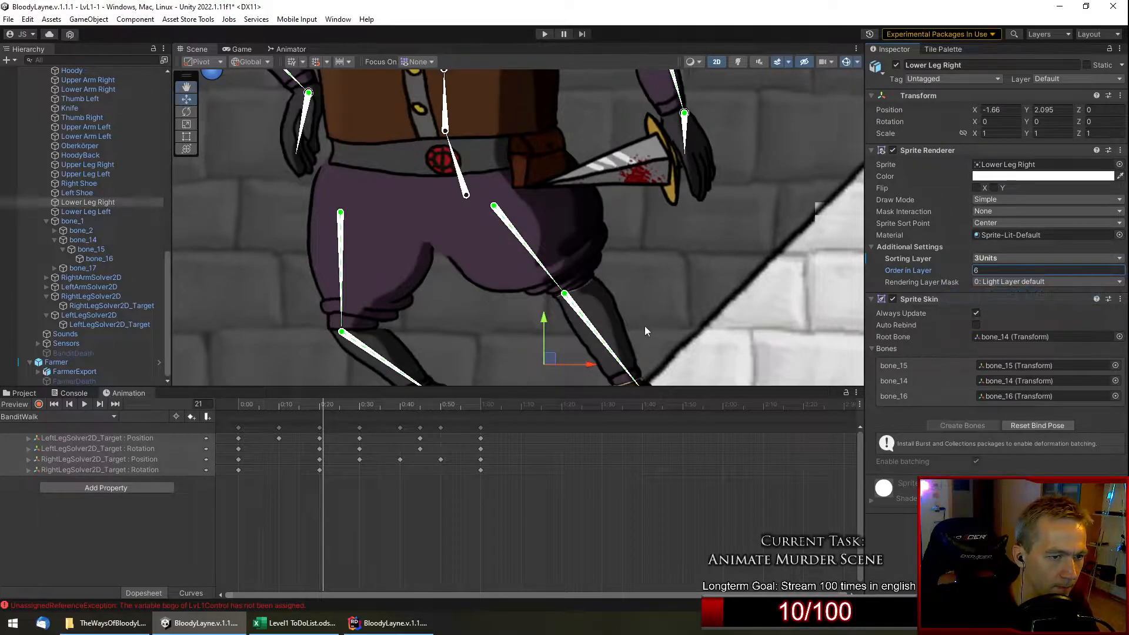
Play the BanditWalk clip with the whole Bandit in view and the scene gizmos hidden.
left_click(81, 404)
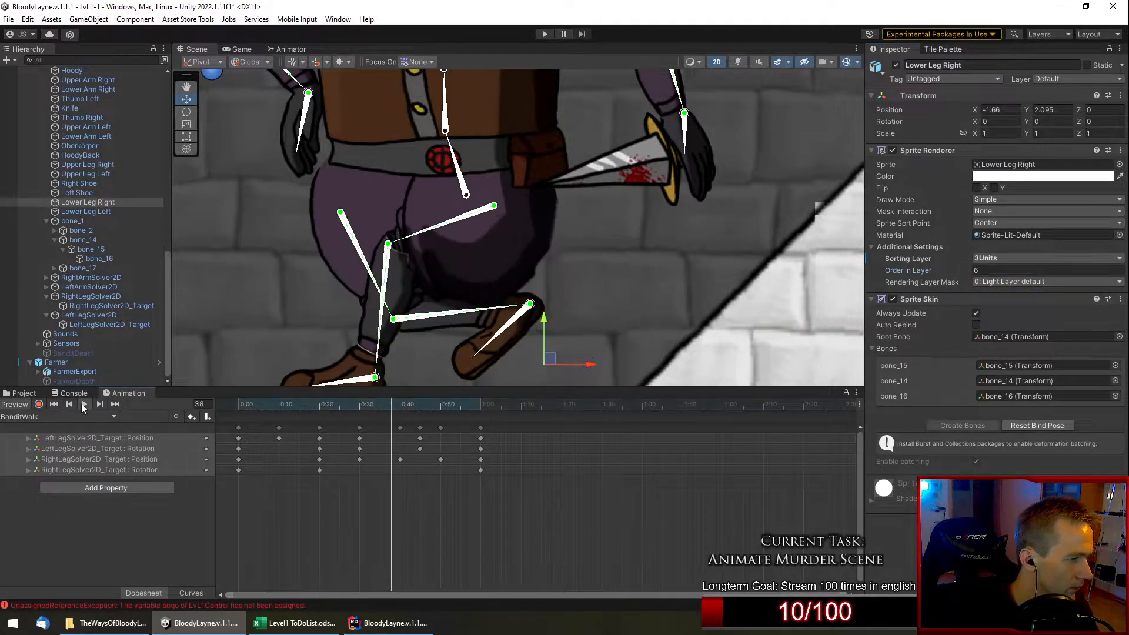
scroll(485, 270, "down", 6)
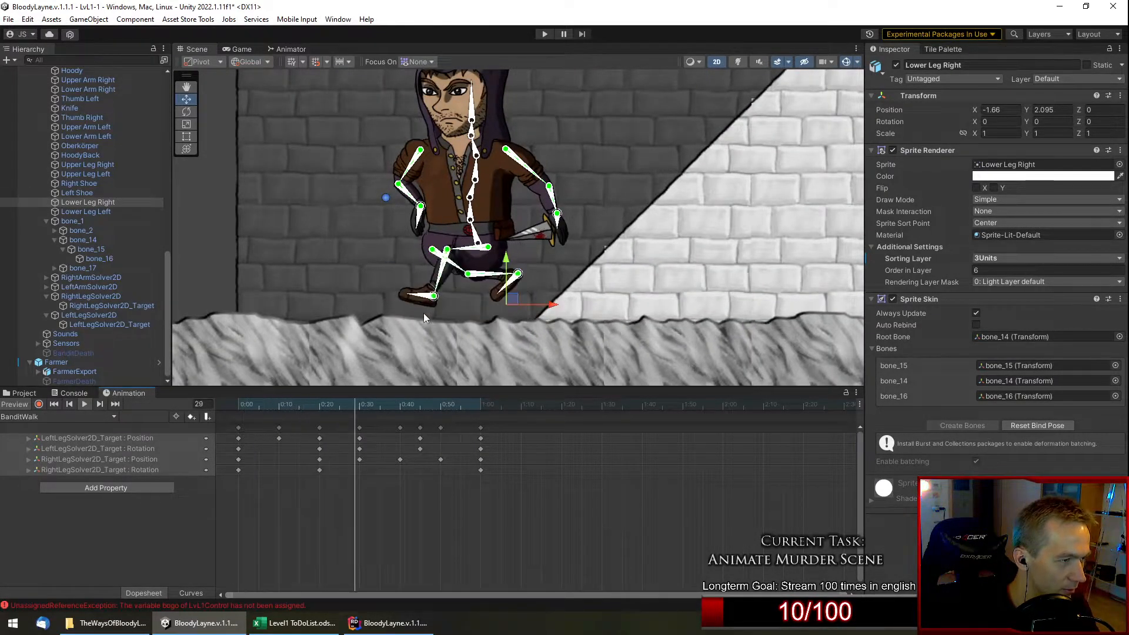
left_click(847, 63)
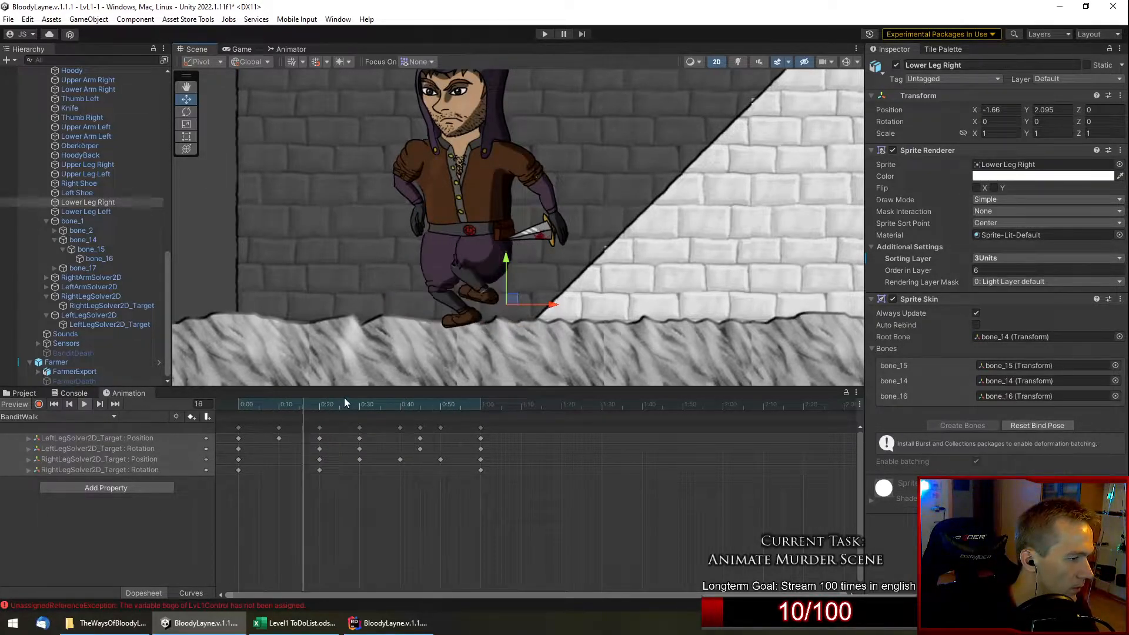
Examine the Bandit's ankle and knee seams up close at frame 32 of the walk.
left_click(366, 403)
scroll(453, 270, "up", 3)
scroll(447, 282, "up", 6)
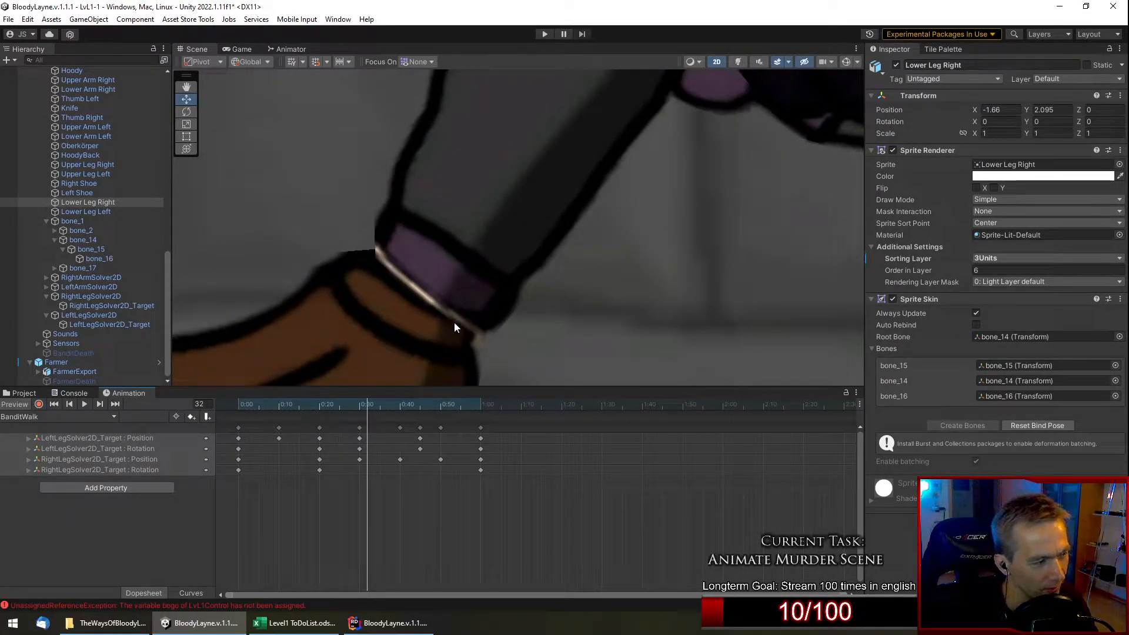
scroll(405, 287, "down", 5)
scroll(407, 284, "down", 2)
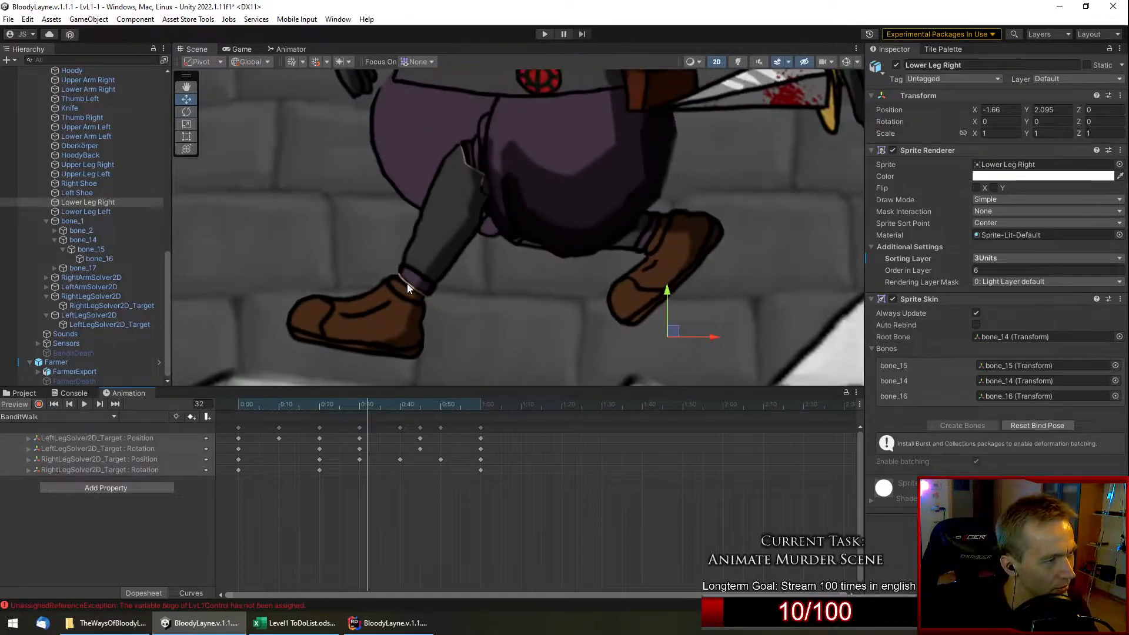
scroll(475, 194, "up", 7)
scroll(469, 164, "down", 6)
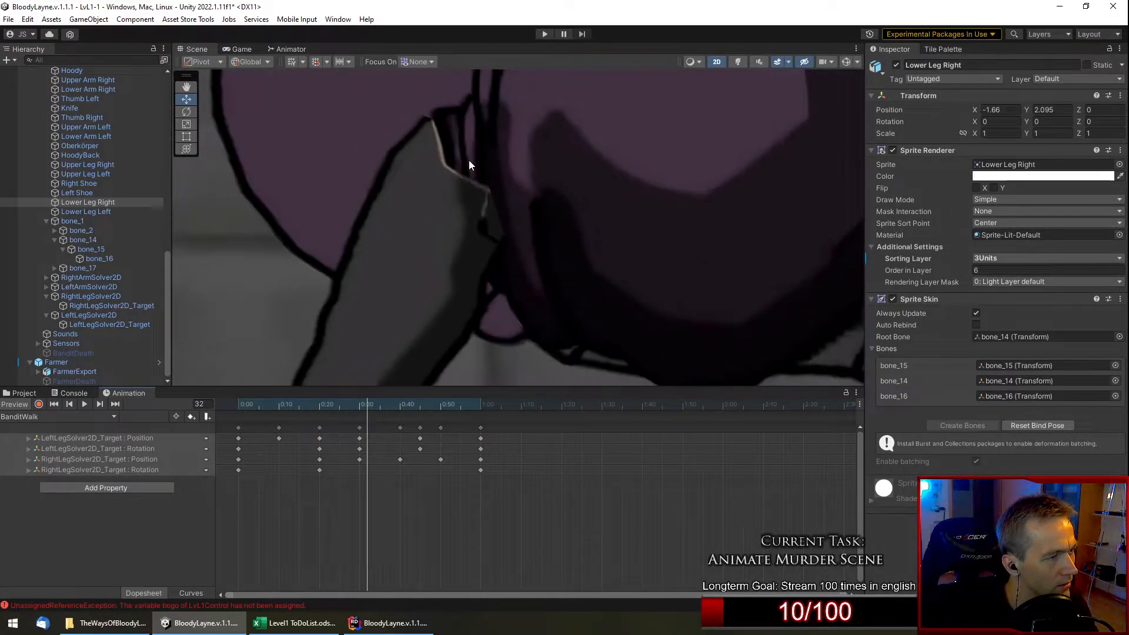
Play the walk cycle from a wide scene view that shows the Bandit at a small size.
scroll(469, 160, "down", 6)
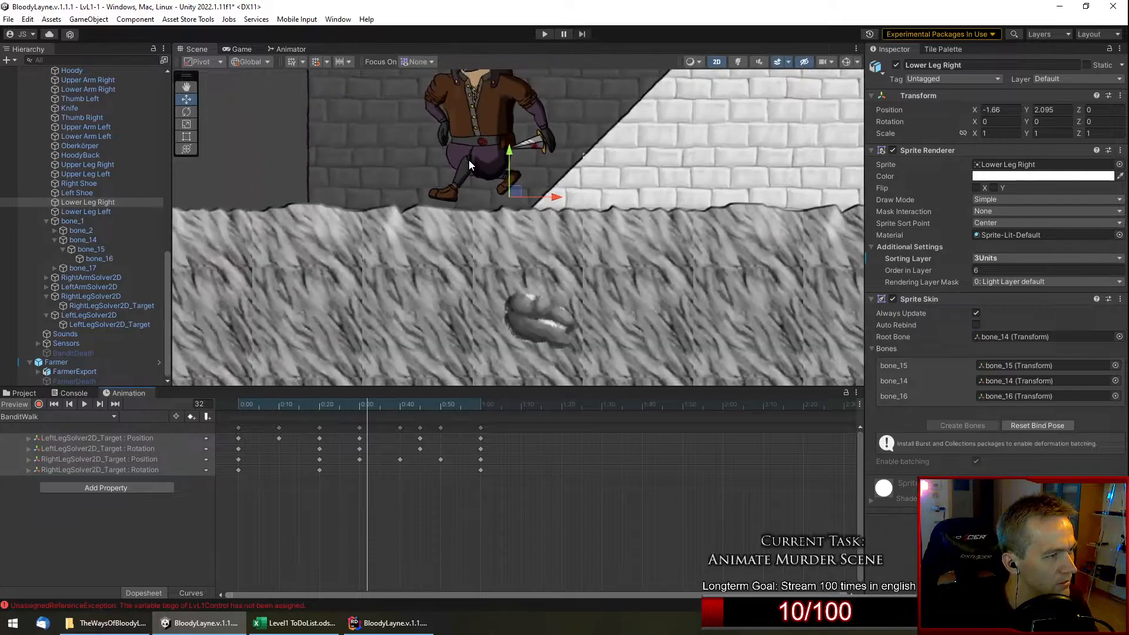
scroll(484, 245, "down", 2)
scroll(490, 237, "down", 5)
middle_click_drag(433, 211, 573, 277)
scroll(523, 269, "up", 4)
scroll(523, 268, "up", 1)
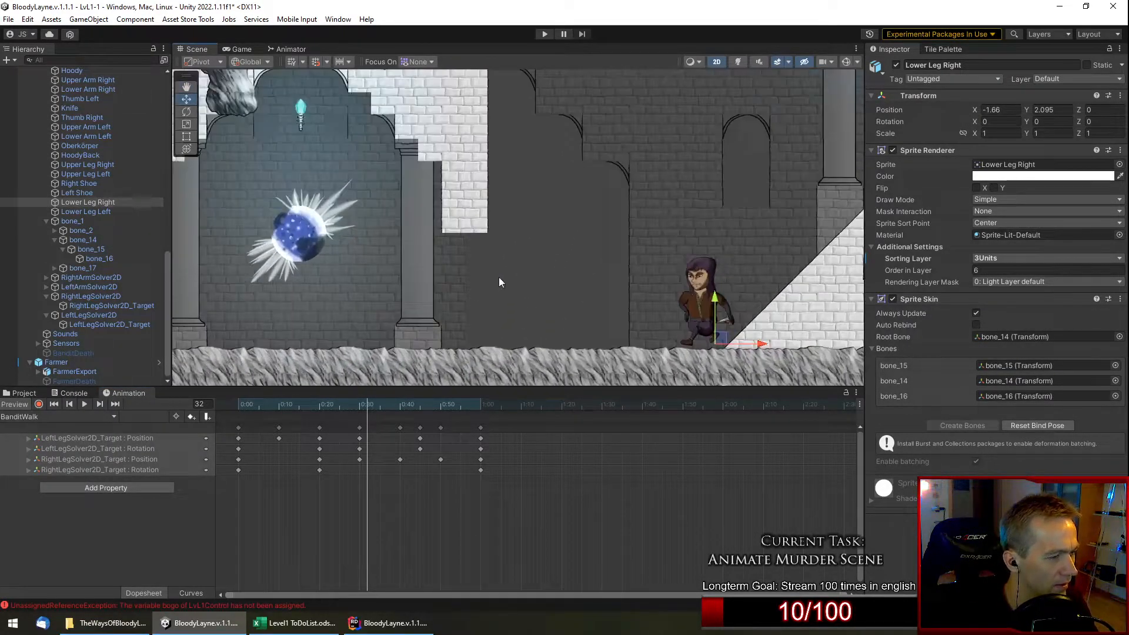
left_click(80, 403)
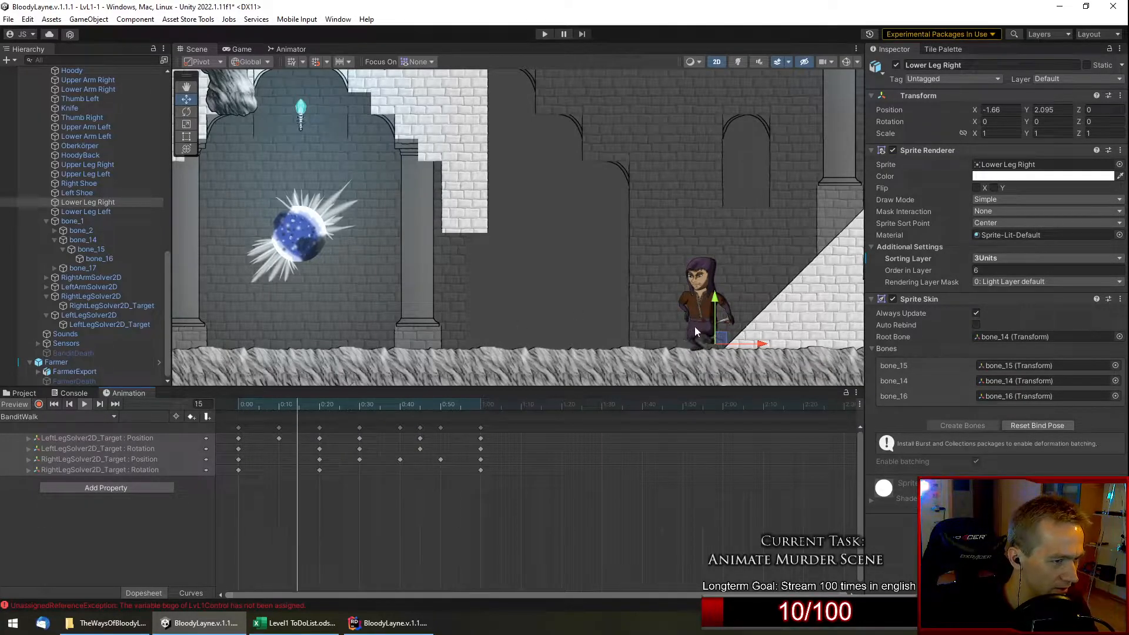
Stop the walk at frame 53 and examine the Bandit's pose up close.
left_click_drag(365, 405, 453, 410)
scroll(665, 341, "up", 5)
scroll(636, 344, "up", 5)
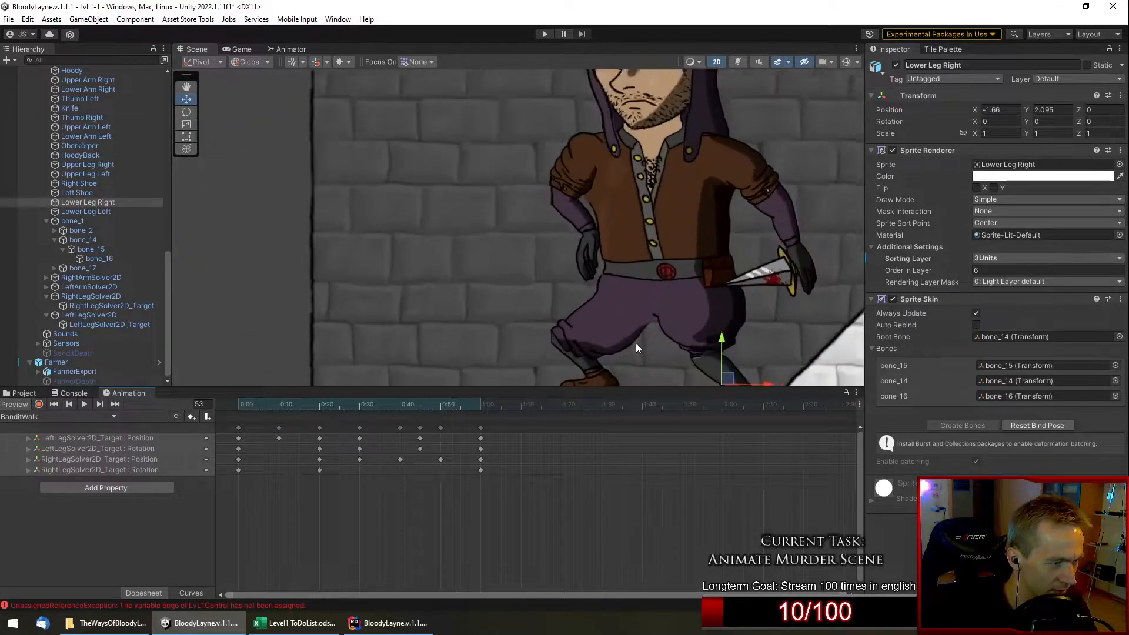
Select the BanditBertExport.psb asset in the Assets/Units/Enemys/Bandit folder.
left_click(605, 323)
left_click(18, 398)
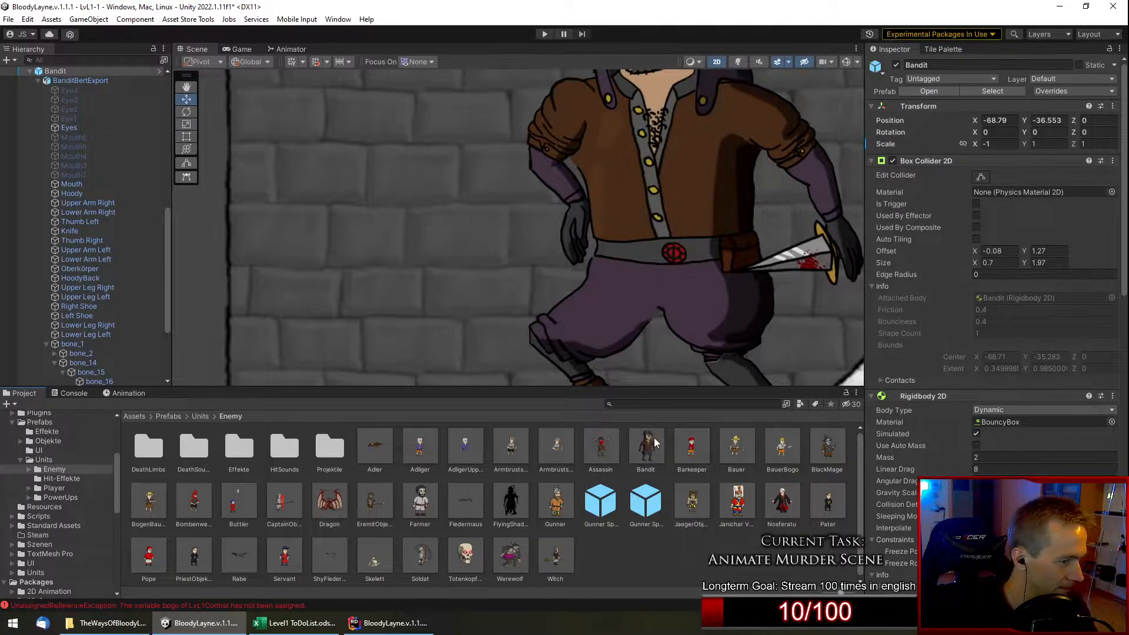
scroll(86, 562, "down", 3)
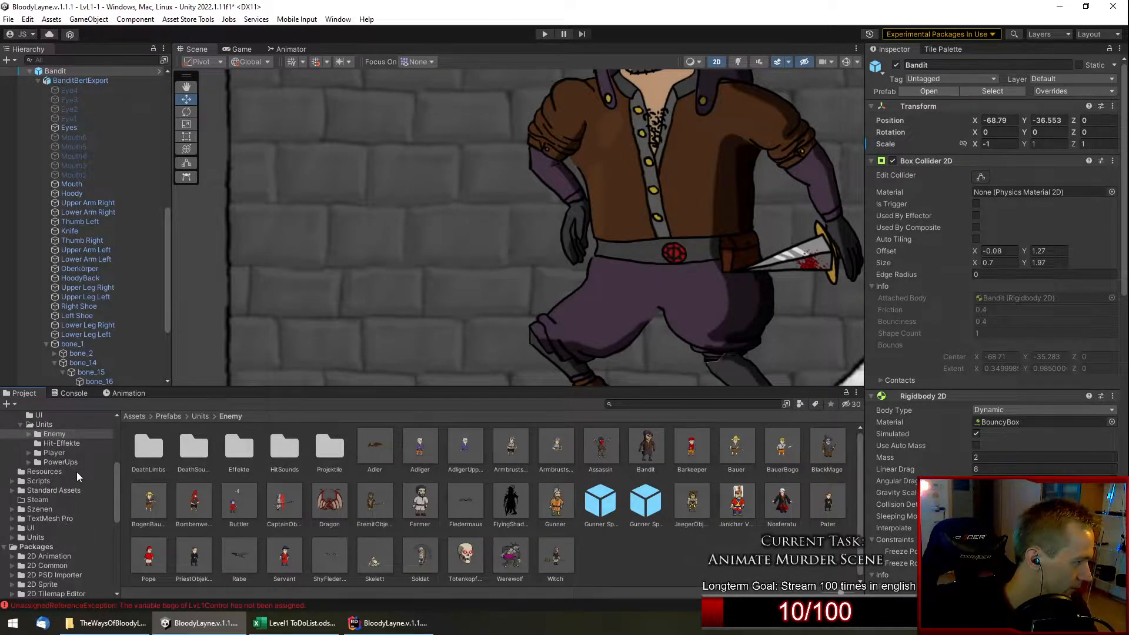
left_click(34, 537)
double_click(159, 458)
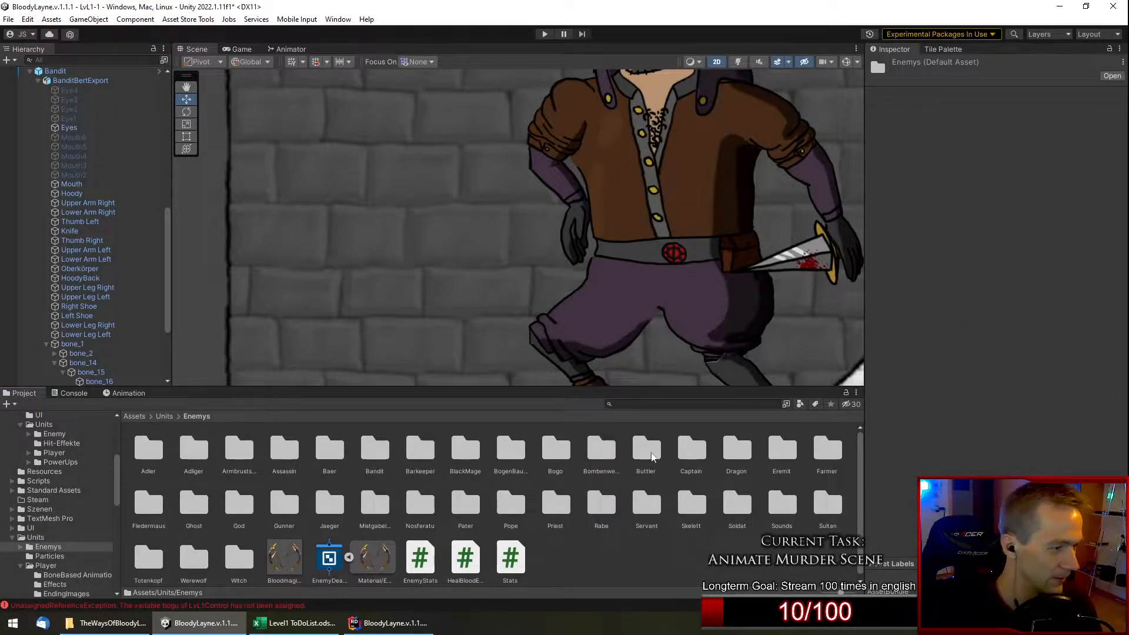
double_click(385, 454)
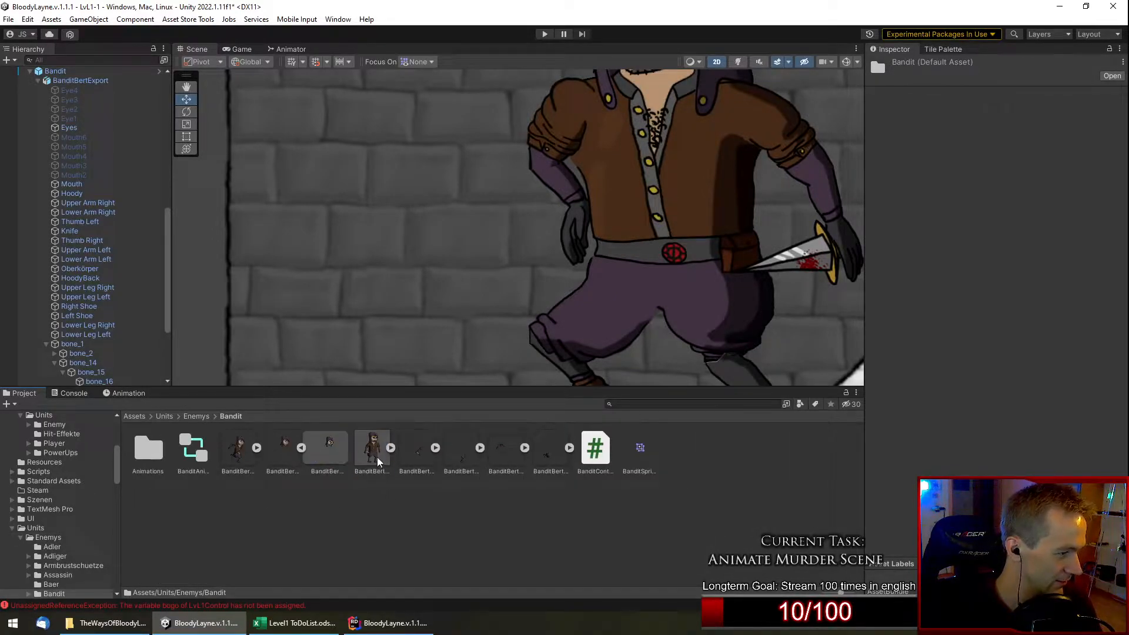
left_click(376, 455)
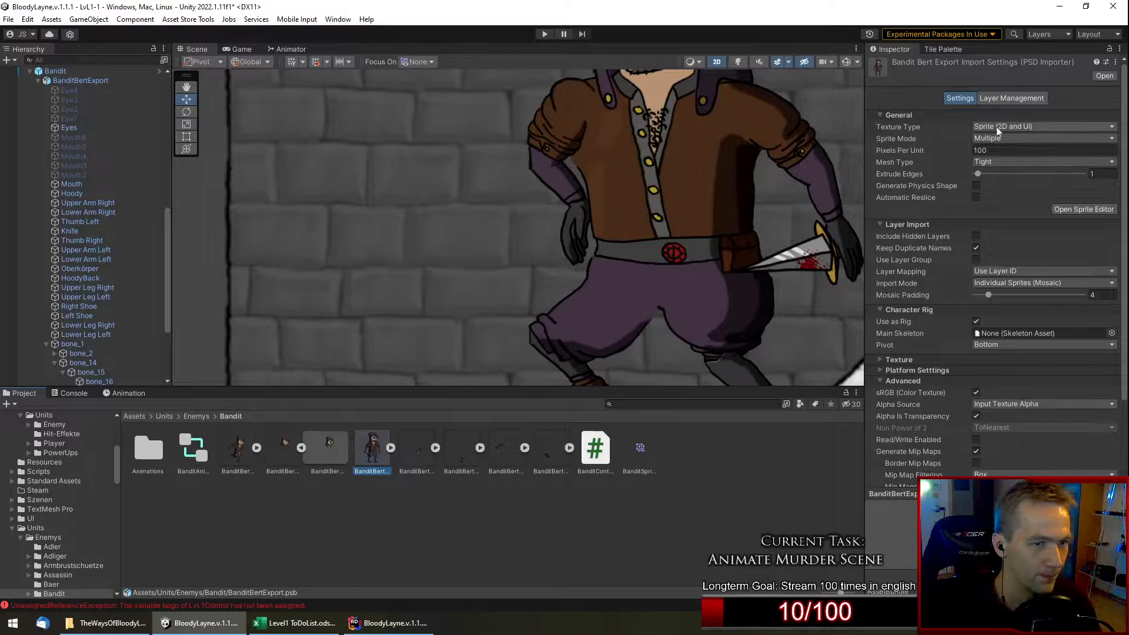
Open the Bandit's sprites in the Sprite Editor and switch it to the Skinning Editor.
left_click(1084, 209)
left_click(19, 33)
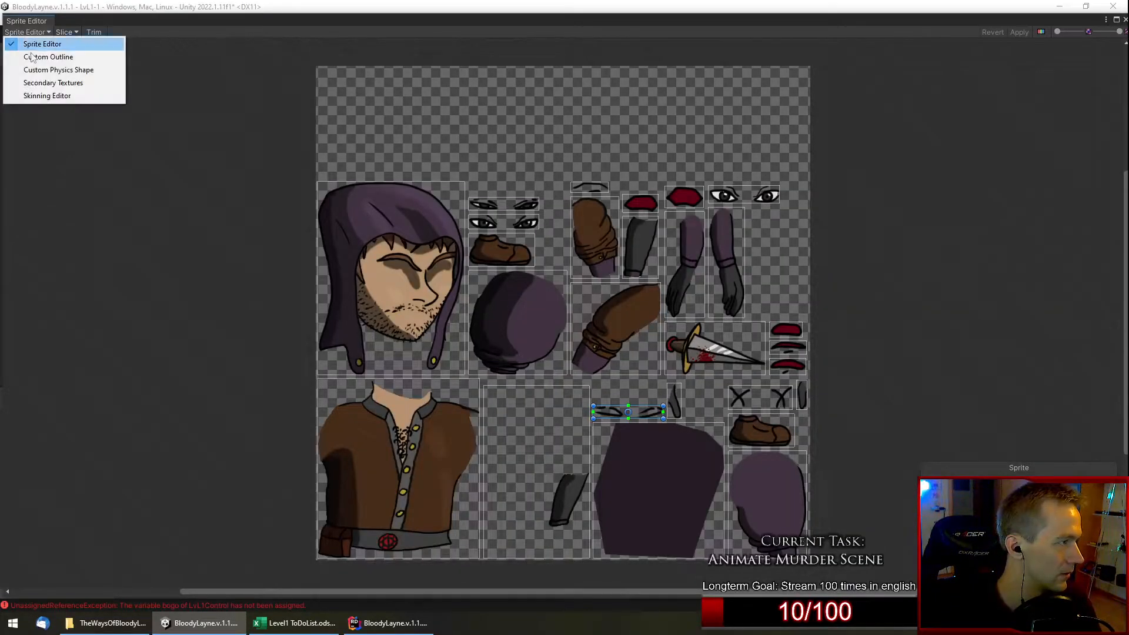
left_click(52, 98)
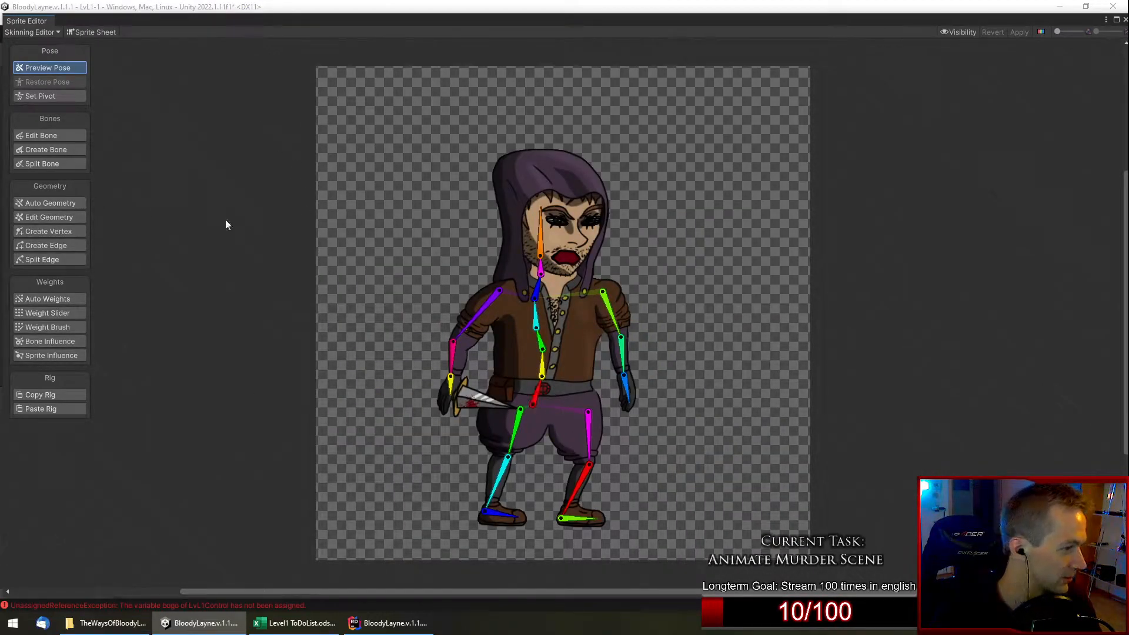
Swing both upper leg bones in the pose preview to test how the legs deform, and restore the pose.
scroll(668, 402, "up", 3)
scroll(682, 378, "up", 1)
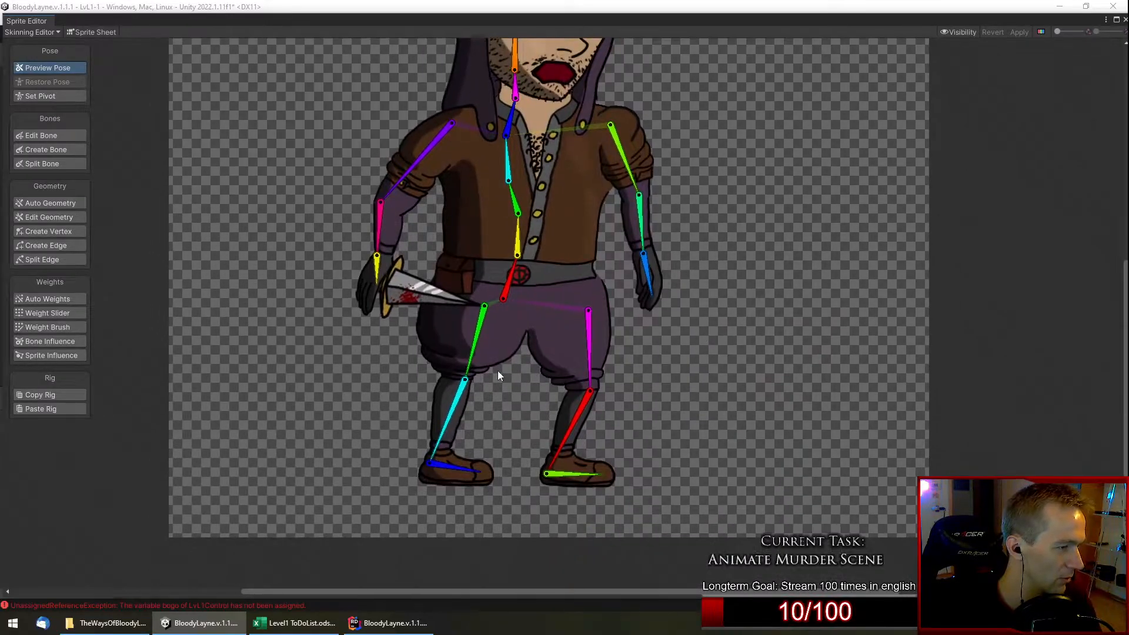
scroll(501, 368, "up", 2)
left_click(485, 366)
left_click_drag(485, 365, 474, 398)
left_click_drag(631, 372, 780, 228)
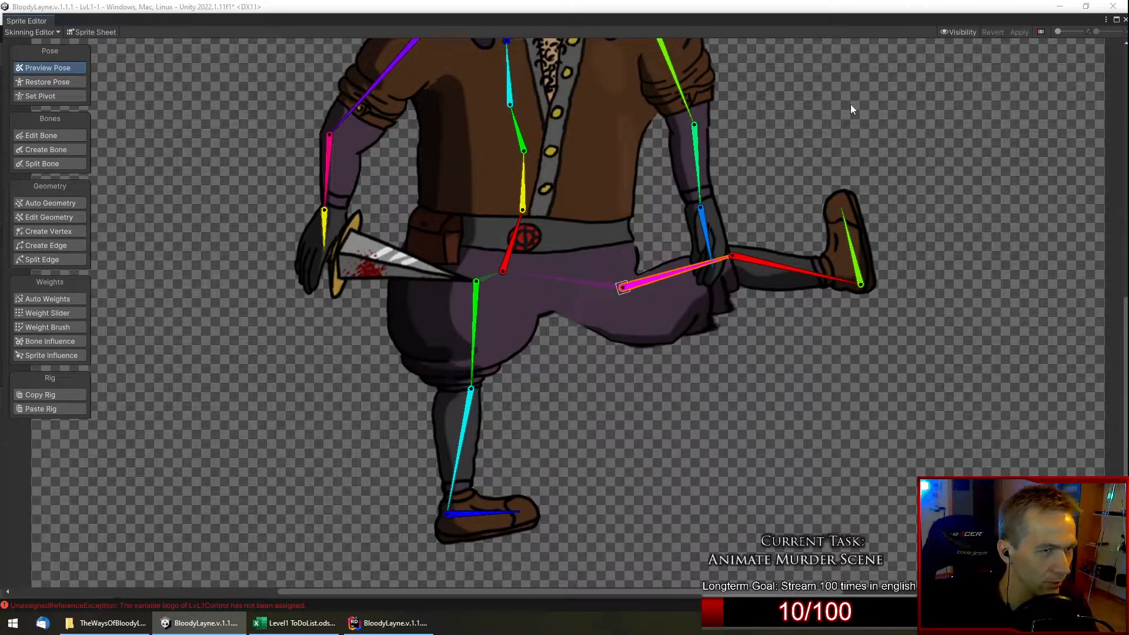
left_click(74, 84)
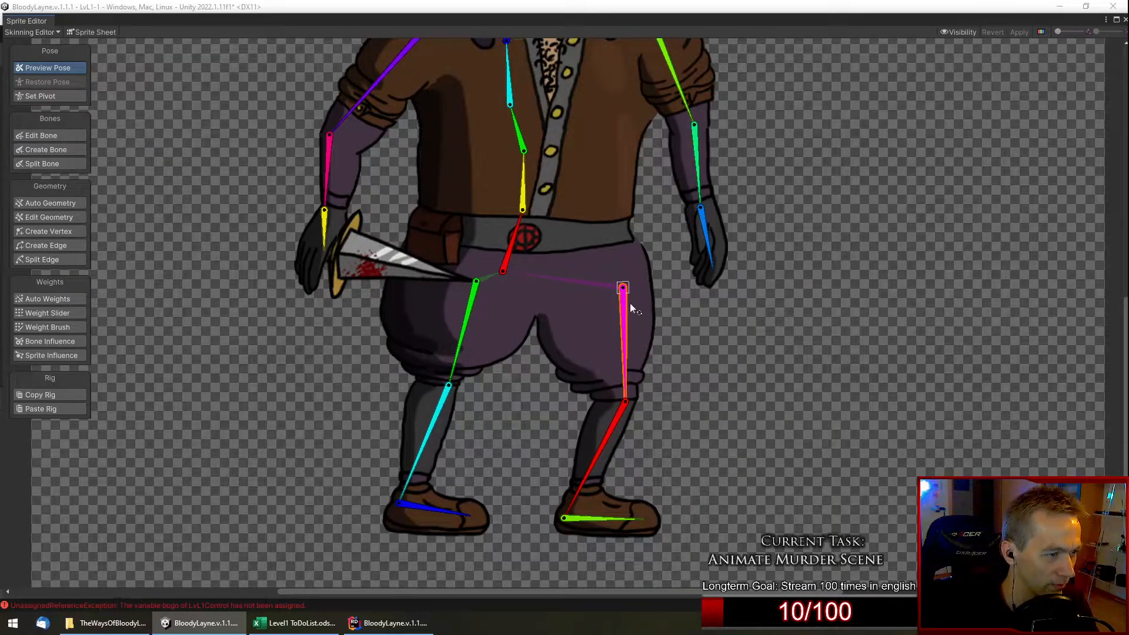
Move the hip joint of the upper leg bone opposite the knife up and inward, just below the belt.
left_click_drag(622, 382, 625, 418)
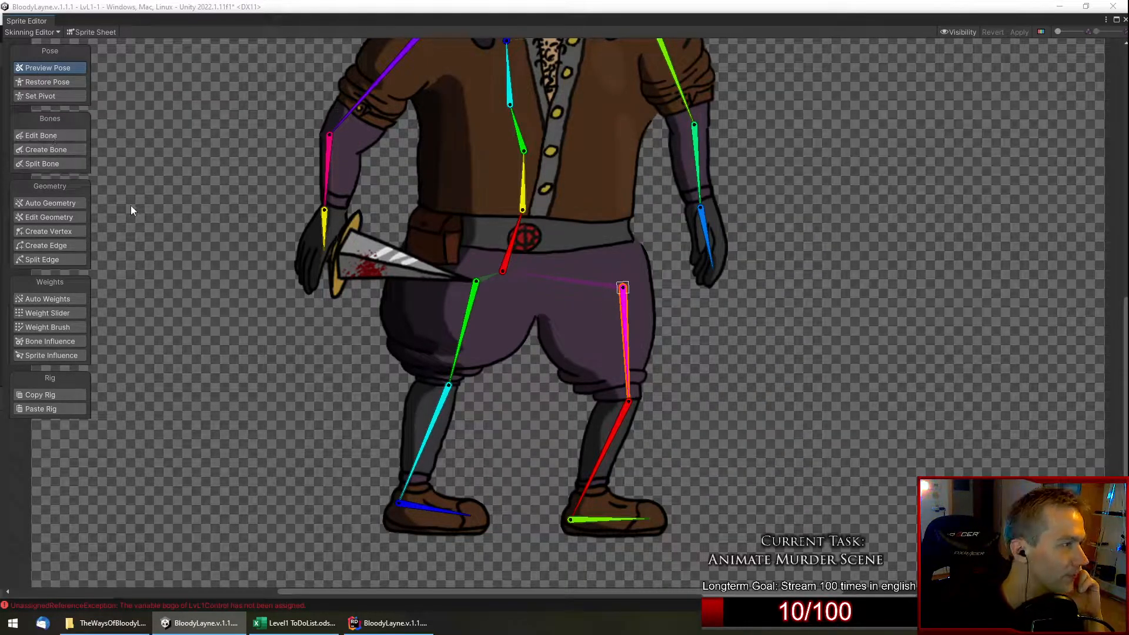
left_click(59, 151)
left_click(498, 170)
left_click(47, 136)
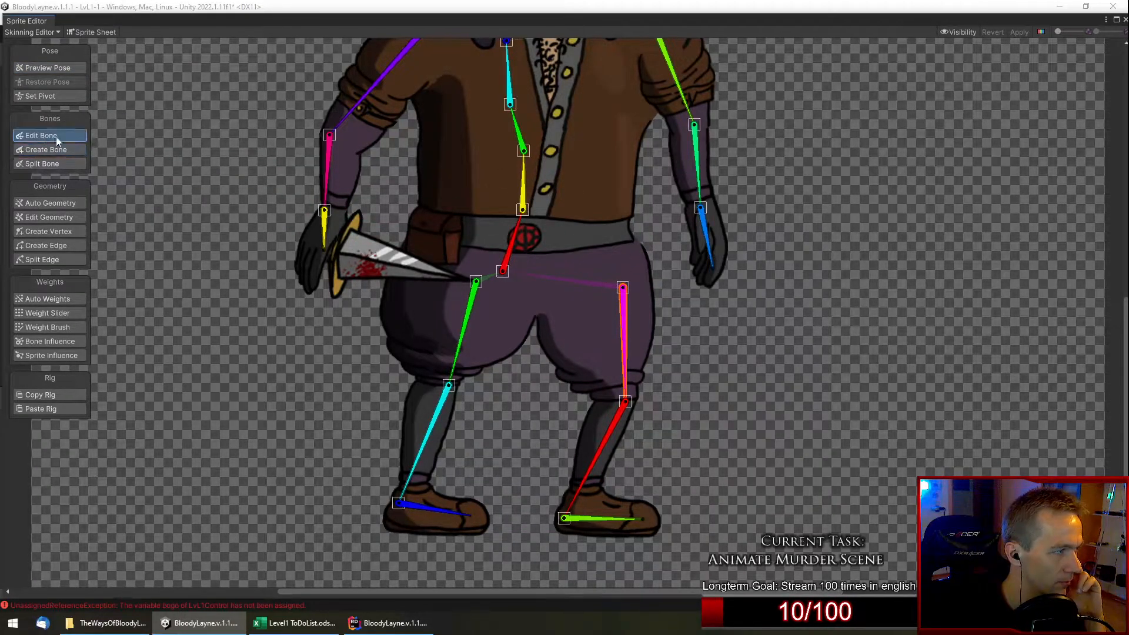
left_click_drag(624, 287, 605, 263)
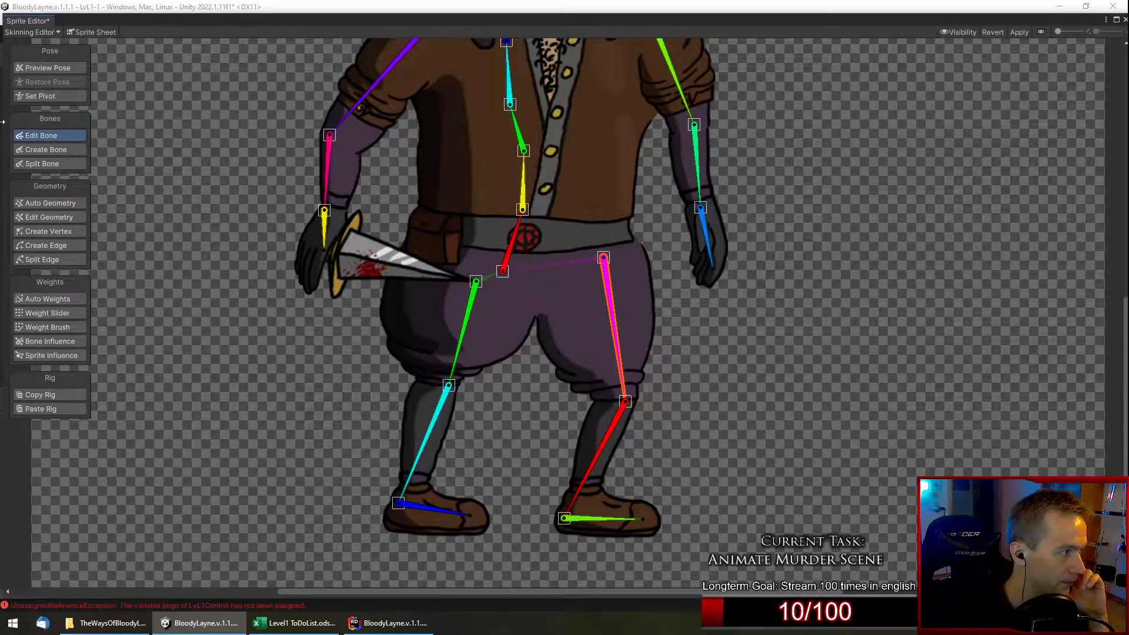
Raise the leg opposite the knife almost horizontally in the pose preview and examine the hip's deformation up close.
left_click(62, 68)
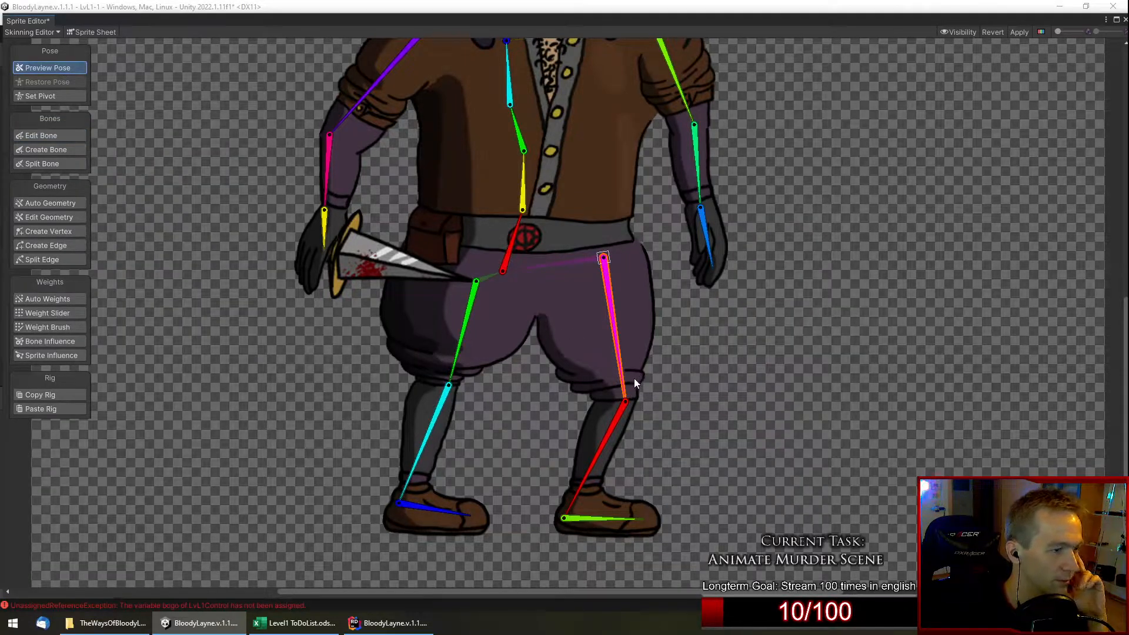
left_click_drag(623, 382, 736, 266)
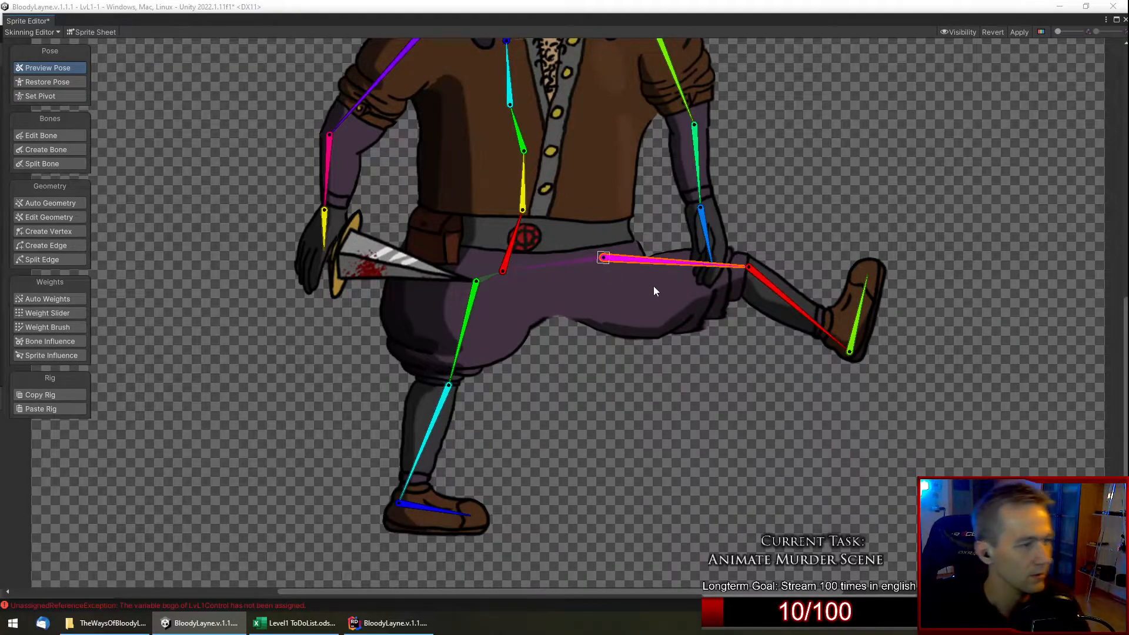
scroll(664, 242, "up", 10)
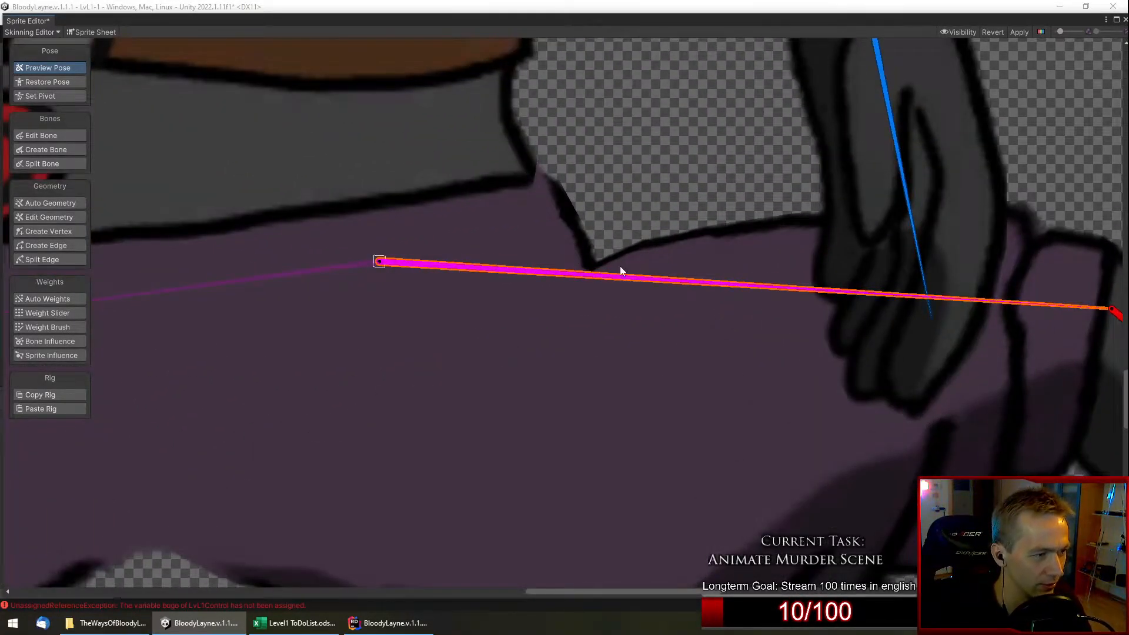
scroll(530, 244, "down", 6)
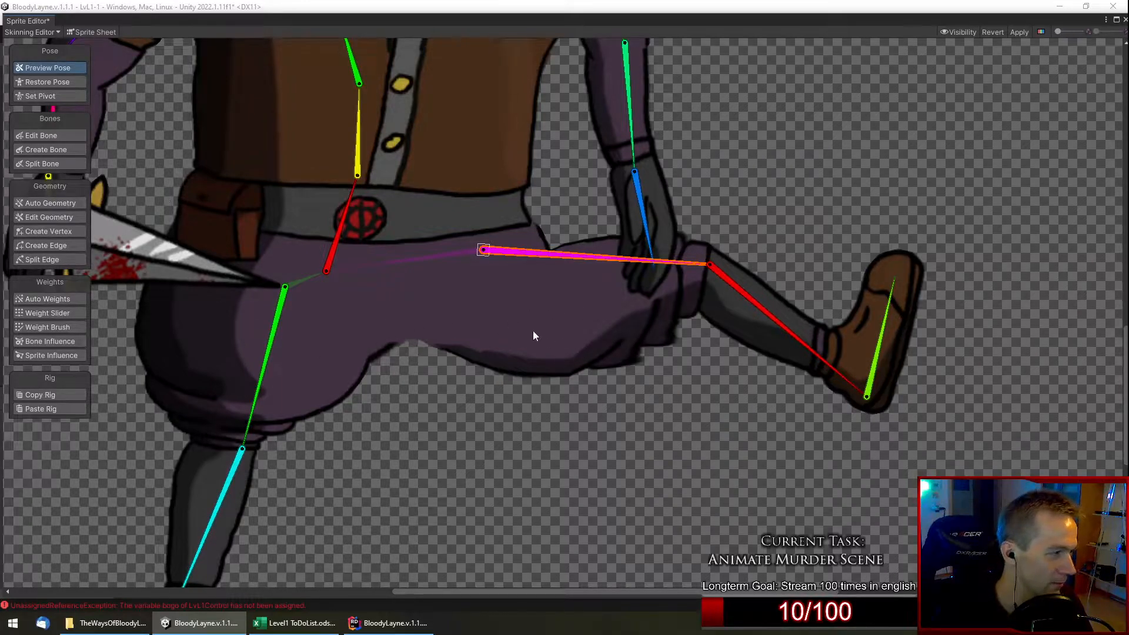
Pick the Weight Brush, target the raised thigh sprite, and paint the opposite upper leg bone's weight along its lower edge.
left_click(48, 327)
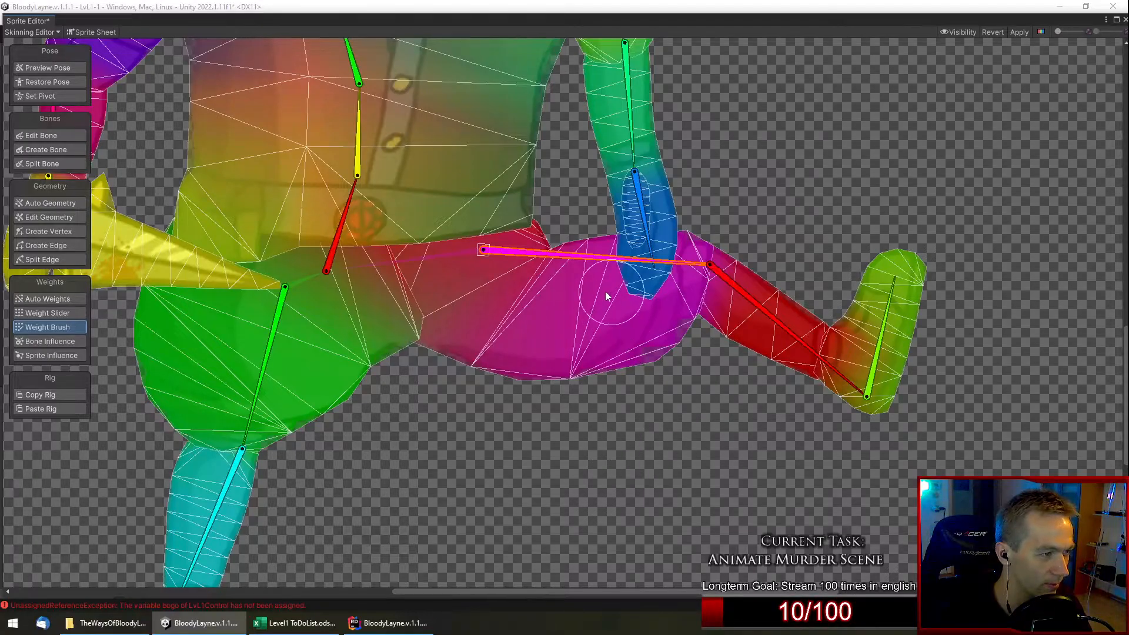
left_click(569, 345)
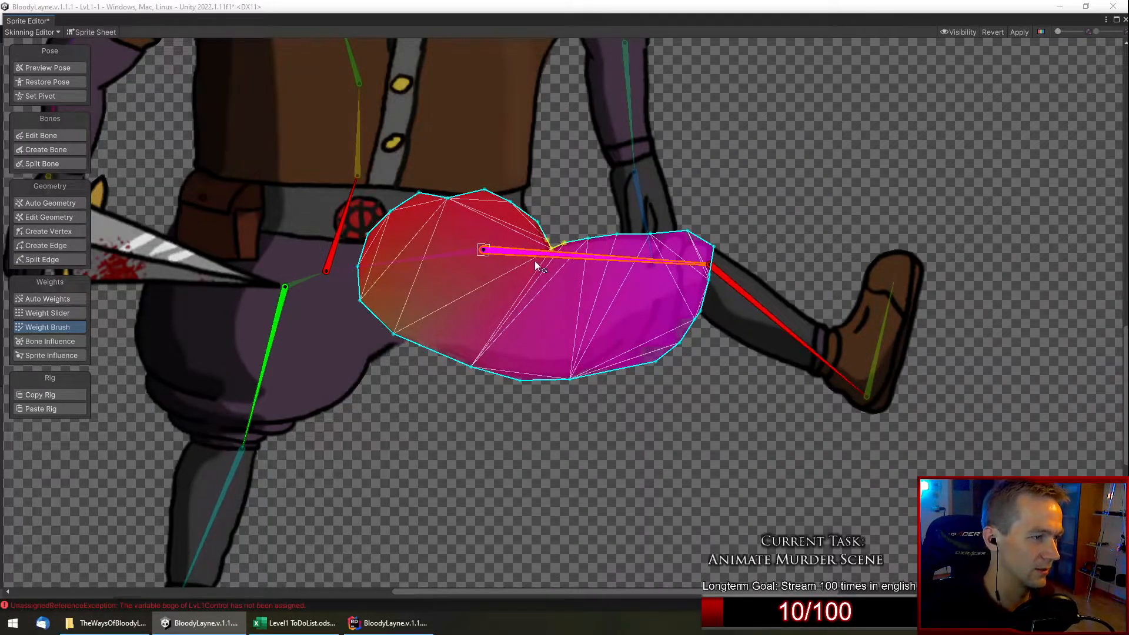
left_click(330, 257)
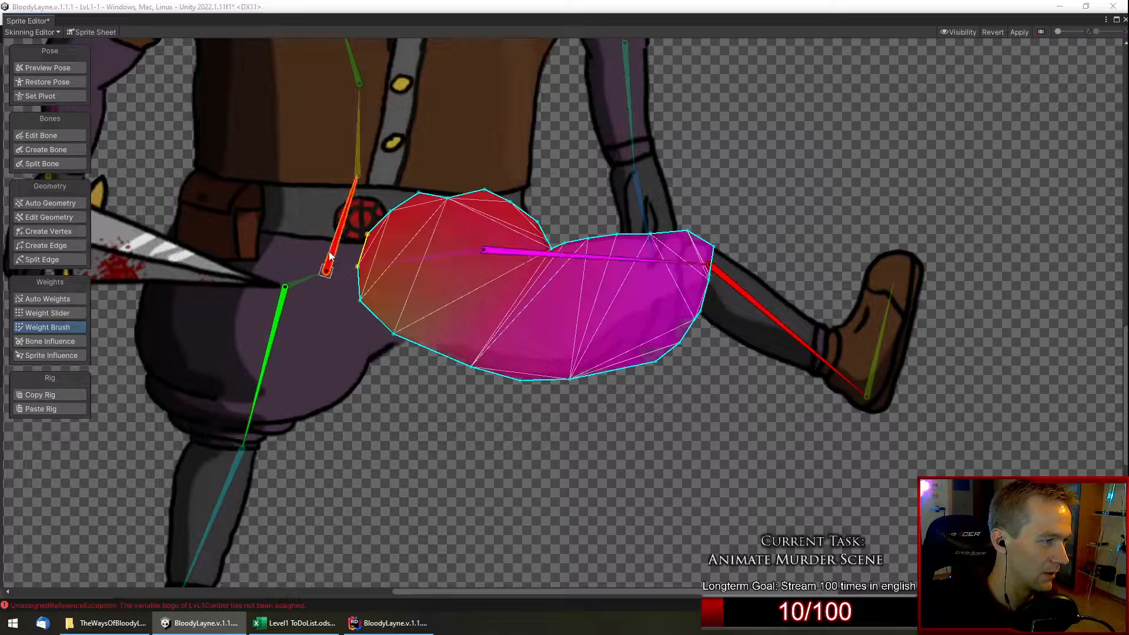
left_click(557, 252)
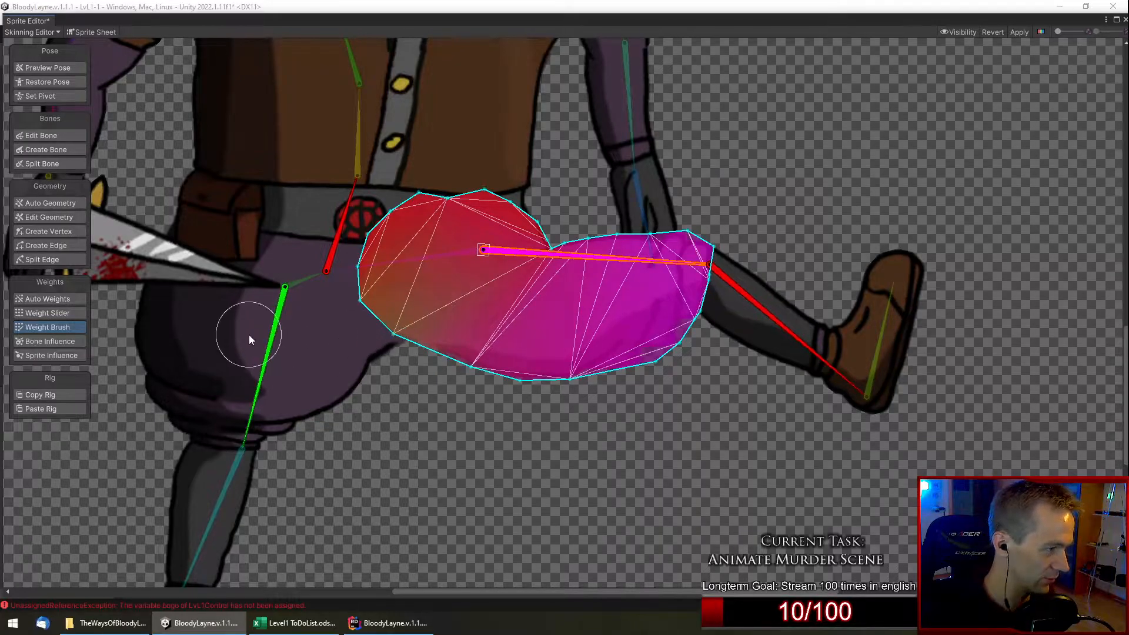
left_click(274, 332)
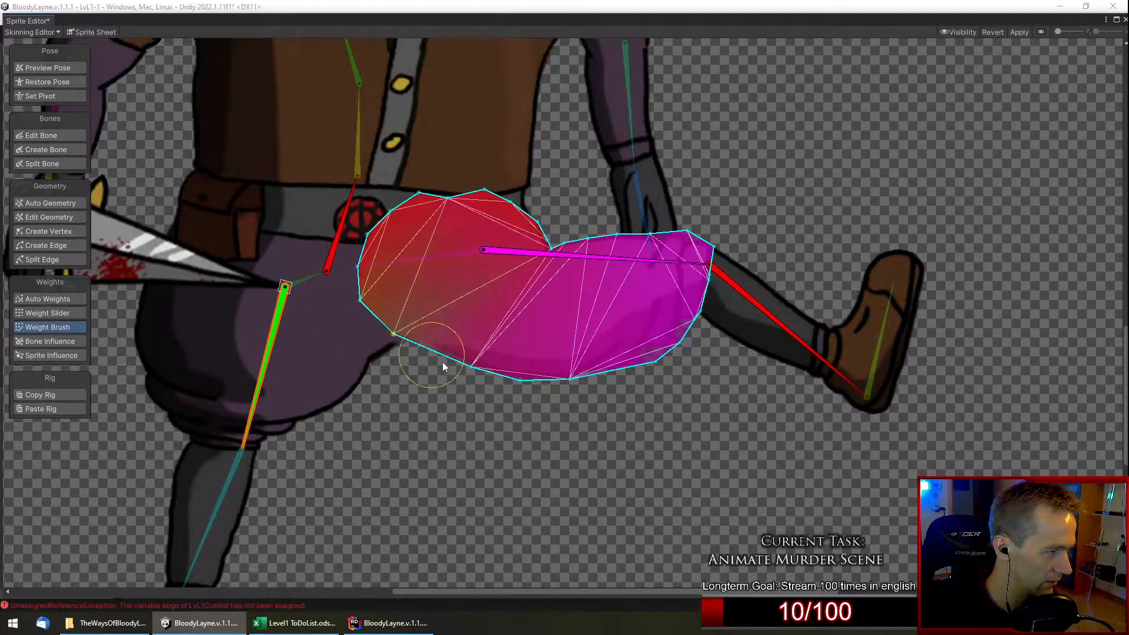
left_click_drag(509, 379, 414, 323)
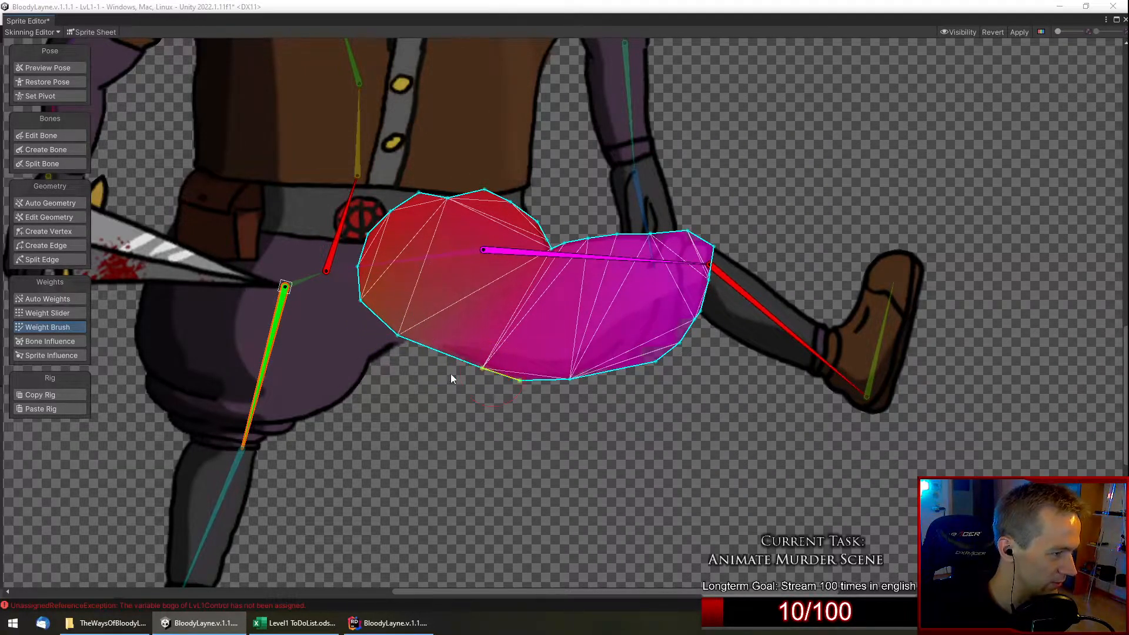
Paint the pelvis bone's weight along the lower edge of the raised thigh.
left_click(340, 237)
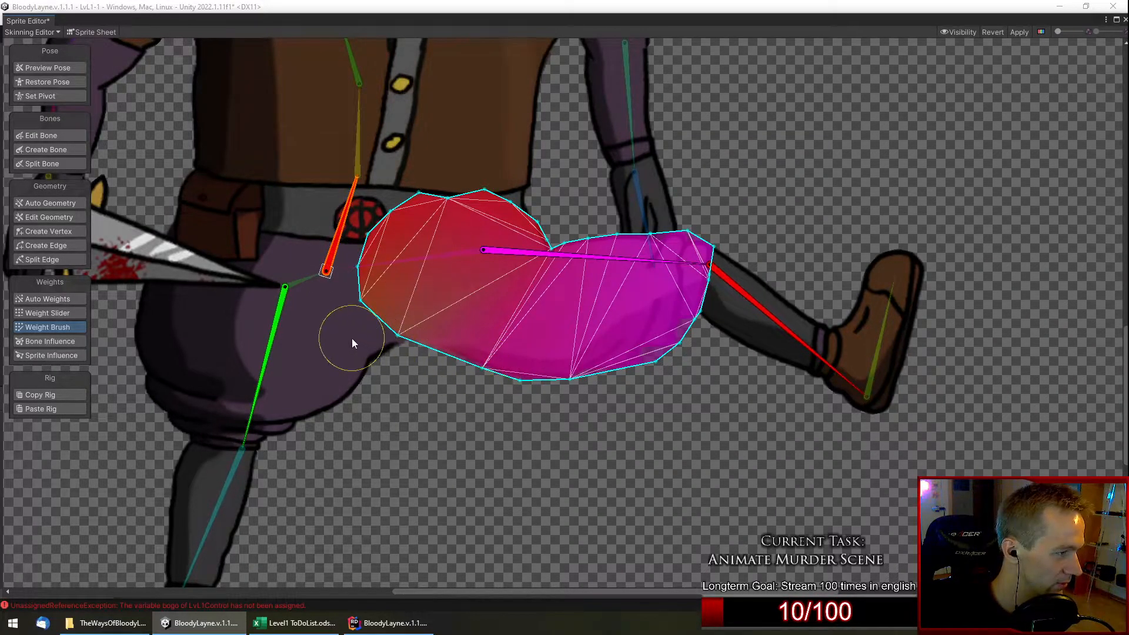
left_click_drag(350, 325, 537, 404)
left_click_drag(384, 341, 530, 374)
mouse_move(386, 331)
left_mouse_down()
mouse_move(393, 349)
mouse_move(393, 332)
left_mouse_up()
mouse_move(471, 369)
left_mouse_down()
mouse_move(460, 356)
mouse_move(488, 376)
left_mouse_up()
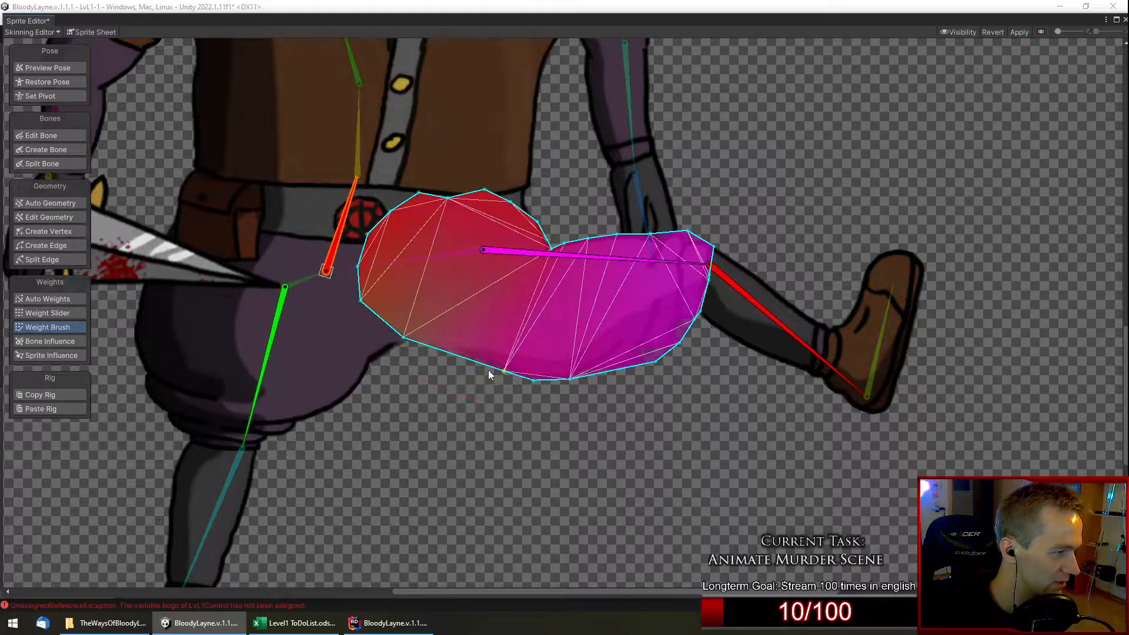
left_click(420, 337)
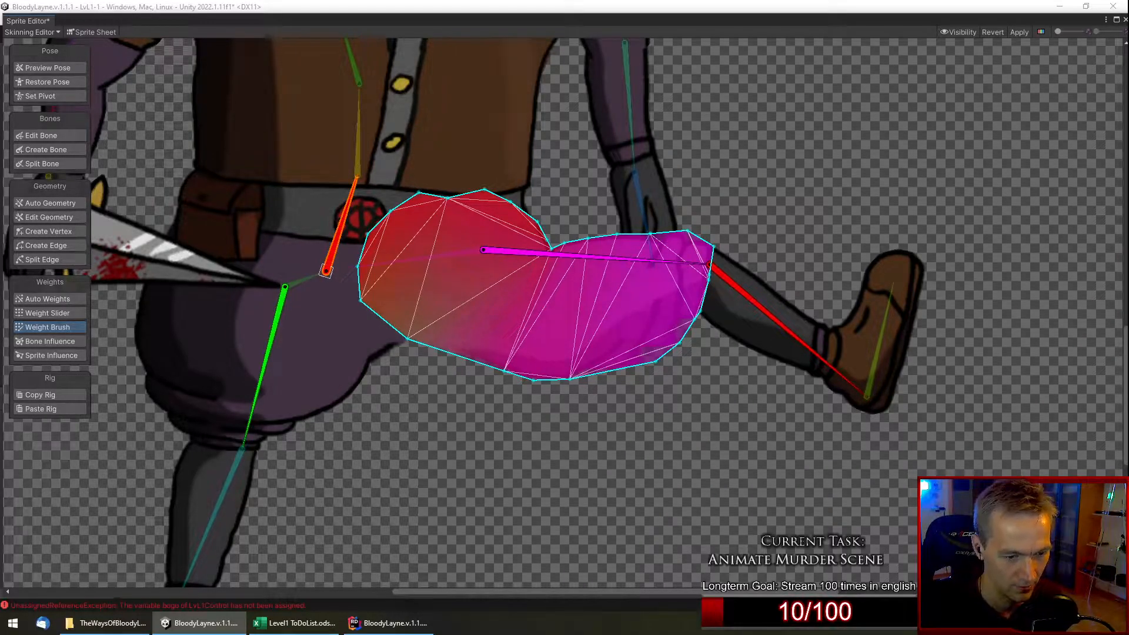
left_click(413, 337)
left_click(415, 335)
left_click(496, 355)
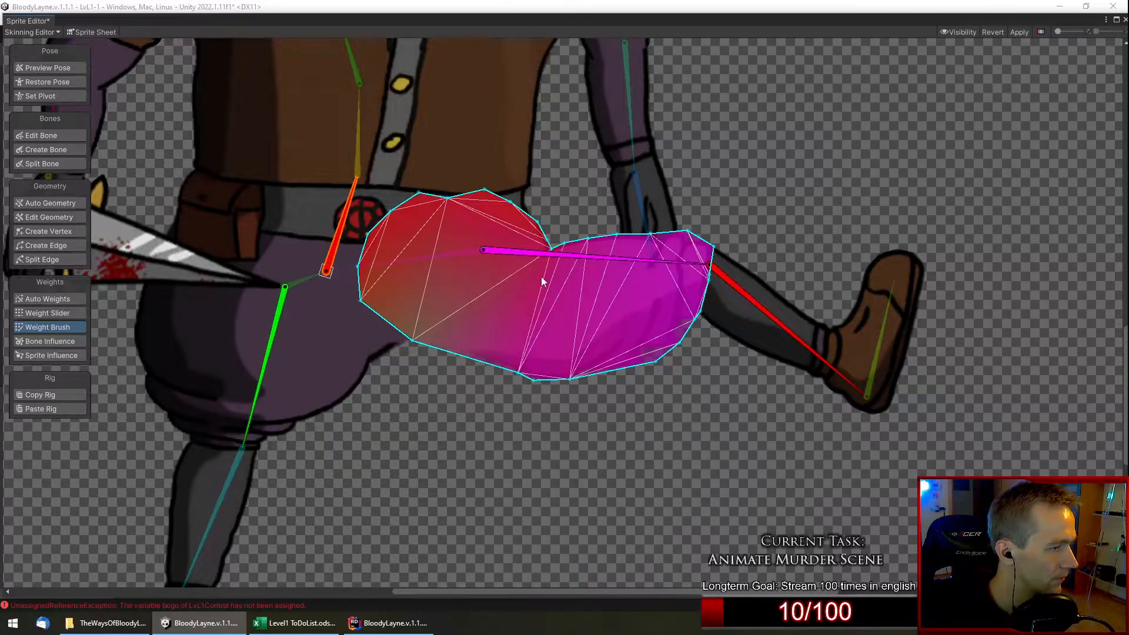
Brush the pelvis bone's weight over the crease where the raised thigh meets the hip to flatten the notch.
scroll(552, 177, "up", 5)
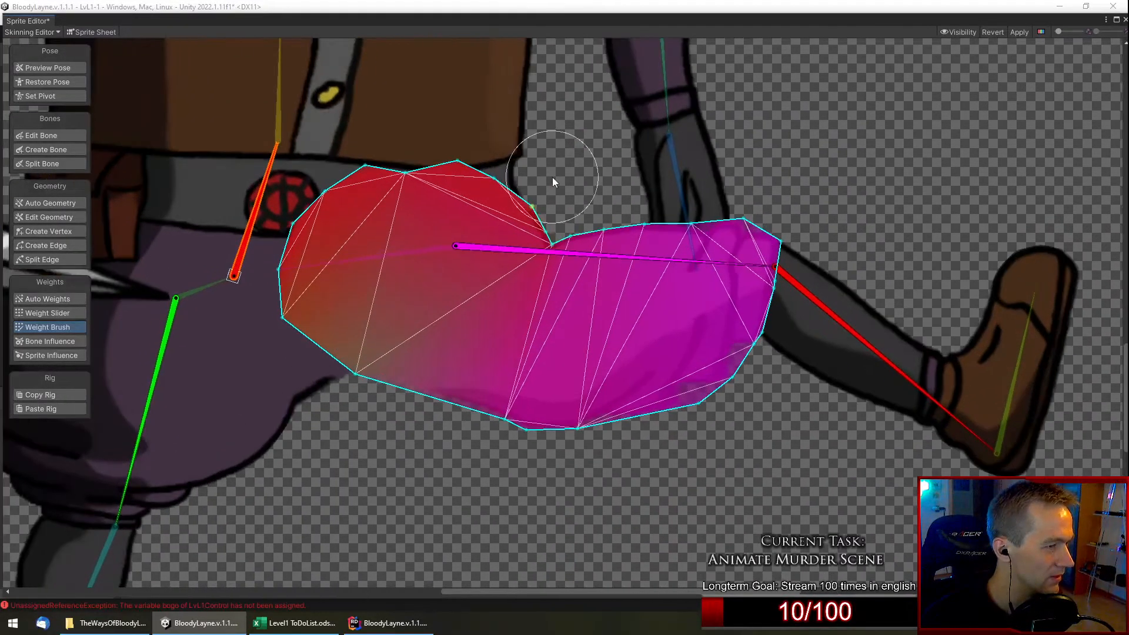
left_click(523, 453)
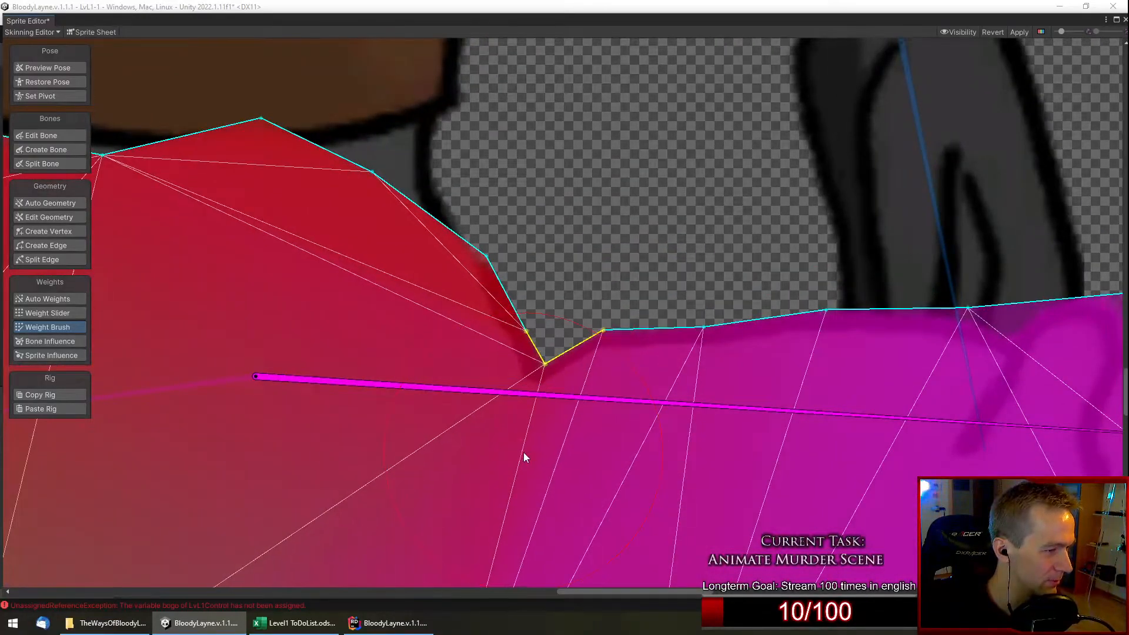
left_click(457, 457)
left_click(443, 429)
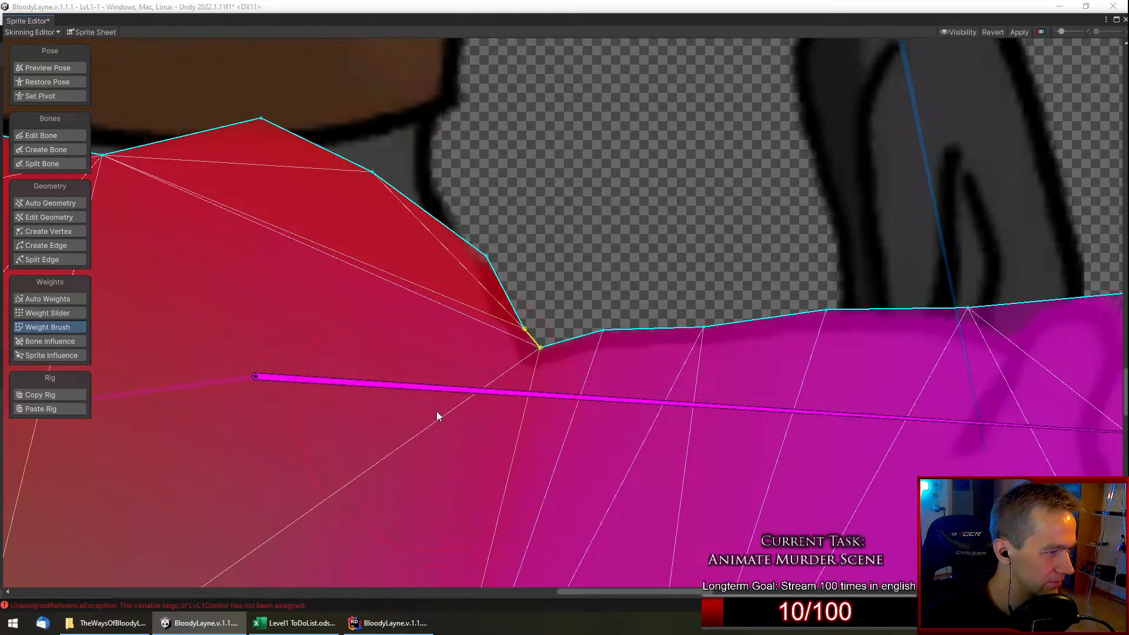
left_click(465, 427)
left_click(467, 429)
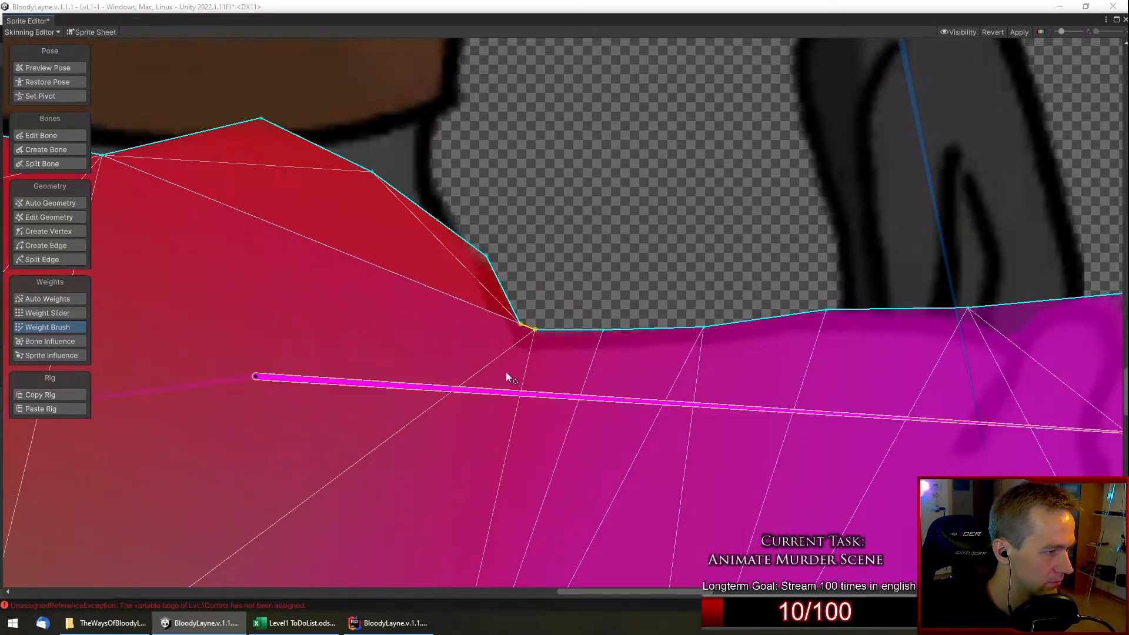
left_click(451, 353)
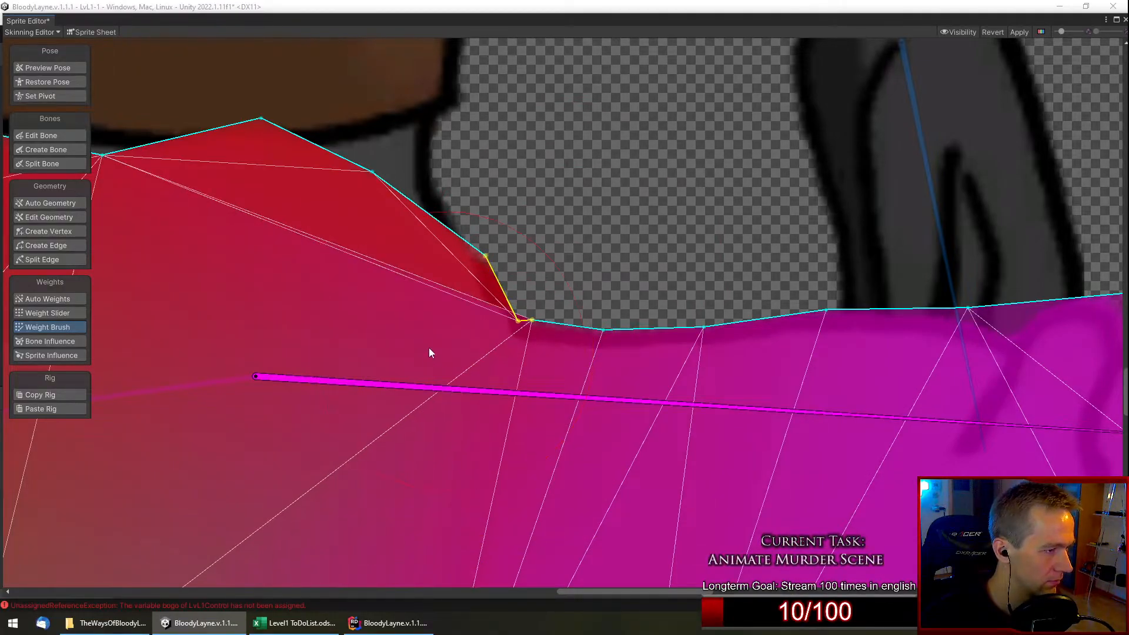
left_click(409, 346)
left_click(439, 354)
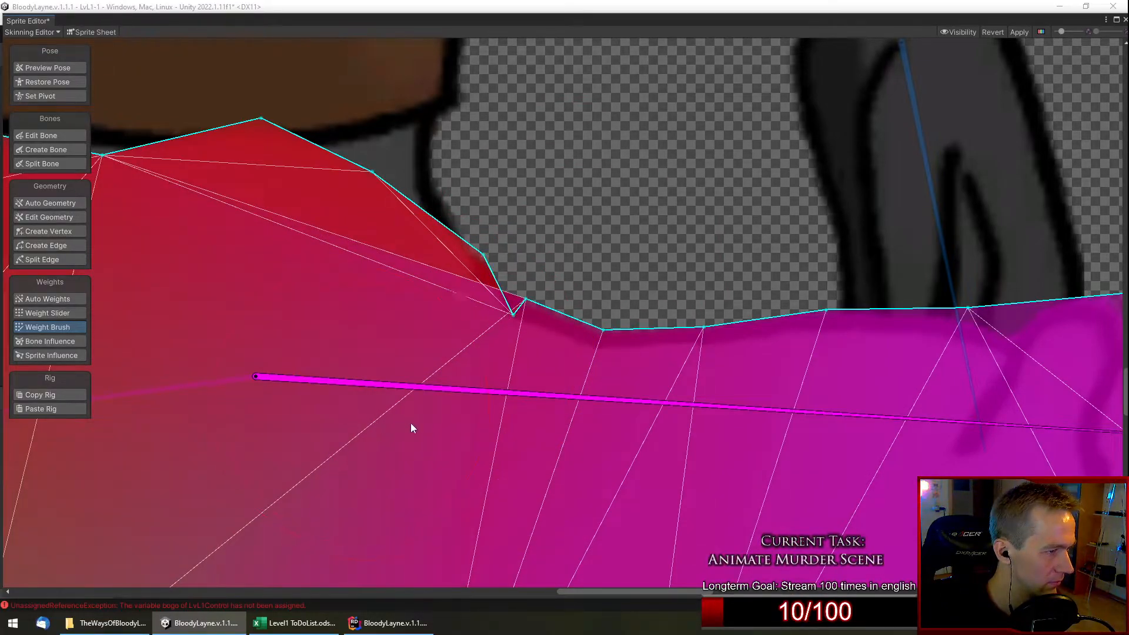
left_click(440, 419)
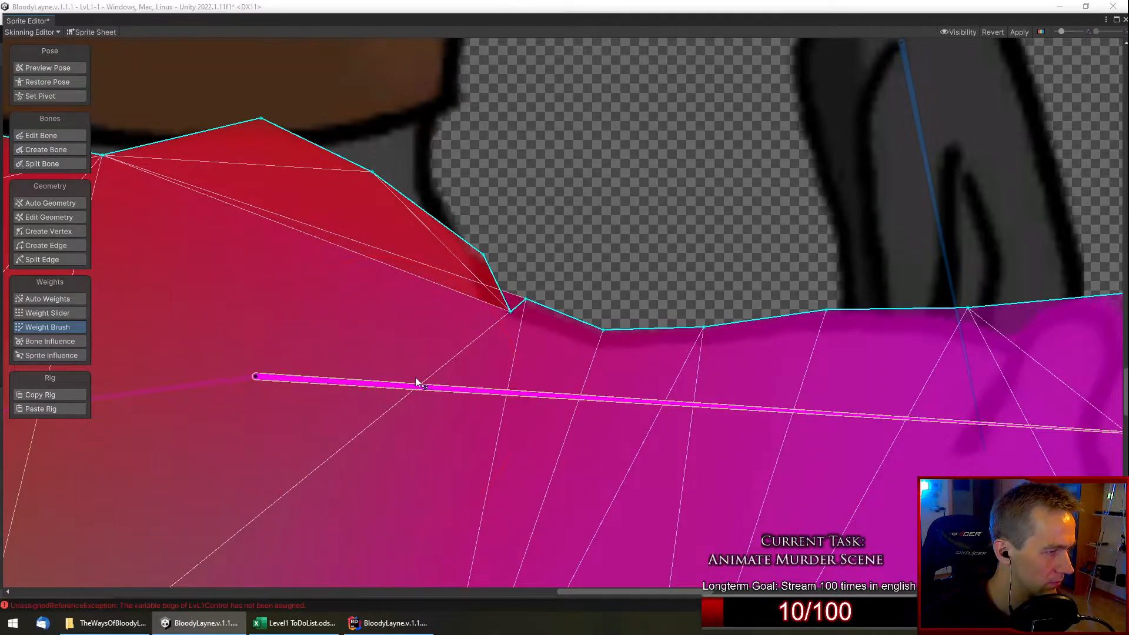
left_click(378, 340)
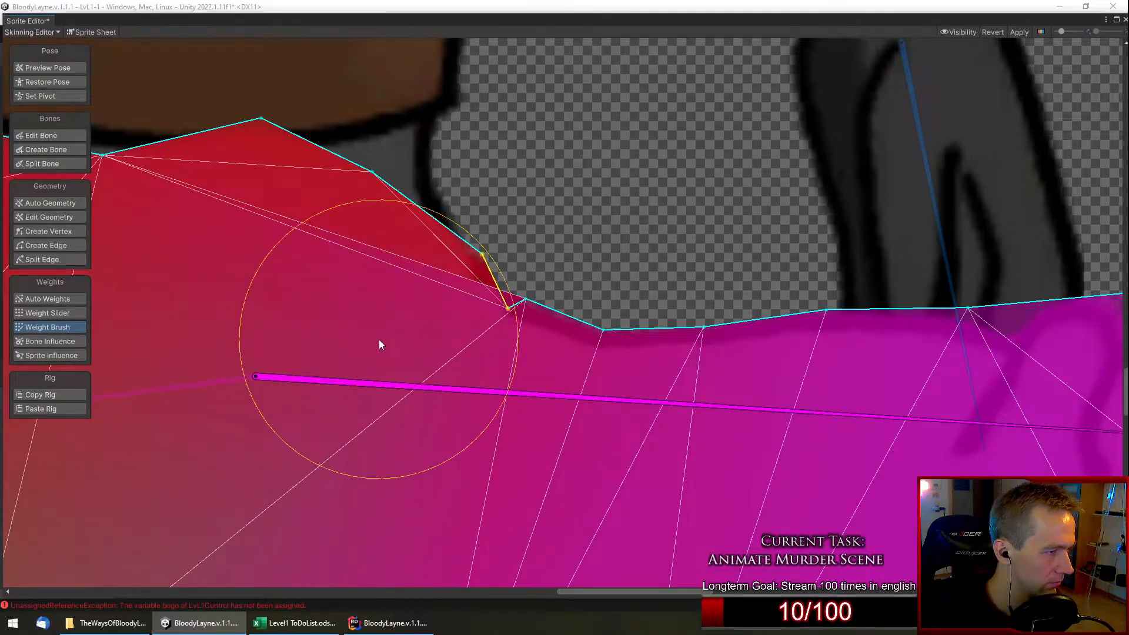
Reselect the raised thigh sprite and keep adjusting the weights of the vertices around the hip crease.
double_click(581, 219)
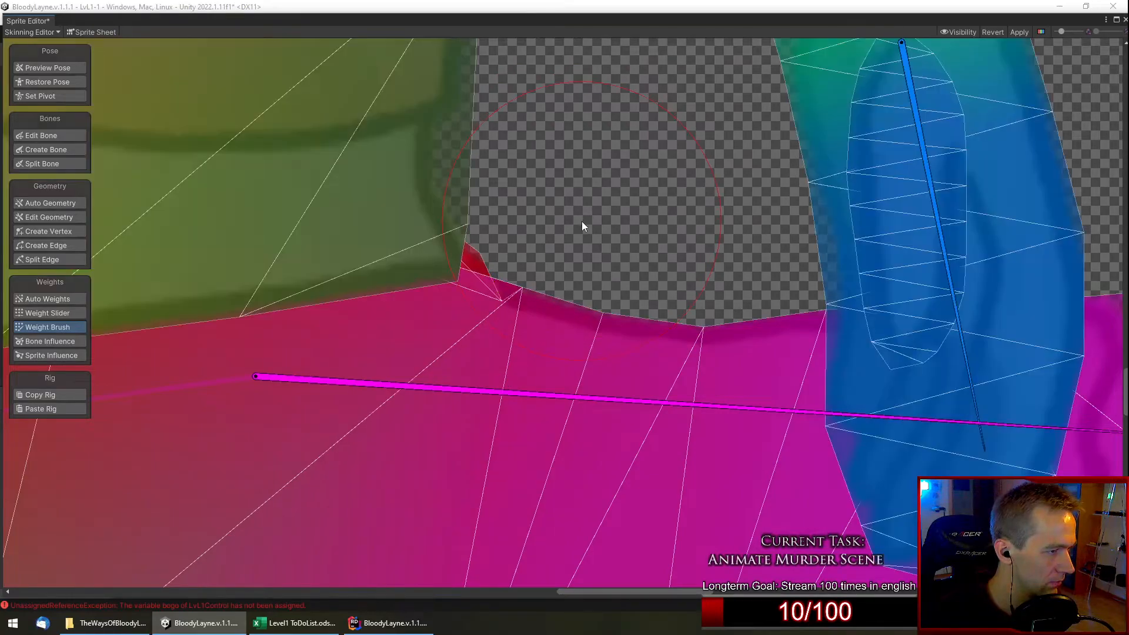
double_click(534, 331)
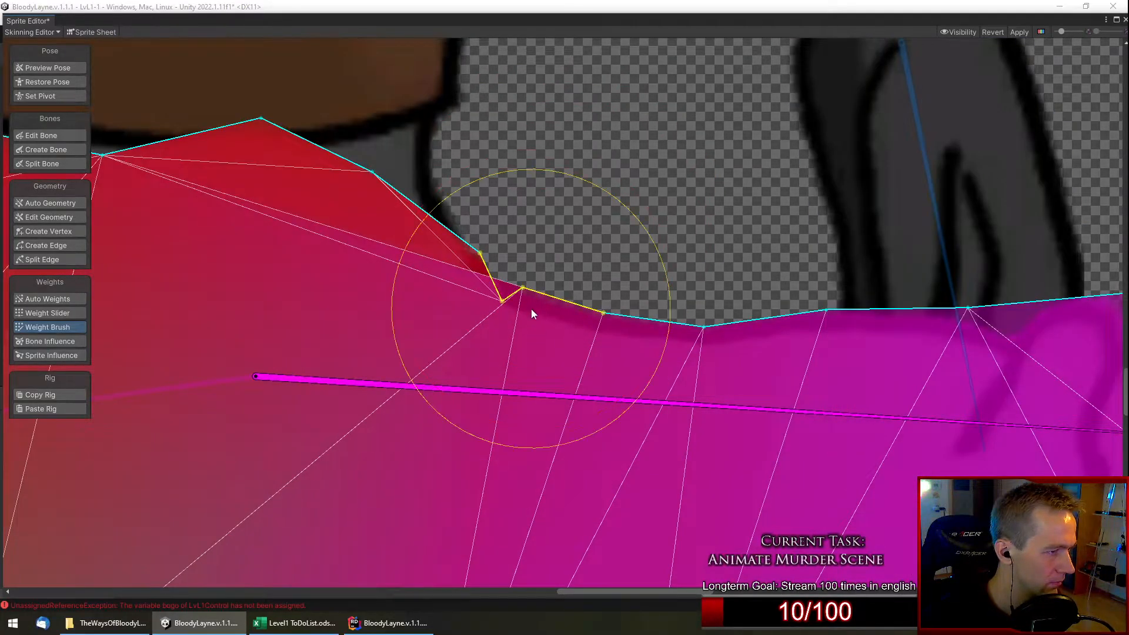
left_click(530, 312)
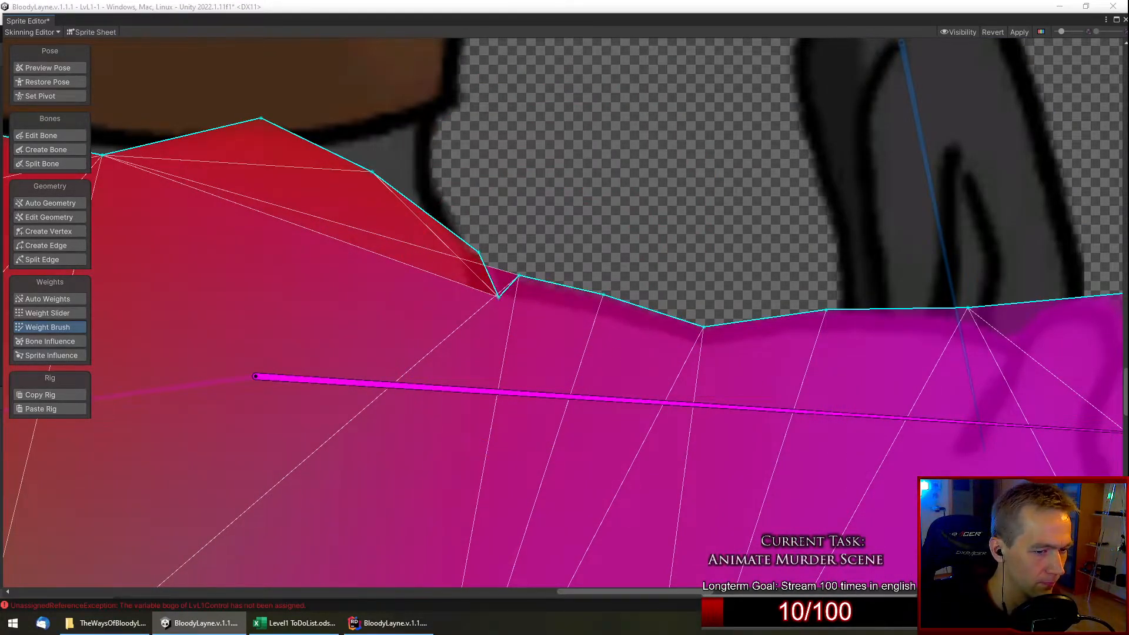
mouse_move(491, 330)
left_mouse_down()
mouse_move(422, 319)
mouse_move(429, 326)
left_mouse_up()
left_click(470, 427)
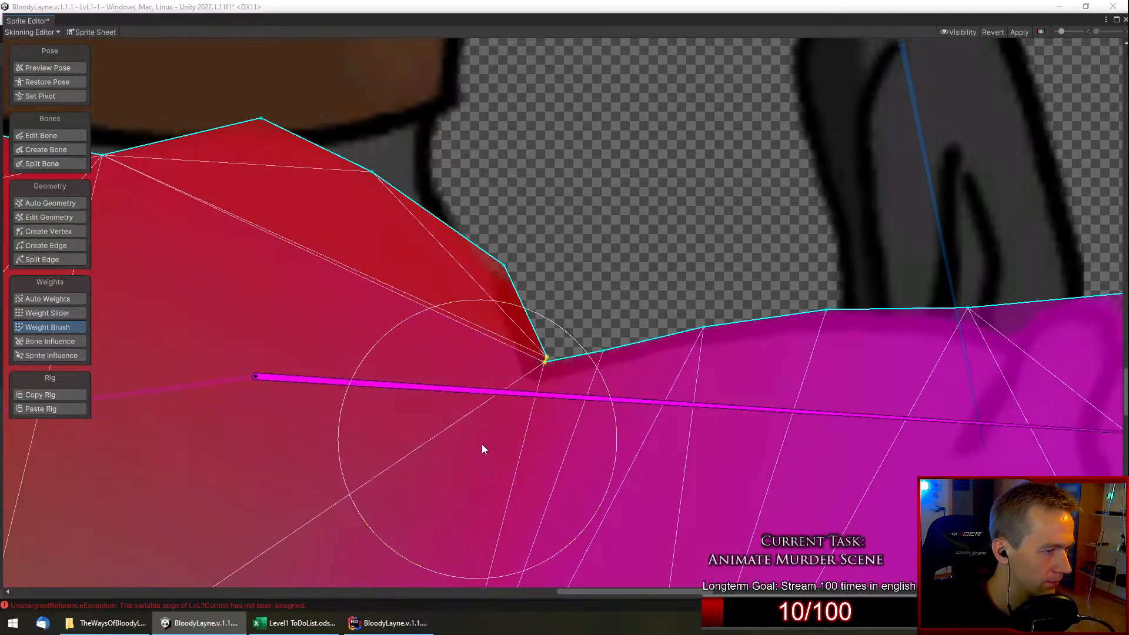
left_click(472, 353)
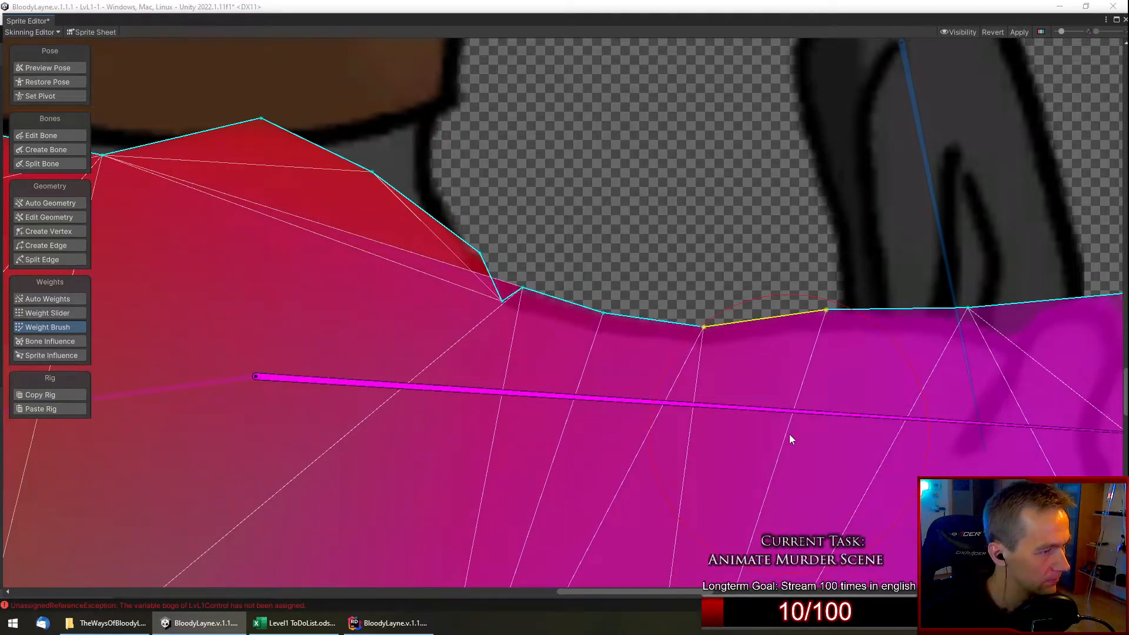
Refine the hip crease with short weight strokes, extending them along the thigh's upper edge toward the knee.
left_click(504, 316)
left_click(513, 327)
left_click(504, 321)
left_click(518, 314)
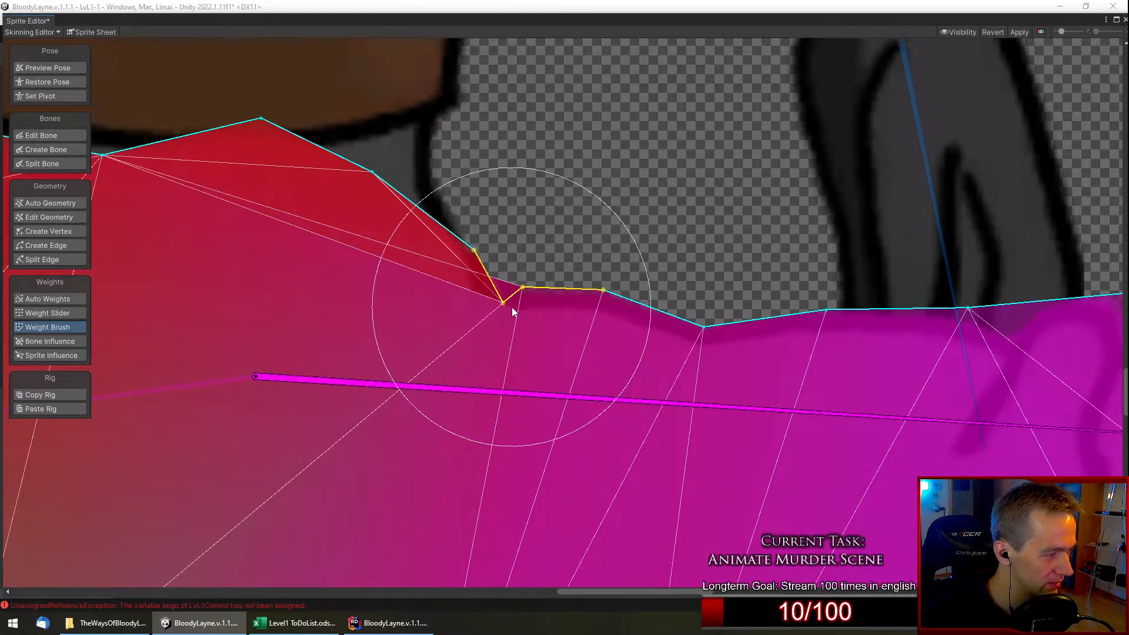
left_click(473, 322)
left_click(472, 323)
left_click(471, 323)
left_click(472, 323)
left_click(471, 323)
left_click(511, 318)
left_click(513, 318)
left_click(499, 317)
mouse_move(499, 317)
left_mouse_down()
mouse_move(513, 326)
mouse_move(479, 321)
mouse_move(473, 308)
mouse_move(541, 295)
mouse_move(590, 403)
mouse_move(637, 380)
mouse_move(611, 334)
mouse_move(554, 373)
mouse_move(618, 370)
left_mouse_up()
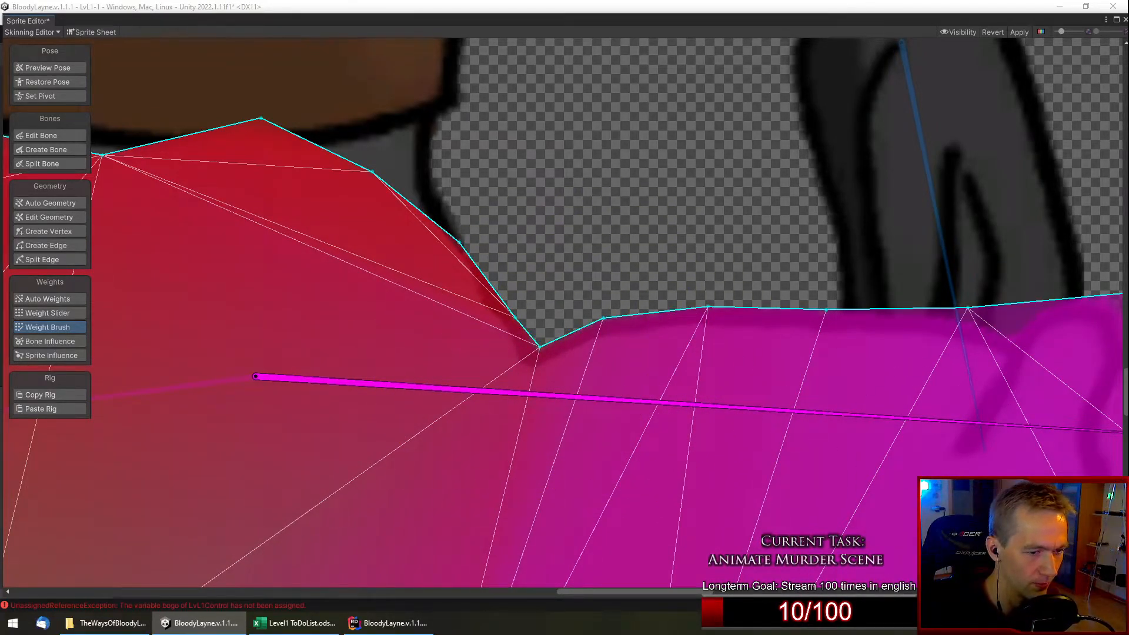
Try a further weight stroke on the thigh's upper edge beside the hip crease, and undo it.
left_click(577, 309)
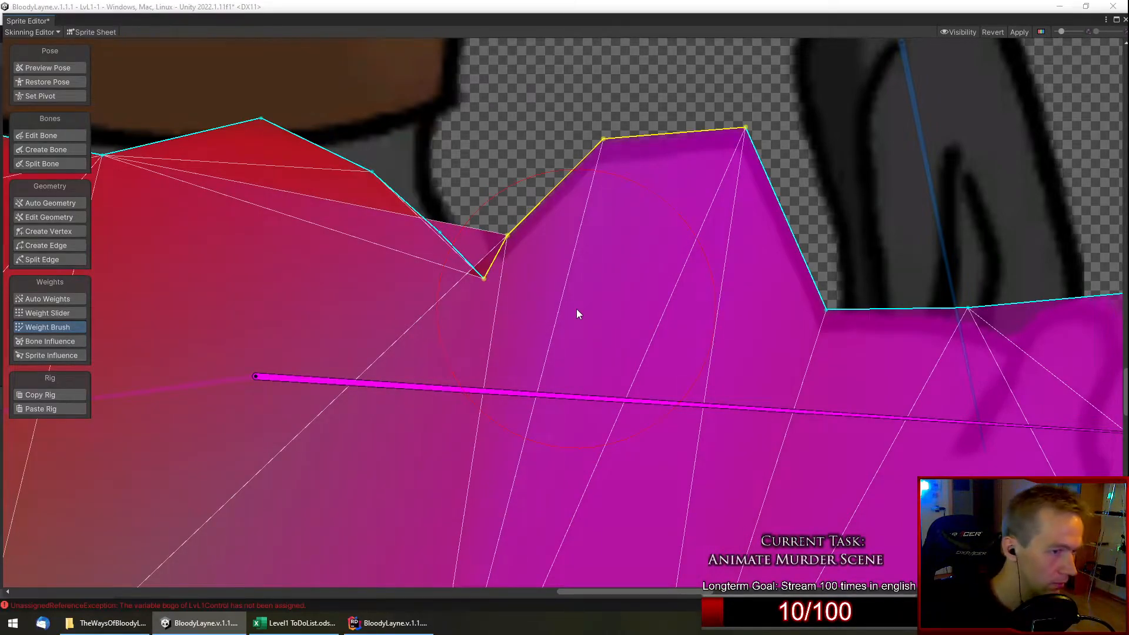
key("ctrl+z")
scroll(440, 383, "down", 3)
scroll(438, 386, "down", 3)
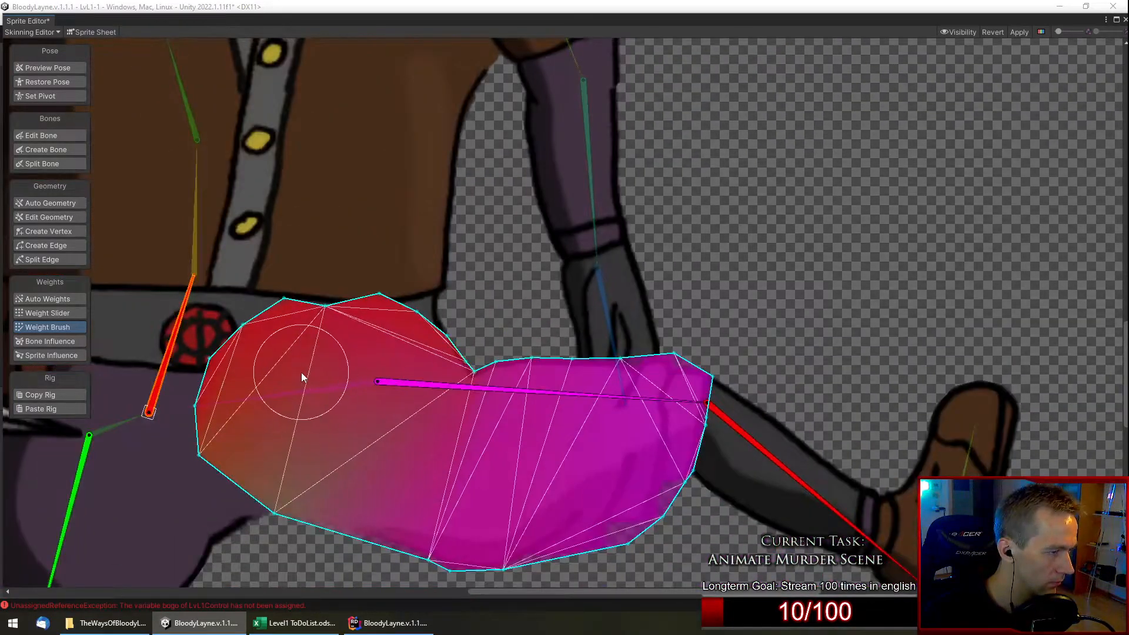
Paint weights along the upper edge of the raised thigh to lift the crease up to the belt.
scroll(306, 376, "up", 3)
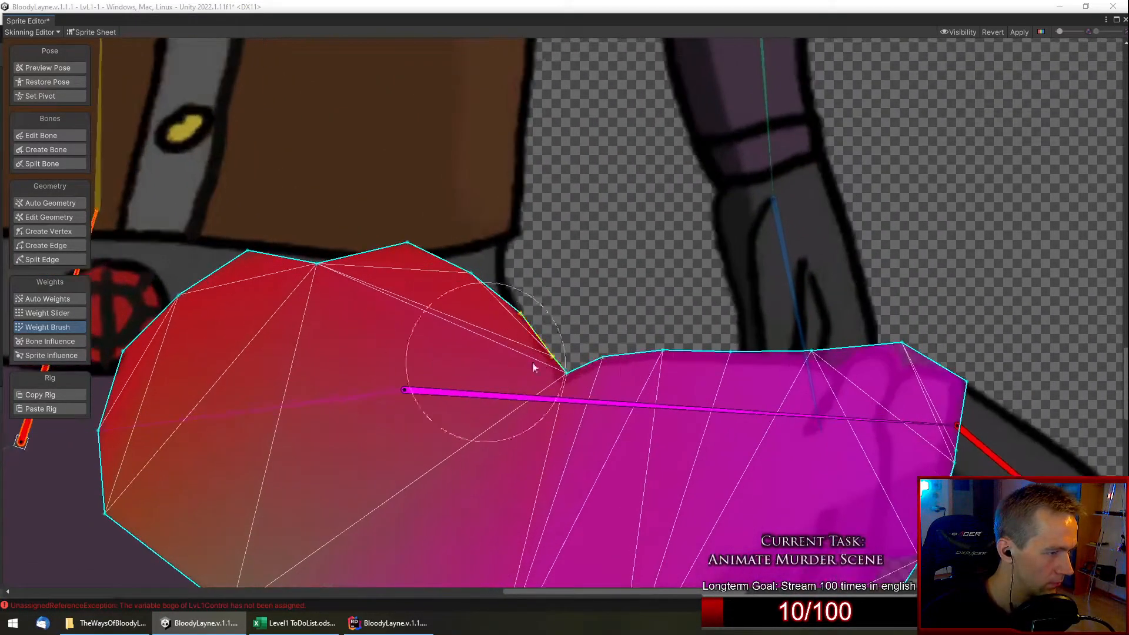
left_click(605, 394)
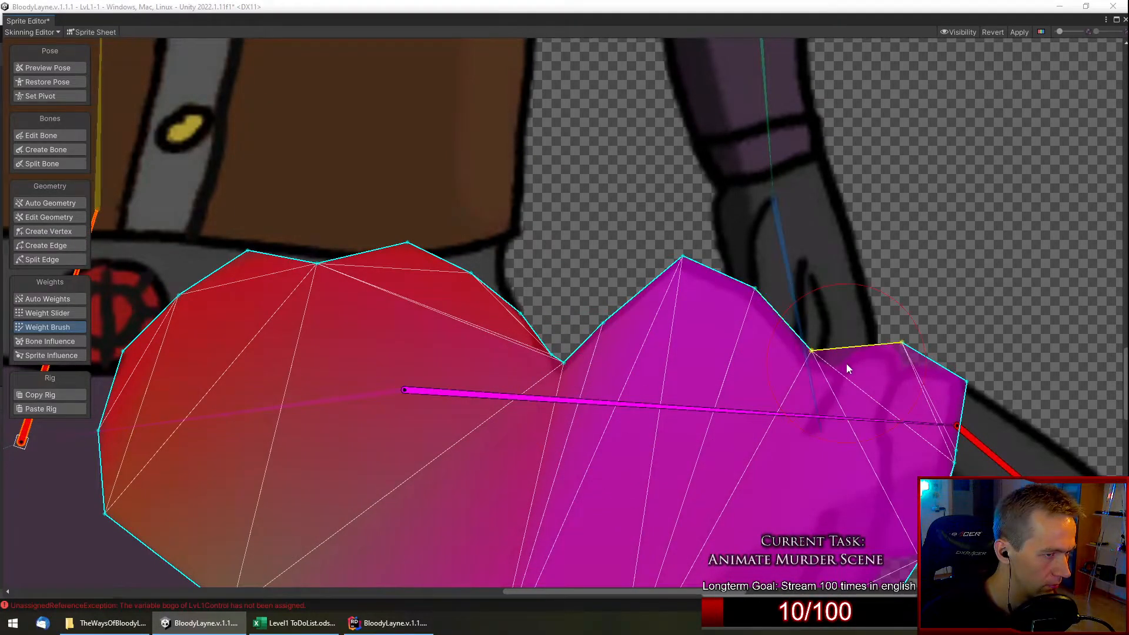
scroll(845, 363, "down", 3)
mouse_move(825, 373)
left_mouse_down("ctrl")
mouse_move(886, 387)
mouse_move(886, 367)
left_mouse_up("ctrl")
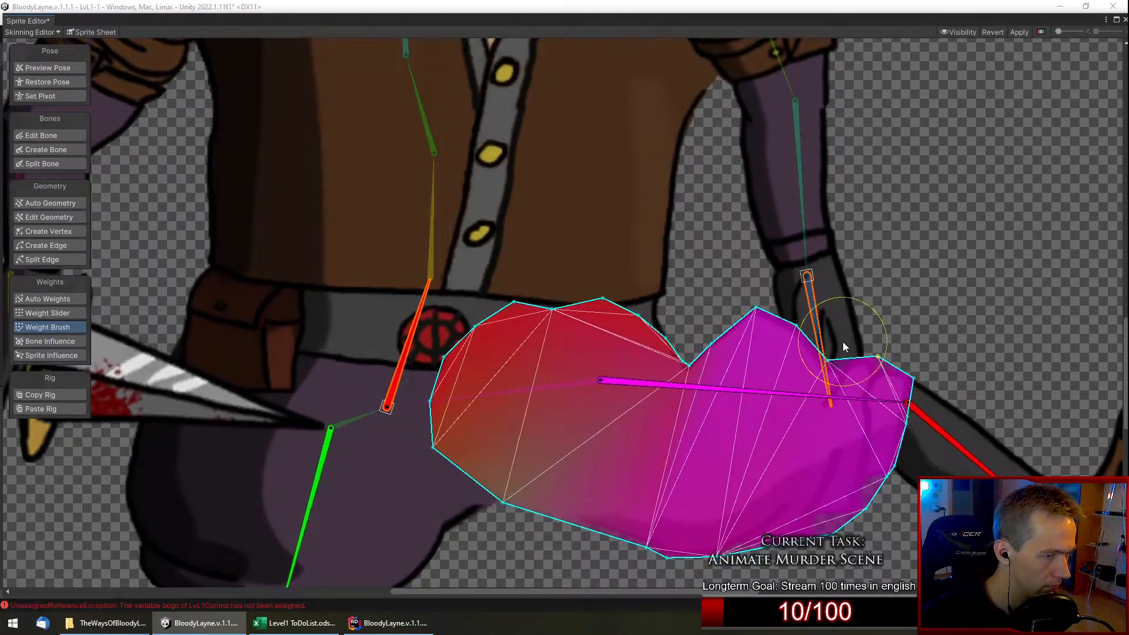
mouse_move(799, 370)
left_mouse_down()
mouse_move(678, 375)
mouse_move(700, 352)
mouse_move(773, 323)
mouse_move(708, 367)
mouse_move(688, 347)
mouse_move(708, 332)
mouse_move(651, 329)
mouse_move(660, 337)
left_mouse_up()
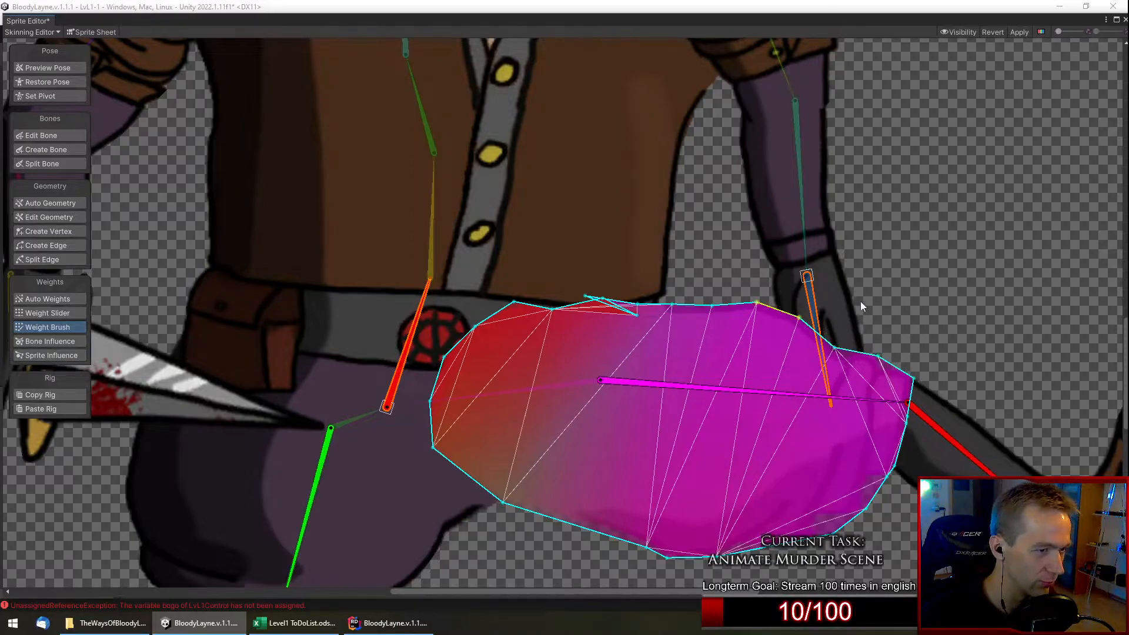
Paint weights along the lower edge of the raised thigh, shifting its vertices toward the knee.
middle_click_drag(706, 449, 786, 390)
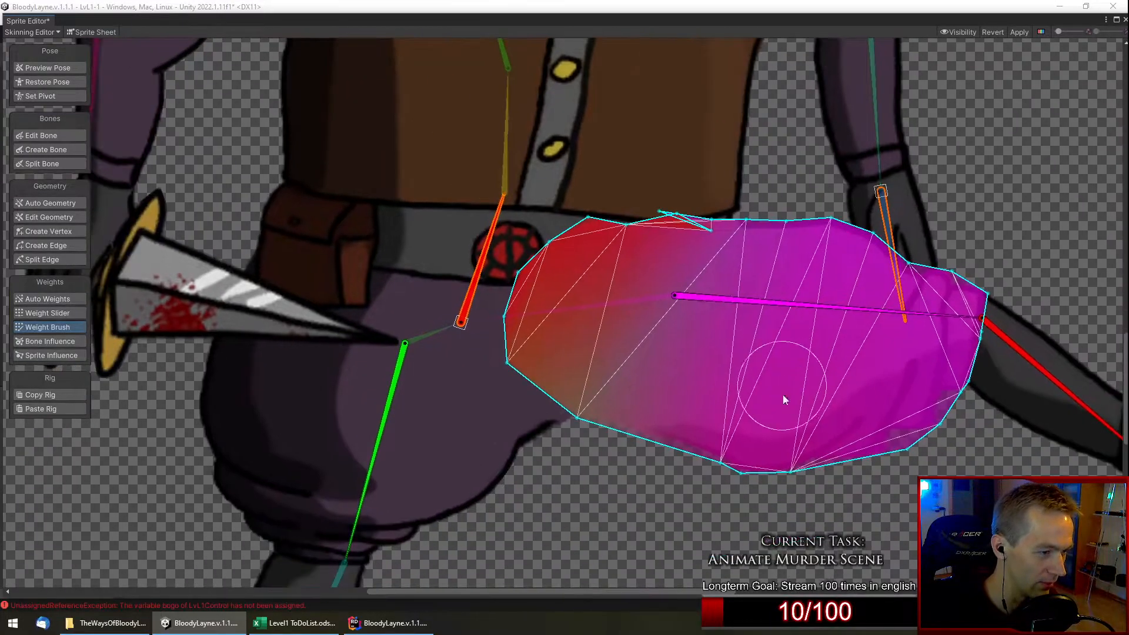
mouse_move(761, 471)
left_mouse_down()
mouse_move(588, 429)
mouse_move(796, 453)
mouse_move(916, 442)
left_mouse_up()
left_click_drag(768, 471, 937, 422)
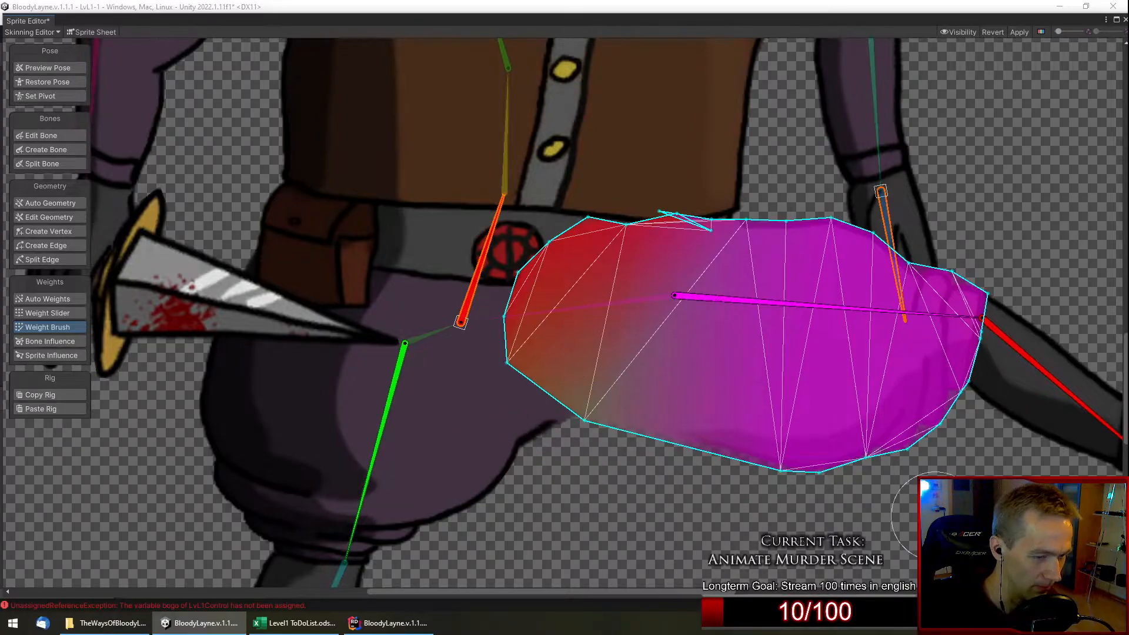
Paint weights along the upper edge of the raised thigh below the belt, smoothing the spiked vertices beside the hip crease.
scroll(529, 271, "down", 3)
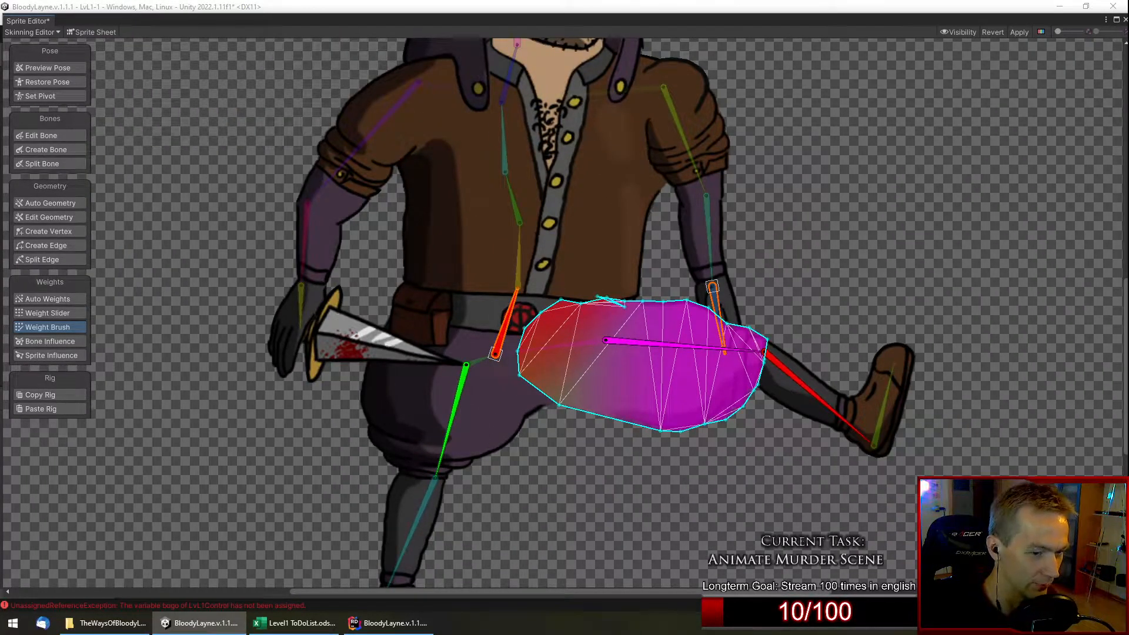
mouse_move(620, 305)
left_mouse_down()
mouse_move(647, 304)
mouse_move(575, 303)
mouse_move(607, 303)
left_mouse_up()
scroll(622, 301, "up", 5)
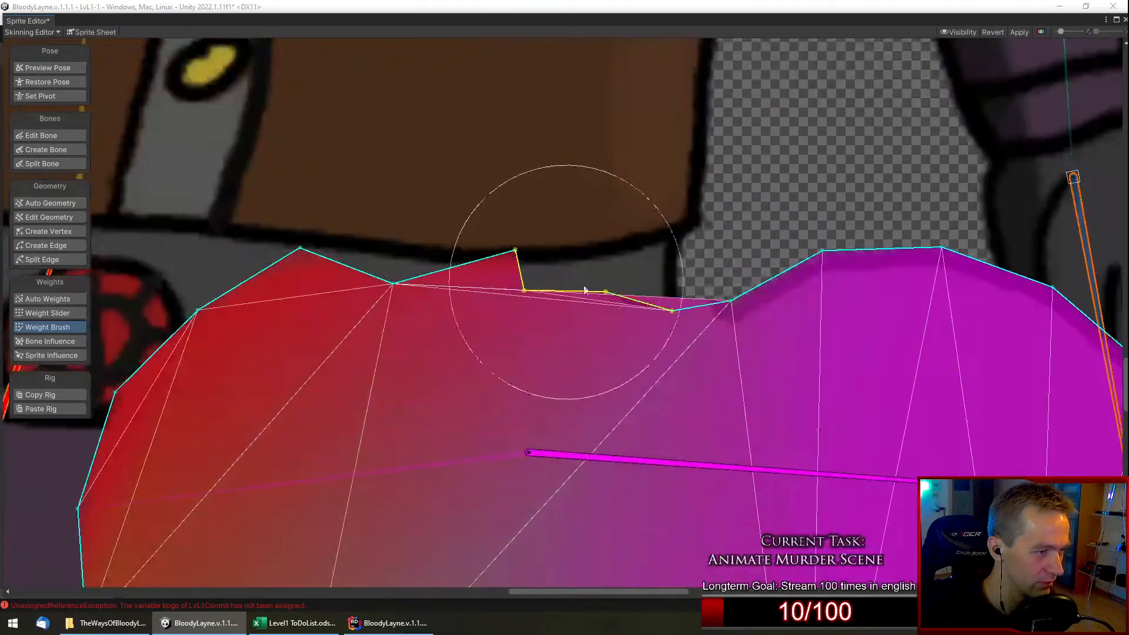
mouse_move(585, 289)
left_mouse_down()
mouse_move(610, 328)
mouse_move(703, 323)
mouse_move(486, 264)
mouse_move(445, 230)
mouse_move(403, 255)
mouse_move(610, 257)
mouse_move(496, 253)
mouse_move(649, 296)
mouse_move(366, 266)
mouse_move(605, 328)
left_mouse_up()
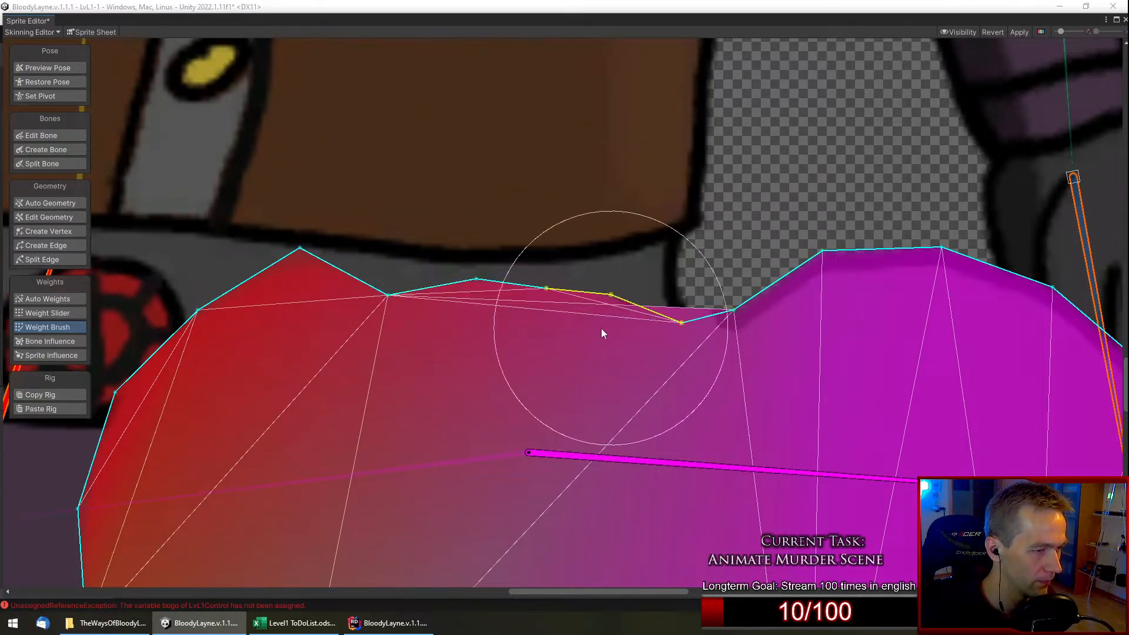
scroll(573, 319, "down", 6)
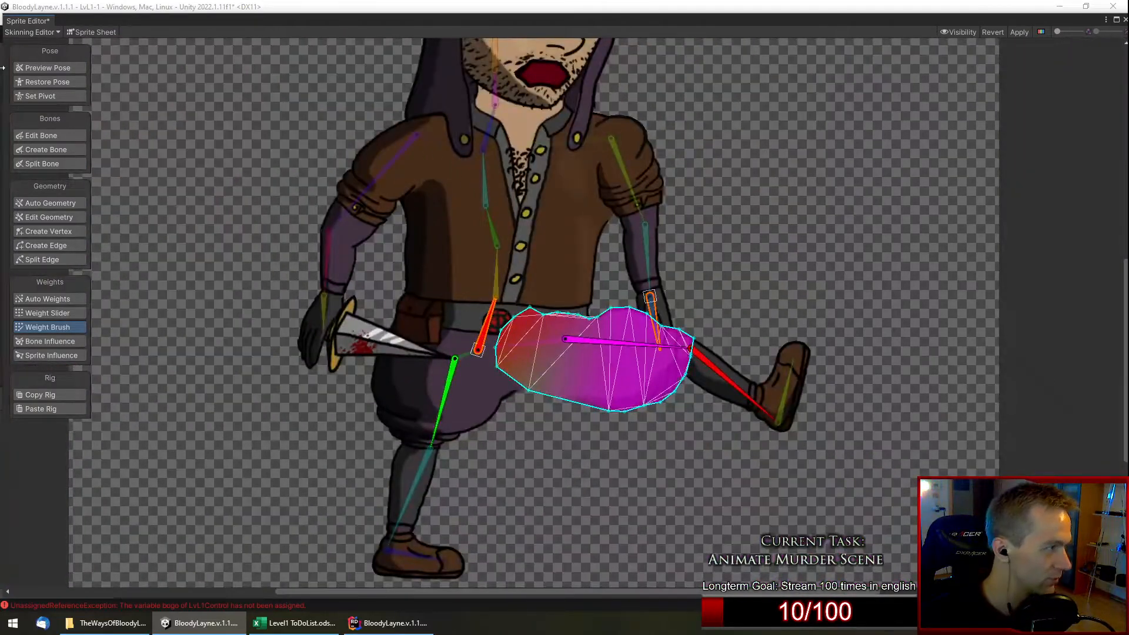
Swing the front thigh bone down and up in the pose preview to check how the hip deforms.
left_click(50, 68)
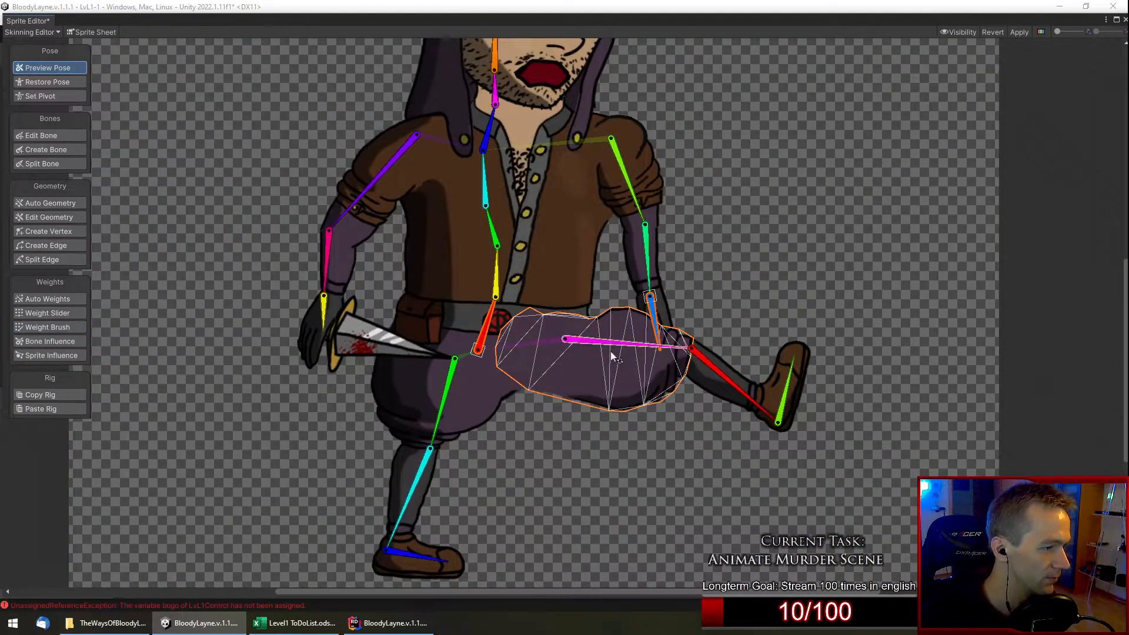
left_click_drag(649, 348, 714, 425)
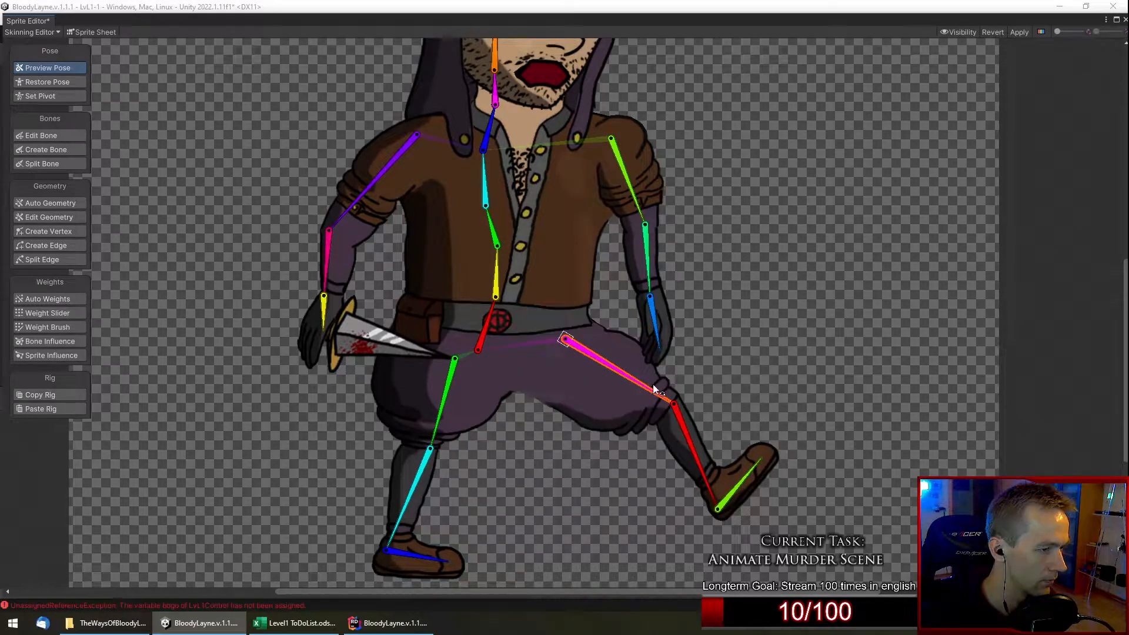
left_click_drag(664, 365, 745, 337)
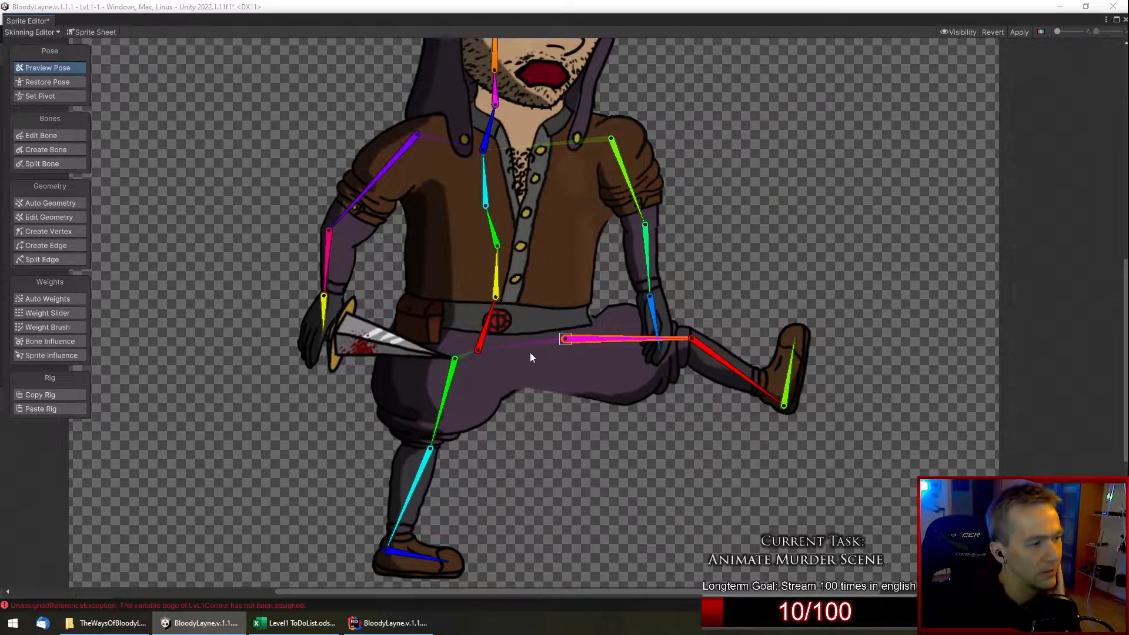
left_click_drag(638, 342, 695, 333)
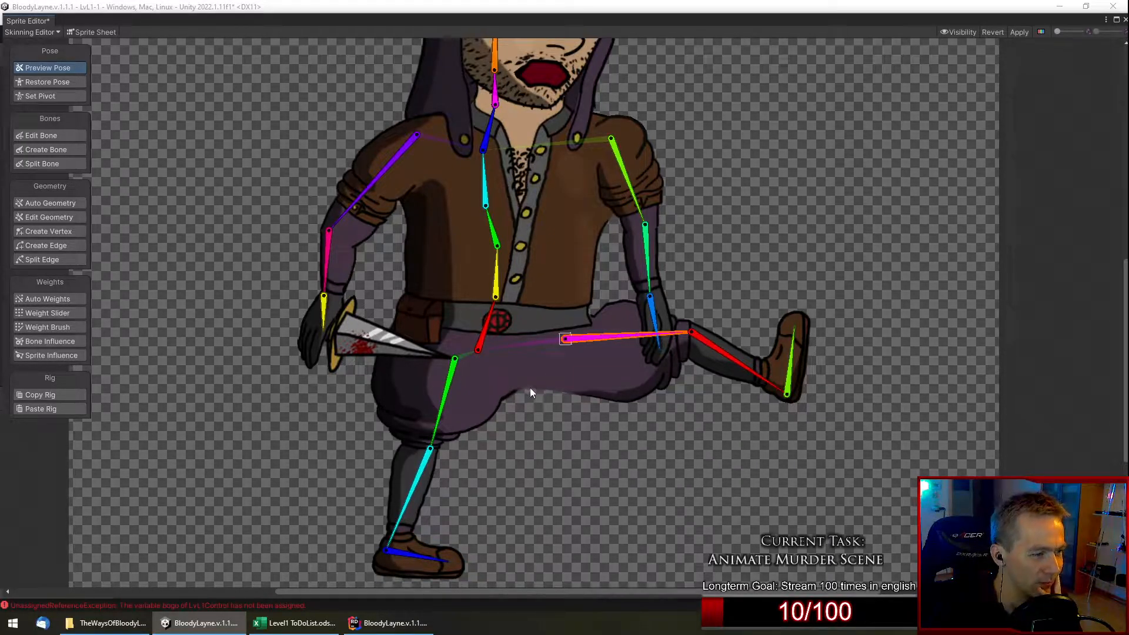
left_click_drag(632, 340, 579, 387)
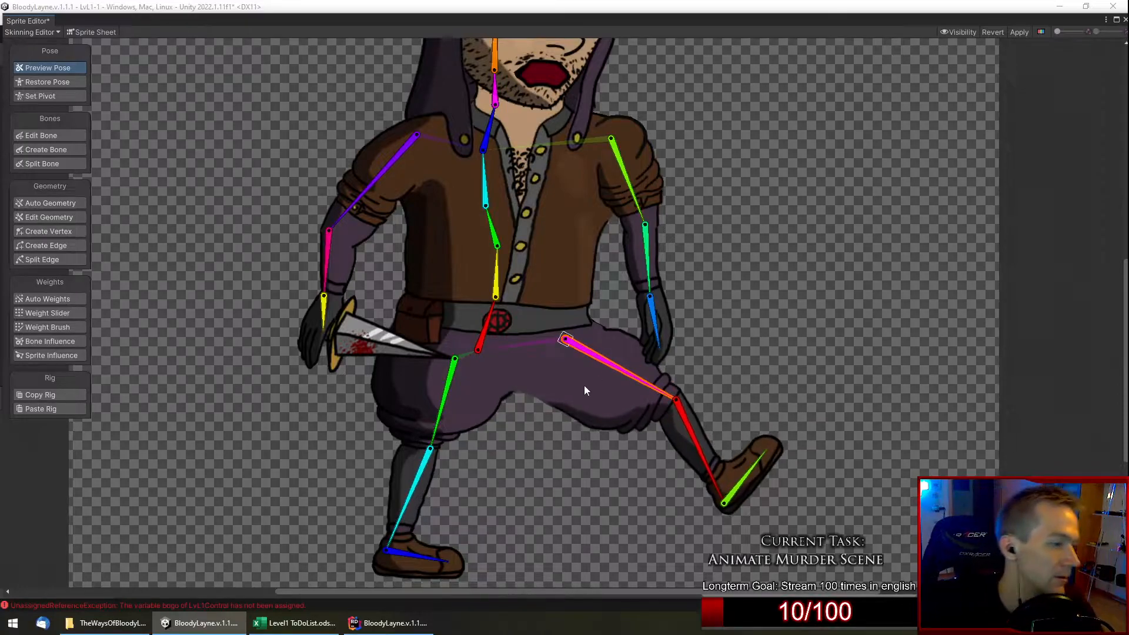
Select the hip bone and brush its weights onto the thigh's upper edge just below the belt.
scroll(584, 372, "up", 5)
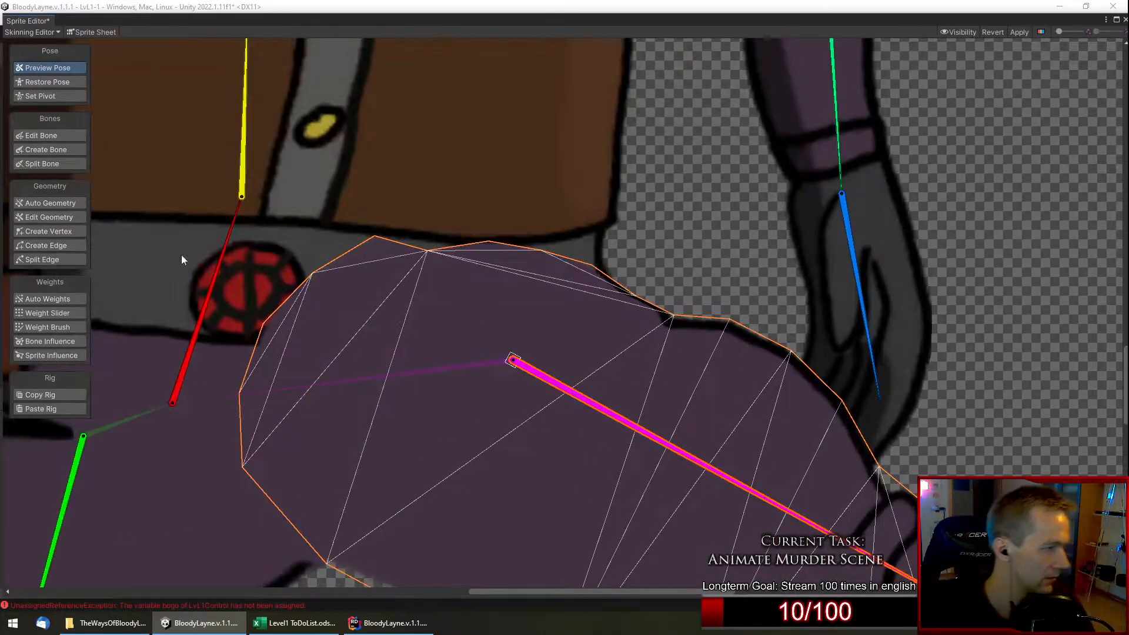
left_click(186, 360)
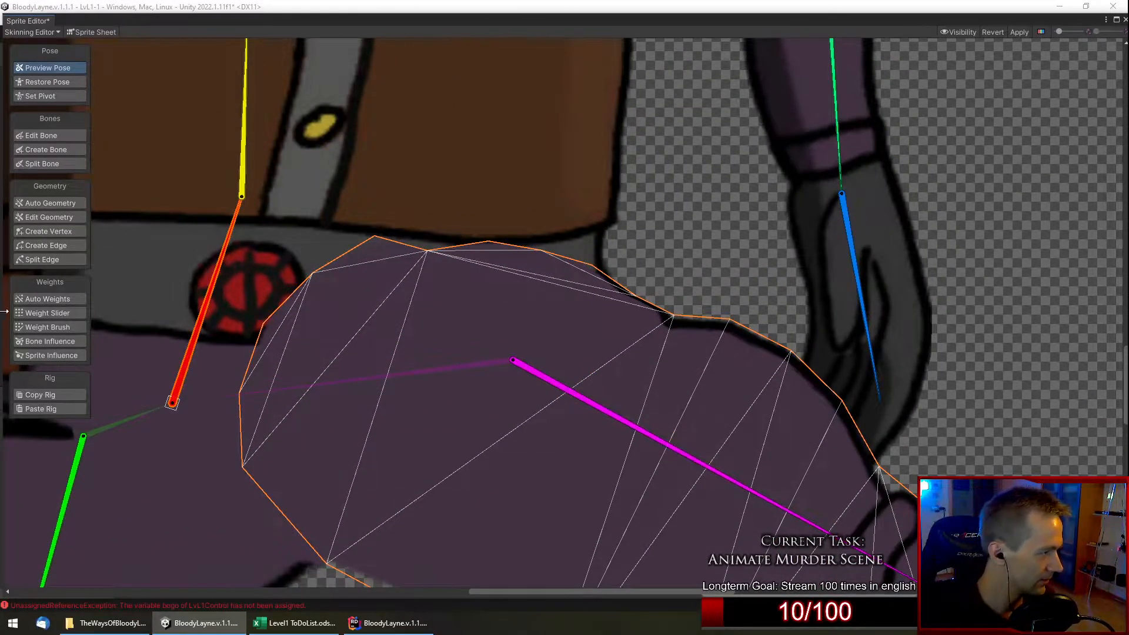
left_click(30, 326)
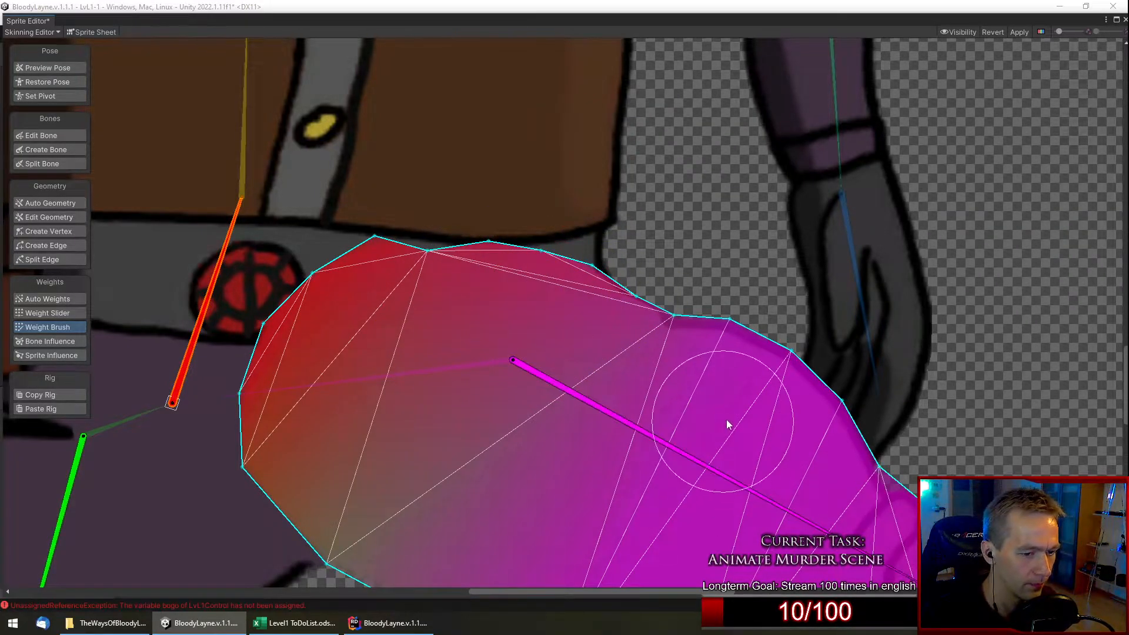
mouse_move(468, 302)
left_mouse_down()
mouse_move(518, 280)
mouse_move(589, 305)
mouse_move(548, 348)
mouse_move(479, 288)
mouse_move(416, 292)
mouse_move(456, 285)
left_mouse_up()
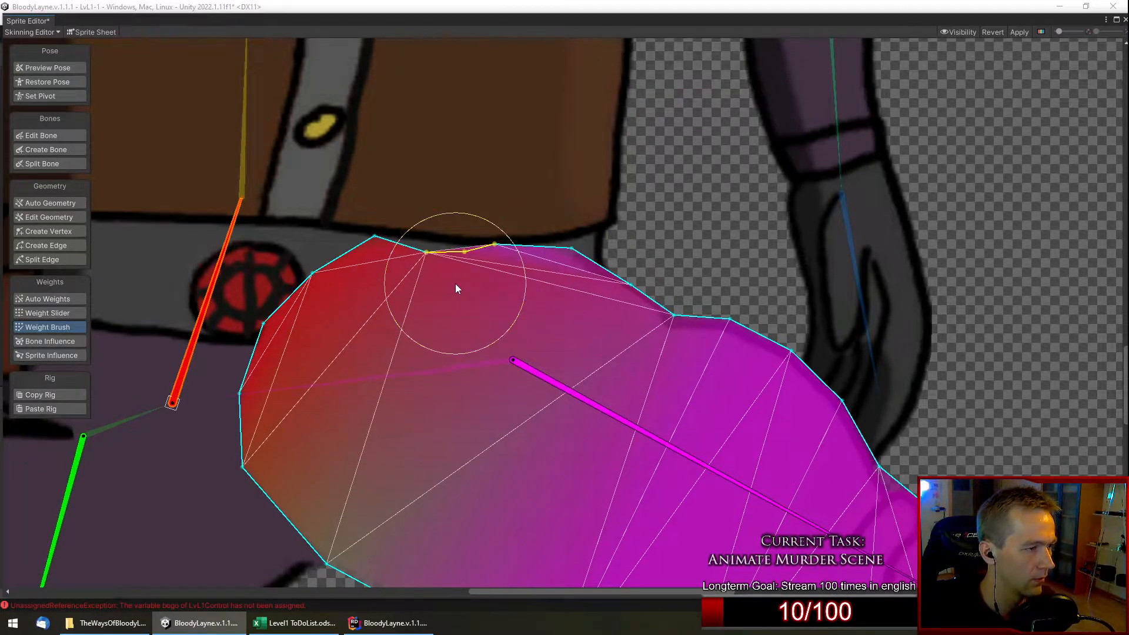
scroll(460, 383, "down", 2)
scroll(460, 382, "down", 3)
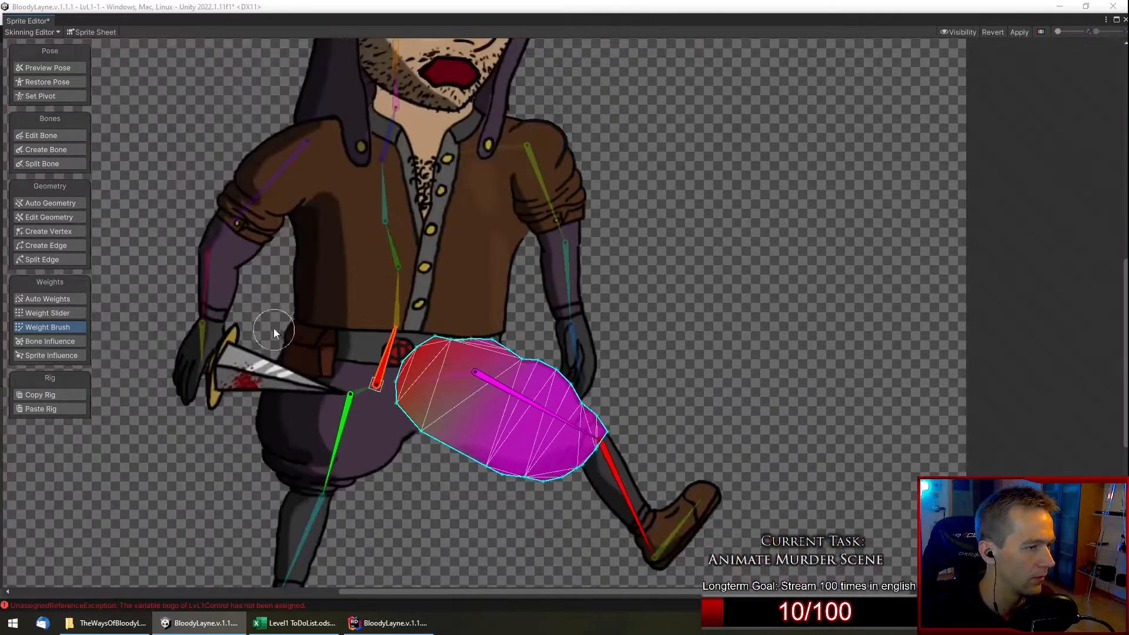
Try brushing the thigh bone's weights onto the hip crease with the leg raised, and undo it.
left_click_drag(566, 427, 585, 403)
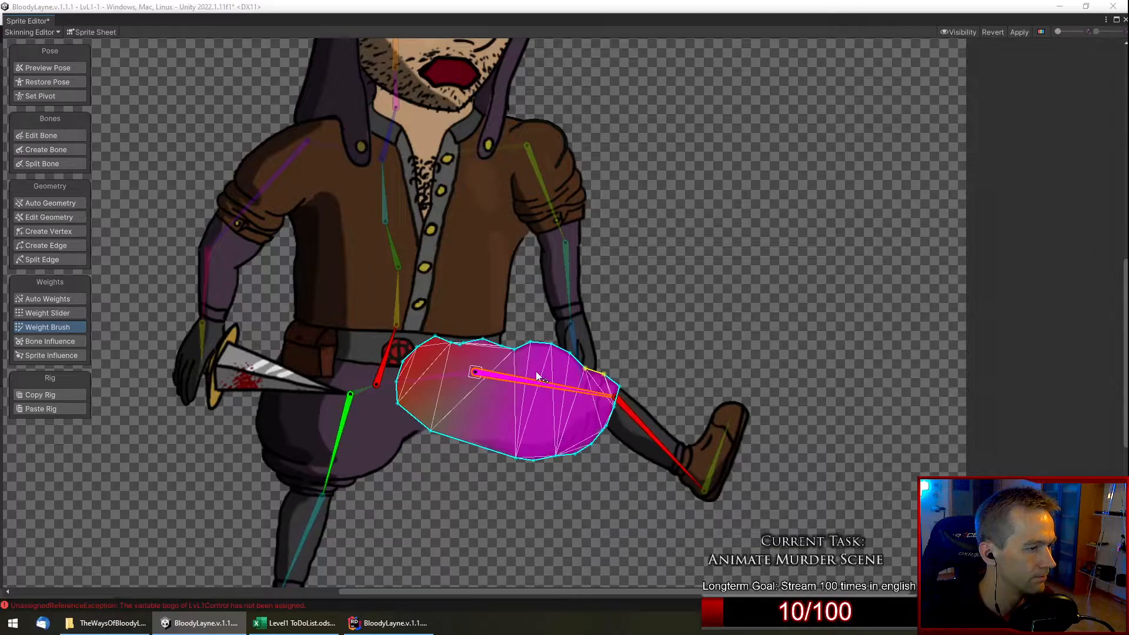
scroll(505, 354, "up", 4)
left_click(512, 348)
left_click(520, 343)
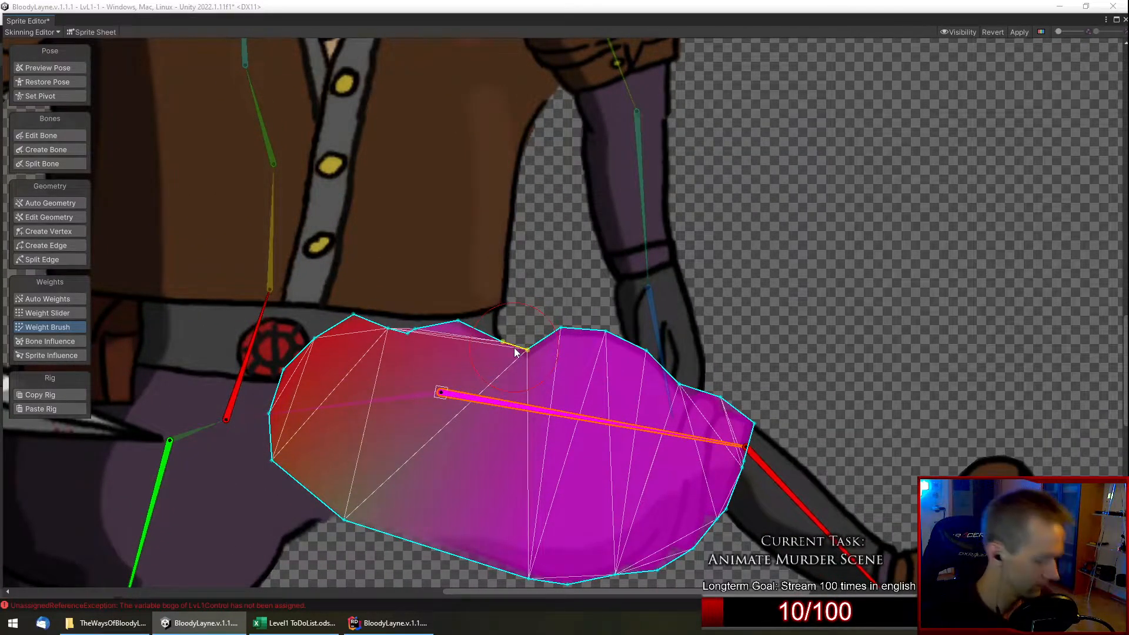
key("ctrl+z")
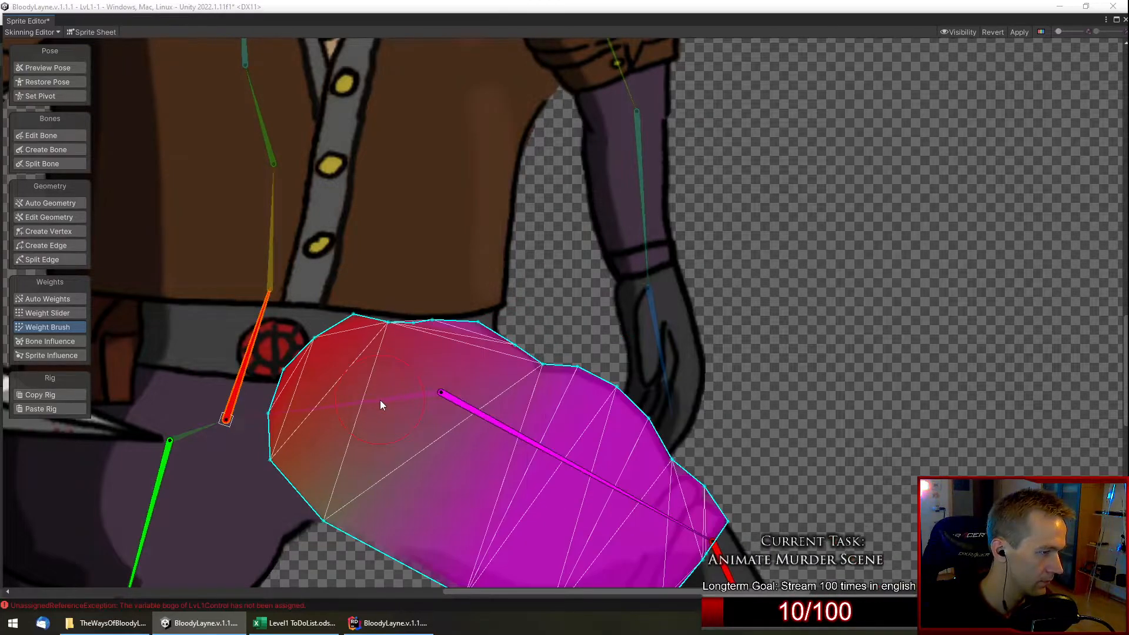
With the hip bone selected, brush weights along the thigh's upper edge to fill the crease, and raise the thigh bone further.
left_click_drag(573, 465, 549, 414)
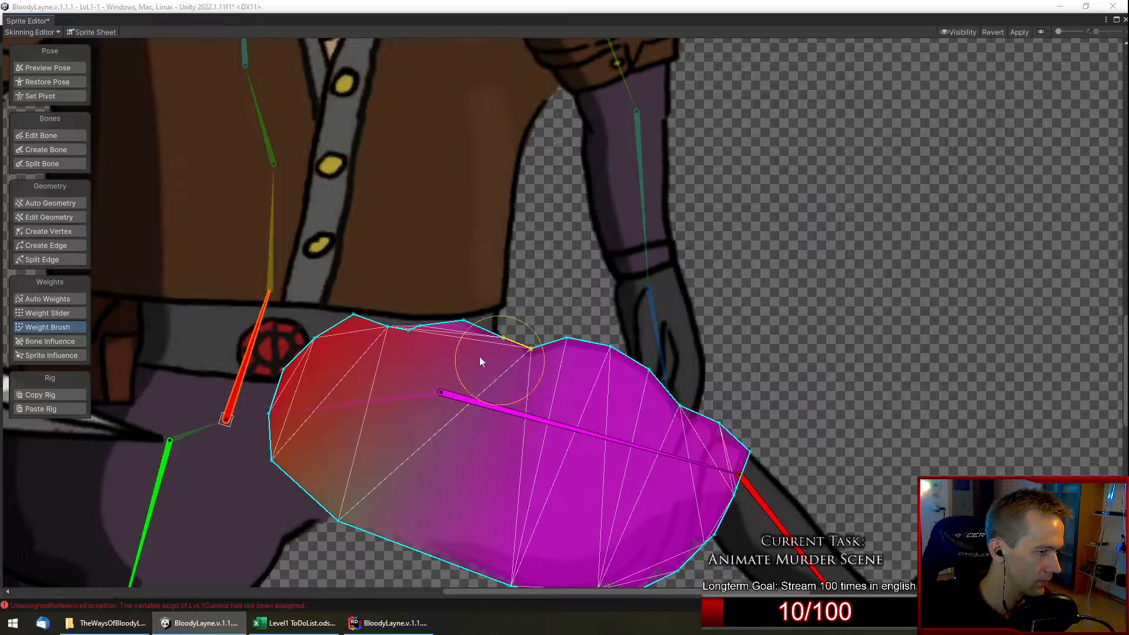
mouse_move(404, 347)
left_mouse_down()
mouse_move(438, 311)
mouse_move(441, 334)
mouse_move(500, 374)
left_mouse_up()
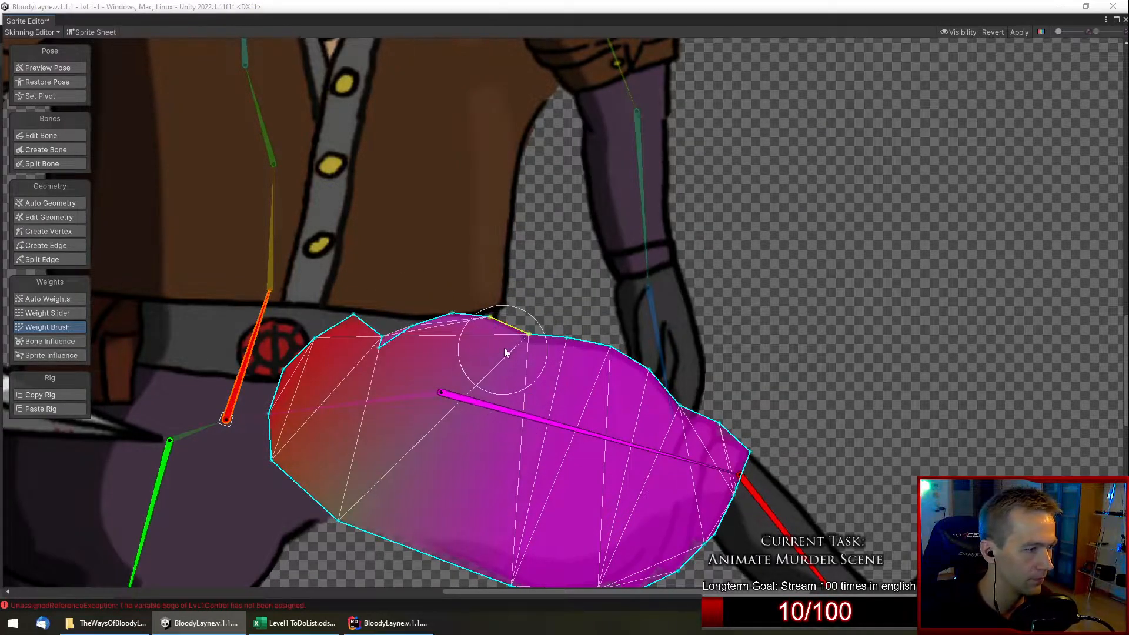
left_click_drag(567, 433, 623, 430)
Brush the thigh bone's weights around the notch near the belt buckle, smoothing the upper edge toward the inner hip.
left_click(383, 361)
left_click(376, 391)
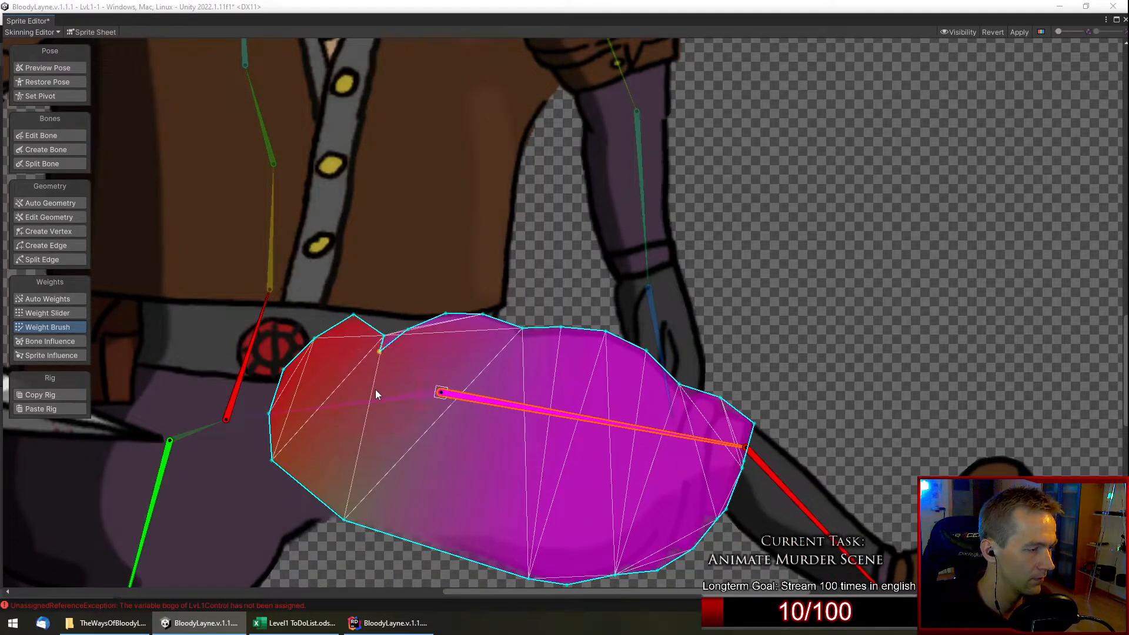
left_click_drag(376, 390, 381, 387)
left_click(381, 386)
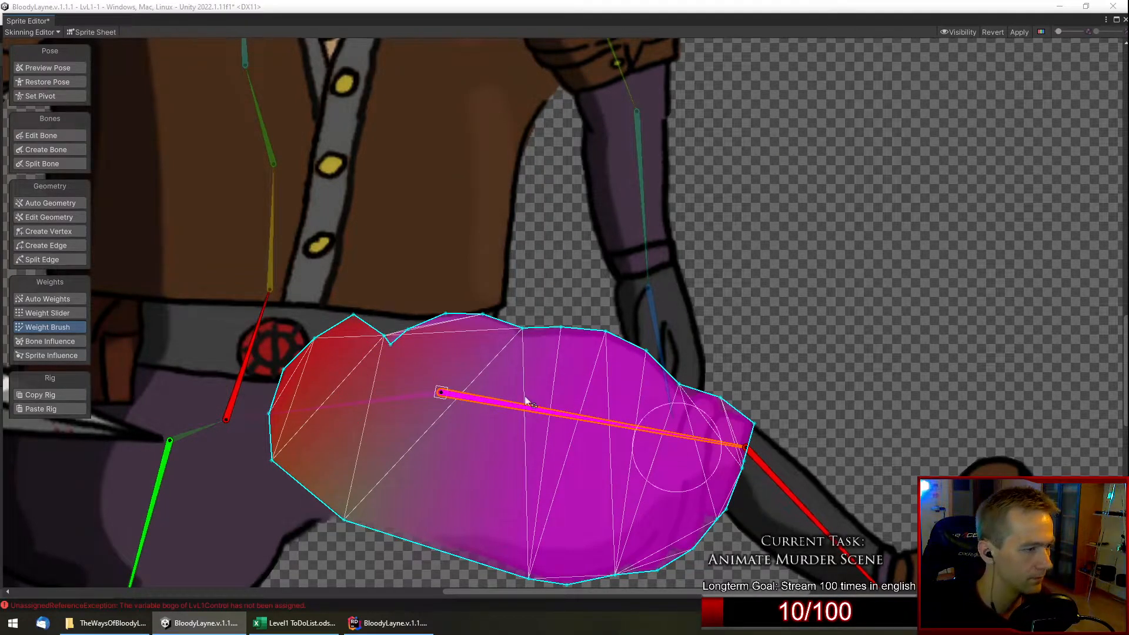
mouse_move(364, 325)
left_mouse_down()
mouse_move(386, 310)
mouse_move(341, 332)
mouse_move(414, 337)
left_mouse_up()
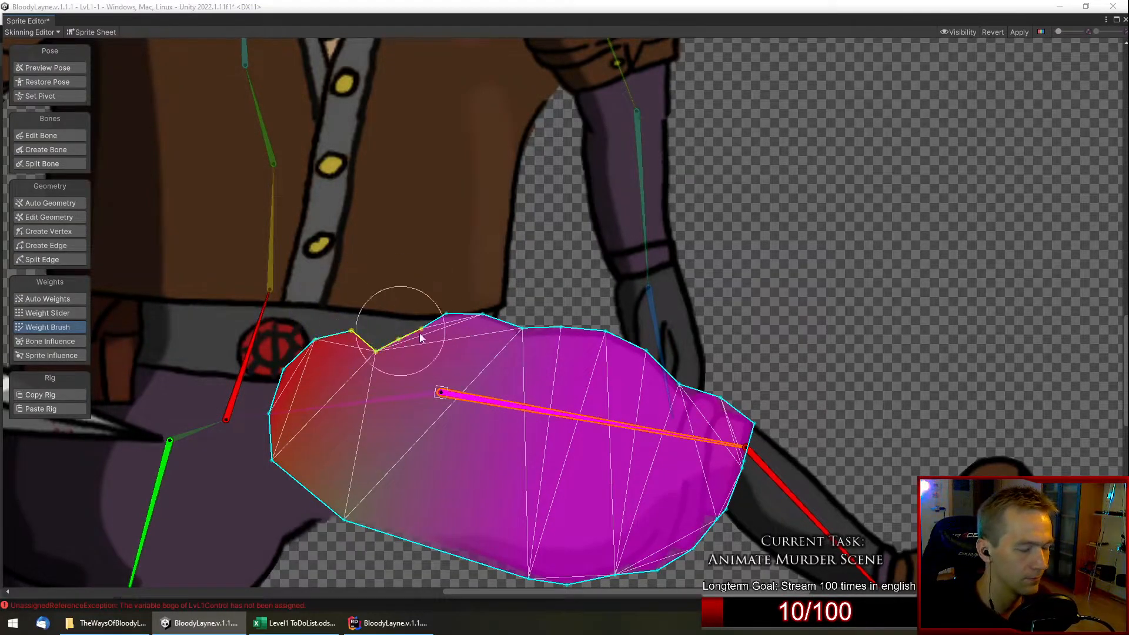
mouse_move(329, 347)
left_mouse_down()
mouse_move(411, 321)
mouse_move(350, 343)
left_mouse_up()
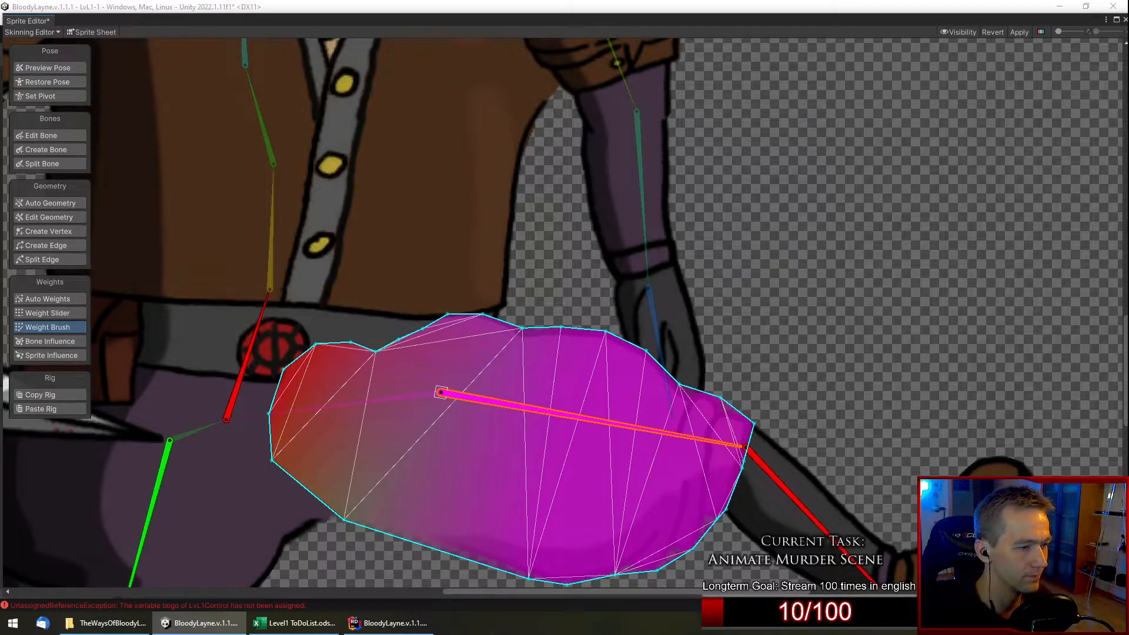
Pose the front thigh at raised and lowered angles to examine the mesh along its lower edge.
left_click_drag(599, 423, 641, 401)
middle_click_drag(478, 461, 608, 386)
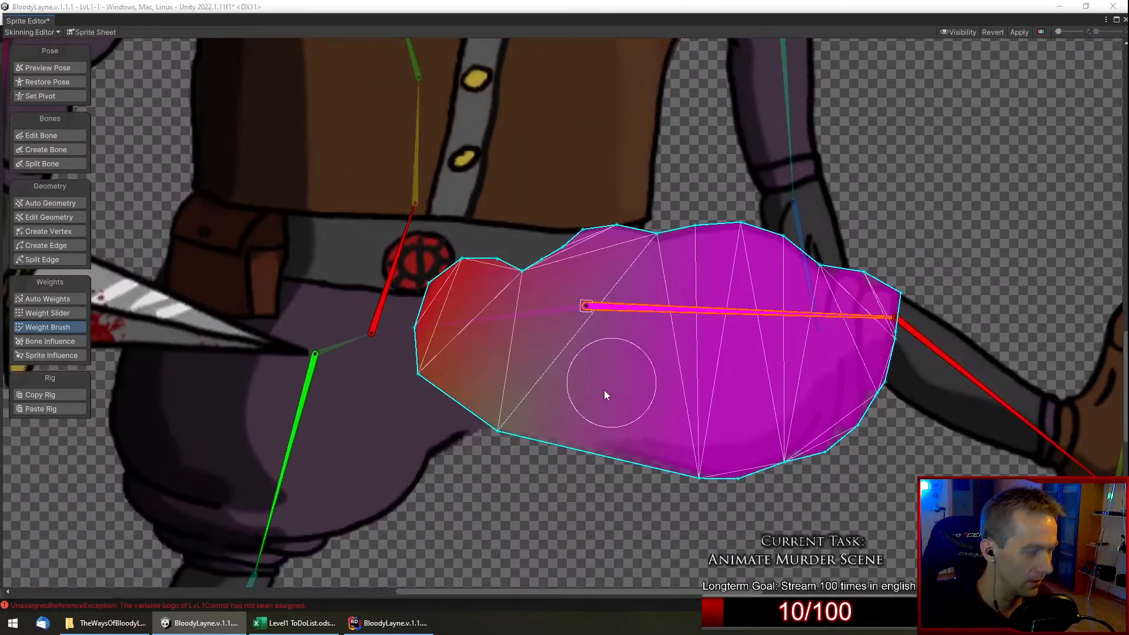
middle_click_drag(510, 459, 604, 396)
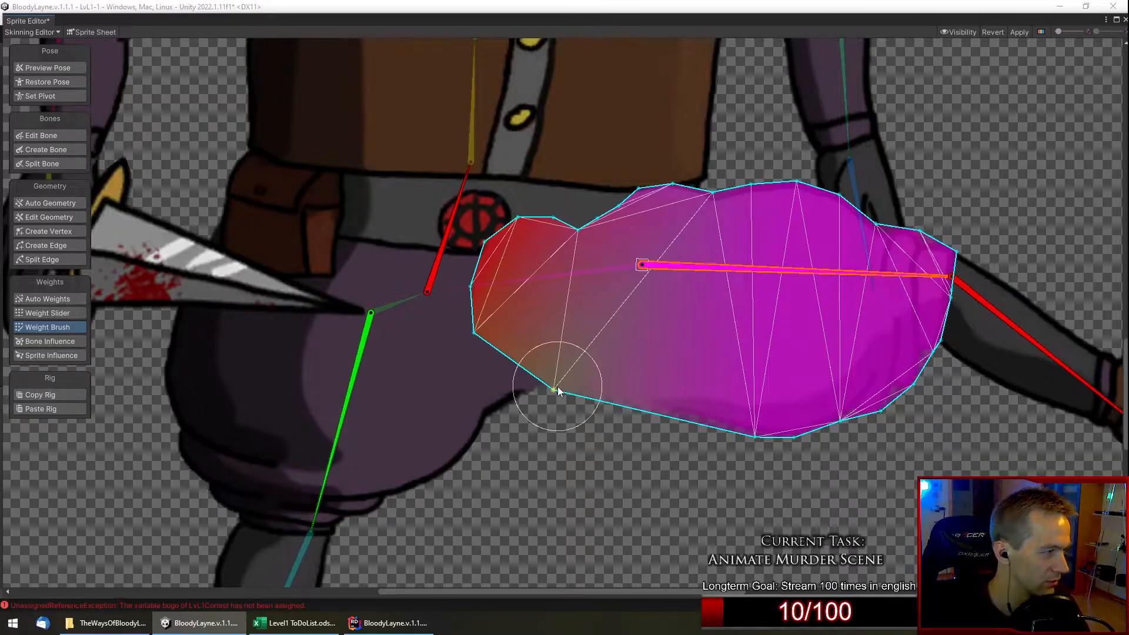
left_click(29, 230)
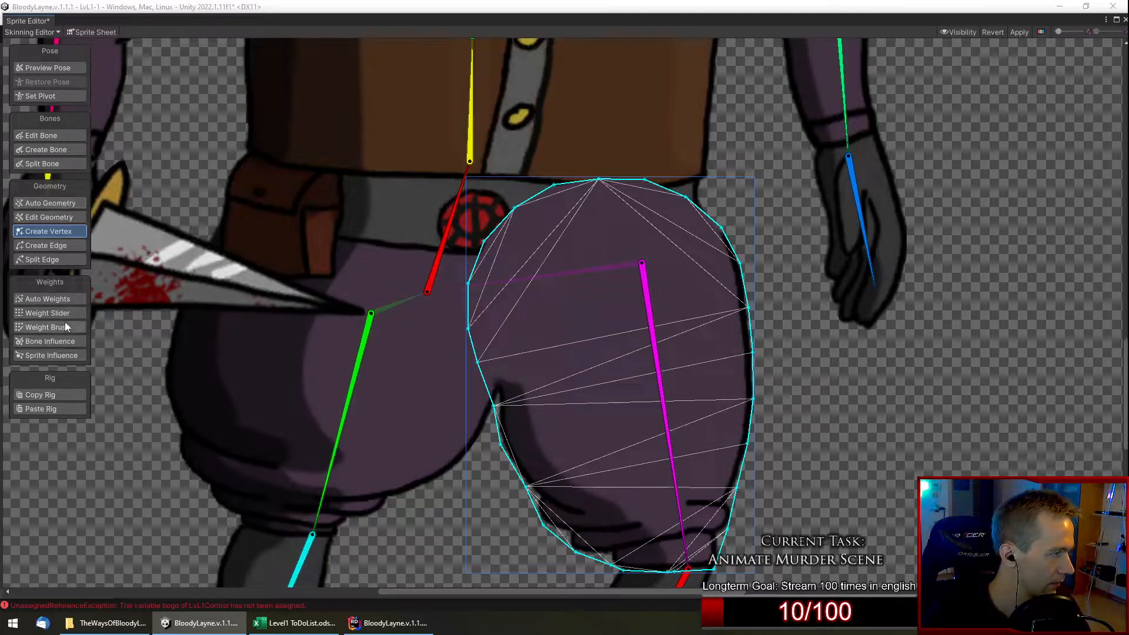
left_click(30, 62)
left_click_drag(676, 443, 708, 453)
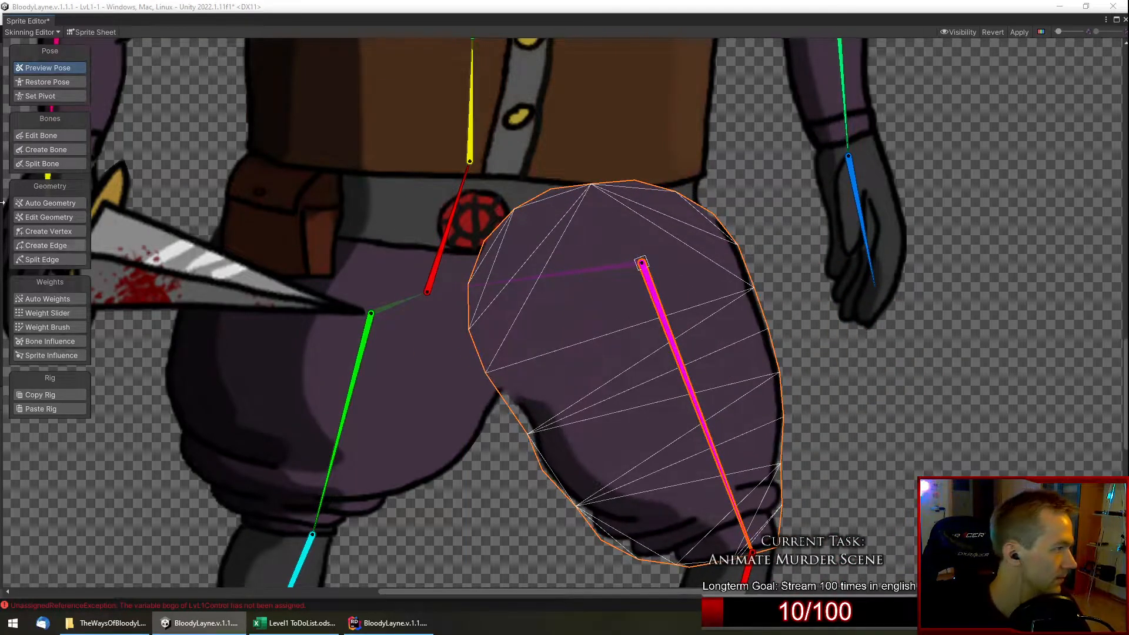
Add two vertices on the thigh mesh's inner outline just above the gap between the legs.
left_click(40, 230)
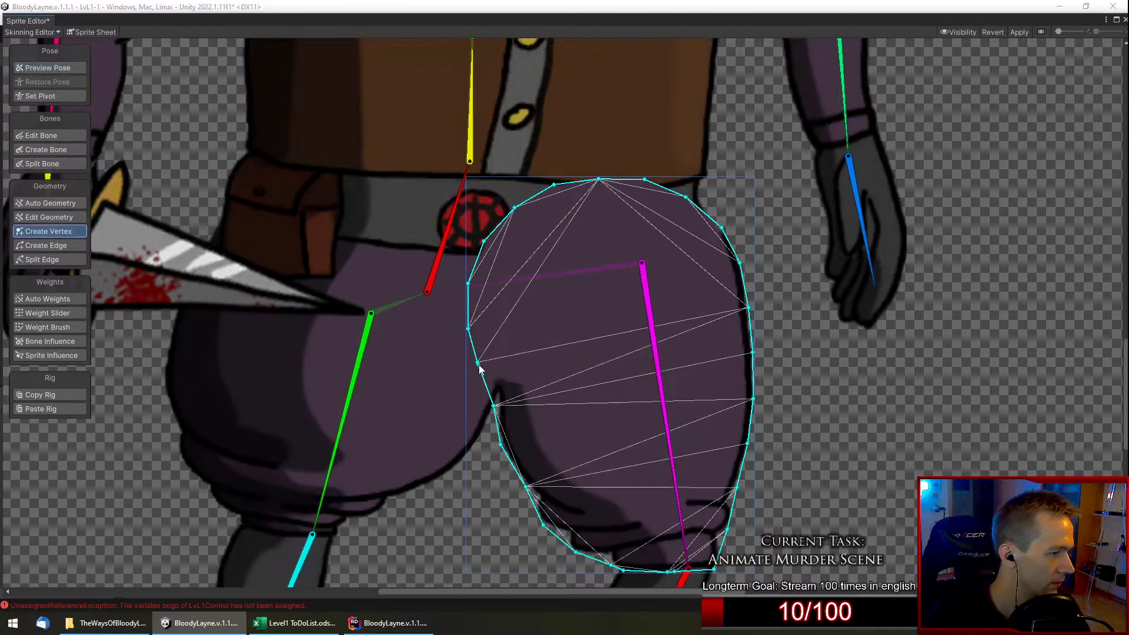
scroll(494, 412, "up", 6)
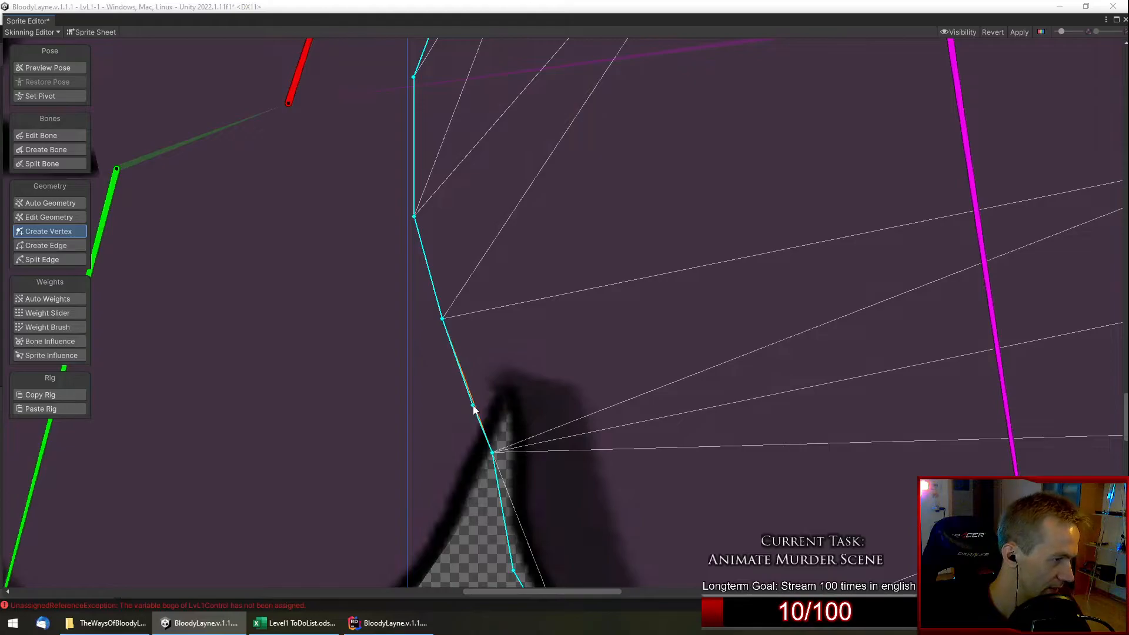
left_click(459, 370)
left_click(478, 416)
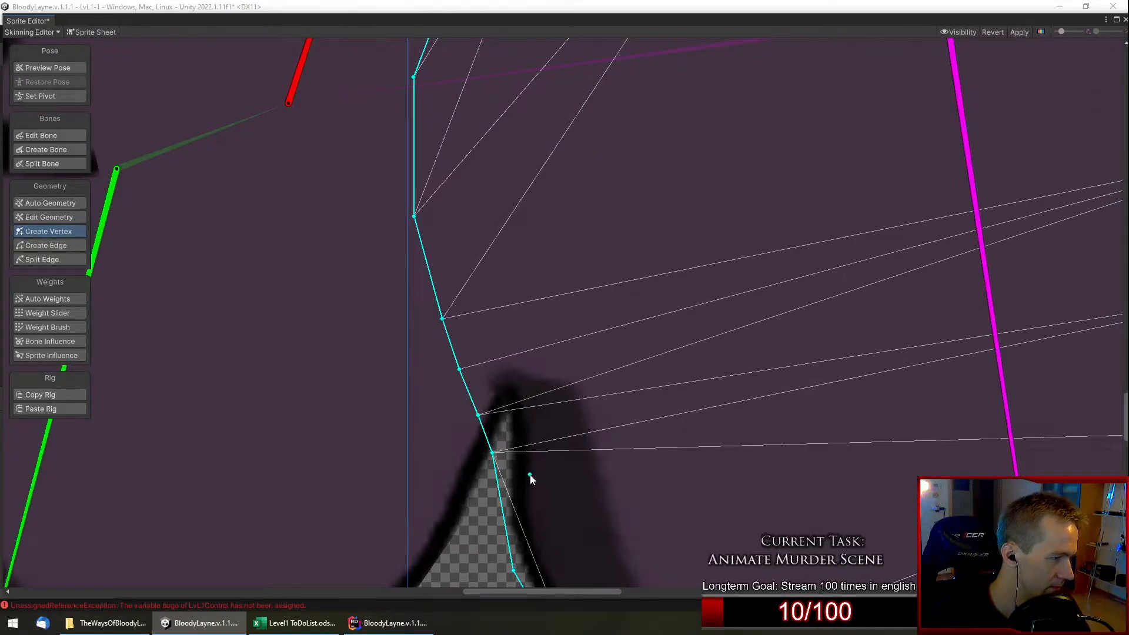
scroll(549, 423, "down", 5)
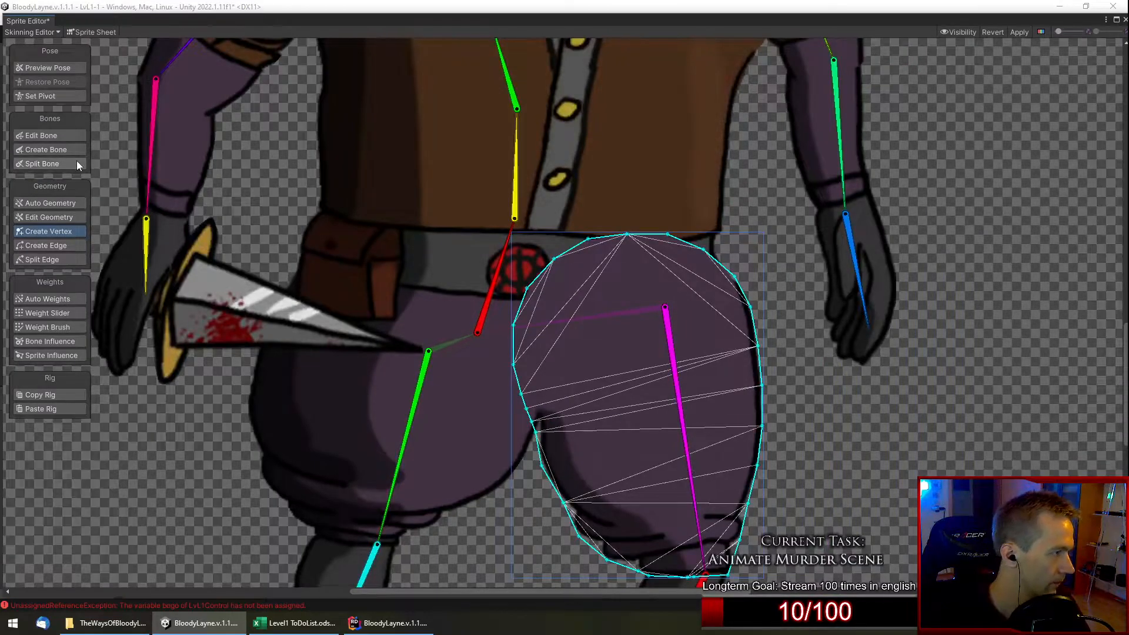
Show the bone influences of the front thigh sprite and raise its thigh bone to roughly horizontal.
left_click(69, 341)
left_click_drag(687, 466, 815, 308)
scroll(594, 418, "up", 6)
scroll(598, 417, "down", 6)
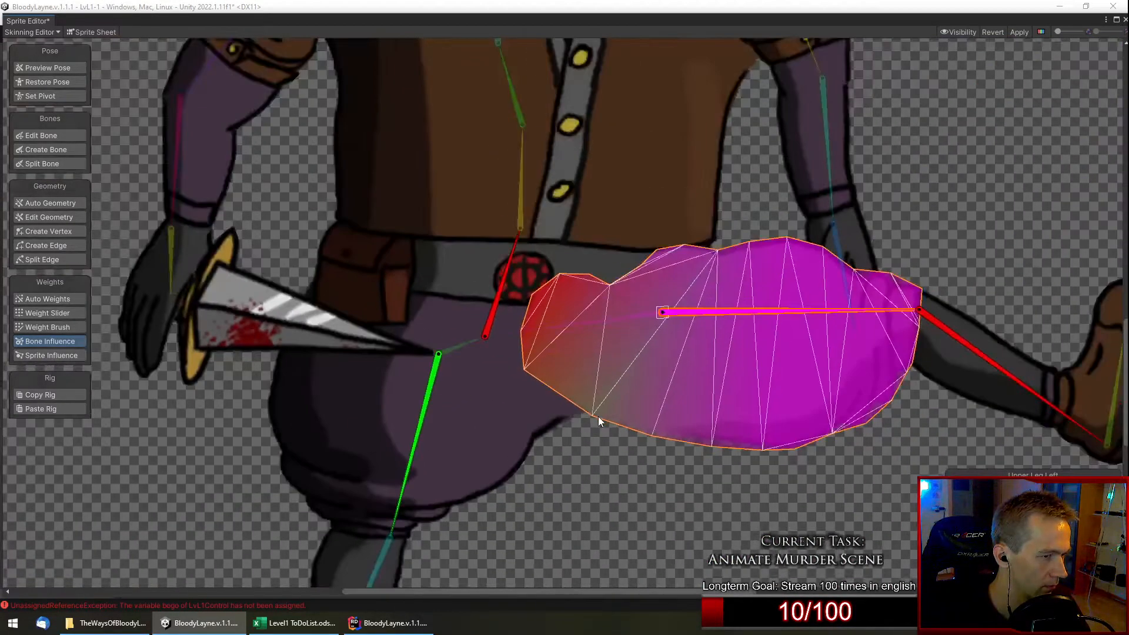
left_click_drag(804, 309, 920, 307)
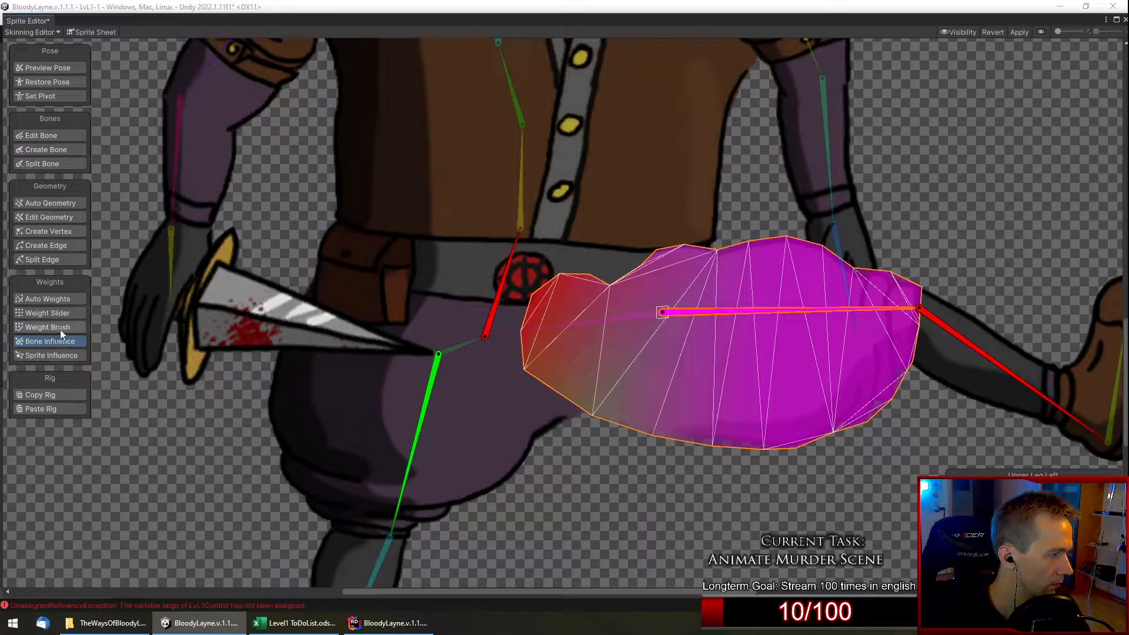
With the back thigh bone selected, brush its weights onto the front thigh's lower inner edge near the gap between the legs.
left_click(421, 404)
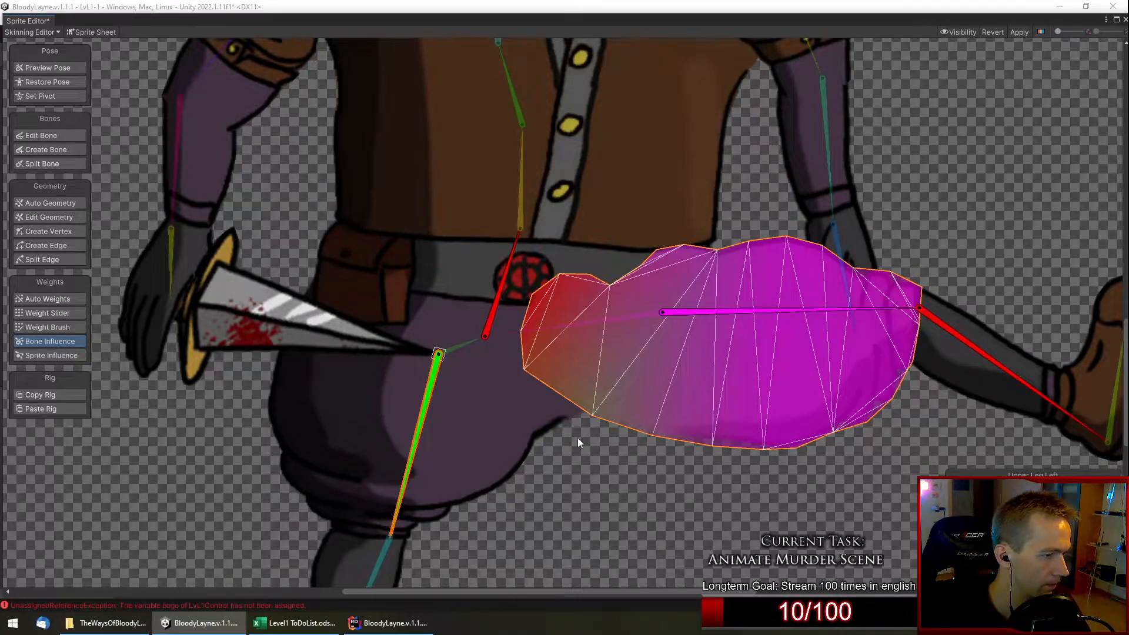
scroll(653, 444, "up", 3)
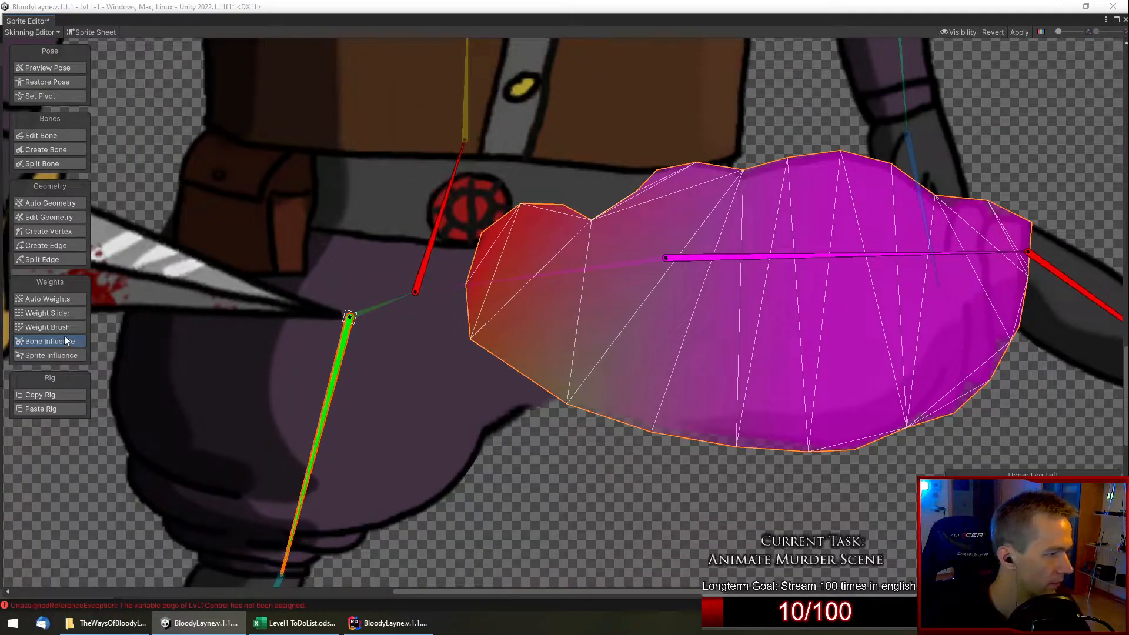
left_click(47, 327)
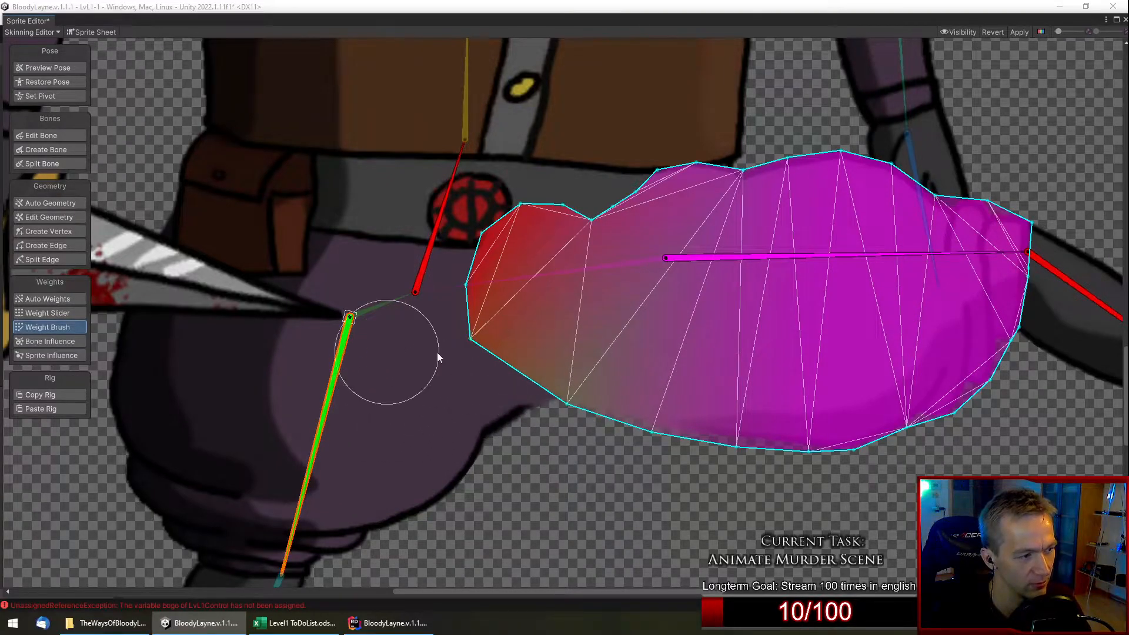
mouse_move(530, 400)
left_mouse_down()
mouse_move(635, 440)
mouse_move(615, 440)
left_mouse_up()
left_click(614, 435)
left_click(465, 367)
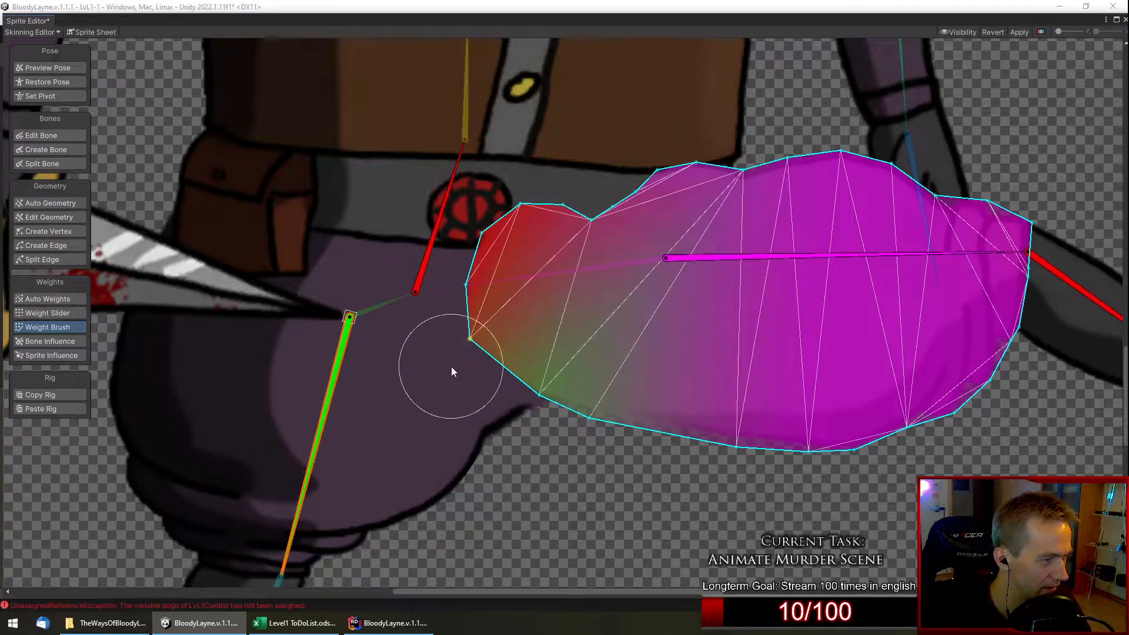
left_click(702, 465)
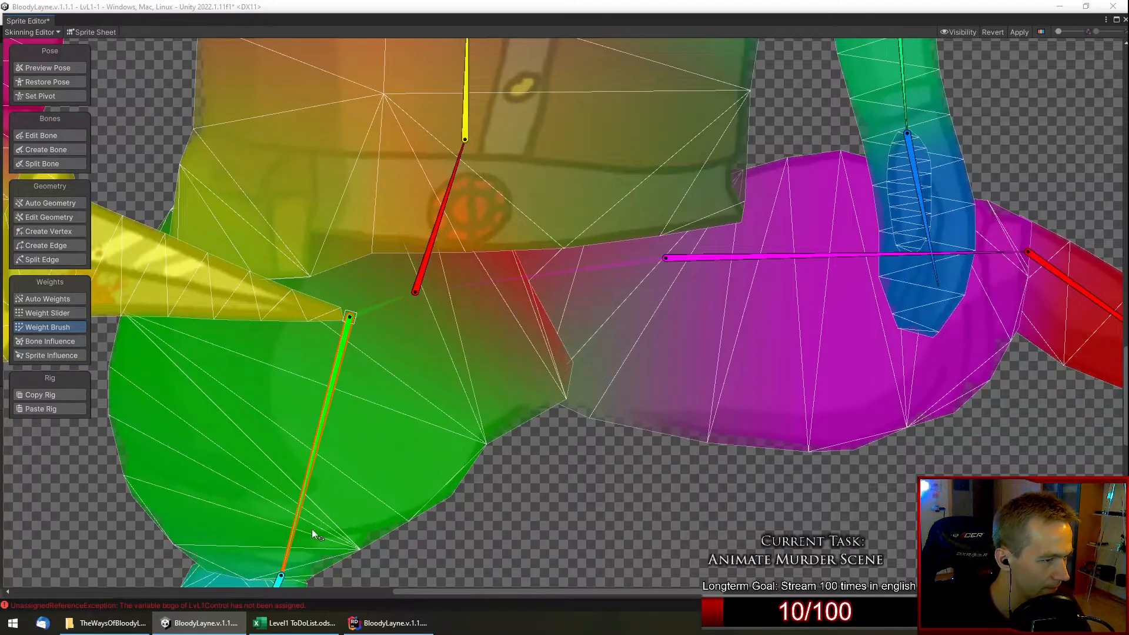
Preview the leg pose, lowering the front thigh and swinging the back thigh rearward to examine how the crotch area deforms.
scroll(569, 489, "down", 3)
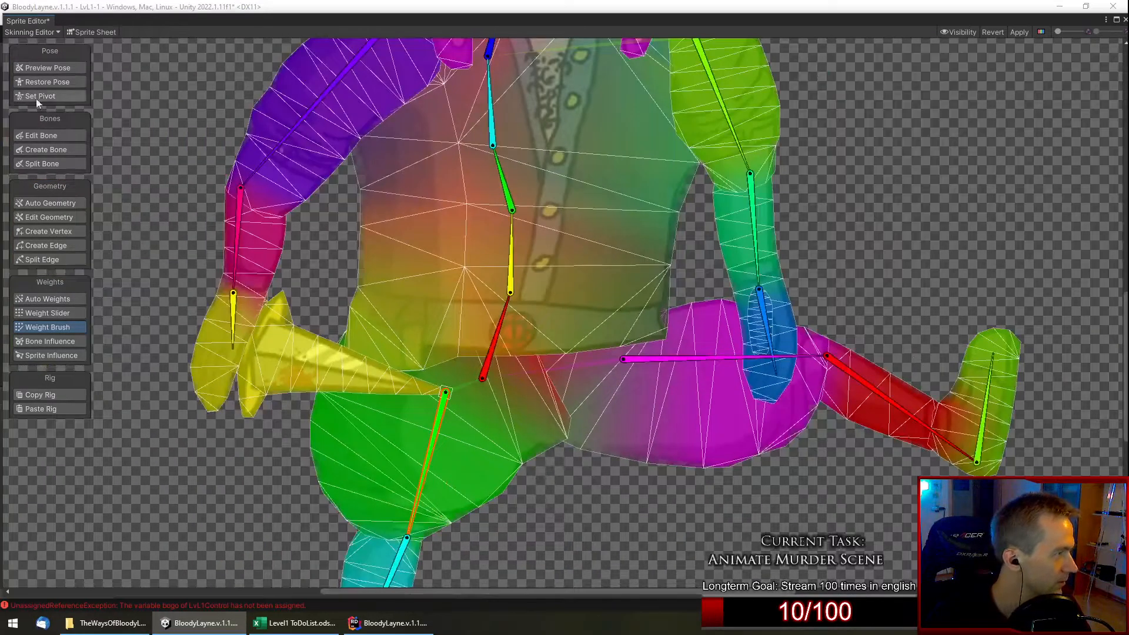
left_click(62, 72)
scroll(326, 219, "down", 6)
left_click_drag(535, 298, 673, 306)
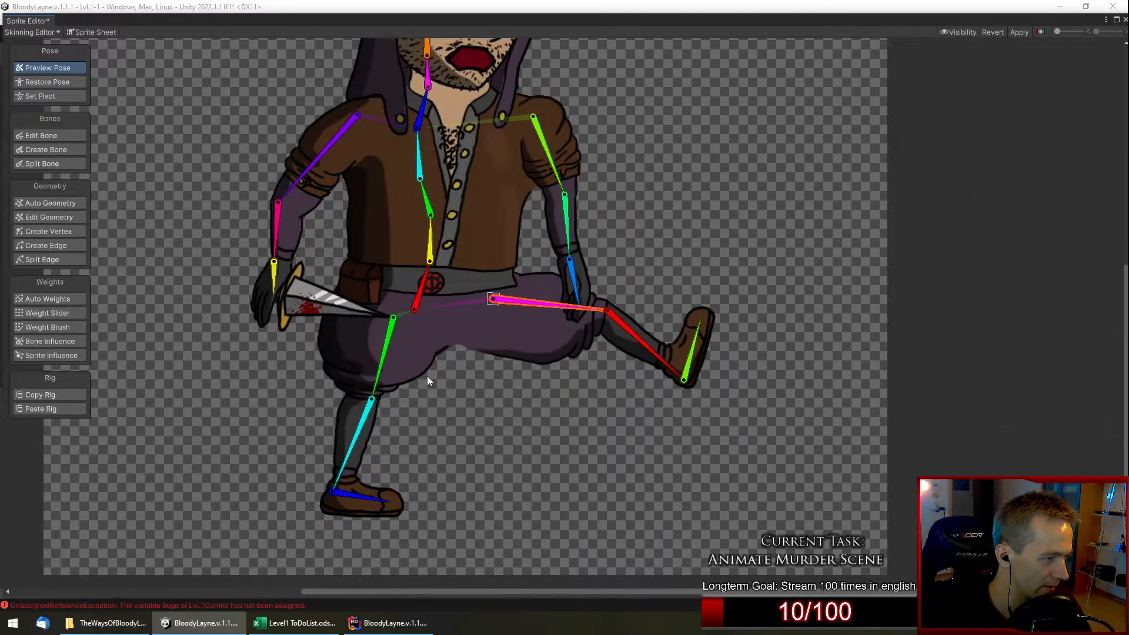
scroll(428, 378, "up", 4)
left_click(411, 323)
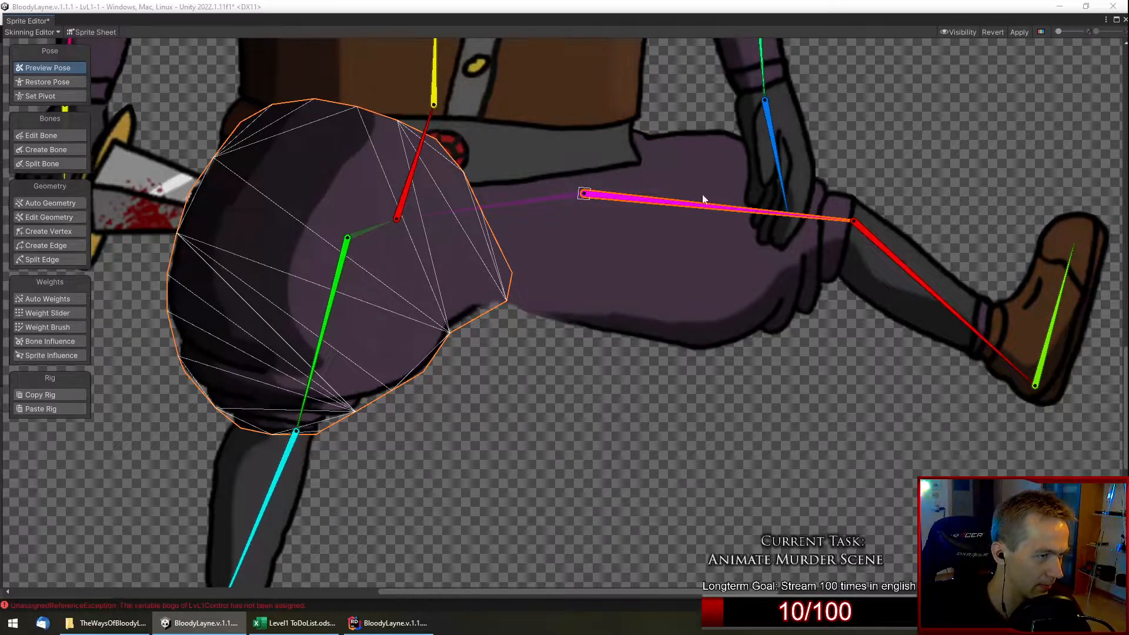
left_click_drag(709, 204, 758, 370)
left_click_drag(311, 389, 176, 253)
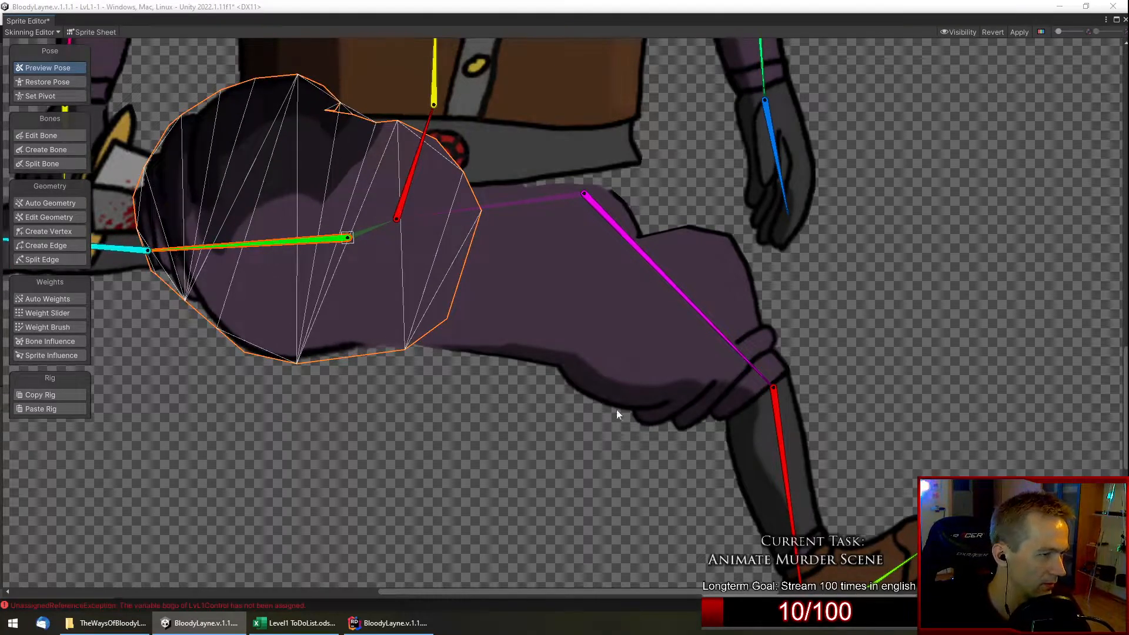
Brush the front thigh sprite's weights along its upper outer edge to round out the notches, undoing the last stroke.
scroll(572, 250, "up", 2)
left_click(584, 241)
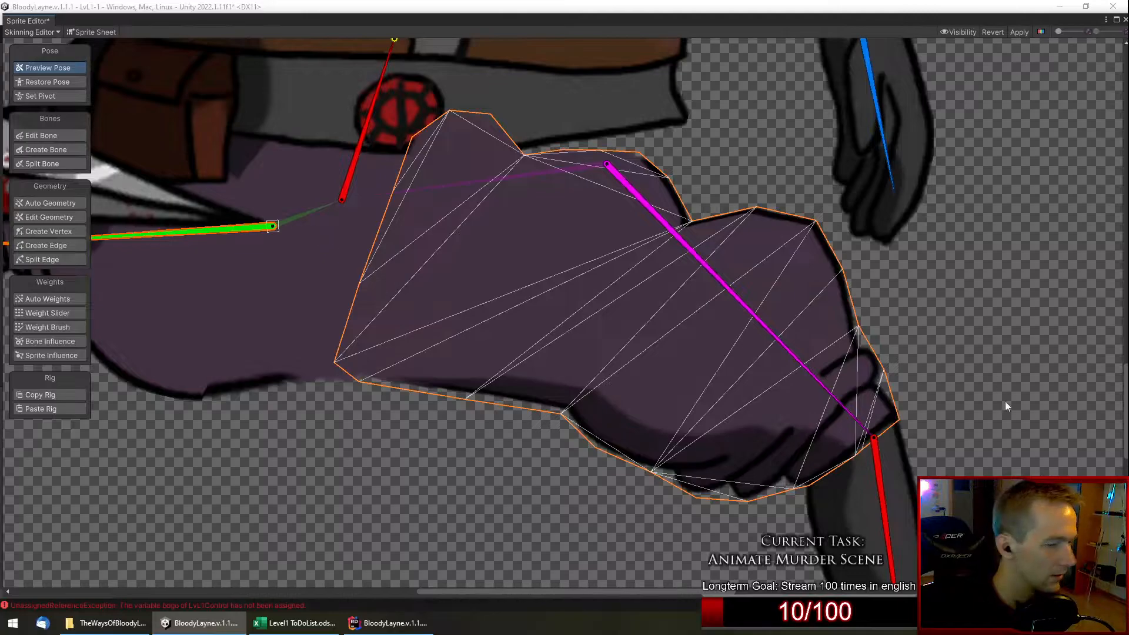
left_click(71, 327)
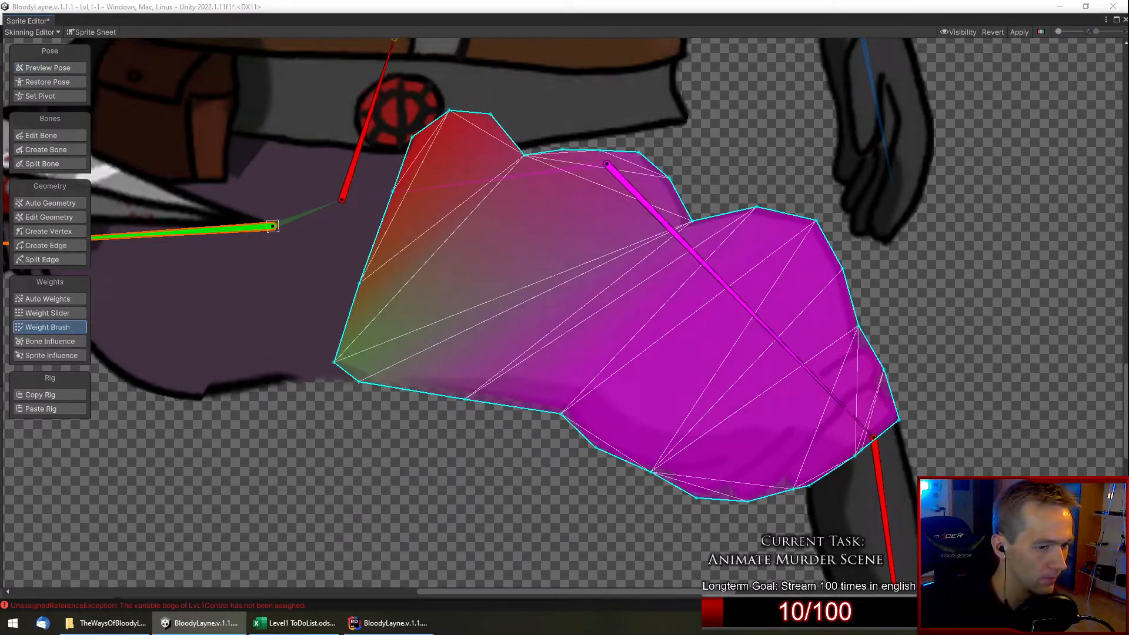
mouse_move(595, 185)
left_mouse_down()
mouse_move(622, 179)
mouse_move(723, 202)
mouse_move(713, 192)
mouse_move(727, 139)
mouse_move(575, 125)
mouse_move(807, 216)
mouse_move(880, 383)
mouse_move(854, 315)
mouse_move(682, 151)
mouse_move(453, 147)
mouse_move(504, 118)
mouse_move(804, 182)
mouse_move(858, 312)
left_mouse_up()
key("ctrl+z")
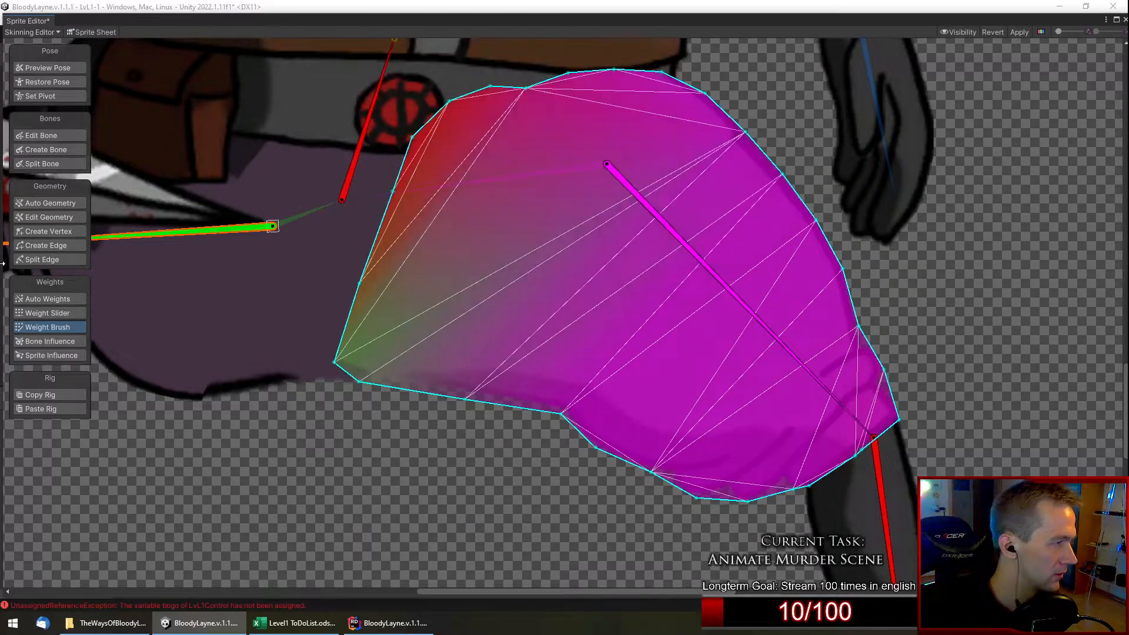
Pose the back thigh partway rearward so the legs form a wide stride, and apply the sprite changes.
left_click(51, 72)
scroll(417, 421, "down", 2)
left_click(417, 421)
scroll(417, 421, "down", 3)
left_click_drag(319, 342, 235, 438)
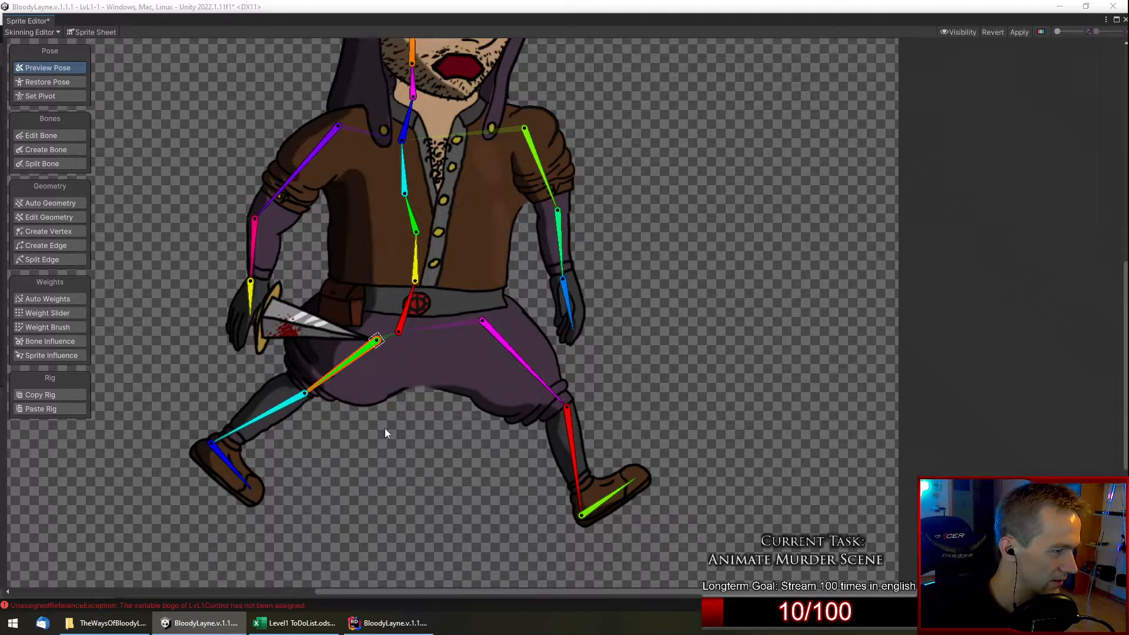
scroll(385, 429, "down", 4)
scroll(389, 404, "up", 4)
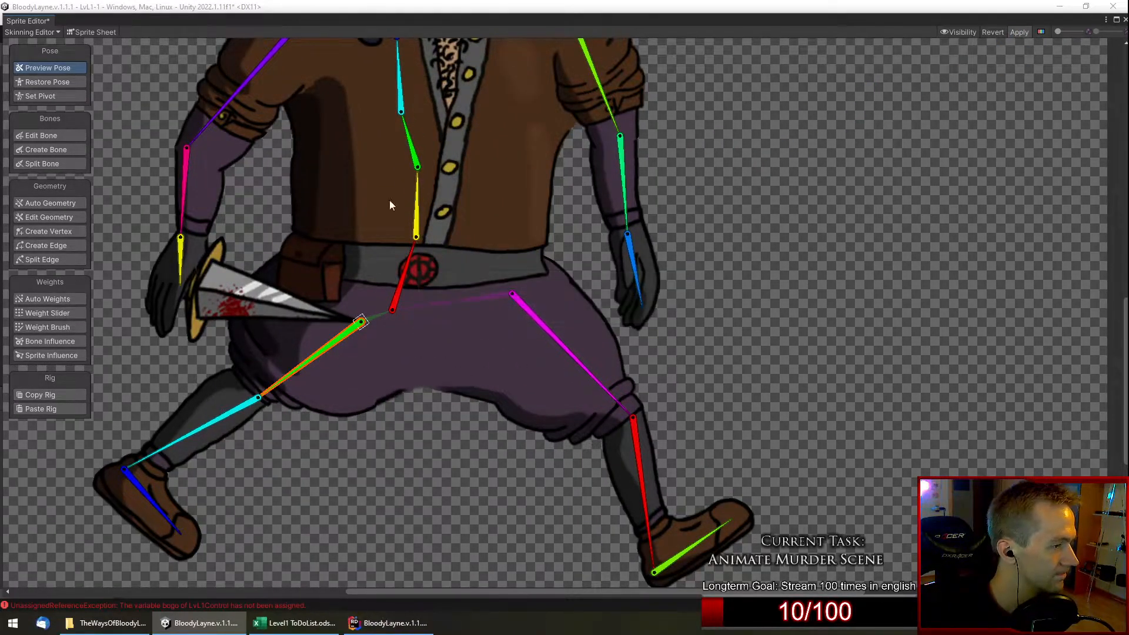
scroll(378, 403, "up", 2)
scroll(378, 408, "up", 1)
left_click_drag(247, 366, 224, 400)
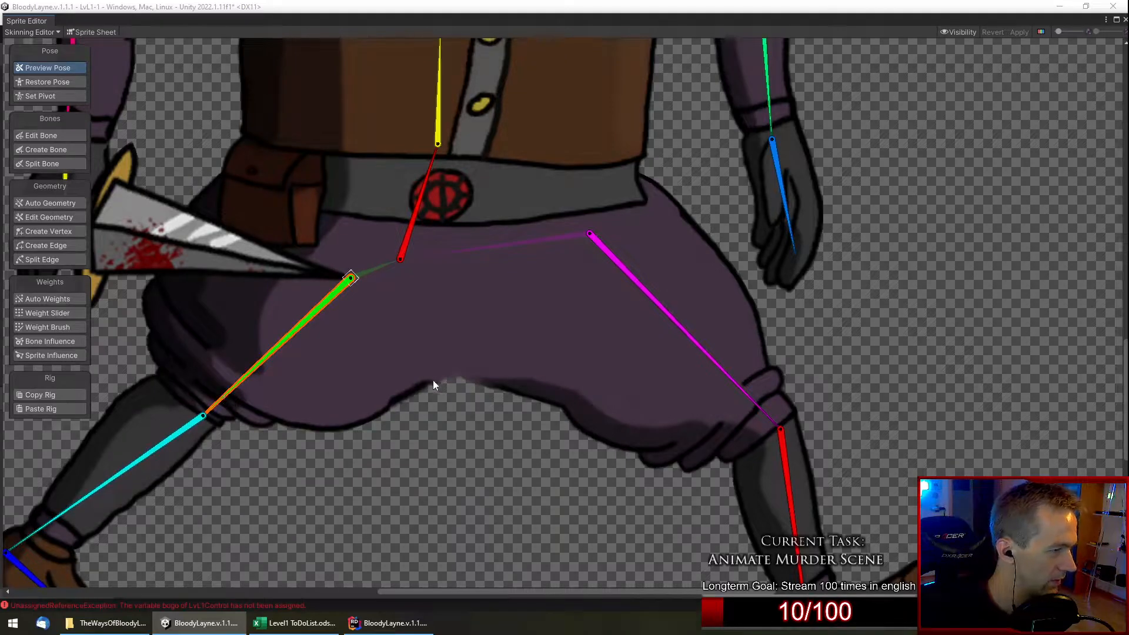
Brush the front thigh bone's weights onto the back thigh sprite's inner edge and its lower corner at the crotch.
left_click(412, 381)
scroll(444, 445, "up", 6)
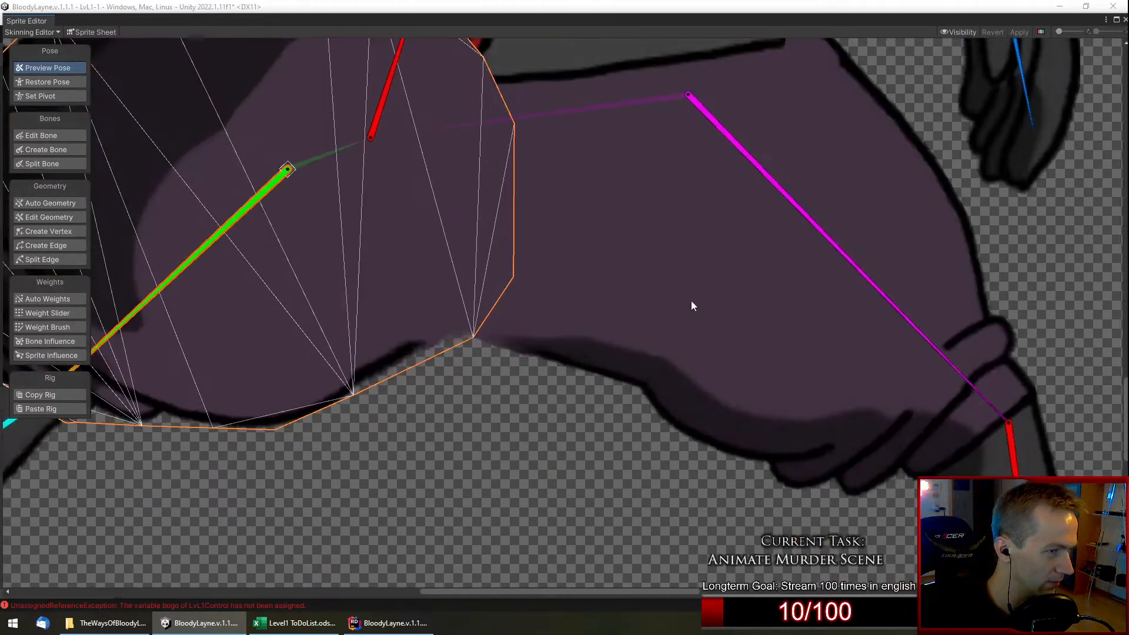
left_click(61, 327)
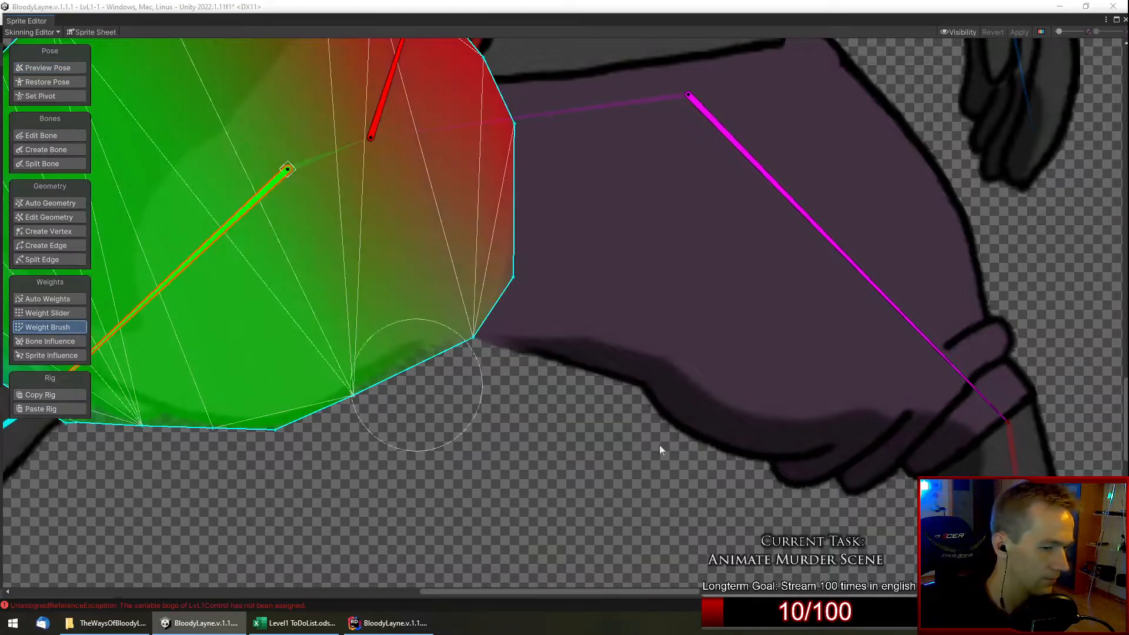
left_click(743, 157)
mouse_move(520, 315)
left_mouse_down()
mouse_move(474, 339)
mouse_move(497, 306)
mouse_move(372, 382)
mouse_move(393, 383)
mouse_move(503, 295)
mouse_move(528, 168)
left_mouse_up()
mouse_move(523, 327)
left_mouse_down()
mouse_move(500, 304)
mouse_move(534, 301)
mouse_move(521, 317)
mouse_move(492, 308)
mouse_move(378, 370)
mouse_move(452, 375)
mouse_move(564, 330)
mouse_move(557, 335)
mouse_move(520, 139)
mouse_move(529, 156)
mouse_move(411, 386)
mouse_move(509, 371)
mouse_move(574, 316)
mouse_move(628, 383)
left_mouse_up()
scroll(615, 354, "down", 5)
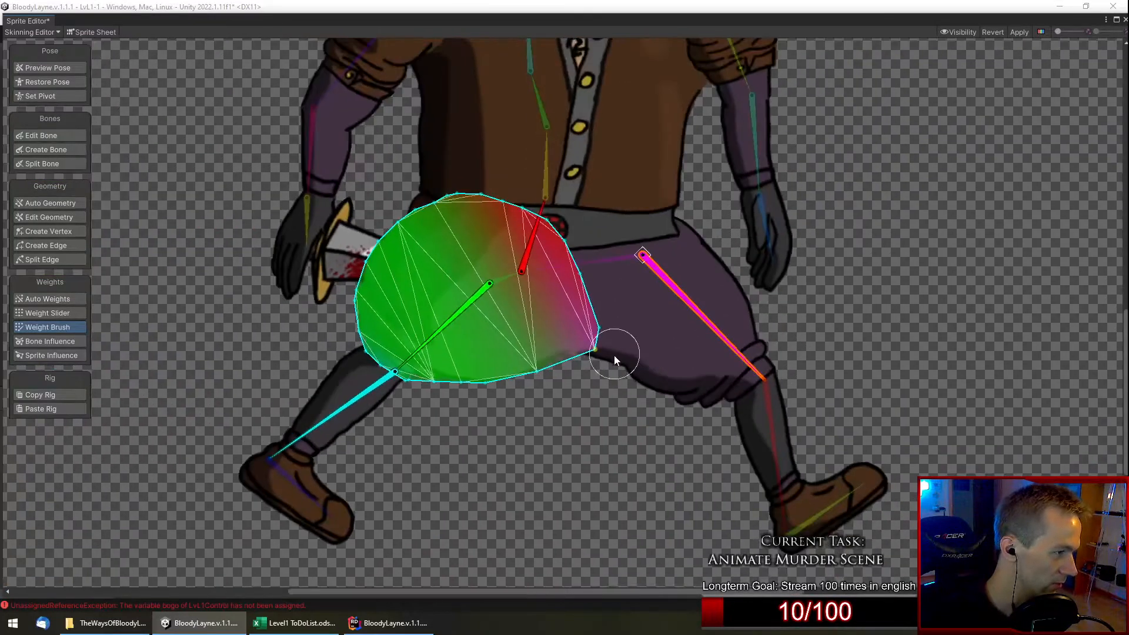
Swing the back thigh bone forward across the front leg and show the back thigh sprite's weights at the inner fold.
left_click(47, 68)
left_click_drag(427, 346, 642, 392)
double_click(911, 263)
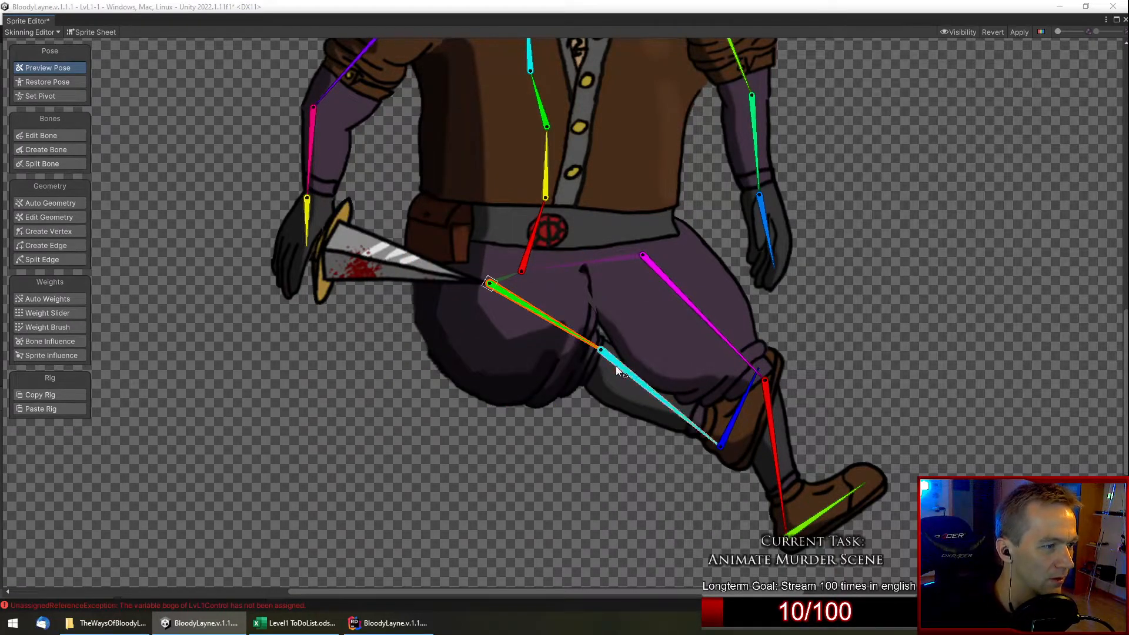
scroll(594, 331, "up", 8)
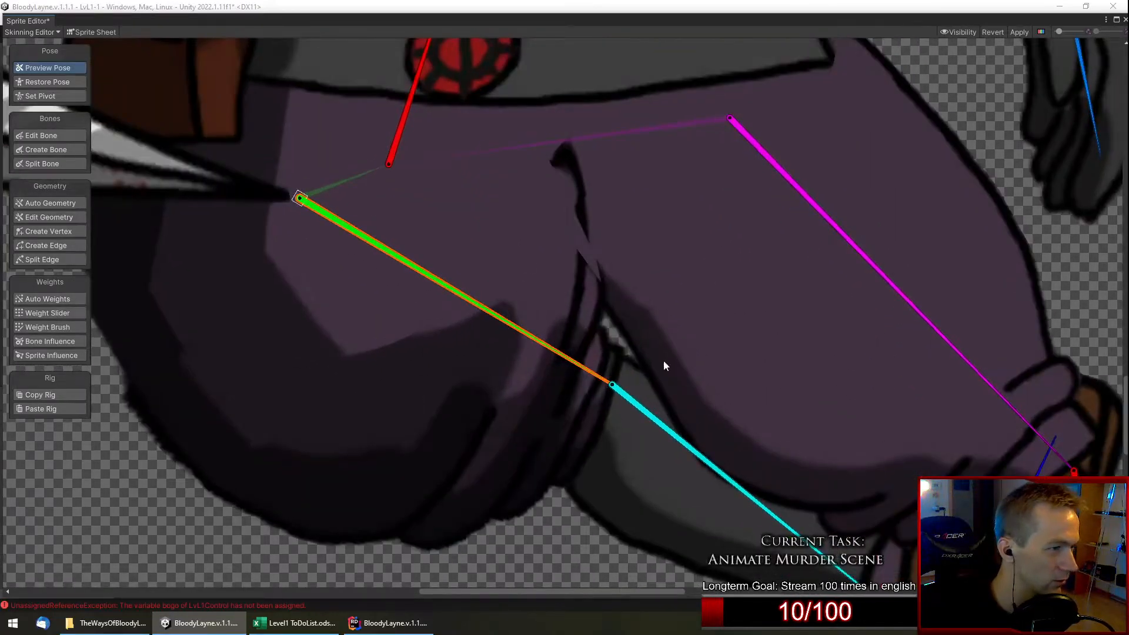
left_click(537, 266)
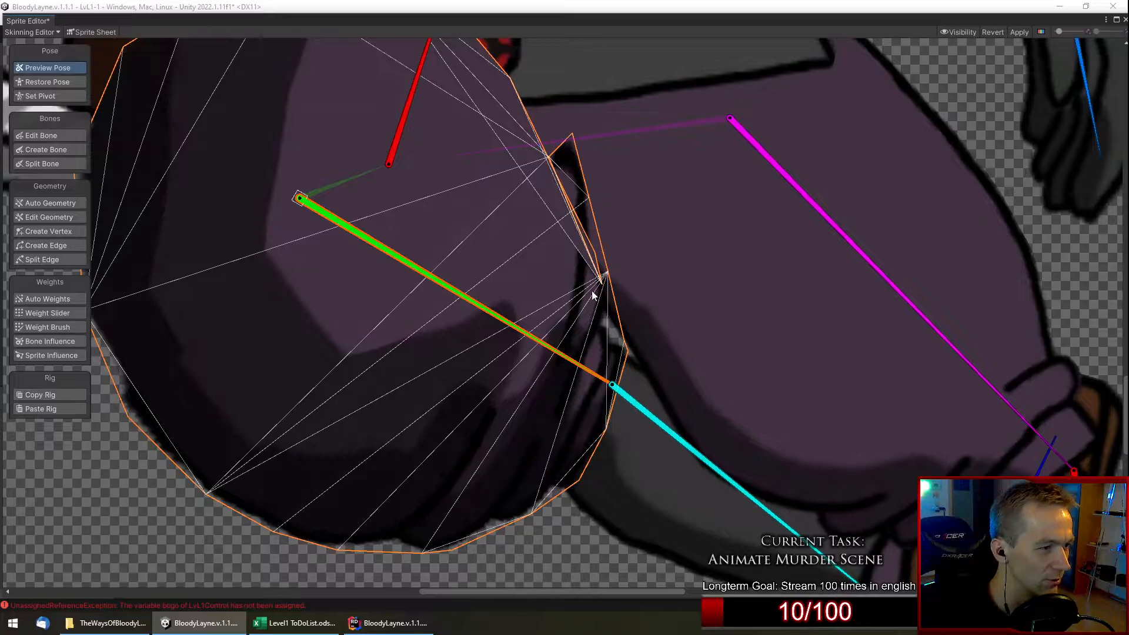
left_click(59, 328)
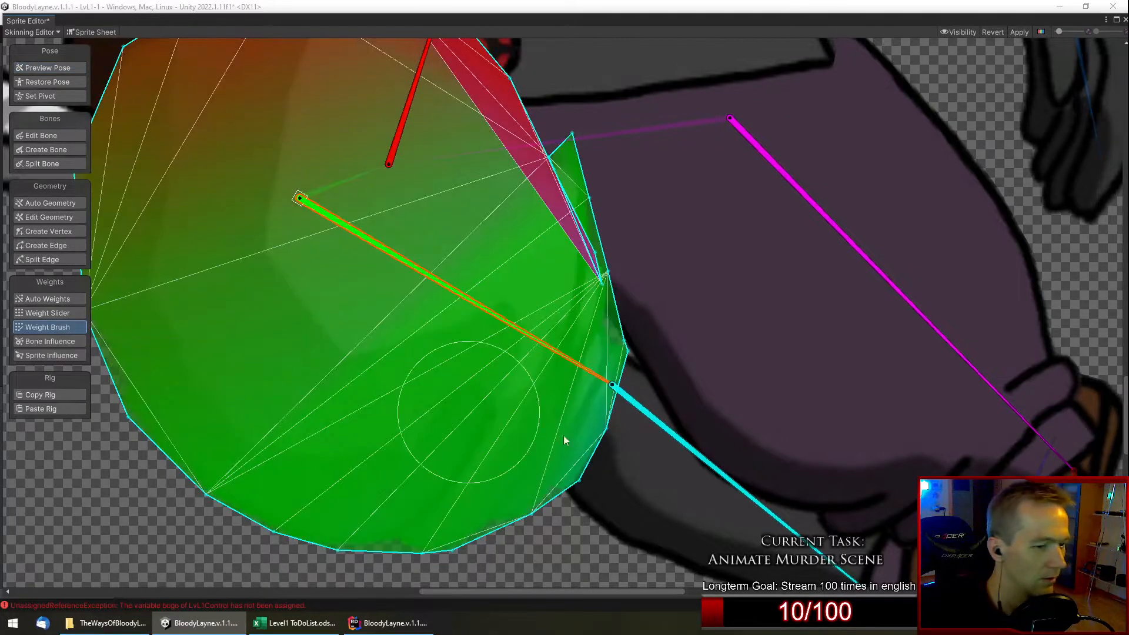
Try brushing the back thigh bone's weights over the folded inner edge, preview the pose, and undo the brushing.
mouse_move(628, 220)
left_mouse_down()
mouse_move(549, 184)
mouse_move(542, 157)
mouse_move(579, 213)
mouse_move(573, 224)
mouse_move(530, 194)
mouse_move(570, 232)
mouse_move(547, 203)
mouse_move(525, 231)
mouse_move(564, 203)
mouse_move(549, 166)
mouse_move(499, 227)
mouse_move(504, 167)
mouse_move(574, 247)
mouse_move(494, 188)
mouse_move(514, 176)
mouse_move(502, 152)
mouse_move(517, 223)
mouse_move(504, 209)
mouse_move(562, 227)
mouse_move(502, 232)
mouse_move(529, 241)
mouse_move(494, 197)
mouse_move(564, 249)
mouse_move(569, 224)
mouse_move(552, 194)
mouse_move(484, 196)
mouse_move(592, 247)
mouse_move(488, 176)
mouse_move(565, 194)
mouse_move(460, 168)
mouse_move(568, 242)
mouse_move(456, 111)
mouse_move(559, 156)
mouse_move(564, 182)
mouse_move(513, 192)
mouse_move(499, 216)
mouse_move(540, 236)
left_mouse_up()
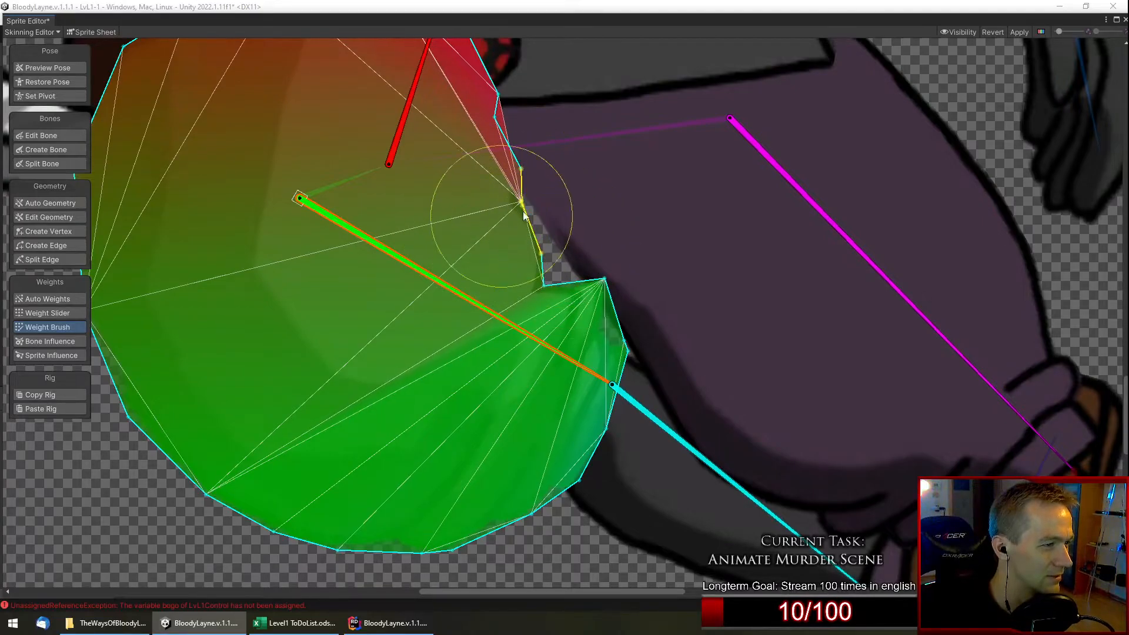
scroll(410, 331, "down", 3)
scroll(409, 333, "down", 3)
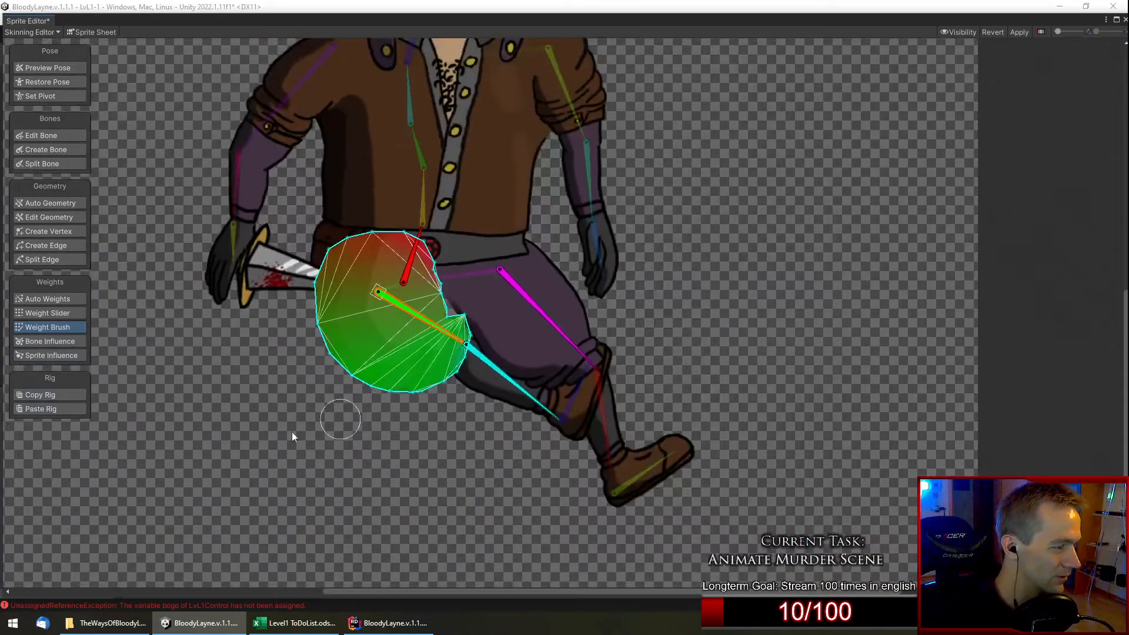
left_click(264, 443)
scroll(750, 259, "up", 2)
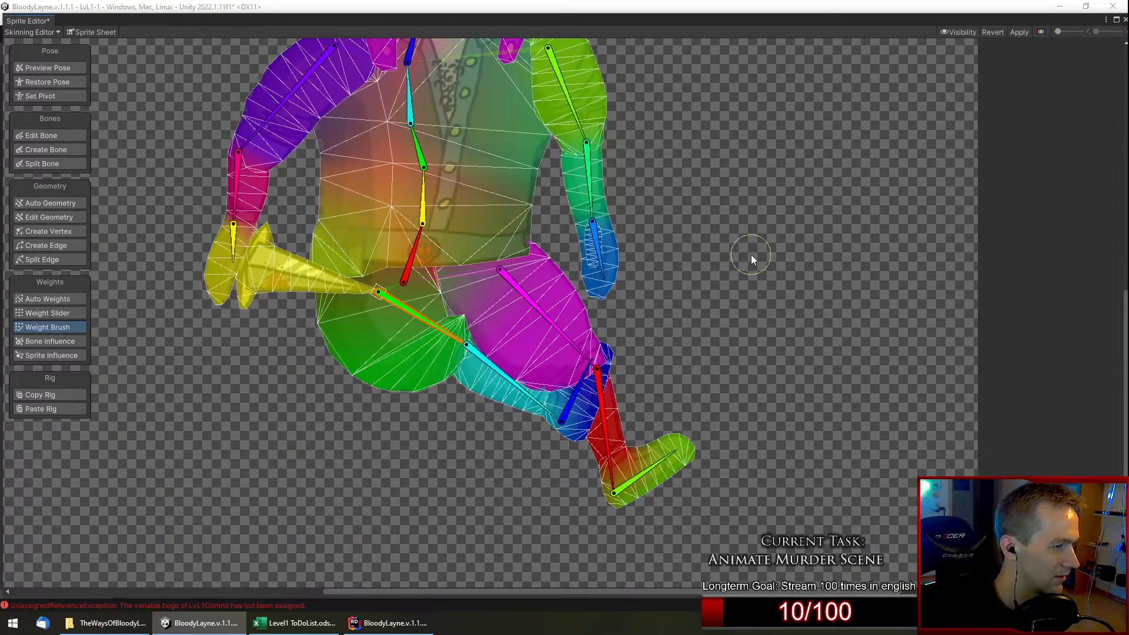
left_click(58, 69)
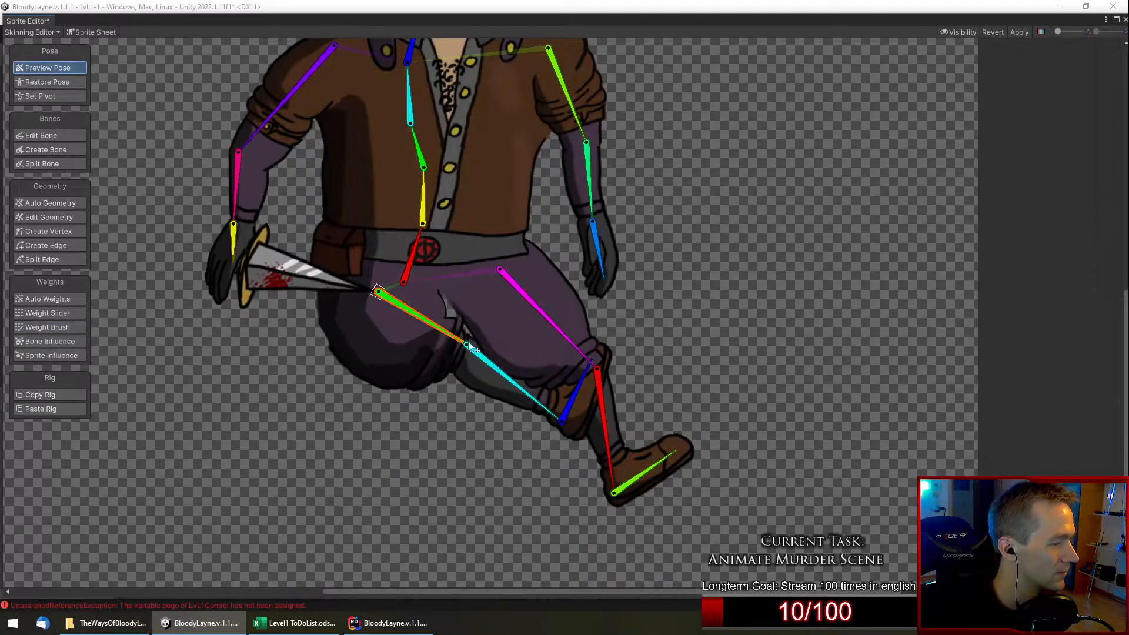
left_click_drag(444, 335, 503, 377)
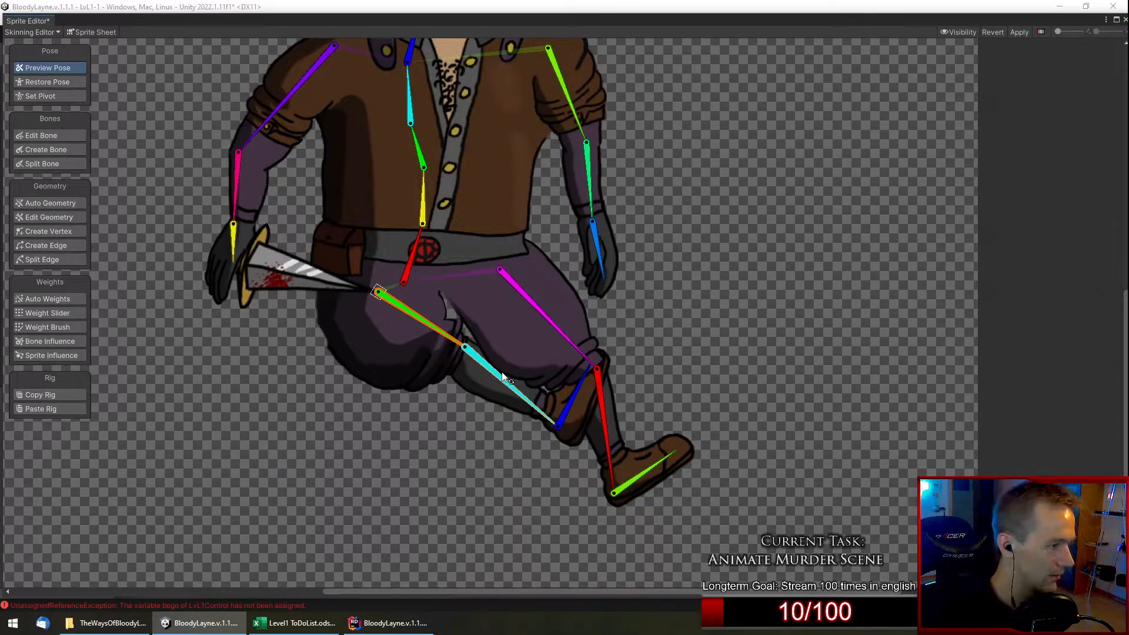
key("shift+n")
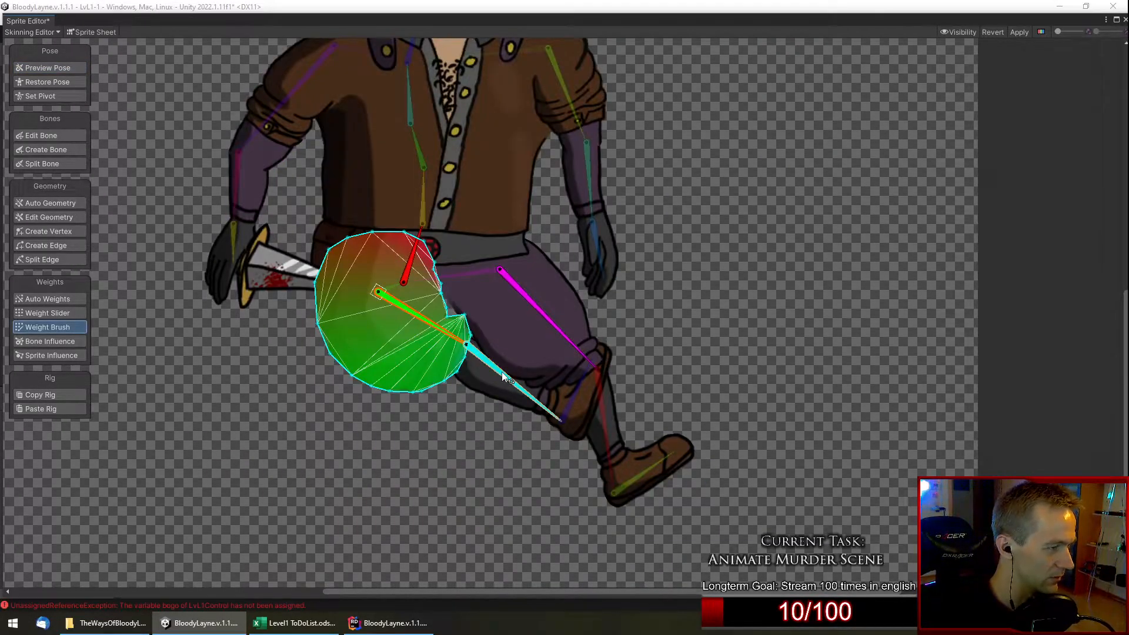
Lower the back thigh bone, and brush the front thigh bone's weights onto the back thigh's inner edge beside the gap.
scroll(438, 359, "up", 6)
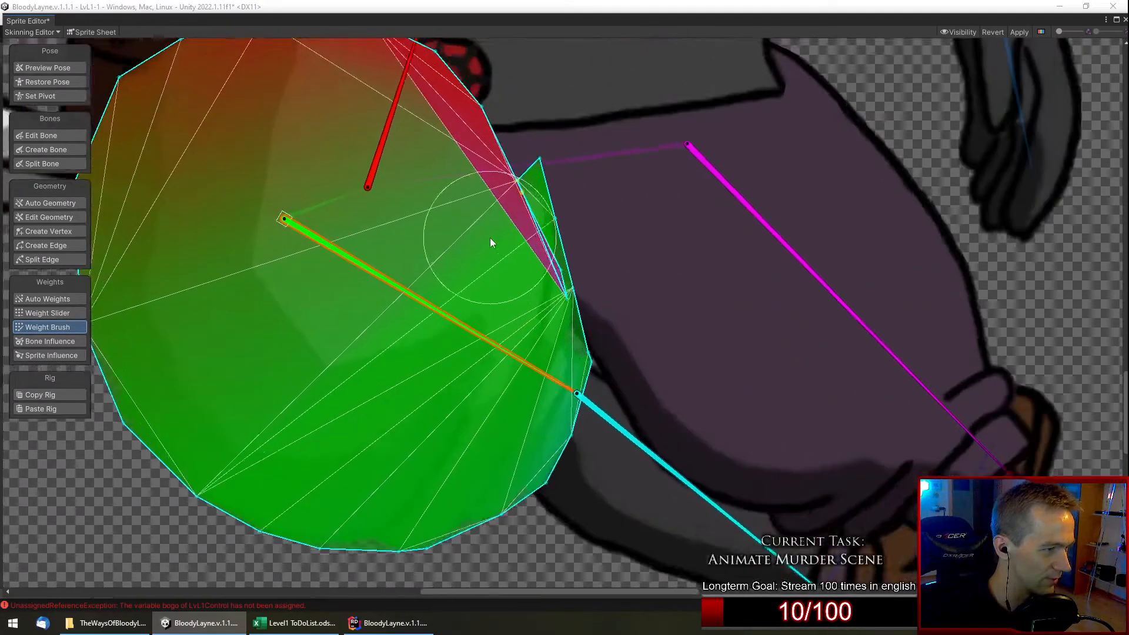
scroll(489, 238, "up", 1)
mouse_move(521, 368)
left_mouse_down()
mouse_move(283, 456)
mouse_move(353, 461)
left_mouse_up()
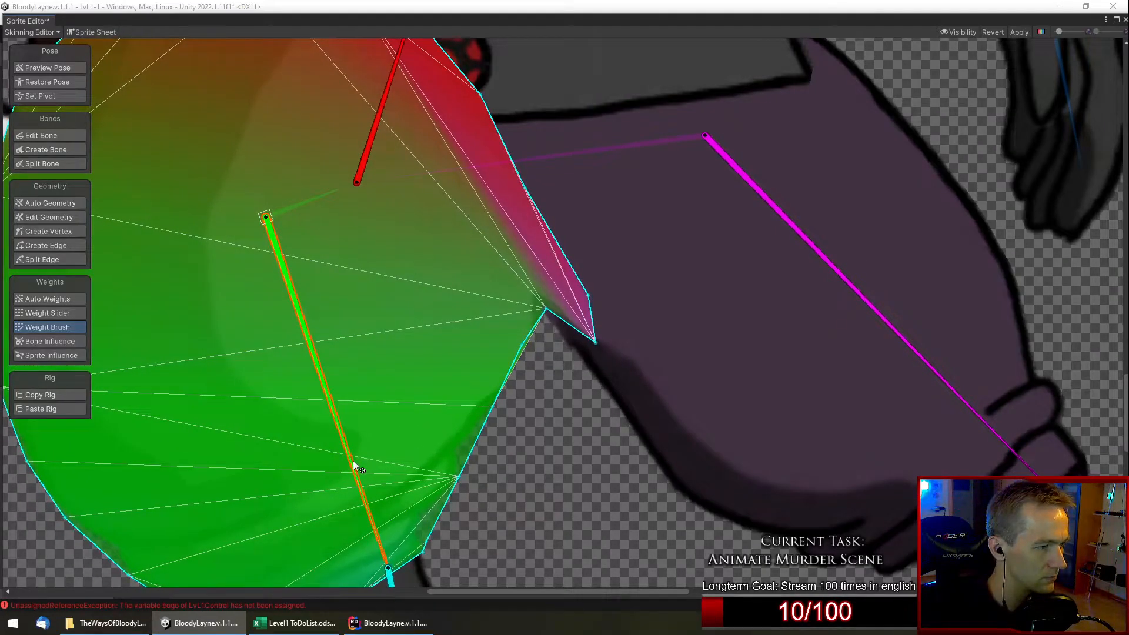
left_click(743, 176)
left_click(497, 337)
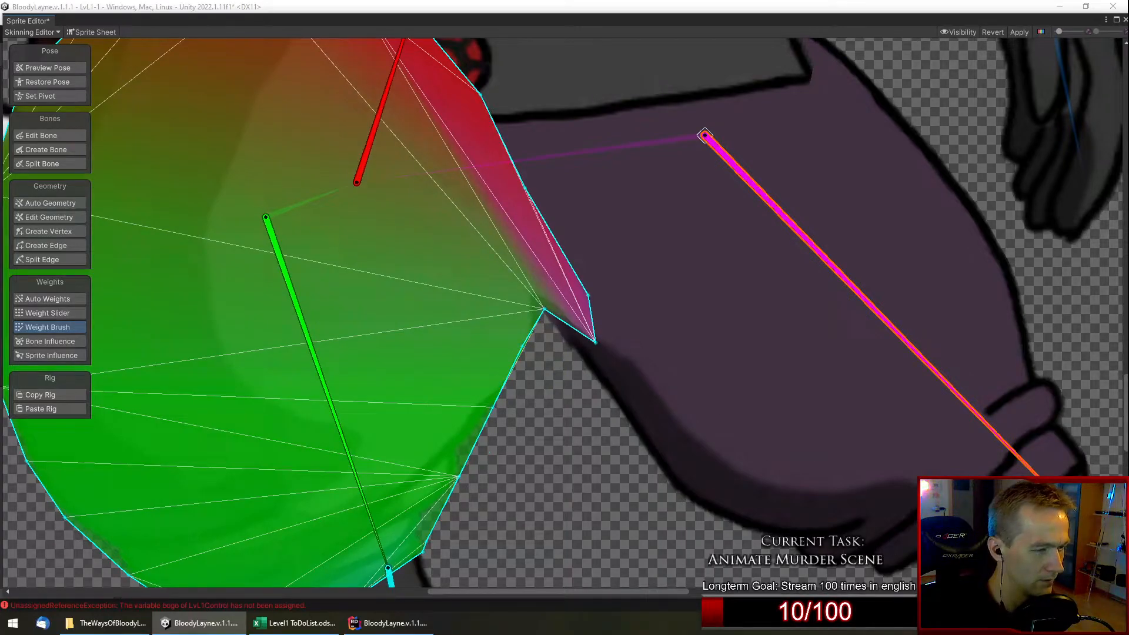
left_click_drag(476, 327, 494, 348)
left_click(496, 348)
left_click(503, 354)
Swing the back thigh bone forward and brush the front thigh bone's weights onto the back thigh sprite's inner corner at the crotch.
mouse_move(344, 452)
left_mouse_down()
mouse_move(453, 440)
mouse_move(477, 455)
mouse_move(468, 461)
left_mouse_up()
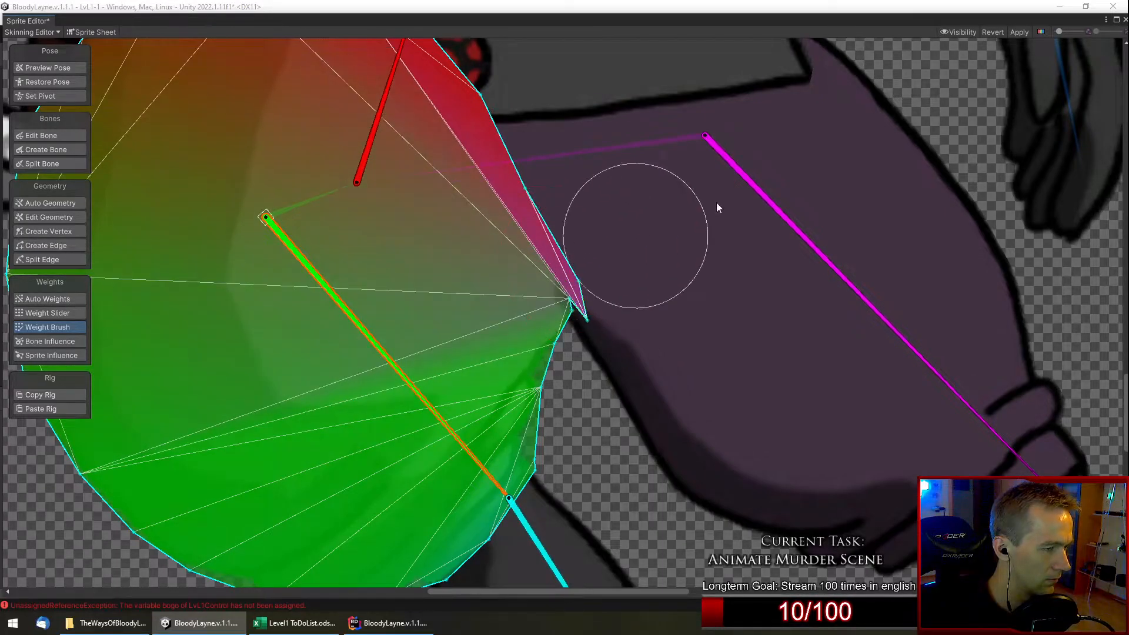
left_click(769, 200)
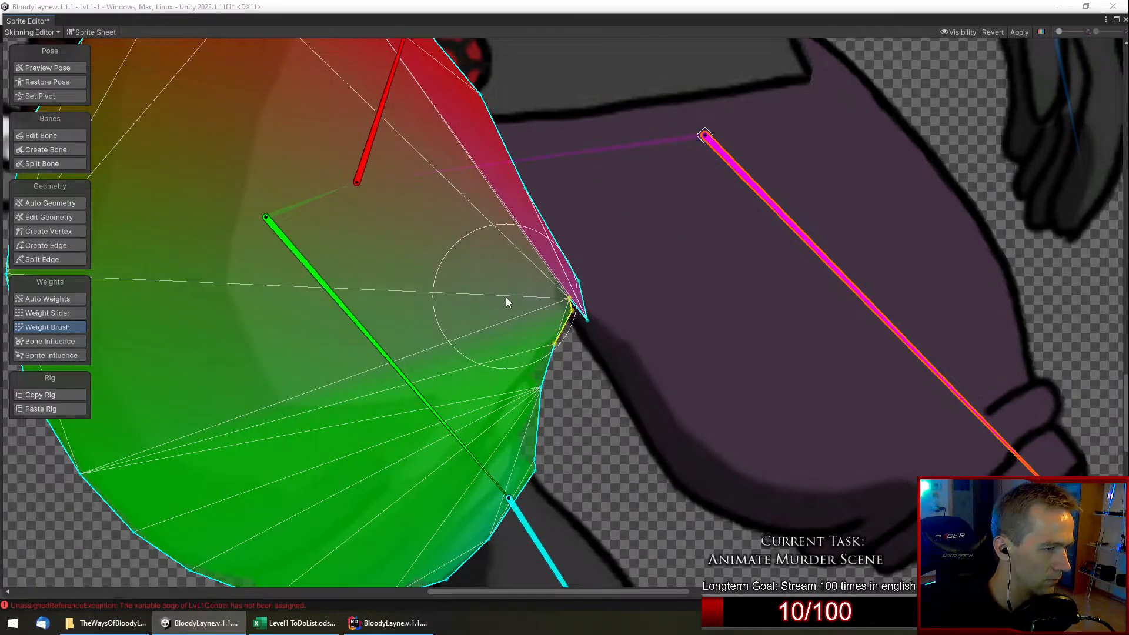
left_click(506, 314)
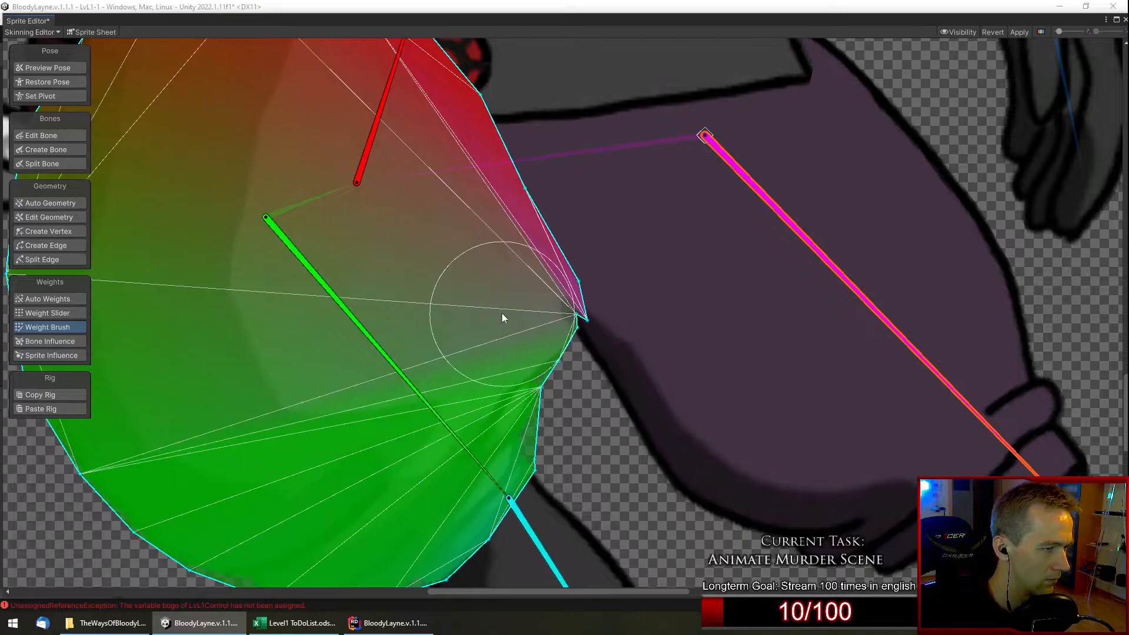
scroll(499, 315, "up", 5)
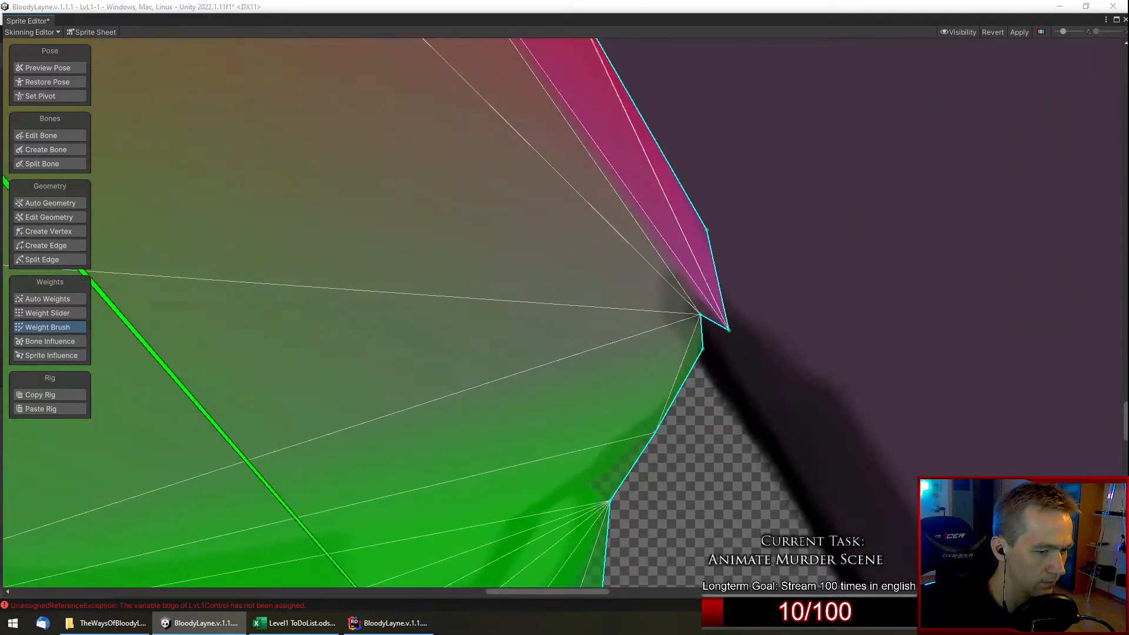
left_click(612, 286)
left_click(618, 340)
scroll(579, 393, "down", 6)
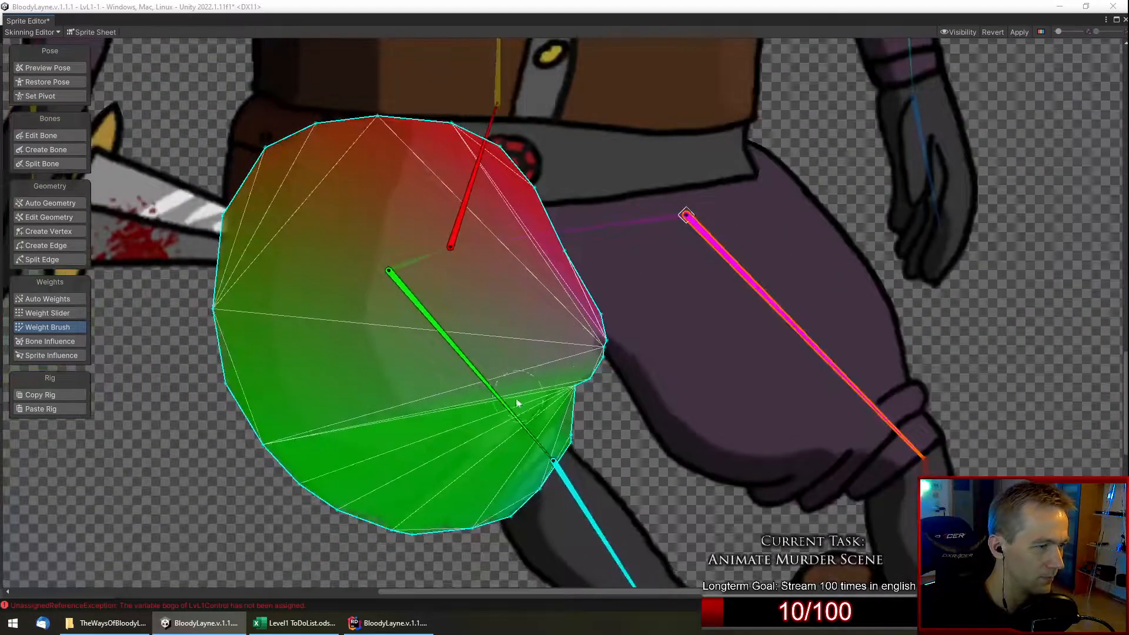
Swing the back thigh bone further forward and adjust its weights along the inner edges of both thigh sprites with the weight brush.
left_click_drag(518, 403, 656, 498)
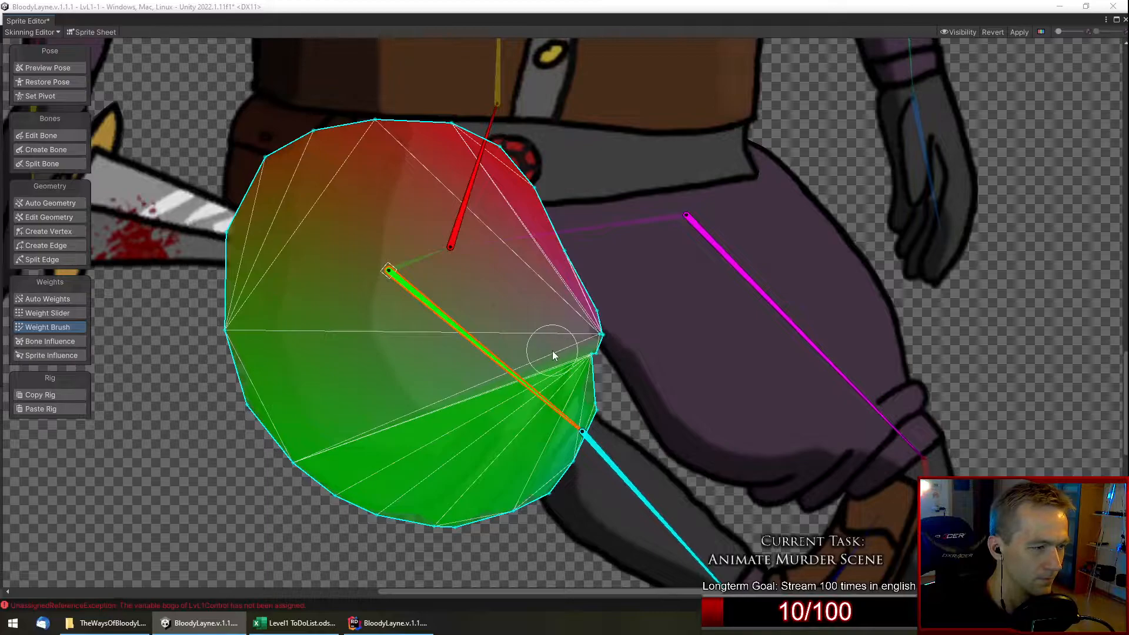
left_click_drag(583, 359, 599, 360)
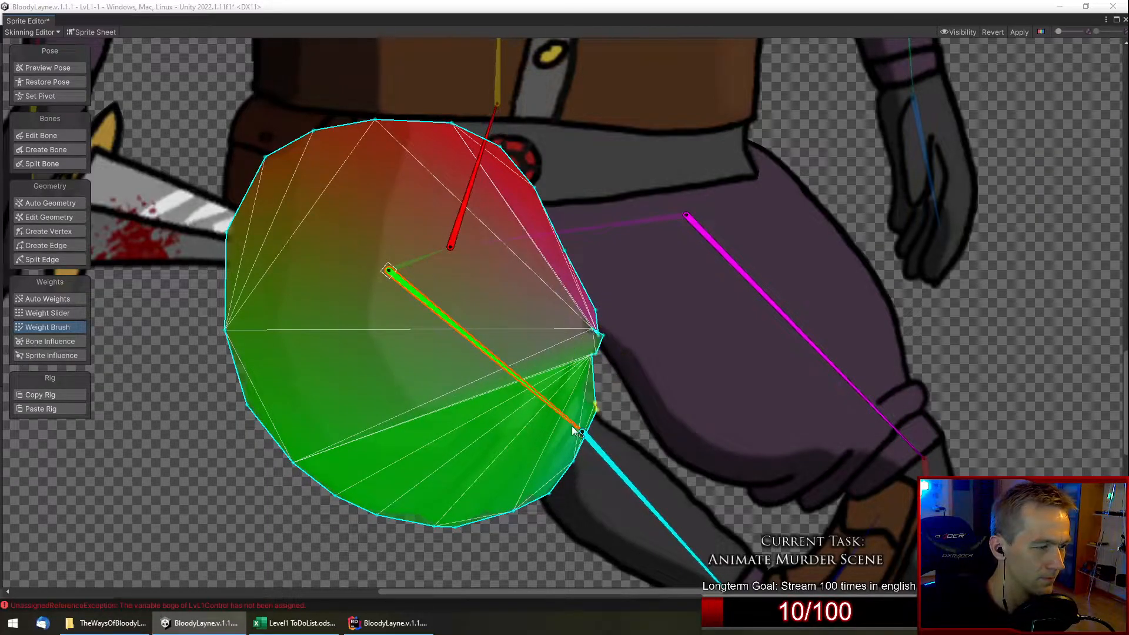
scroll(612, 328, "up", 6)
double_click(576, 306)
double_click(421, 382)
mouse_move(476, 352)
left_mouse_down()
mouse_move(496, 340)
mouse_move(442, 372)
left_mouse_up()
left_click(435, 376)
left_click(435, 376)
left_click(436, 377)
left_click(435, 377)
double_click(435, 377)
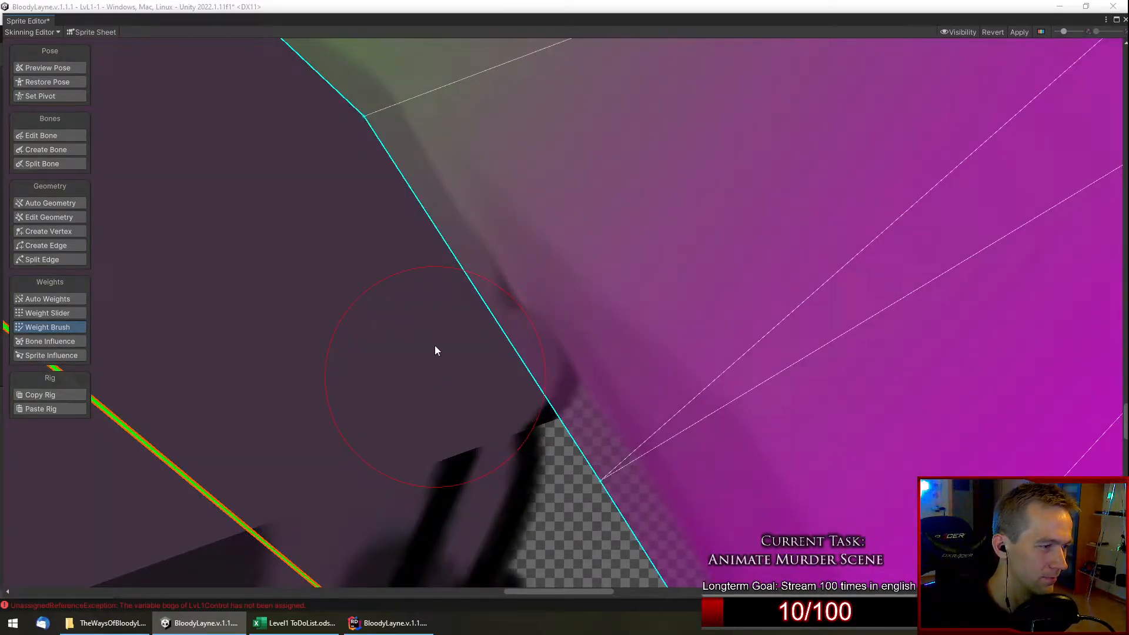
scroll(590, 313, "down", 10)
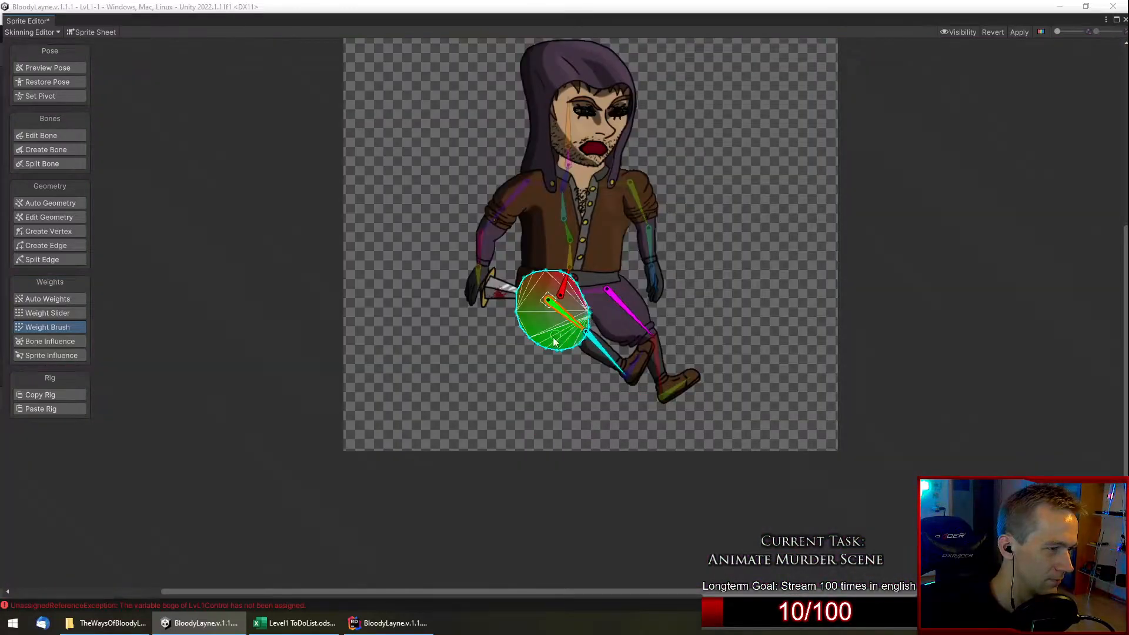
Test the rig in pose preview by bending the back knee and raising the front thigh, and apply the changes and close the Sprite Editor.
double_click(518, 359)
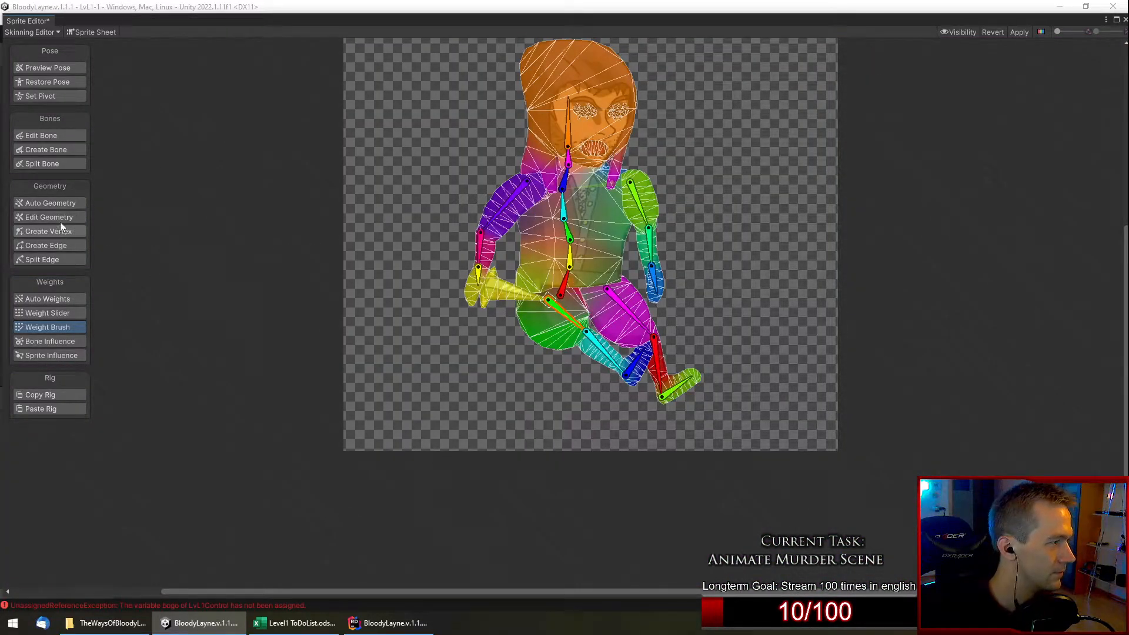
left_click(73, 68)
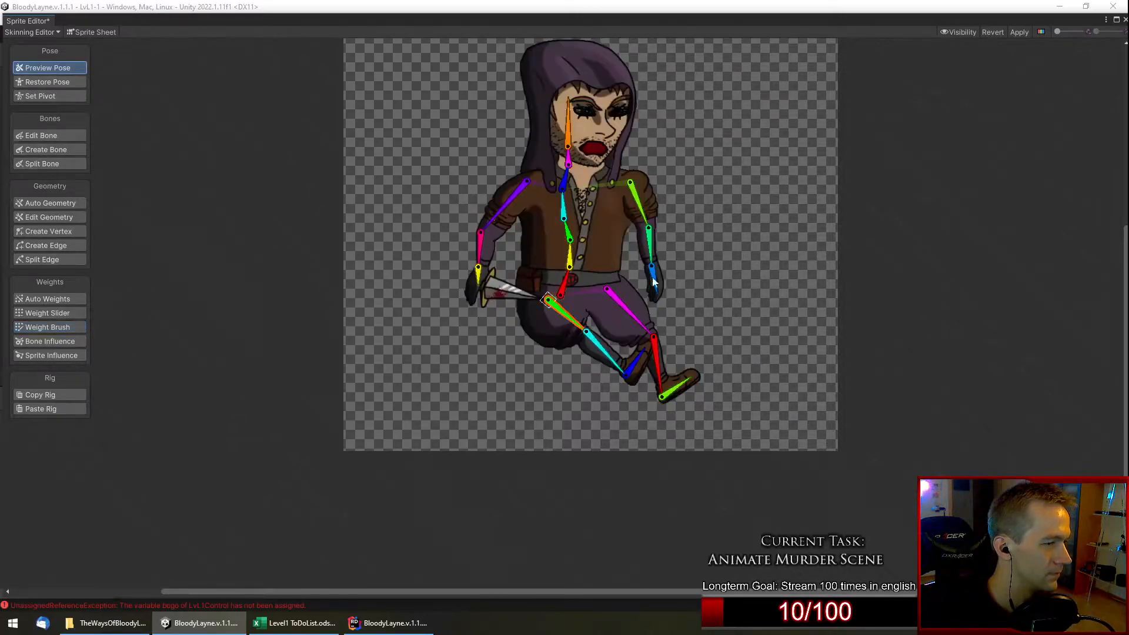
scroll(733, 317, "up", 2)
left_click_drag(513, 331, 472, 384)
scroll(472, 383, "up", 3)
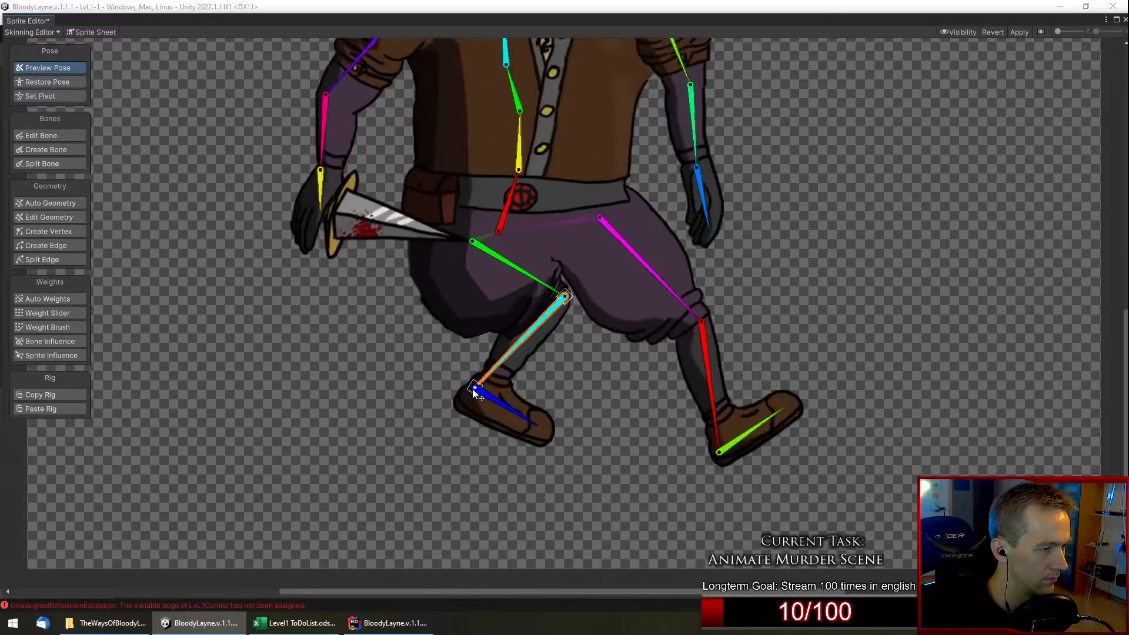
scroll(474, 391, "up", 2)
left_click_drag(565, 265, 676, 320)
left_click_drag(751, 273, 842, 207)
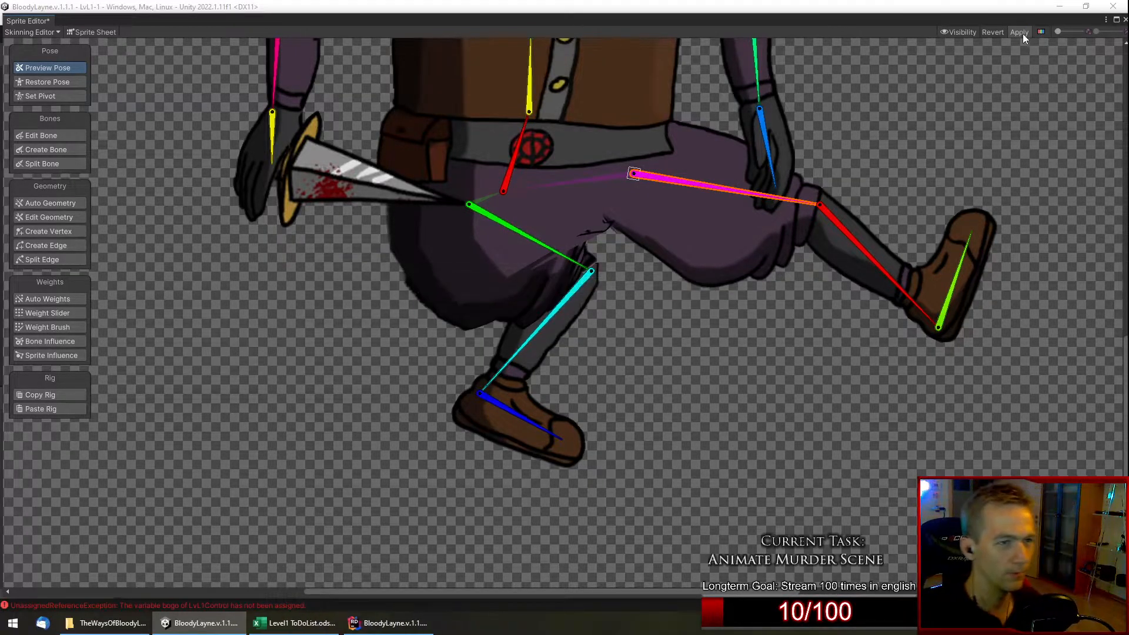
left_click(1125, 20)
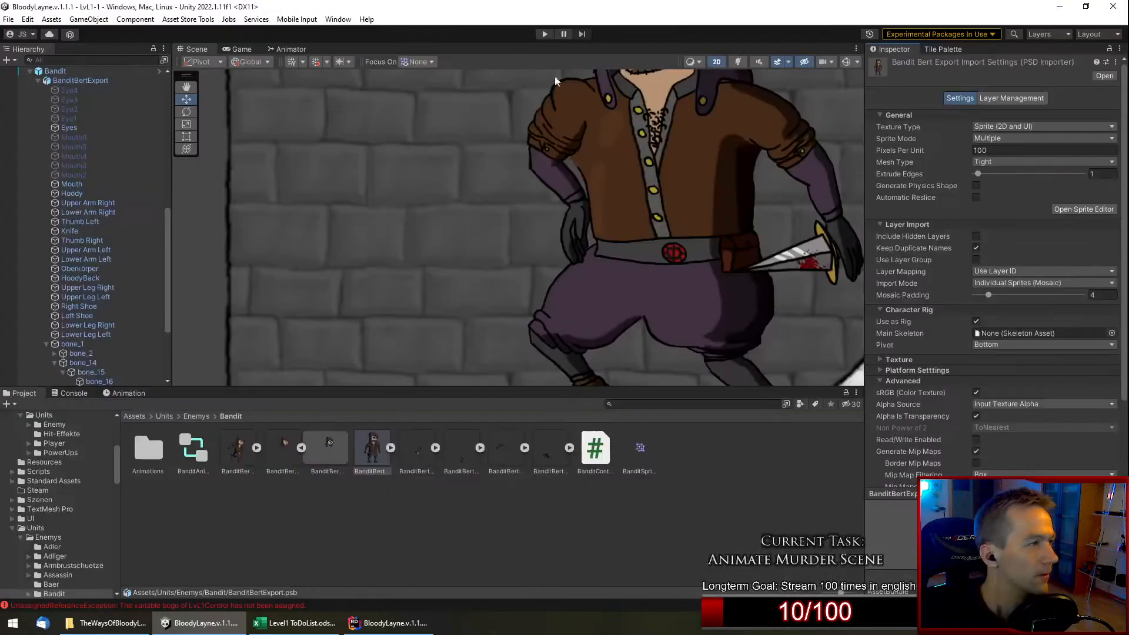
Play and scrub through the BanditWalk animation on the Bandit in the scene to examine how the hips and crotch deform.
scroll(577, 247, "down", 5)
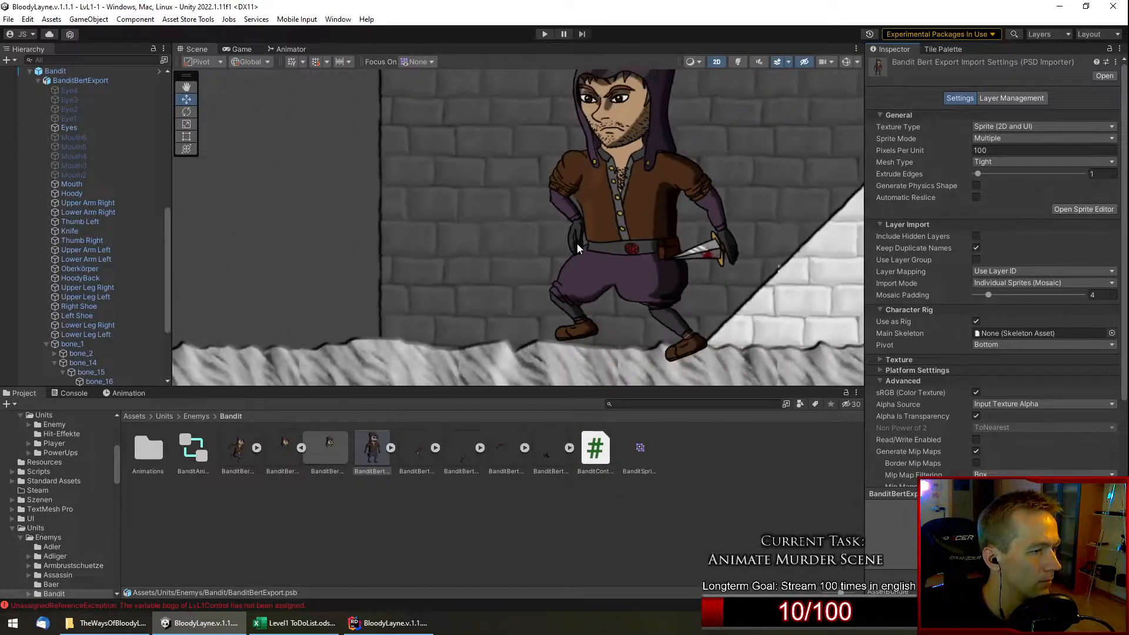
left_click(125, 393)
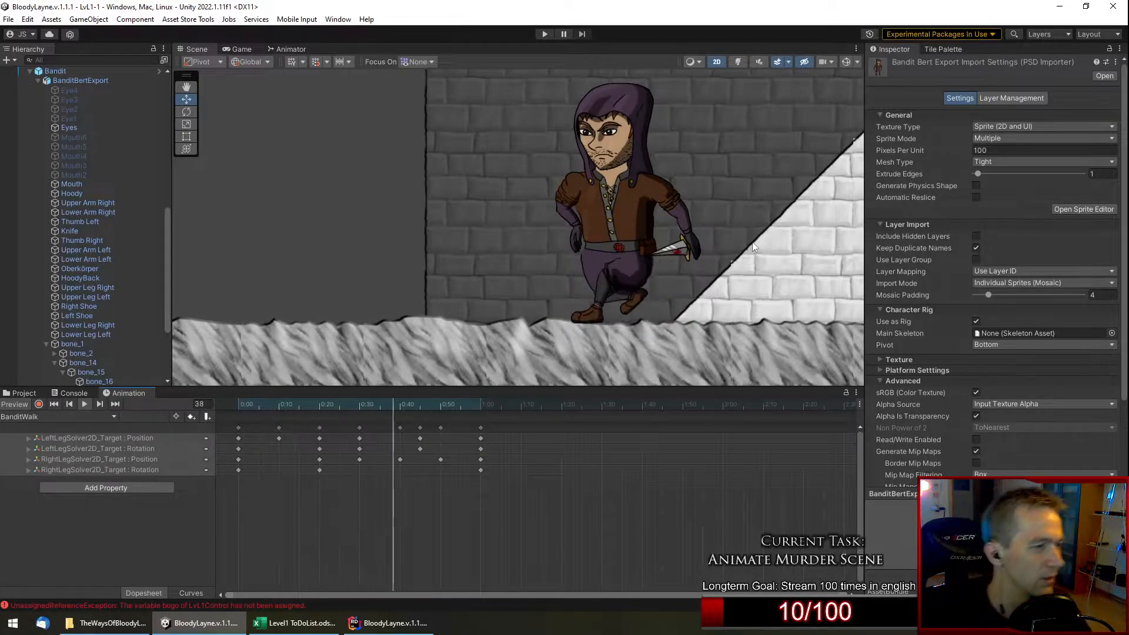
scroll(658, 303, "up", 2)
scroll(658, 298, "up", 2)
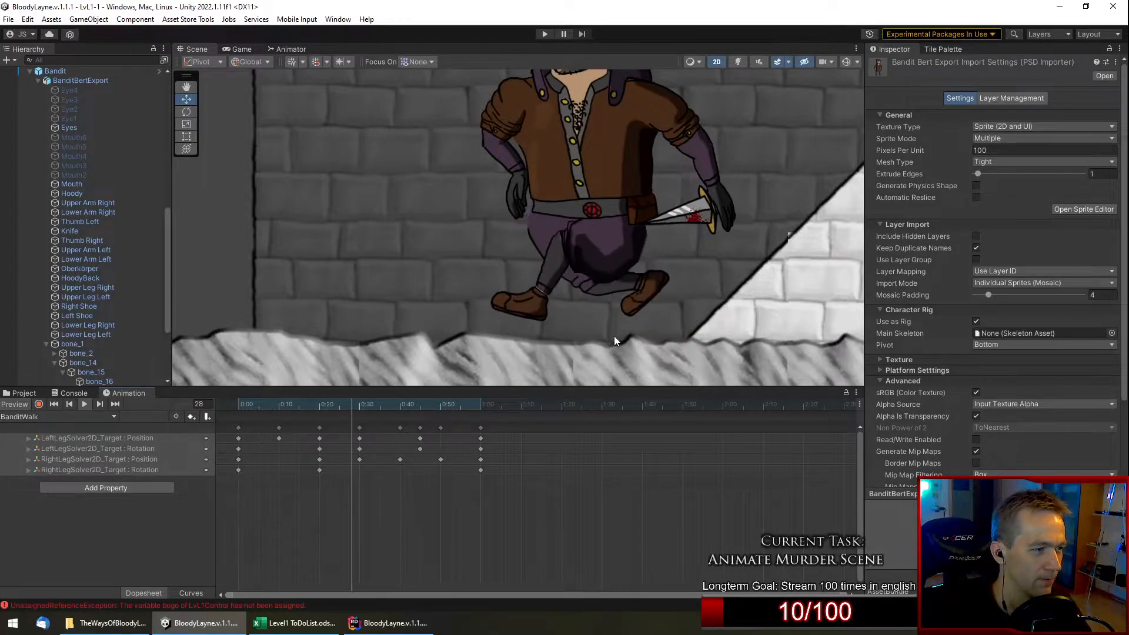
scroll(596, 328, "up", 1)
left_click_drag(259, 405, 195, 397)
scroll(537, 257, "up", 5)
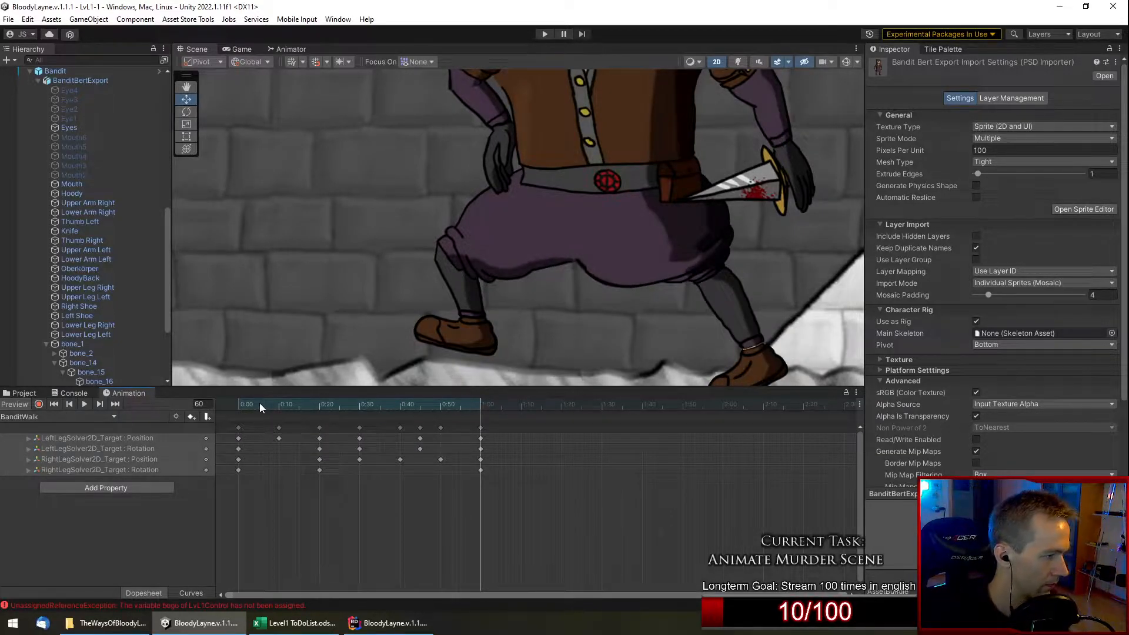
Copy all leg target keyframes from frame 0 to frame 60 of the BanditWalk clip.
left_click(238, 428)
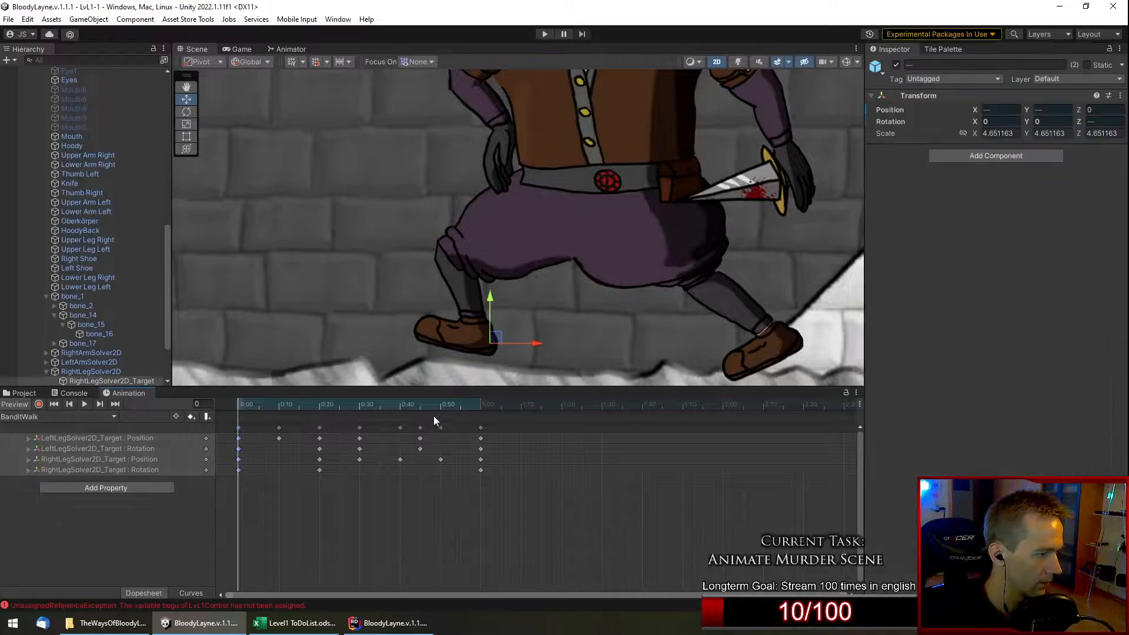
left_click(482, 401)
mouse_move(482, 402)
left_mouse_down()
mouse_move(151, 405)
mouse_move(482, 415)
mouse_move(481, 404)
left_mouse_up()
key("ctrl+v")
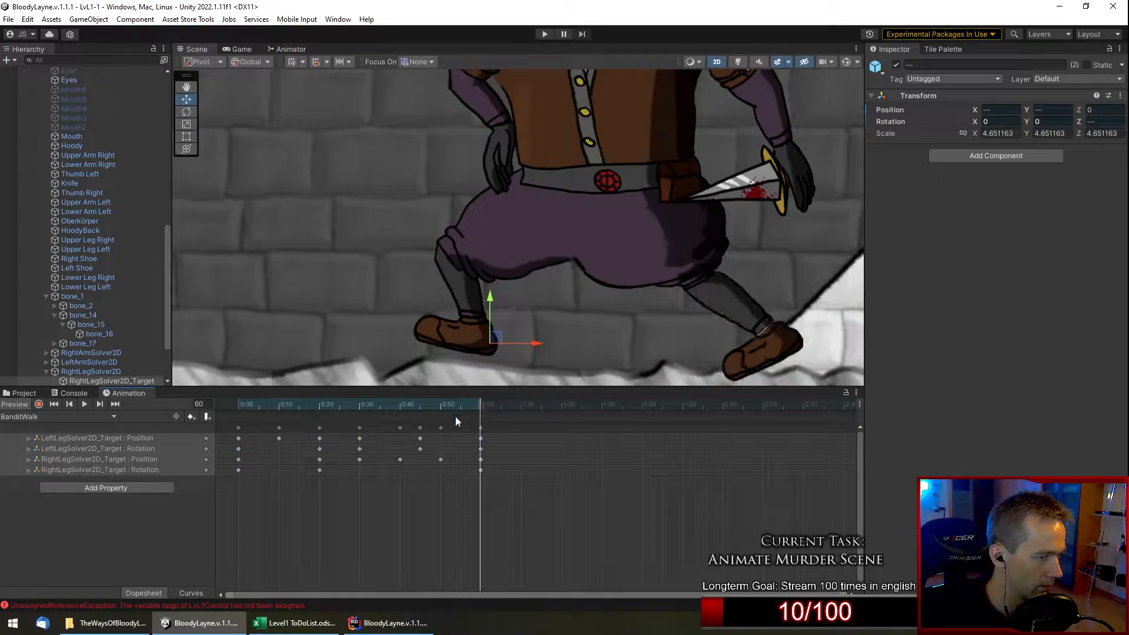
Play back the walk cycle and delete the extra set of leg keyframes at frame 56.
left_click(57, 404)
left_click(84, 404)
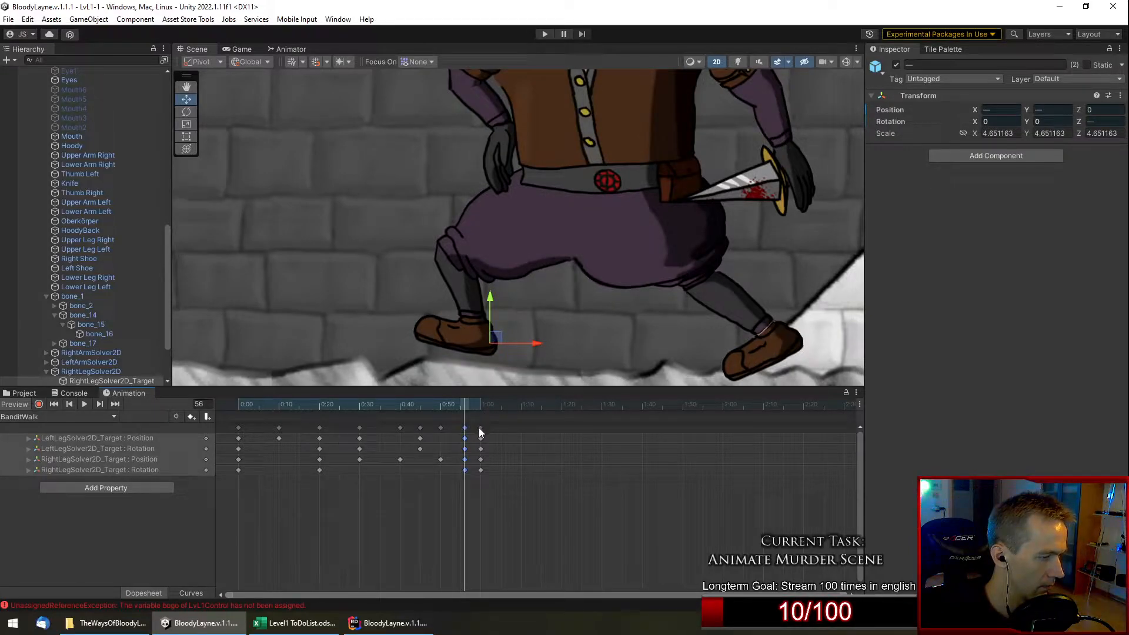
left_click_drag(422, 406, 217, 428)
left_click(467, 432)
key("Delete")
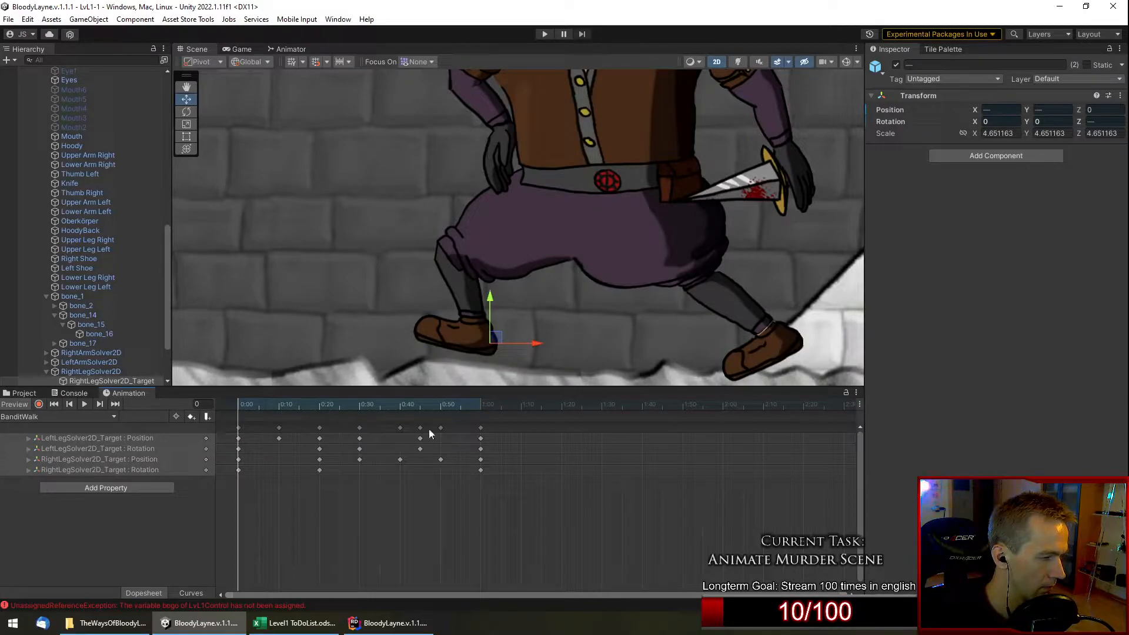
Try raising RightLegSolver2D_Target at frame 60 and rotating it to -67.7 on Z without recording, and undo the changes.
left_click(481, 405)
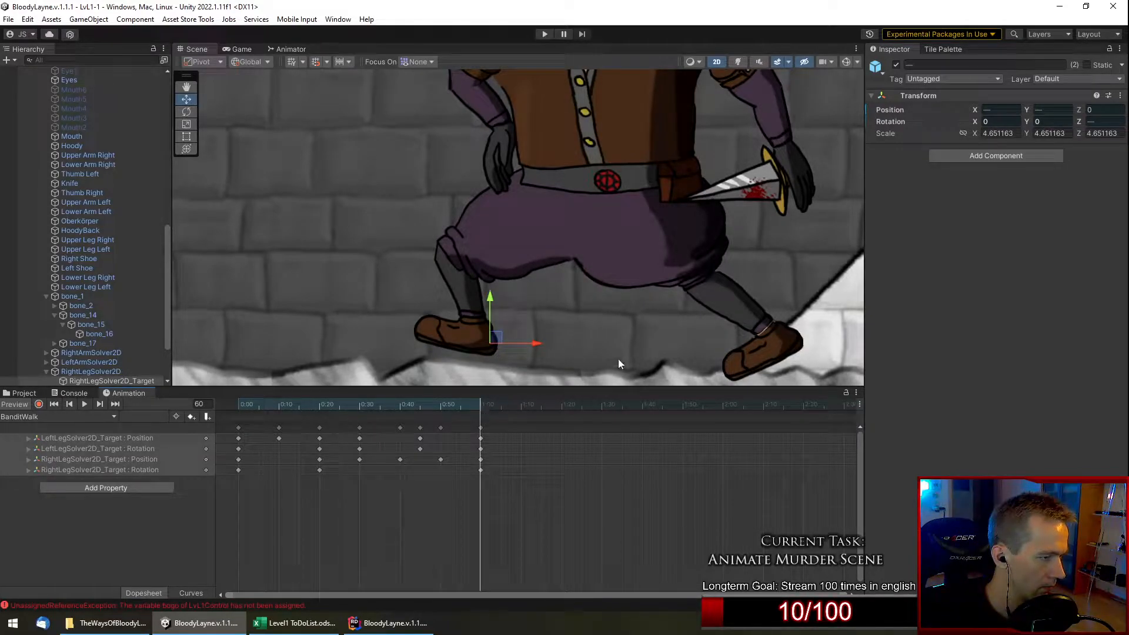
scroll(104, 352, "down", 3)
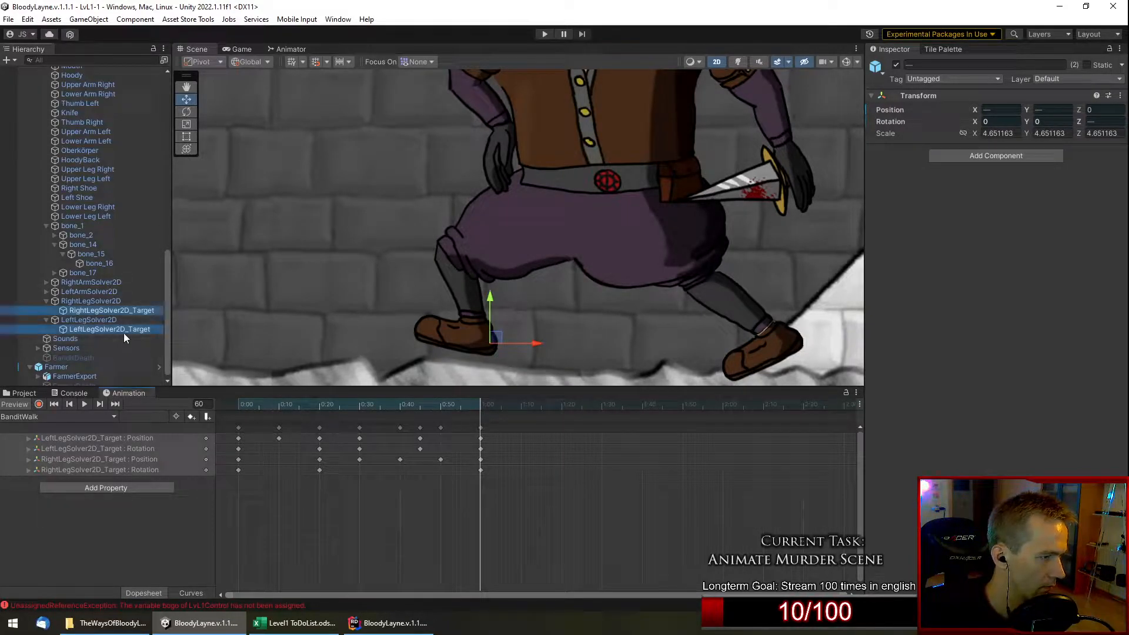
left_click(123, 330)
left_click(135, 312)
left_click_drag(787, 326, 821, 266)
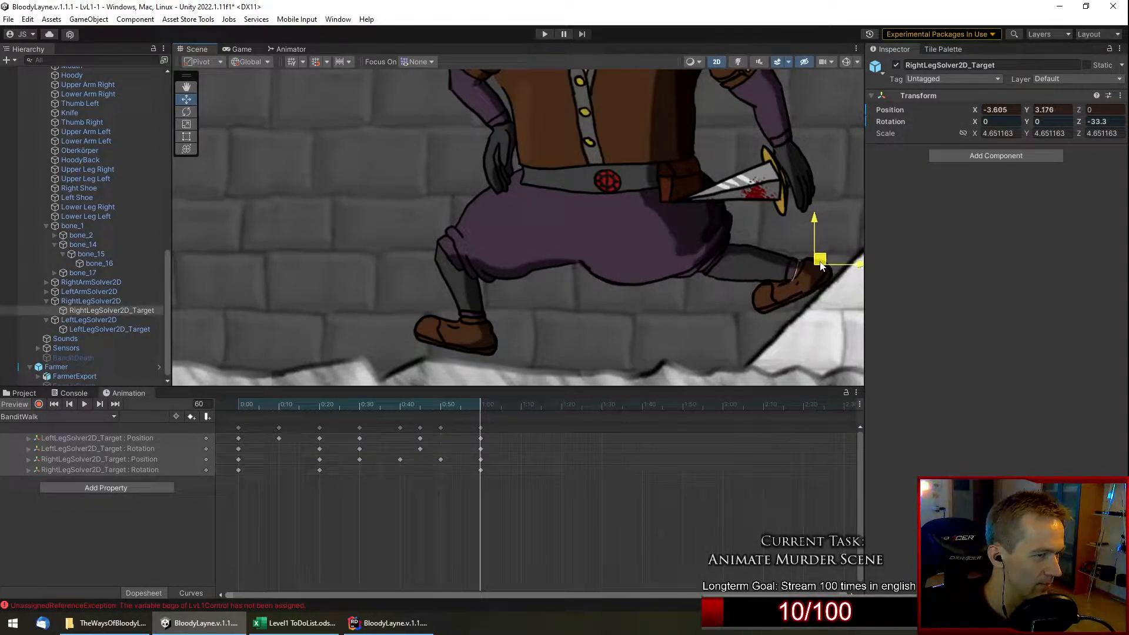
left_click(1092, 121)
type("-43.5")
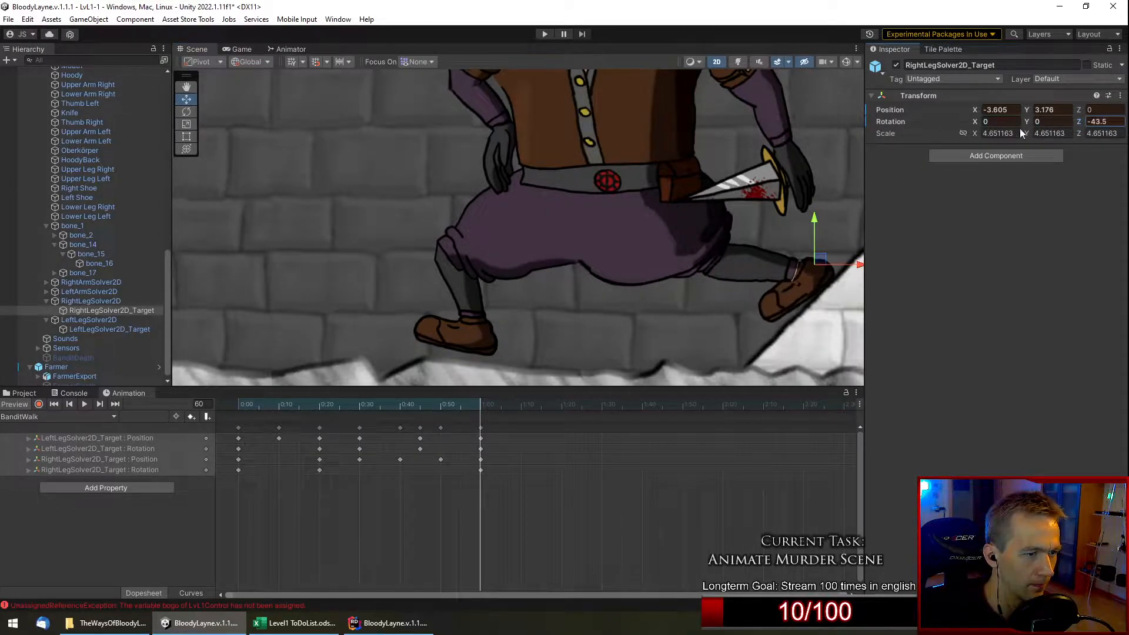
left_click_drag(1025, 127, 912, 140)
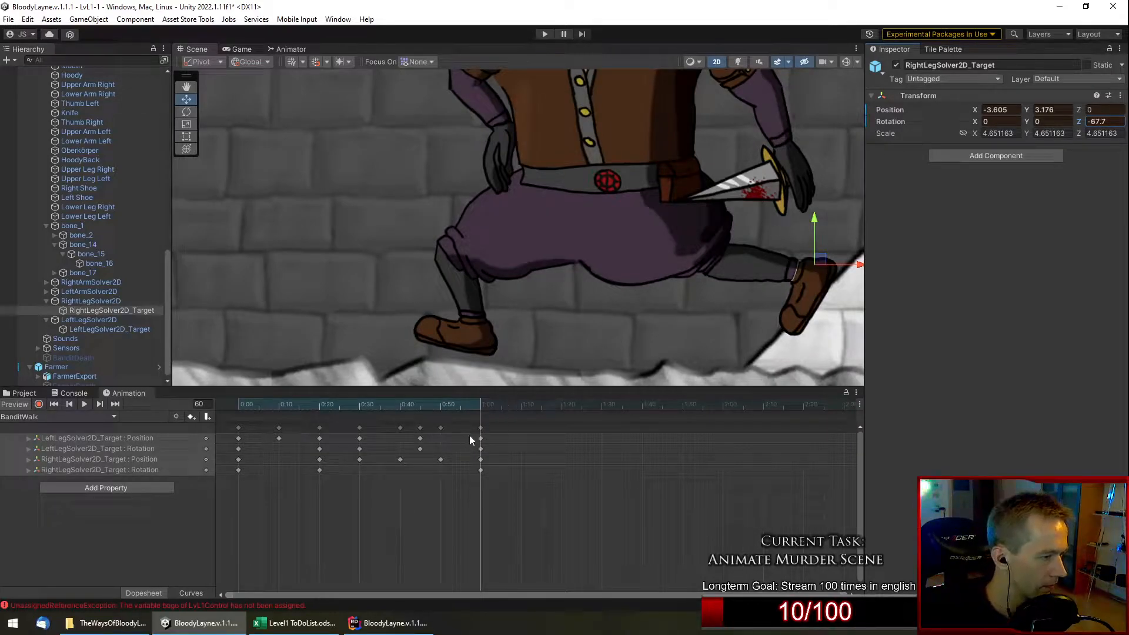
key("ctrl+z")
key("ctrl+z")
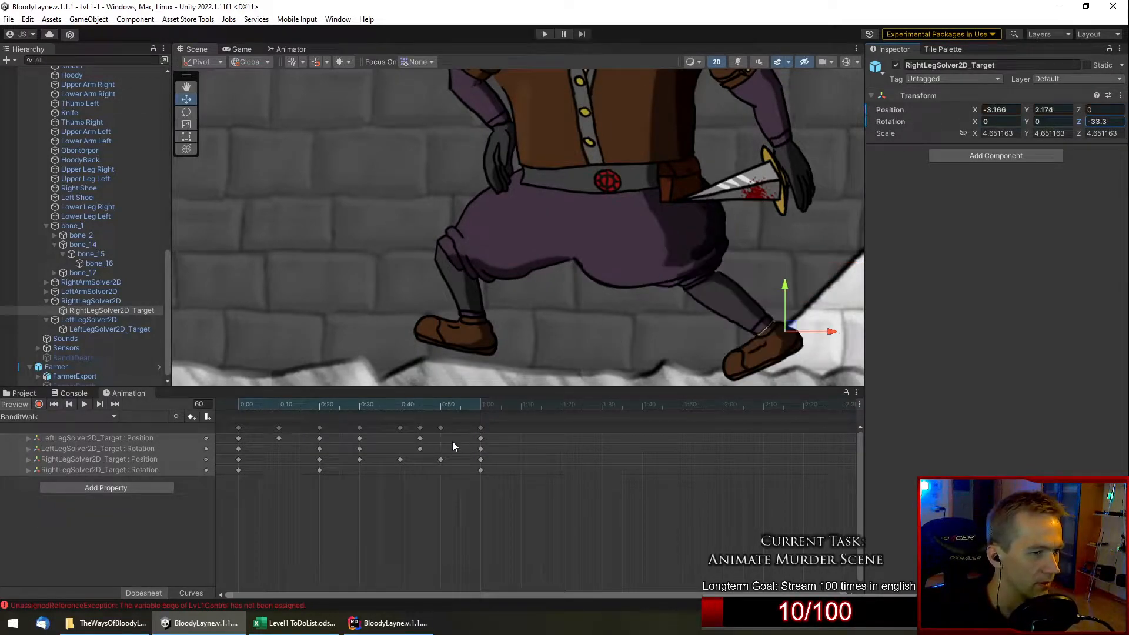
Record RightLegSolver2D_Target at frame 60 raised to about X -3.544, Y 3.404, with a Z rotation of -86.4.
left_click(38, 404)
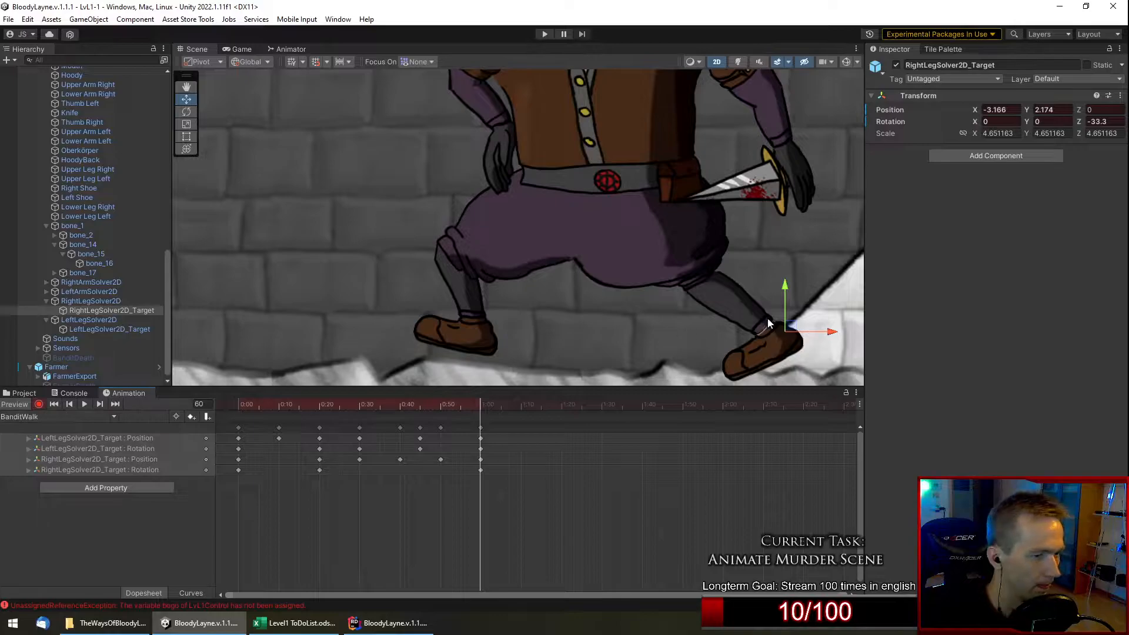
left_click_drag(794, 328, 819, 245)
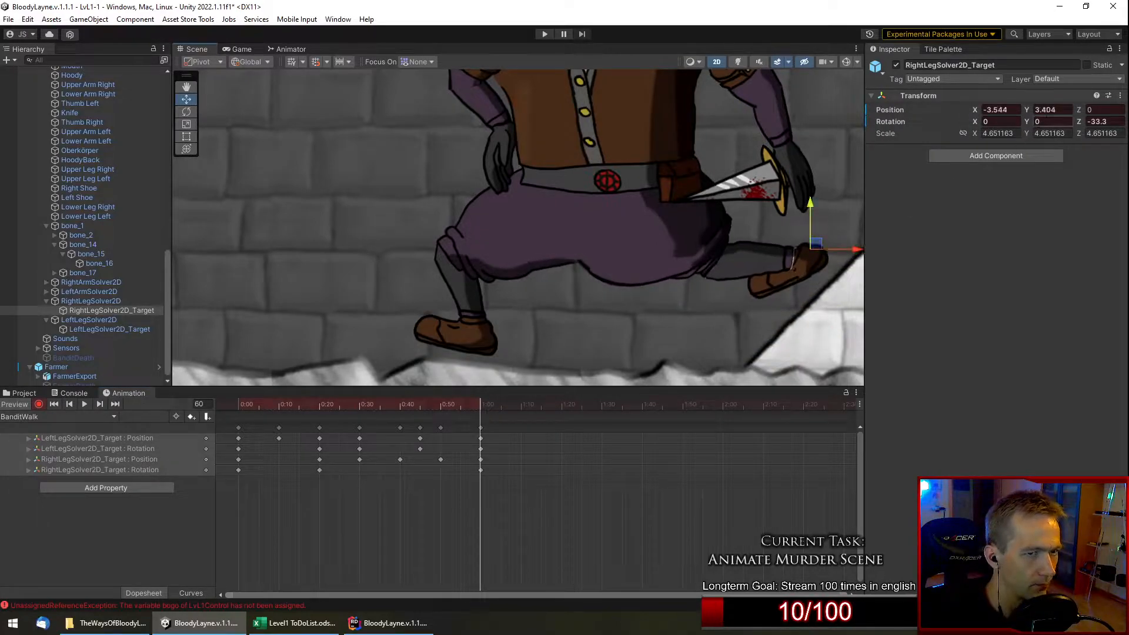
left_click_drag(1082, 118, 900, 151)
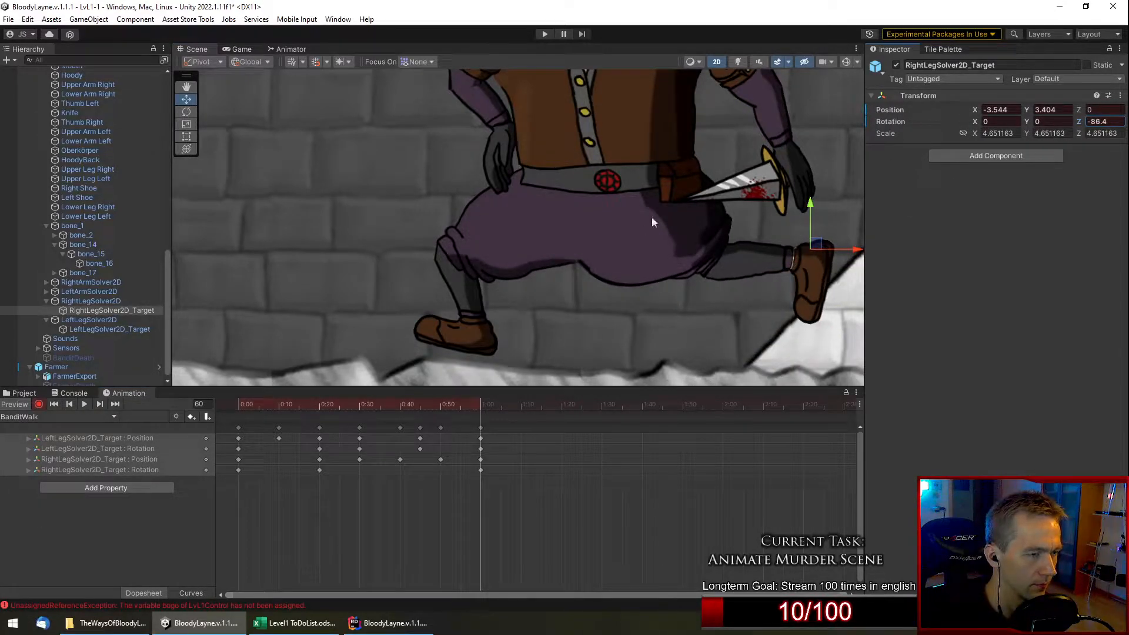
Copy the leg keyframes from frame 60 onto frame 0 and play back the BanditWalk clip.
left_click(481, 427)
left_click(238, 428)
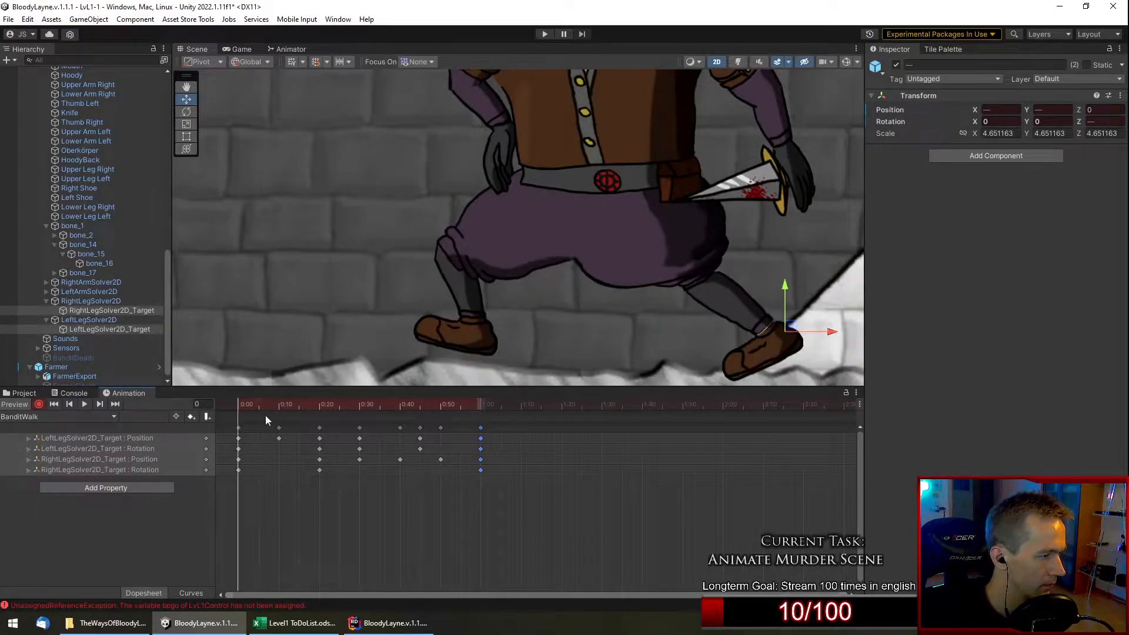
left_click(84, 403)
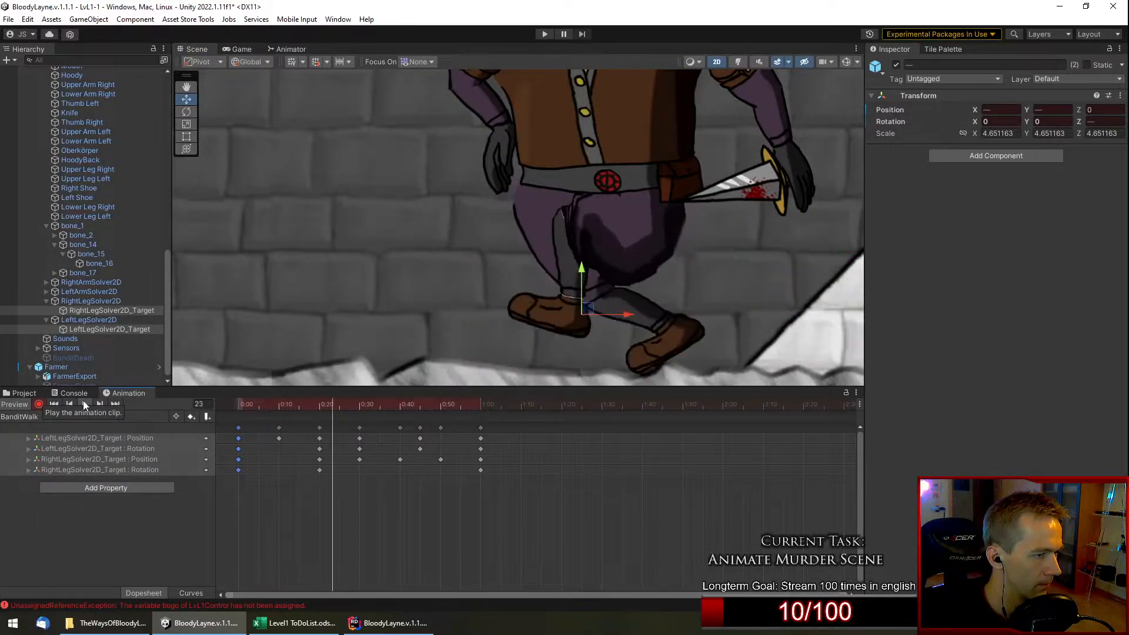
left_click(84, 403)
Key RightLegSolver2D_Target's Z rotation at frame 40 and set it to -6.6 at frame 45, and play back the clip.
left_click_drag(288, 405, 401, 441)
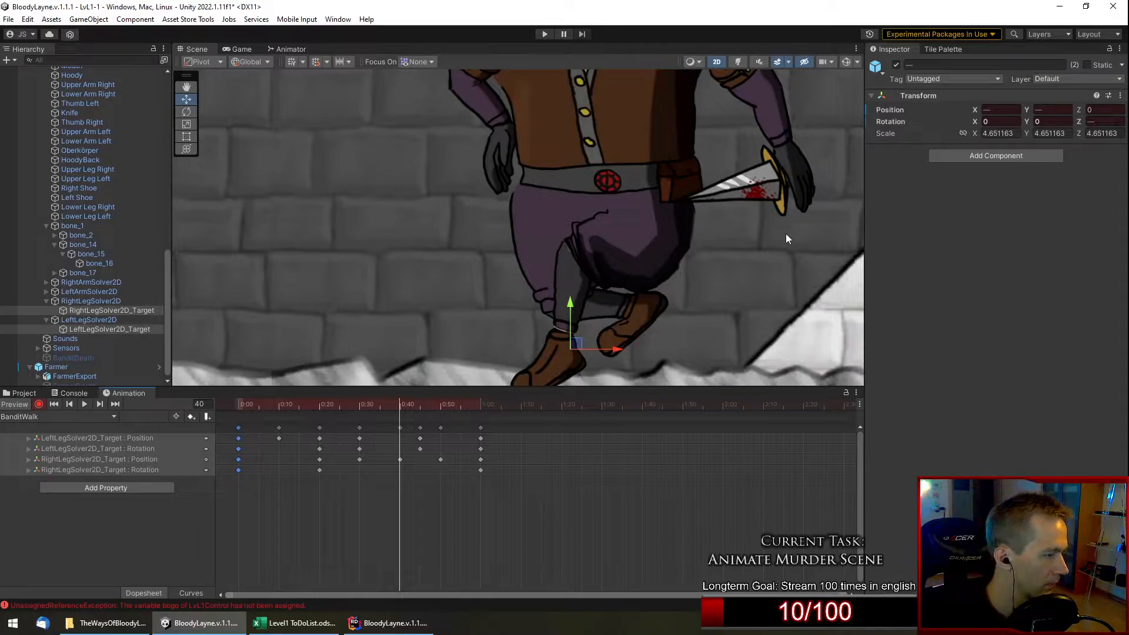
left_click(127, 311)
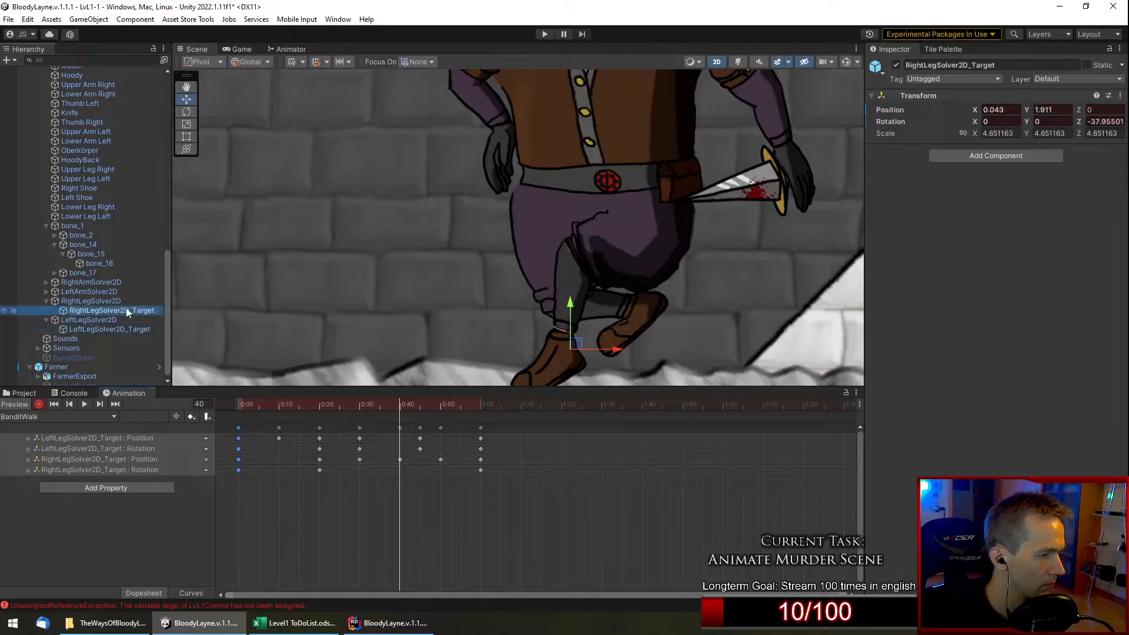
left_click_drag(1081, 122, 247, 438)
left_click_drag(383, 408, 420, 410)
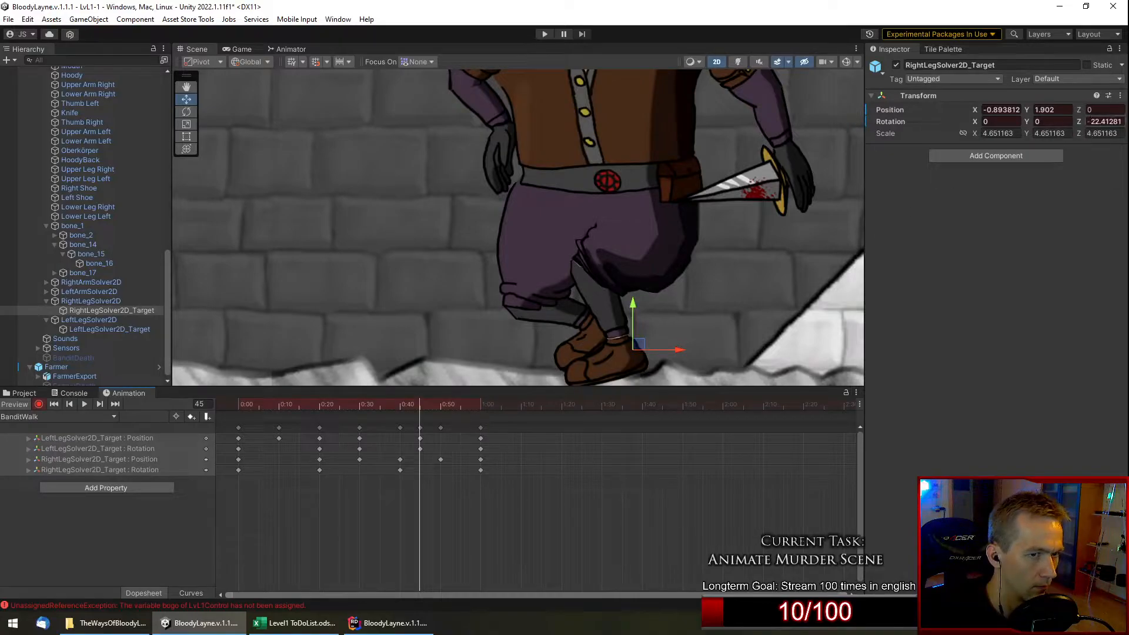
left_click_drag(1077, 122, 35, 127)
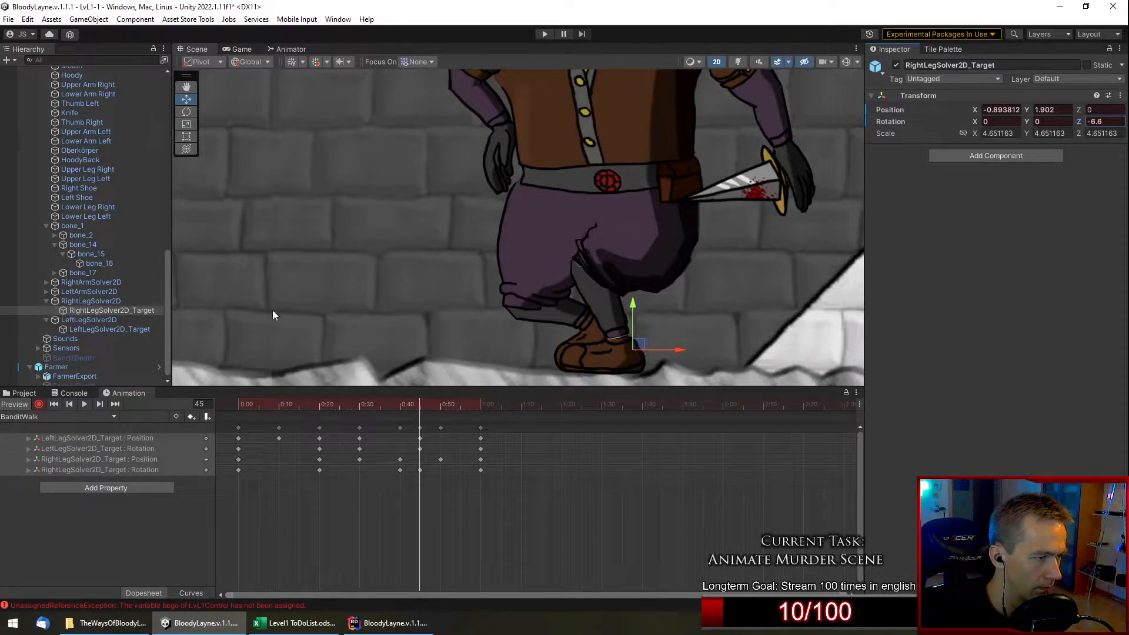
left_click(443, 410)
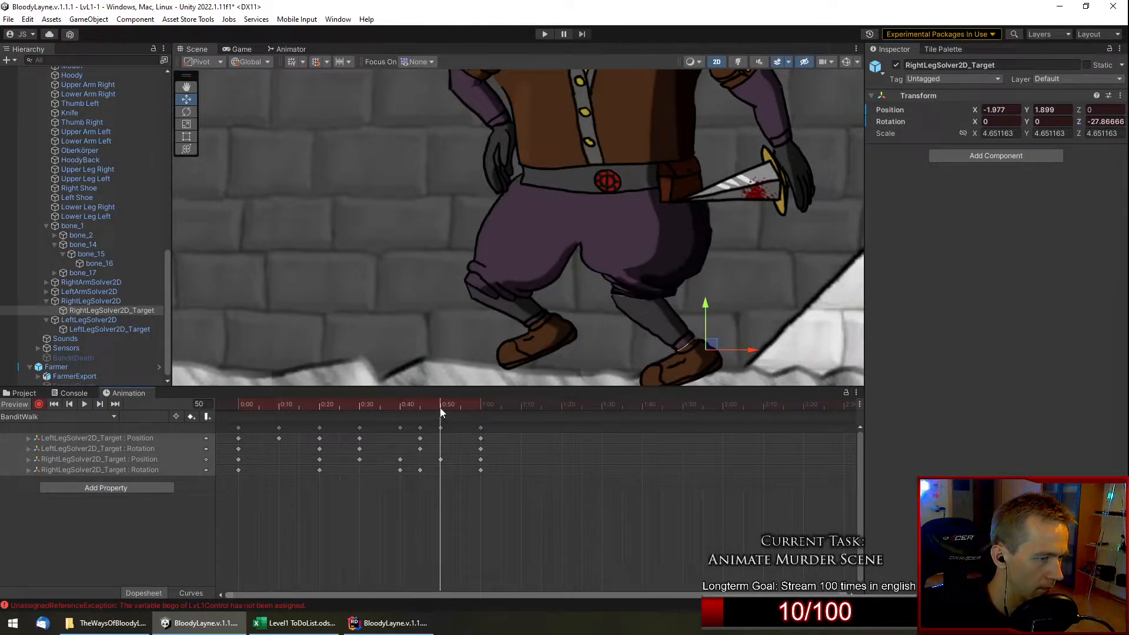
left_click(86, 404)
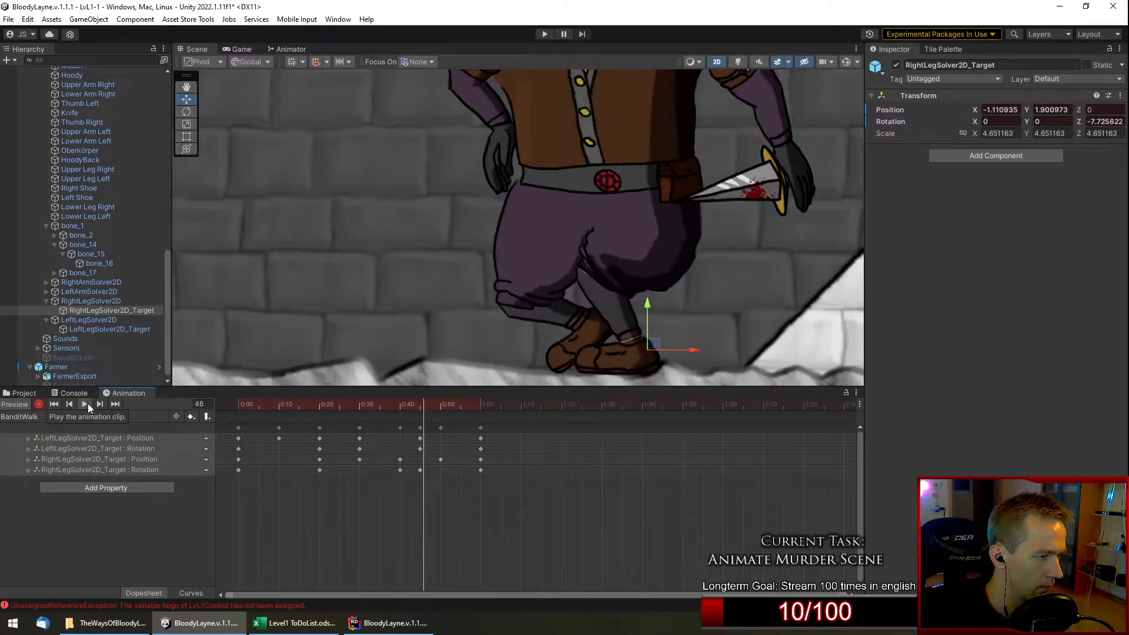
Raise LeftLegSolver2D_Target at frame 0 to about X 1.776, Y 2.764, and scrub through the walk to check it.
left_click_drag(266, 403, 222, 409)
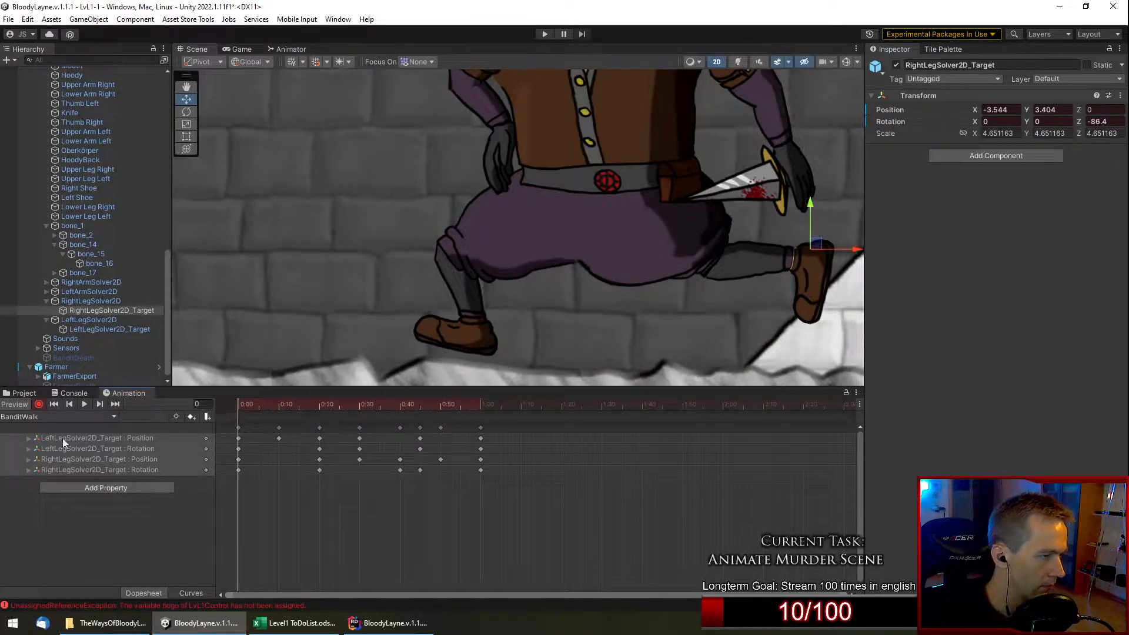
left_click(239, 427)
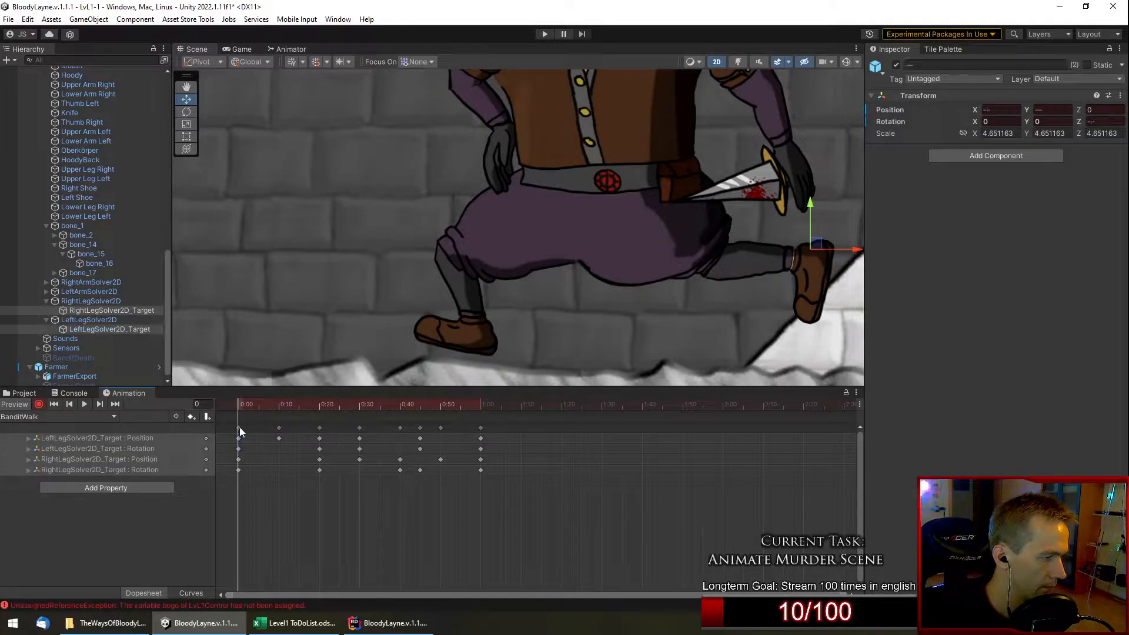
left_click(133, 329)
left_click_drag(494, 339, 460, 284)
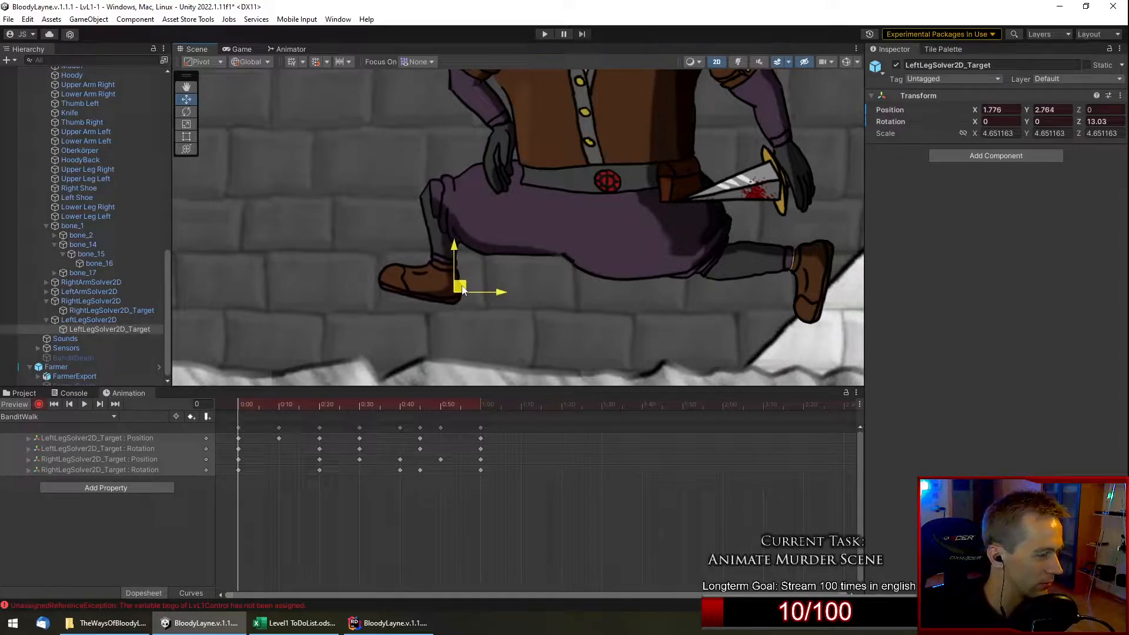
left_click(251, 404)
left_click_drag(256, 404, 387, 414)
left_click(221, 406)
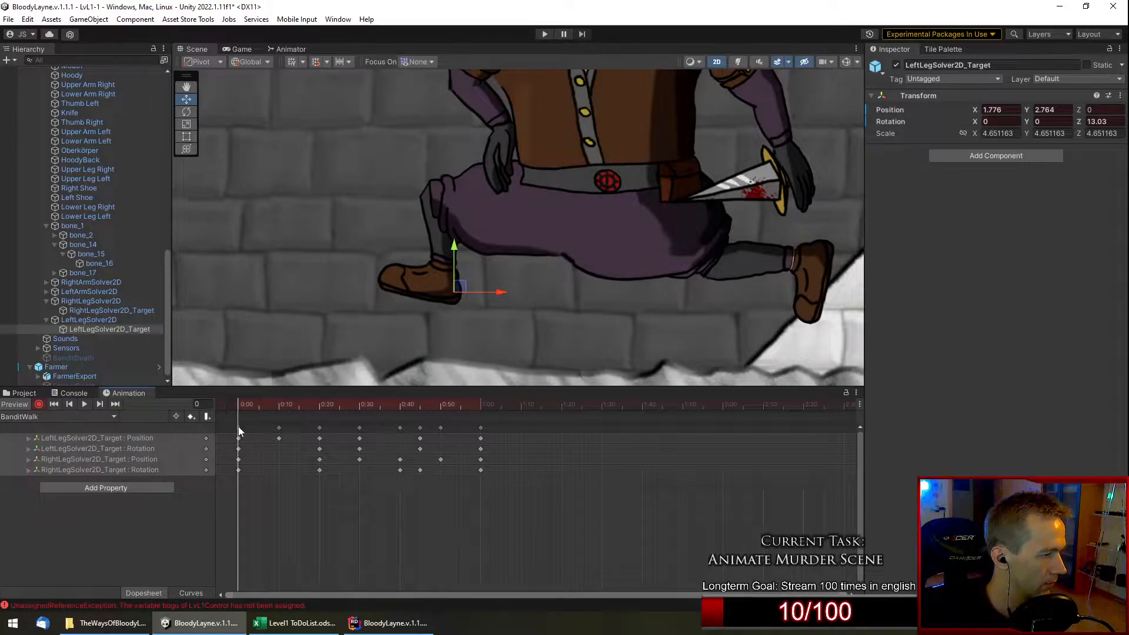
Copy the leg keyframes from frame 0 onto frame 60 and play back the BanditWalk clip.
left_click(239, 428)
left_click(481, 405)
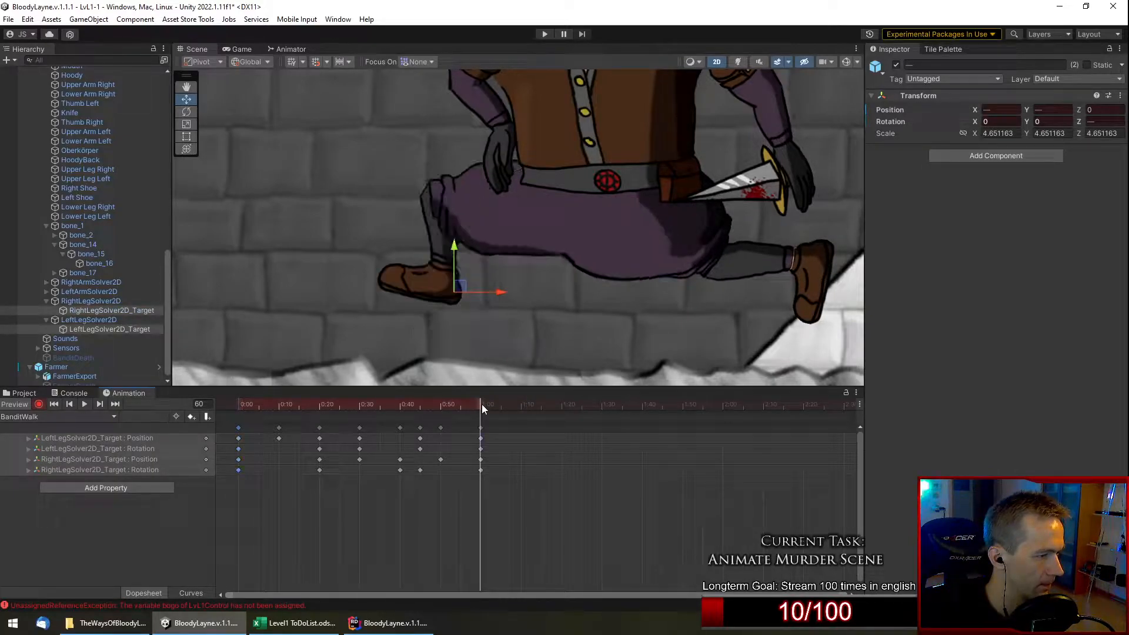
left_click(86, 404)
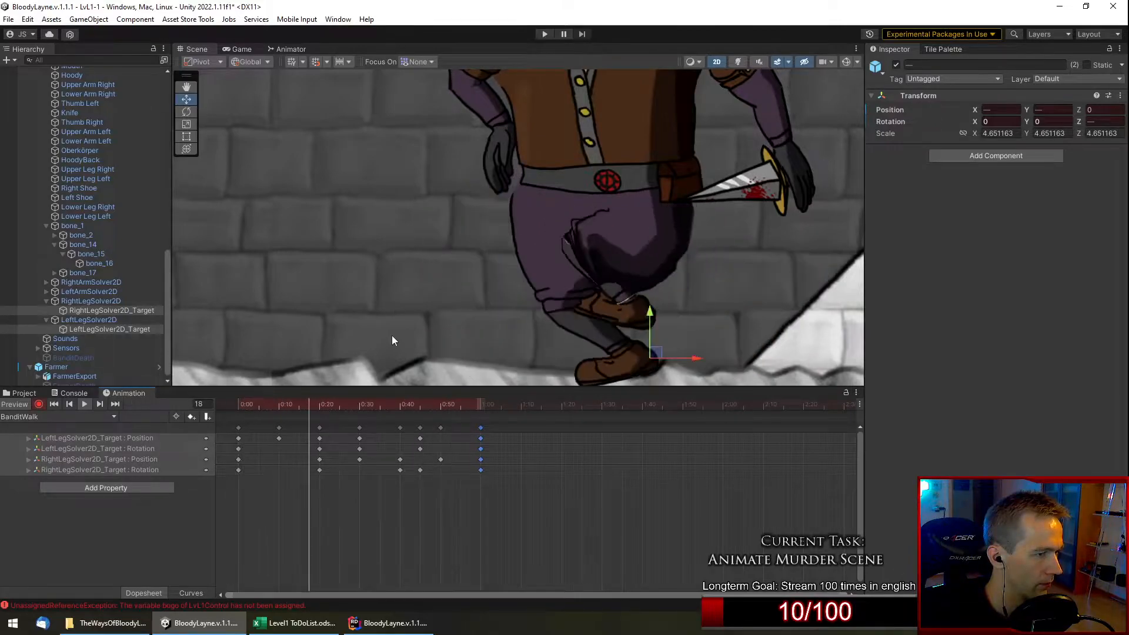
Move LeftLegSolver2D_Target at frame 30 back and up to about X -2.762, Y 3.516.
left_click(352, 403)
left_click_drag(353, 404, 359, 405)
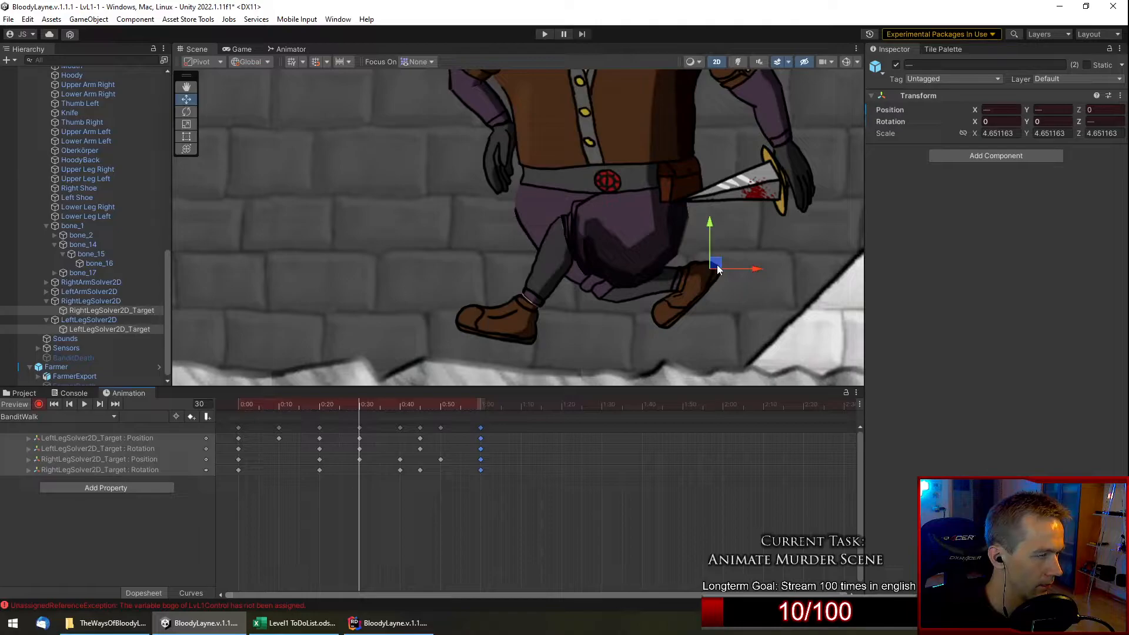
mouse_move(712, 262)
left_mouse_down()
mouse_move(731, 253)
mouse_move(707, 266)
left_mouse_up()
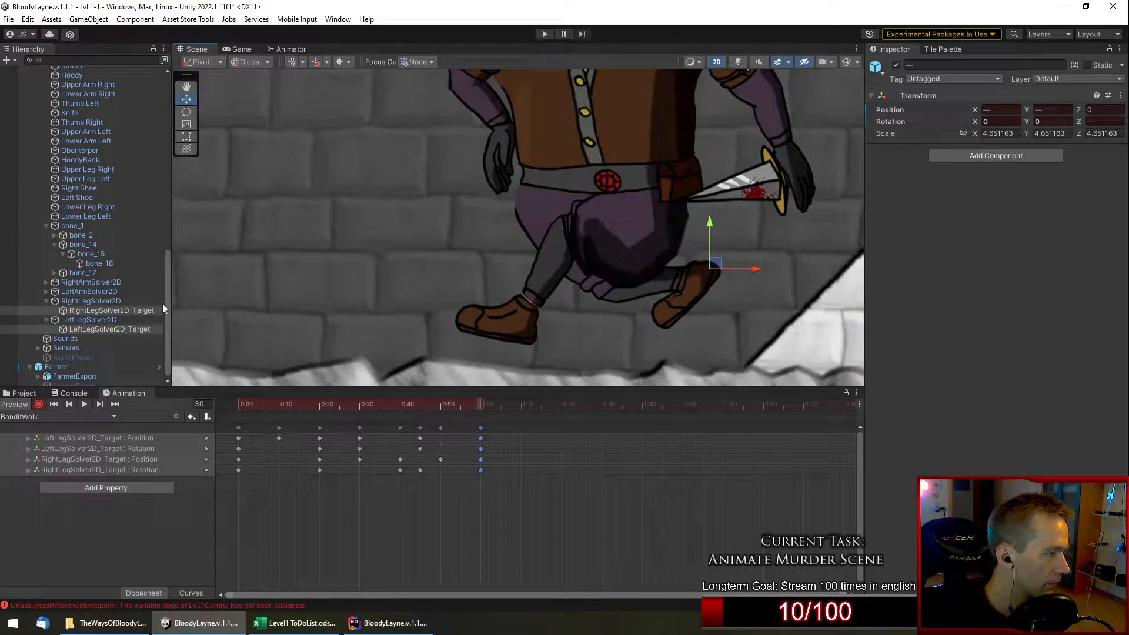
left_click(142, 304)
left_click(142, 310)
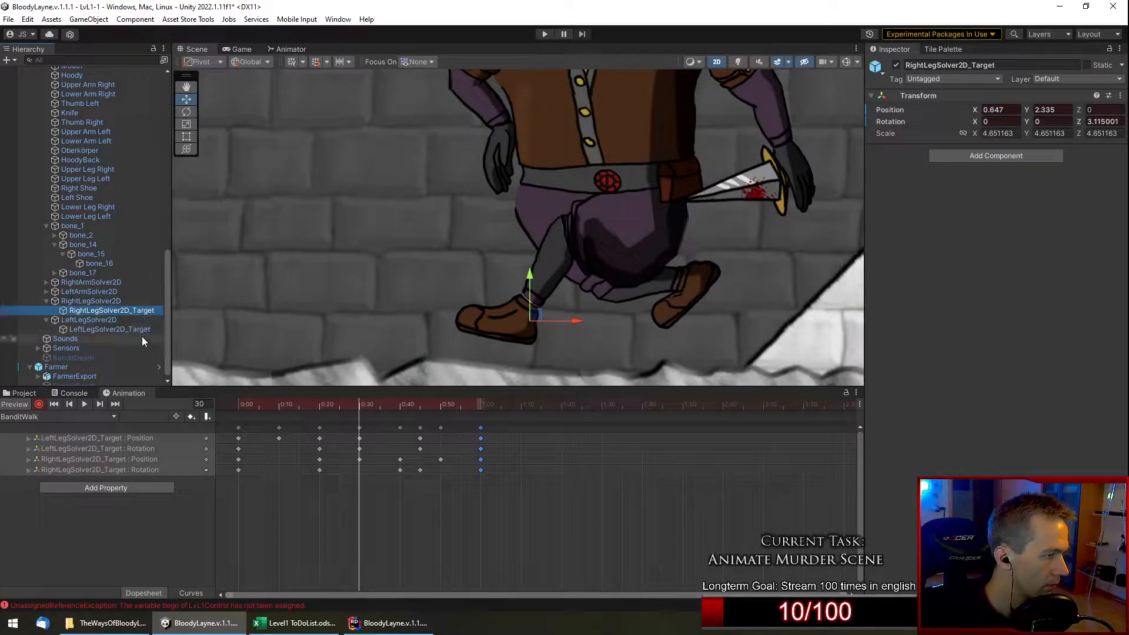
left_click(139, 329)
left_click_drag(722, 263, 771, 236)
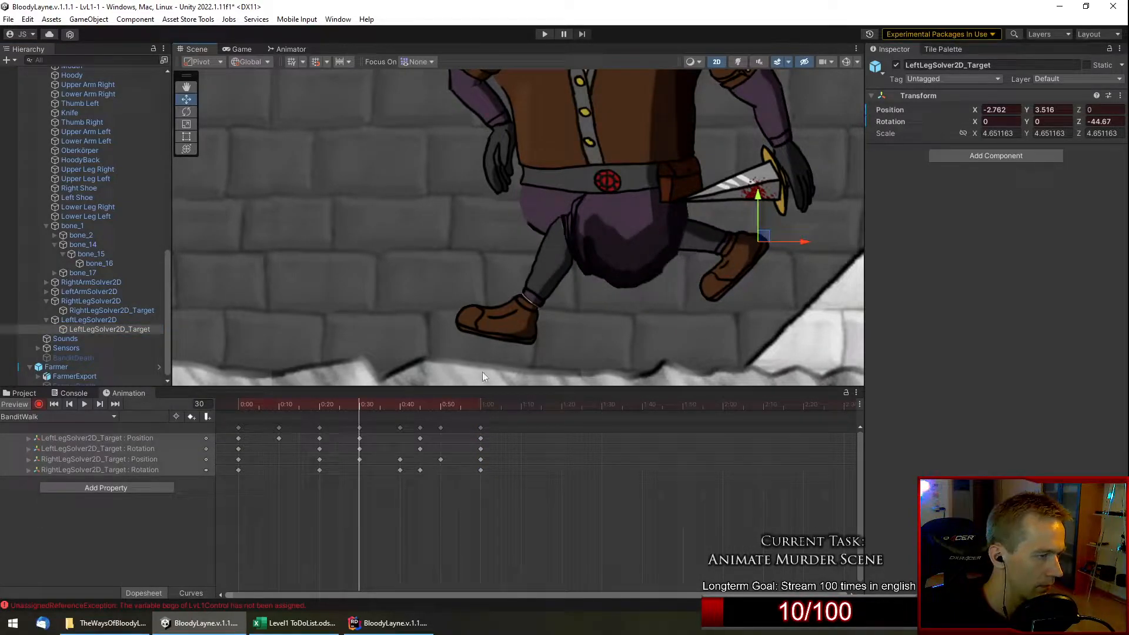
Play back the BanditWalk clip with the whole character in view and check its opening pose.
left_click(83, 403)
scroll(364, 269, "down", 2)
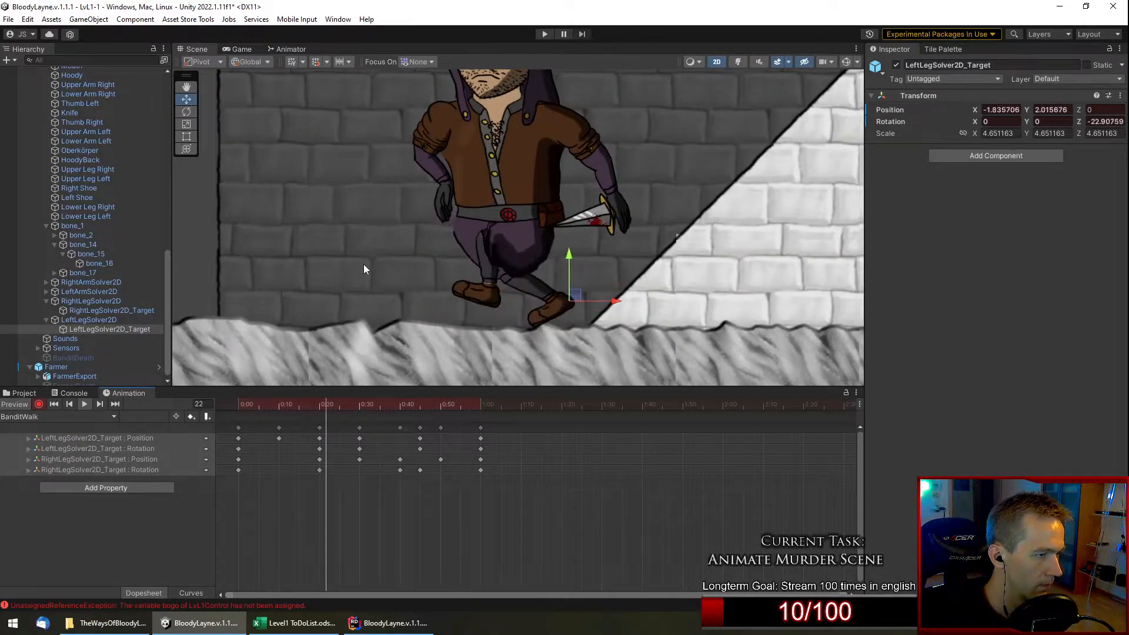
scroll(414, 237, "down", 2)
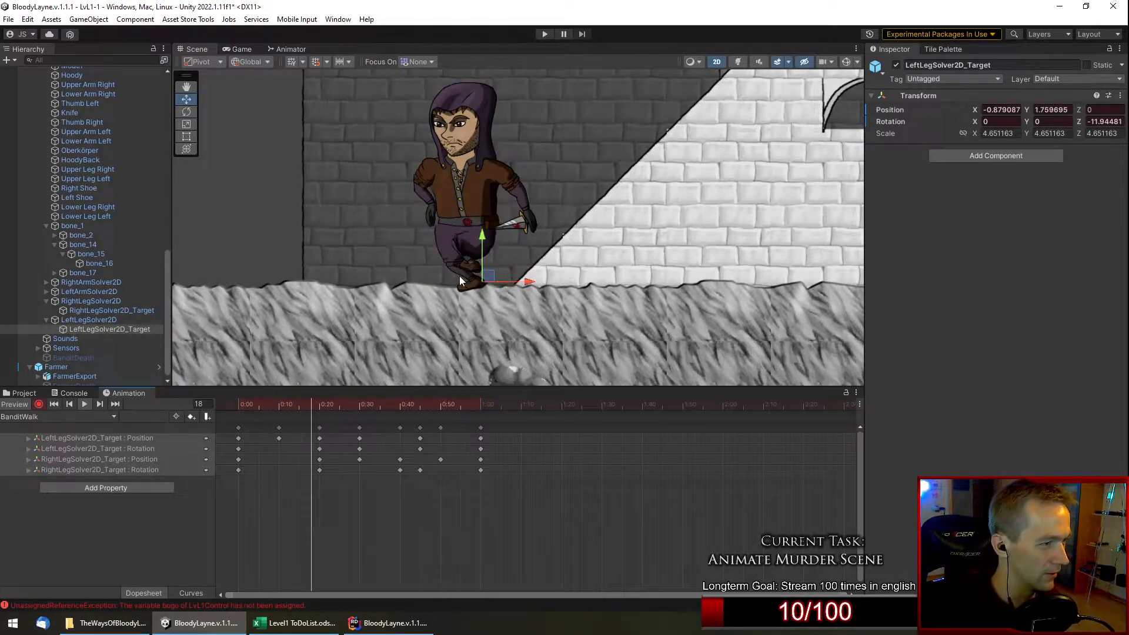
scroll(429, 238, "down", 2)
middle_click_drag(364, 210, 535, 272)
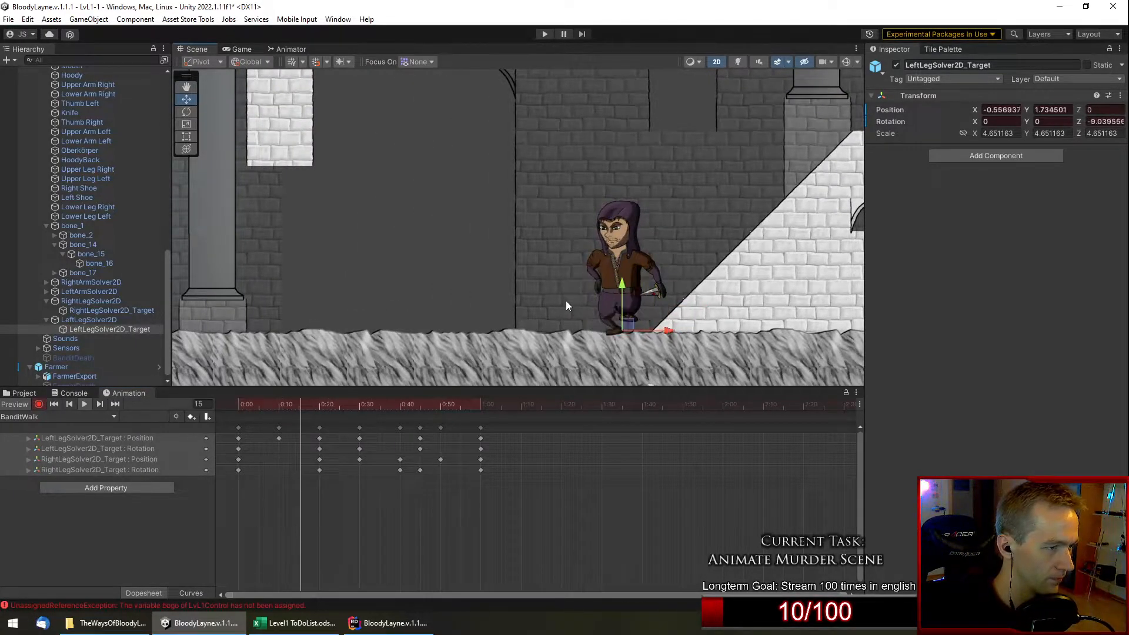
scroll(670, 279, "up", 5)
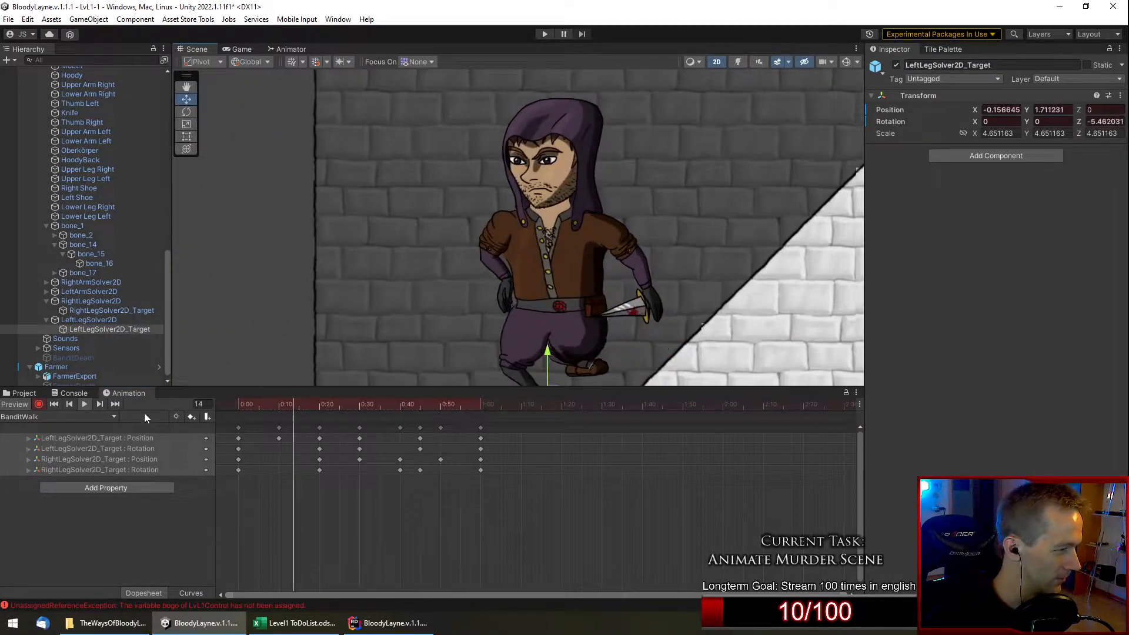
left_click_drag(324, 410, 240, 478)
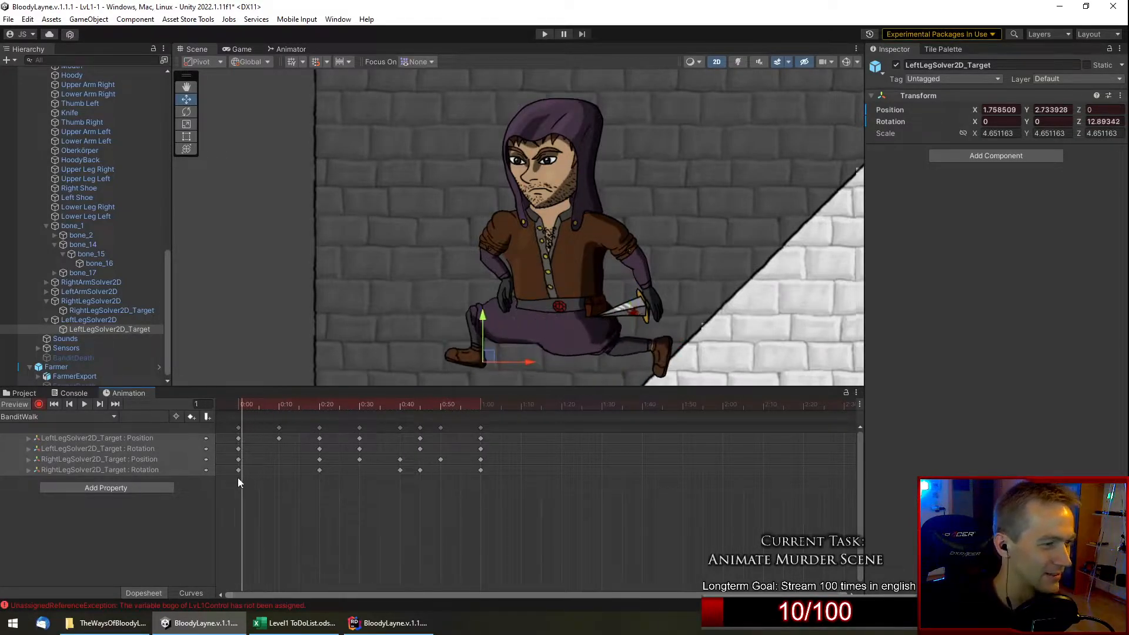
left_click_drag(301, 404, 238, 449)
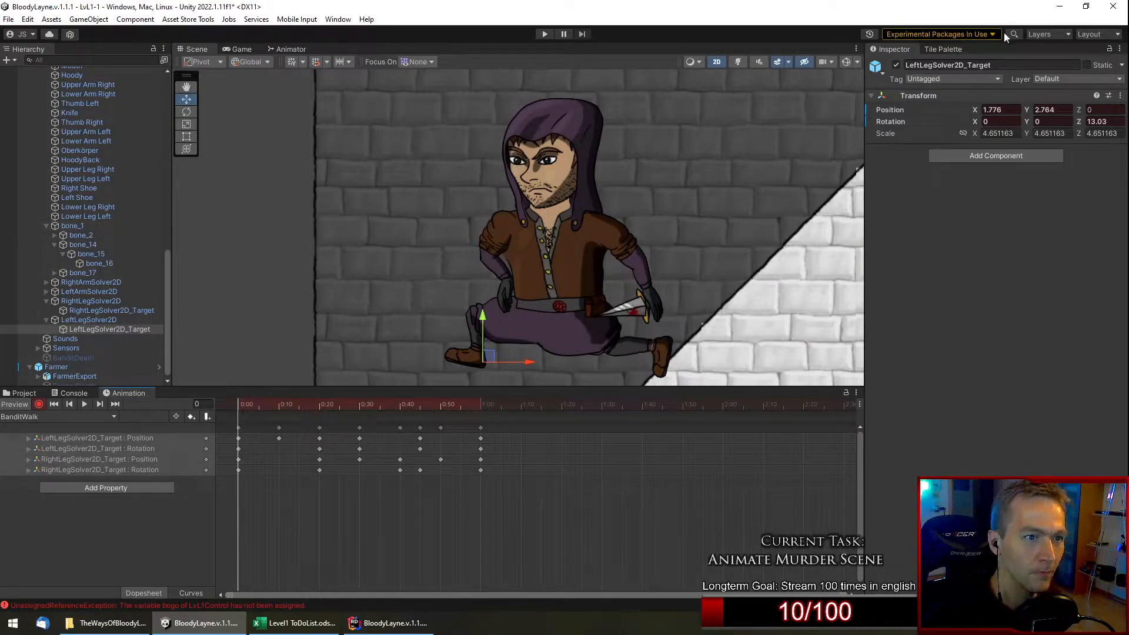
Show the bone gizmos in the scene and compare the skeleton's poses between frames 0 and 30.
left_click(842, 64)
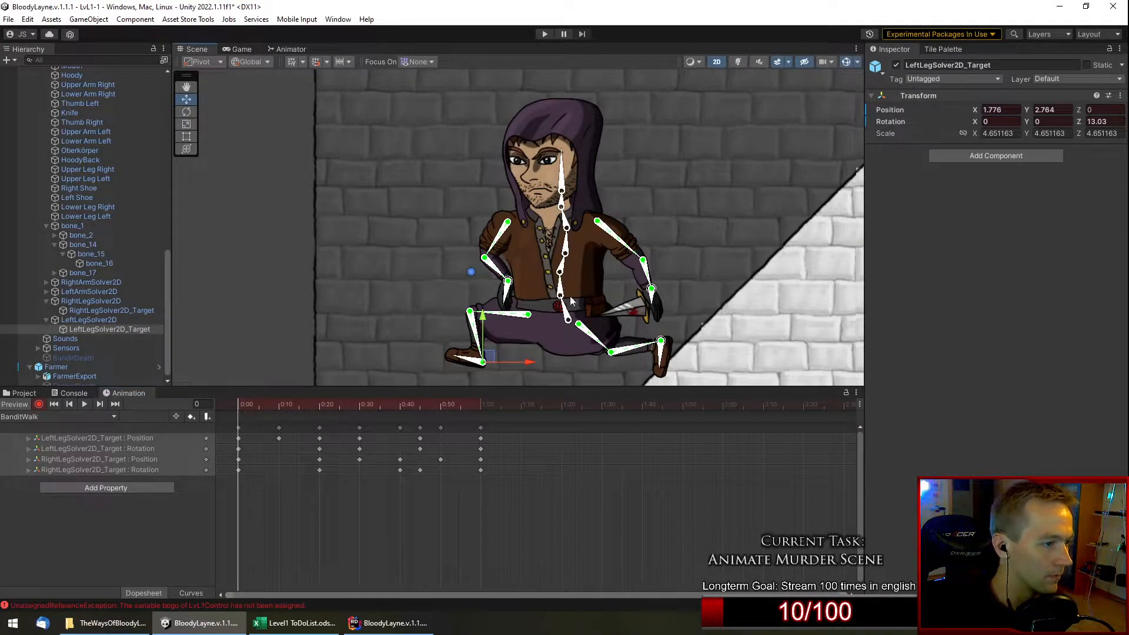
left_click_drag(283, 406, 358, 406)
scroll(510, 310, "up", 1)
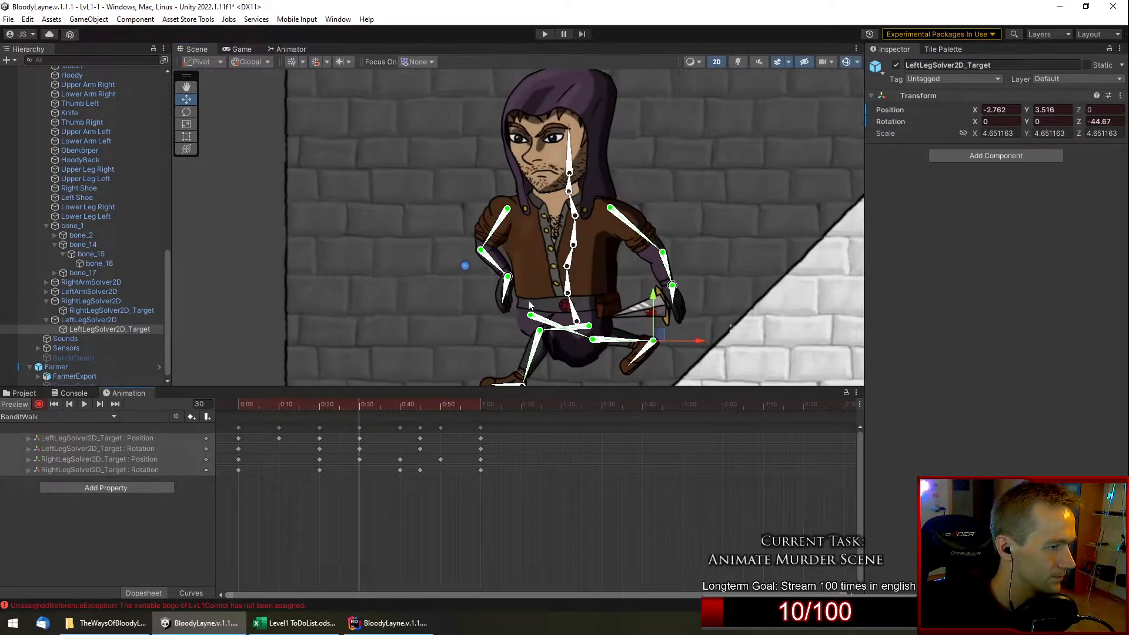
scroll(529, 304, "up", 1)
left_click_drag(333, 405, 307, 413)
left_click_drag(322, 417, 357, 429)
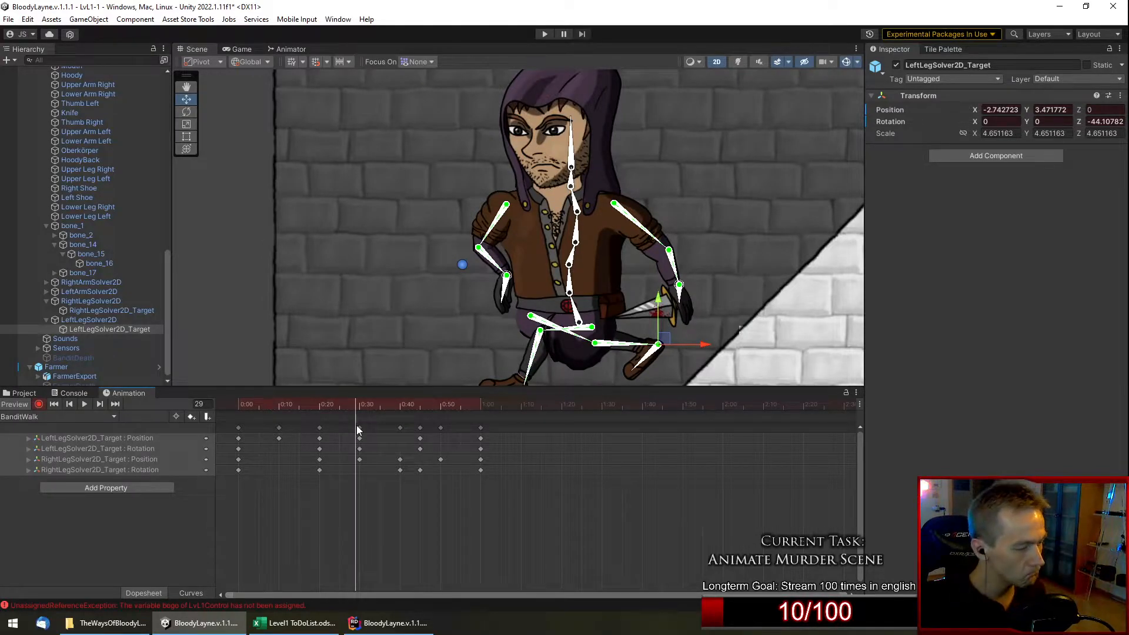
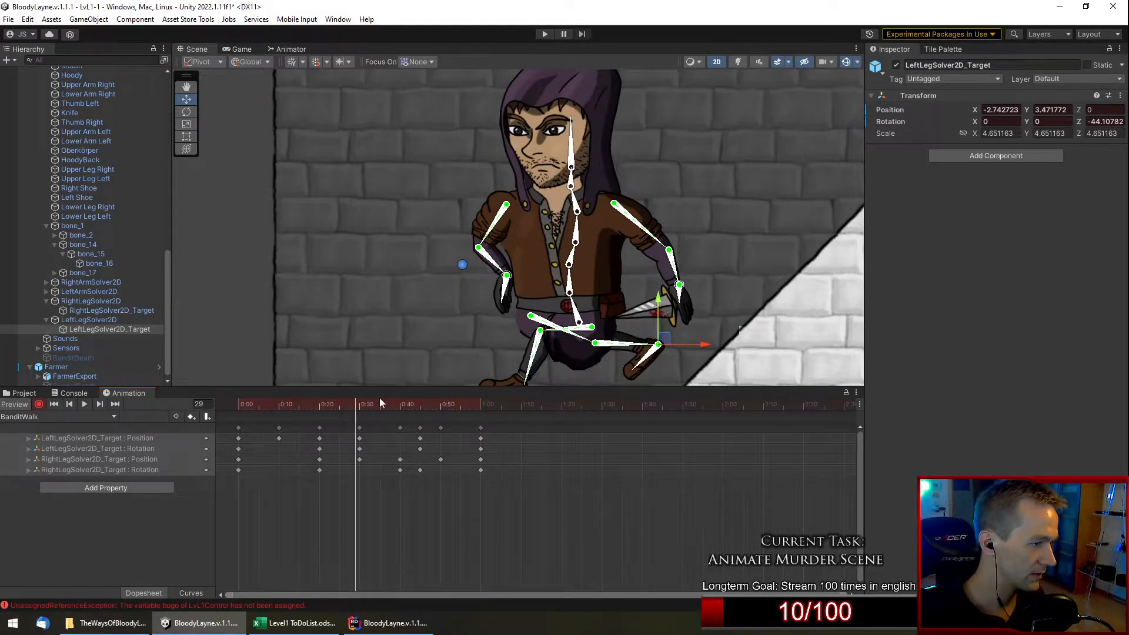
middle_click_drag(444, 233, 454, 205)
left_click_drag(317, 406, 238, 412)
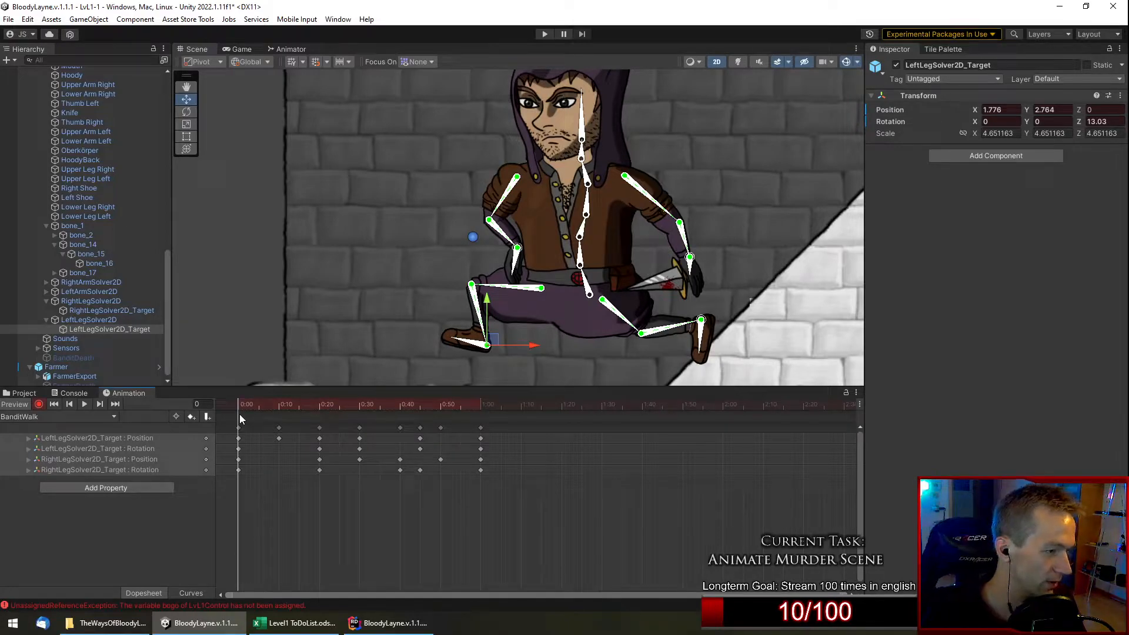
mouse_move(239, 415)
left_mouse_down()
mouse_move(301, 408)
mouse_move(237, 416)
left_mouse_up()
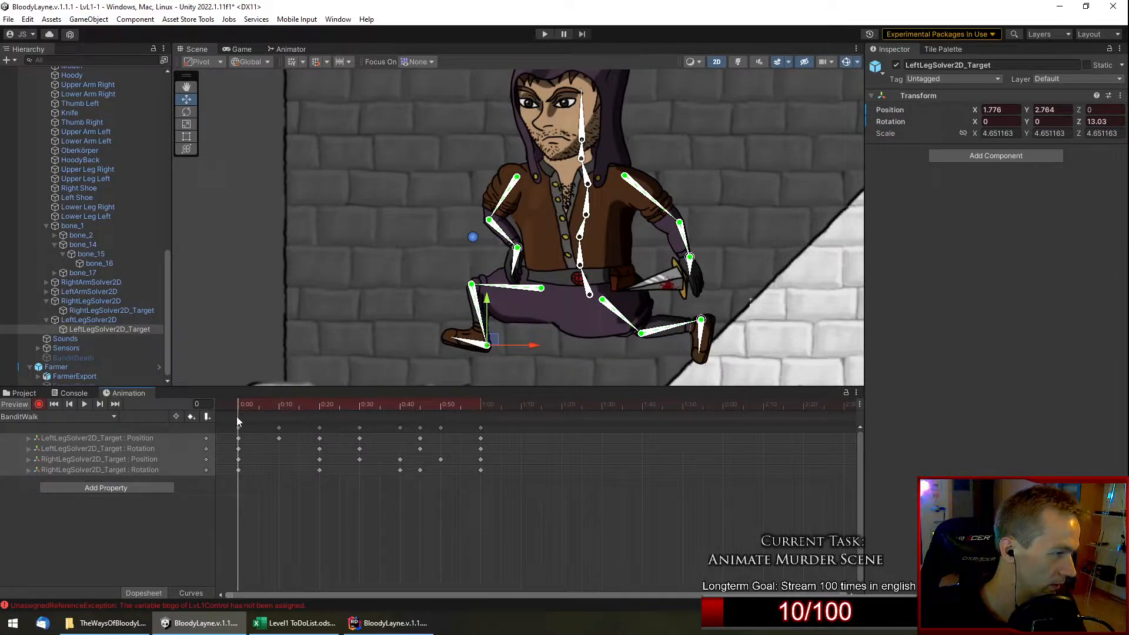
left_click_drag(237, 417, 360, 437)
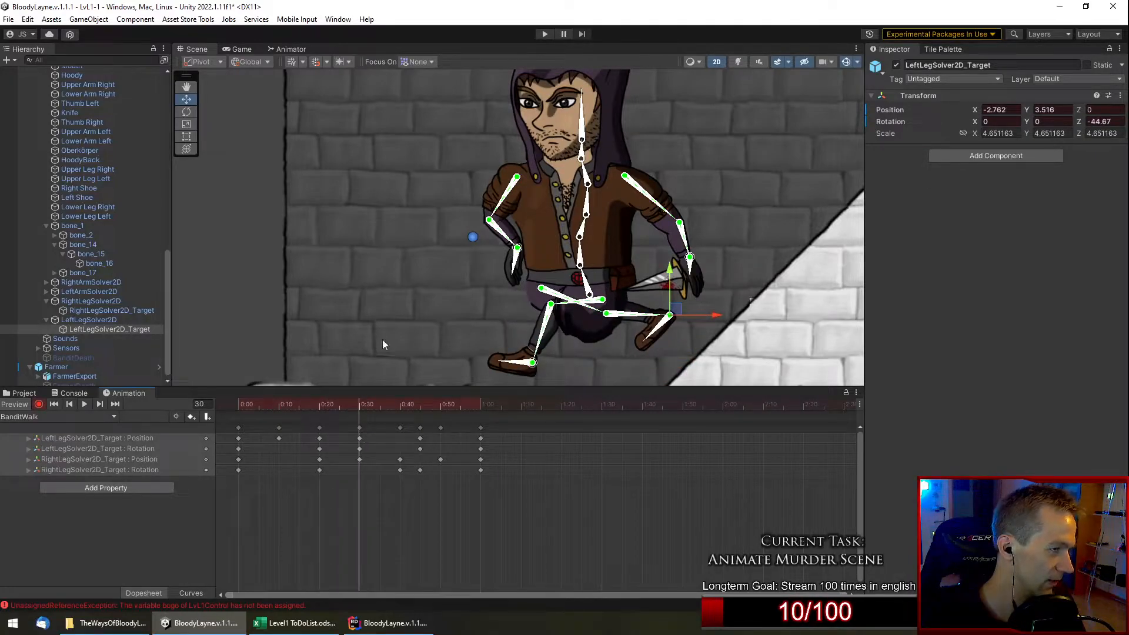
left_click_drag(355, 407, 298, 441)
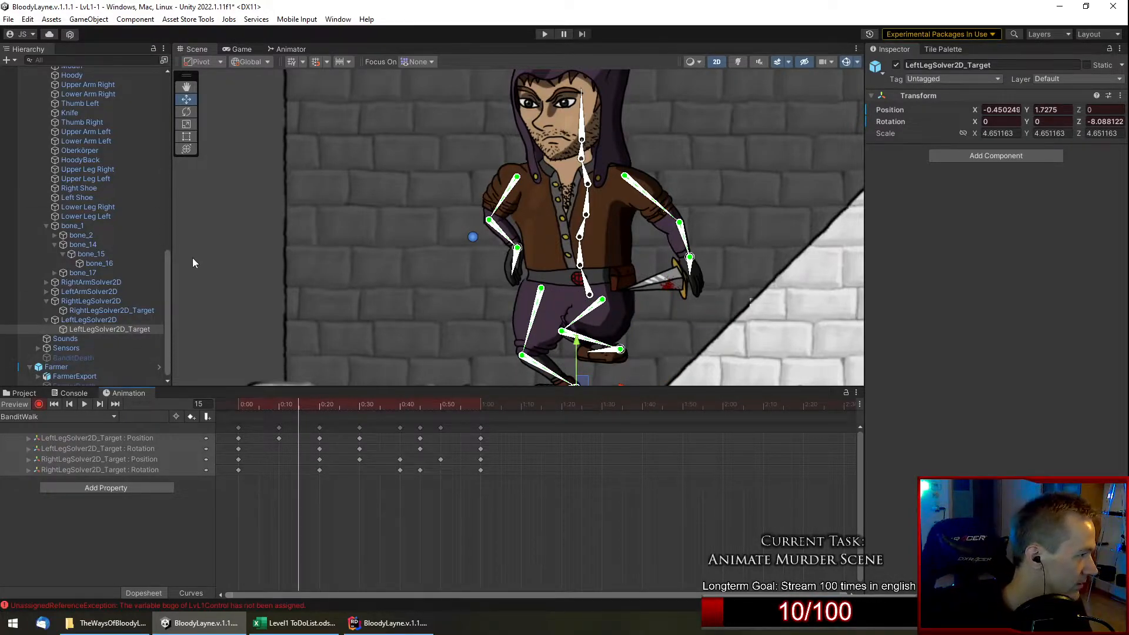
Record bone_1 at frame 15 raised to Y 4.24.
left_click(102, 228)
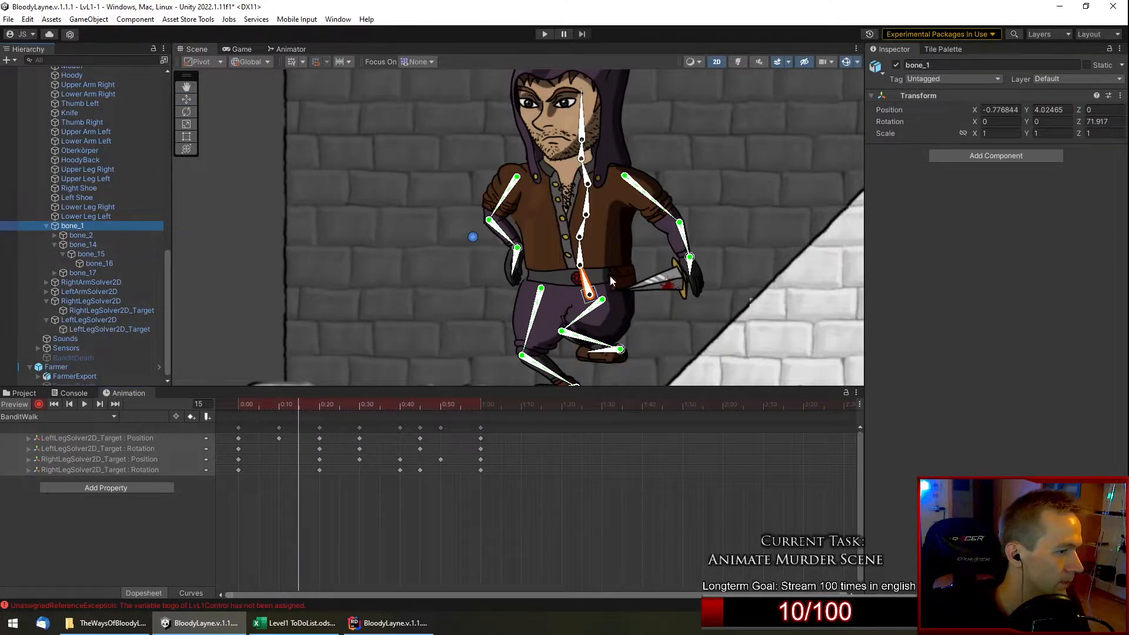
left_click(186, 99)
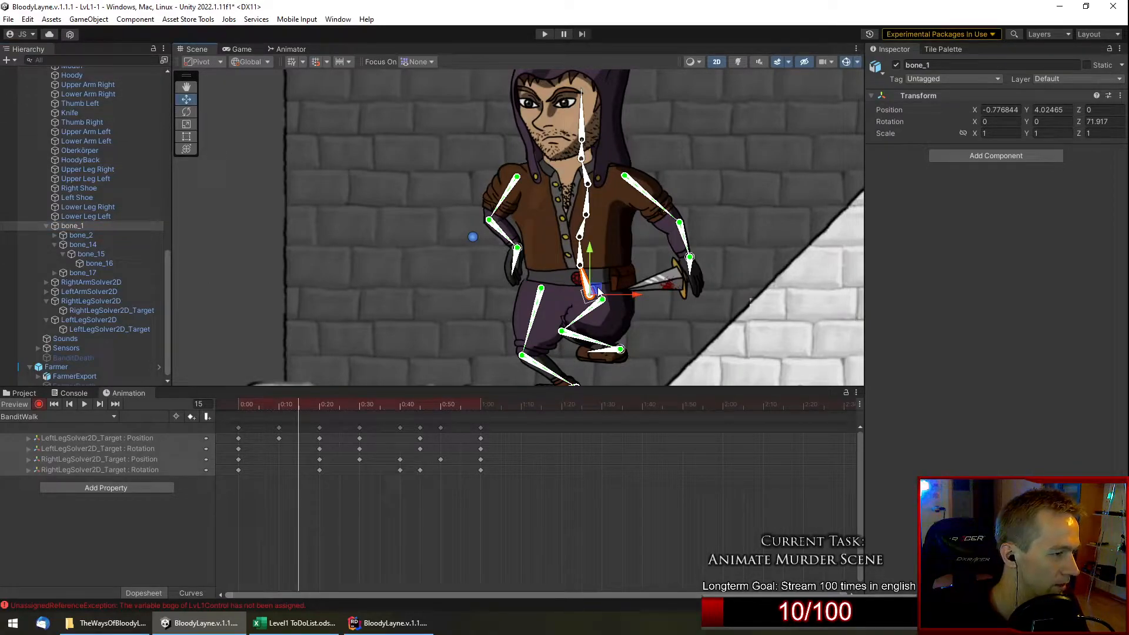
left_click_drag(598, 292, 598, 283)
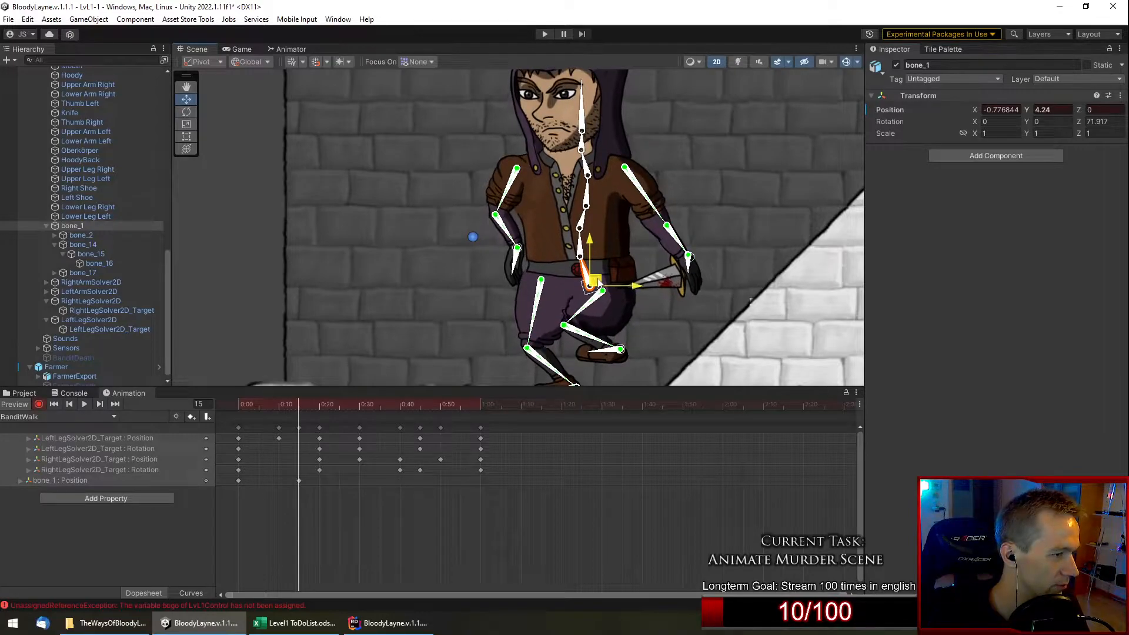
Lower bone_1 slightly at frame 30, key its position at frame 45, and play back the clip.
left_click(360, 404)
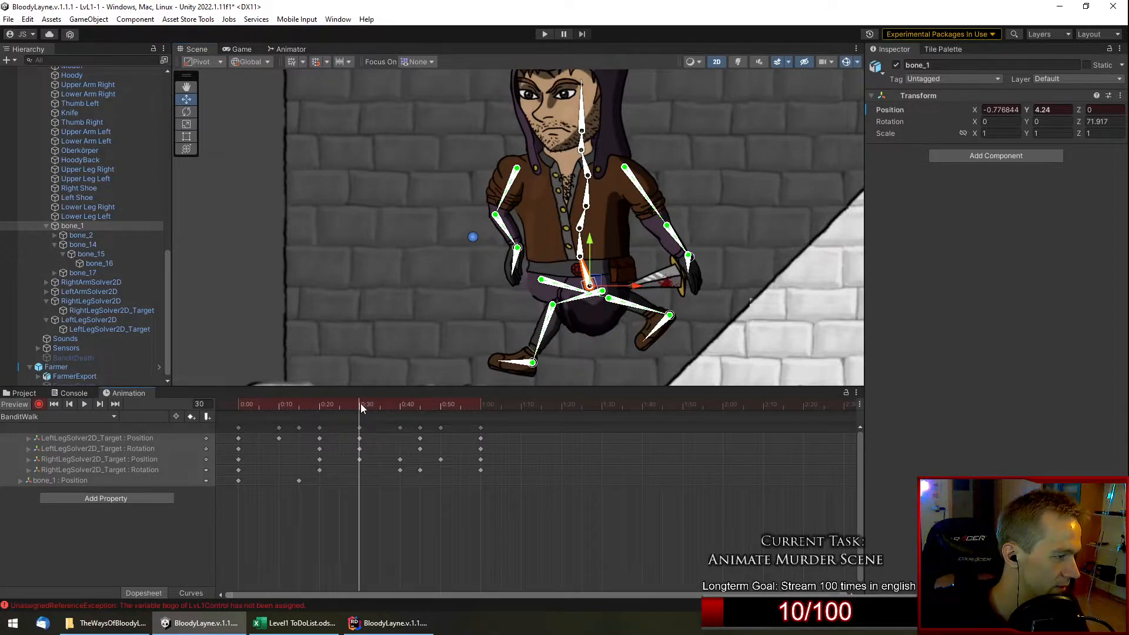
left_click_drag(590, 247, 590, 249)
left_click(420, 405)
left_click(87, 404)
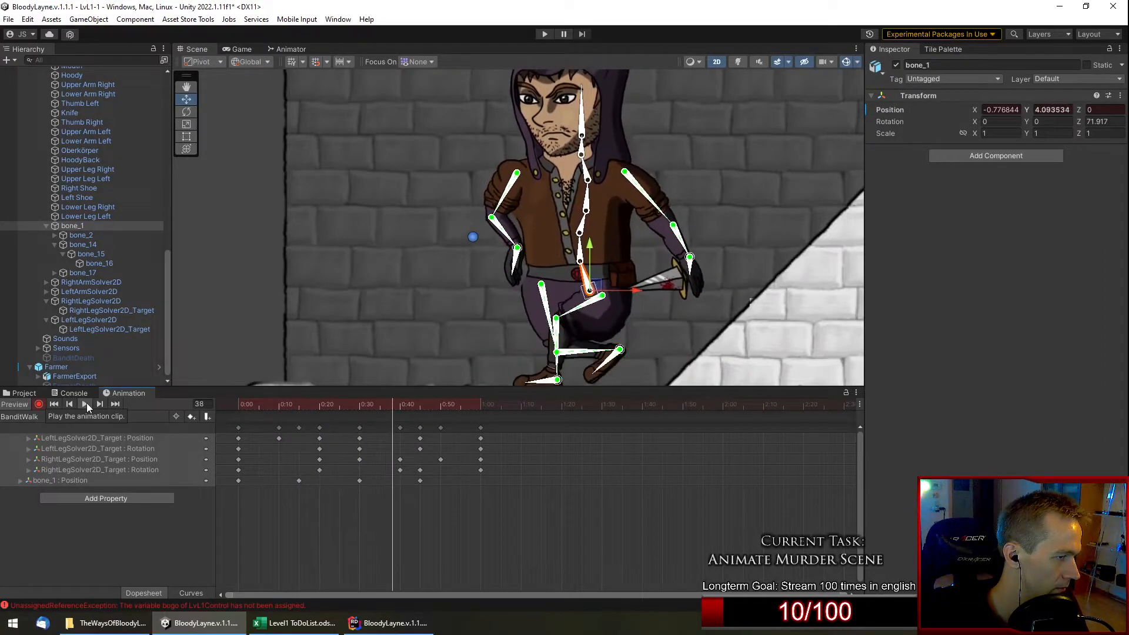
Copy all frame 0 keyframes, including bone_1's position, to frame 60 of the BanditWalk clip and play it back.
scroll(546, 216, "down", 3)
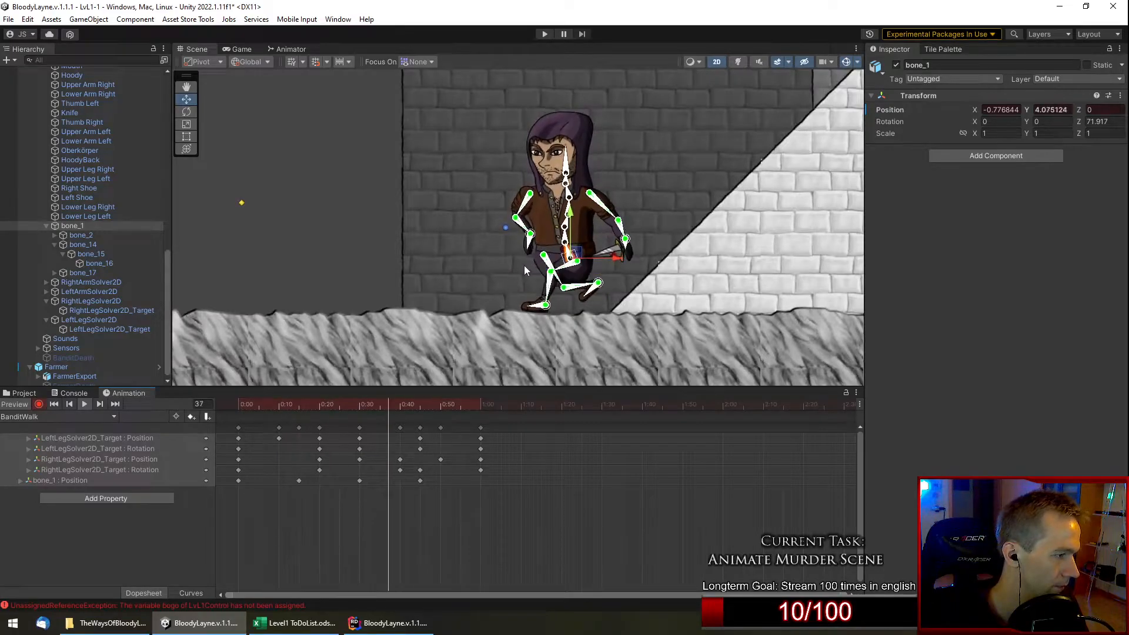
left_click_drag(379, 404, 216, 442)
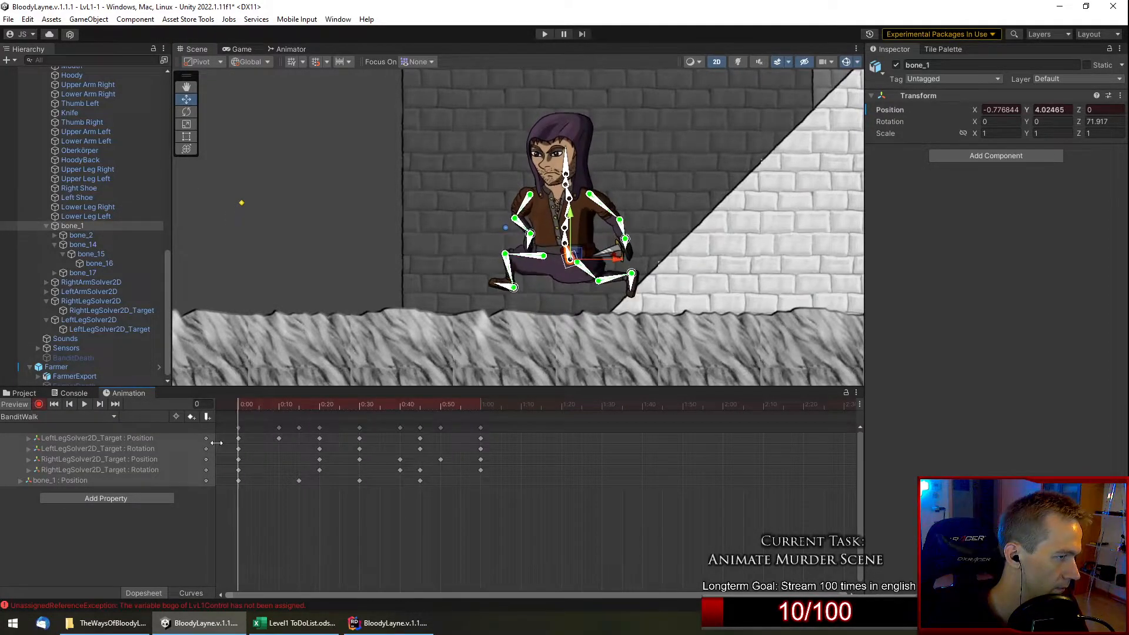
left_click(480, 404)
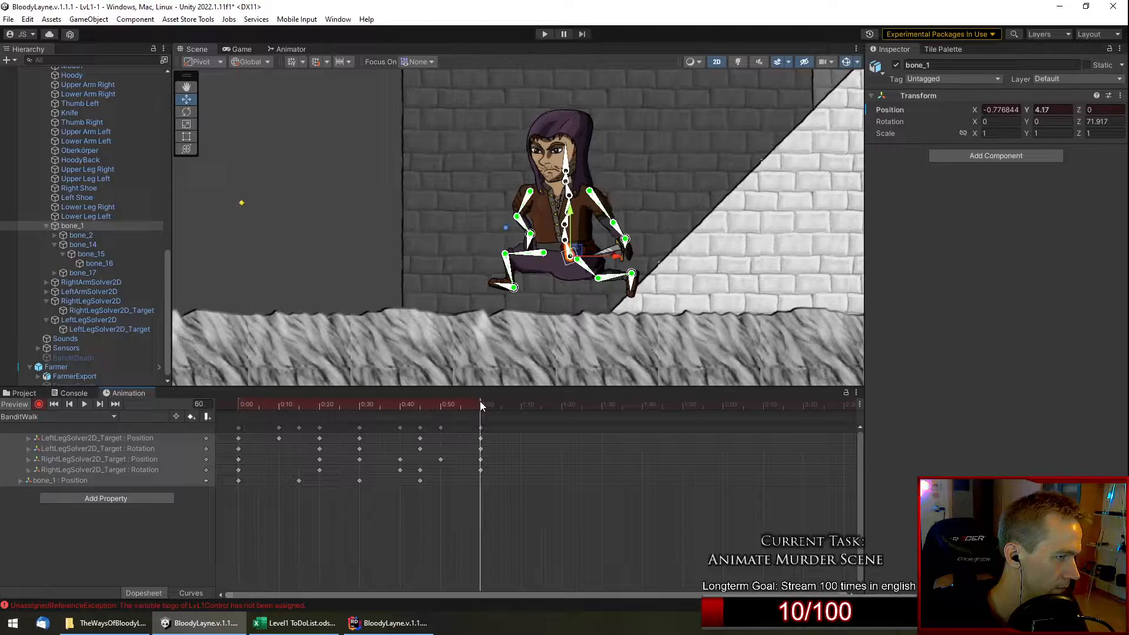
left_click(238, 428)
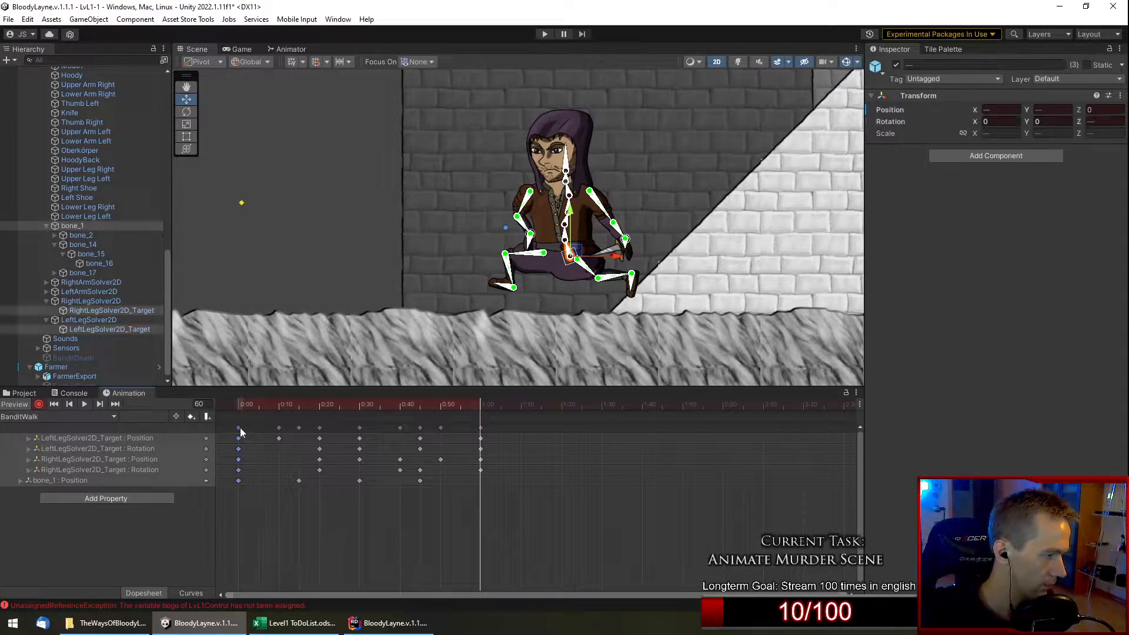
left_click(479, 428)
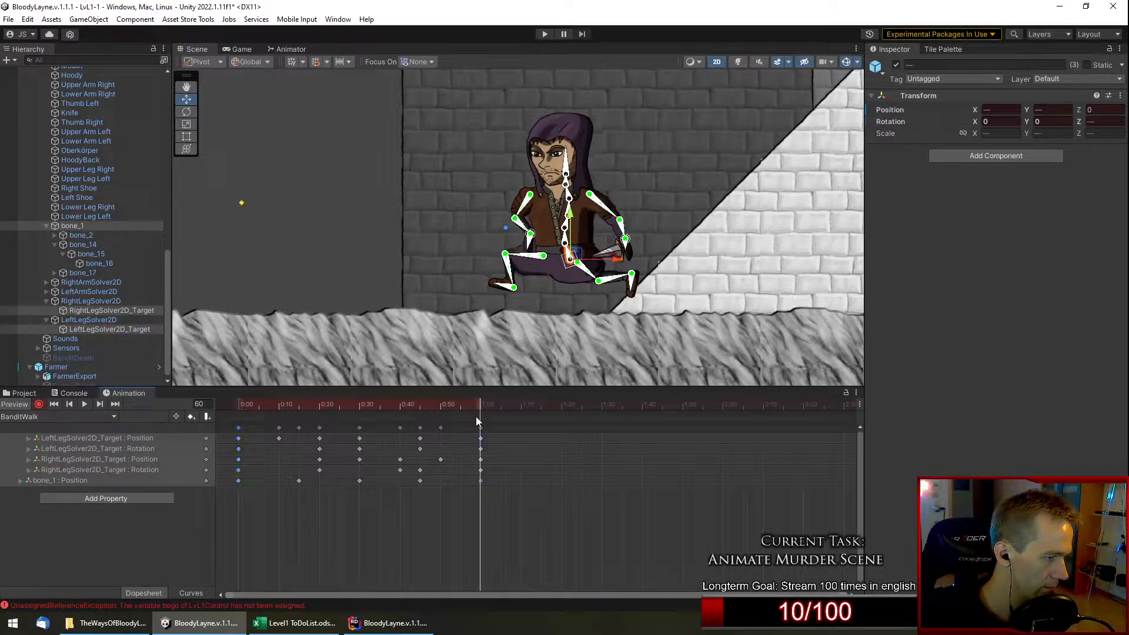
left_click(84, 404)
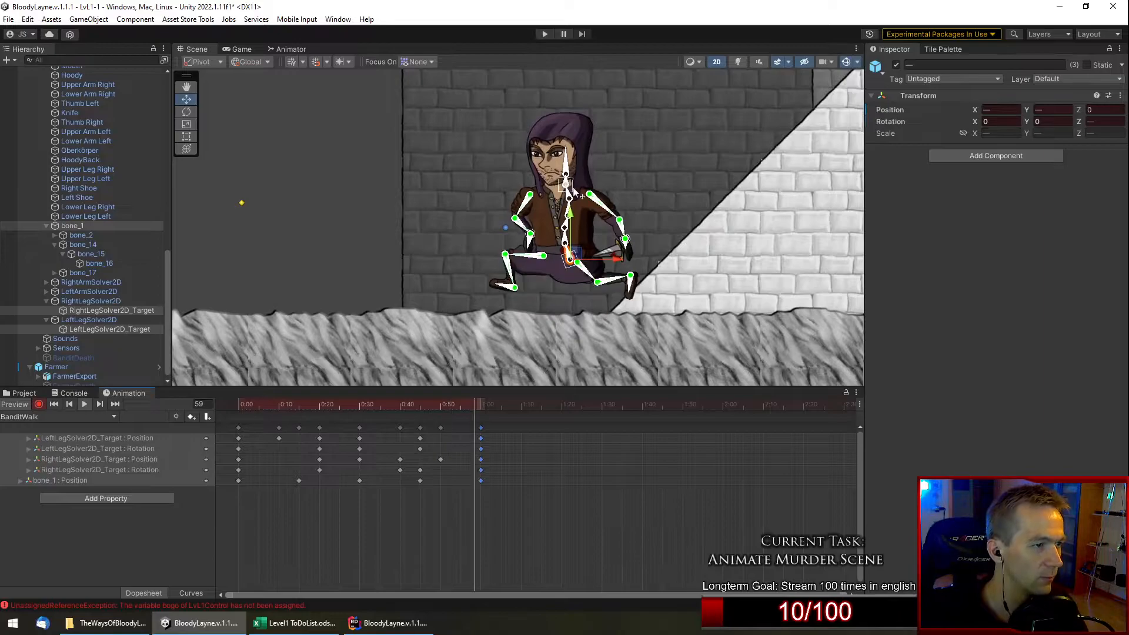
scroll(618, 229, "up", 3)
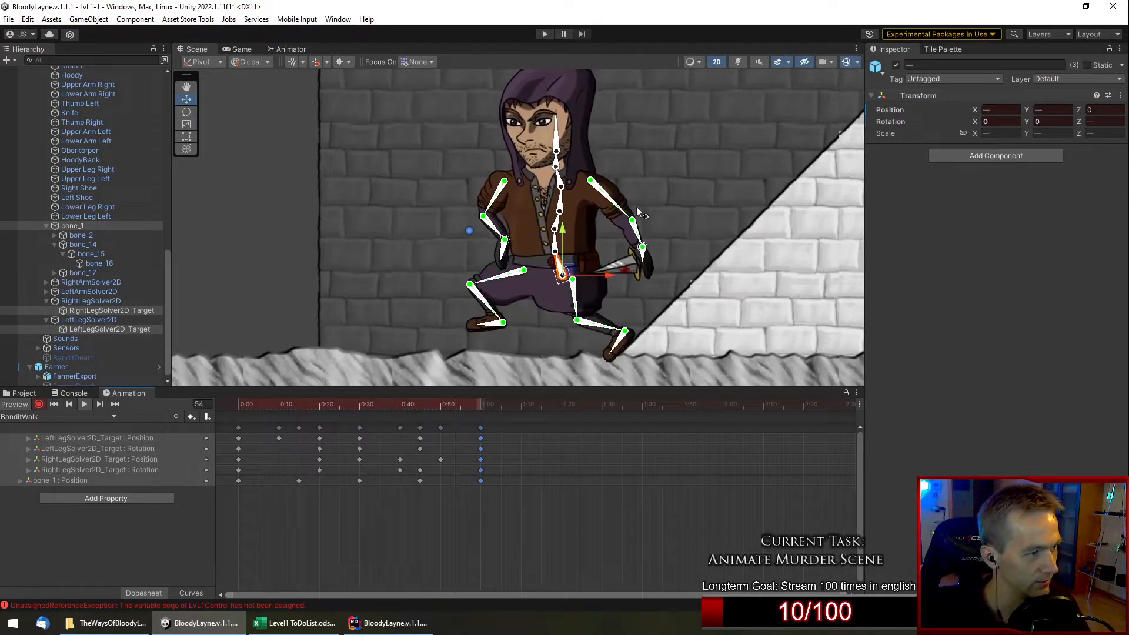
Collapse the leg solvers in the hierarchy, expand both arm solvers and select RightArmSolver2D_Target.
left_click_drag(380, 405, 347, 408)
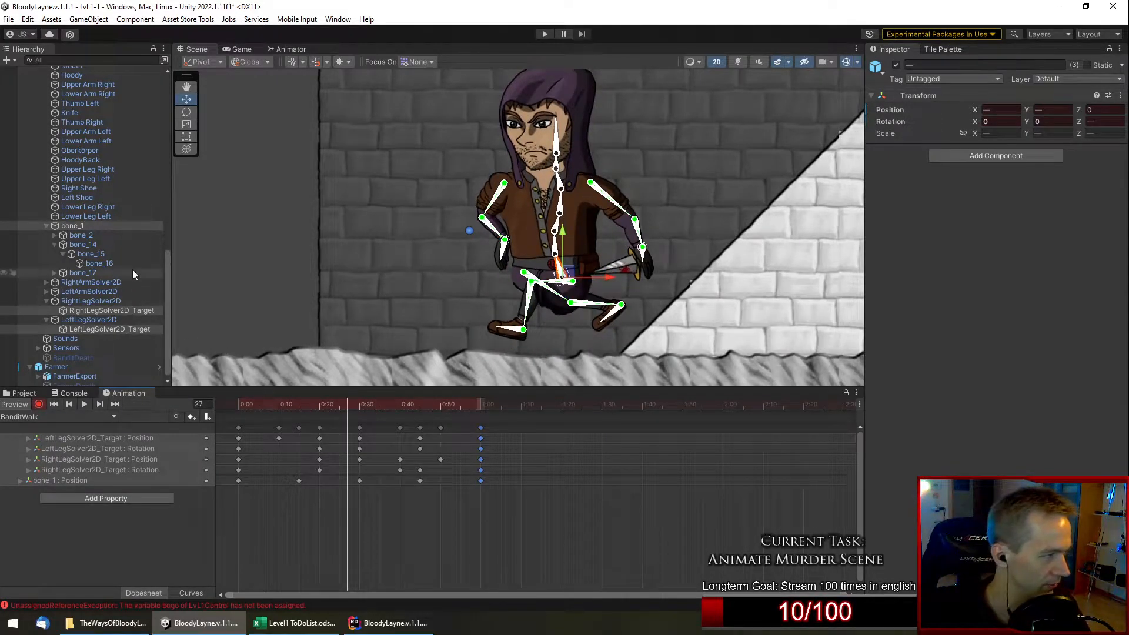
left_click(45, 301)
left_click(48, 316)
left_click(47, 306)
left_click(46, 296)
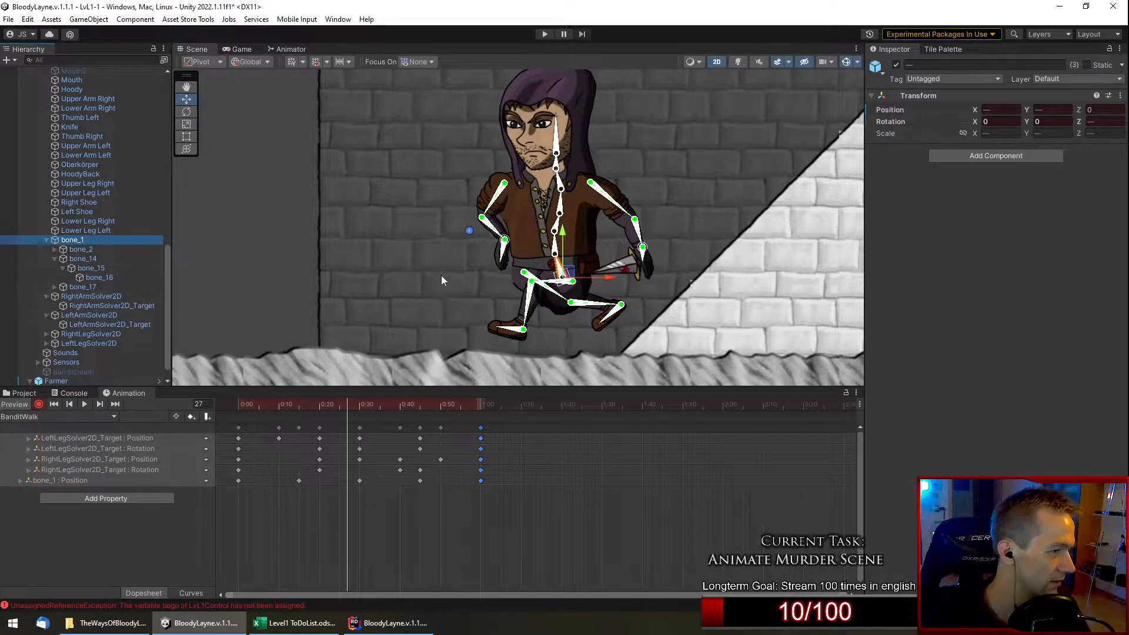
scroll(685, 218, "up", 2)
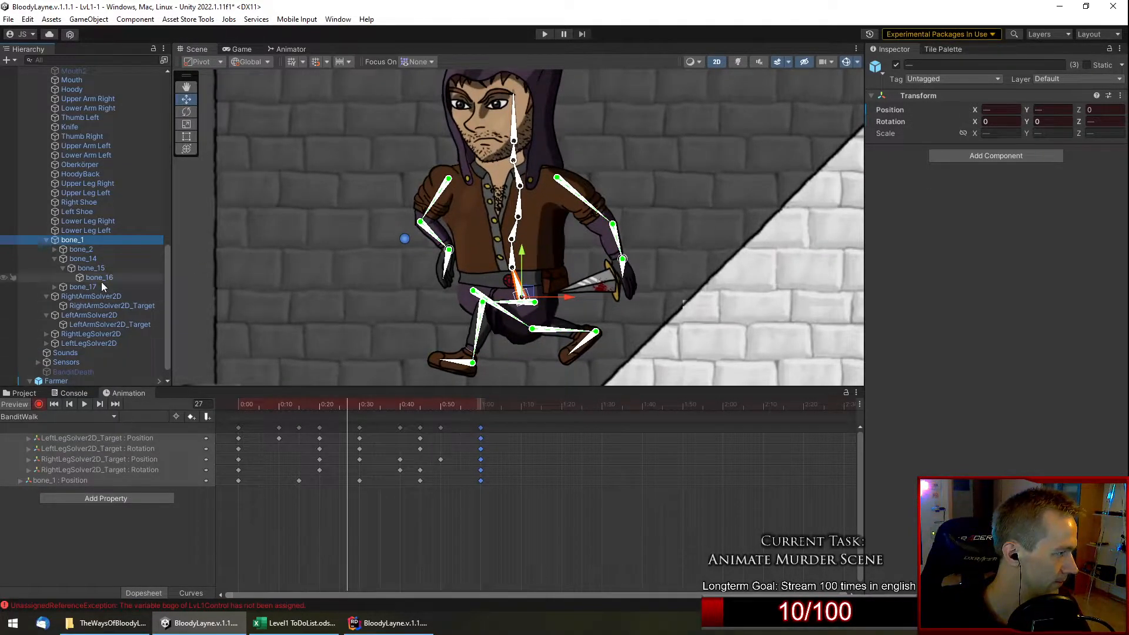
left_click(113, 306)
Try a frame 0 pose with RightArmSolver2D_Target at X -0.02, Y 5.4 and Z rotation 9.6.
left_click_drag(341, 409, 216, 407)
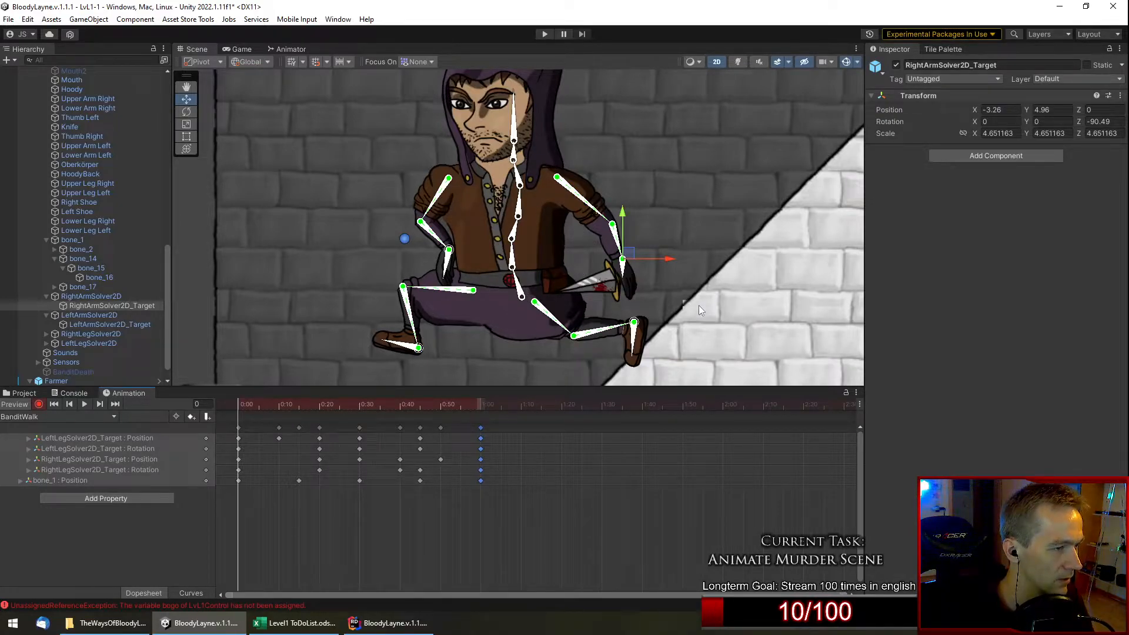
left_click_drag(636, 262, 492, 242)
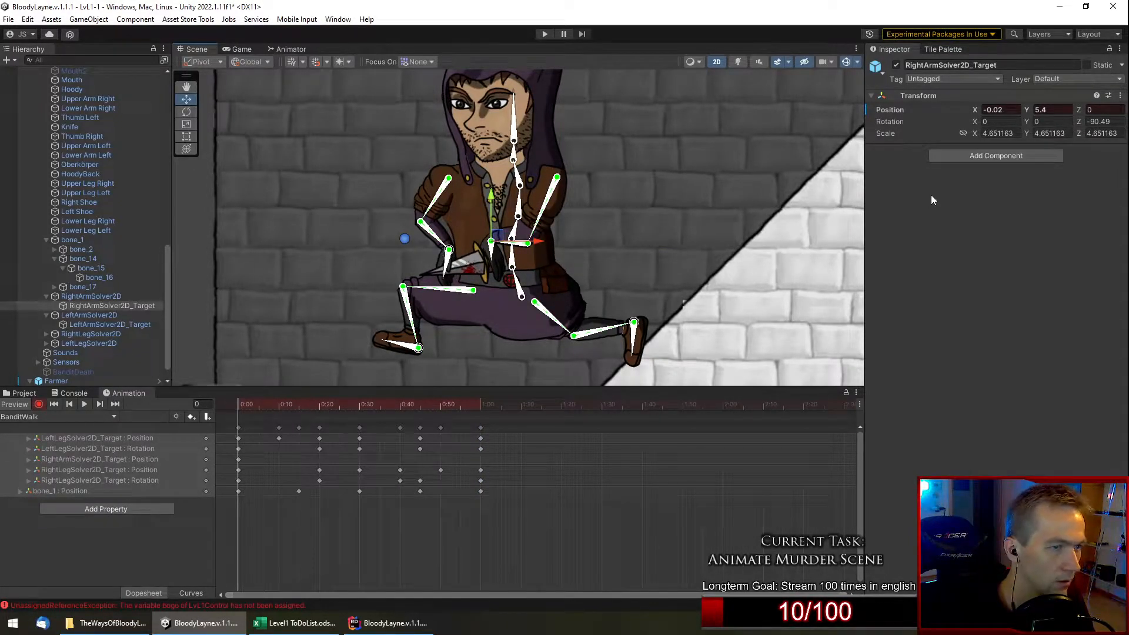
left_click_drag(1080, 124, 373, 171)
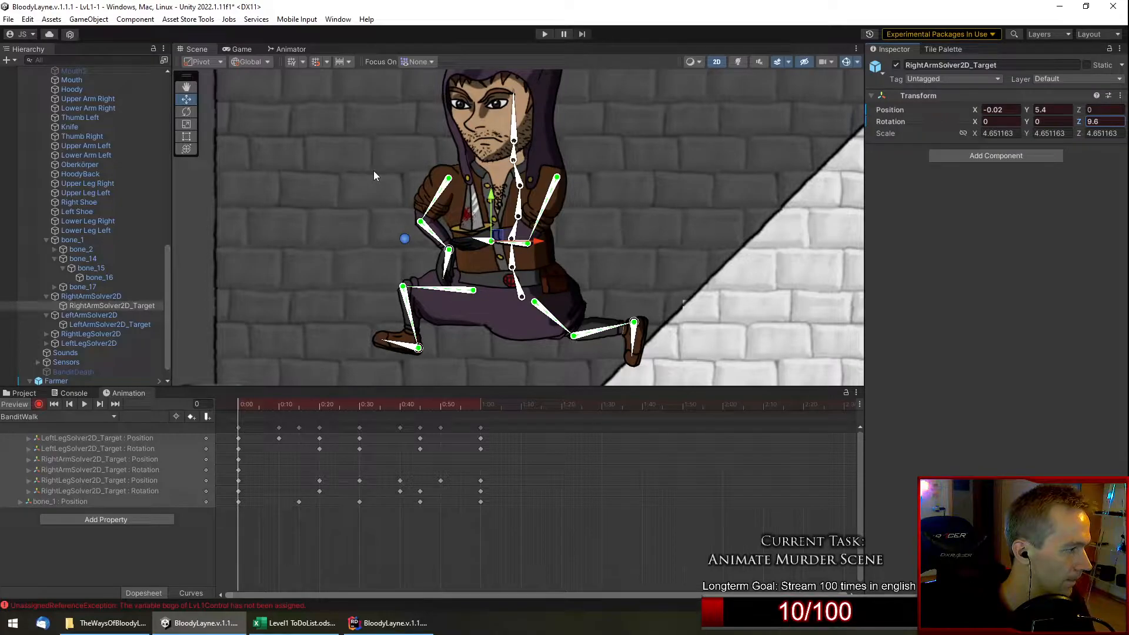
Record RightArmSolver2D_Target at frame 30 with the knife hand swung out and raised behind the body, adjusting its Z rotation.
left_click_drag(323, 406, 358, 438)
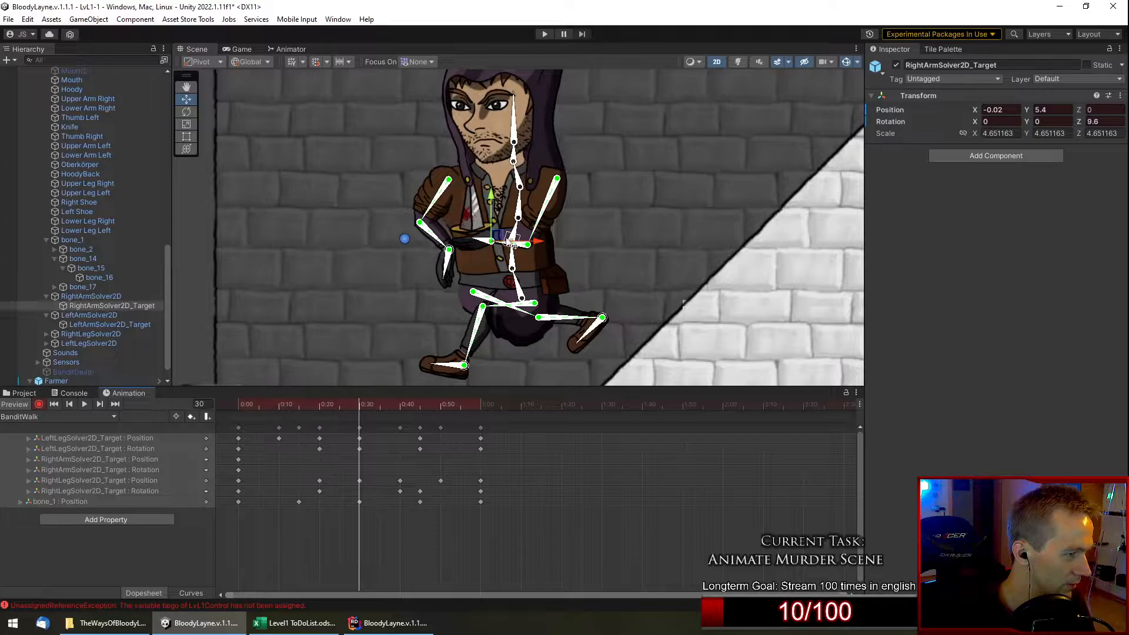
left_click_drag(496, 237, 600, 263)
left_click_drag(1080, 122, 910, 151)
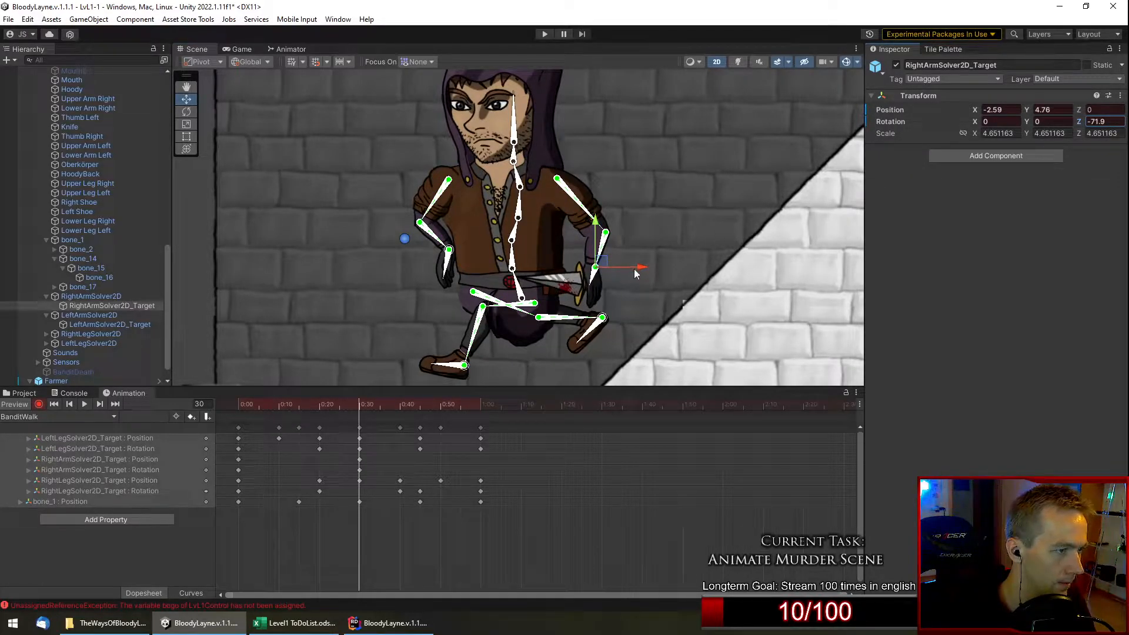
left_click_drag(606, 268, 639, 225)
left_click_drag(1080, 125, 1058, 134)
Record RightArmSolver2D_Target at frame 0 at X -1.89, Y 5.15 with Z rotation -78.
left_click_drag(324, 410, 220, 418)
left_click_drag(494, 239, 566, 251)
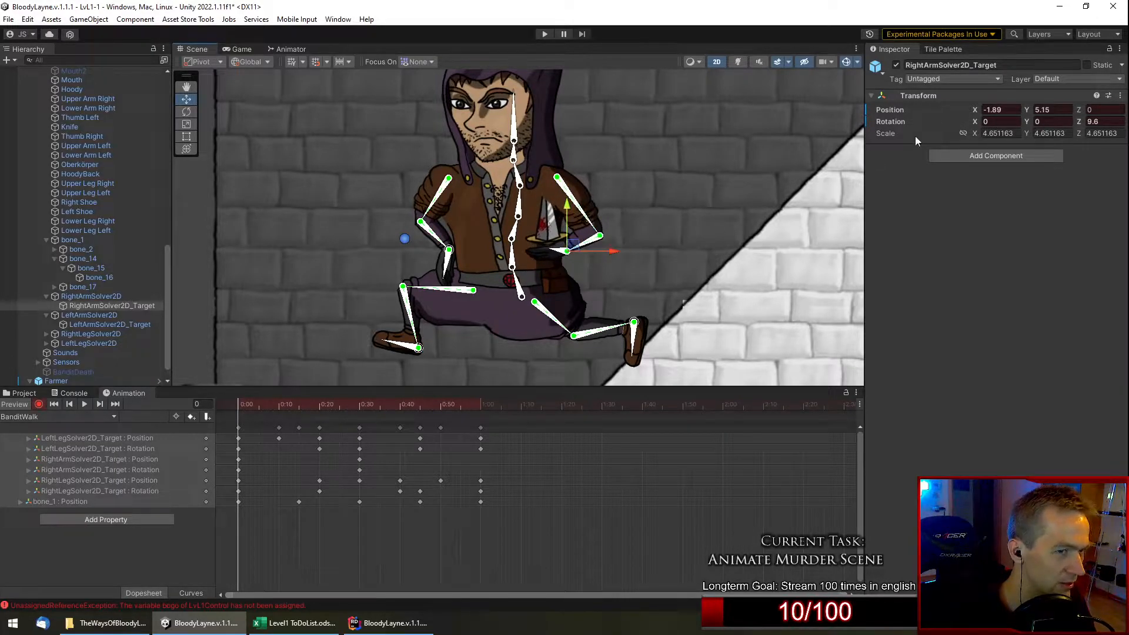
left_click_drag(1082, 121, 878, 167)
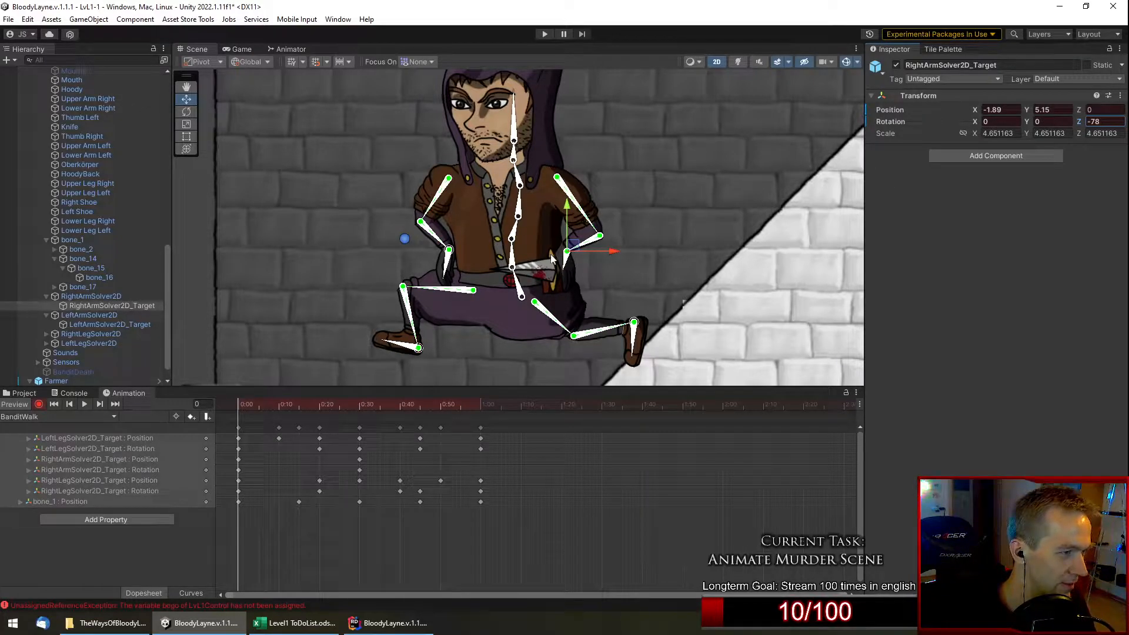
Copy the updated frame 0 keyframes, including the right arm target's, to frame 60 and play back the clip.
left_click_drag(277, 404, 234, 414)
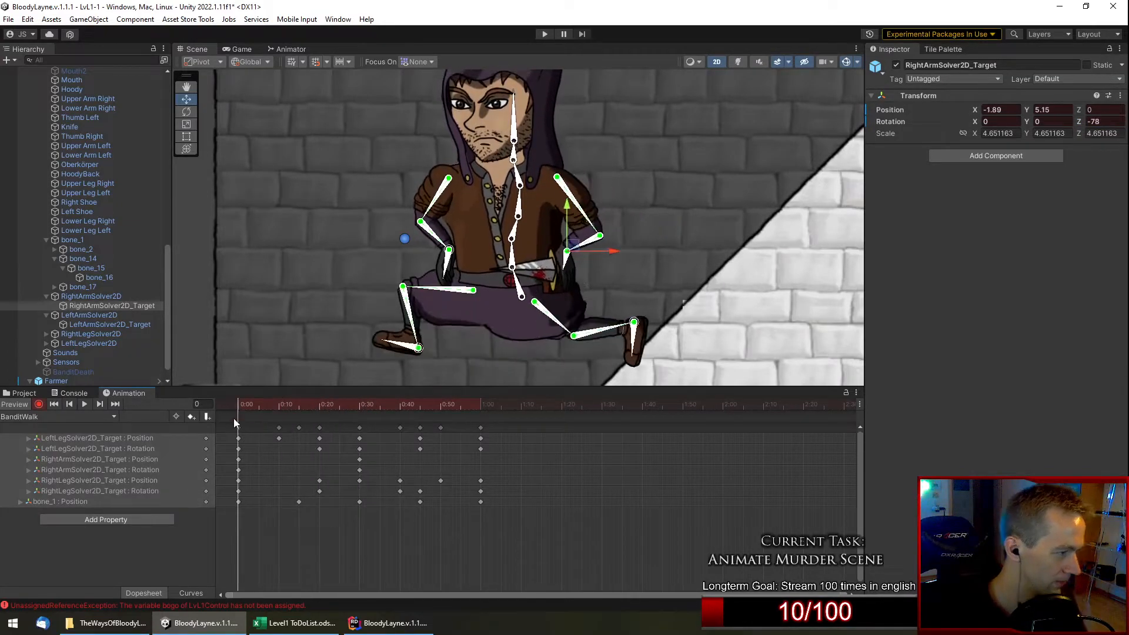
left_click(238, 428)
left_click_drag(443, 405, 481, 403)
key("ctrl+v")
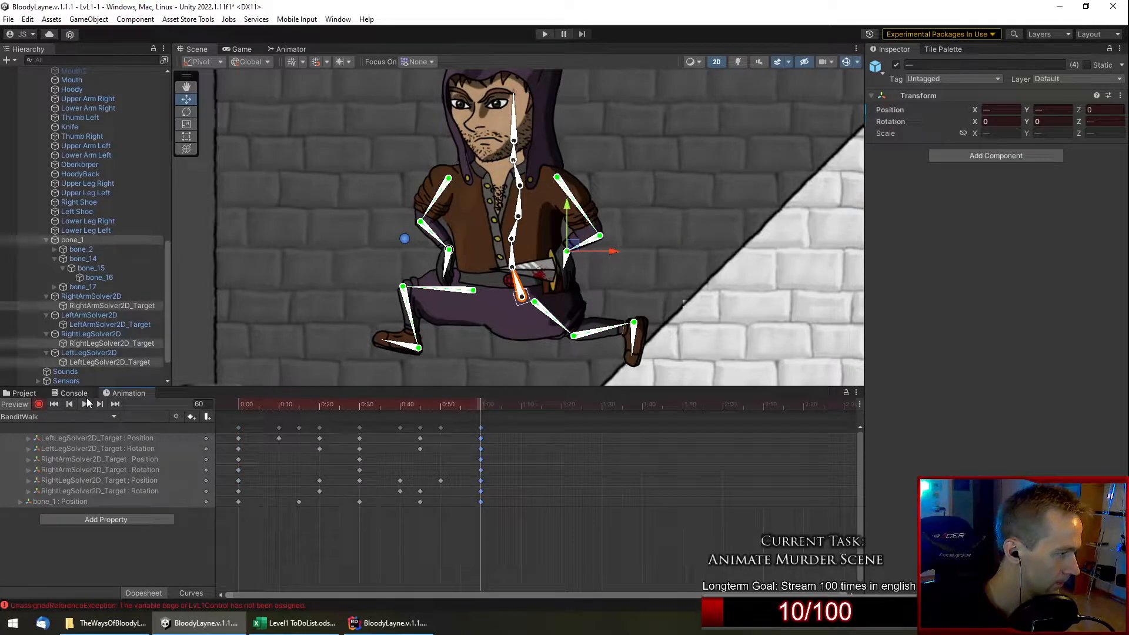
left_click(86, 403)
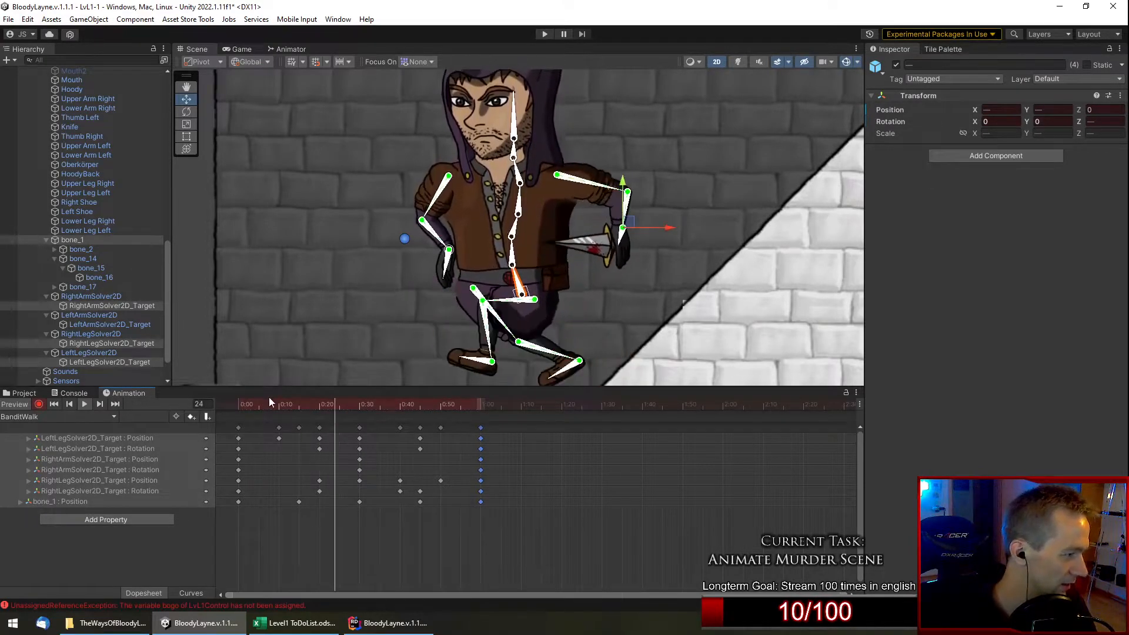
Record LeftArmSolver2D_Target at frame 0 at X -0.16, Y 5.42 with Z rotation -154.6.
left_click_drag(264, 402, 176, 409)
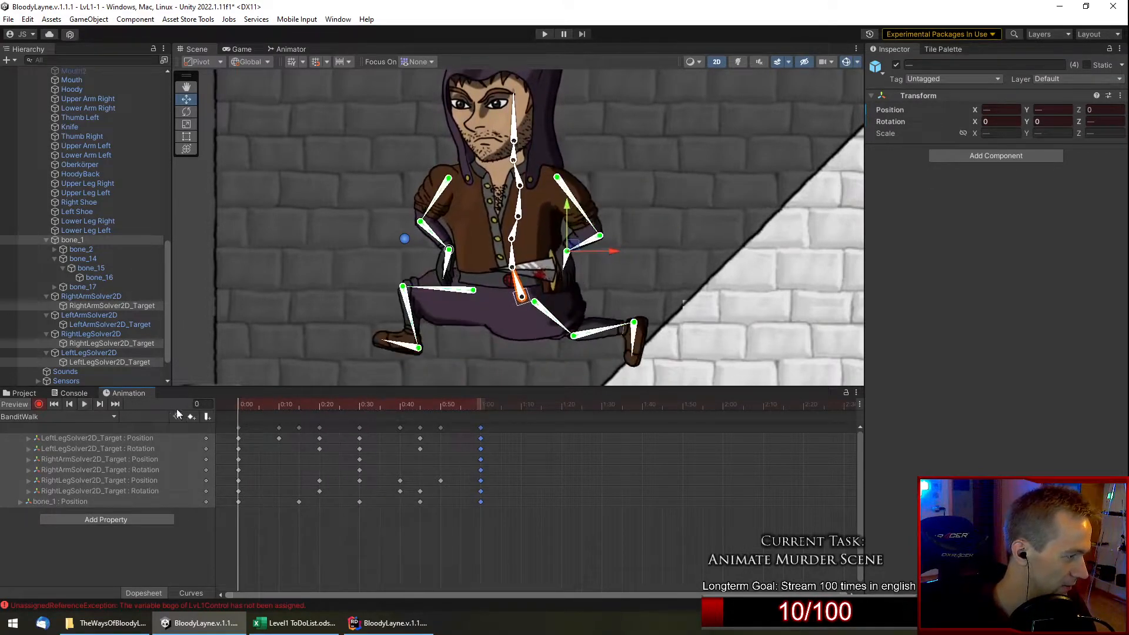
left_click(104, 325)
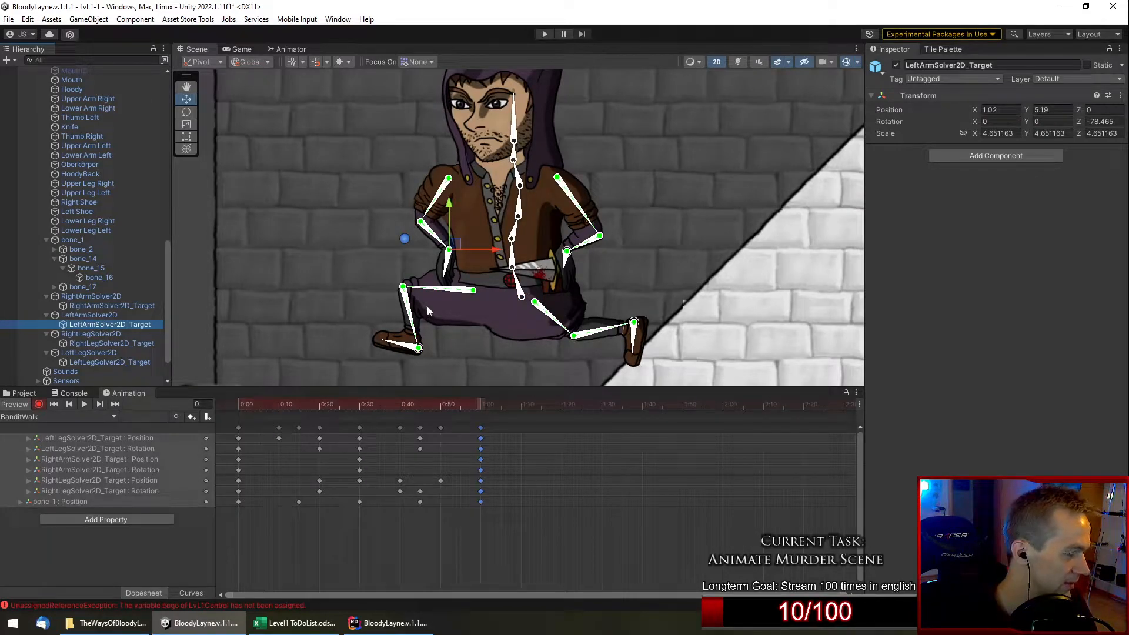
left_click_drag(454, 245, 502, 235)
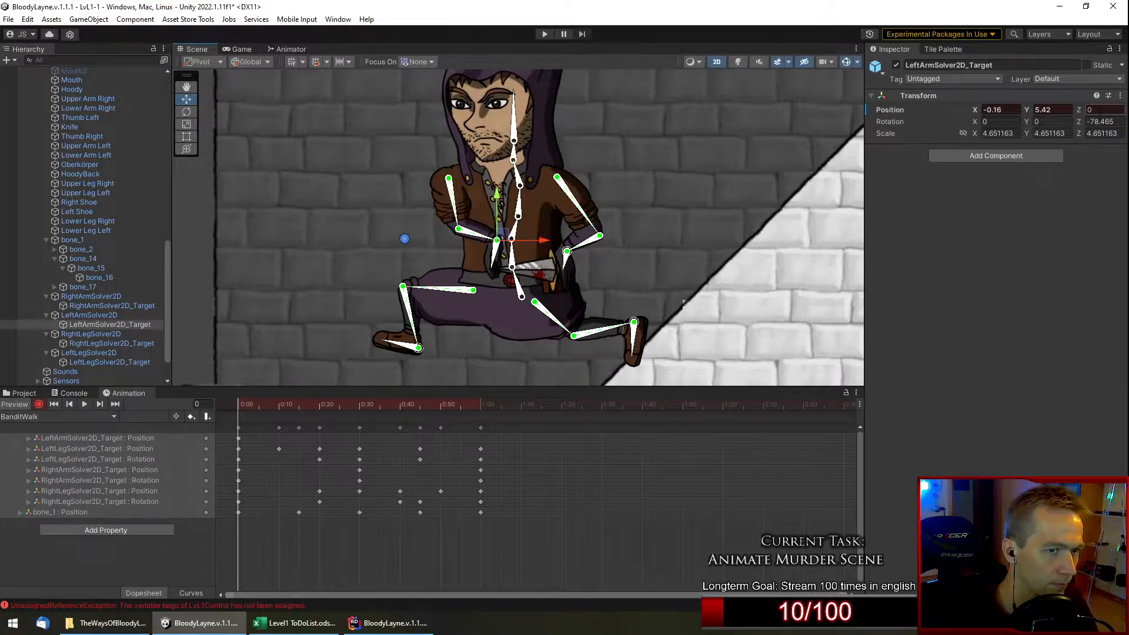
left_click_drag(1081, 122, 607, 178)
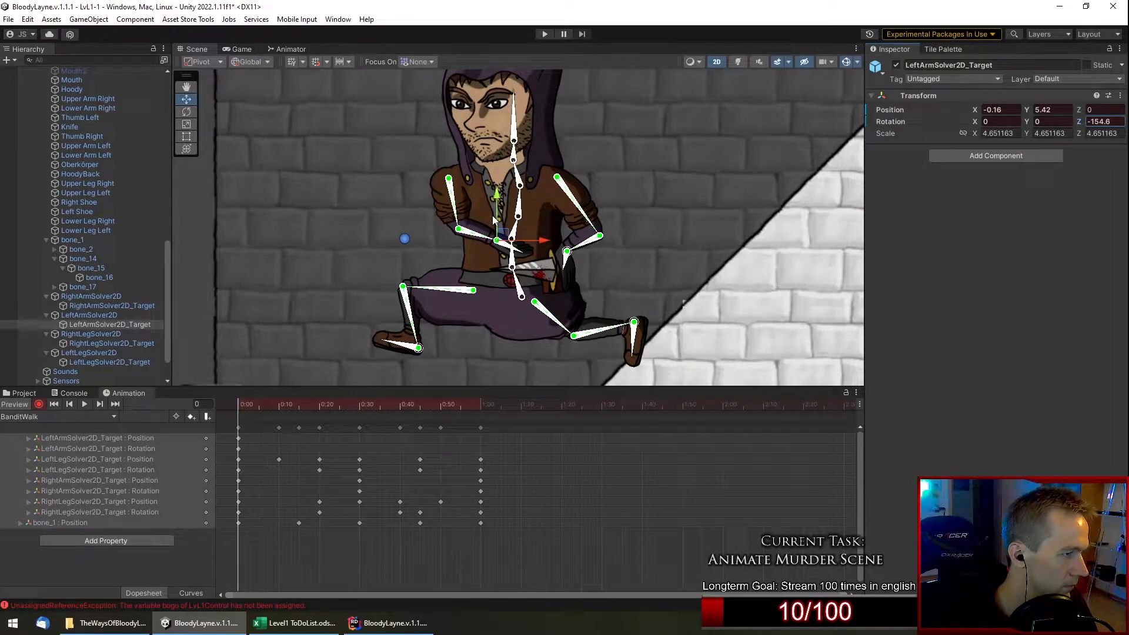
scroll(494, 220, "up", 10)
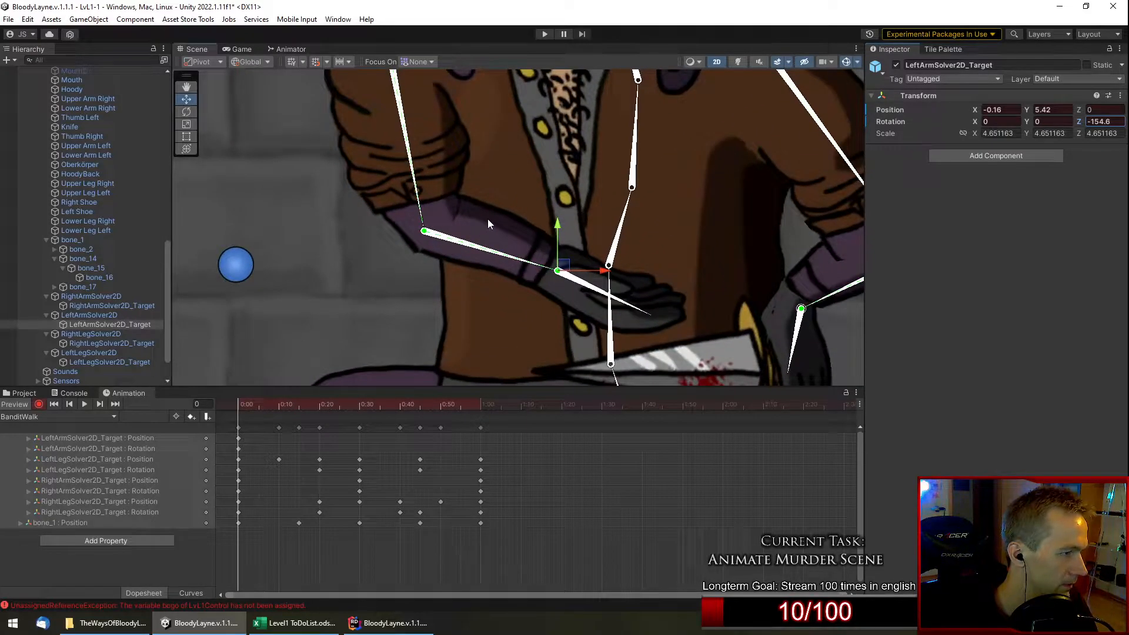
Set the Lower Arm Left sprite's order in layer to -14 at frame 0 of the BanditWalk animation.
left_click(488, 220)
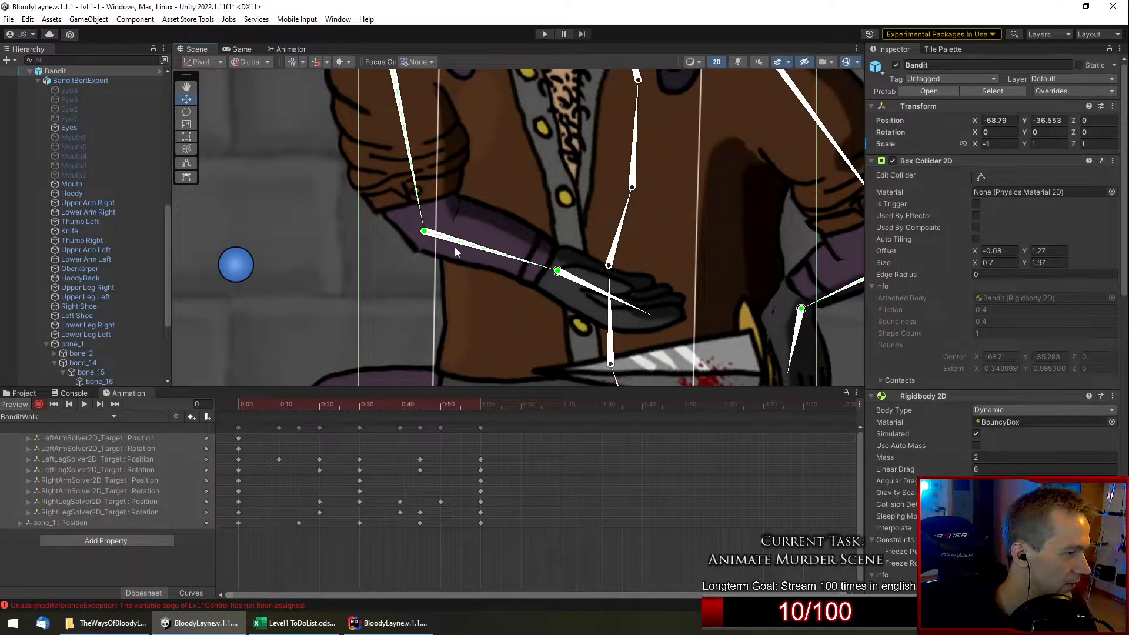
left_click(486, 227)
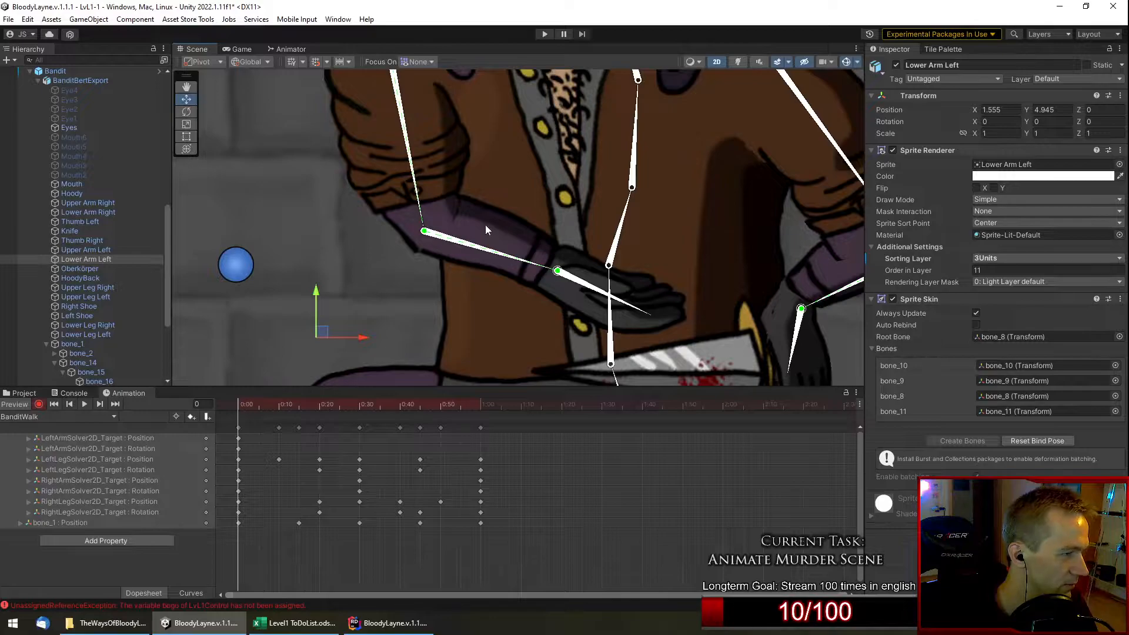
scroll(485, 224, "down", 8)
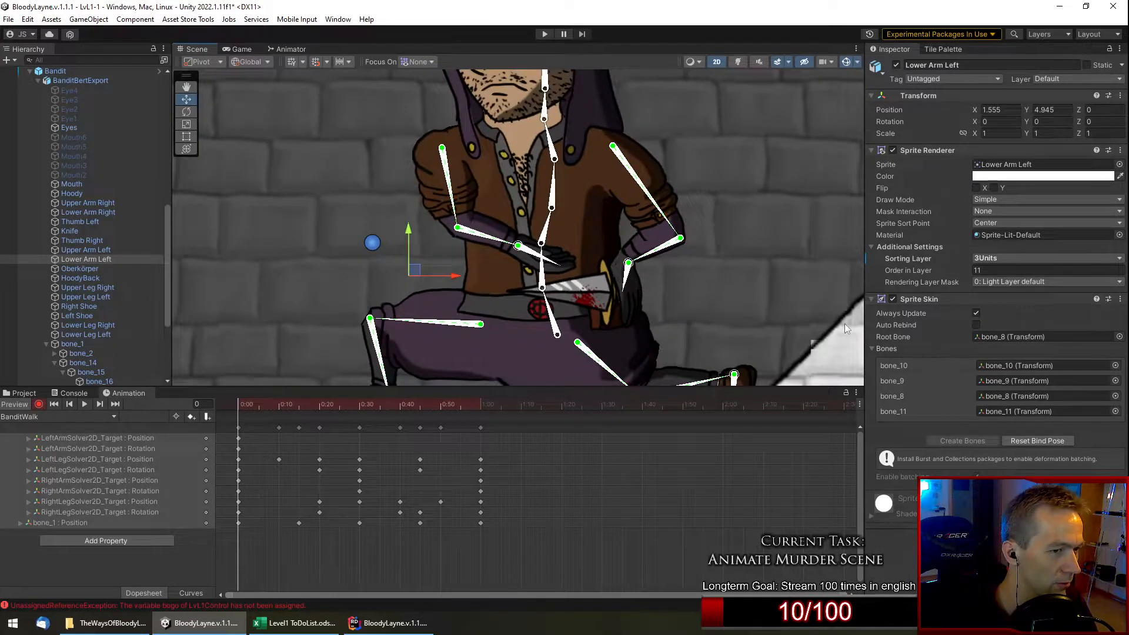
left_click_drag(936, 270, 915, 270)
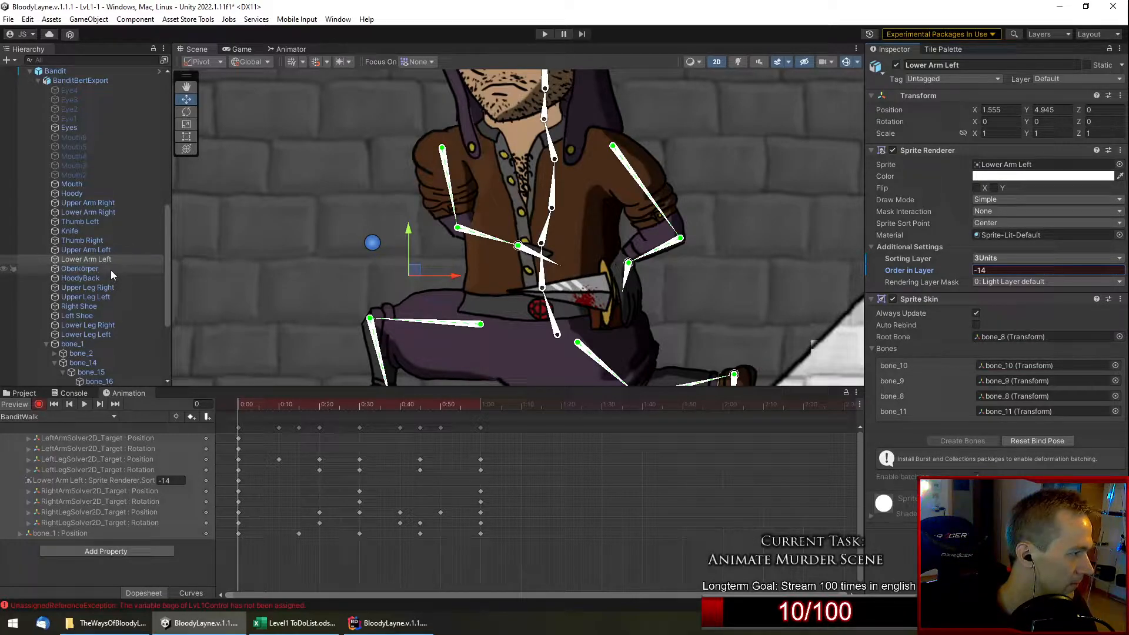
Set the Thumb Left sprite's order in layer to -13 at frame 0.
left_click(107, 222)
left_click(993, 271)
type("-13")
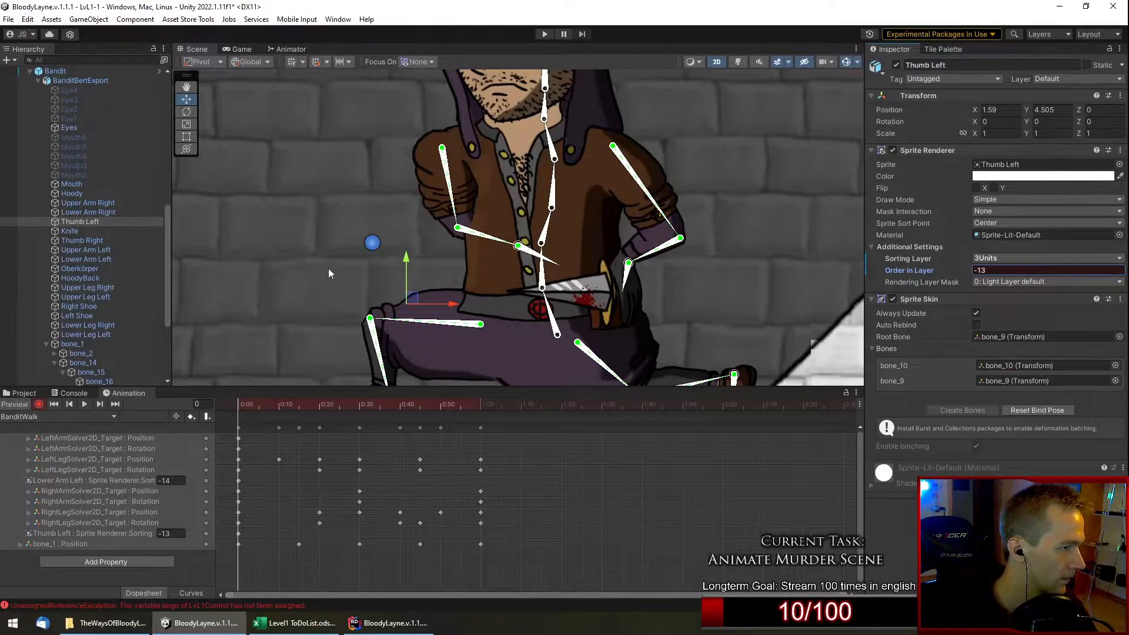
Copy all keyframes from frame 0 to frame 60 of the walk cycle.
scroll(440, 238, "down", 4)
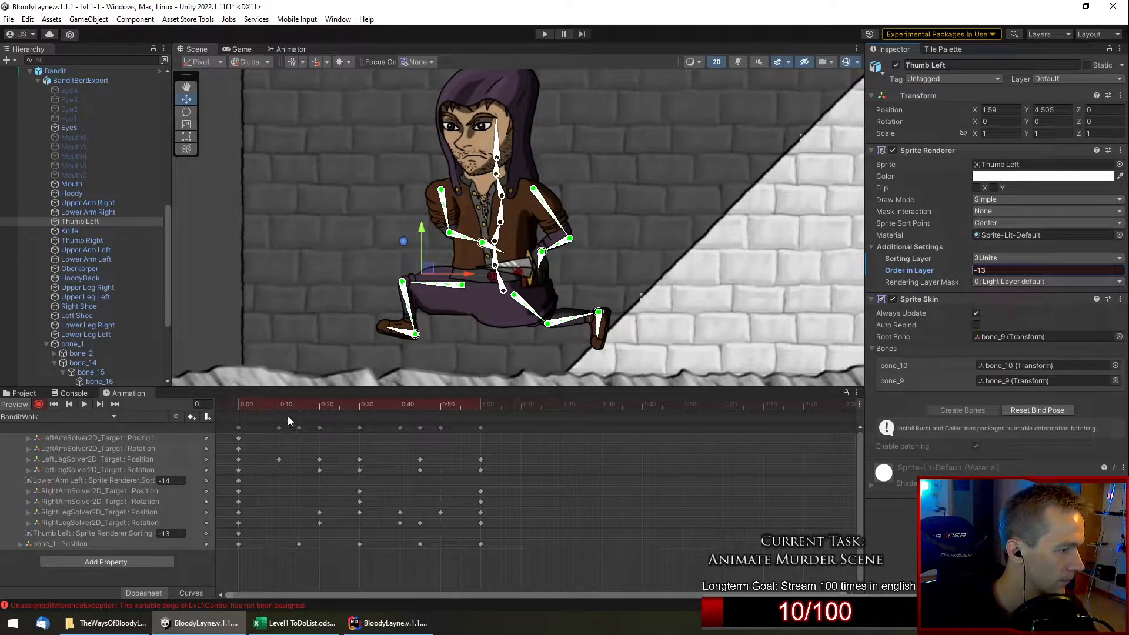
left_click(239, 427)
left_click(482, 406)
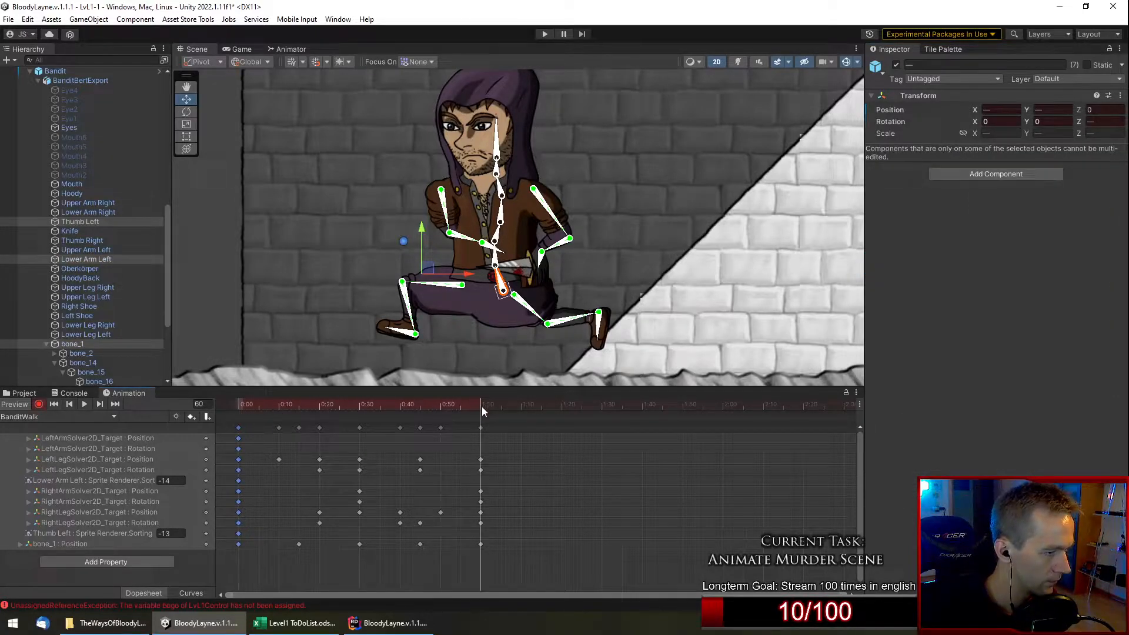
At frame 30, move LeftArmSolver2D_Target in front of the body to about X 2.45, Y 5.26 and rotate it to about -61.94 on Z.
left_click(359, 405)
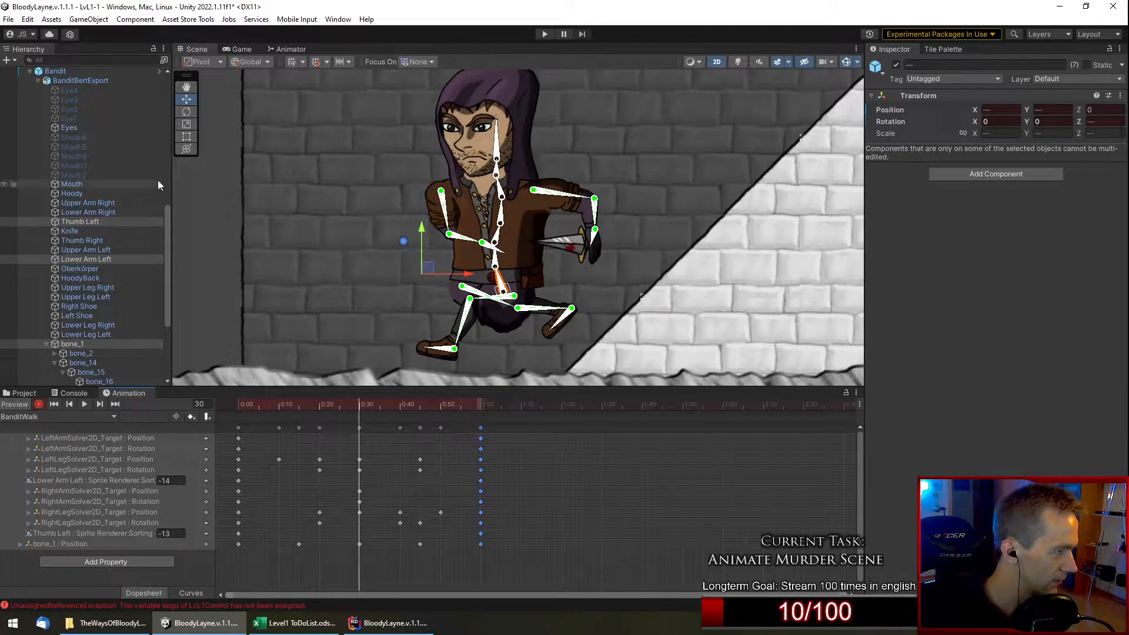
scroll(109, 355, "down", 5)
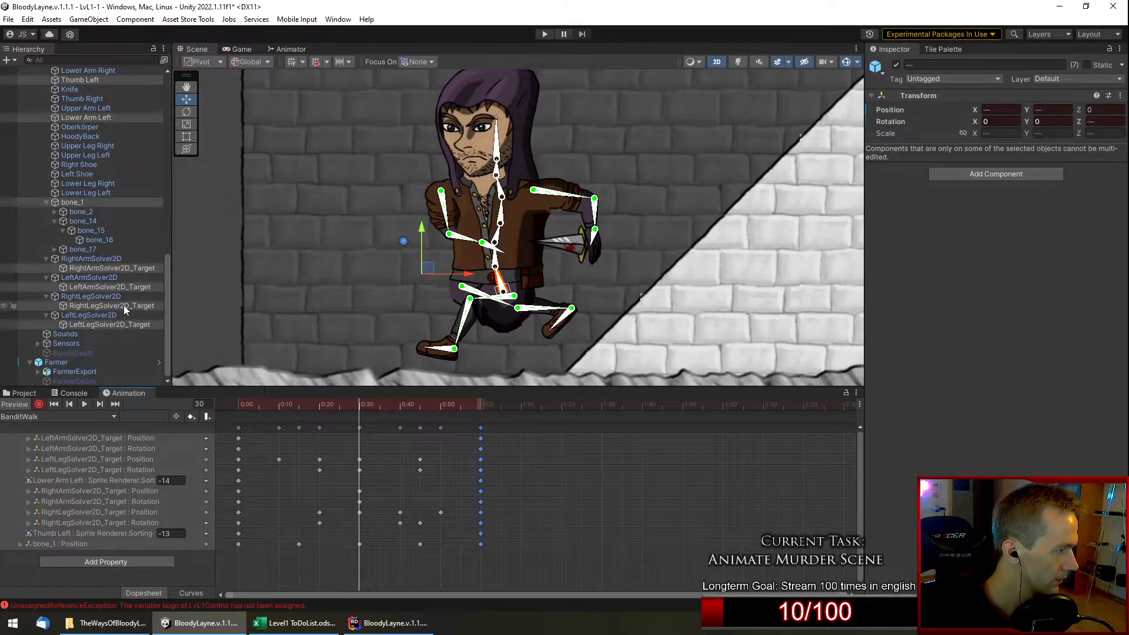
left_click(134, 287)
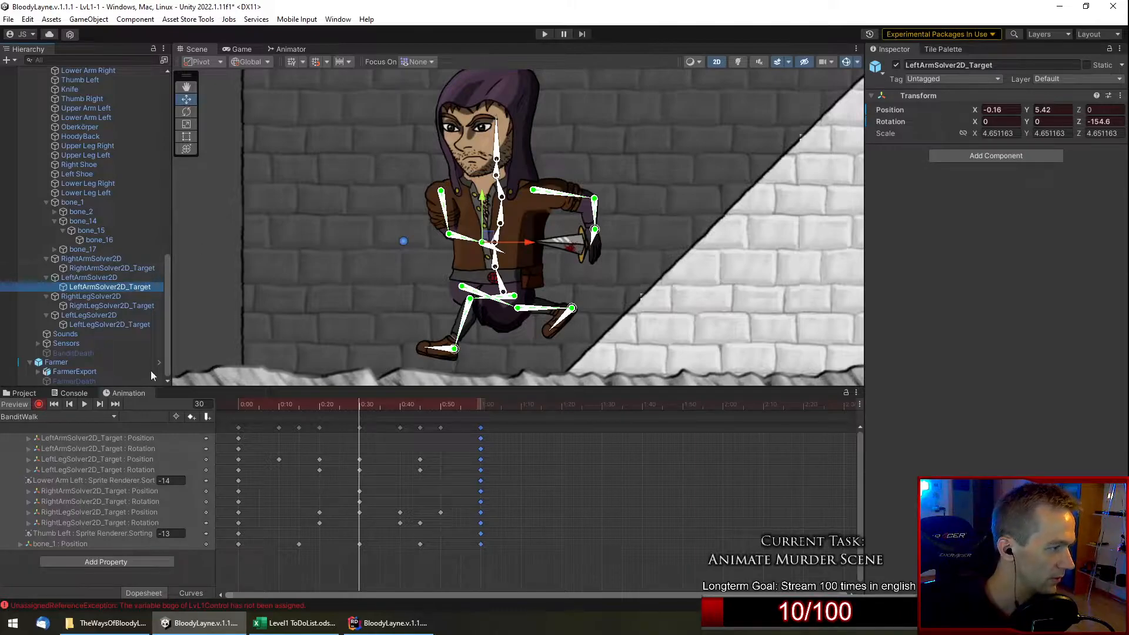
left_click_drag(490, 235, 395, 235)
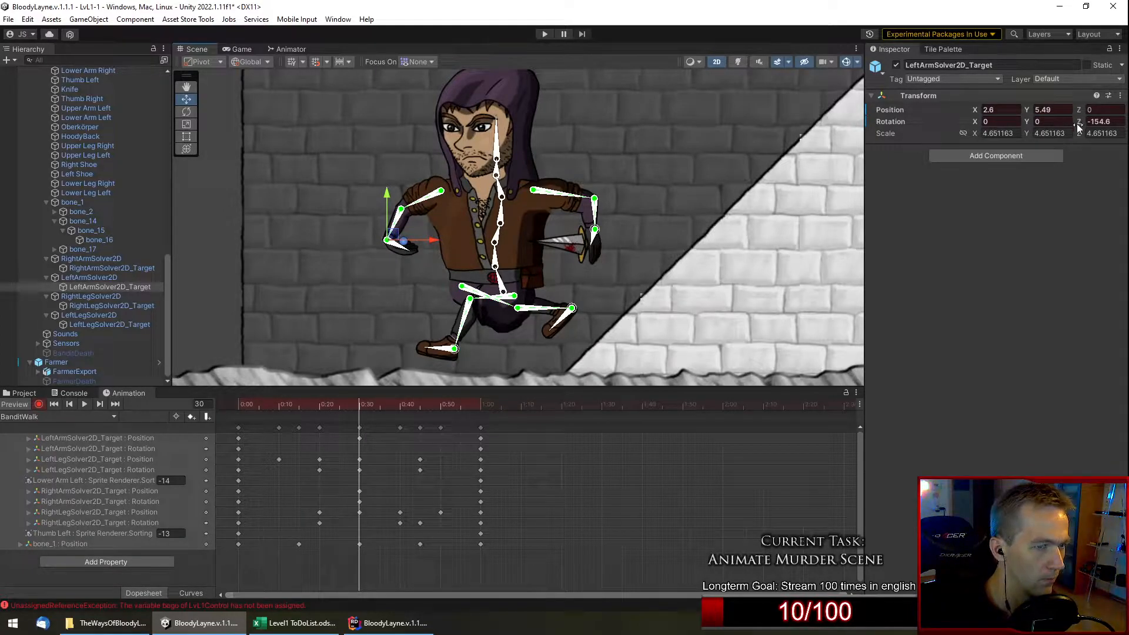
left_click_drag(1106, 126, 629, 268)
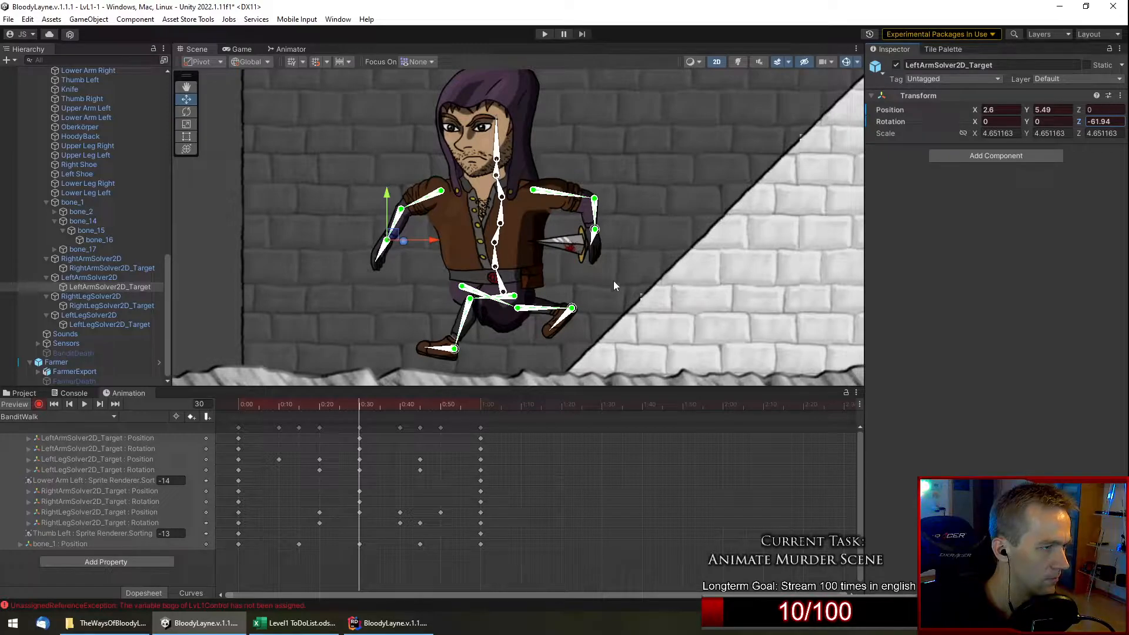
mouse_move(396, 235)
left_mouse_down()
mouse_move(413, 241)
mouse_move(404, 258)
mouse_move(443, 263)
mouse_move(401, 249)
left_mouse_up()
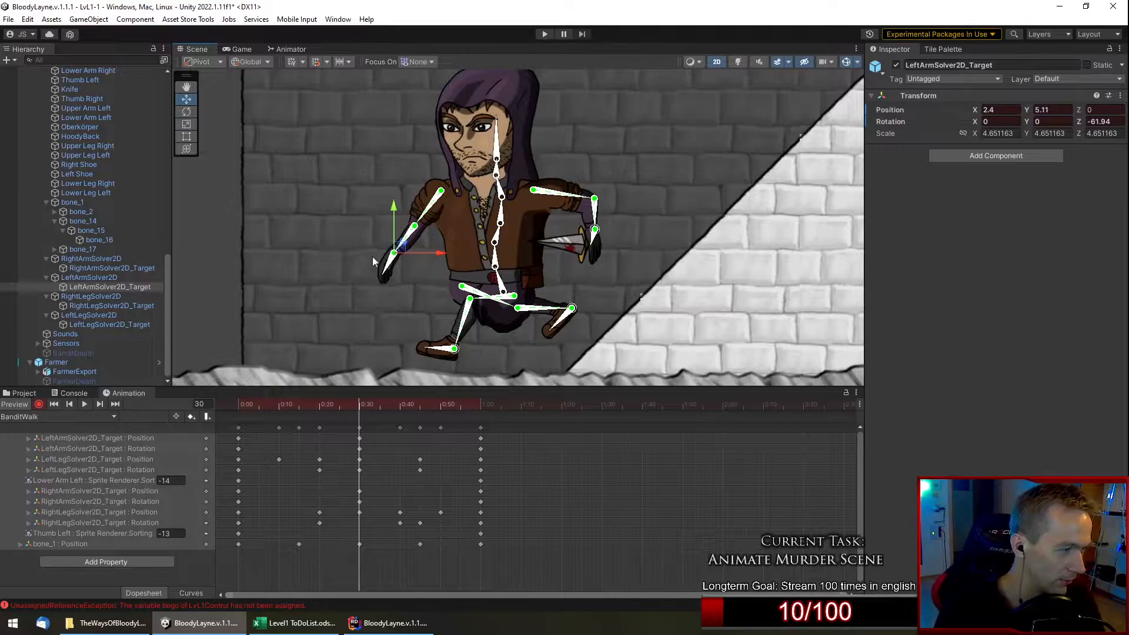
mouse_move(401, 250)
left_mouse_down()
mouse_move(391, 252)
mouse_move(401, 246)
left_mouse_up()
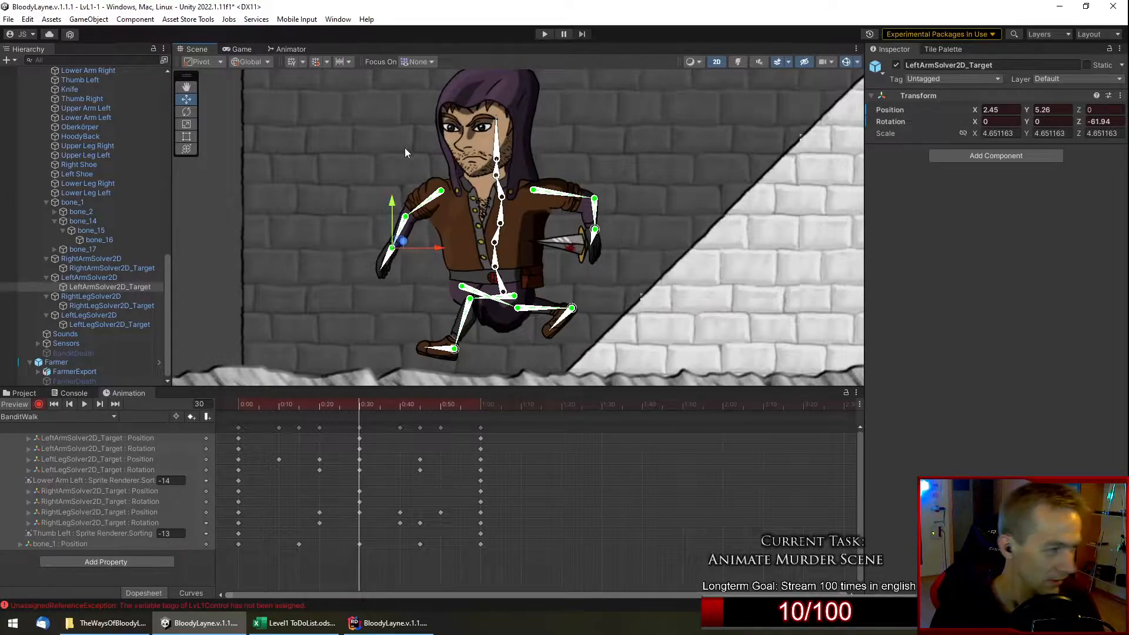
Raise the left arm target at frame 30 to about X 2.709, Y 5.603 and rotate it to about -59.1 on Z.
scroll(374, 161, "up", 6)
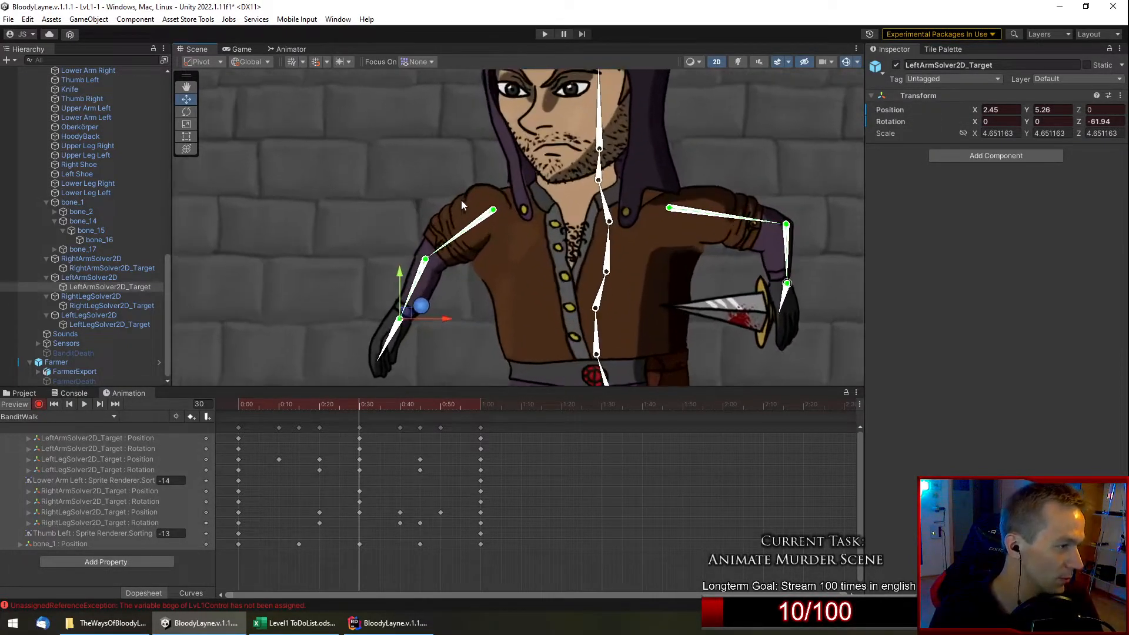
middle_click_drag(378, 295, 391, 246)
left_click_drag(1078, 120, 1070, 151)
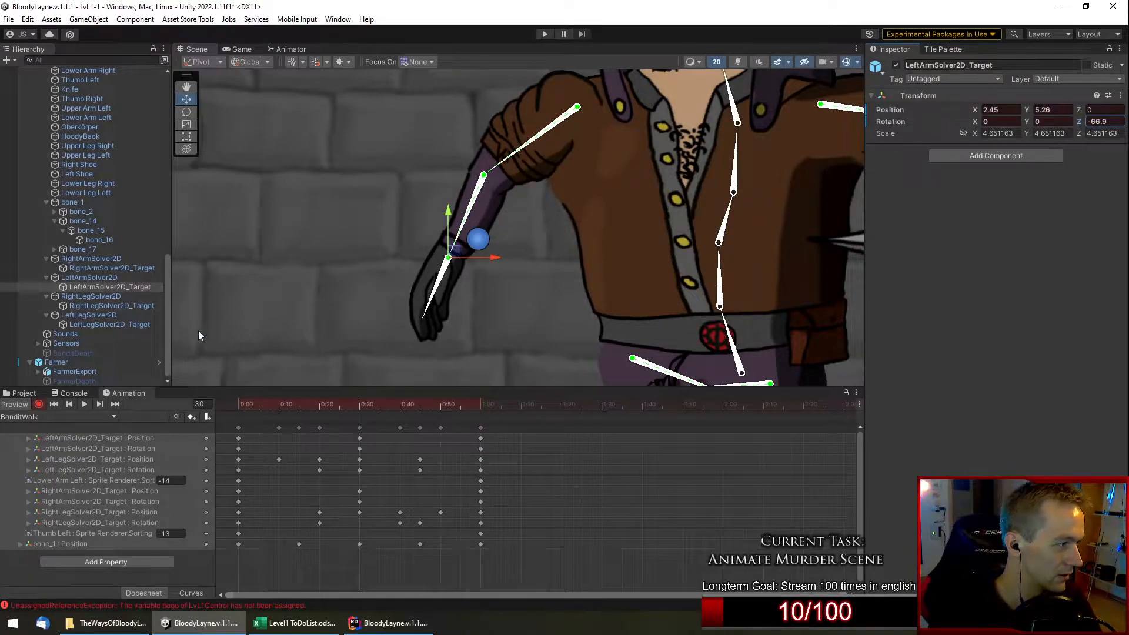
left_click_drag(458, 254, 434, 225)
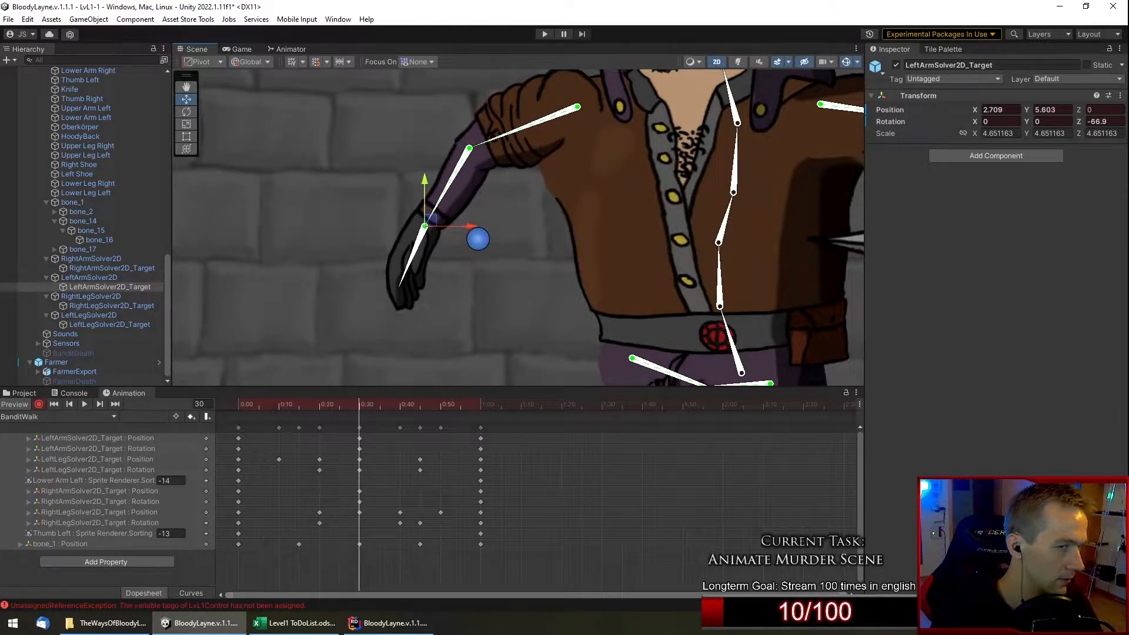
left_click_drag(1081, 119, 1103, 116)
scroll(731, 267, "down", 5)
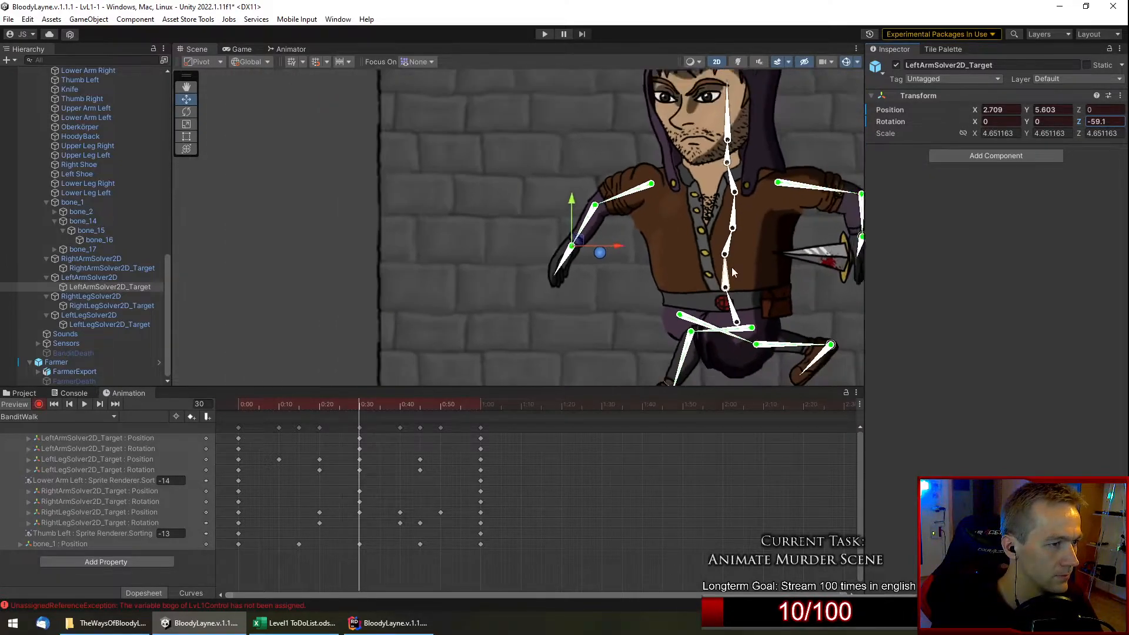
Play the BanditWalk animation and examine the left arm's swing from near and far.
left_click(84, 411)
left_click(85, 404)
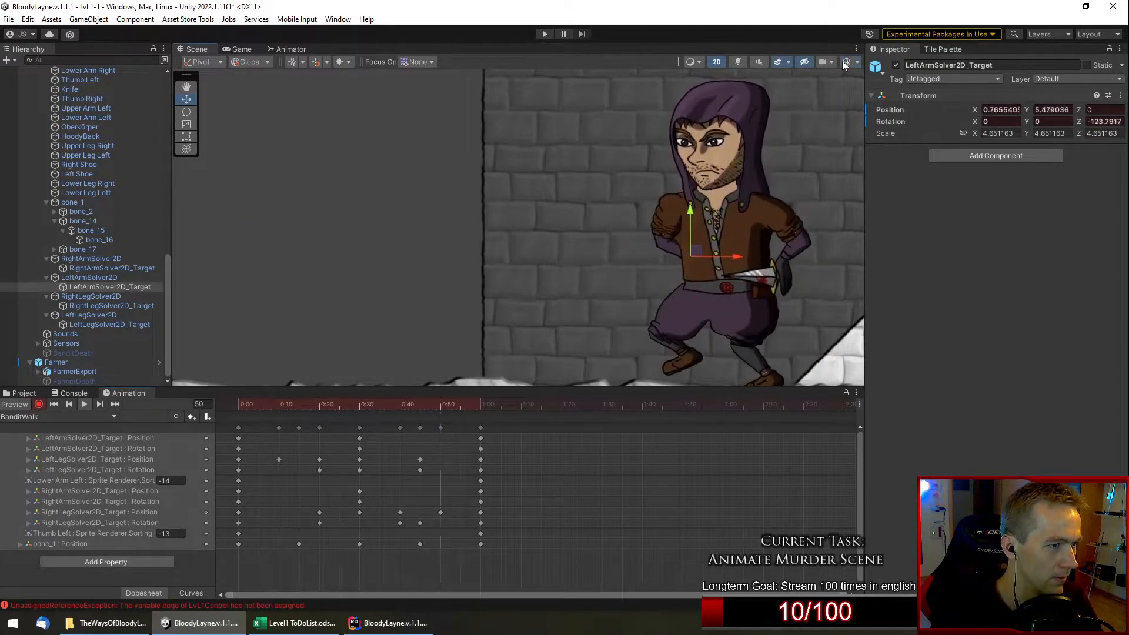
scroll(668, 234, "down", 5)
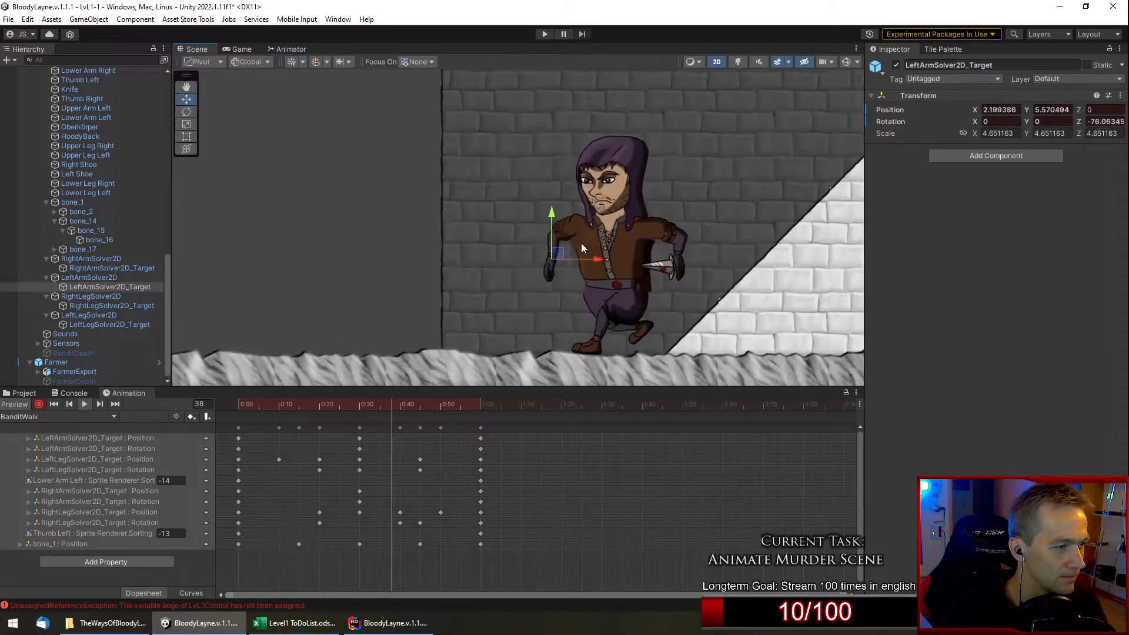
scroll(580, 243, "up", 5)
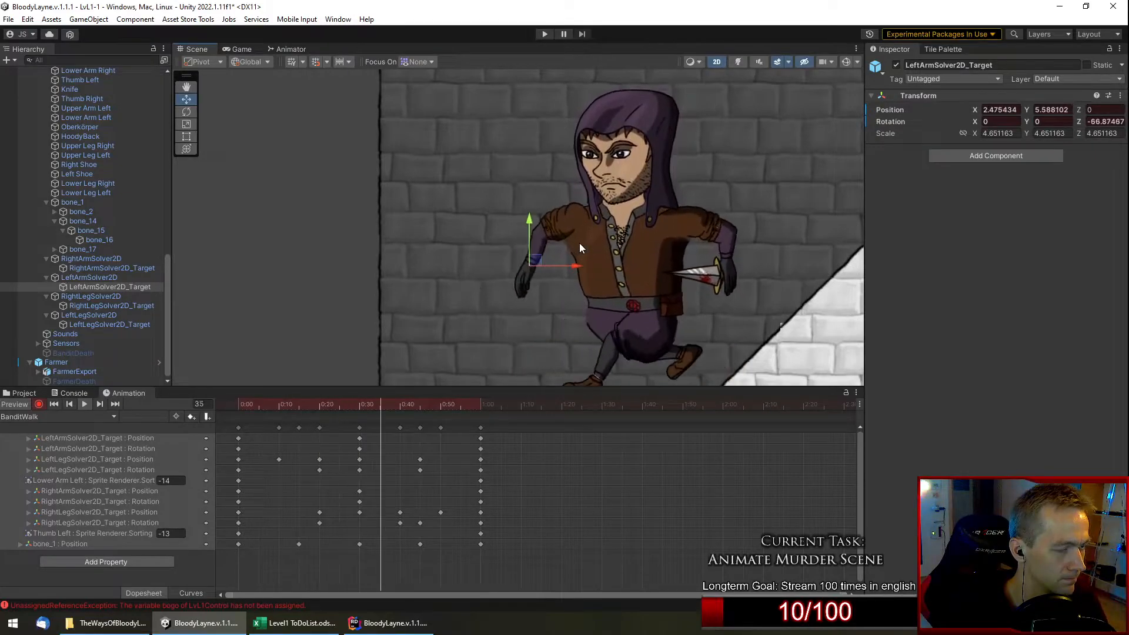
scroll(656, 191, "down", 6)
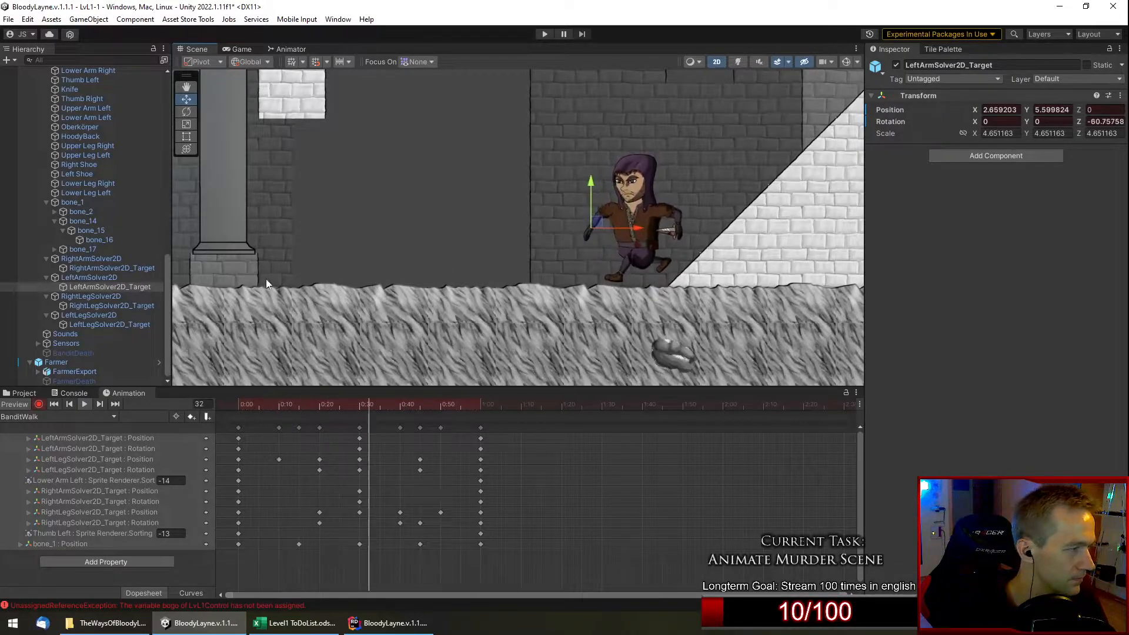
scroll(617, 241, "up", 9)
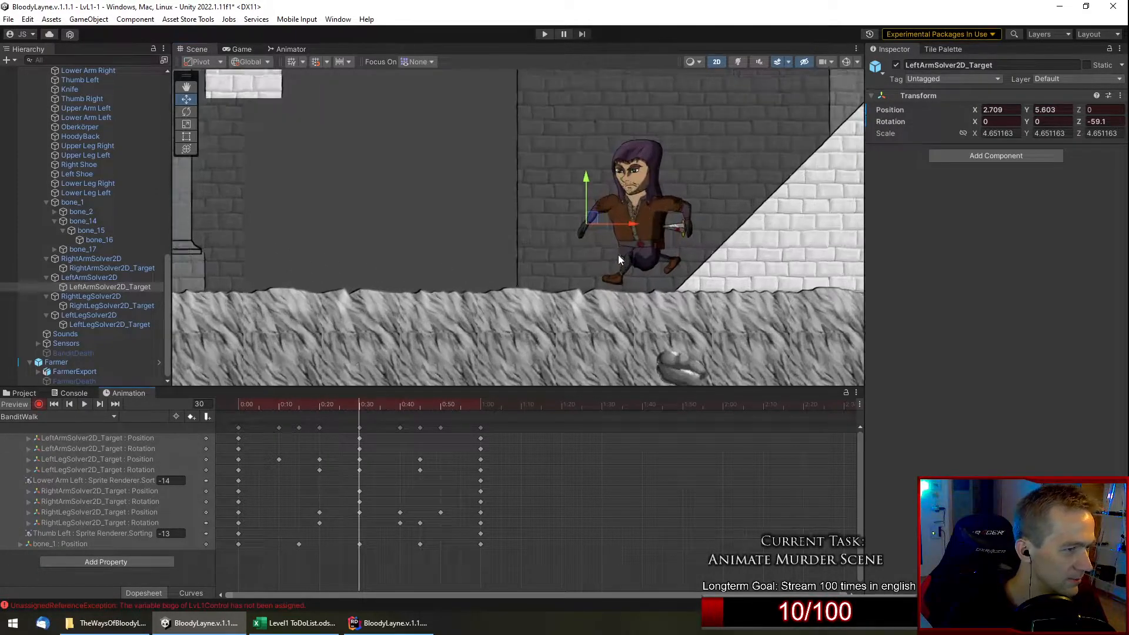
At frame 30, move the left arm target closer to the body at about X 1.47, Y 4.94 and rotate it to about -124.3 on Z.
mouse_move(358, 407)
left_mouse_down()
mouse_move(242, 412)
mouse_move(361, 419)
left_mouse_up()
left_click_drag(553, 223, 595, 245)
left_click_drag(1082, 125, 873, 158)
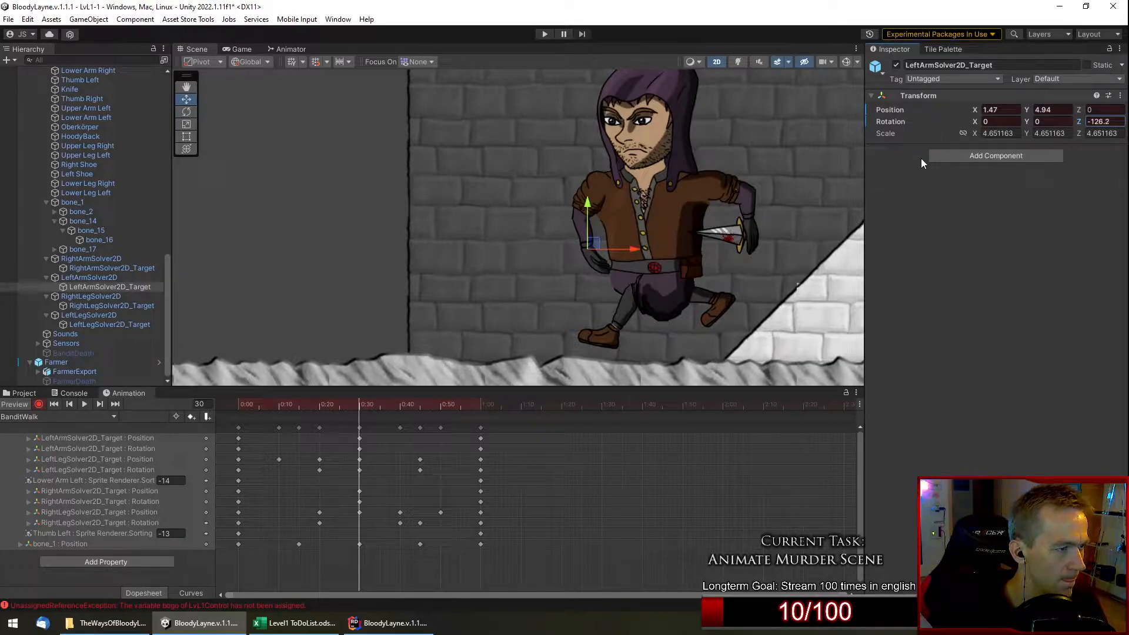
Play back the walk cycle to examine the arm swing with the left hand closer to the body.
left_click(84, 405)
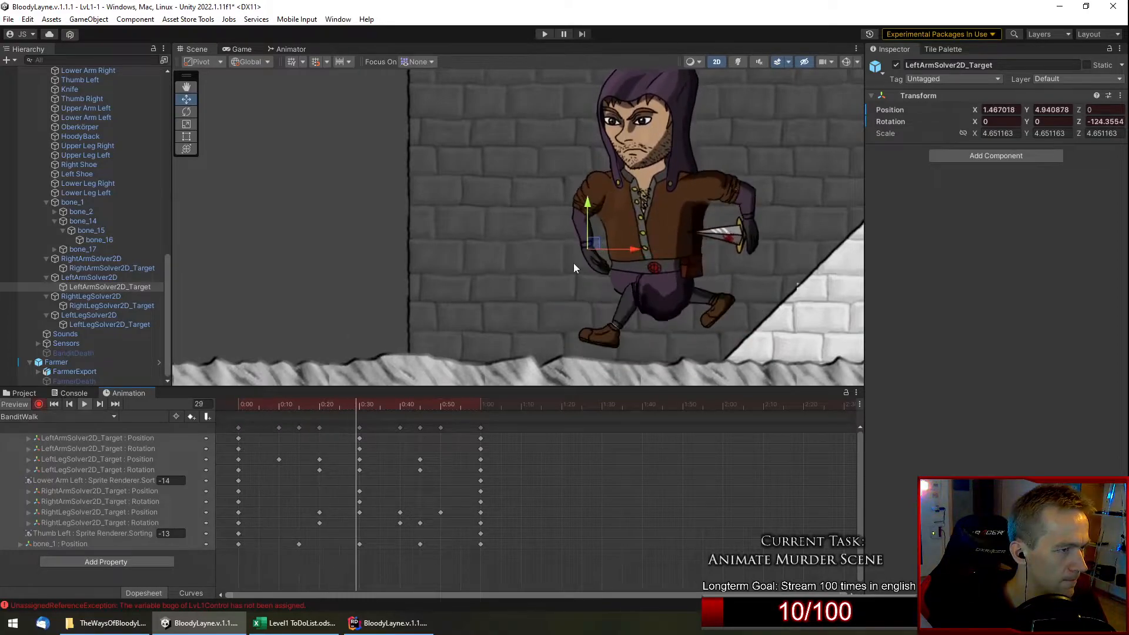
scroll(580, 258, "down", 6)
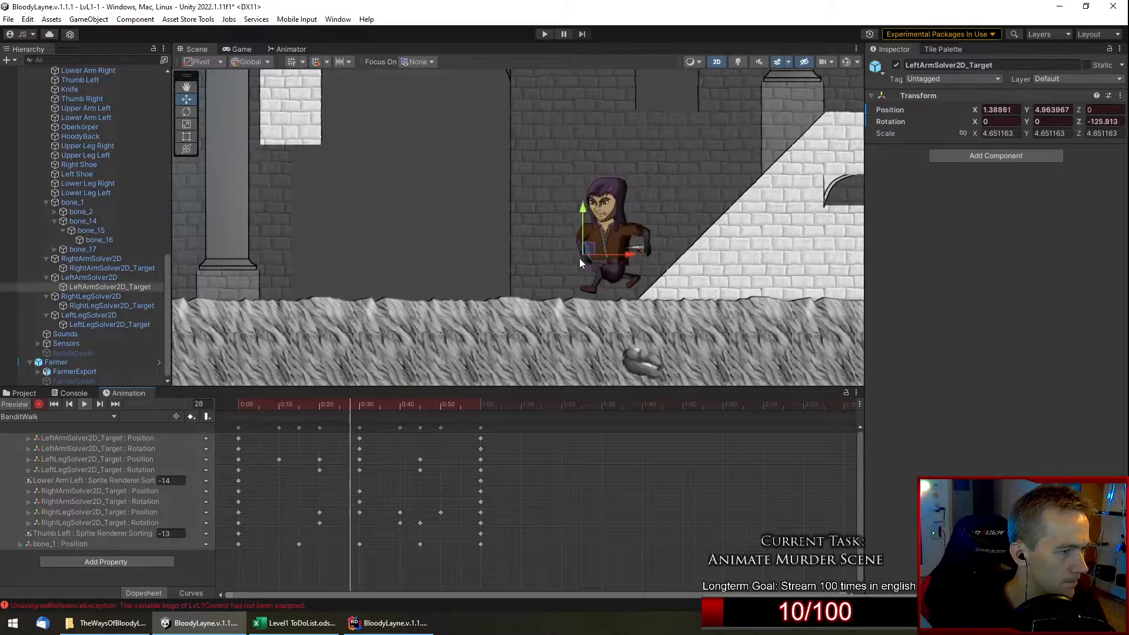
scroll(615, 243, "up", 3)
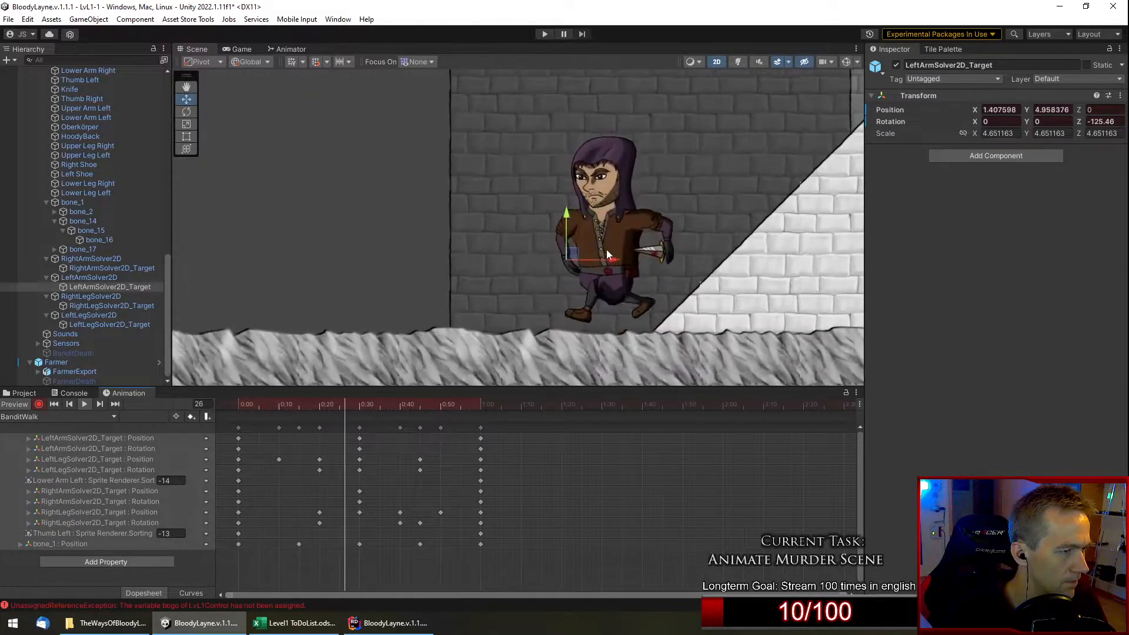
scroll(606, 254, "up", 3)
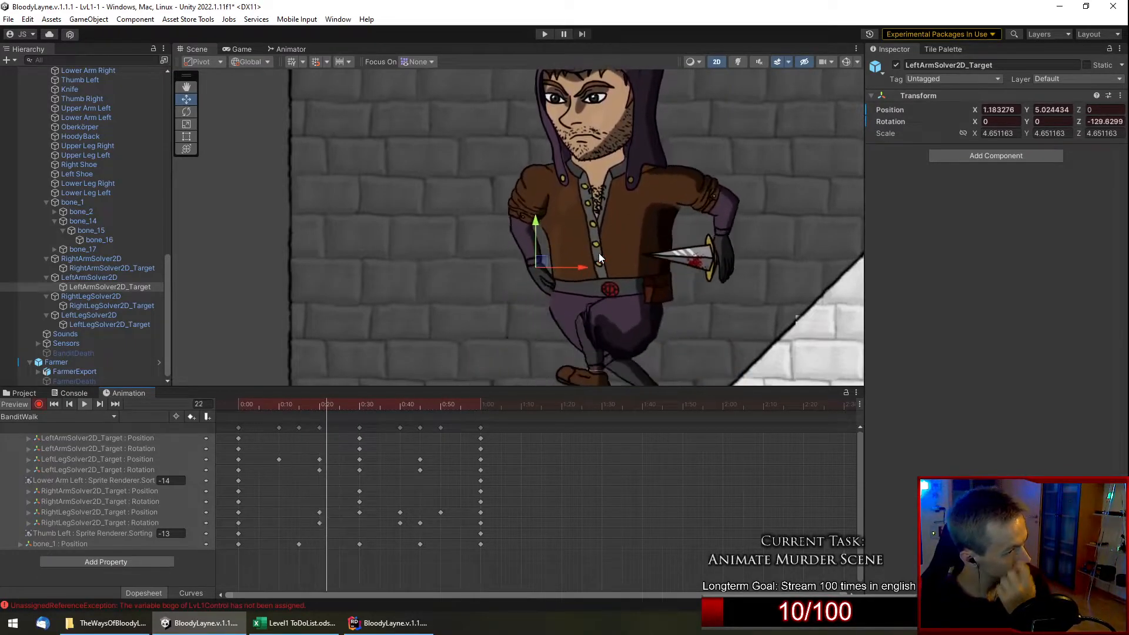
Lower the left arm target at frame 30 to about X 1.44, Y 4.73 and preview the walk.
left_click_drag(351, 406, 359, 406)
left_click_drag(531, 274, 534, 281)
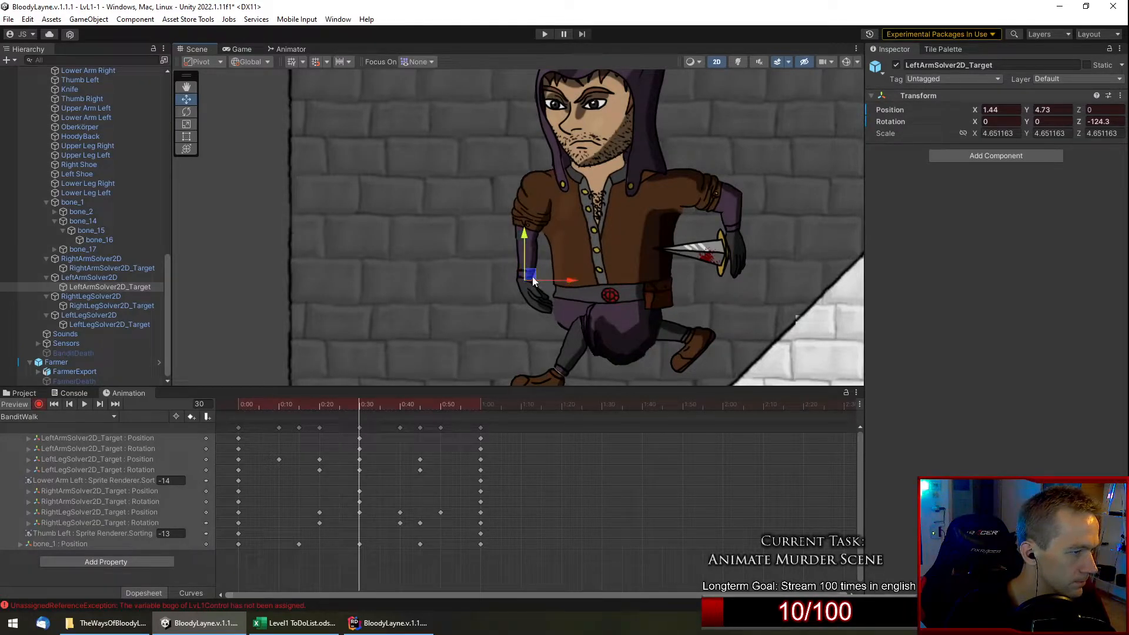
left_click(88, 407)
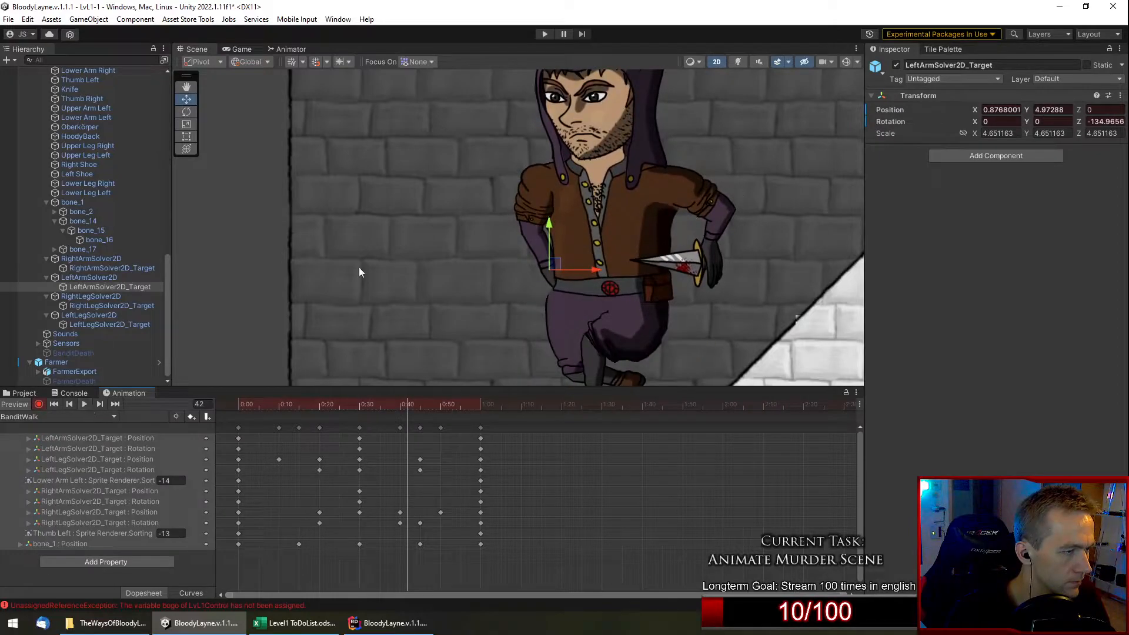
At frame 30, move the left arm target to about X 1.73, Y 4.93 and rotate it to about -96.8 on Z.
left_click(359, 402)
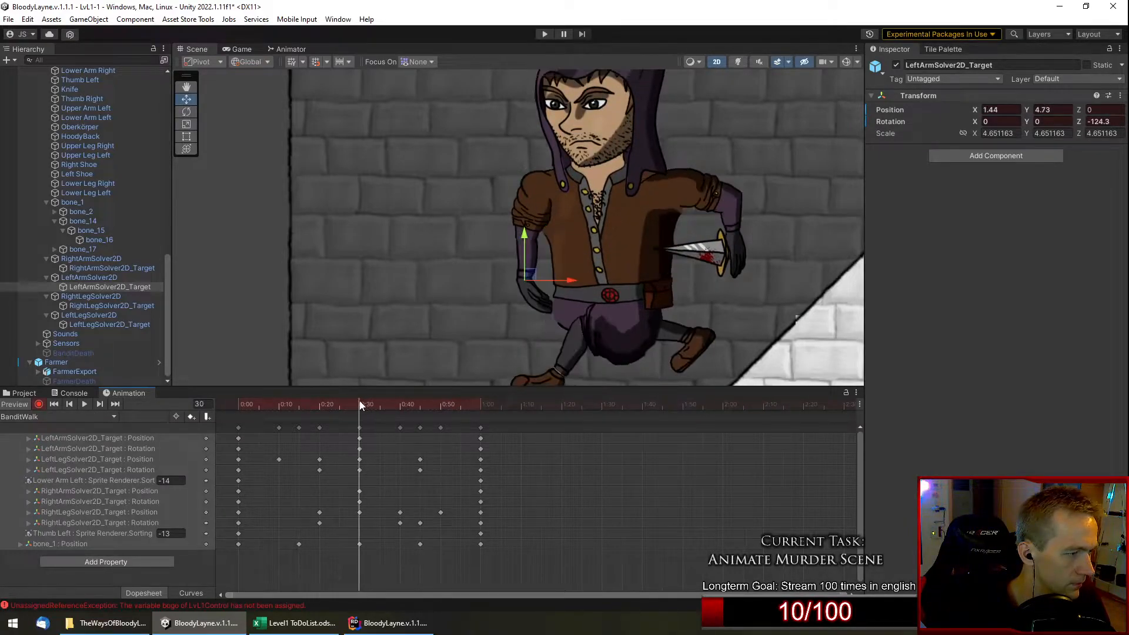
left_click_drag(539, 278, 522, 270)
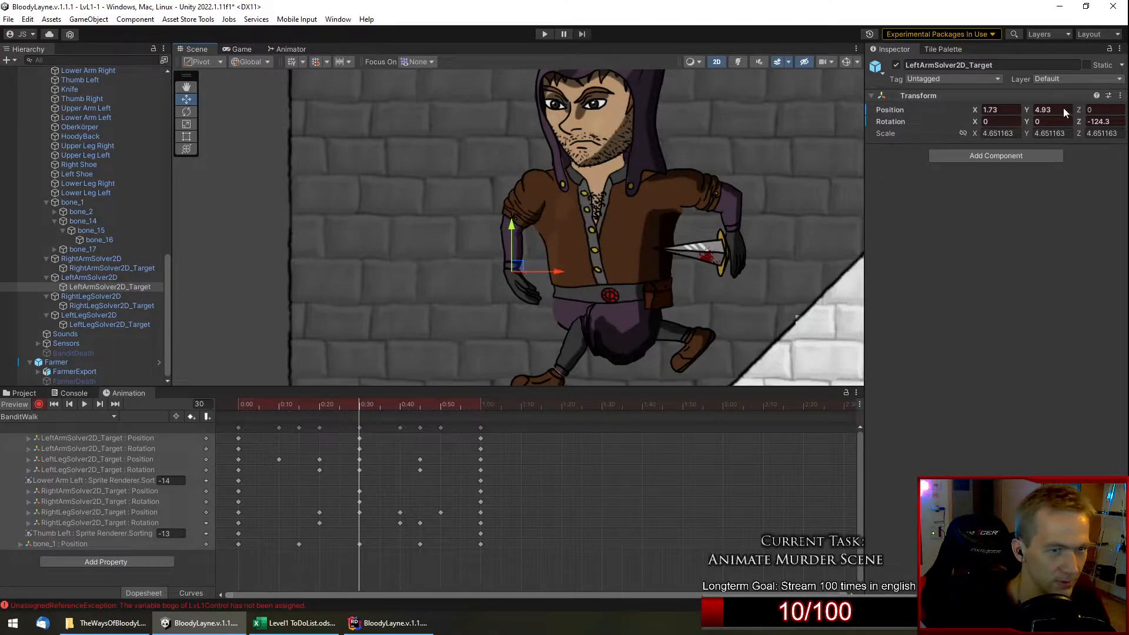
left_click_drag(1119, 125, 37, 133)
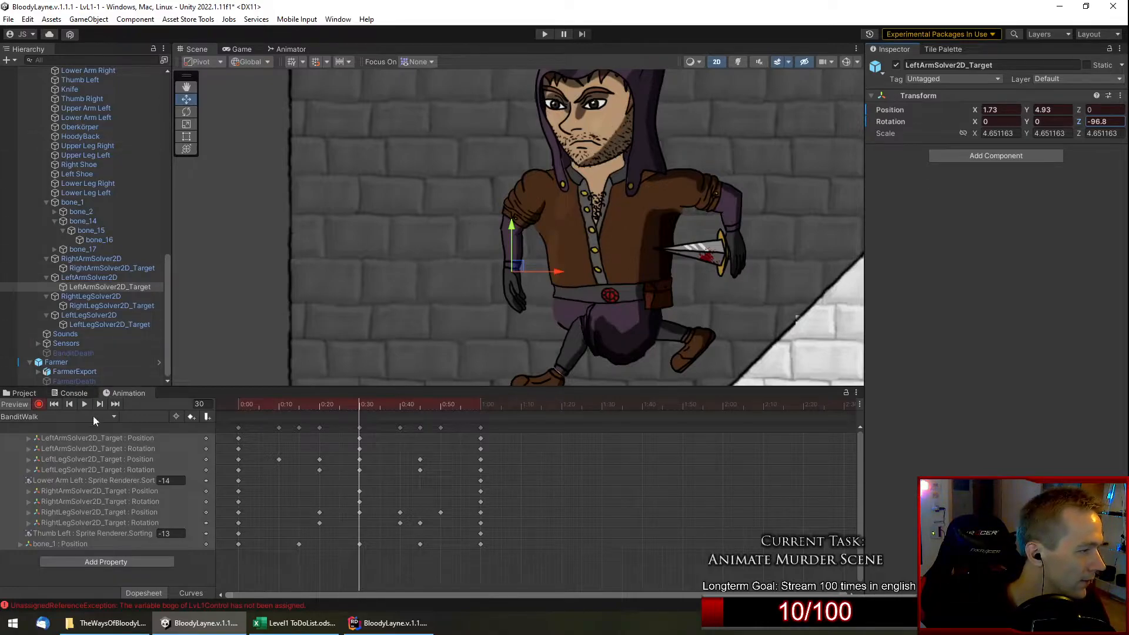
Play the walk animation to check the adjusted left arm pose at a distance.
left_click(85, 404)
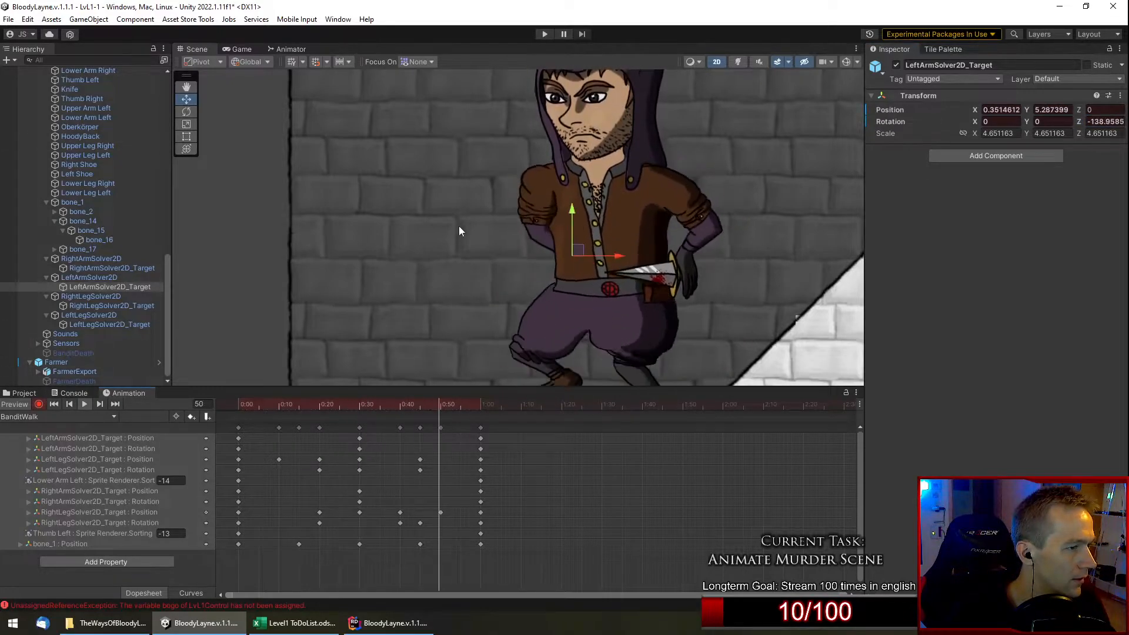
scroll(458, 228, "down", 2)
scroll(460, 226, "down", 3)
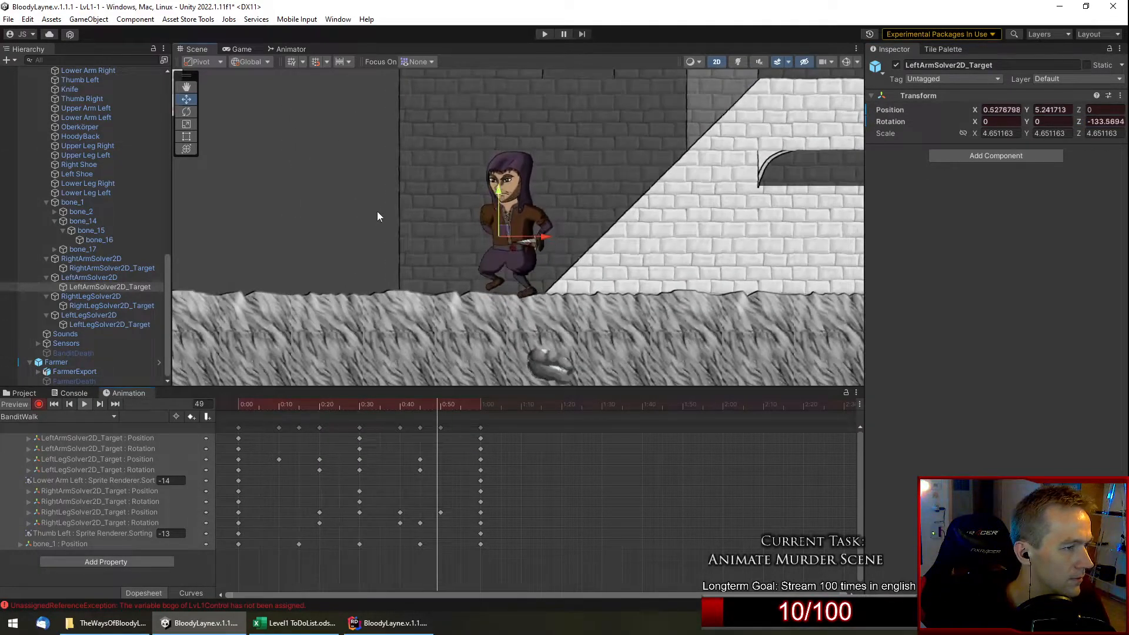
Watch the looping walk animation from far away and up close to examine the bandit's arm swing.
left_click(376, 210)
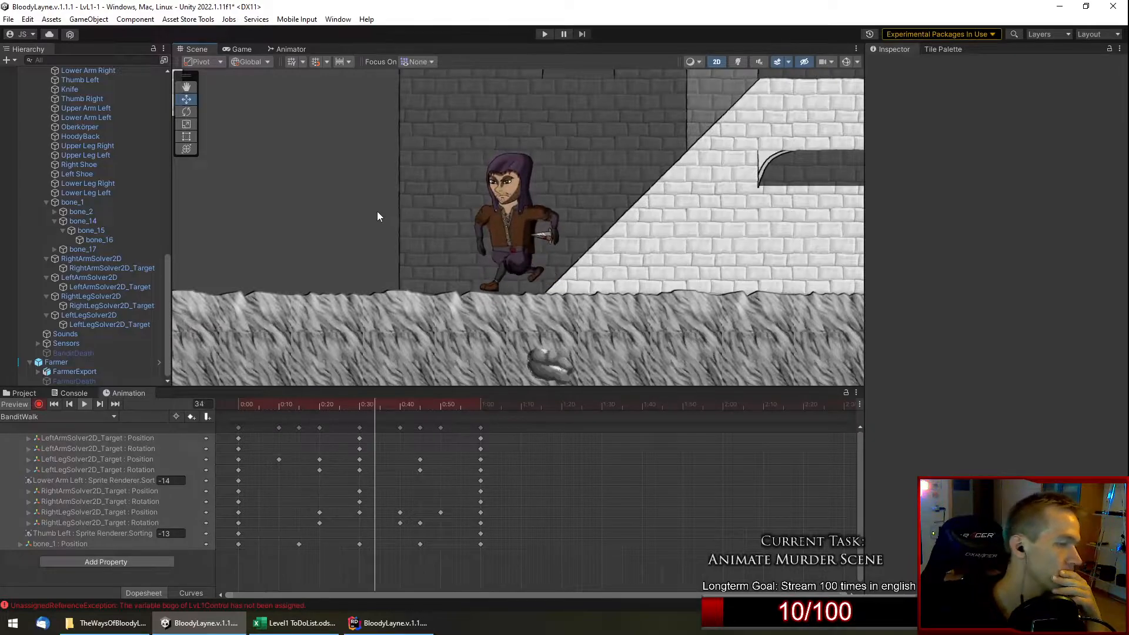
scroll(377, 216, "down", 4)
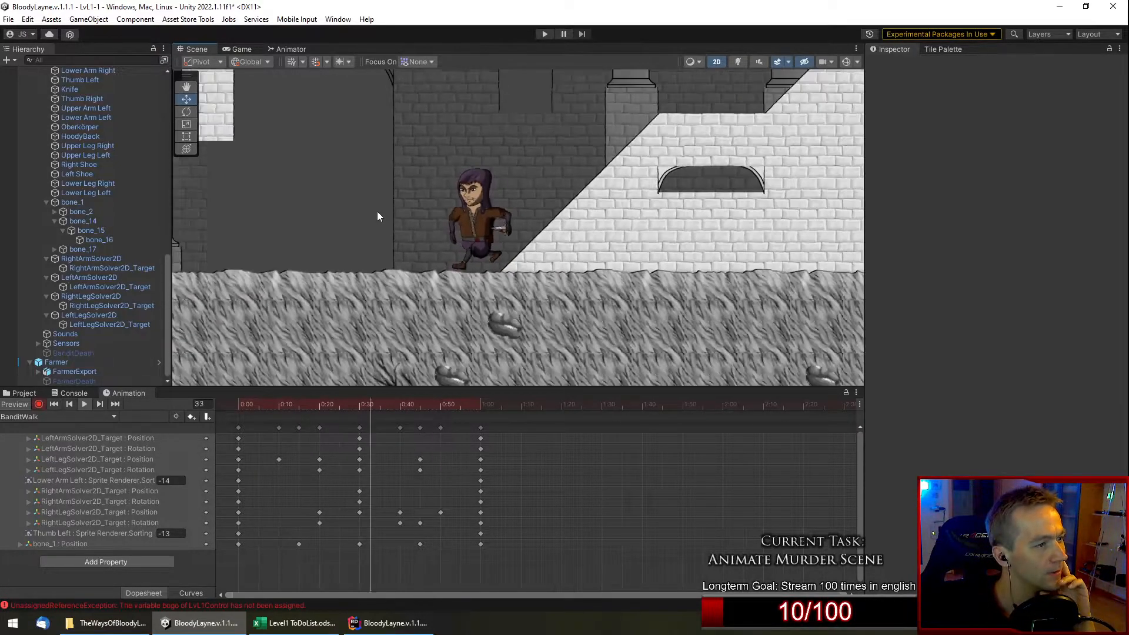
scroll(377, 212, "down", 3)
middle_click_drag(316, 174, 442, 247)
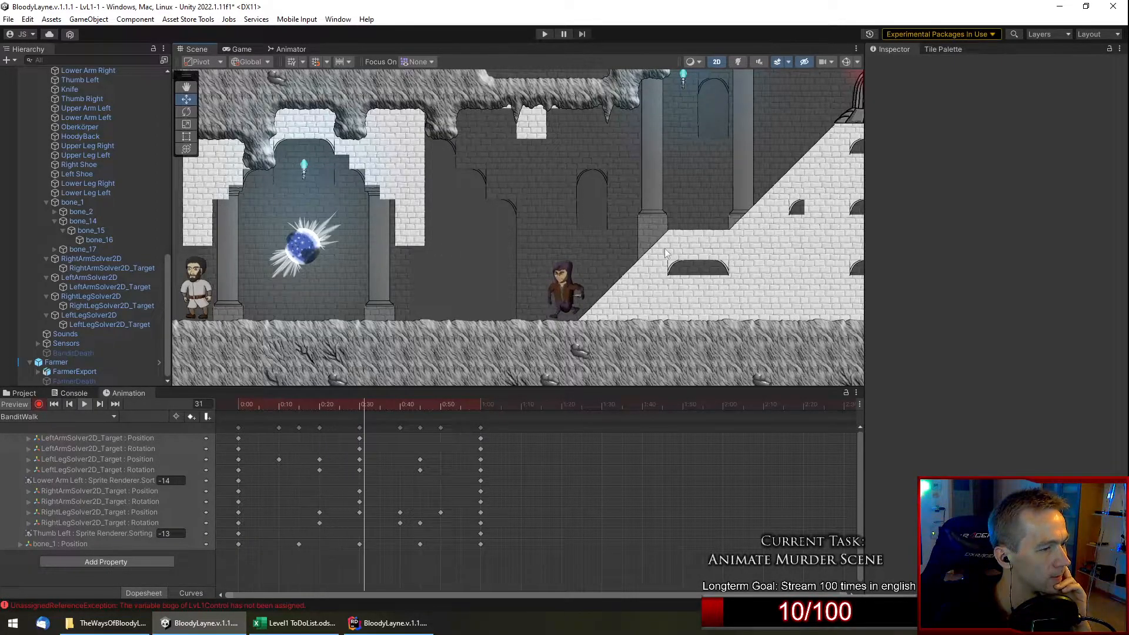
scroll(558, 286, "up", 3)
scroll(557, 286, "up", 2)
scroll(509, 316, "up", 2)
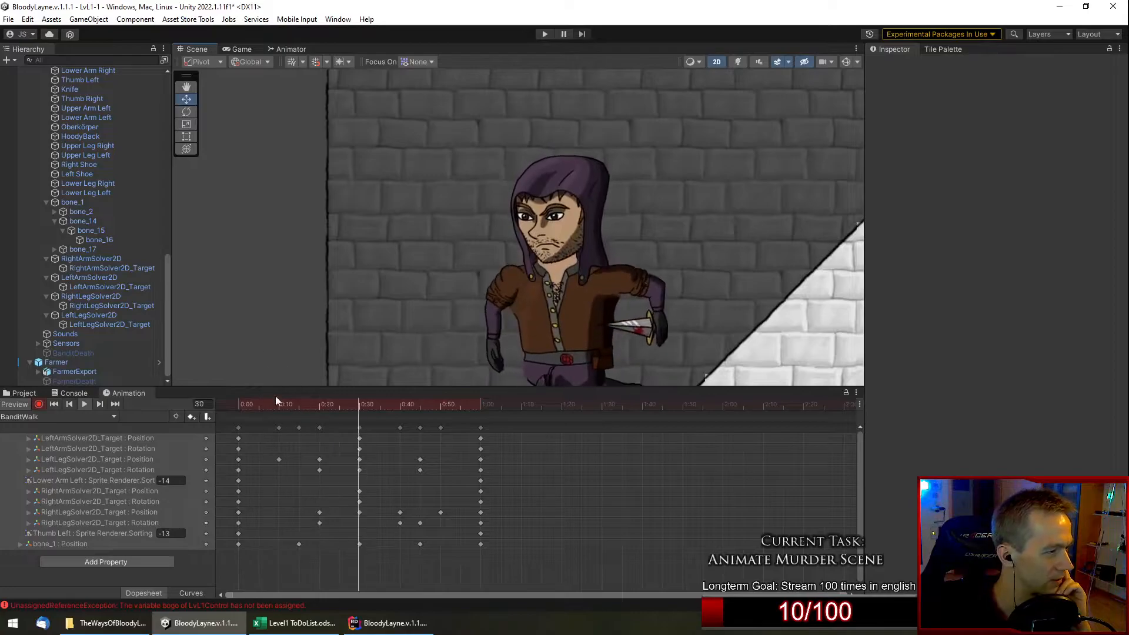
At frame 0, set the Upper Arm Left sprite's order in layer to -2 and replay the walk.
left_click(509, 285)
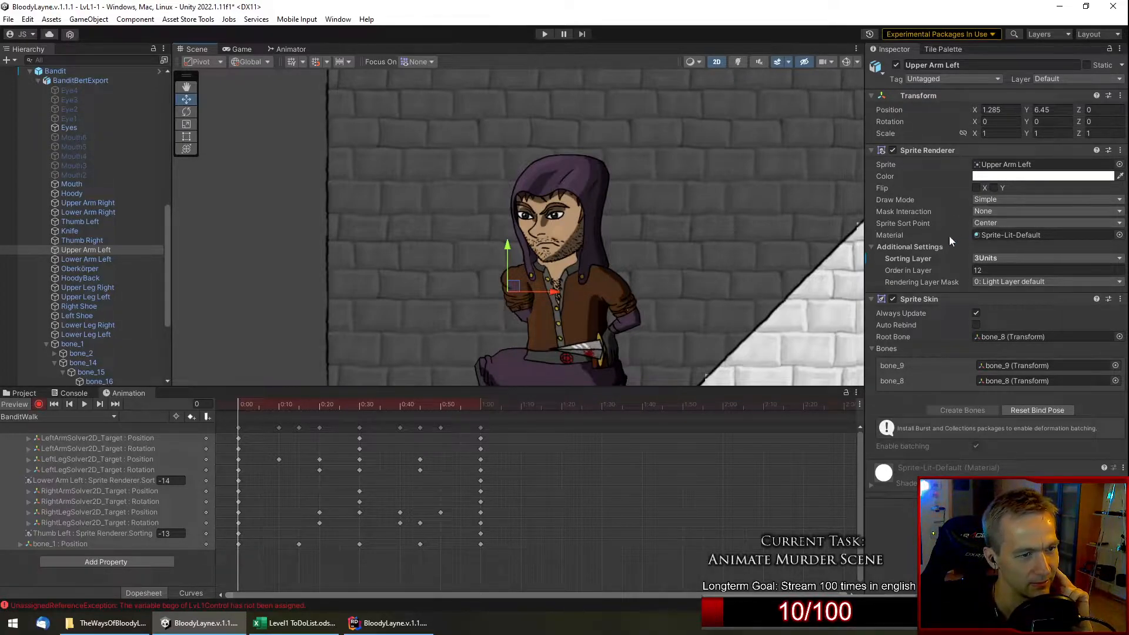
left_click_drag(924, 272, 914, 273)
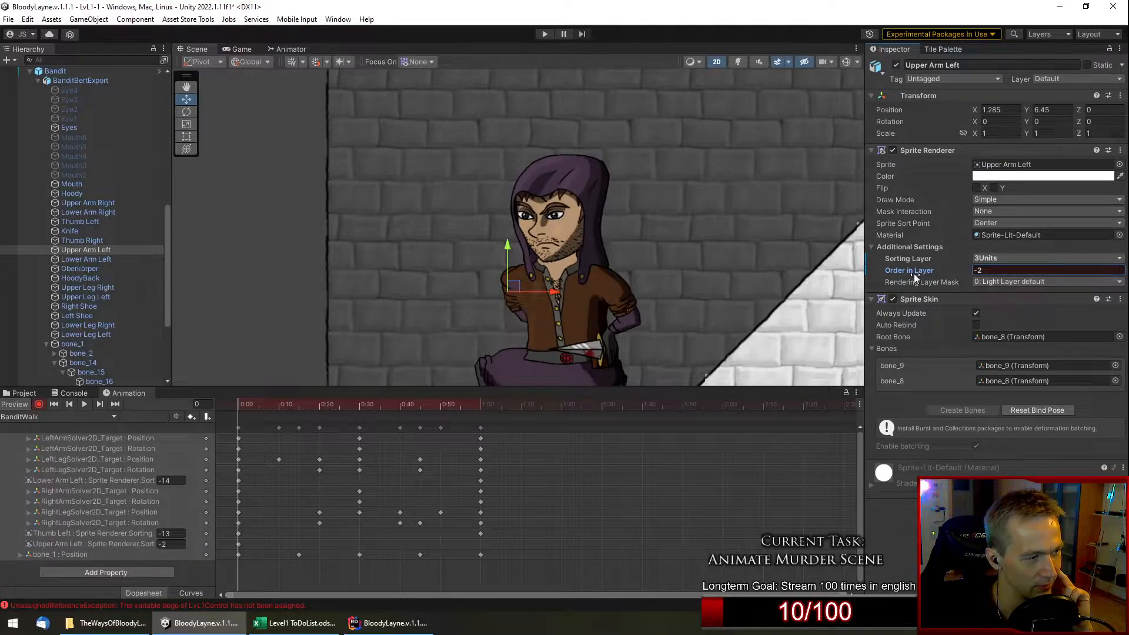
left_click(84, 404)
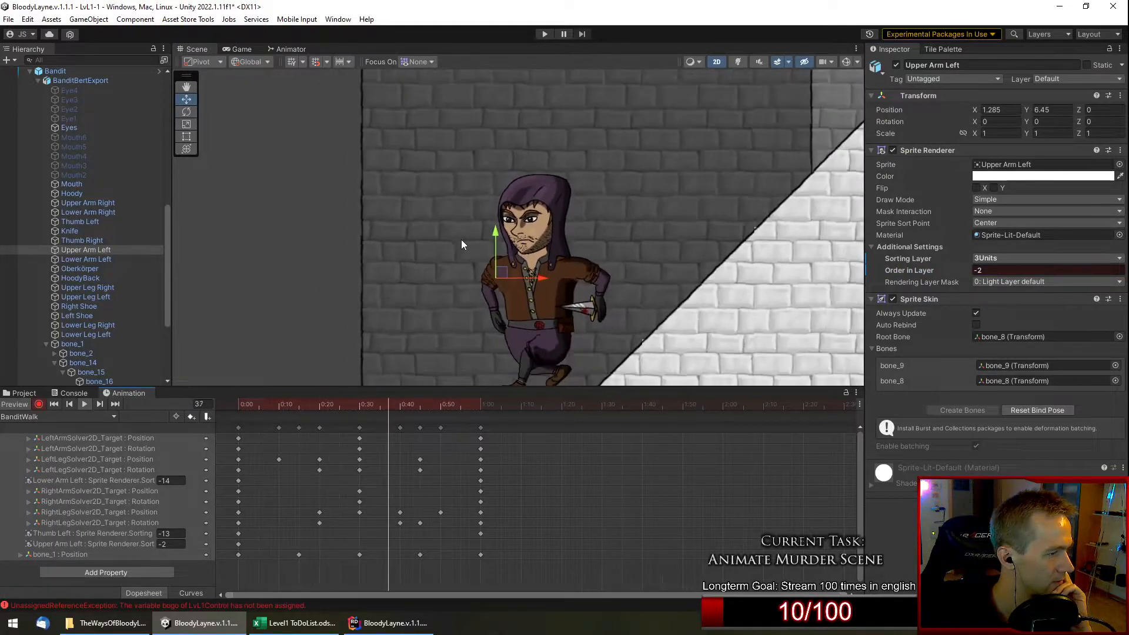
Examine the left shoulder's layering and the overall walk motion during playback, both up close and at a distance.
left_click(281, 247)
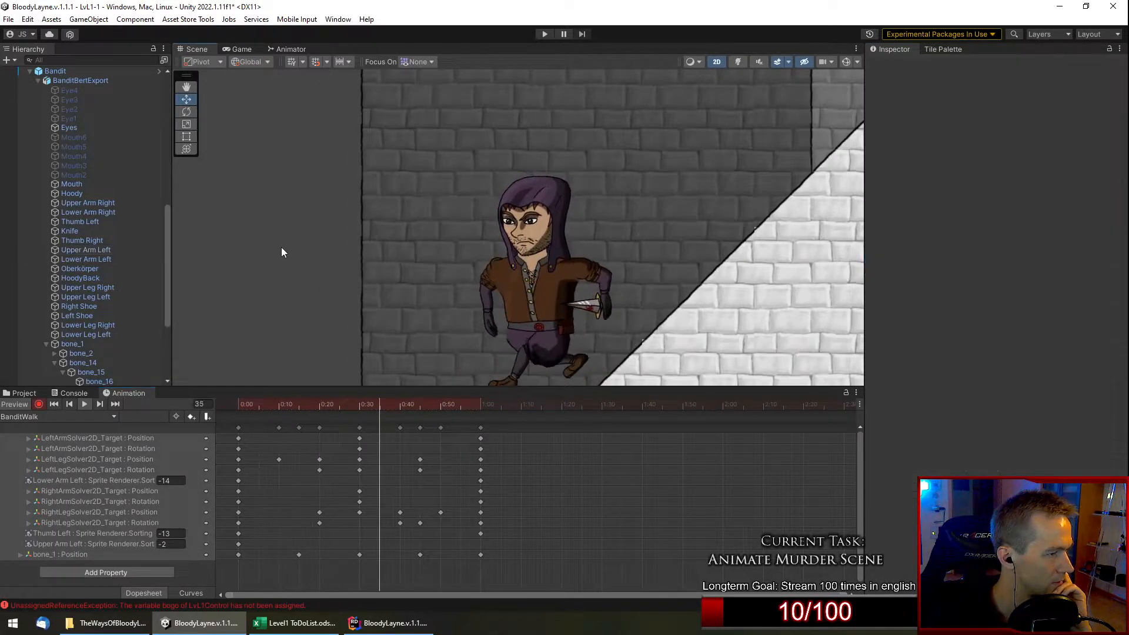
scroll(281, 247, "down", 8)
middle_click_drag(281, 247, 431, 267)
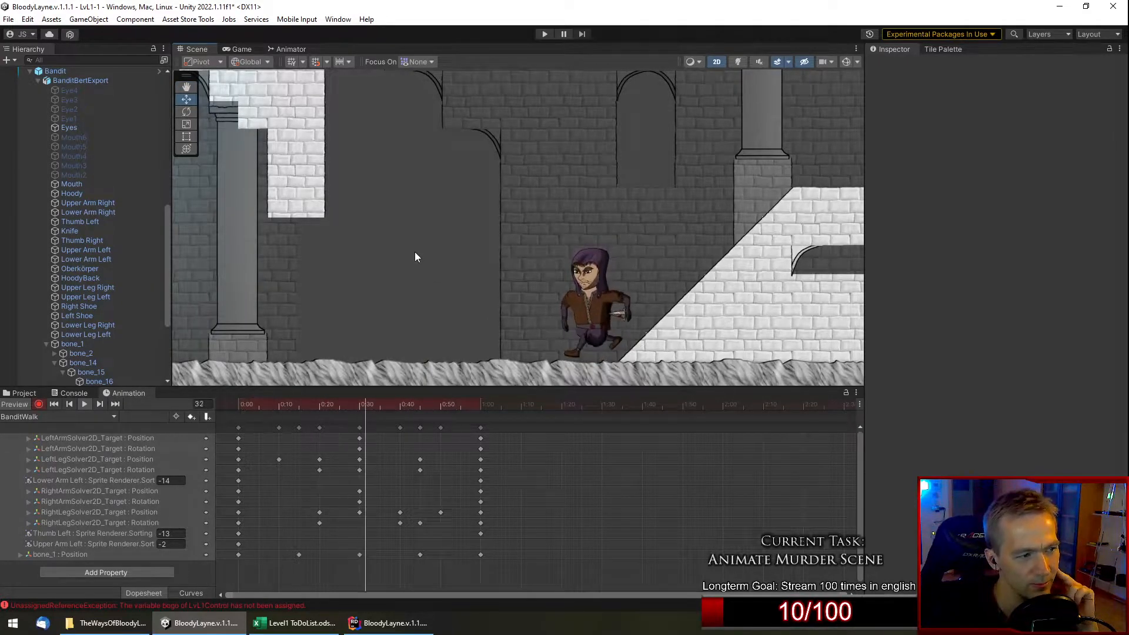
scroll(560, 323, "up", 10)
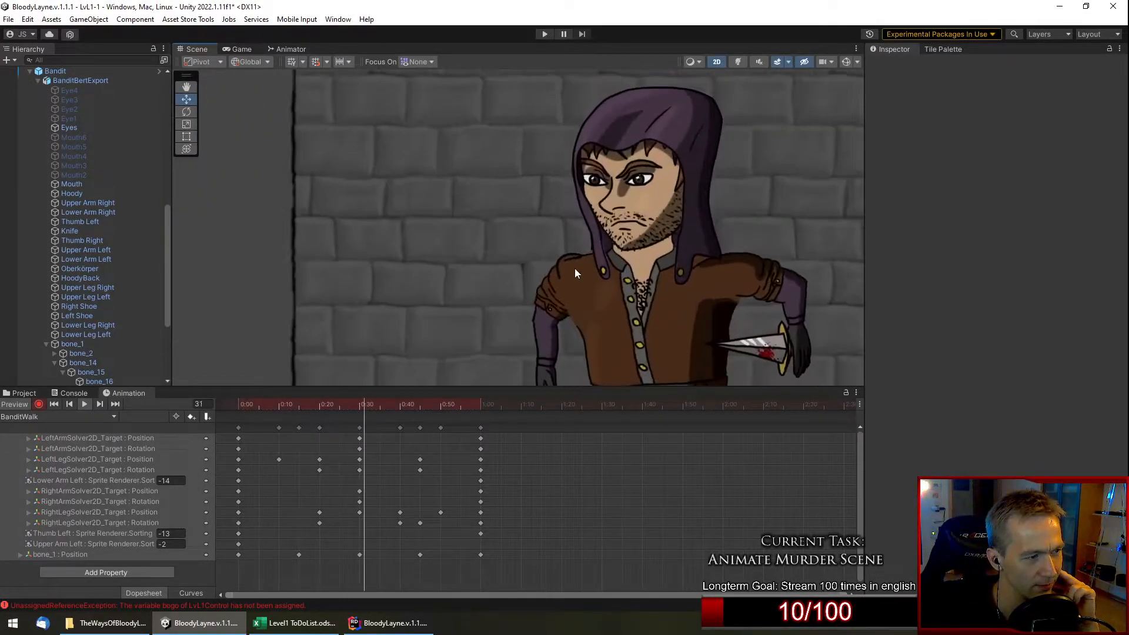
scroll(561, 266, "up", 8)
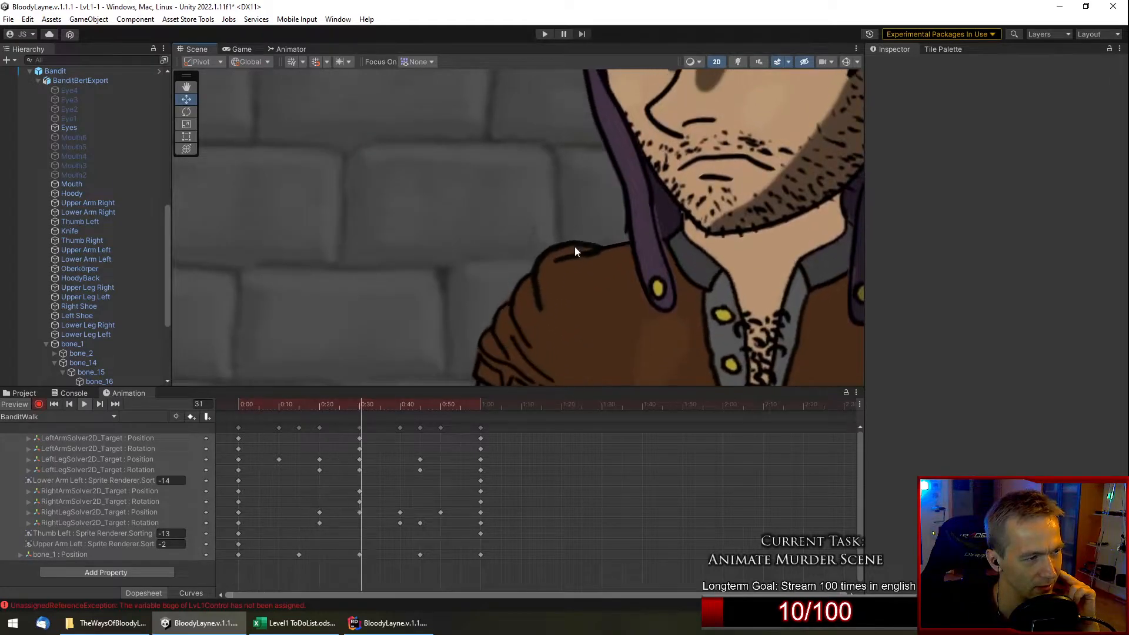
scroll(581, 280, "down", 8)
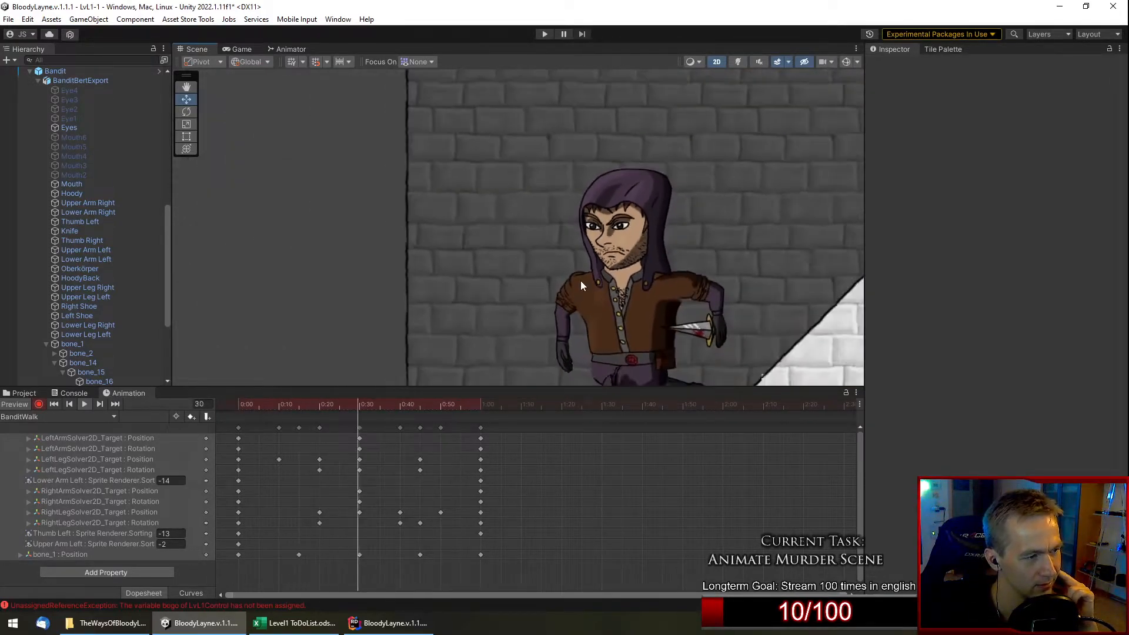
scroll(580, 280, "down", 8)
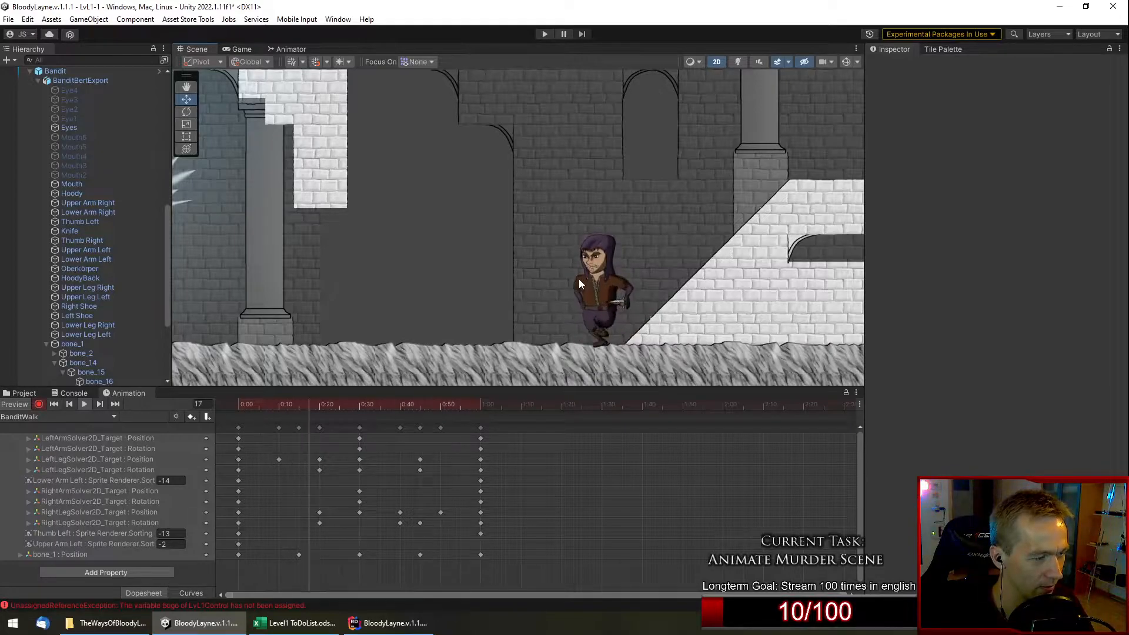
scroll(578, 281, "up", 3)
scroll(579, 281, "up", 5)
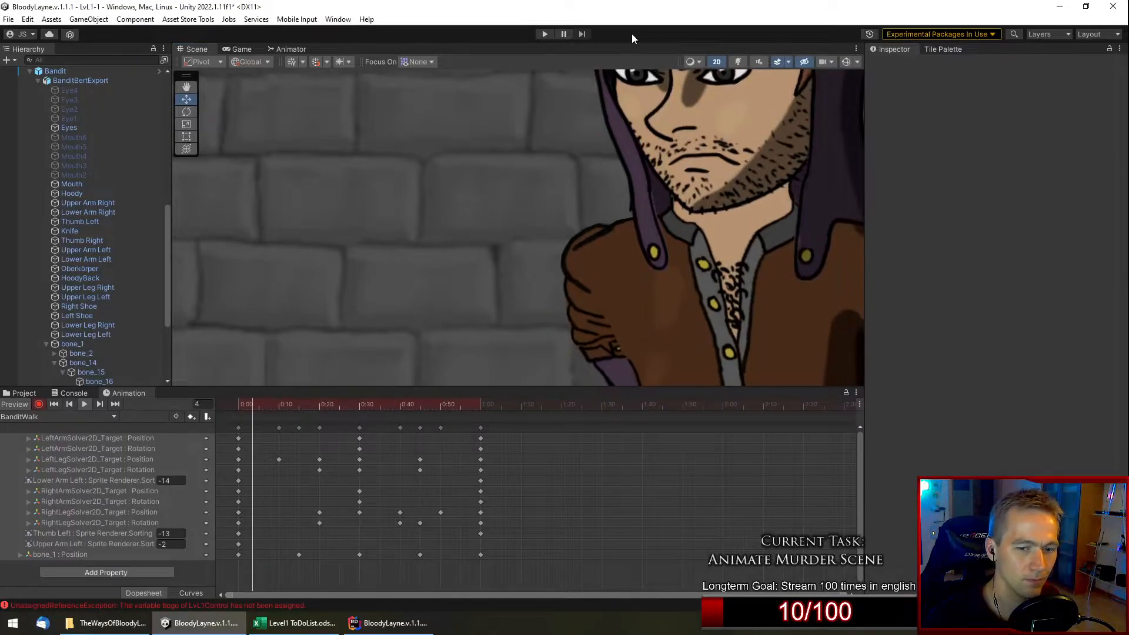
scroll(579, 235, "down", 5)
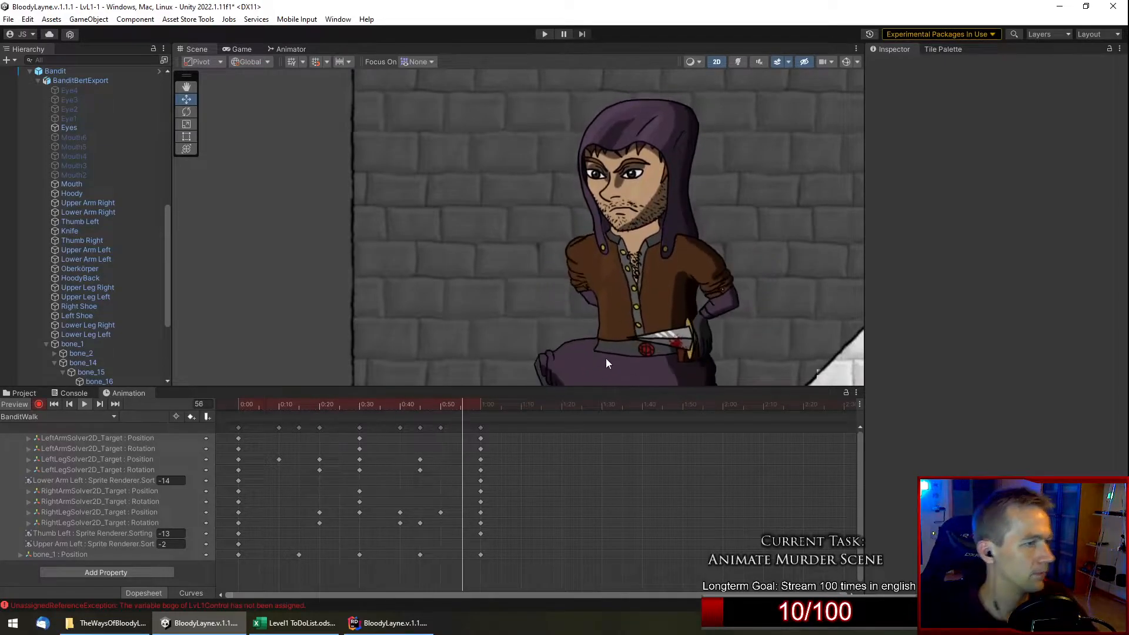
scroll(682, 256, "down", 6)
scroll(682, 255, "down", 3)
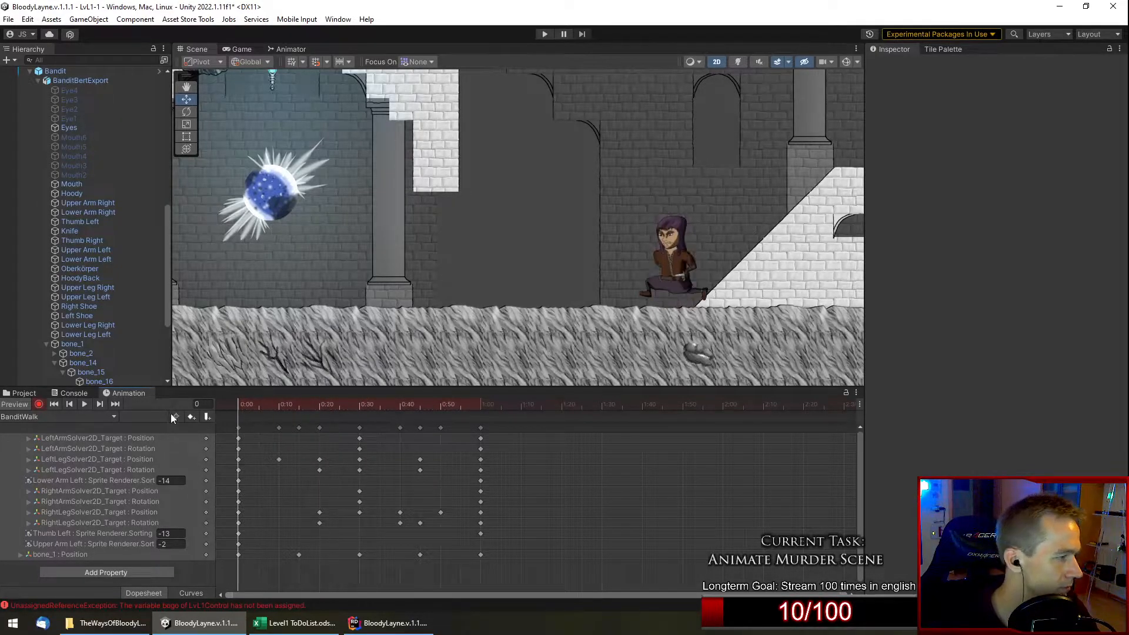
At frame 0, move the left arm target to about X 0.53, Y 5.26.
scroll(726, 235, "up", 2)
scroll(105, 339, "down", 5)
left_click(120, 325)
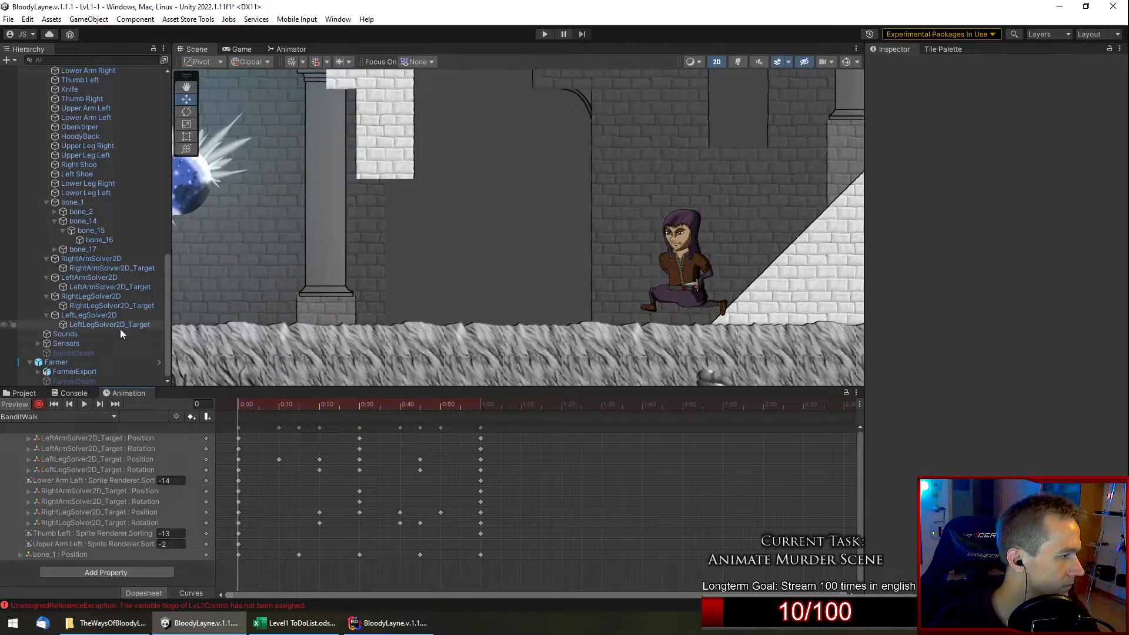
left_click(128, 287)
scroll(646, 271, "up", 3)
left_click_drag(678, 275, 659, 284)
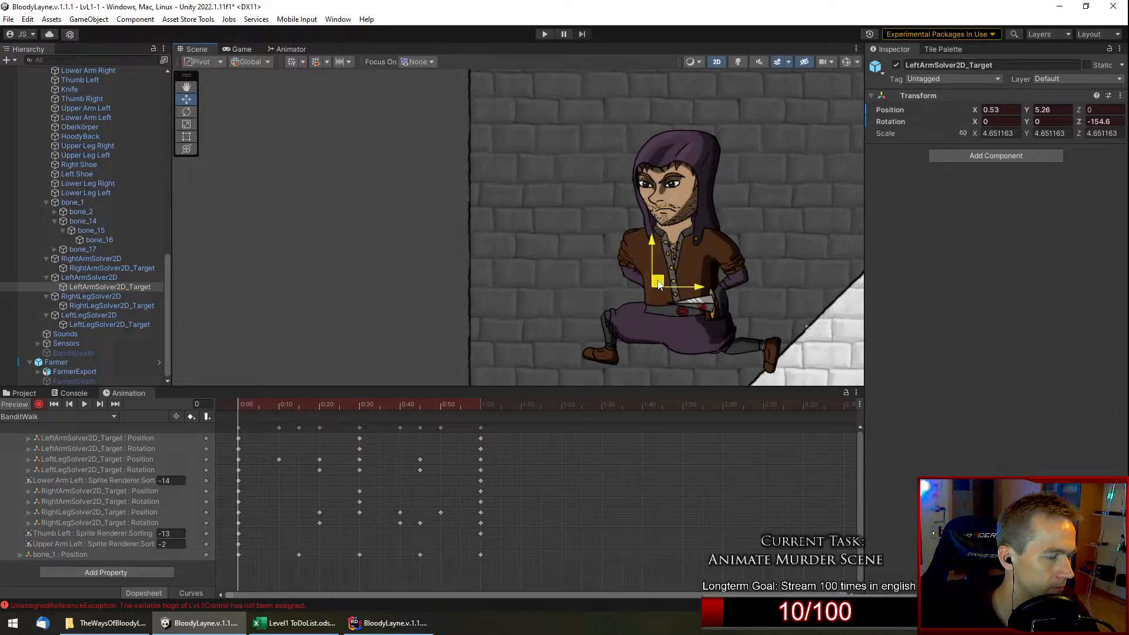
Copy all keyframes from frame 0 onto frame 60 so the walk cycle's end pose matches its start.
left_click(238, 426)
left_click(481, 427)
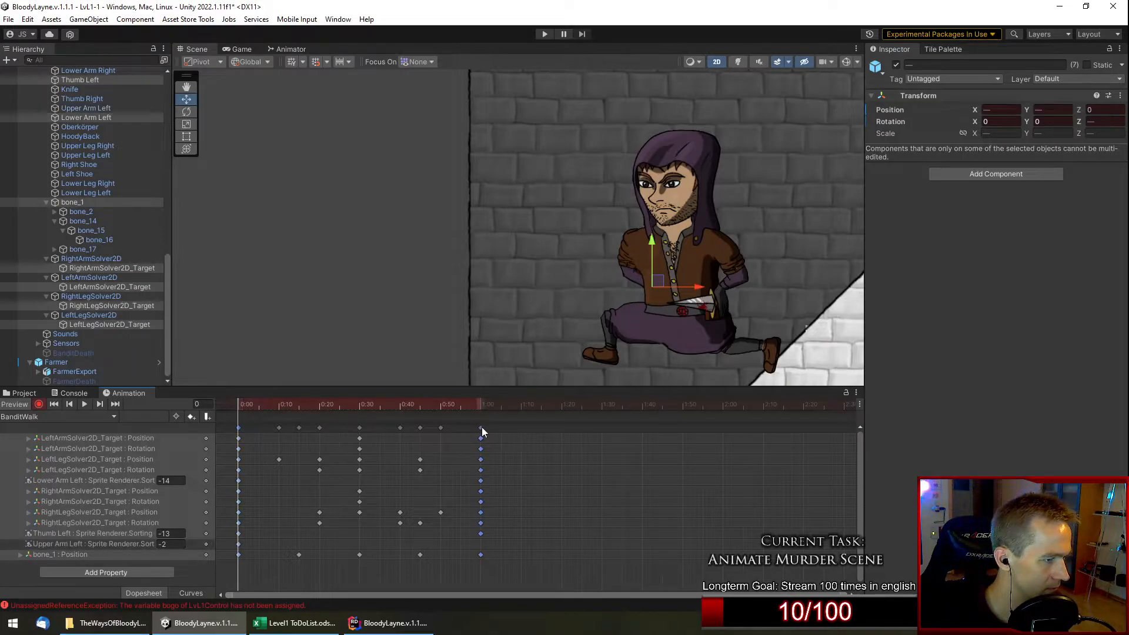
left_click(480, 407)
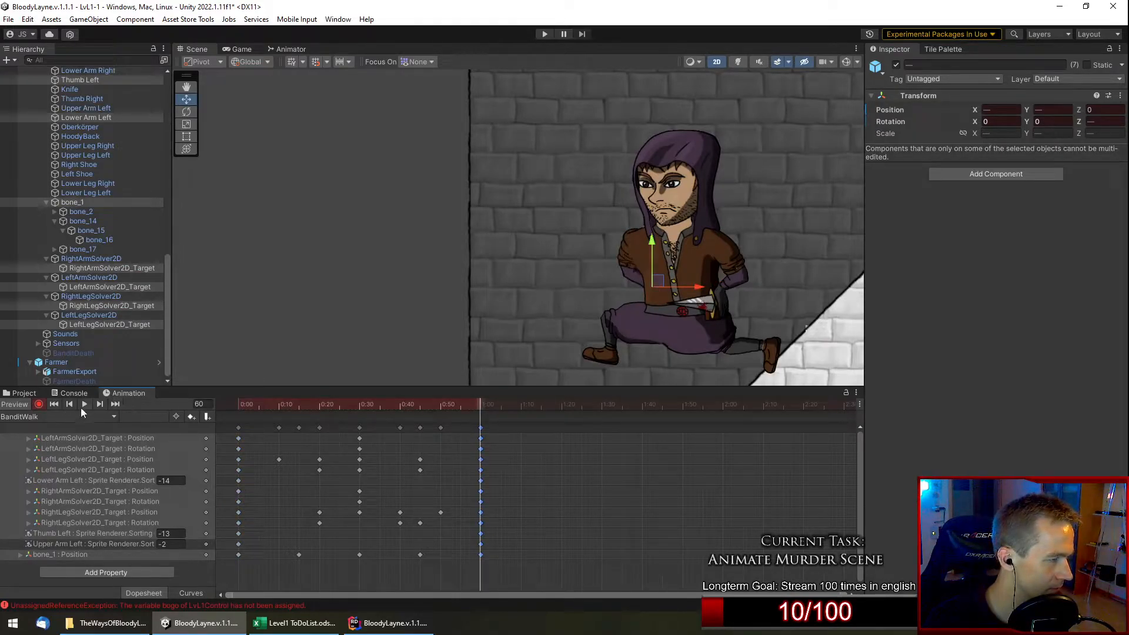
Play the walk cycle and check the loop's motion from a distance alongside the farmer.
left_click(85, 404)
scroll(415, 235, "down", 2)
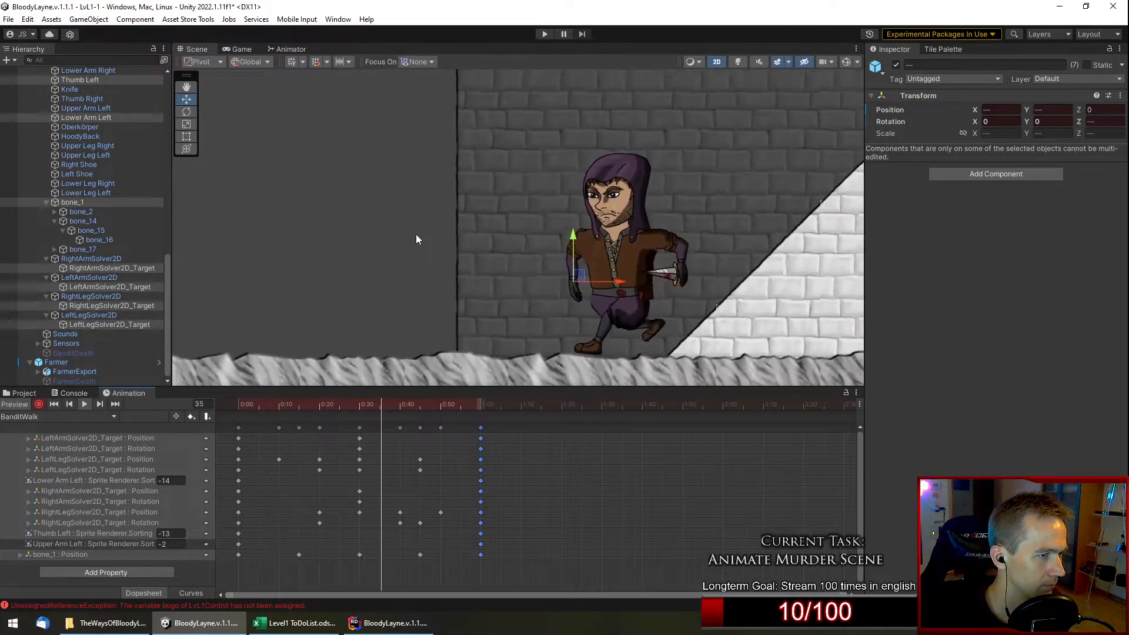
scroll(415, 234, "down", 2)
left_click(420, 260)
scroll(420, 260, "down", 1)
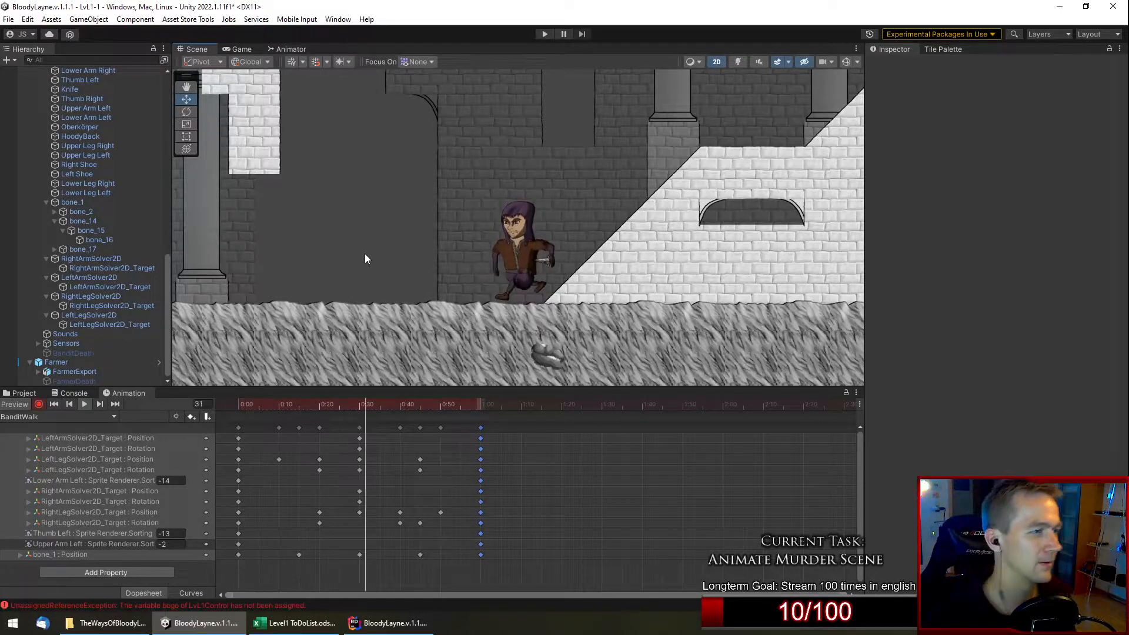
scroll(364, 259, "down", 3)
middle_click_drag(347, 231, 574, 235)
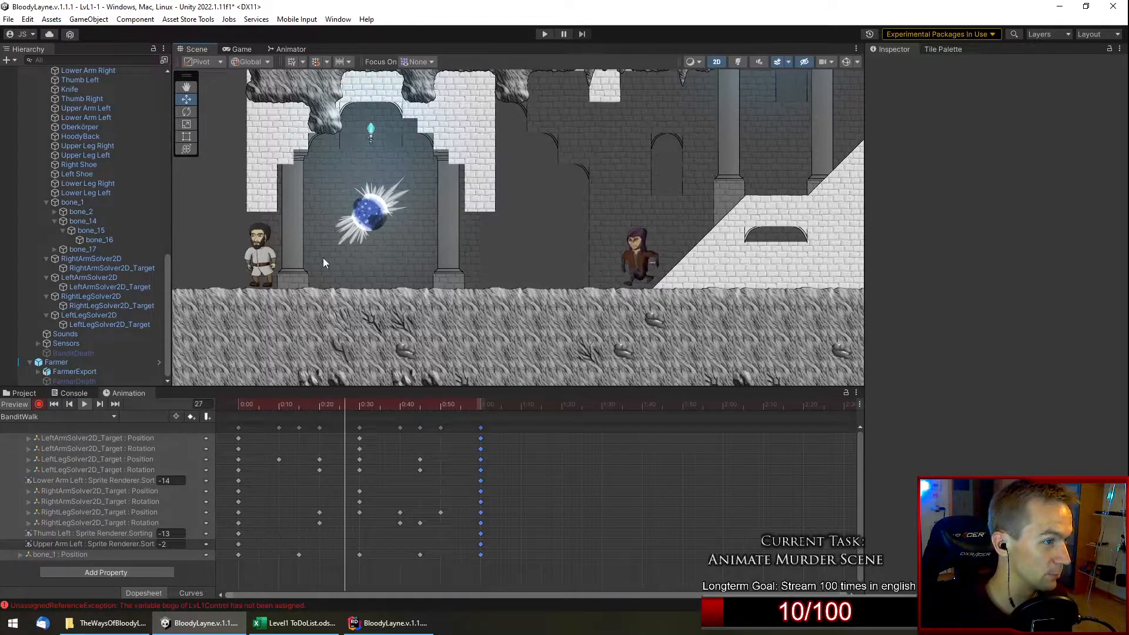
Return the playhead to frame 0 and switch to the BanditFarmerKill animation clip.
left_click_drag(276, 403, 230, 410)
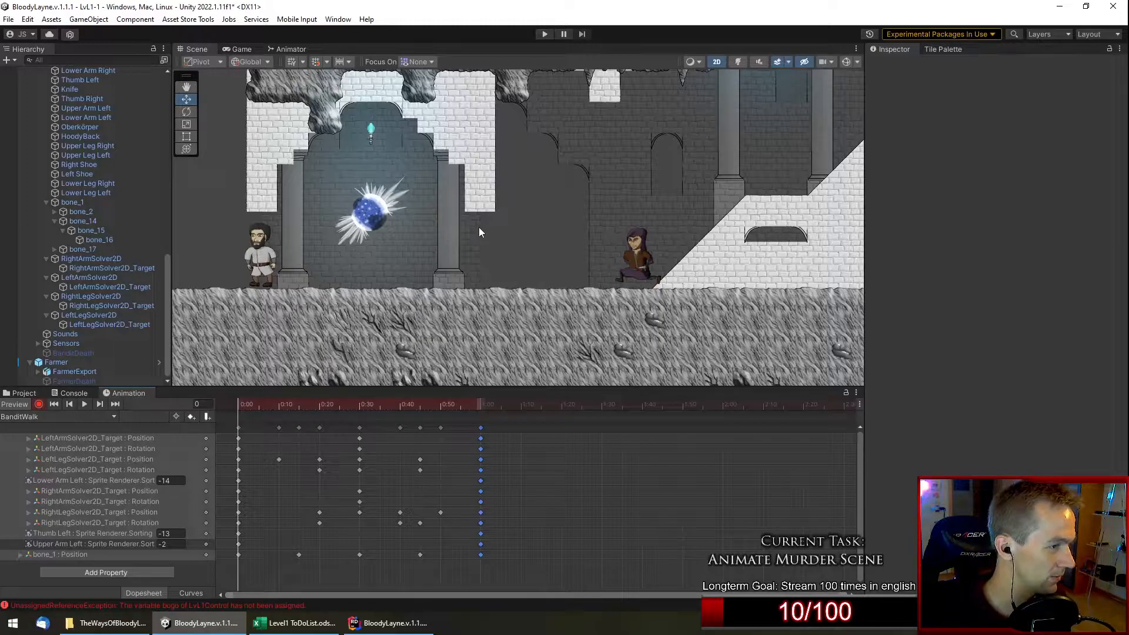
middle_click_drag(414, 238, 501, 260)
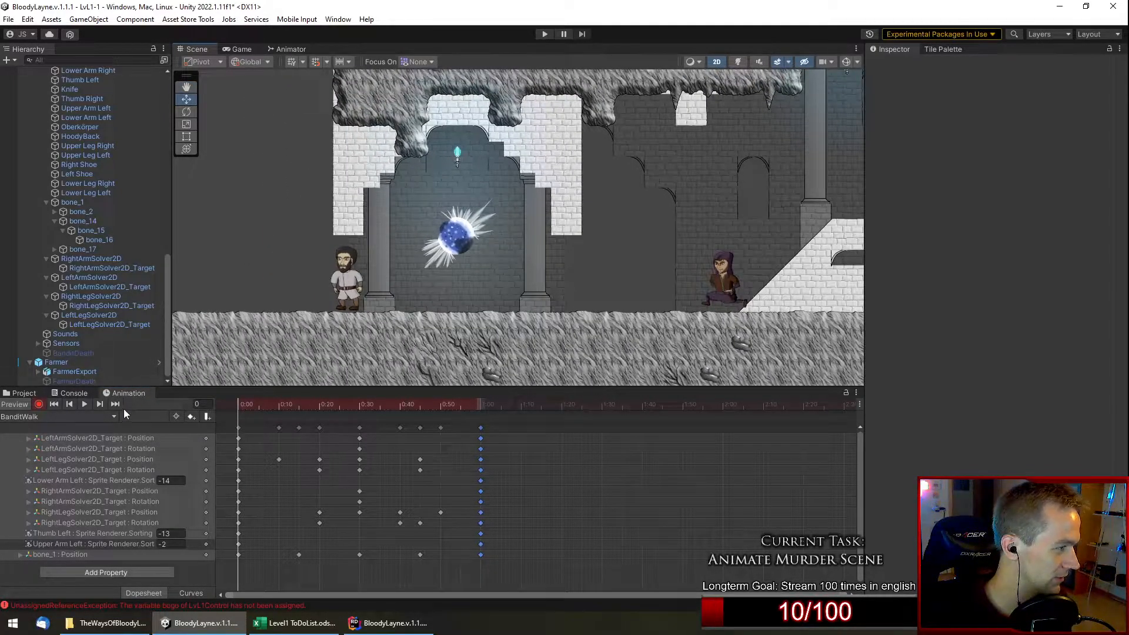
left_click(106, 417)
left_click(44, 432)
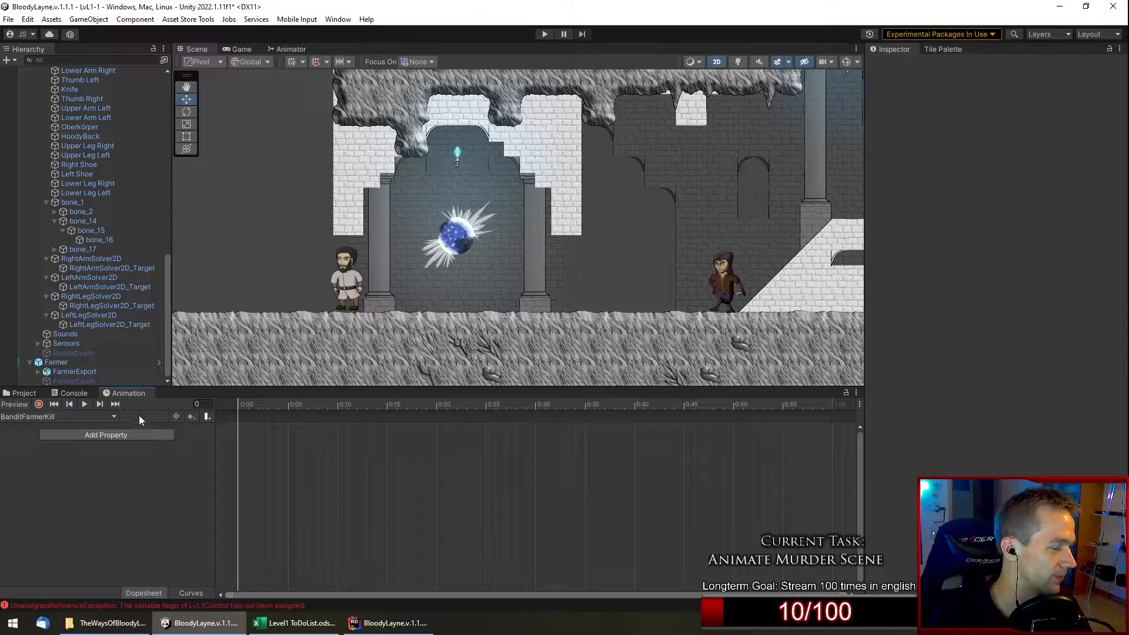
Move the Bandit object next to the farmer at about X -79.8 and turn on the scene gizmos.
scroll(94, 294, "up", 6)
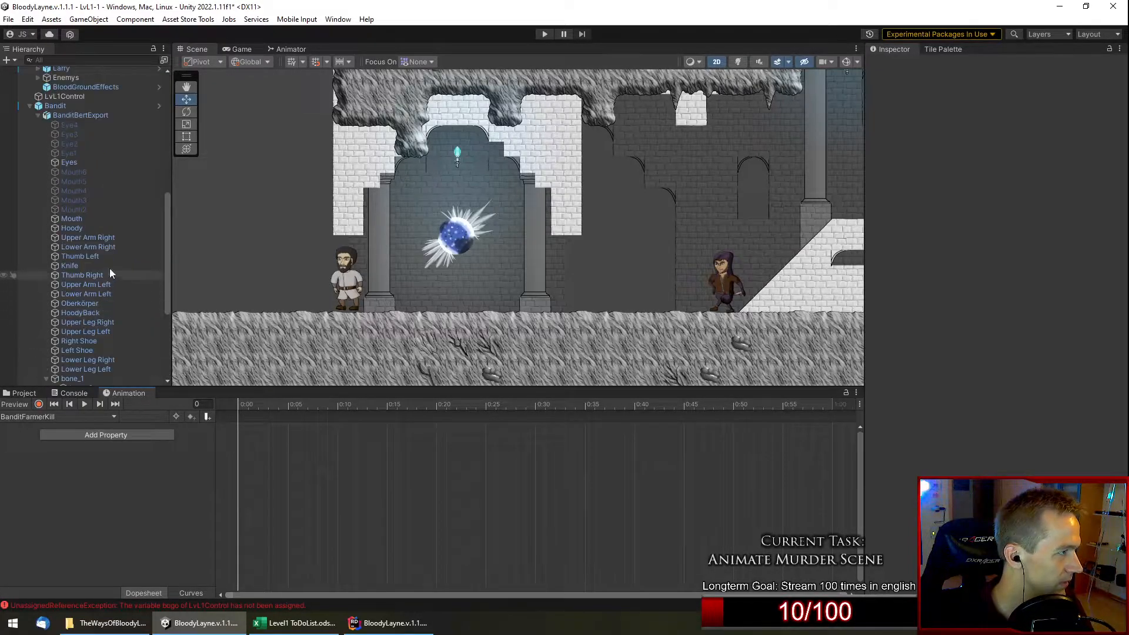
left_click(82, 114)
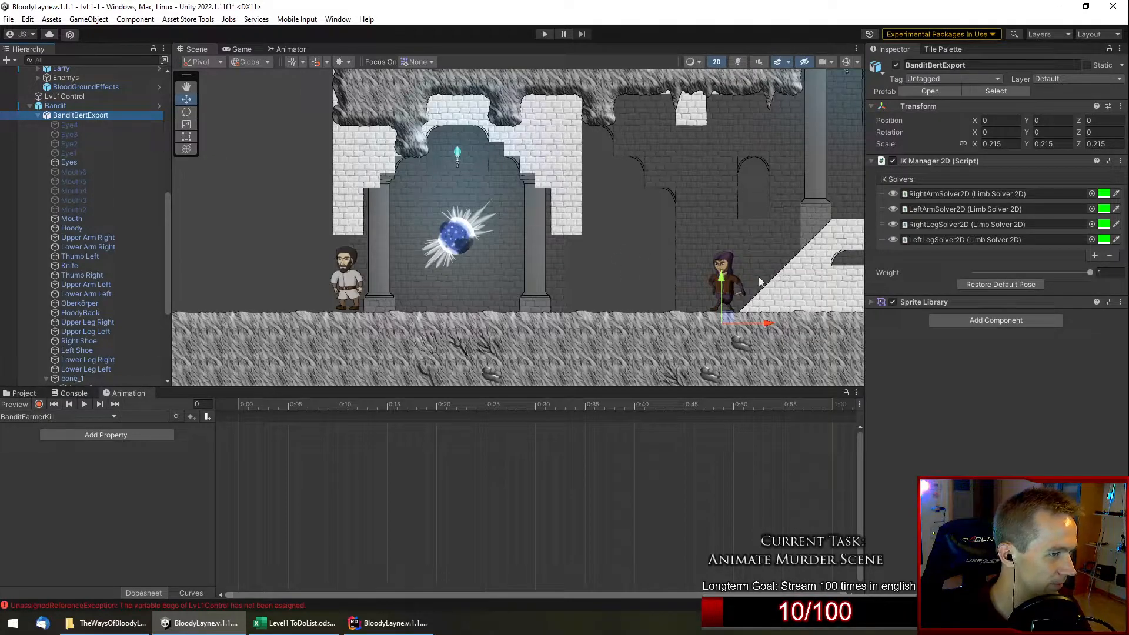
left_click(87, 106)
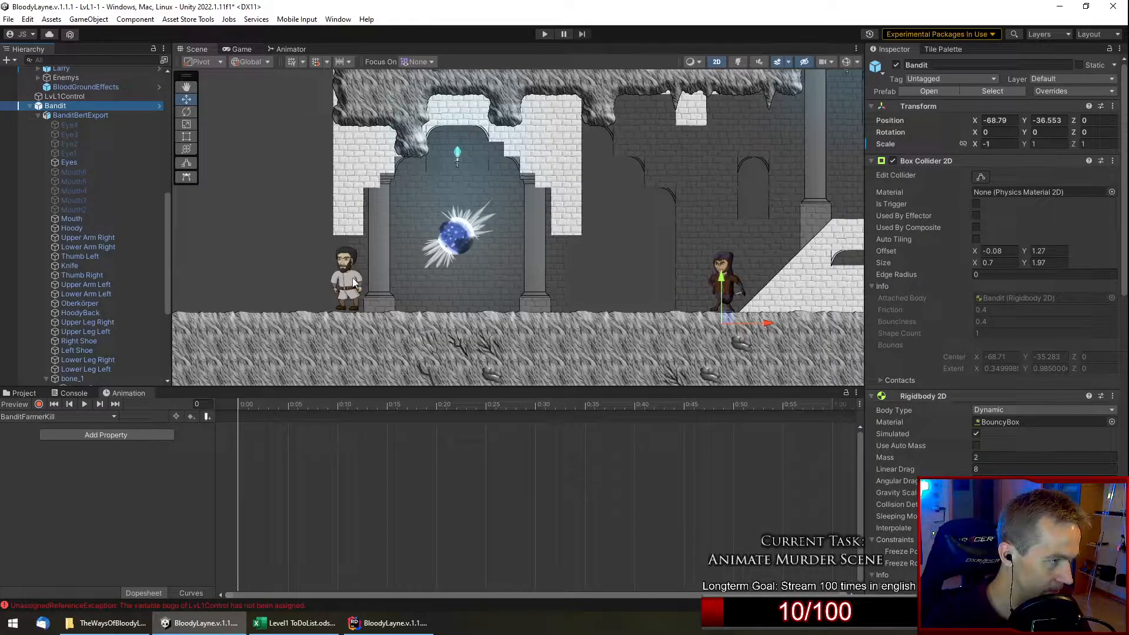
left_click_drag(735, 322, 381, 327)
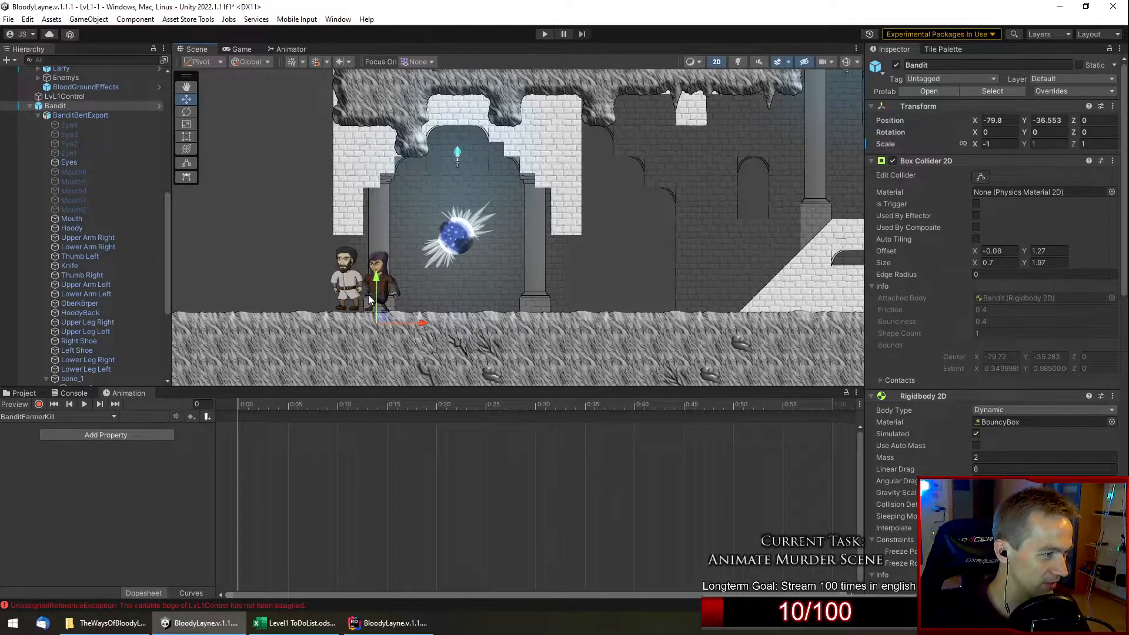
left_click(847, 61)
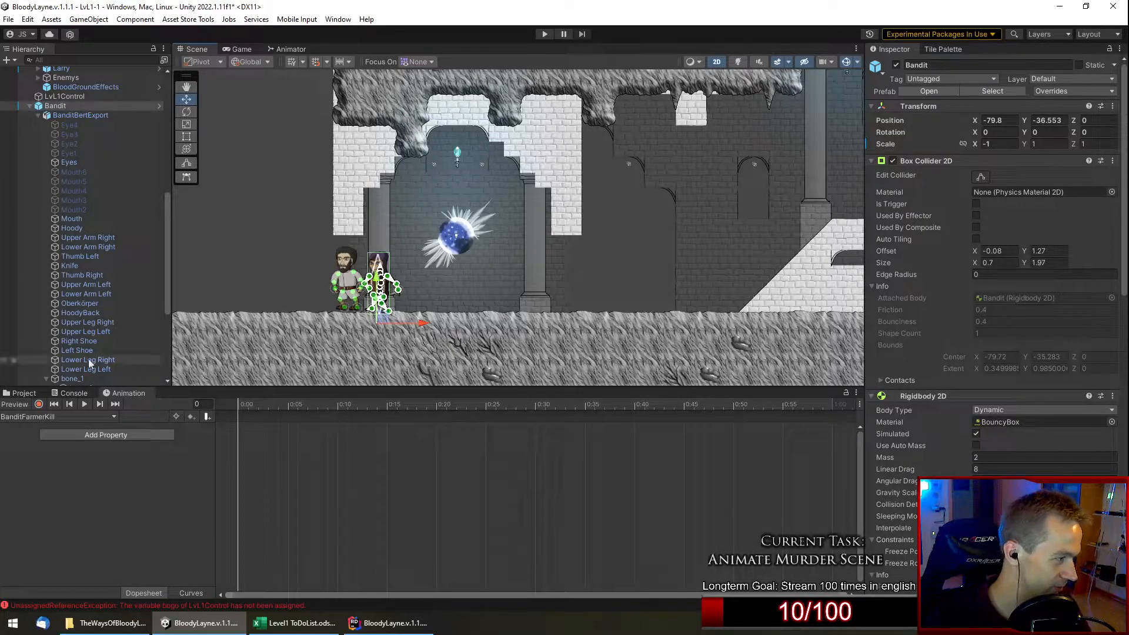
Copy all keyframes of the BanditWalk clip into the BanditFarmerKill clip, starting at frame 0.
left_click(89, 417)
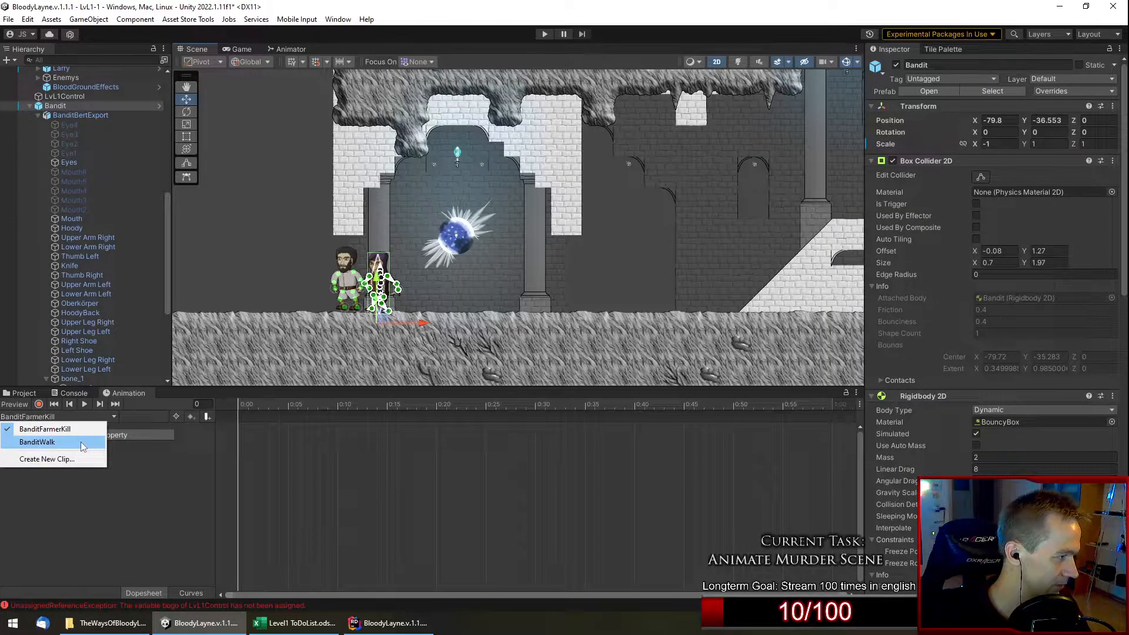
left_click(83, 444)
left_click_drag(646, 420, 231, 429)
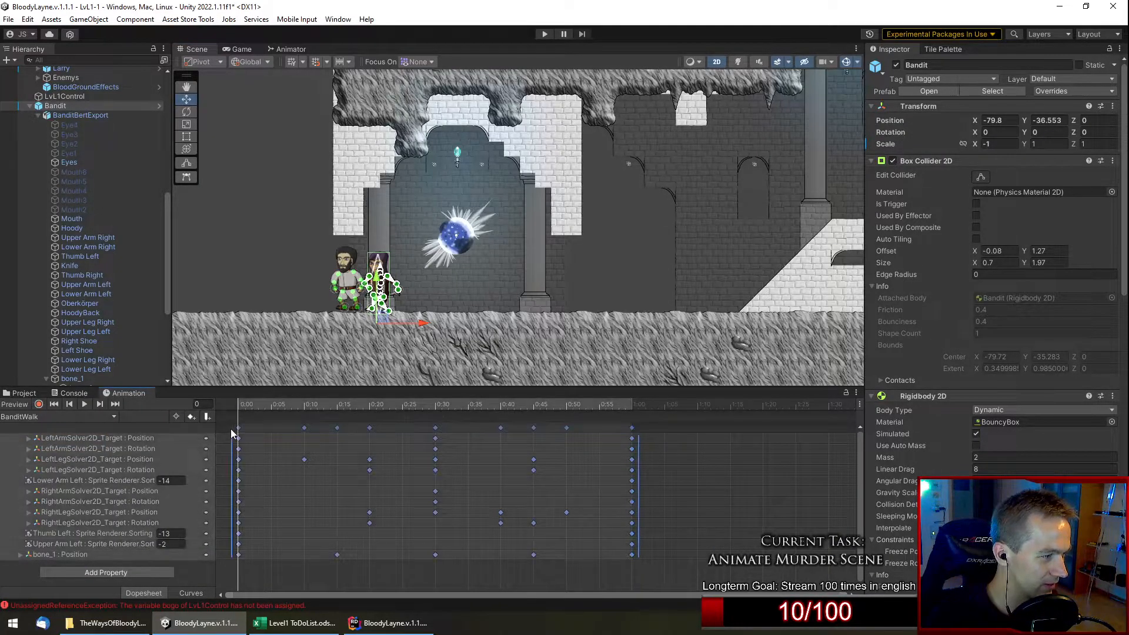
left_click(89, 417)
left_click(53, 430)
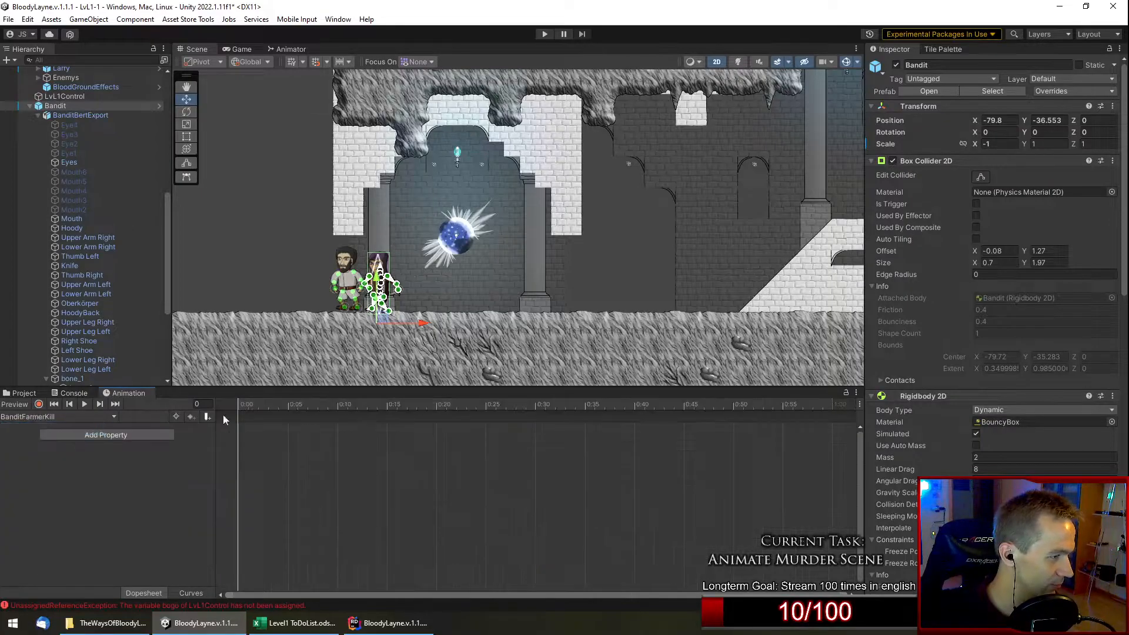
key("ctrl+v")
scroll(574, 456, "down", 10)
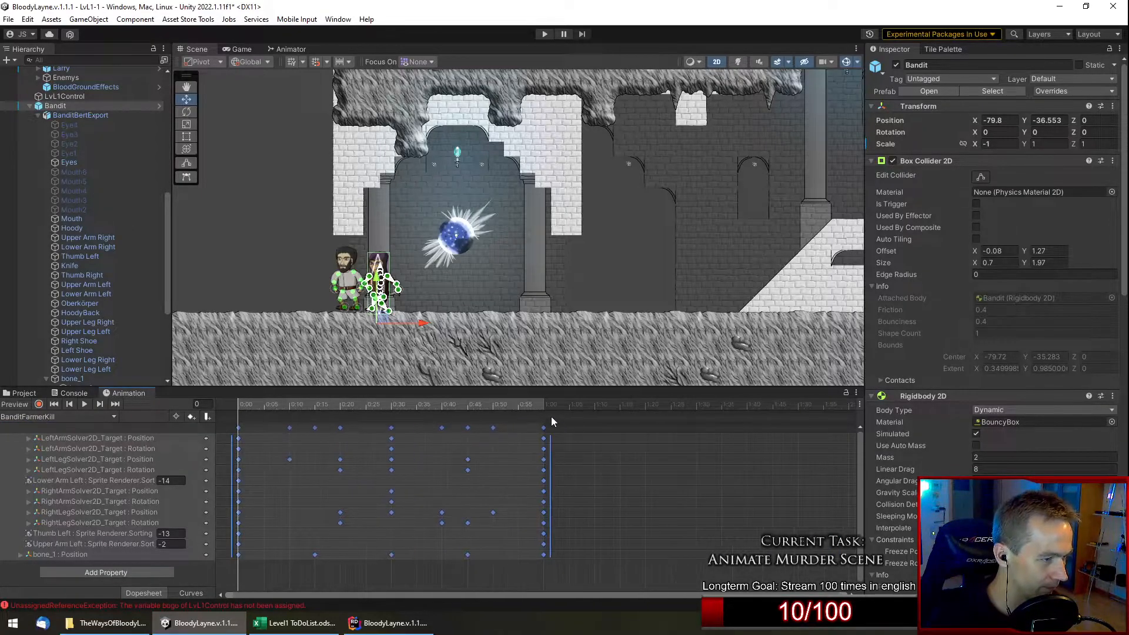
Paste the walk cycle keyframes three more times into the BanditFarmerKill clip, at frames 60, 120 and 180.
left_click(543, 404)
key("ctrl+v")
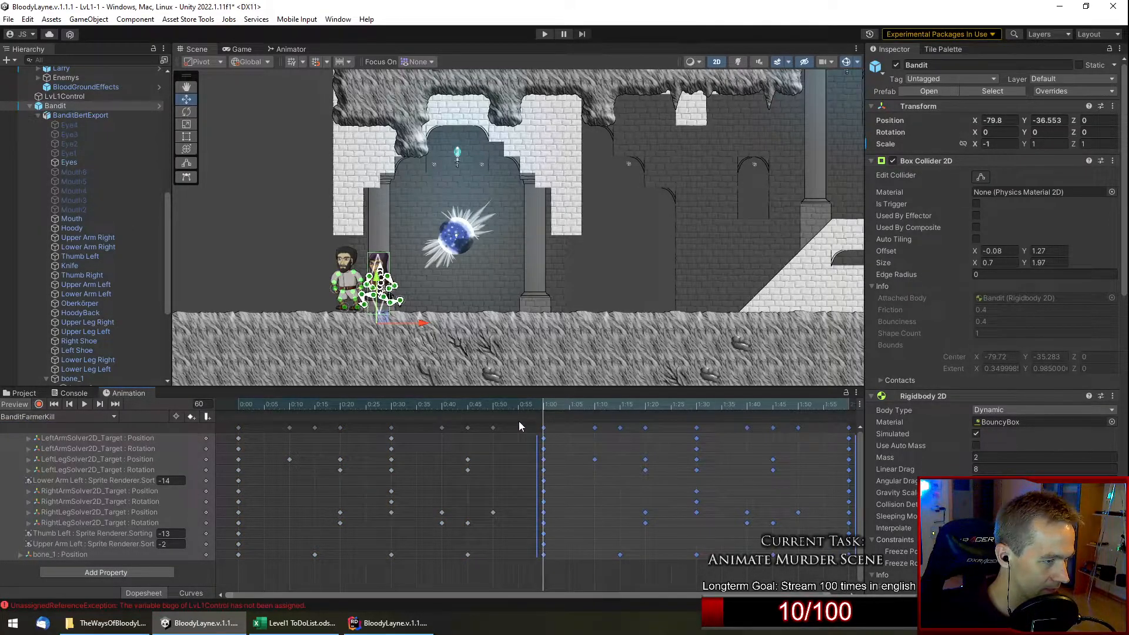
scroll(515, 422, "down", 5)
left_click(523, 407)
key("ctrl+v")
scroll(581, 457, "down", 3)
left_click(517, 408)
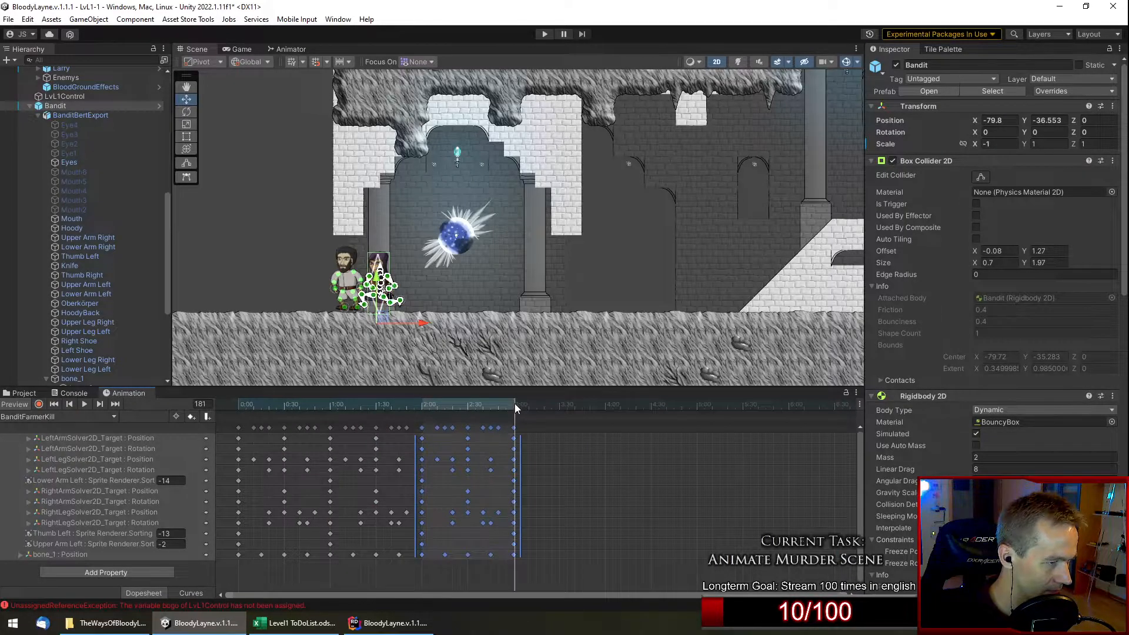
left_click(514, 405)
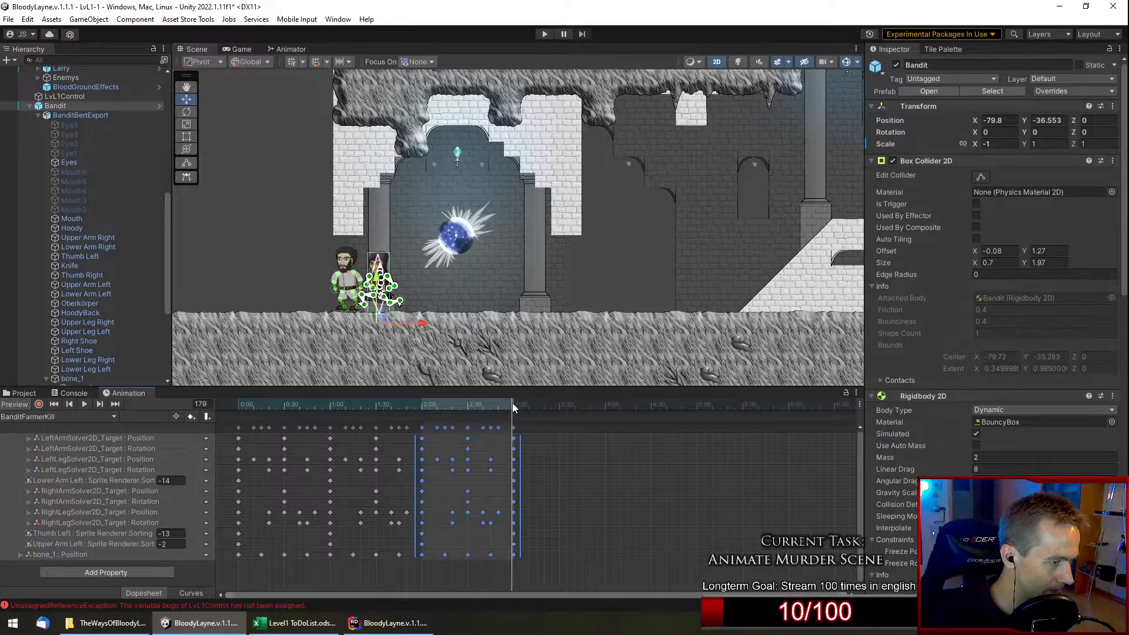
key("ctrl+v")
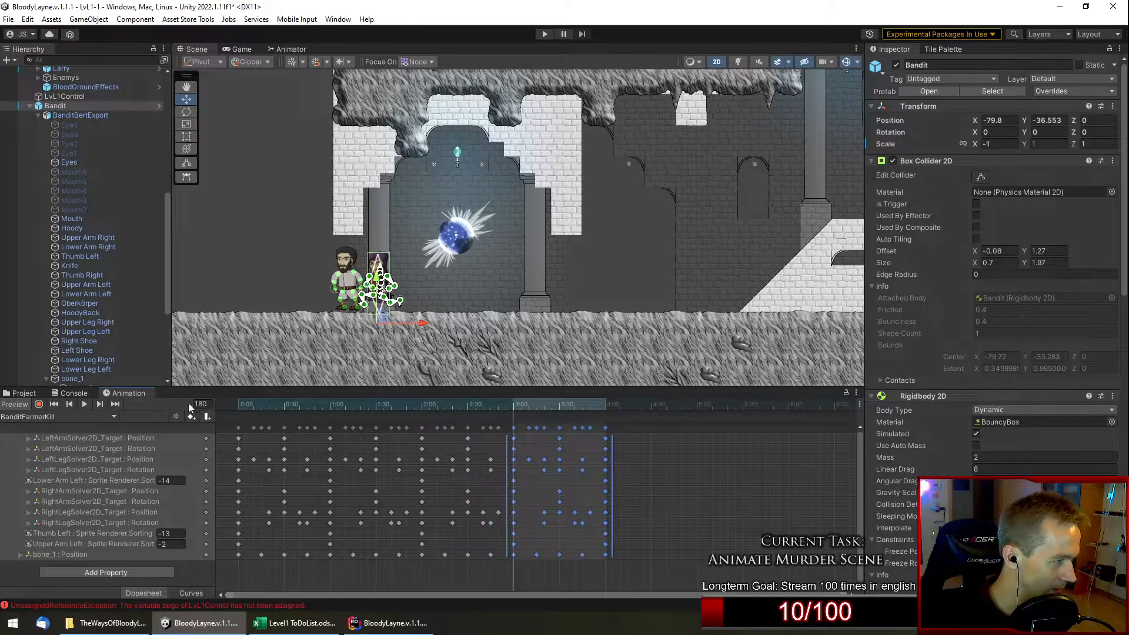
Play the extended BanditFarmerKill clip and return the playhead to frame 0.
left_click(85, 405)
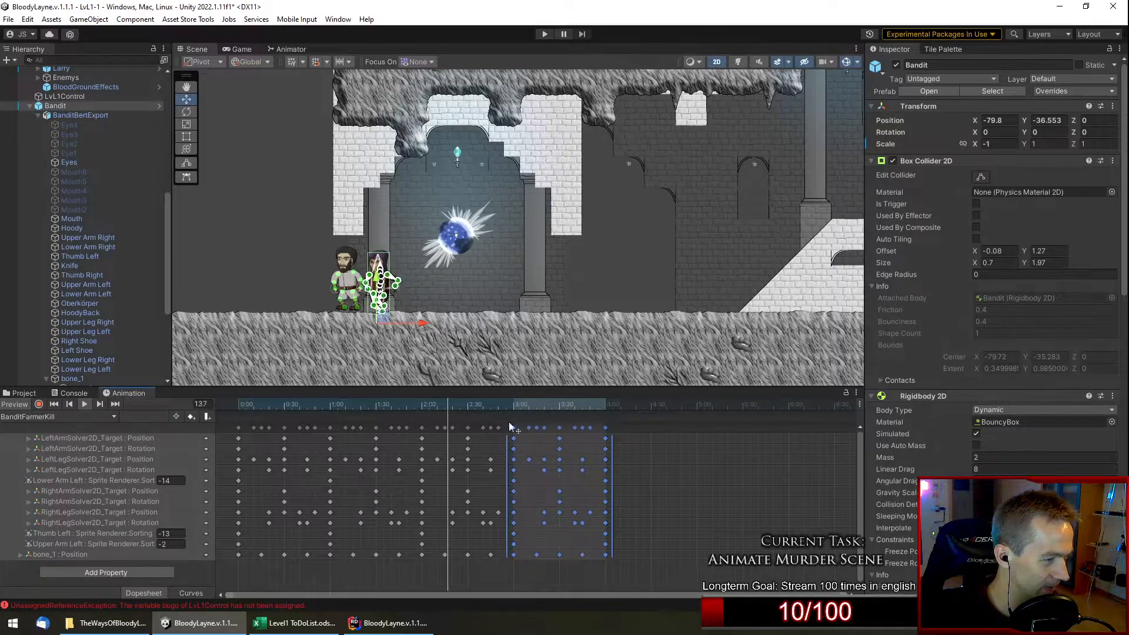
left_click(82, 405)
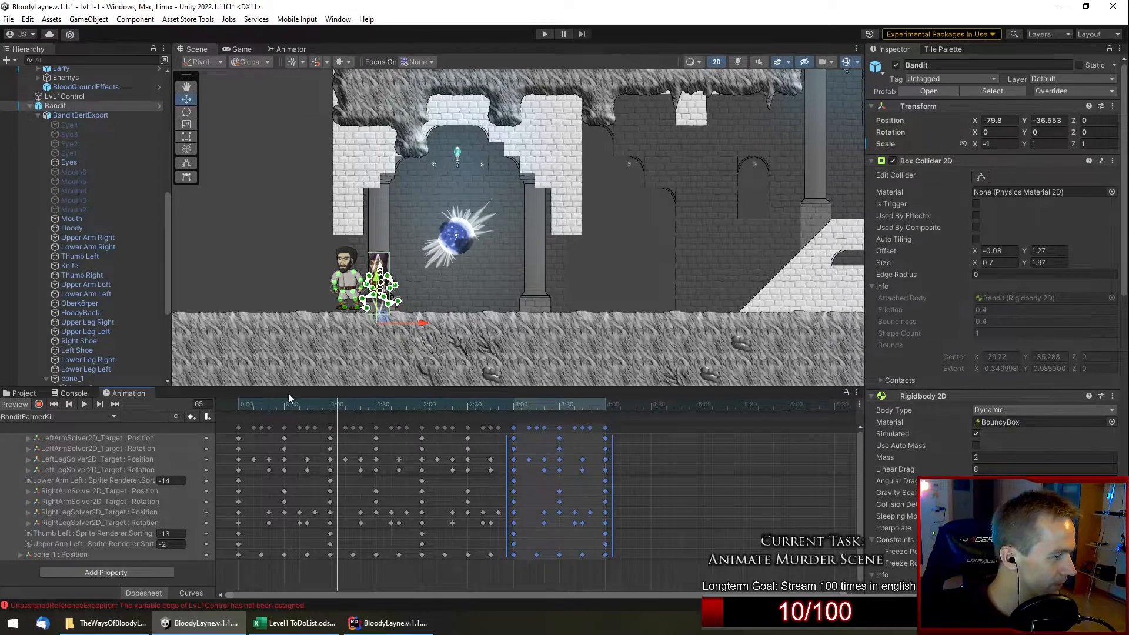
left_click_drag(293, 406, 220, 402)
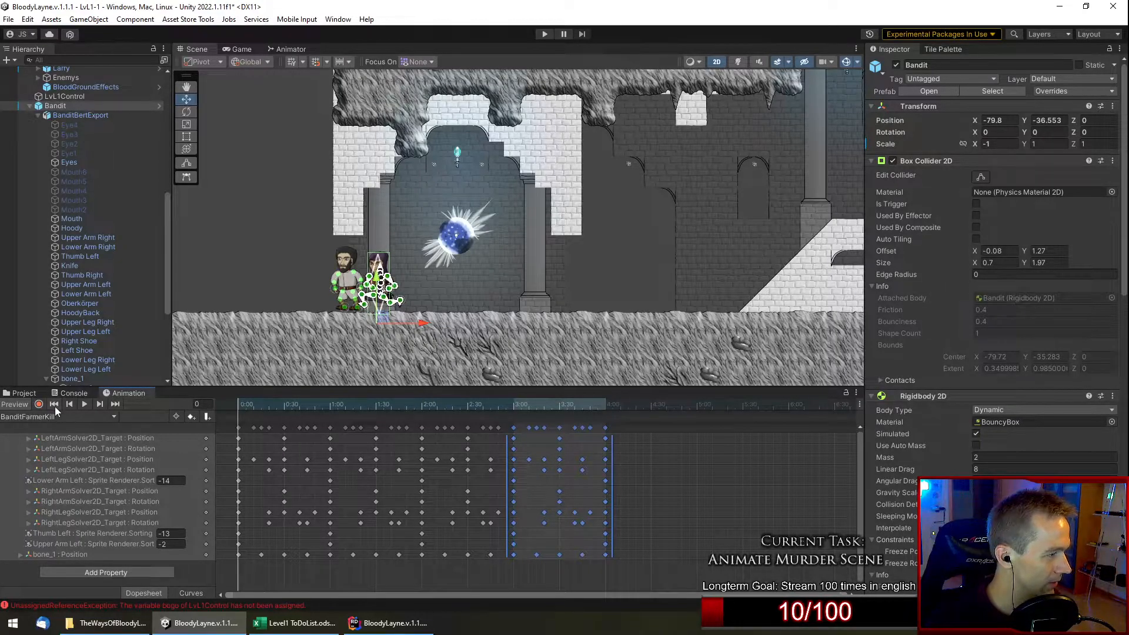
Record BanditBertExport position keys: X -10.94 at frame 0 and back beside the farmer, about X -0.17, at frame 240.
left_click(39, 404)
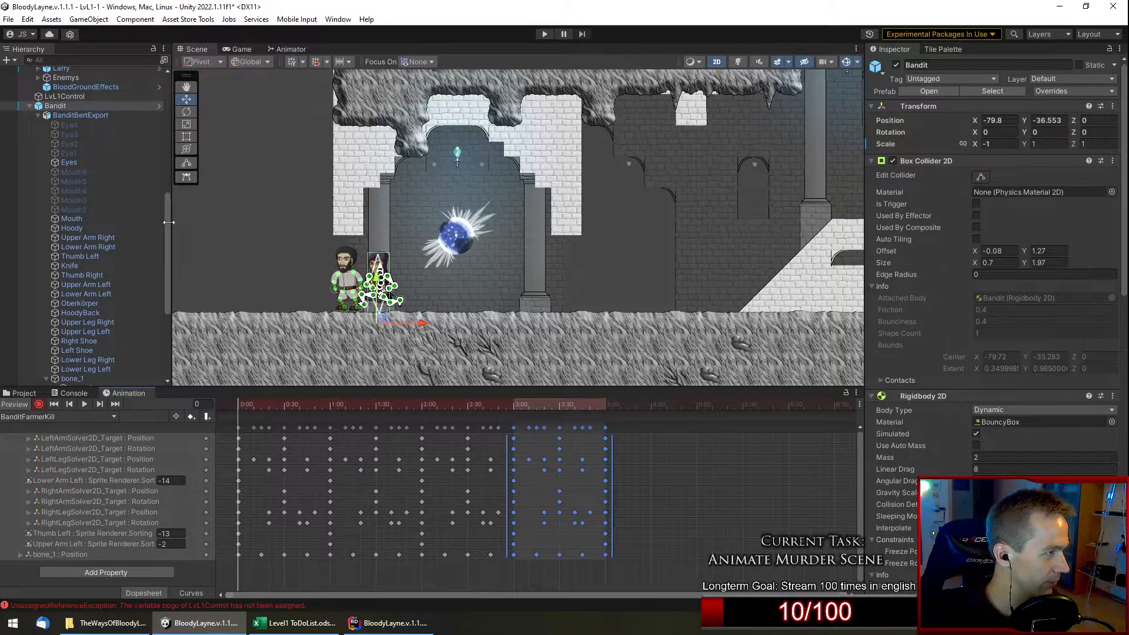
left_click(123, 115)
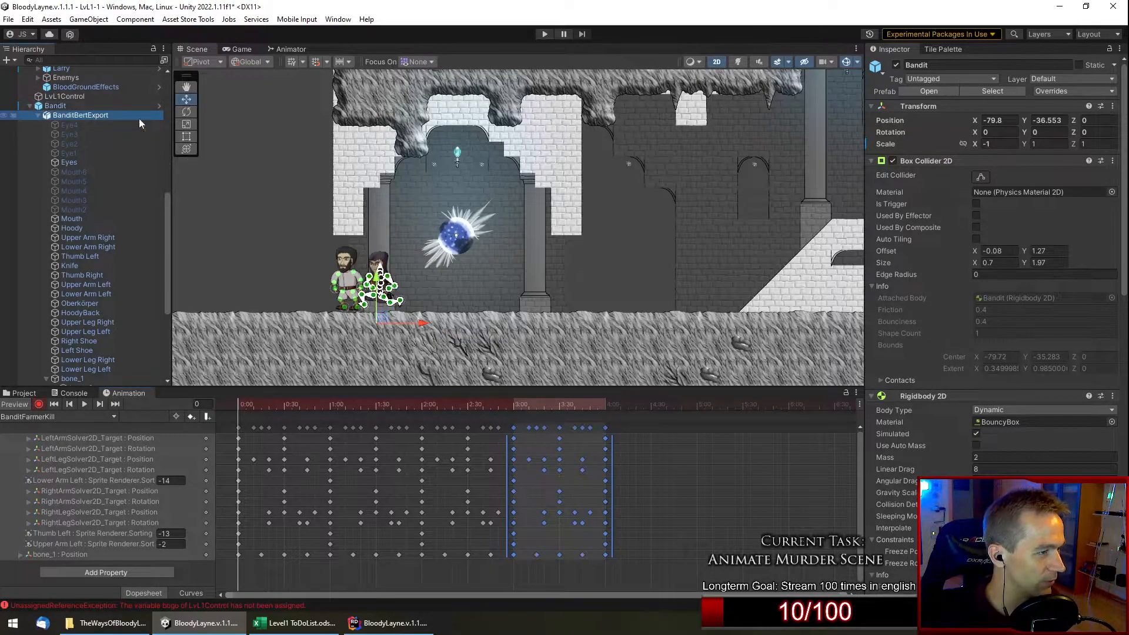
left_click(90, 107)
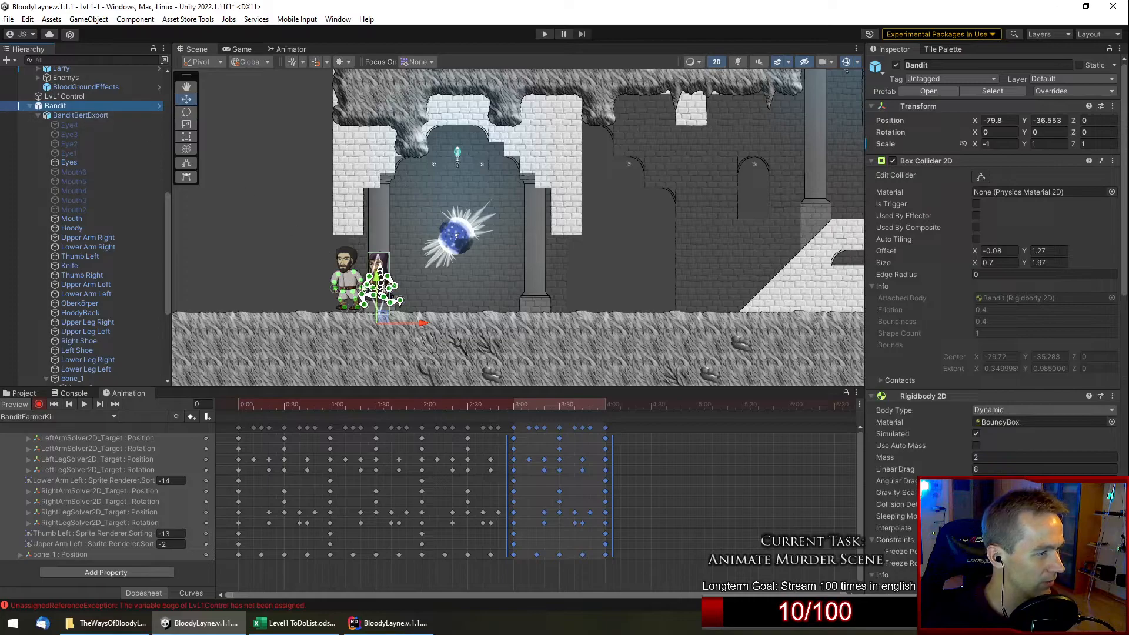
left_click(65, 114)
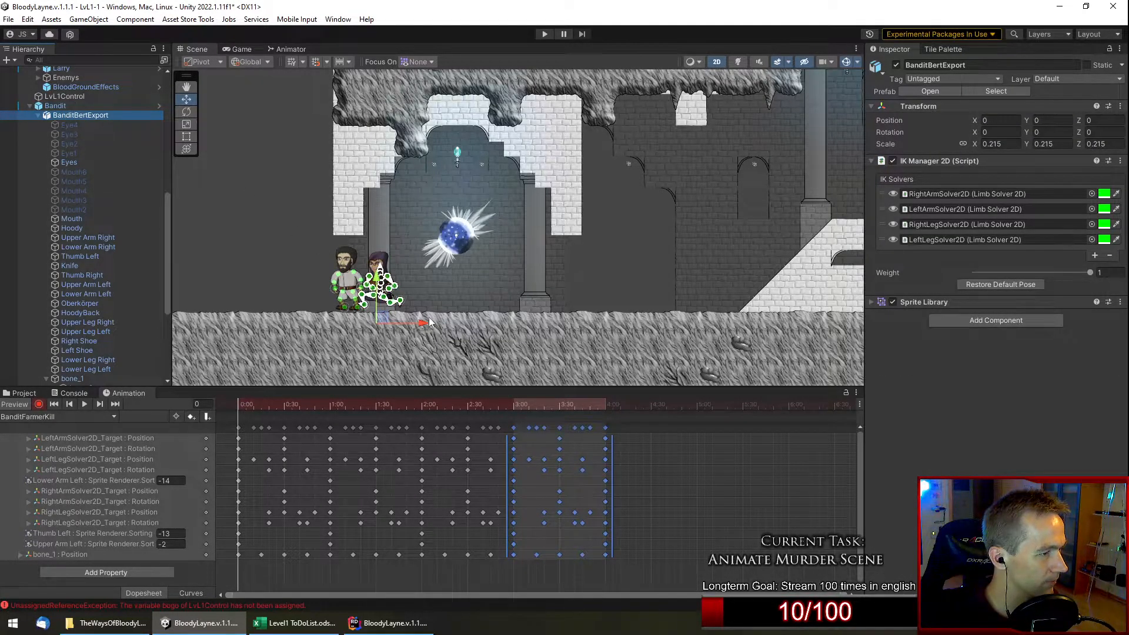
left_click_drag(430, 322, 766, 326)
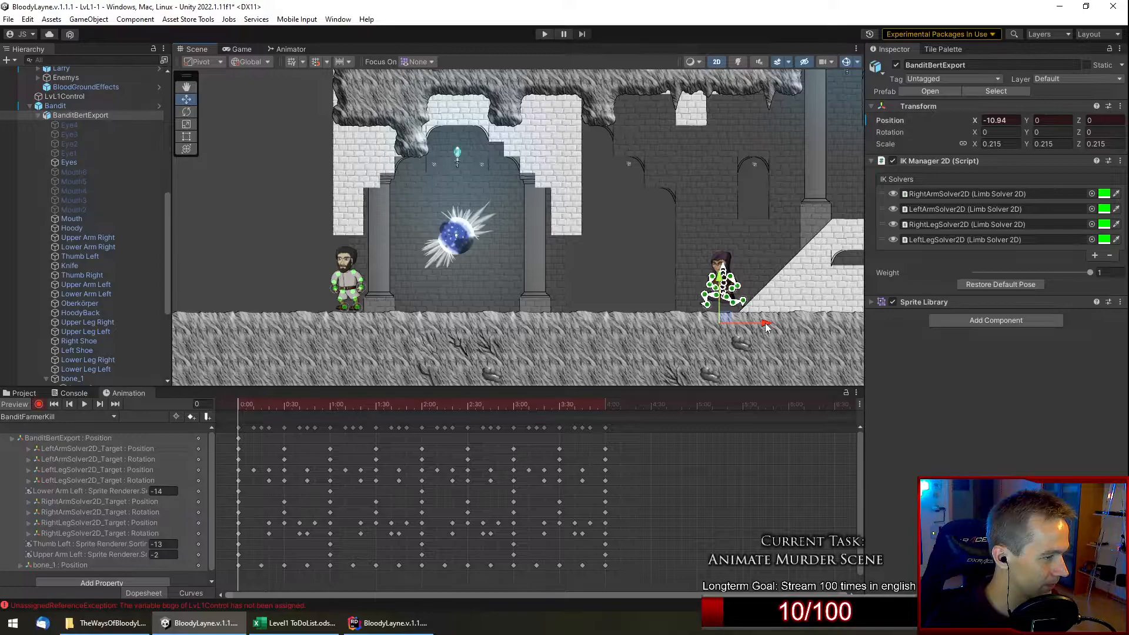
left_click_drag(588, 403, 605, 402)
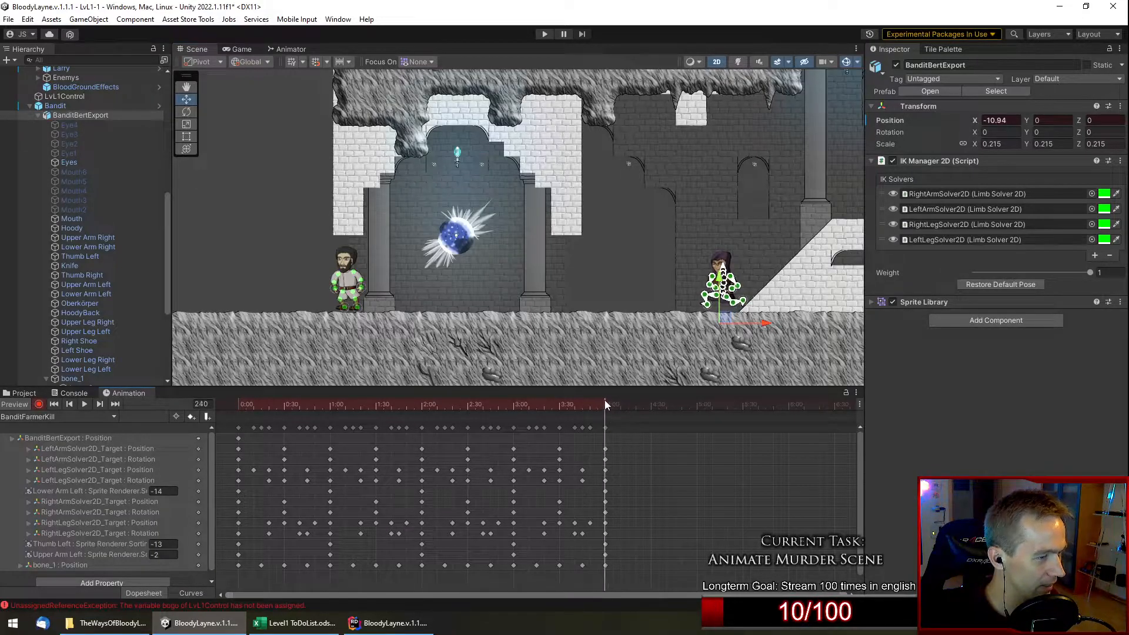
left_click_drag(764, 322, 428, 328)
Play the bandit's walk towards the farmer with nothing selected and the scene gizmos turned off.
left_click(81, 403)
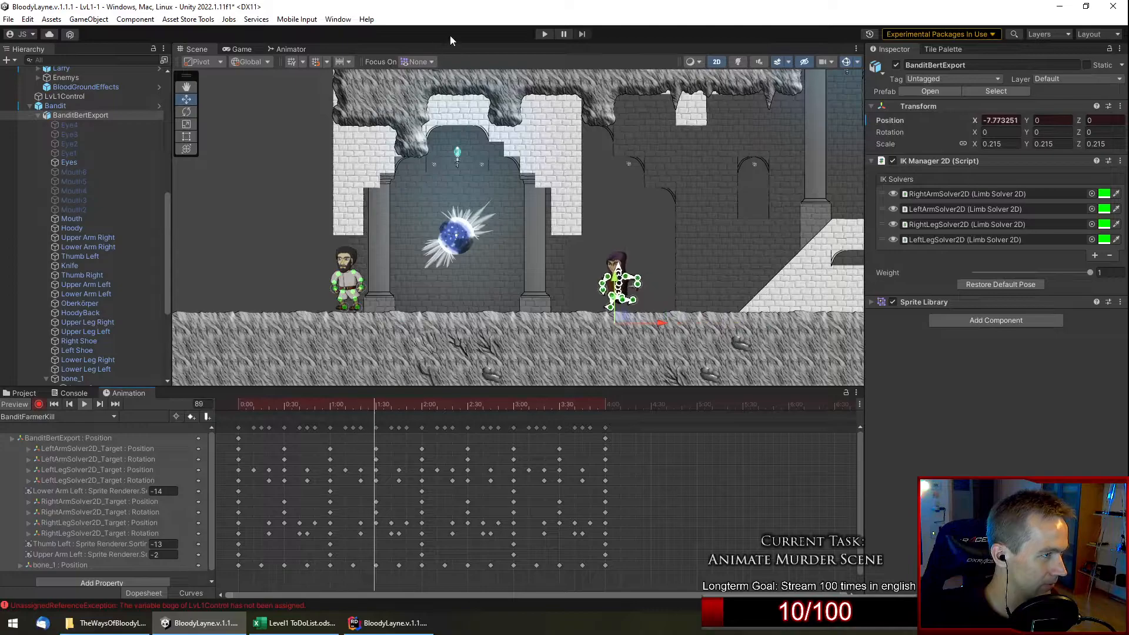
left_click(284, 199)
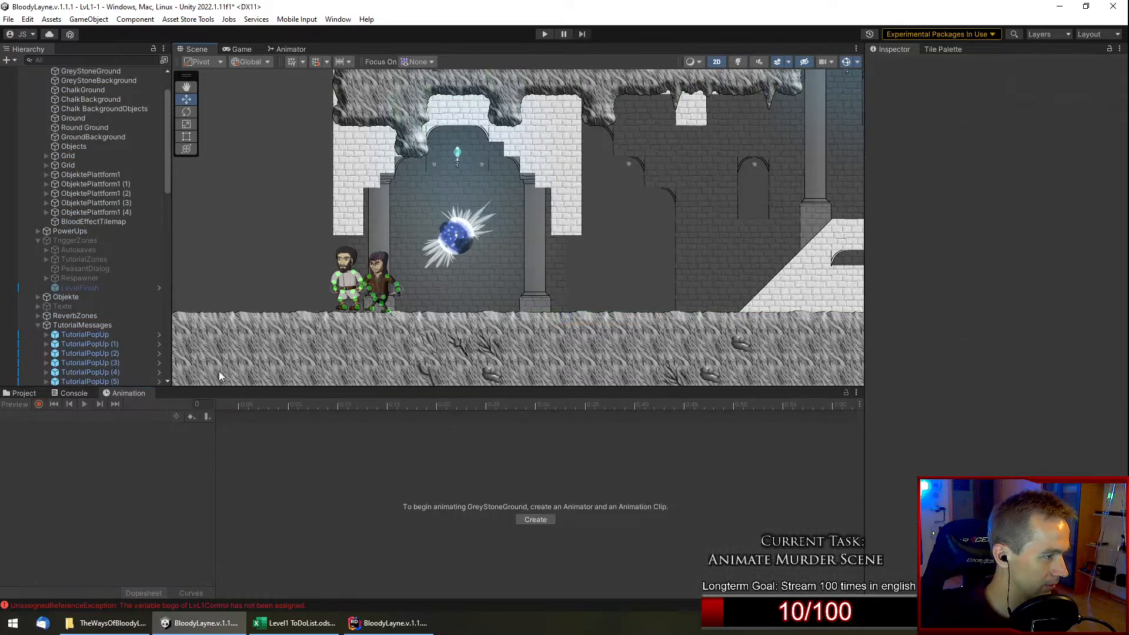
scroll(91, 330, "down", 5)
scroll(90, 330, "down", 8)
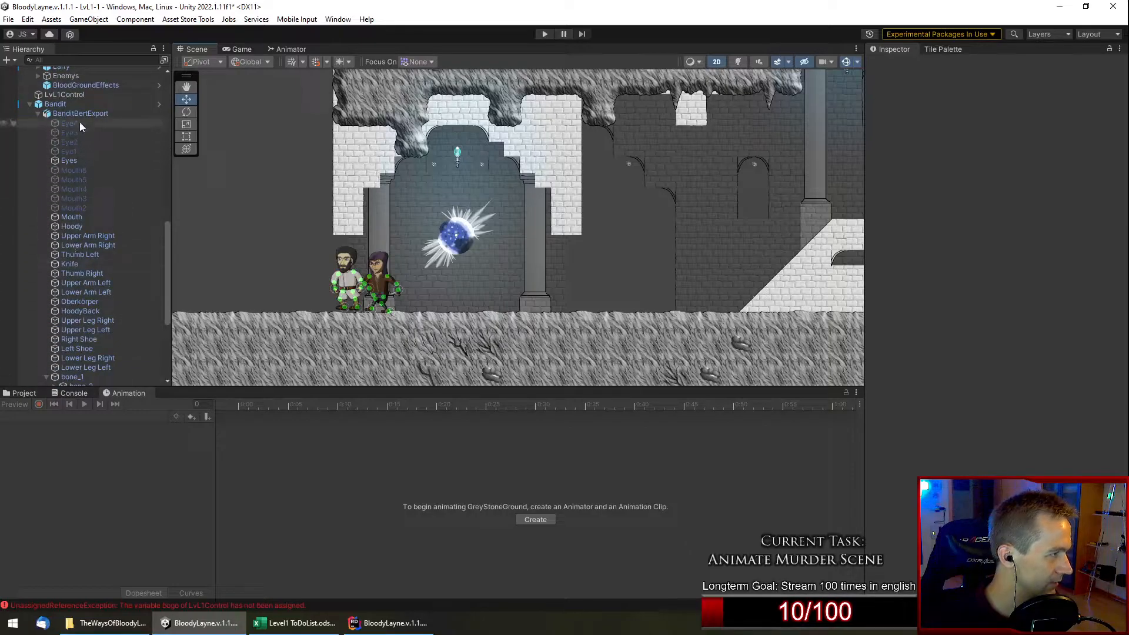
left_click(83, 104)
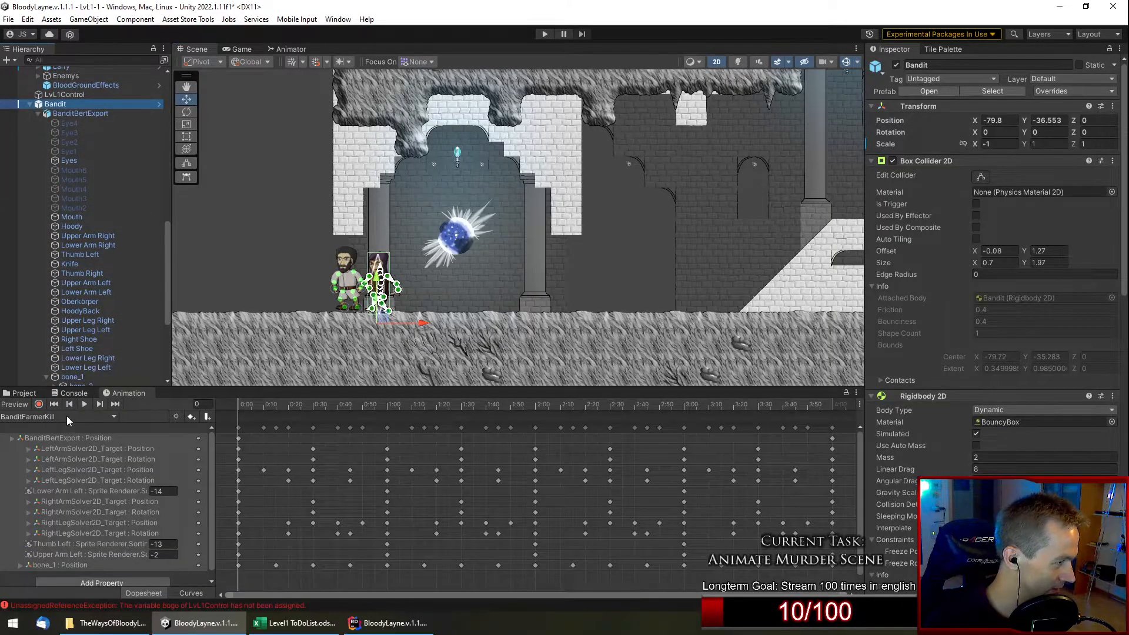
left_click(257, 291)
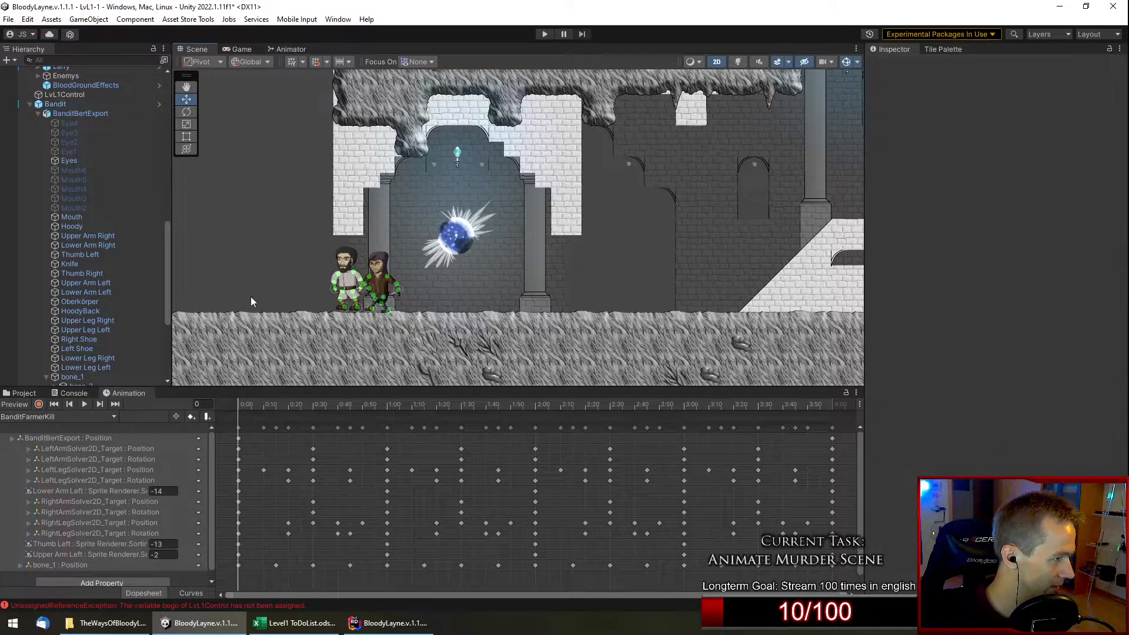
left_click(84, 404)
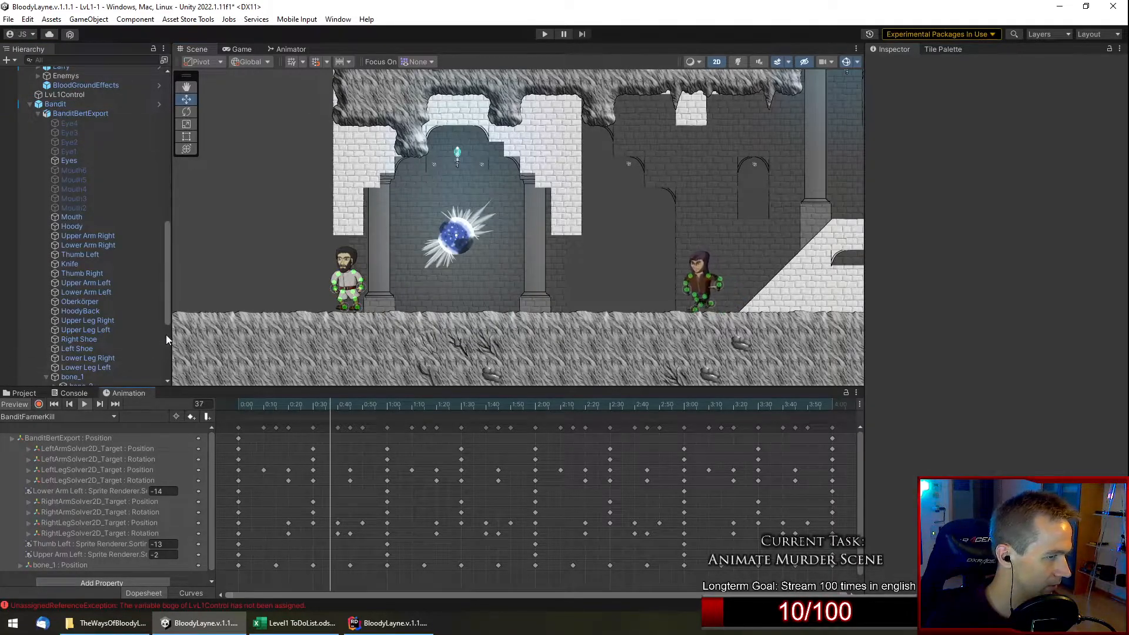
left_click(848, 62)
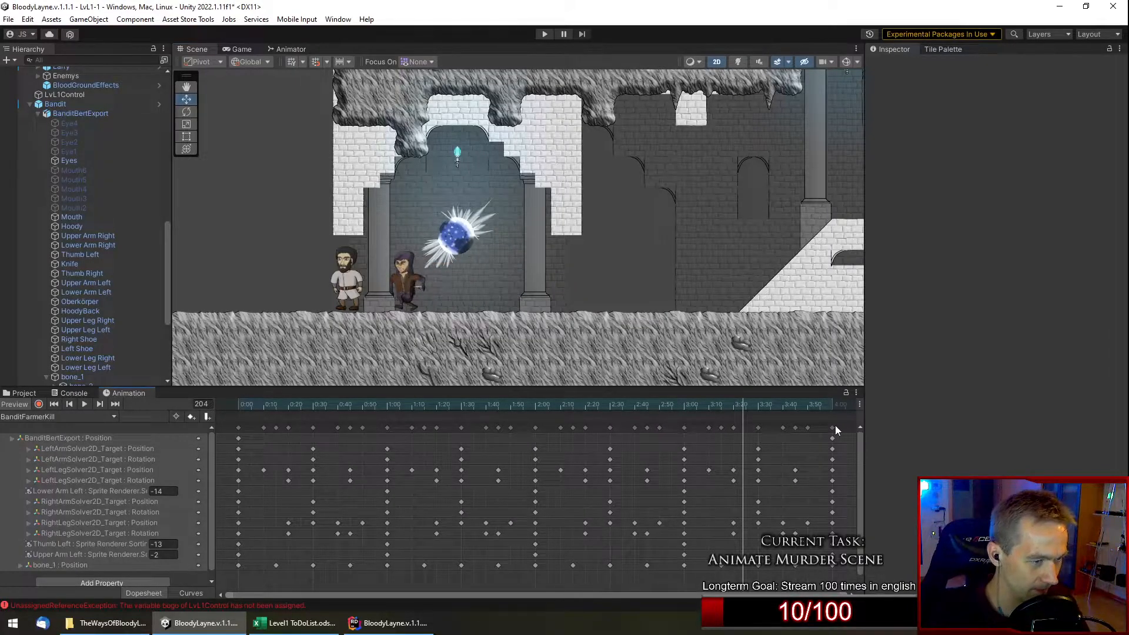
Move the final keyframes from frame 240 to 180, delete the leftover keyframes after them, and play the shortened clip.
left_click_drag(830, 428, 674, 436)
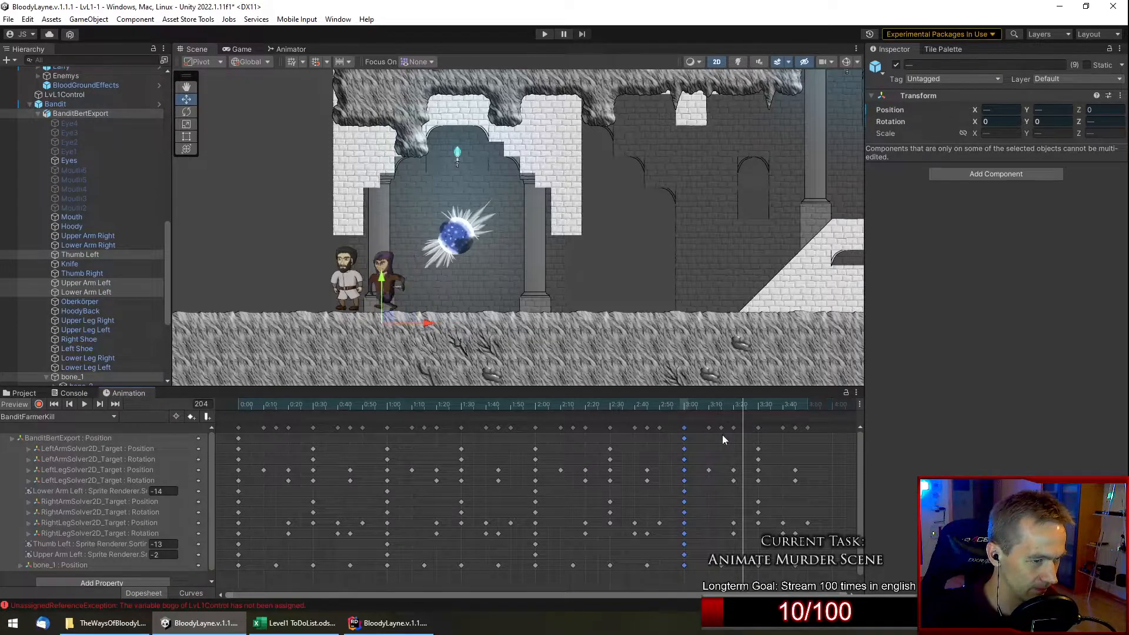
left_click_drag(816, 432, 705, 426)
key("Delete")
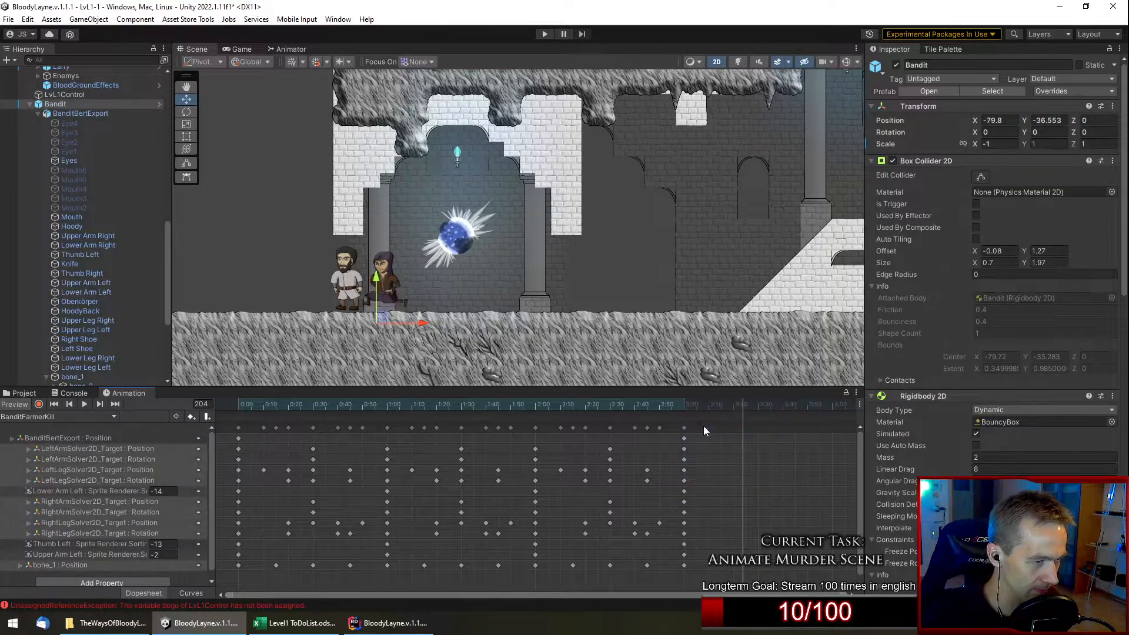
left_click(84, 405)
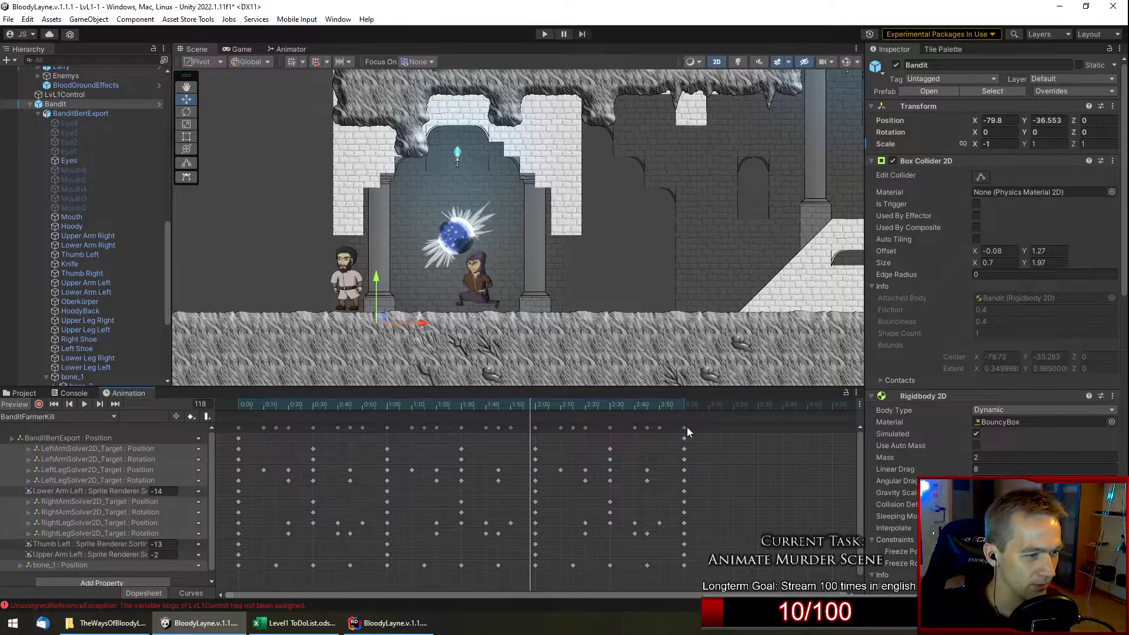
Move the final keyframes from frame 180 to 120, delete the leftover keyframes after them, and play the faster walk.
left_click_drag(686, 429, 536, 432)
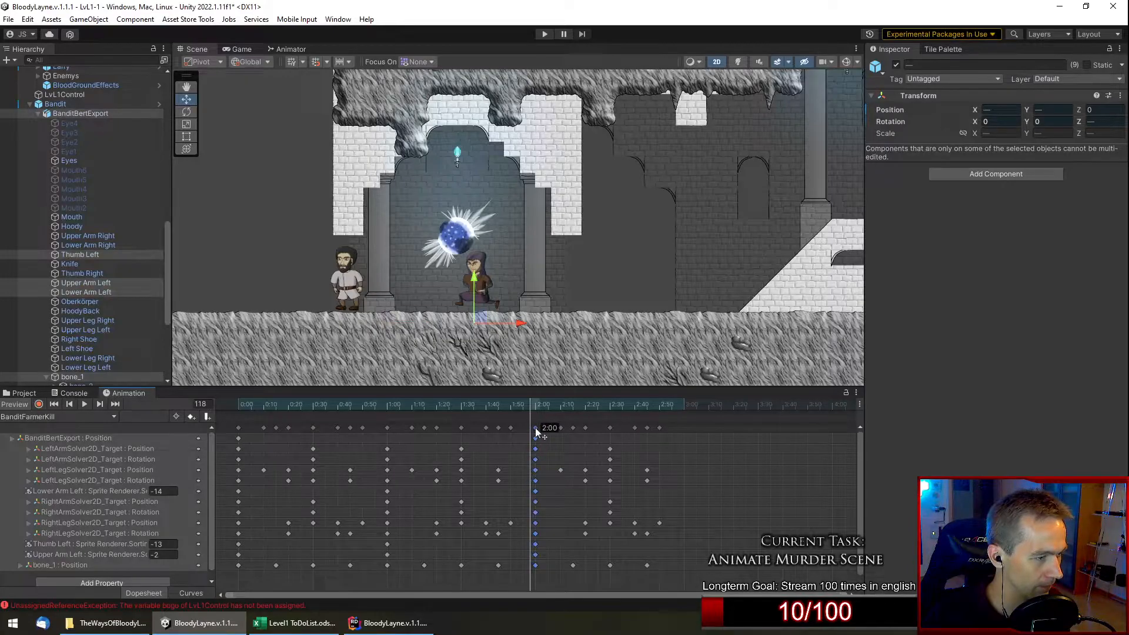
left_click_drag(666, 423, 560, 426)
key("Delete")
left_click(90, 407)
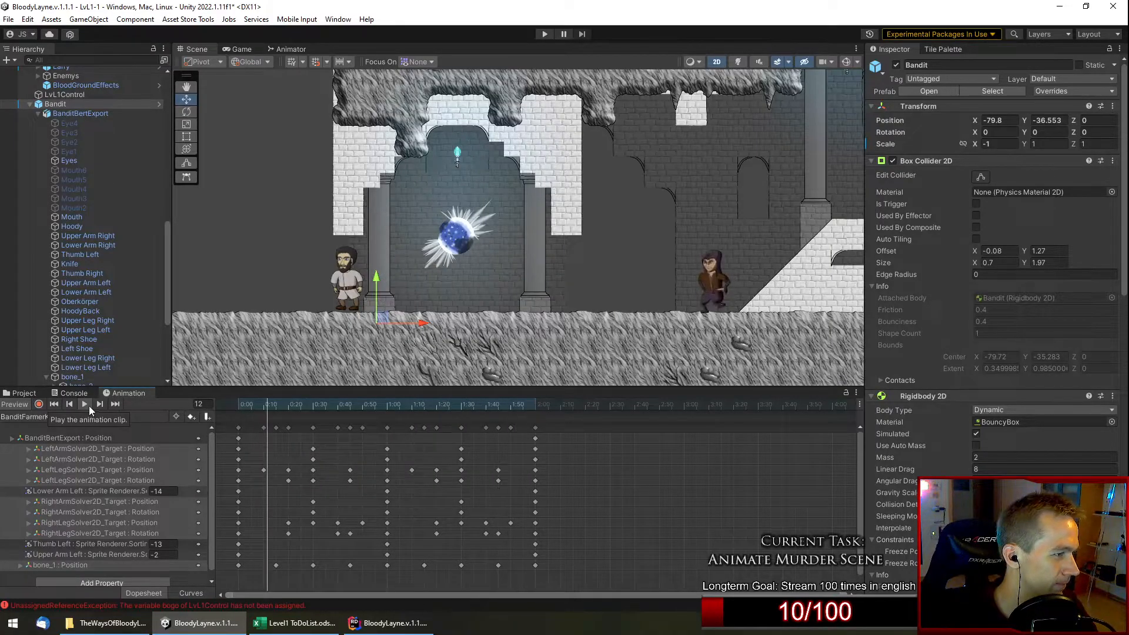
middle_click_drag(298, 251, 446, 263)
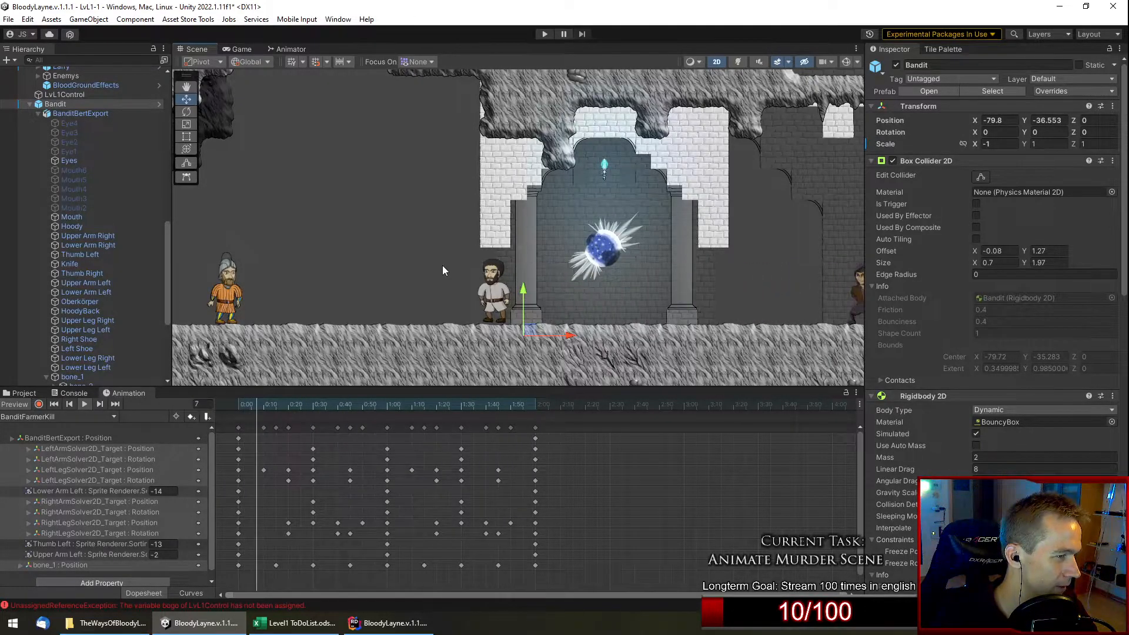
With recording and scene gizmos turned on, set the BanditBertExport X position to 0 at frame 120.
left_click(535, 405)
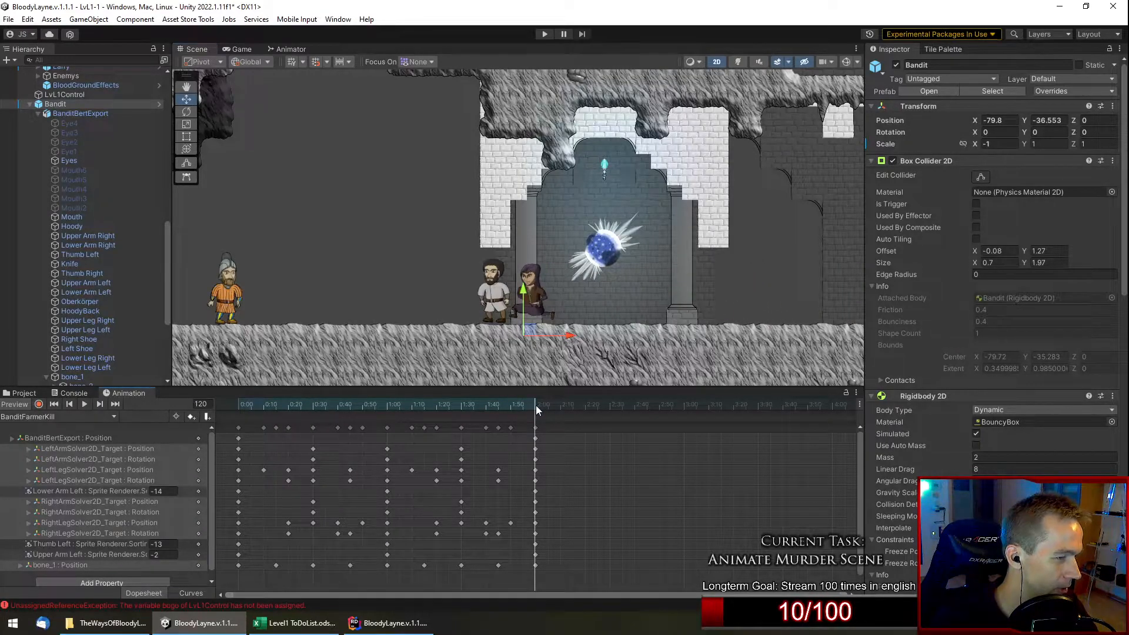
scroll(540, 277, "up", 5)
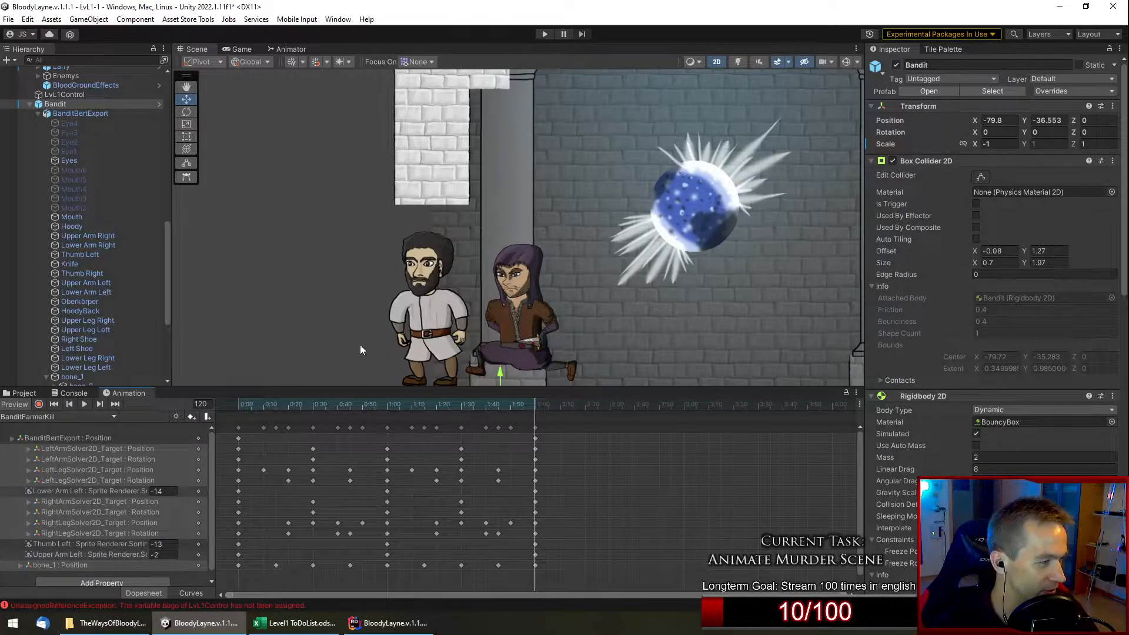
left_click(39, 404)
scroll(594, 302, "up", 5)
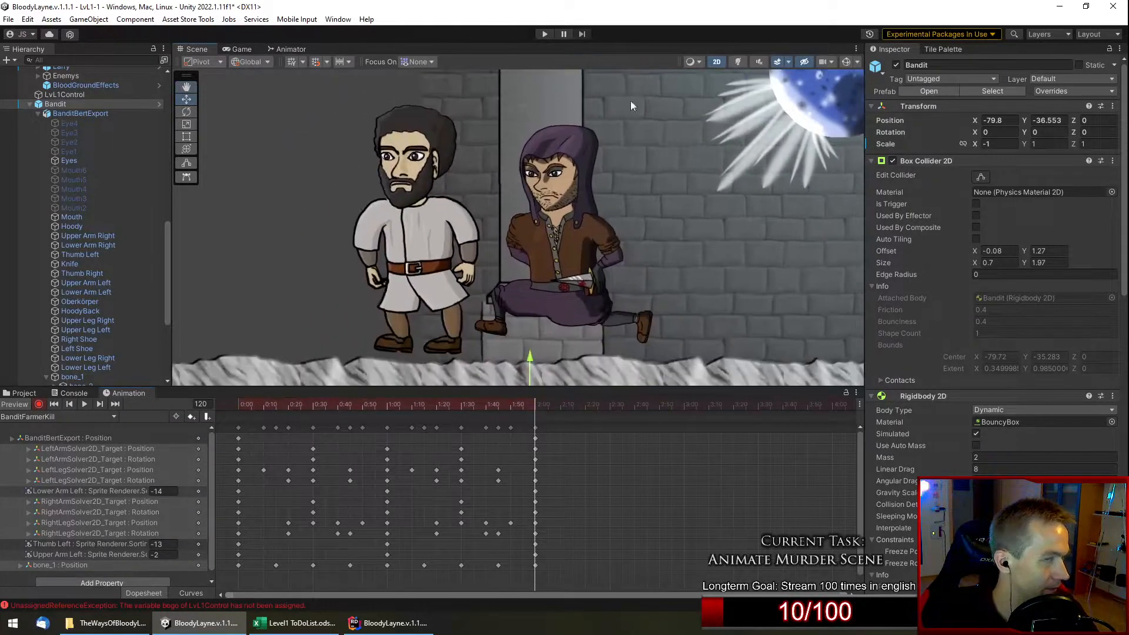
left_click(842, 63)
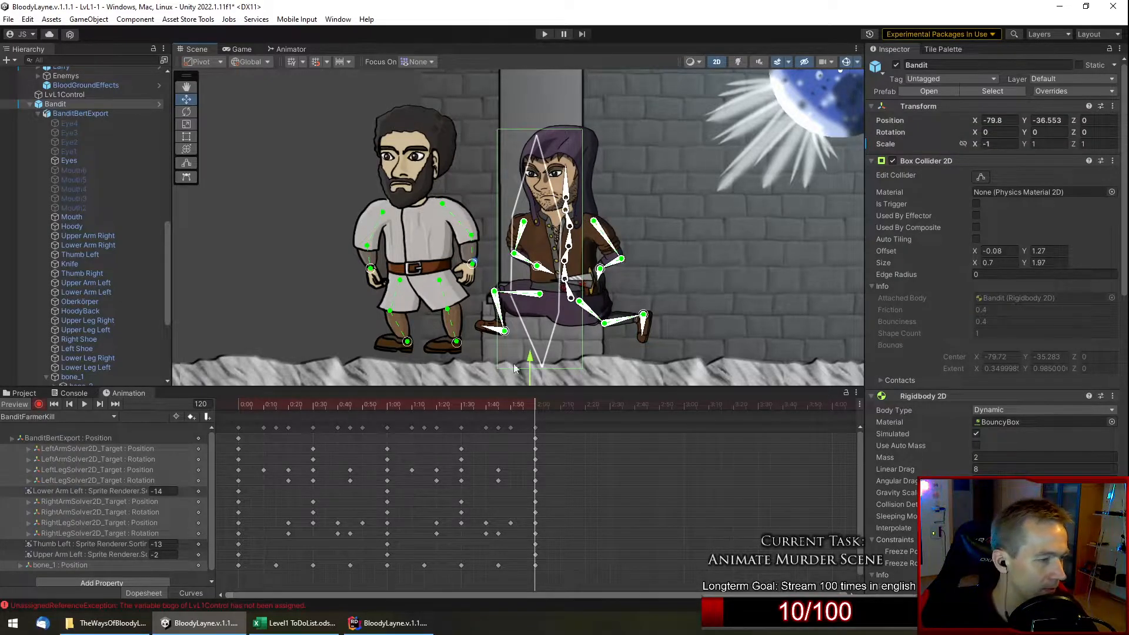
left_click(94, 115)
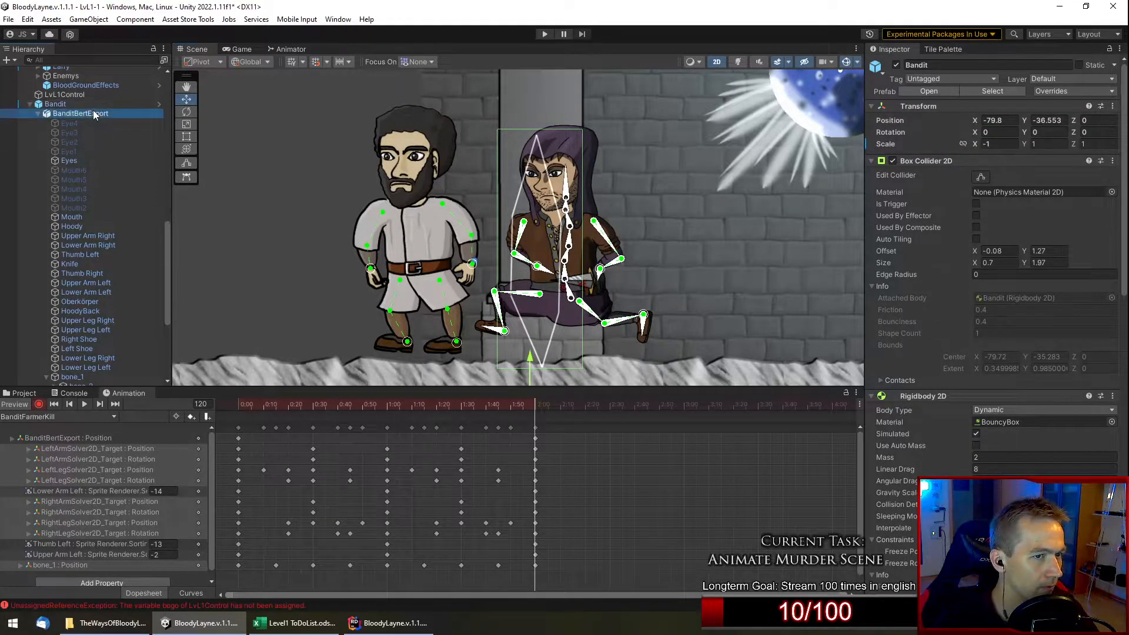
left_click(991, 120)
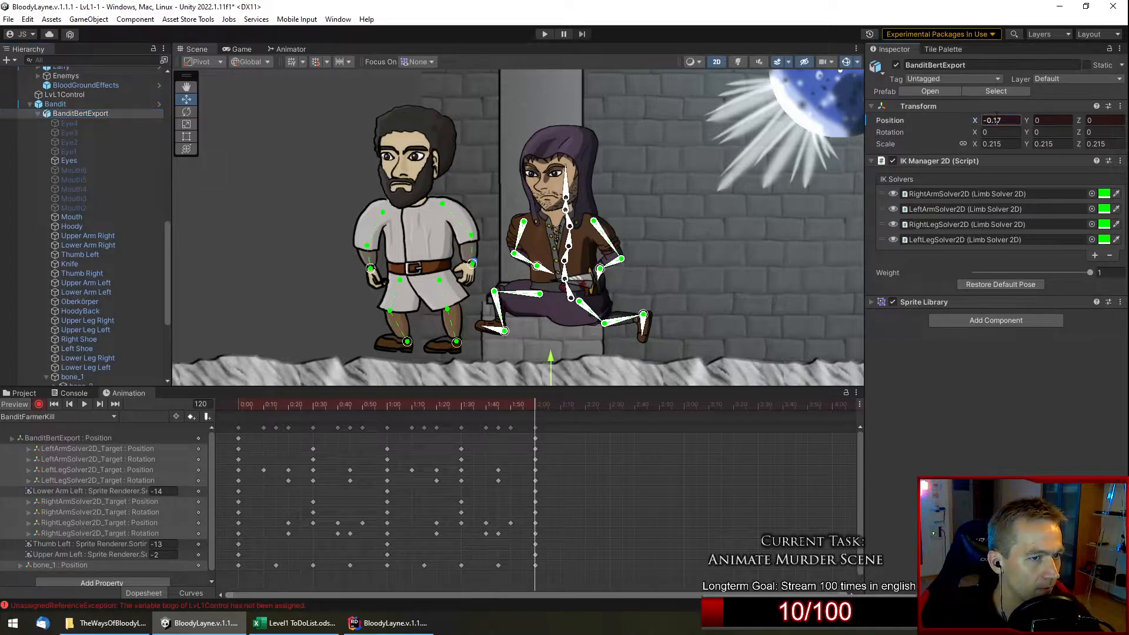
type("0")
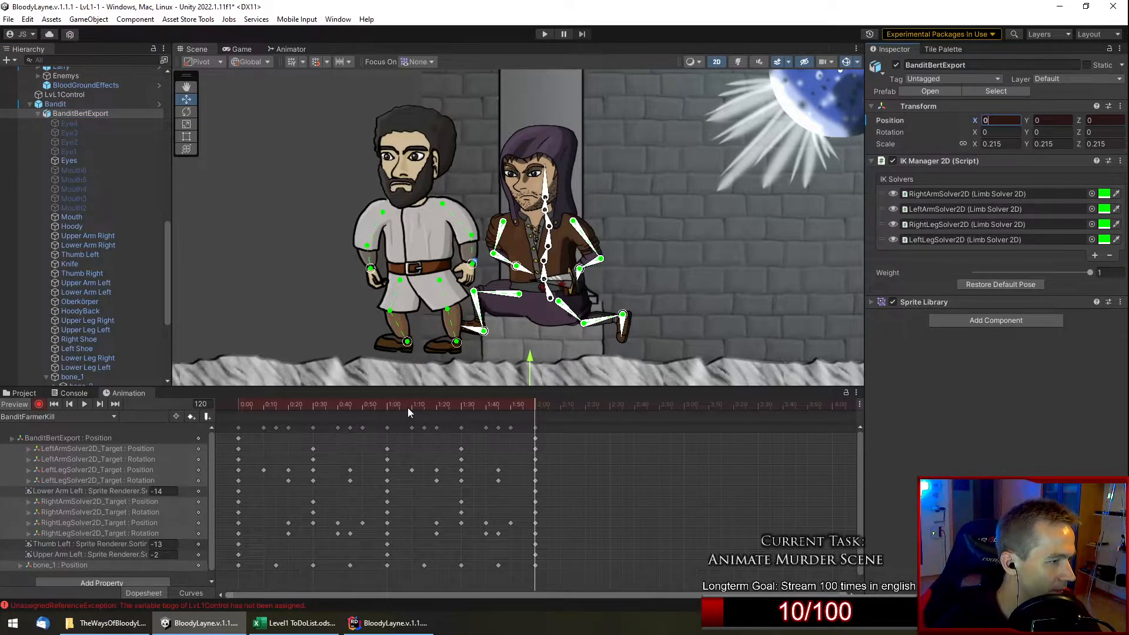
Play the walk again and scrub back to frame 82 to check the bandit's approach to the farmer.
left_click(87, 404)
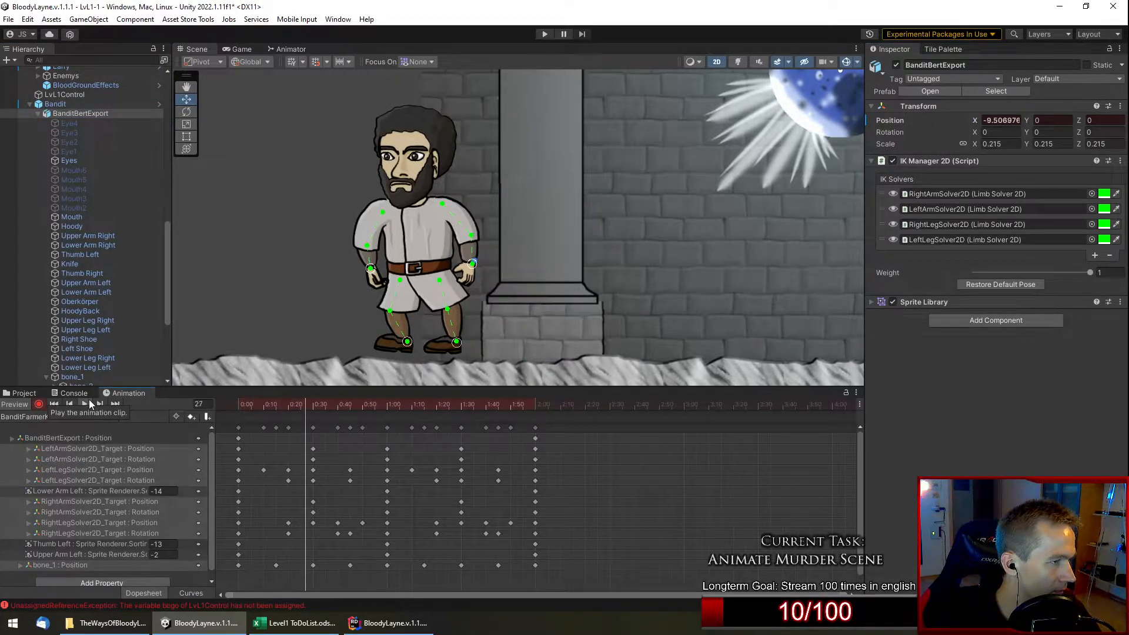
left_click_drag(526, 406, 441, 409)
scroll(306, 273, "down", 5)
middle_click_drag(306, 273, 454, 260)
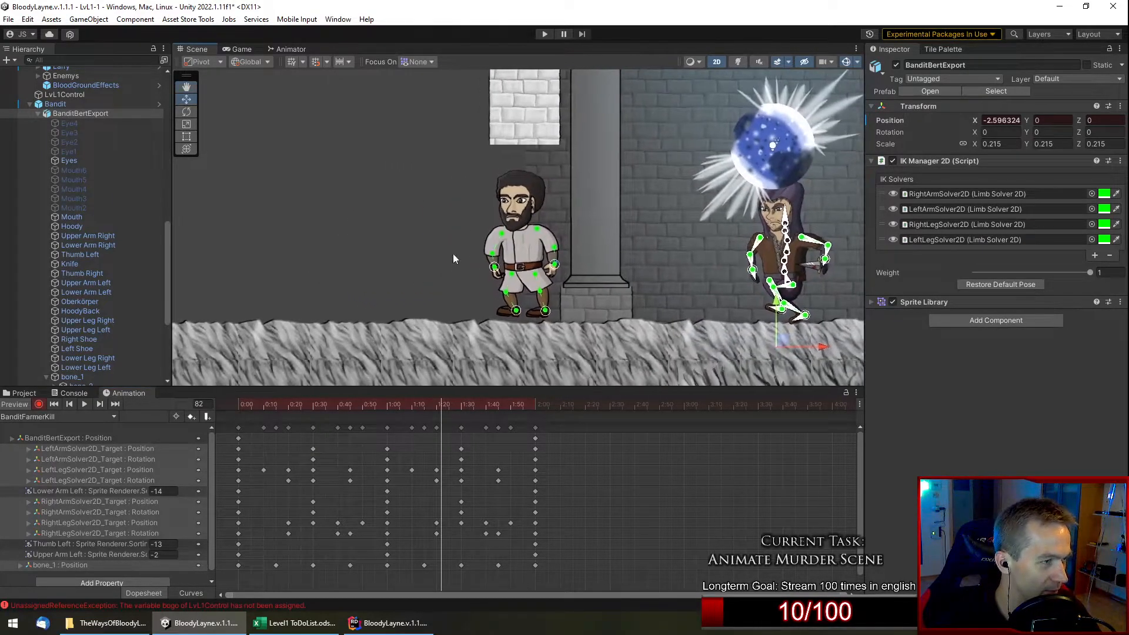
Play the clip again and examine the bandit's pose beside the farmer at frame 120.
left_click(84, 405)
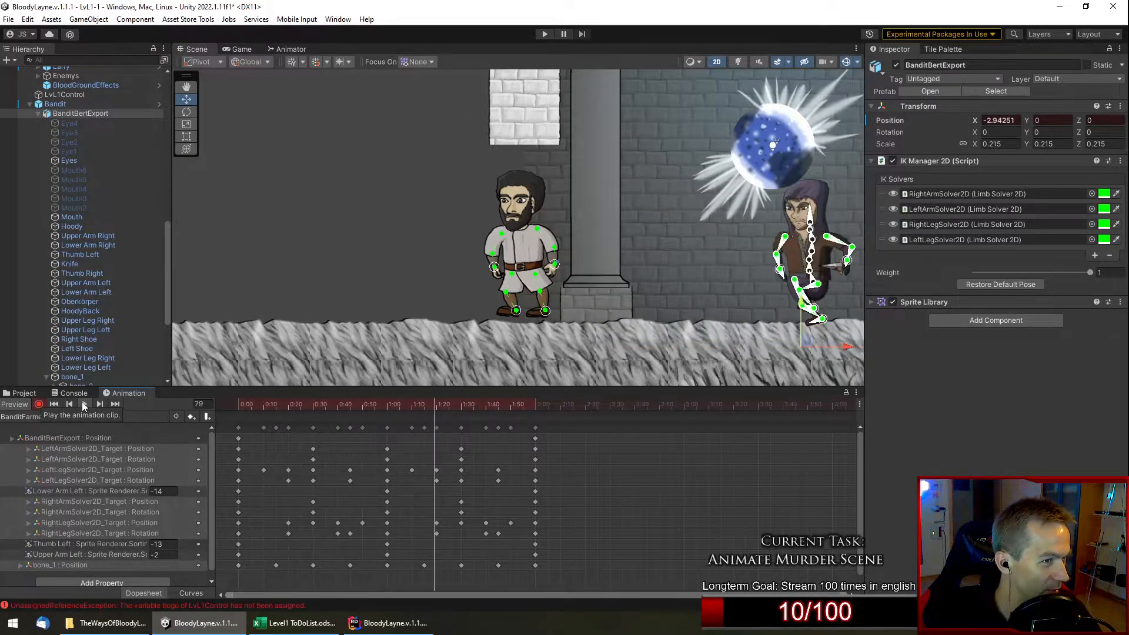
scroll(478, 197, "down", 2)
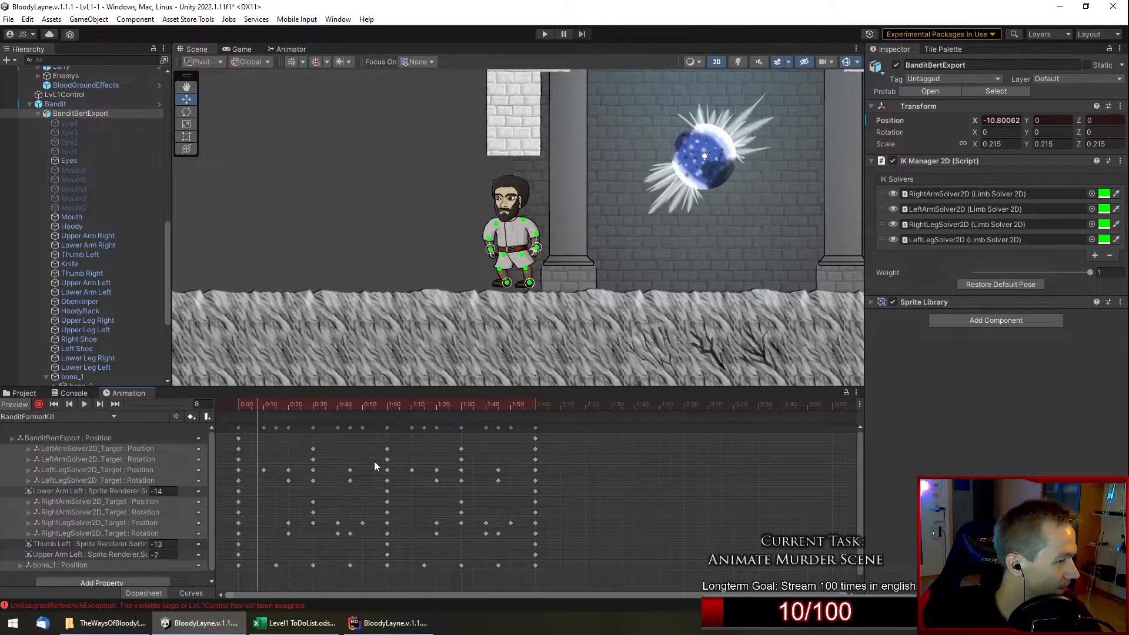
left_click(535, 405)
left_click(535, 404)
scroll(532, 262, "up", 2)
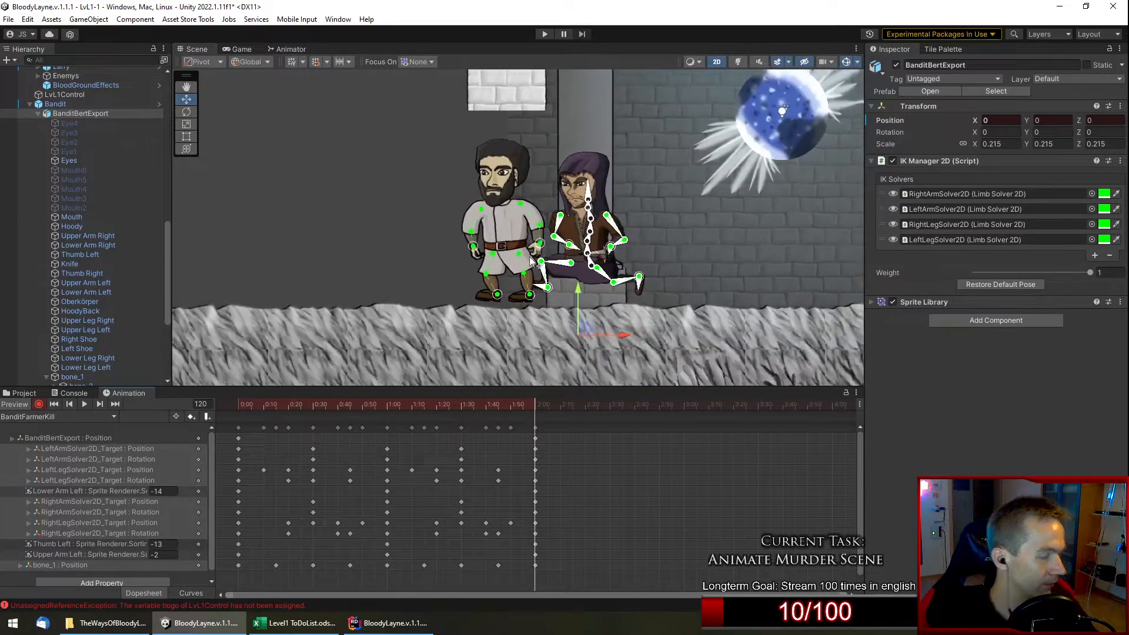
scroll(532, 263, "up", 1)
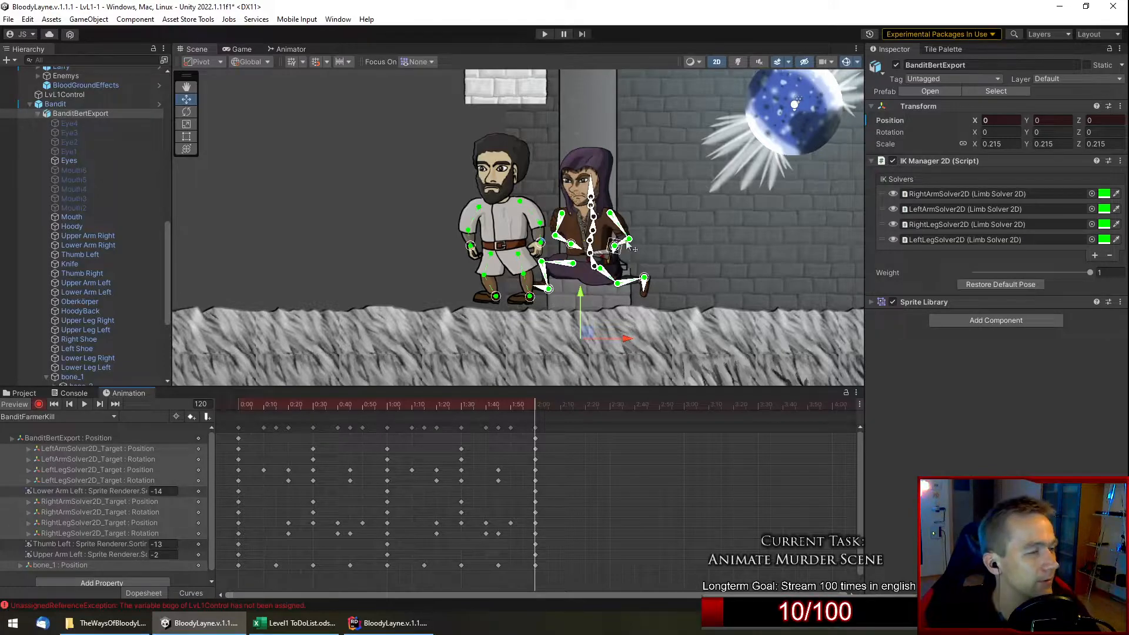
scroll(509, 218, "up", 2)
middle_click_drag(550, 144, 575, 188)
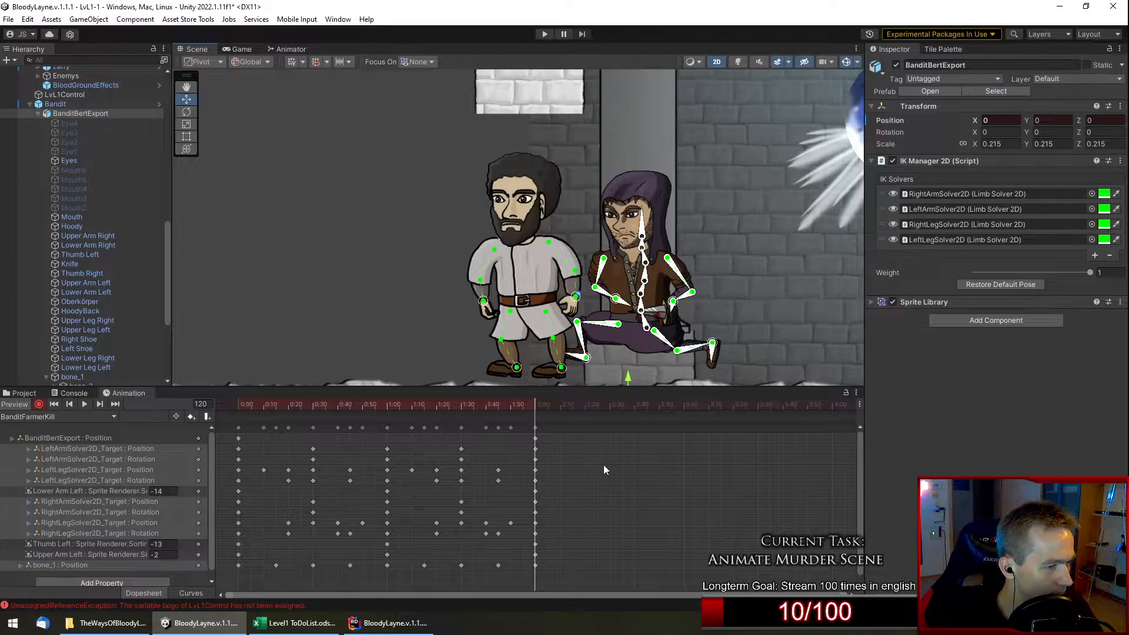
scroll(700, 288, "up", 3)
middle_click_drag(714, 280, 711, 261)
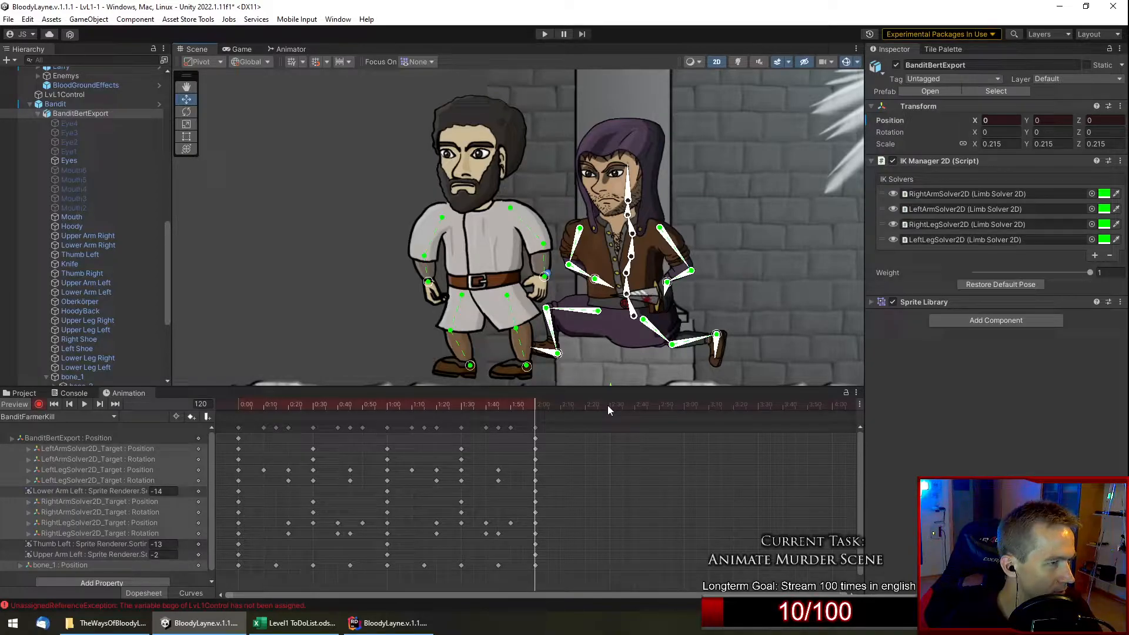
left_click_drag(599, 404, 609, 404)
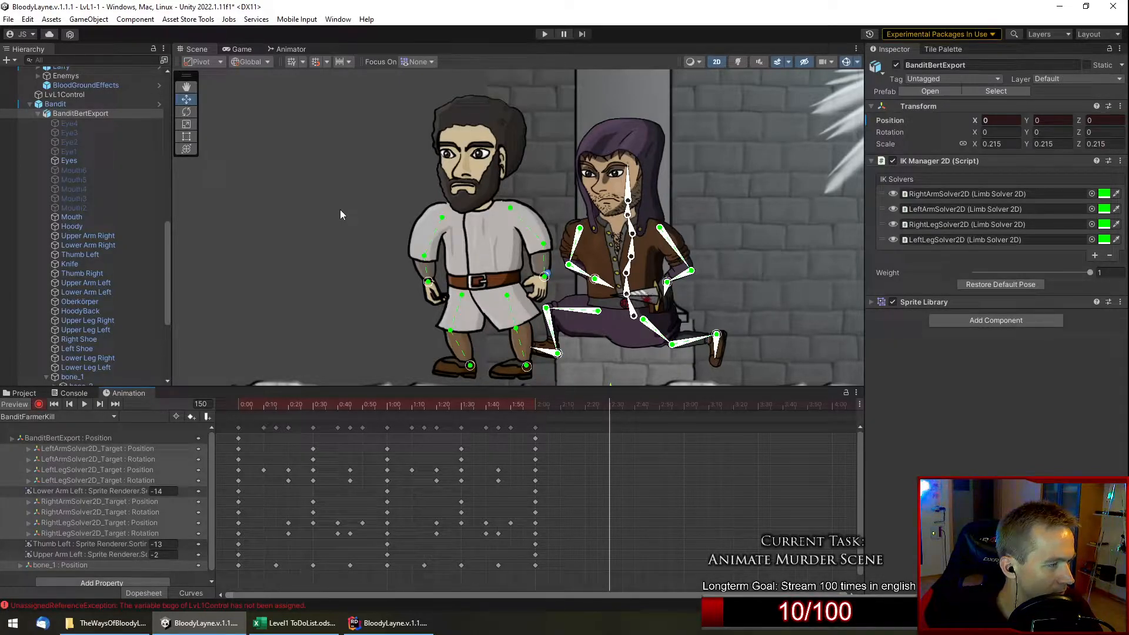
scroll(124, 305, "down", 5)
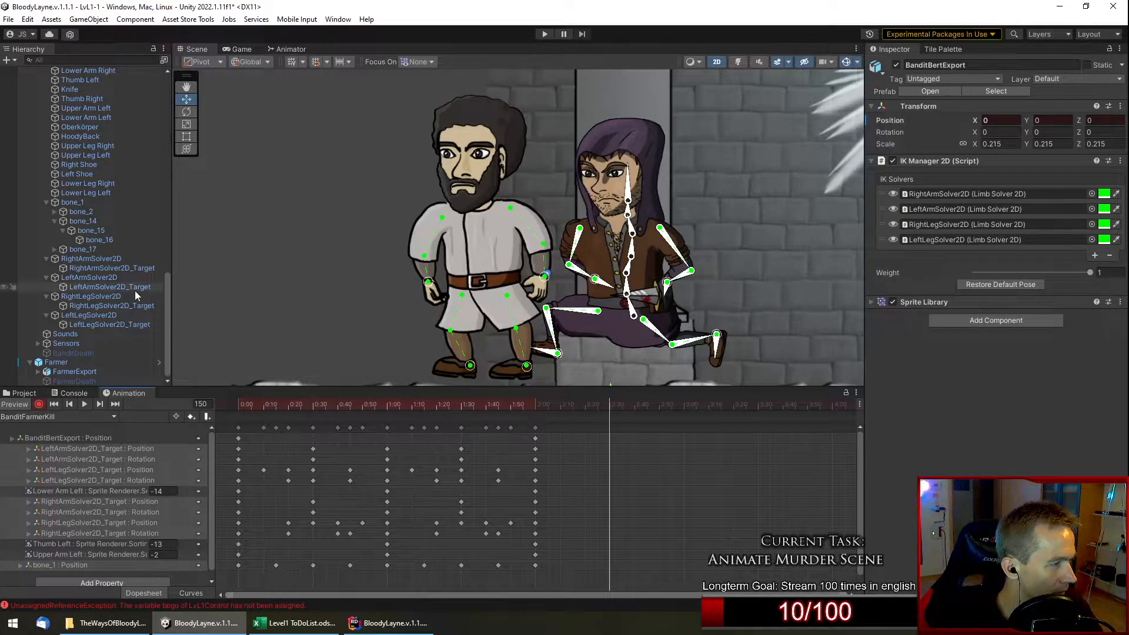
left_click(115, 268)
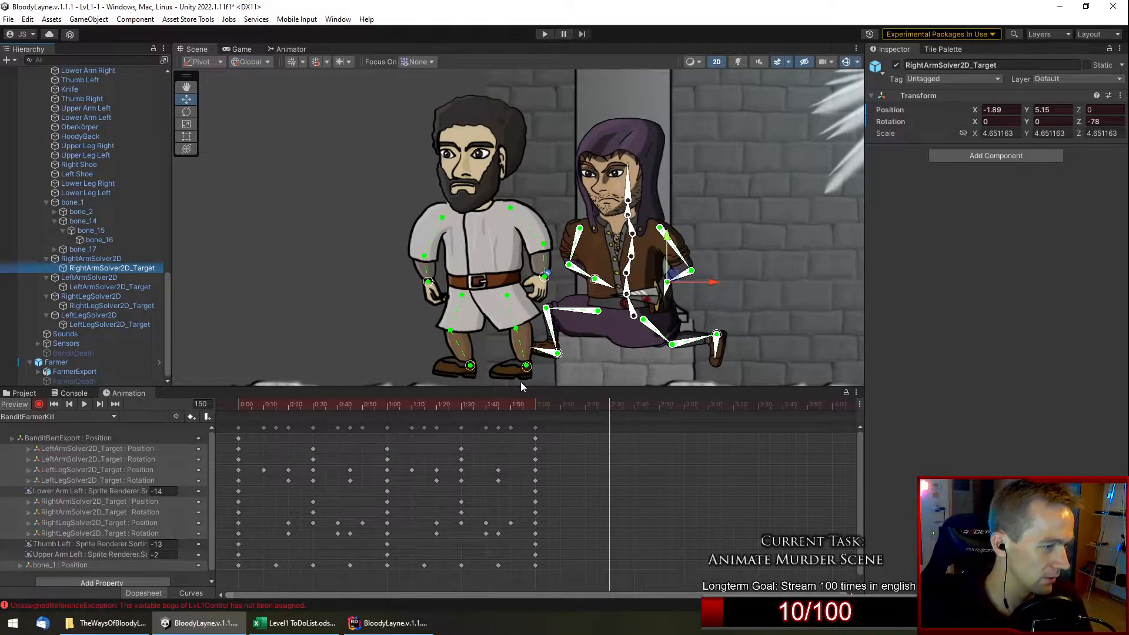
At frame 120, plant the bandit's right foot by moving RightLegSolver2D_Target to about X -2.44, Y 1.97 with Z rotation -9.31.
mouse_move(525, 411)
left_mouse_down()
mouse_move(510, 407)
mouse_move(535, 412)
left_mouse_up()
middle_click_drag(566, 324, 577, 286)
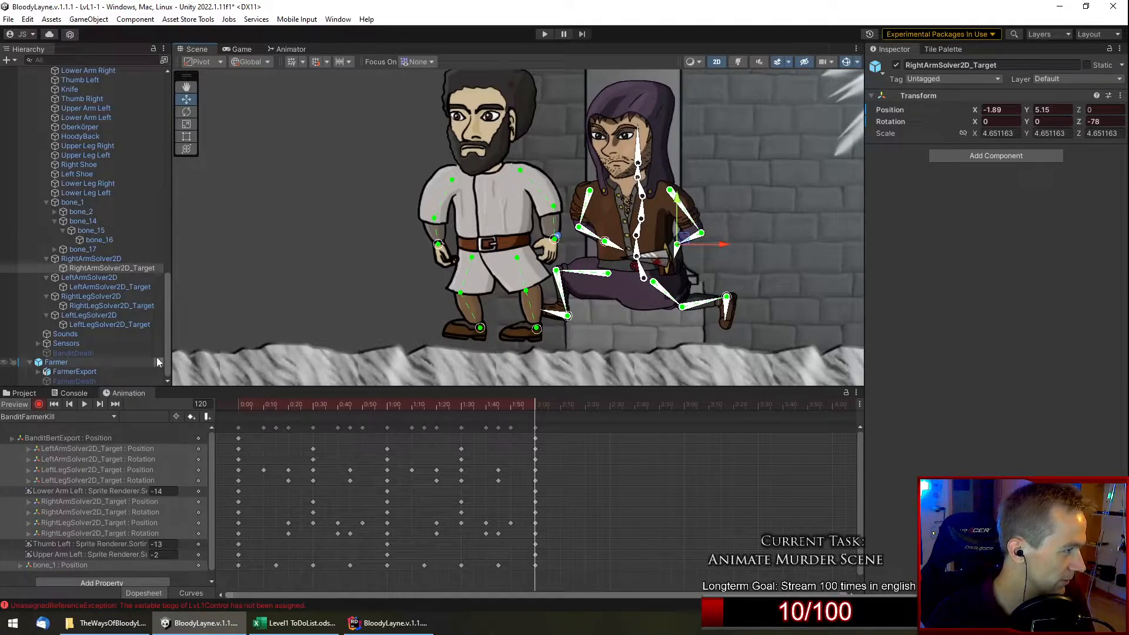
left_click(122, 305)
left_click_drag(738, 296, 708, 339)
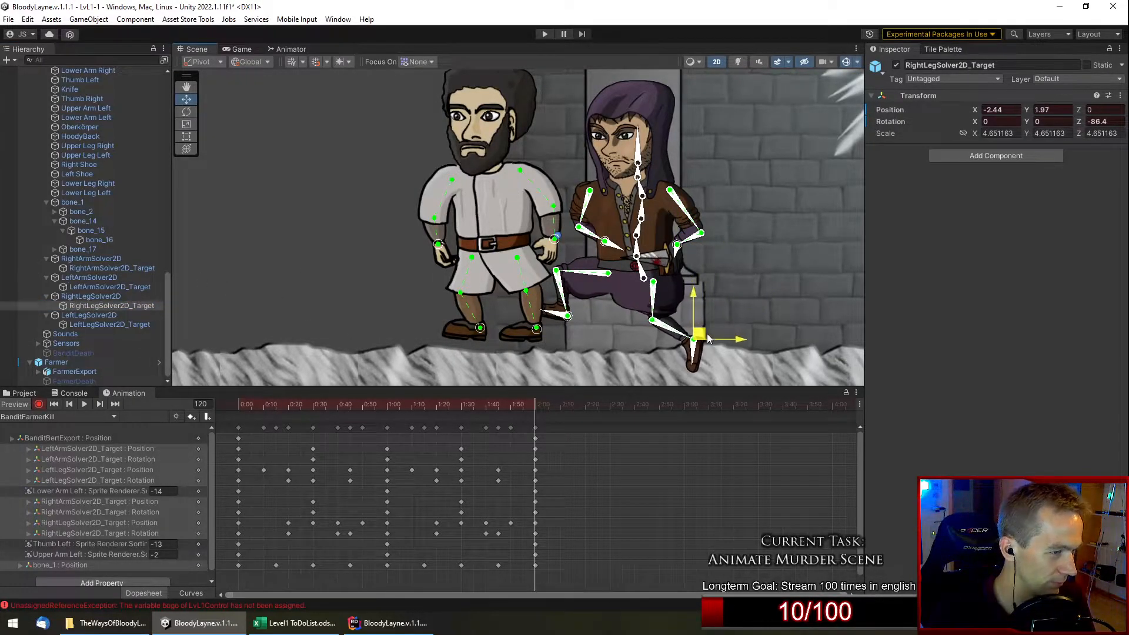
left_click_drag(1079, 123, 338, 306)
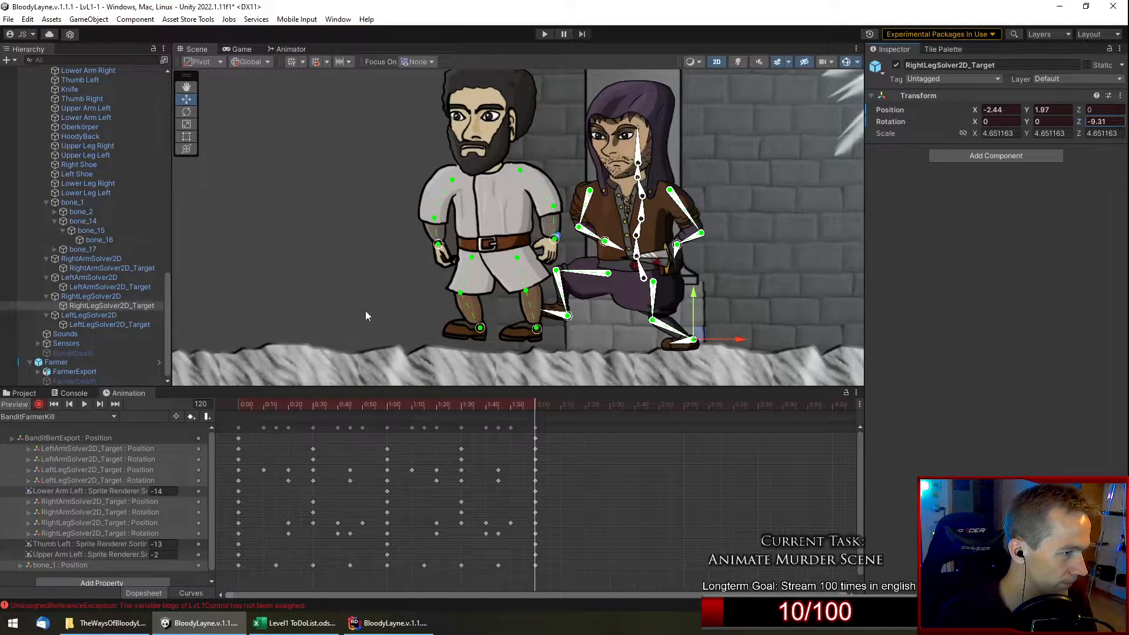
Plant the left foot by moving LeftLegSolver2D_Target to about X 1.34, Y 1.52 with Z rotation 2.8, and play the clip.
left_click(98, 324)
left_click_drag(570, 313, 585, 350)
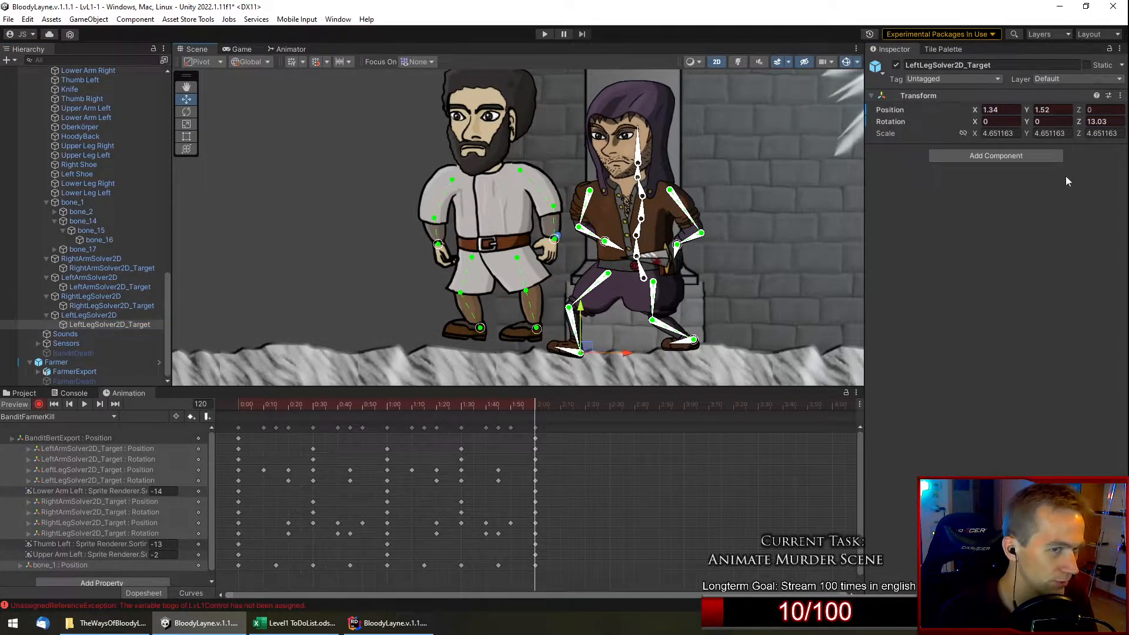
left_click_drag(1086, 124, 1056, 126)
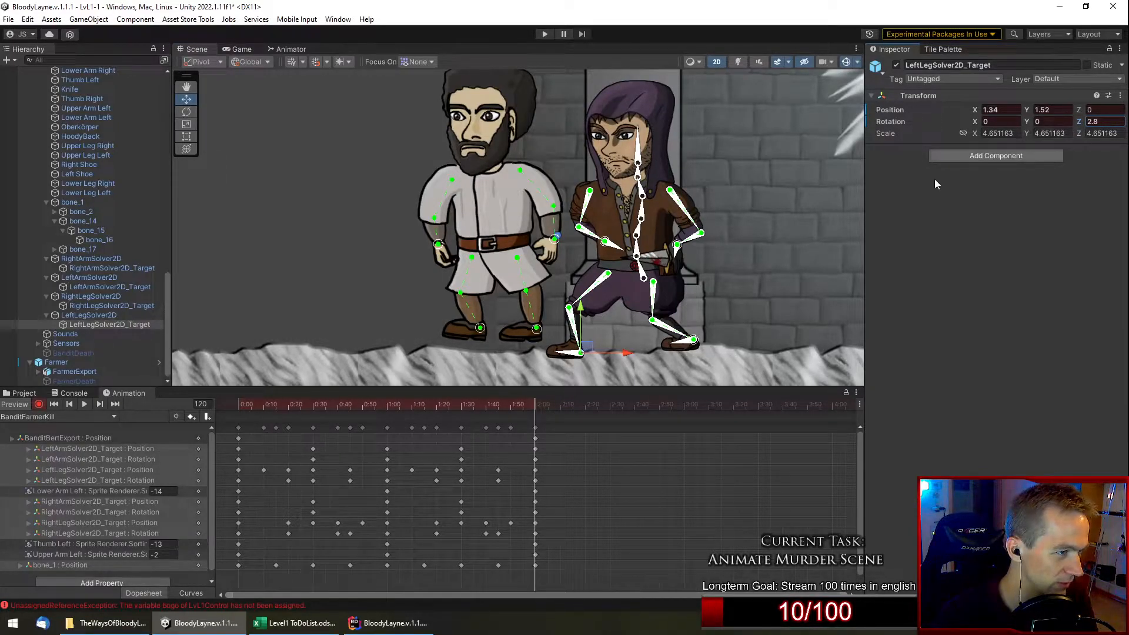
left_click(85, 403)
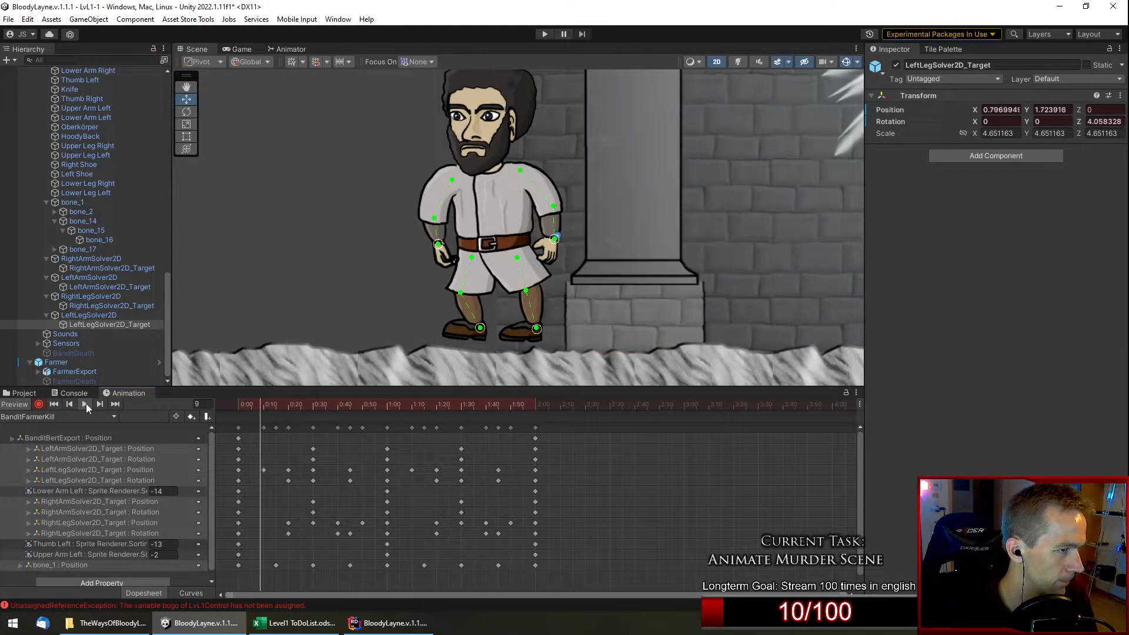
At frame 180, move RightArmSolver2D_Target to about X 0.75, Y 5.7 so the knife points at the farmer.
left_click(536, 406)
left_click_drag(536, 406, 683, 407)
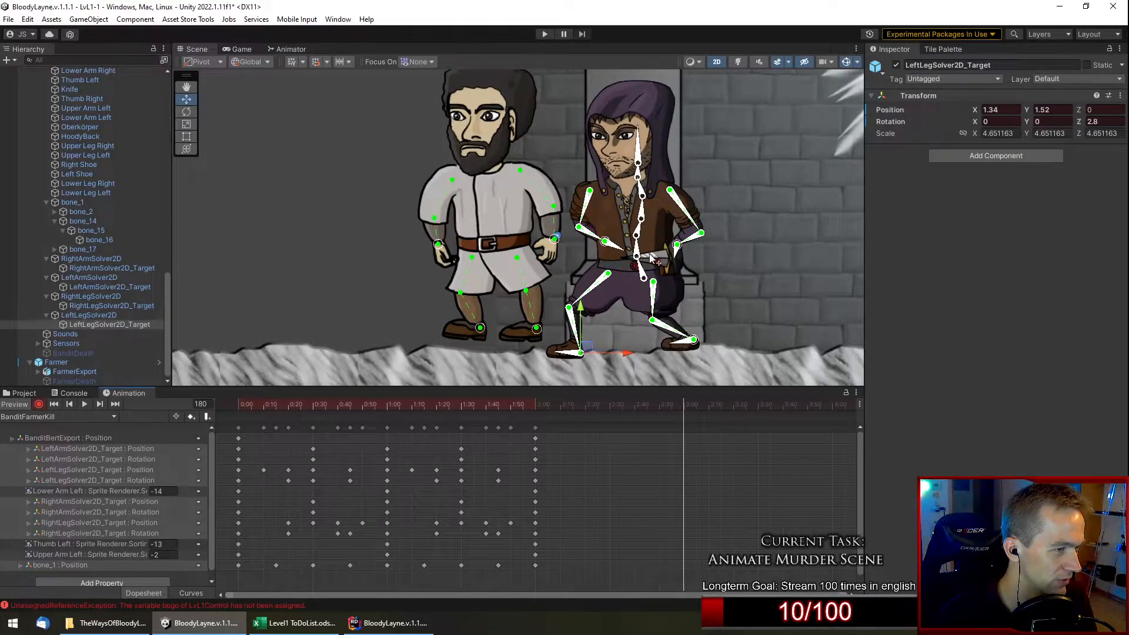
scroll(550, 207, "down", 4)
scroll(550, 207, "up", 2)
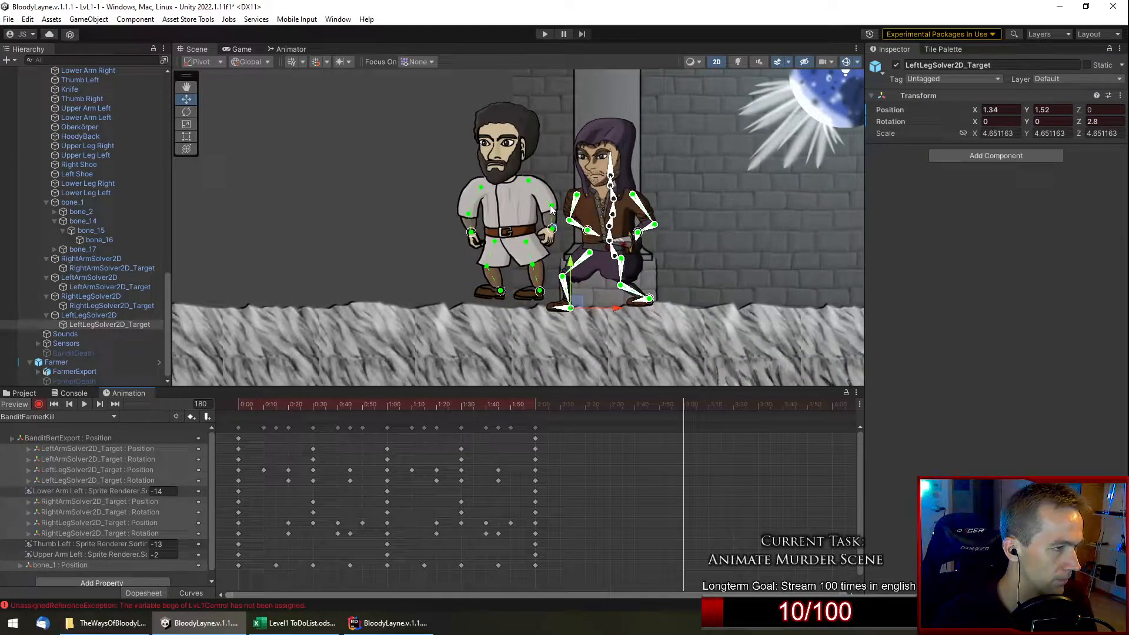
scroll(614, 200, "up", 3)
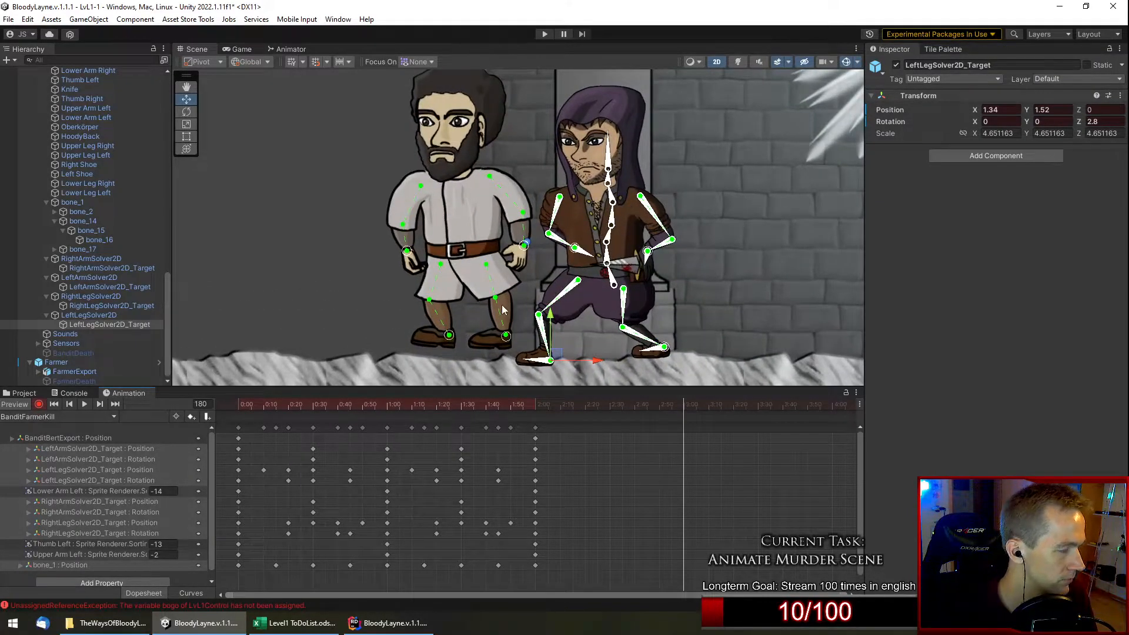
left_click(129, 268)
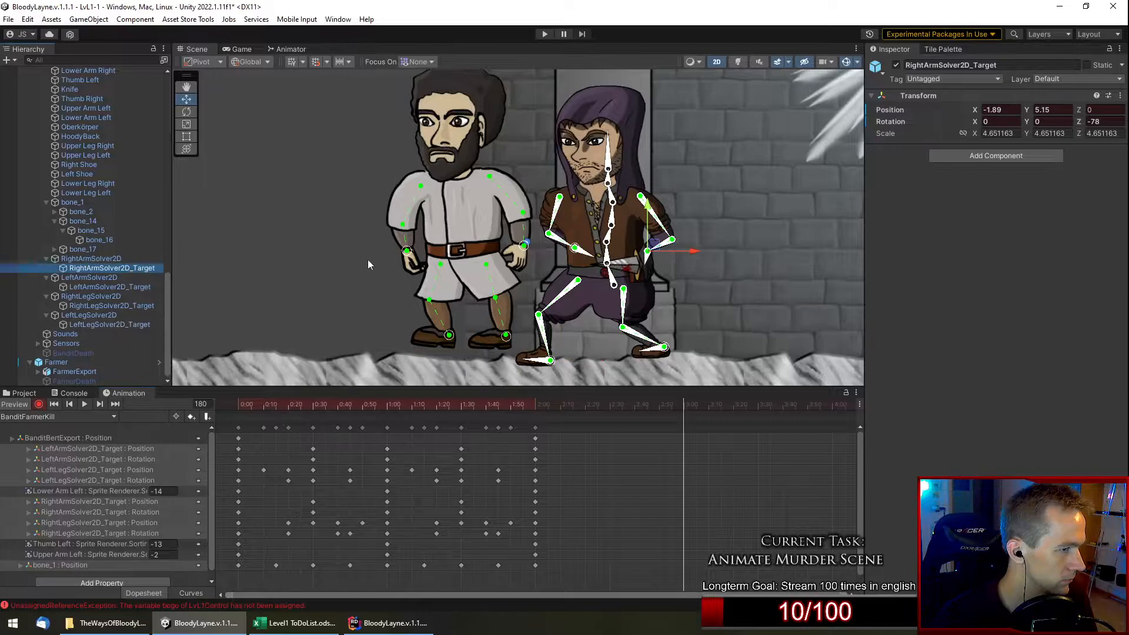
left_click_drag(671, 247, 575, 231)
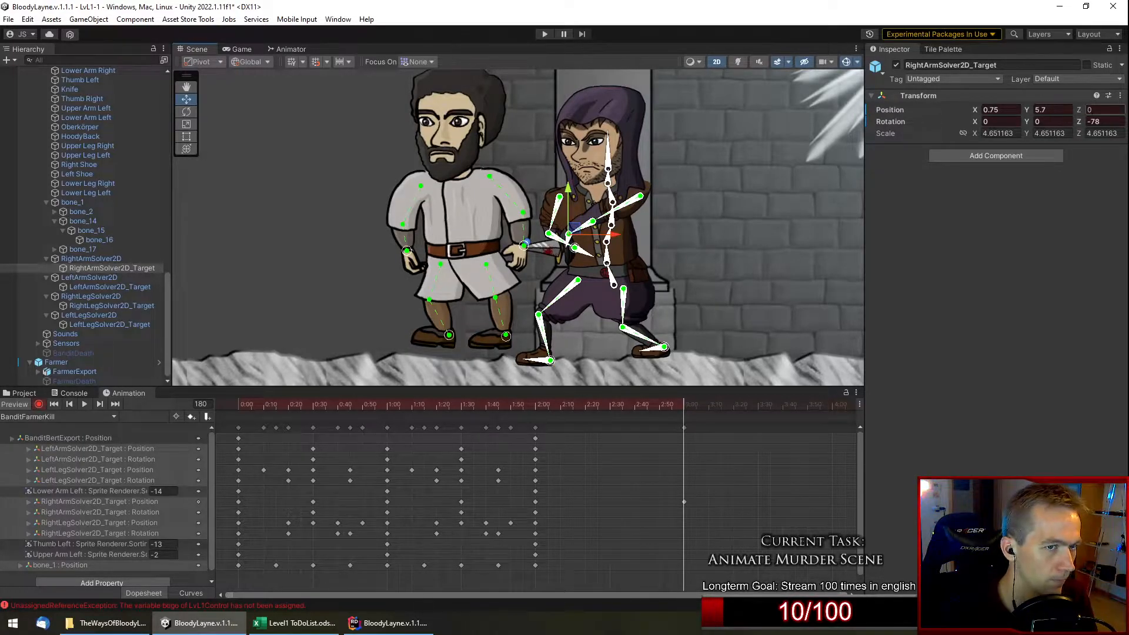
Set the right arm target's Z rotation to -63.8, shift it to about X 0.92, Y 5.46, and scrub through the stab.
scroll(650, 250, "up", 4)
left_click(1104, 121)
type("-63.8")
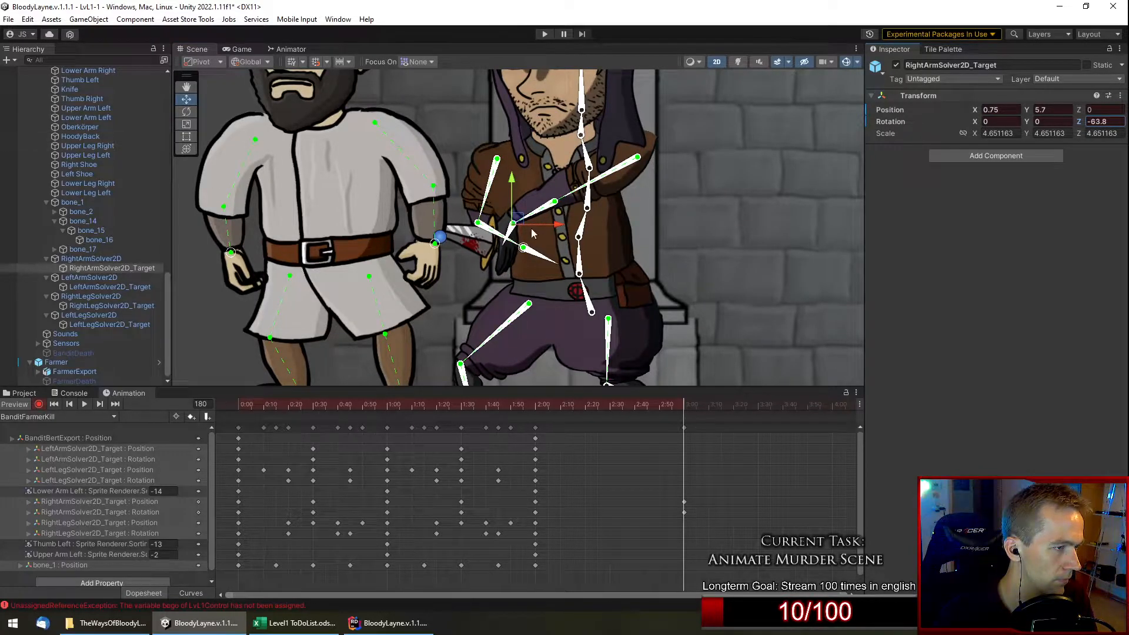
left_click(517, 220)
left_click_drag(516, 219, 509, 230)
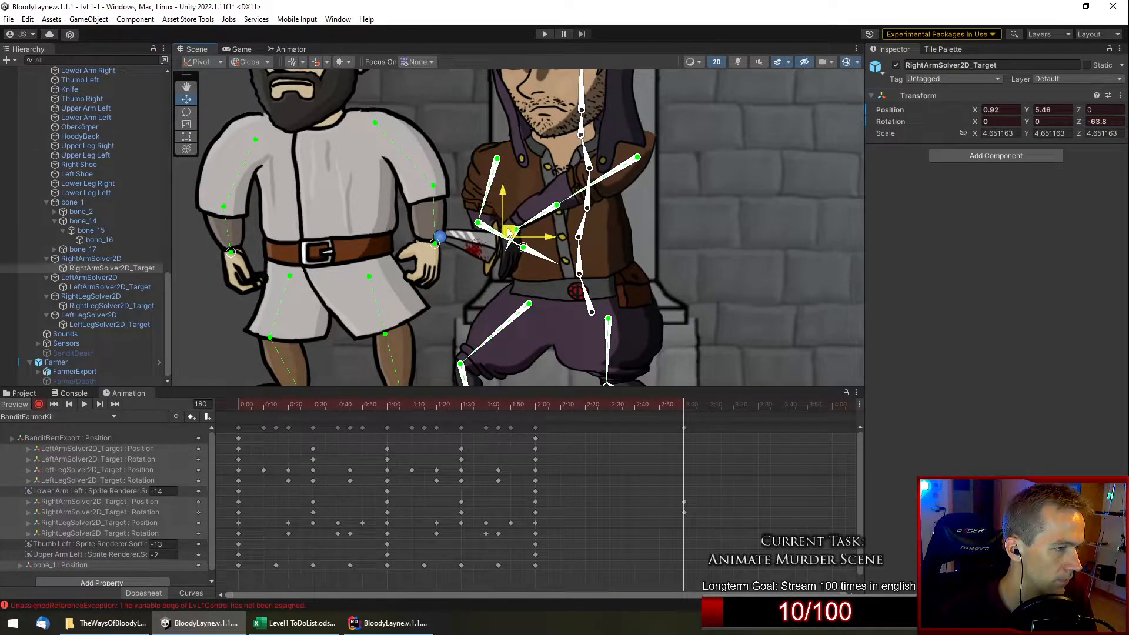
left_click_drag(506, 404, 684, 419)
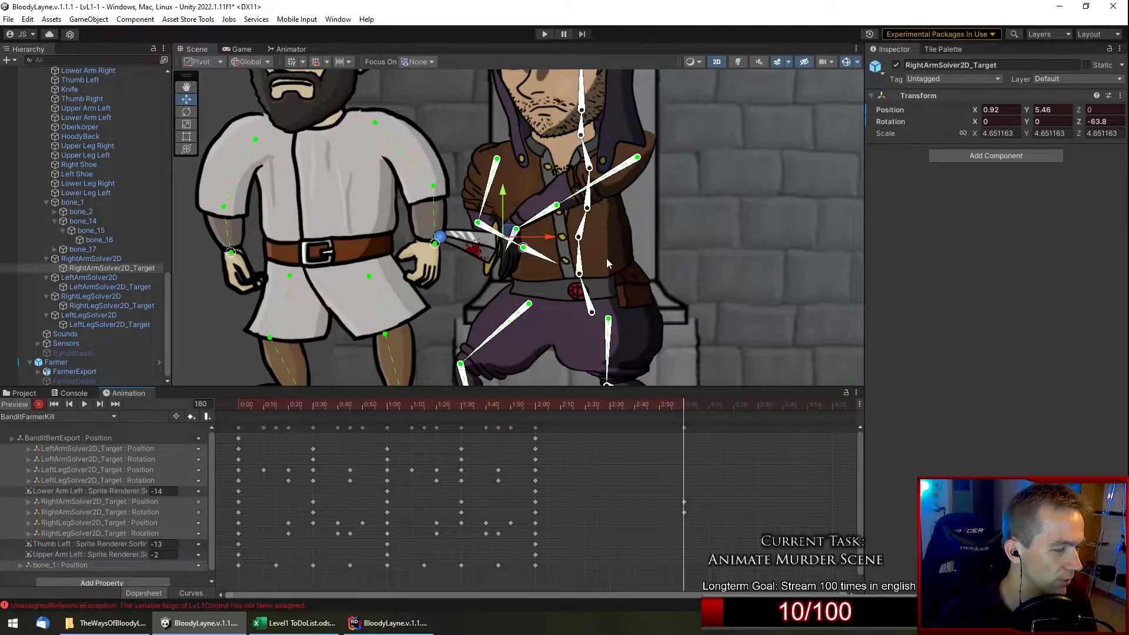
Lean the bandit forward by rotating bone_1 to about 60°, and push the right arm target to about X 1.19, Y 5.34.
left_click_drag(586, 294, 586, 300)
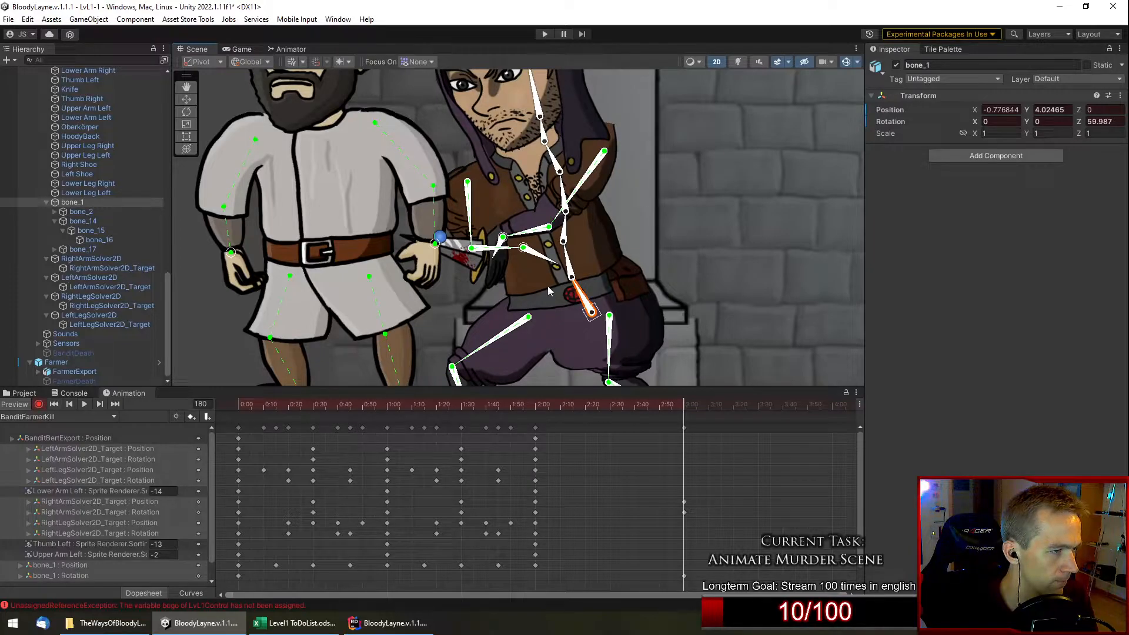
left_click(115, 268)
left_click_drag(514, 240, 493, 240)
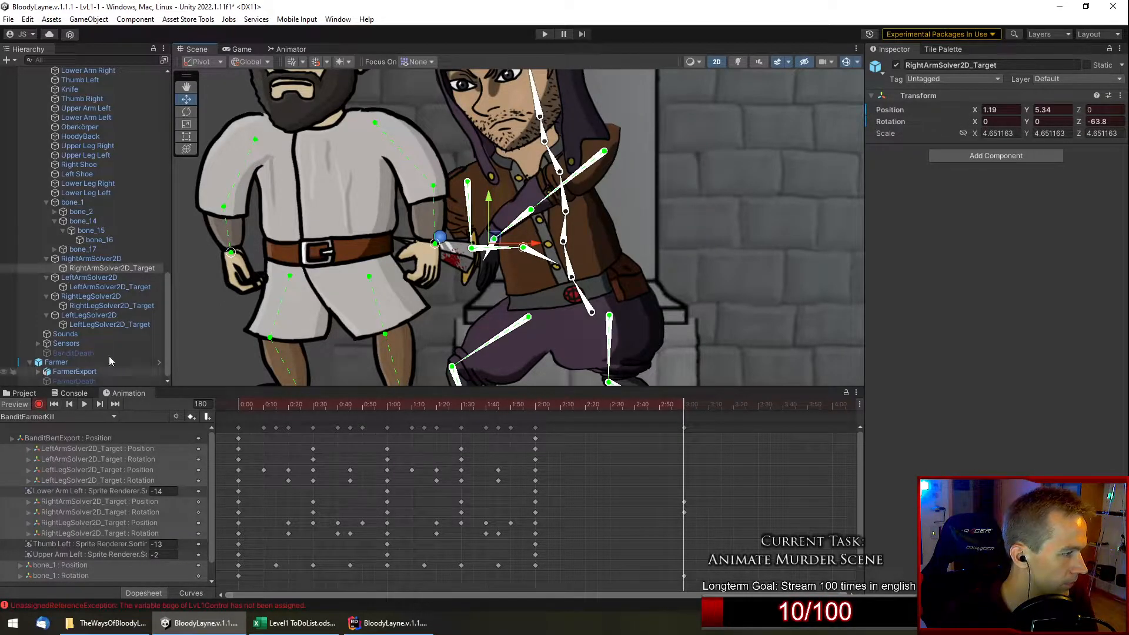
Adjust the bandit's left arm at frame 180 by moving LeftArmSolver2D_Target to about X 0.32, Y 5.34.
left_click(109, 287)
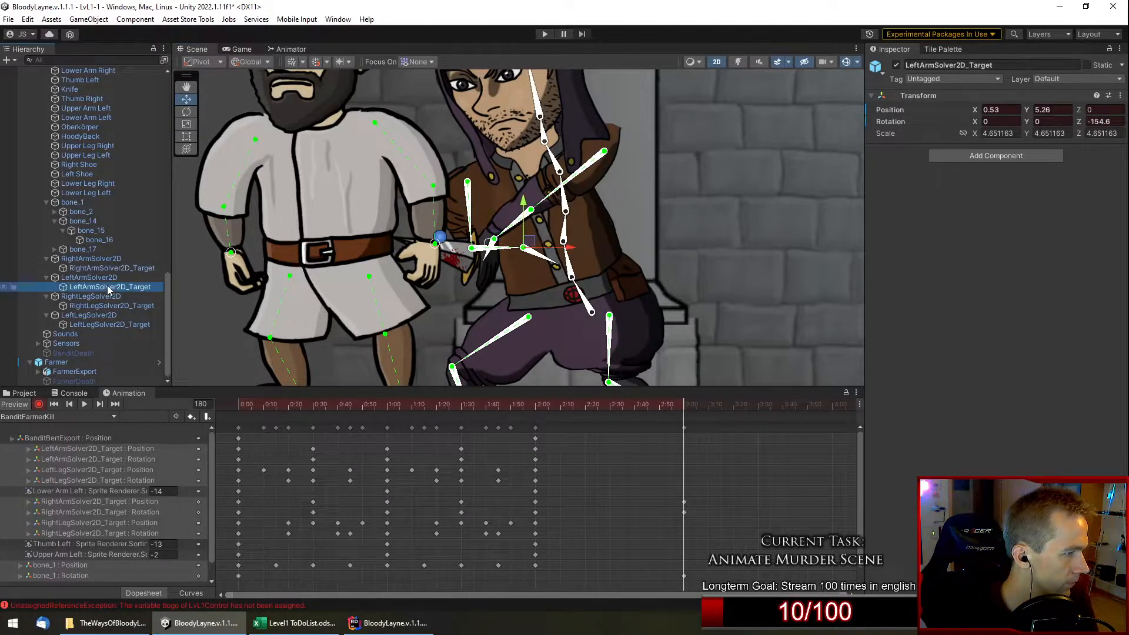
left_click(536, 246)
left_click_drag(536, 246, 547, 242)
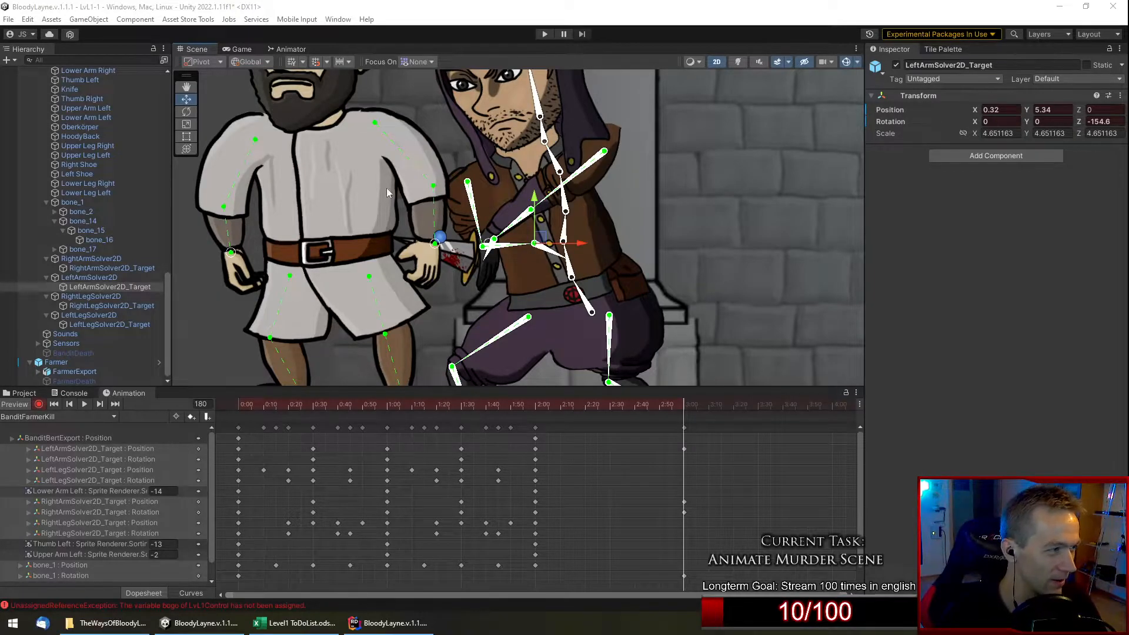
Stop recording and move the Farmer closer to the bandit, to about X -80.458.
scroll(377, 234, "down", 5)
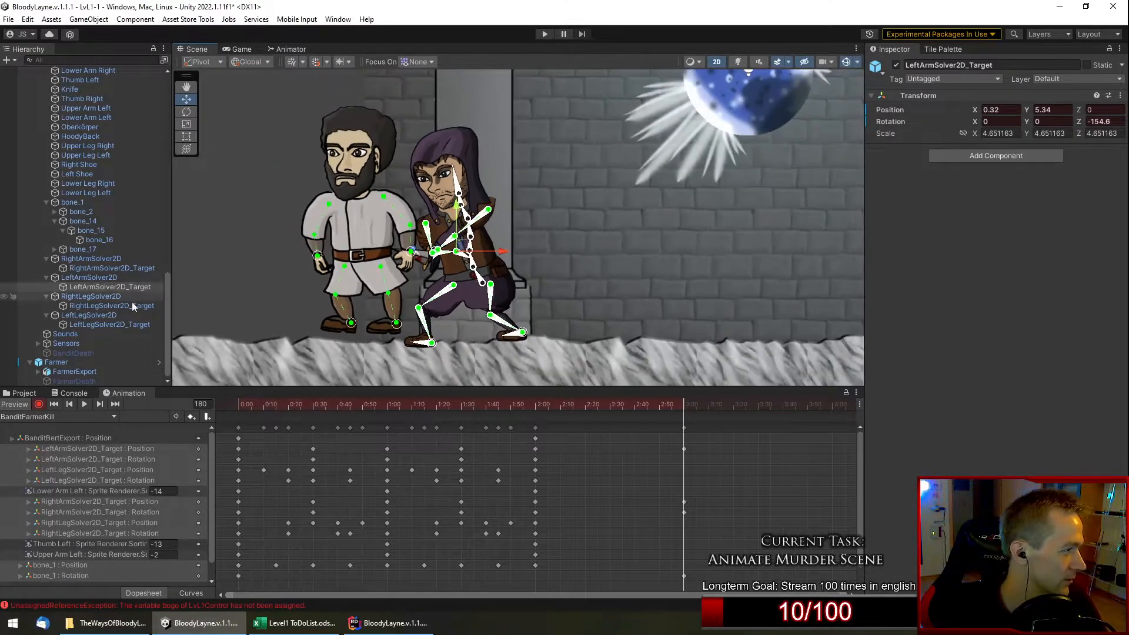
scroll(93, 292, "up", 6)
left_click(38, 404)
scroll(56, 369, "down", 8)
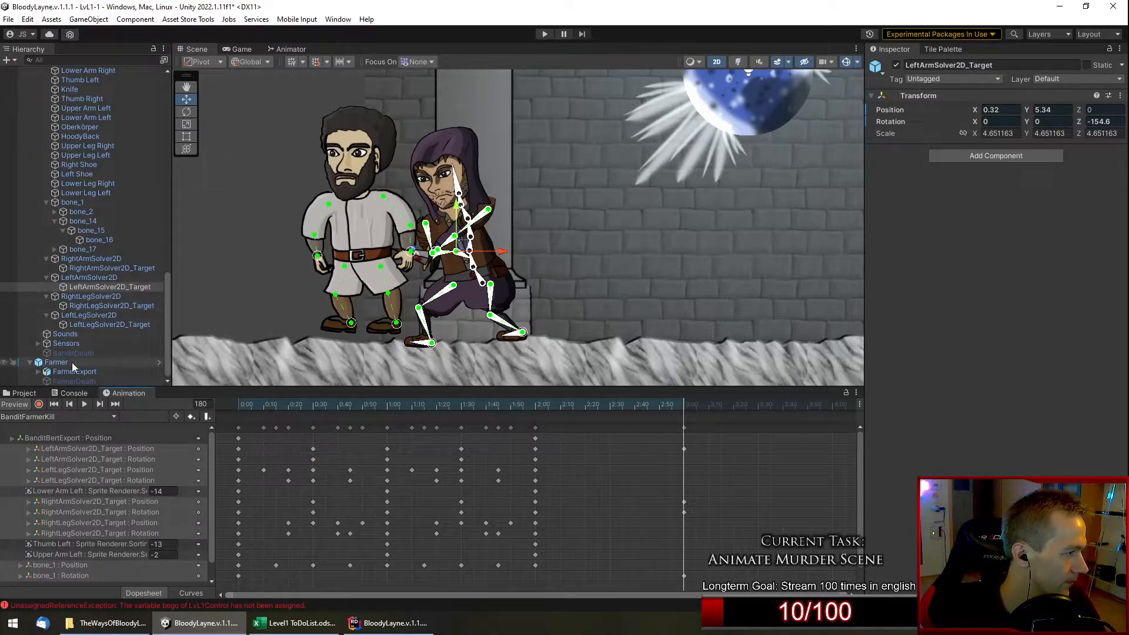
left_click(57, 362)
left_click_drag(402, 360, 437, 364)
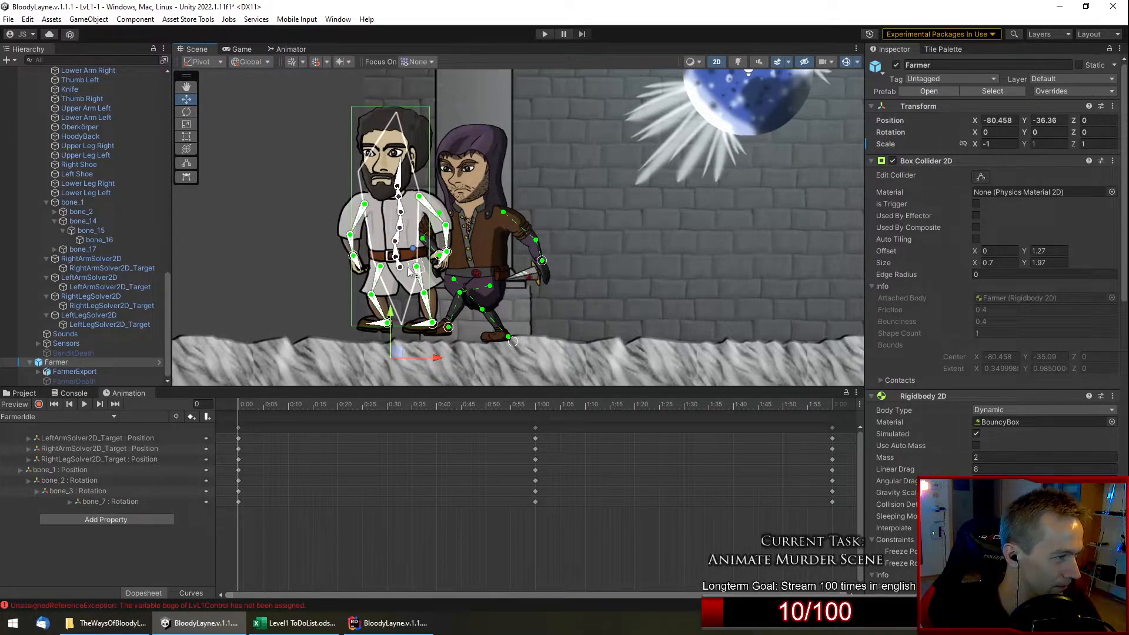
scroll(411, 203, "up", 8)
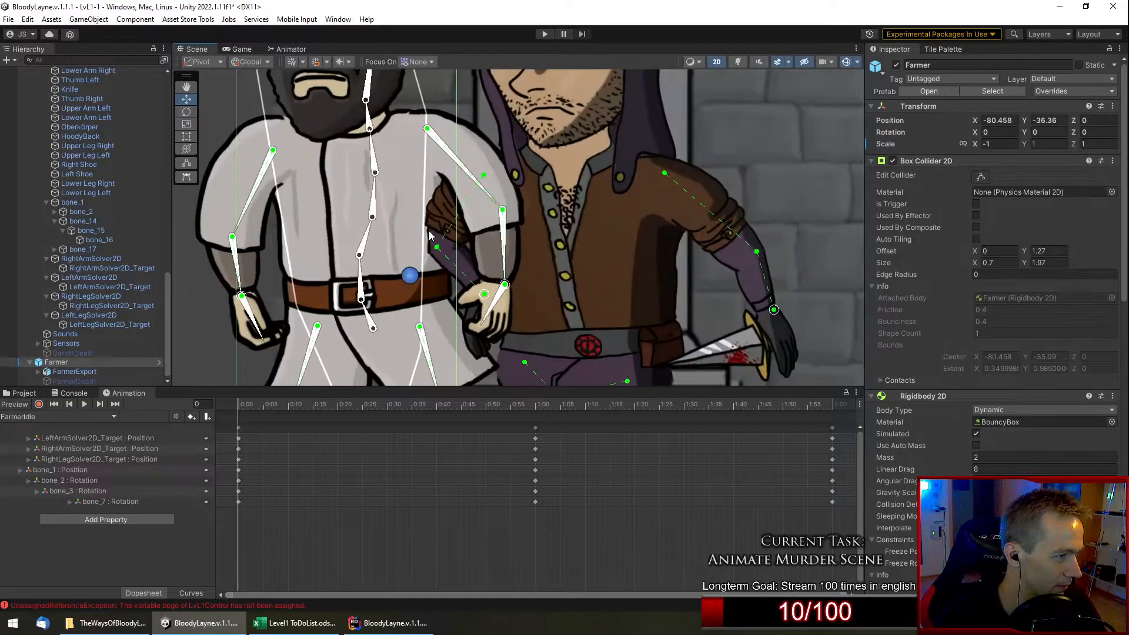
scroll(516, 257, "down", 10)
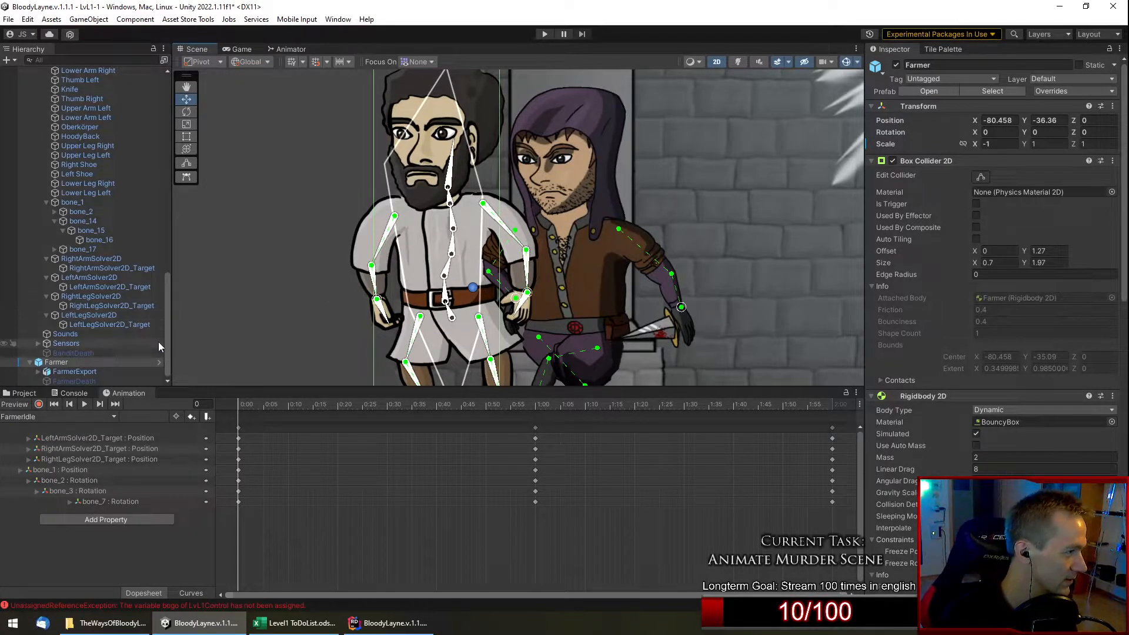
Set the Order in Layer of the farmer's MainBody sprite to 12 so it covers the bandit's arm.
left_click(468, 269)
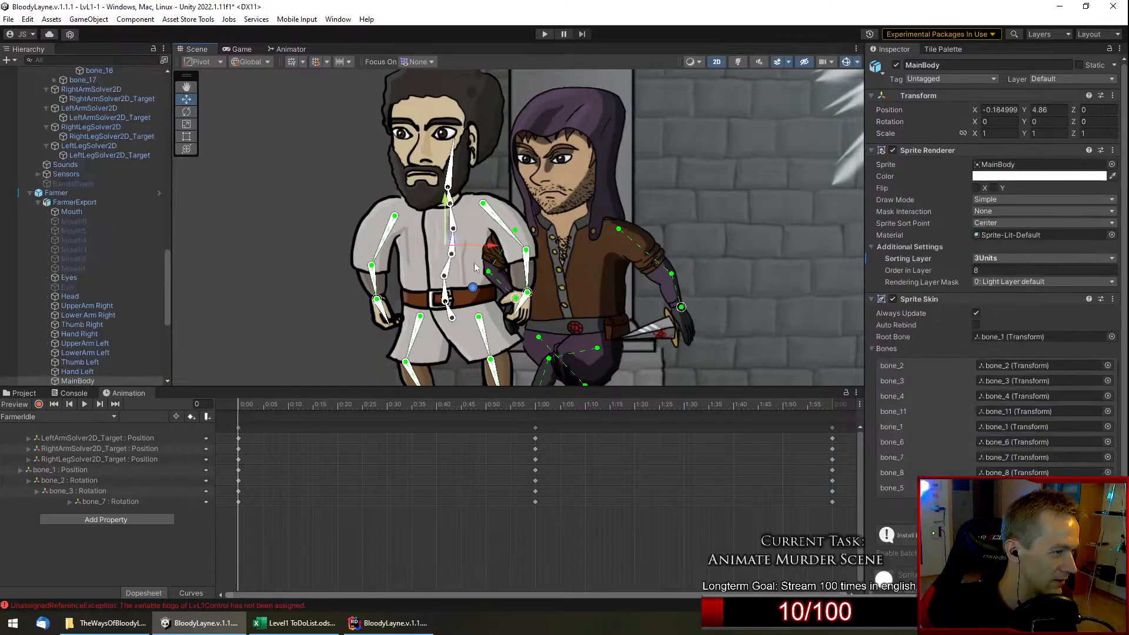
left_click(924, 272)
left_click_drag(923, 272, 929, 271)
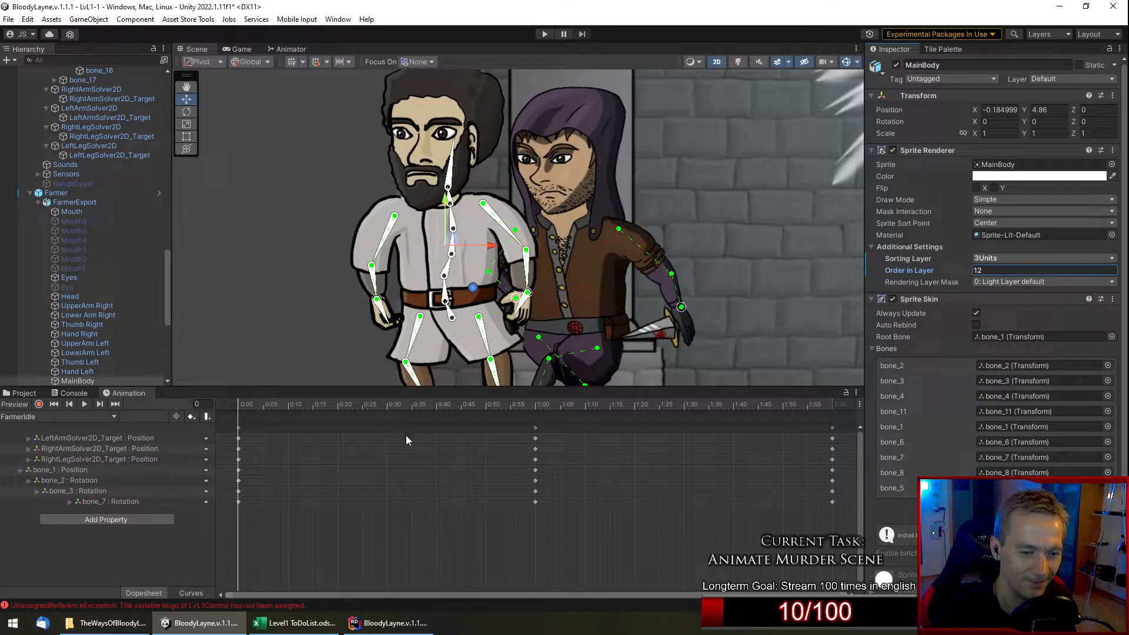
Preview the bandit's BanditFarmerKill clip at frame 180 to examine how the stabbing arm overlaps the farmer.
left_click(113, 417)
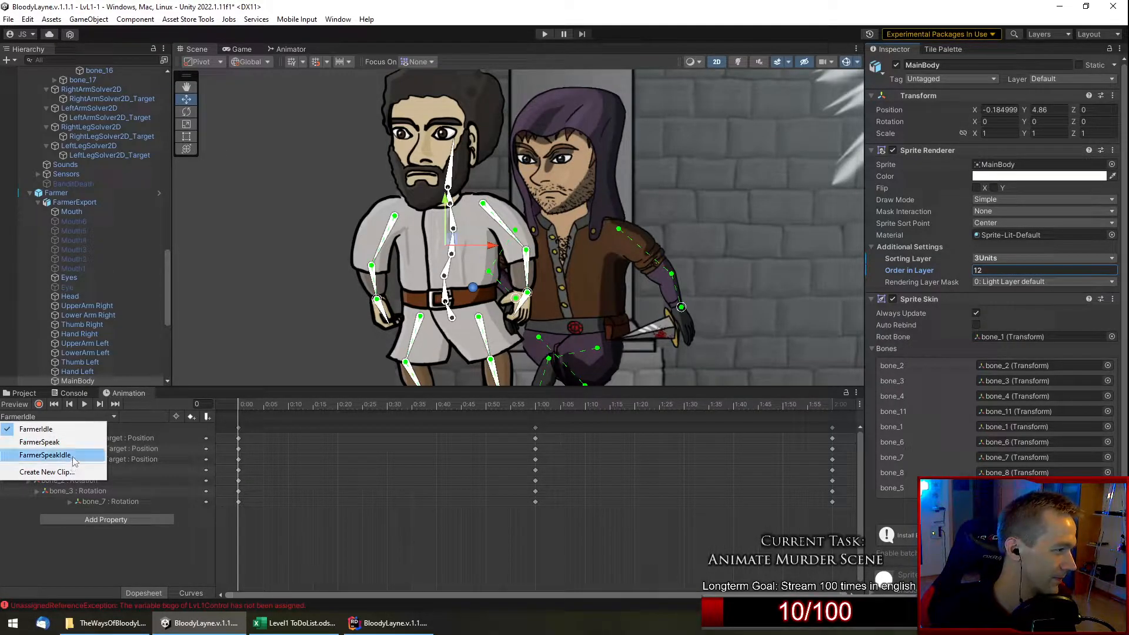
left_click(164, 417)
left_click(557, 150)
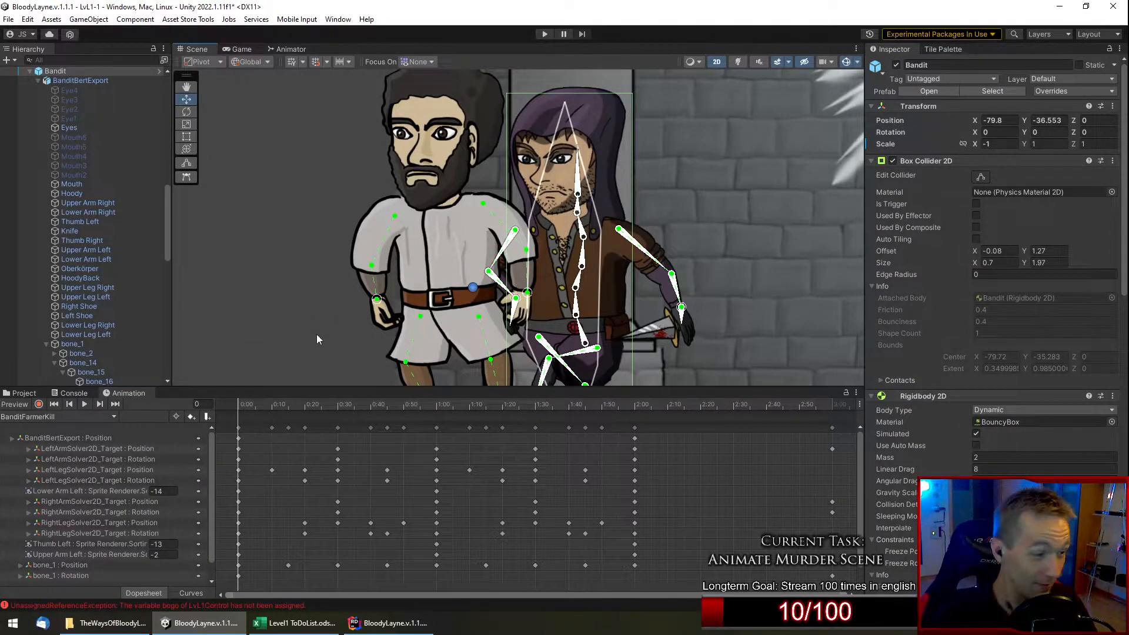
left_click_drag(643, 412, 834, 402)
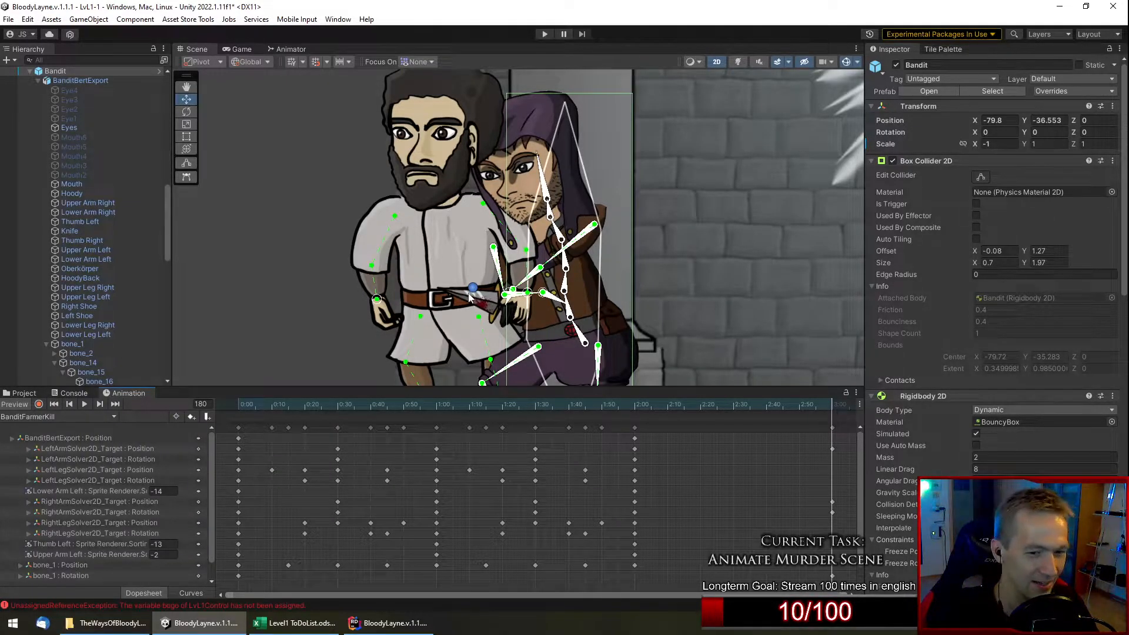
Set the Order in Layer of the farmer's MainBody sprite to 38.
left_click(448, 255)
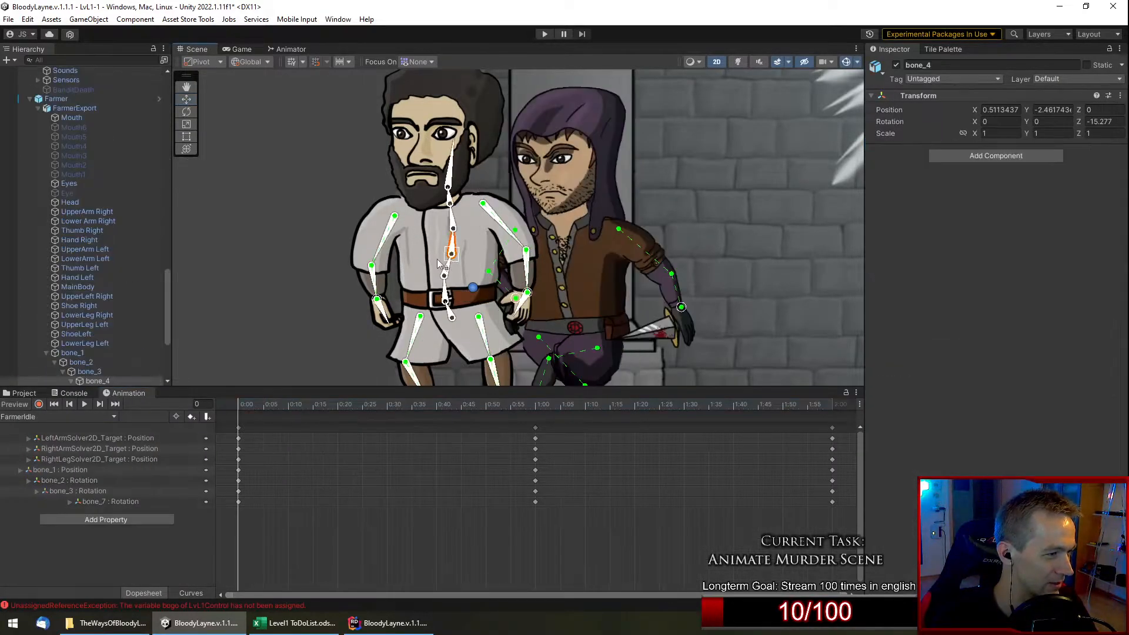
left_click(470, 261)
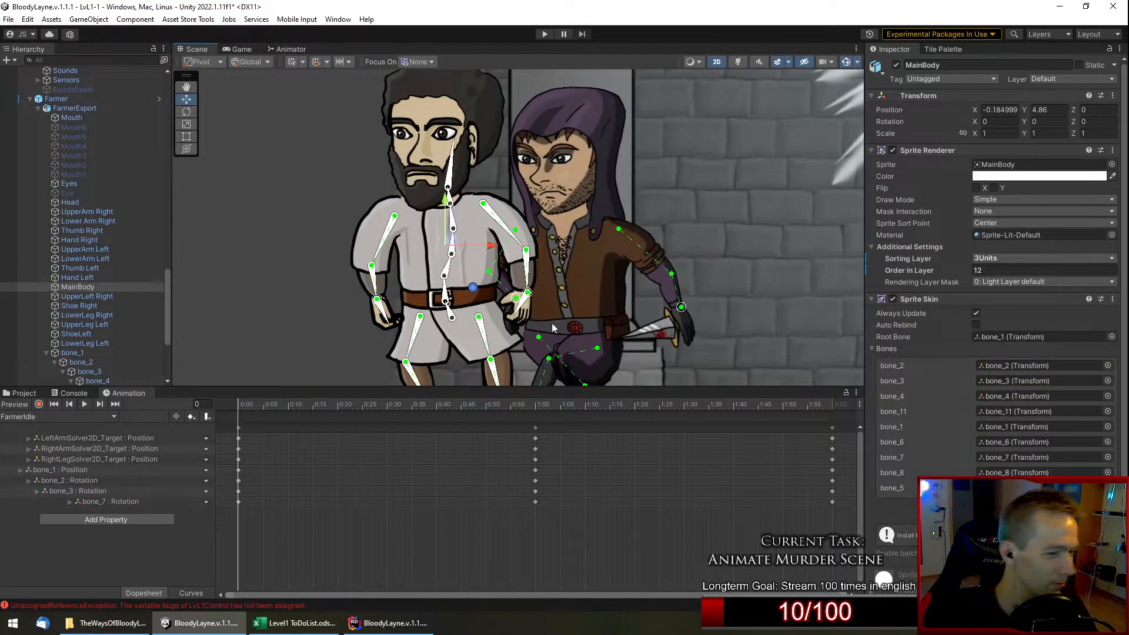
mouse_move(922, 276)
left_mouse_down()
mouse_move(933, 273)
mouse_move(881, 274)
left_mouse_up()
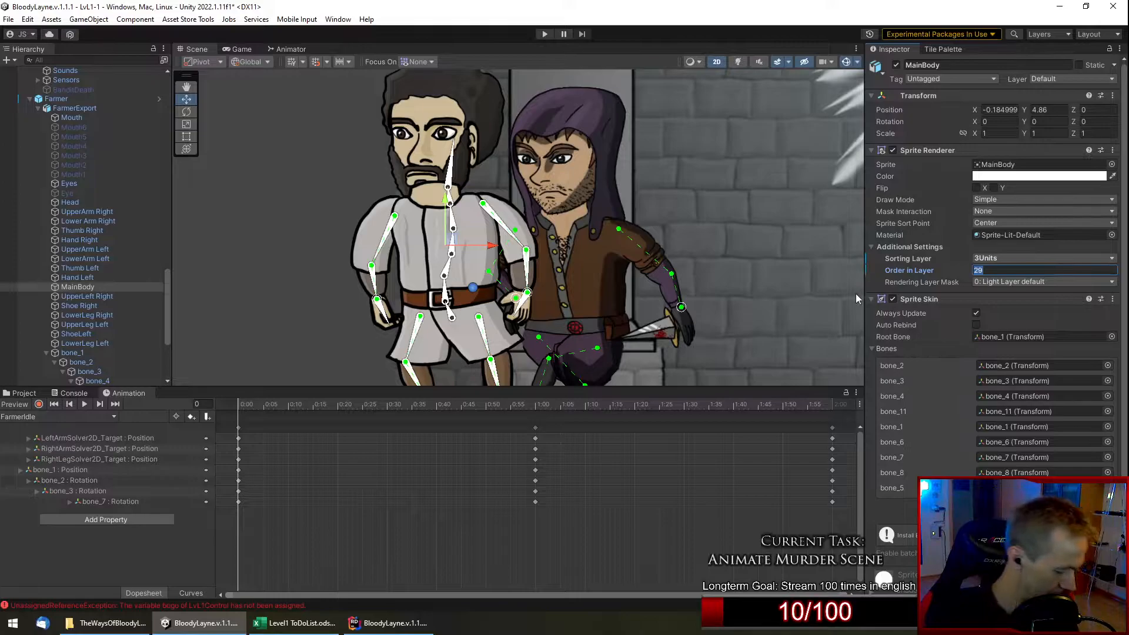
type("12")
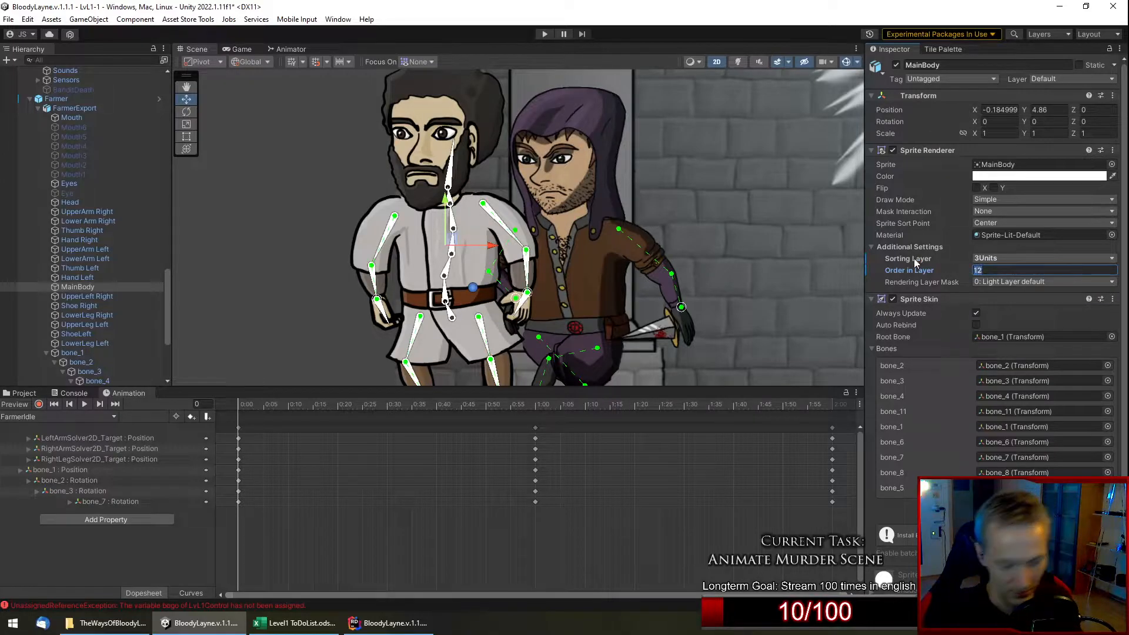
key("Return")
type("38")
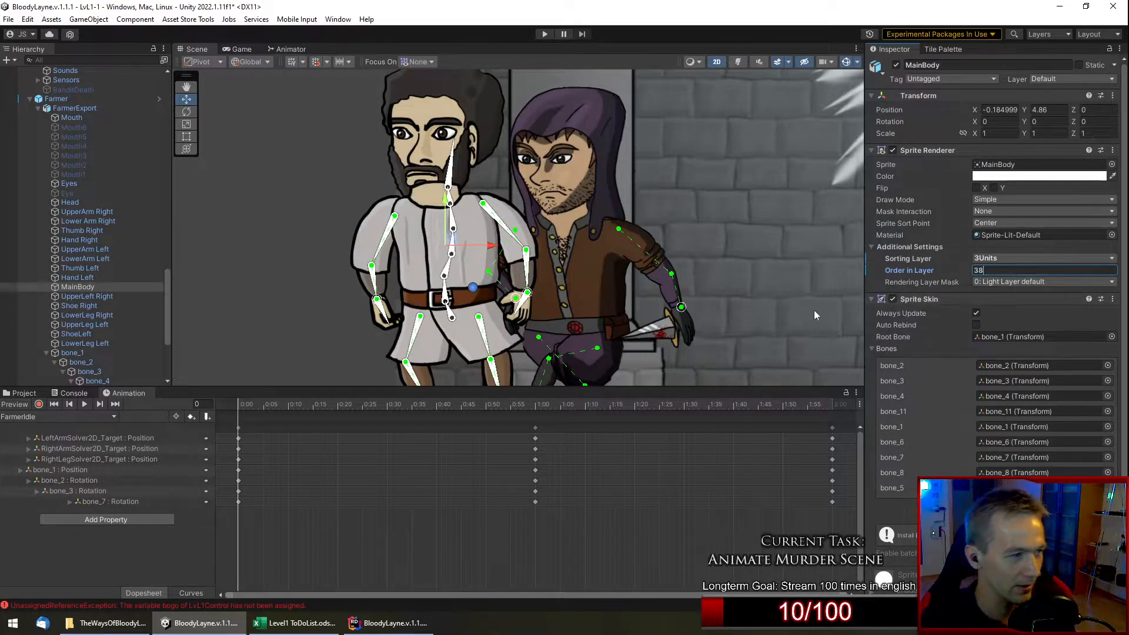
Set the Order in Layer of the farmer's Mouth sprite to 60.
left_click(506, 216)
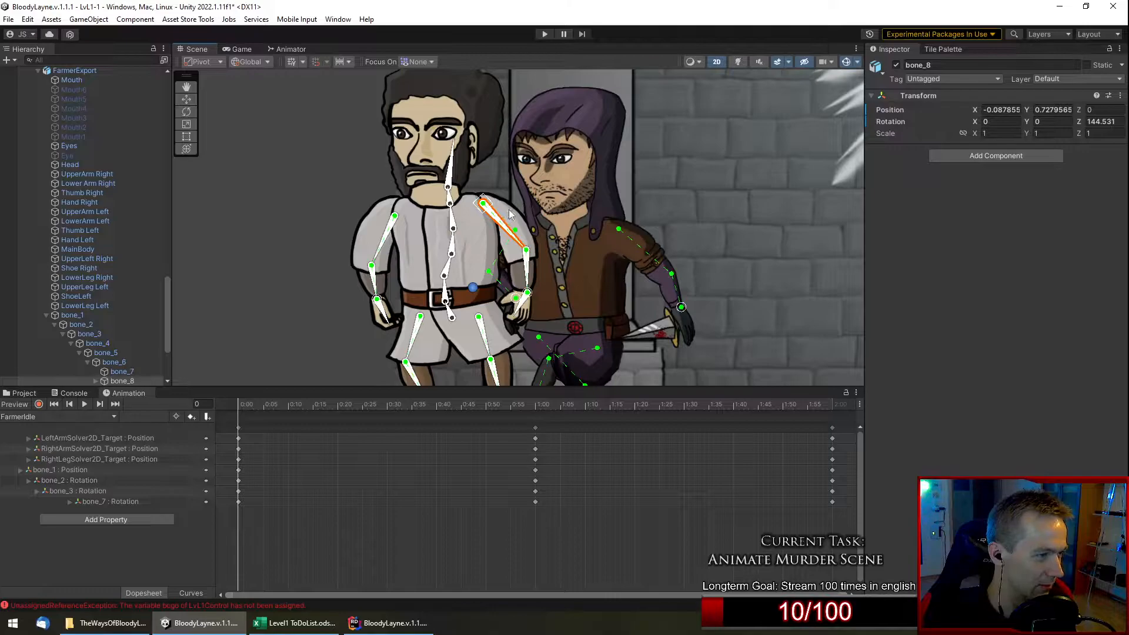
left_click(510, 214)
left_click(511, 214)
left_click(511, 214)
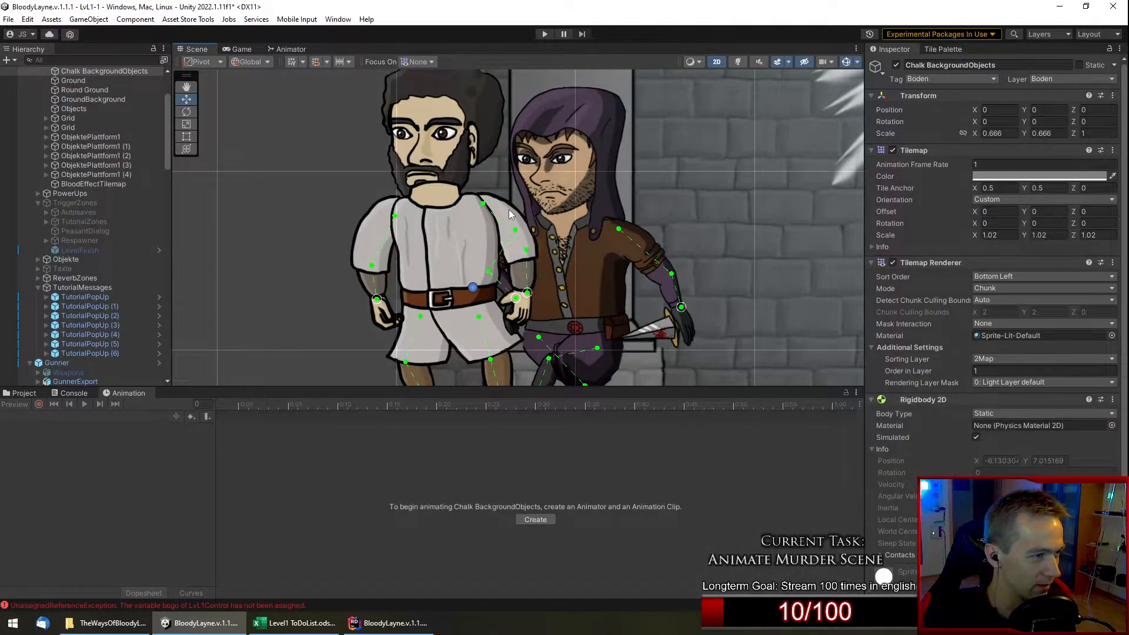
left_click(511, 214)
scroll(130, 236, "down", 3)
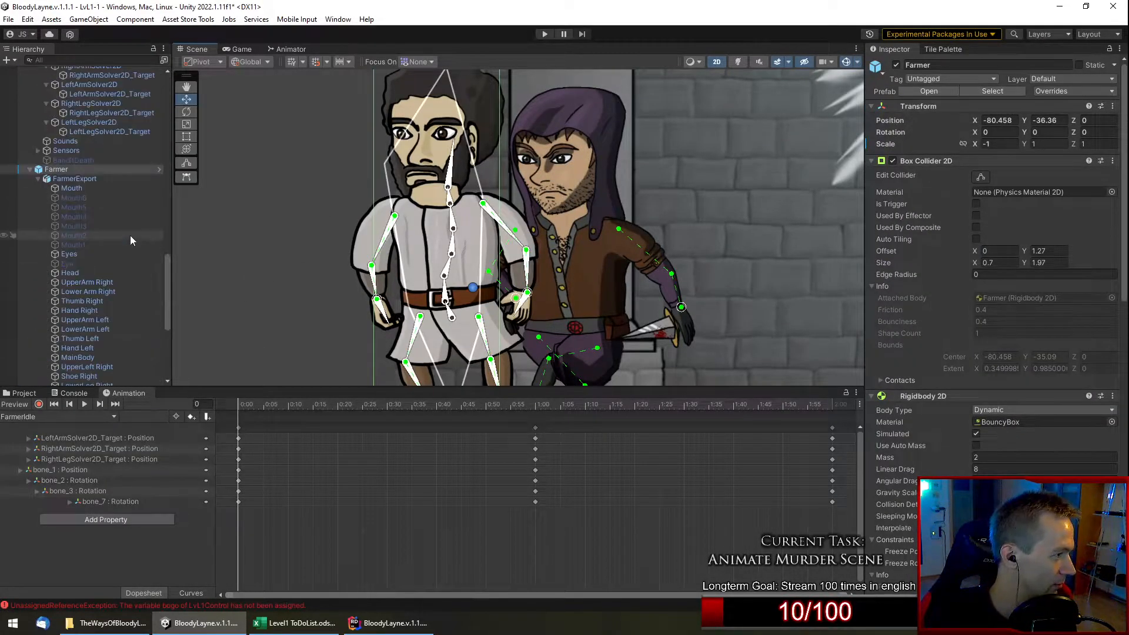
left_click(83, 187)
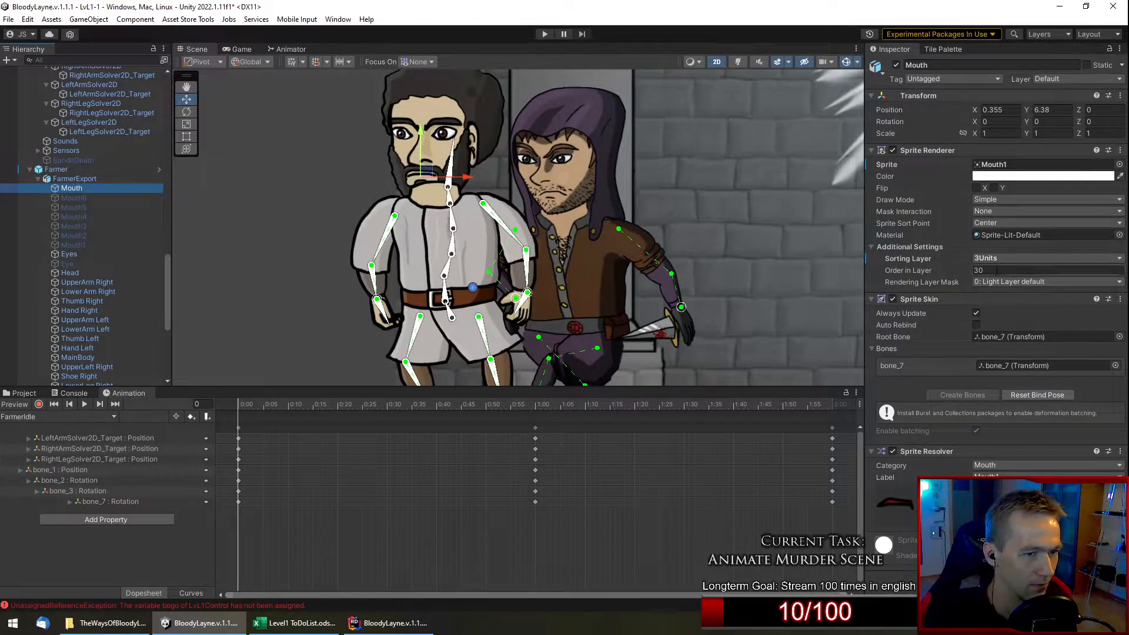
left_click_drag(979, 271, 941, 276)
type("6")
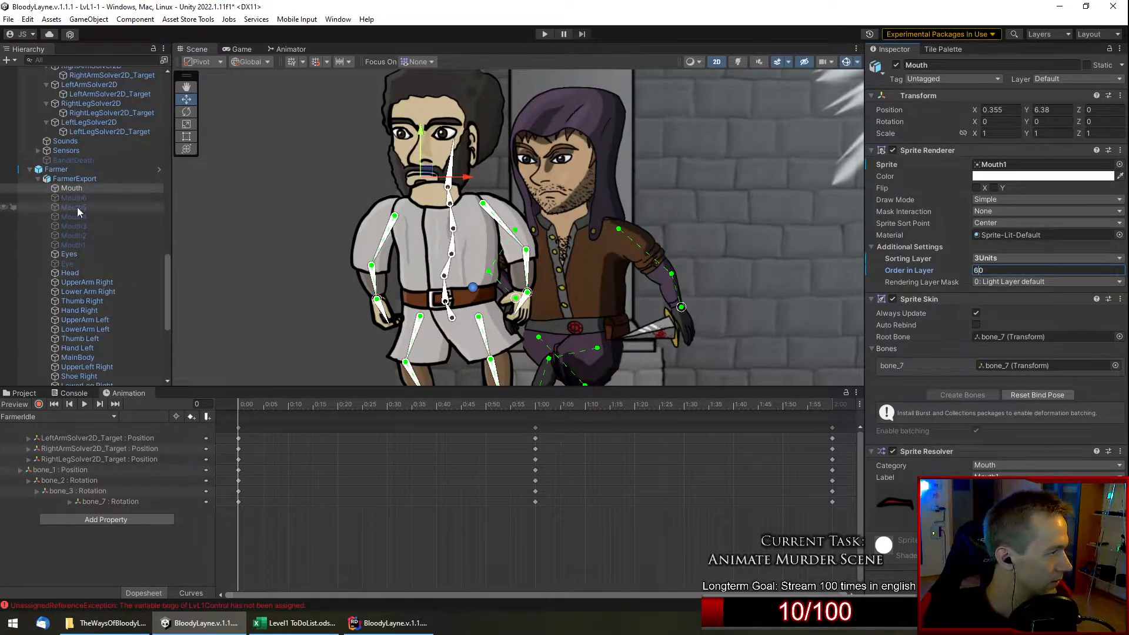
Set the Order in Layer of the farmer's Eyes sprite to 52 and of his Head sprite to 50.
left_click(82, 254)
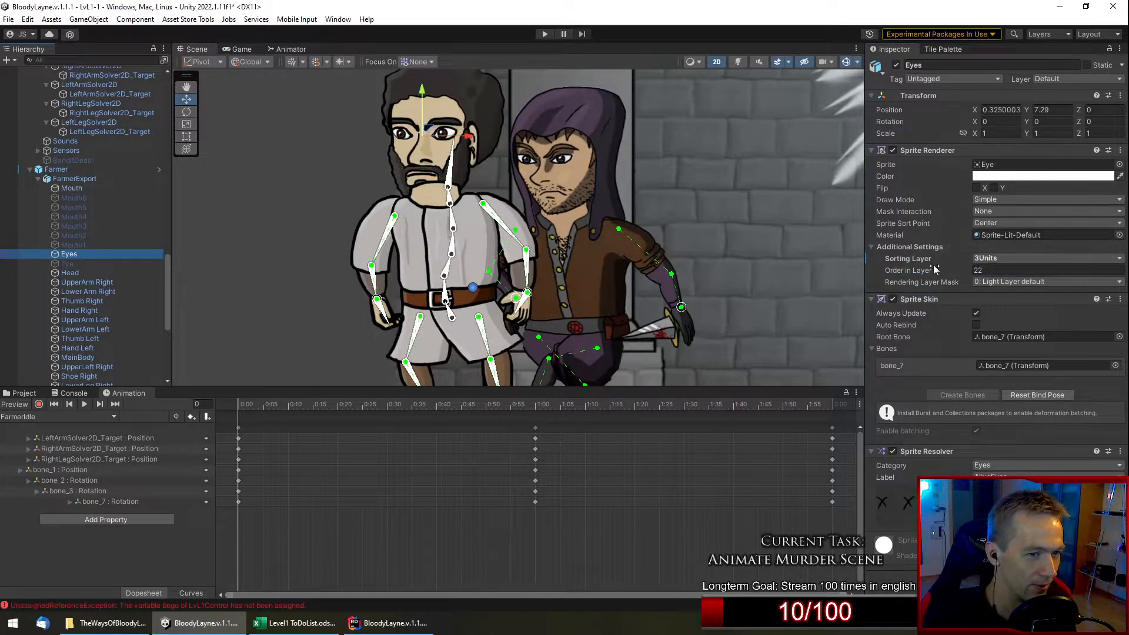
left_click(952, 275)
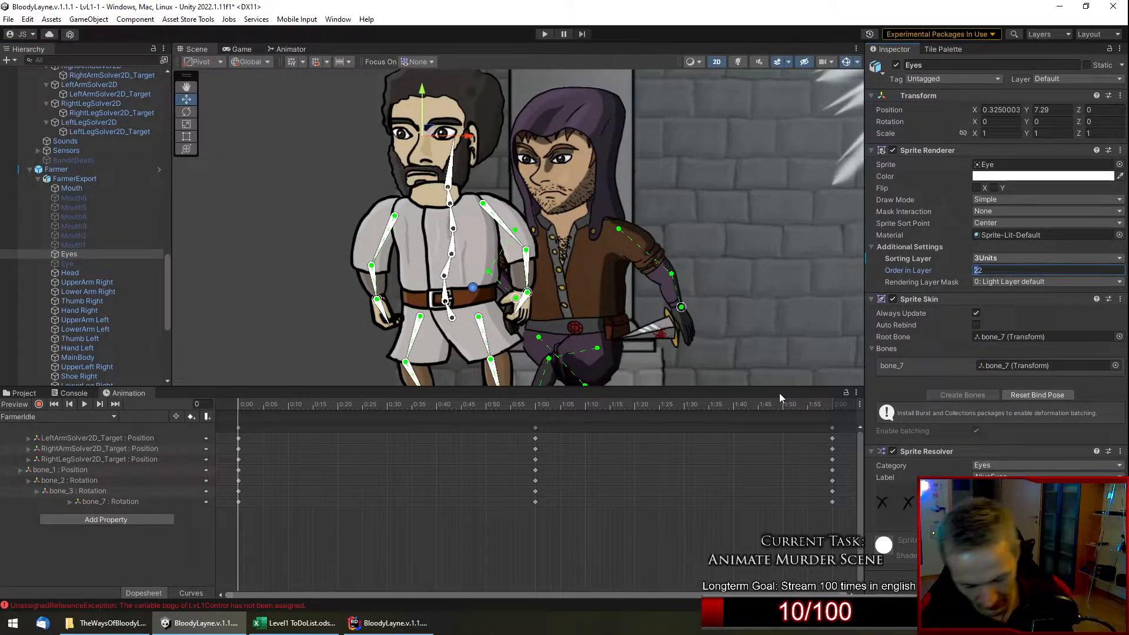
type("5")
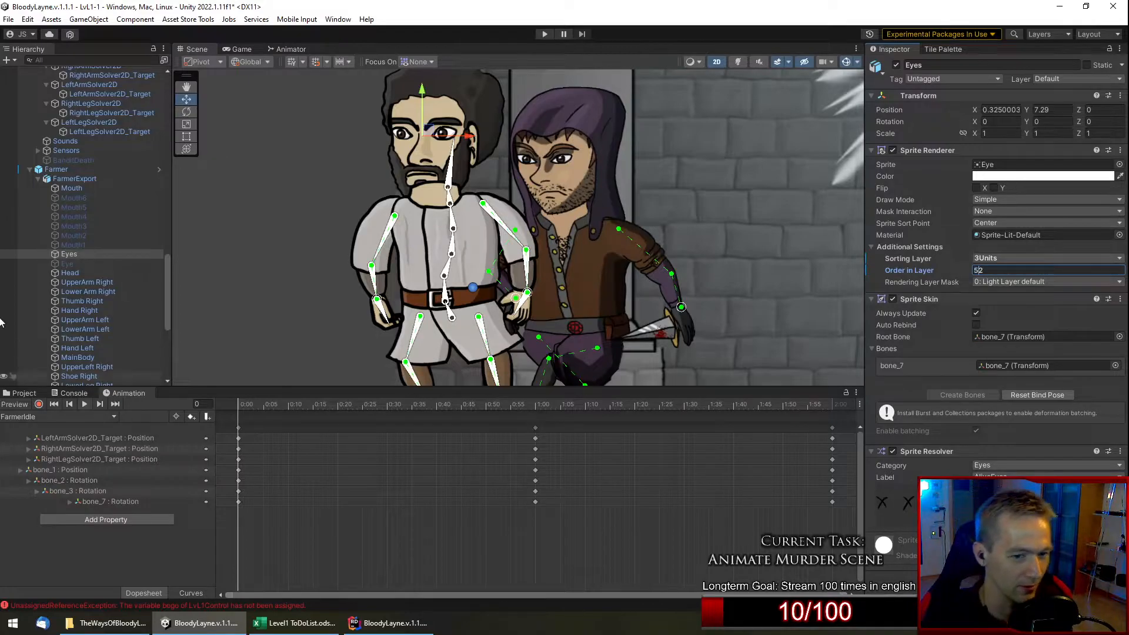
left_click(82, 273)
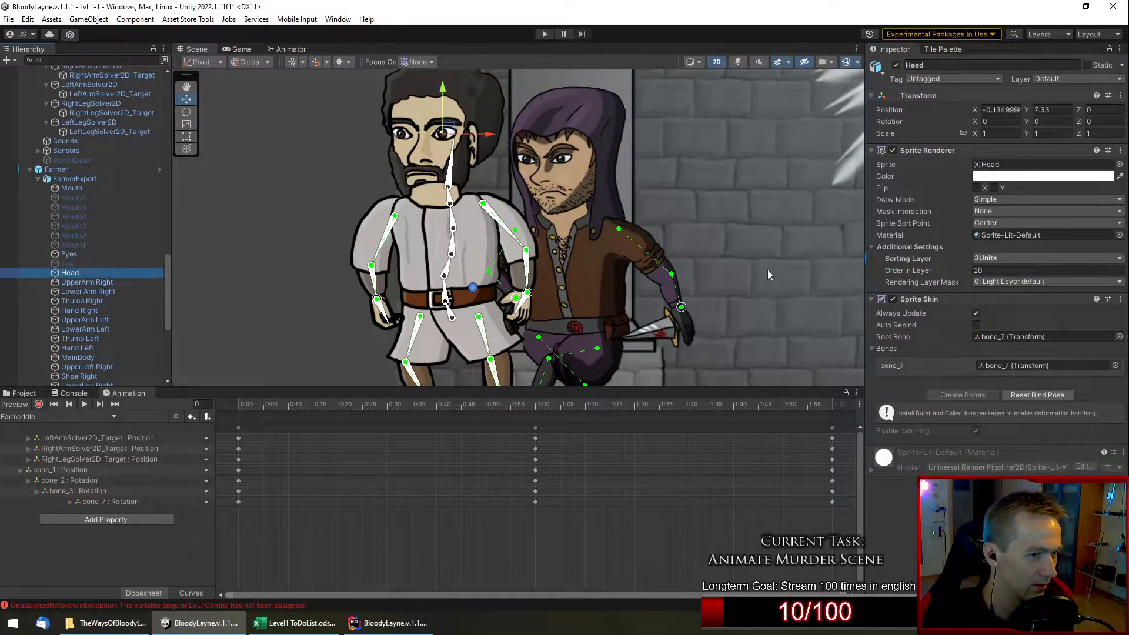
left_click_drag(979, 270, 955, 272)
type("5")
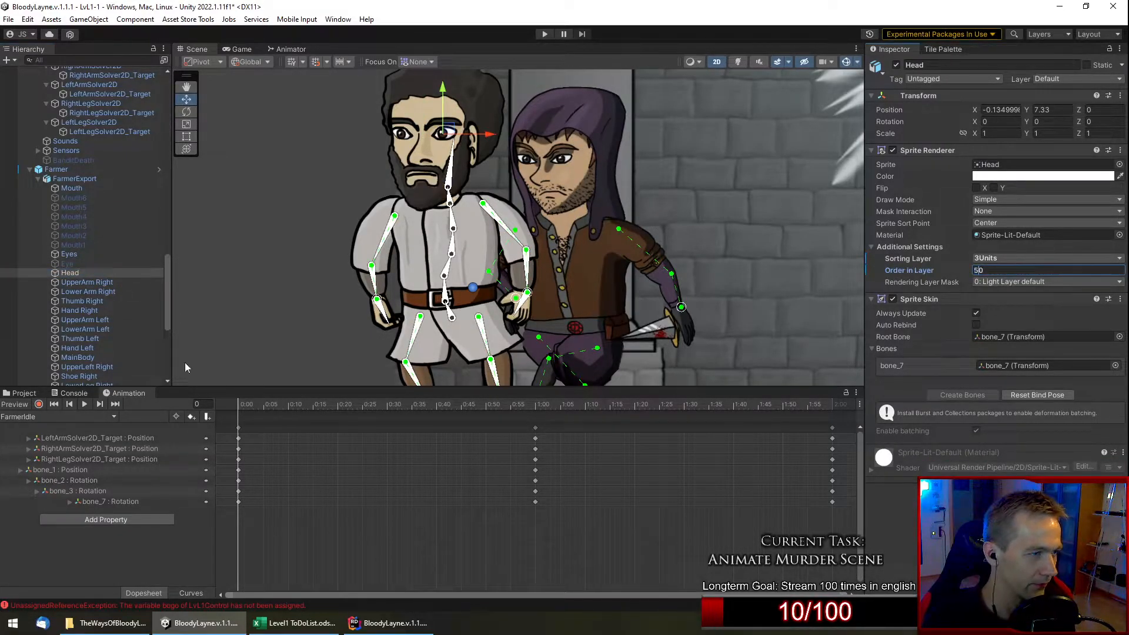
Set the Order in Layer of the farmer's UpperArm Right sprite to 48 and of Lower Arm Right to 47.
left_click(87, 283)
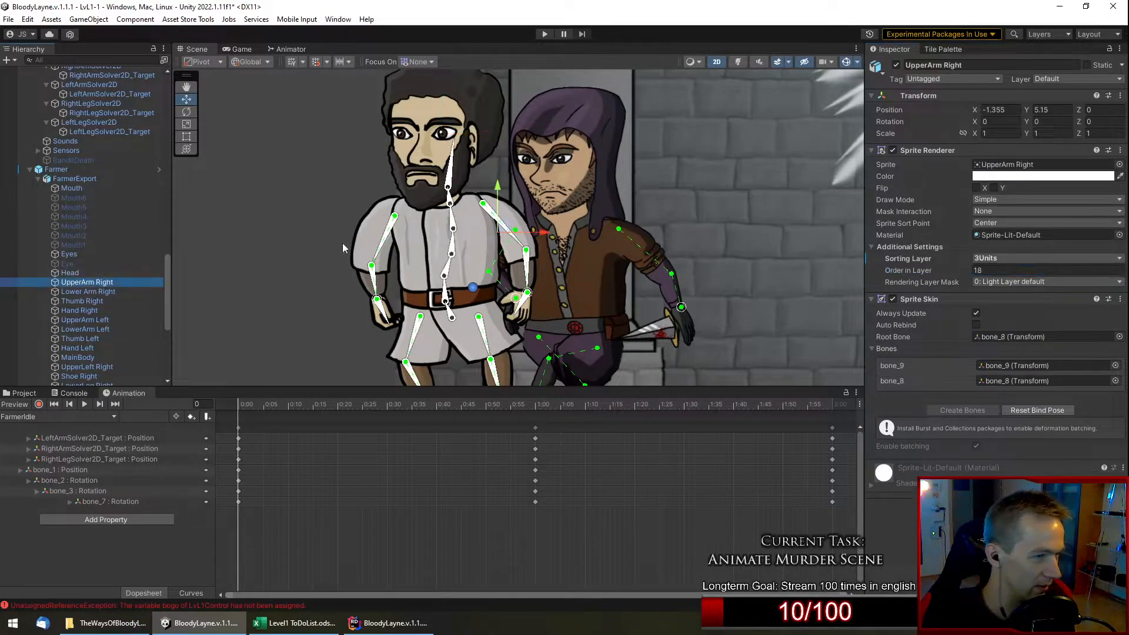
left_click(978, 270)
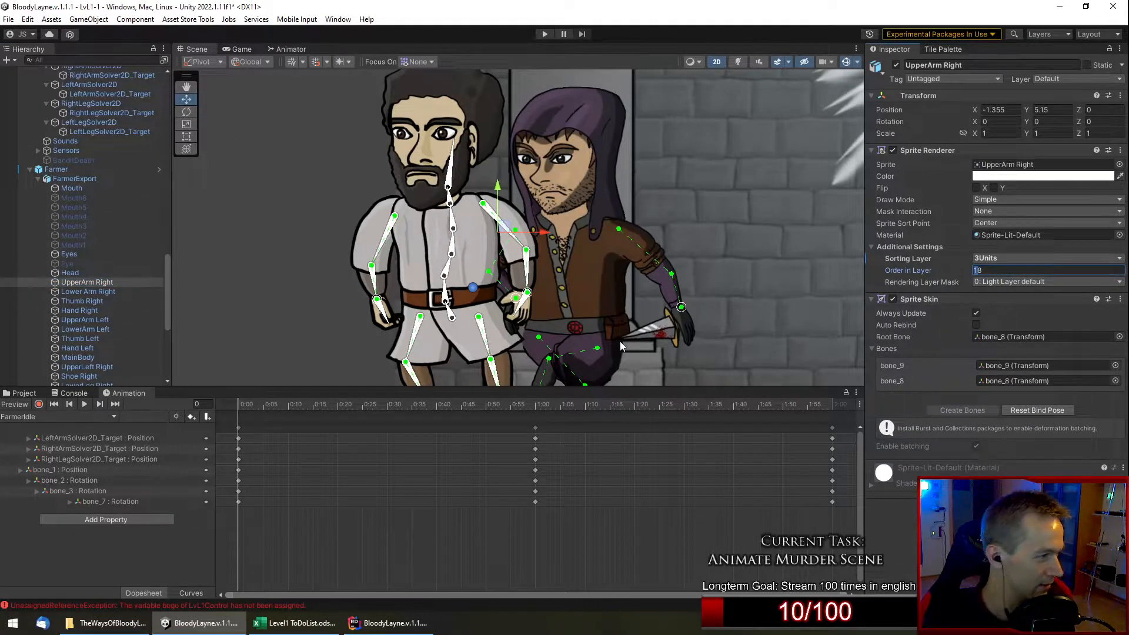
type("4")
left_click(74, 292)
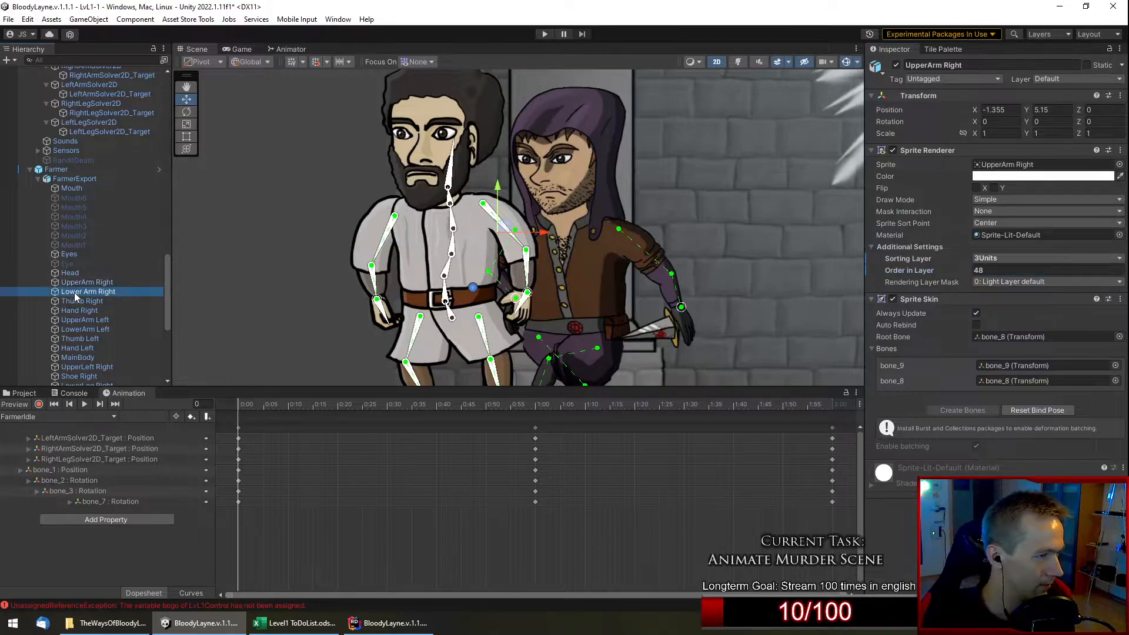
left_click_drag(979, 270, 907, 283)
type("4")
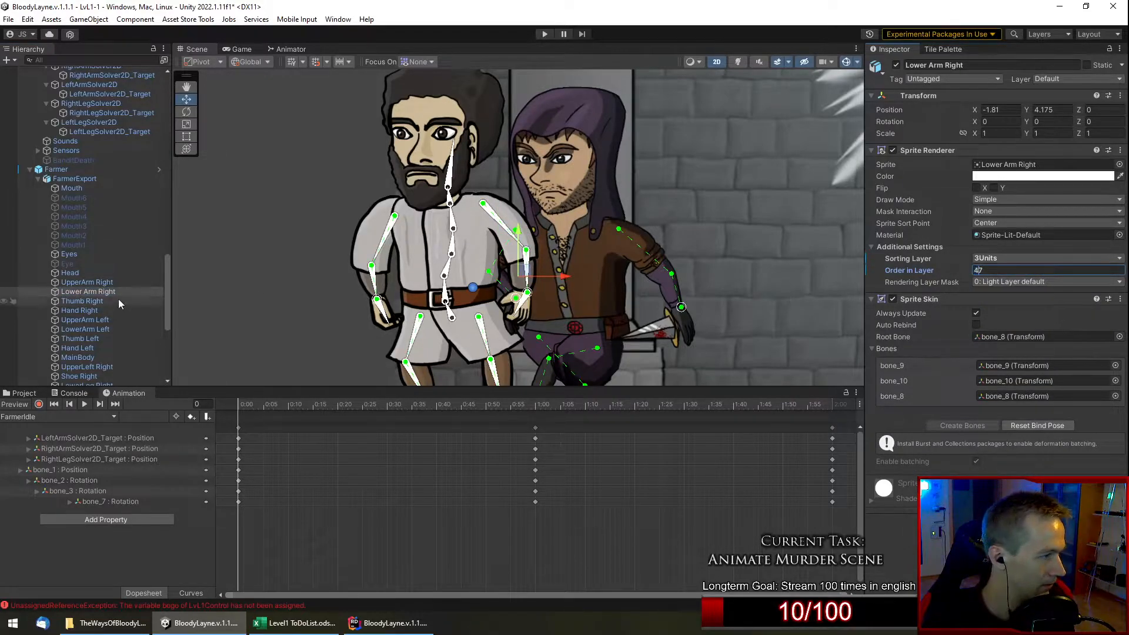
Raise the Order in Layer of the farmer's Thumb Right sprite, and set Hand Right to 45.
left_click(121, 300)
left_click(982, 270)
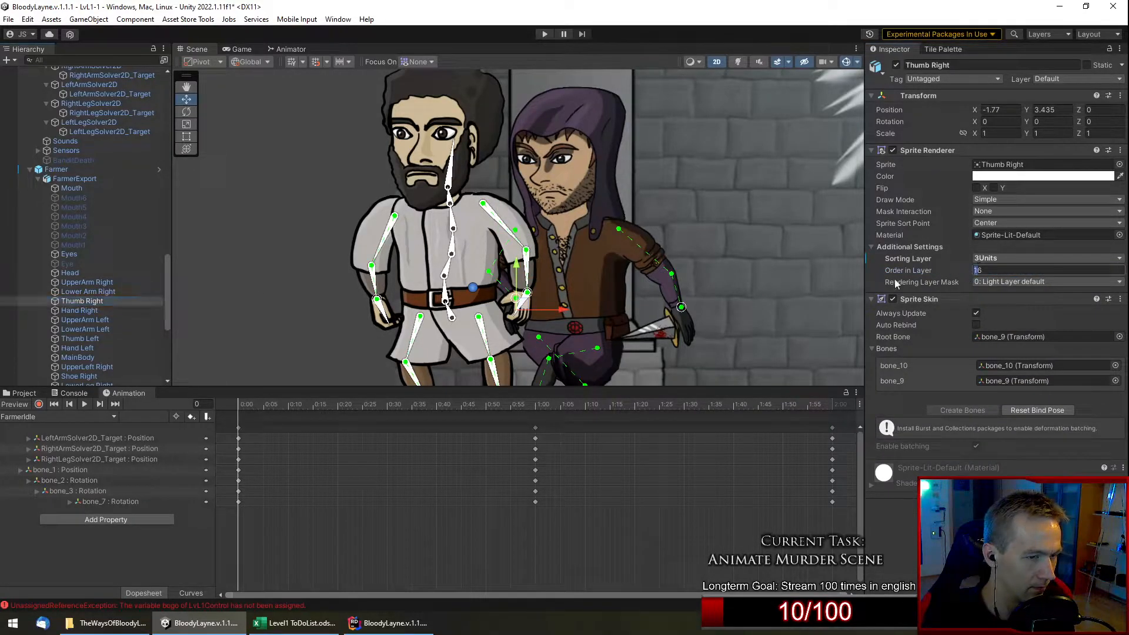
left_click(76, 311)
left_click(978, 270)
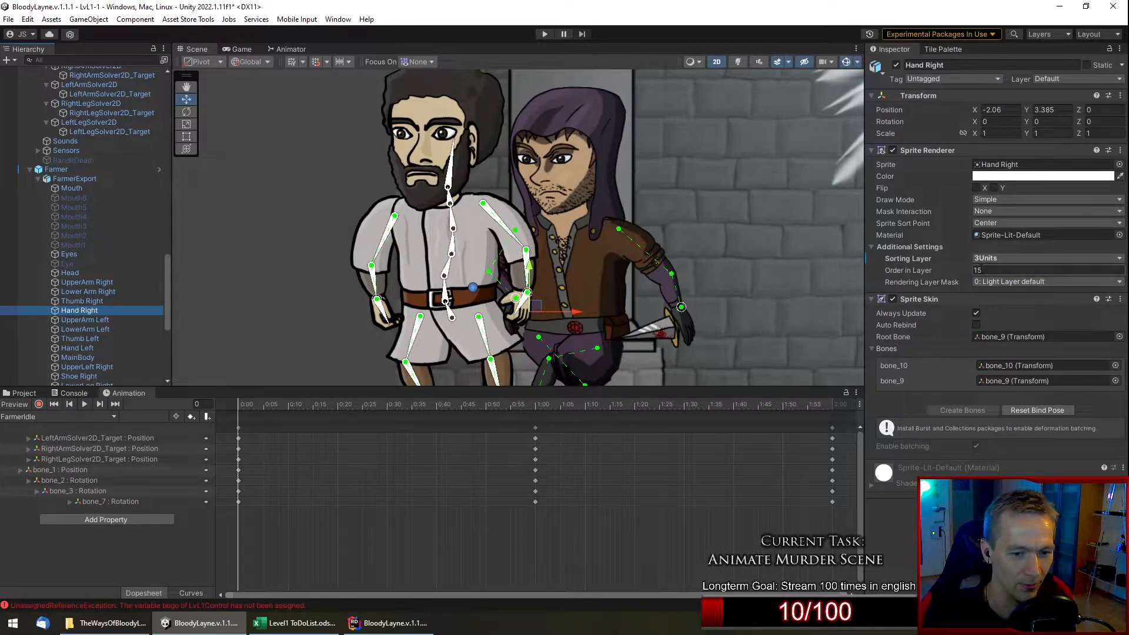
type("45")
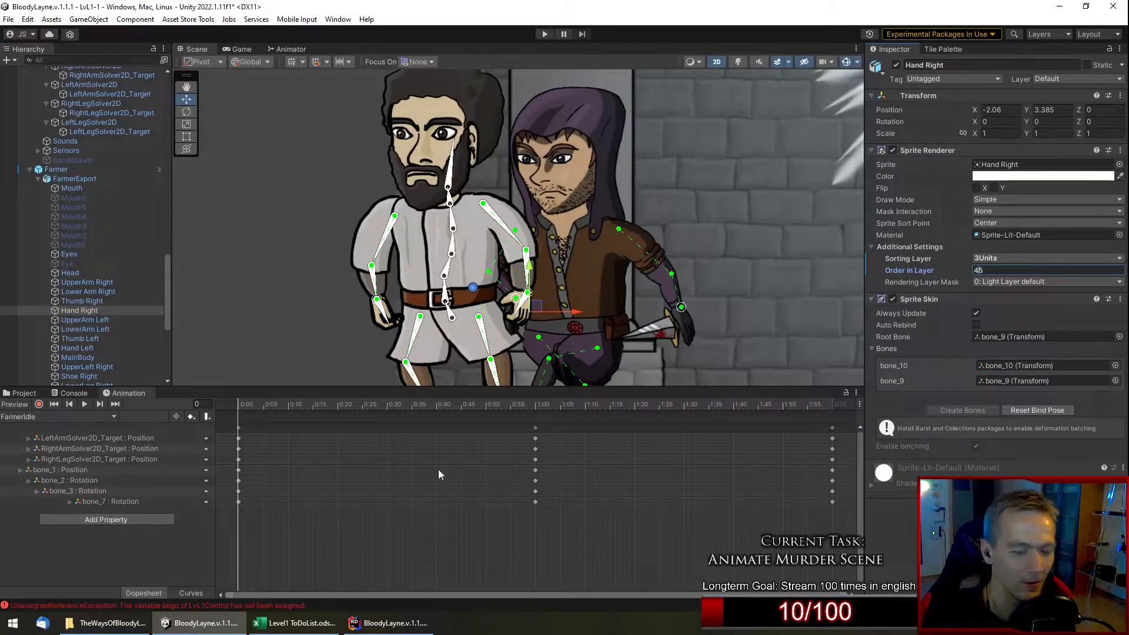
Raise the Order in Layer of the farmer's UpperArm Left sprite, and set LowerArm Left to 42.
left_click(88, 320)
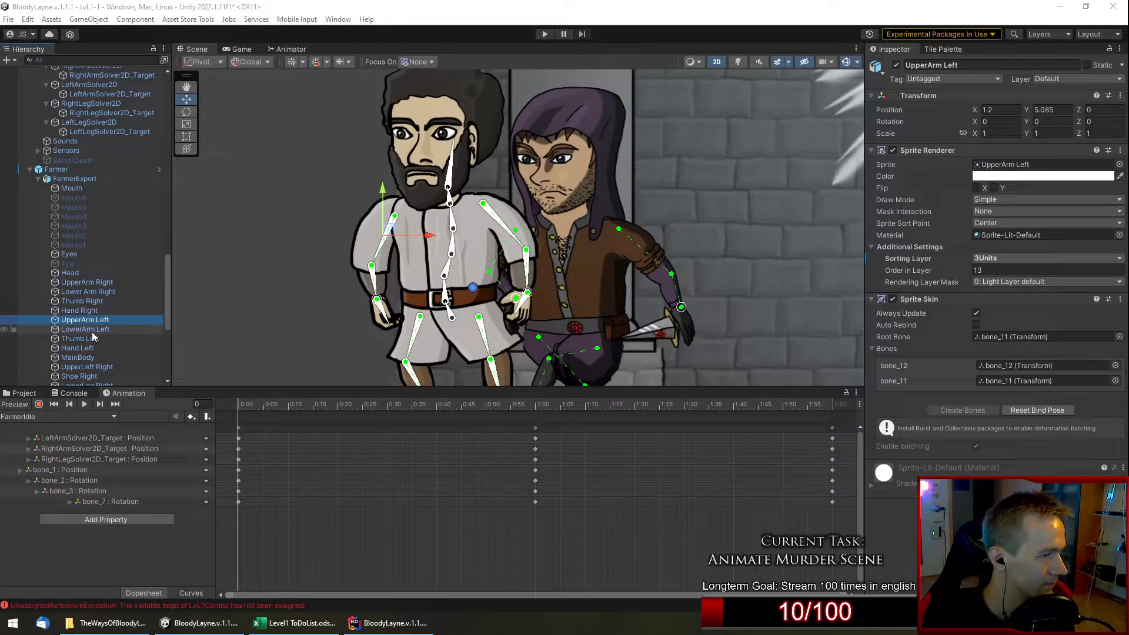
left_click(994, 271)
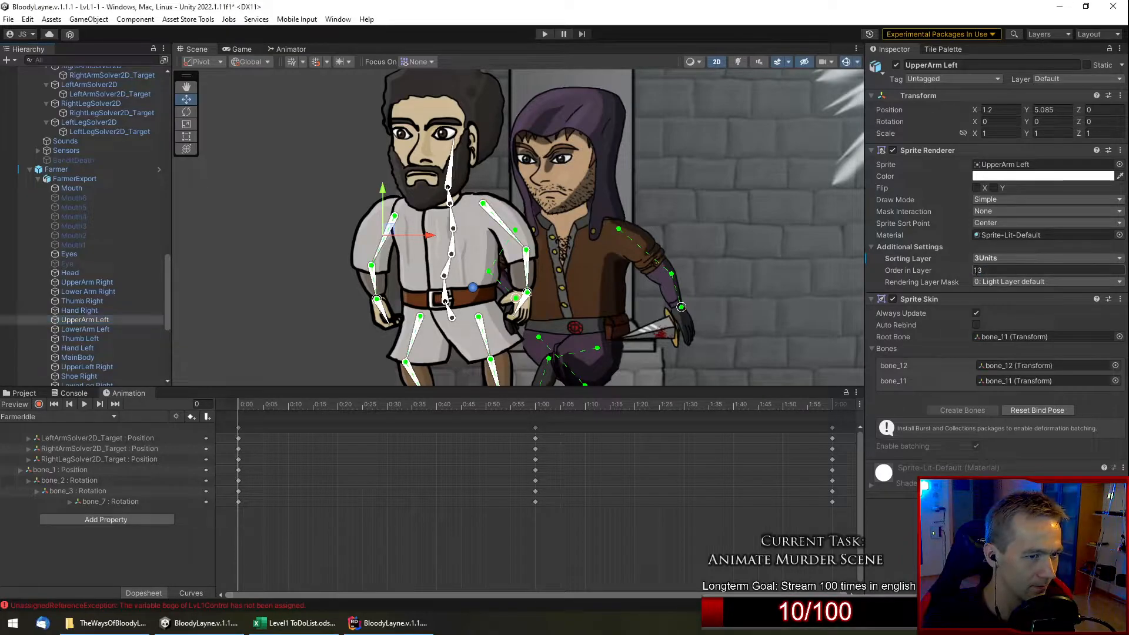
left_click(85, 329)
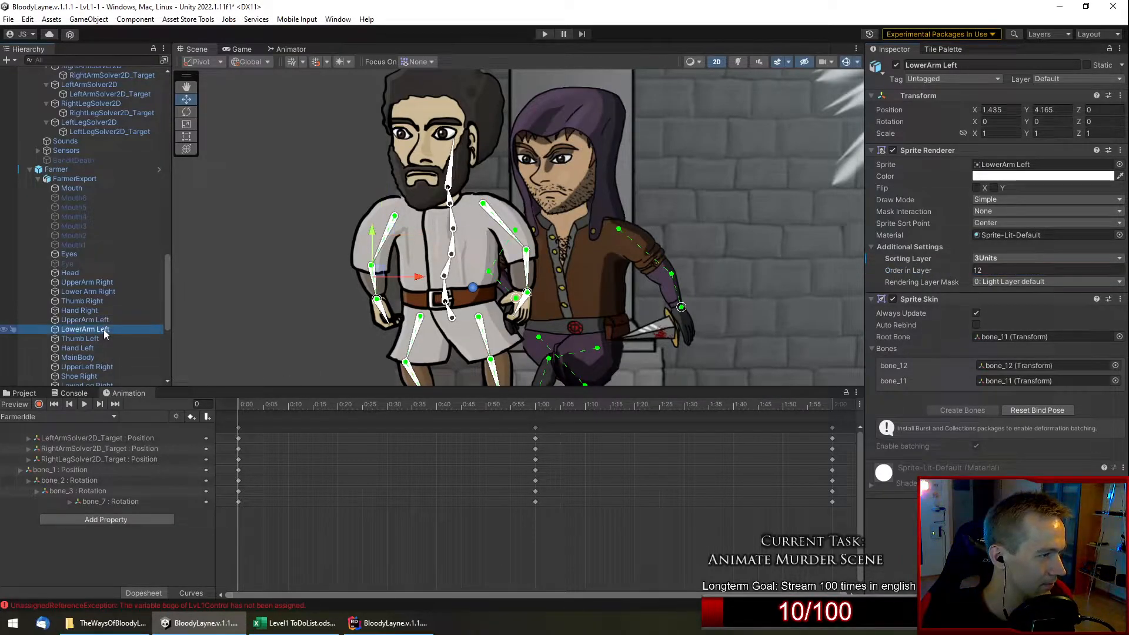
left_click(977, 272)
type("42")
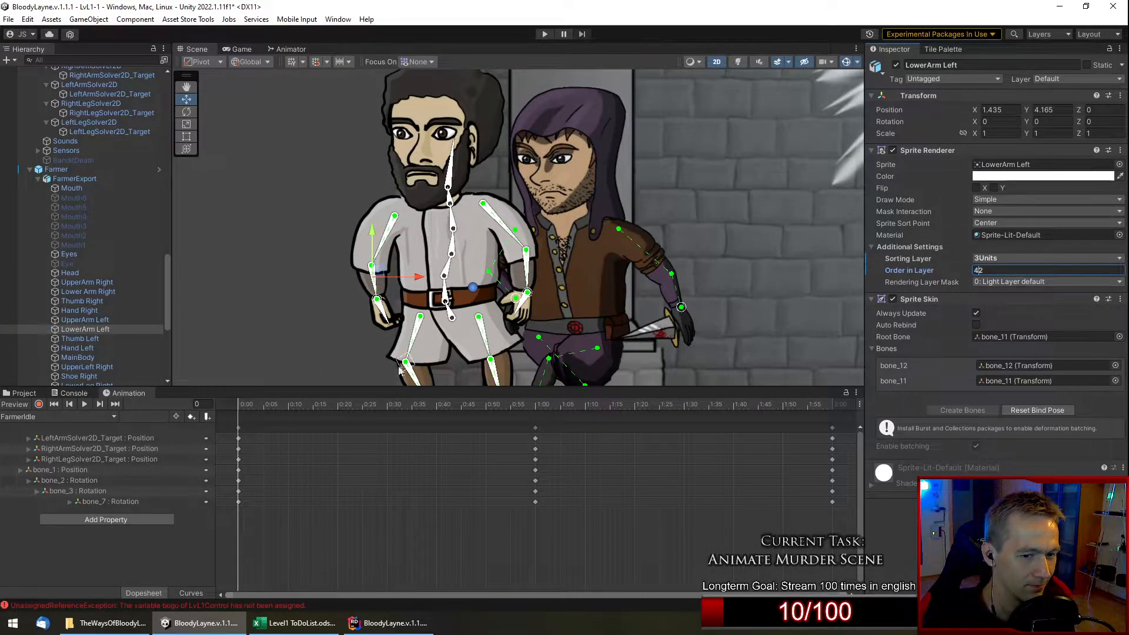
Raise the Order in Layer of the farmer's Thumb Left and Hand Left sprites to match the rest of the left arm.
left_click(85, 339)
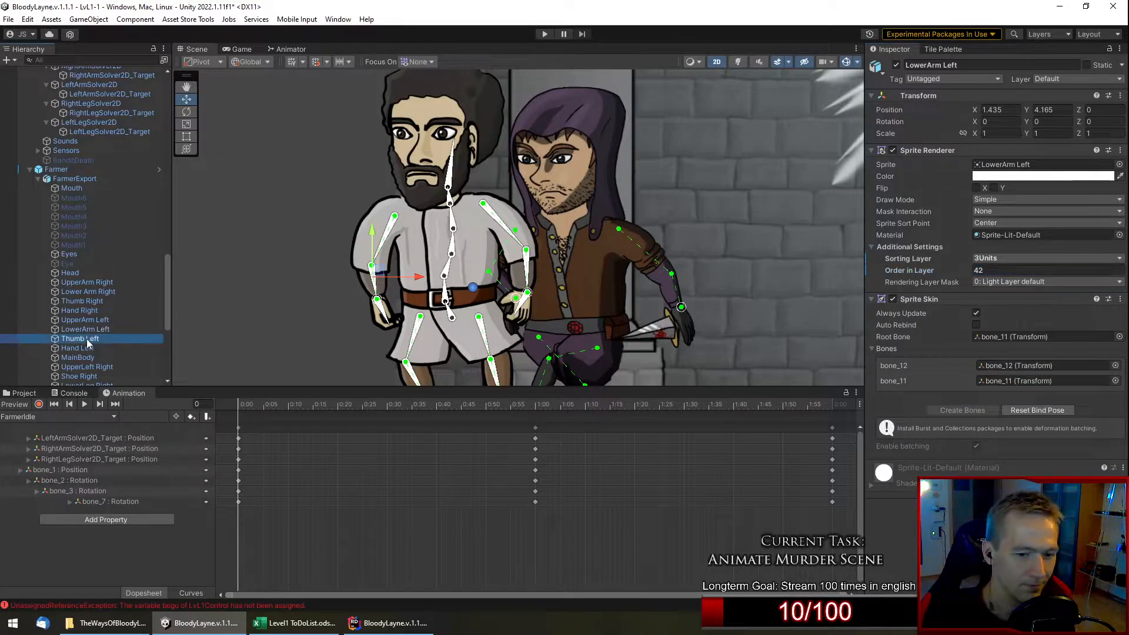
left_click(977, 270)
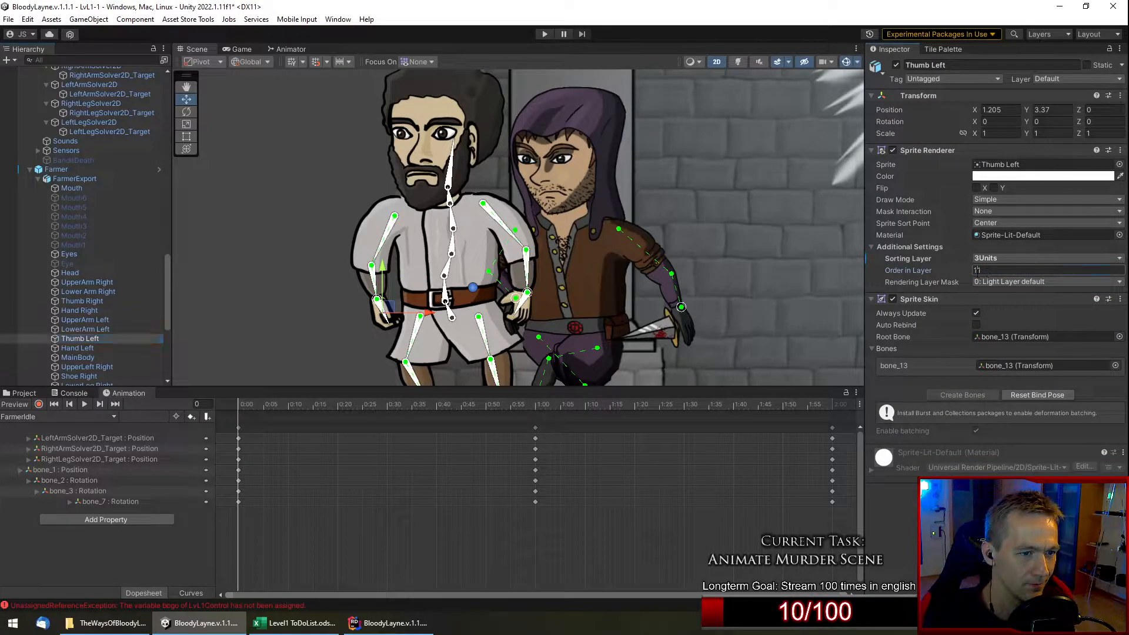
left_click(77, 347)
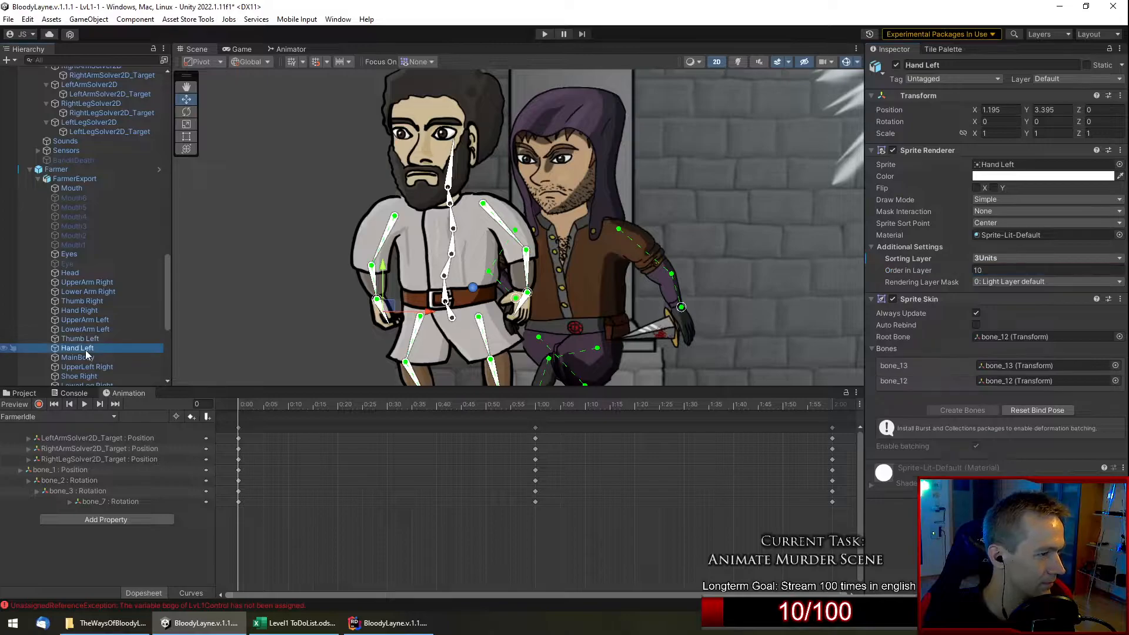
left_click(974, 270)
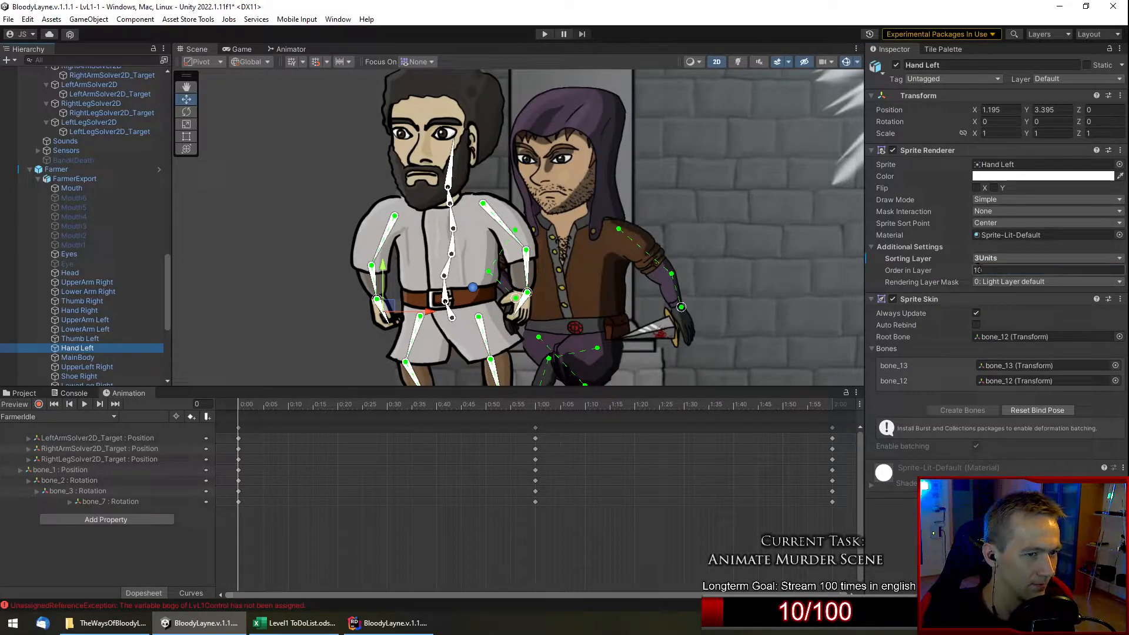
Set the Order in Layer of the farmer's MainBody sprite to 38 and raise that of UpperLeft Right.
left_click(77, 357)
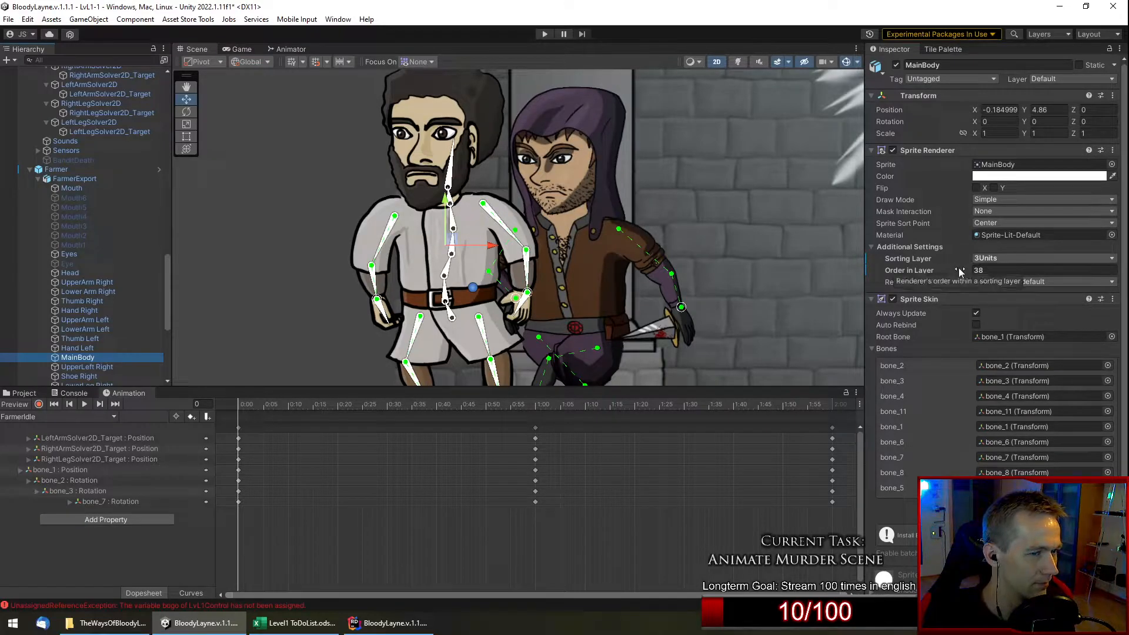
left_click(125, 368)
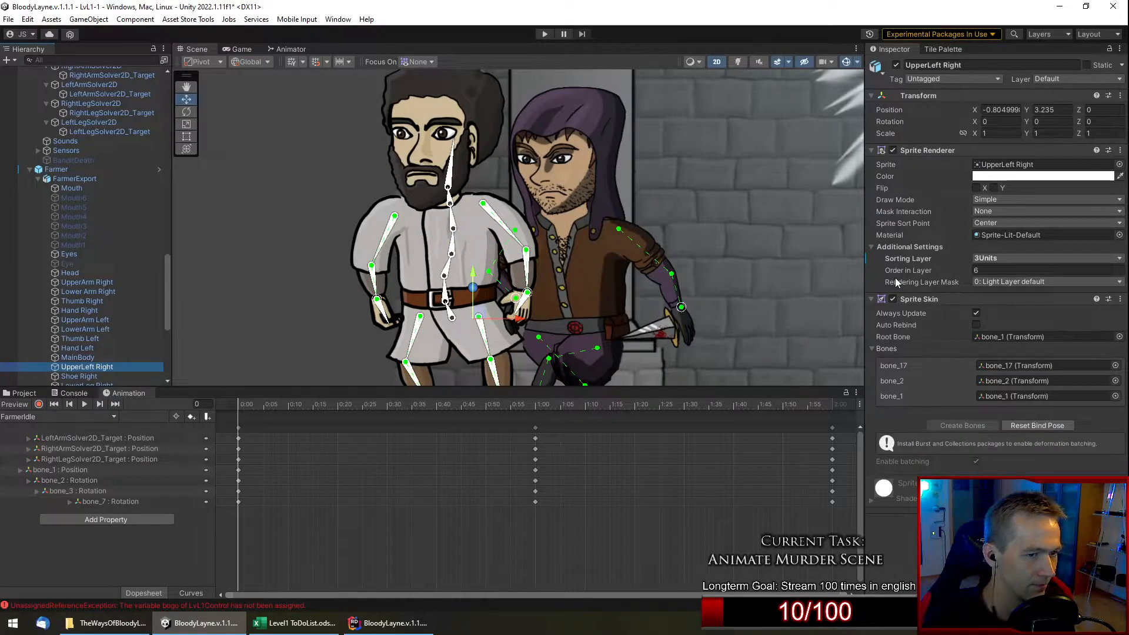
left_click(979, 270)
left_click(977, 271)
Set the Order in Layer of the farmer's Shoe Right sprite to 35 and of LowerLeg Right to 34.
left_click(80, 377)
scroll(379, 245, "down", 3)
middle_click_drag(380, 246, 399, 199)
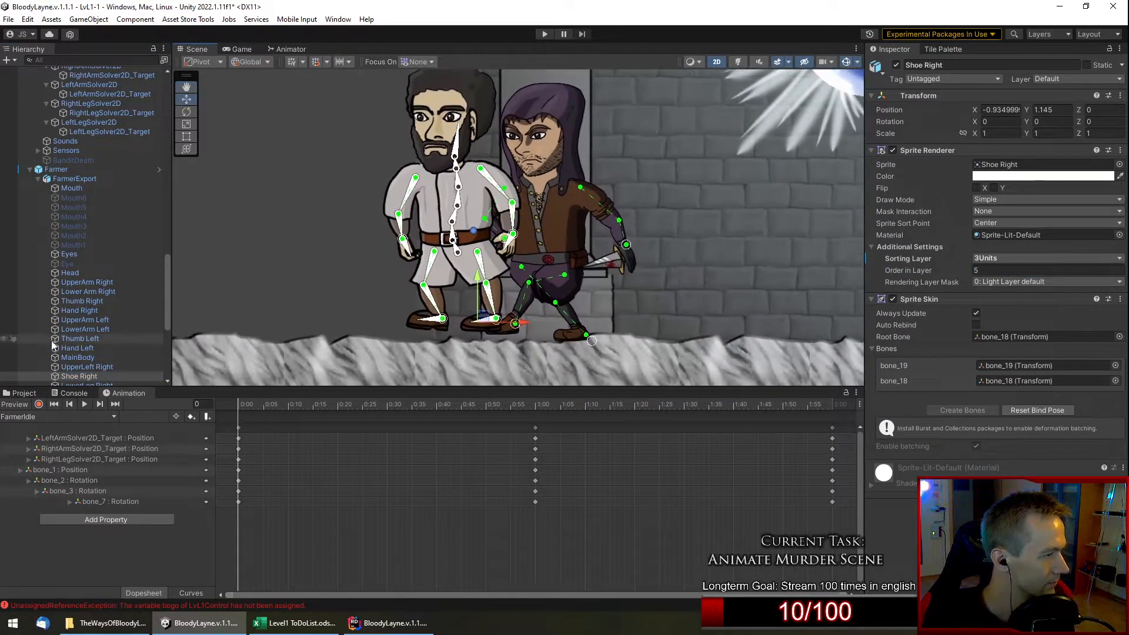
scroll(65, 337, "down", 4)
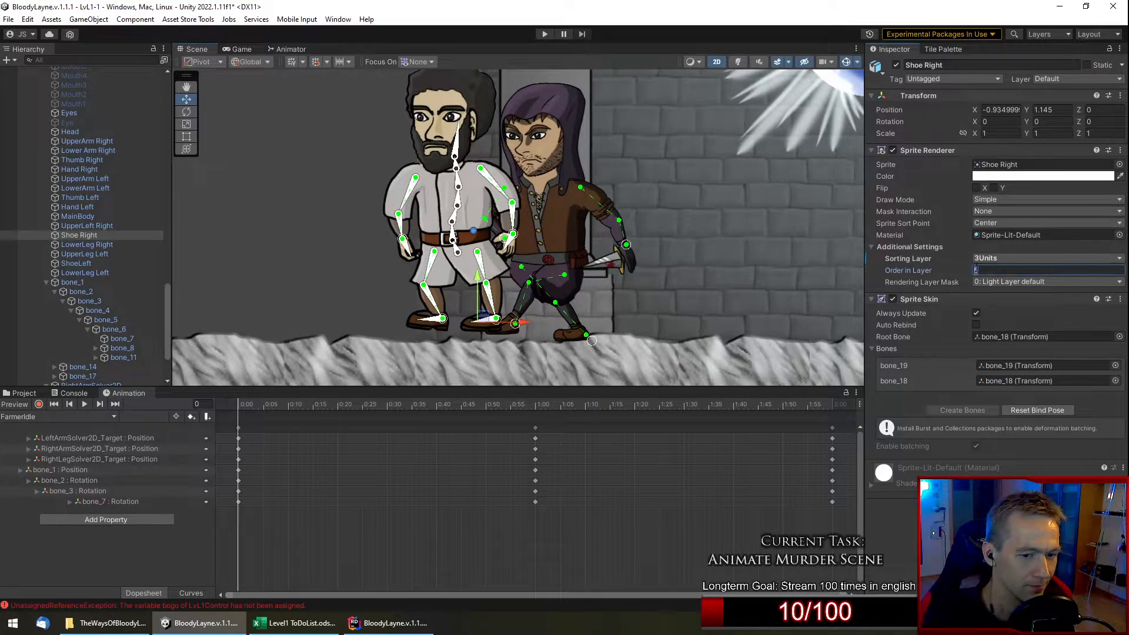
type("35")
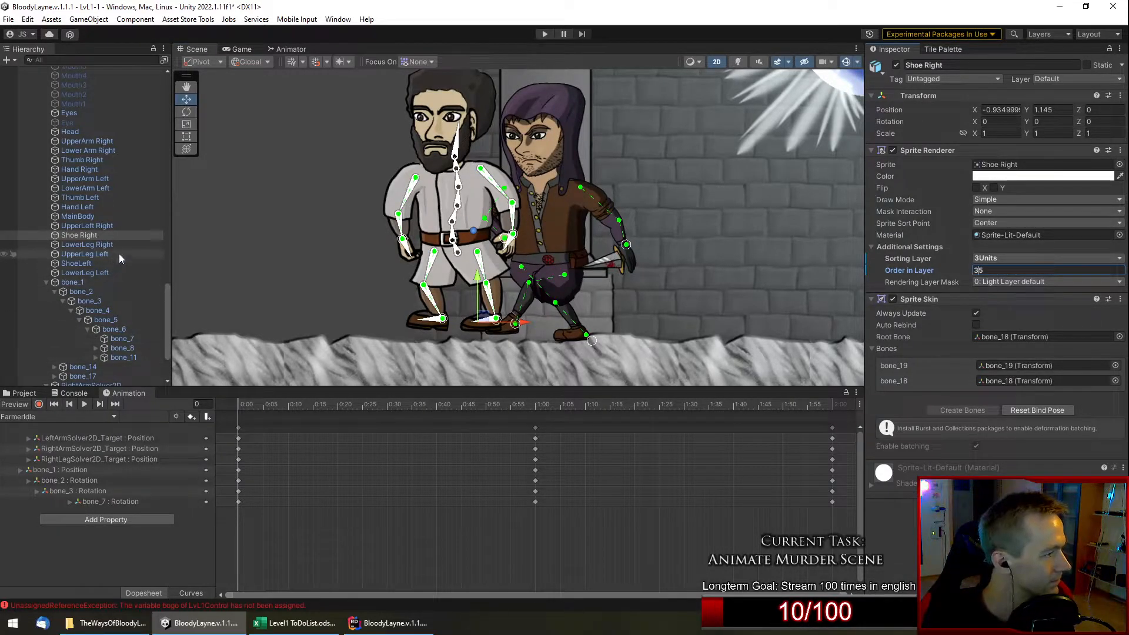
left_click(129, 245)
left_click(994, 270)
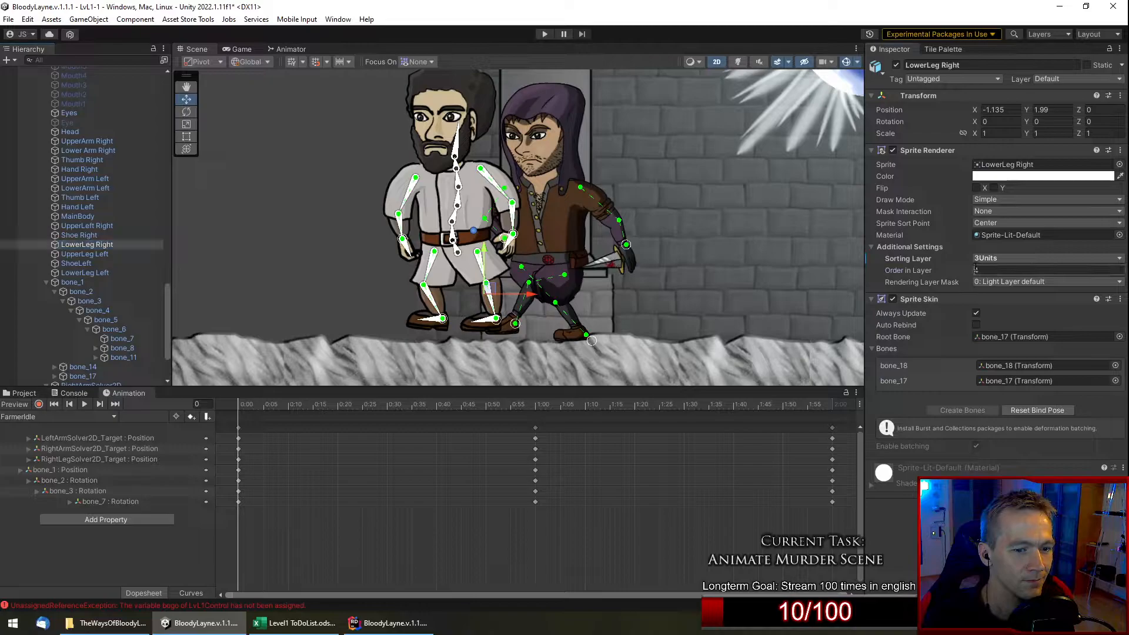
type("34")
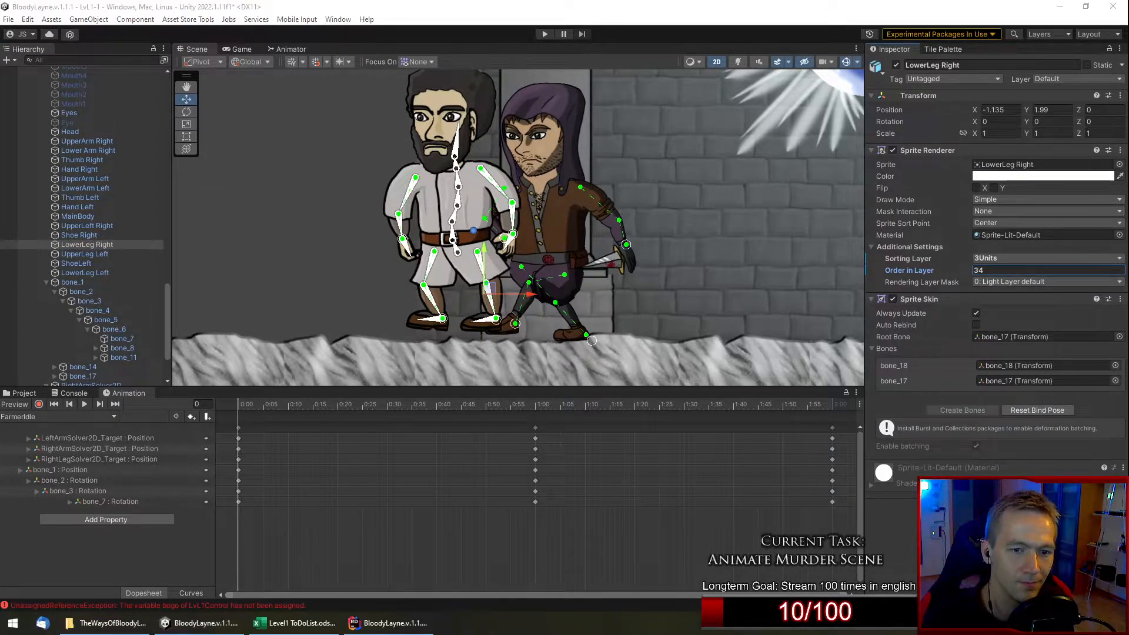
Set the Order in Layer of the farmer's UpperLeg Left sprite to 33 and of ShoeLeft to 32.
left_click(97, 255)
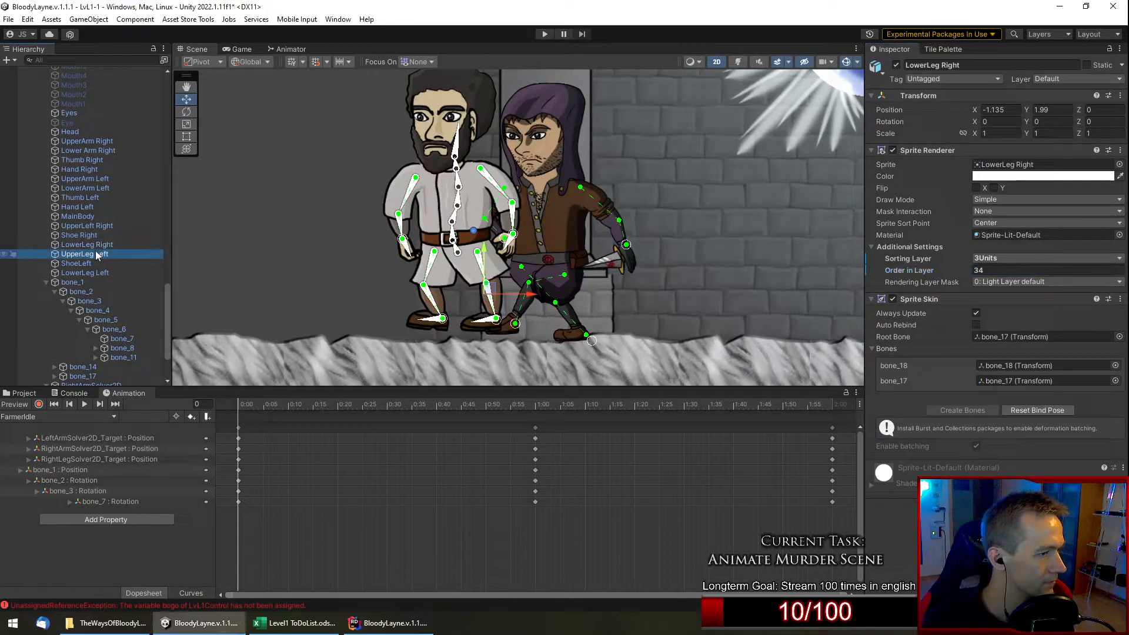
left_click(977, 270)
type("33")
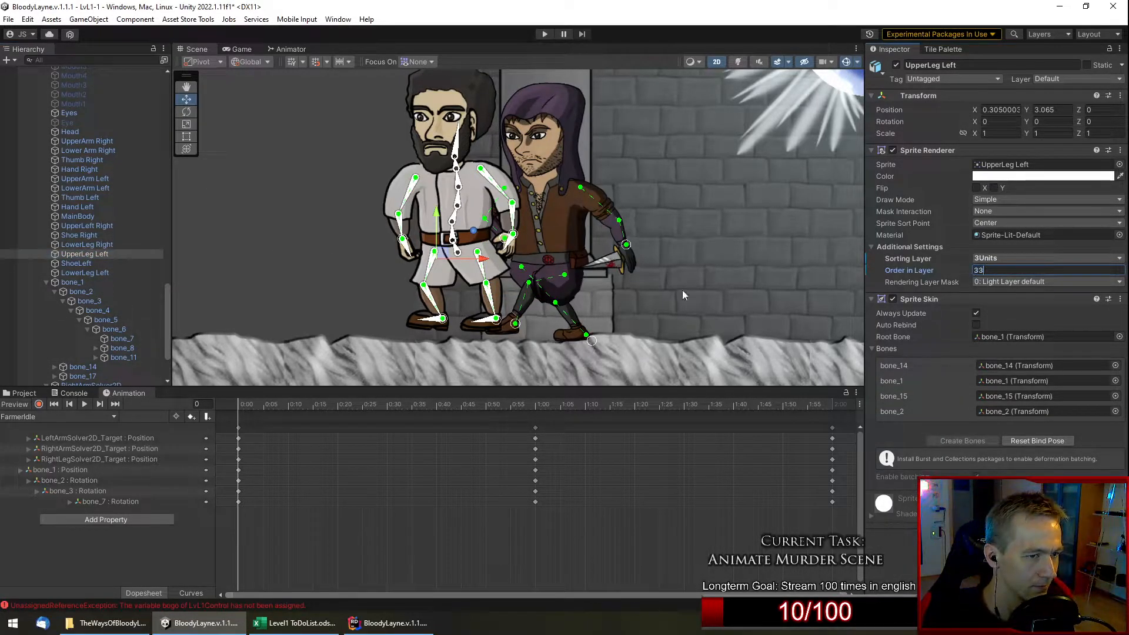
left_click(72, 262)
left_click(984, 270)
type("32")
Set the Order in Layer of the farmer's LowerLeg Left sprite to 31, and collapse the FarmerExport object.
left_click(113, 273)
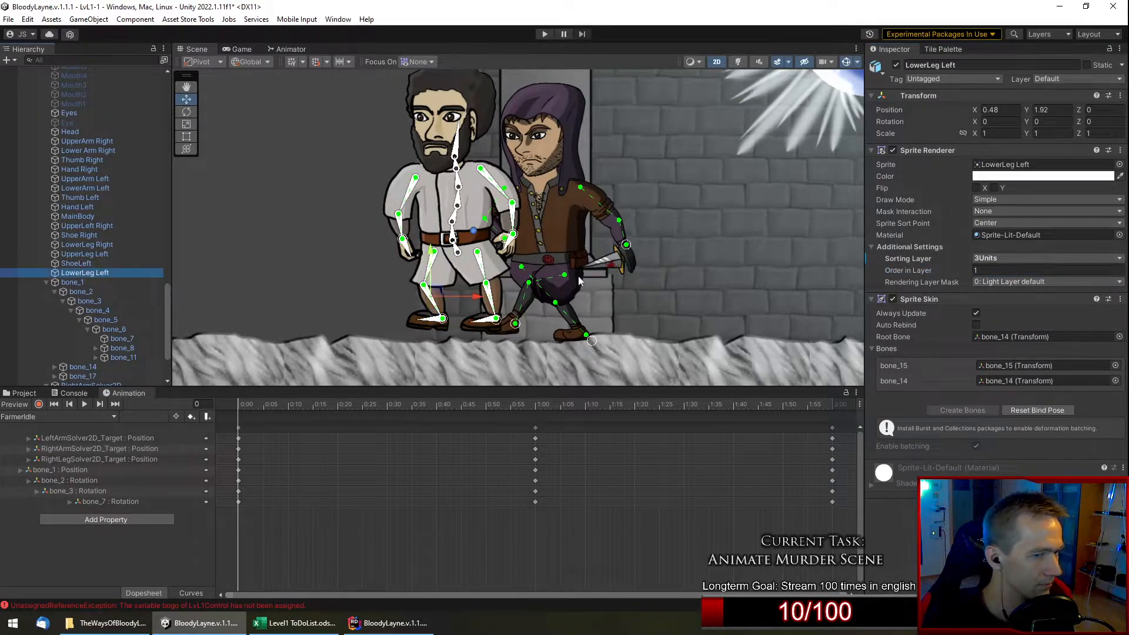
left_click(994, 270)
type("31")
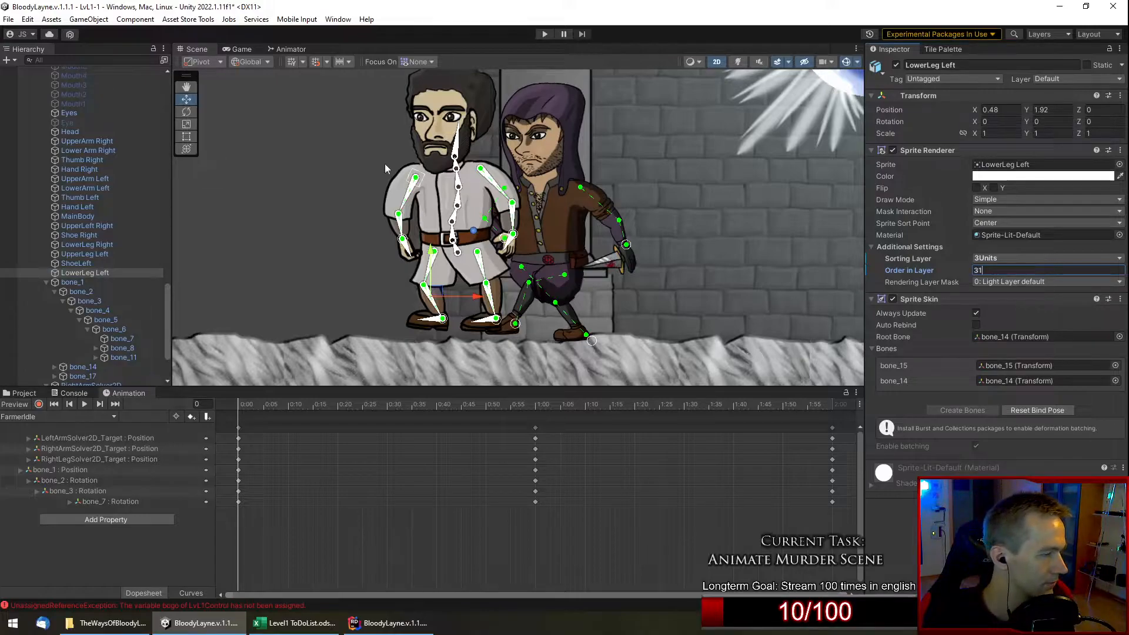
scroll(107, 275, "up", 5)
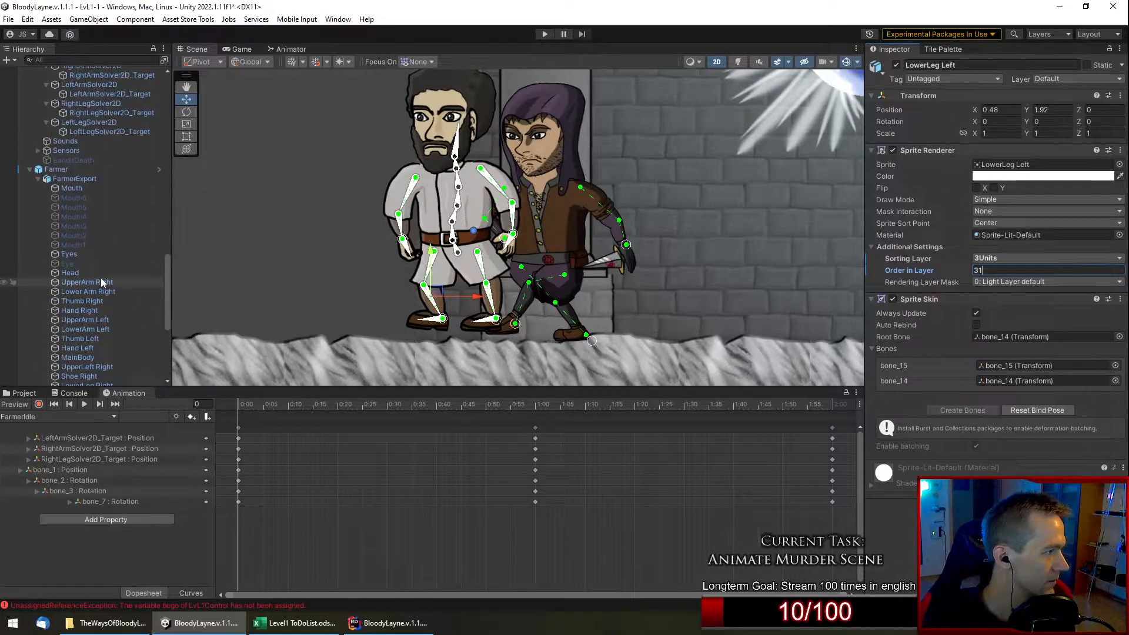
left_click(41, 178)
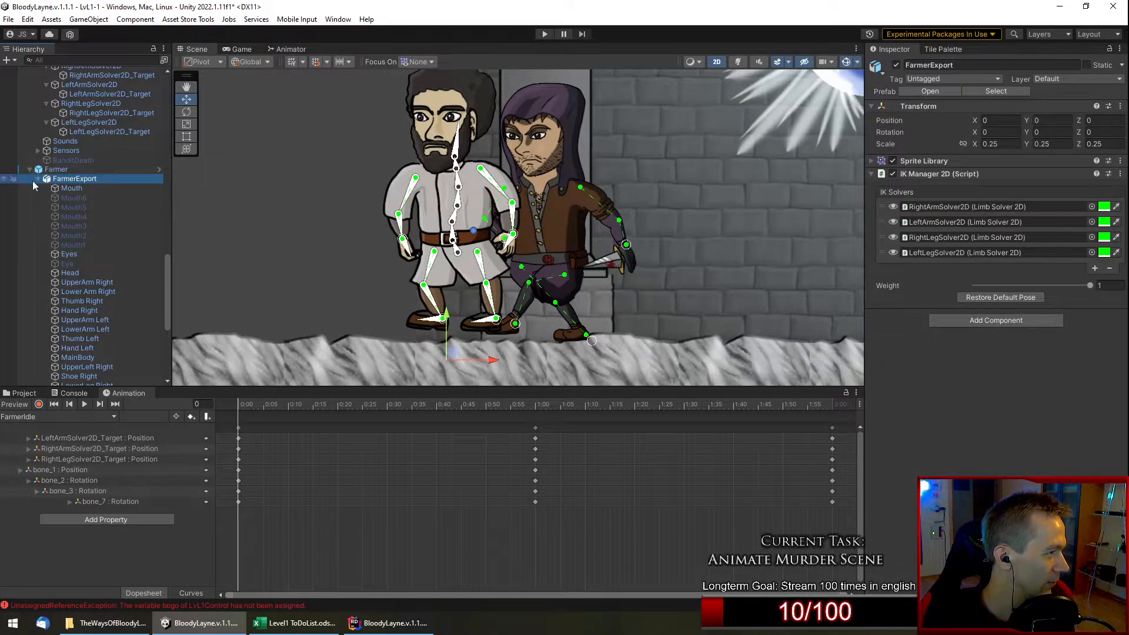
left_click(37, 178)
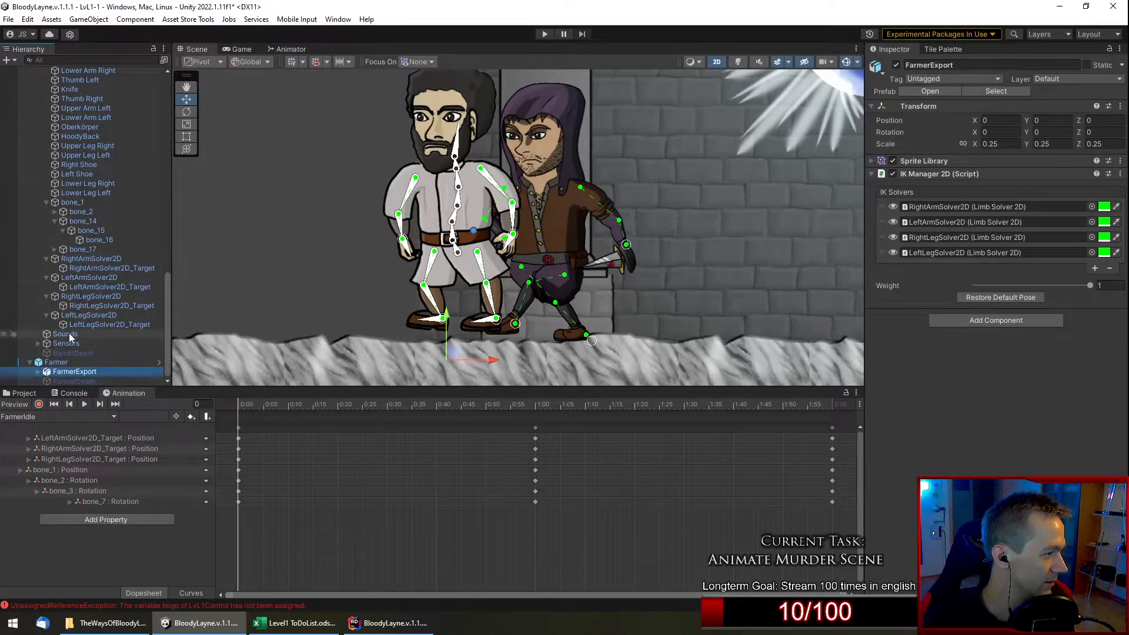
Select the bandit's rig and scrub BanditFarmerKill to 3:00, examining the bandit's layering and pose against the farmer.
scroll(101, 207, "up", 3)
scroll(101, 207, "up", 6)
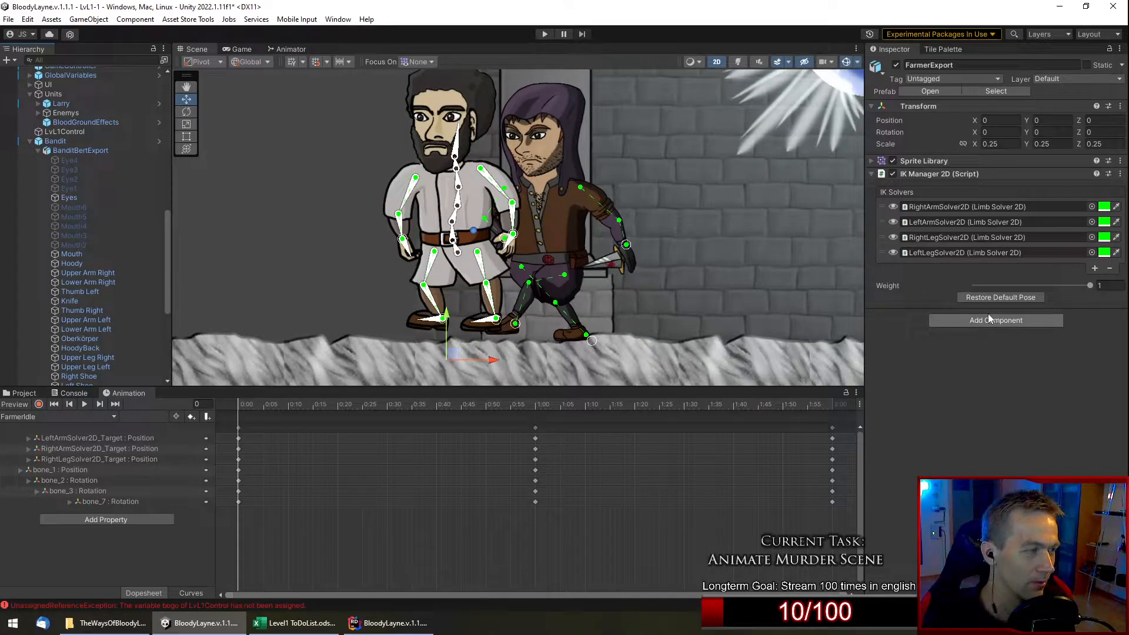
left_click(65, 234)
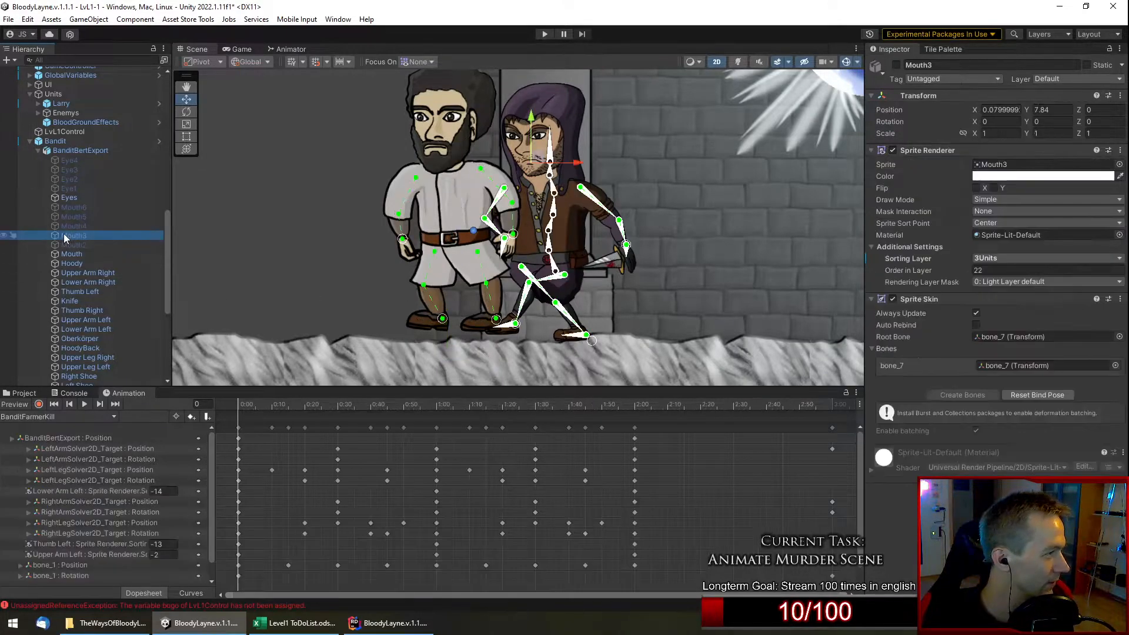
left_click_drag(270, 407, 832, 418)
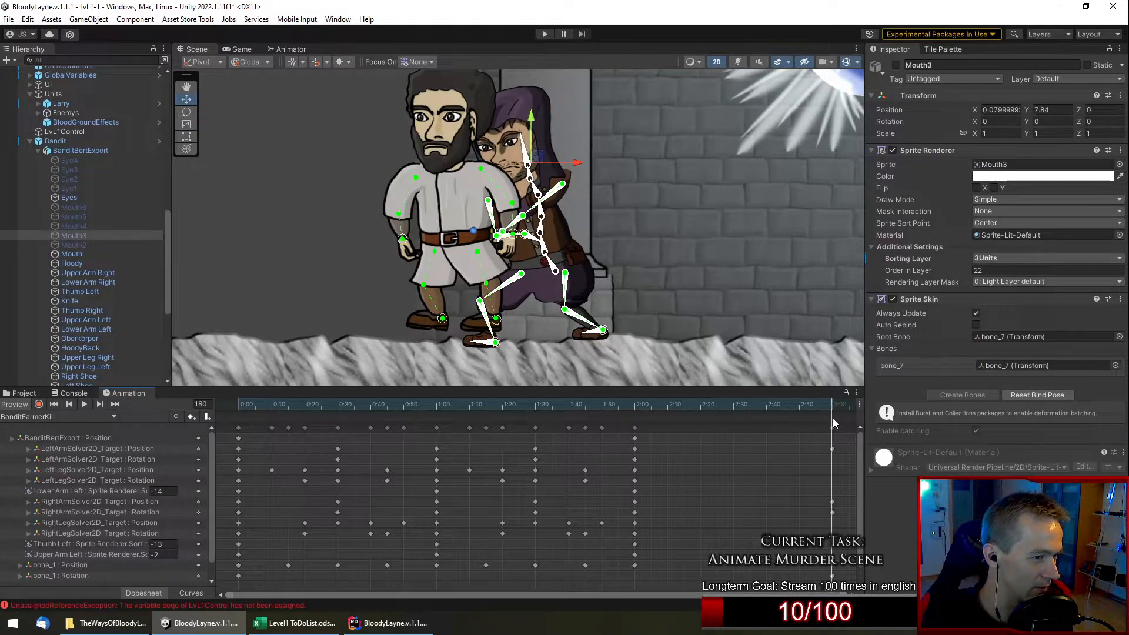
scroll(581, 199, "down", 2)
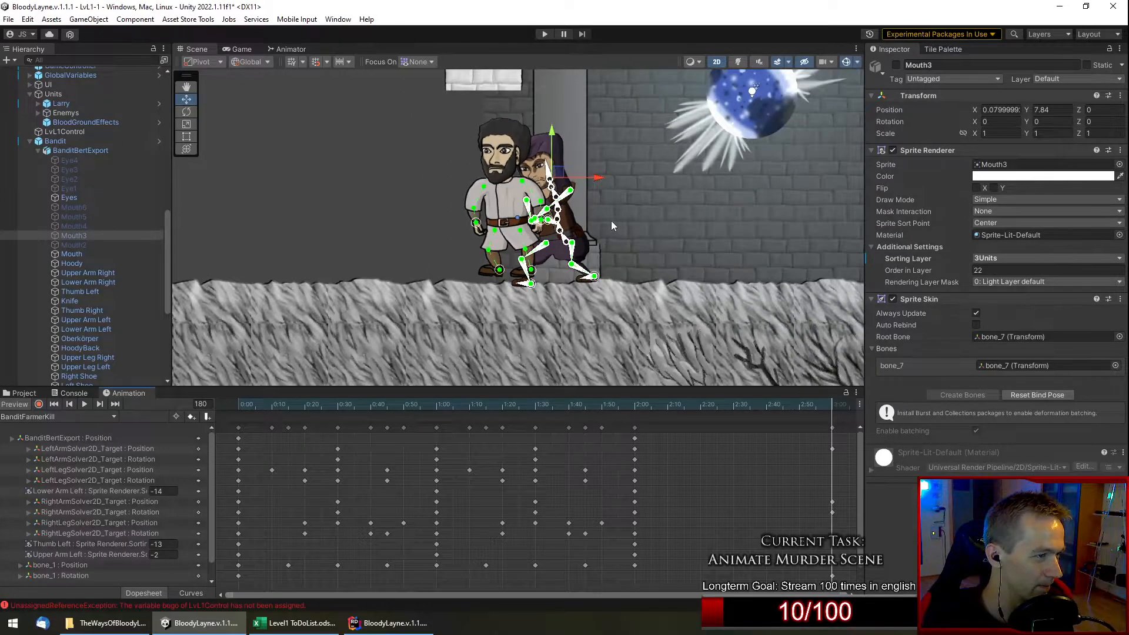
scroll(611, 221, "up", 2)
scroll(602, 199, "up", 1)
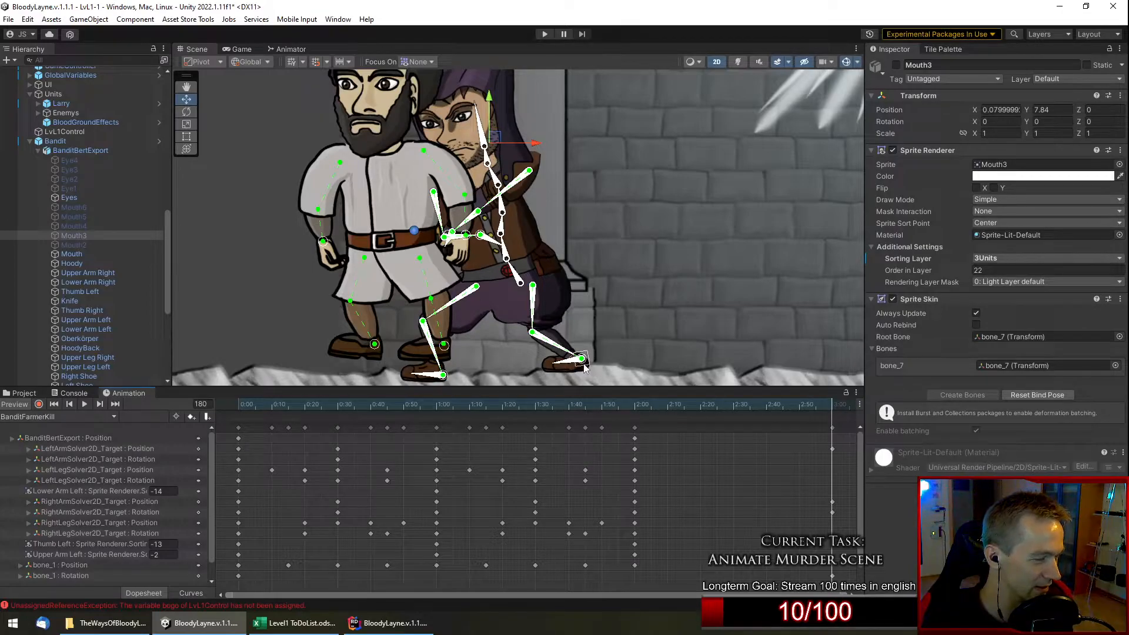
left_click_drag(653, 414, 831, 445)
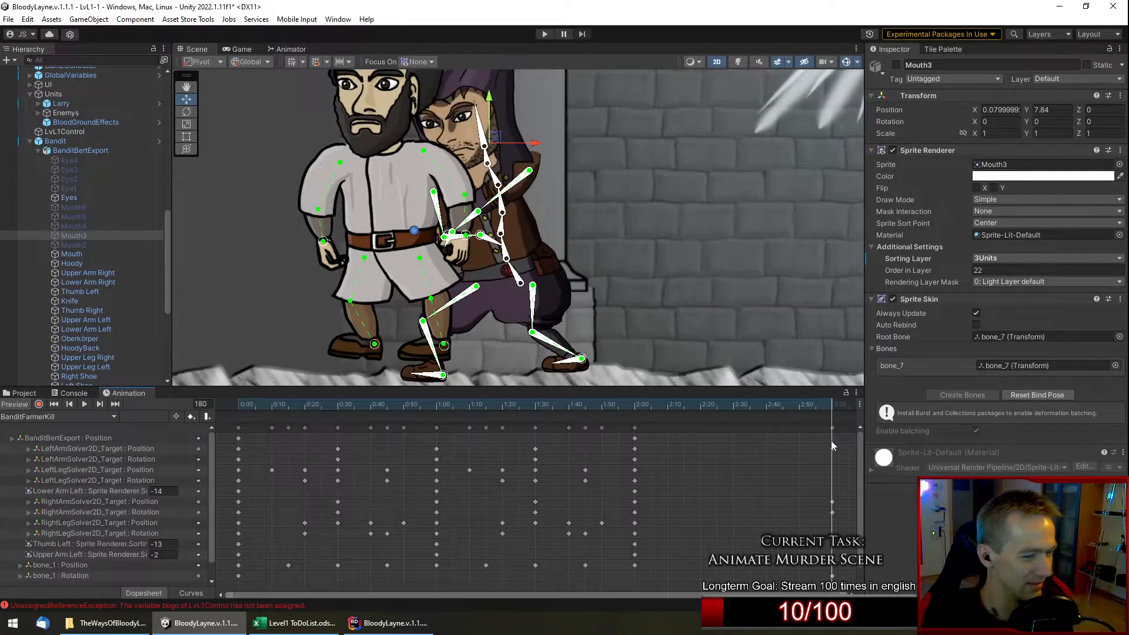
left_click_drag(689, 419, 832, 431)
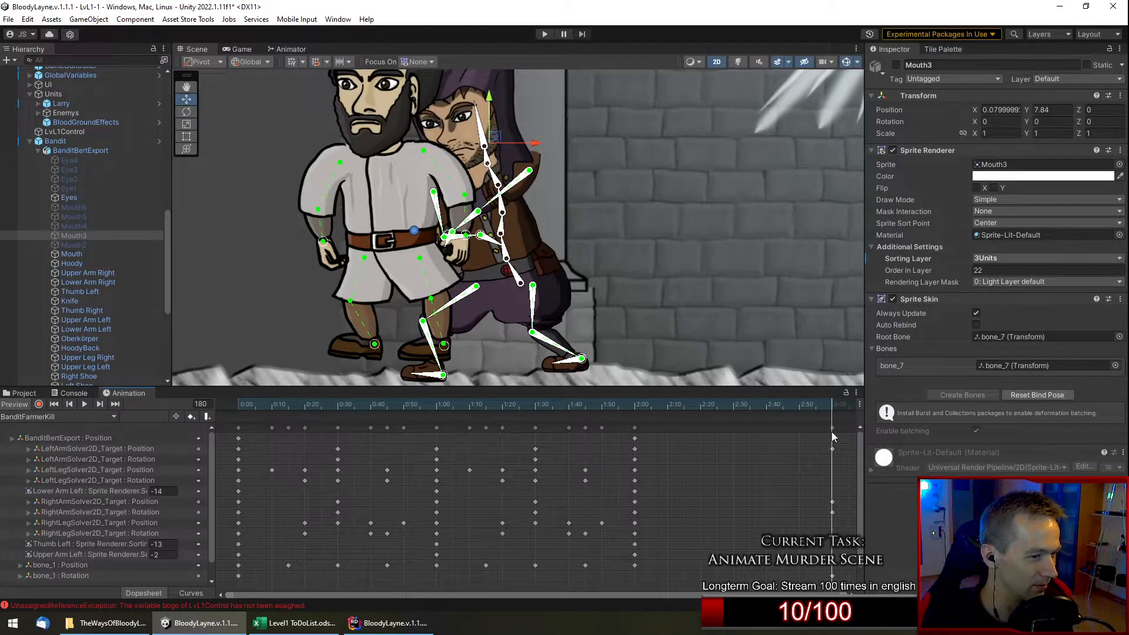
scroll(502, 224, "down", 3)
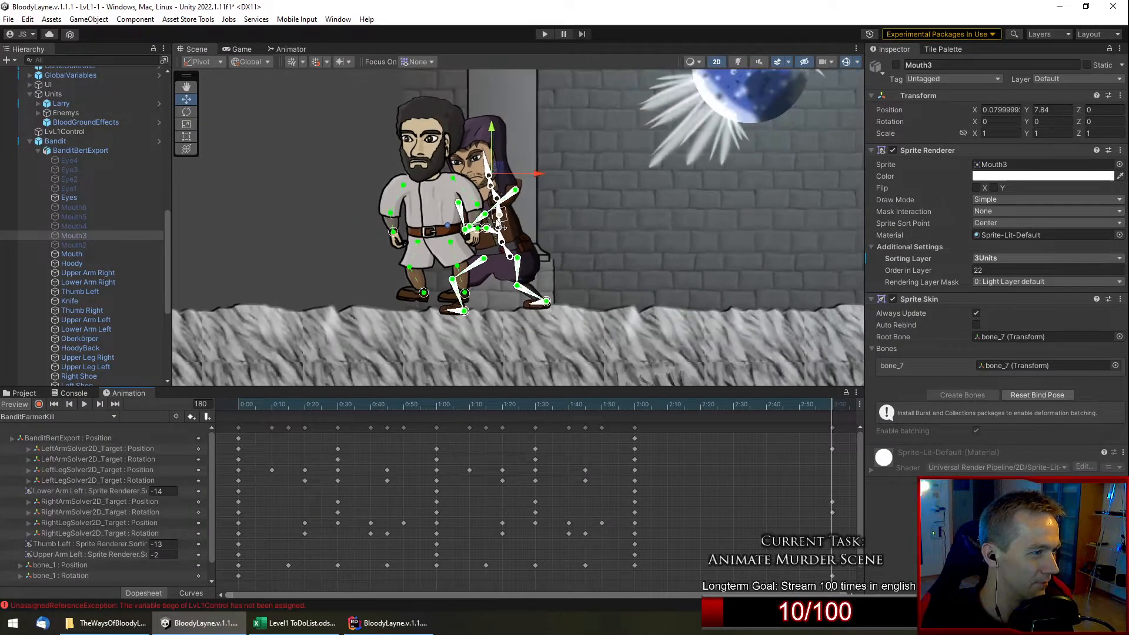
middle_click_drag(519, 196, 547, 210)
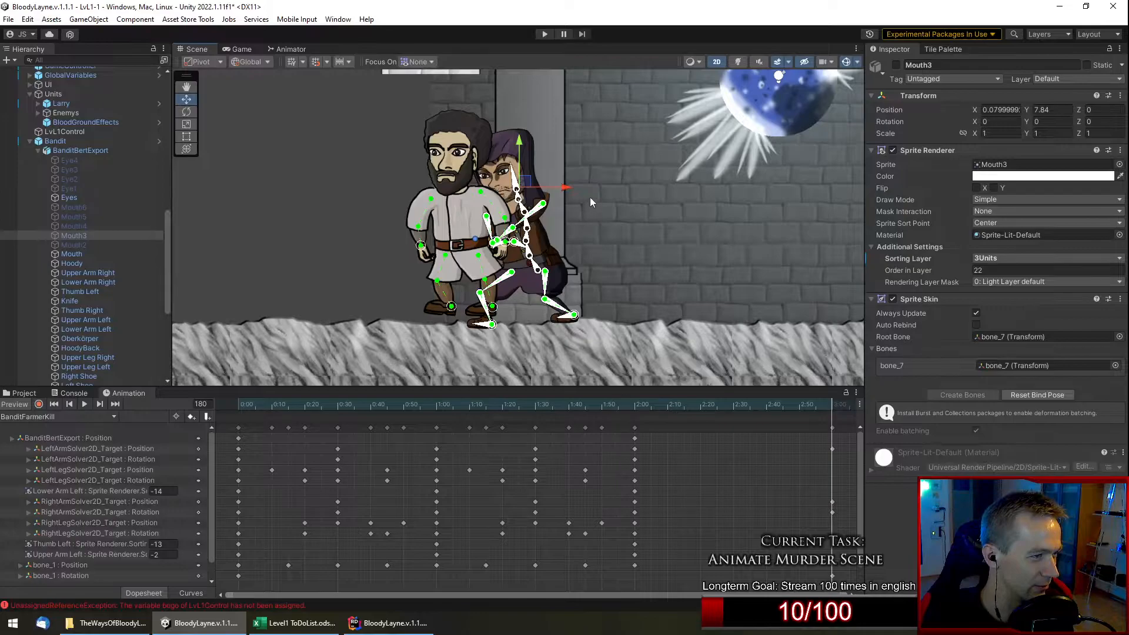
scroll(588, 200, "up", 6)
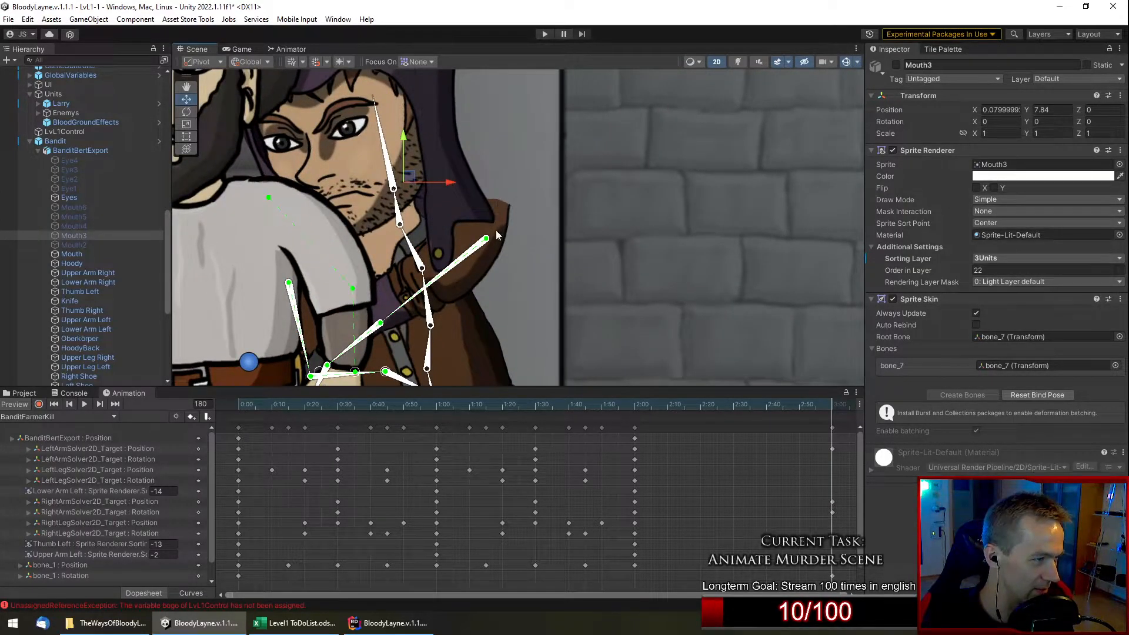
Record a slightly lowered position for the bandit's bone_11 at the raised shoulder on frame 180 of BanditFarmerKill.
left_click(39, 405)
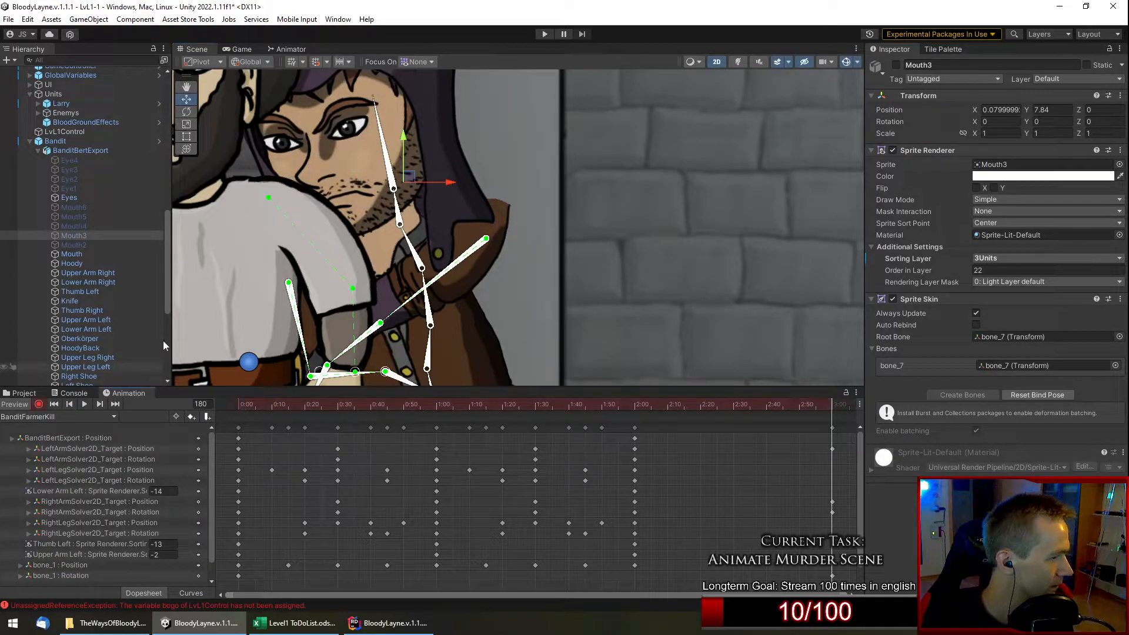
left_click_drag(487, 241, 478, 265)
scroll(574, 296, "down", 5)
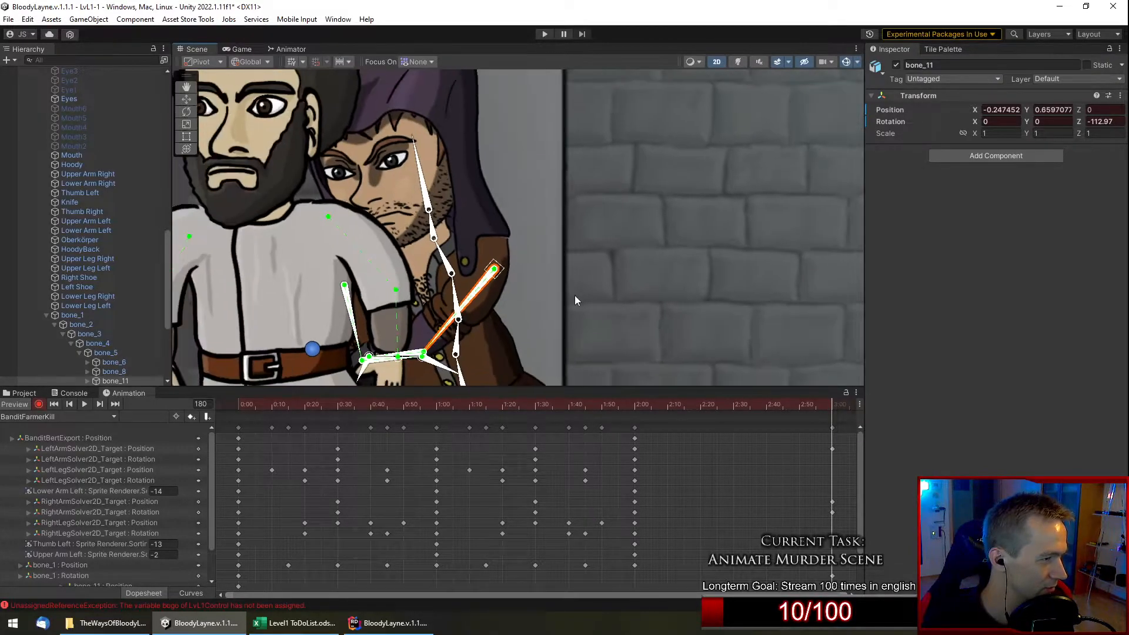
Scrub through the animation, and copy the bone_11 Position and Rotation keyframes from 0:00 to 2:00.
left_click_drag(636, 403, 268, 432)
left_click_drag(357, 434, 634, 427)
scroll(299, 510, "down", 5)
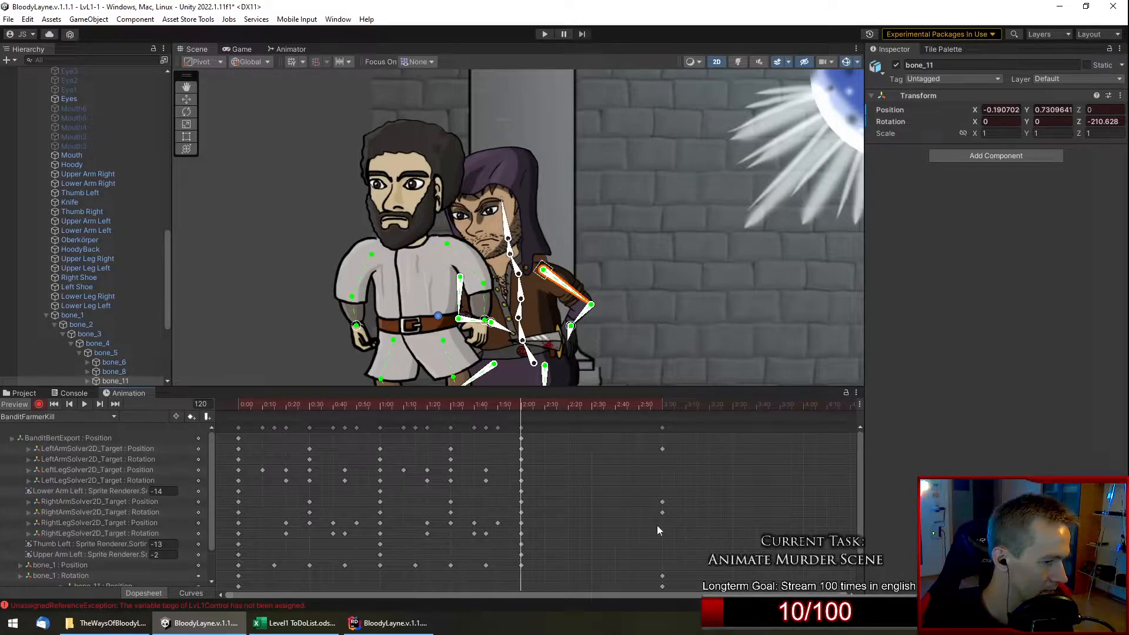
left_click_drag(860, 509, 860, 542)
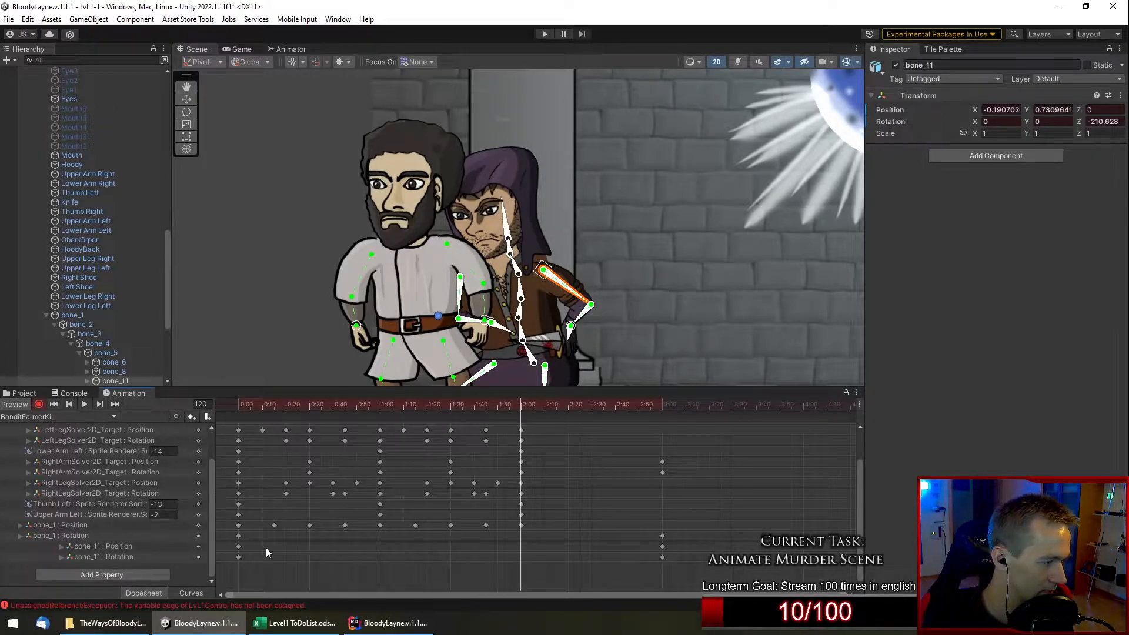
left_click_drag(234, 549, 228, 554)
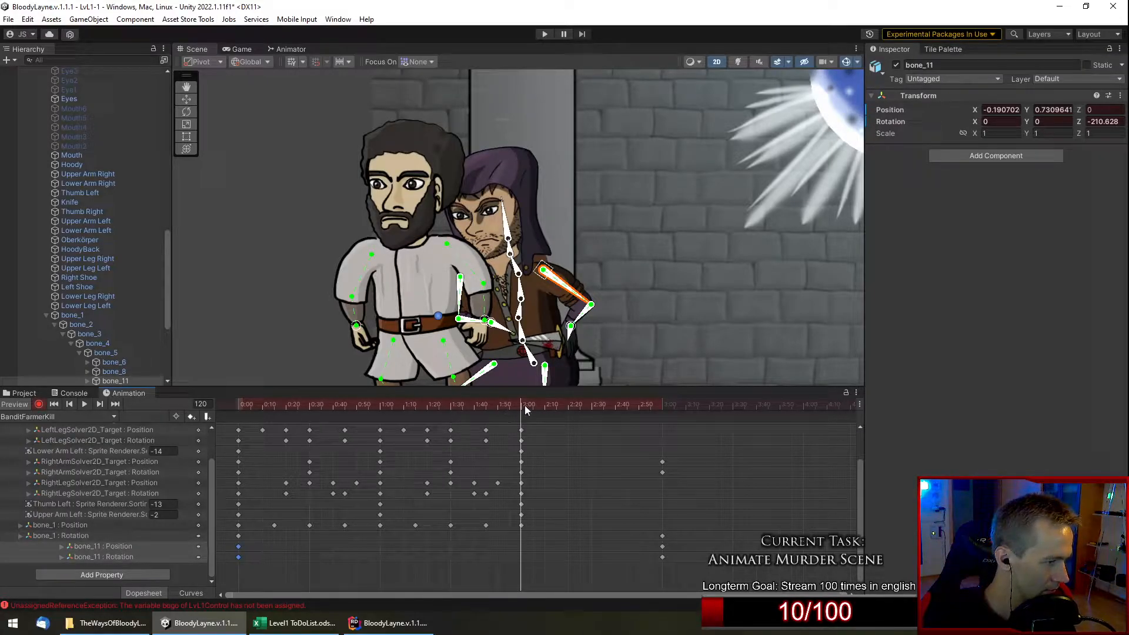
key("ctrl+v")
mouse_move(523, 407)
left_mouse_down()
mouse_move(666, 415)
mouse_move(525, 414)
left_mouse_up()
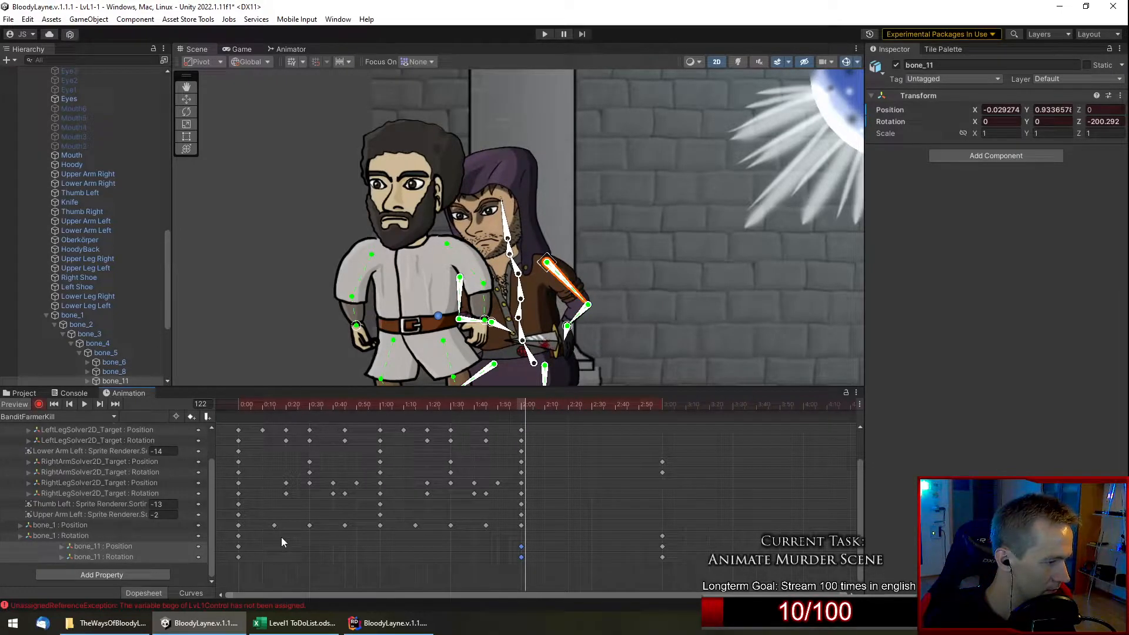
Copy the bone_1 Rotation keyframe from 0:00 to 2:00, and scrub to 3:00 to check the stabbing motion.
left_click(238, 535)
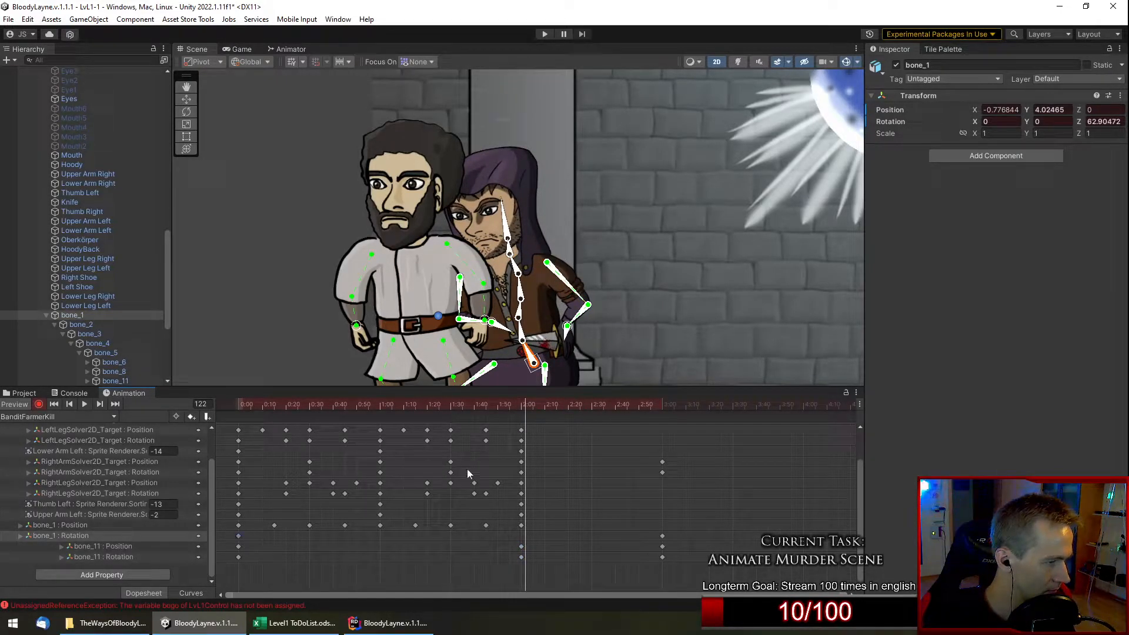
left_click(525, 405)
left_click(521, 401)
left_click_drag(522, 403, 667, 406)
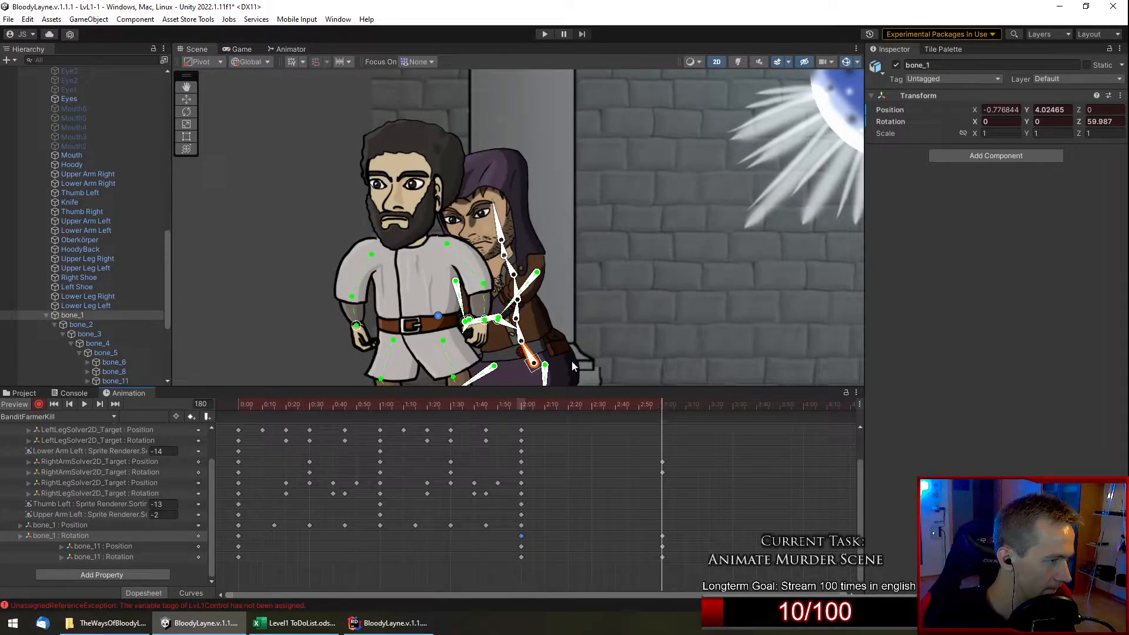
scroll(609, 282, "down", 4)
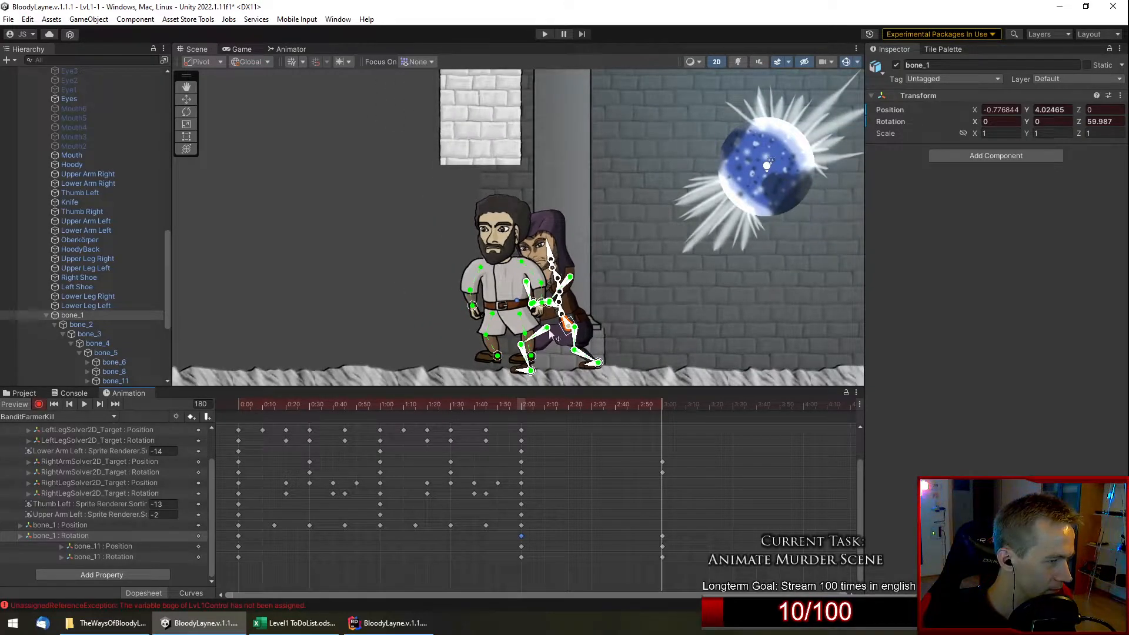
scroll(557, 348, "up", 4)
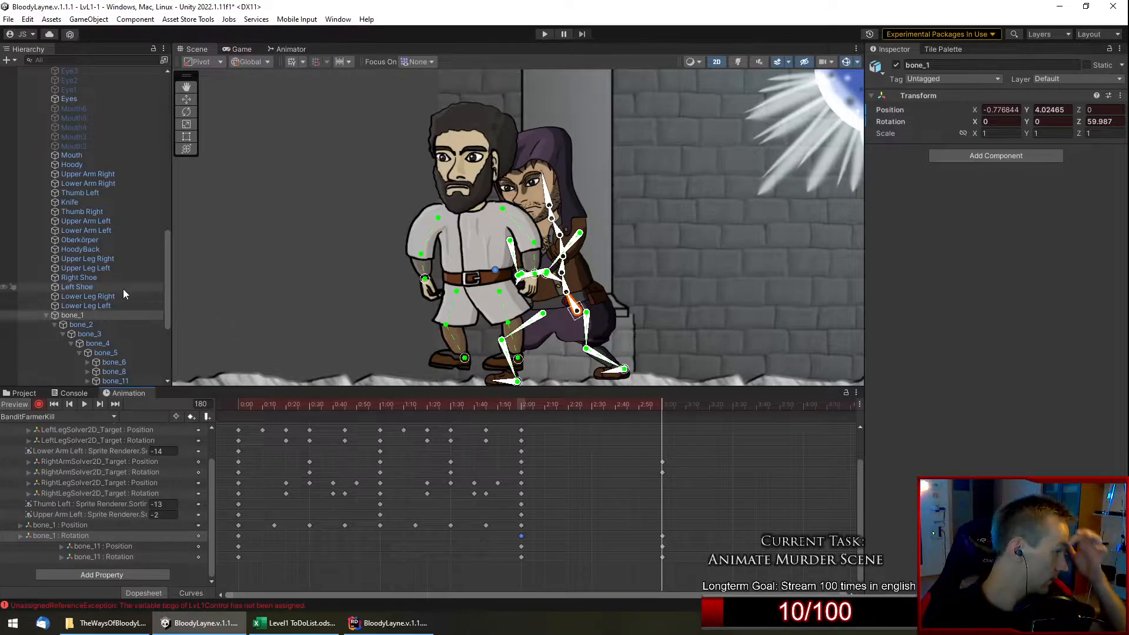
scroll(117, 286, "up", 7)
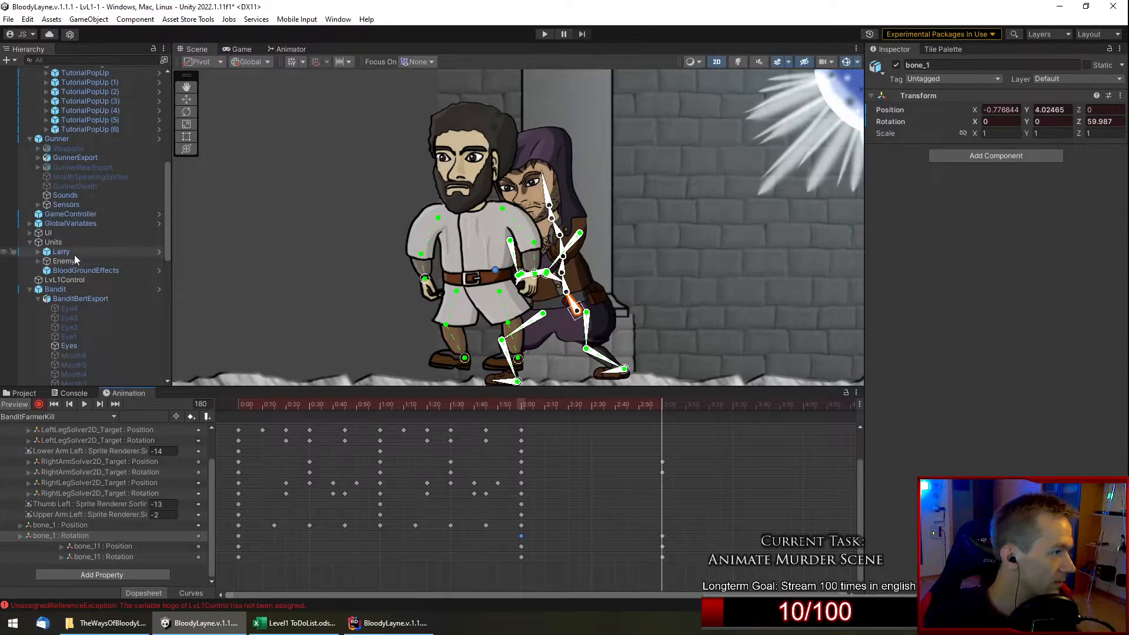
Lower the Farmer slightly to Position Y -36.467, and preview the FarmerIdle animation.
scroll(81, 292, "down", 8)
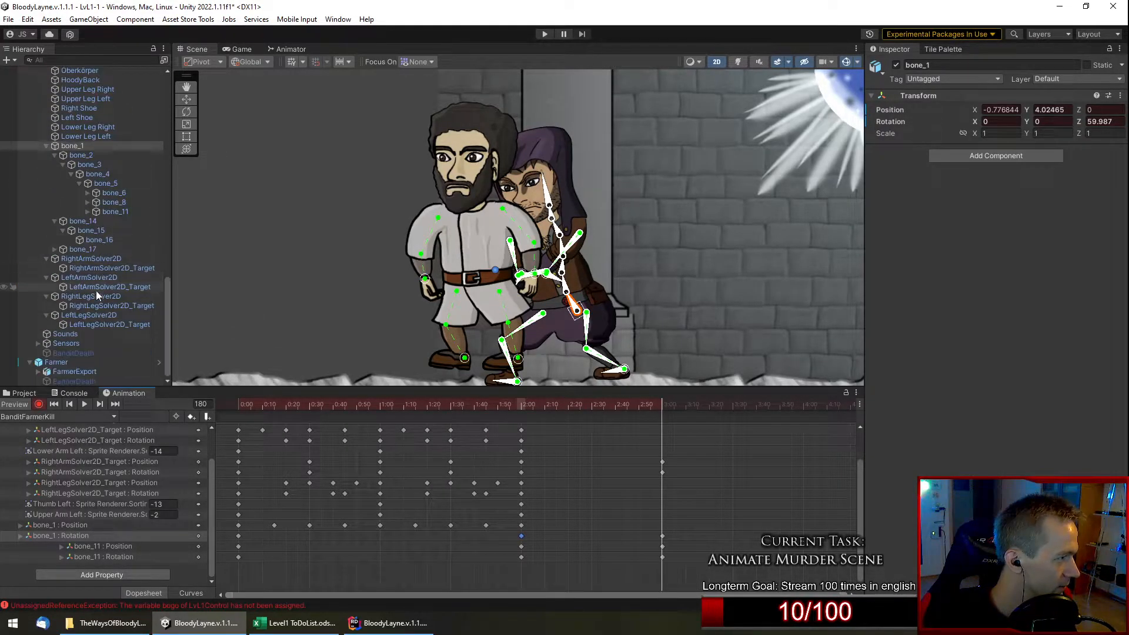
left_click(73, 361)
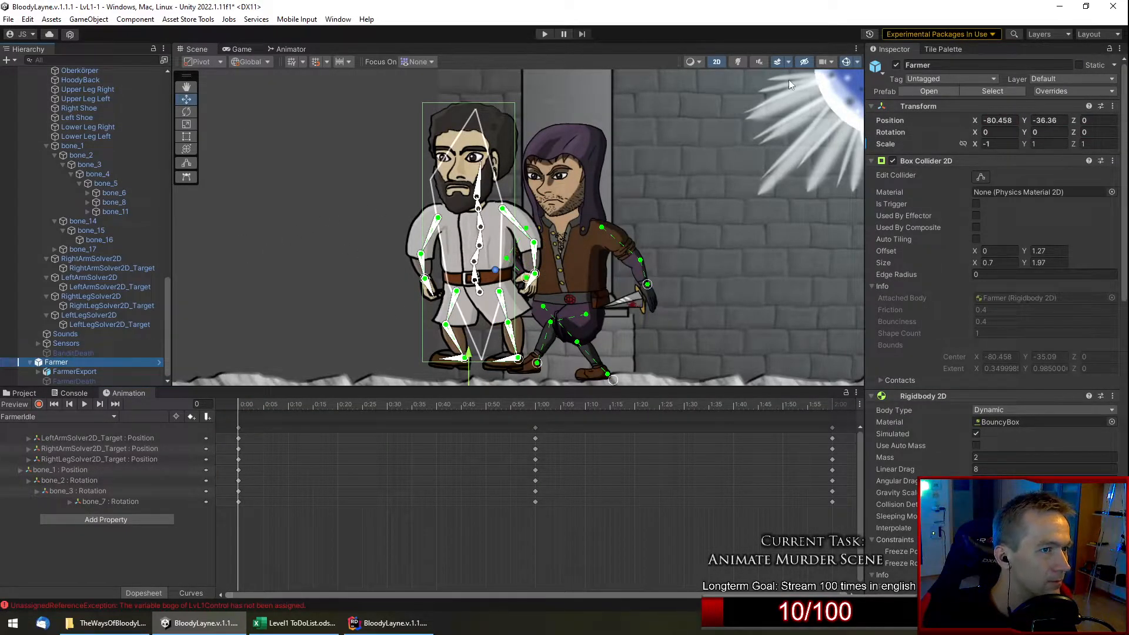
scroll(394, 164, "down", 2)
left_click_drag(451, 296, 454, 304)
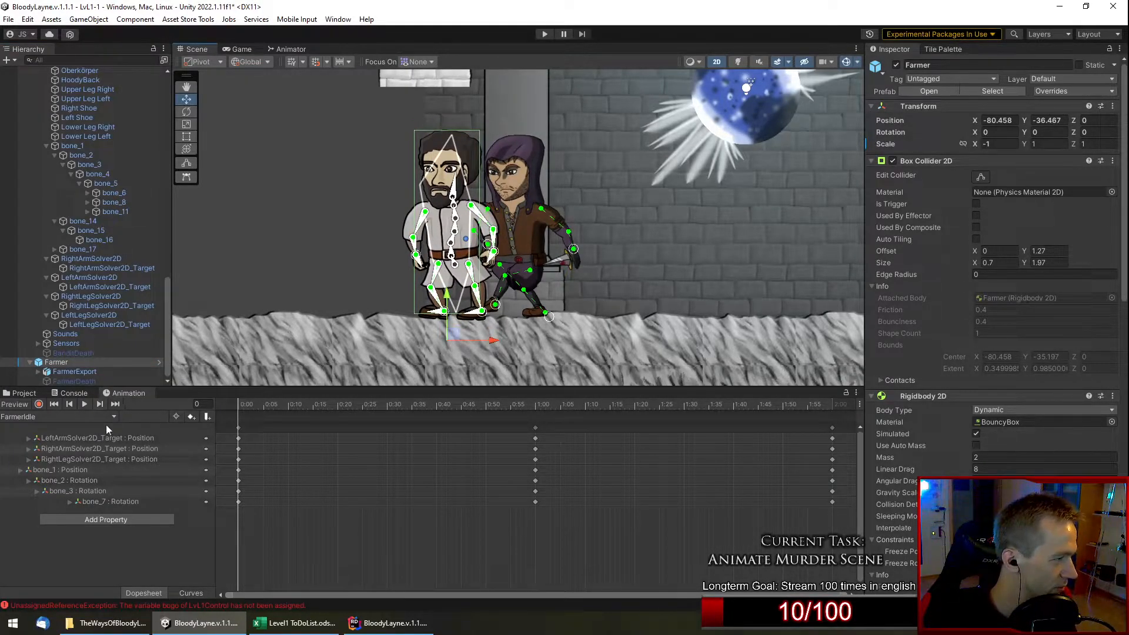
left_click(83, 404)
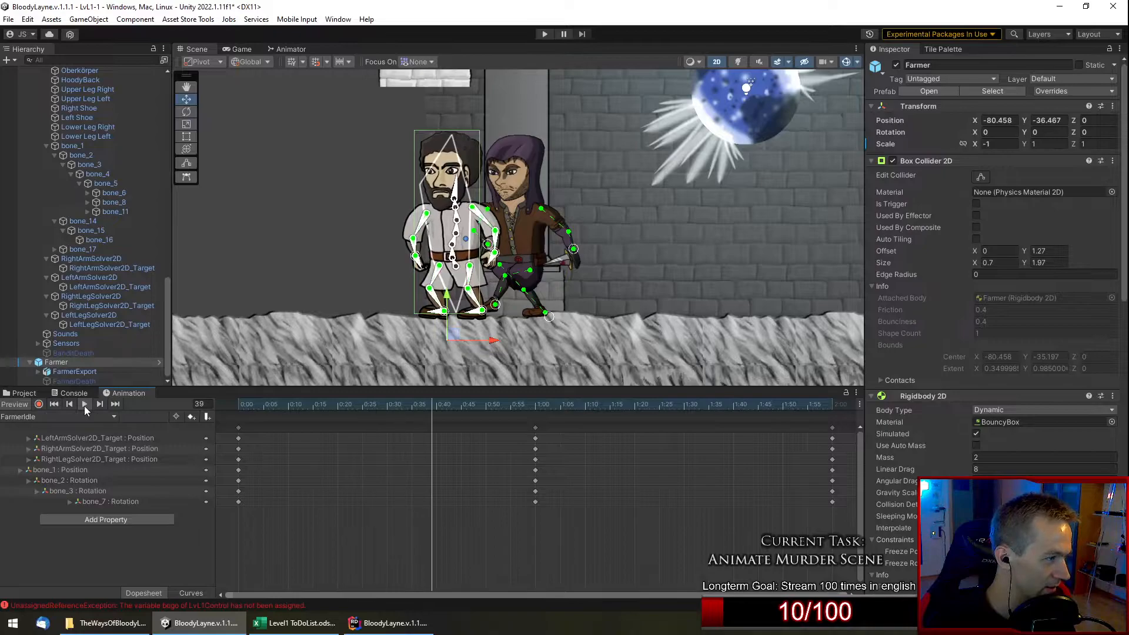
Add the Bandit and its hierarchy to the Farmer selection, and shift both characters horizontally away from the pillar.
scroll(59, 199, "up", 8)
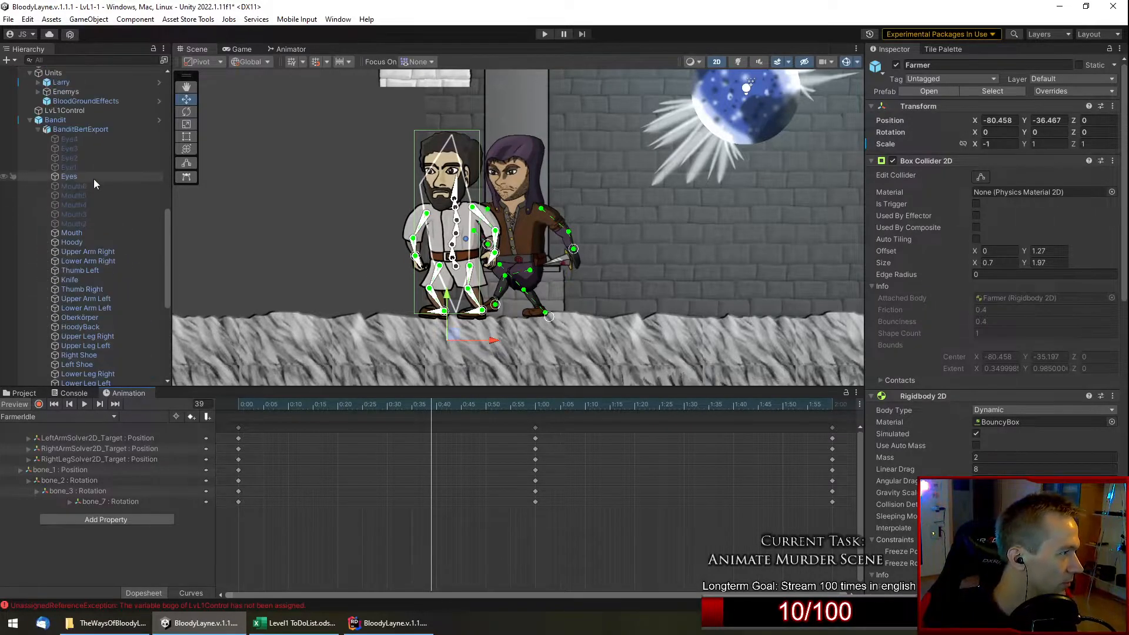
left_click(89, 120, "shift")
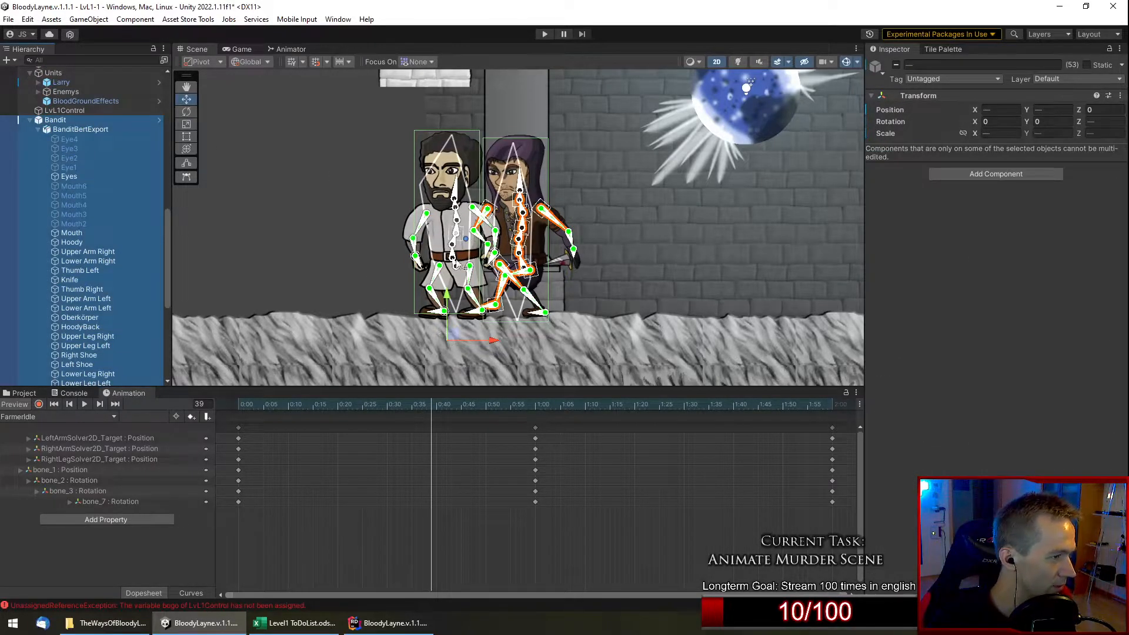
left_click_drag(493, 347, 414, 356)
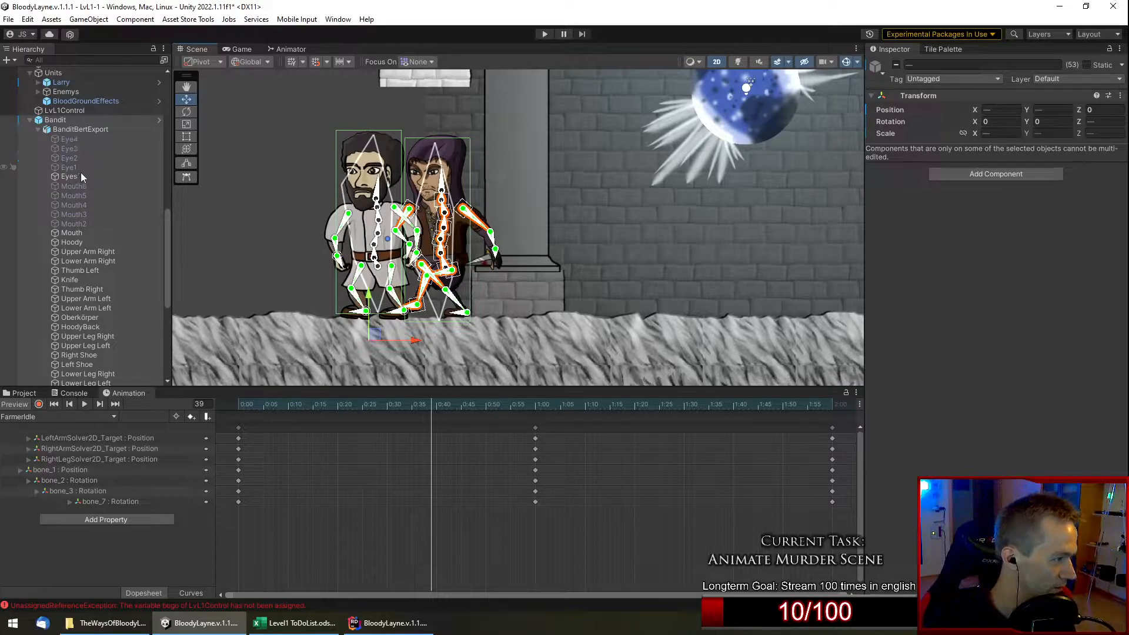
Record BanditBertExport's starting Position X as -11.77 on frame 0 of BanditFarmerKill.
left_click(74, 129)
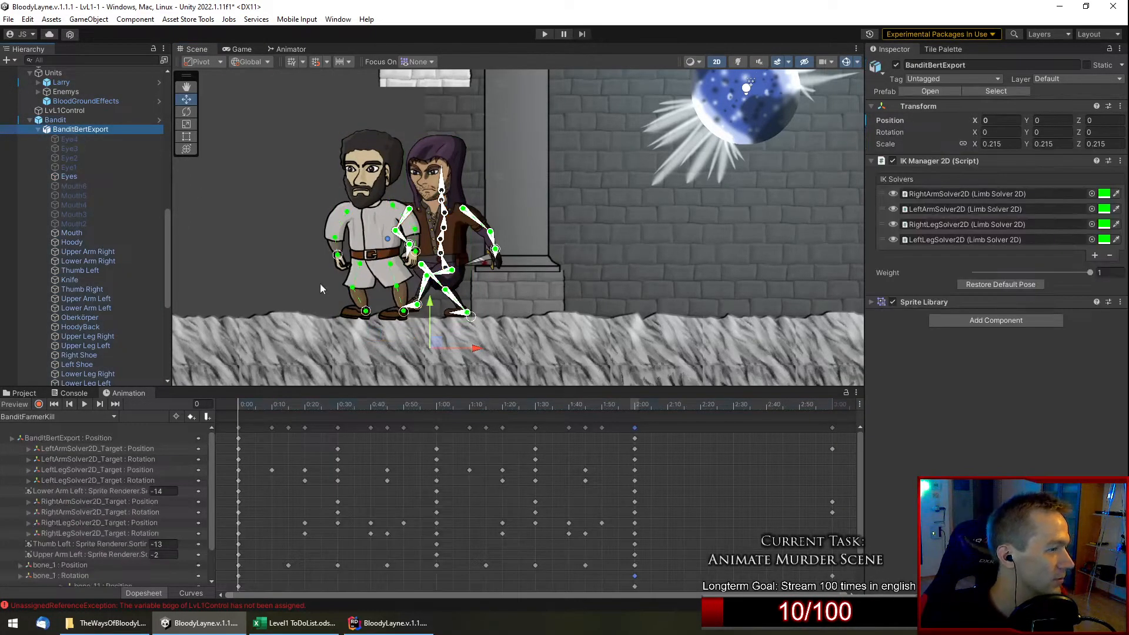
left_click_drag(270, 404, 235, 412)
scroll(380, 265, "down", 5)
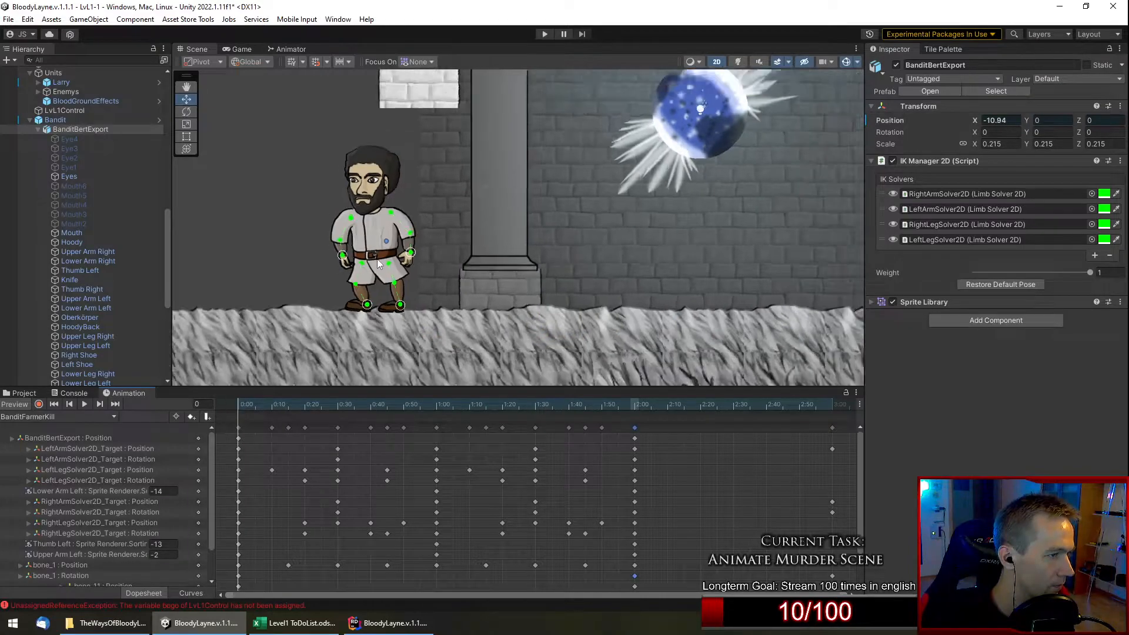
scroll(379, 265, "down", 3)
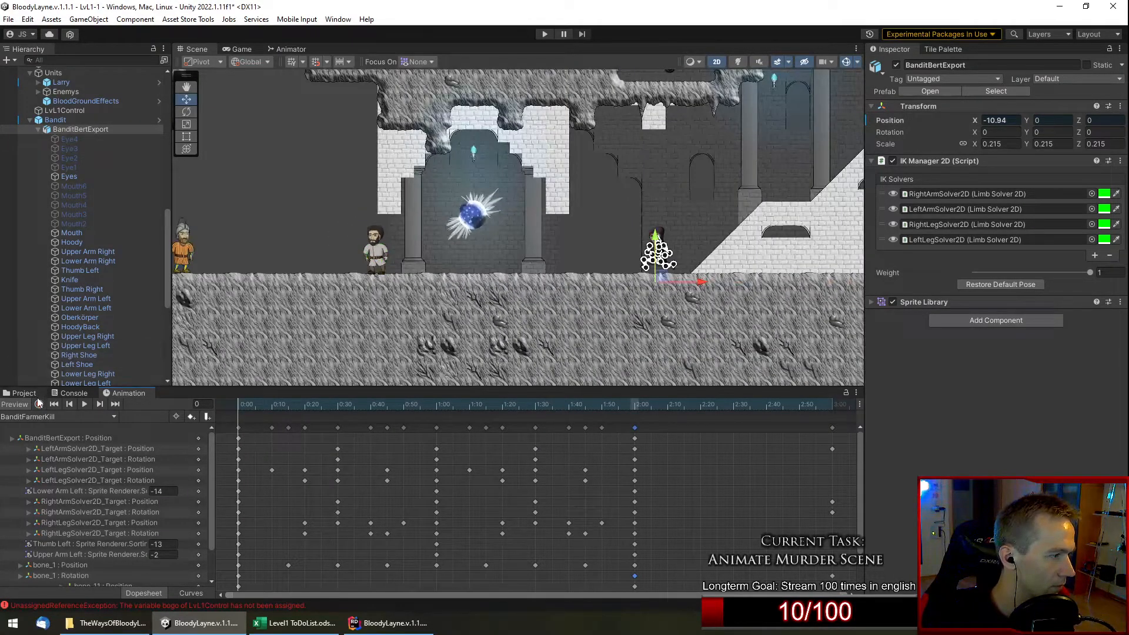
left_click_drag(704, 284, 723, 285)
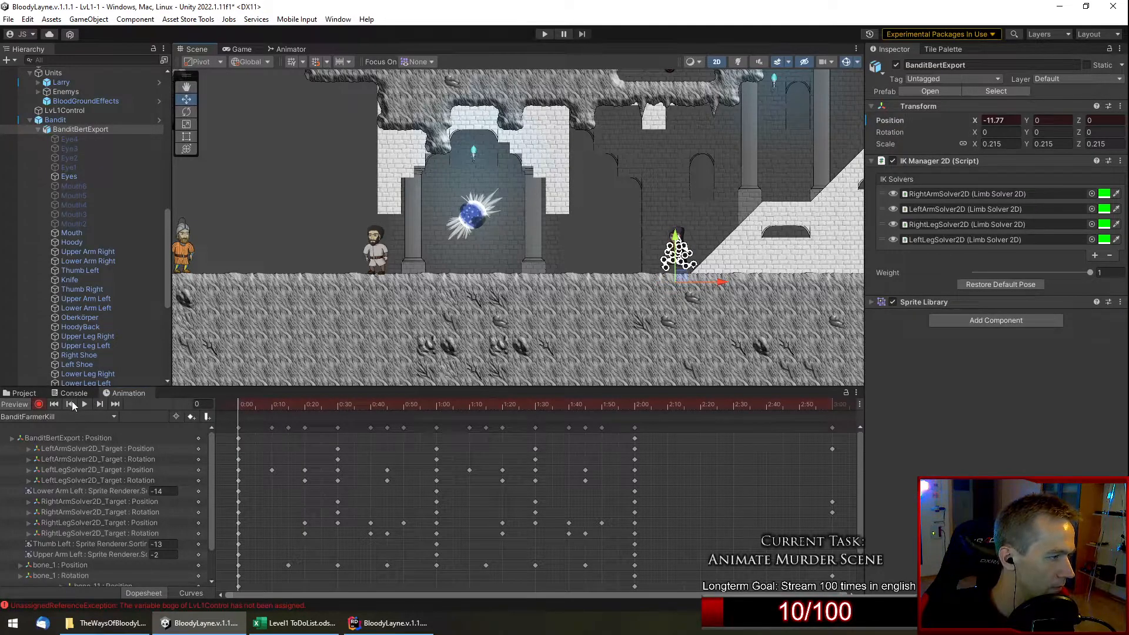
Play BanditFarmerKill with the scene gizmos hidden, examining the bandit's approach to the farmer.
left_click(84, 404)
key("f")
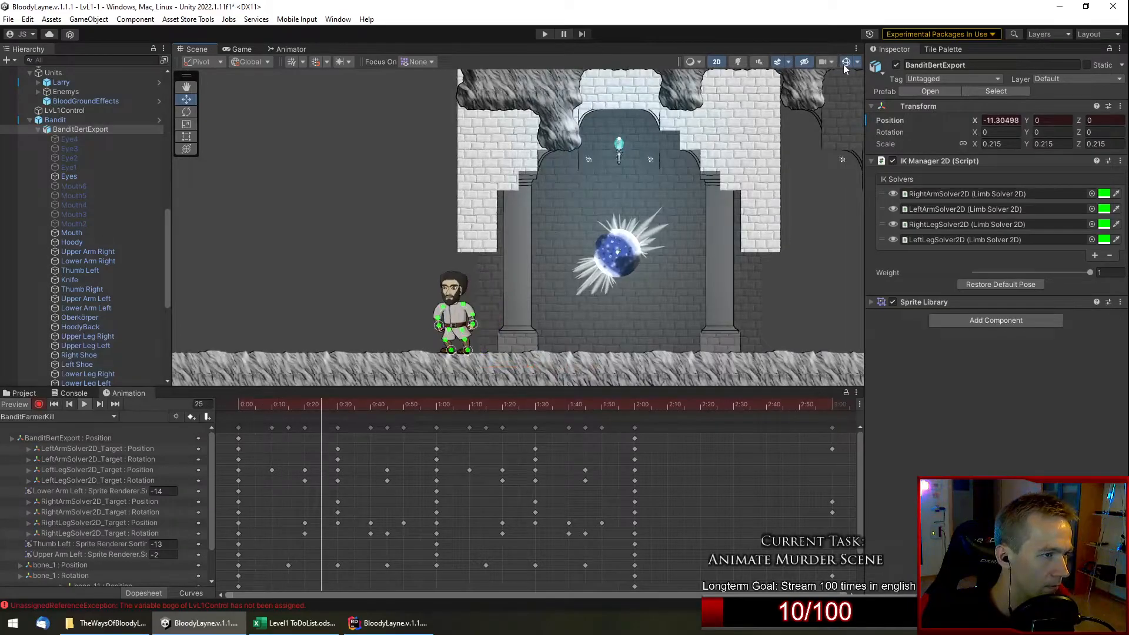
scroll(458, 280, "up", 4)
scroll(459, 276, "up", 5)
middle_click_drag(460, 263, 482, 216)
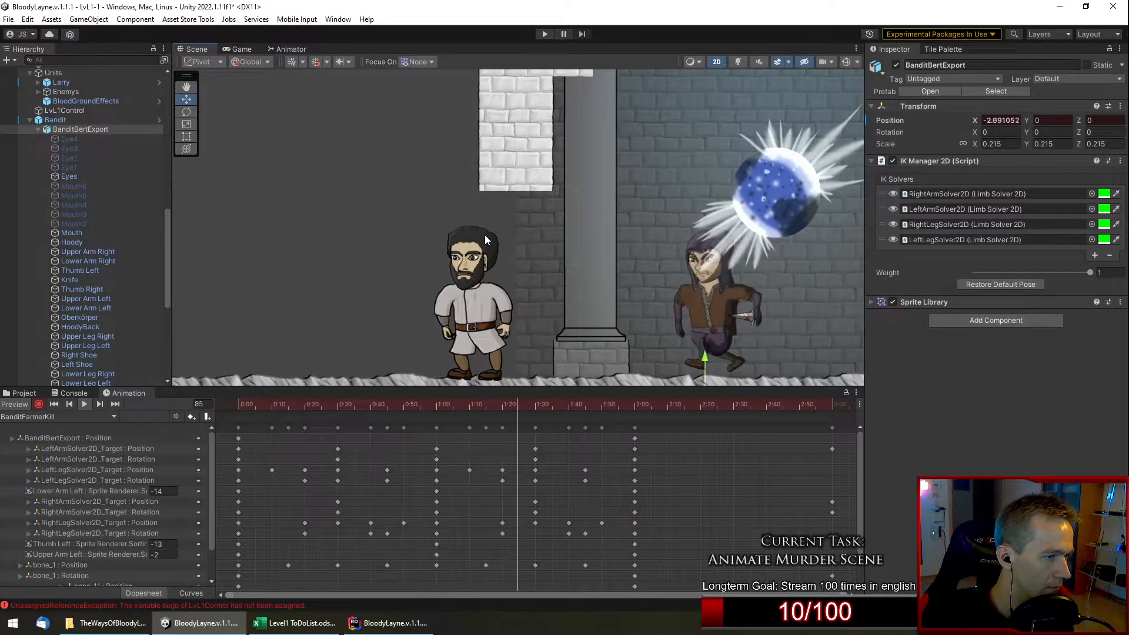
left_click(844, 62)
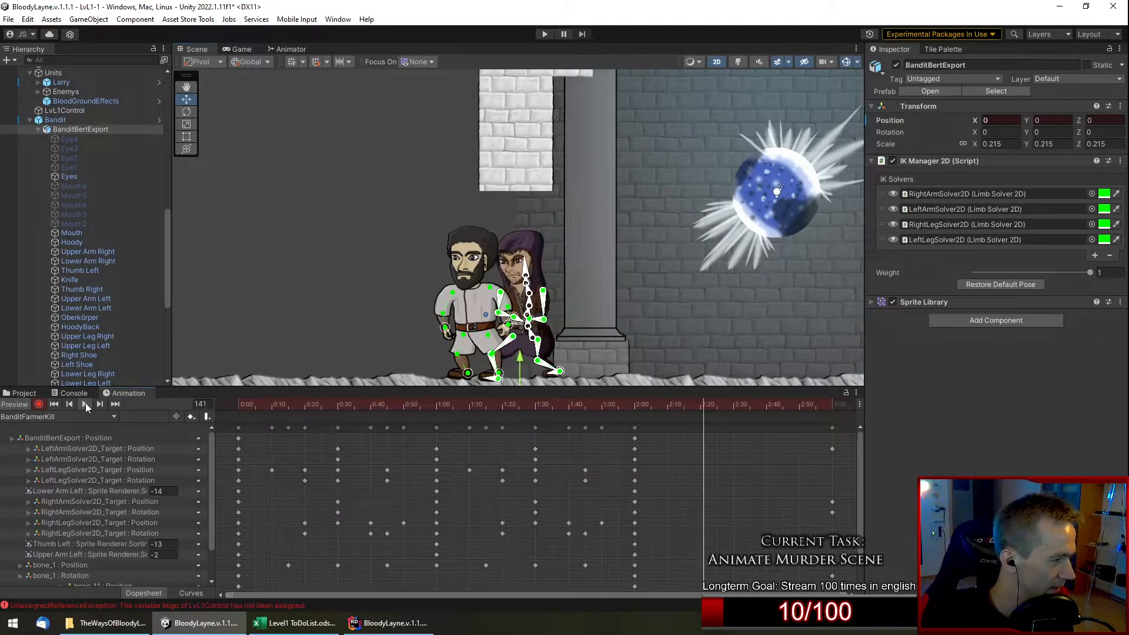
Move the 3:00 stabbing keyframes to 2:20, and replay and scrub the clip to check the faster stab.
left_click_drag(644, 404, 699, 408)
scroll(452, 303, "up", 2)
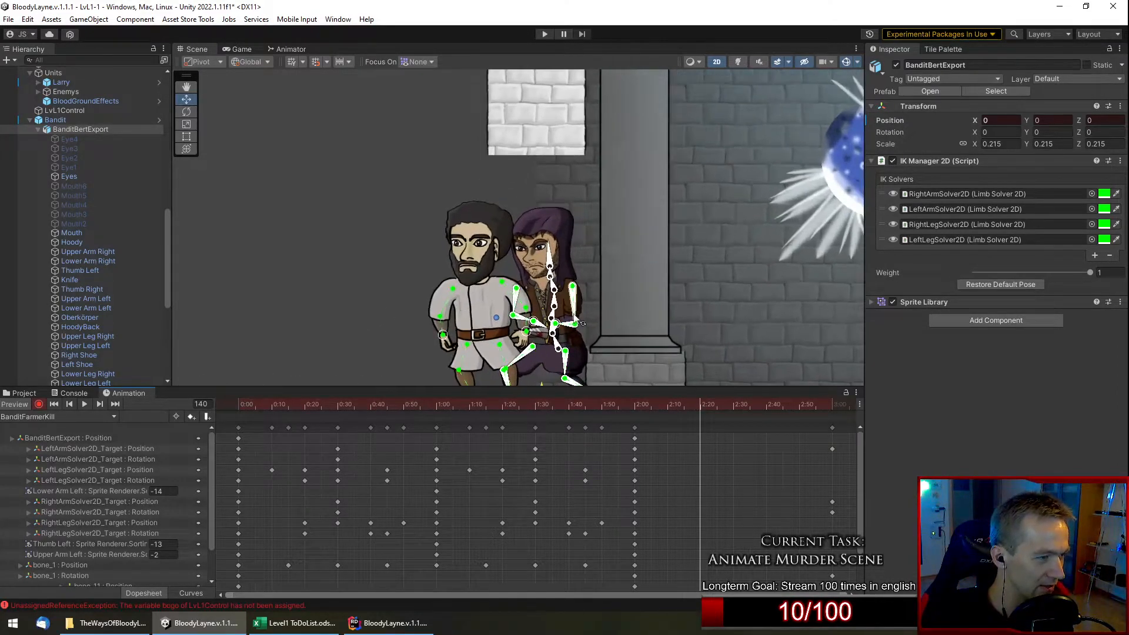
left_click_drag(832, 427, 700, 427)
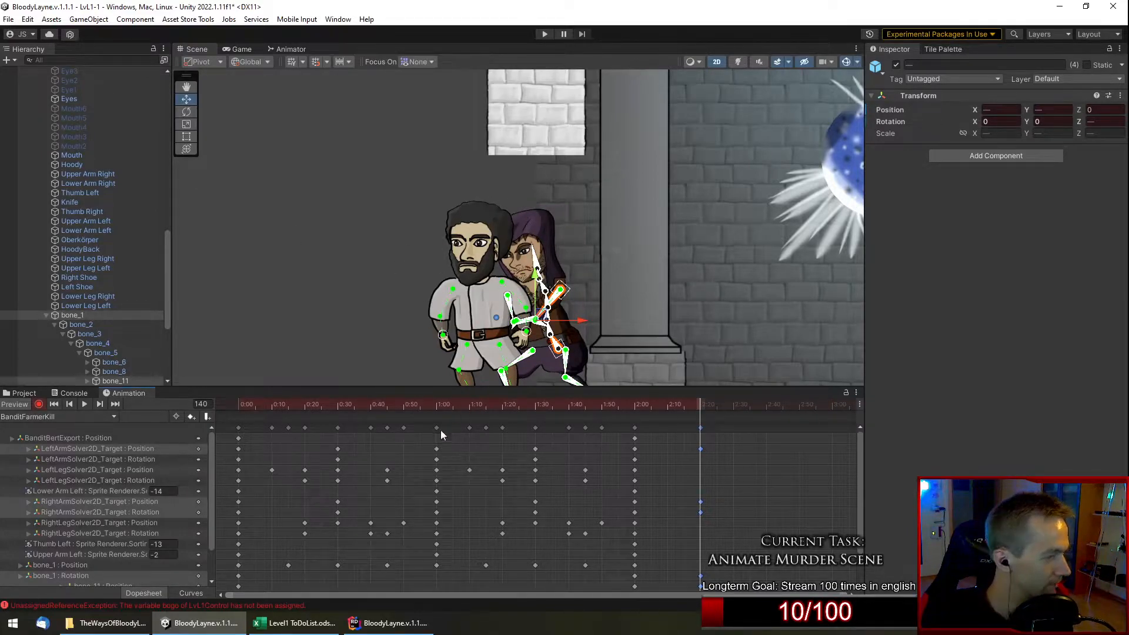
left_click(84, 403)
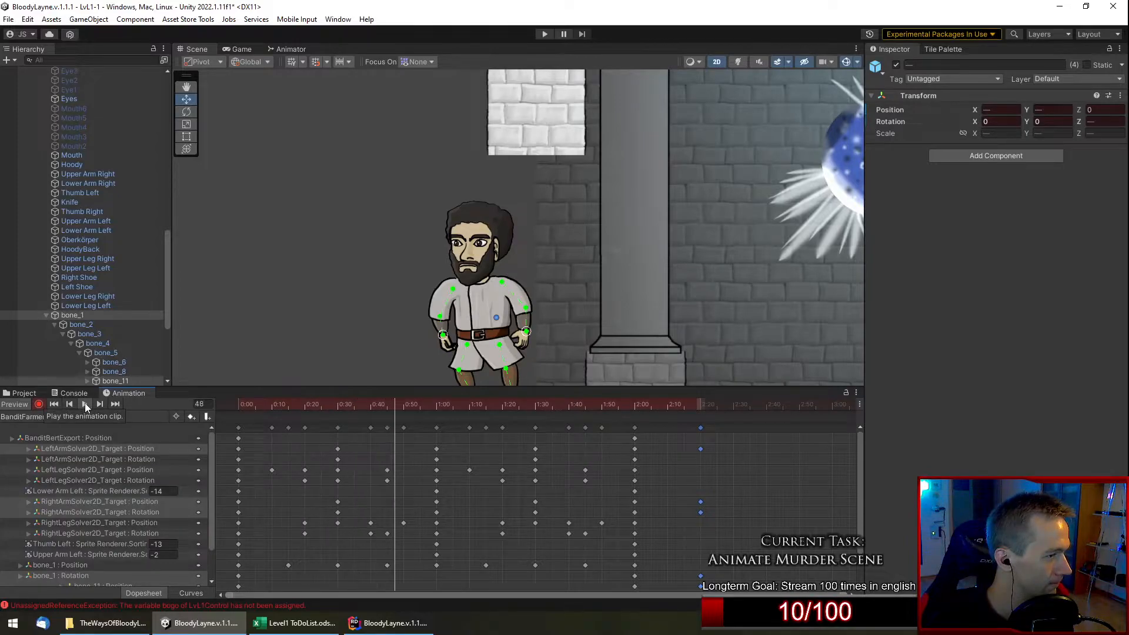
left_click(85, 403)
left_click_drag(323, 404, 701, 417)
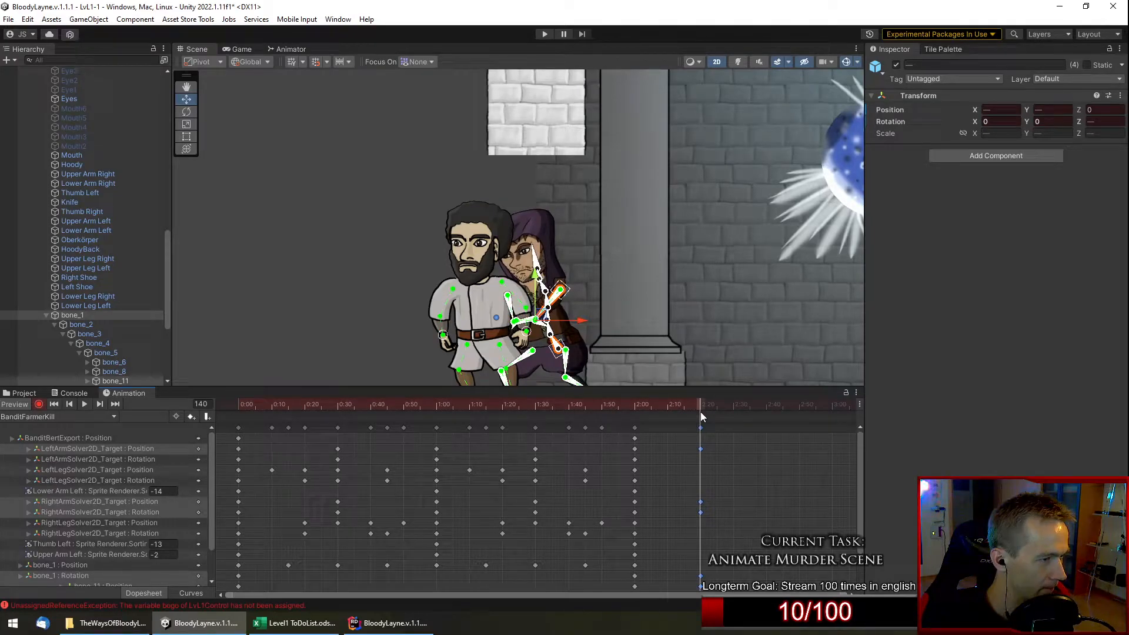
key("f")
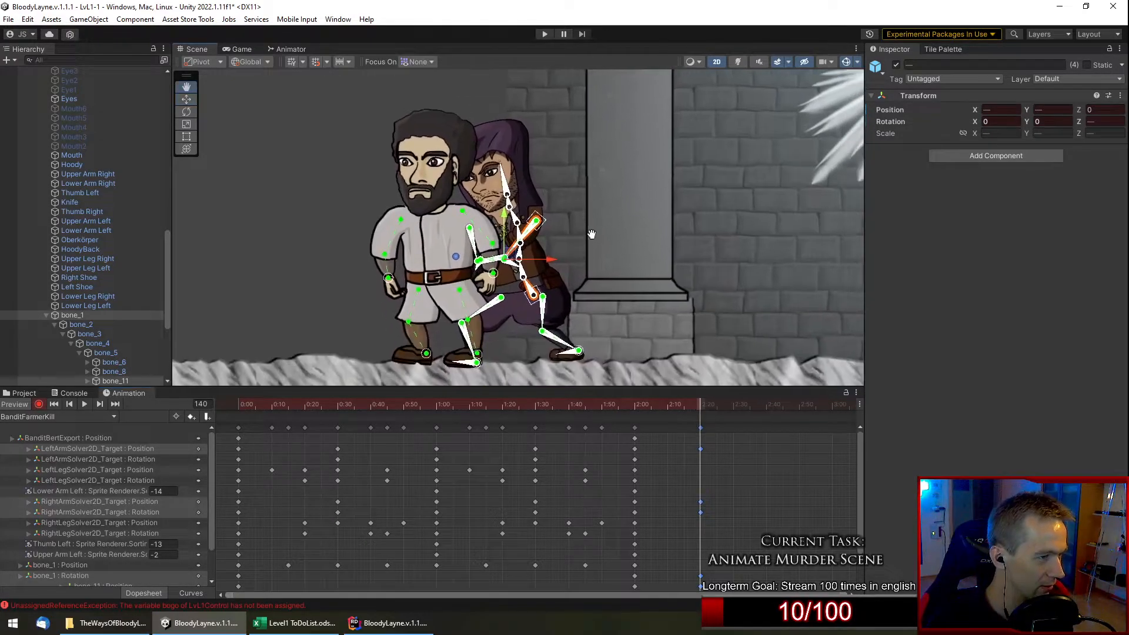
On frame 160, record RightArmSolver2D_Target pulled back to X -1.79, Y 5.25 and bone_1 rotated to Z 71.998.
left_click(764, 405)
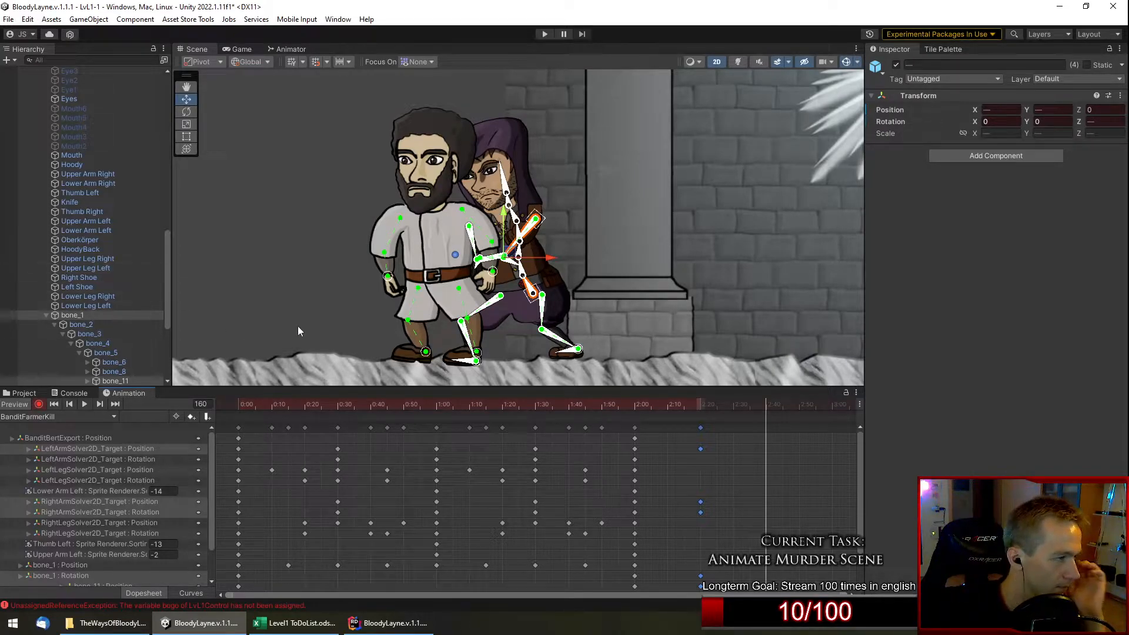
scroll(118, 282, "down", 5)
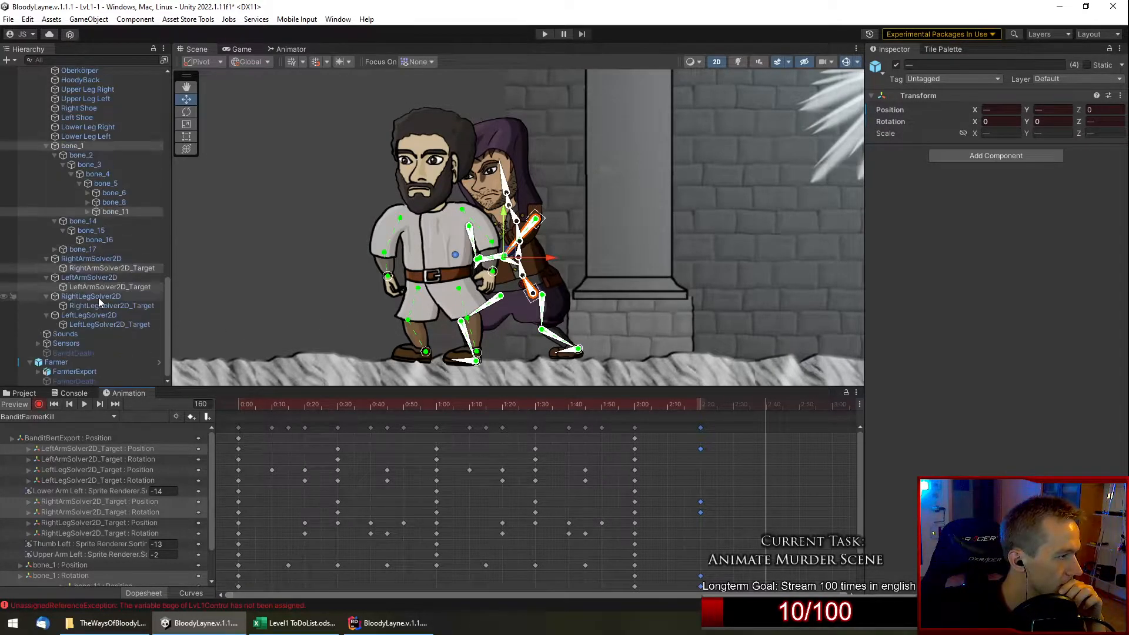
left_click(117, 269)
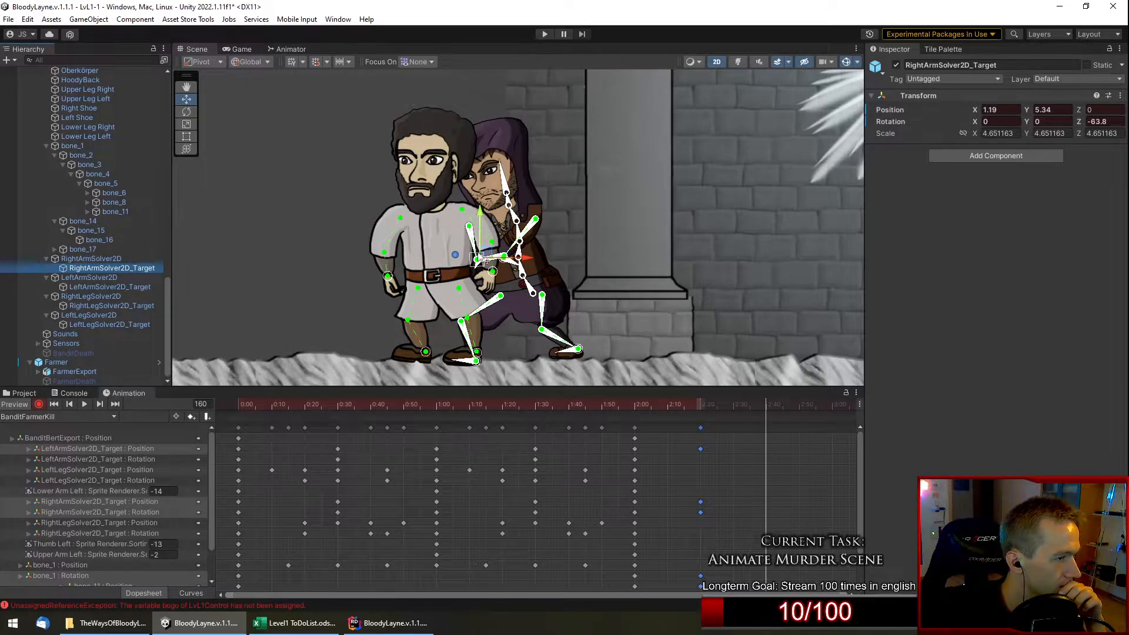
left_click_drag(490, 254, 570, 254)
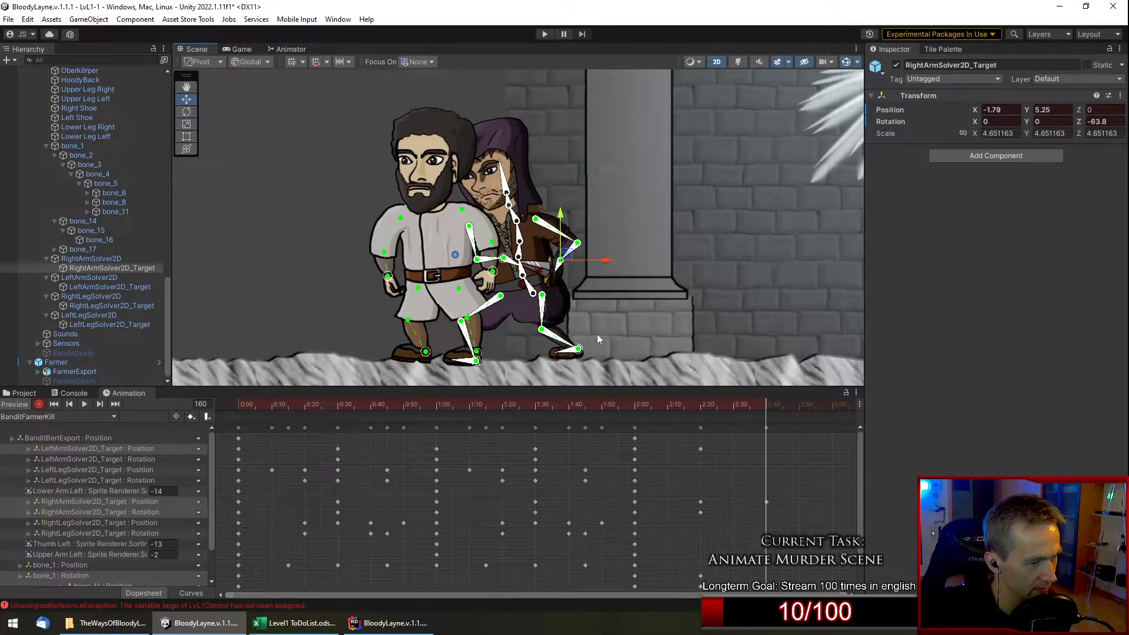
scroll(579, 225, "up", 3)
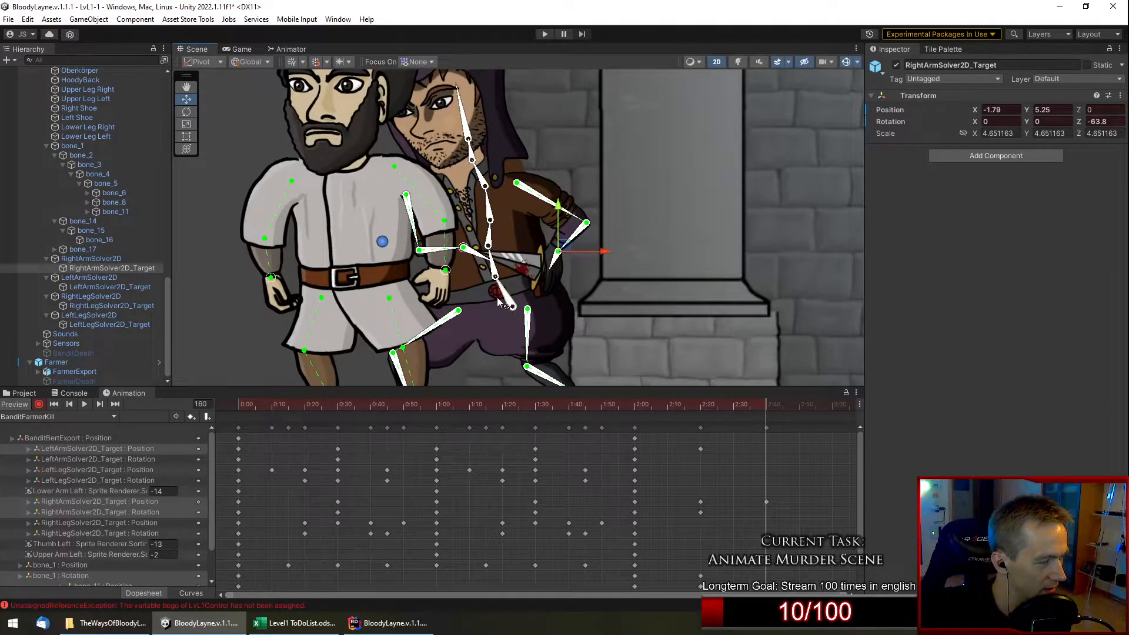
left_click_drag(510, 299, 515, 296)
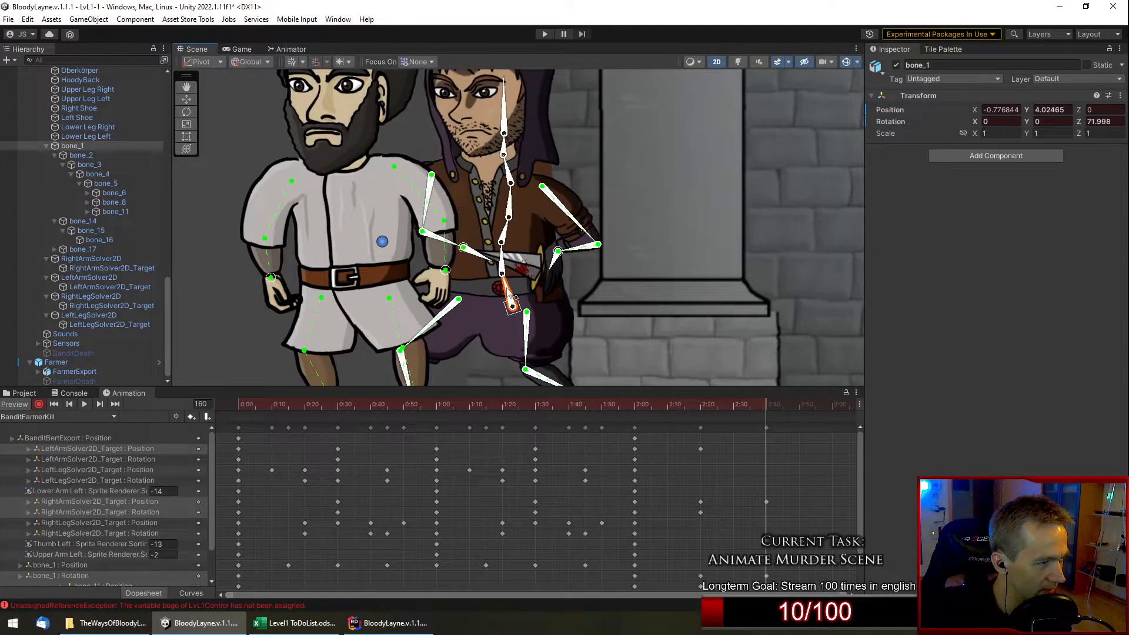
Copy the stab keyframes from 2:20 to 3:00.
left_click(700, 427)
scroll(700, 427, "down", 3)
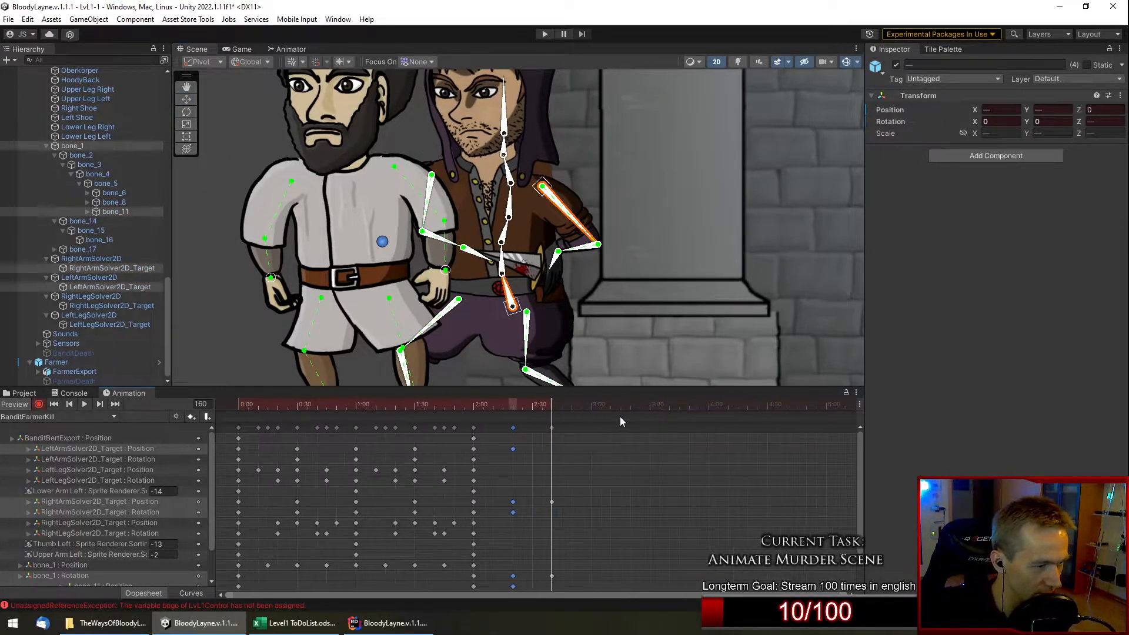
left_click_drag(581, 404, 591, 402)
key("ctrl+v")
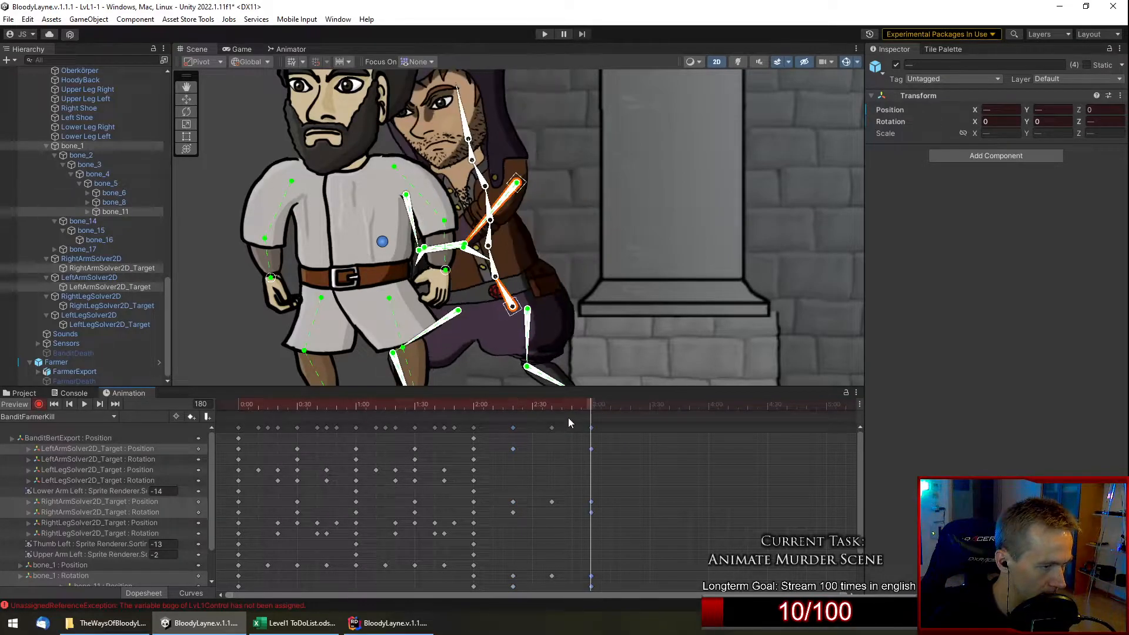
Copy the stabbing cycle keyframes from 2:20 through 3:00, and paste them starting at 3:00.
left_click_drag(502, 427, 585, 401)
left_click(652, 428)
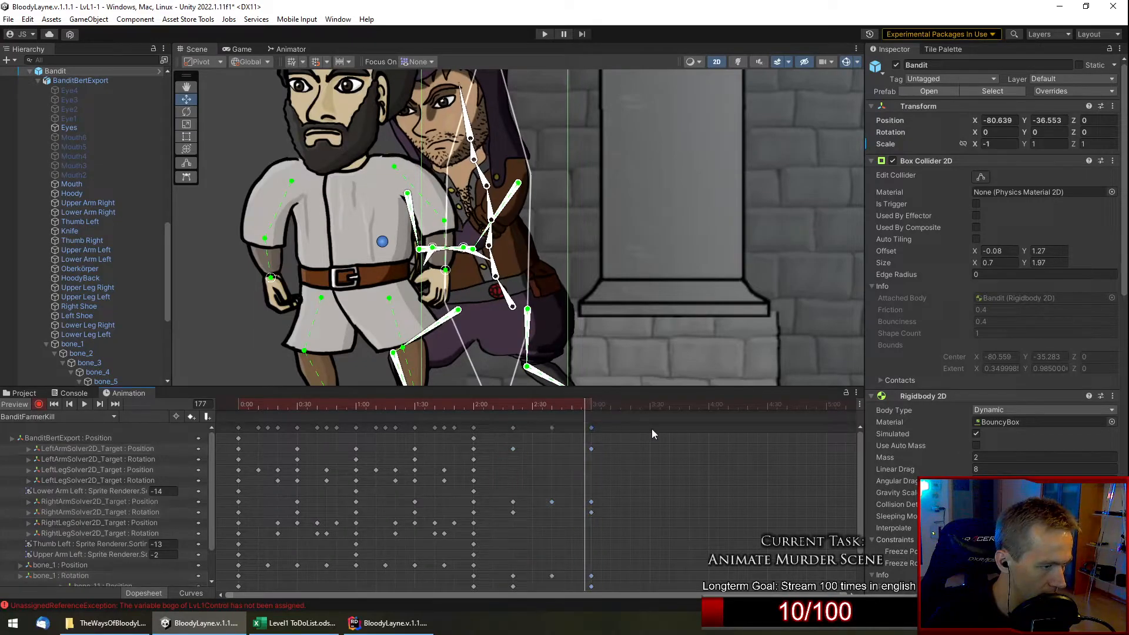
left_click_drag(515, 407, 593, 412)
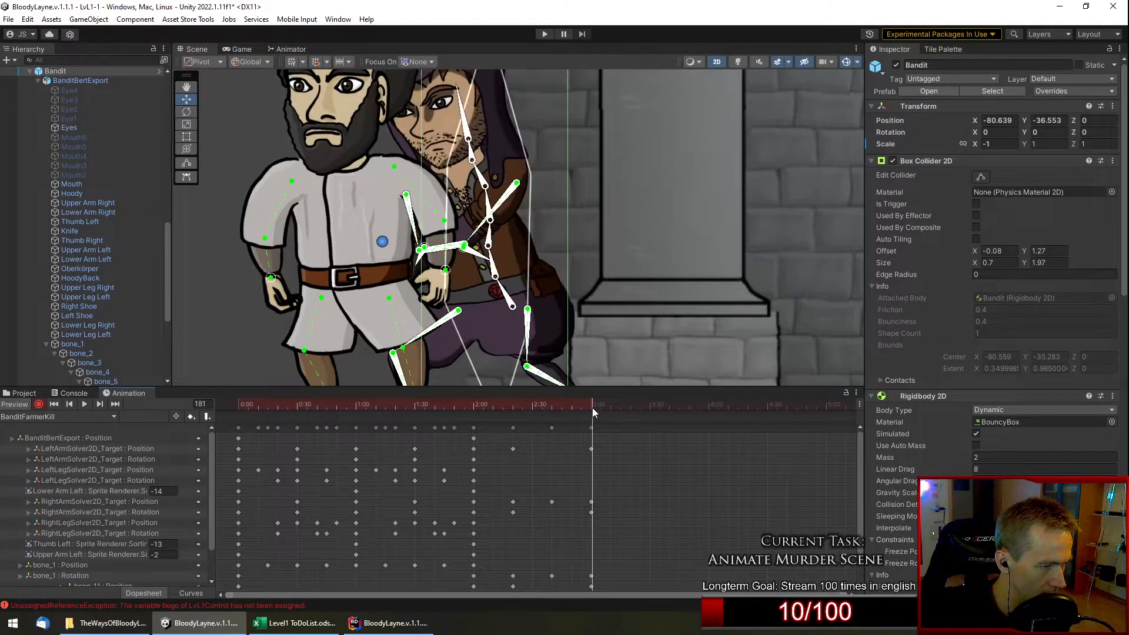
key("ctrl+v")
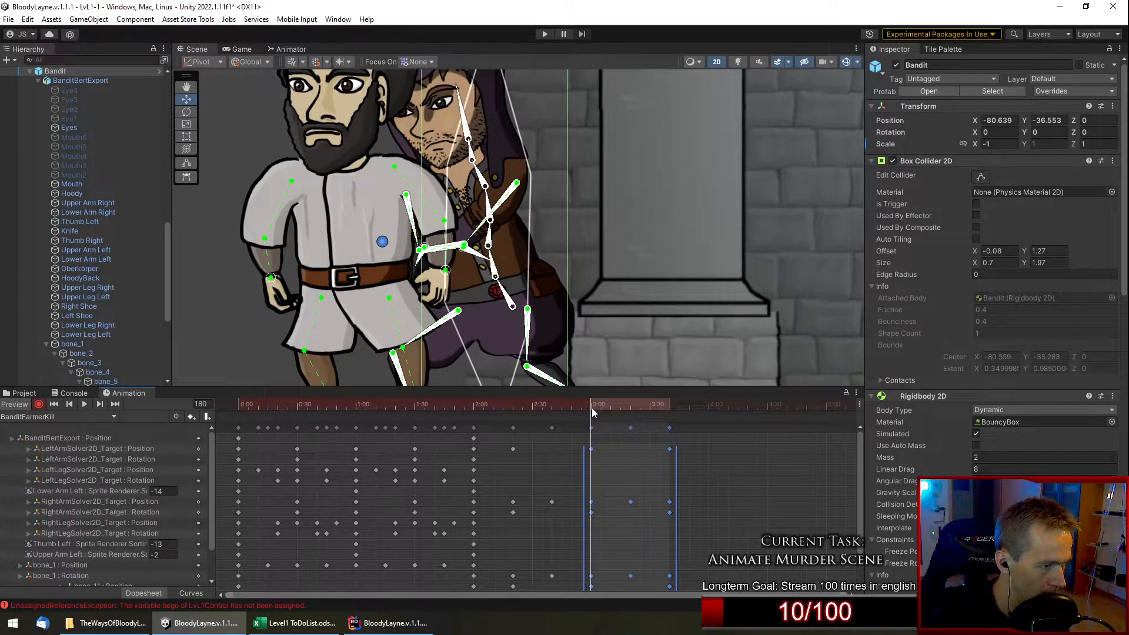
Copy the pulled-back arm and bone_1 rotation keyframes from 3:20 to 4:00.
left_click(627, 419)
left_click(710, 405)
key("ctrl+v")
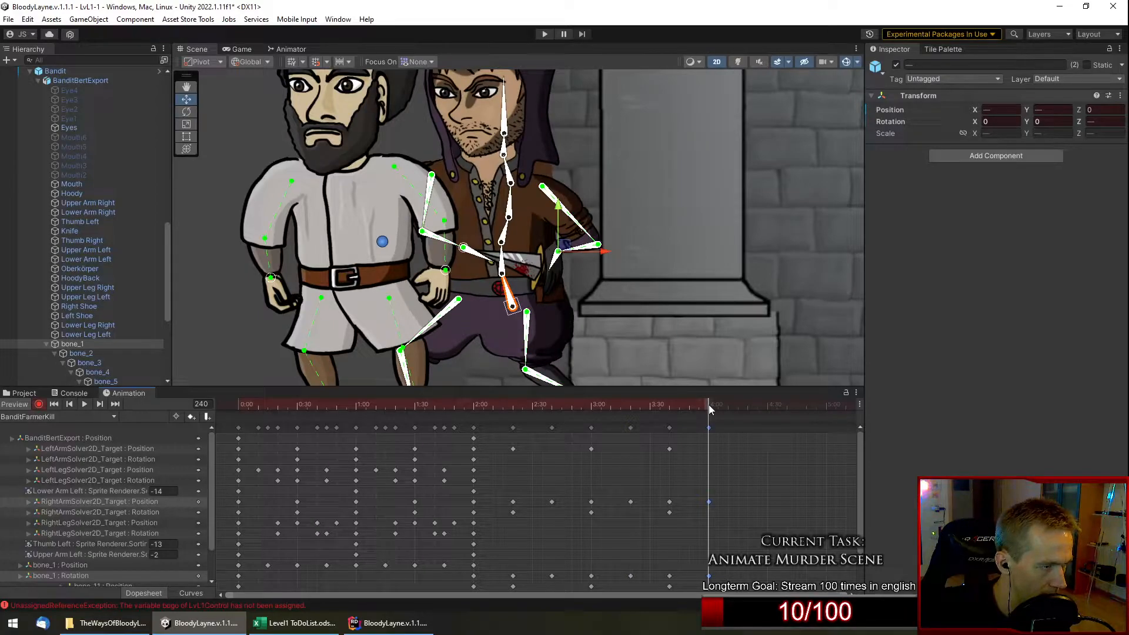
Play BanditFarmerKill from the start with gizmos hidden to review the repeated stabbing.
scroll(579, 297, "down", 5)
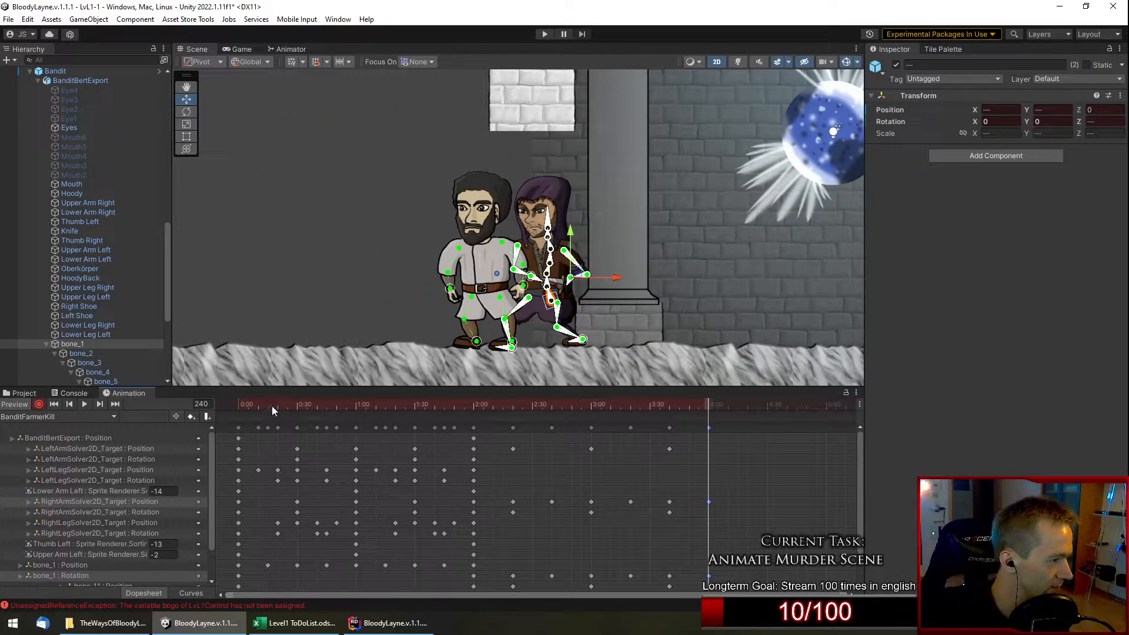
left_click_drag(271, 406, 236, 407)
left_click(86, 400)
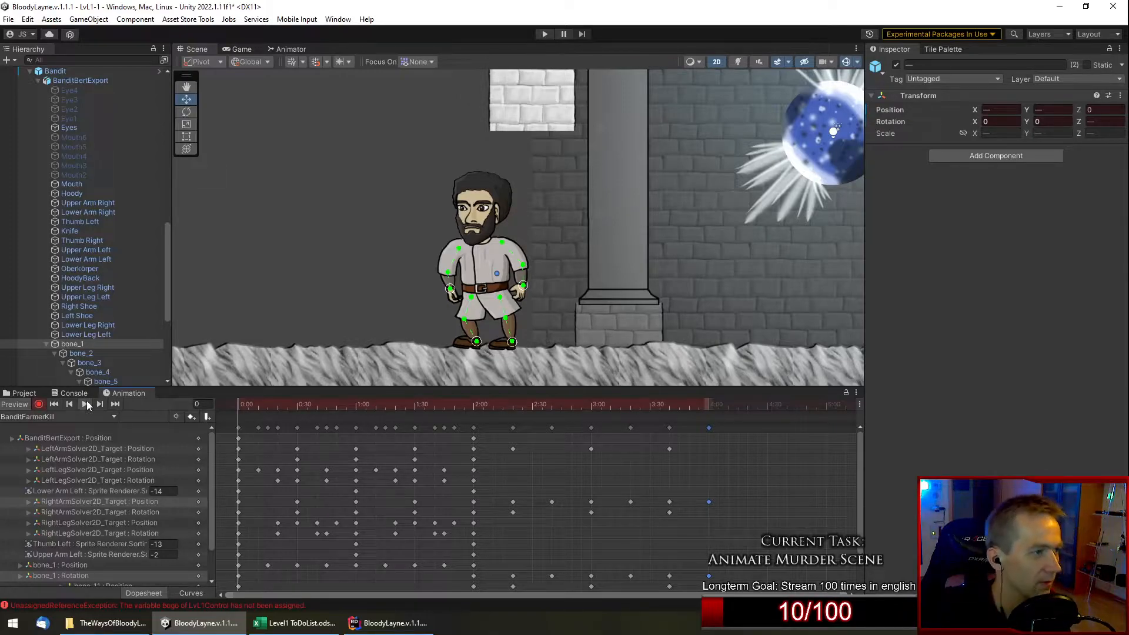
left_click(848, 61)
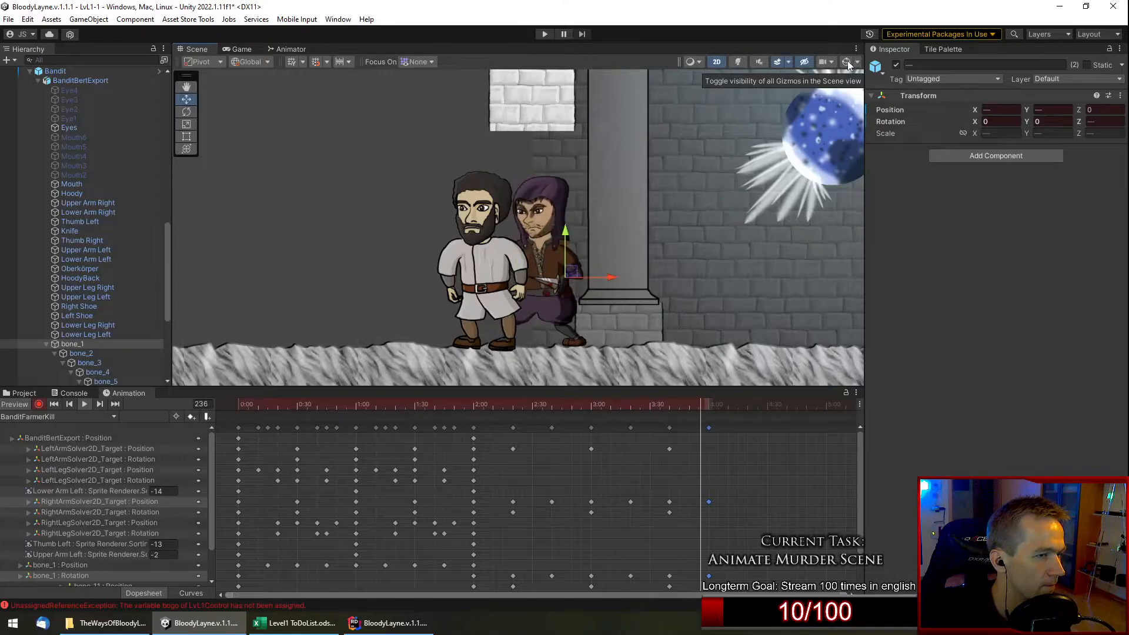
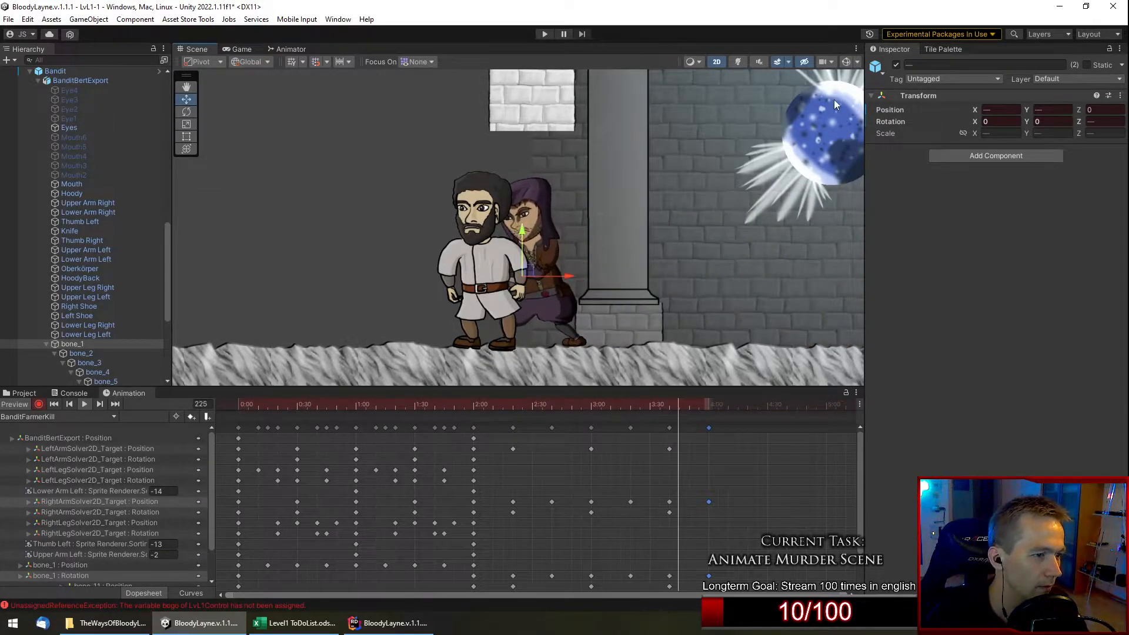
Scrub BanditFarmerKill to 4:00 and check which animation clips the bandit has.
left_click(688, 405)
left_click_drag(690, 407, 708, 404)
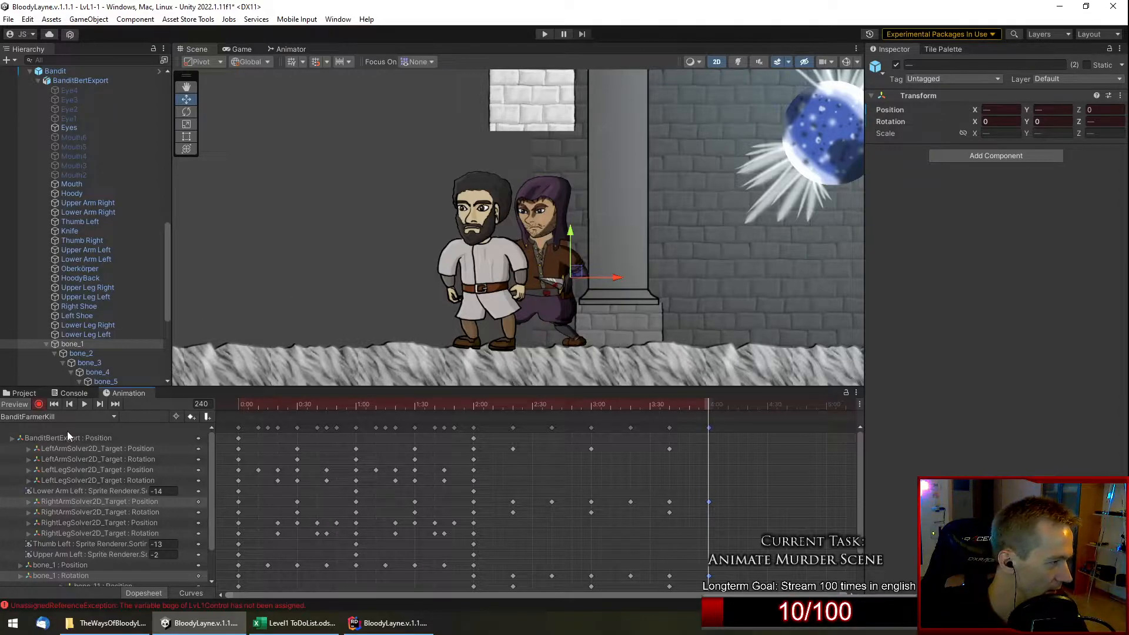
left_click(82, 418)
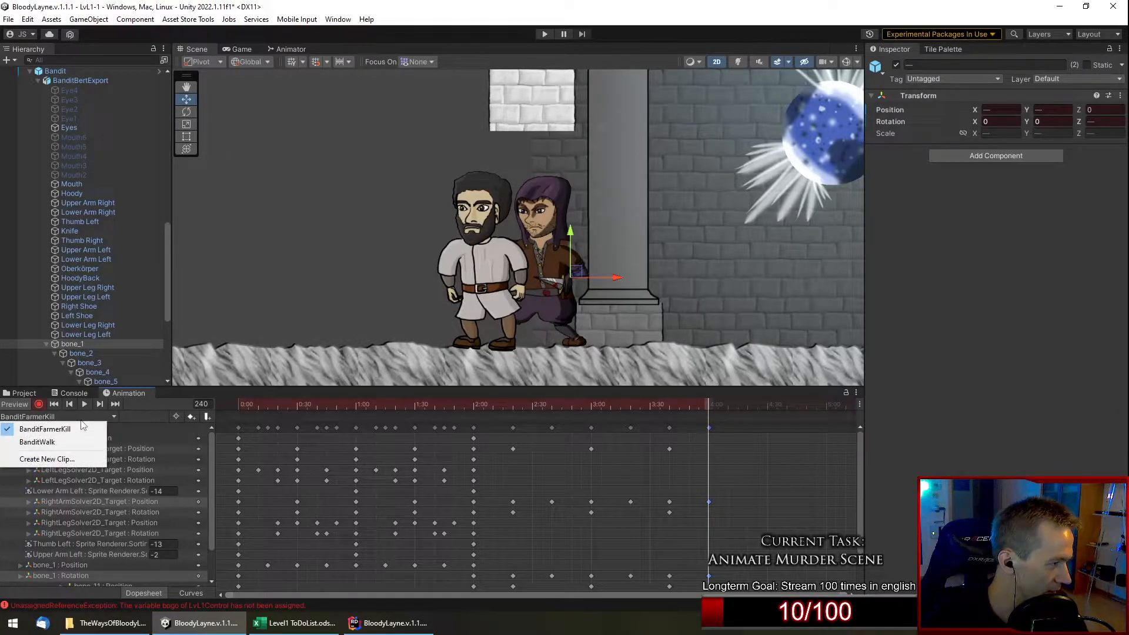
left_click(248, 416)
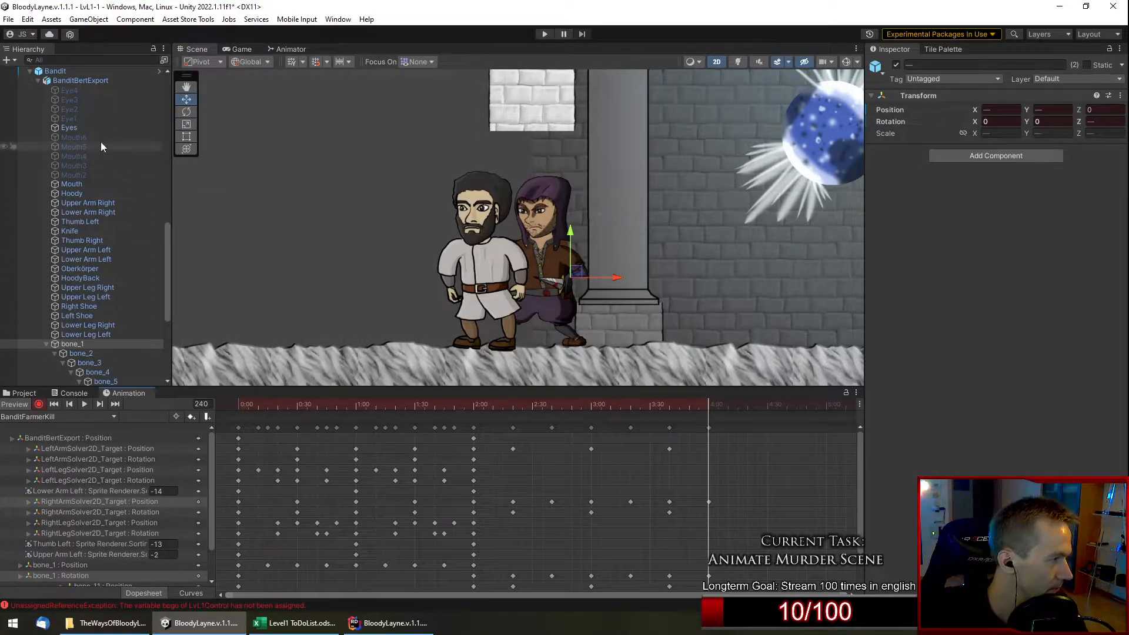
Deactivate the Farmer object to hide him in the scene, and check his list of animation clips.
scroll(97, 167, "up", 3)
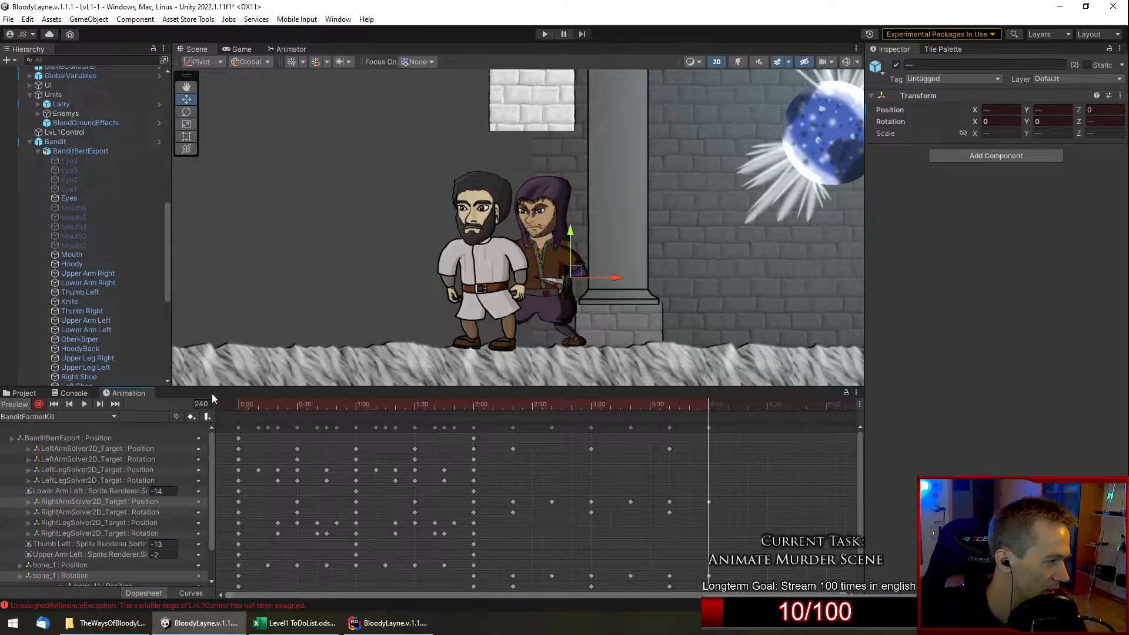
scroll(83, 337, "down", 10)
left_click(58, 362)
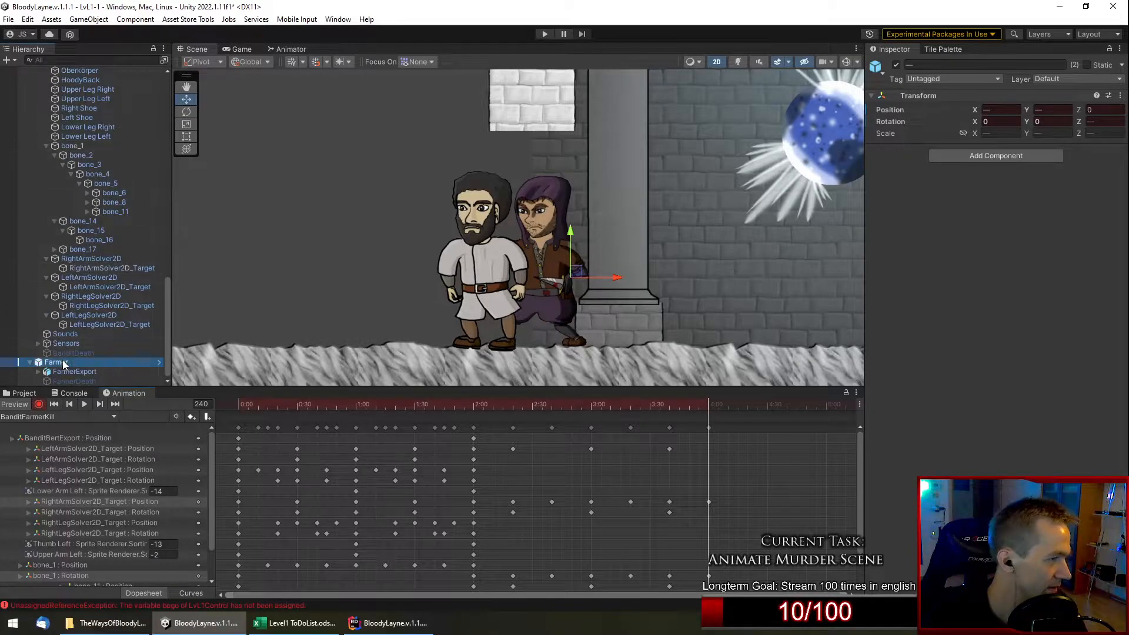
left_click(896, 64)
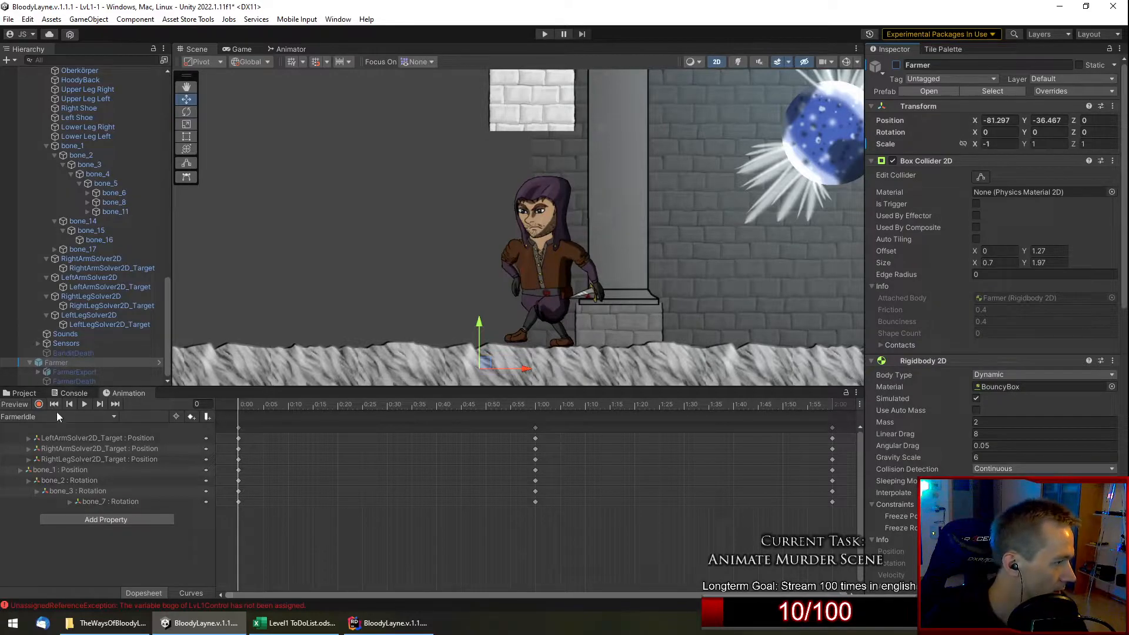
left_click(57, 414)
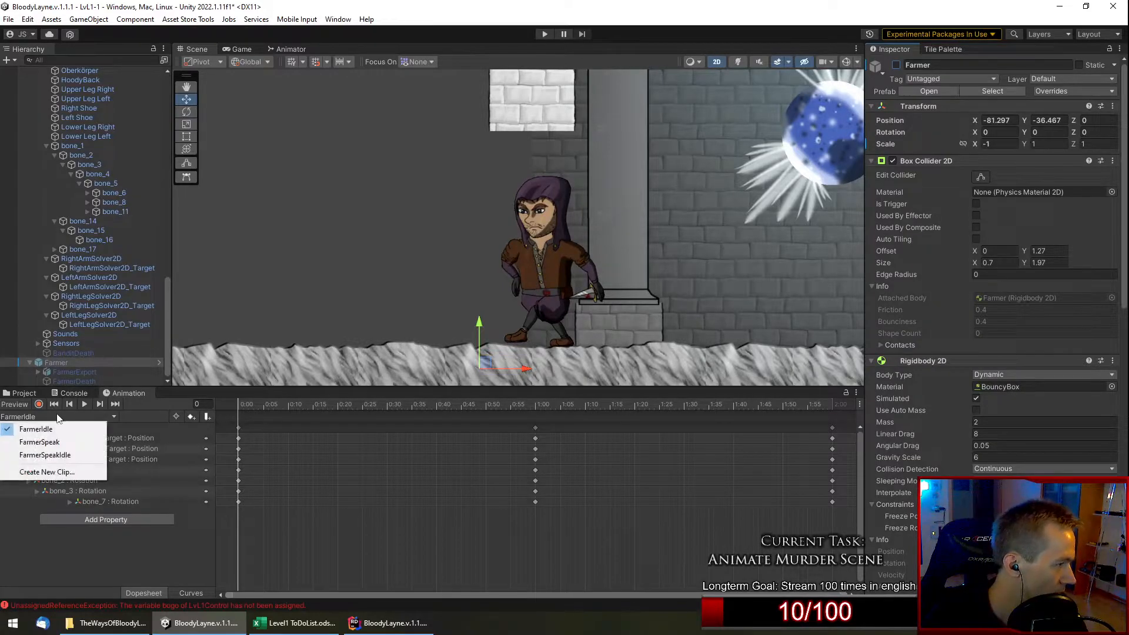
left_click(97, 197)
Turn on recording for BanditBertExport's BanditFarmerKill clip and scrub past the stabbing to 4:30.
left_click(89, 93)
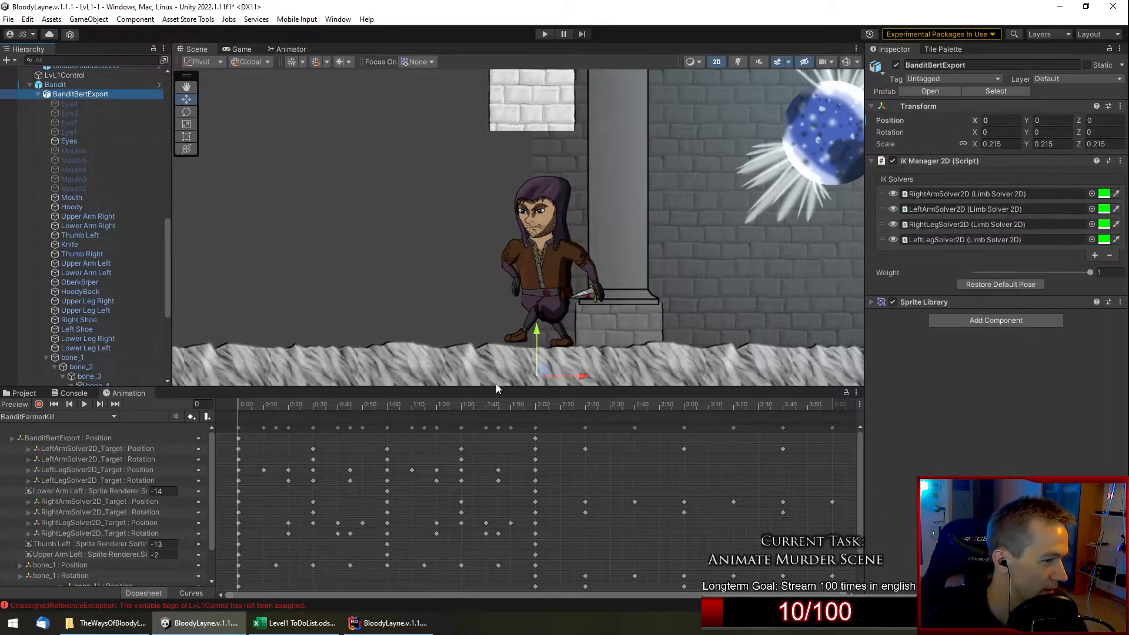
left_click(39, 404)
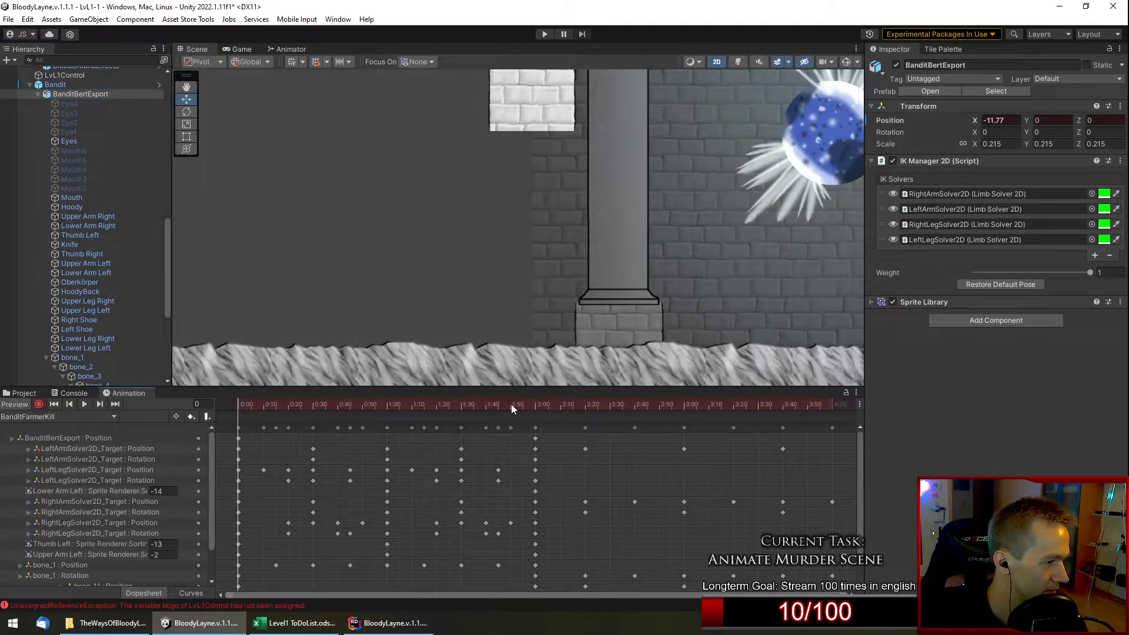
left_click_drag(478, 404, 830, 404)
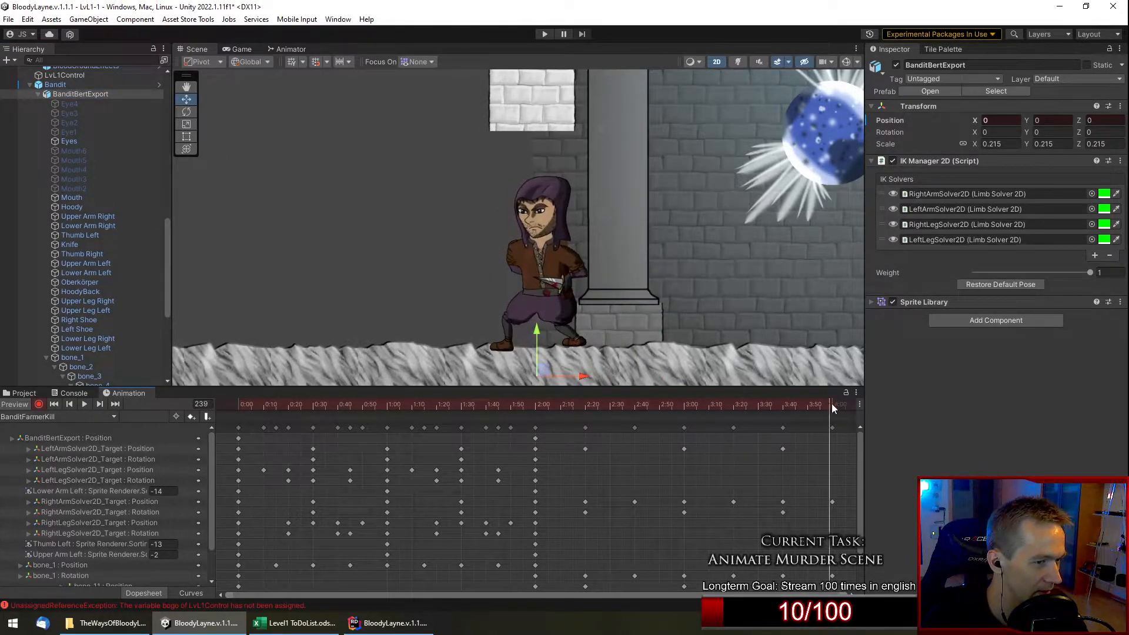
scroll(762, 422, "down", 6)
scroll(762, 422, "down", 2)
left_click_drag(681, 404, 686, 404)
scroll(577, 310, "up", 2)
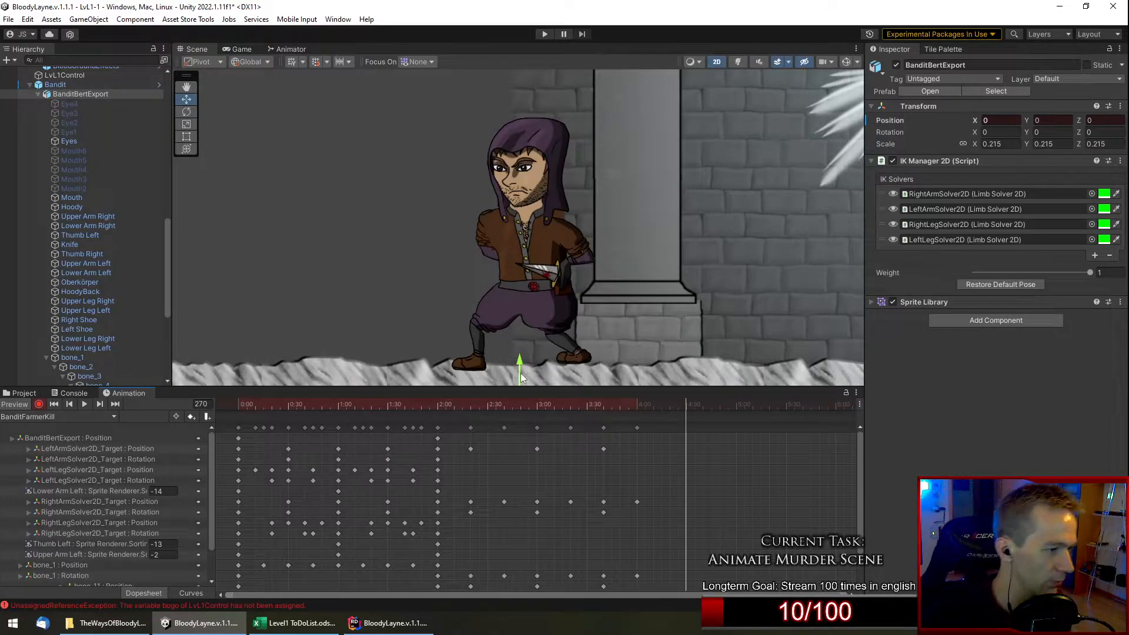
Copy the bone_1 rotation and bone_11 position and rotation keyframes from 2:00 to 2:40, 3:20 and 4:00.
left_click_drag(500, 404, 437, 425)
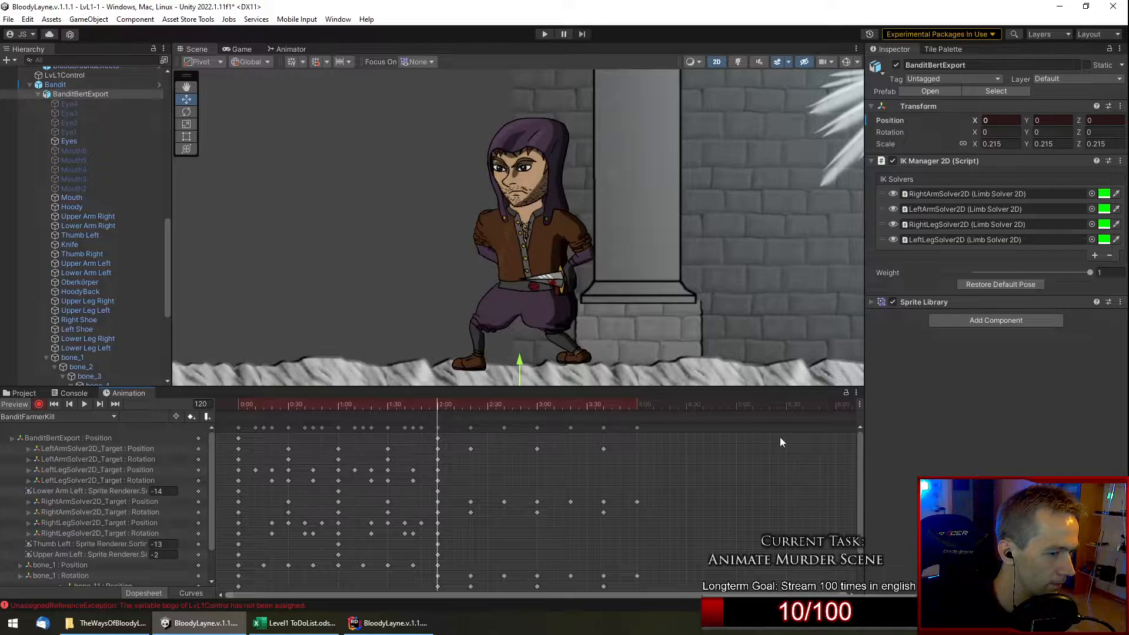
scroll(857, 474, "down", 3)
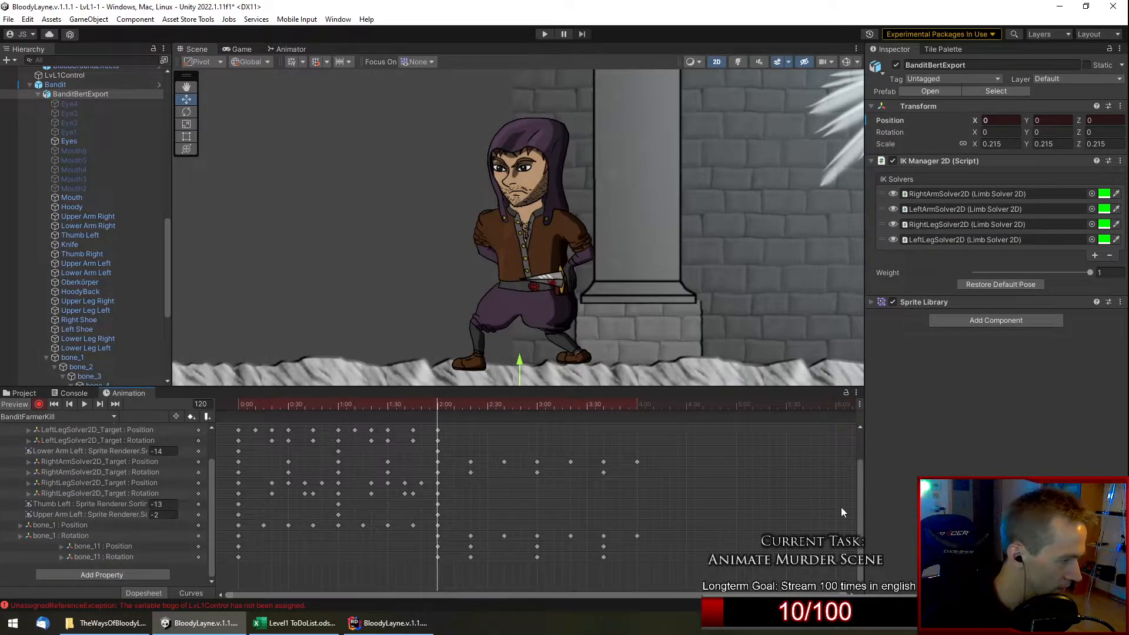
left_click_drag(442, 534, 434, 559)
left_click(506, 405)
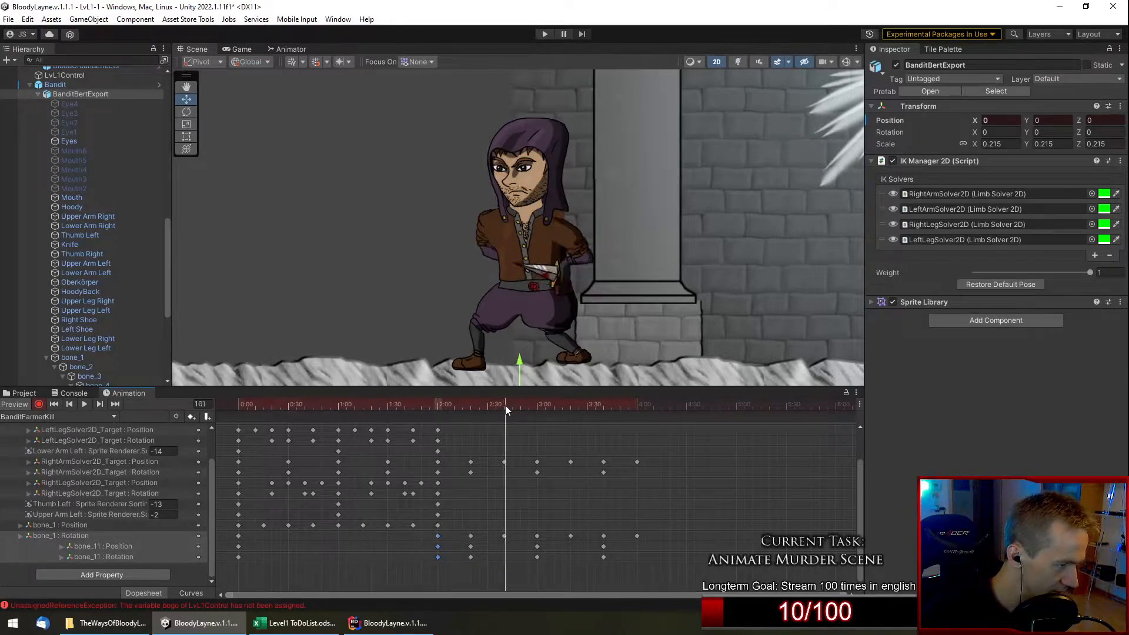
key("ctrl+v")
left_click(569, 406)
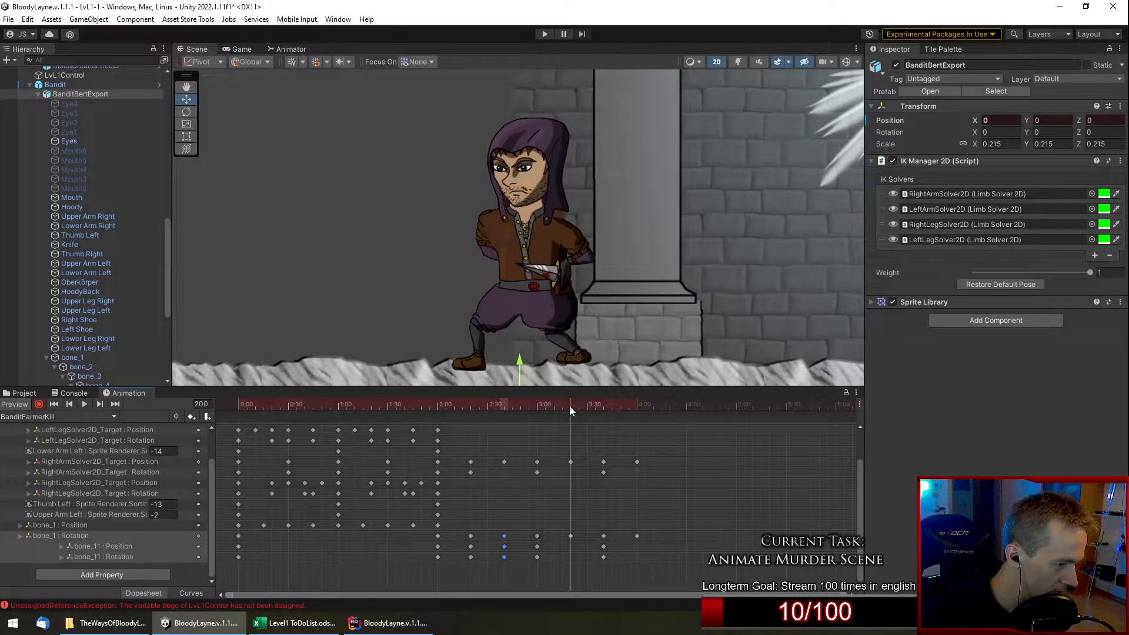
key("ctrl+v")
left_click(636, 404)
key("ctrl+v")
Play BanditFarmerKill from 1:48 to review the stabbing, and park the playhead at 2:21.
left_click(416, 406)
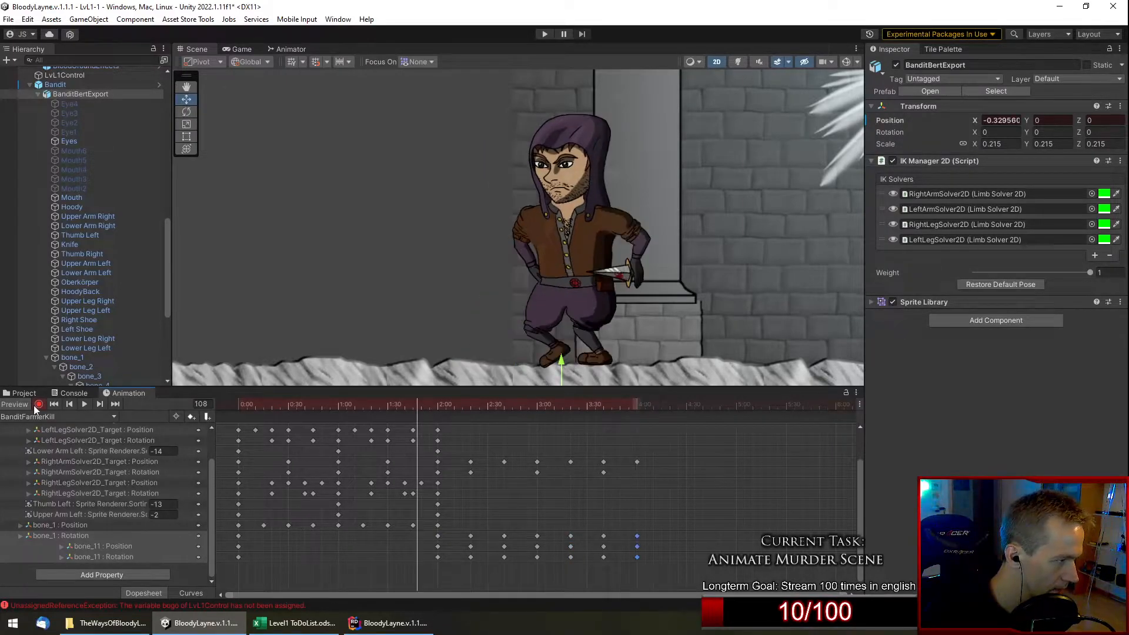
left_click(79, 403)
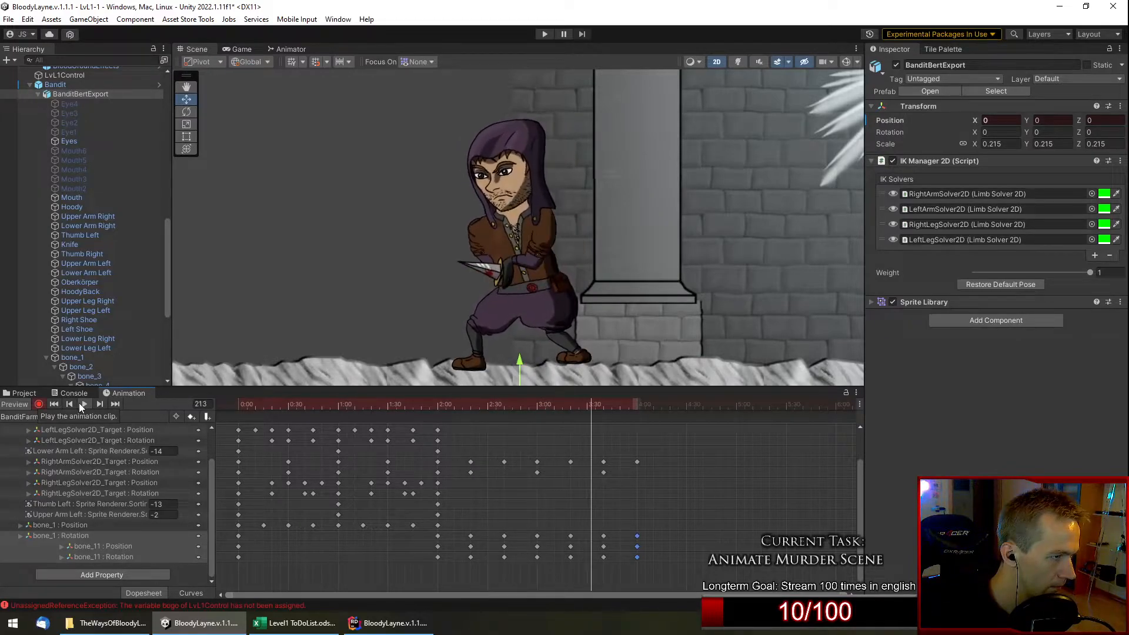
left_click_drag(559, 404, 475, 419)
Move all stabbing keyframes at 2:20 to 2:15 and those at 2:40 to 2:30.
scroll(475, 453, "up", 3)
left_click(476, 461)
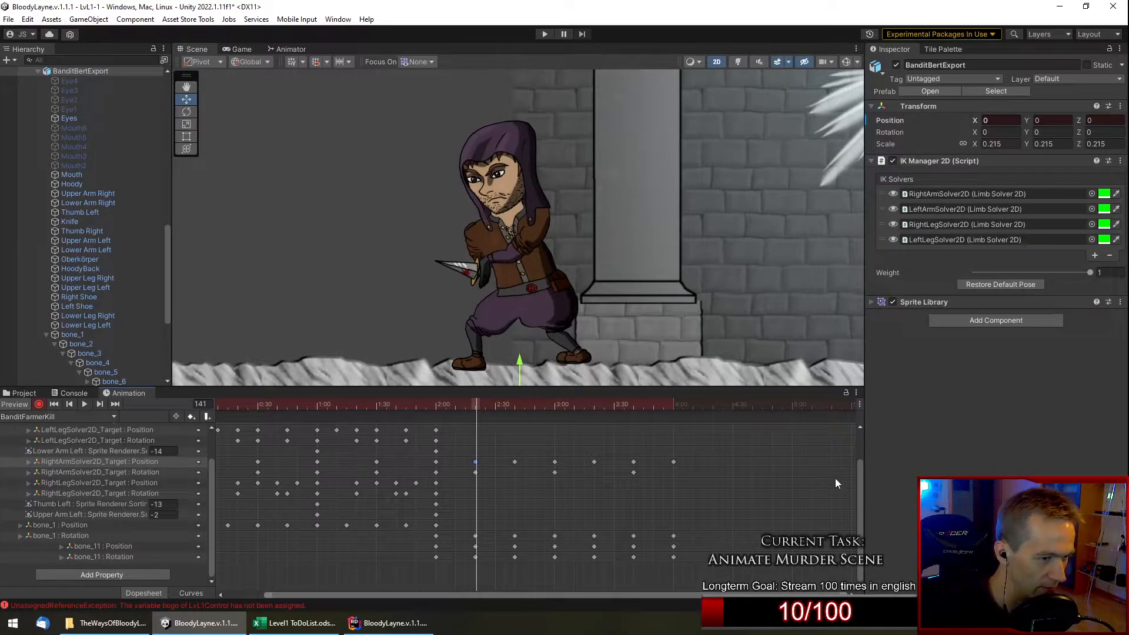
left_click_drag(859, 475, 855, 417)
scroll(481, 440, "up", 3)
scroll(488, 437, "up", 2)
left_click_drag(466, 427, 450, 423)
key("ctrl+z")
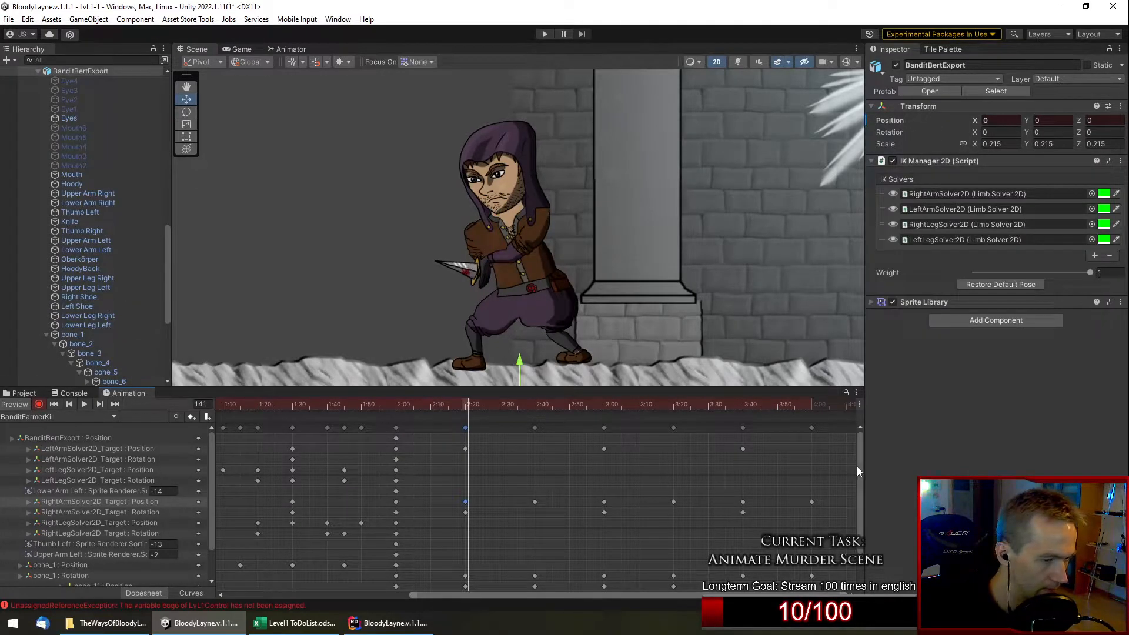
left_click_drag(465, 427, 451, 429)
left_click_drag(533, 427, 499, 421)
Retime the remaining stabbing keyframes at 3:00, 3:20, 3:40 and 4:00 to 2:45, 3:00, 3:15 and 3:30.
left_click_drag(603, 427, 568, 427)
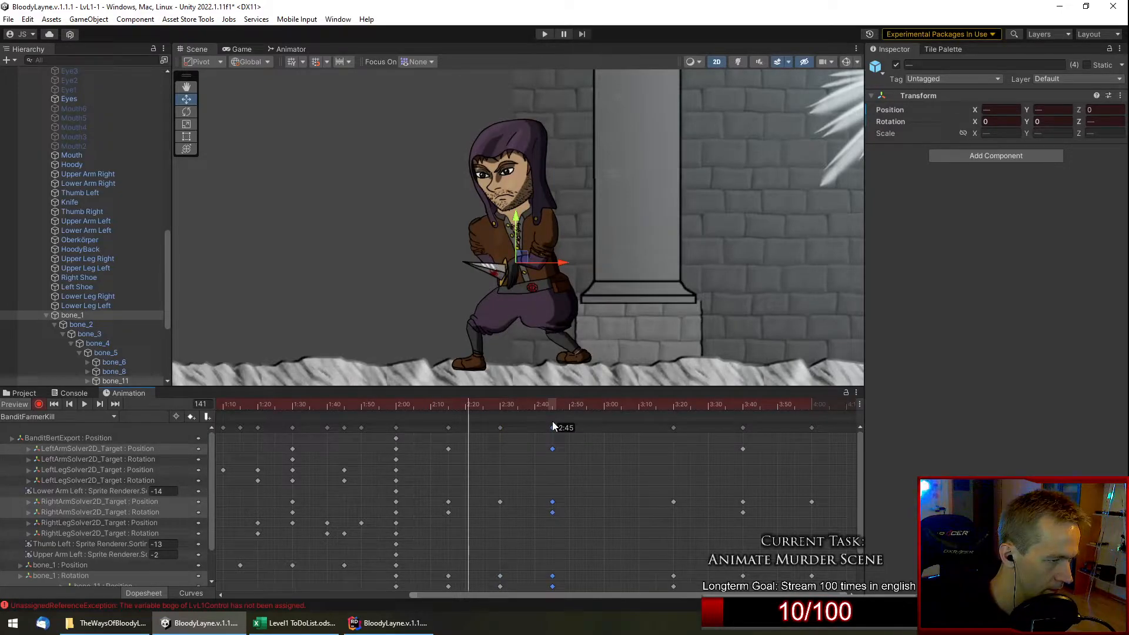
left_click_drag(673, 427, 602, 428)
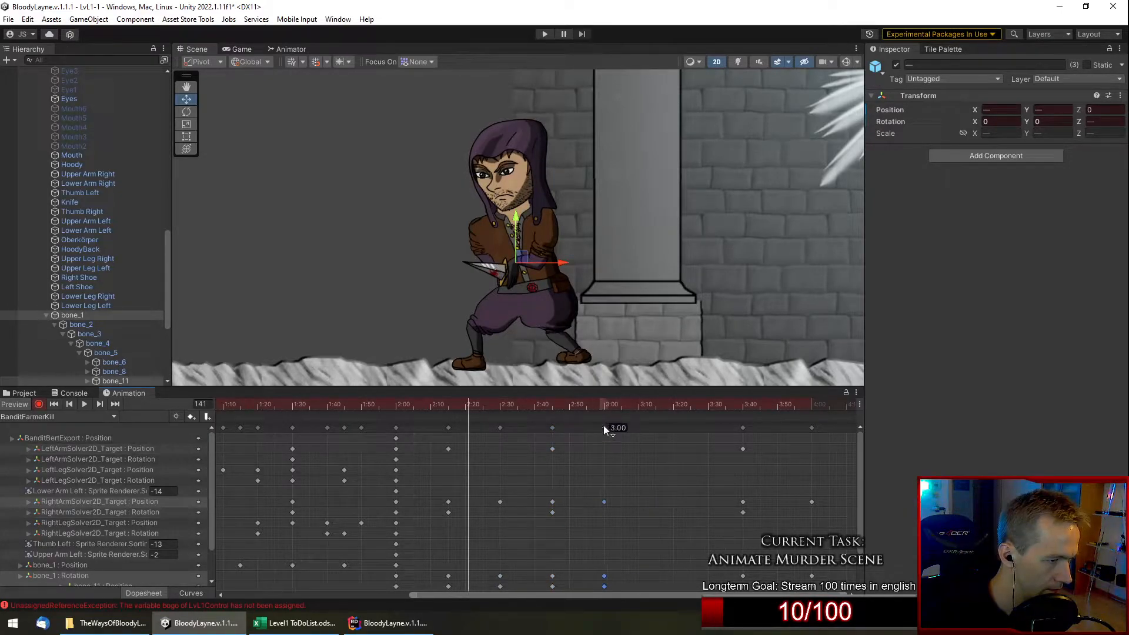
left_click_drag(743, 428, 708, 430)
left_click(812, 428)
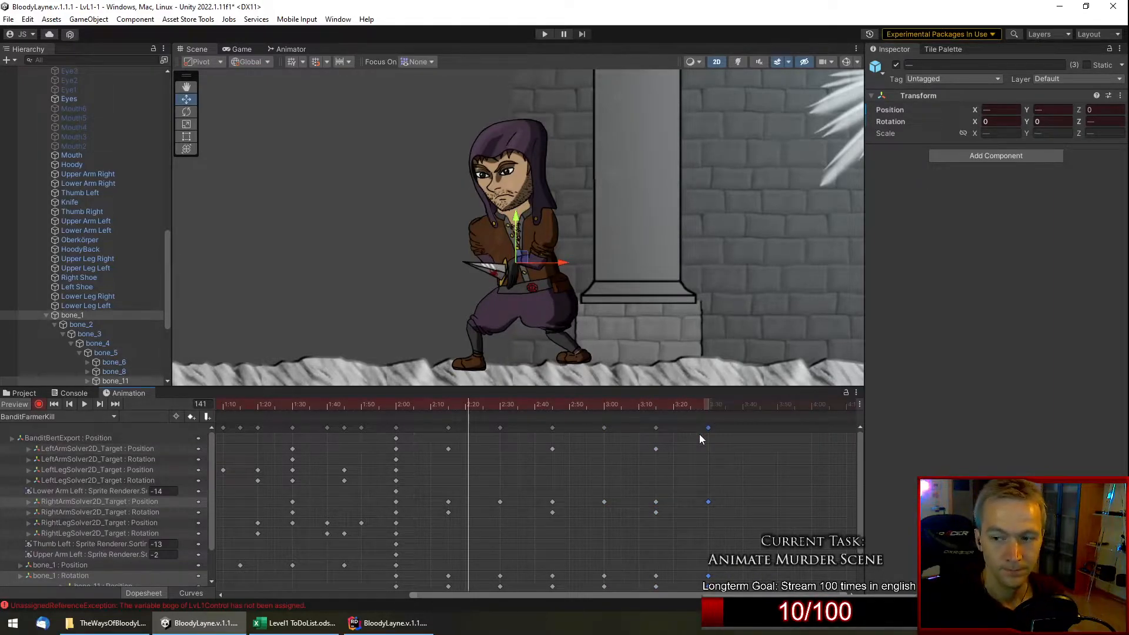
Play the retimed BanditFarmerKill clip, reactivate the Farmer, and play it again with both characters shown.
left_click(86, 405)
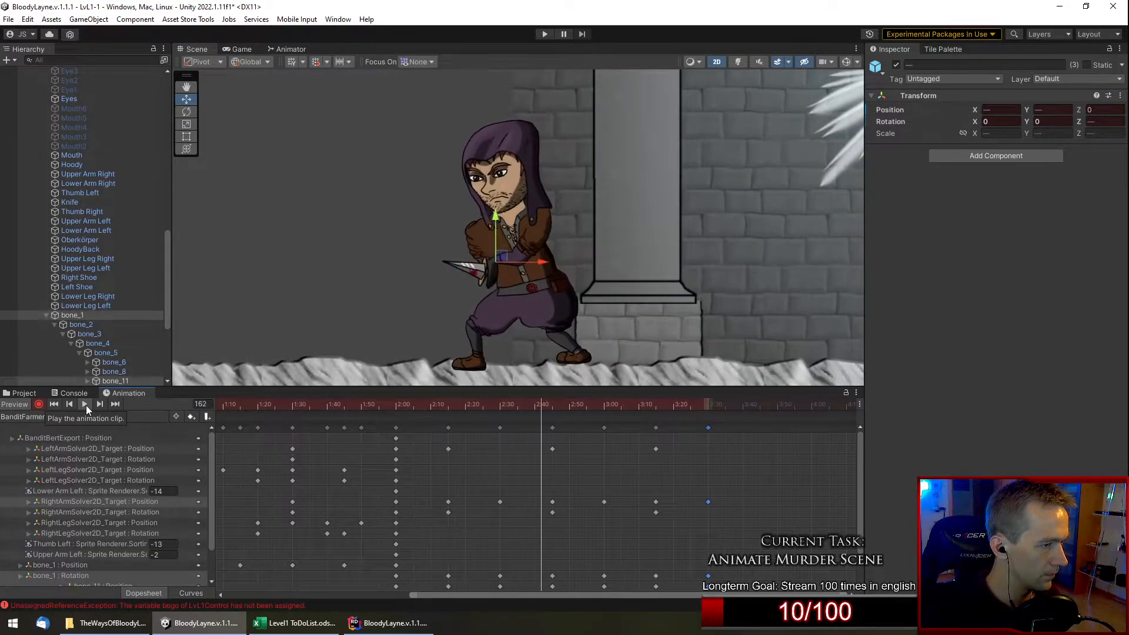
scroll(116, 306, "down", 6)
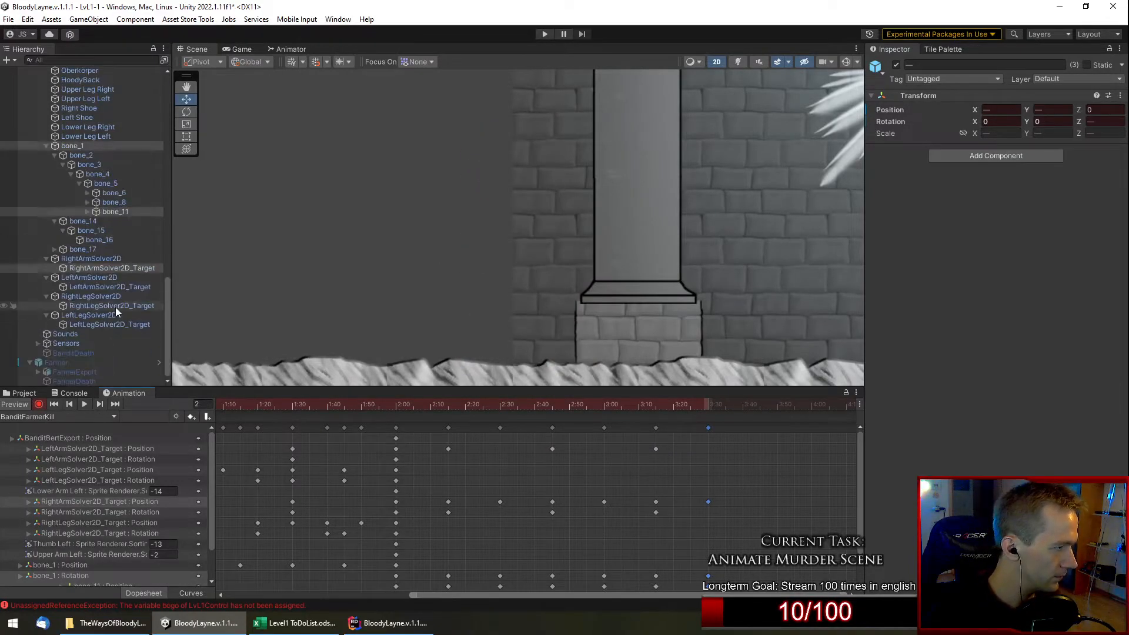
left_click(79, 362)
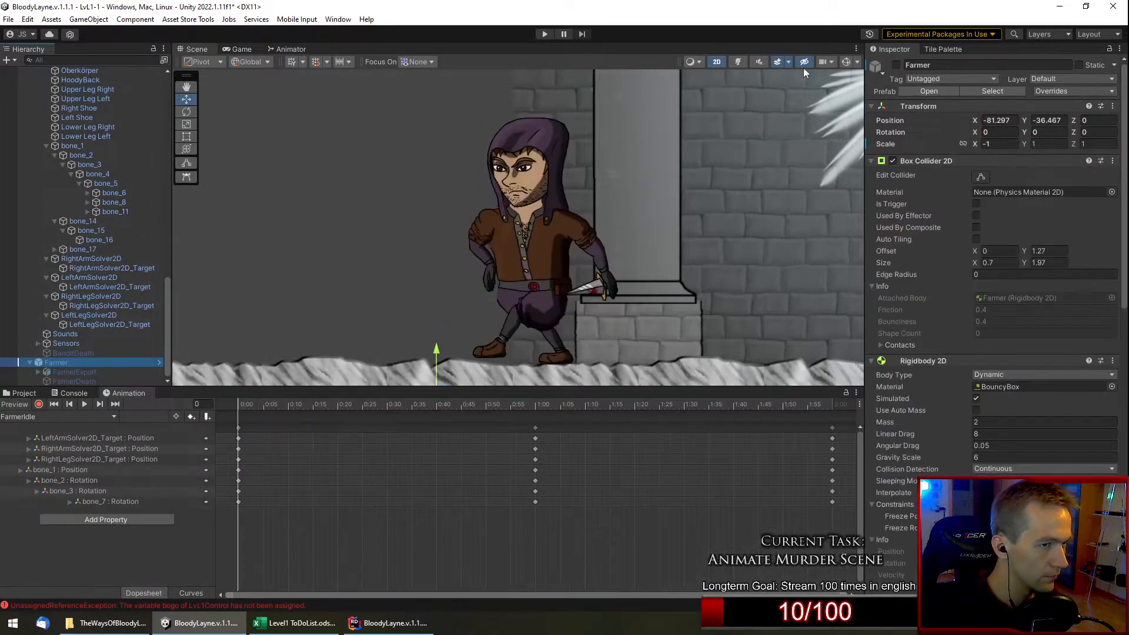
left_click(896, 64)
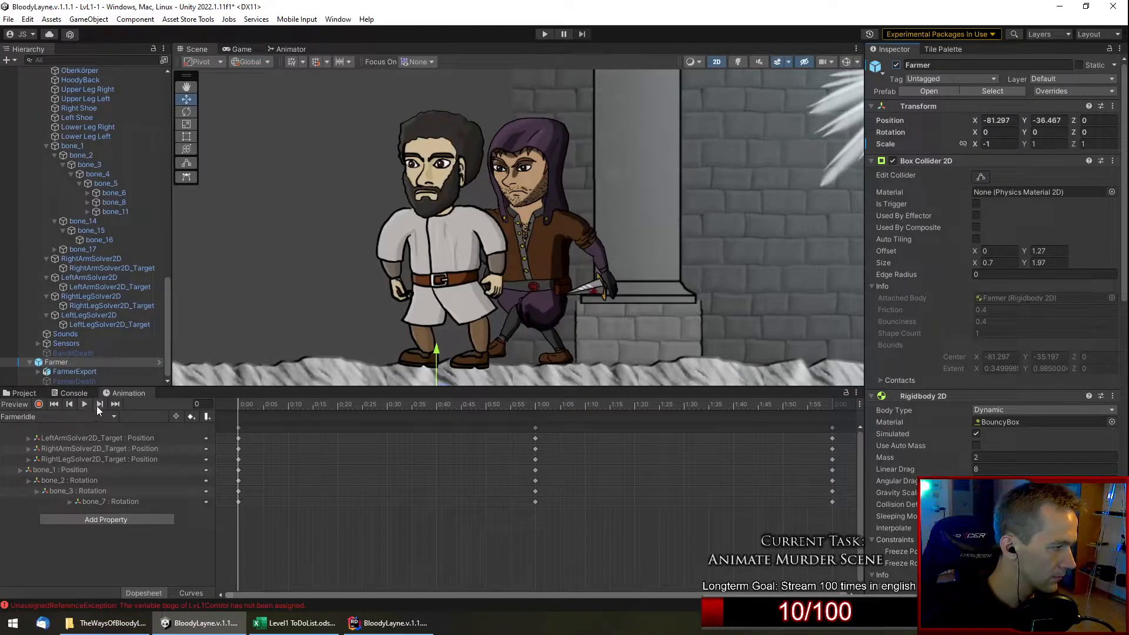
scroll(90, 306, "up", 5)
left_click(82, 211)
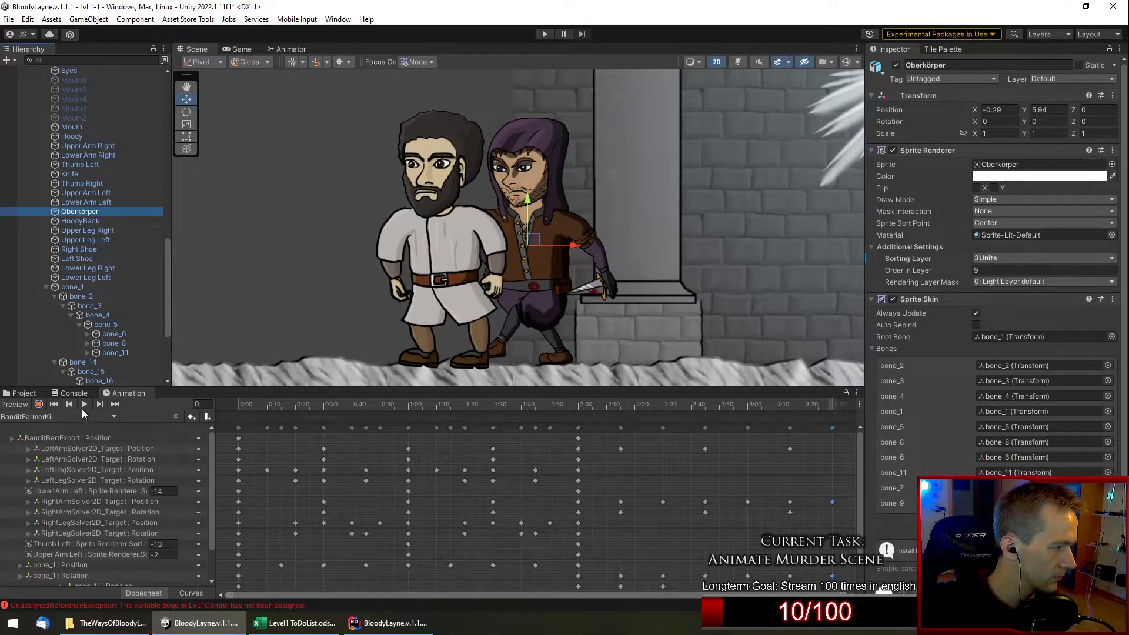
left_click(84, 404)
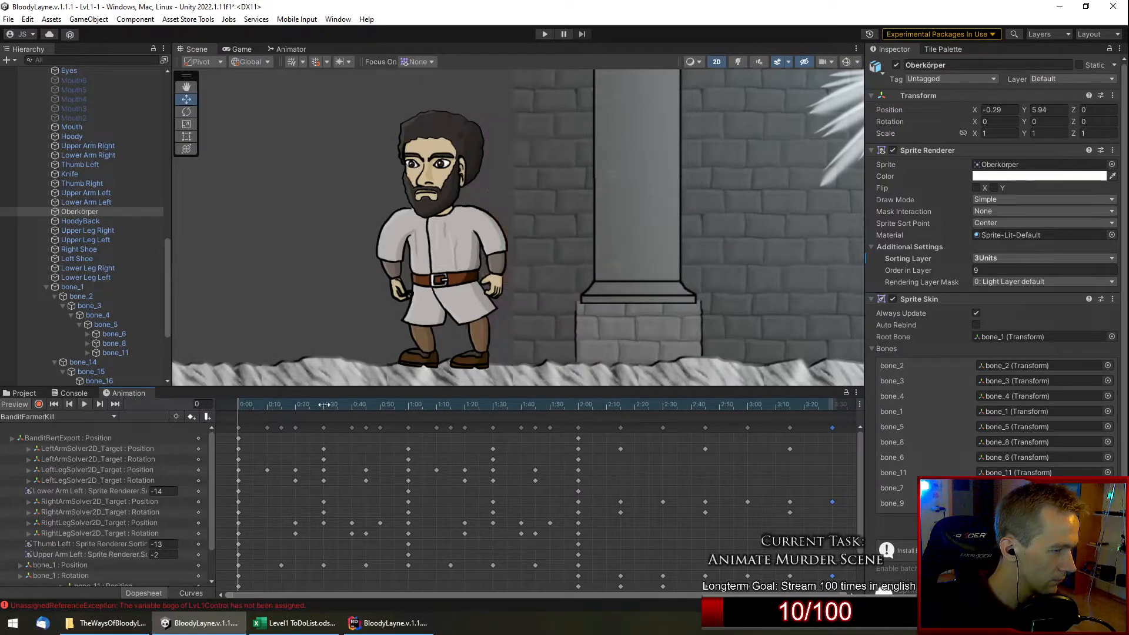
Place the BanditFarmerKill playhead at 4:00 with recording on, and show the bone gizmos around both characters.
scroll(590, 438, "down", 5)
left_click_drag(552, 405, 585, 410)
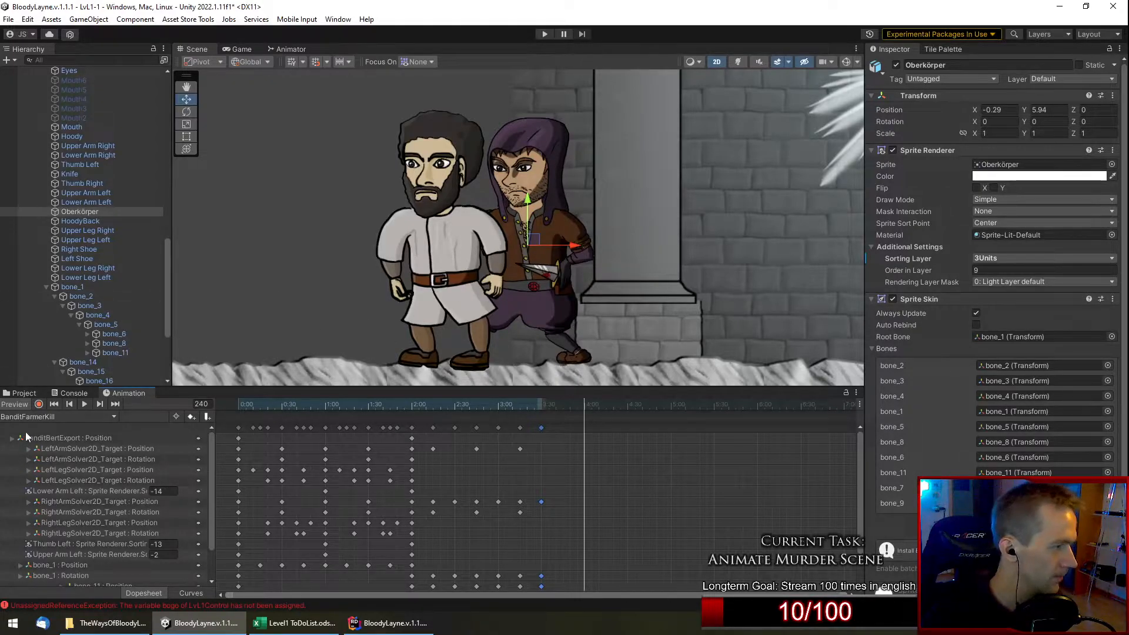
left_click(38, 405)
scroll(578, 355, "up", 2)
left_click(845, 62)
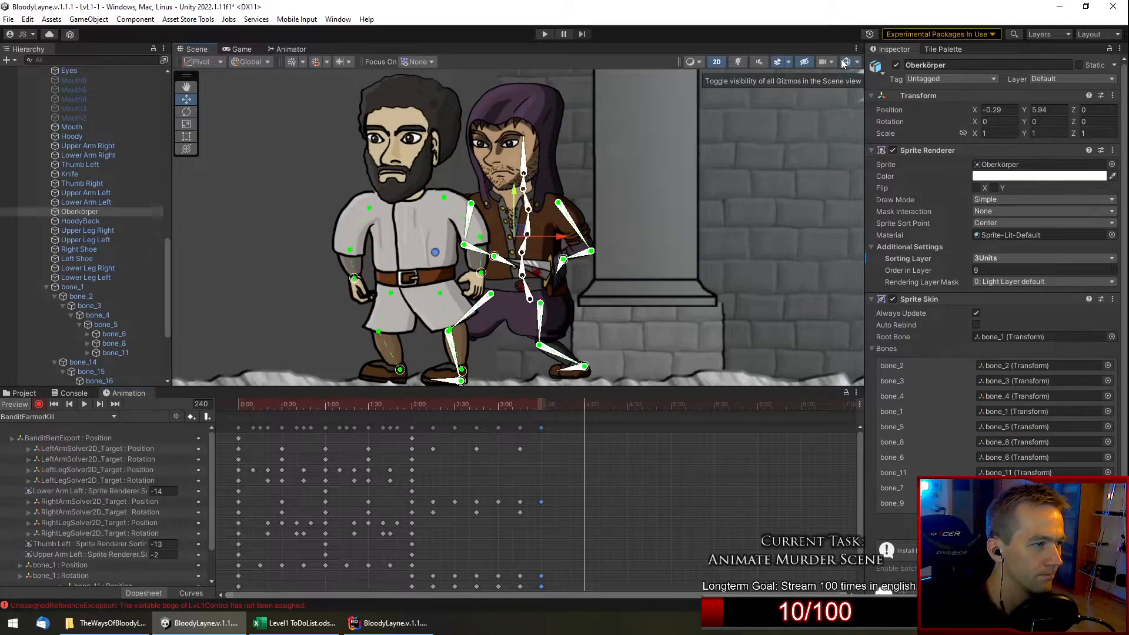
scroll(617, 226, "up", 1)
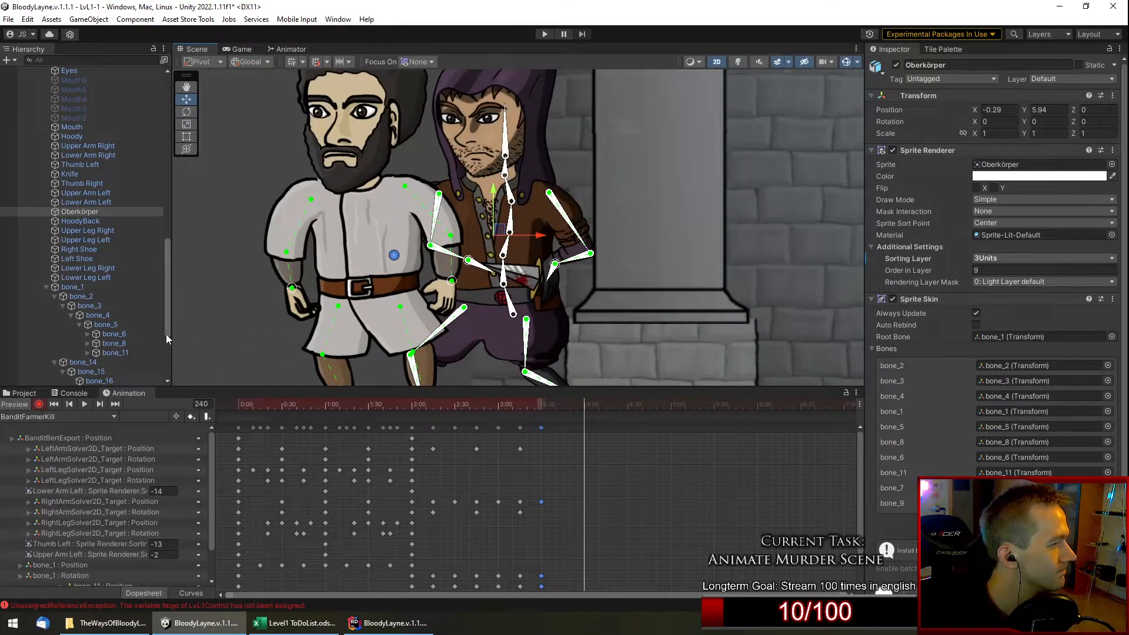
Select the bandit's RightLegSolver2D_Target and bring the characters' feet into view.
left_click(118, 288)
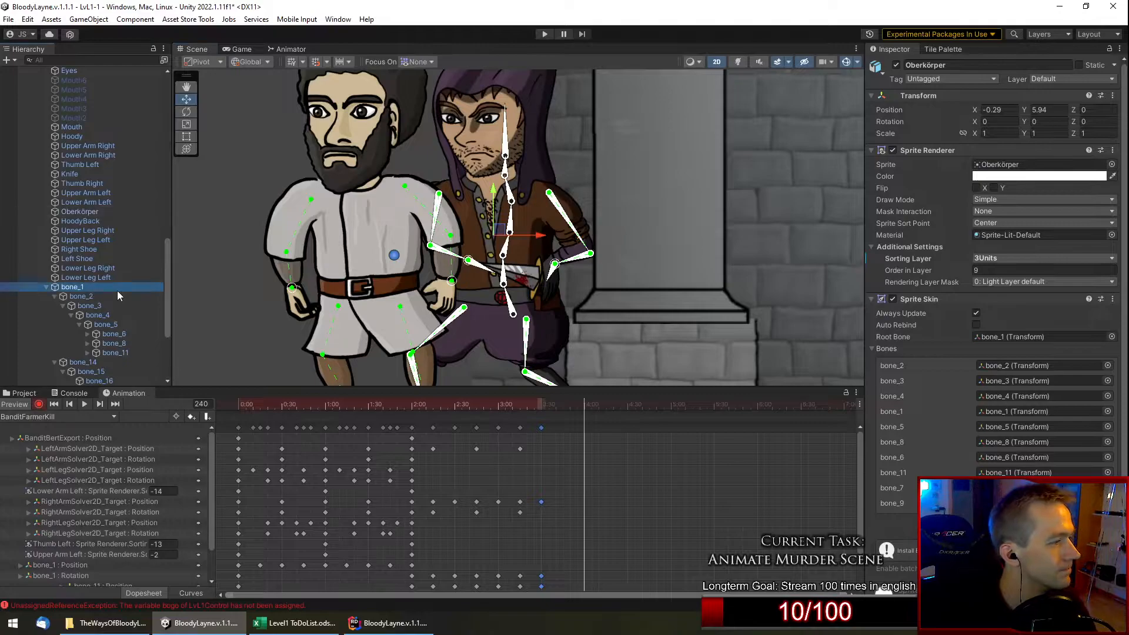
scroll(118, 291, "down", 5)
left_click(121, 305)
middle_click_drag(581, 290, 578, 204)
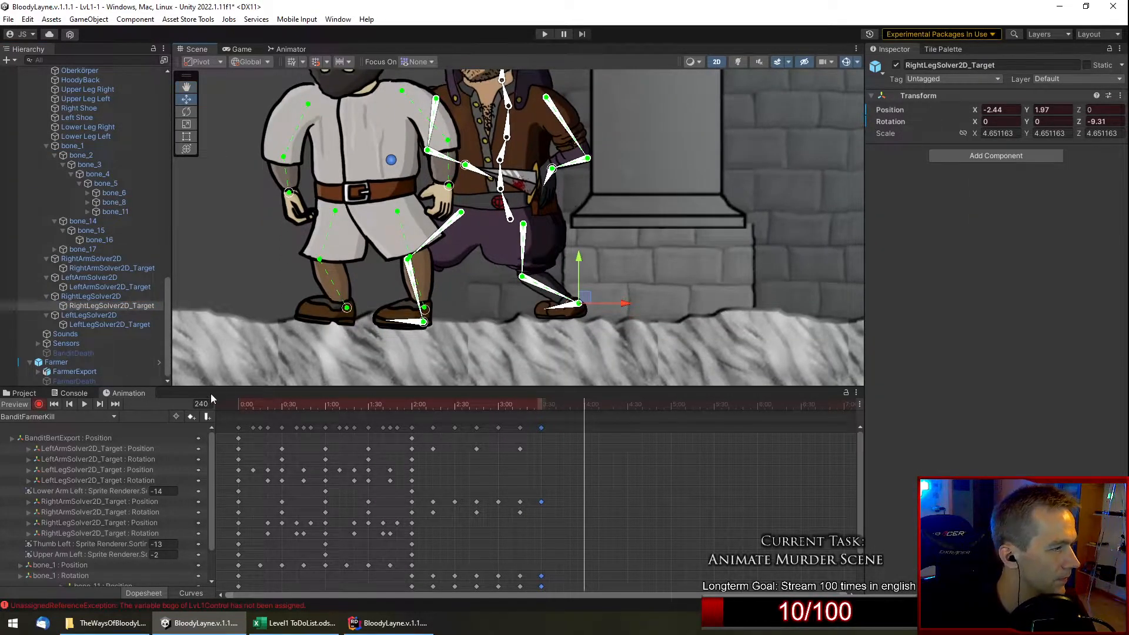
Stop recording, deactivate the Farmer, and return to the bandit's objects in the hierarchy.
left_click(37, 405)
left_click(42, 361)
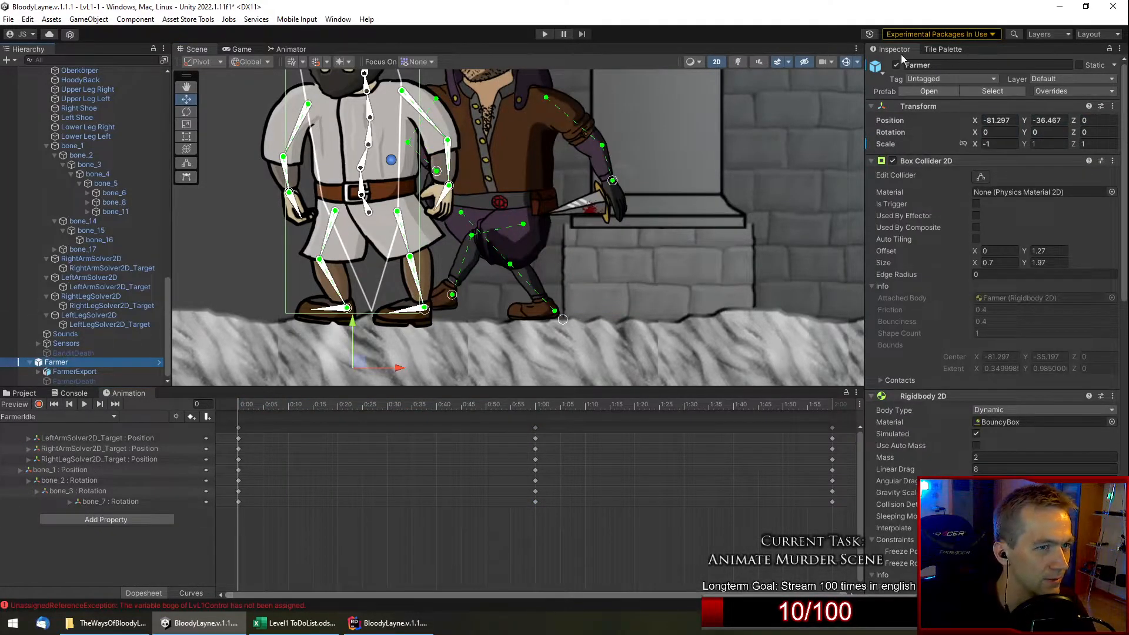
left_click(896, 65)
scroll(81, 170, "up", 6)
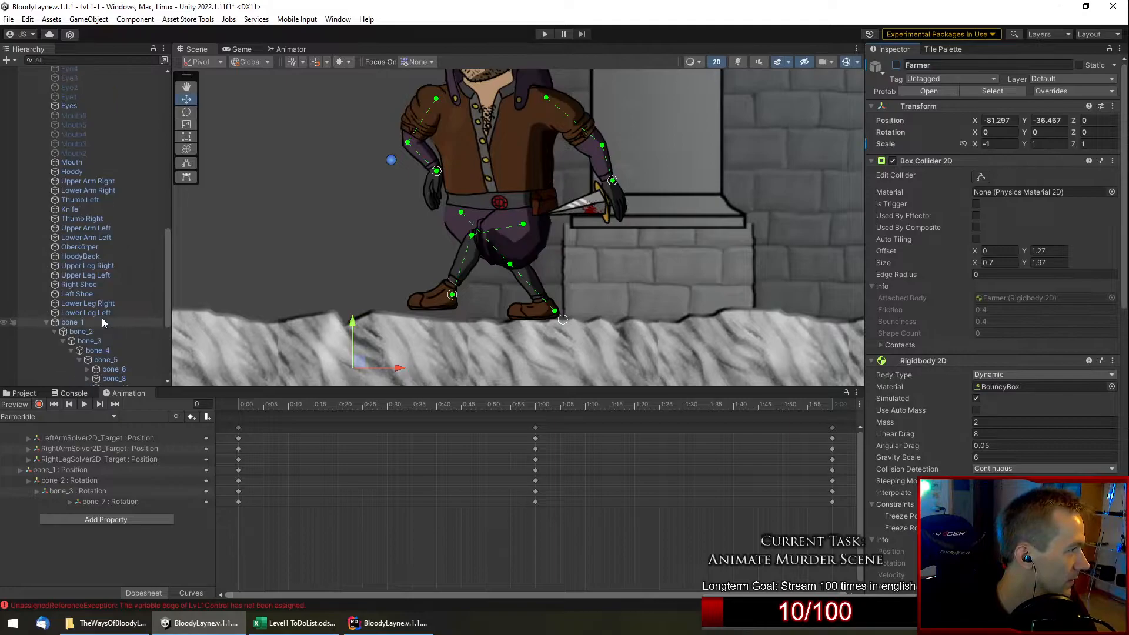
Reopen the BanditFarmerKill clip for the bandit with recording on and place the playhead at 4:00 (frame 240).
left_click(77, 162)
left_click(38, 405)
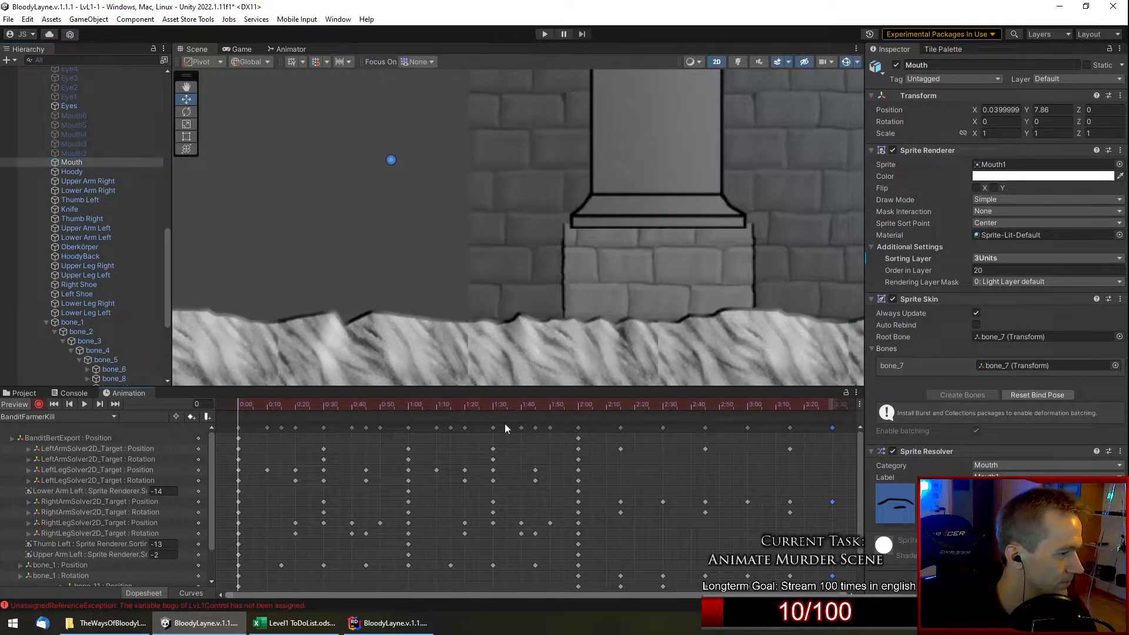
left_click_drag(594, 404, 832, 410)
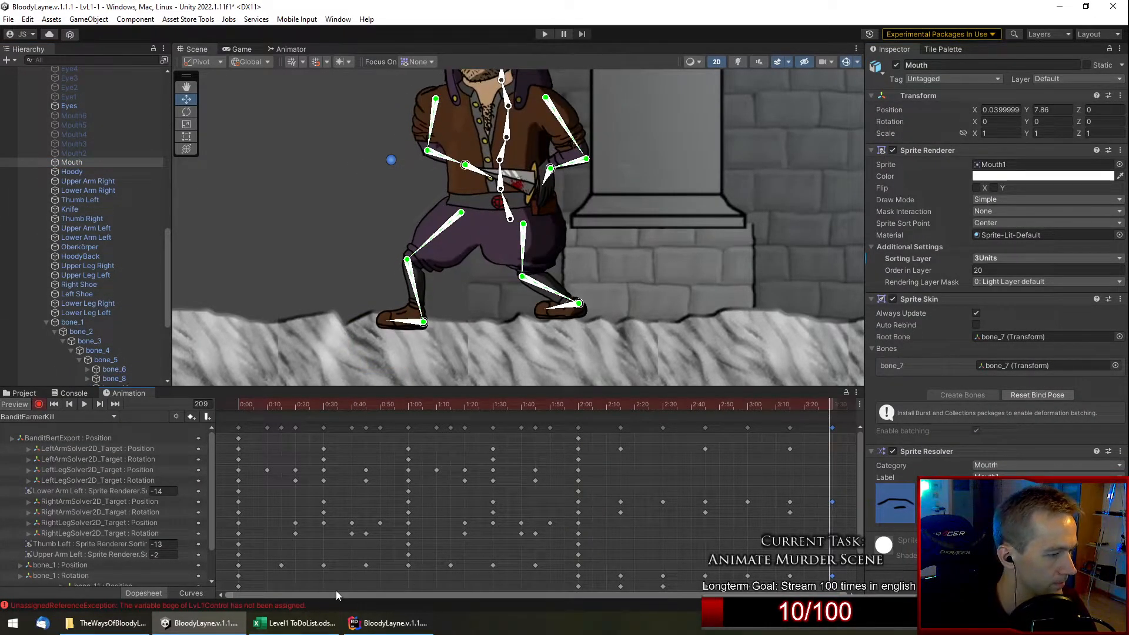
scroll(679, 531, "down", 4)
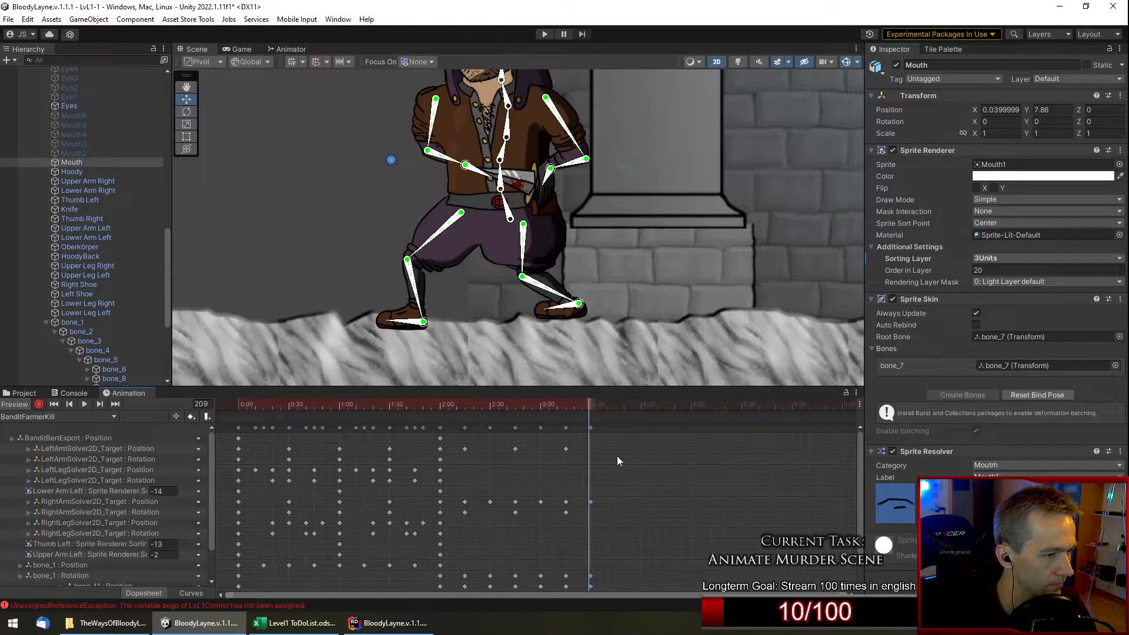
left_click_drag(644, 405, 640, 414)
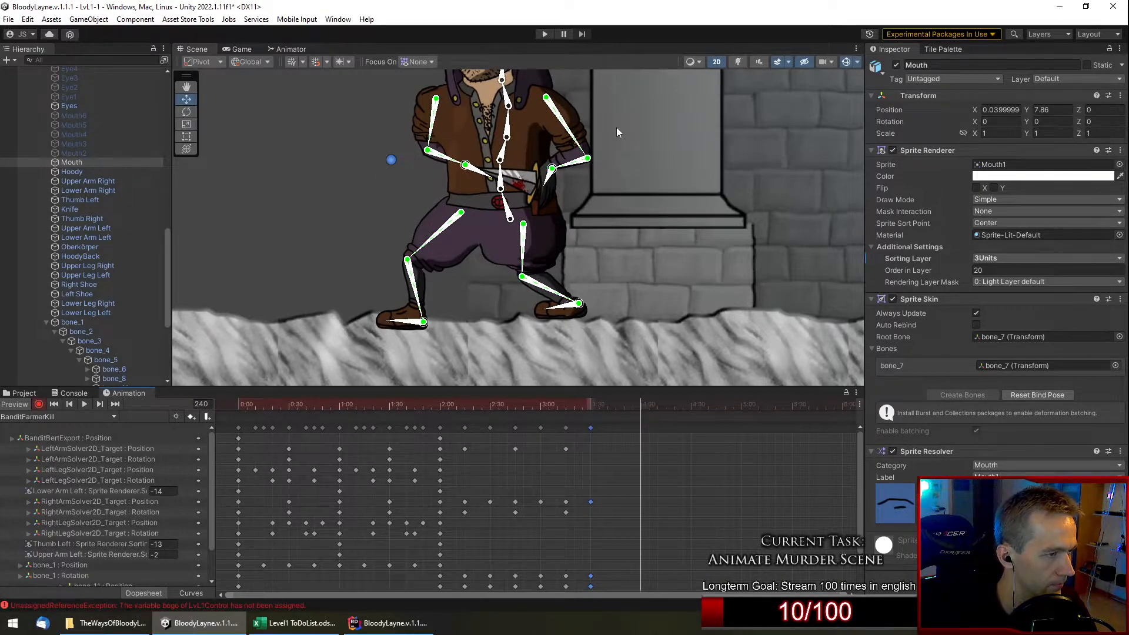
middle_click_drag(604, 138, 620, 174)
scroll(117, 320, "down", 5)
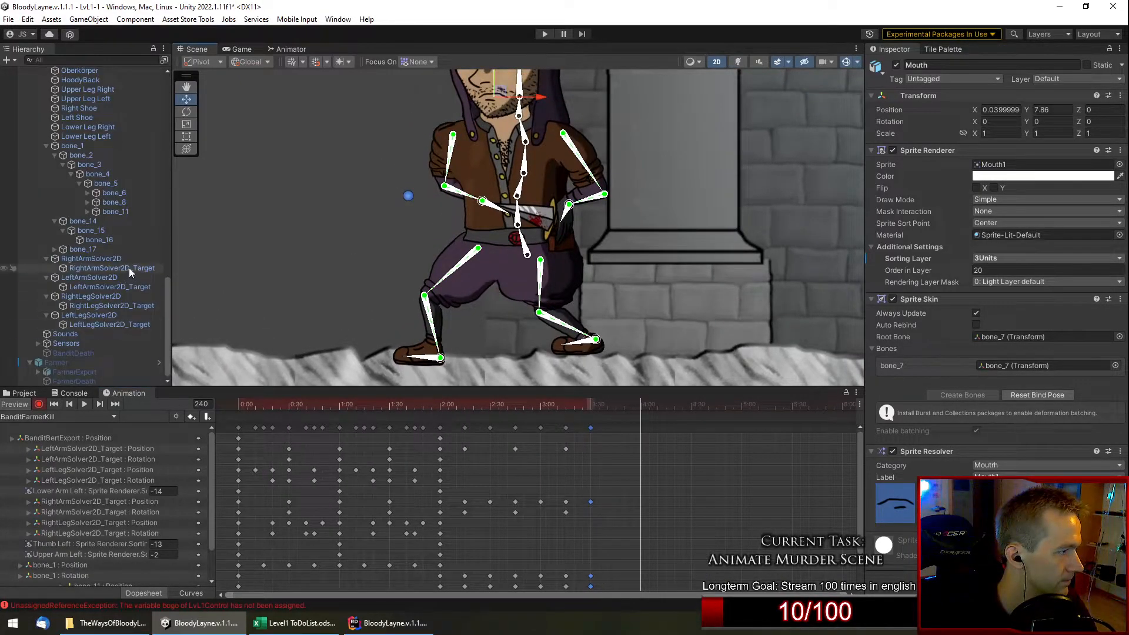
Key the feet at 4:00: LeftLegSolver2D_Target at about X 0.12, Y 1.63, Z rotation 0.33; RightLegSolver2D_Target at about X -2.63, Y 1.71.
left_click(129, 268)
left_click(132, 324)
left_click_drag(450, 356, 497, 350)
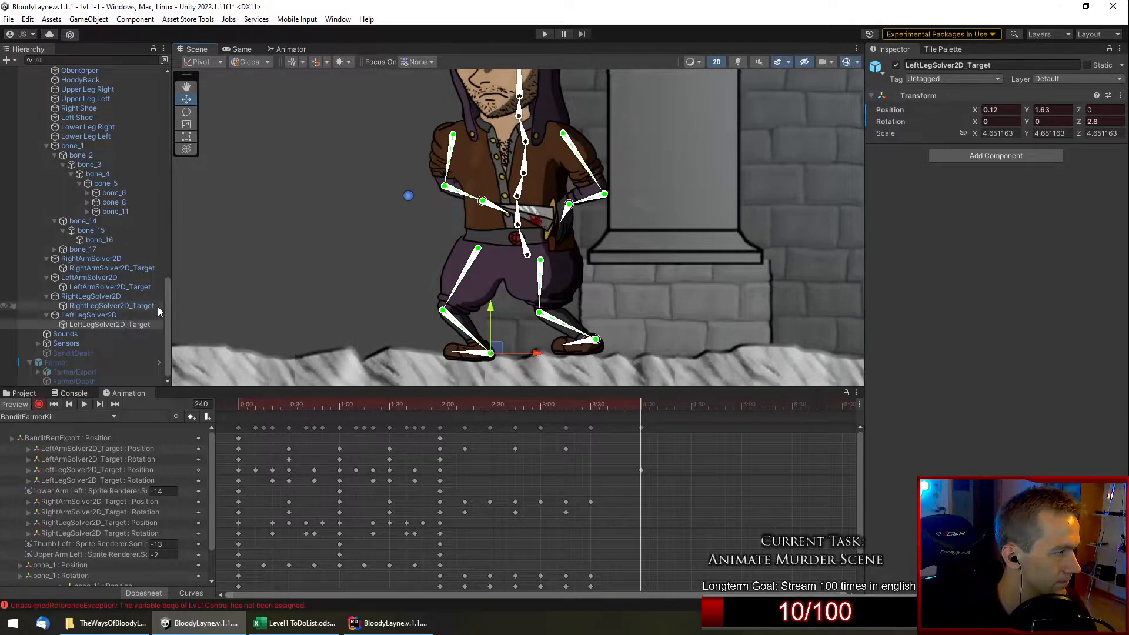
left_click(151, 306)
mouse_move(602, 335)
left_mouse_down()
mouse_move(583, 347)
mouse_move(611, 347)
left_mouse_up()
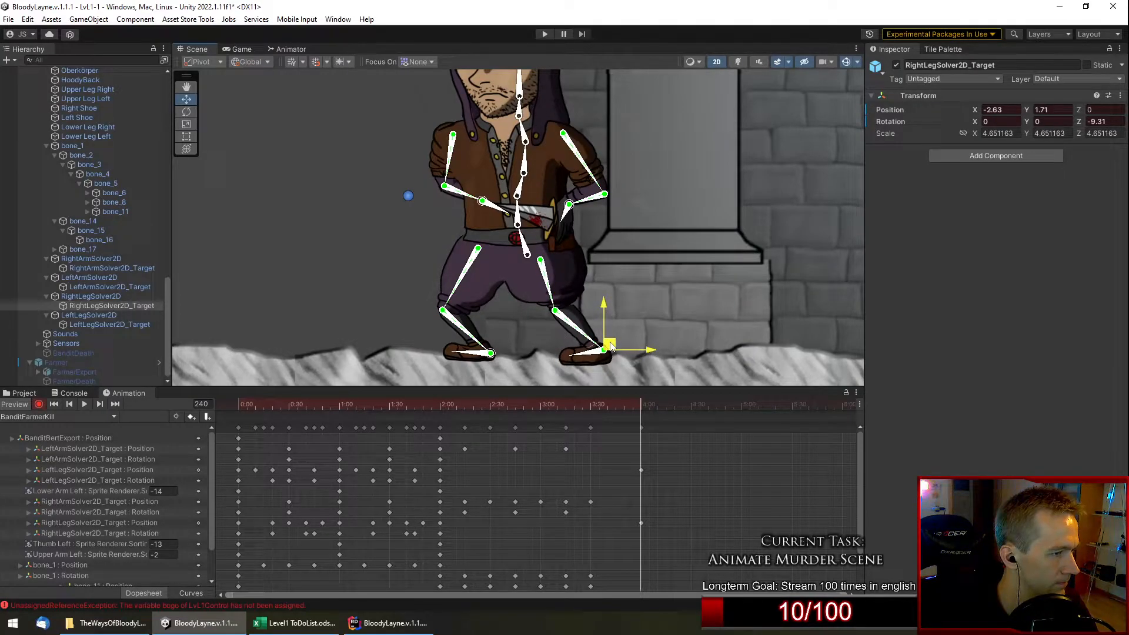
middle_click_drag(655, 273, 717, 274)
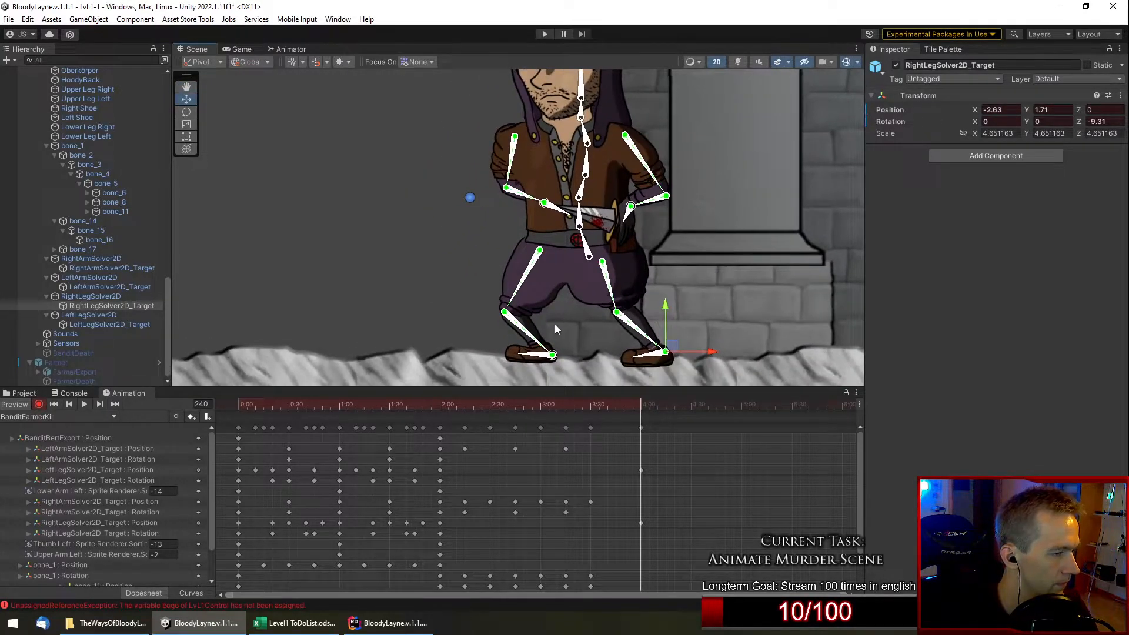
left_click(114, 324)
left_click(1077, 123)
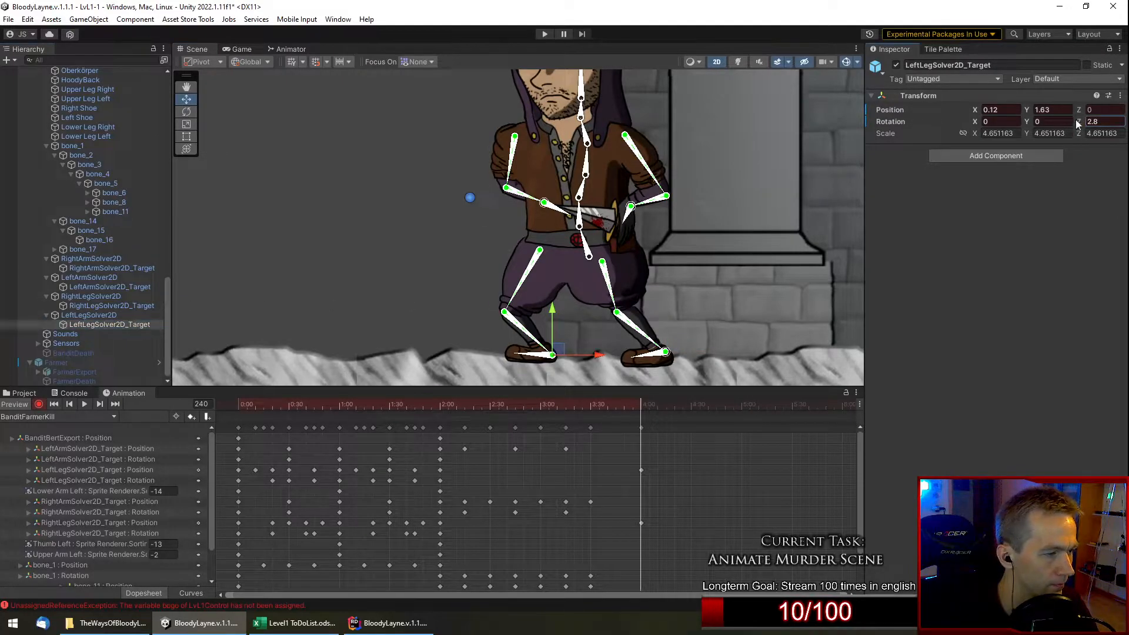
left_click_drag(1063, 120, 1027, 126)
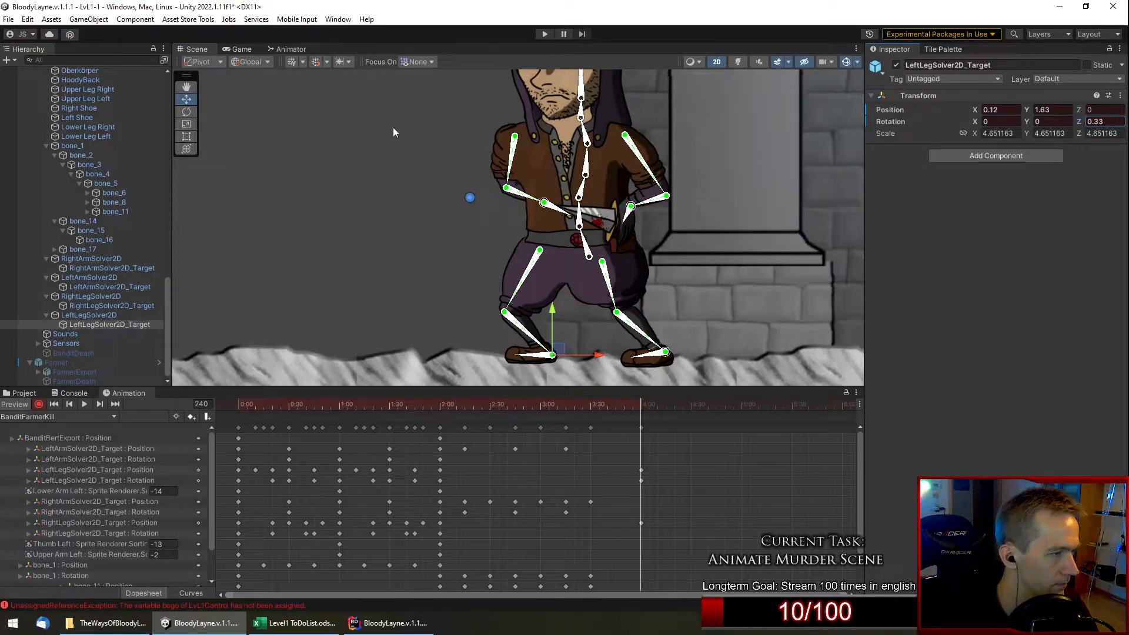
Lower LeftArmSolver2D_Target to about X 1.54, Y 4.74, rotation -87.52, and pull RightArmSolver2D_Target to about X -3.05, Y 5.42, rotation -74.4.
left_click(118, 287)
left_click_drag(548, 194, 498, 223)
left_click_drag(1077, 124, 737, 259)
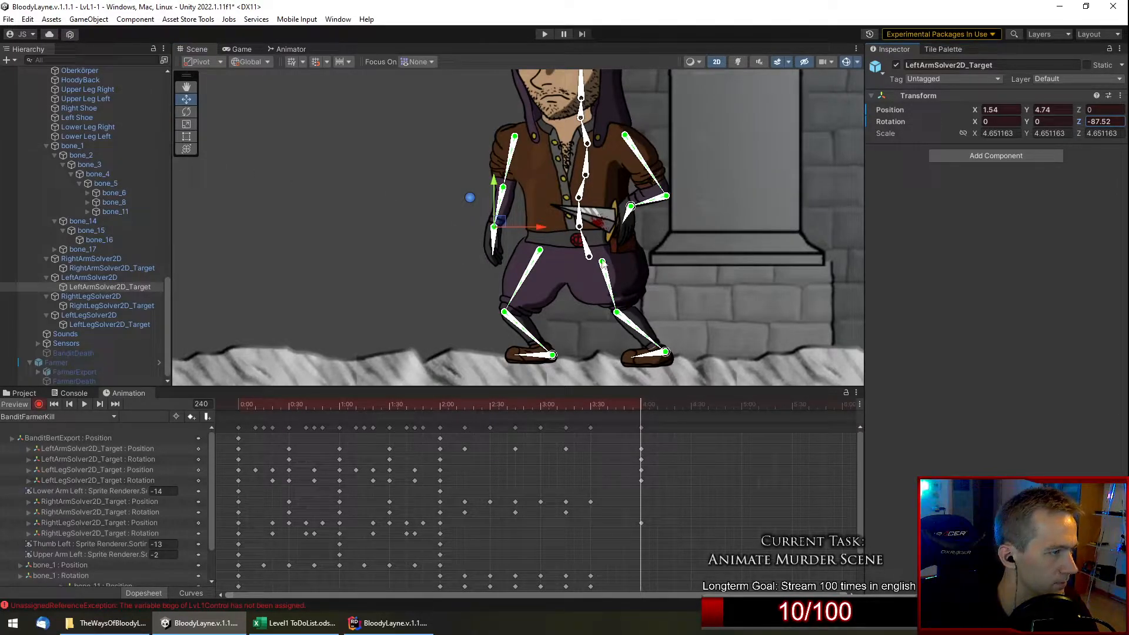
left_click(100, 268)
left_click_drag(633, 196, 672, 203)
mouse_move(1080, 122)
left_mouse_down()
mouse_move(1046, 131)
mouse_move(1060, 130)
left_mouse_up()
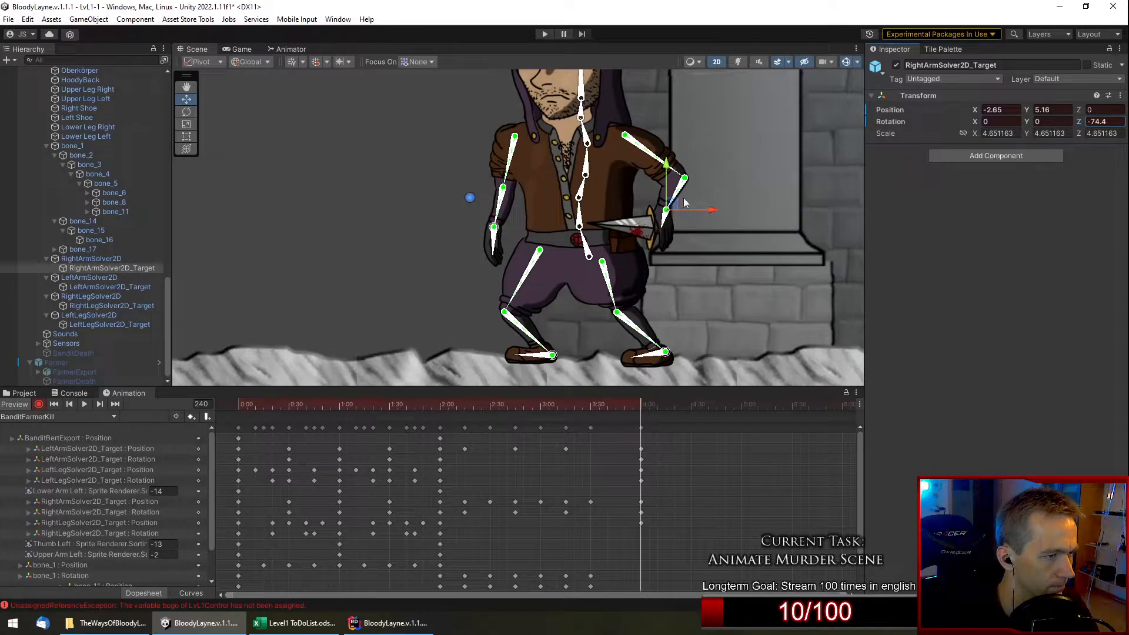
left_click_drag(675, 209, 691, 197)
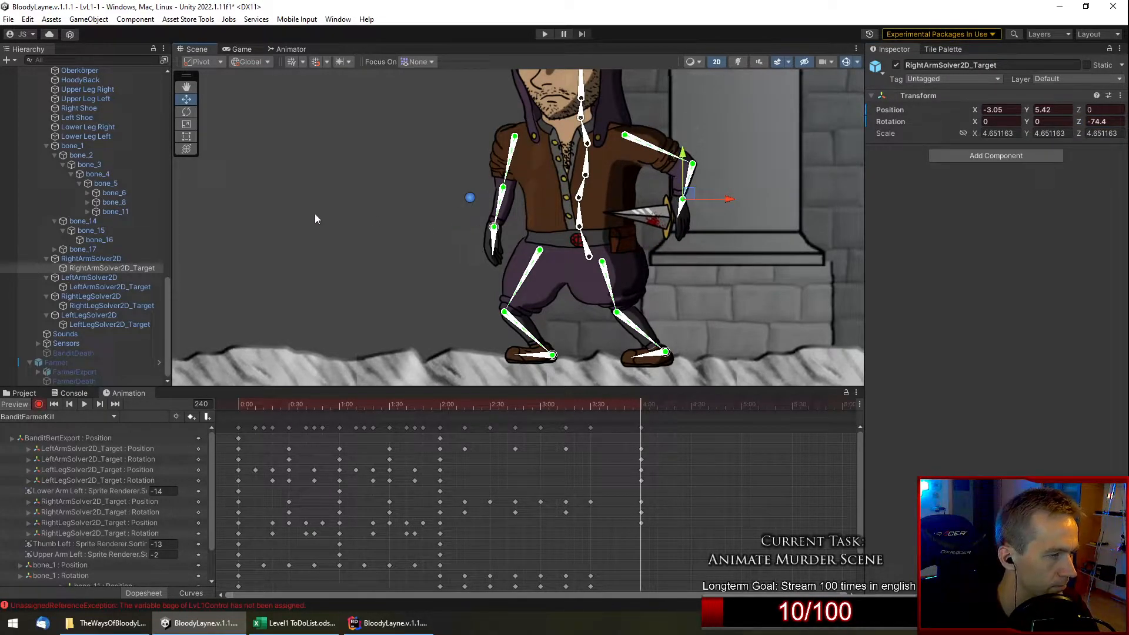
Compare the pose between 3:30 and 4:00, and rotate the bandit's bone_2 to about 10.2 degrees at 4:00.
middle_click_drag(315, 213, 334, 266)
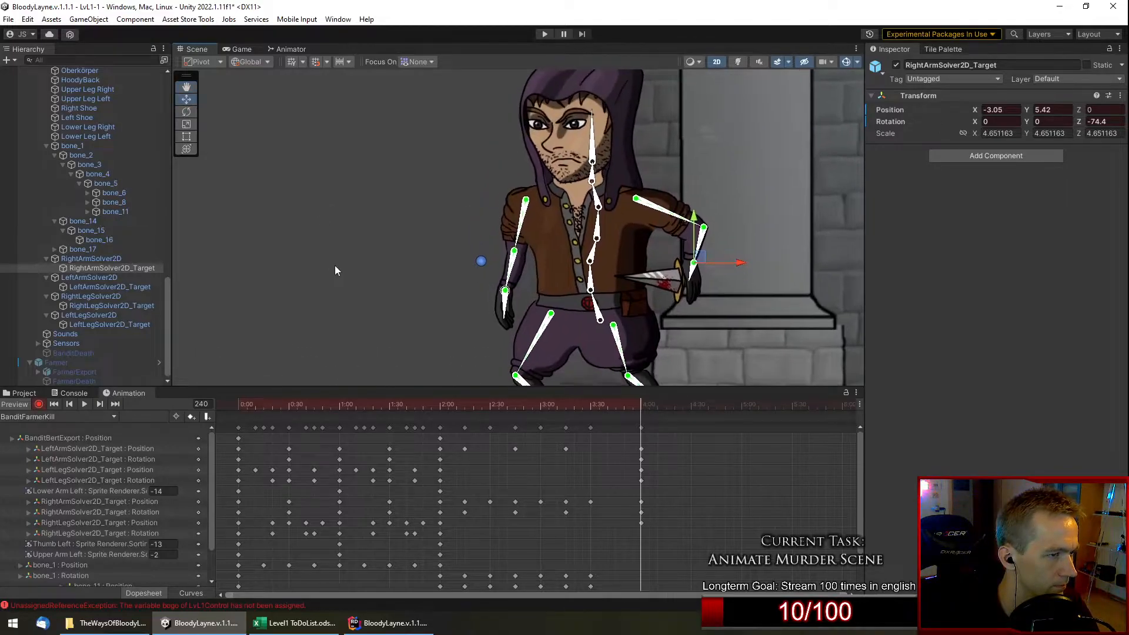
scroll(340, 261, "down", 2)
left_click_drag(591, 403, 641, 422)
scroll(589, 321, "up", 3)
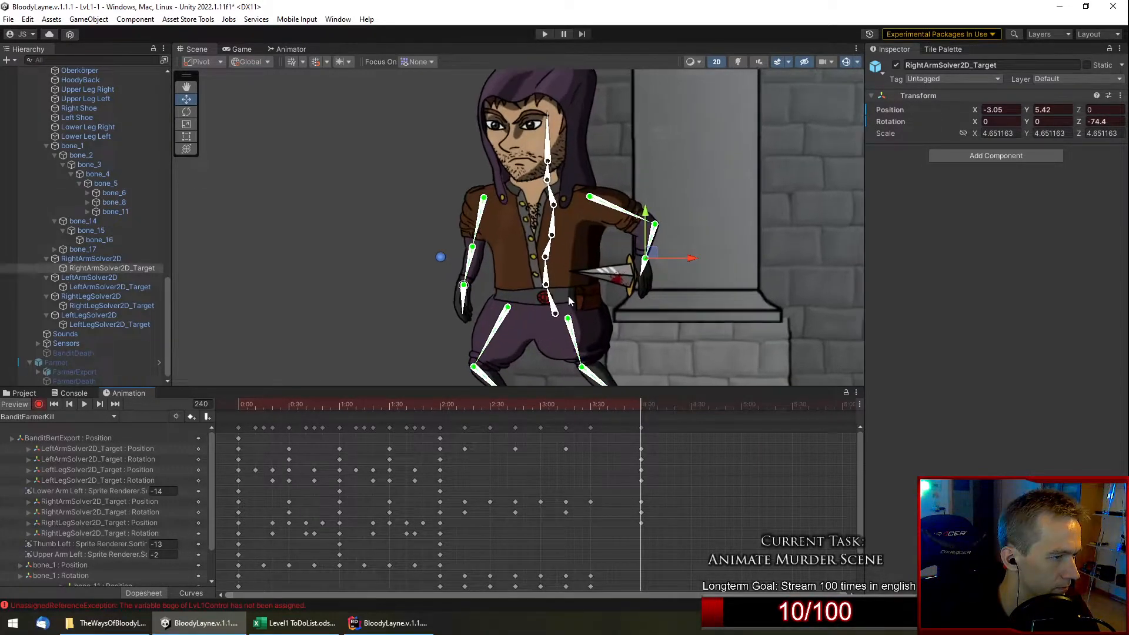
left_click_drag(546, 284, 544, 270)
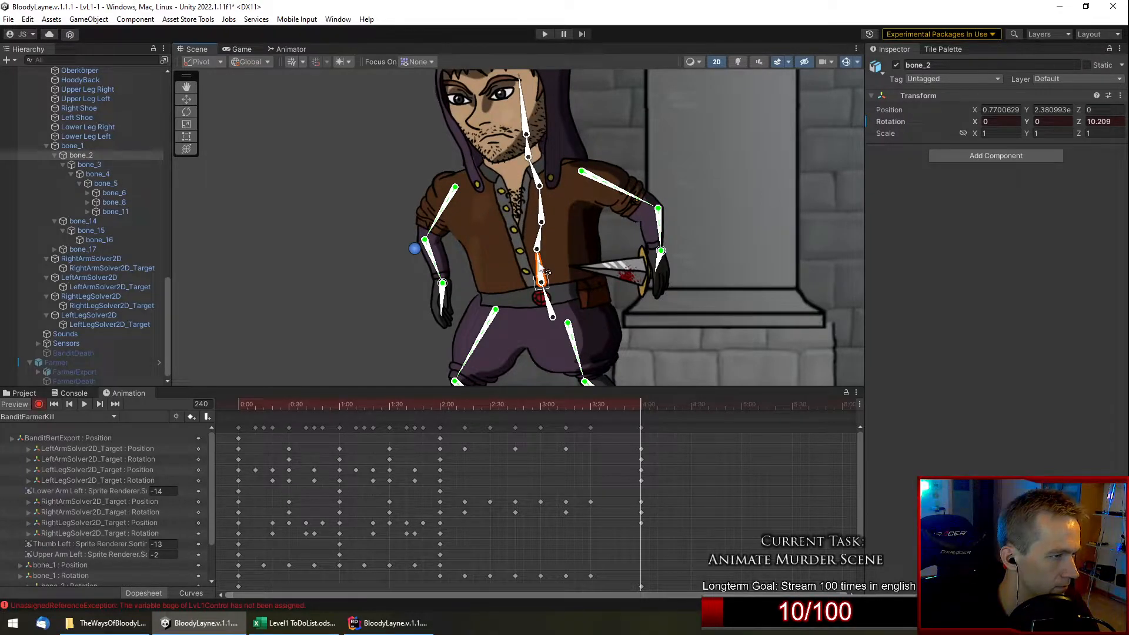
Swing LeftArmSolver2D_Target outward to about X 2.03, Y 4.89 and set its Z rotation to about -82.9.
left_click(109, 267)
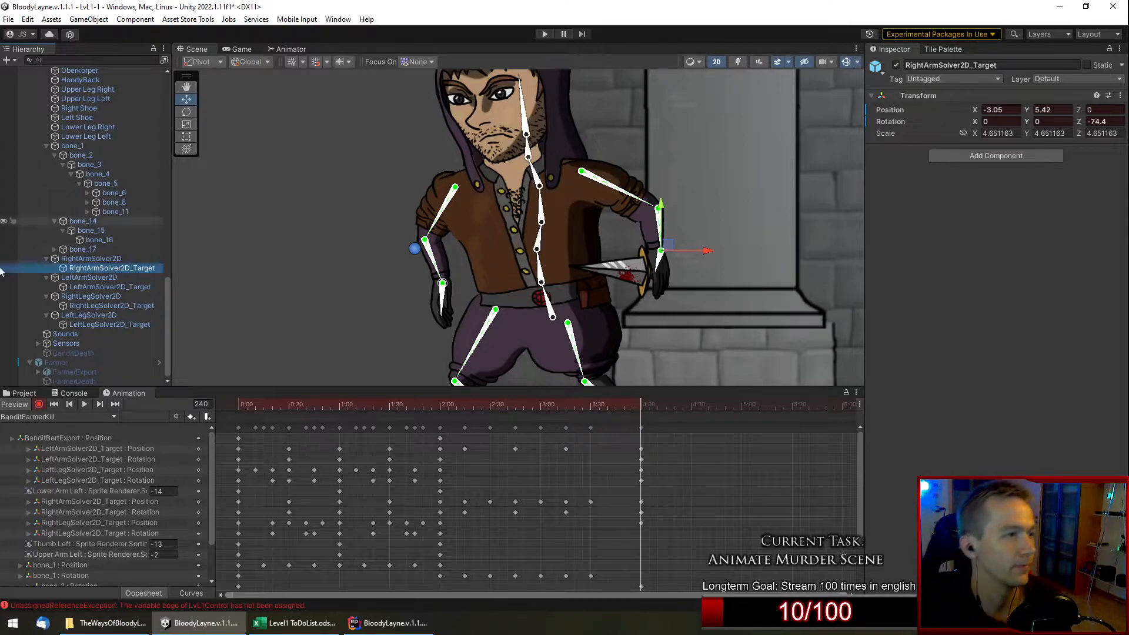
scroll(454, 204, "down", 3)
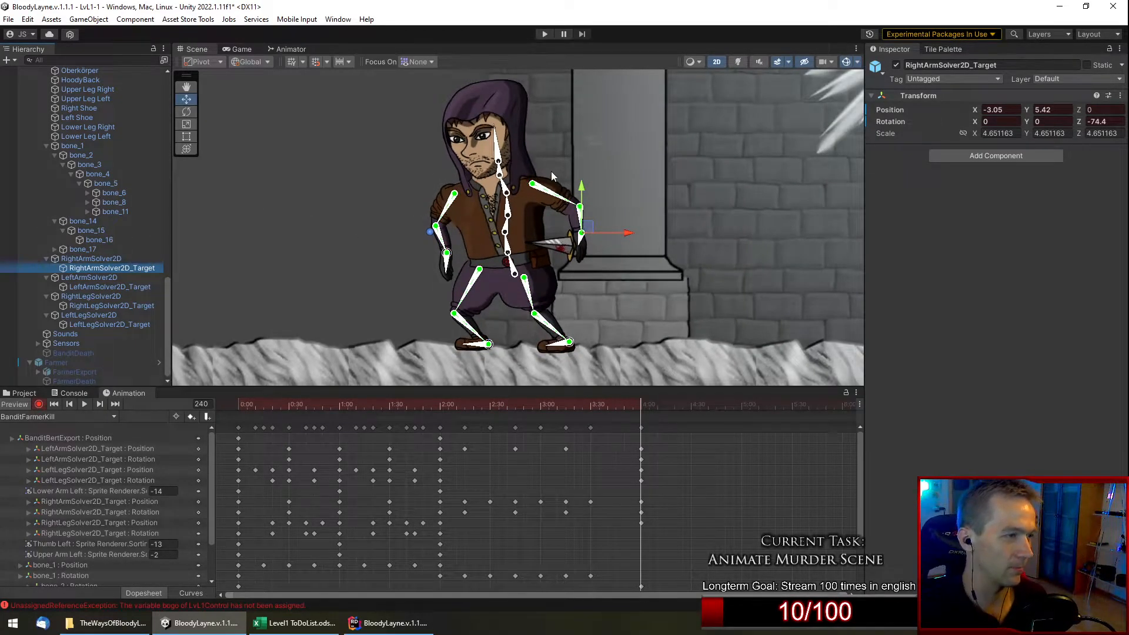
scroll(547, 179, "down", 1)
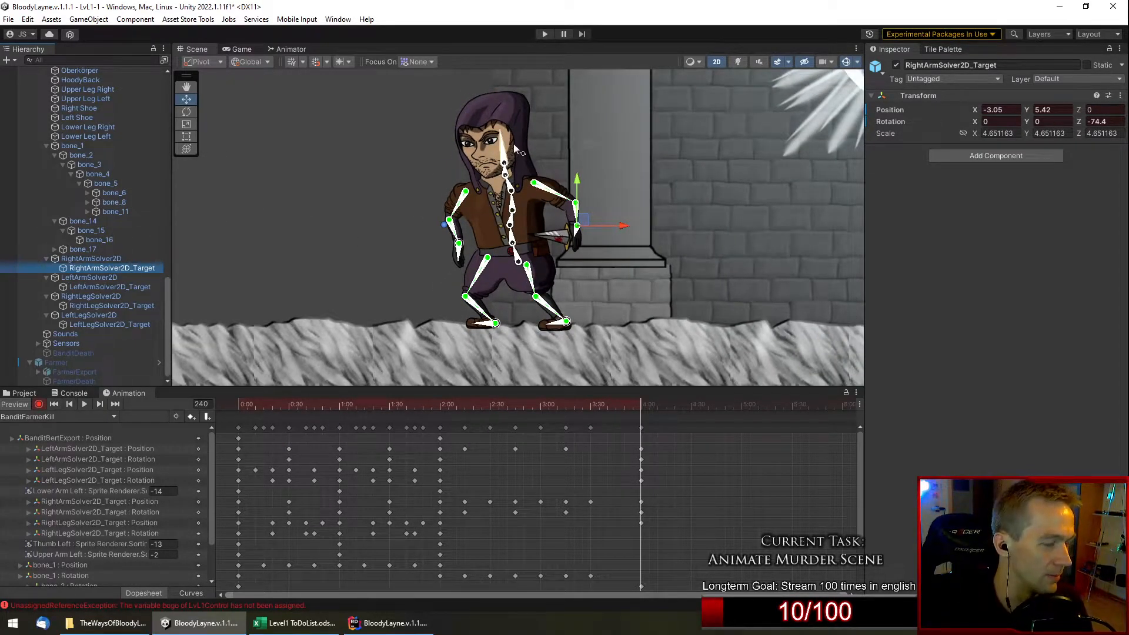
scroll(468, 203, "down", 2)
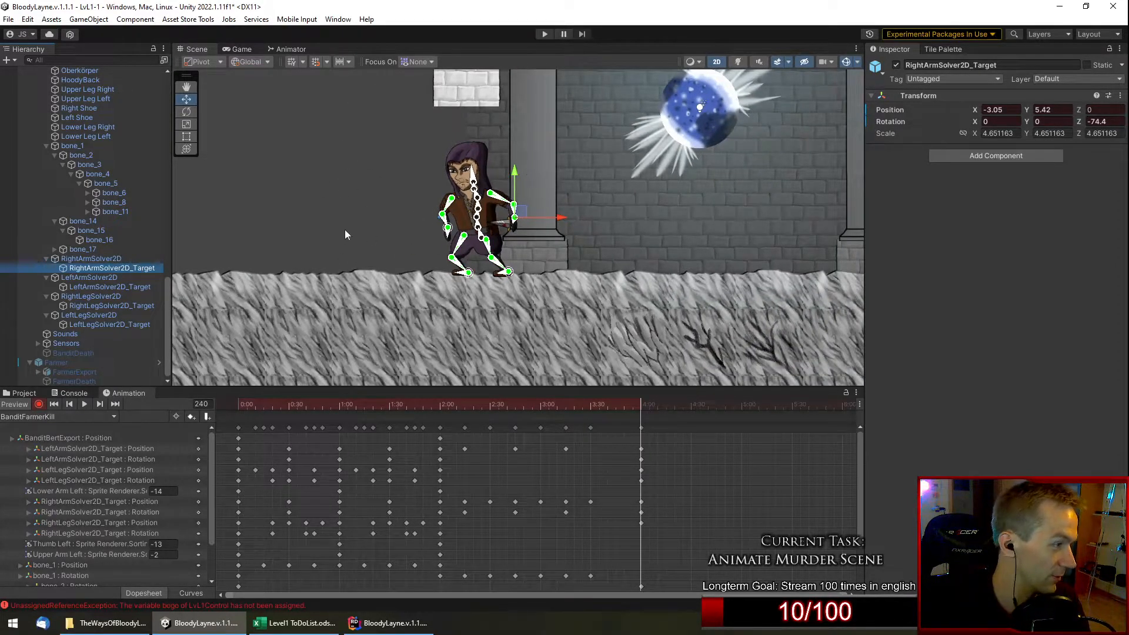
left_click(133, 288)
scroll(438, 177, "up", 4)
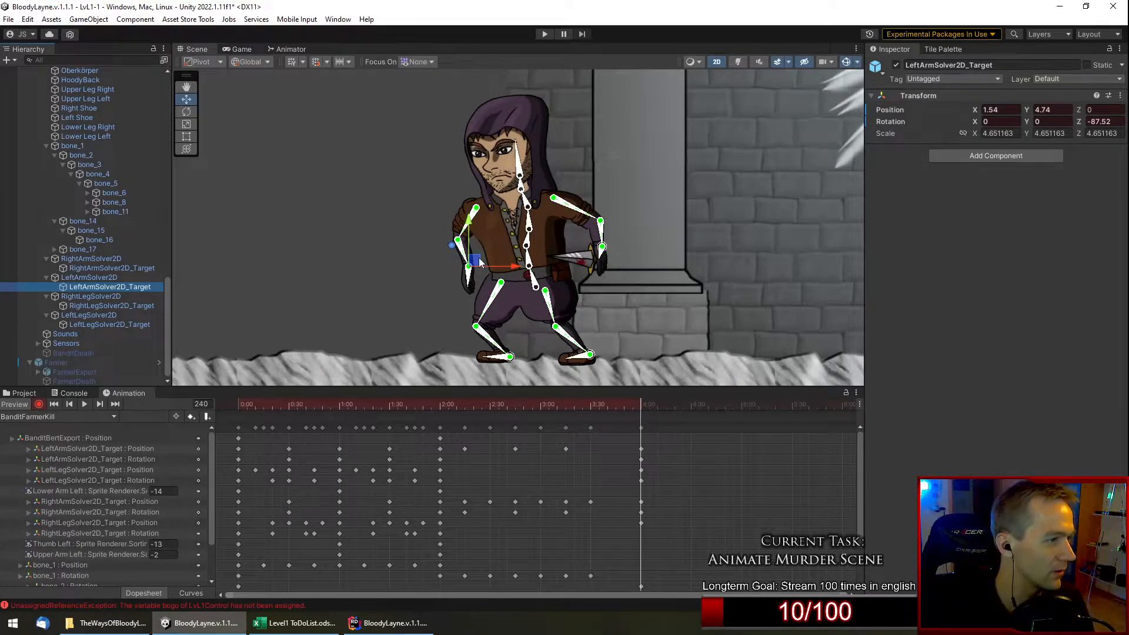
left_click_drag(481, 262, 469, 254)
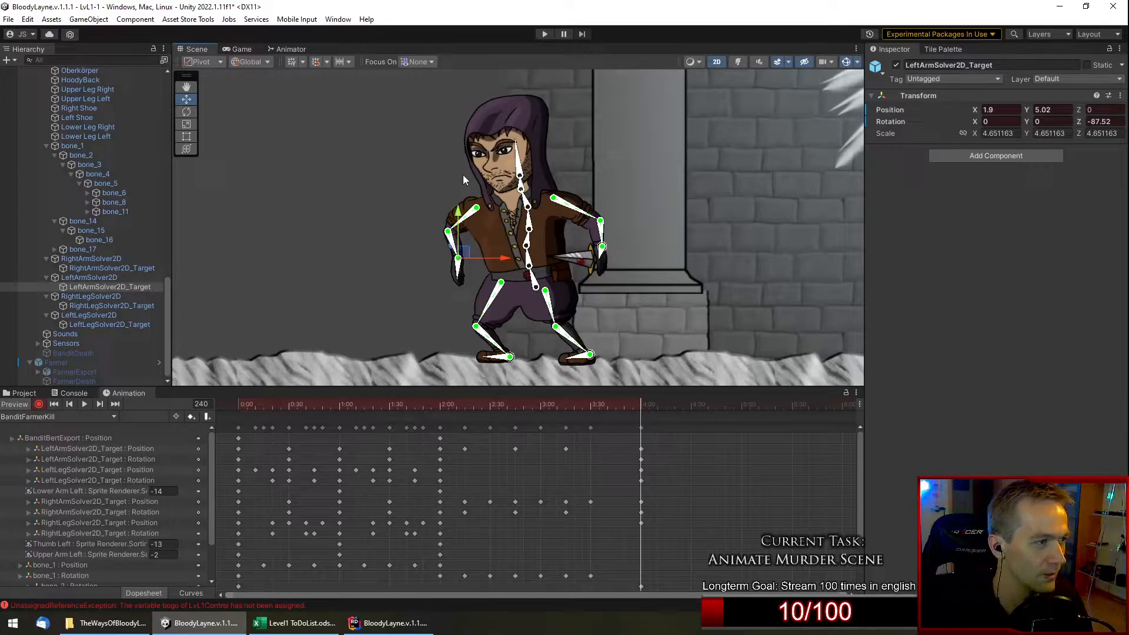
scroll(428, 175, "down", 8)
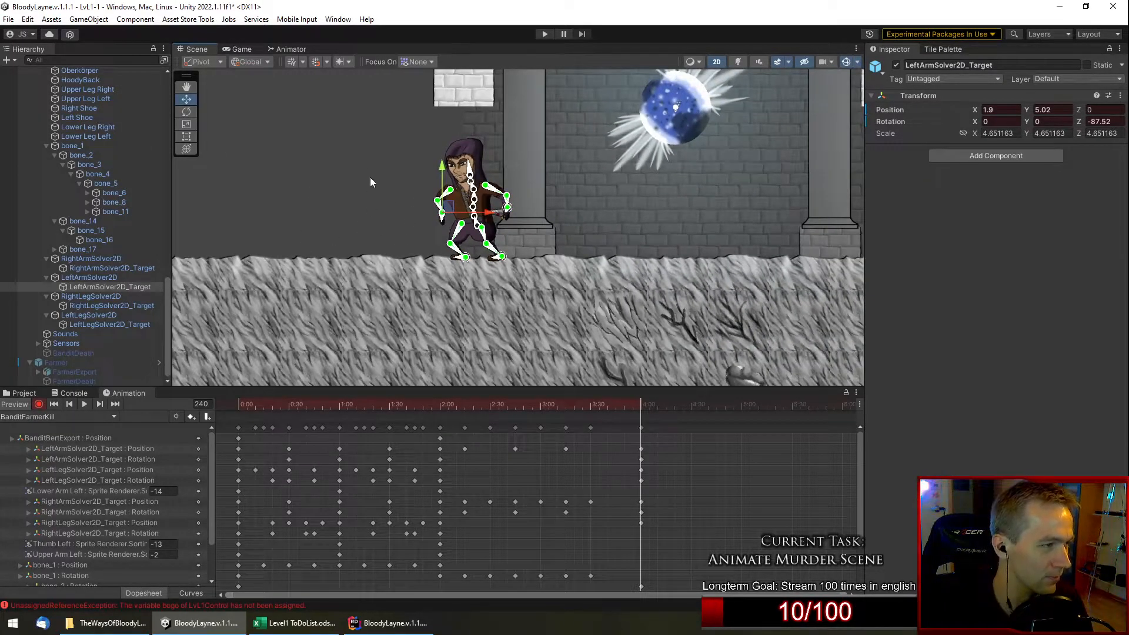
scroll(401, 158, "up", 5)
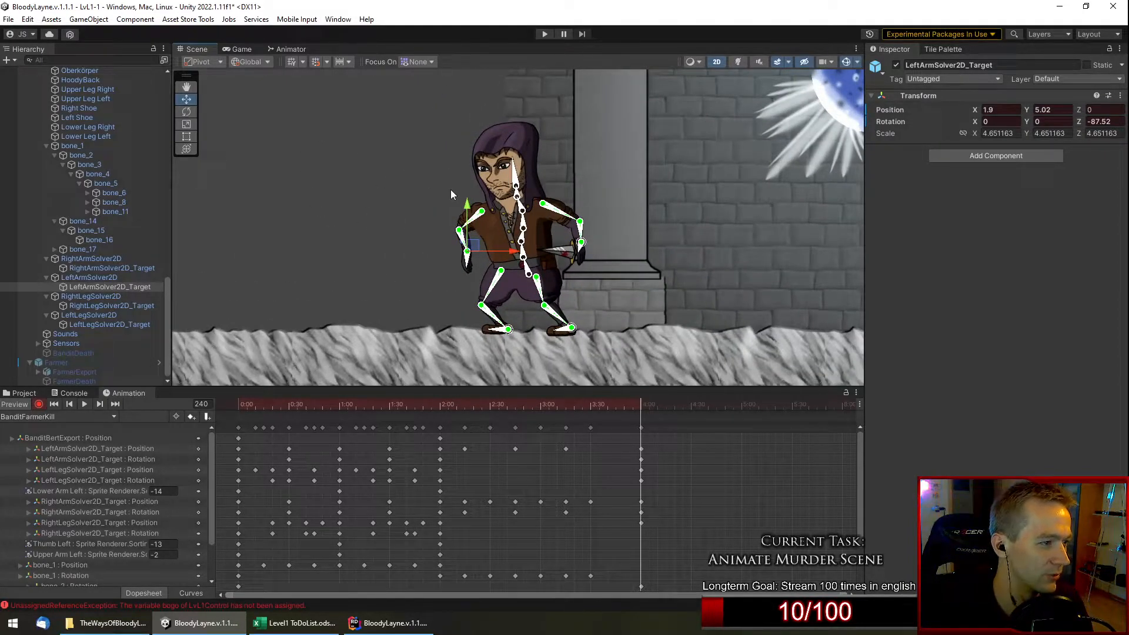
scroll(426, 217, "up", 3)
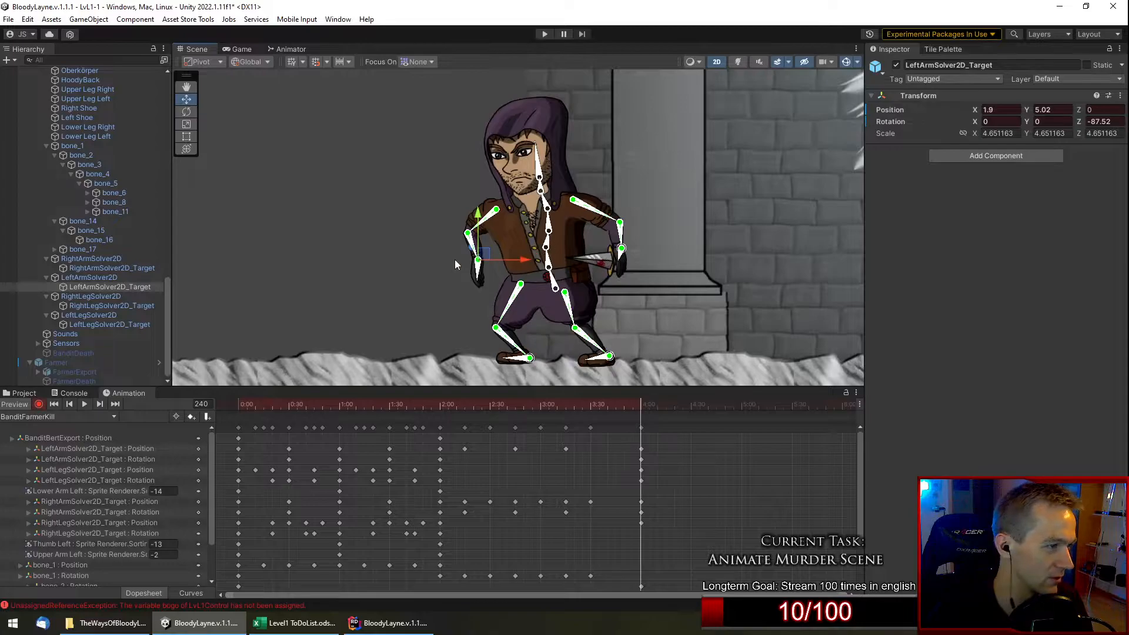
scroll(470, 265, "up", 2)
mouse_move(493, 257)
left_mouse_down()
mouse_move(492, 246)
mouse_move(483, 260)
left_mouse_up()
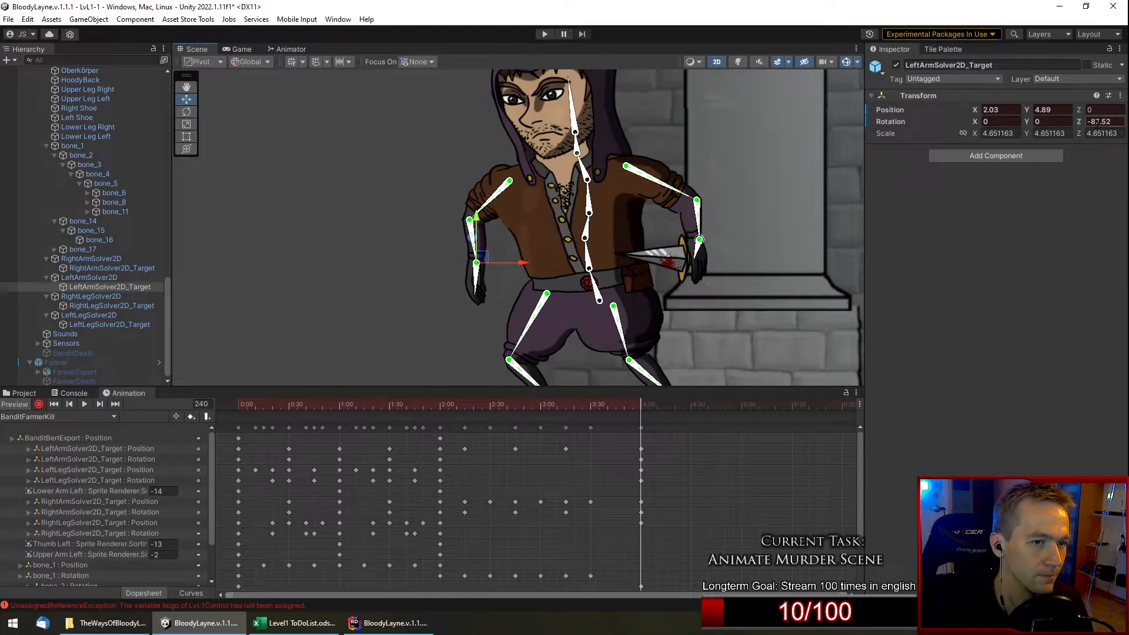
left_click_drag(1081, 125, 1092, 148)
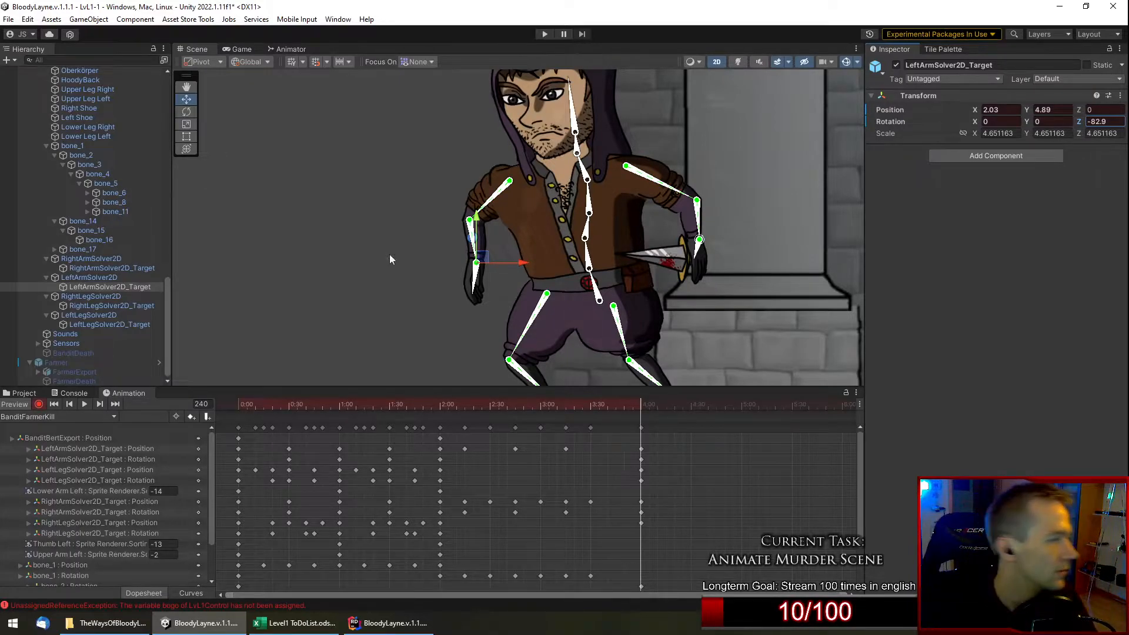
Bring LeftArmSolver2D_Target in to about X 1.6, Y 4.82 with Z rotation -123.4, and rotate the head's bone_7 to about 5.07.
left_click_drag(489, 259, 512, 261)
left_click_drag(1079, 121, 992, 136)
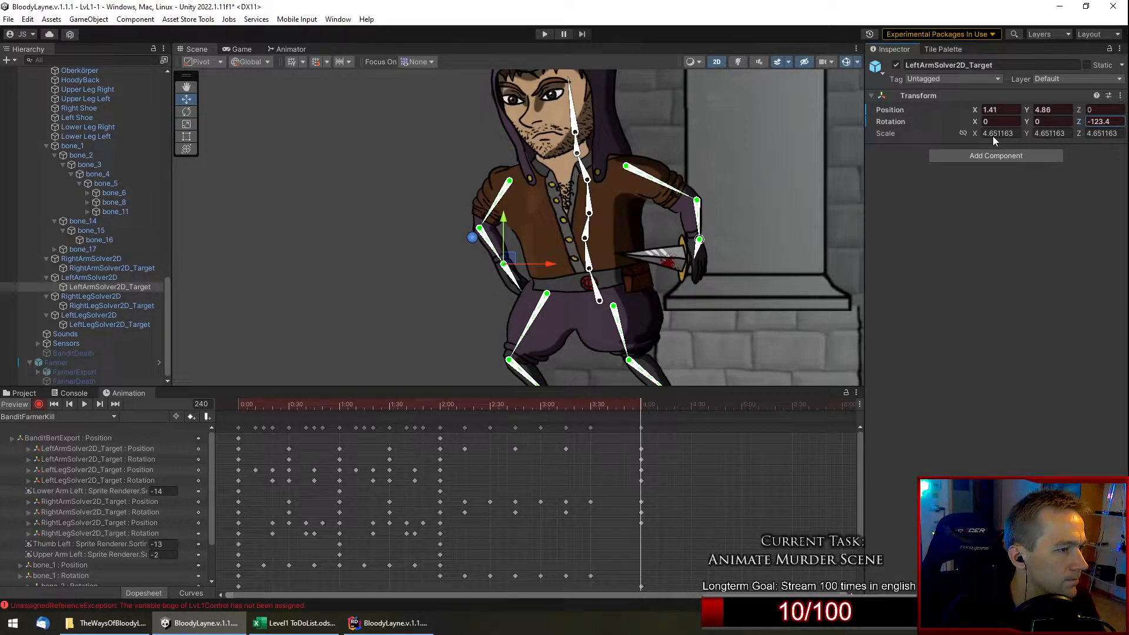
mouse_move(513, 261)
left_mouse_down()
mouse_move(515, 272)
mouse_move(511, 251)
mouse_move(507, 263)
left_mouse_up()
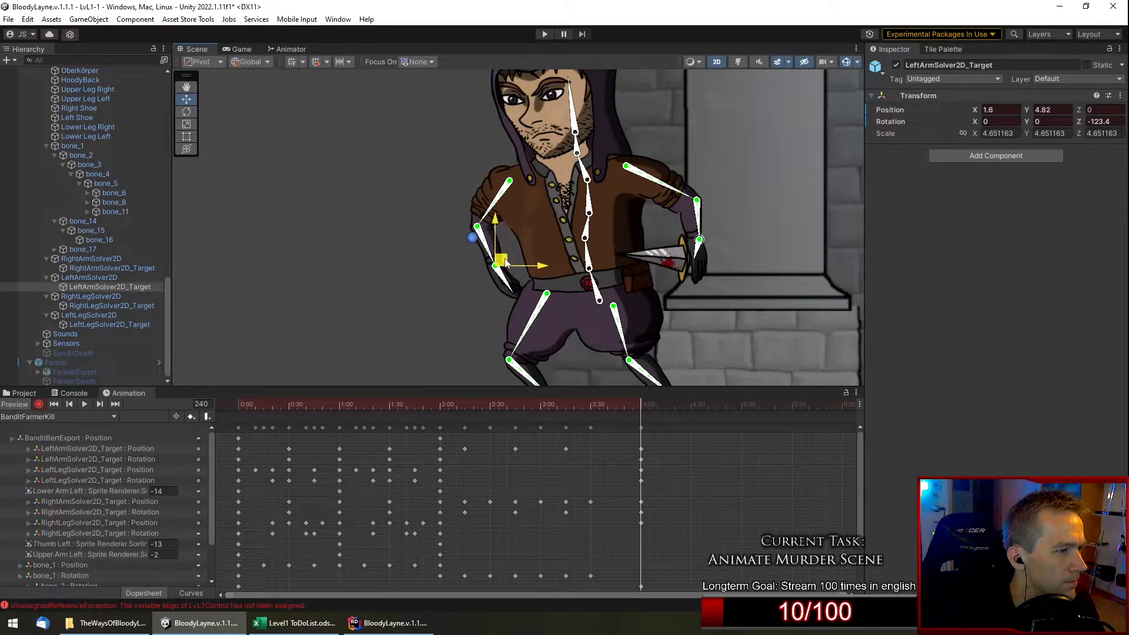
middle_click_drag(565, 194, 571, 219)
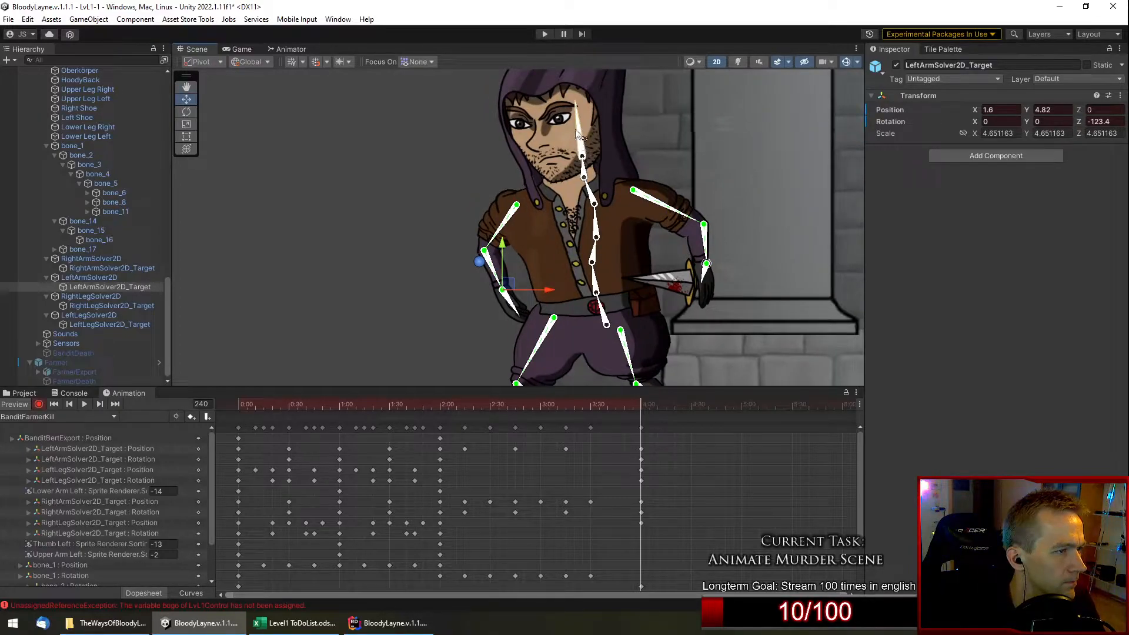
left_click_drag(582, 128, 588, 128)
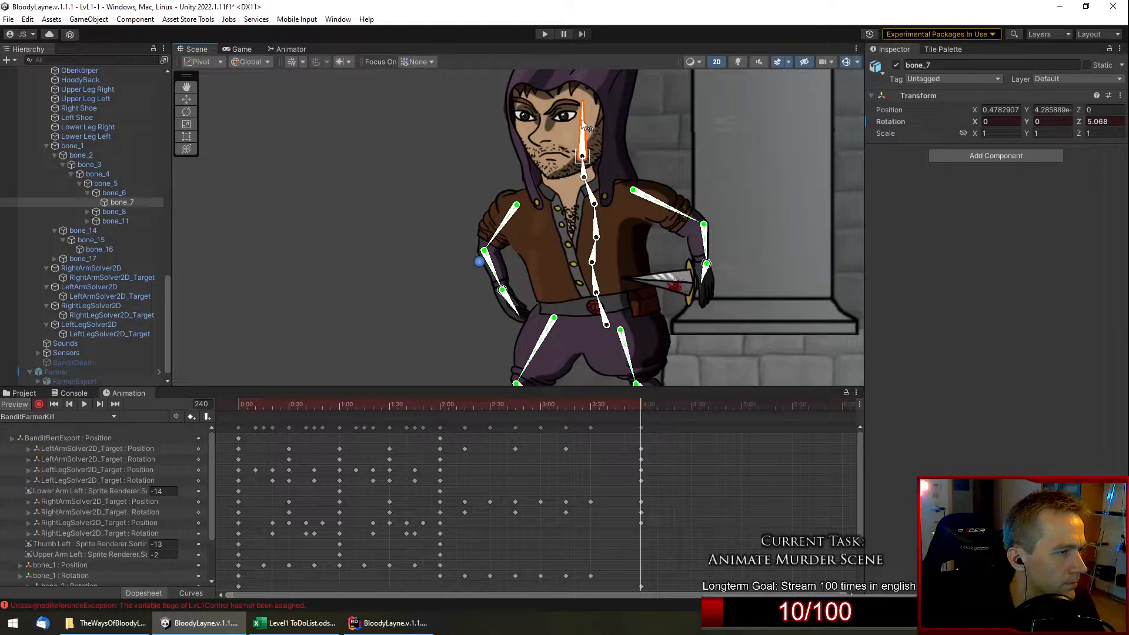
Play the BanditFarmerKill clip from the start and replay it from 2:00 to review the new 4:00 pose.
scroll(678, 157, "down", 8)
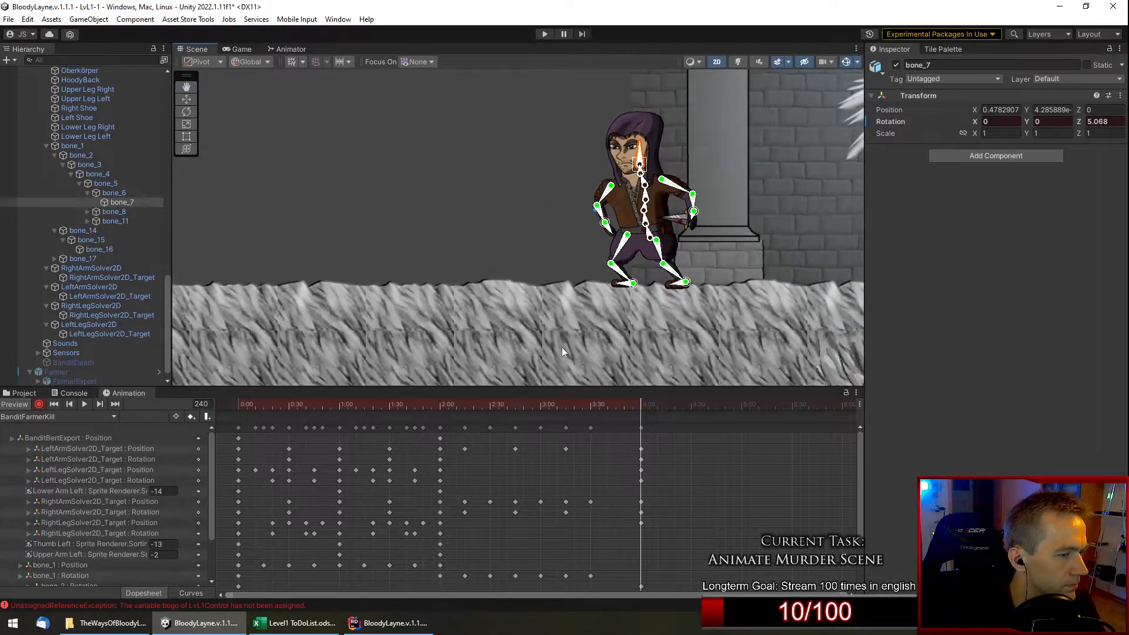
left_click_drag(575, 408, 115, 406)
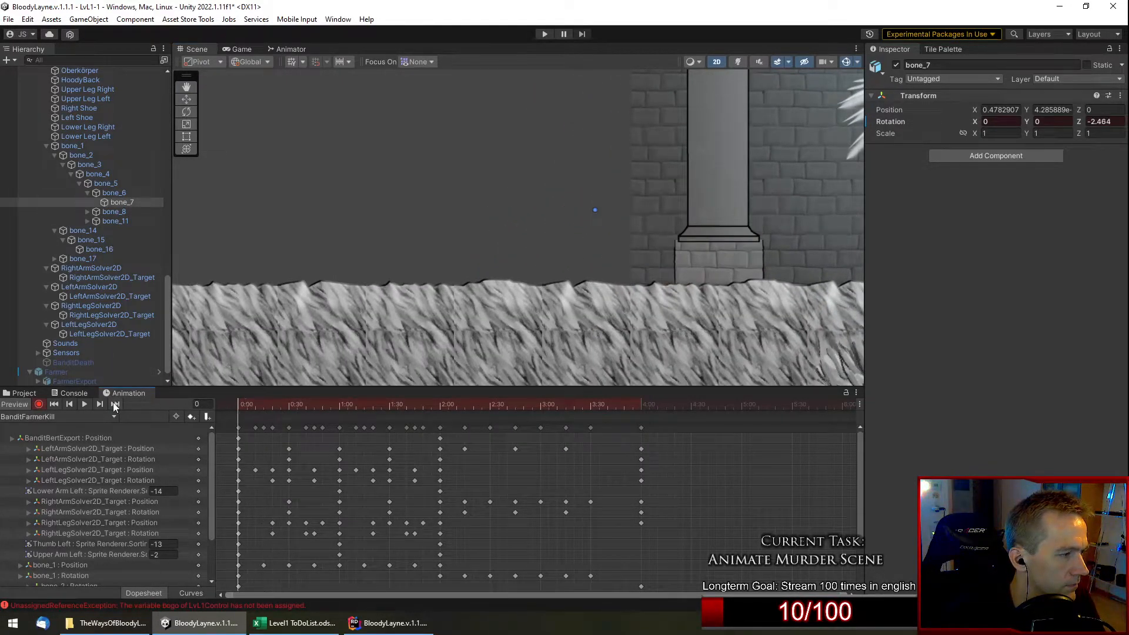
left_click(85, 404)
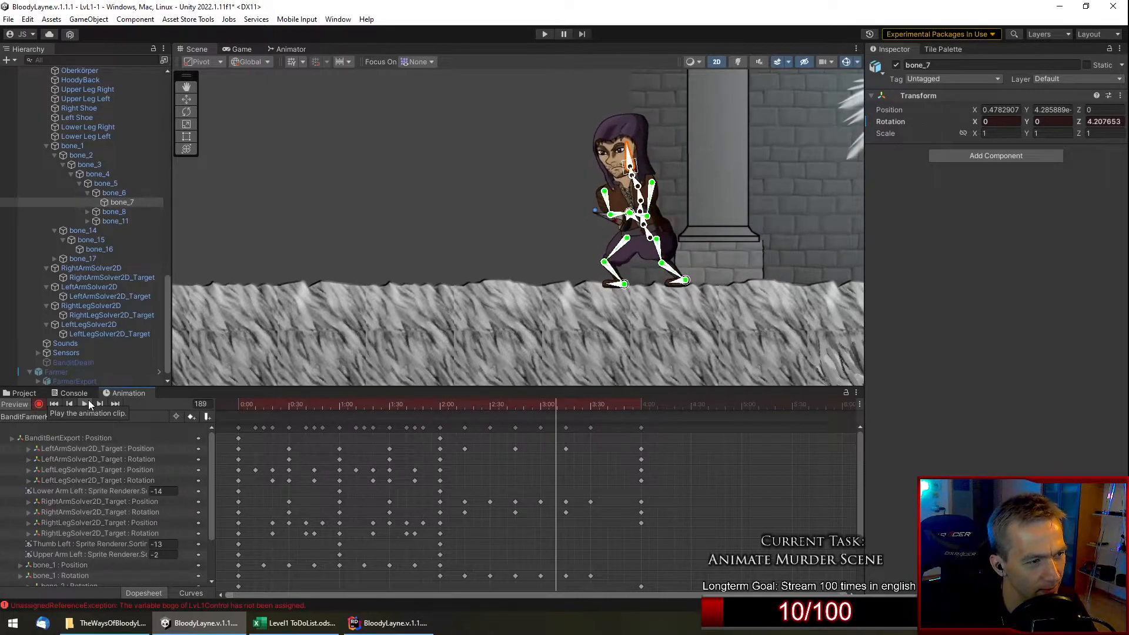
left_click_drag(509, 405, 439, 405)
left_click(80, 404)
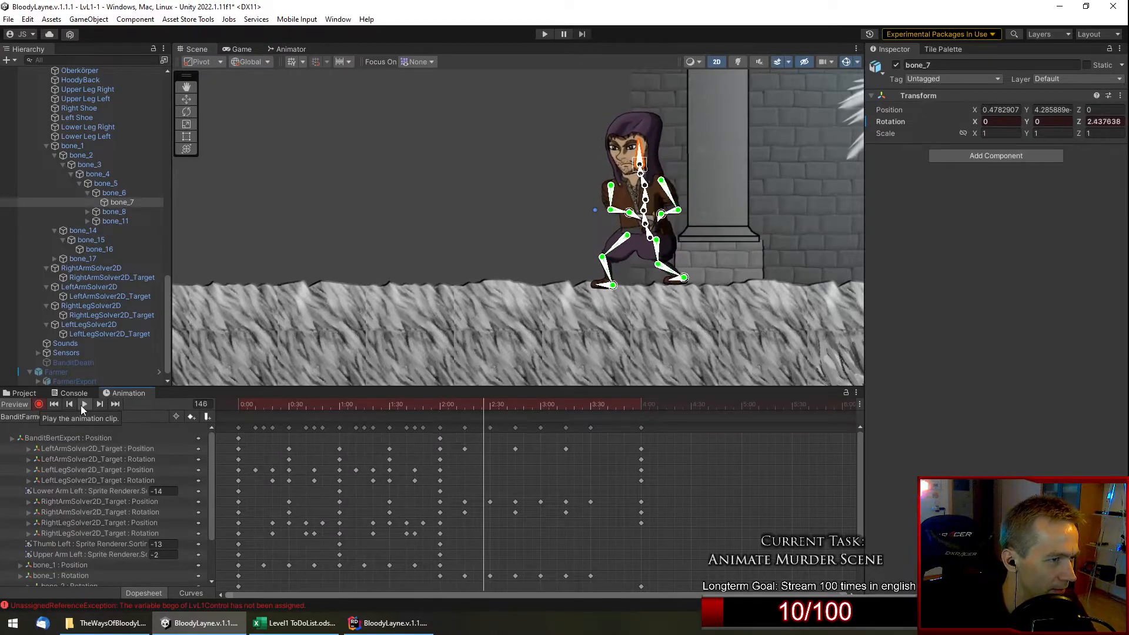
Play back the BanditFarmerKill clip and examine the bandit's pose at 2:00 up close.
left_click(85, 404)
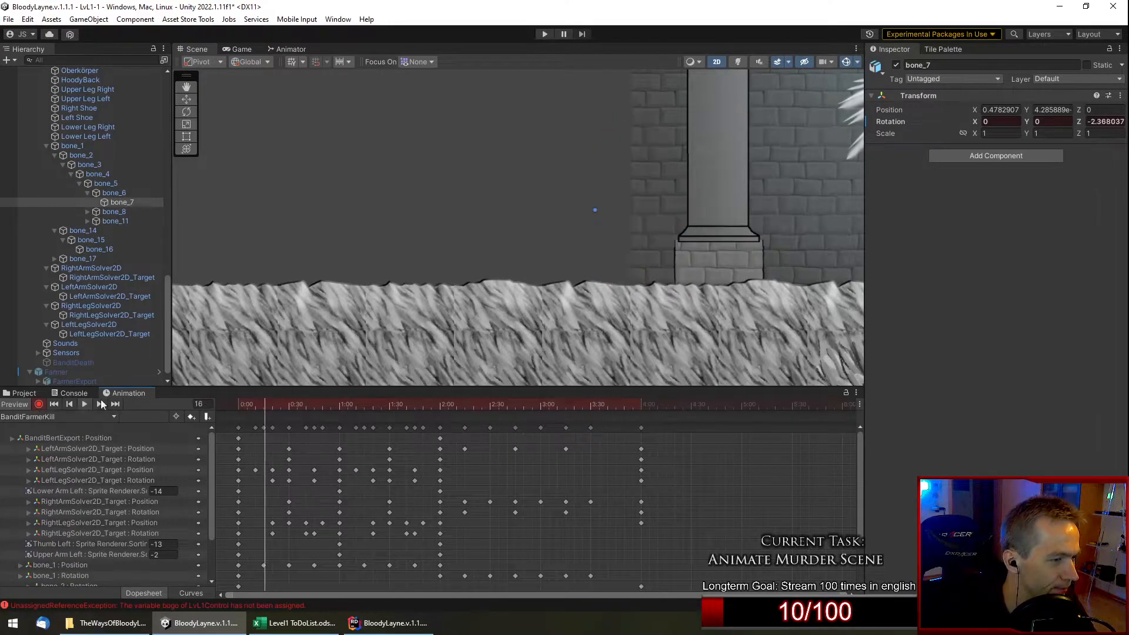
mouse_move(444, 401)
left_mouse_down()
mouse_move(490, 403)
mouse_move(440, 418)
left_mouse_up()
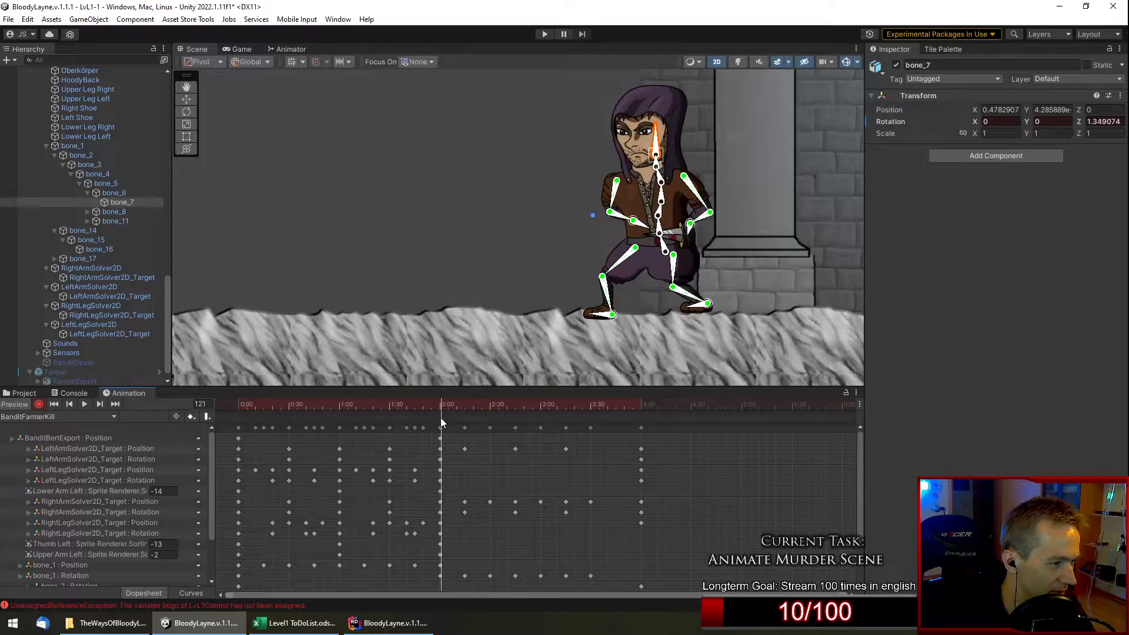
scroll(648, 251, "up", 5)
middle_click_drag(744, 206, 697, 235)
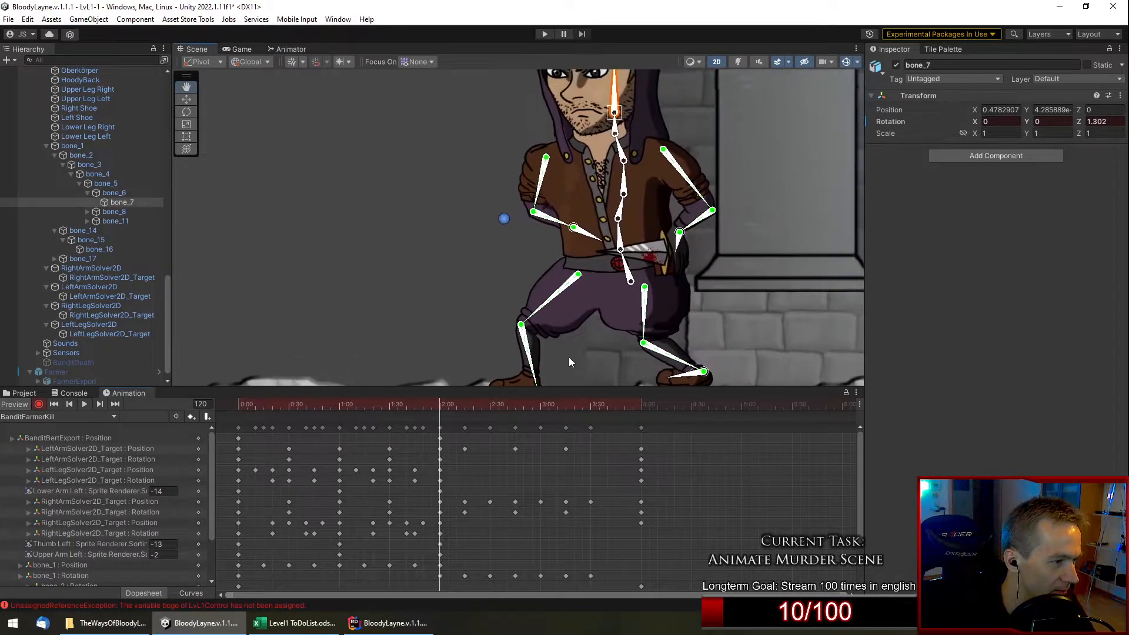
Tighten the stabbing motion by moving its keyframes to 2:10, 2:20, 2:30, 2:40, 2:50 and 3:00, and the final pose to 3:30.
left_click_drag(464, 427, 457, 425)
scroll(471, 426, "up", 4)
left_click(503, 427)
left_click_drag(469, 421, 474, 421)
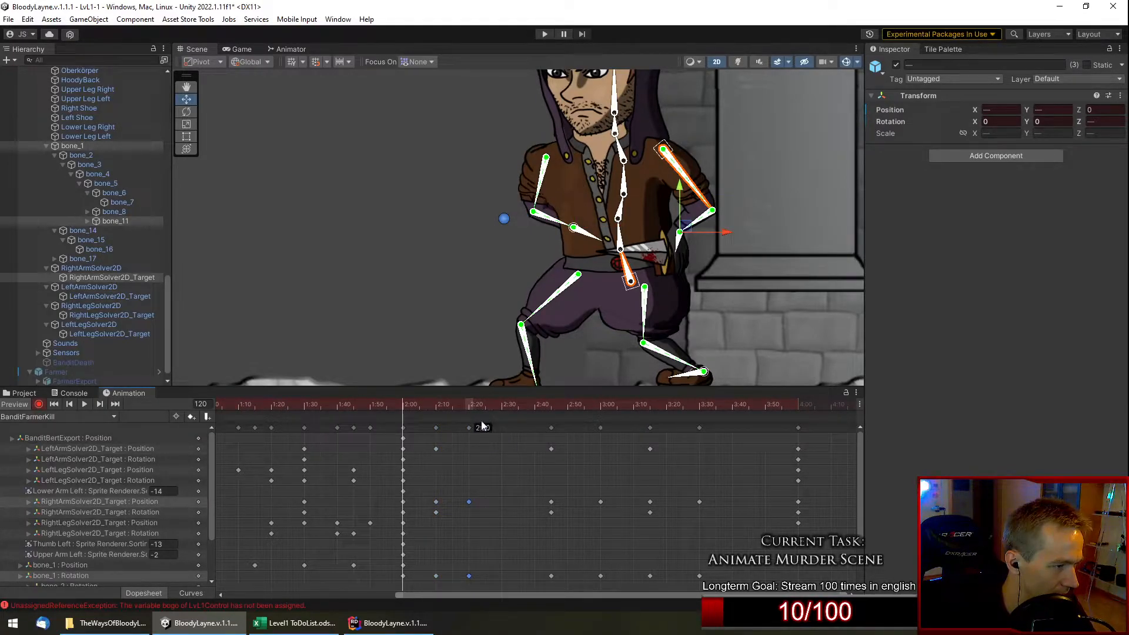
left_click_drag(552, 427, 500, 433)
left_click_drag(600, 427, 548, 431)
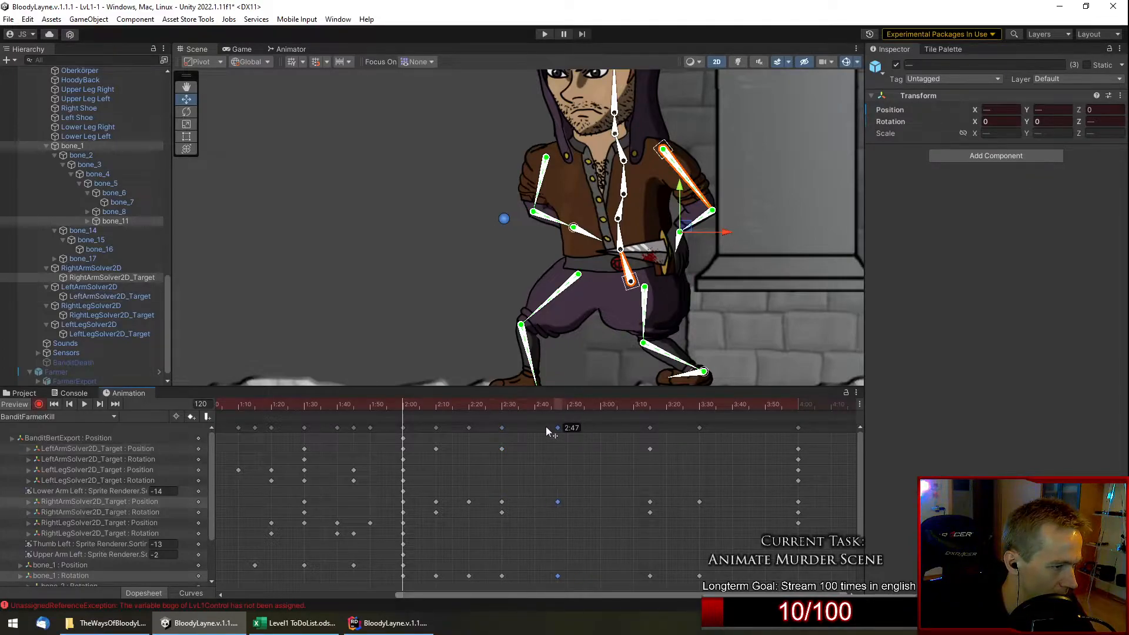
left_click_drag(650, 427, 567, 432)
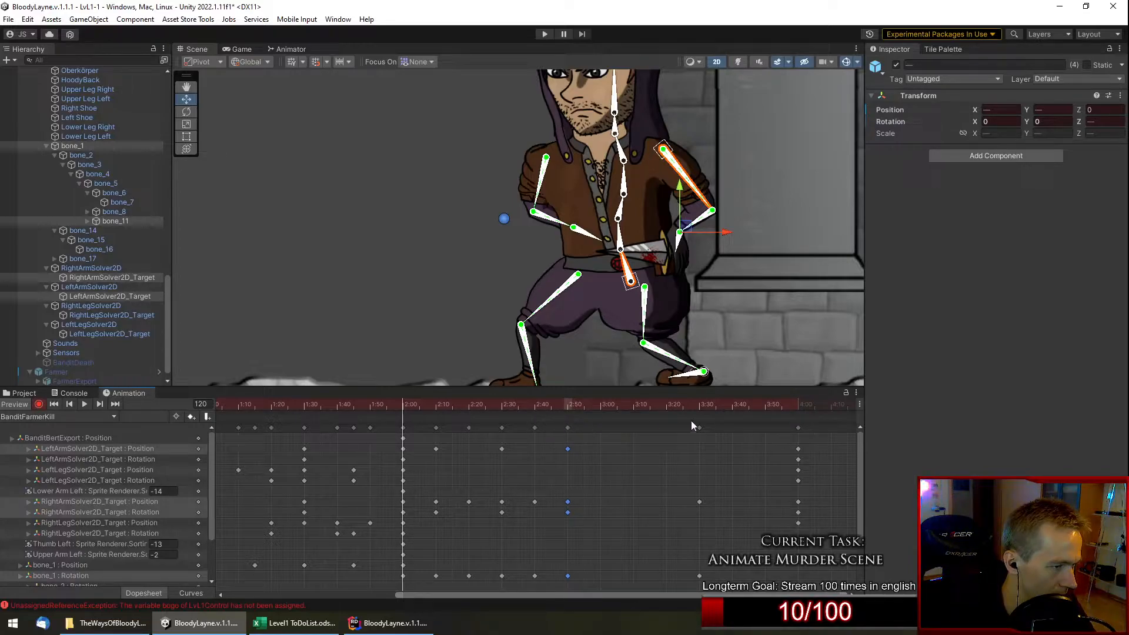
left_click_drag(697, 429, 622, 430)
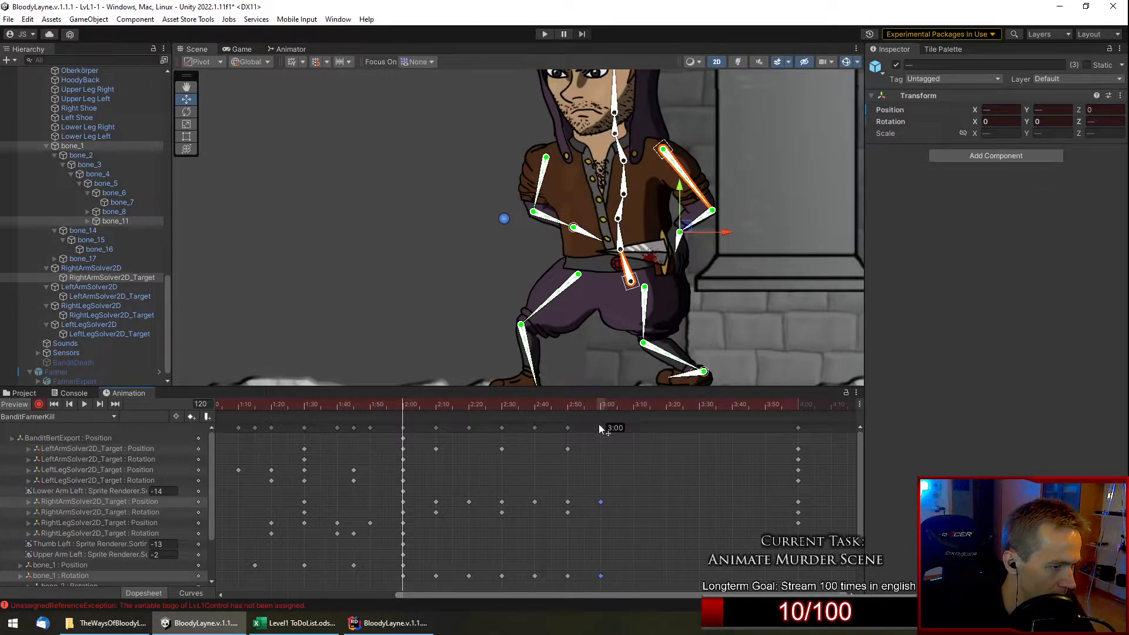
left_click_drag(794, 422, 697, 425)
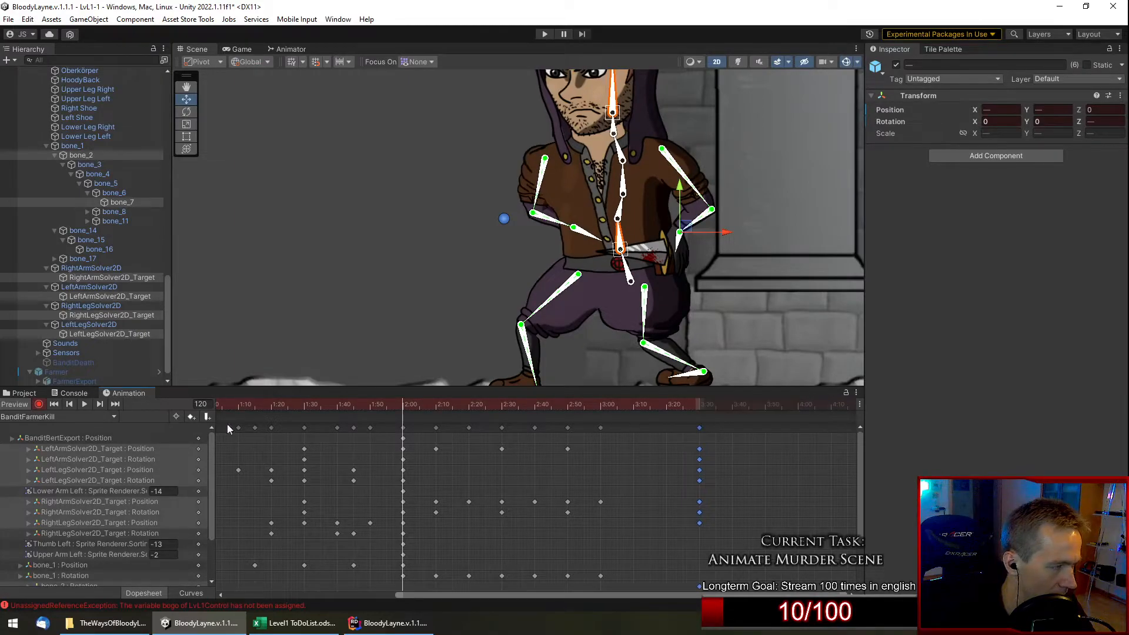
Play the retimed BanditFarmerKill clip to review the faster stabbing motion.
left_click(85, 403)
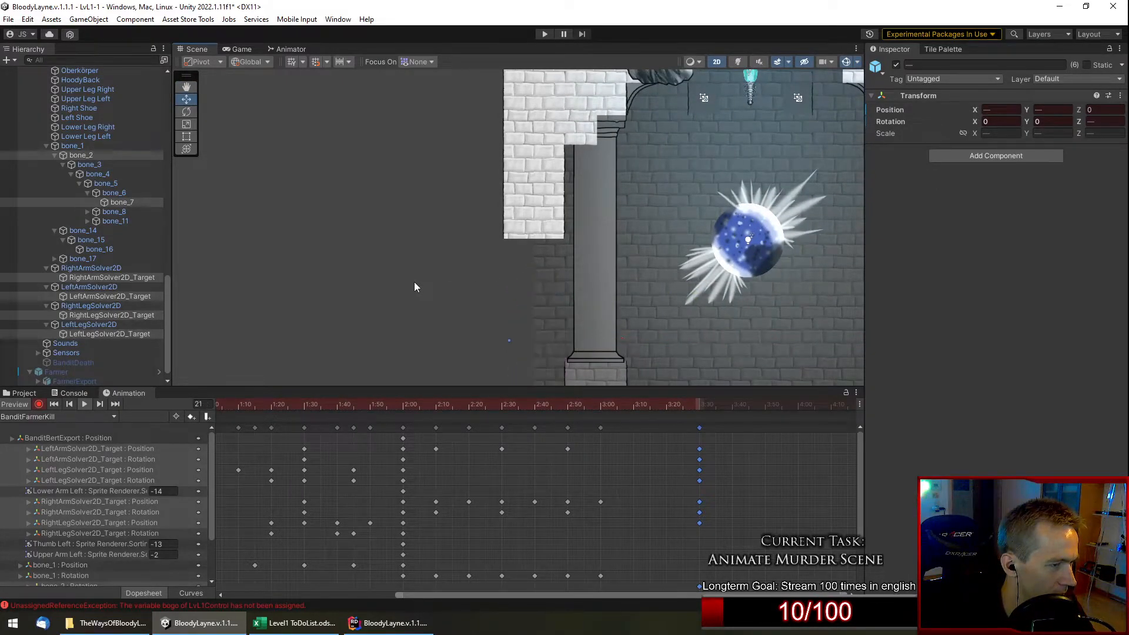
middle_click_drag(414, 287, 427, 231)
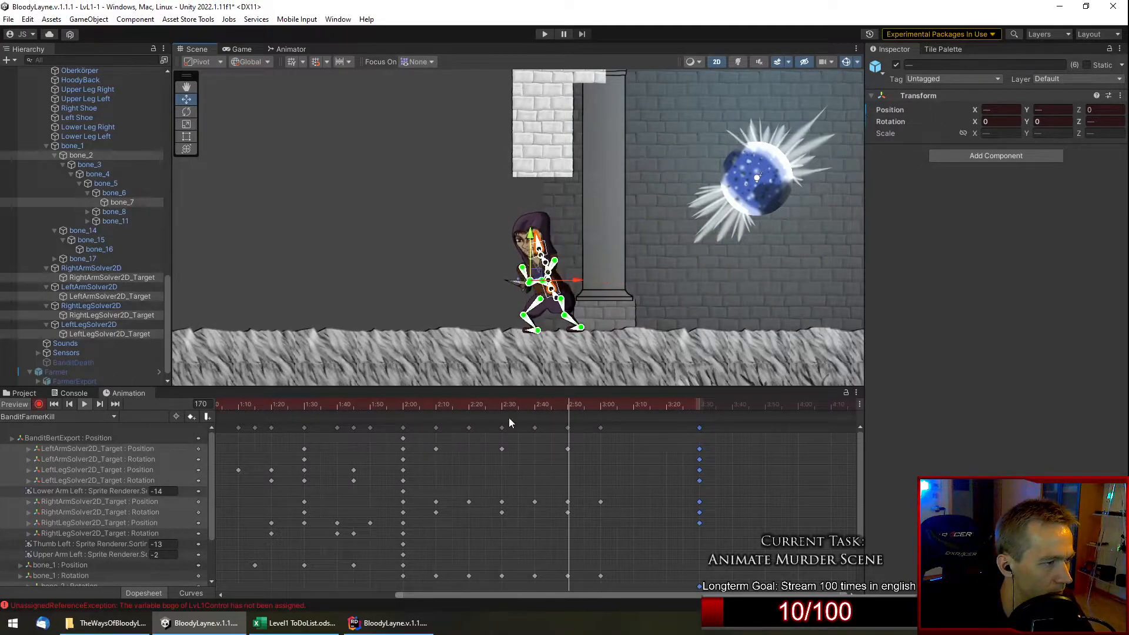
left_click(86, 403)
At 3:30, move LeftLegSolver2D_Target outward to about X 1, Y 1.48 to widen the bandit's stance.
left_click_drag(564, 404, 697, 411)
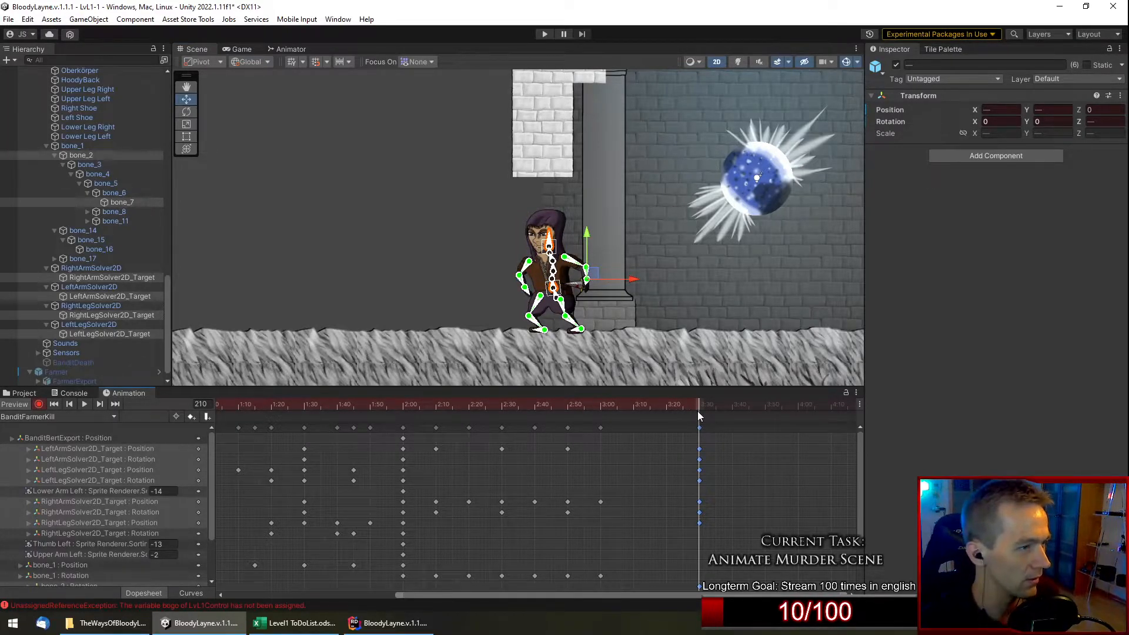
scroll(636, 275, "up", 2)
scroll(616, 277, "up", 1)
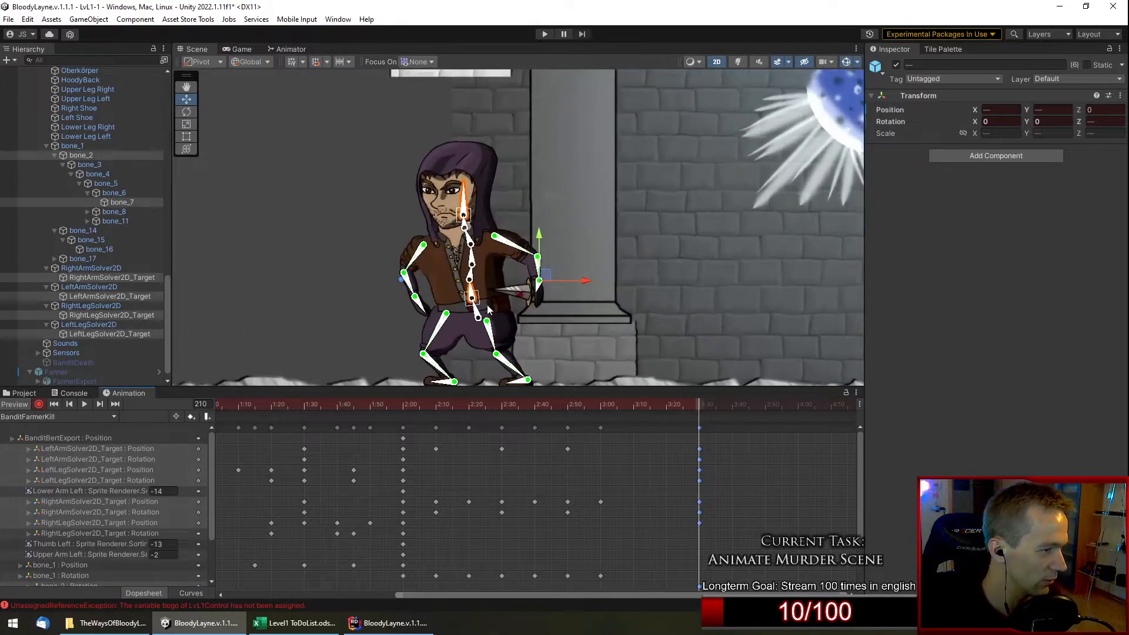
scroll(426, 312, "up", 3)
scroll(426, 317, "up", 2)
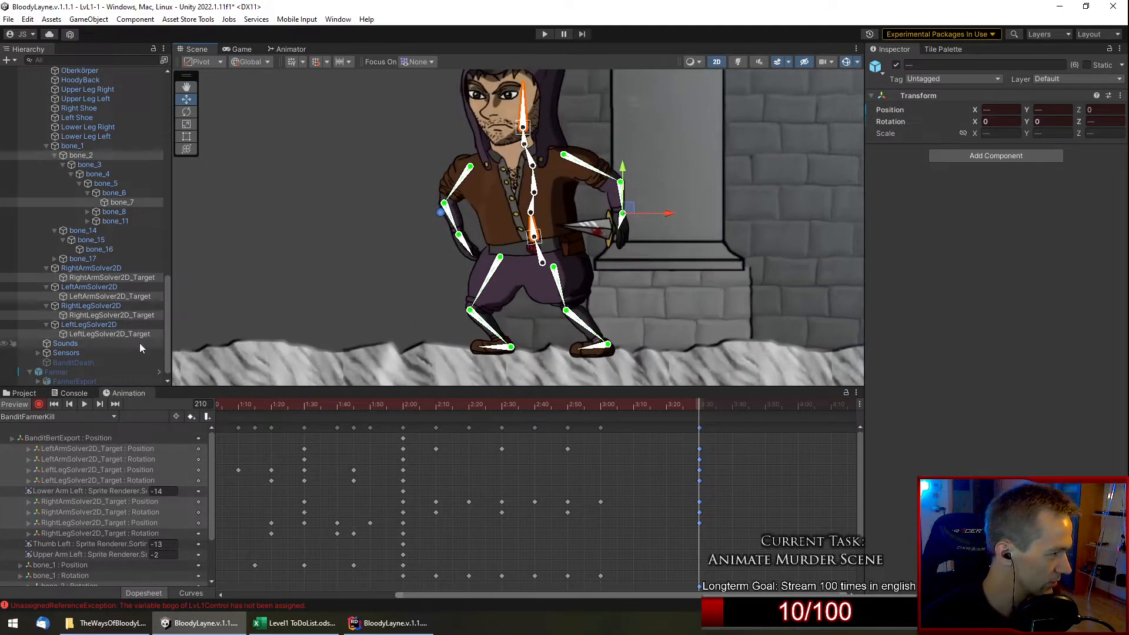
left_click(126, 334)
left_click_drag(516, 342, 486, 349)
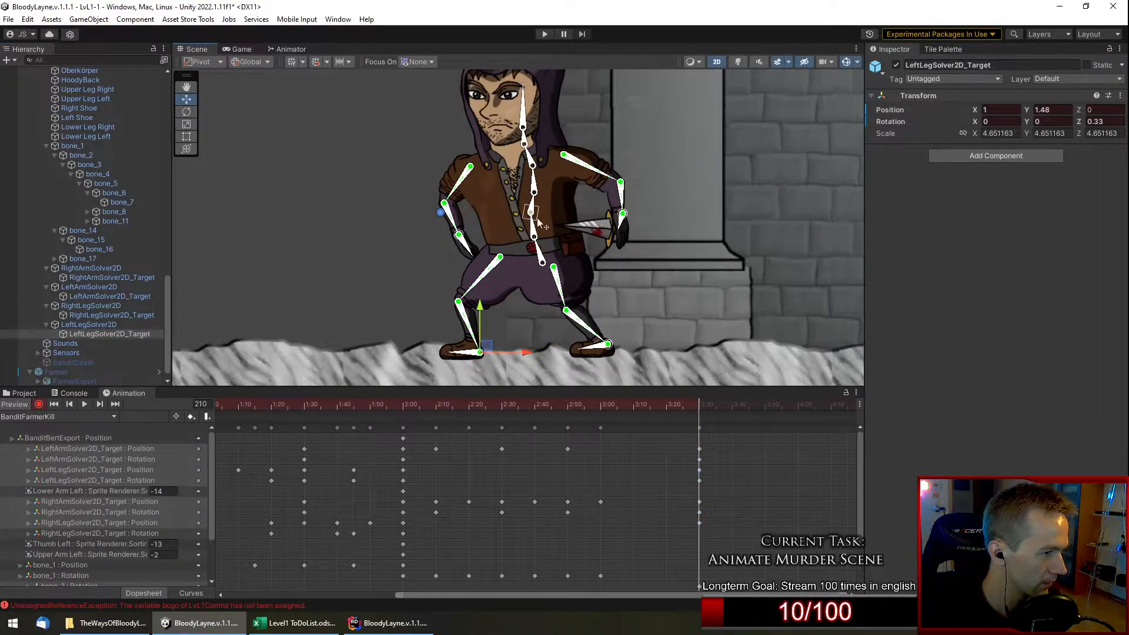
scroll(535, 223, "down", 3)
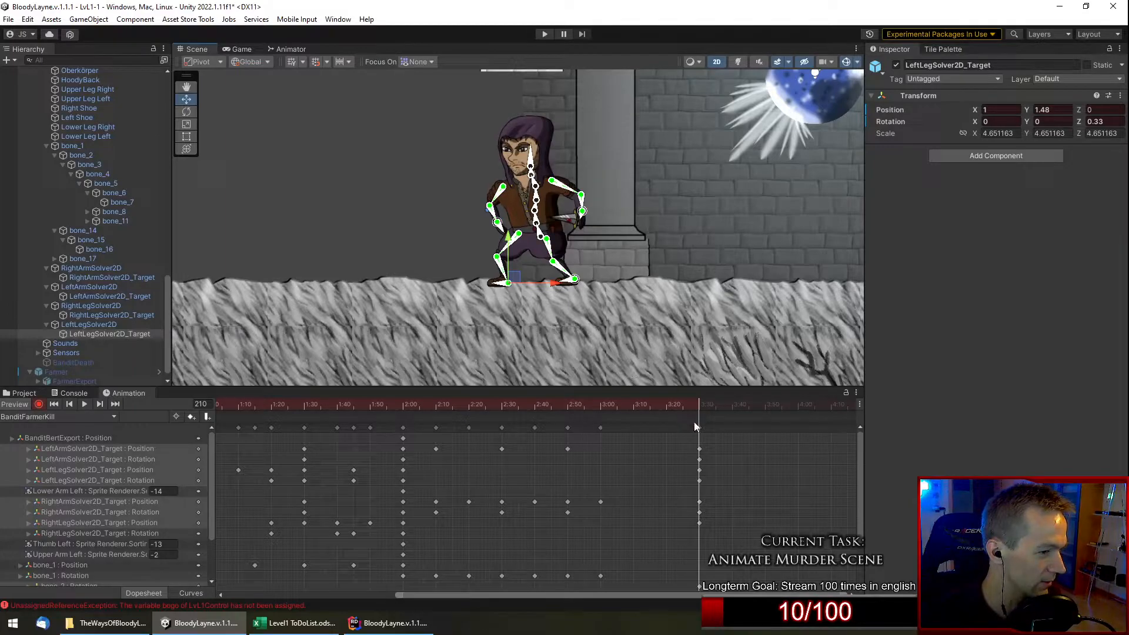
Select all keyframes of the 3:30 pose and create a new animation clip named BanditIdle in the bandit's Animations folder.
left_click(700, 428)
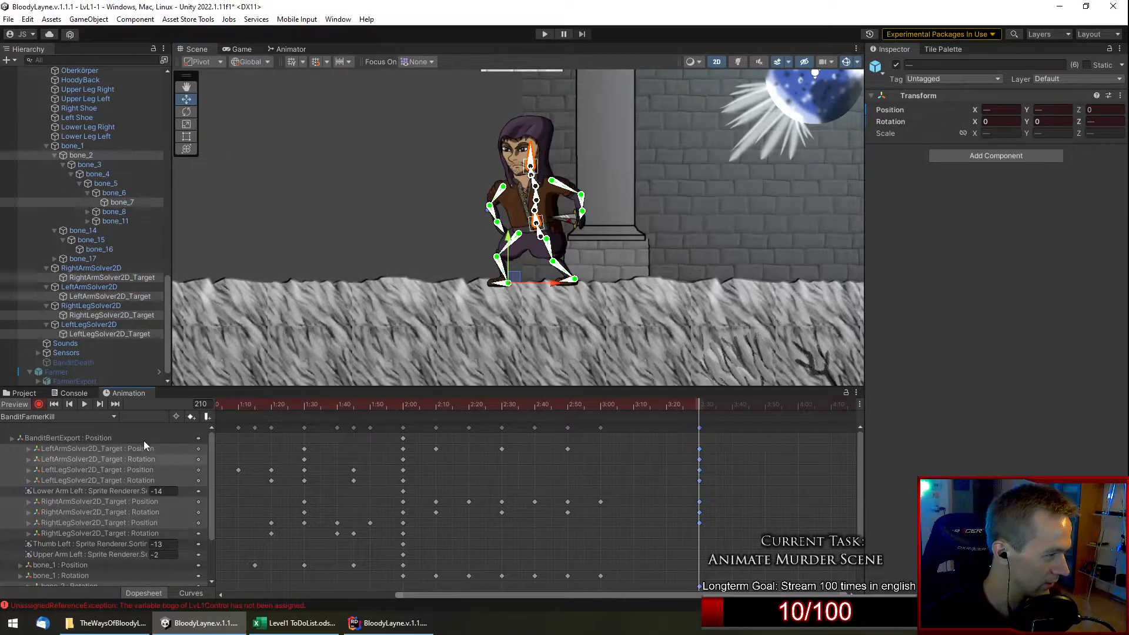
left_click(111, 418)
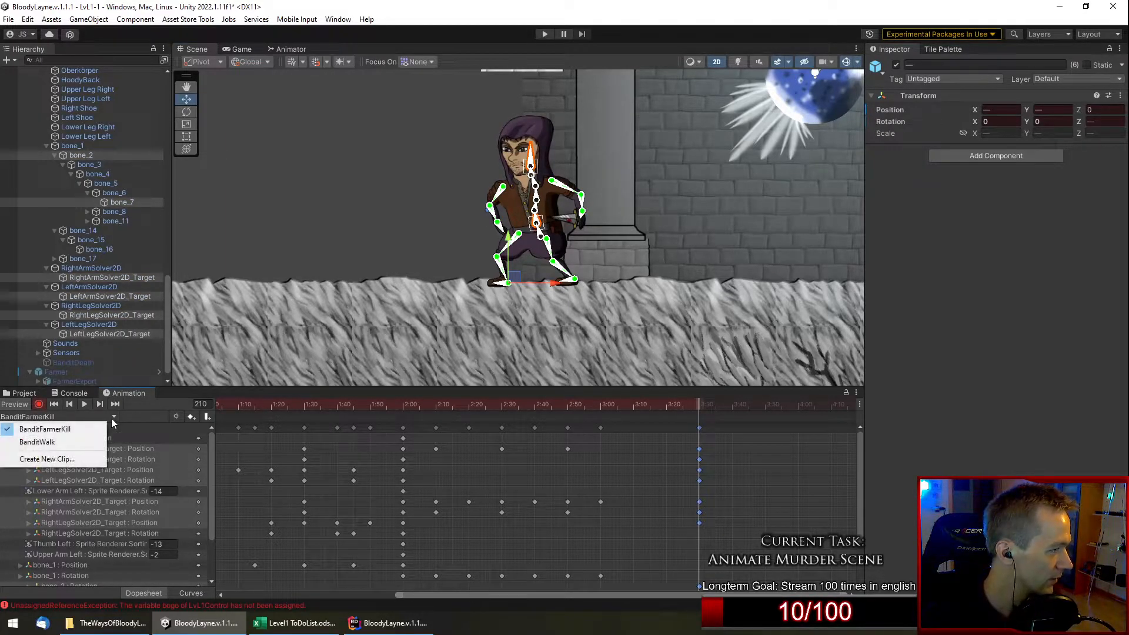
left_click(86, 464)
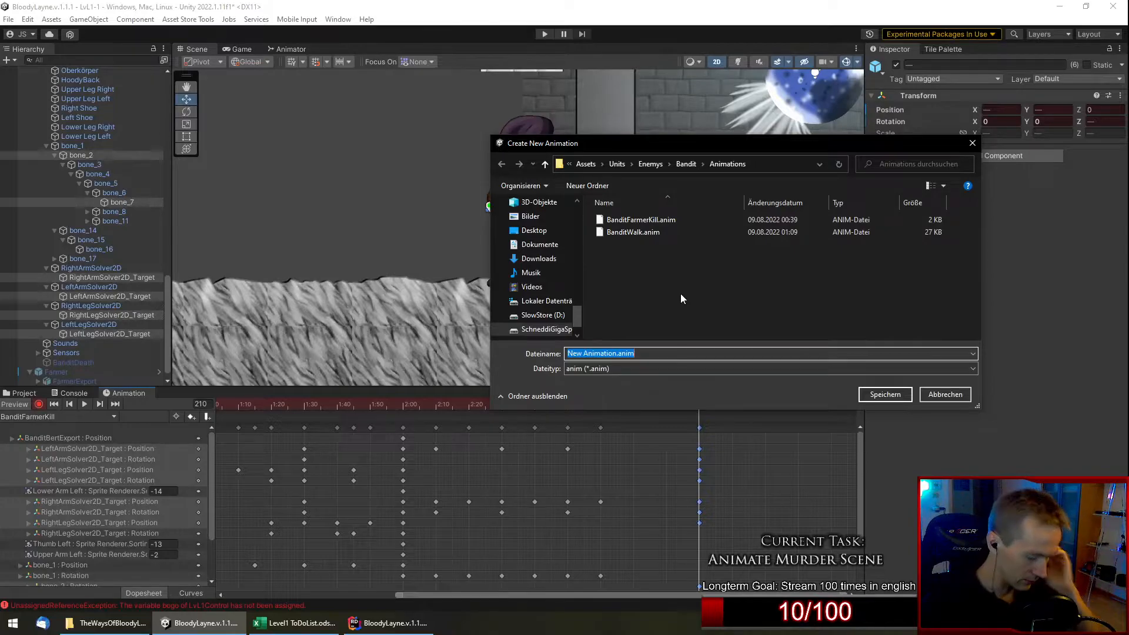
type("Idle")
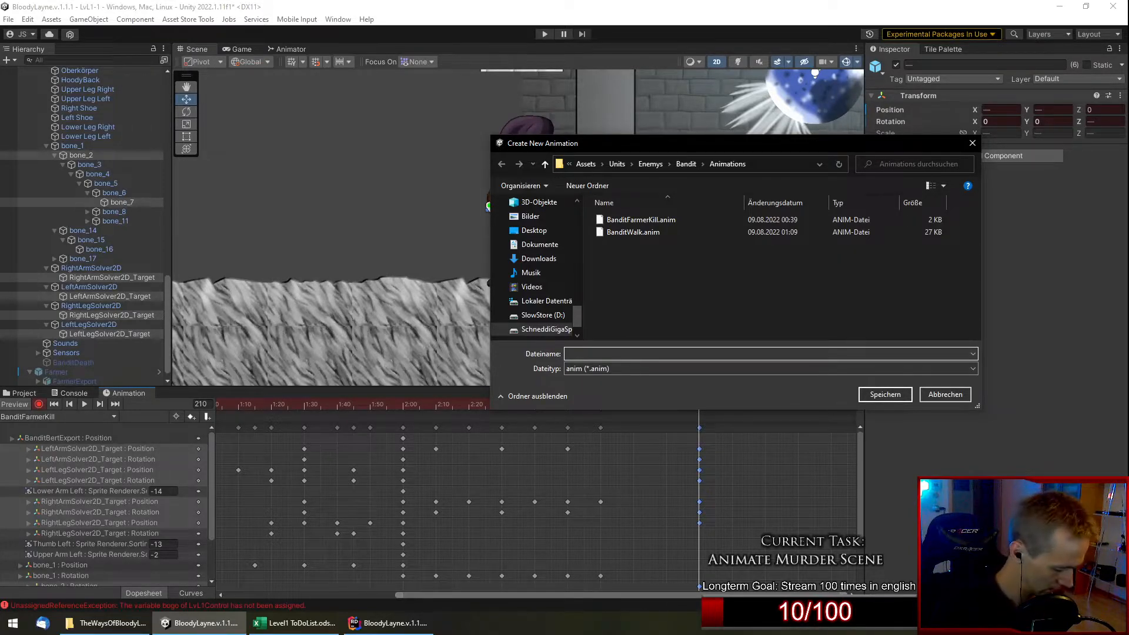
type("BanditIdle")
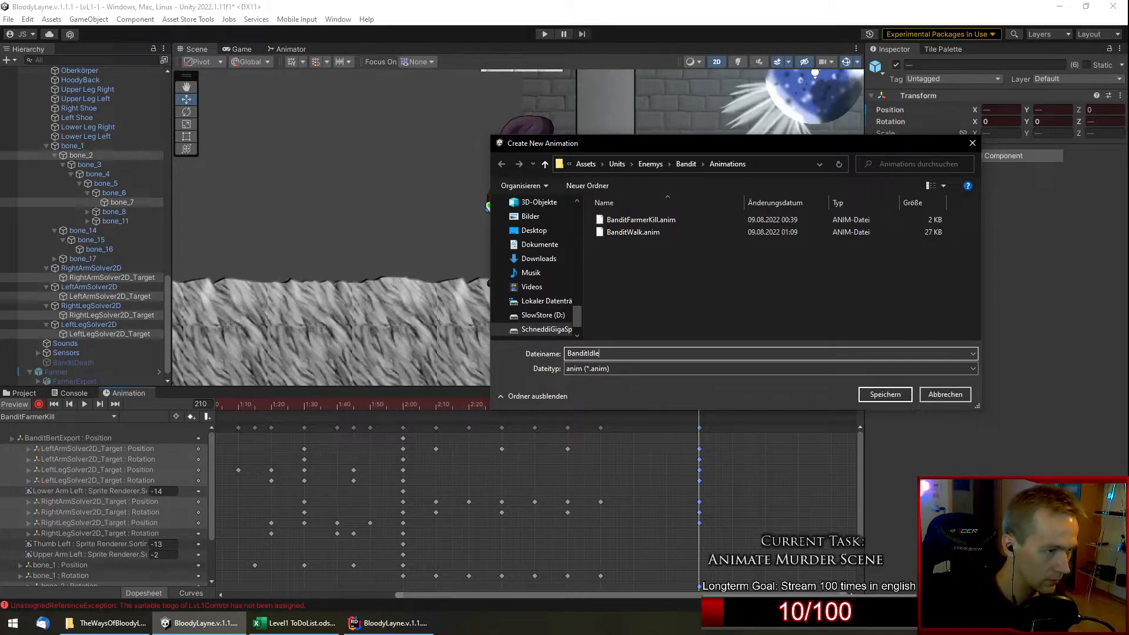
key("Return")
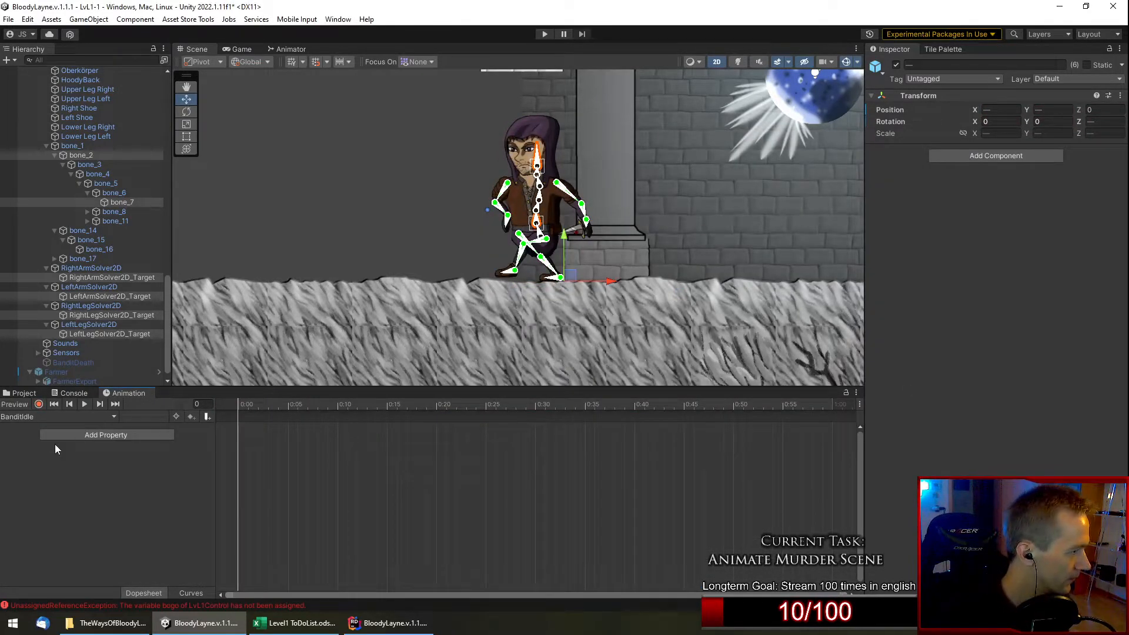
Create a new animation clip named BanditSpeak in the bandit's Animations folder.
left_click(80, 417)
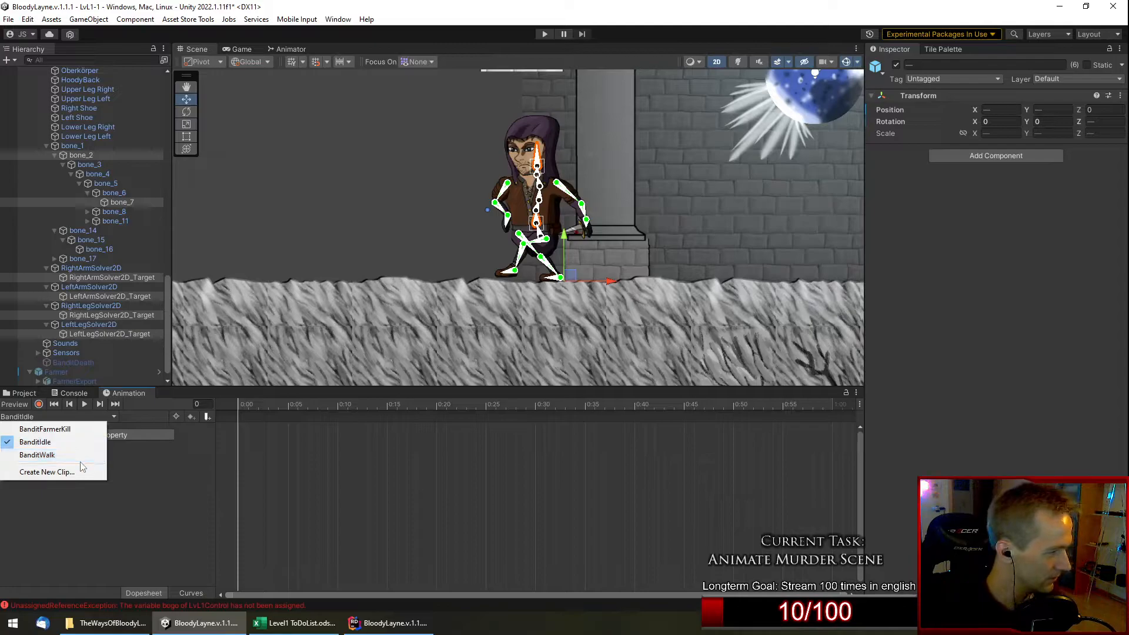
left_click(47, 472)
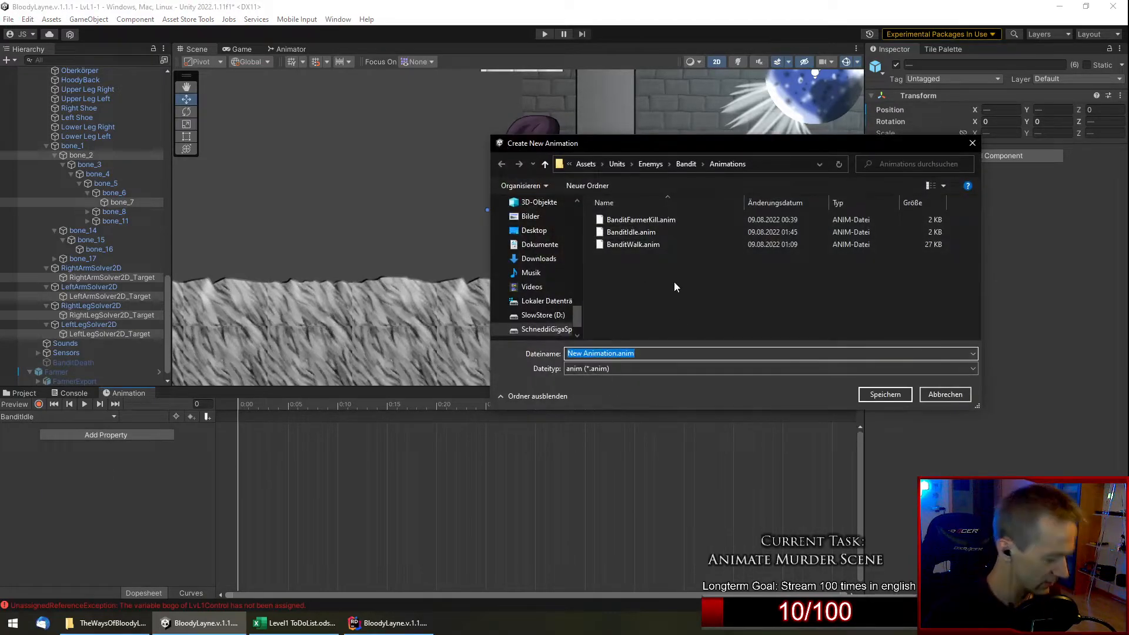
type("B")
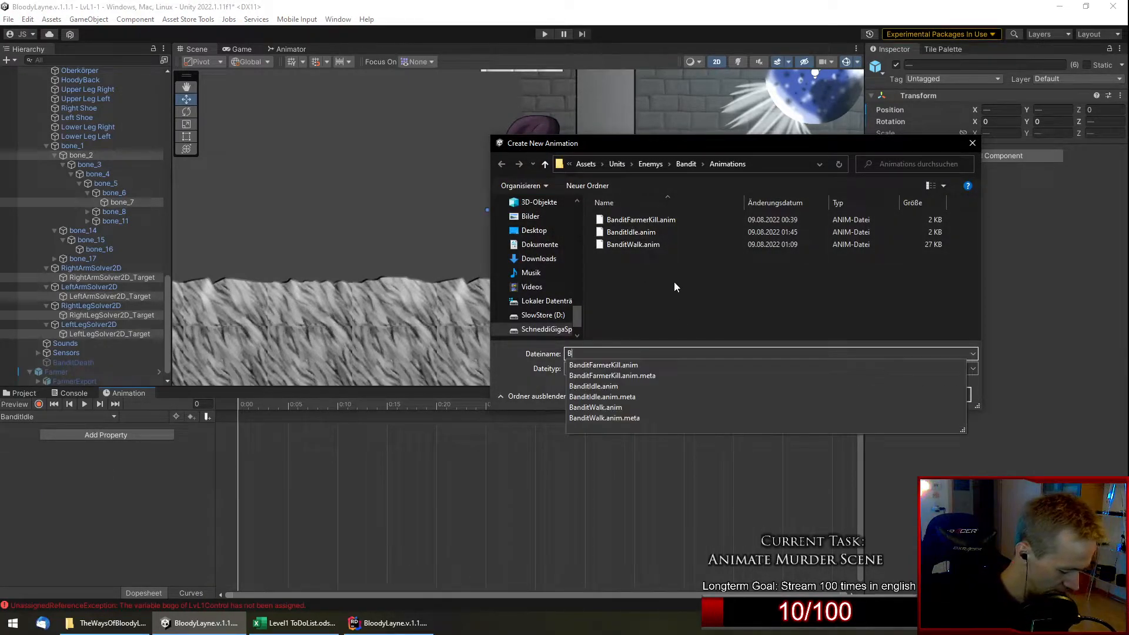
type("andit")
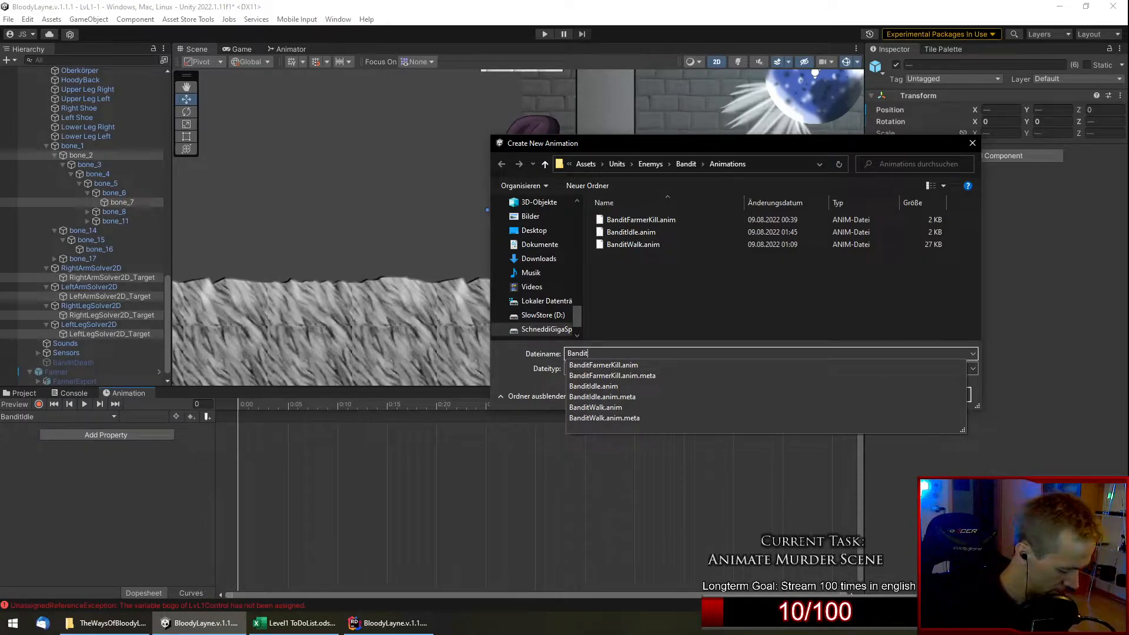
type("SPe")
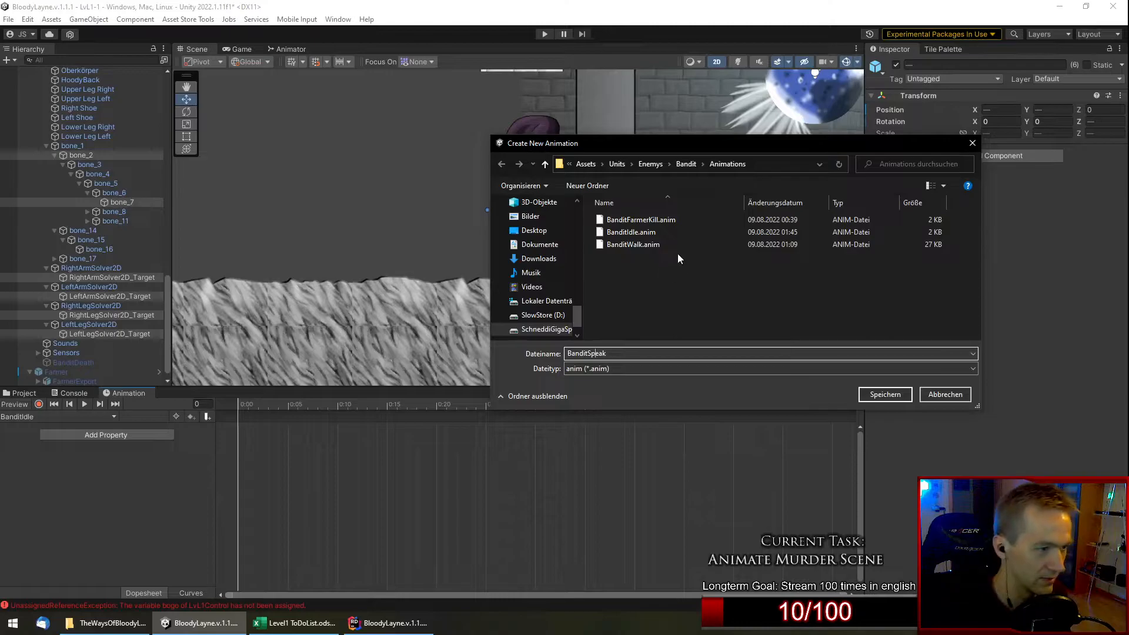
left_click(885, 394)
Create a new animation clip named BanditSpeakIdle, reusing the BanditSpeak file name as its base.
left_click(84, 419)
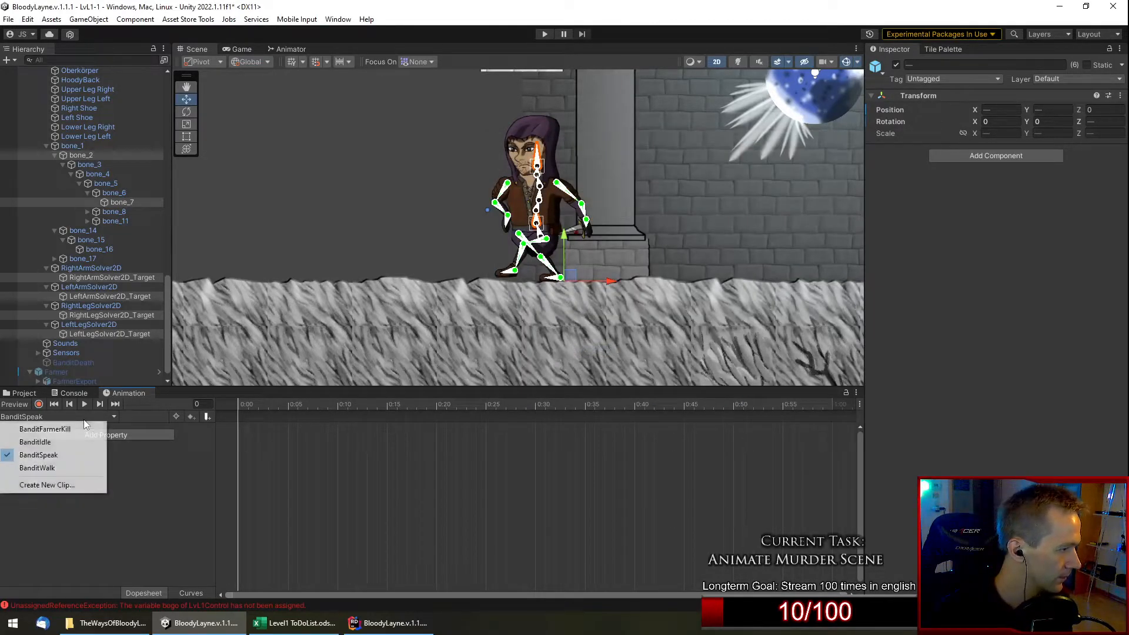
left_click(46, 484)
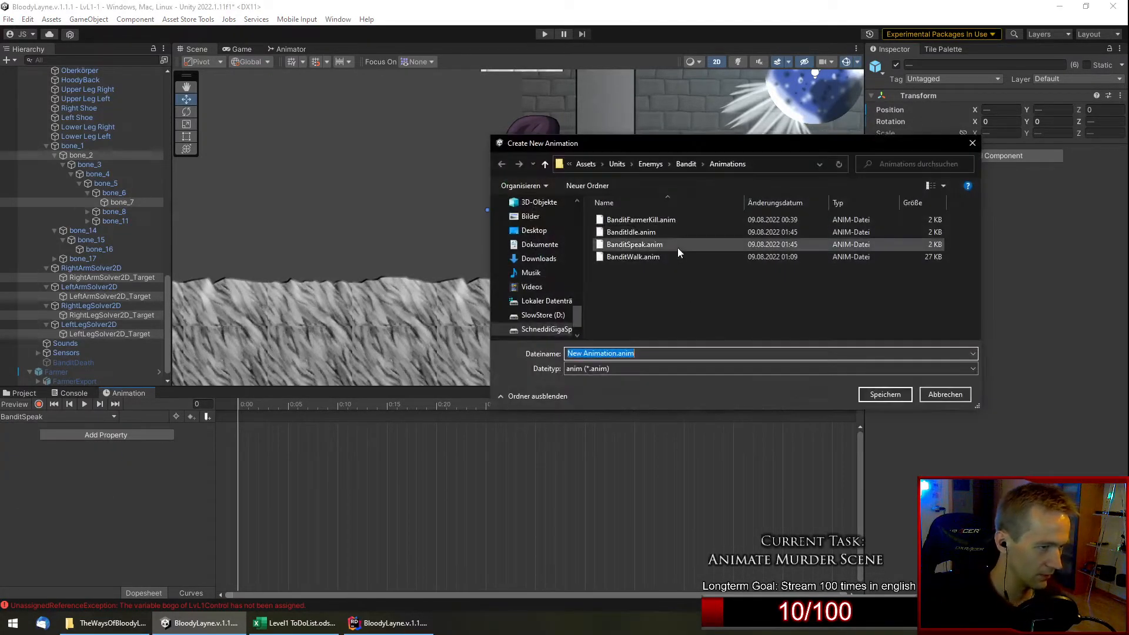
left_click(643, 244)
left_click(606, 354)
type("Idle")
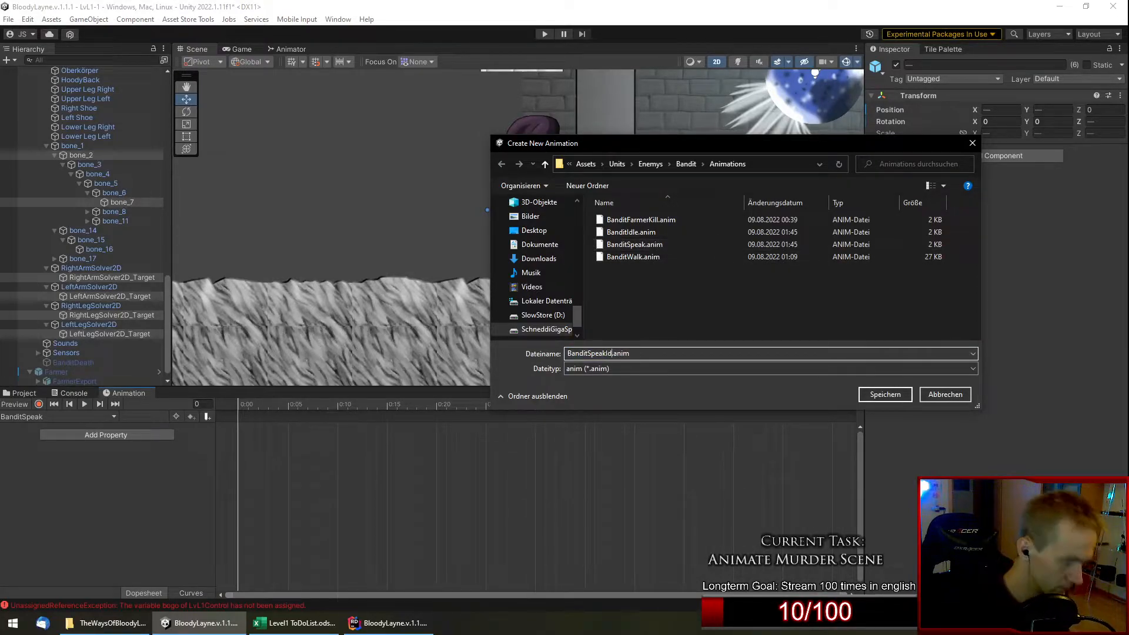
key("Return")
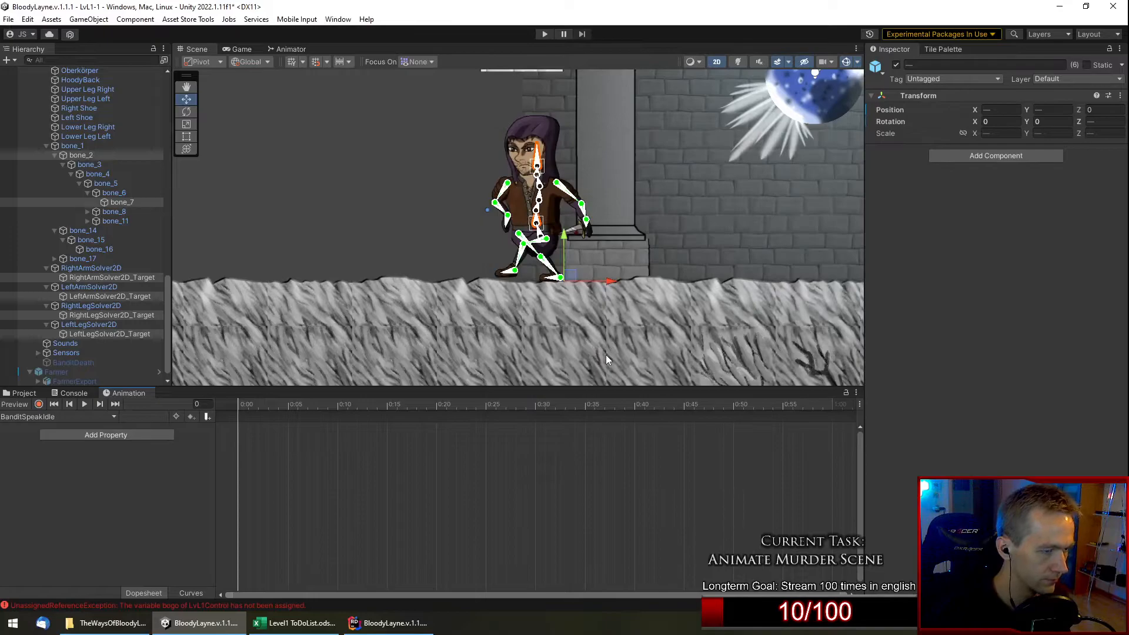
Create a new animation clip named BanditAttack, adapting the BanditWalk file name.
left_click(103, 418)
left_click(87, 500)
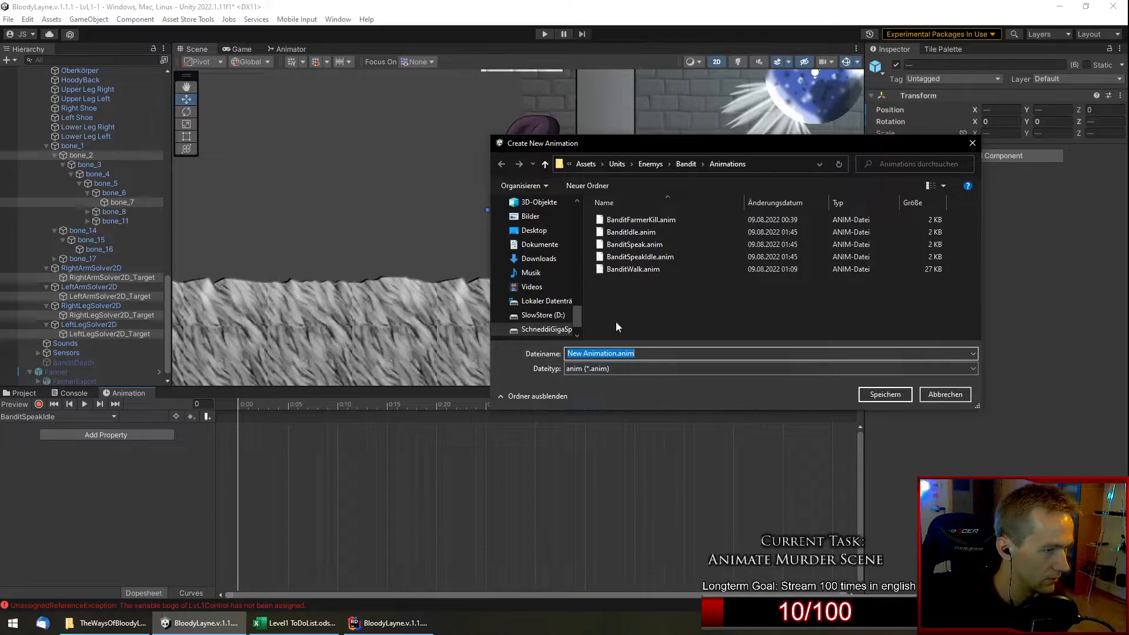
left_click(642, 270)
double_click(591, 354)
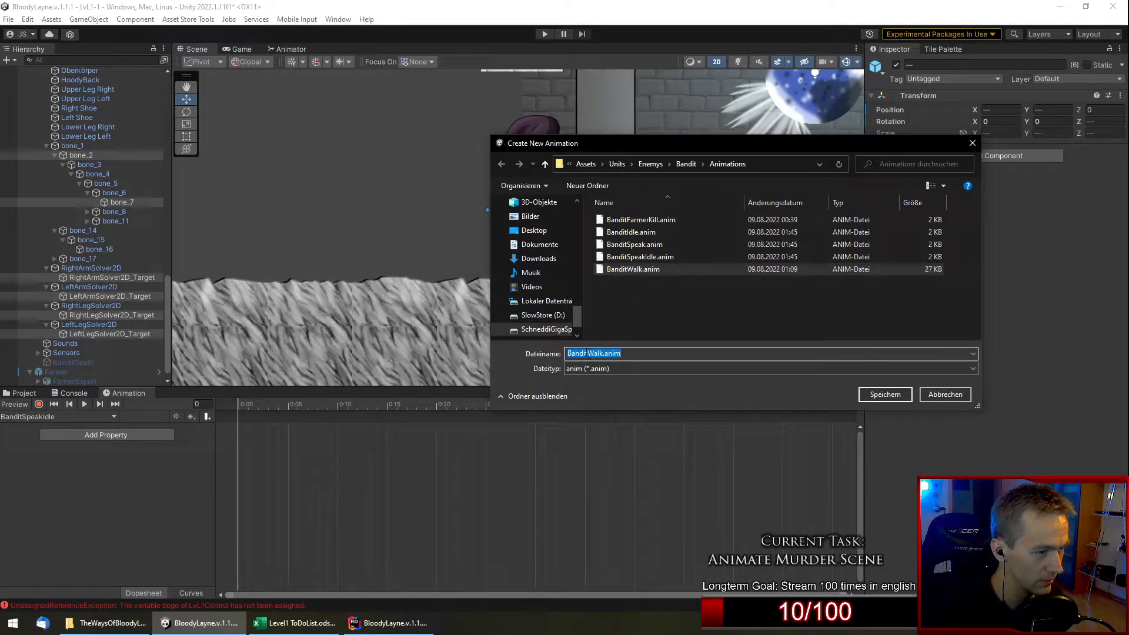
double_click(592, 354)
type("Attac")
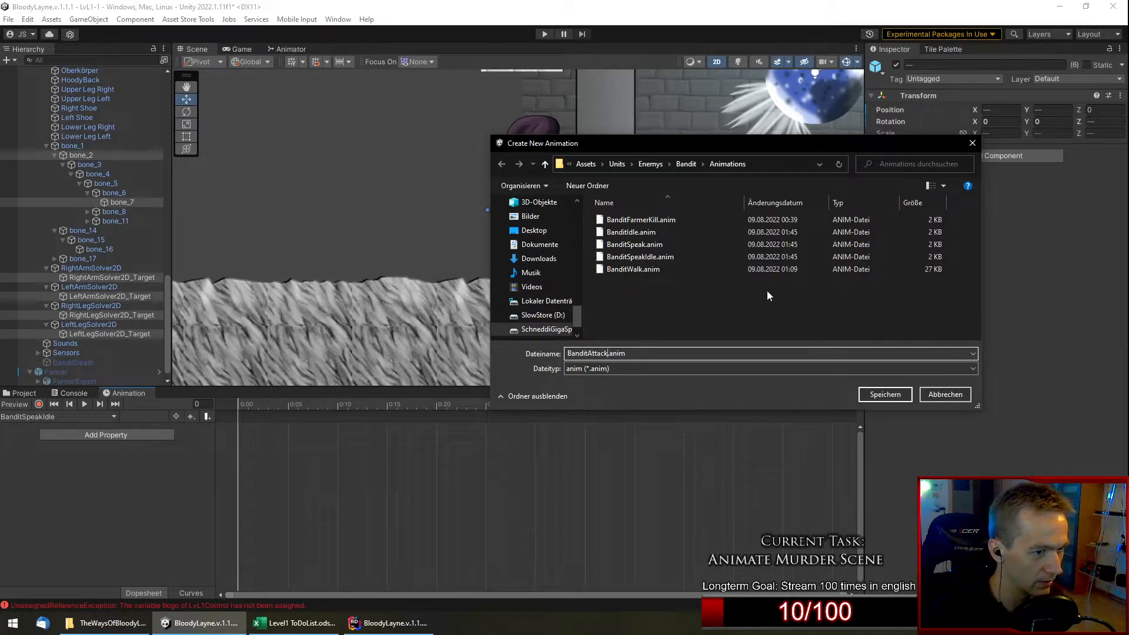
left_click(885, 394)
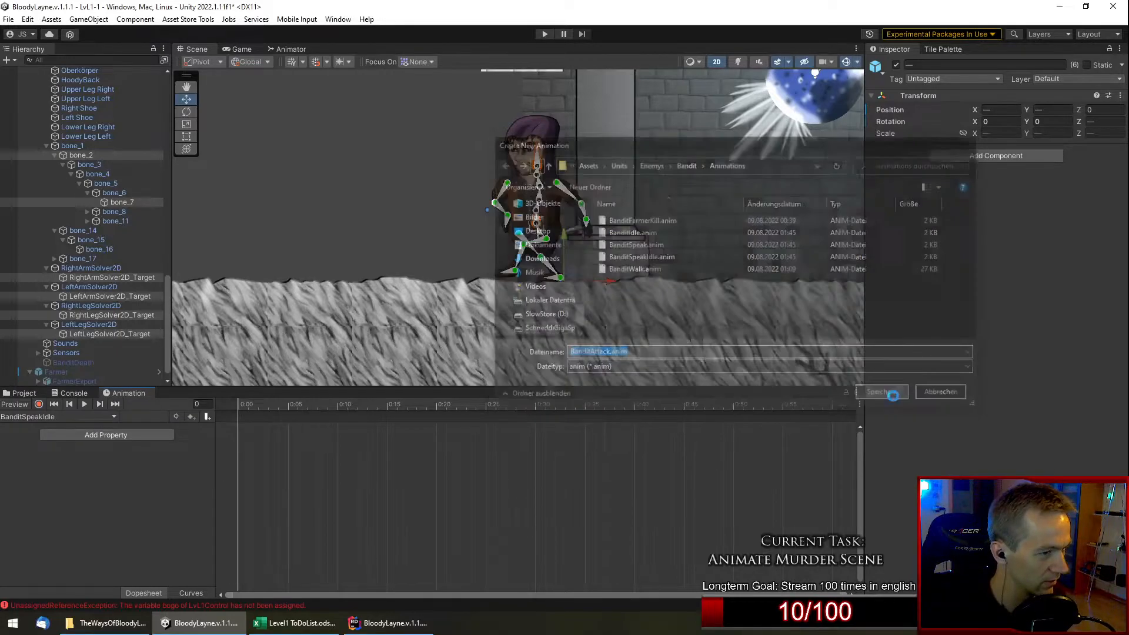
Create a new animation clip named BanditDeath in the bandit's Animations folder, adapting the BanditWalk file name.
left_click(70, 416)
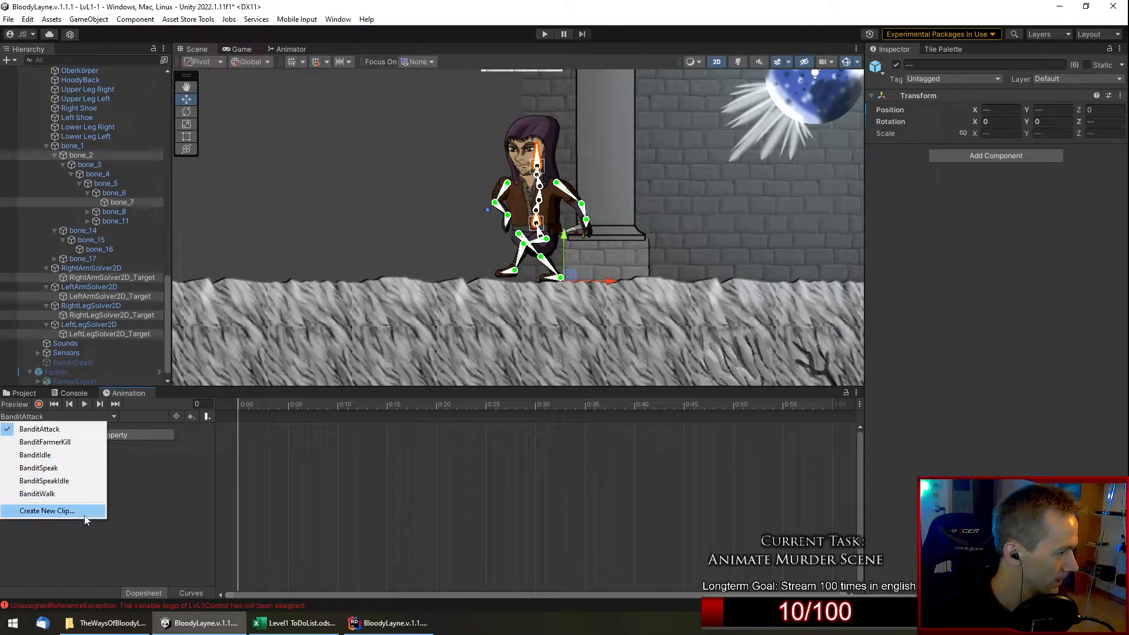
left_click(88, 513)
left_click(648, 284)
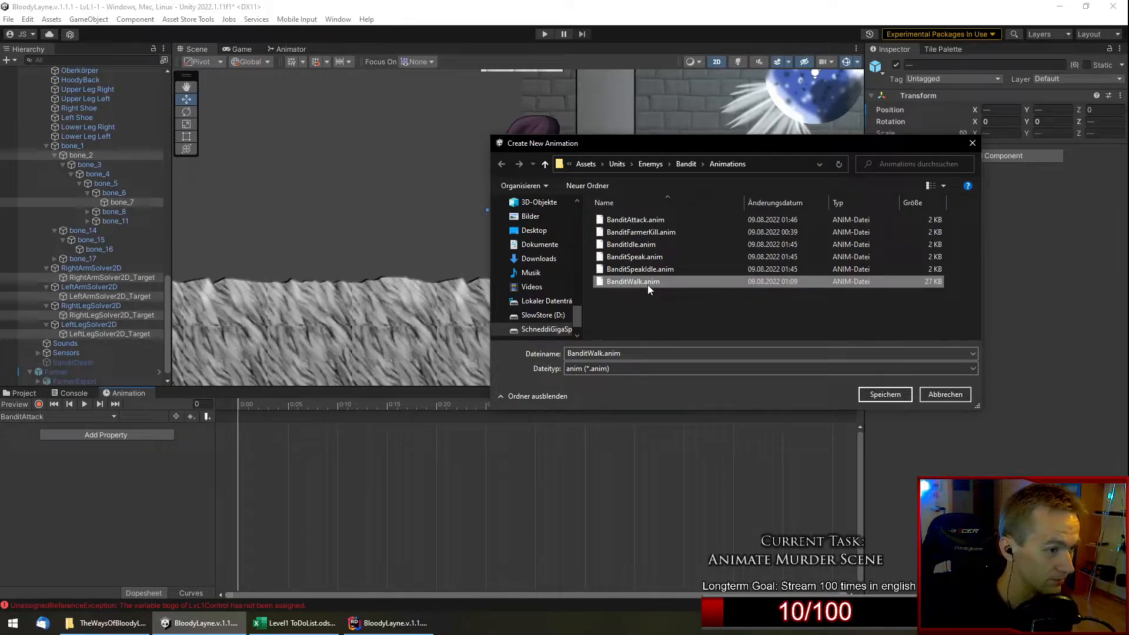
left_click(648, 285)
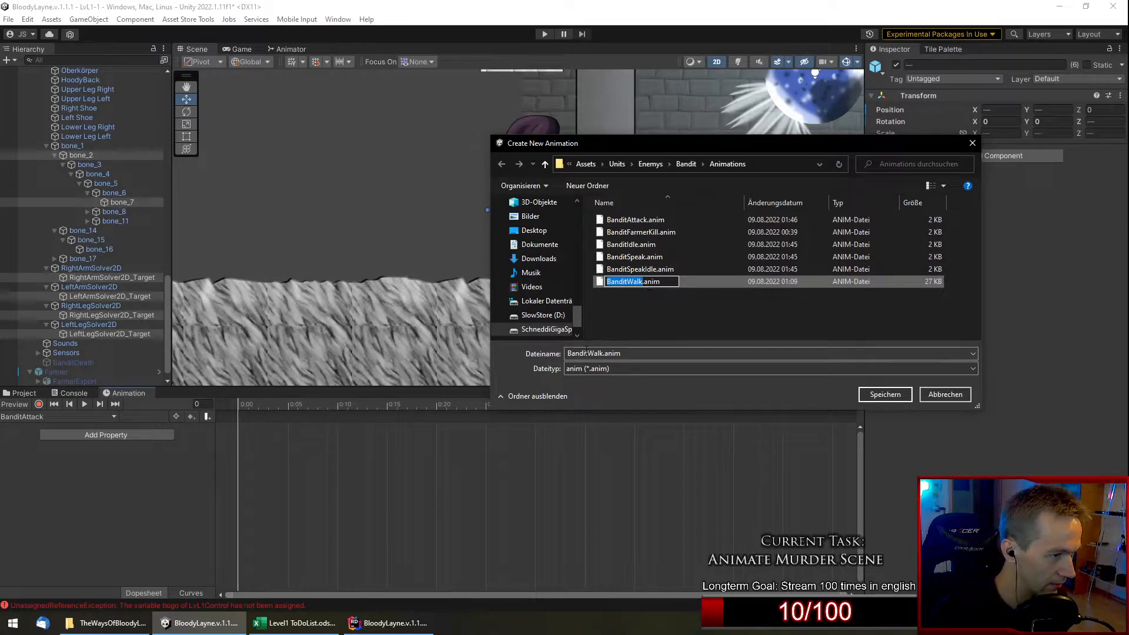
left_click(587, 352)
double_click(601, 353)
left_click(592, 354)
left_click_drag(587, 353, 603, 354)
type("Death")
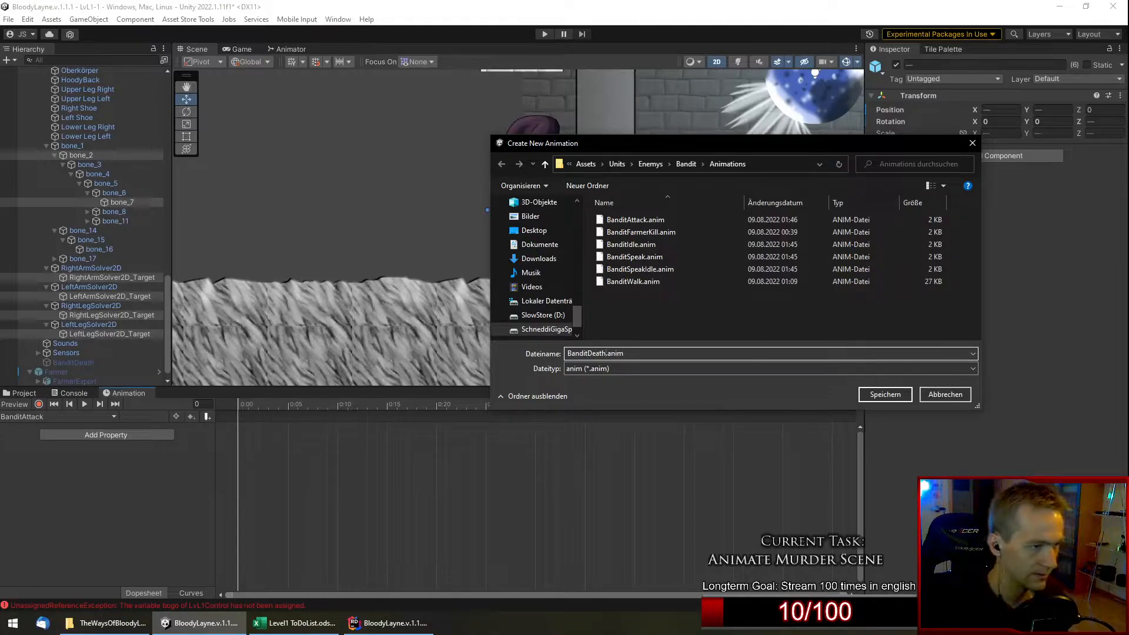
key("Return")
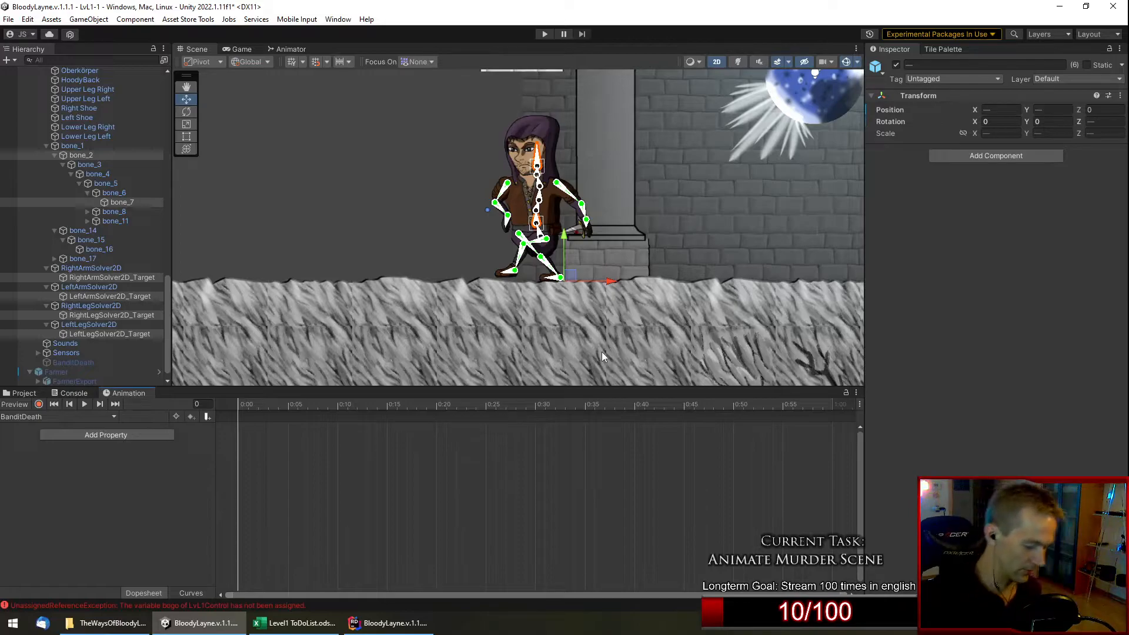
Copy the selected 3:30 pose keyframes from BanditFarmerKill, paste them at 0:00 in BanditIdle and preview the pose.
left_click(75, 412)
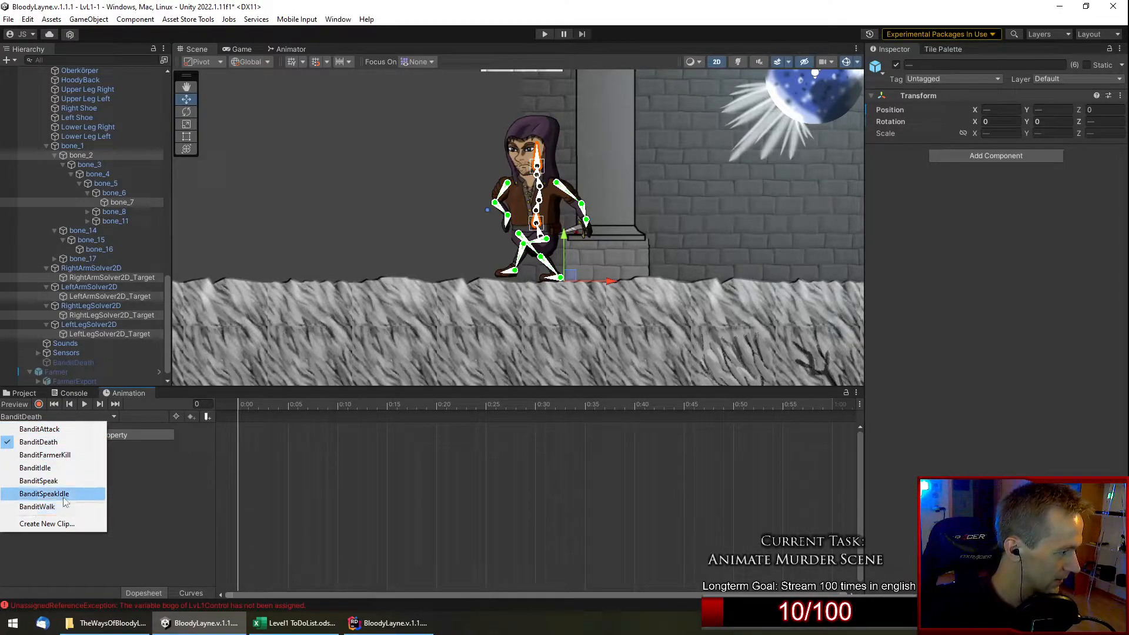
left_click(59, 471)
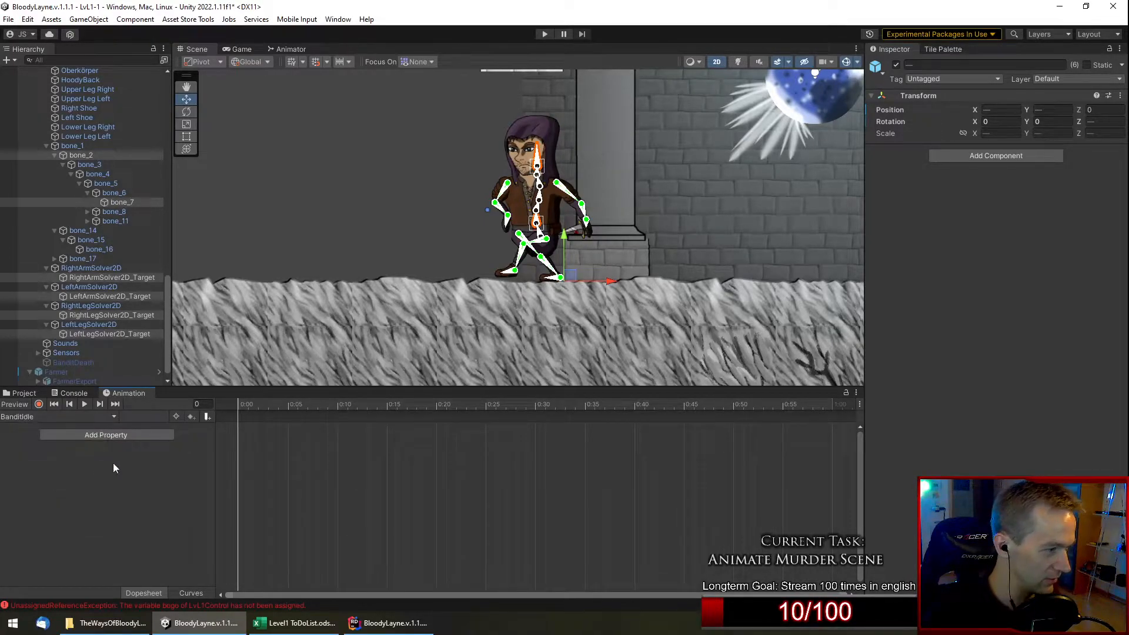
left_click(76, 417)
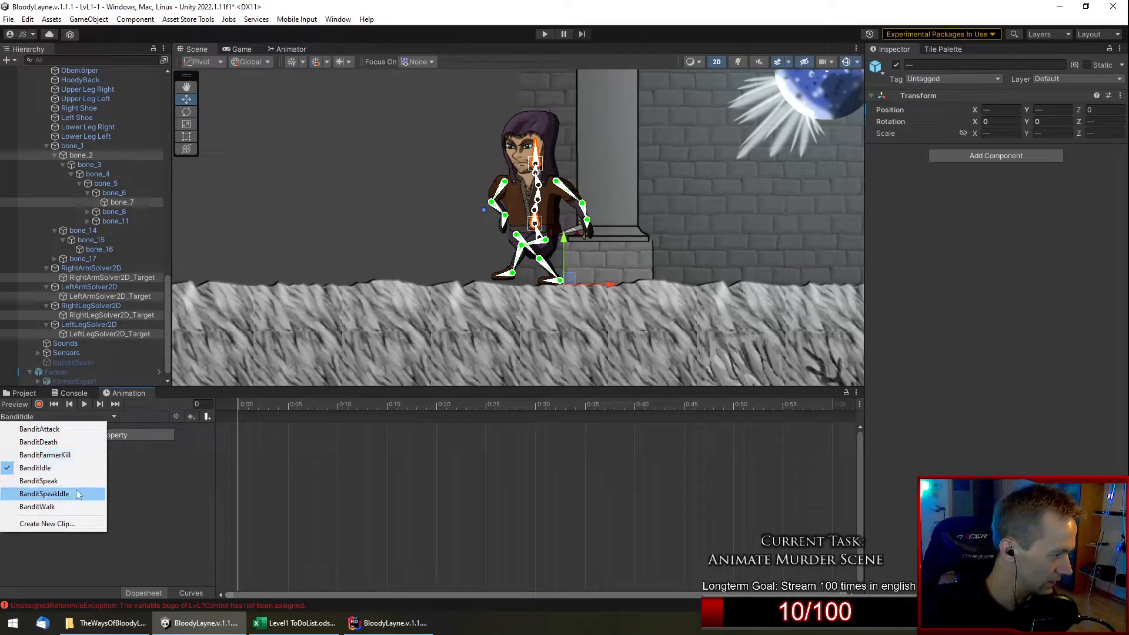
left_click(68, 457)
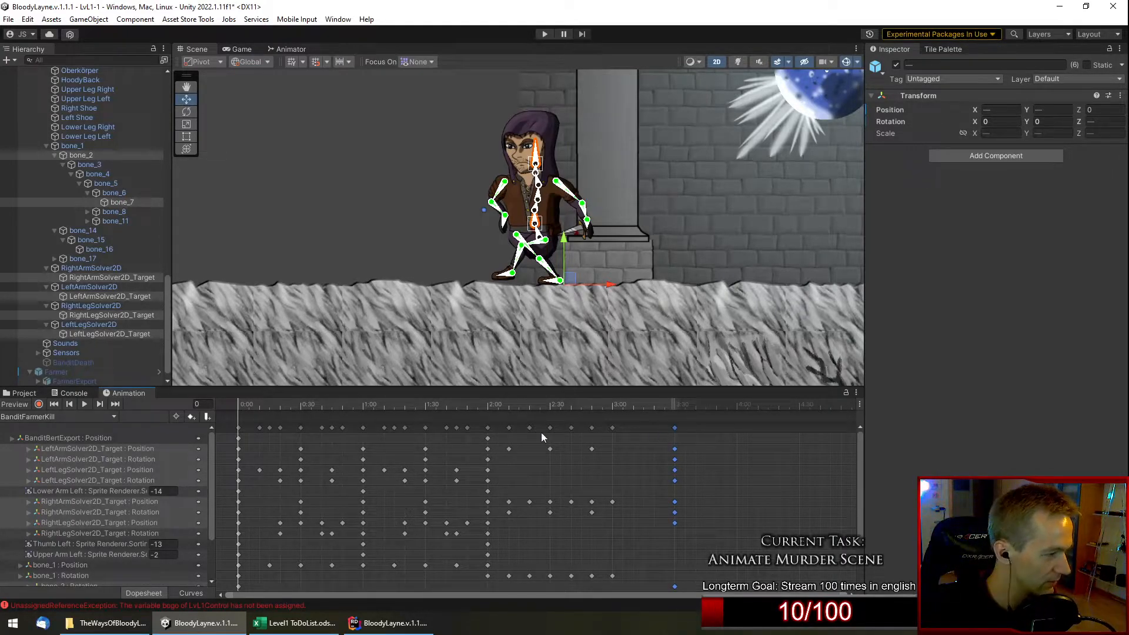
left_click(63, 419)
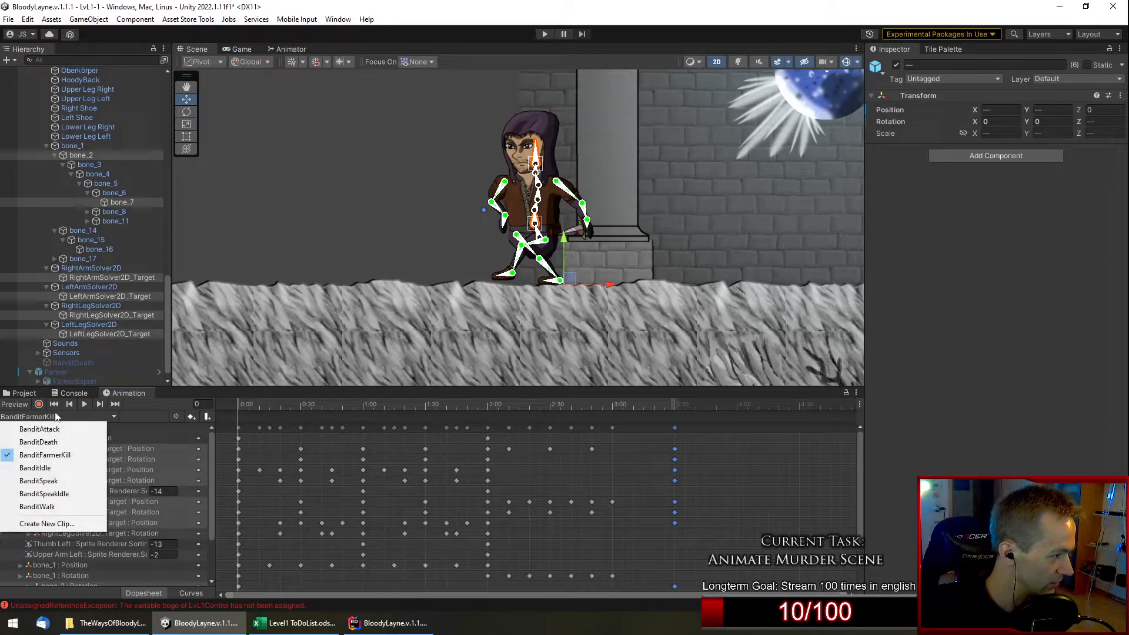
left_click(69, 467)
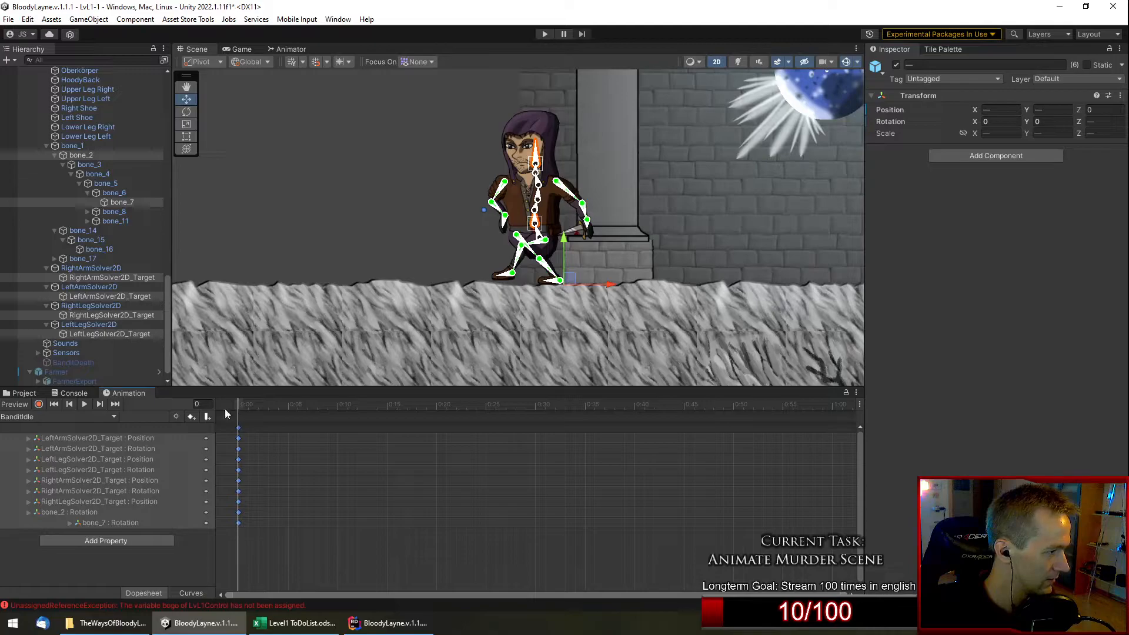
left_click(83, 404)
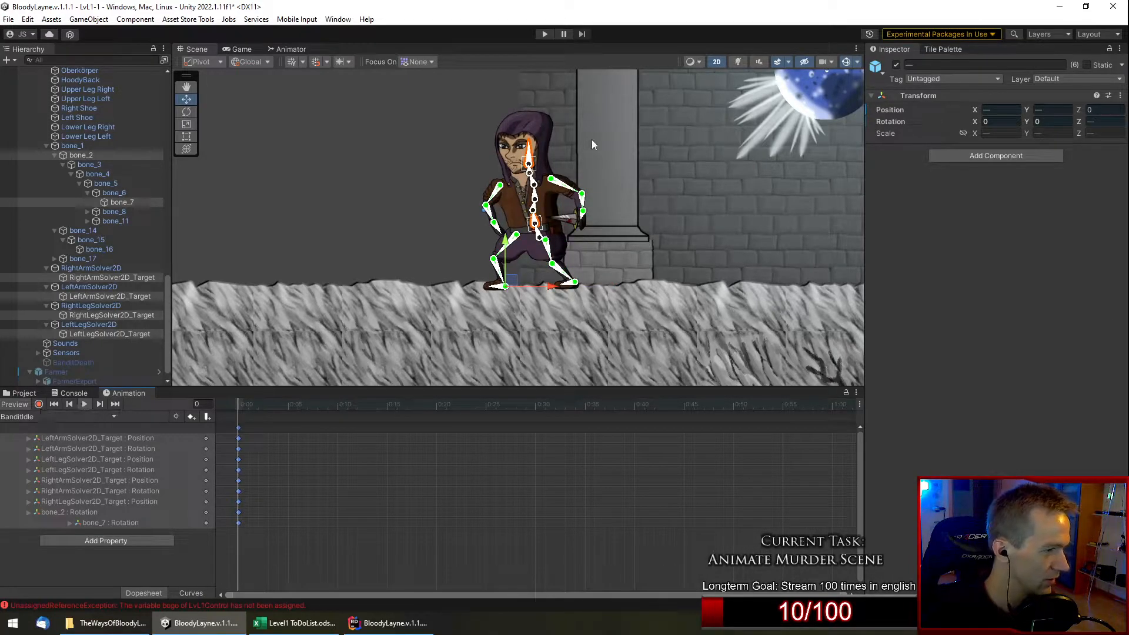
scroll(637, 164, "up", 3)
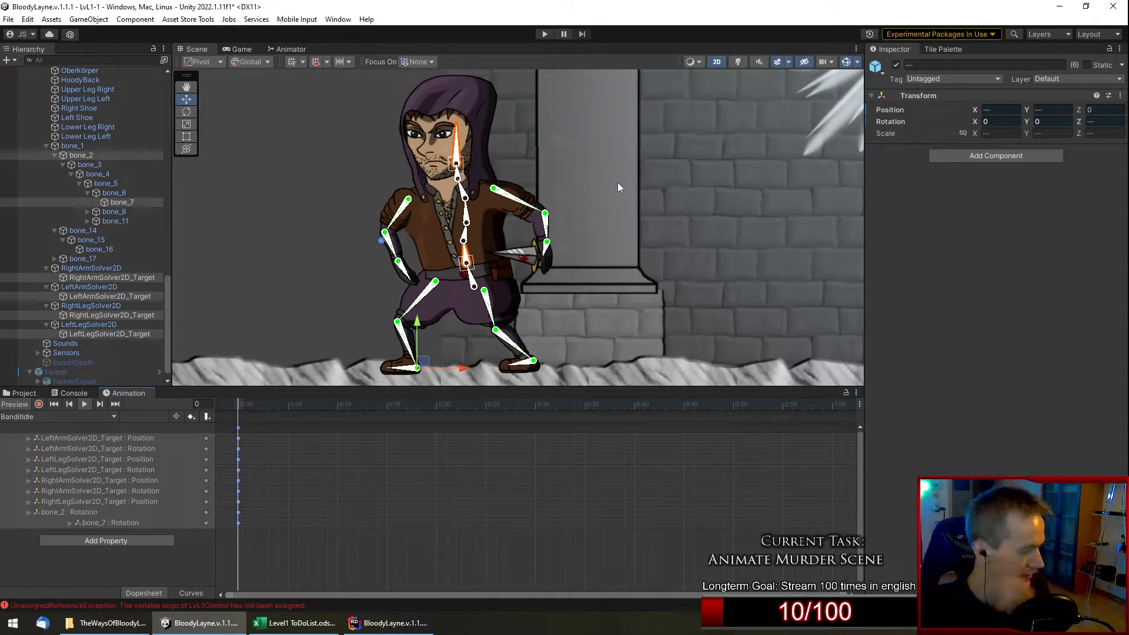
Paste the copied pose keyframes at 0:00 in the BanditSpeak, BanditSpeakIdle and BanditAttack clips.
left_click(114, 415)
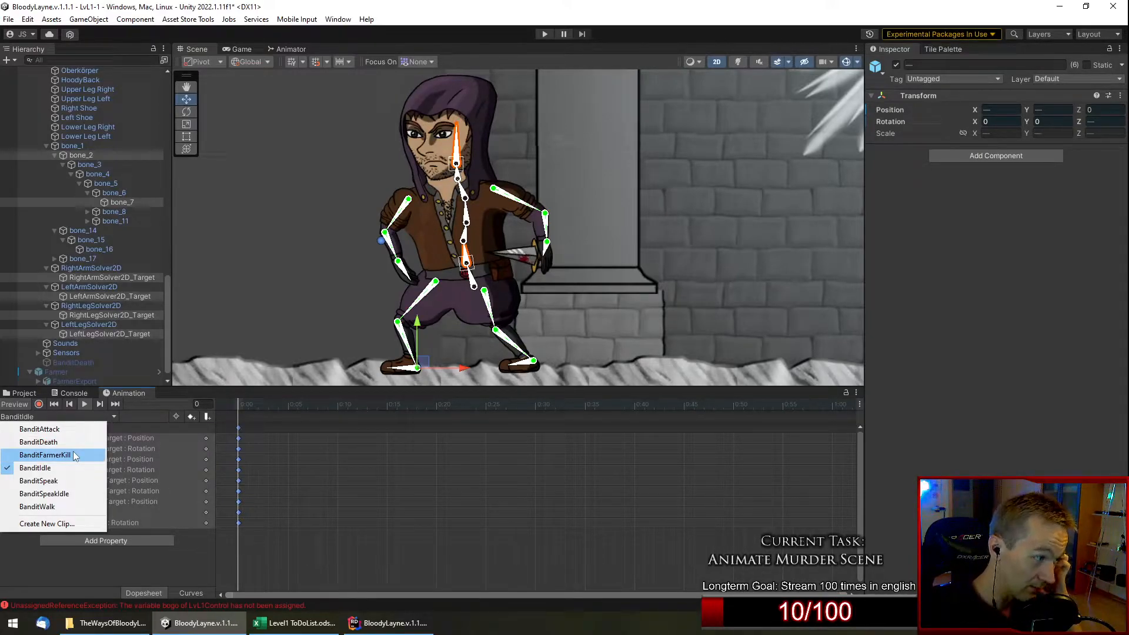
left_click(62, 481)
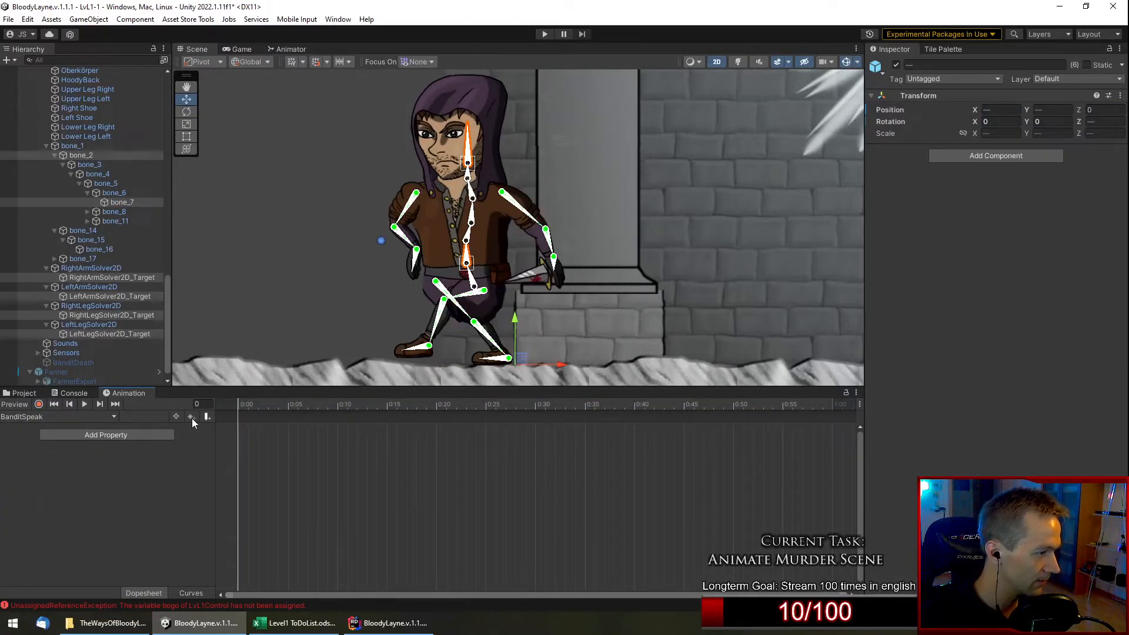
left_click(115, 417)
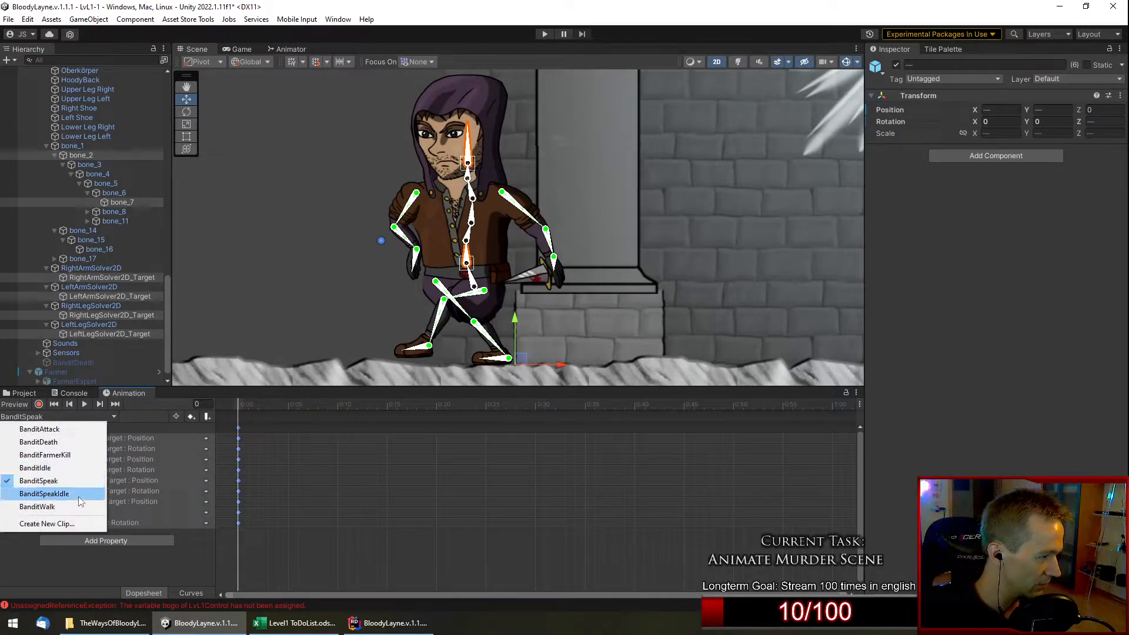
left_click(78, 497)
left_click(79, 417)
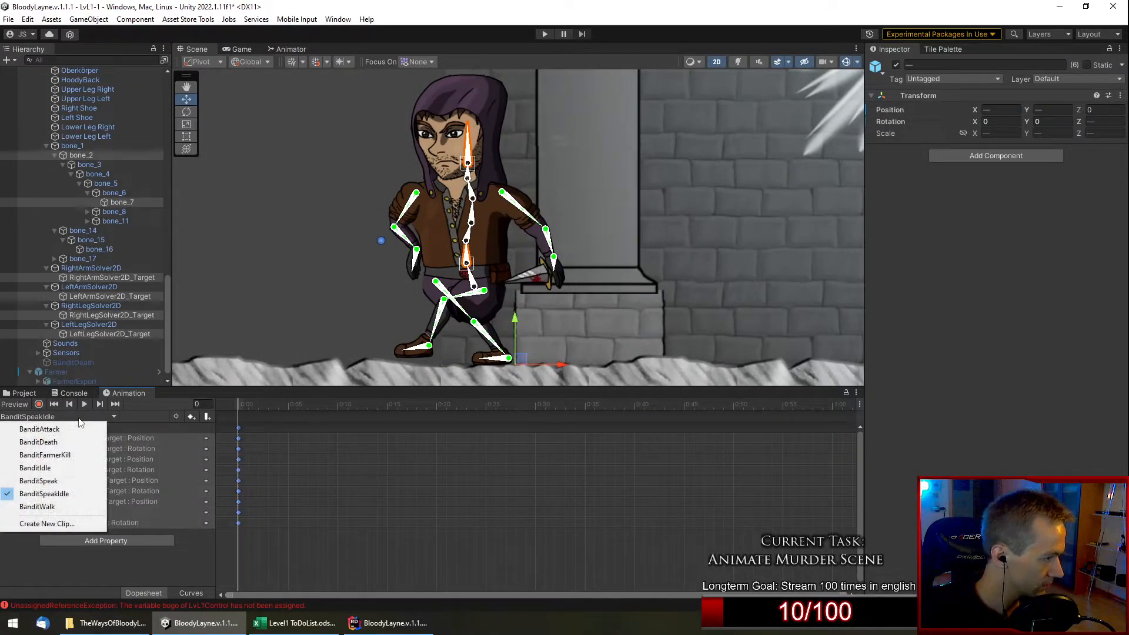
left_click(68, 430)
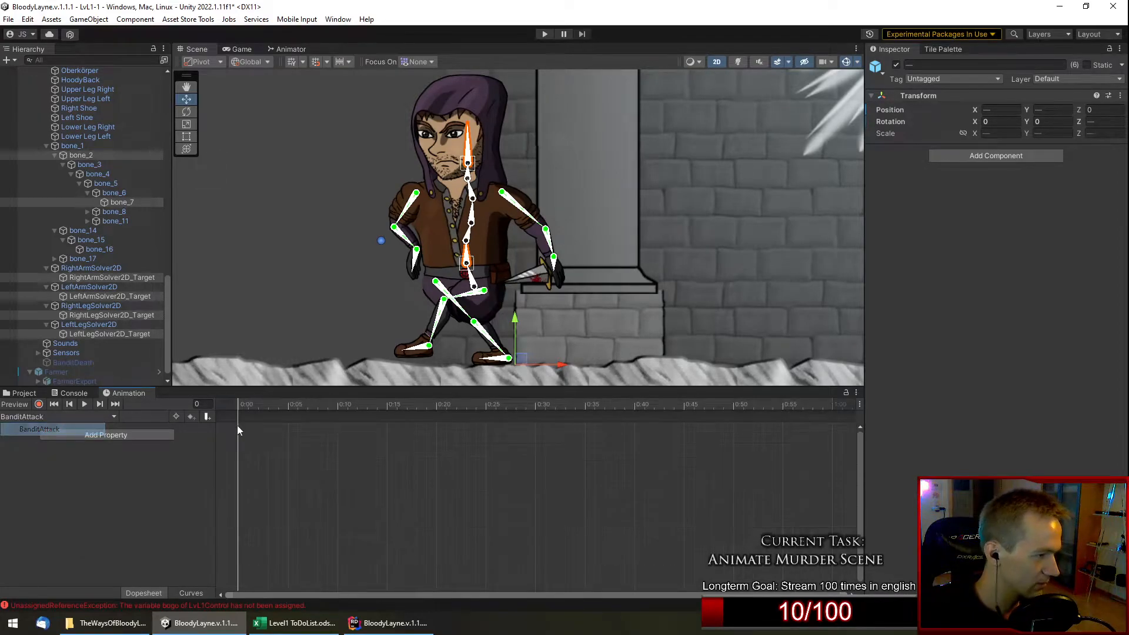
Return to the BanditIdle clip, preview its pose, enable keyframe recording and place the playhead at frame 60.
left_click(97, 417)
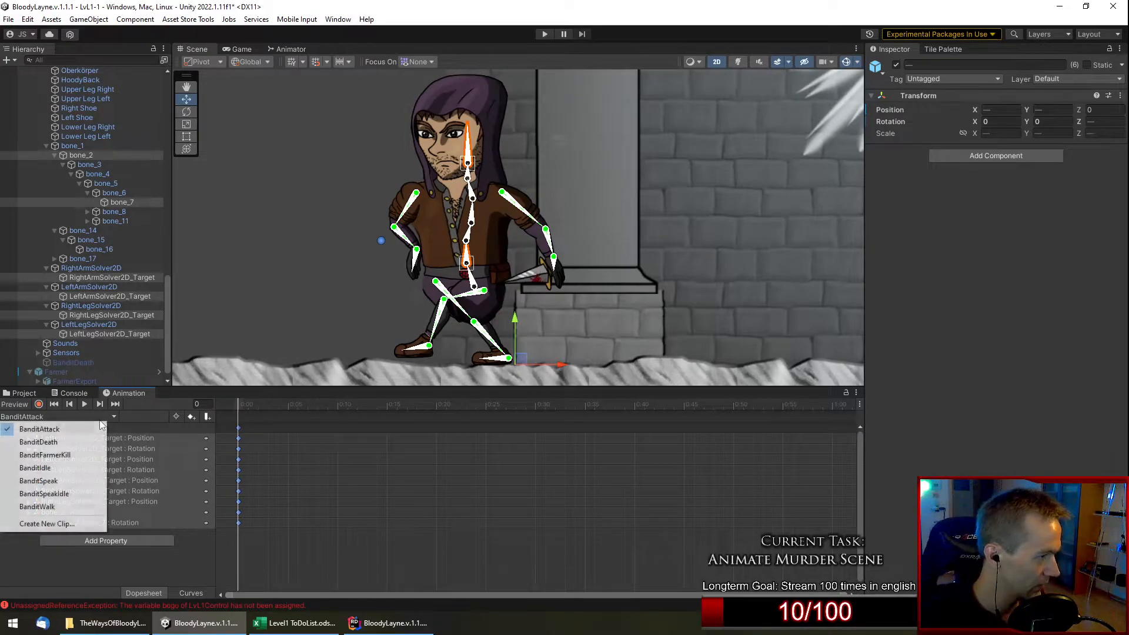
left_click(67, 468)
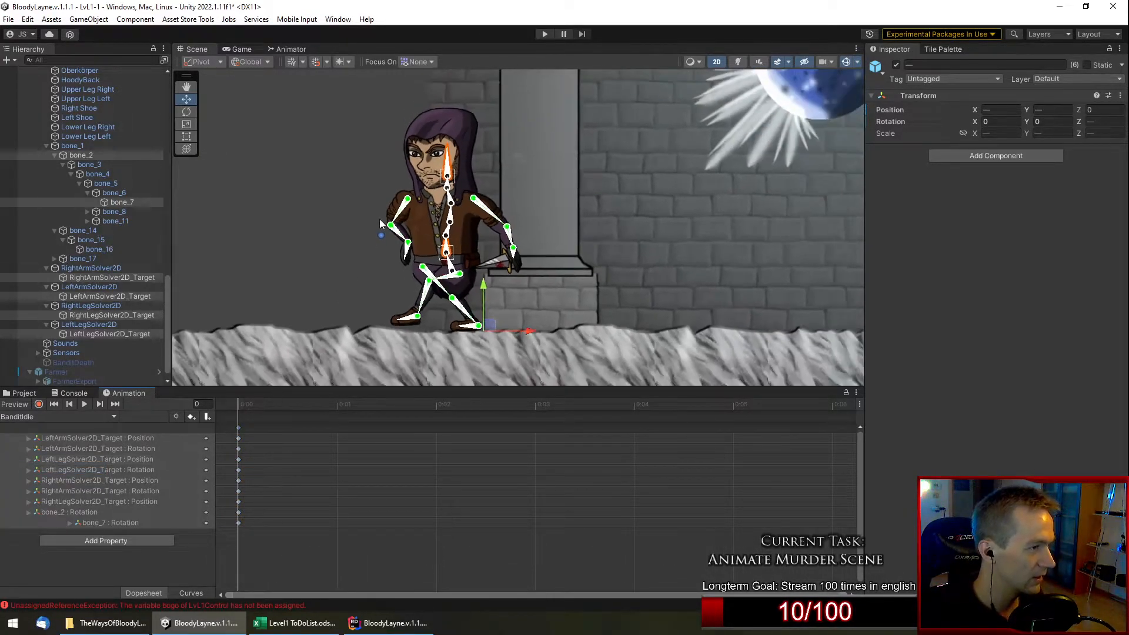
scroll(320, 194, "up", 1)
scroll(329, 206, "up", 2)
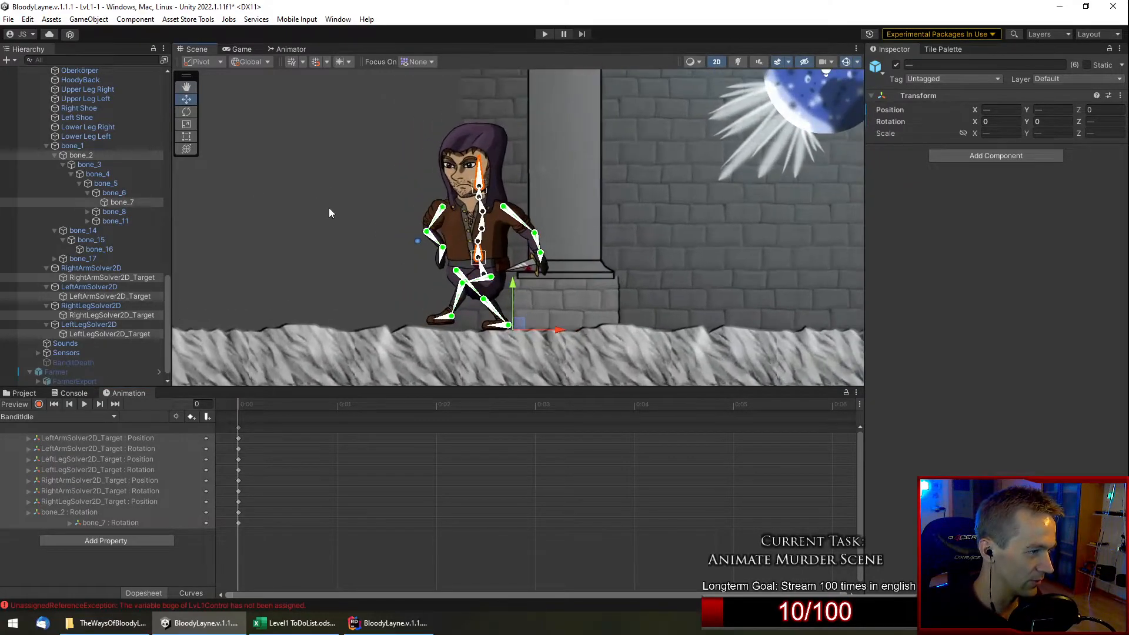
left_click(85, 405)
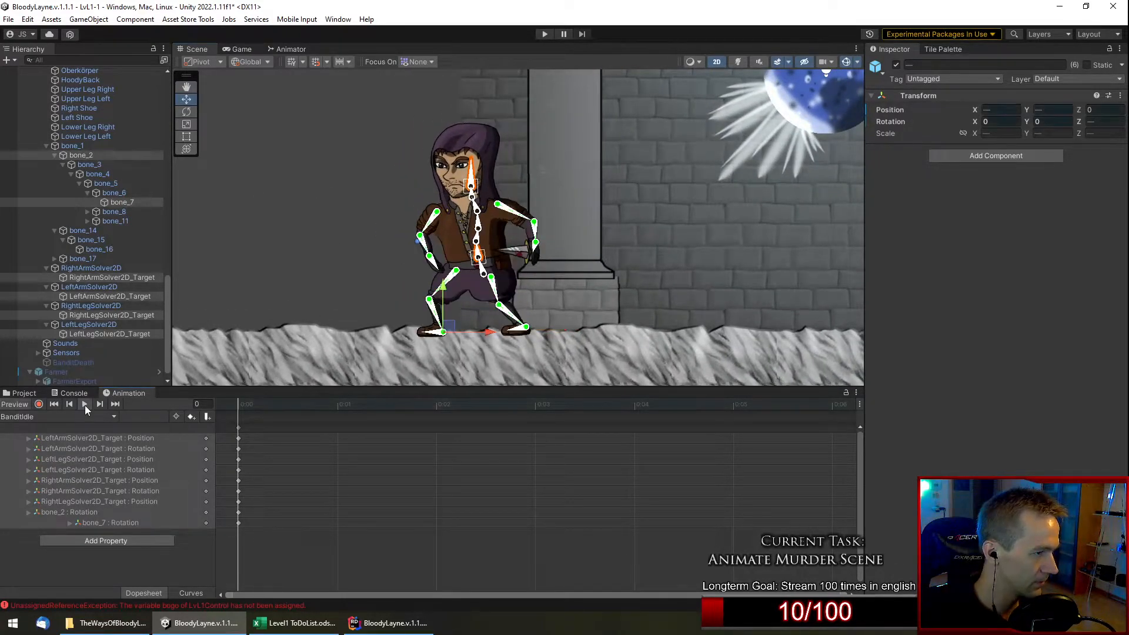
left_click(39, 404)
scroll(406, 460, "down", 8)
scroll(407, 460, "down", 6)
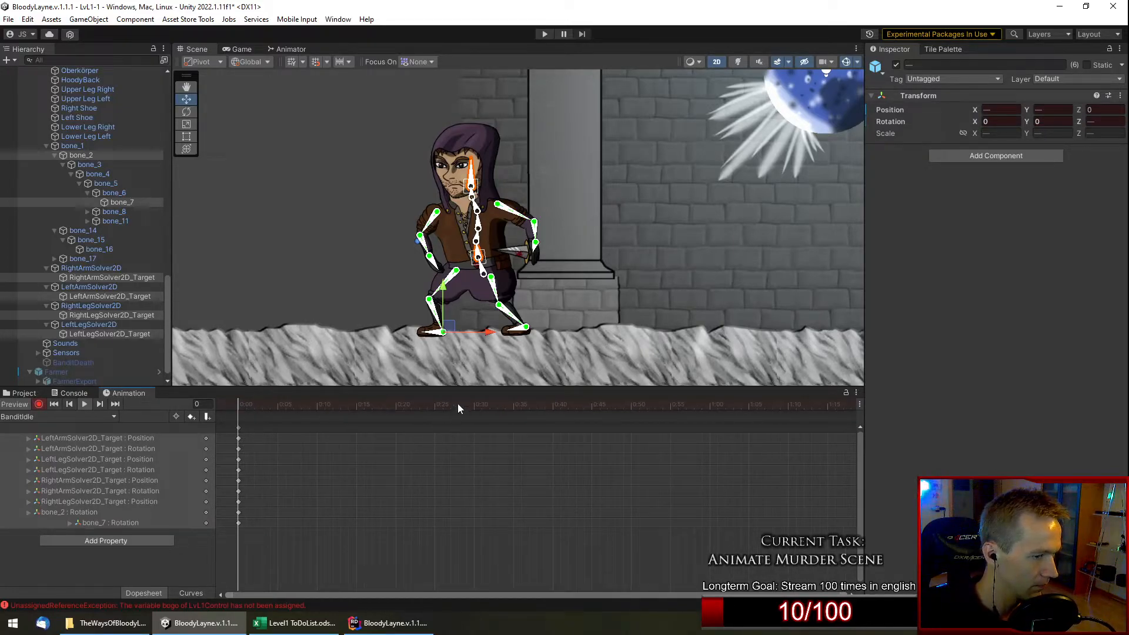
left_click_drag(561, 404, 710, 414)
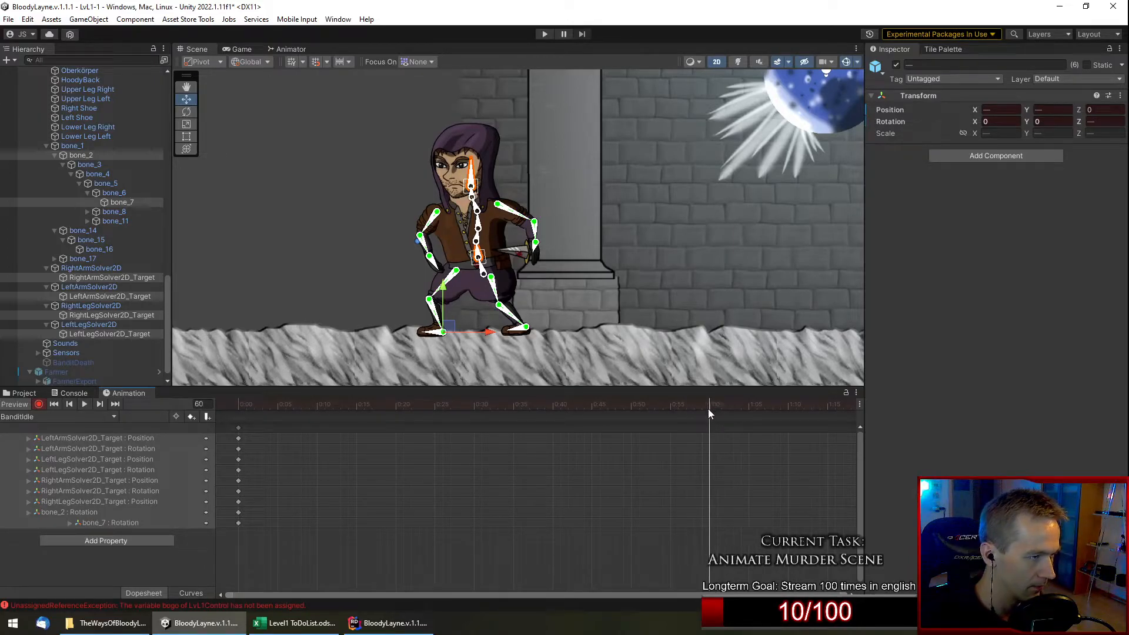
At frame 60, lower bone_1 to Y 3.76, rotate it to Z 65.477 and scrub through the motion.
scroll(432, 271, "up", 3)
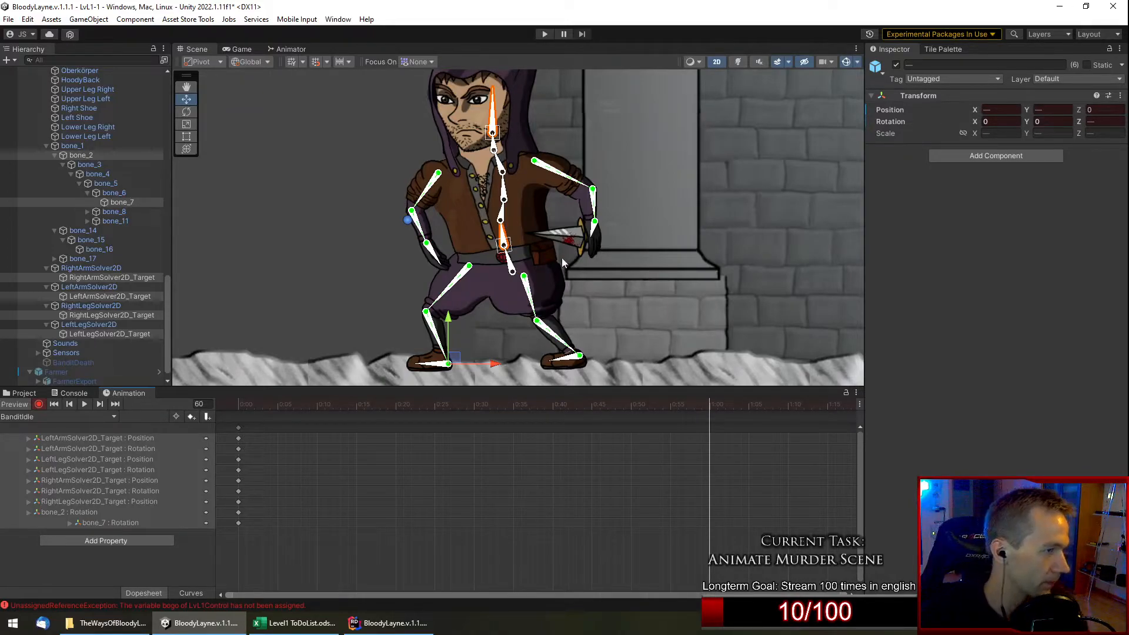
left_click(508, 275)
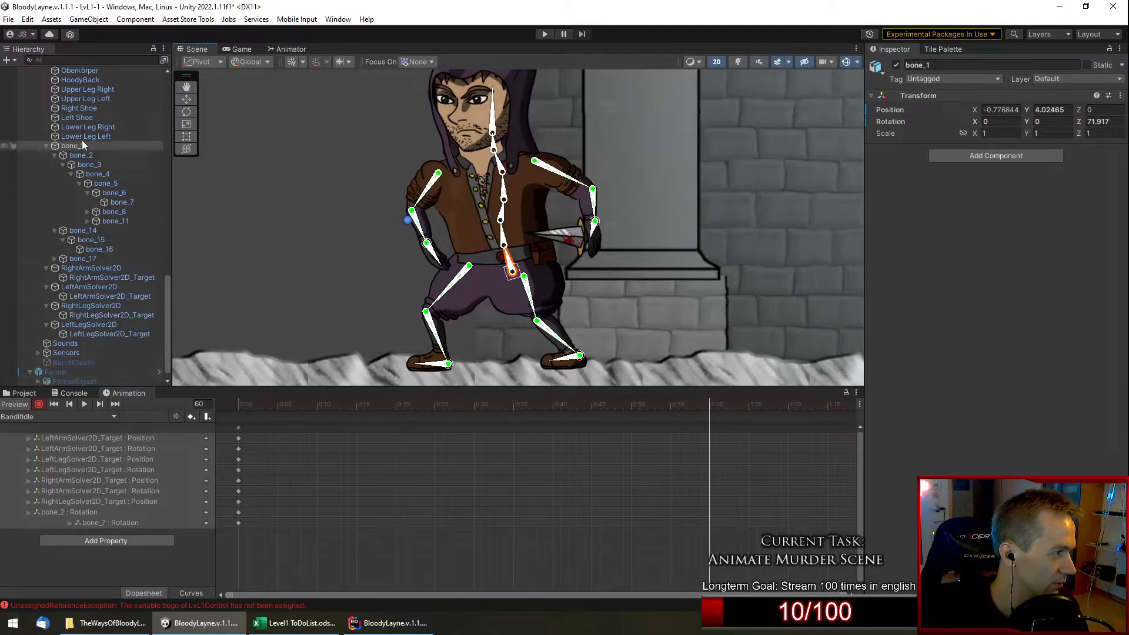
left_click(185, 100)
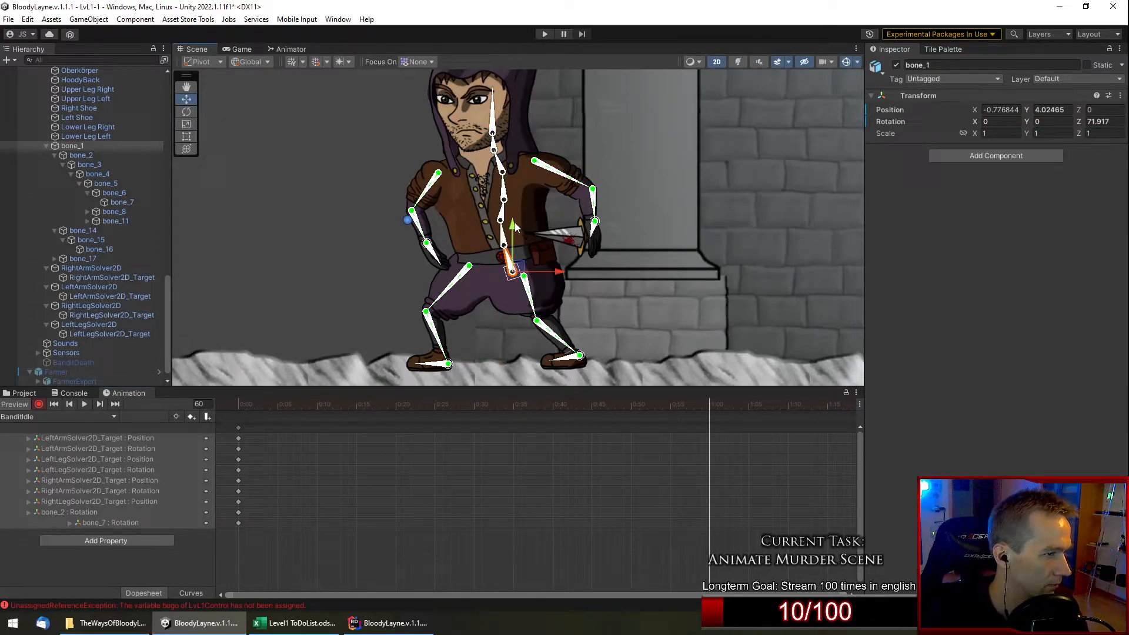
left_click_drag(515, 228, 514, 236)
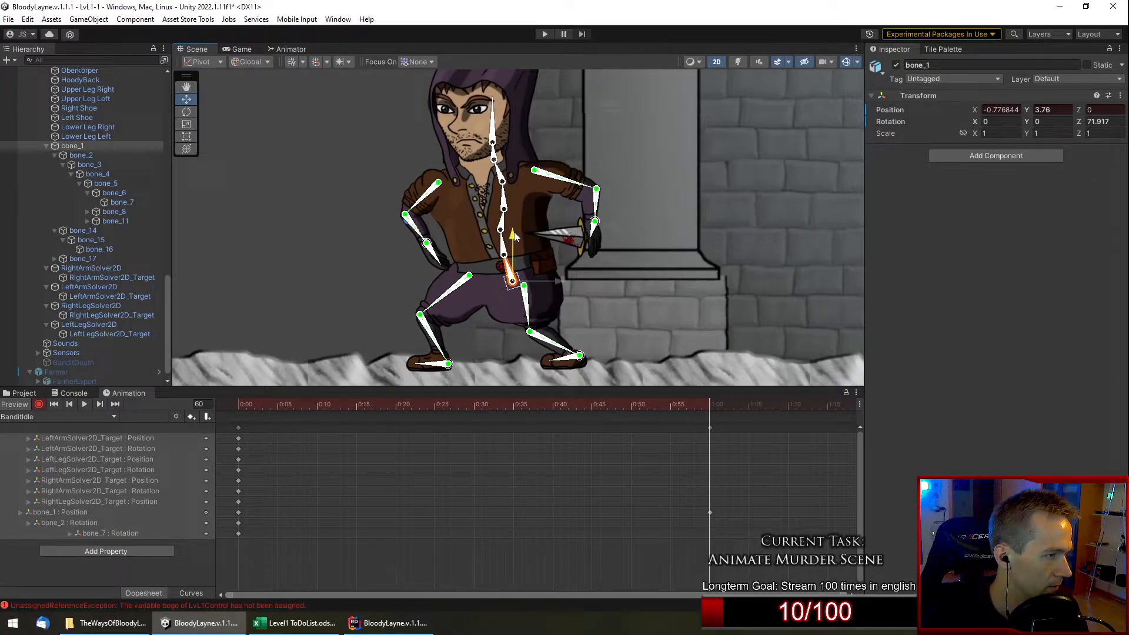
left_click_drag(516, 276, 513, 274)
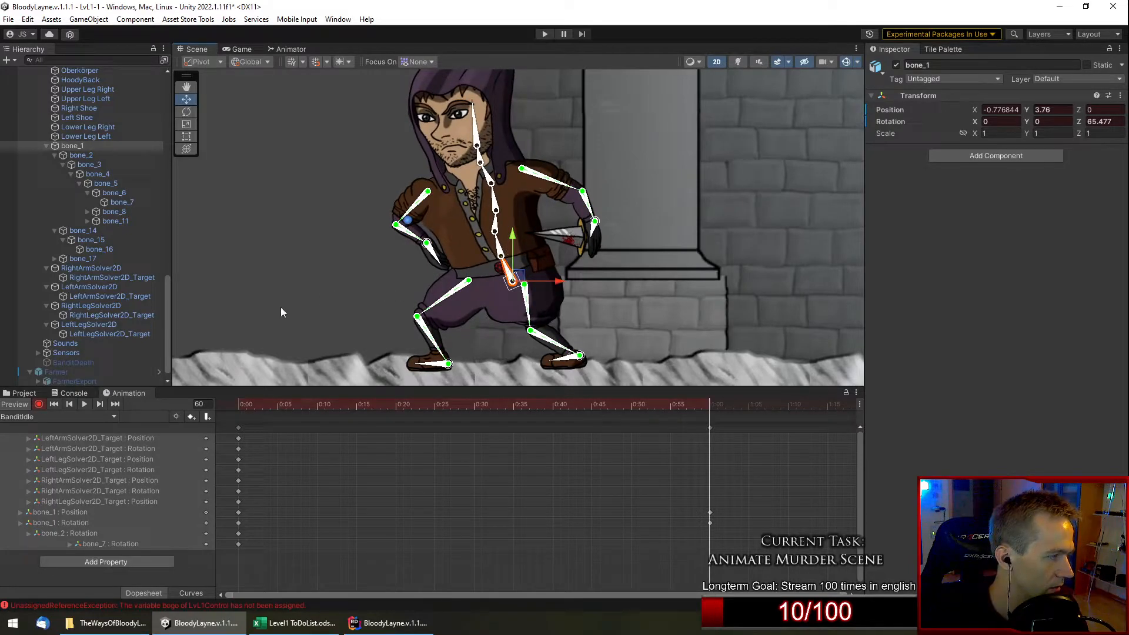
left_click_drag(284, 405, 710, 425)
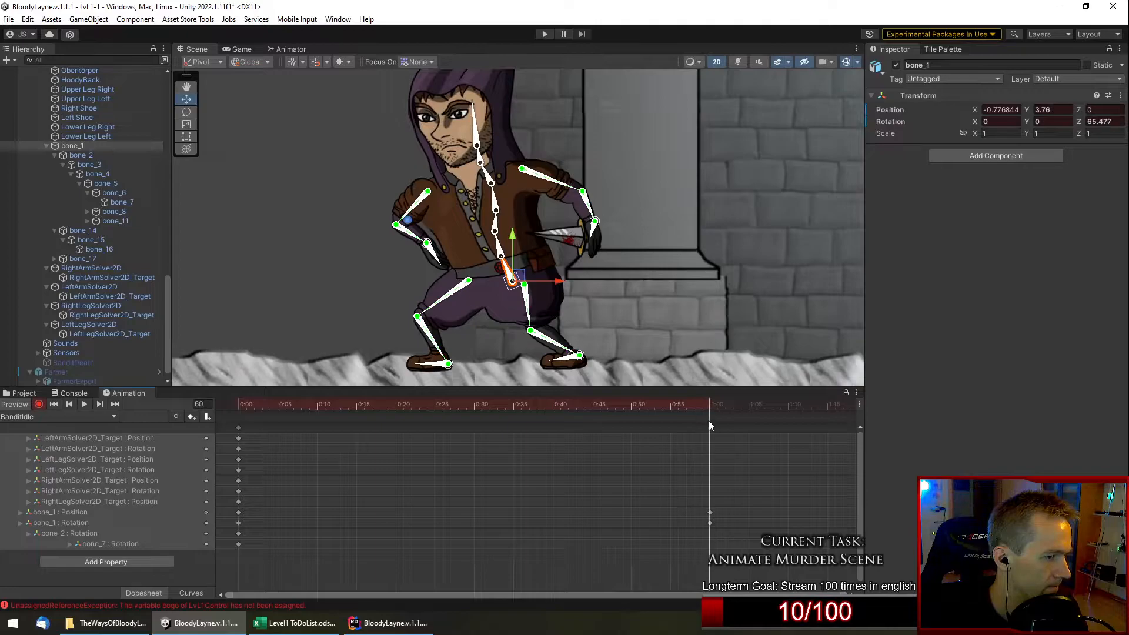
Move RightArmSolver2D_Target to X -2.92, Y 5.32 at frame 60 and scrub through the arm motion.
left_click(114, 278)
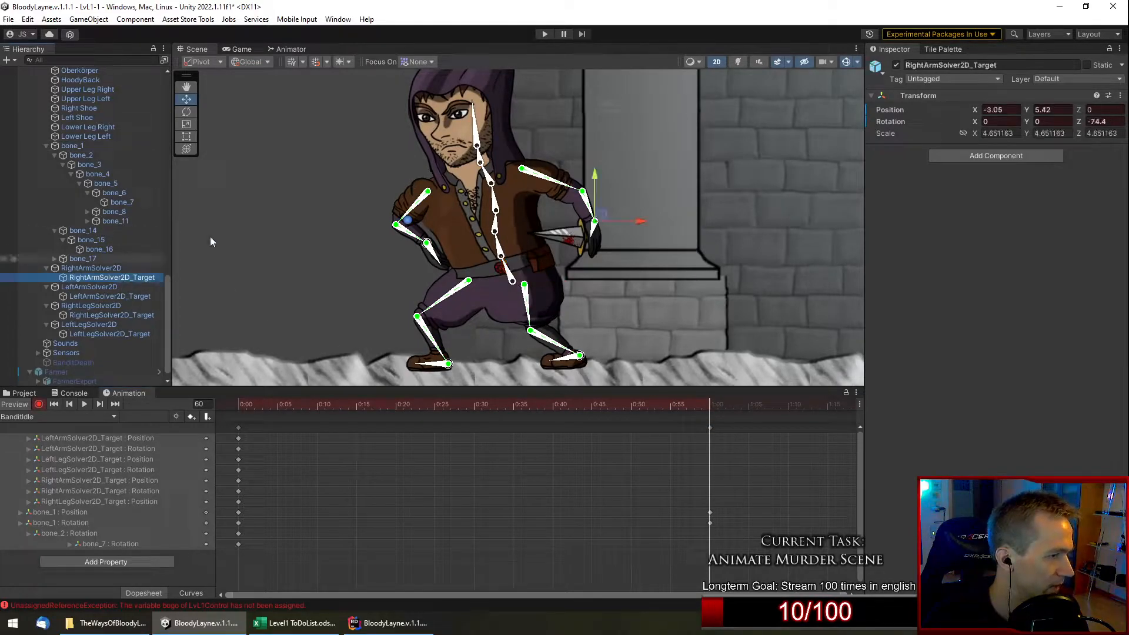
left_click_drag(602, 213, 597, 217)
left_click_drag(590, 404, 711, 408)
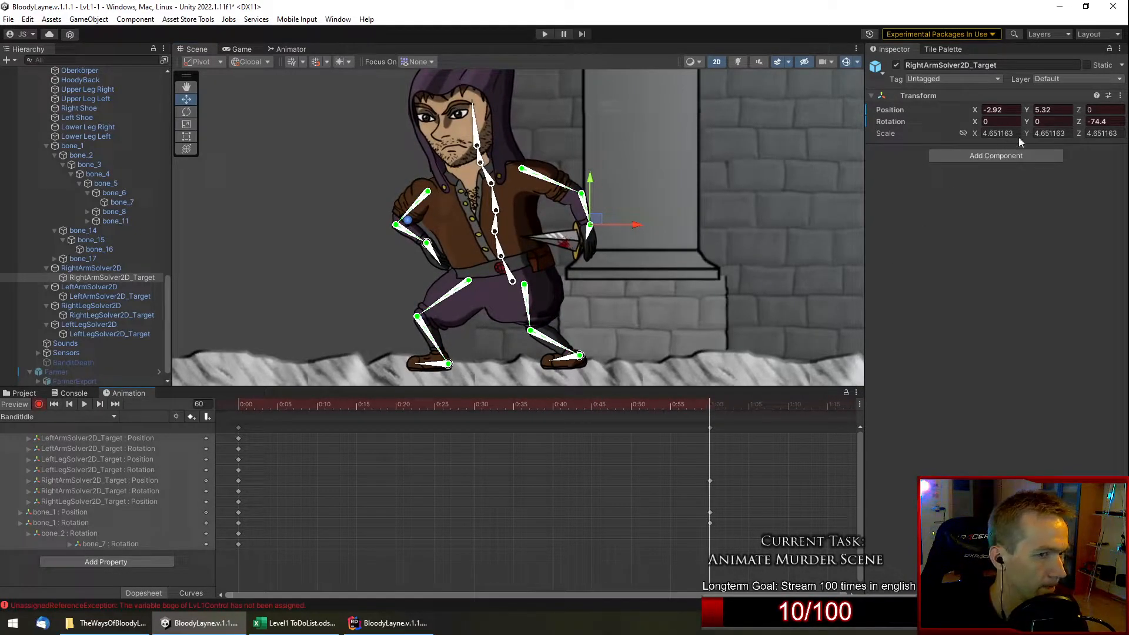
Set the Z rotation of RightArmSolver2D_Target to -87.9 at frame 60, scrubbing the timeline to check the knife hand.
left_click_drag(1080, 129, 1027, 140)
left_click_drag(463, 414, 712, 406)
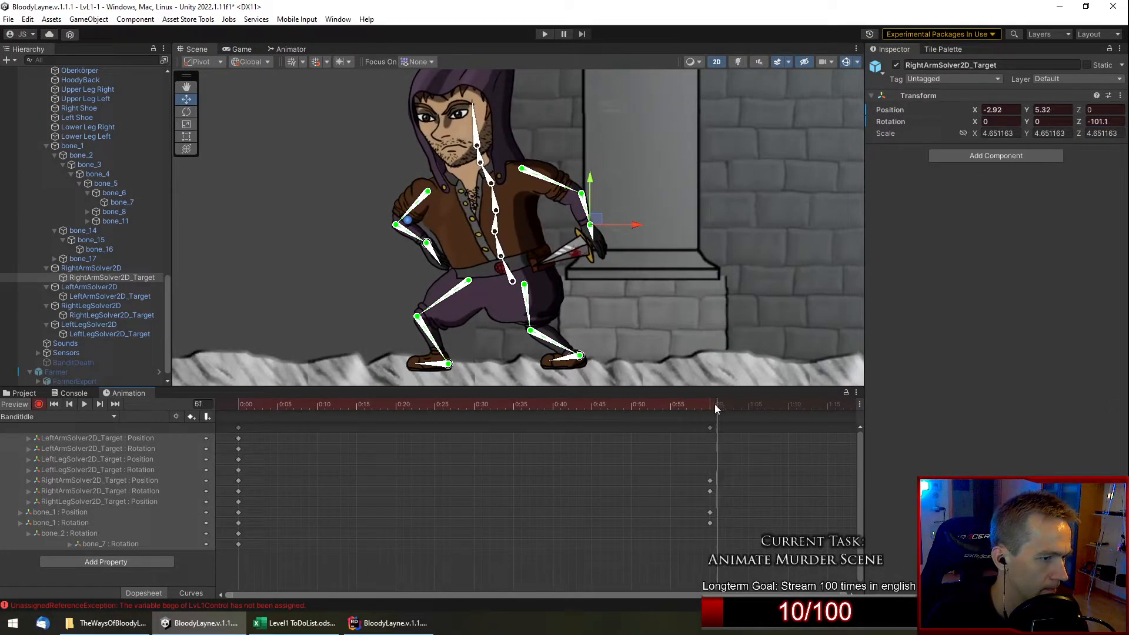
left_click_drag(1085, 125, 1107, 130)
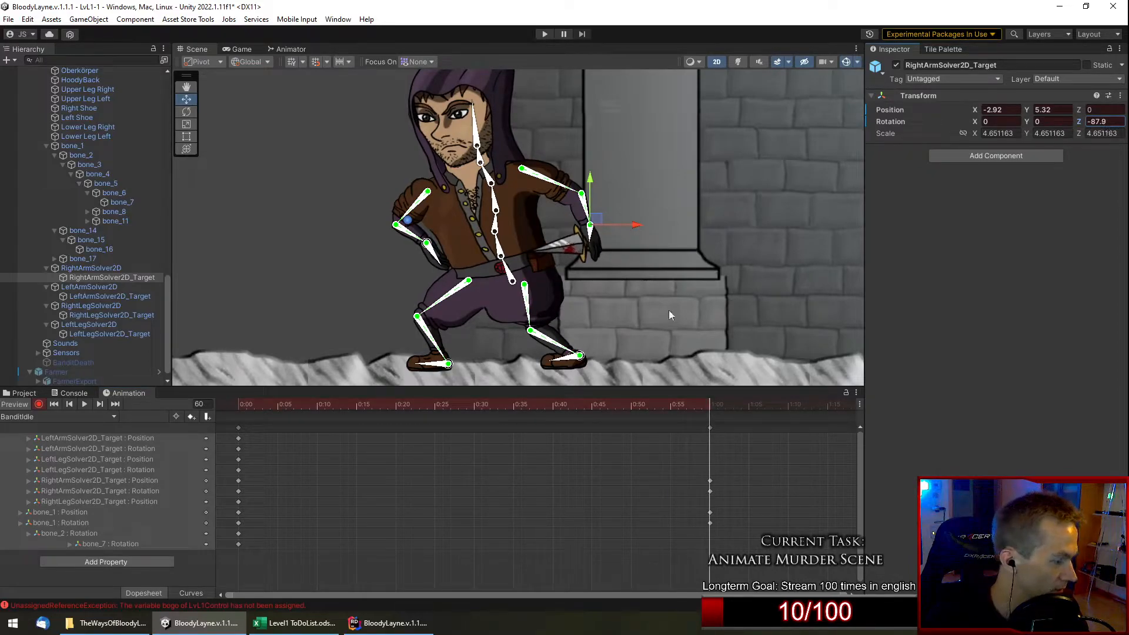
left_click_drag(330, 405, 712, 438)
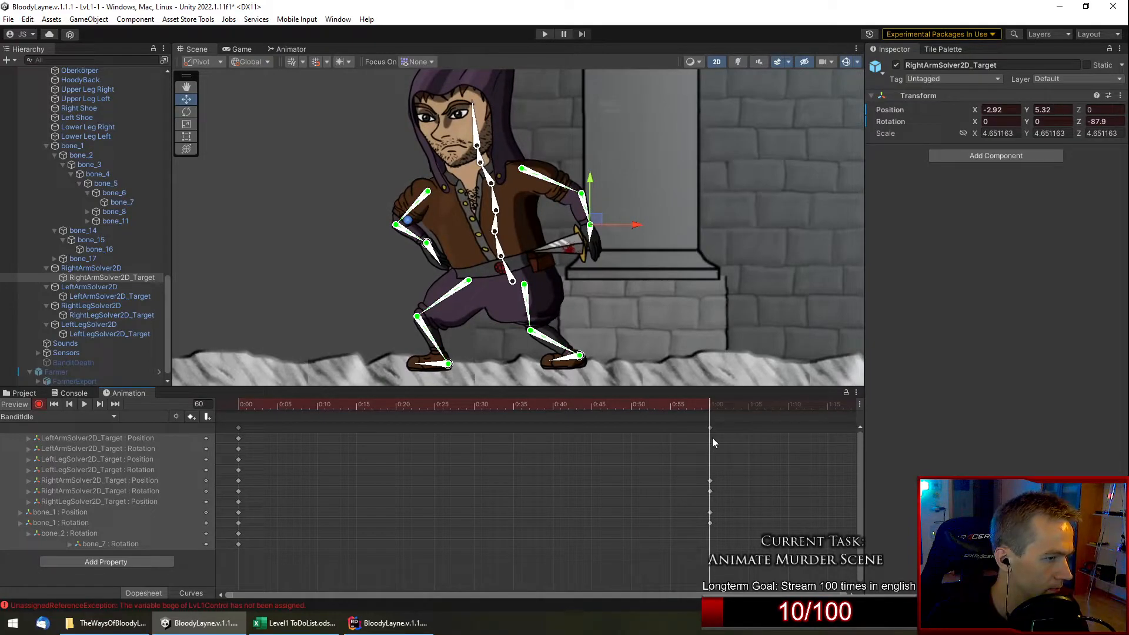
At frame 60, move LeftArmSolver2D_Target to X 2.22, Y 4.27, set its Z rotation to -104 and scrub through the arm motion.
left_click(102, 296)
left_click_drag(433, 241, 408, 262)
left_click_drag(1080, 126, 1117, 127)
left_click_drag(297, 401, 708, 427)
Copy the frame 60 keyframes to frame 120 and play the clip.
scroll(644, 438, "down", 5)
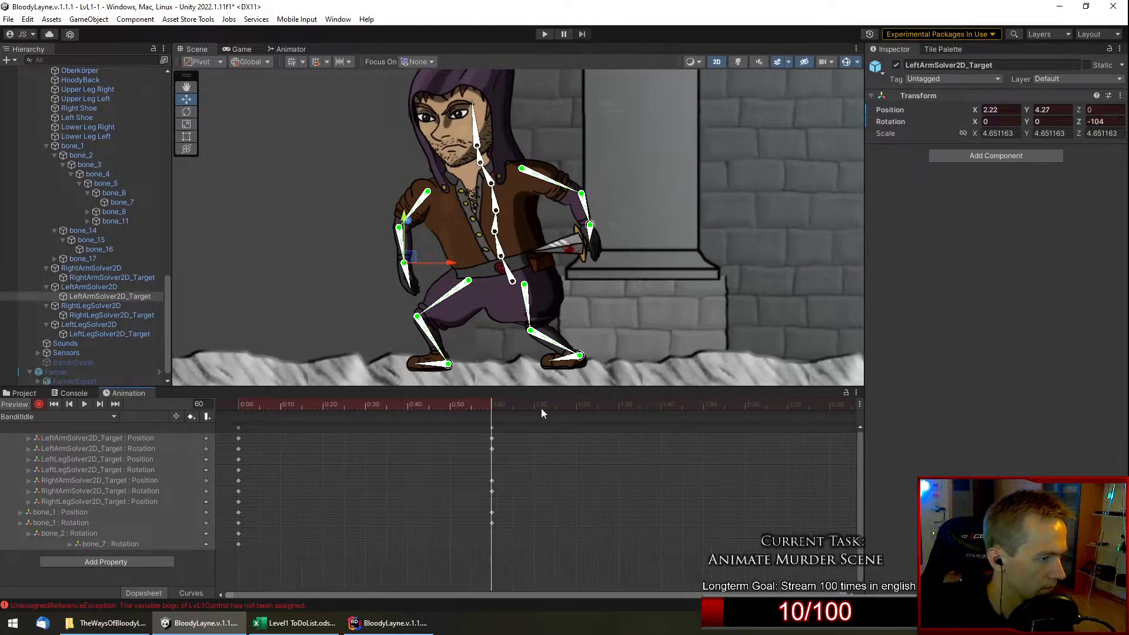
left_click_drag(490, 433, 521, 416)
left_click_drag(732, 405, 746, 402)
key("ctrl+v")
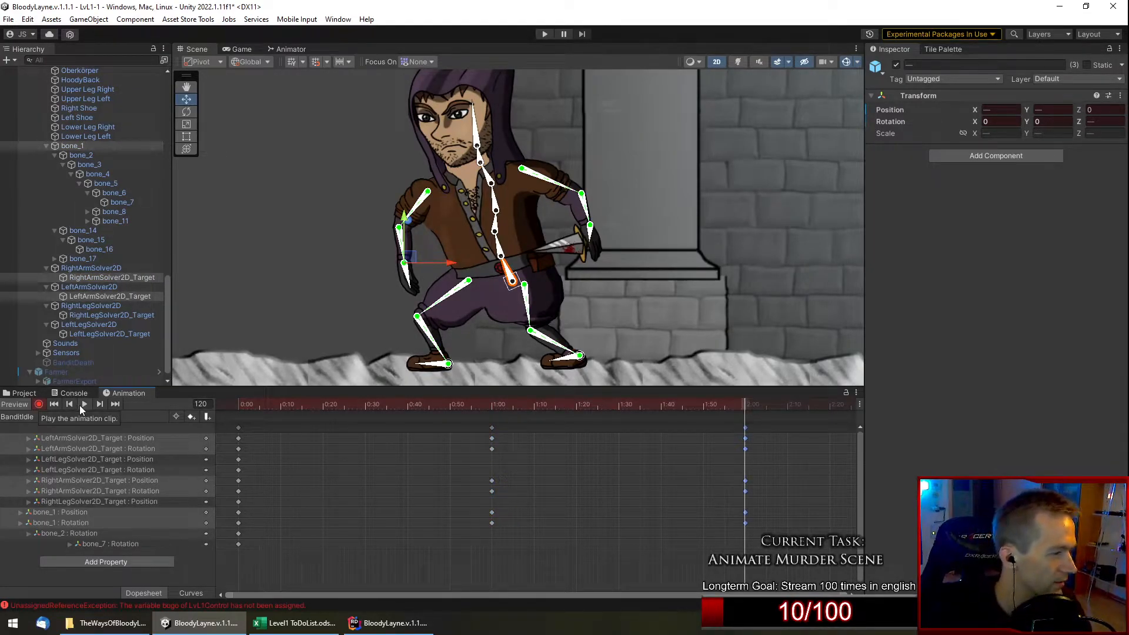
left_click(84, 405)
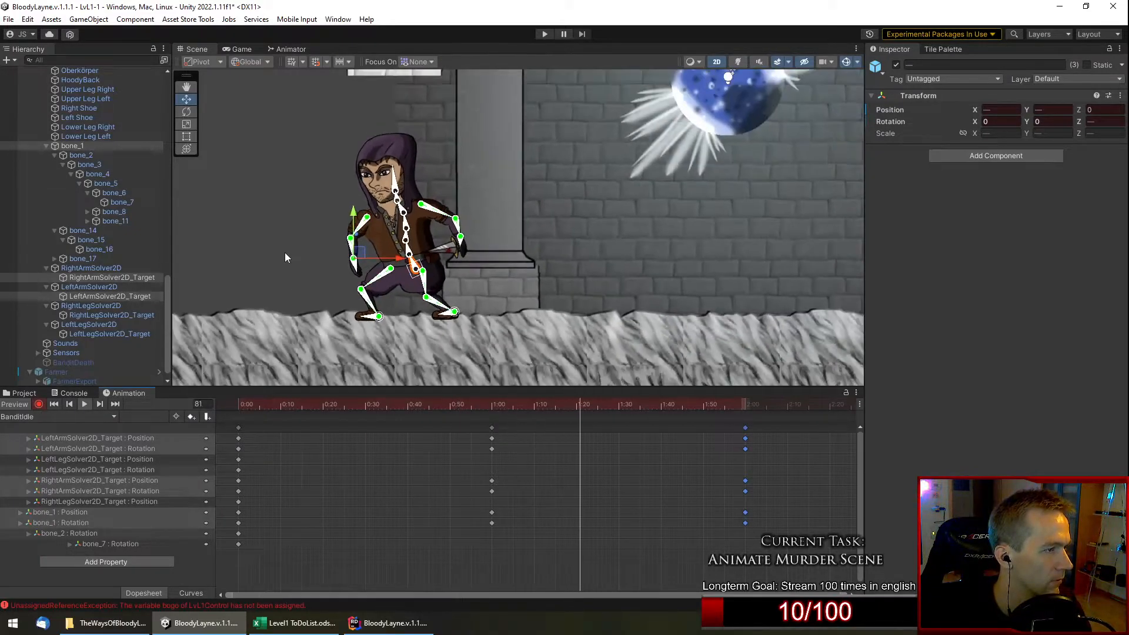
Copy all keyframes of the starting pose at frame 0 to frame 120.
left_click(238, 428)
left_click(746, 403)
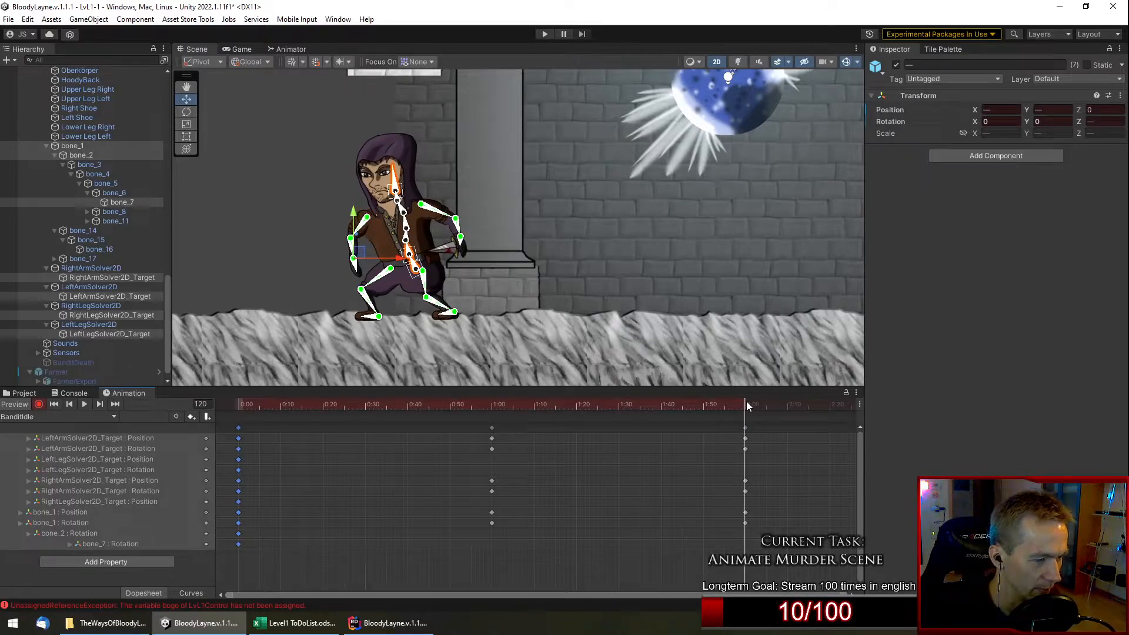
key("ctrl+c")
key("ctrl+v")
Play the BanditIdle clip and hide the scene gizmos to view the bandit without the bone overlay.
left_click(86, 404)
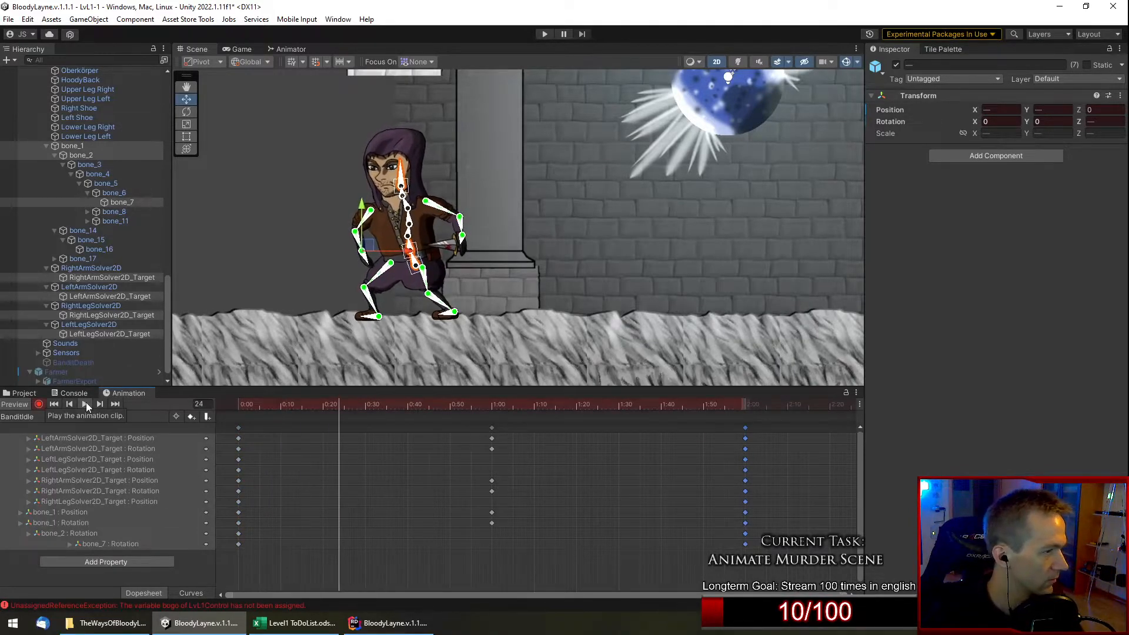
left_click(845, 62)
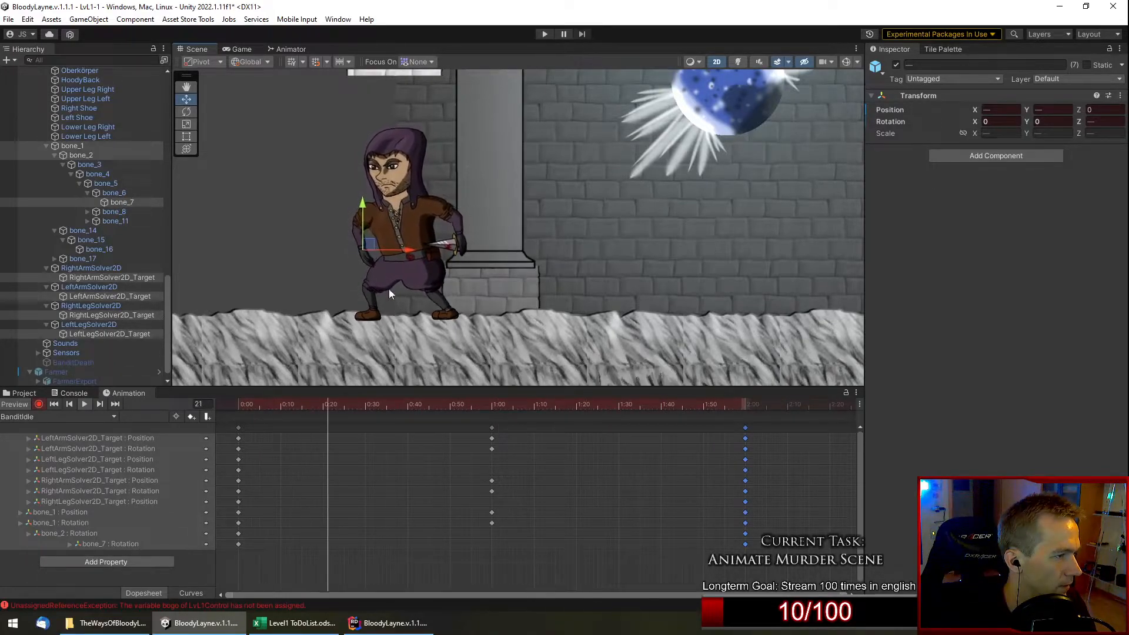
scroll(263, 227, "up", 3)
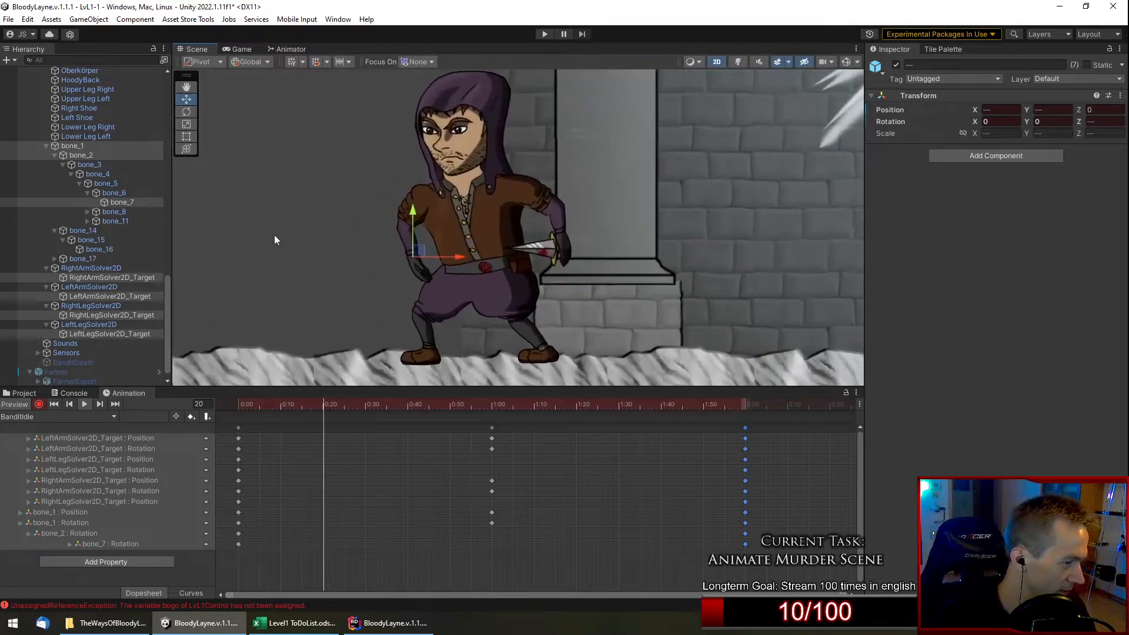
At frame 60, reposition LeftArmSolver2D_Target to X 1.63, Y 4.29, playing the clip between adjustments.
left_click_drag(525, 404, 493, 401)
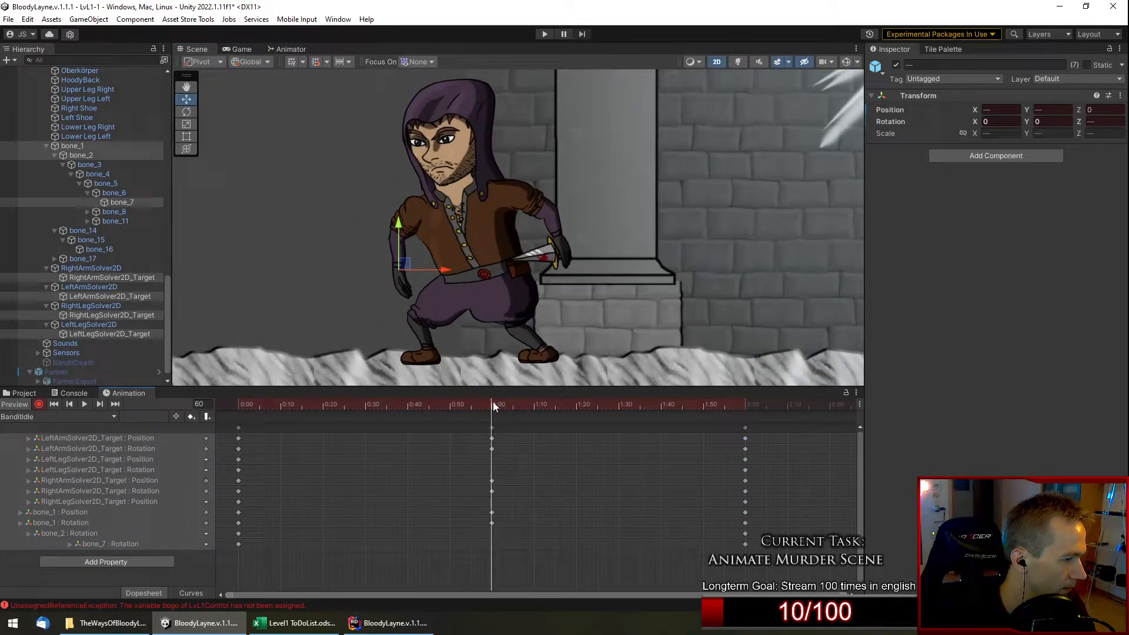
left_click(102, 277)
left_click(104, 296)
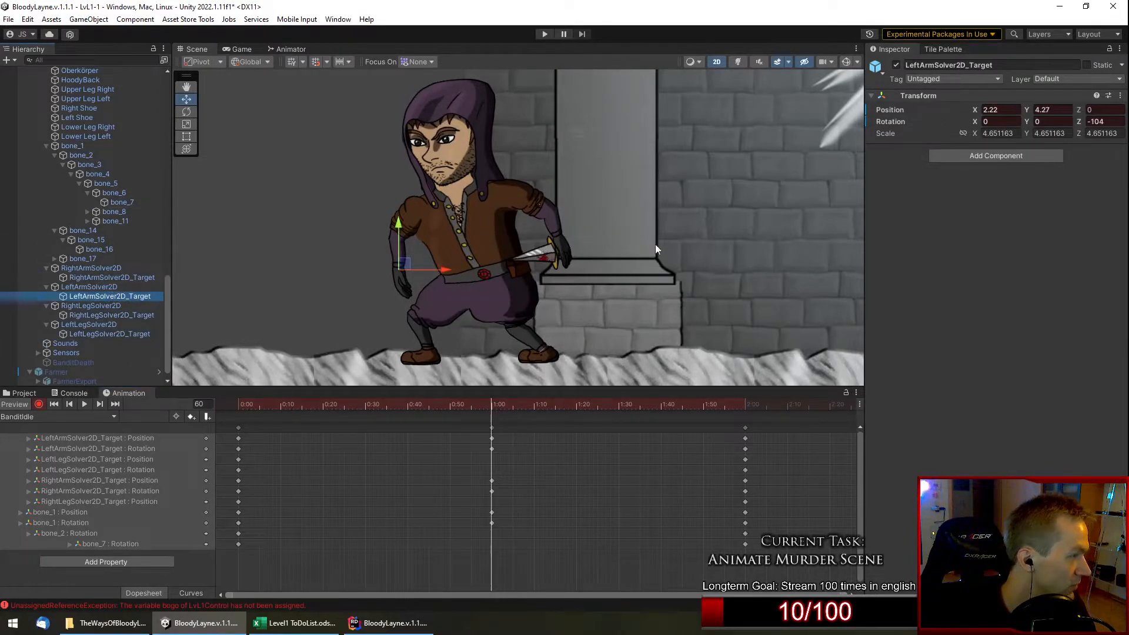
left_click_drag(412, 263, 427, 269)
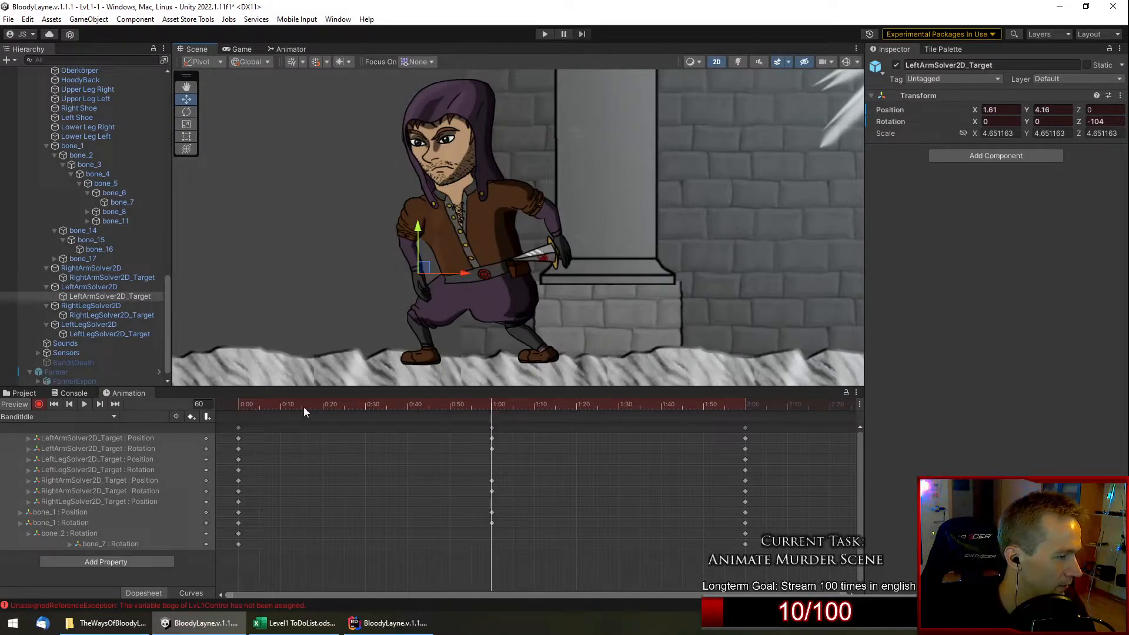
left_click(83, 406)
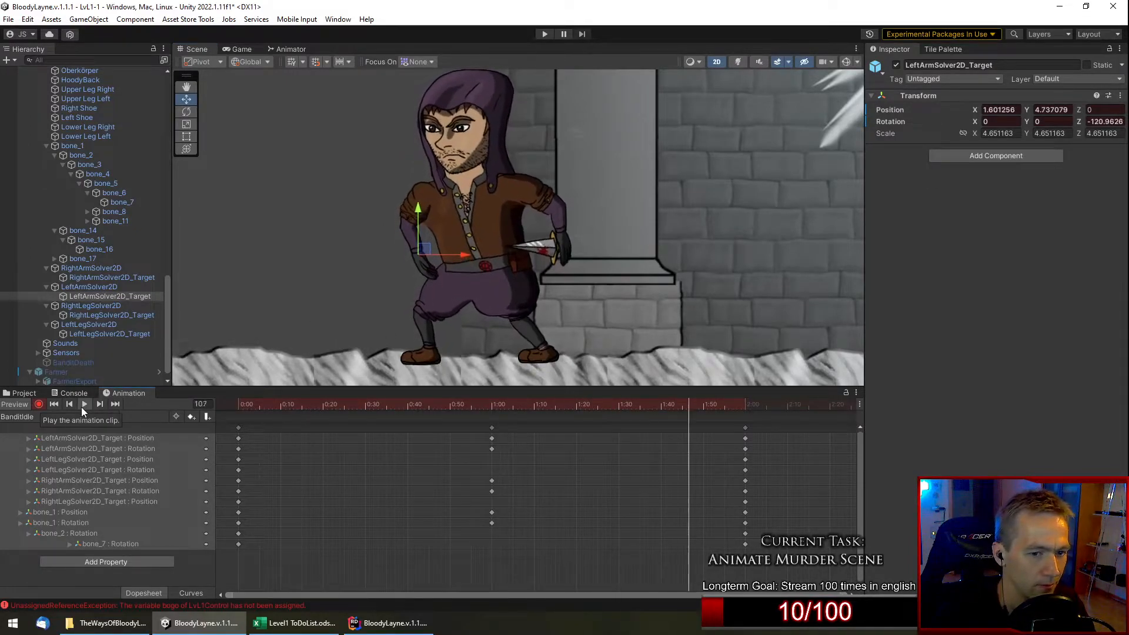
left_click(84, 405)
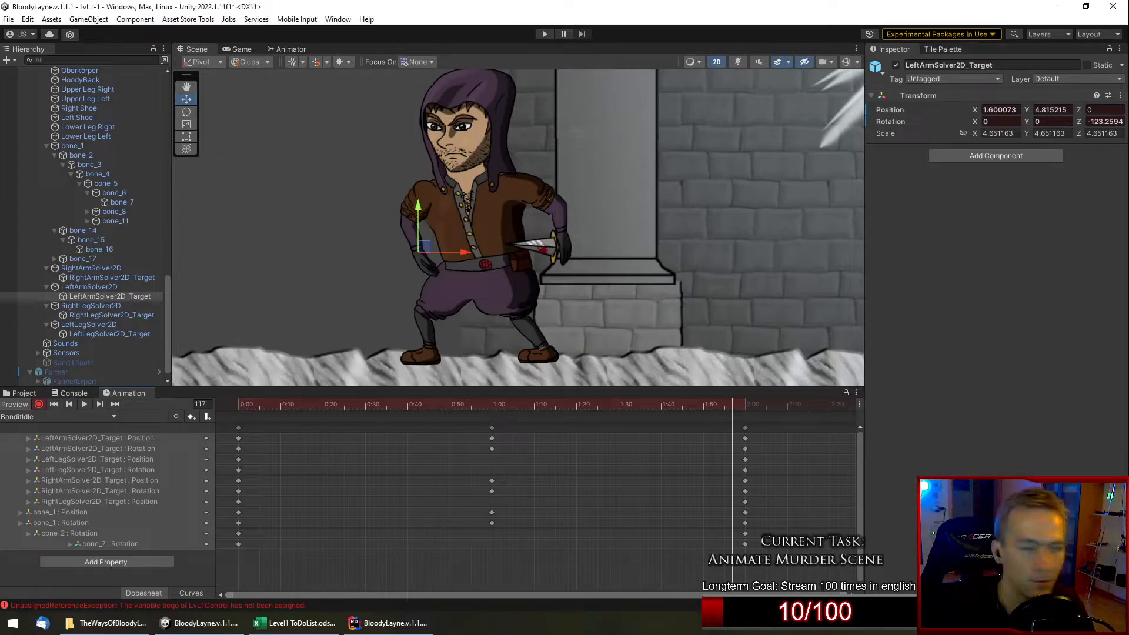
left_click_drag(285, 407, 492, 411)
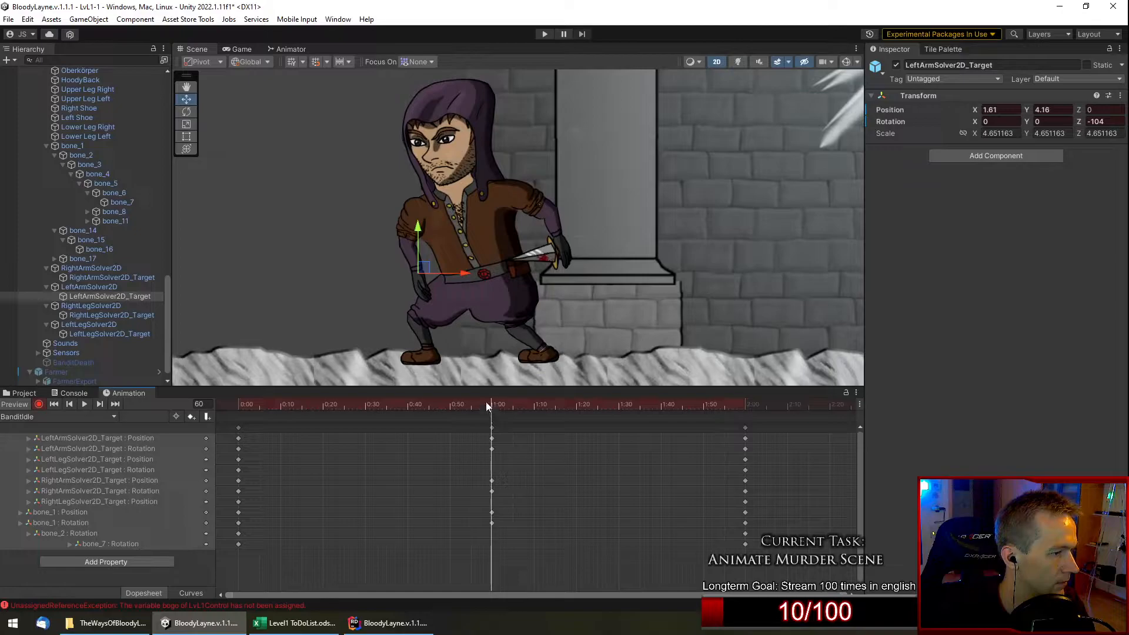
left_click_drag(429, 272, 430, 268)
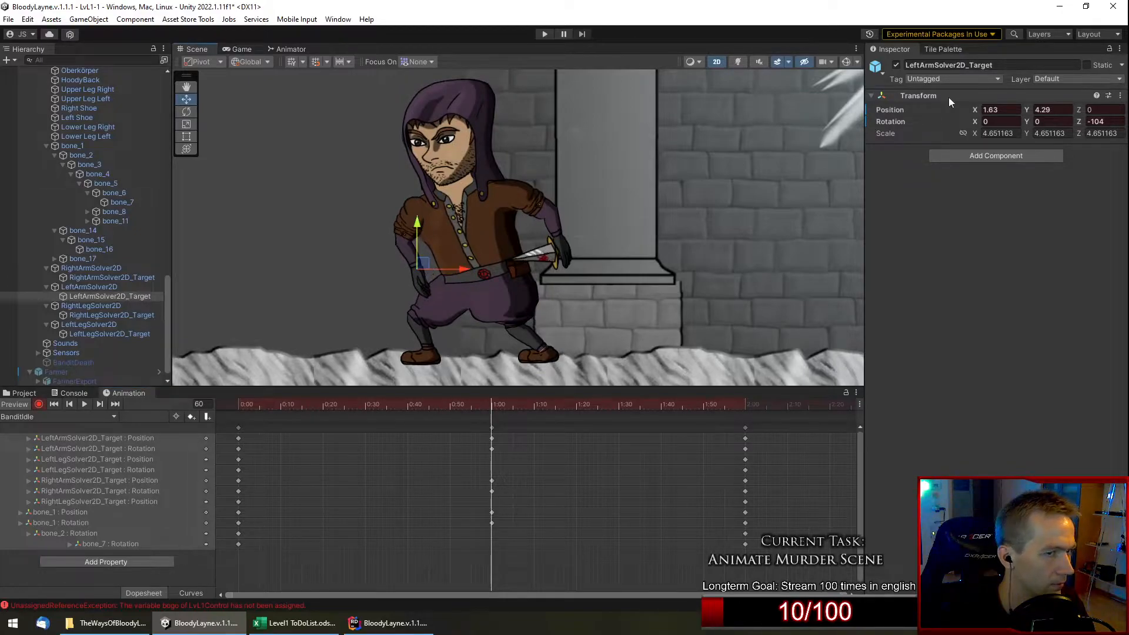
Rotate LeftArmSolver2D_Target to about -132.7 on Z at the 1:00 keyframe of BanditIdle.
left_click_drag(1078, 124, 1035, 129)
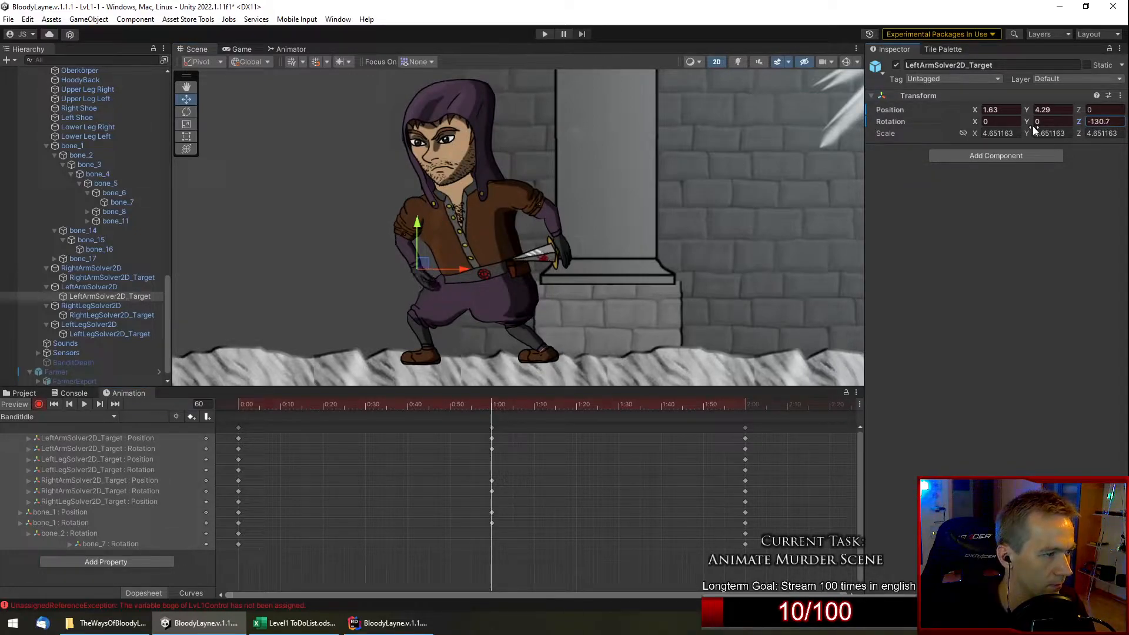
left_click_drag(274, 406, 492, 438)
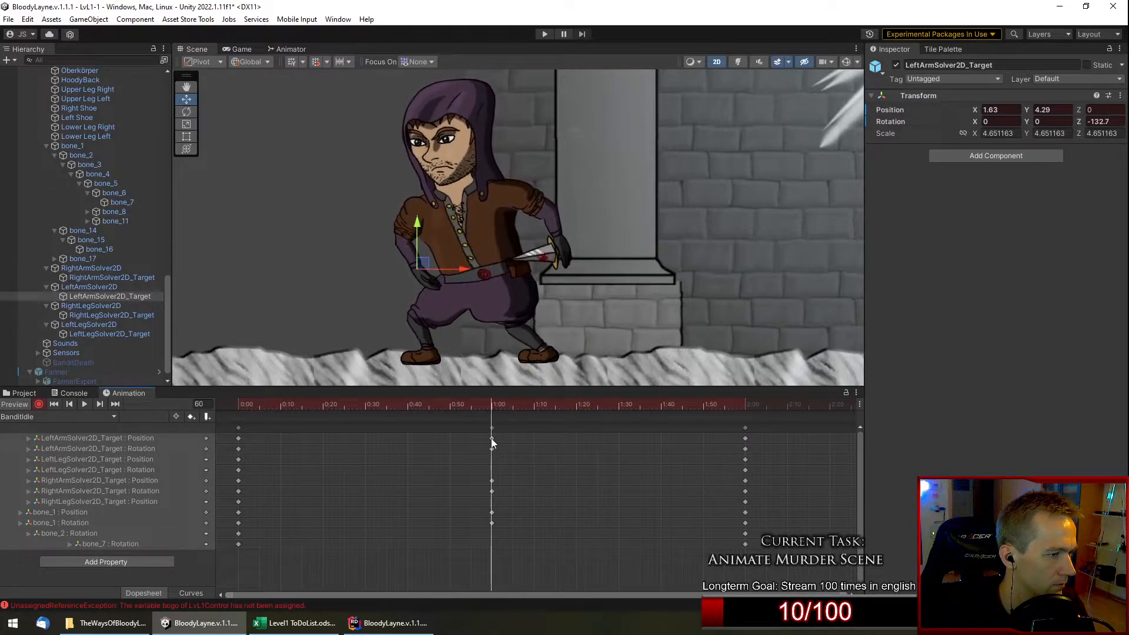
left_click(97, 333)
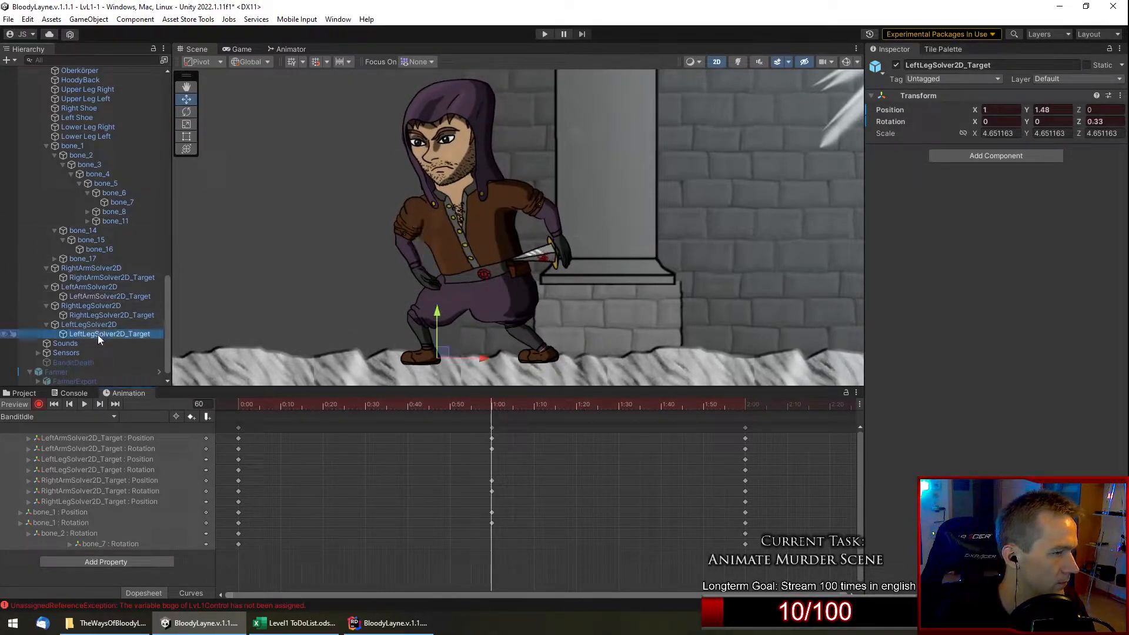
At 1:00, rotate RightArmSolver2D_Target to about -76.7 on Z and move it to about X -2.85, Y 5.49.
left_click(110, 278)
left_click(1086, 121)
left_click_drag(1087, 121, 1095, 122)
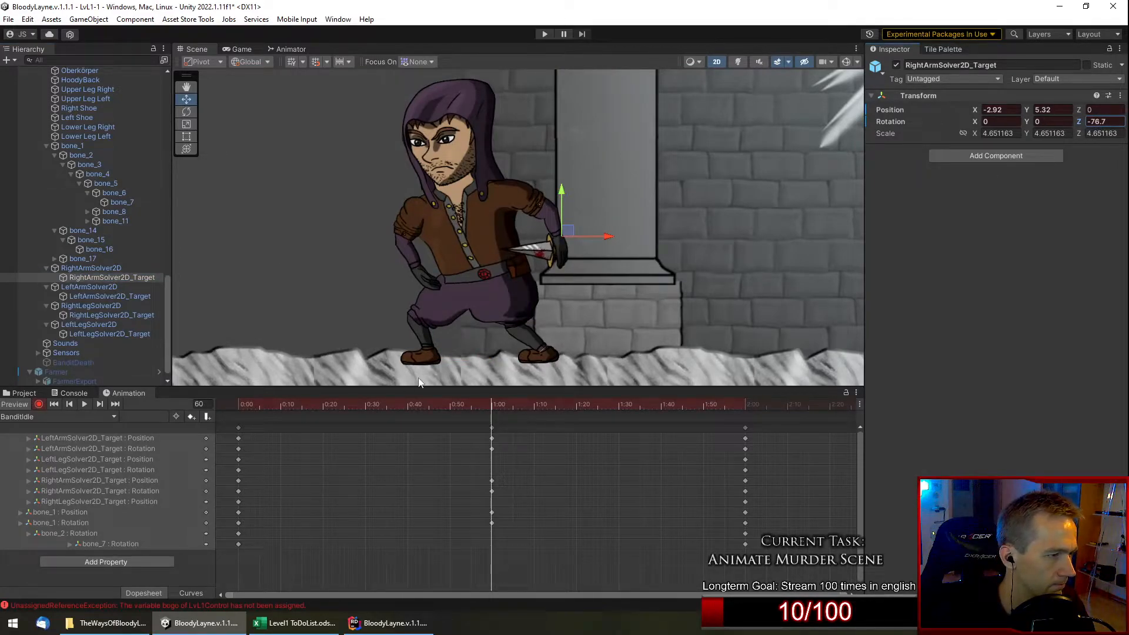
left_click_drag(570, 233, 565, 226)
left_click_drag(310, 403, 493, 416)
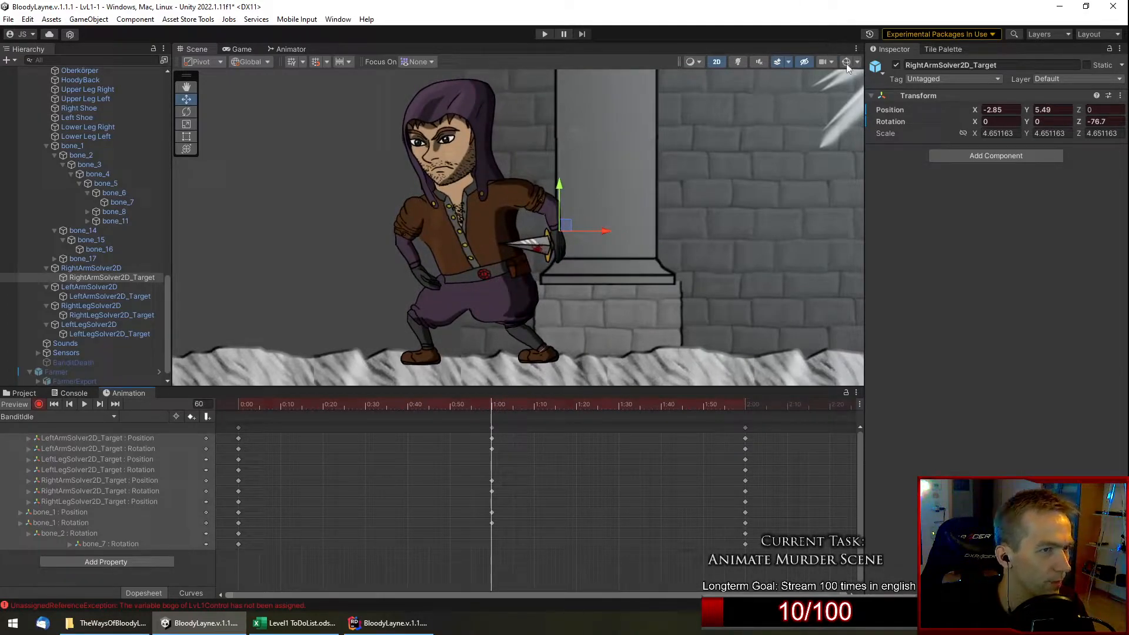
Show the skeleton bones in the scene and rotate the head bone bone_7 to about 8.29 on Z at 1:00.
left_click(846, 62)
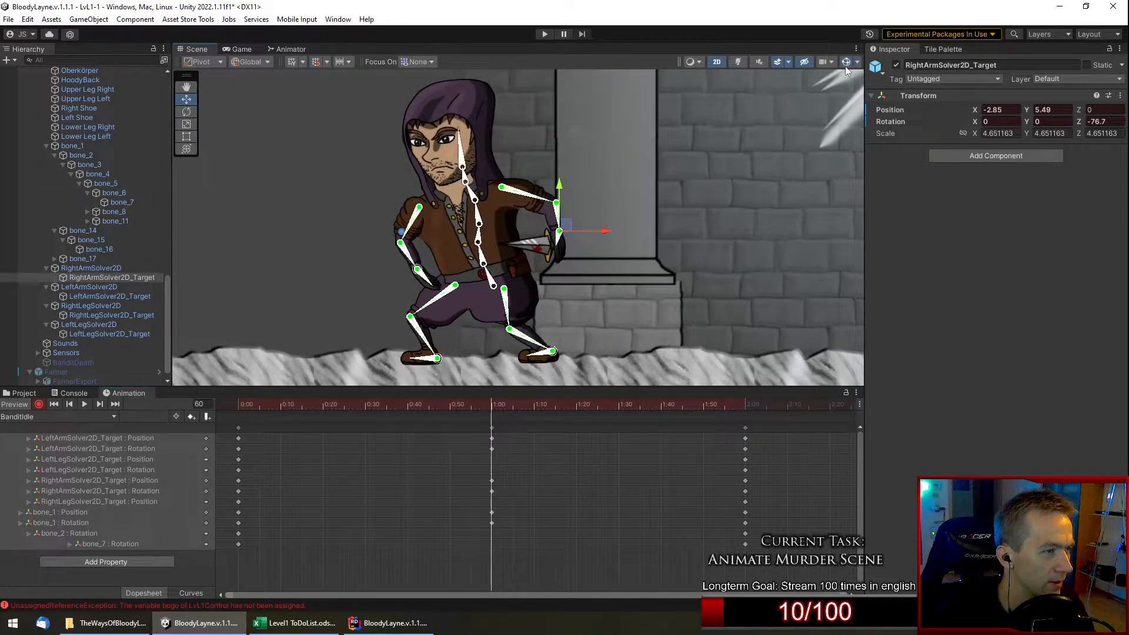
left_click(462, 140)
left_click_drag(463, 144, 466, 144)
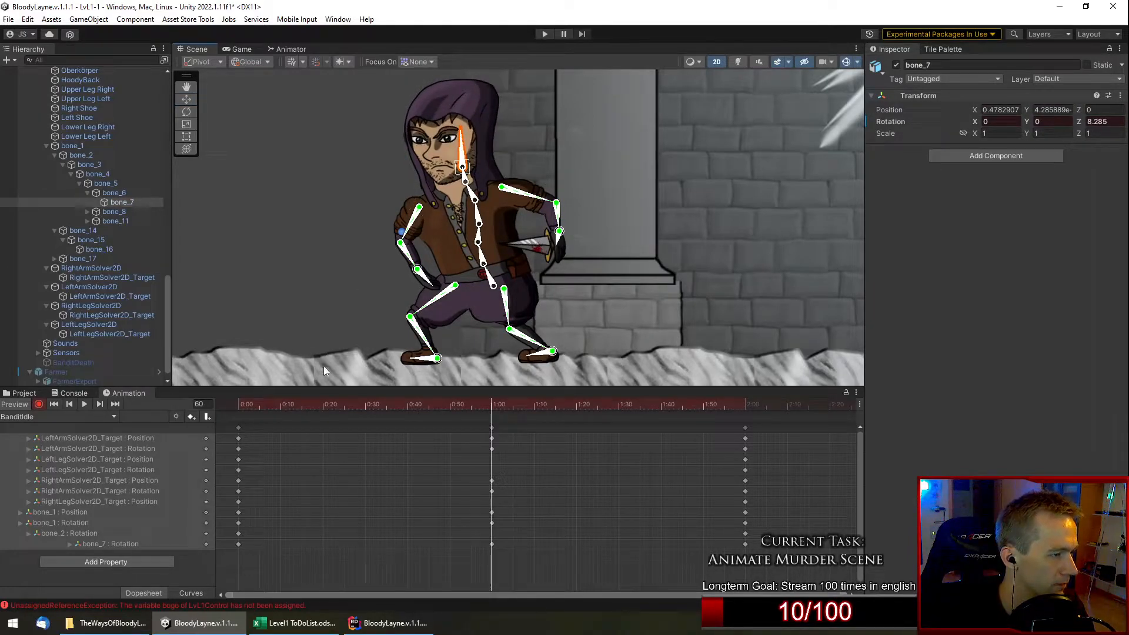
Copy all keyframes from 0:00 to 2:00 in BanditIdle and play the clip.
left_click_drag(254, 405, 235, 407)
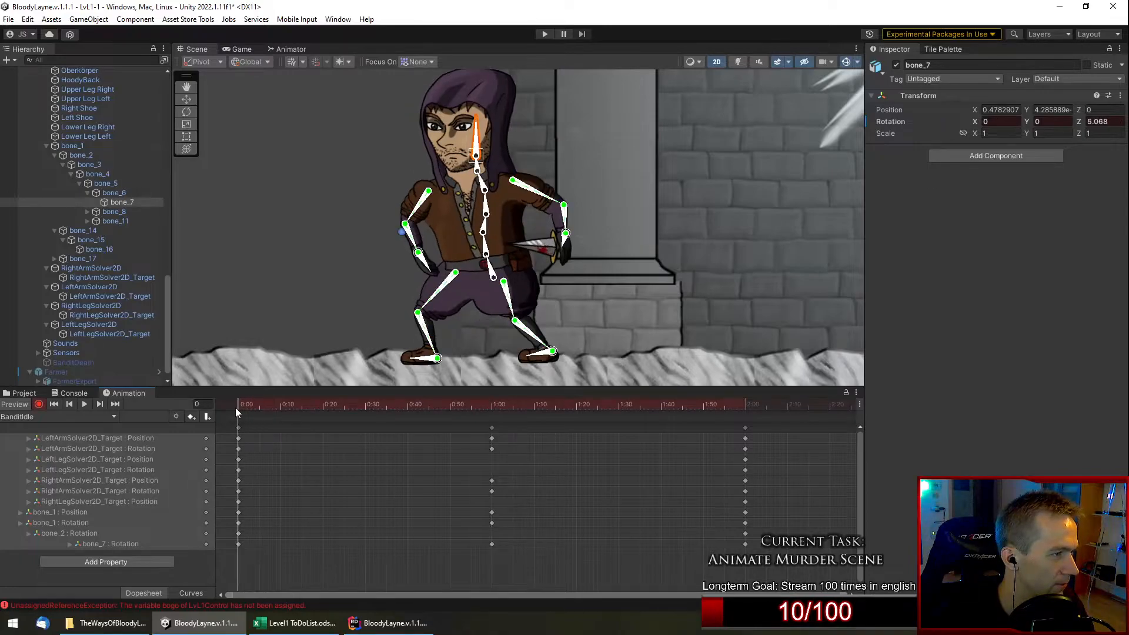
left_click(238, 428)
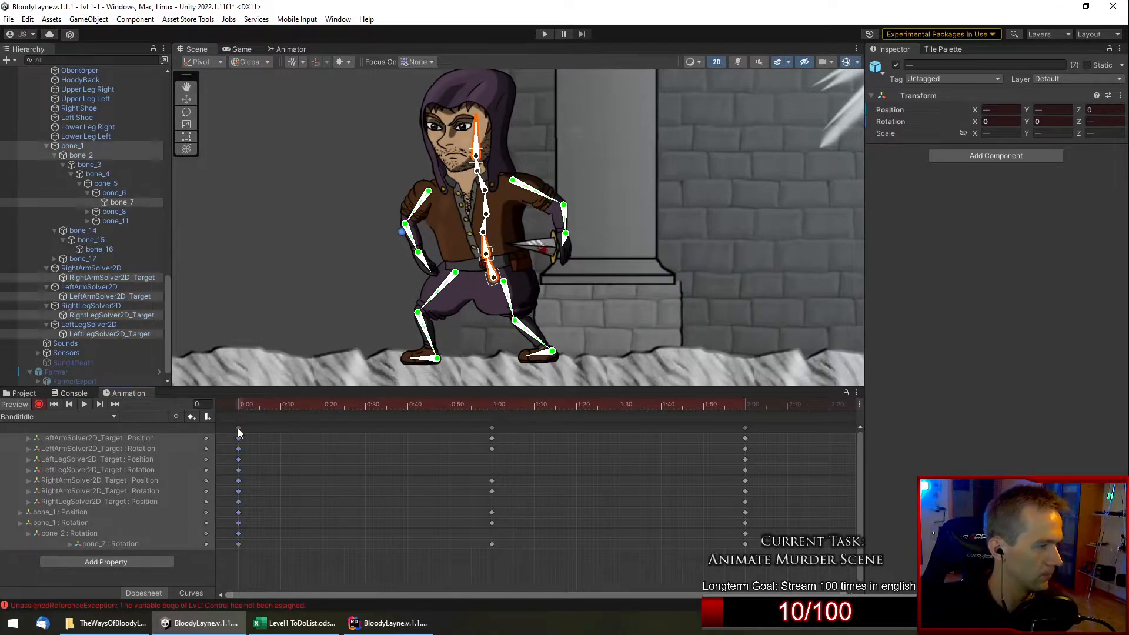
left_click(743, 404)
left_click(84, 404)
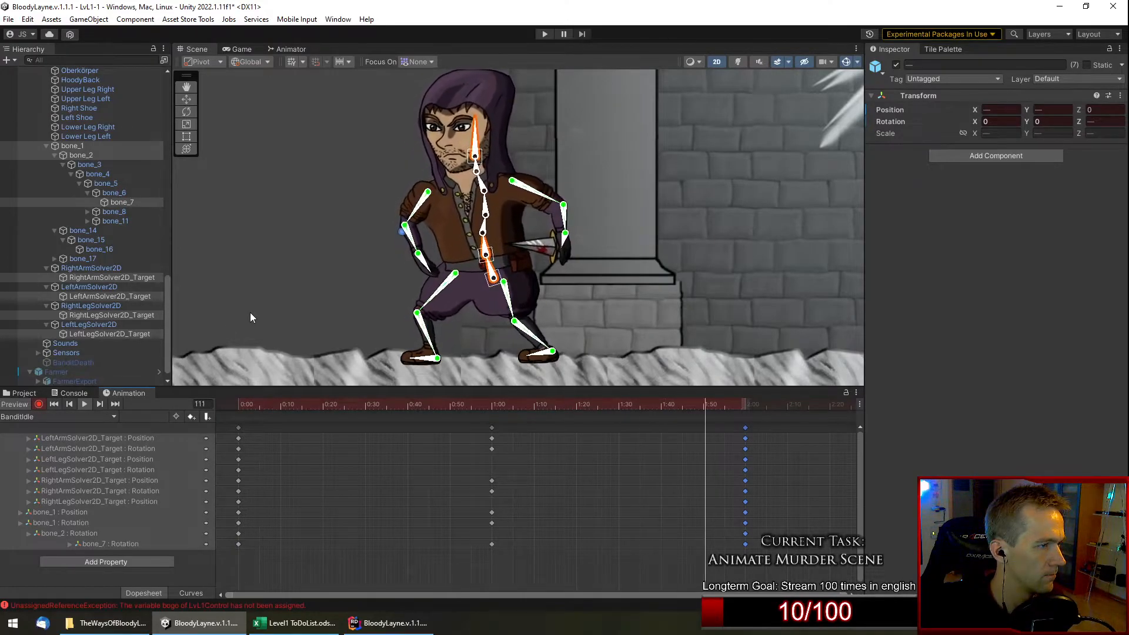
Undo the last changes and rotate the head bone bone_7 to about 10.39 on Z at 1:00.
left_click_drag(363, 404, 492, 419)
scroll(465, 142, "up", 3)
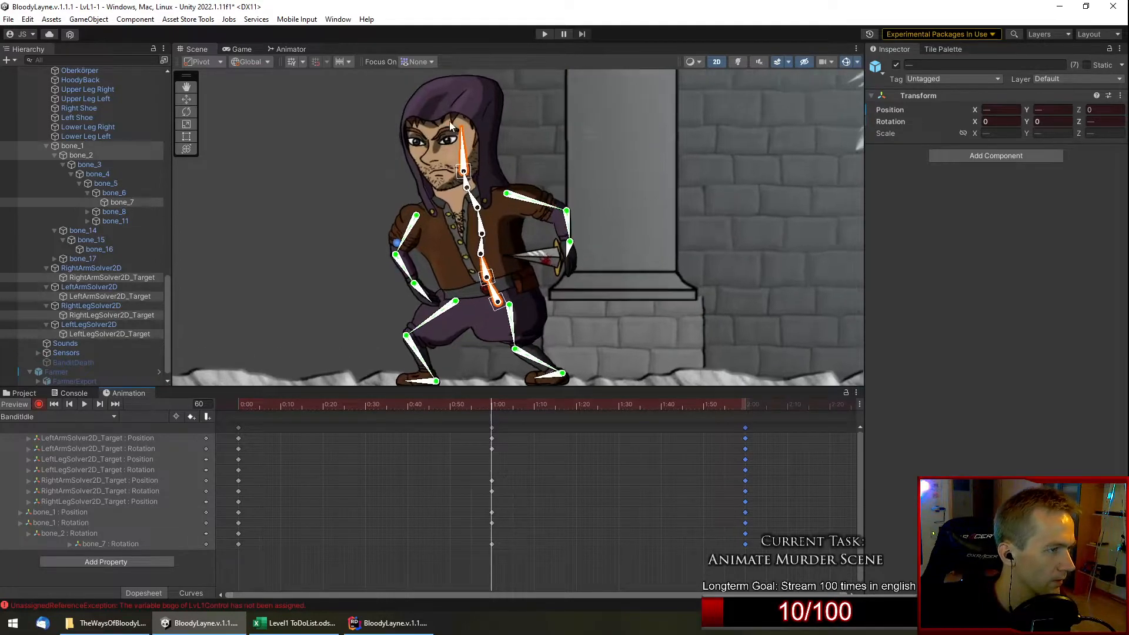
key("ctrl+z")
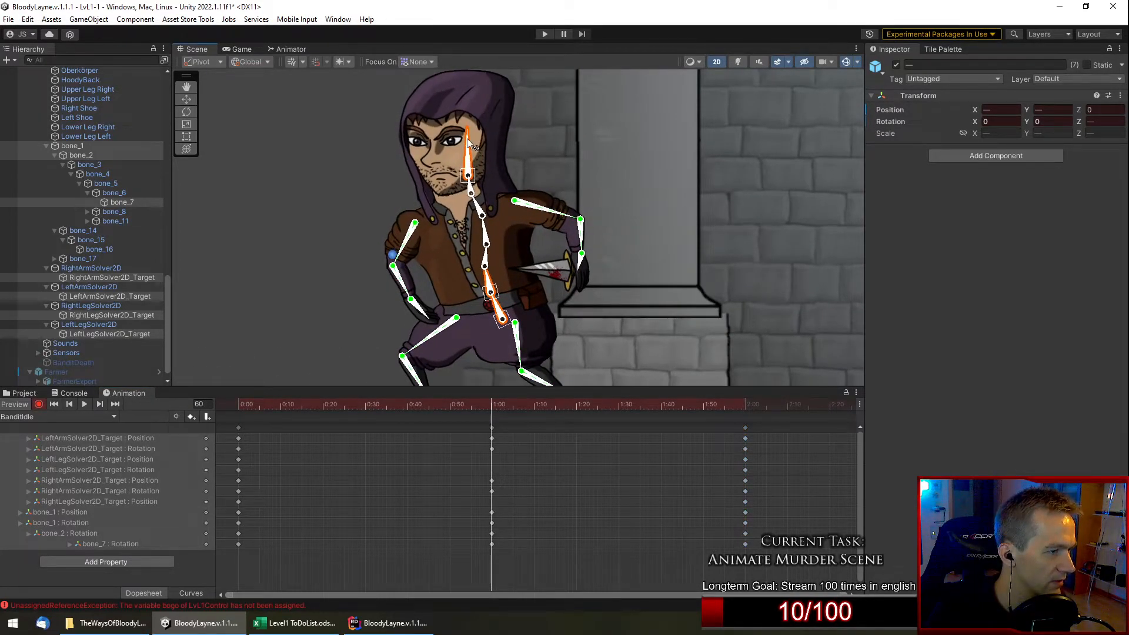
key("ctrl+z")
left_click(409, 189)
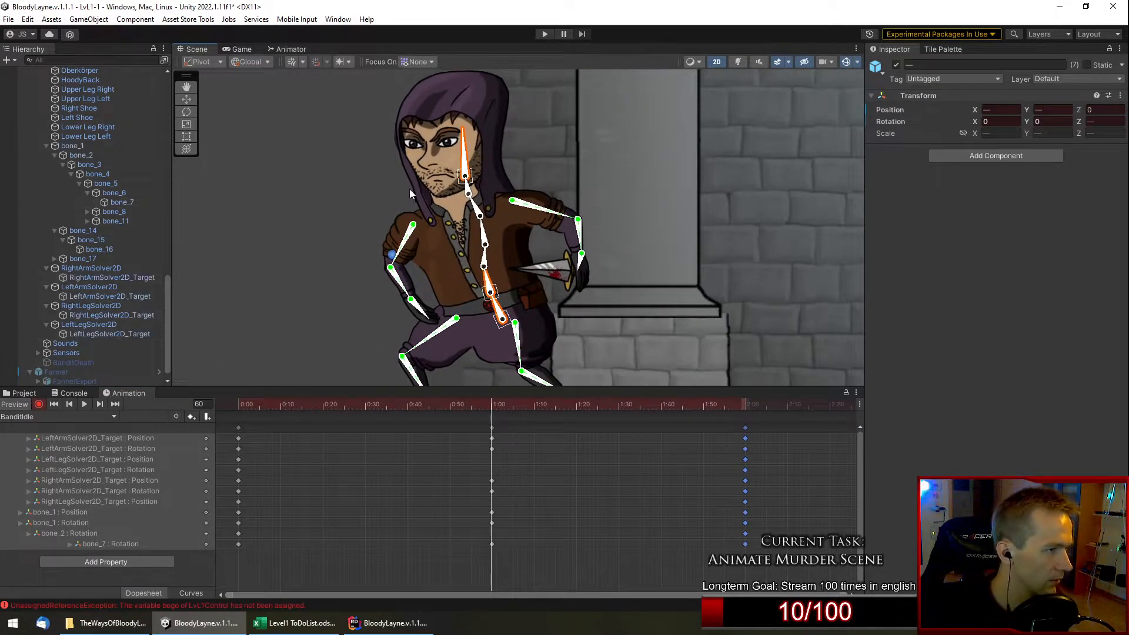
left_click(453, 156)
left_click_drag(462, 158, 464, 158)
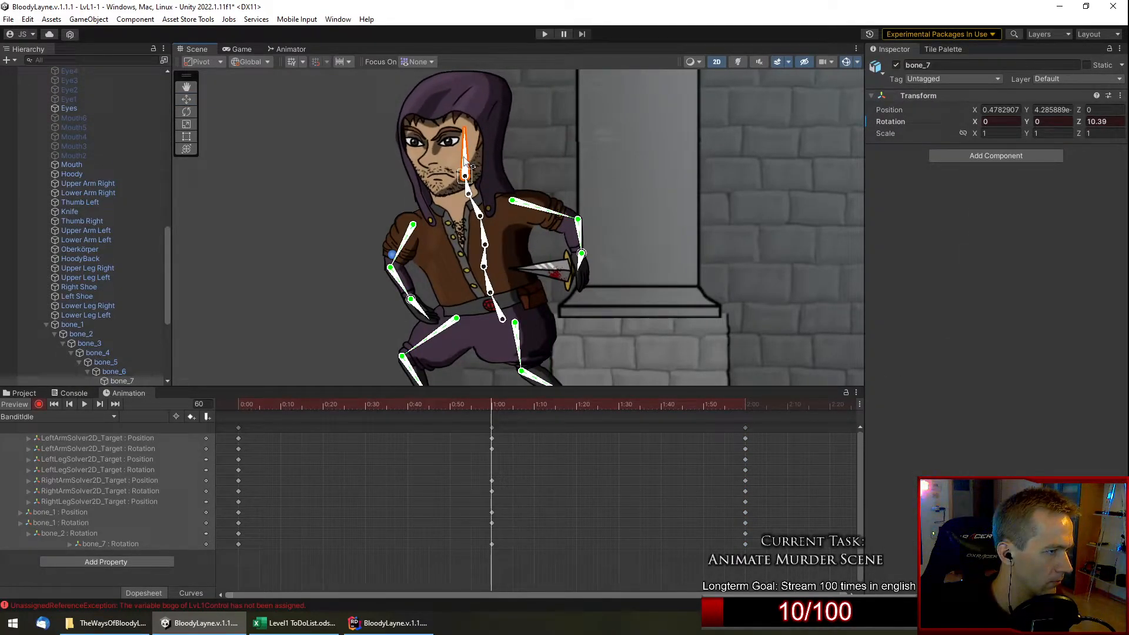
Review the BanditIdle playback with the bone display hidden, and end keyframe recording.
left_click(86, 403)
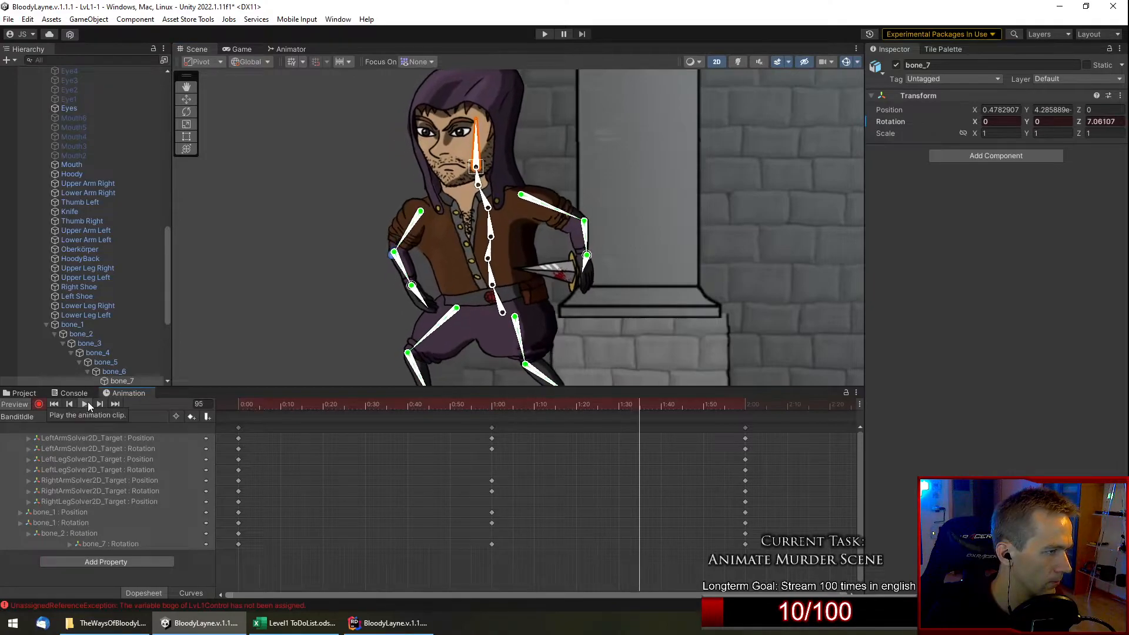
scroll(418, 143, "down", 3)
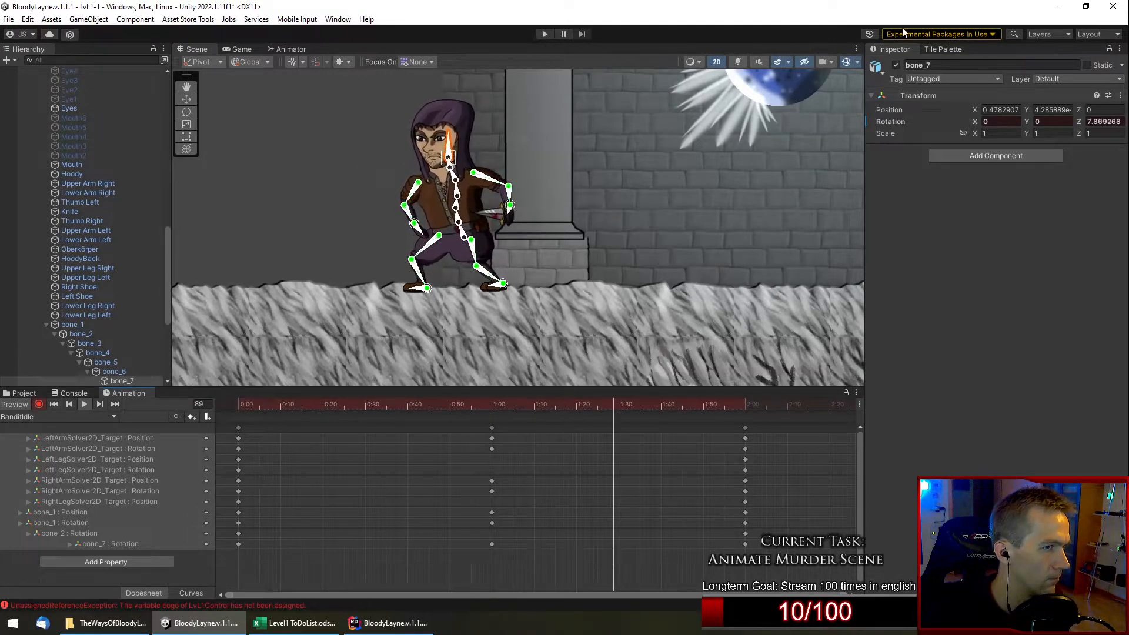
left_click(846, 61)
scroll(637, 202, "down", 4)
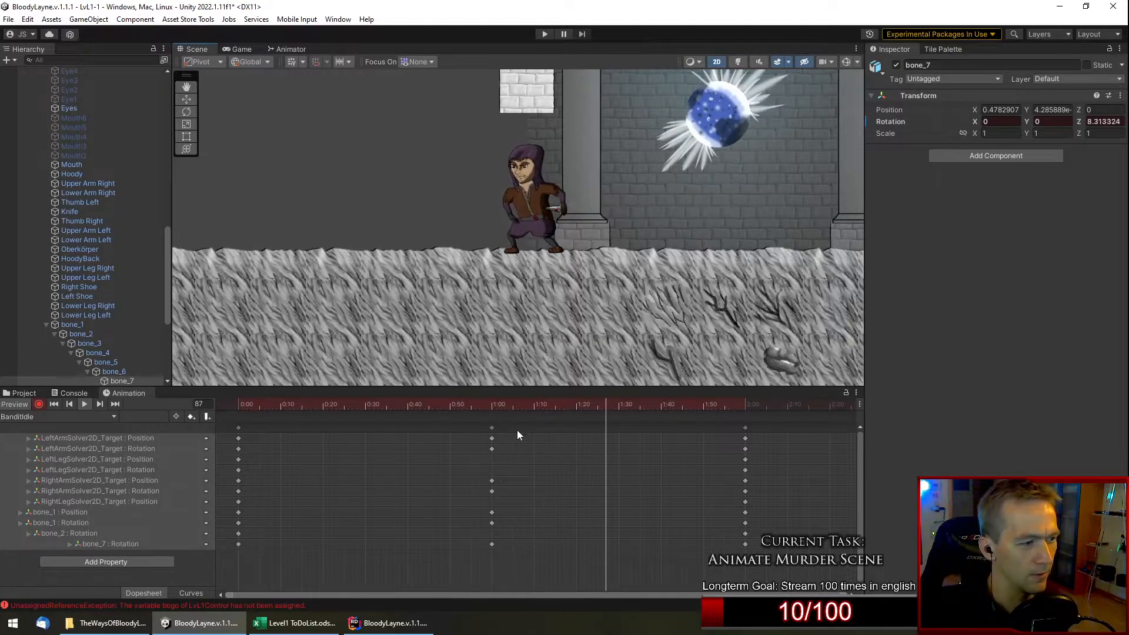
left_click(472, 402)
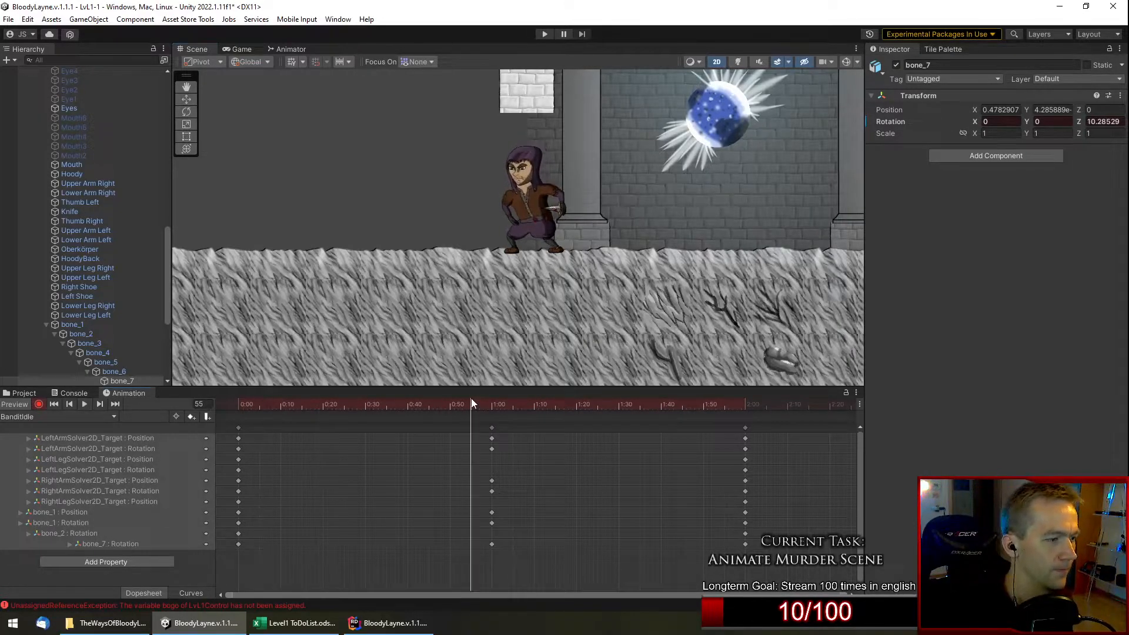
left_click(38, 405)
Open the BanditFarmerKill clip and copy its stabbing-pose keyframes at frame 130.
left_click(59, 416)
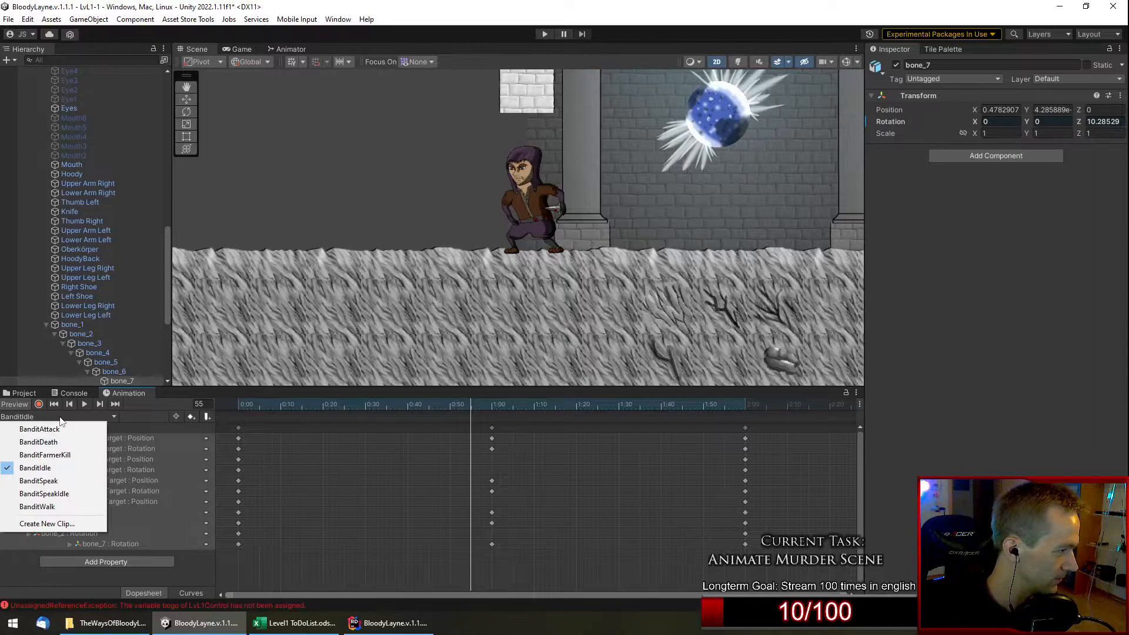
left_click(64, 429)
left_click(77, 417)
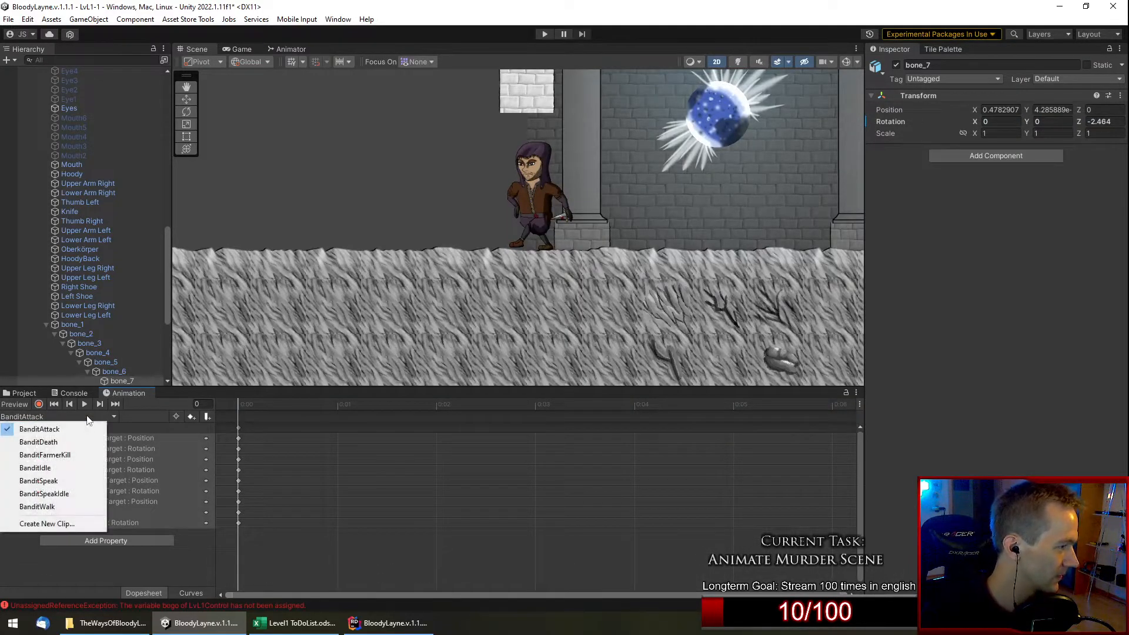
left_click(70, 456)
left_click_drag(638, 405, 662, 402)
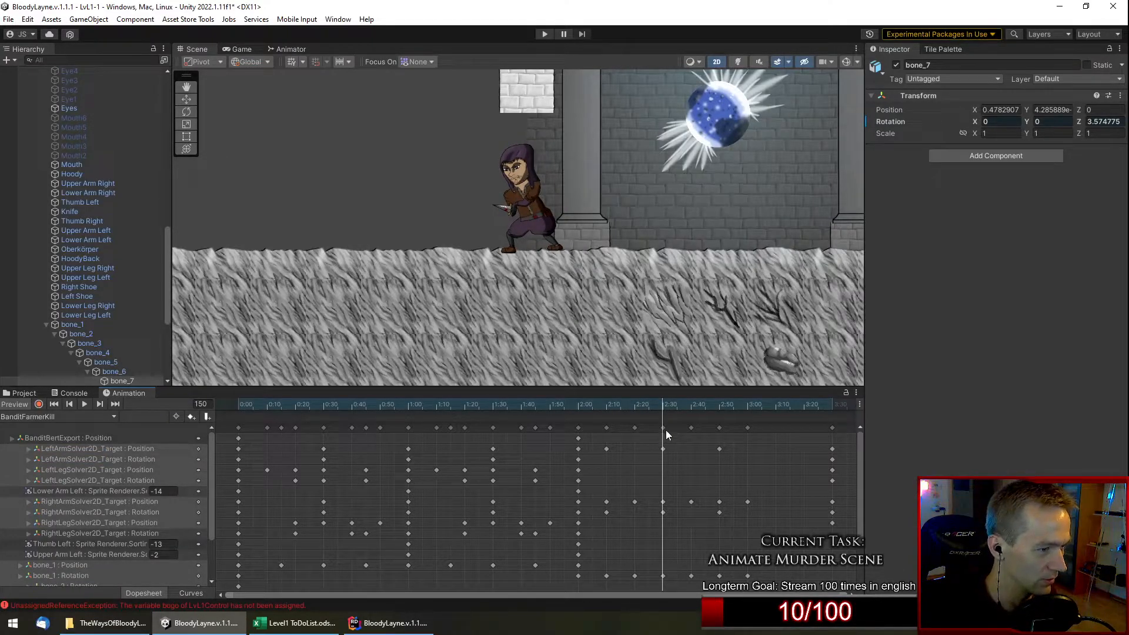
scroll(664, 434, "up", 1)
left_click_drag(584, 404, 603, 408)
left_click(603, 428)
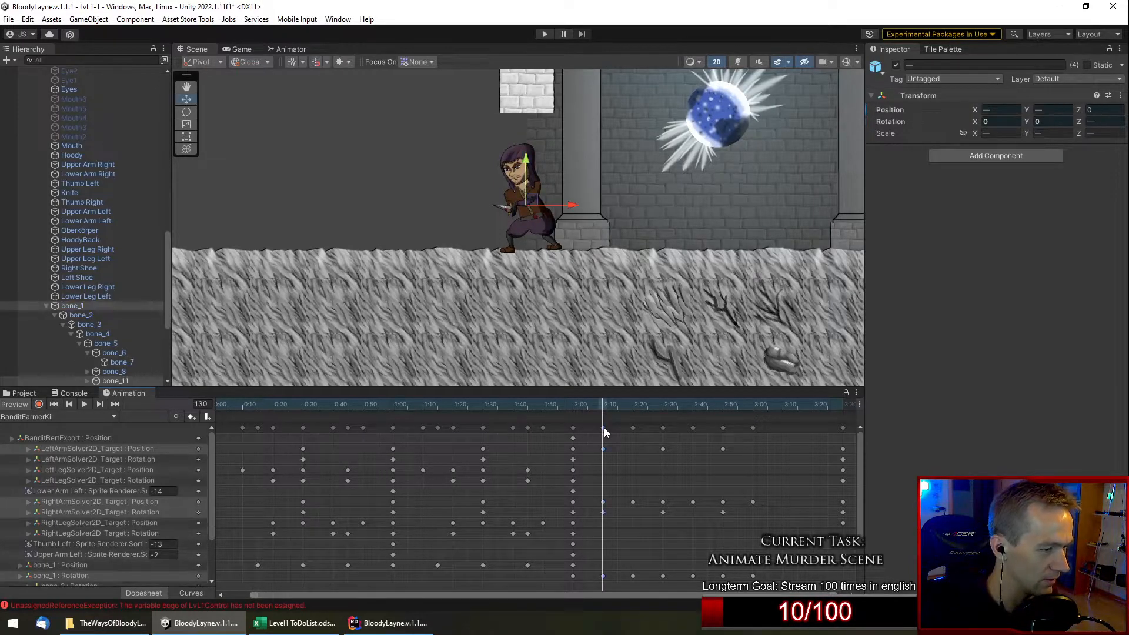
Paste the copied stabbing-pose keyframes into the BanditAttack clip at frame 45.
left_click(73, 417)
left_click(39, 429)
mouse_move(324, 403)
left_mouse_down()
mouse_move(340, 406)
mouse_move(319, 405)
left_mouse_up()
scroll(350, 463, "down", 10)
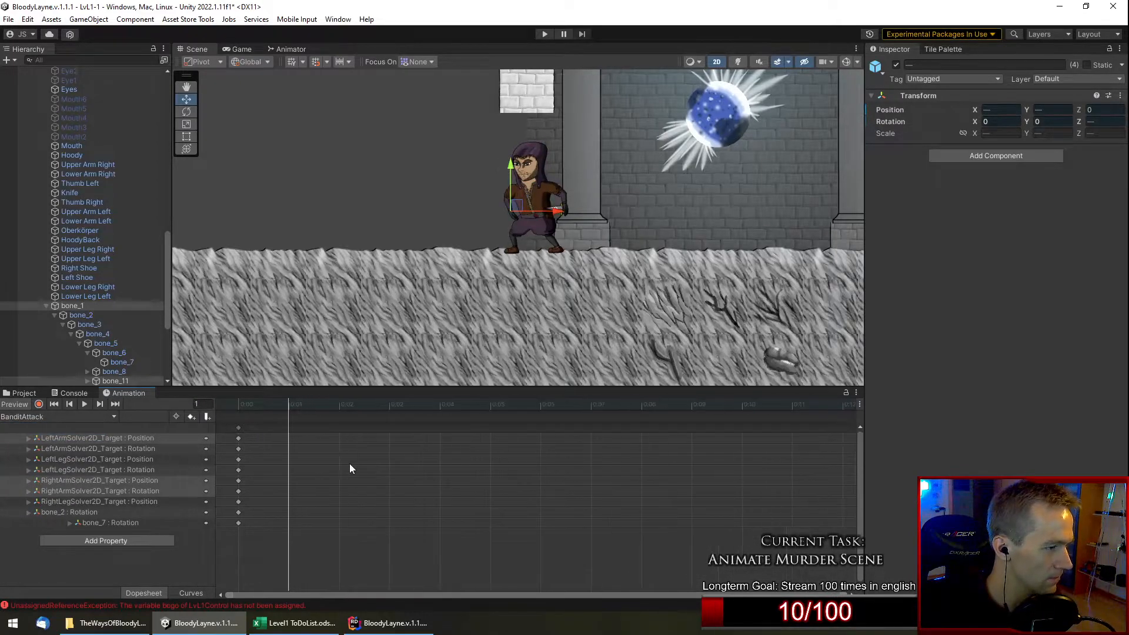
scroll(355, 464, "down", 6)
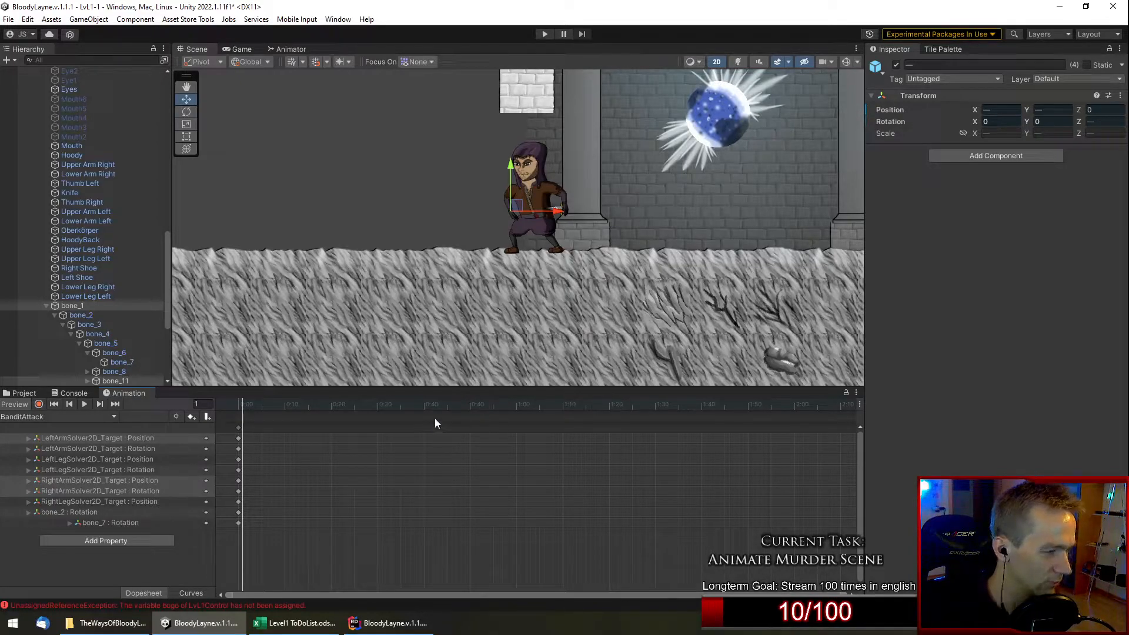
left_click_drag(454, 411, 512, 410)
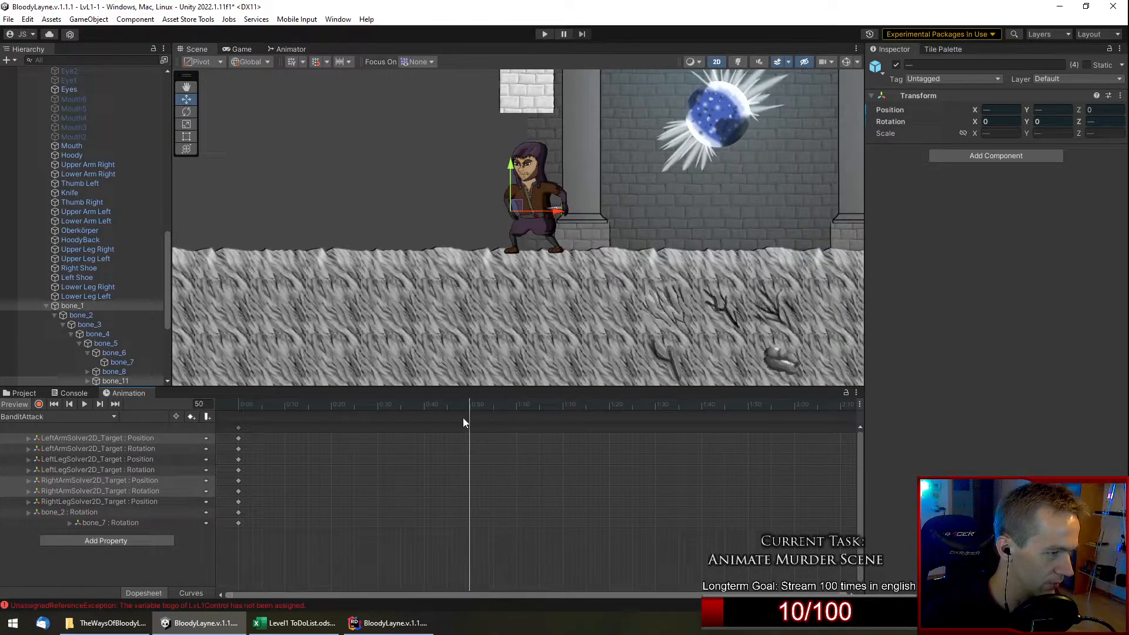
key("ctrl+v")
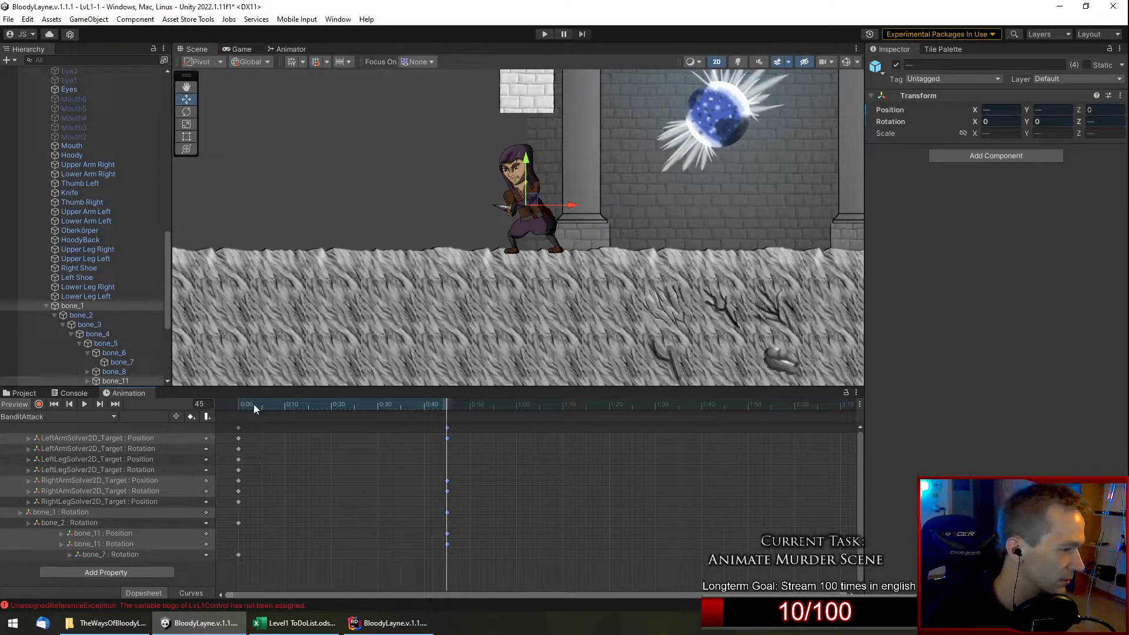
Copy the starting-pose keyframes of BanditAttack from 0:00 to 1:00 and play the clip.
left_click_drag(252, 405, 234, 405)
left_click(238, 428)
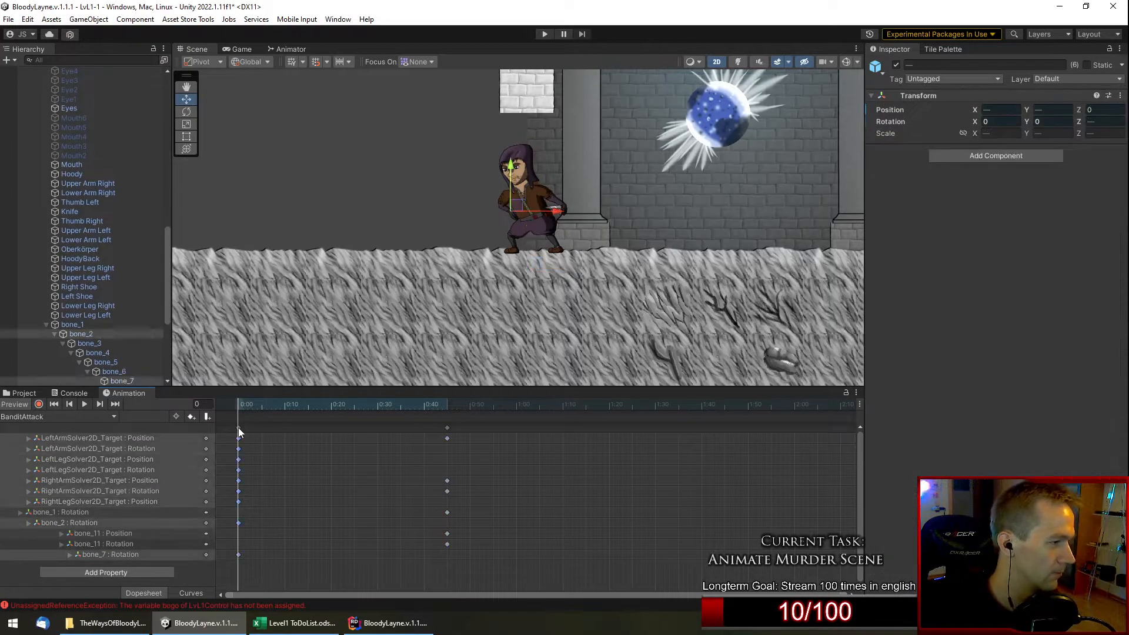
left_click(517, 404)
key("ctrl+v")
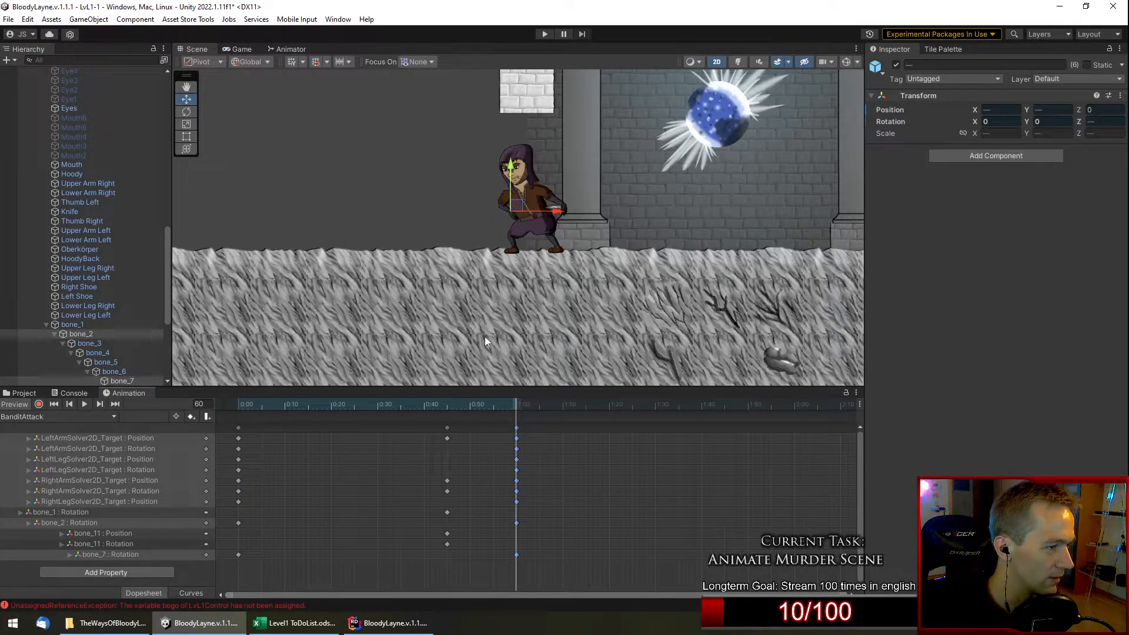
left_click(86, 403)
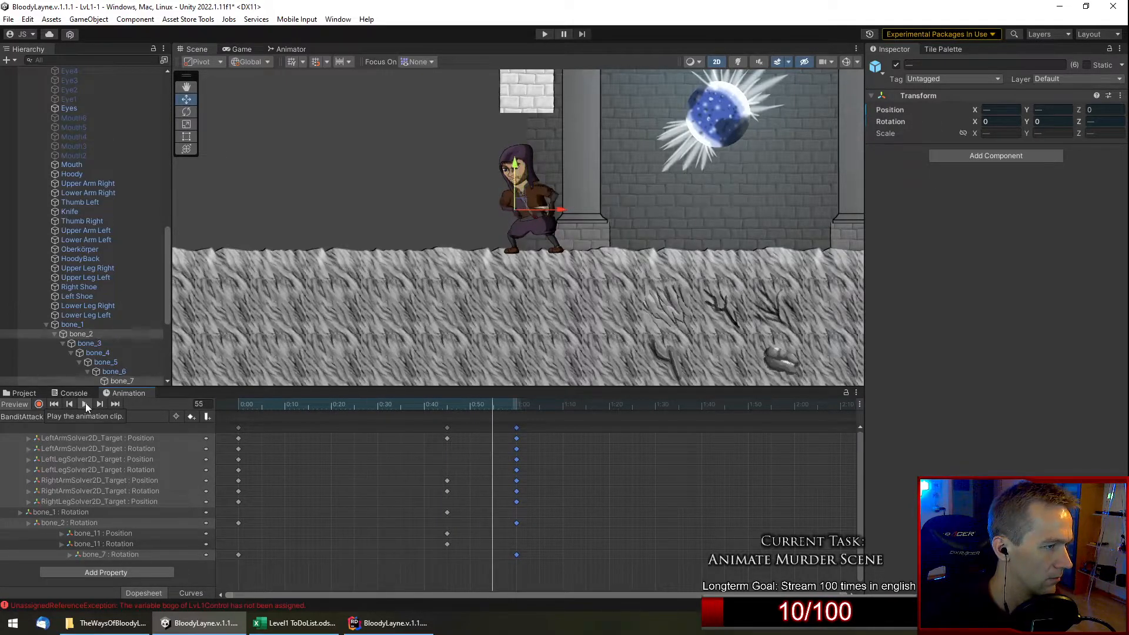
scroll(515, 216, "up", 5)
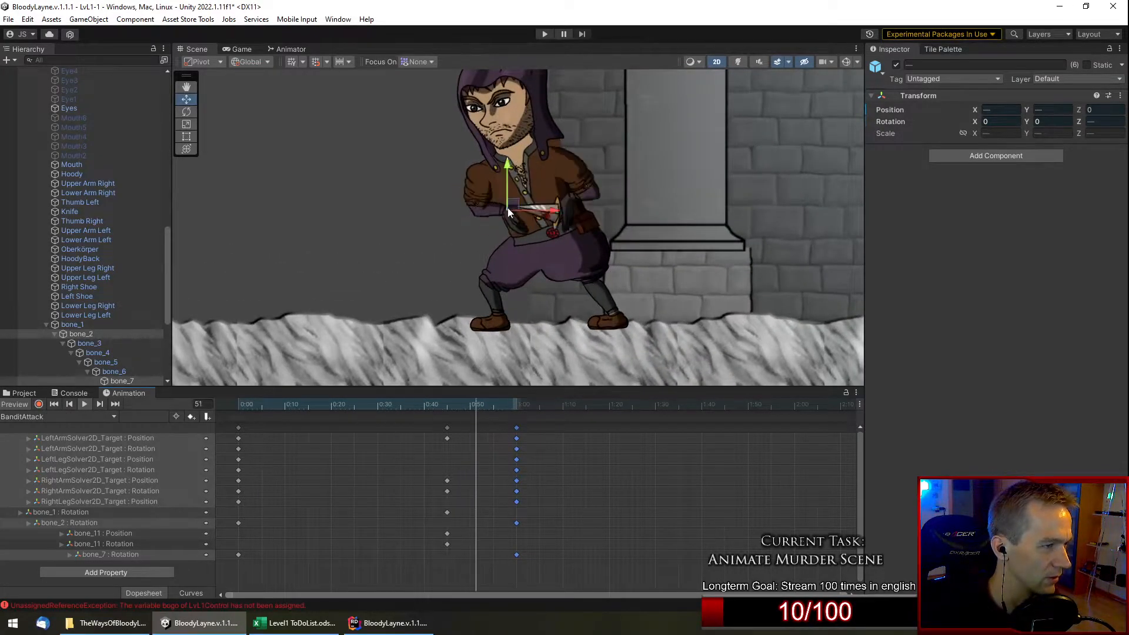
Try to move LeftArmSolver2D_Target to about X 1.5, Y 4.54 at frame 45 and check the BanditAttack playback.
left_click(444, 407)
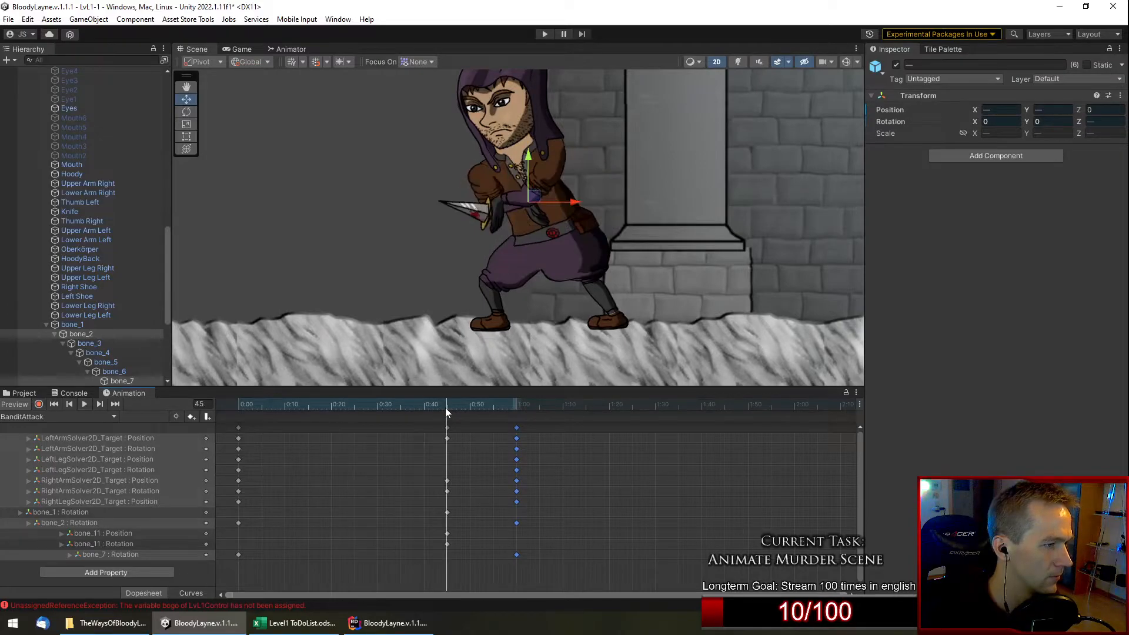
scroll(112, 300, "down", 5)
left_click(93, 324)
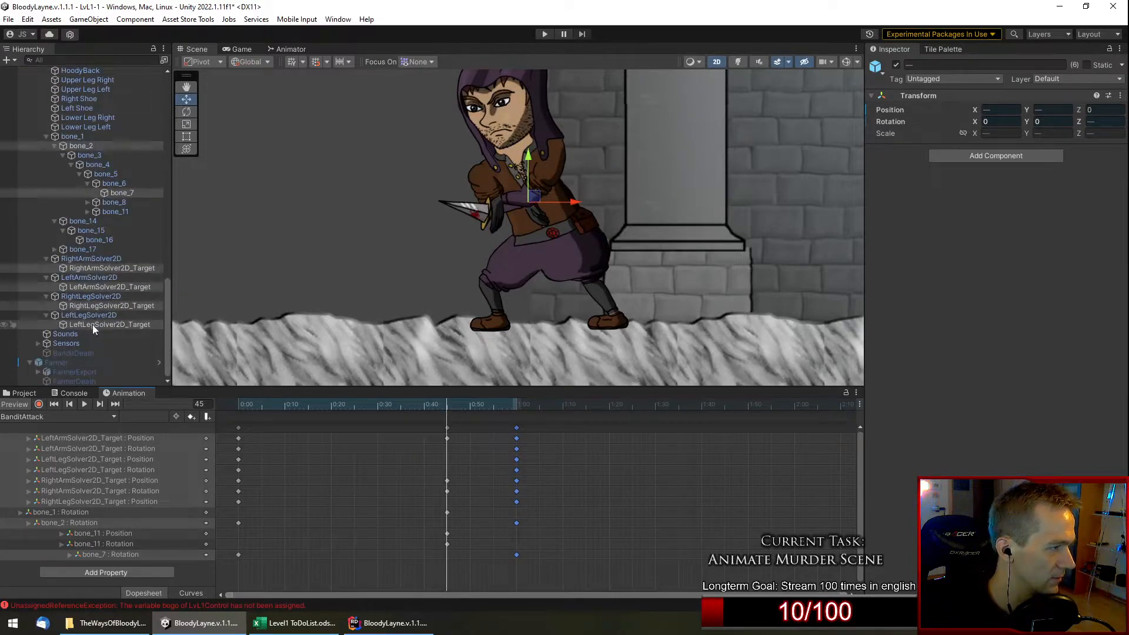
left_click(104, 286)
left_click_drag(533, 198, 496, 224)
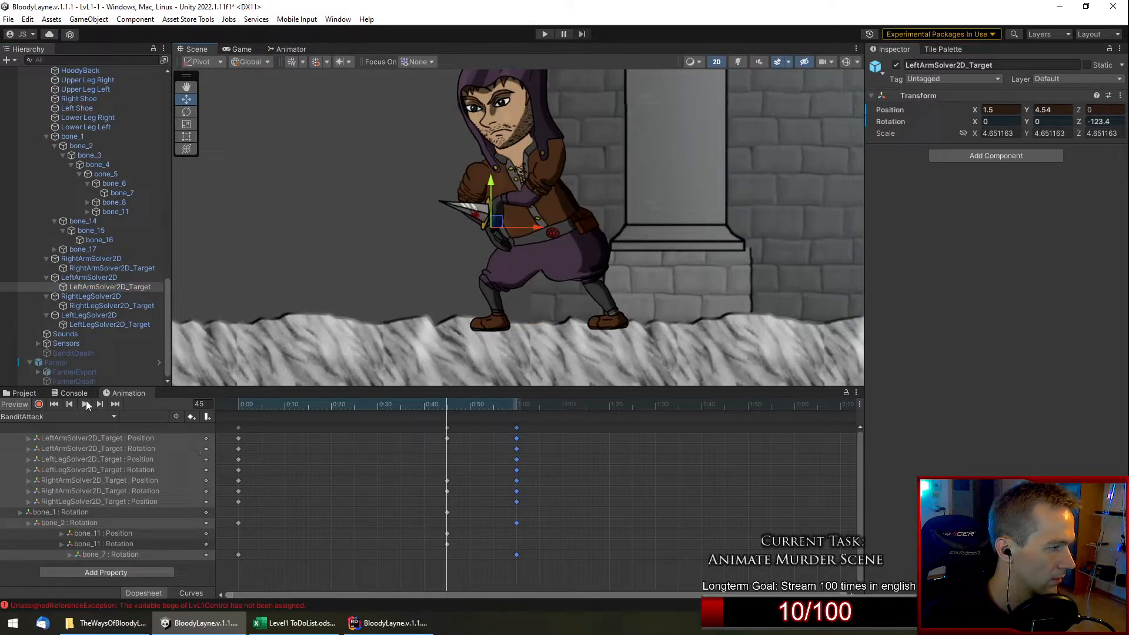
left_click(87, 403)
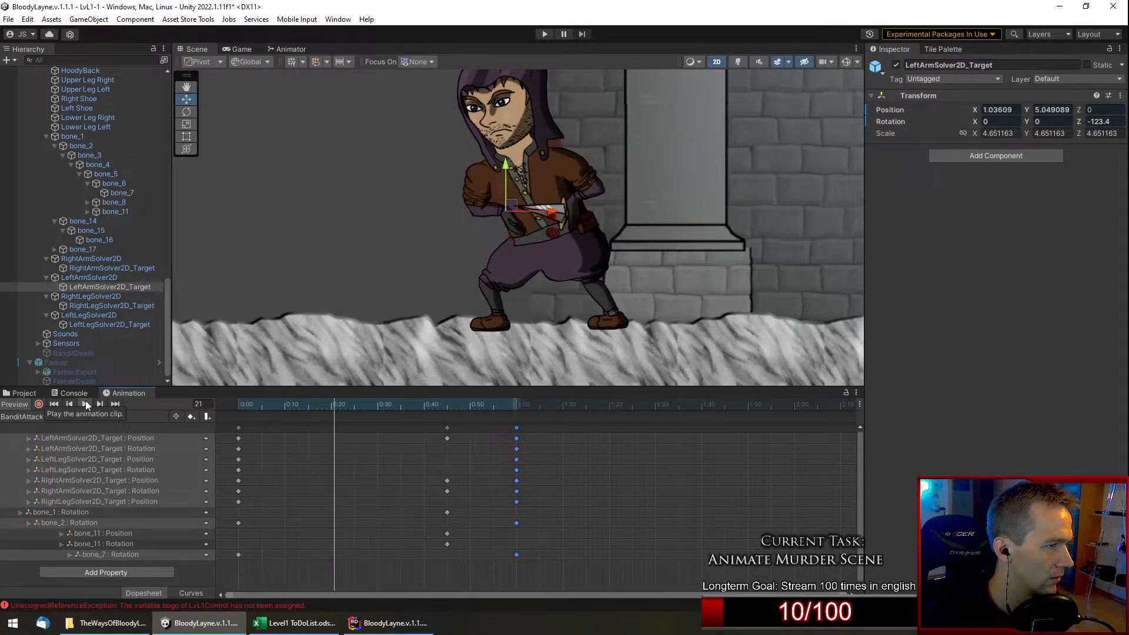
left_click_drag(245, 414, 198, 416)
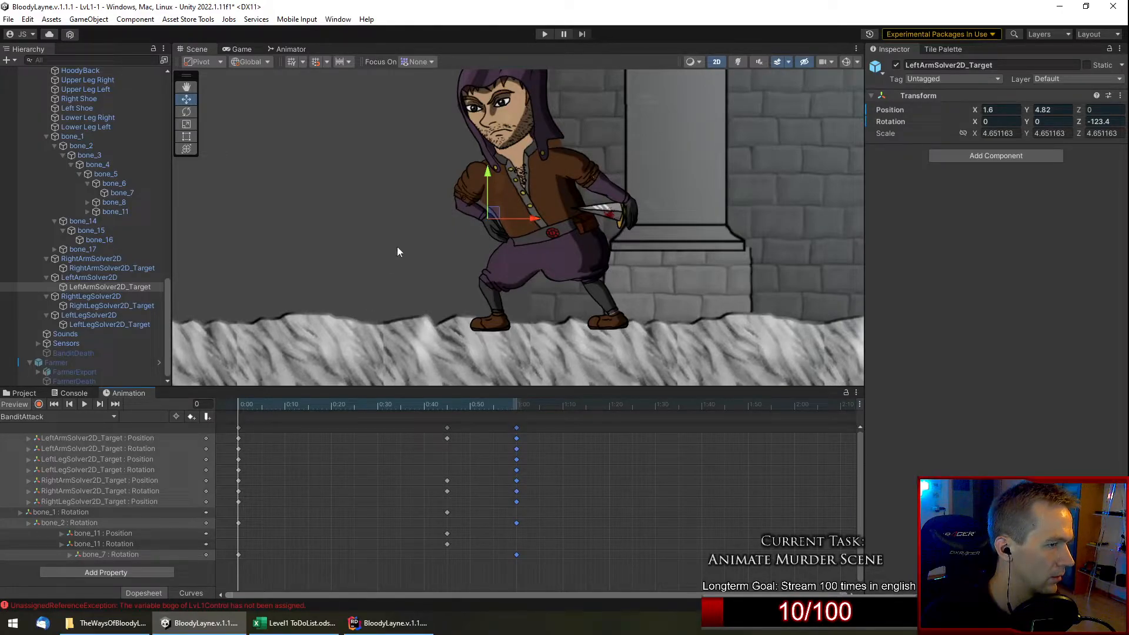
Check RightArmSolver2D_Target at the start of BanditAttack and play the clip.
left_click(141, 269)
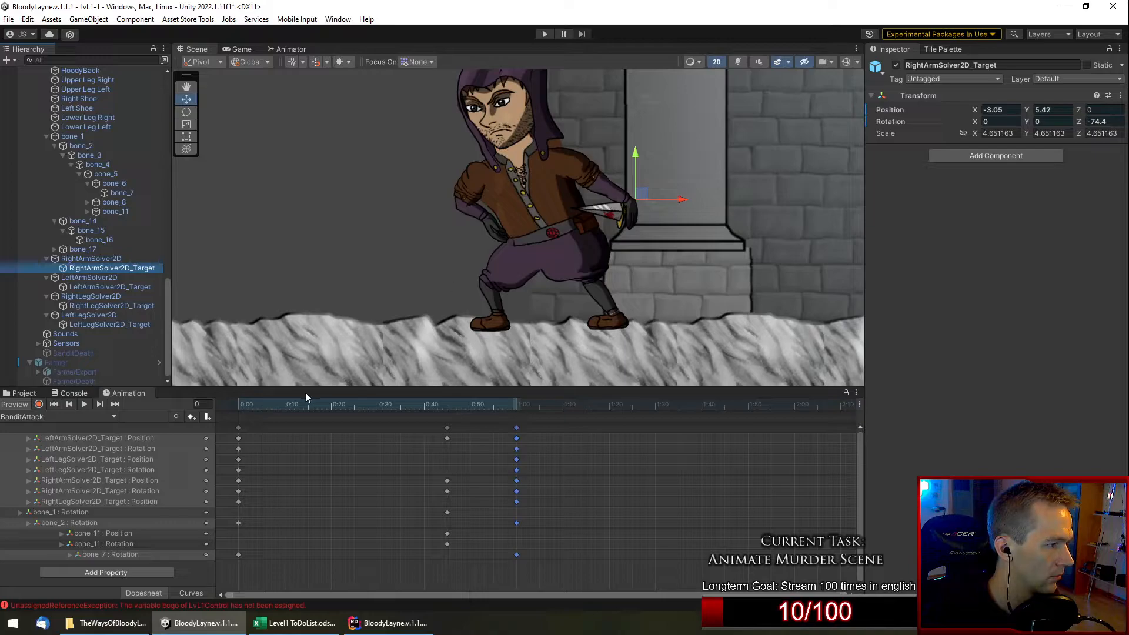
left_click_drag(250, 407, 208, 412)
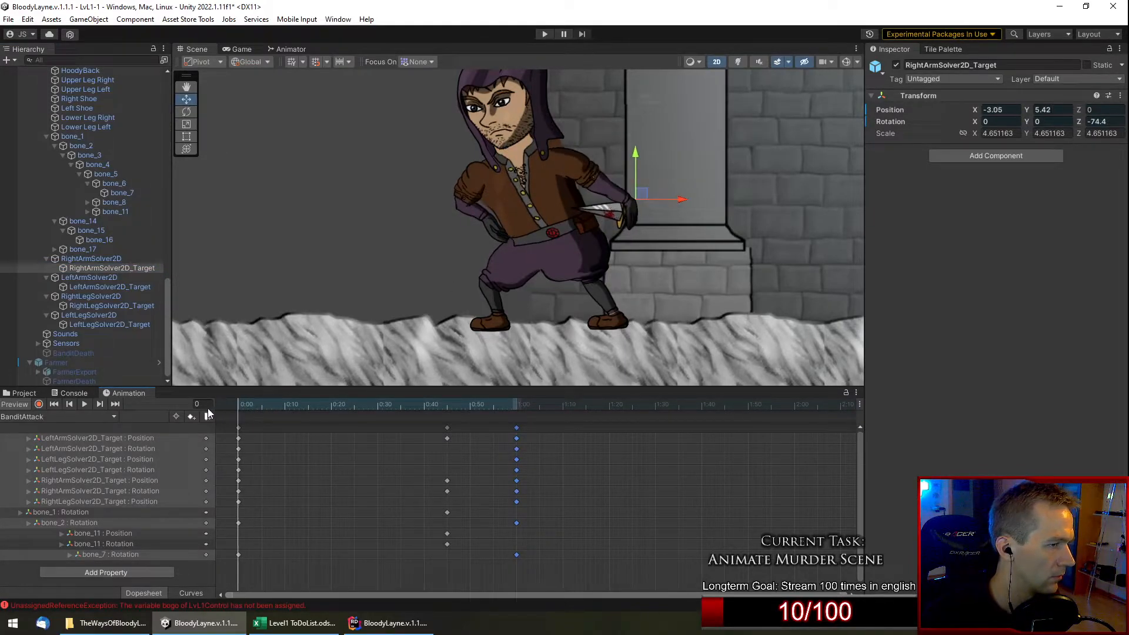
scroll(357, 299, "down", 2)
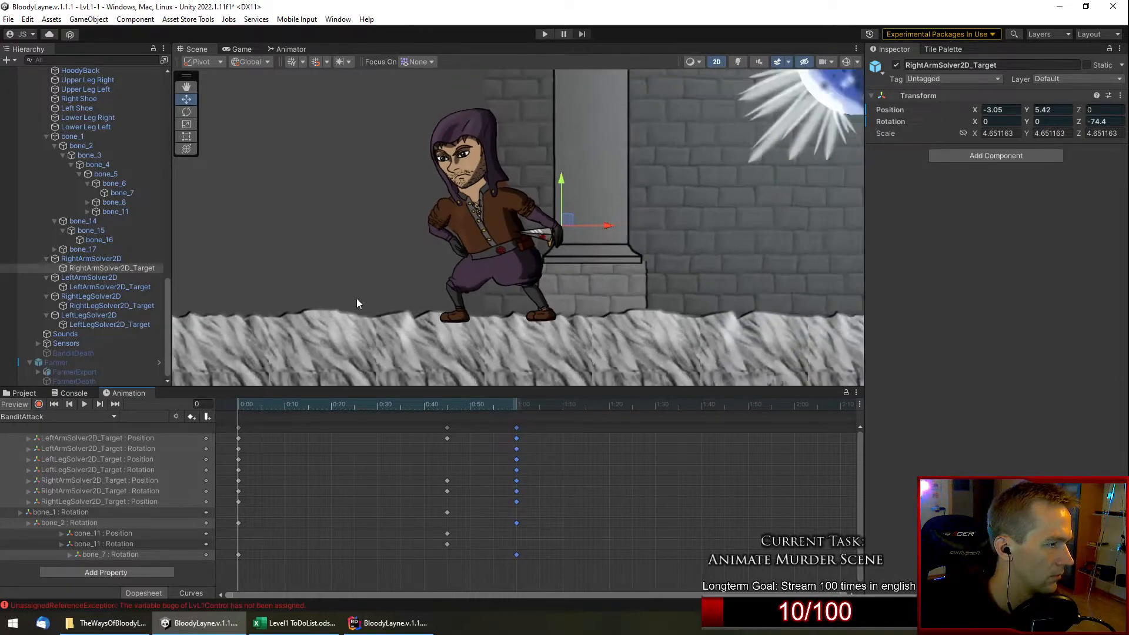
left_click(84, 405)
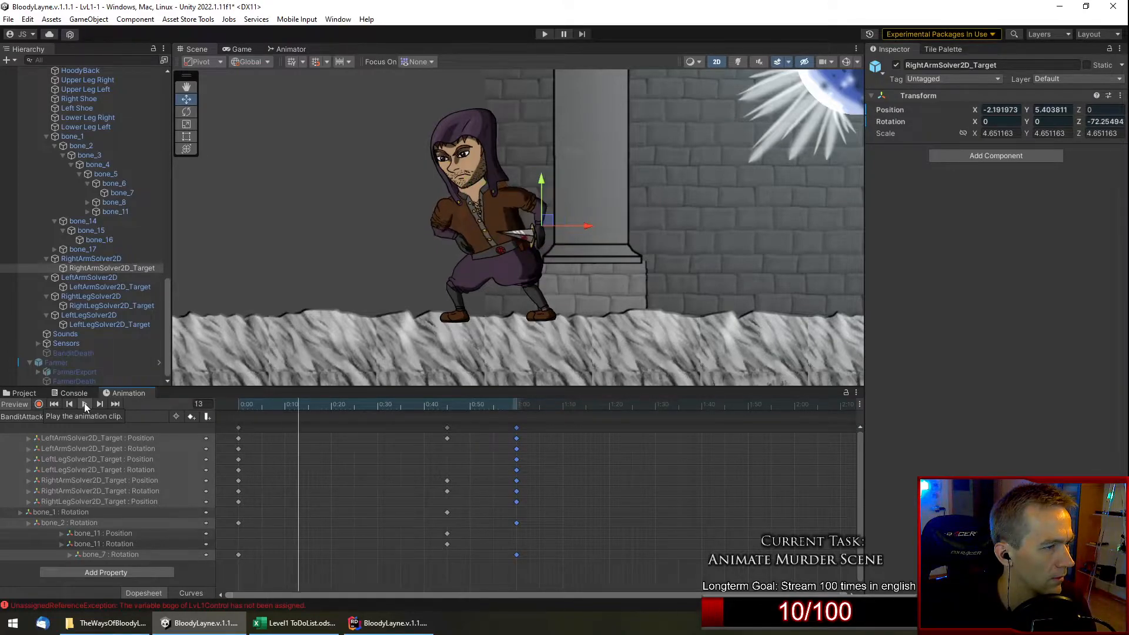
left_click(83, 403)
In the BanditFarmerKill clip, copy the bone_11 position and rotation keyframes from 3:00 to frame 210.
left_click(47, 416)
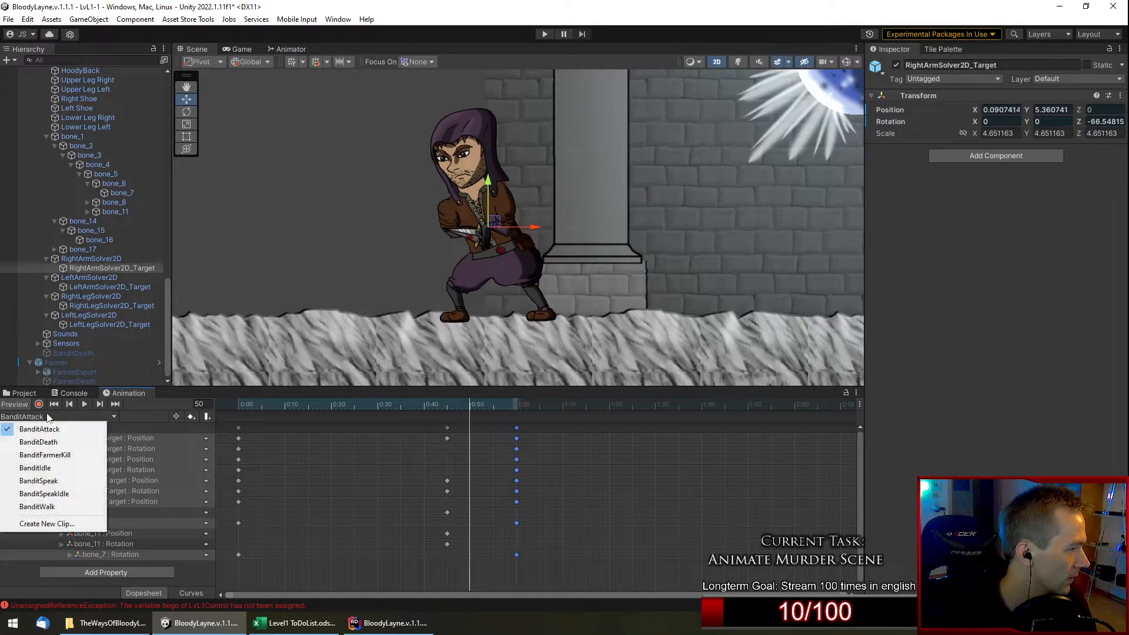
left_click(46, 454)
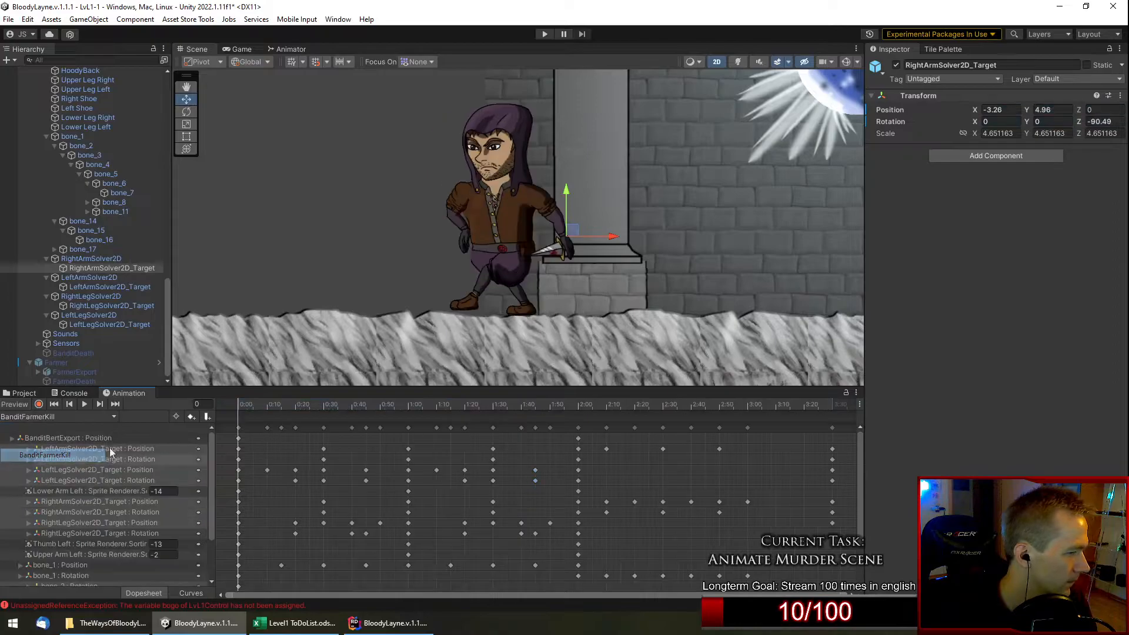
left_click_drag(521, 402, 749, 450)
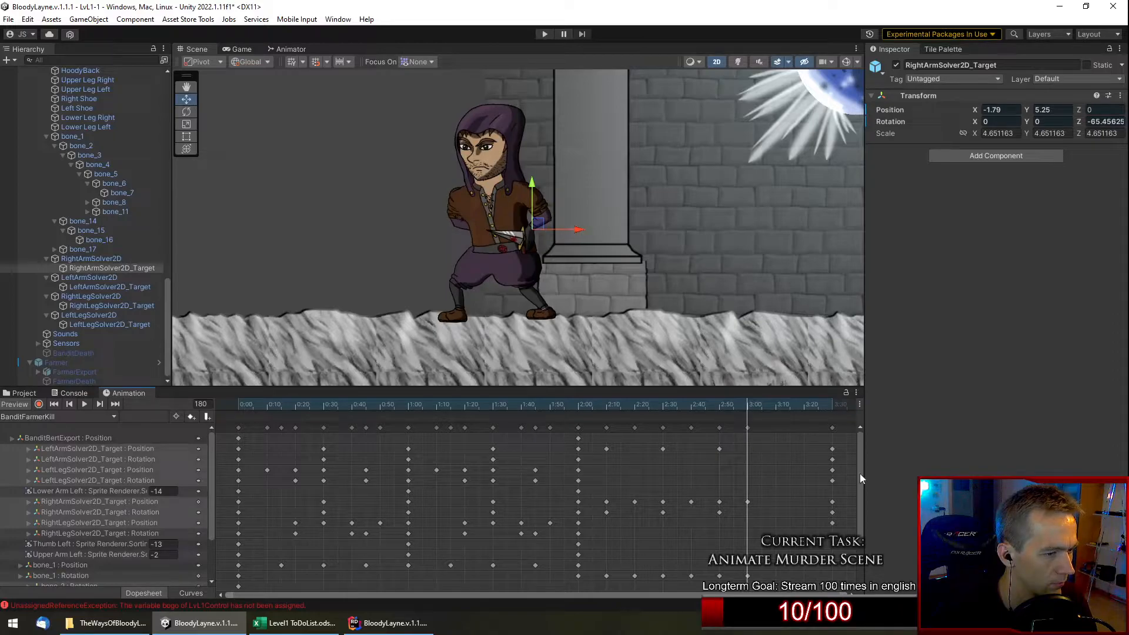
left_click_drag(861, 477, 867, 531)
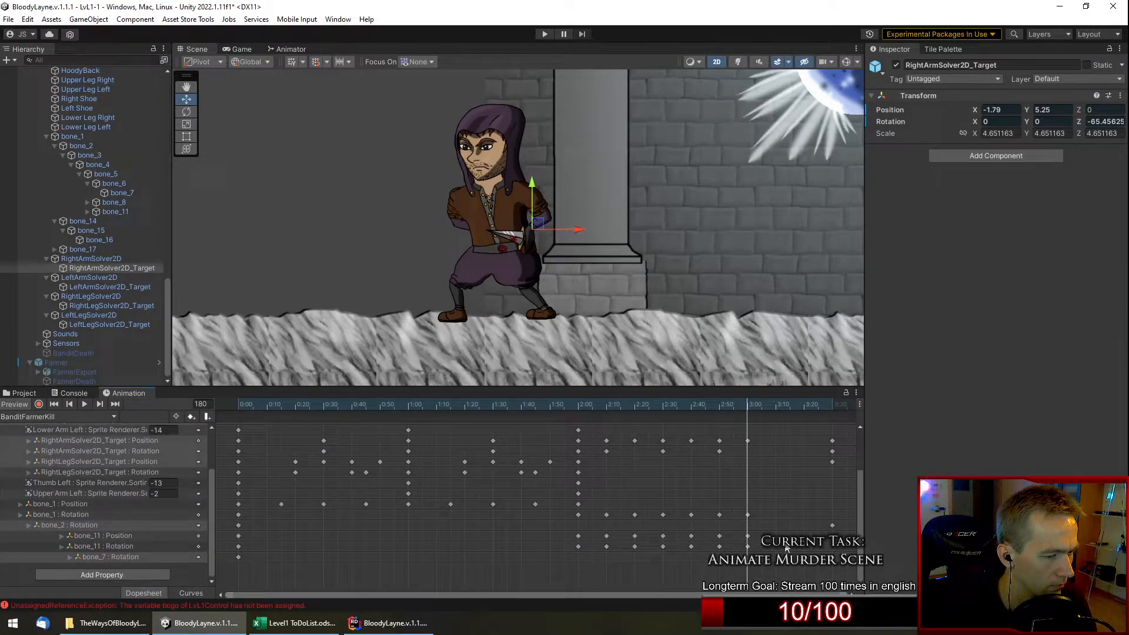
left_click_drag(733, 551, 733, 552)
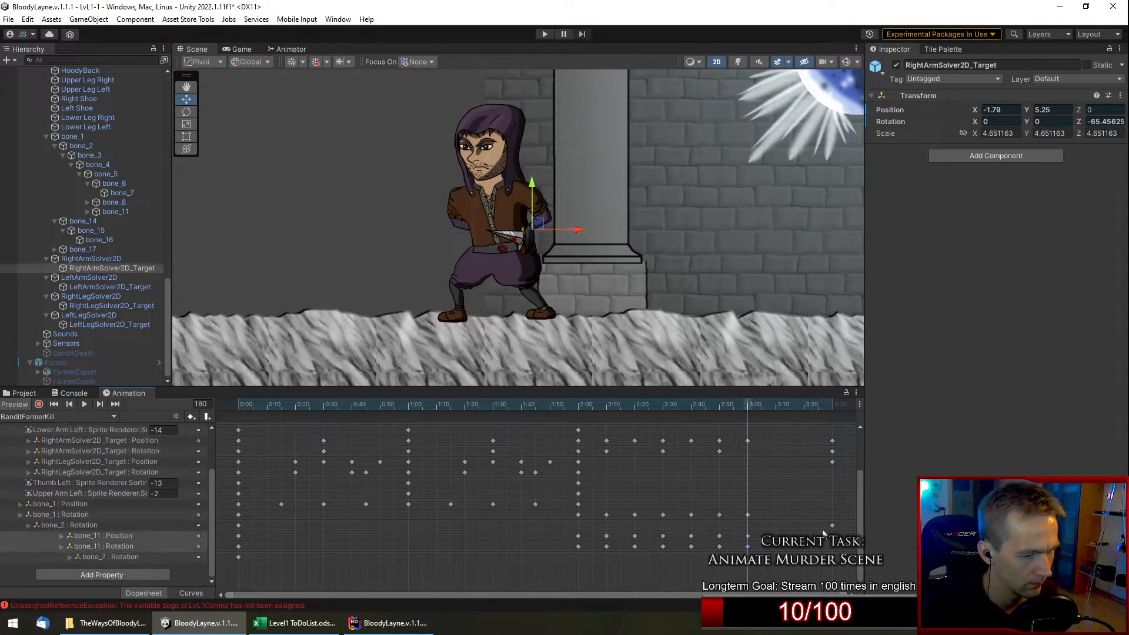
left_click(829, 407)
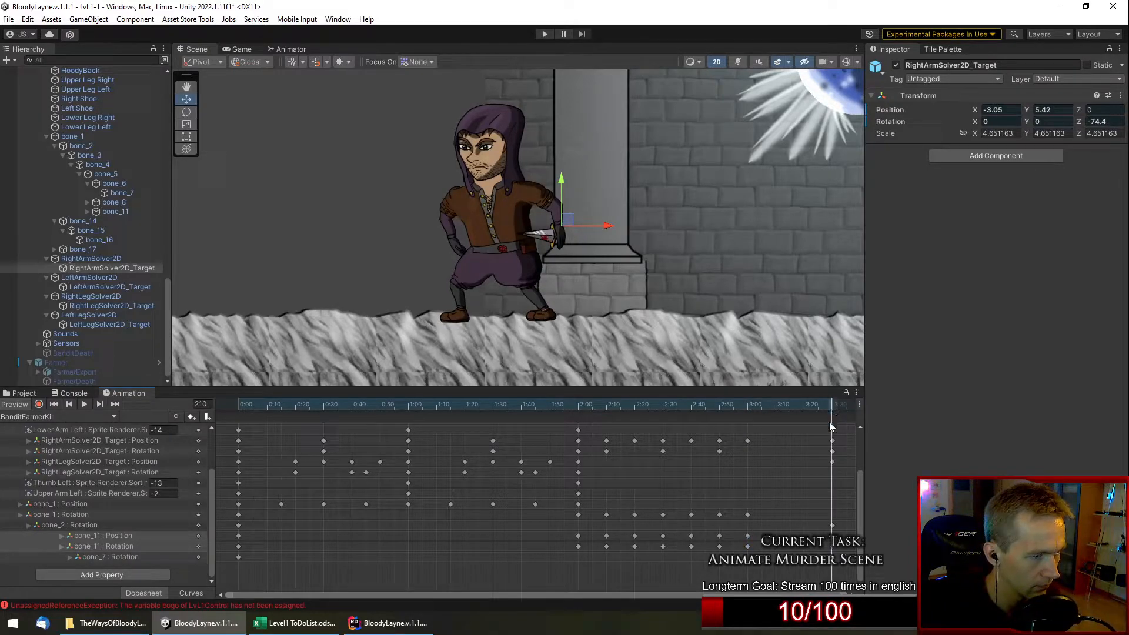
left_click_drag(859, 522, 859, 504)
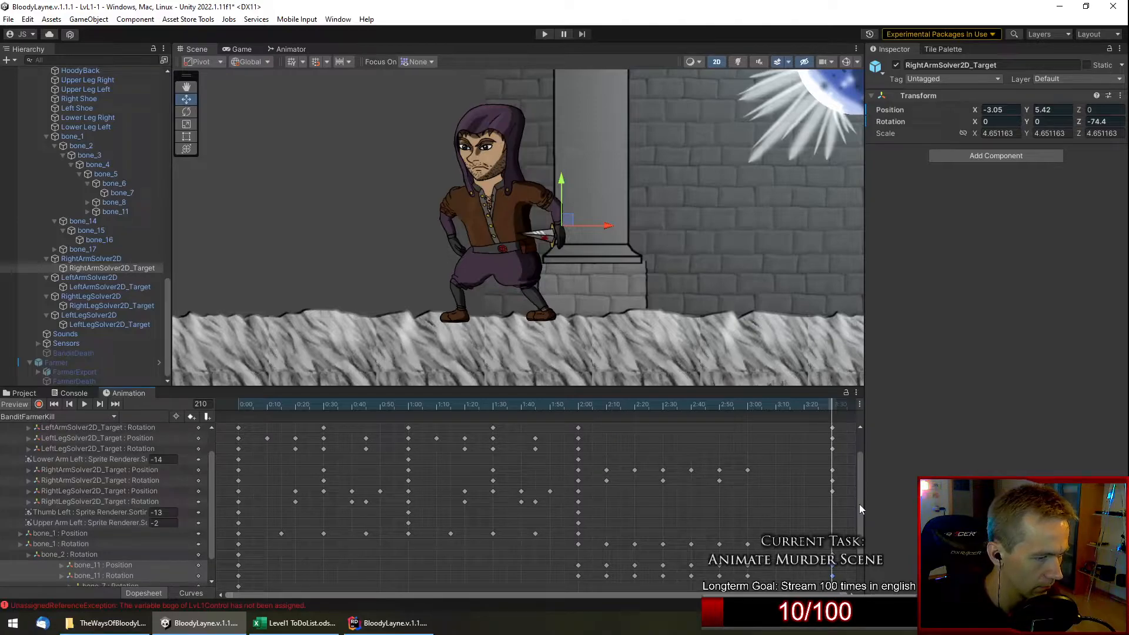
Copy the bone_1 rotation keyframe from 3:00 to frame 210 and copy that frame's full set of keyframes.
left_click(747, 544)
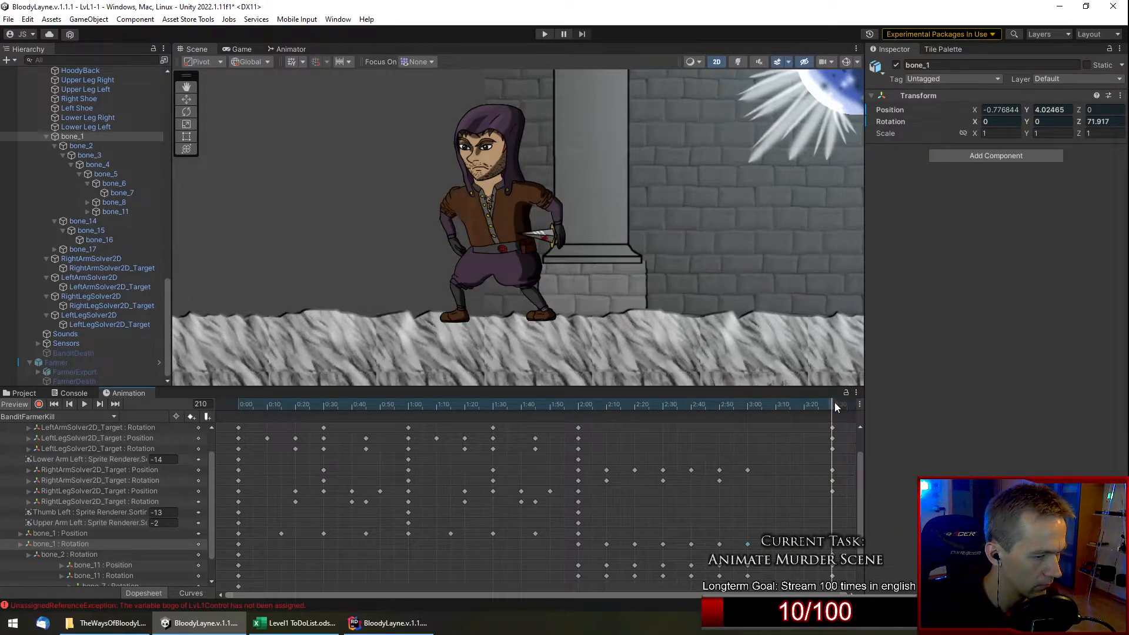
scroll(792, 481, "up", 1)
scroll(792, 481, "up", 1)
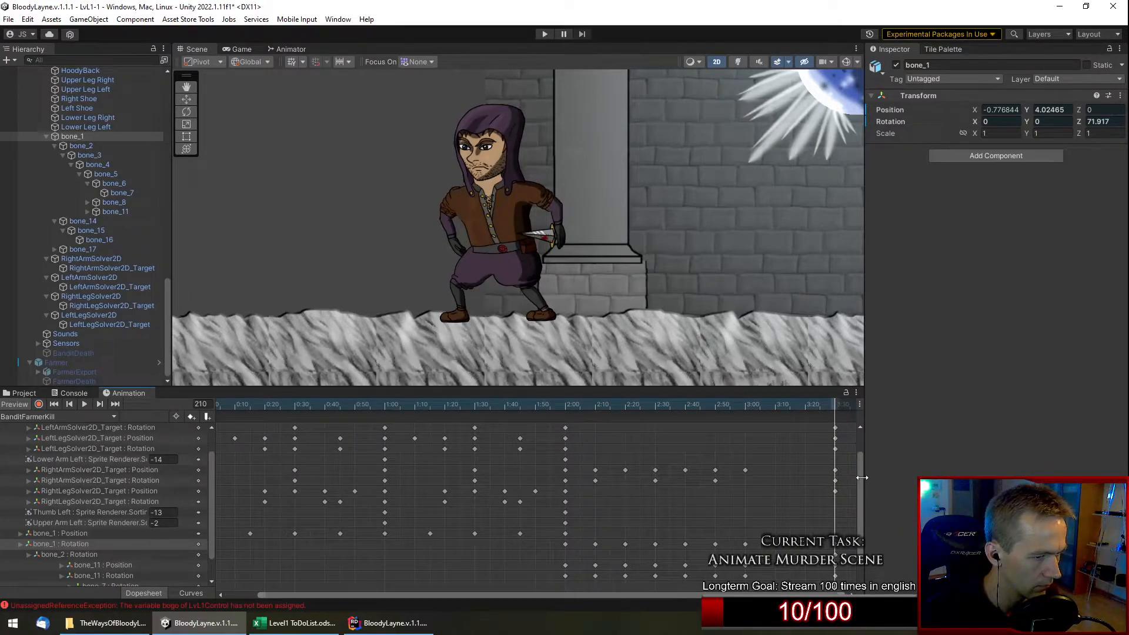
scroll(859, 470, "up", 3)
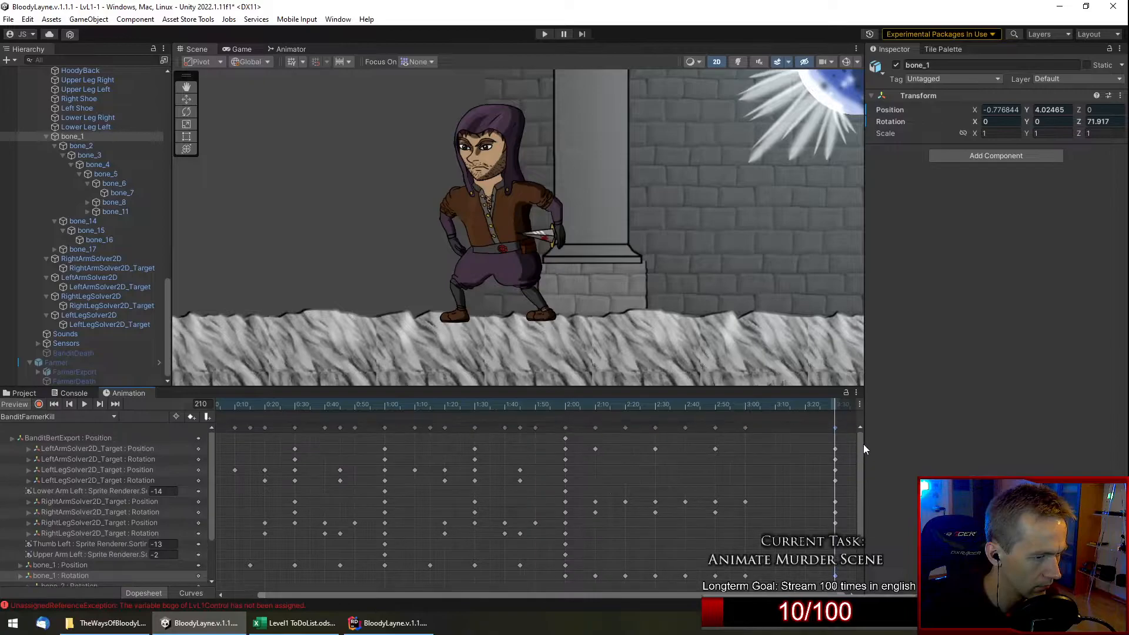
left_click(835, 427)
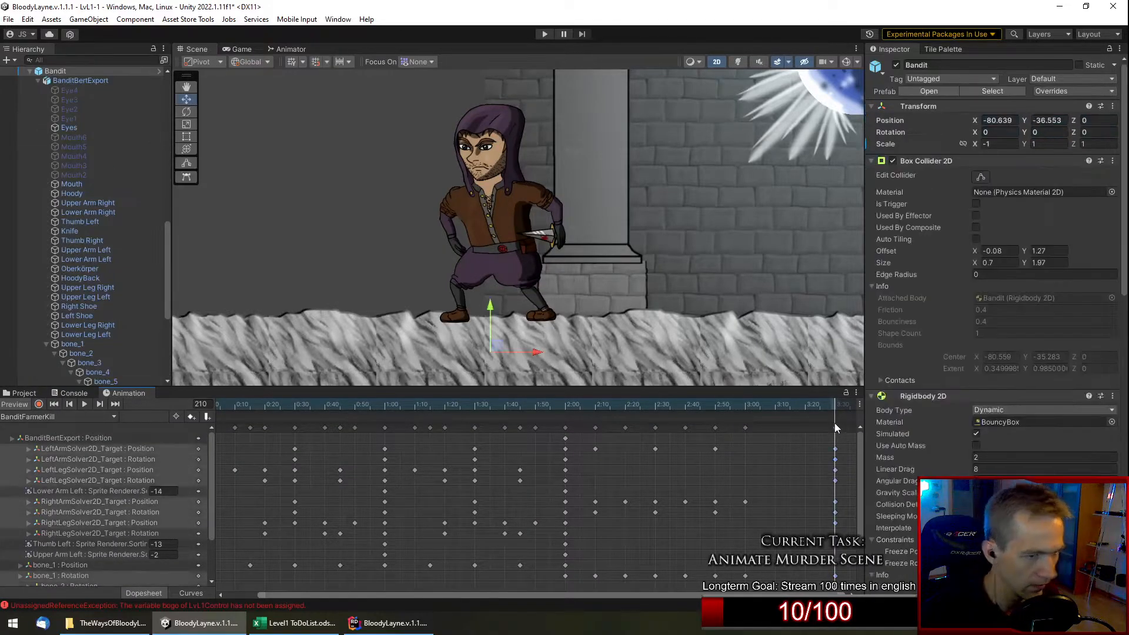
Paste the copied ending-pose keyframes at frame 0 of the BanditIdle clip and check its playback.
left_click(31, 418)
left_click(27, 465)
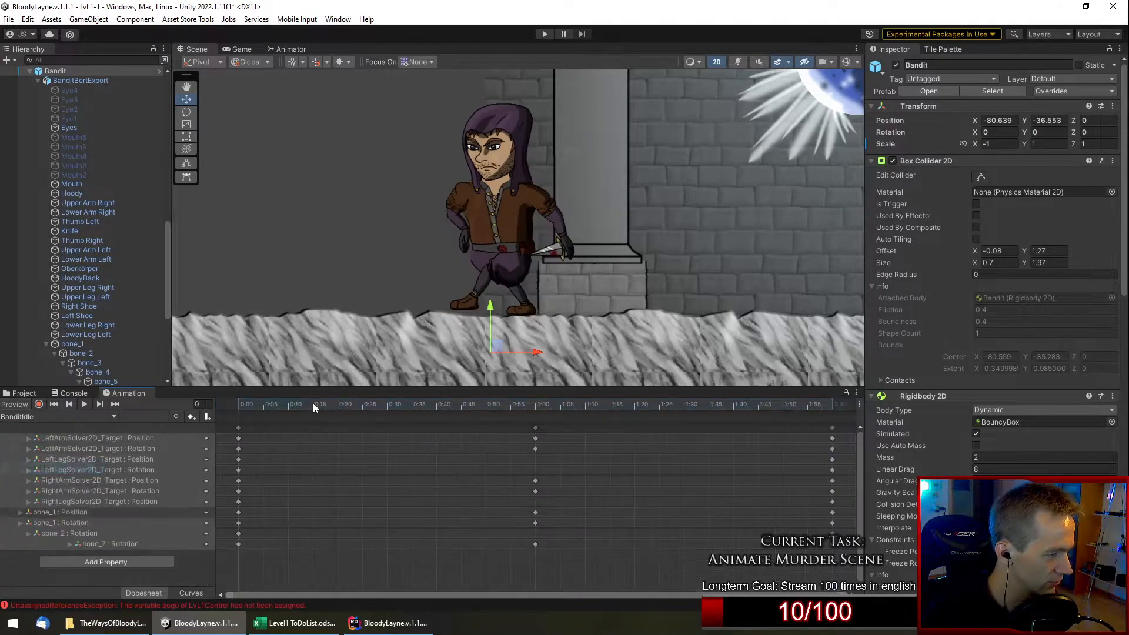
left_click(246, 404)
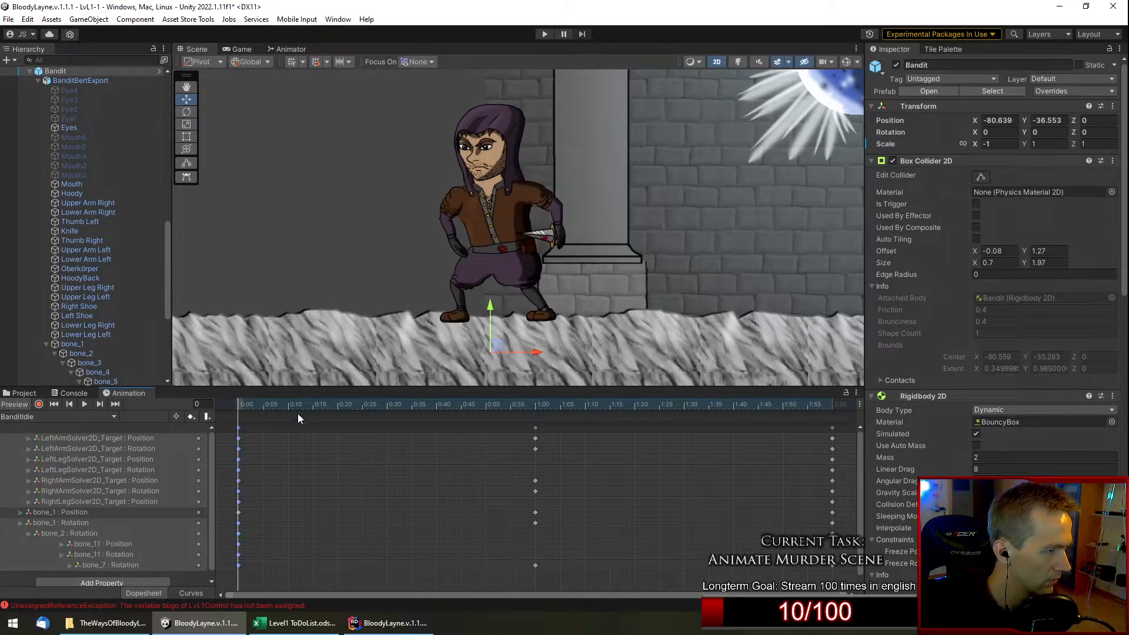
left_click(84, 405)
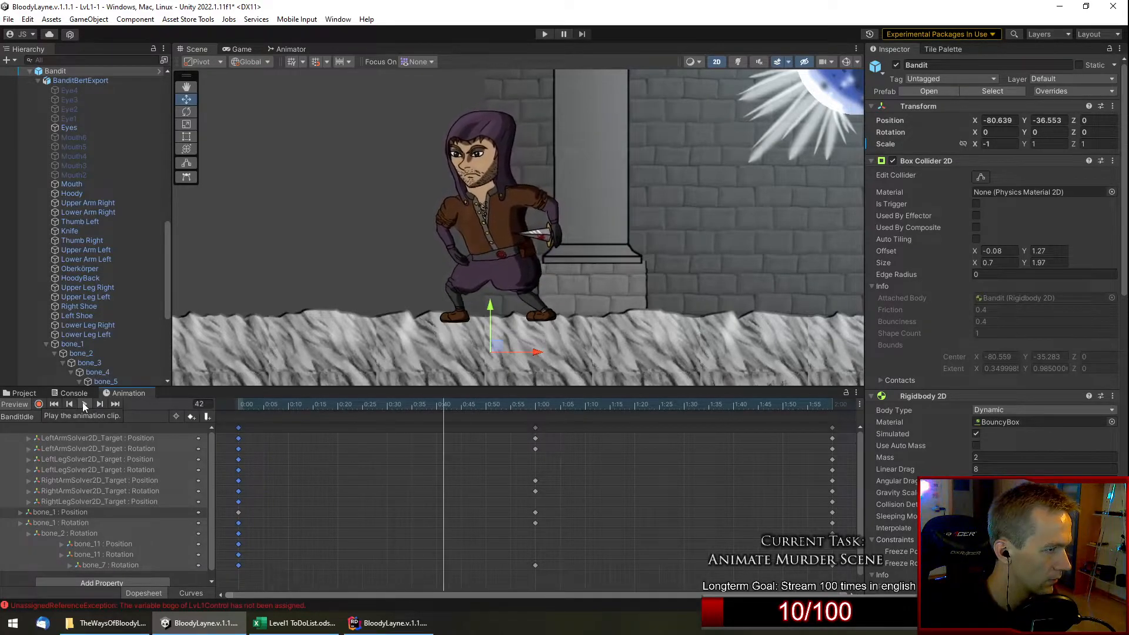
left_click(826, 403)
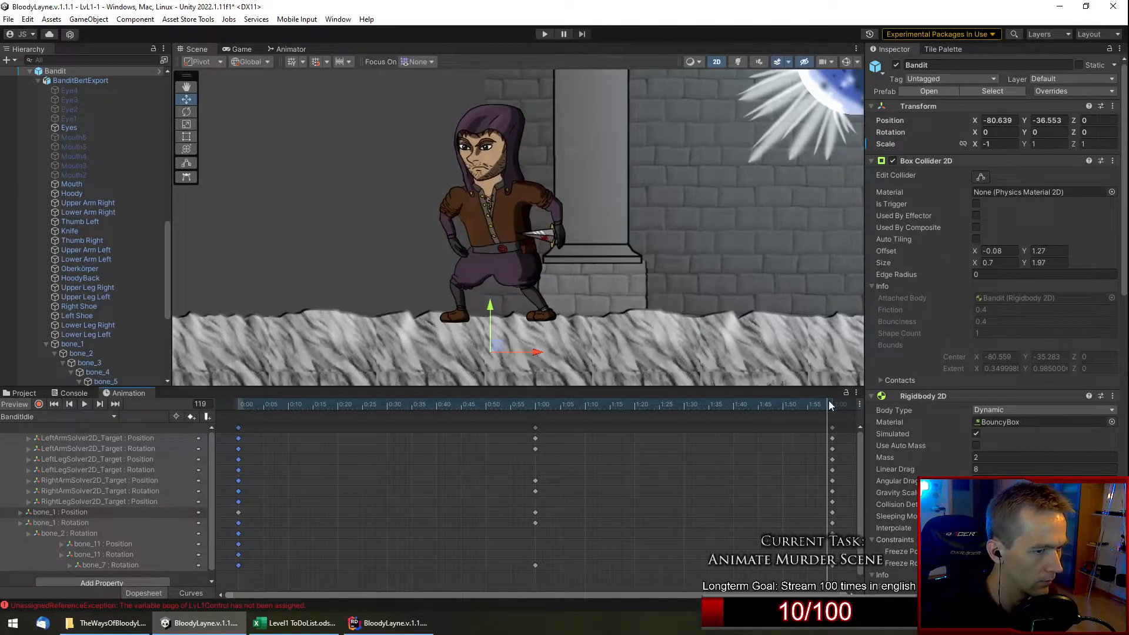
Paste the copied pose keyframes into the BanditAttack clip at frames 0 and 60.
left_click(80, 418)
left_click(82, 426)
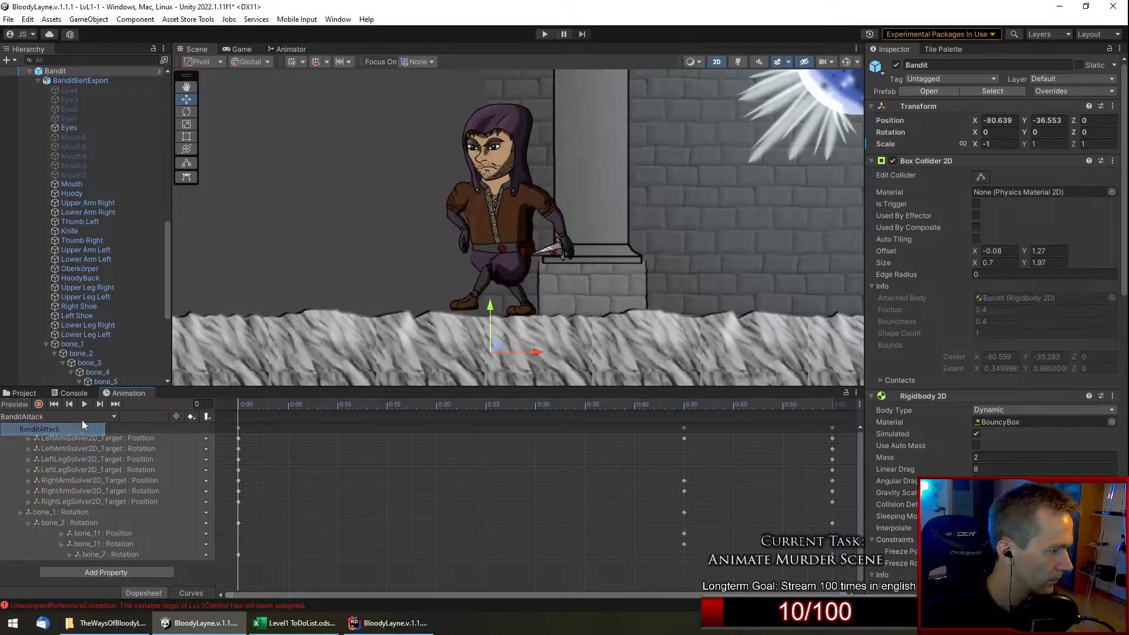
left_click(252, 406)
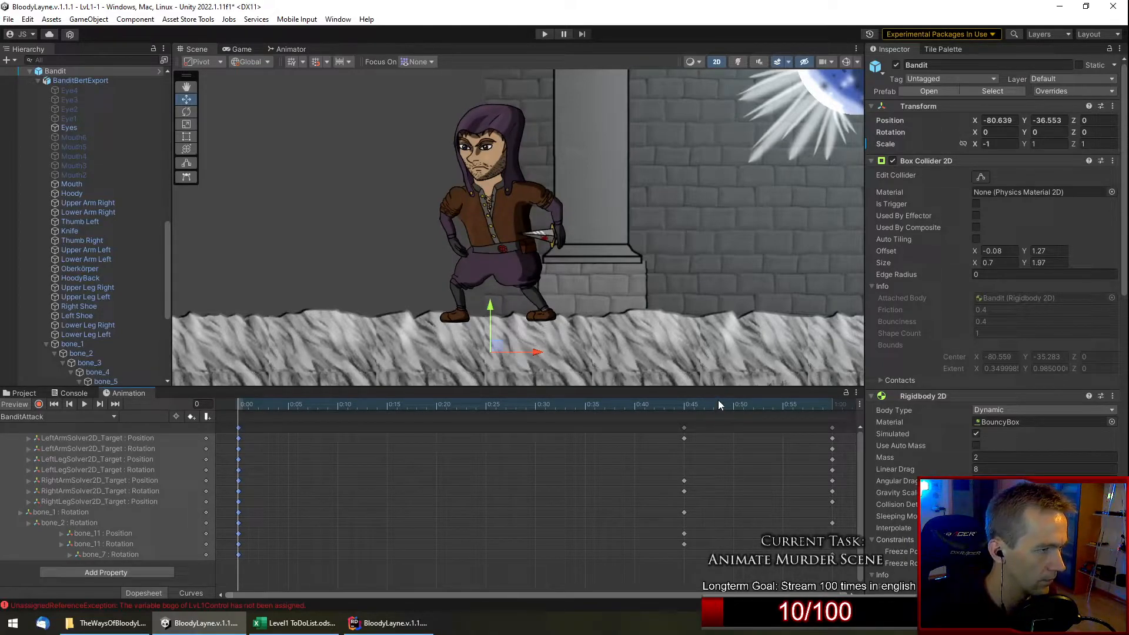
left_click_drag(718, 404, 823, 406)
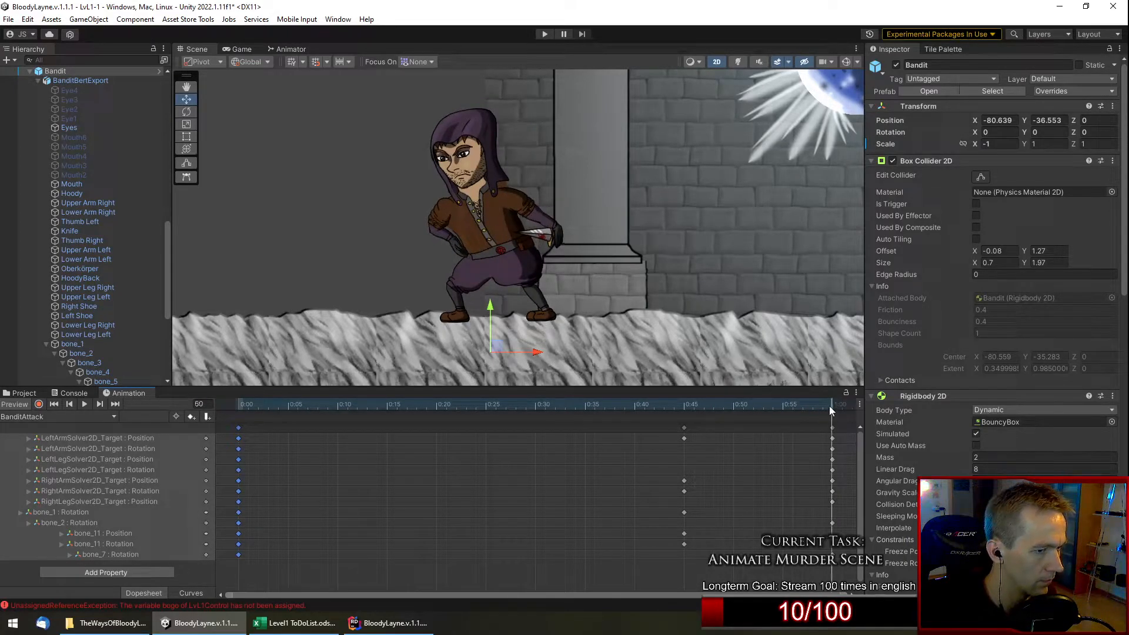
key("ctrl+v")
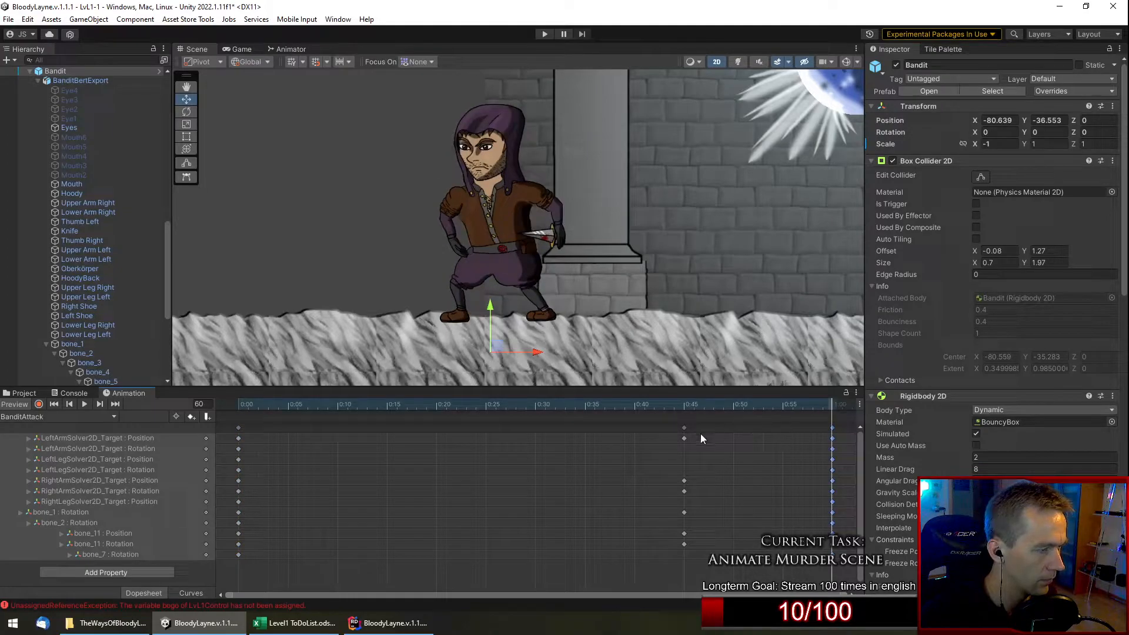
Paste the copied pose keyframes at frame 0 of both the BanditSpeak and BanditSpeakIdle clips.
left_click(113, 418)
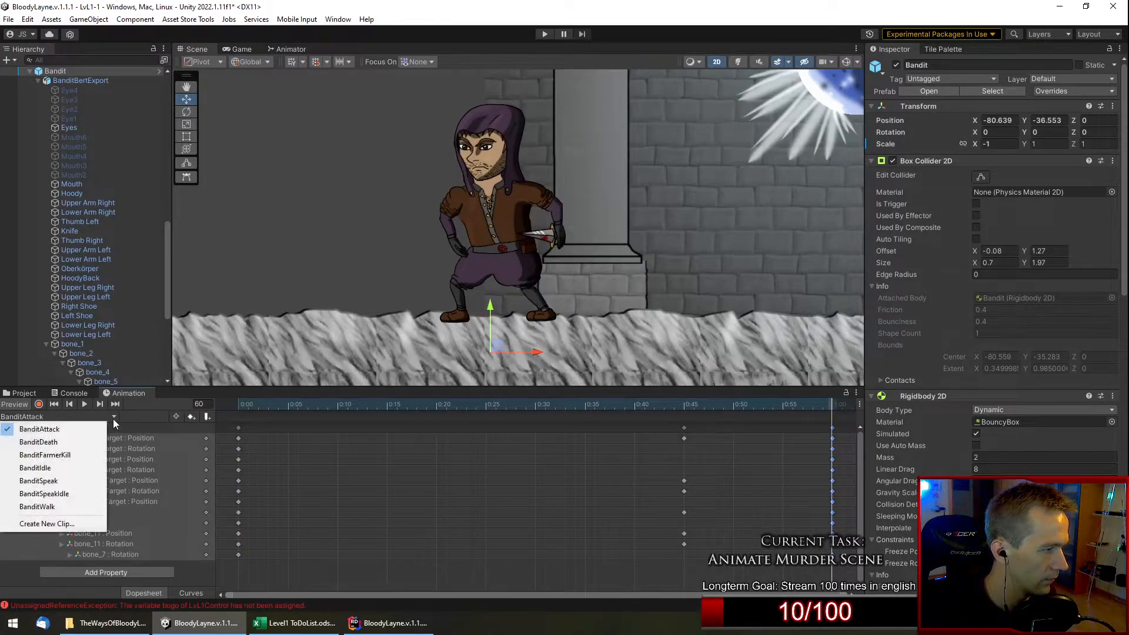
left_click(81, 482)
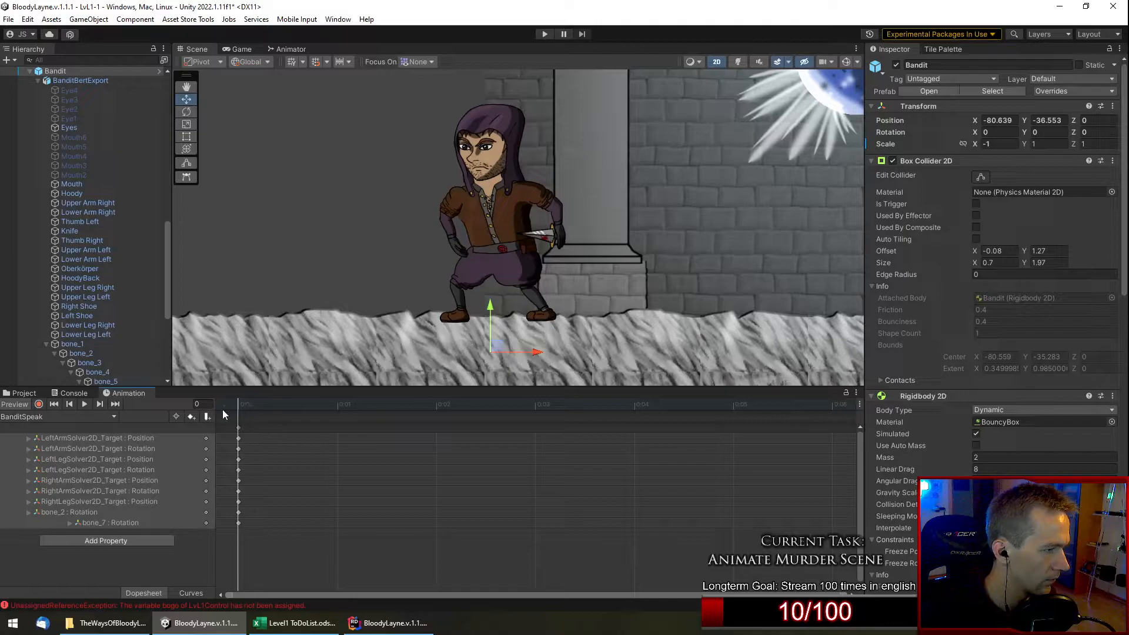
left_click(104, 417)
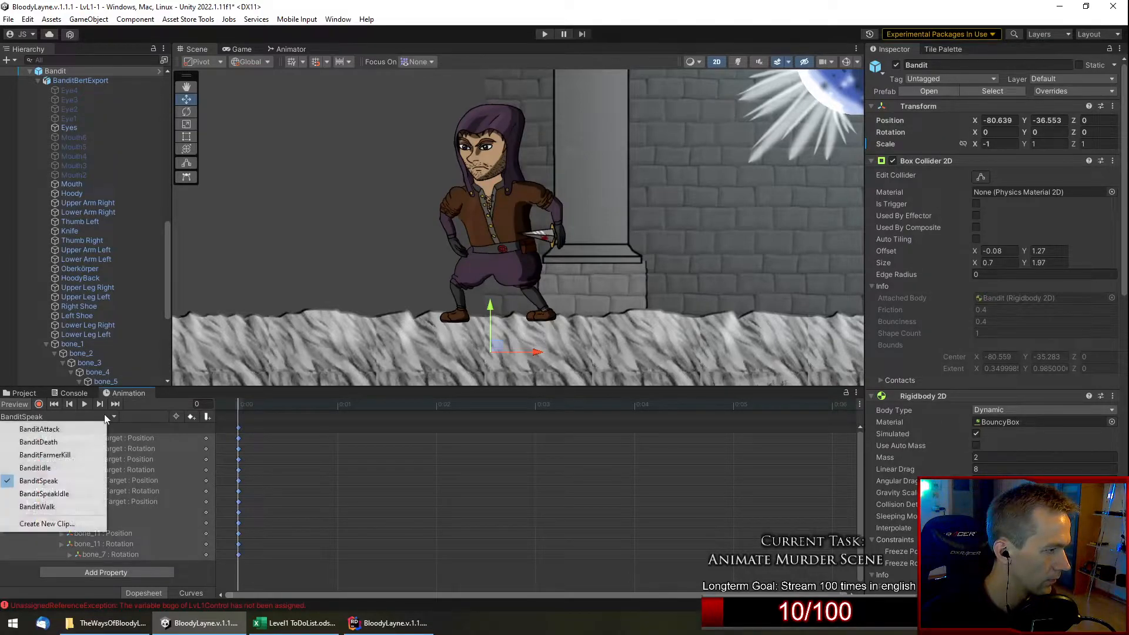
left_click(47, 493)
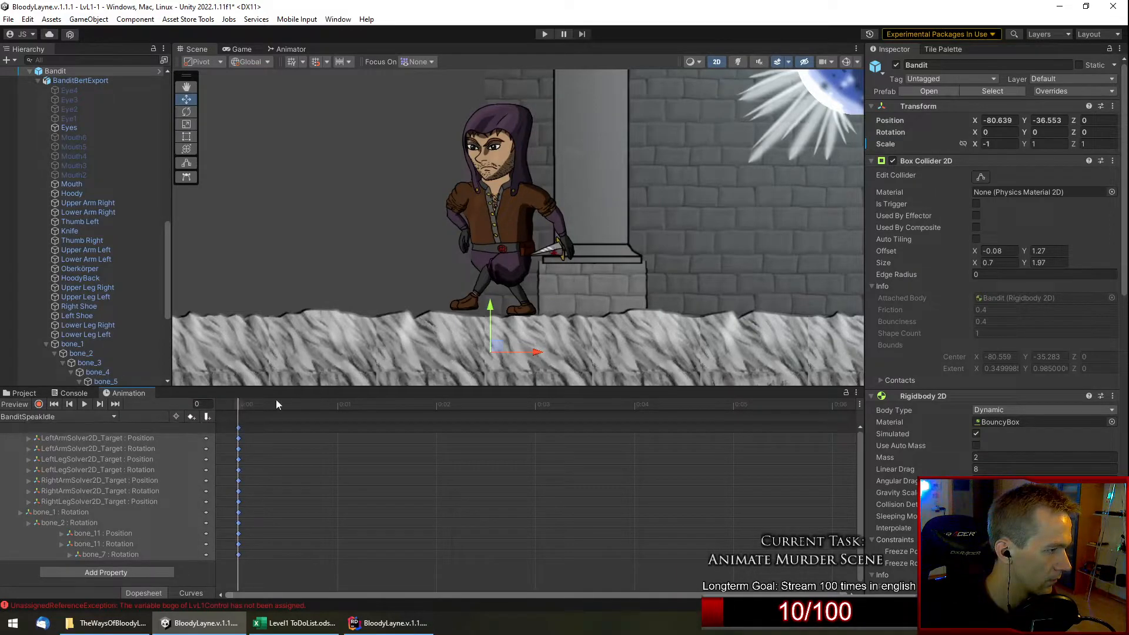
left_click(81, 403)
Reopen the BanditAttack clip and play it from the start.
left_click(71, 418)
left_click(76, 431)
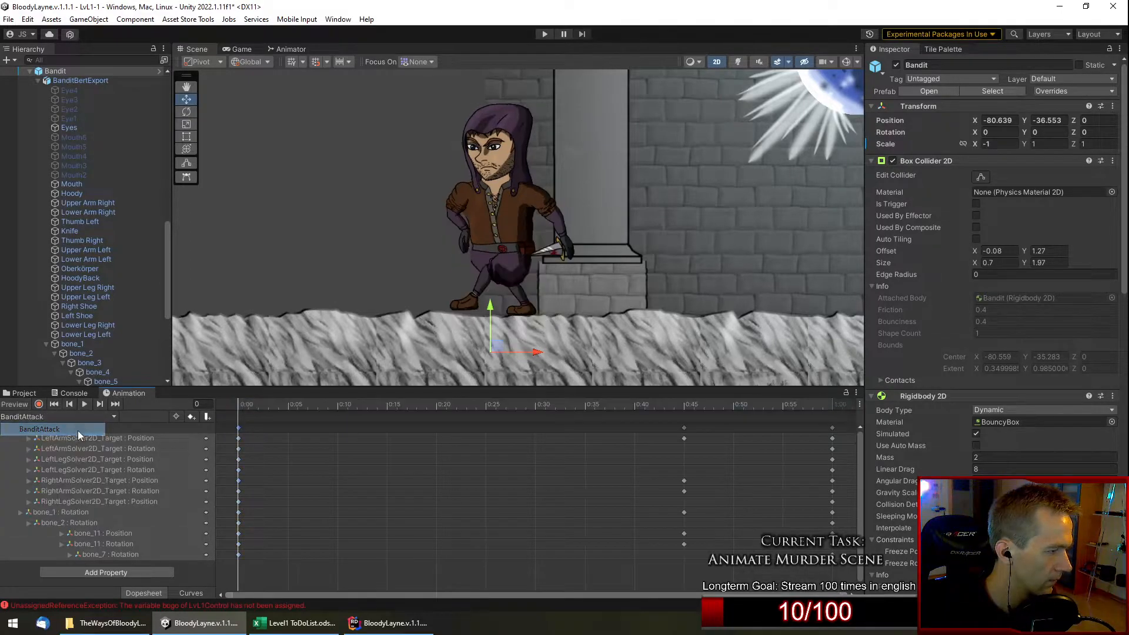
left_click_drag(275, 402, 170, 413)
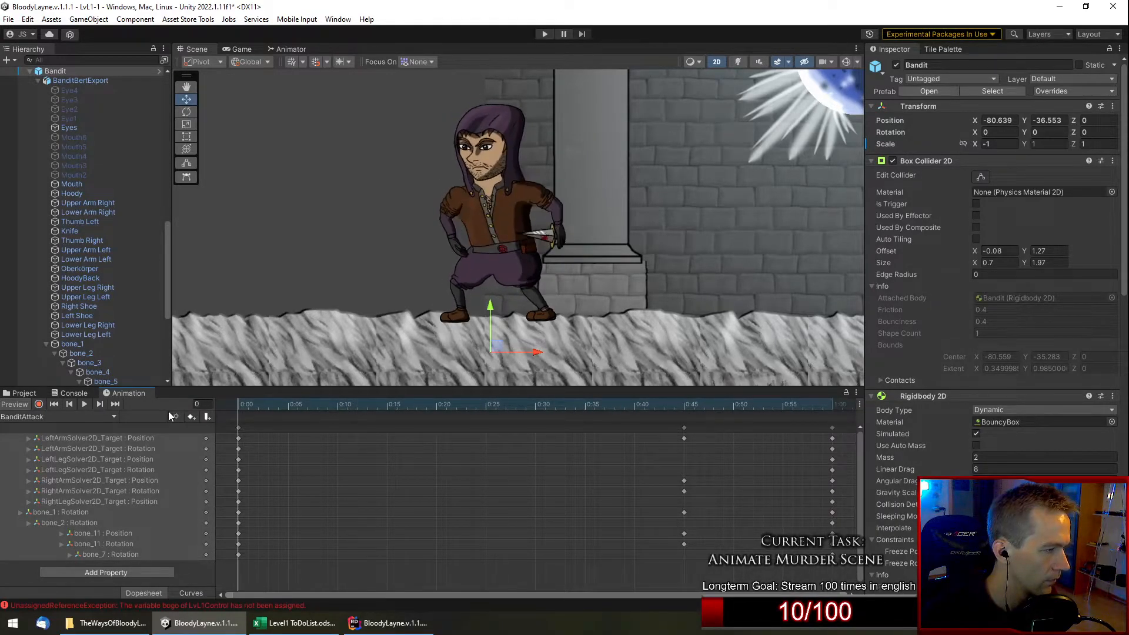
left_click(81, 407)
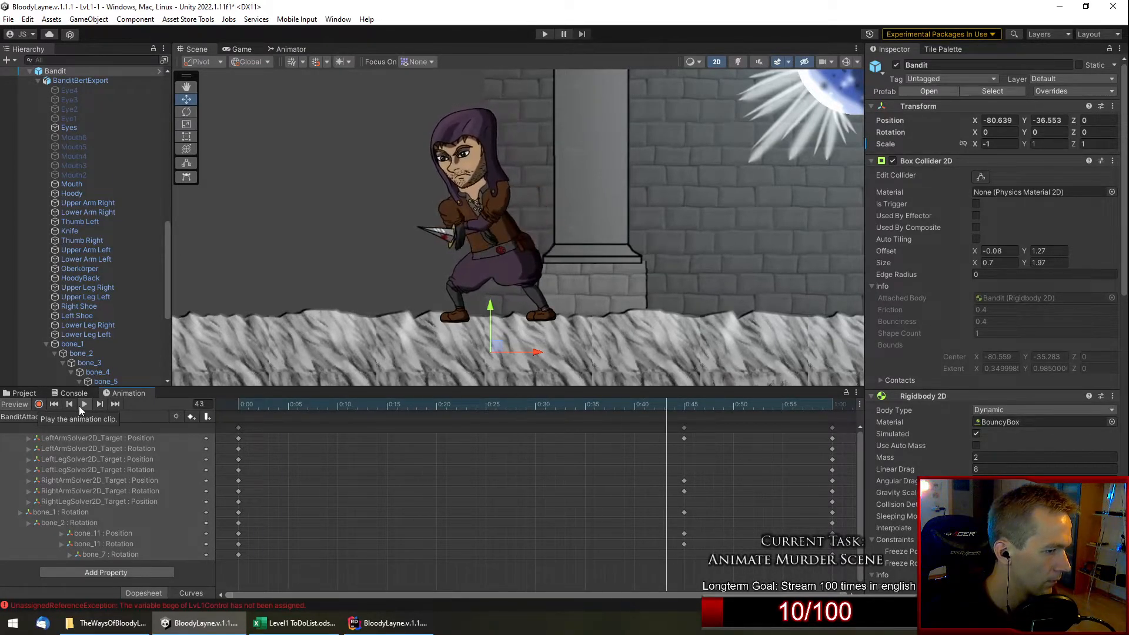
left_click(83, 405)
Move the stabbing-pose keyframes of BanditAttack from 0:45 to 0:30 and play the clip to check the timing.
left_click_drag(551, 405, 684, 409)
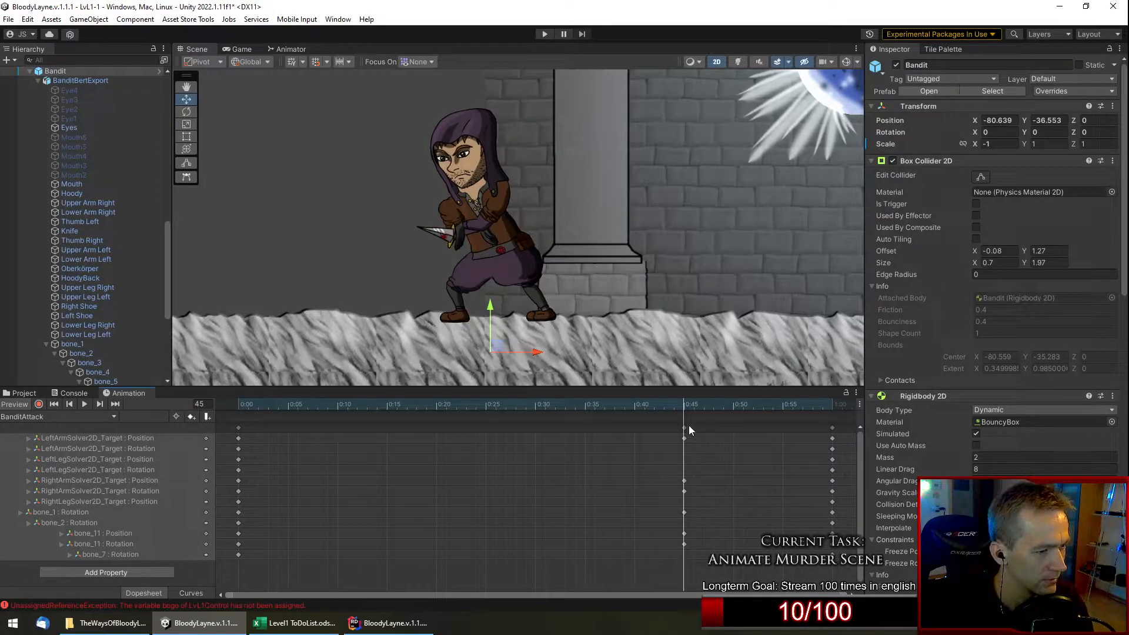
left_click(685, 427)
left_click_drag(530, 436, 534, 431)
left_click_drag(451, 404, 55, 418)
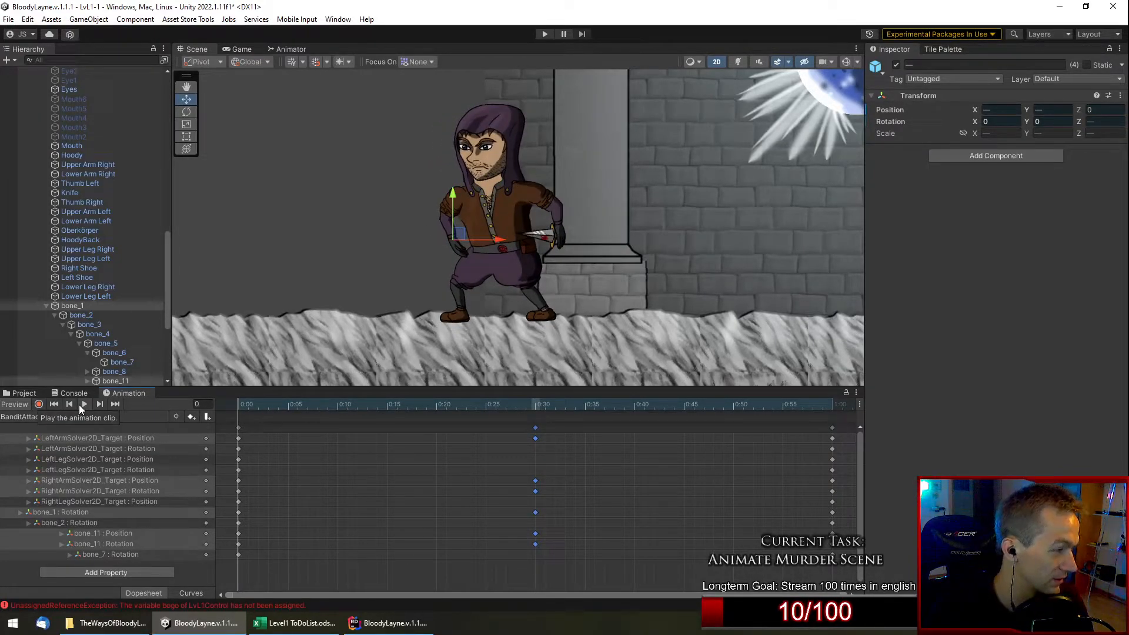
left_click(81, 405)
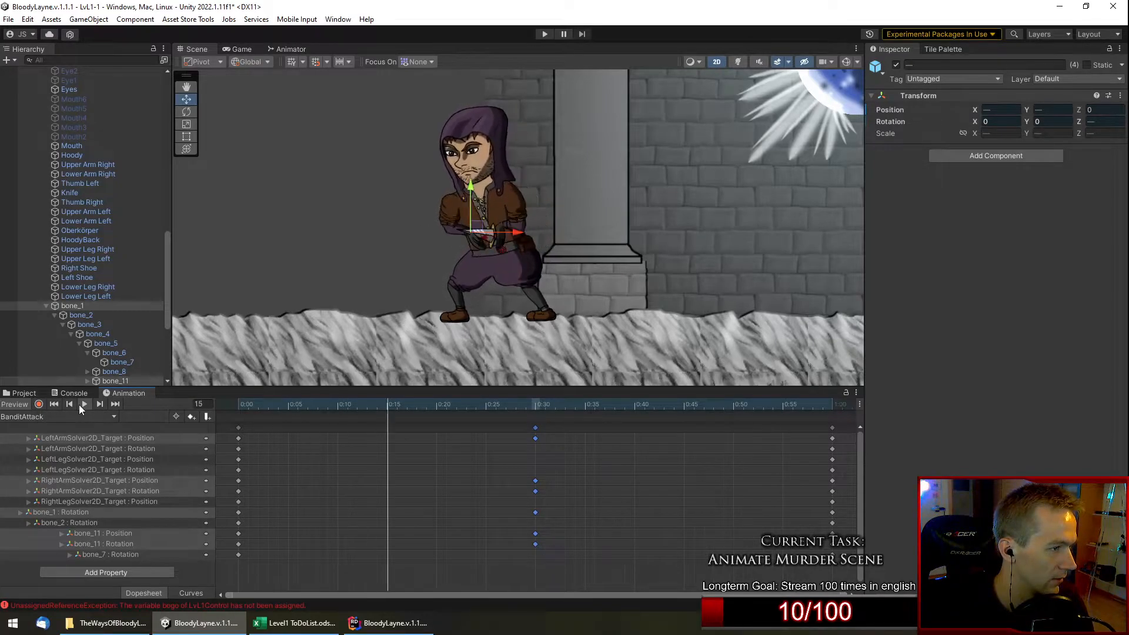
left_click(79, 404)
left_click_drag(376, 404, 229, 417)
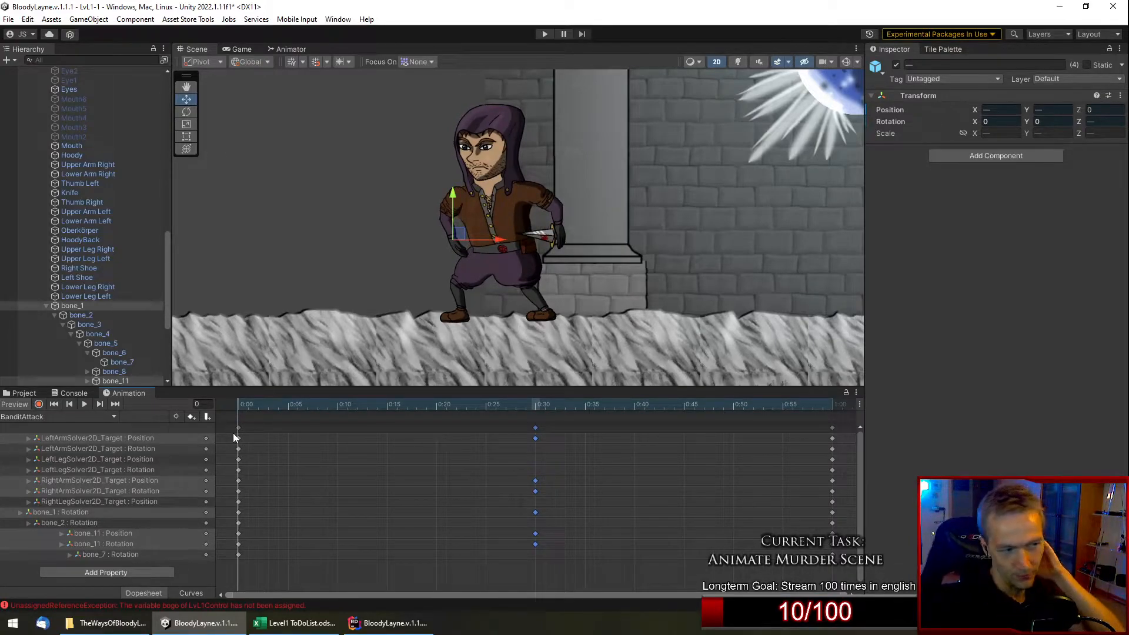
scroll(507, 232, "down", 4)
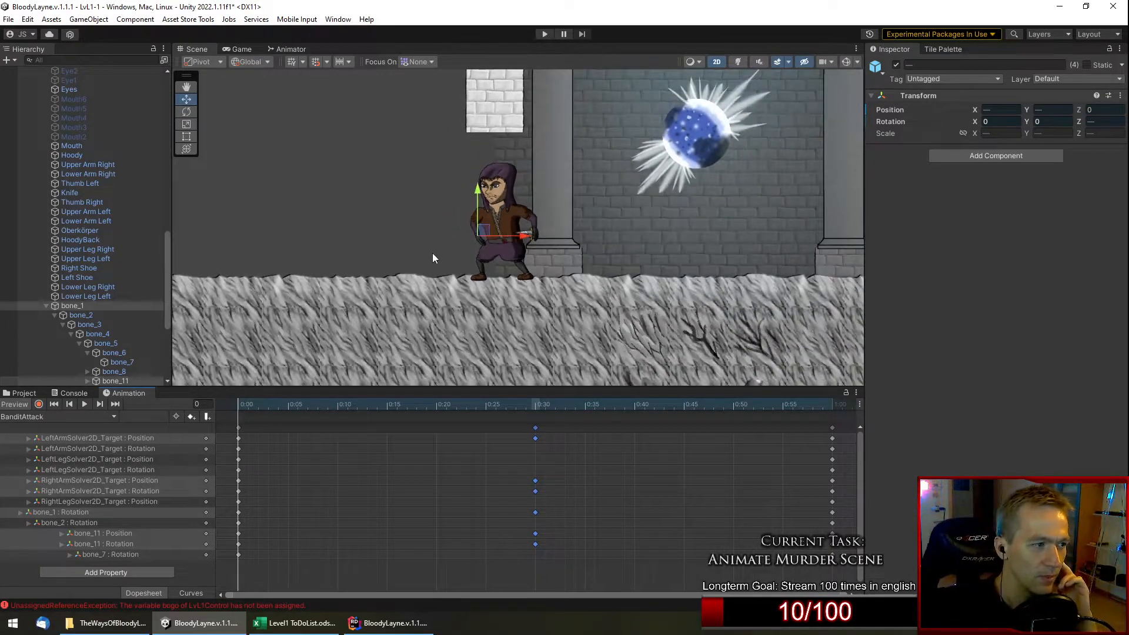
Play the BanditAttack clip and scrub it to frames 30 and 60 to check the stab up close and within the scene.
scroll(441, 247, "up", 4)
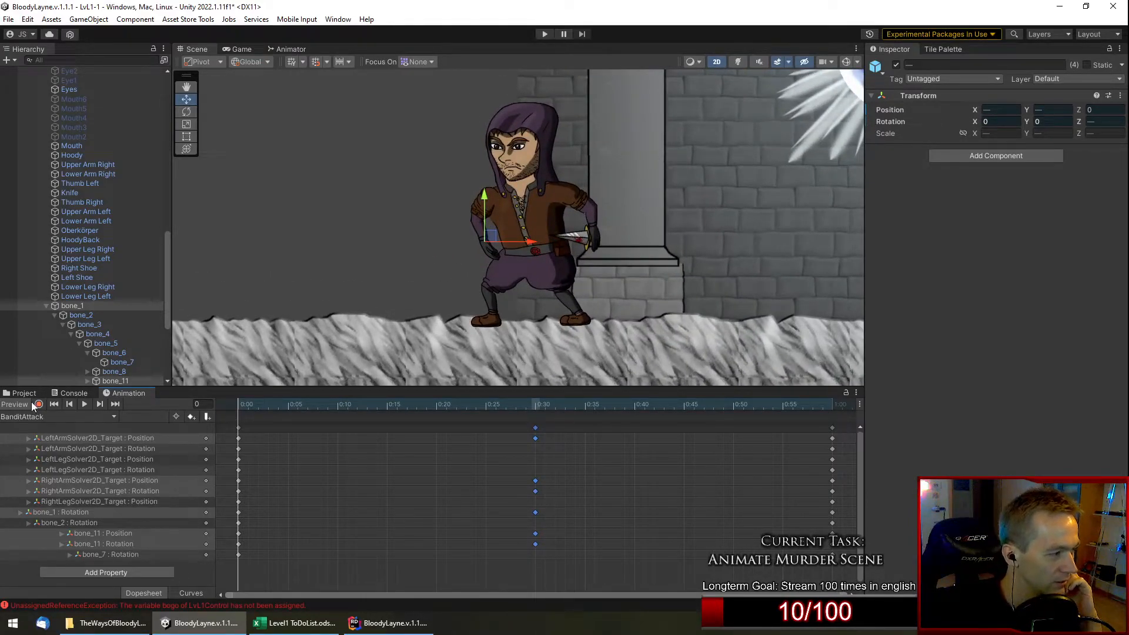
left_click(83, 408)
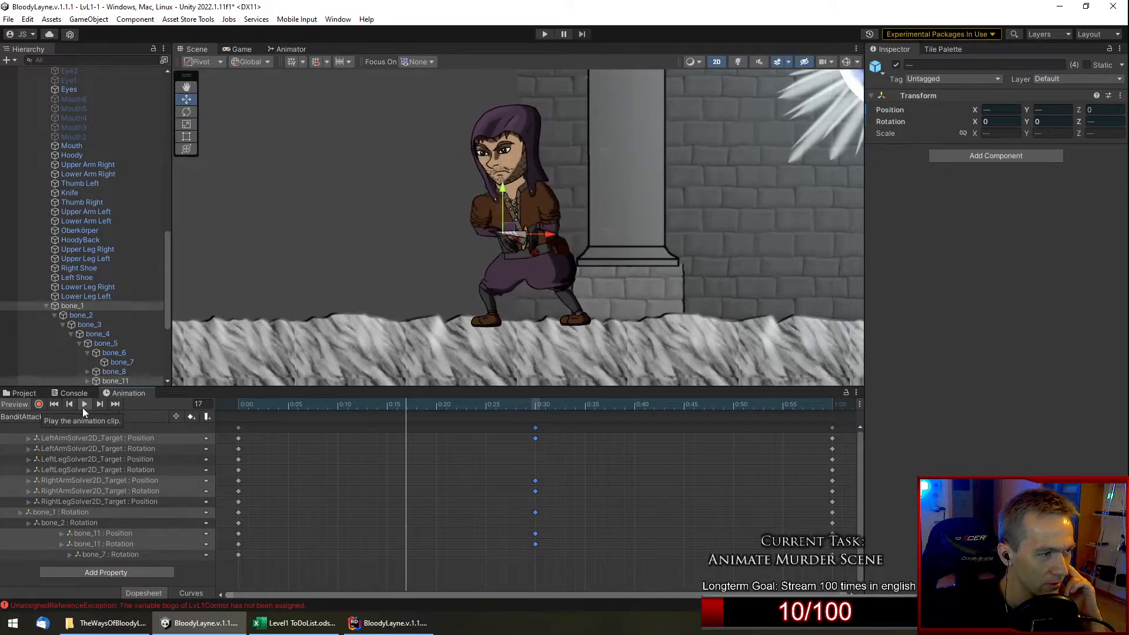
scroll(467, 196, "down", 5)
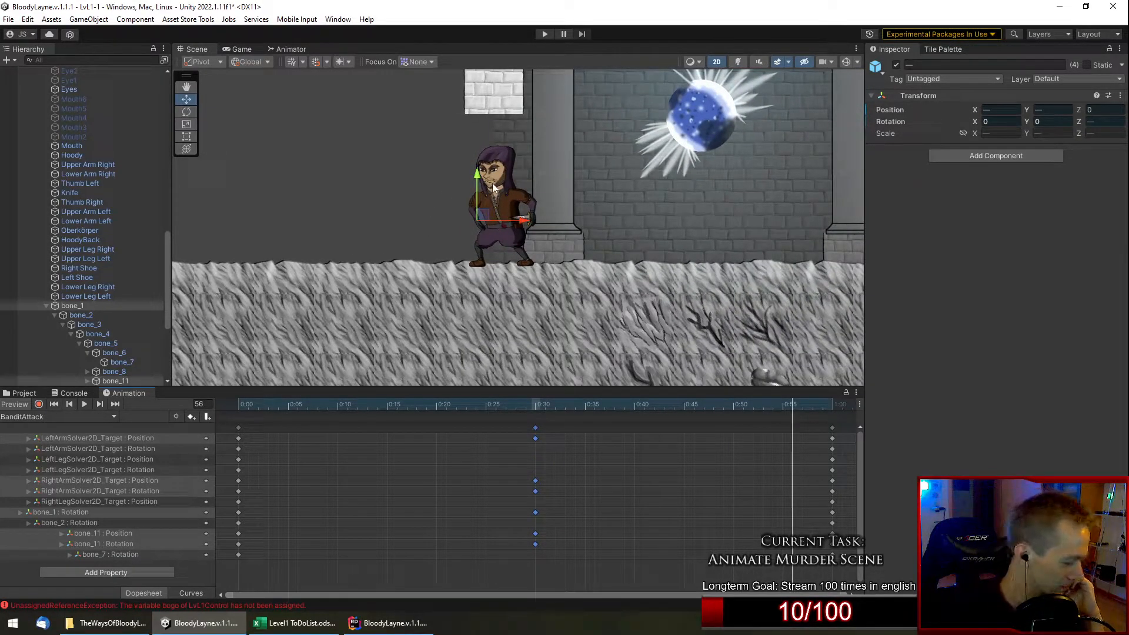
left_click_drag(542, 407, 534, 411)
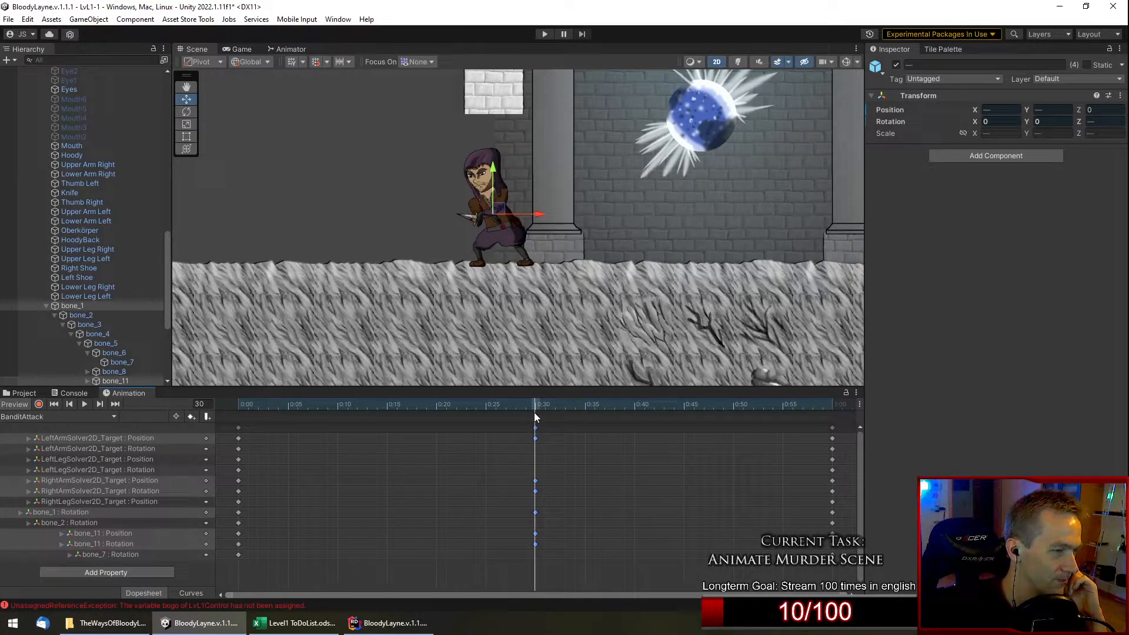
scroll(486, 173, "down", 2)
scroll(505, 210, "down", 1)
scroll(462, 177, "down", 2)
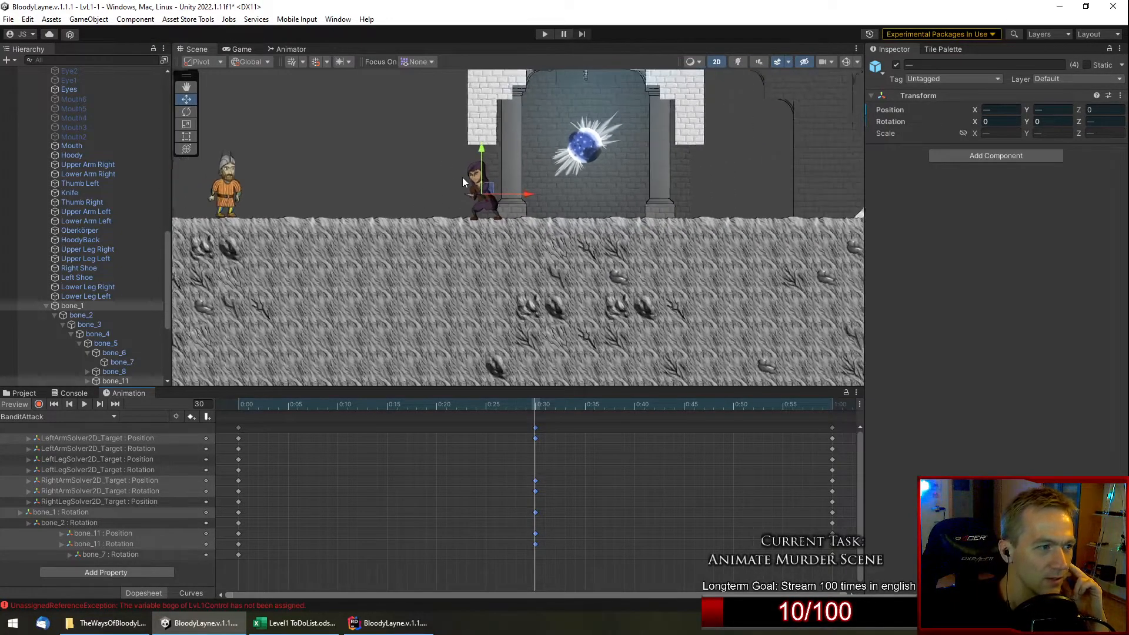
middle_click_drag(462, 178, 474, 241)
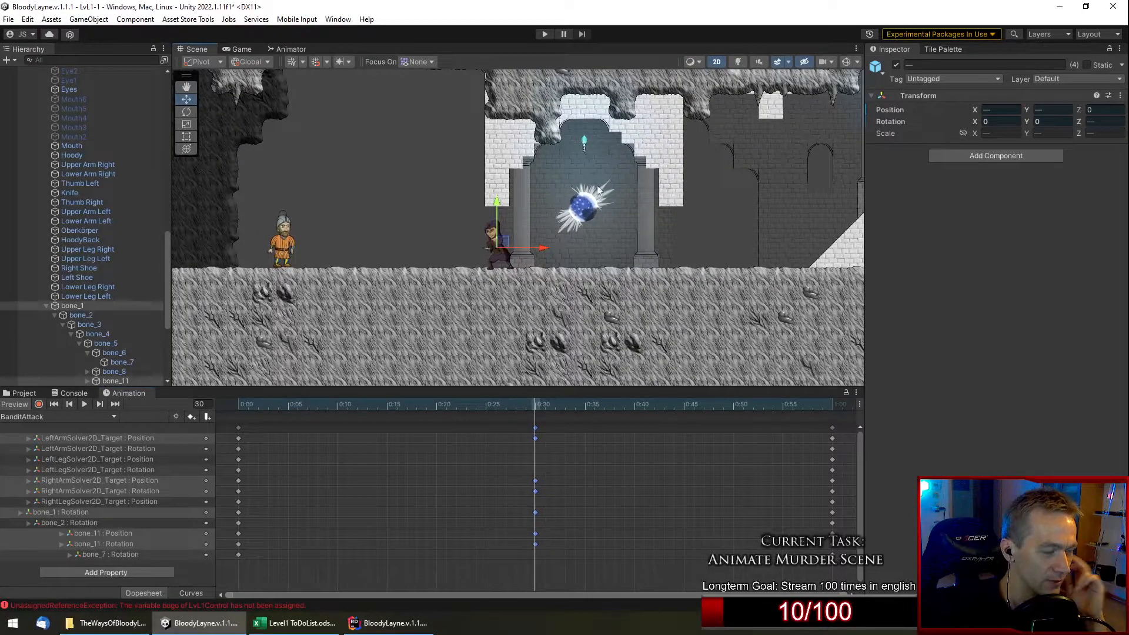
left_click_drag(556, 403, 833, 417)
Open the BanditSpeak clip for editing and select the bandit's active Mouth object.
left_click(87, 417)
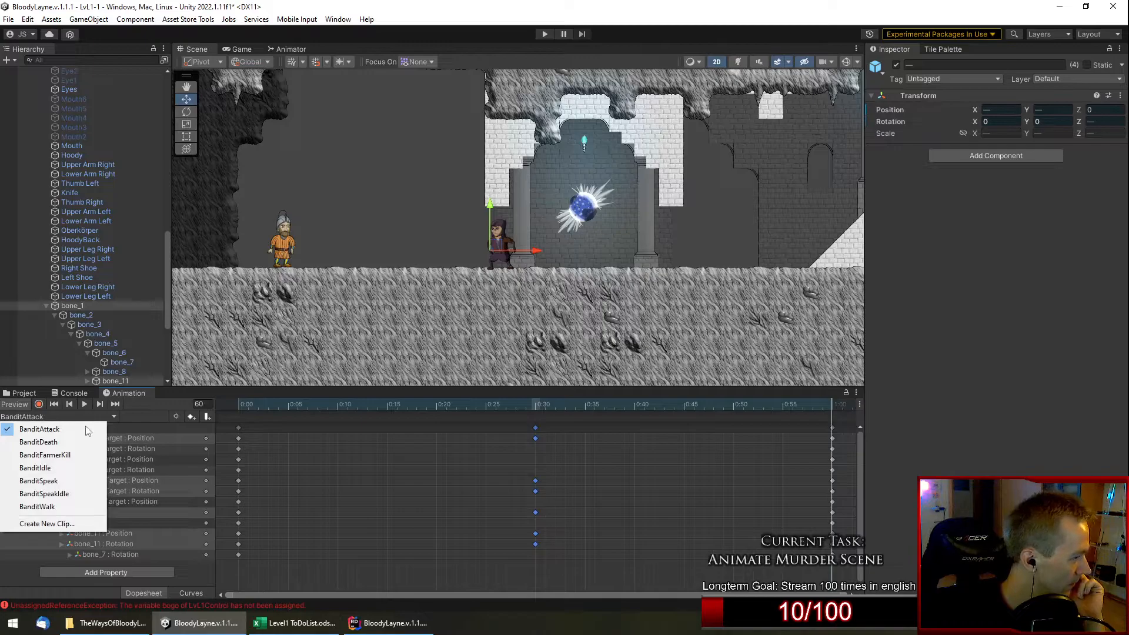
left_click(71, 481)
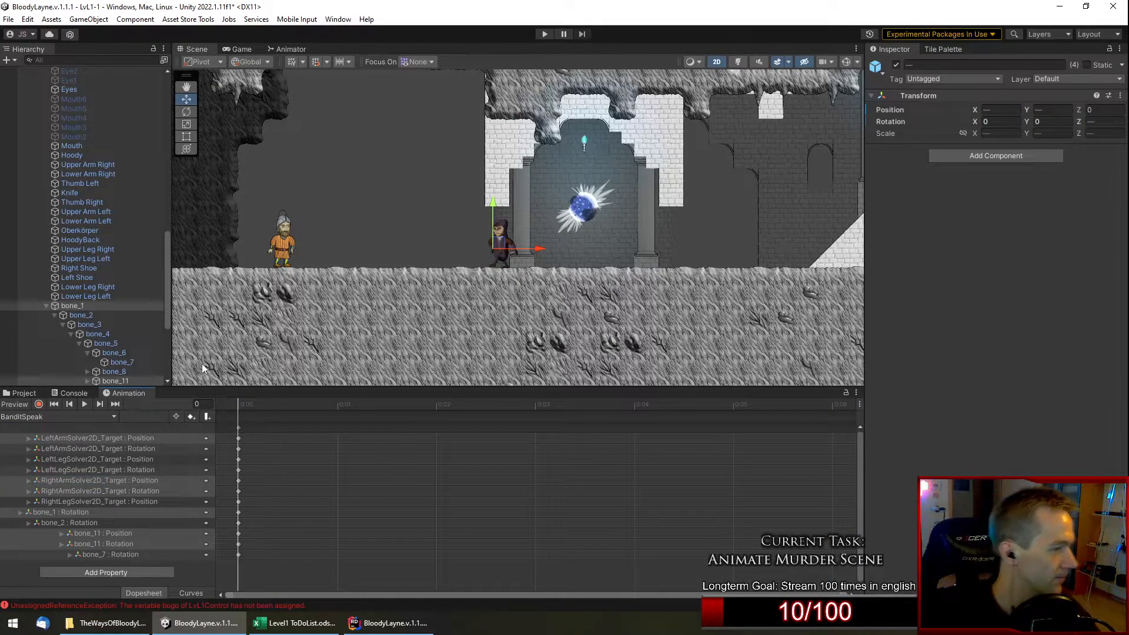
scroll(380, 469, "down", 8)
scroll(379, 468, "down", 2)
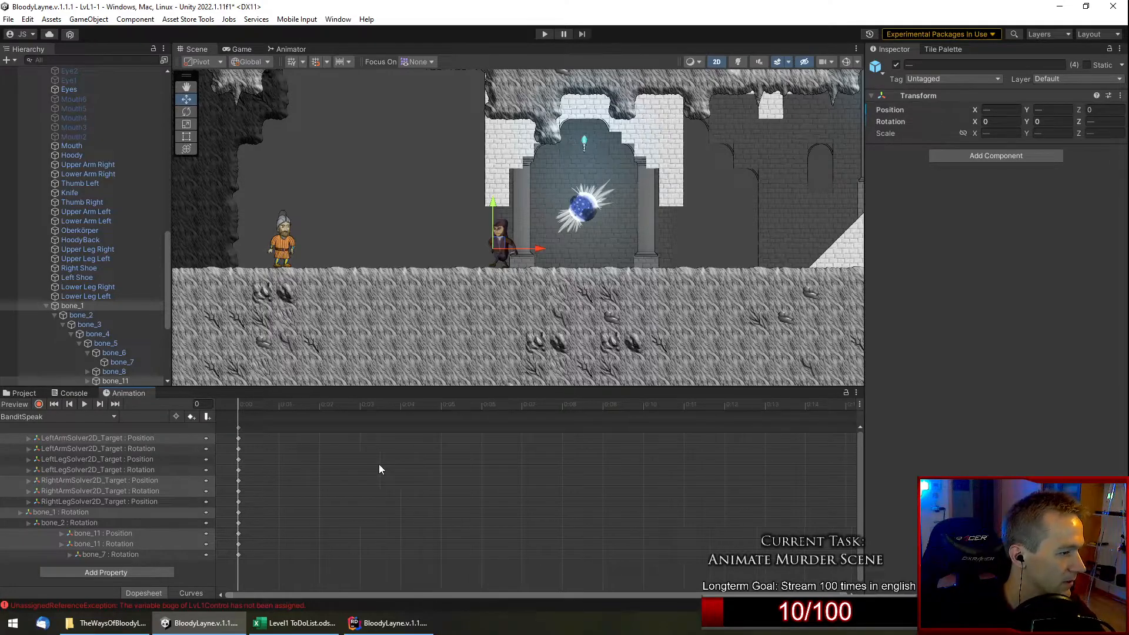
left_click(309, 405)
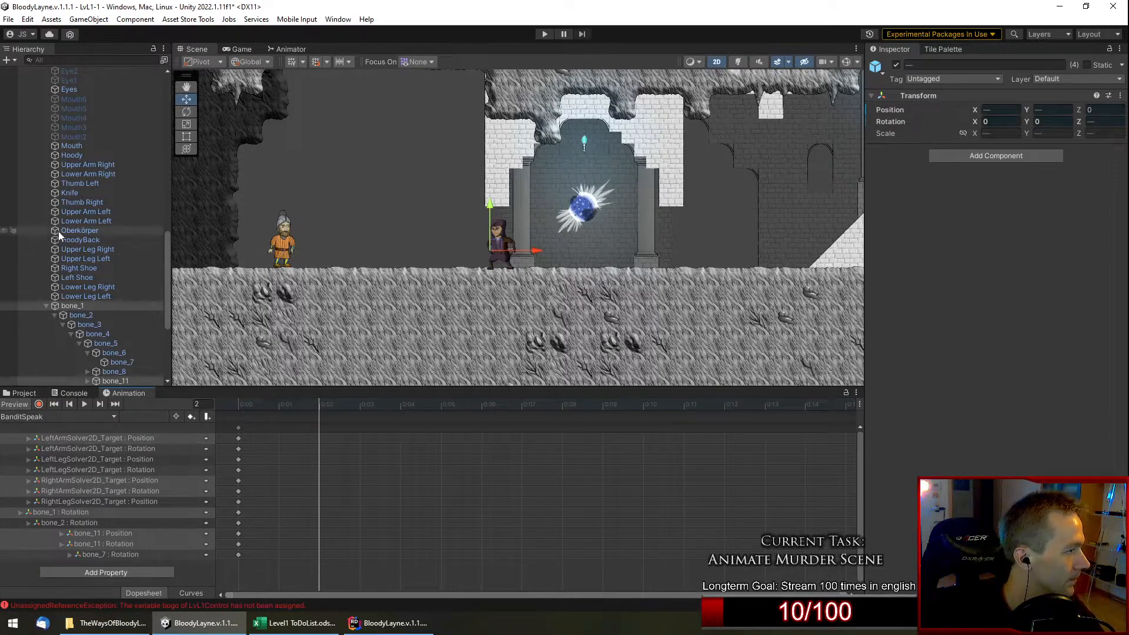
left_click(86, 138)
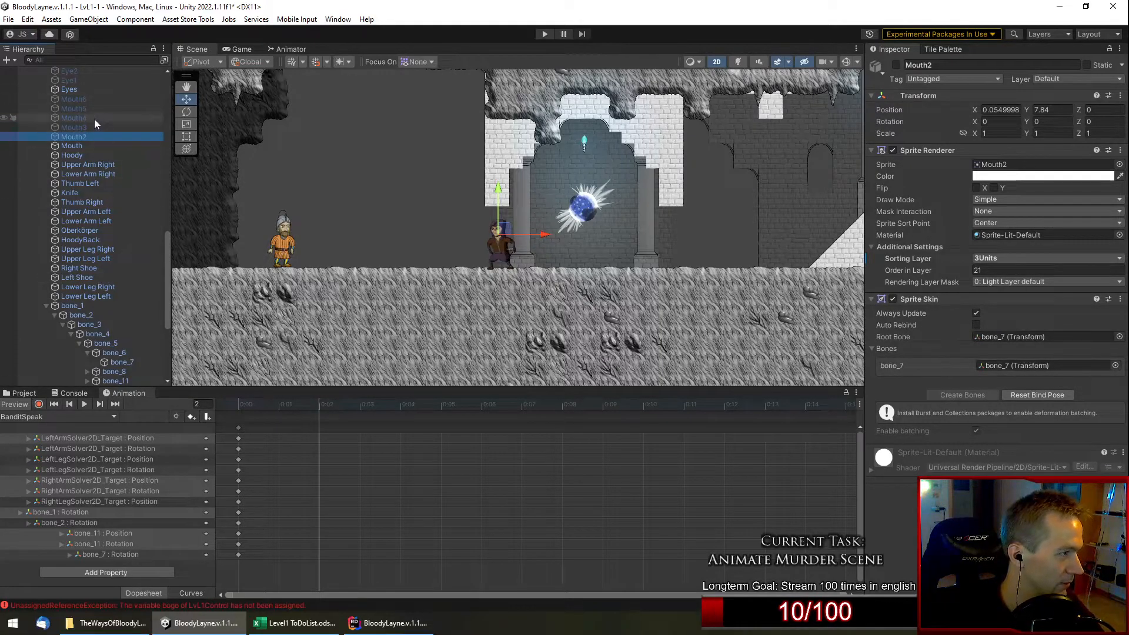
left_click(93, 148)
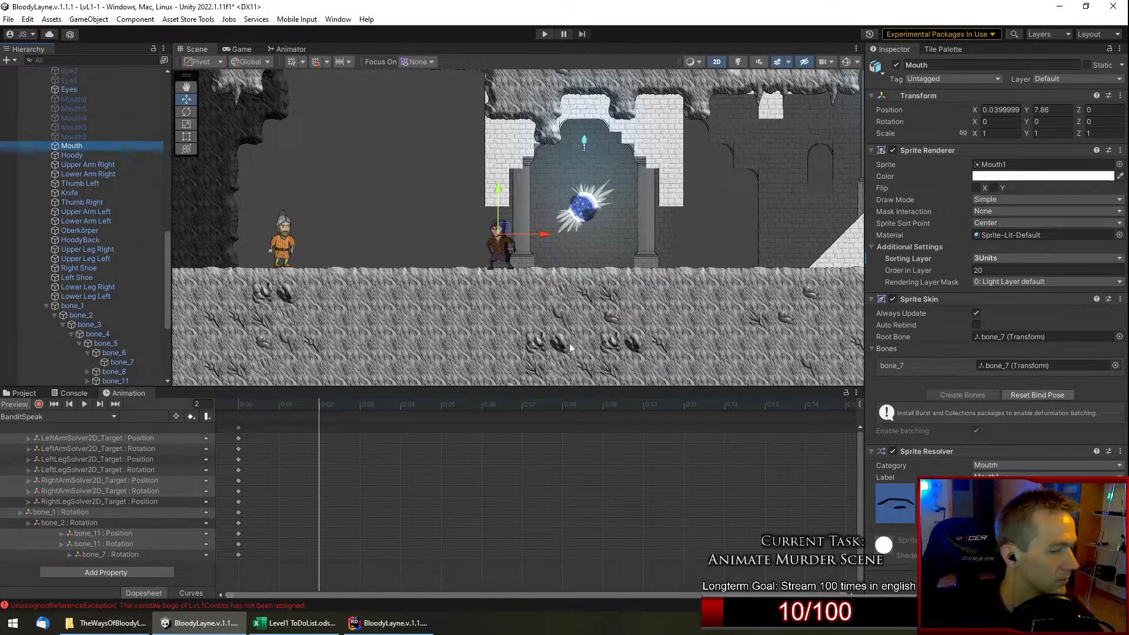
Try to open the mouth gradually from Mouth1 to Mouth6 over frames 0 to 10 of BanditSpeak, with Mouth5 at frame 12.
left_click(260, 408)
scroll(502, 223, "up", 5)
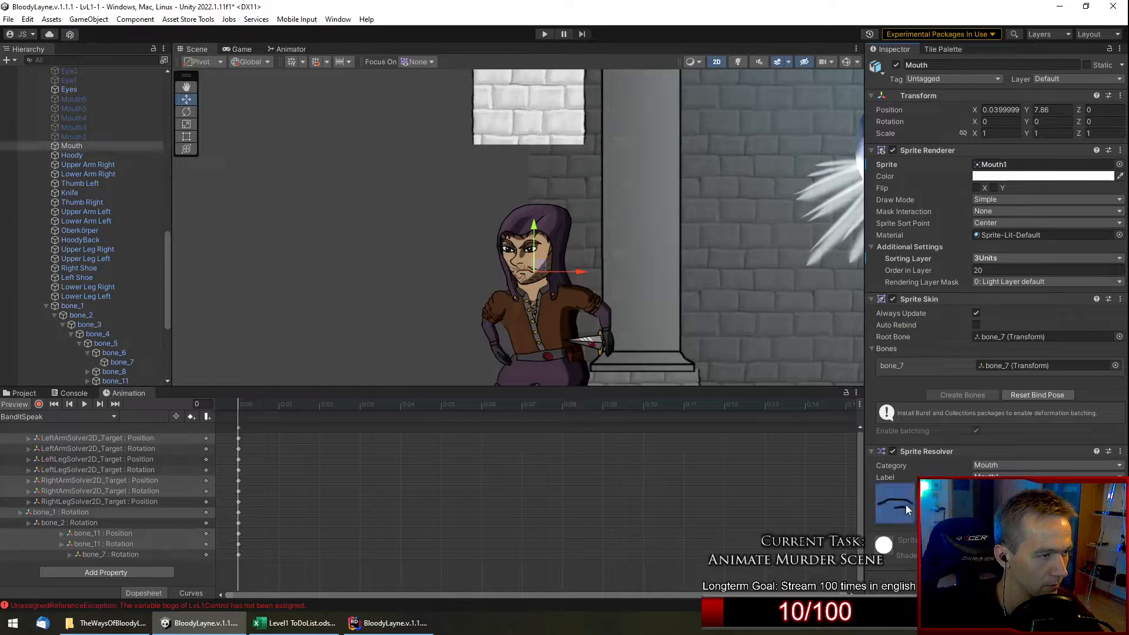
left_click(318, 407)
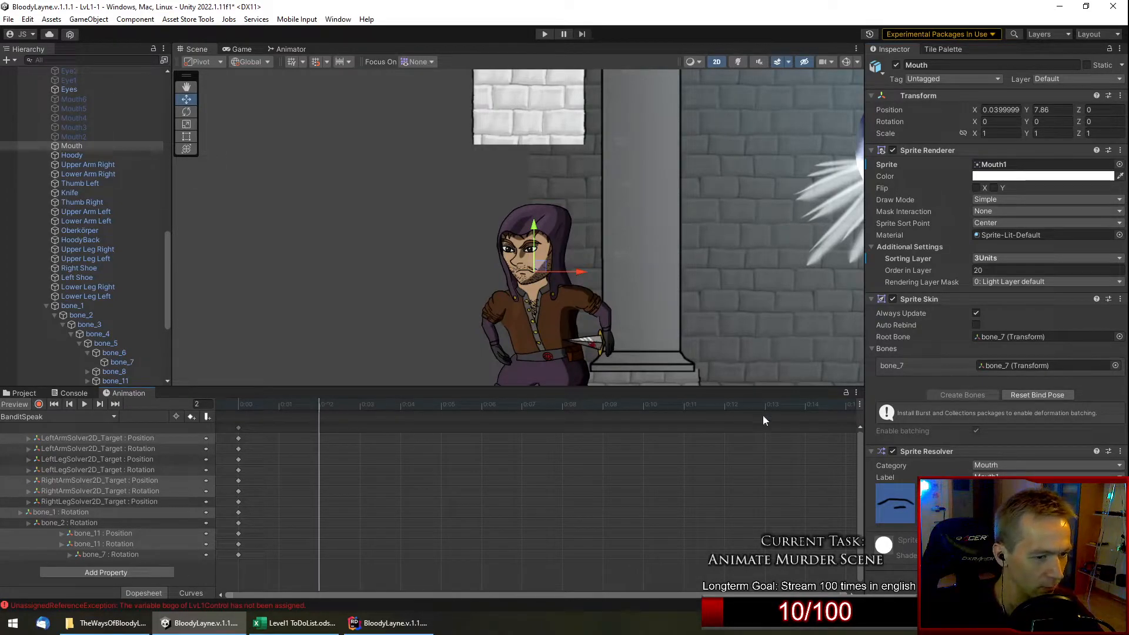
left_click(399, 406)
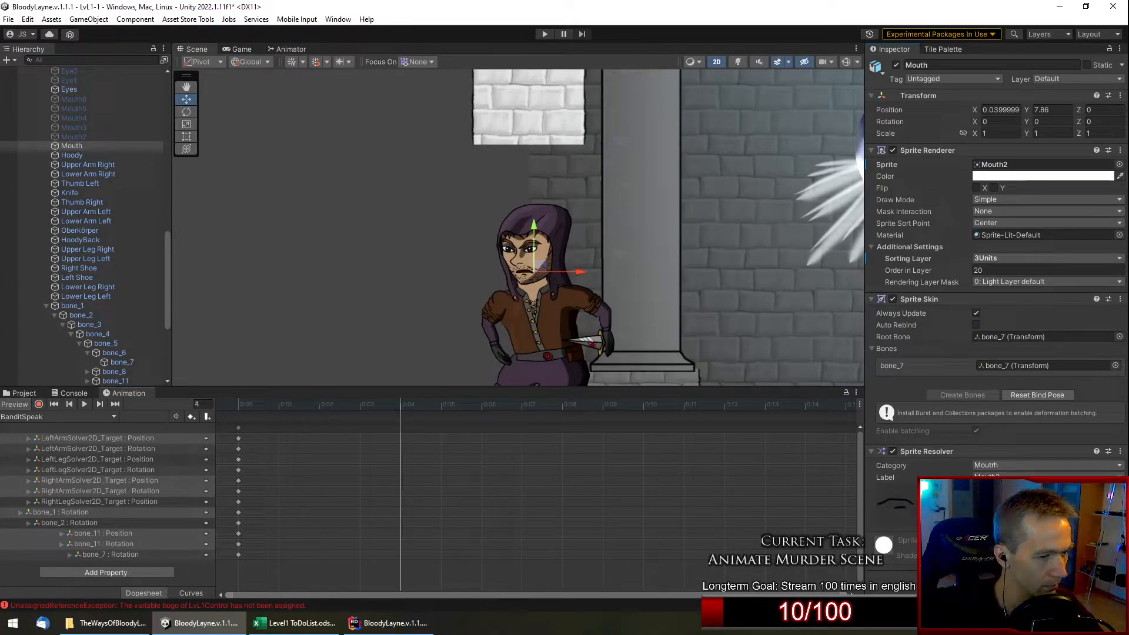
left_click(482, 406)
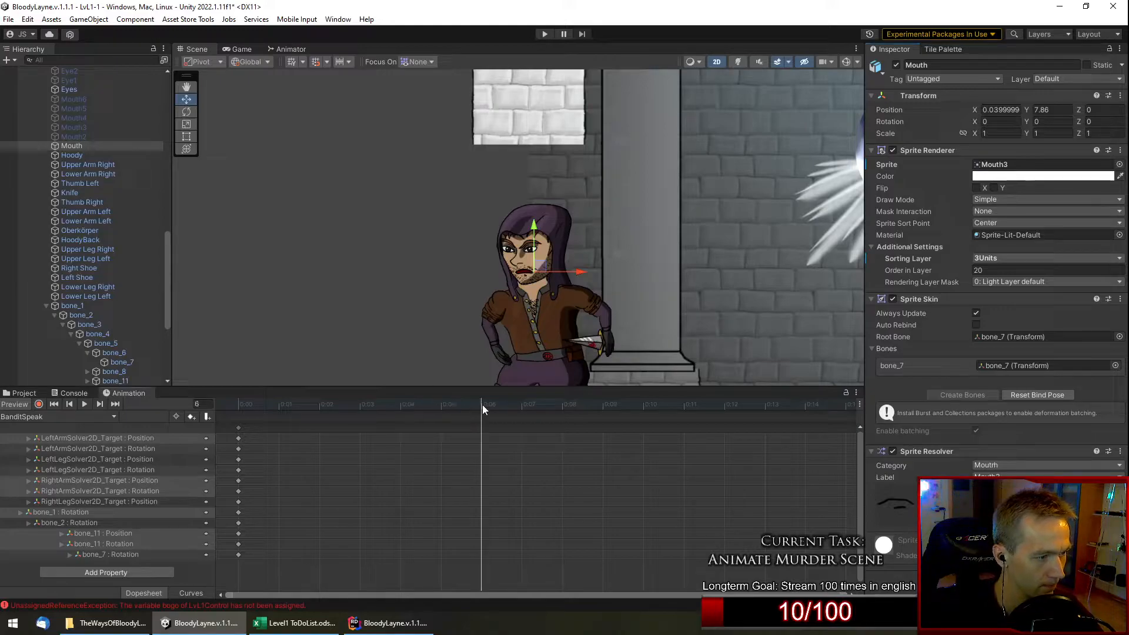
left_click(562, 406)
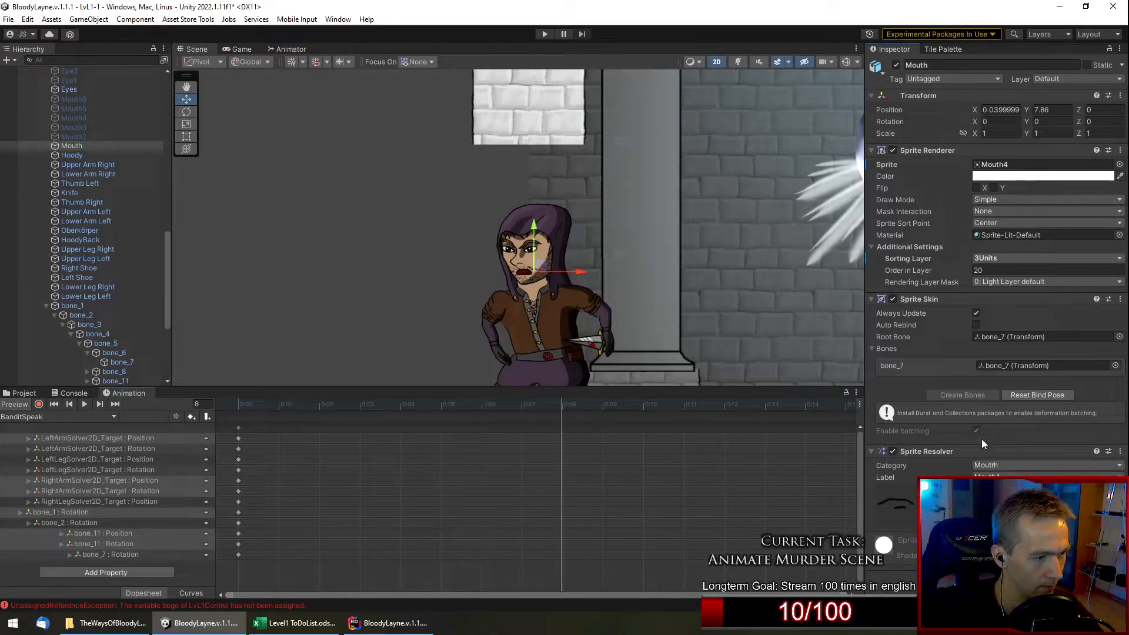
left_click(1053, 504)
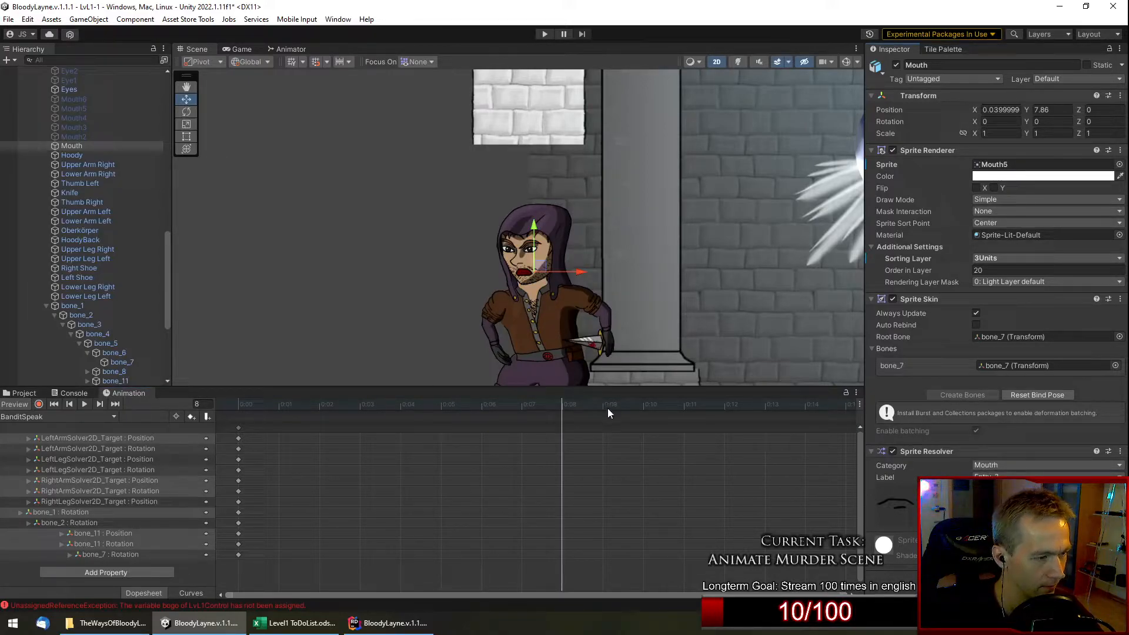
left_click(643, 406)
left_click(1053, 504)
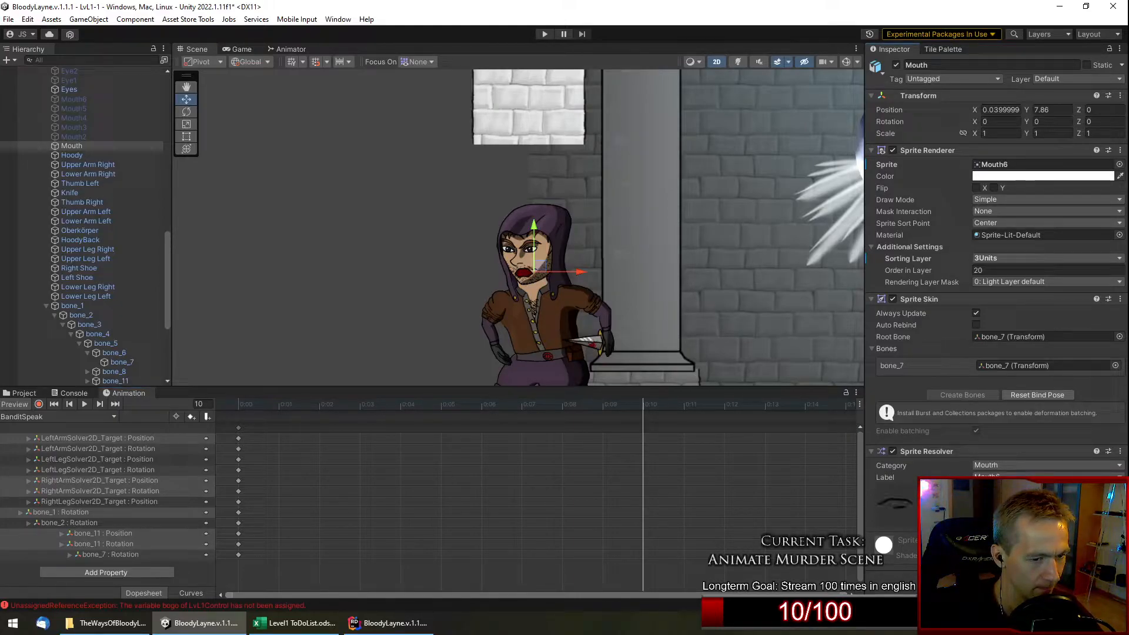
left_click(725, 405)
left_click(1038, 504)
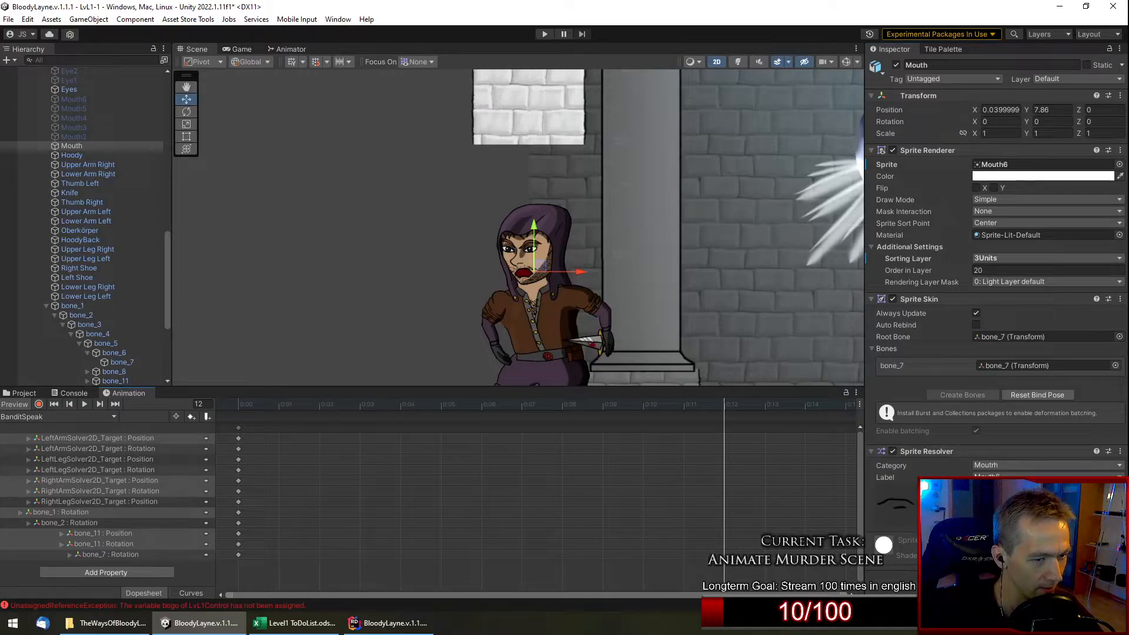
Try to close the mouth gradually with Mouth4, Mouth3, Mouth2 and Mouth1 at frames 14, 16, 18 and 20.
scroll(800, 434, "down", 1)
scroll(799, 434, "down", 3)
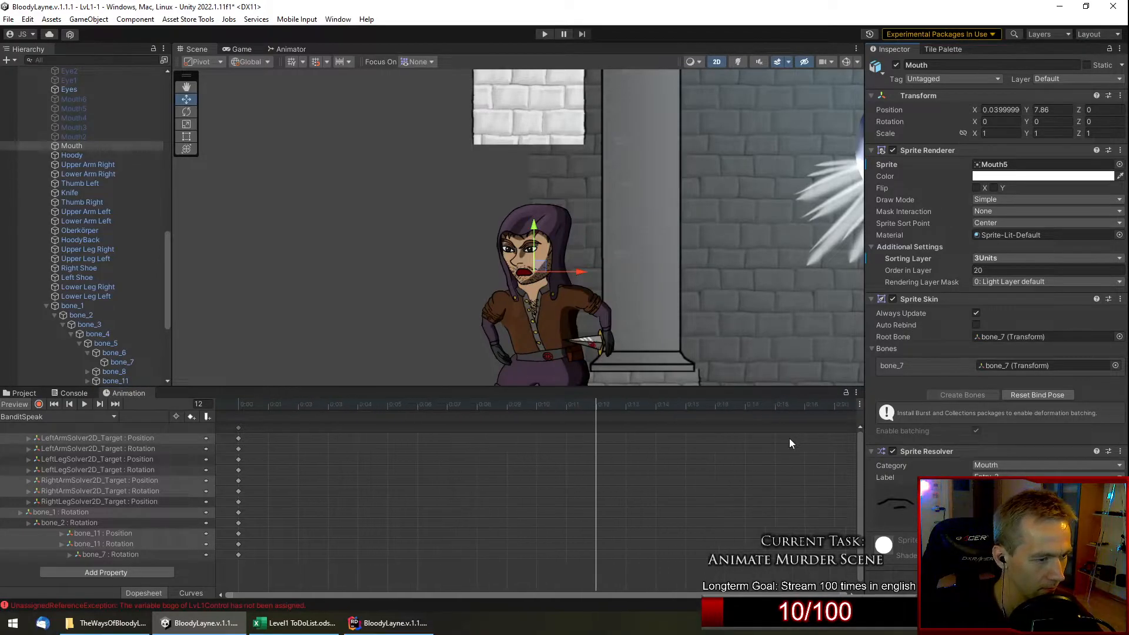
left_click(656, 406)
left_click(1018, 505)
left_click(716, 408)
left_click(977, 504)
left_click(780, 406)
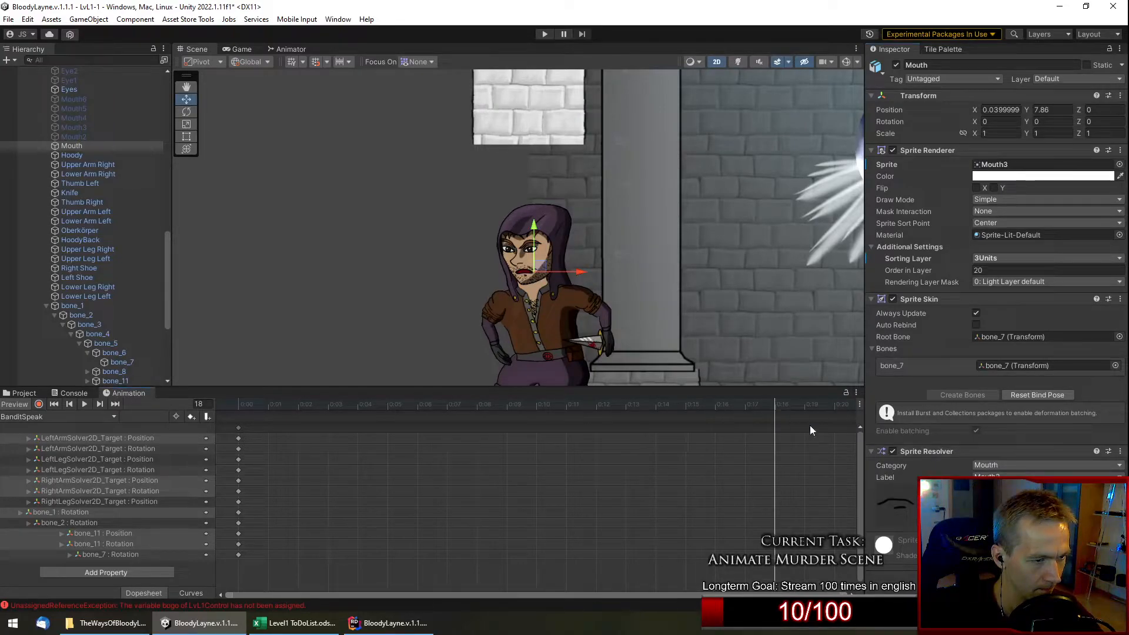
left_click(937, 504)
left_click(834, 406)
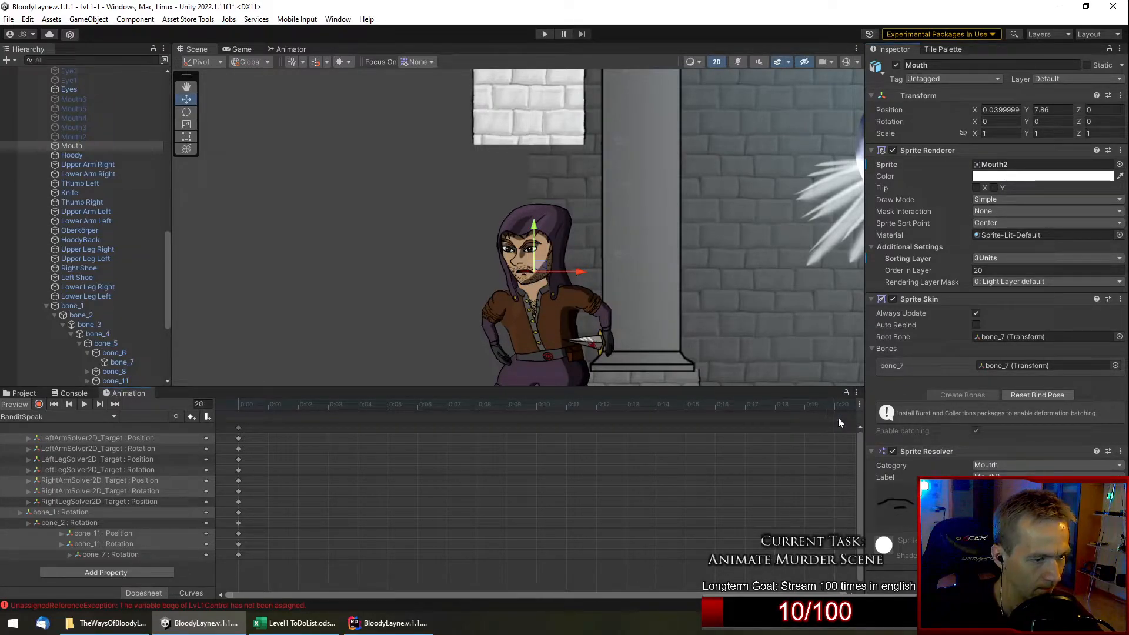
left_click(901, 502)
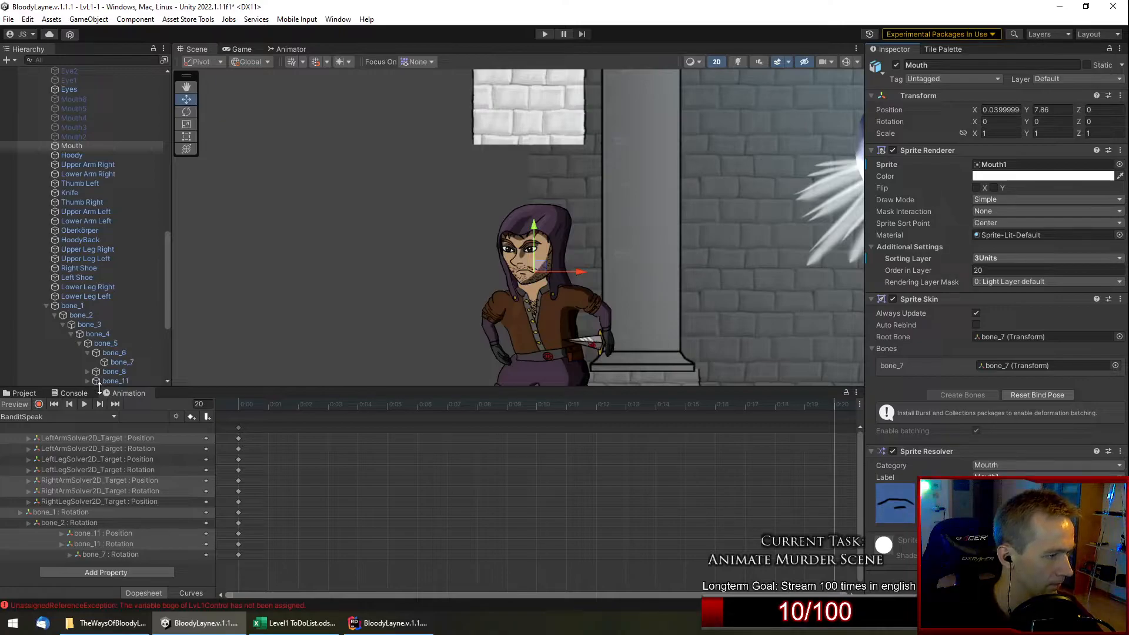
Record opening-mouth keyframes in BanditSpeak from the clip's start, using Mouth2 through Mouth6 at frames 2, 4, 6, 8 and 10.
left_click_drag(297, 405, 129, 418)
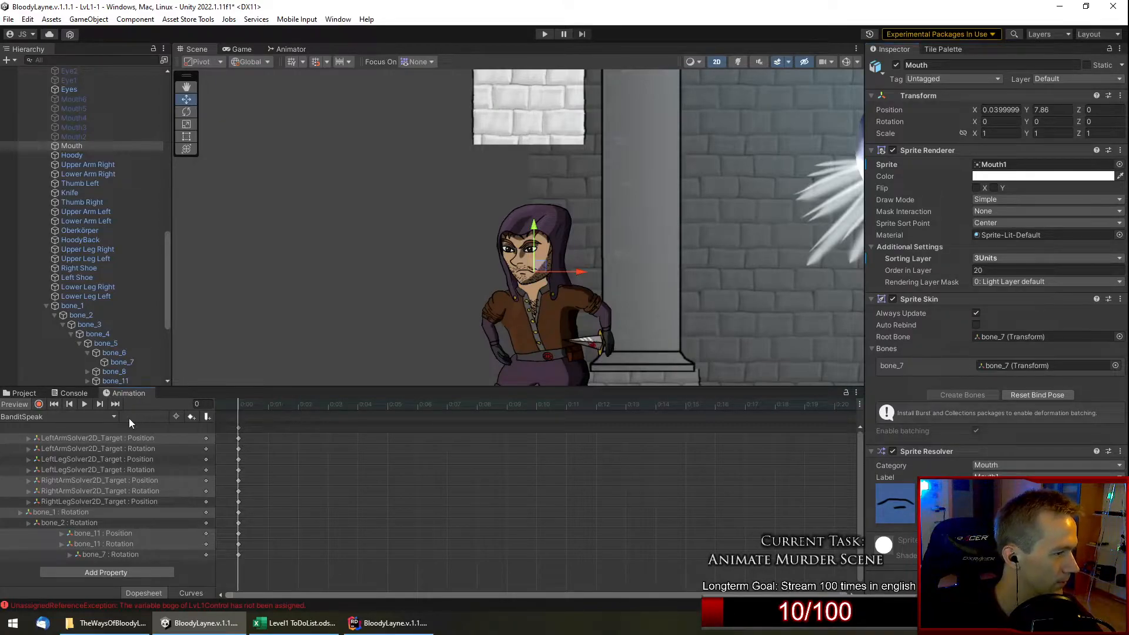
left_click(298, 405)
left_click(936, 504)
left_click(353, 407)
left_click(977, 504)
left_click(420, 405)
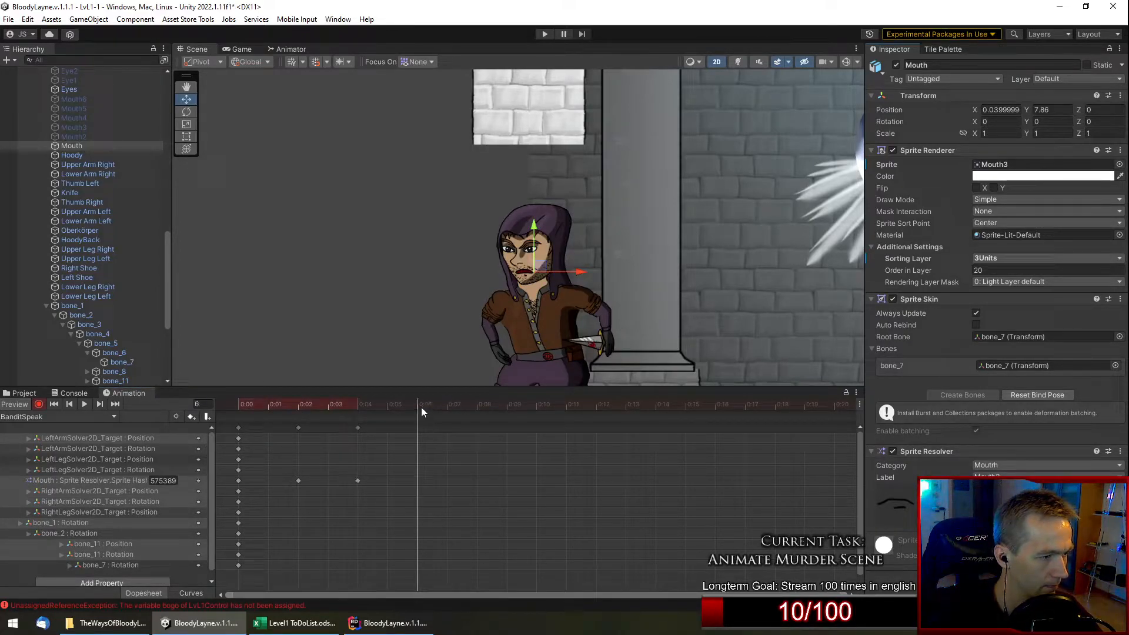
left_click(1018, 504)
left_click(477, 405)
left_click(1060, 503)
left_click(538, 405)
left_click(1101, 504)
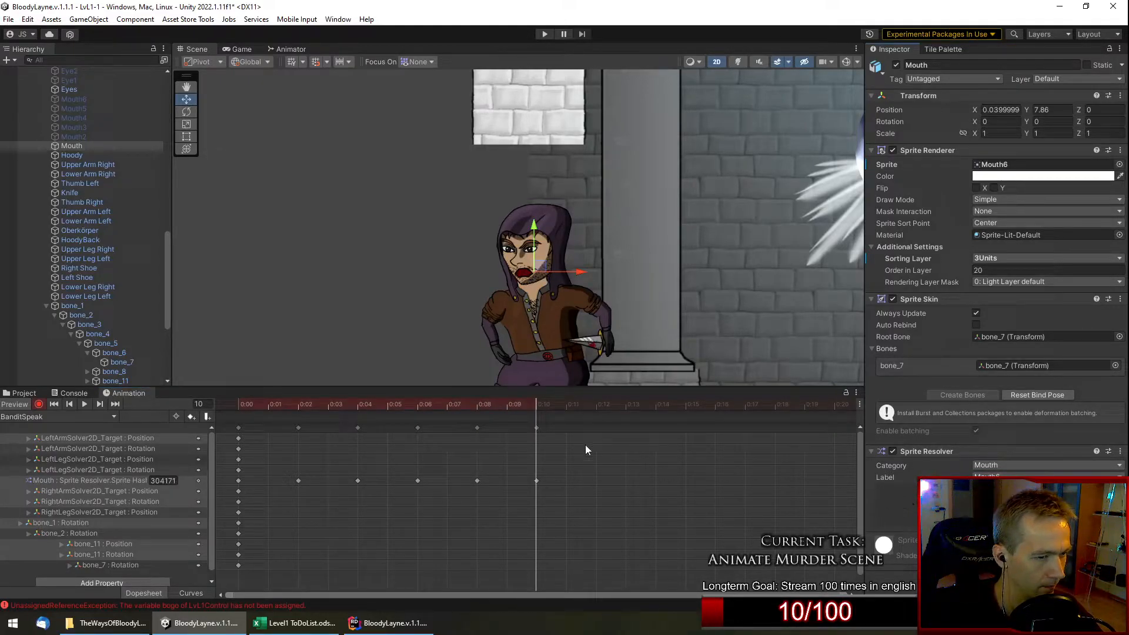
Record closing-mouth keyframes Mouth5, Mouth4, Mouth3, Mouth2 and Mouth1 at frames 12 to 20 in steps of two, plus Mouth1 at frame 22.
left_click(597, 406)
left_click(1060, 503)
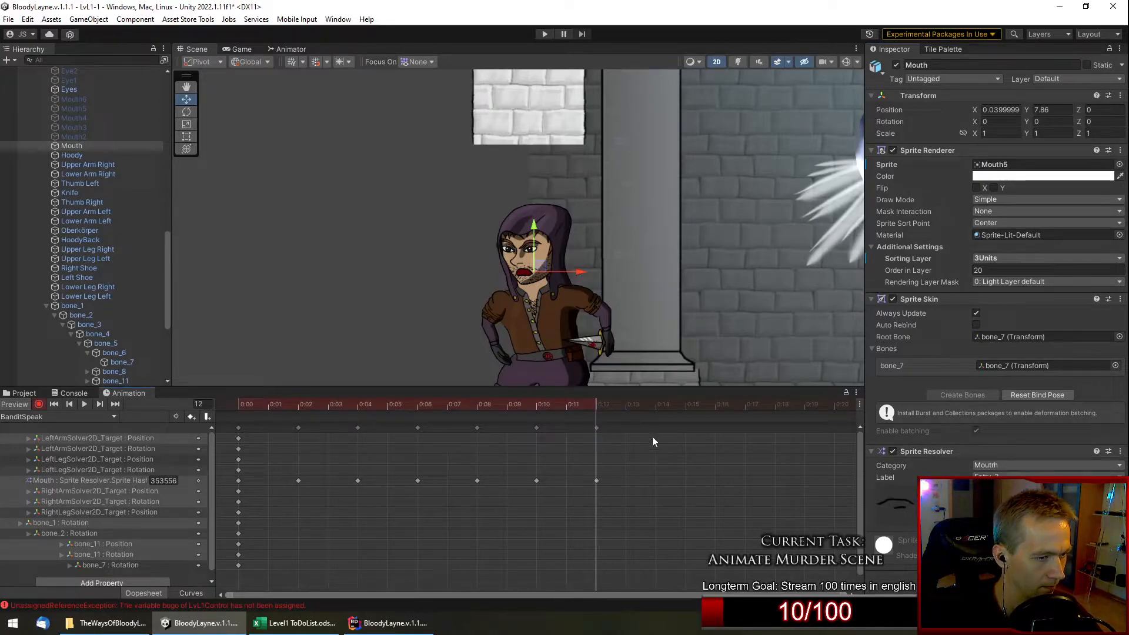
left_click(655, 406)
left_click(1019, 504)
left_click(718, 407)
left_click(977, 504)
left_click(775, 407)
left_click(936, 504)
left_click(834, 405)
left_click(895, 504)
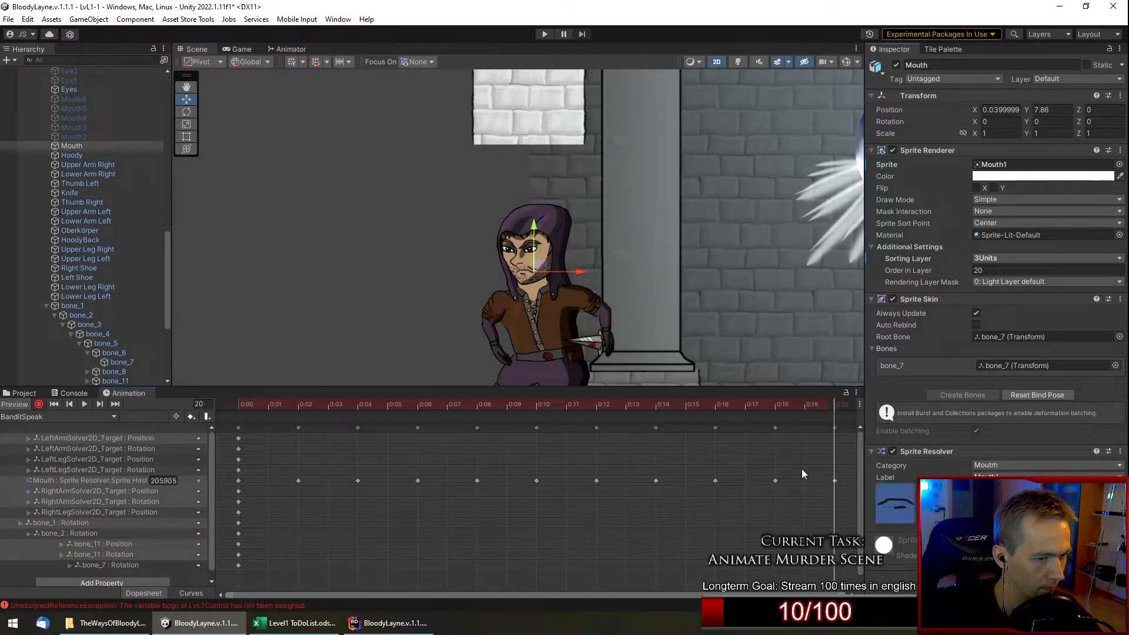
left_click_drag(846, 595, 946, 595)
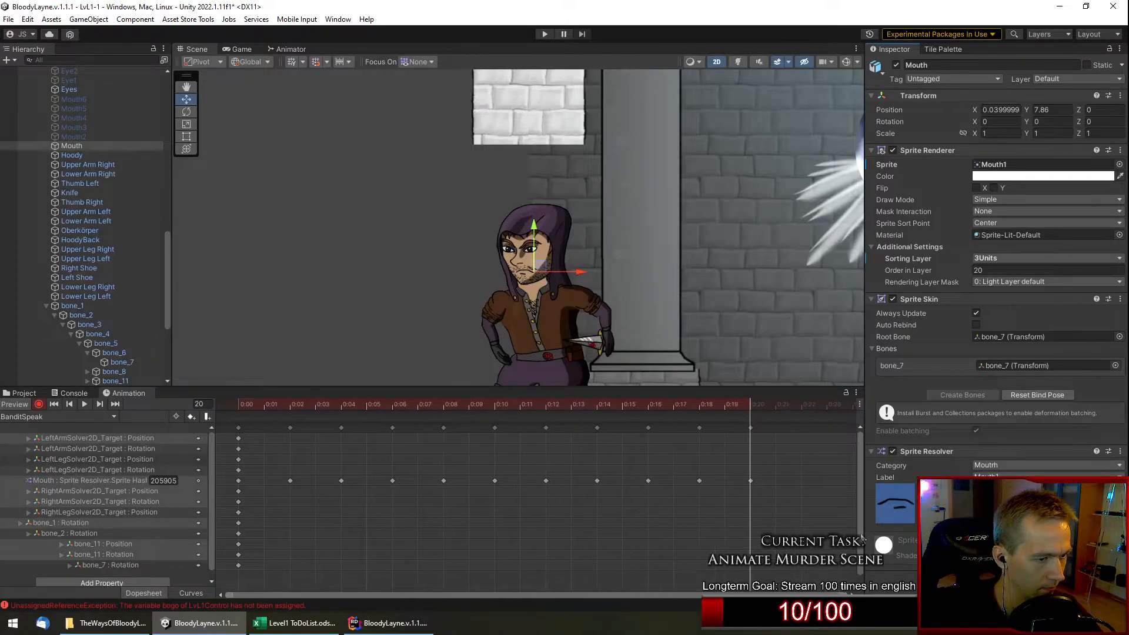
left_click(799, 402)
left_click(898, 502)
Shift the BanditSpeak mouth keyframes two frames earlier to span frames 0 to 20, and play the clip.
left_click(238, 428)
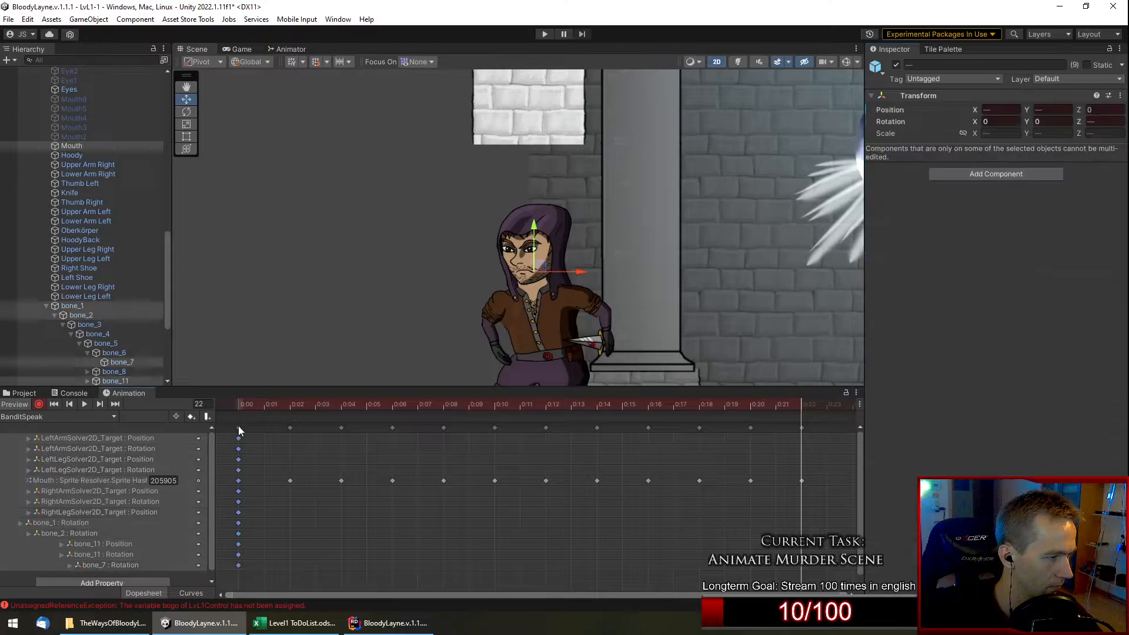
left_click_drag(288, 423, 741, 426)
left_click(85, 405)
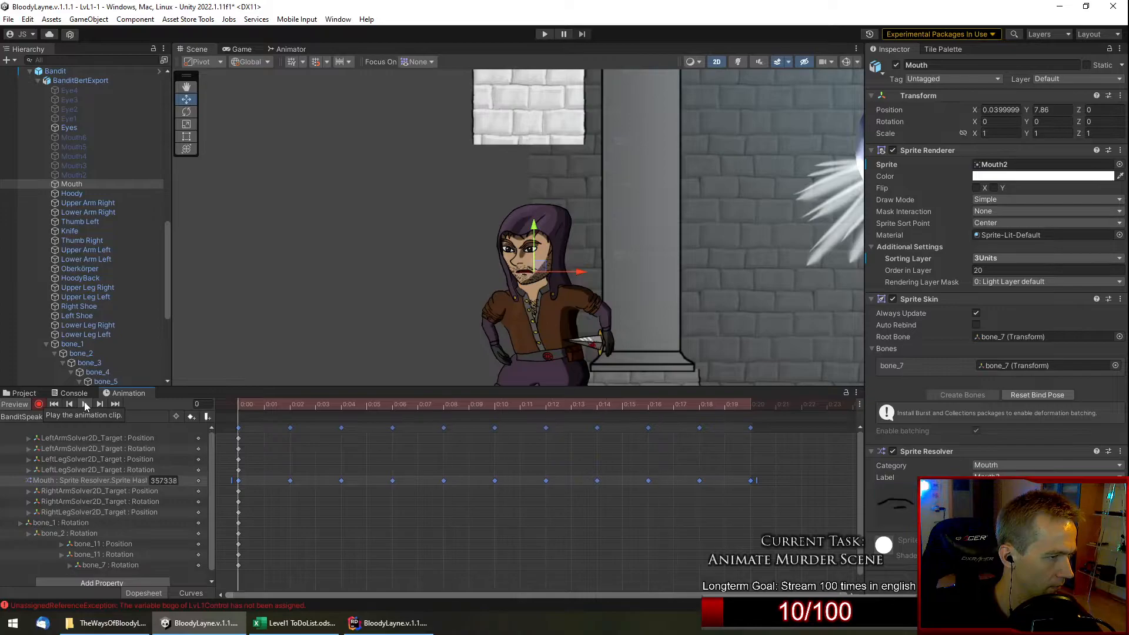
left_click(84, 404)
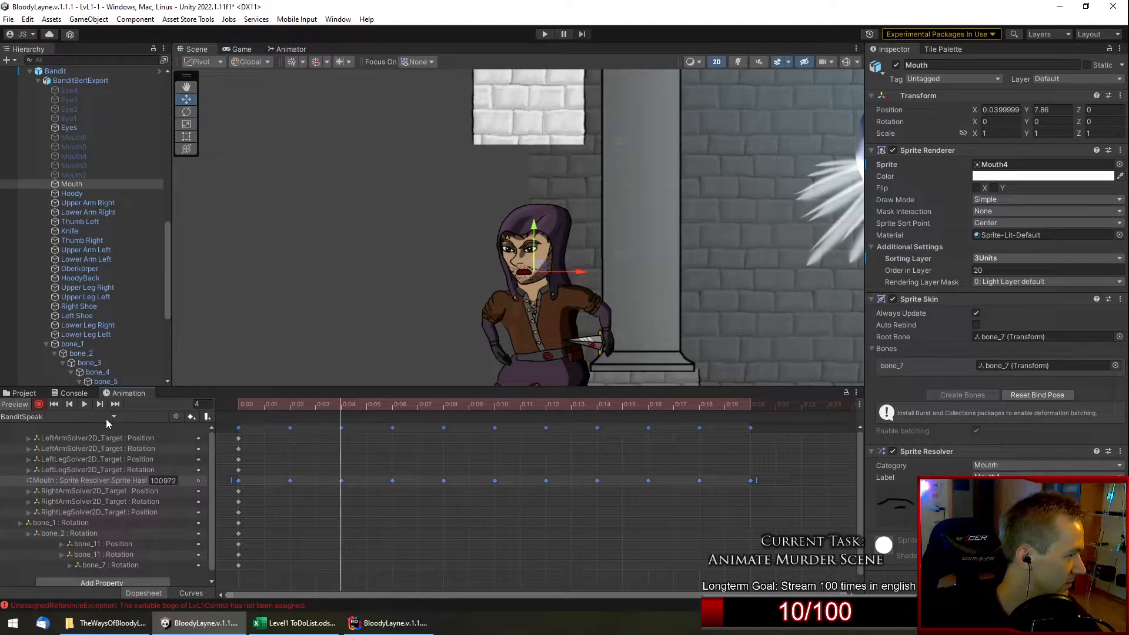
Record a Mouth1 sprite keyframe for the Mouth at frame 0 of the BanditSpeakIdle clip.
left_click(106, 417)
left_click(80, 493)
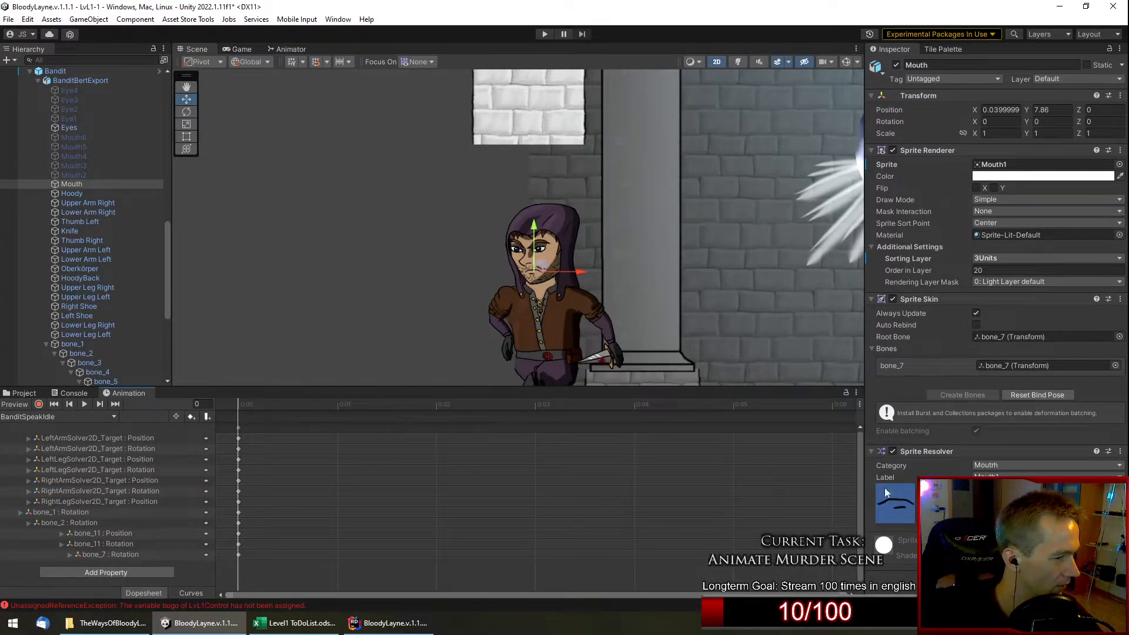
left_click(38, 405)
scroll(672, 203, "down", 3)
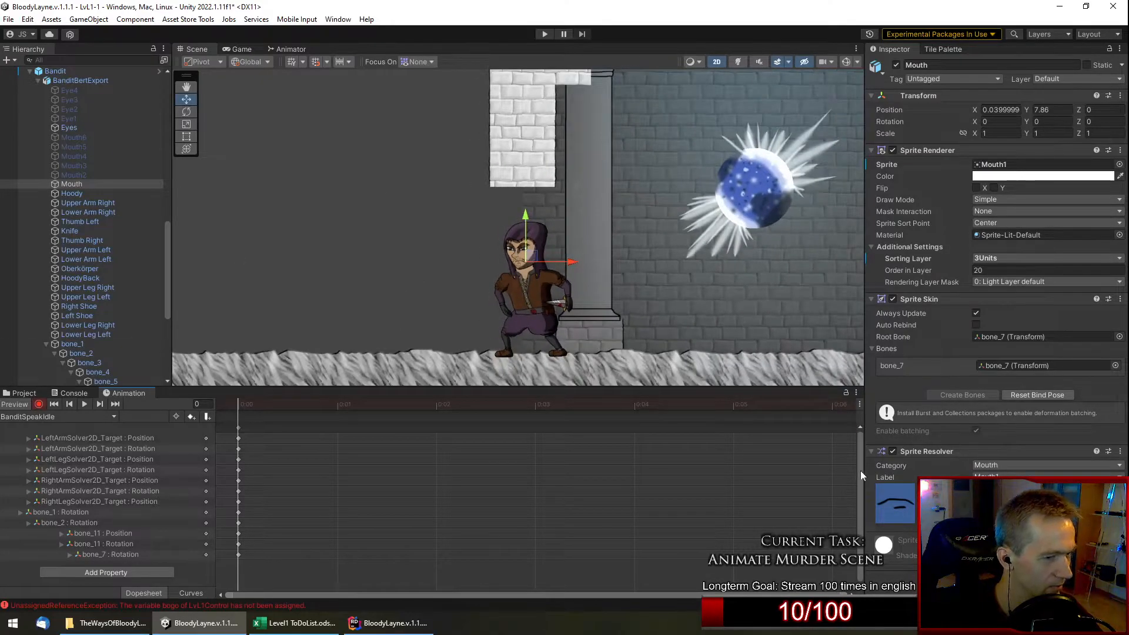
left_click(895, 503)
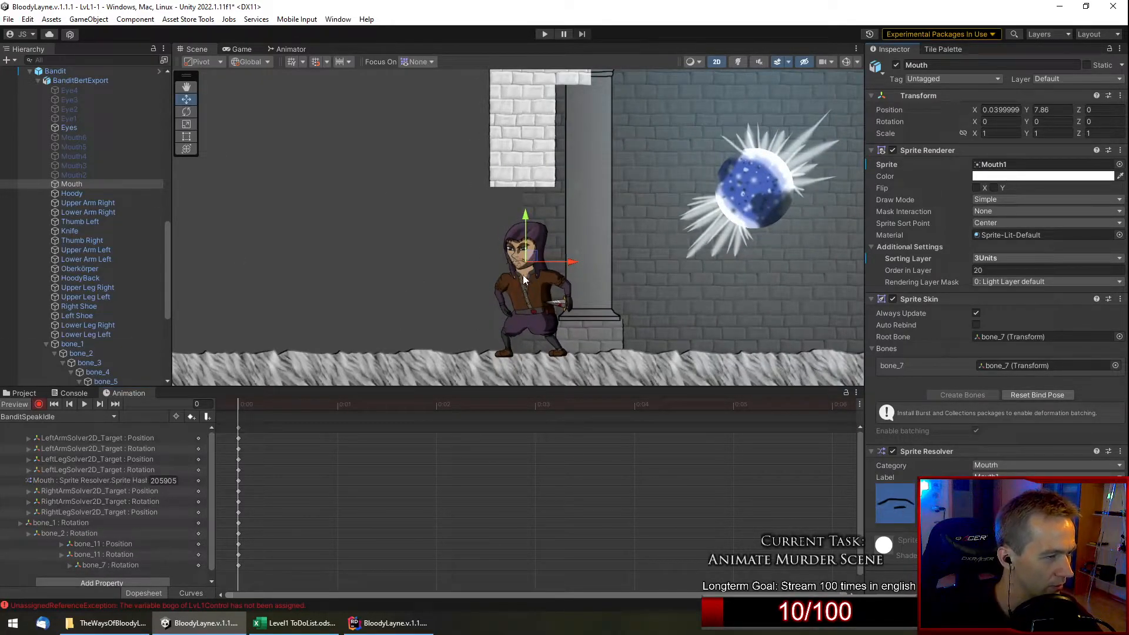
scroll(511, 261, "up", 5)
scroll(509, 260, "up", 3)
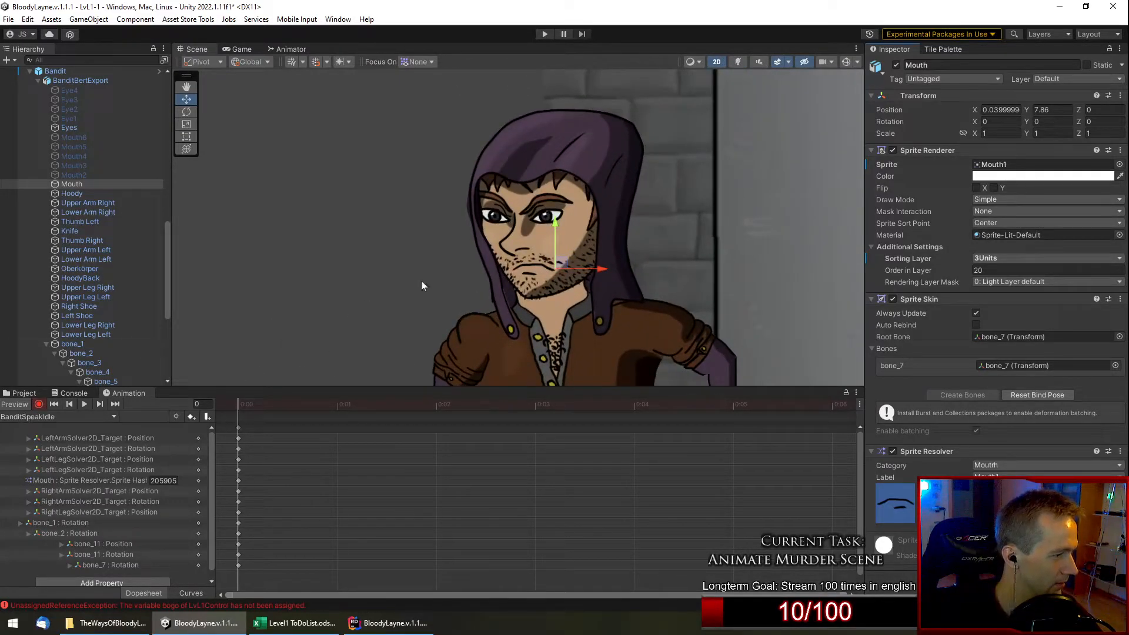
scroll(538, 266, "down", 2)
scroll(542, 264, "down", 5)
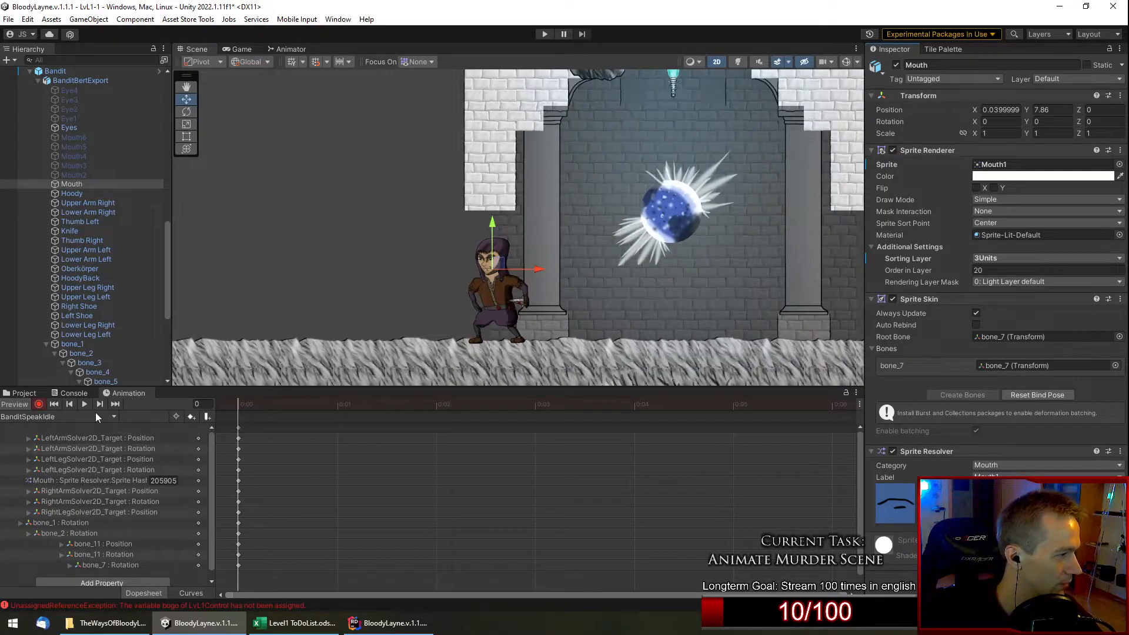
Scrub through the BanditIdle clip to check the bandit's idle motion.
left_click(97, 417)
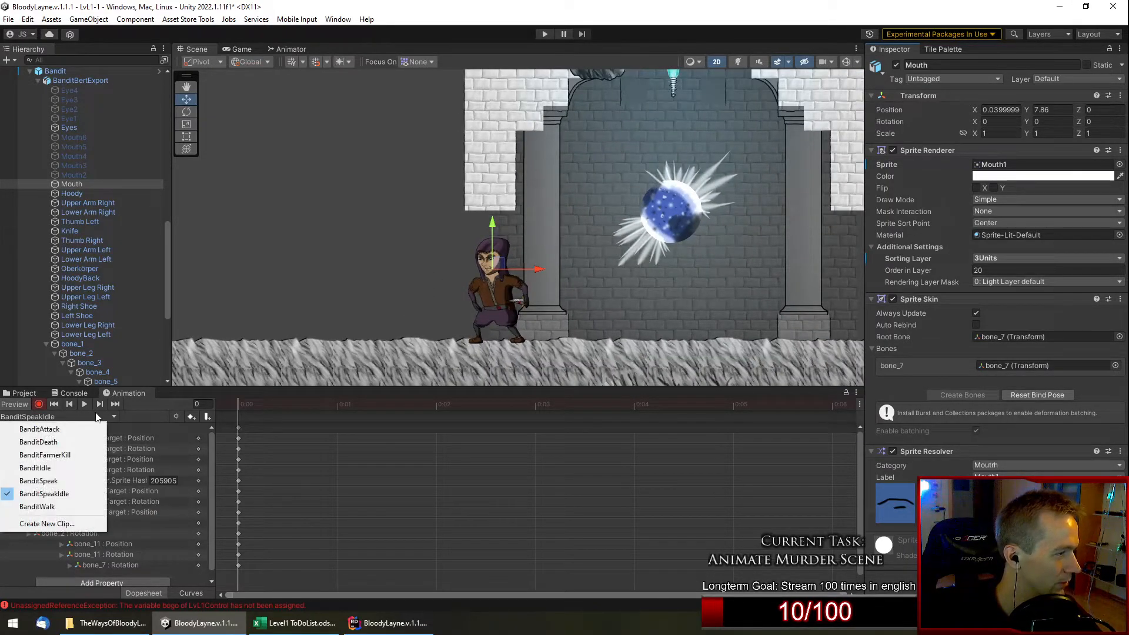
left_click(86, 467)
left_click_drag(267, 408, 183, 416)
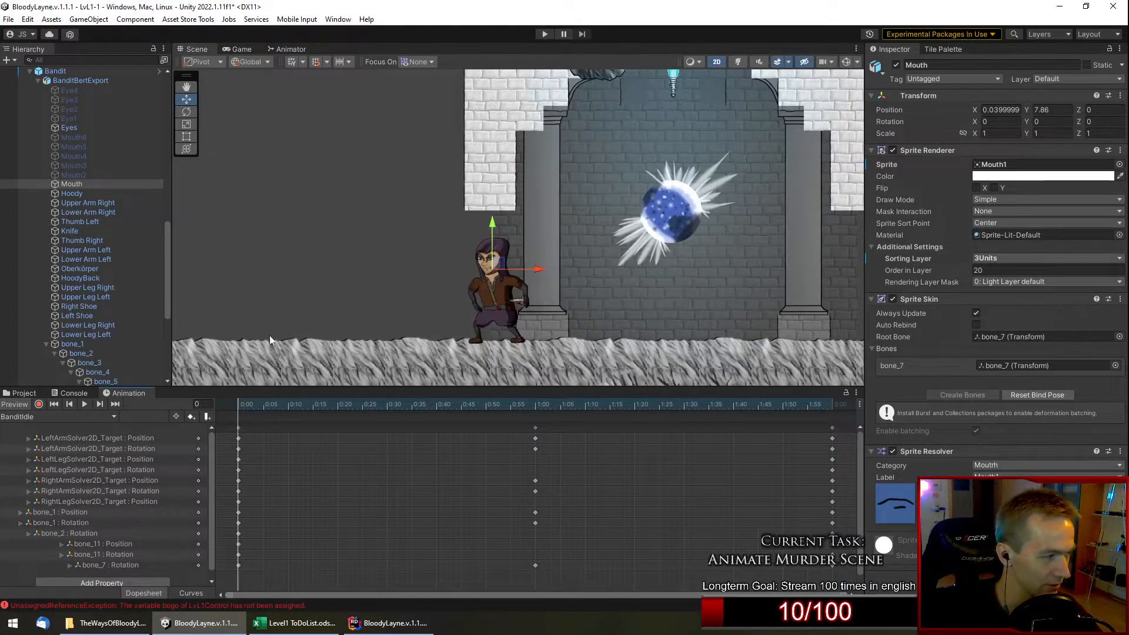
Delete the solver and bone keyframes from BanditSpeak, keeping only the Mouth sprite track, and scrub through the clip.
left_click(71, 416)
left_click(91, 481)
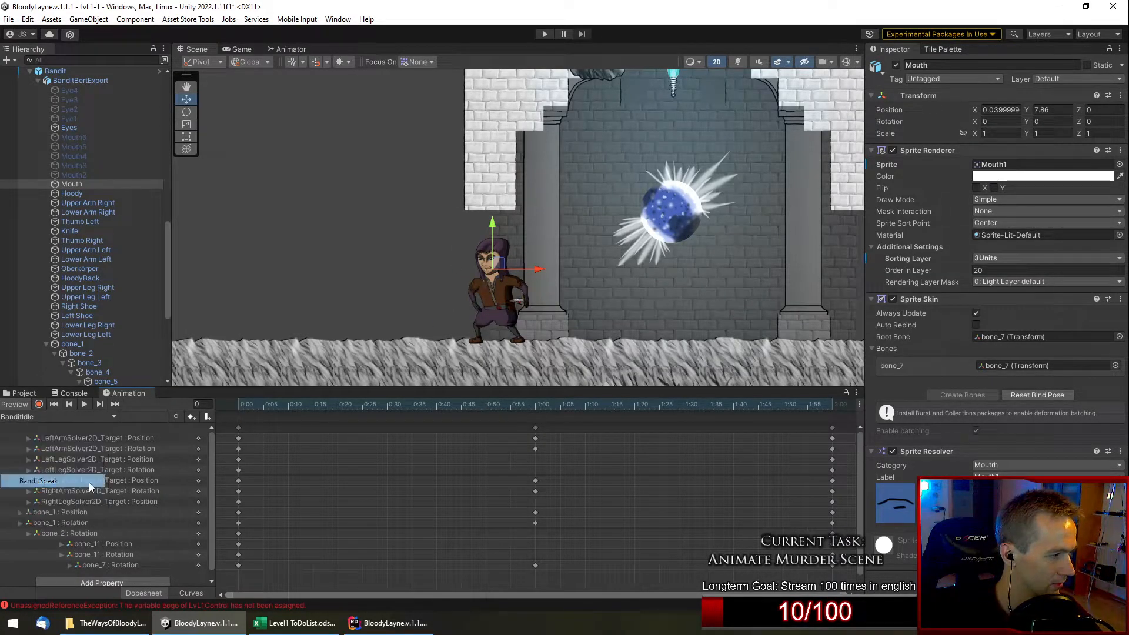
left_click_drag(259, 439, 256, 548)
key("Delete")
key("Delete")
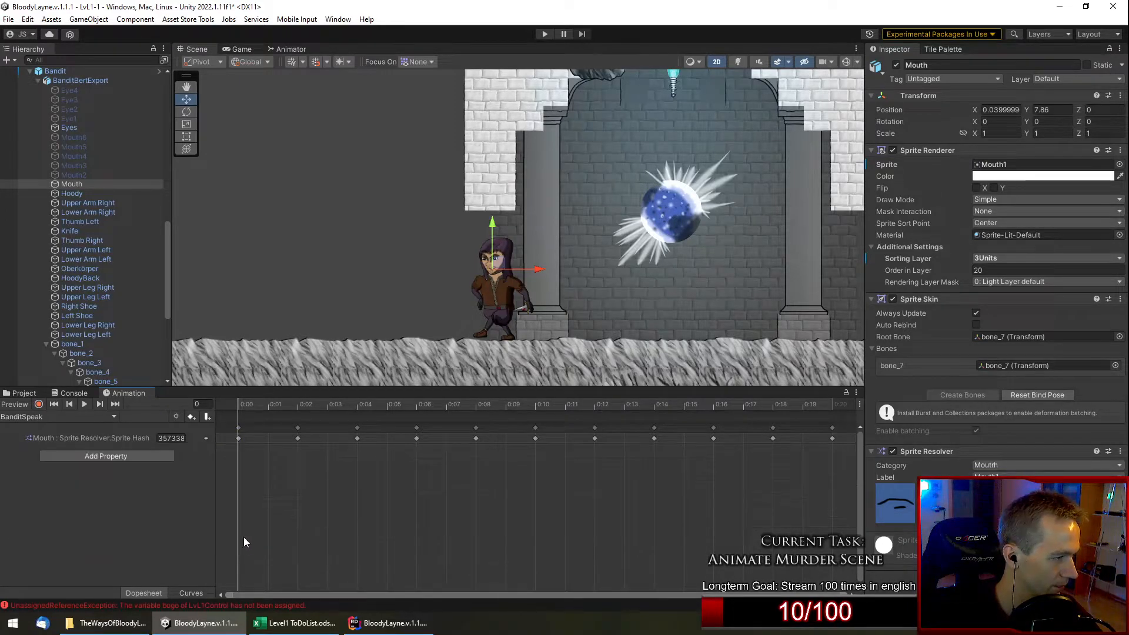
left_click_drag(251, 402, 827, 422)
scroll(482, 283, "up", 4)
Delete the right arm solver, right leg solver and all bone tracks from the BanditSpeakIdle clip.
left_click(73, 418)
left_click(71, 493)
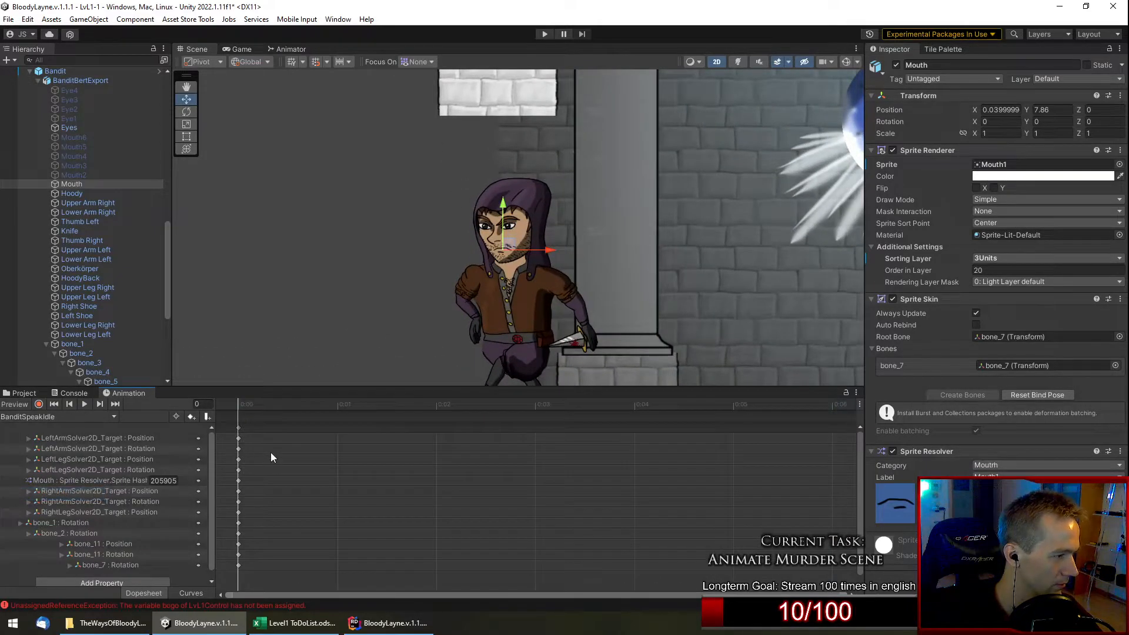
scroll(484, 464, "down", 10)
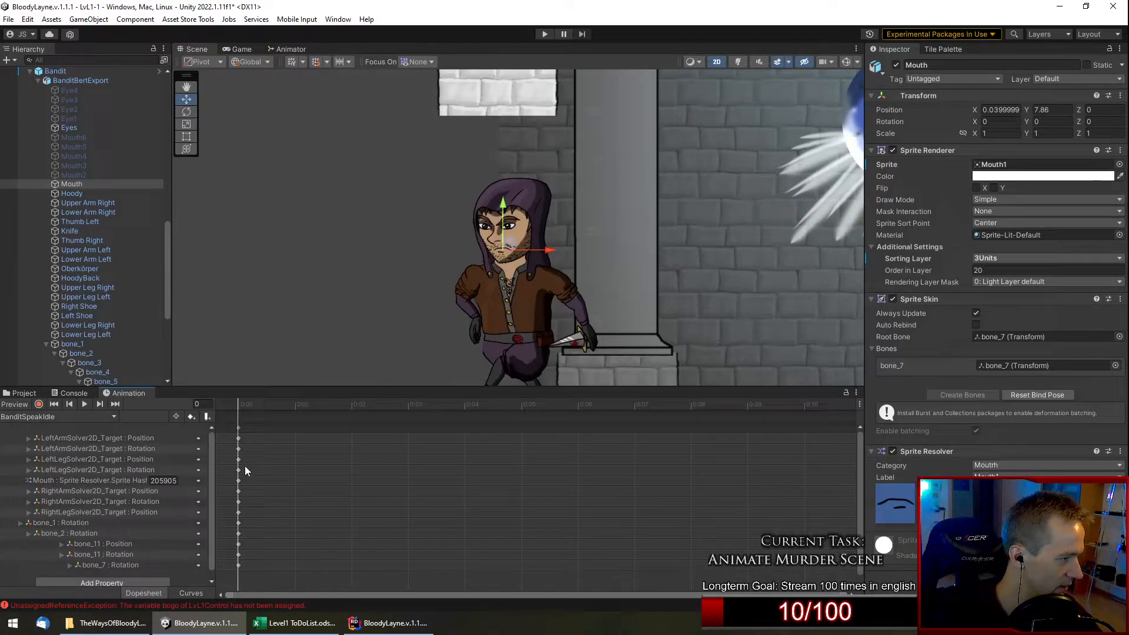
left_click_drag(218, 422, 235, 467)
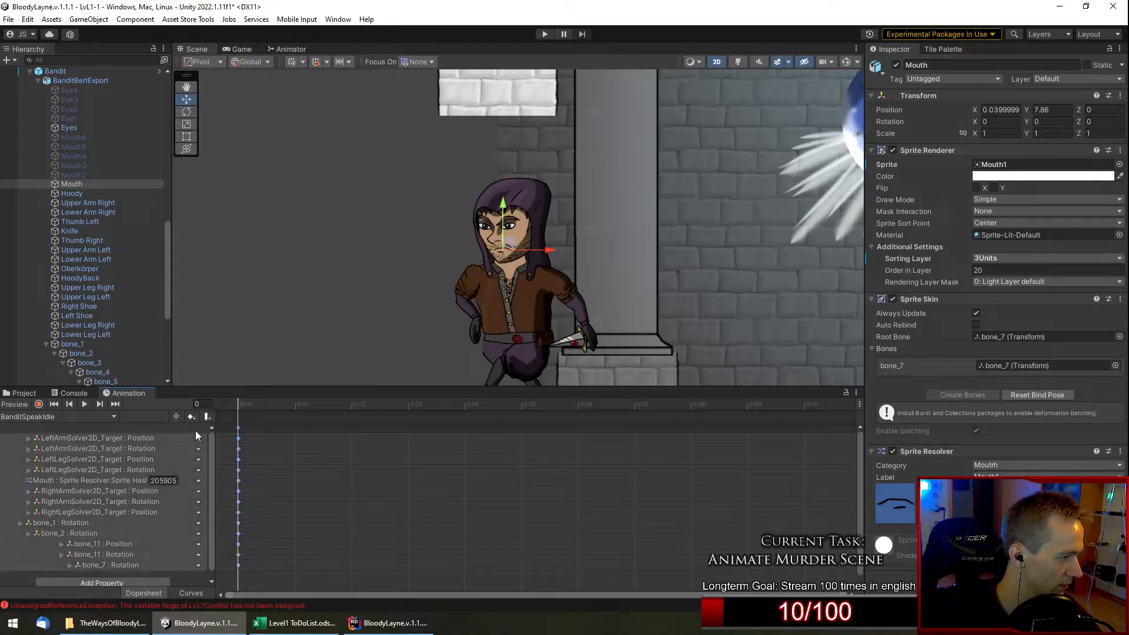
left_click(258, 470)
left_click(246, 437)
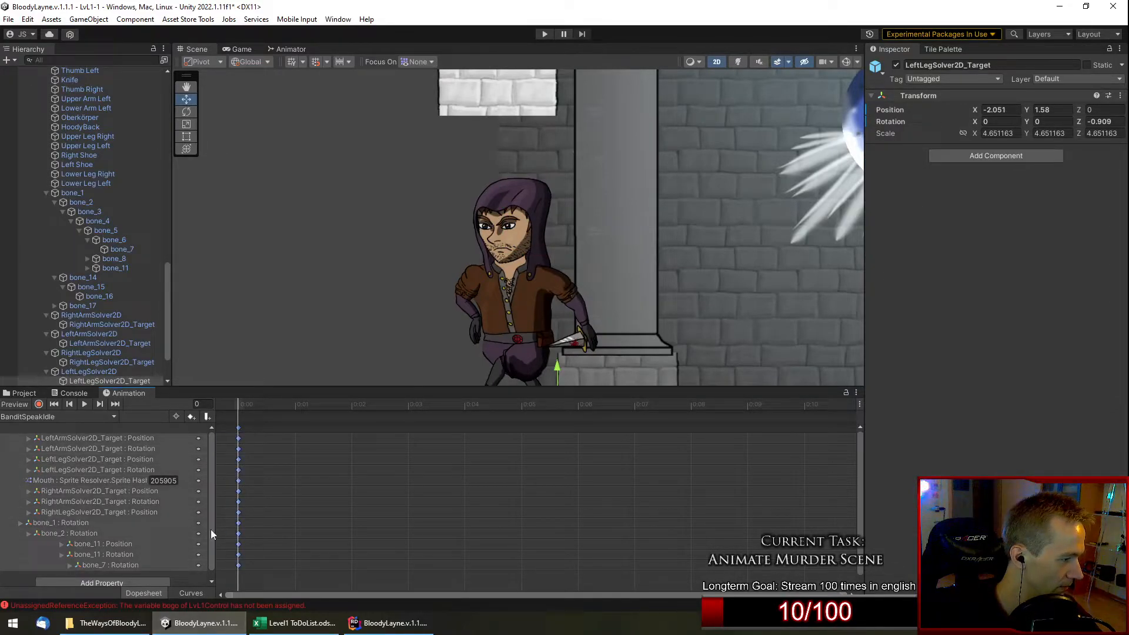
left_click(111, 481)
key("ctrl+a")
left_click(372, 479)
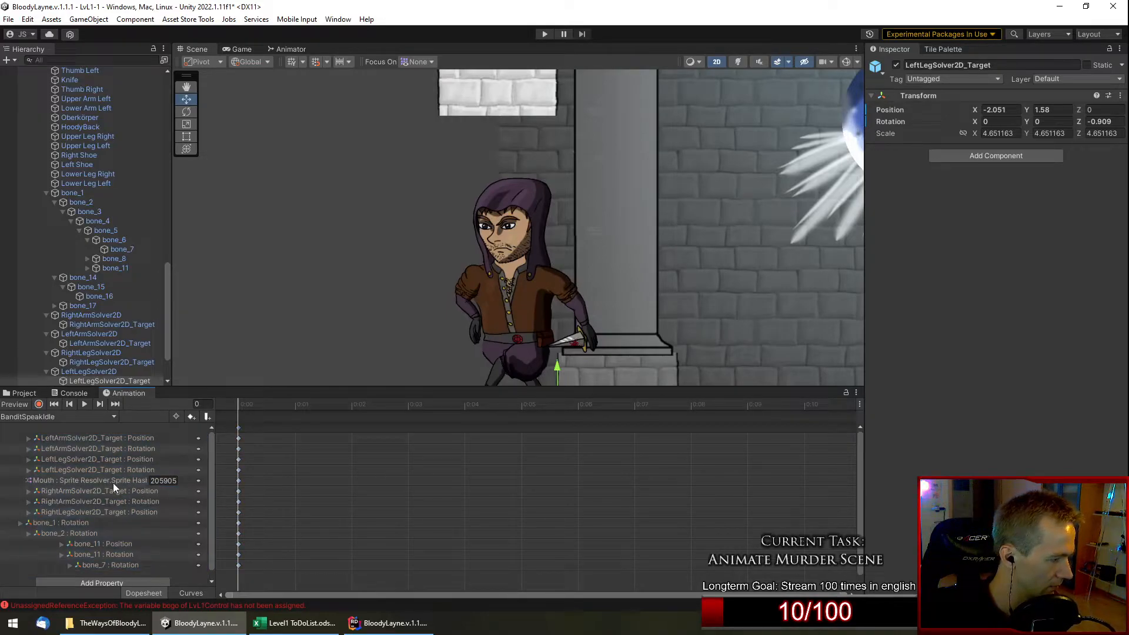
left_click(93, 491)
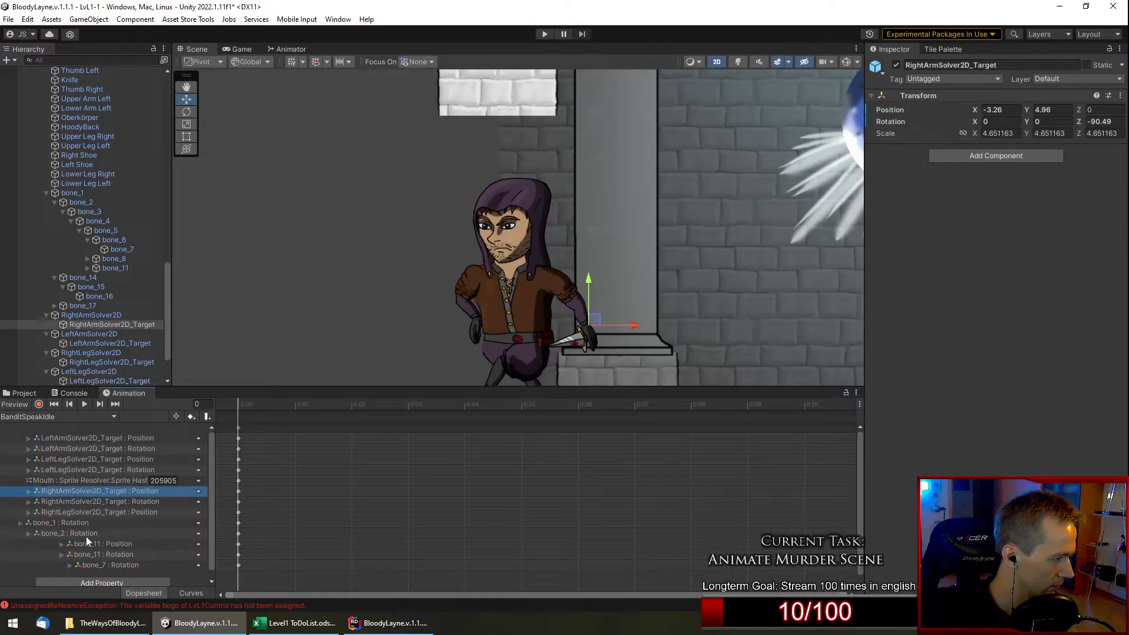
scroll(94, 529, "down", 1)
left_click(80, 555, "shift")
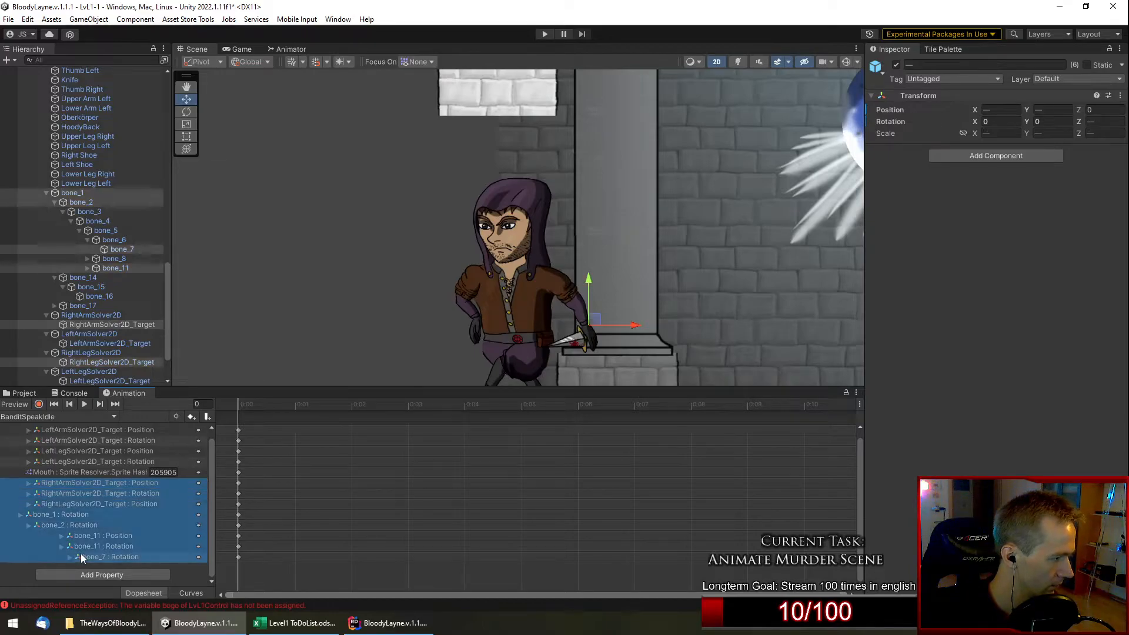
key("Delete")
Delete the LeftArmSolver2D and LeftLegSolver2D target tracks from BanditSpeakIdle, leaving only the Mouth sprite track.
left_click(79, 470)
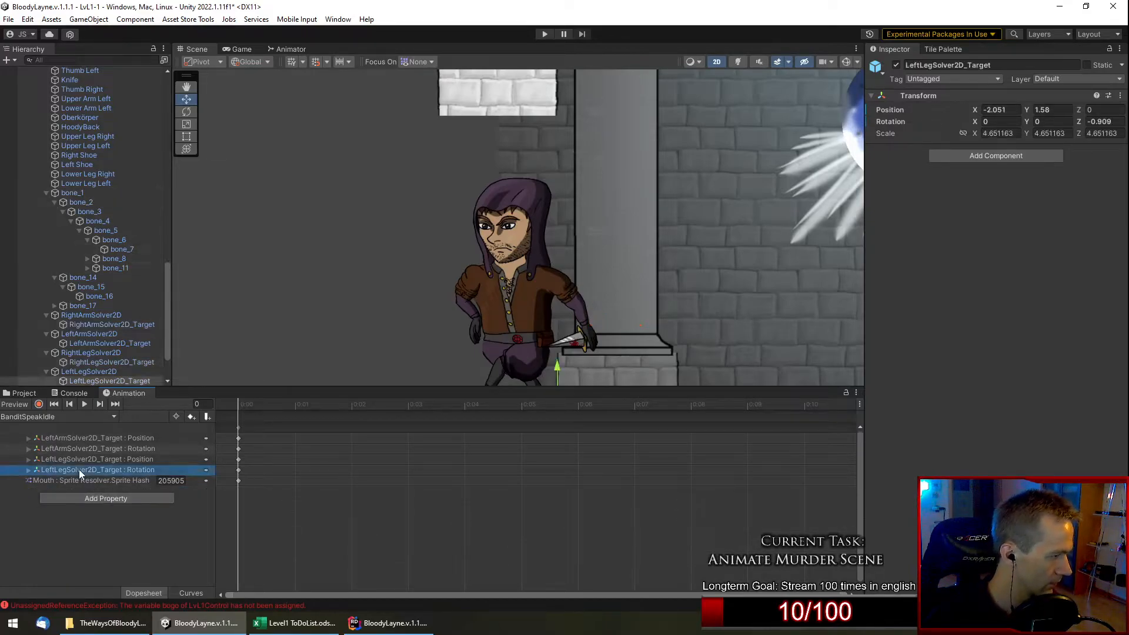
left_click(114, 439, "shift")
key("Delete")
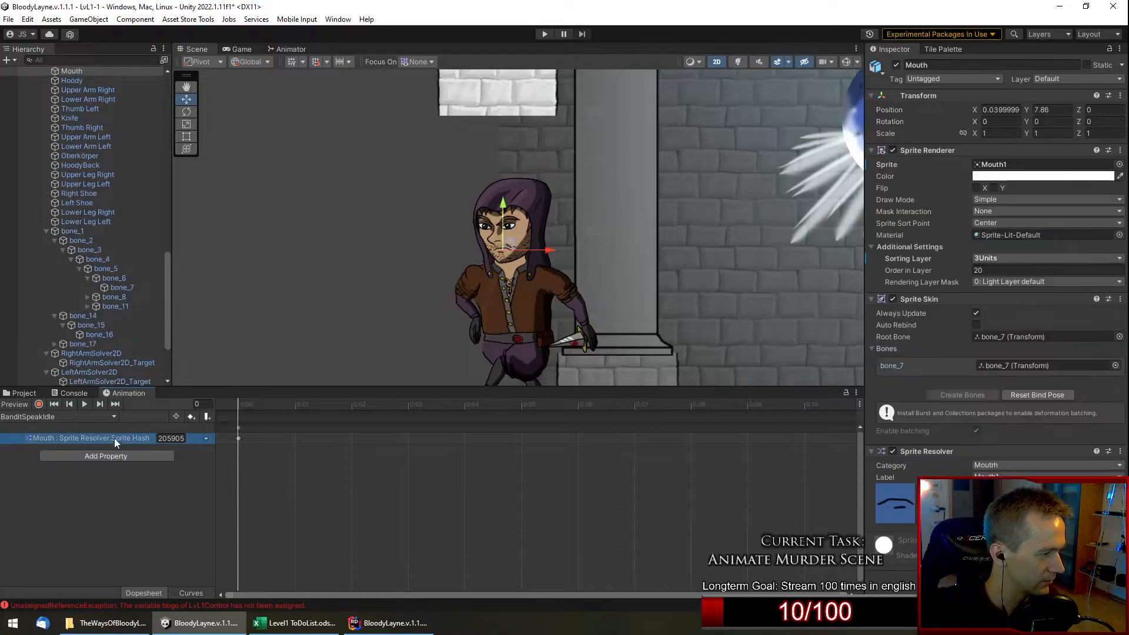
Scrub through BanditIdle and BanditSpeak to compare the bandit's pose and mouth in both clips.
left_click(60, 417)
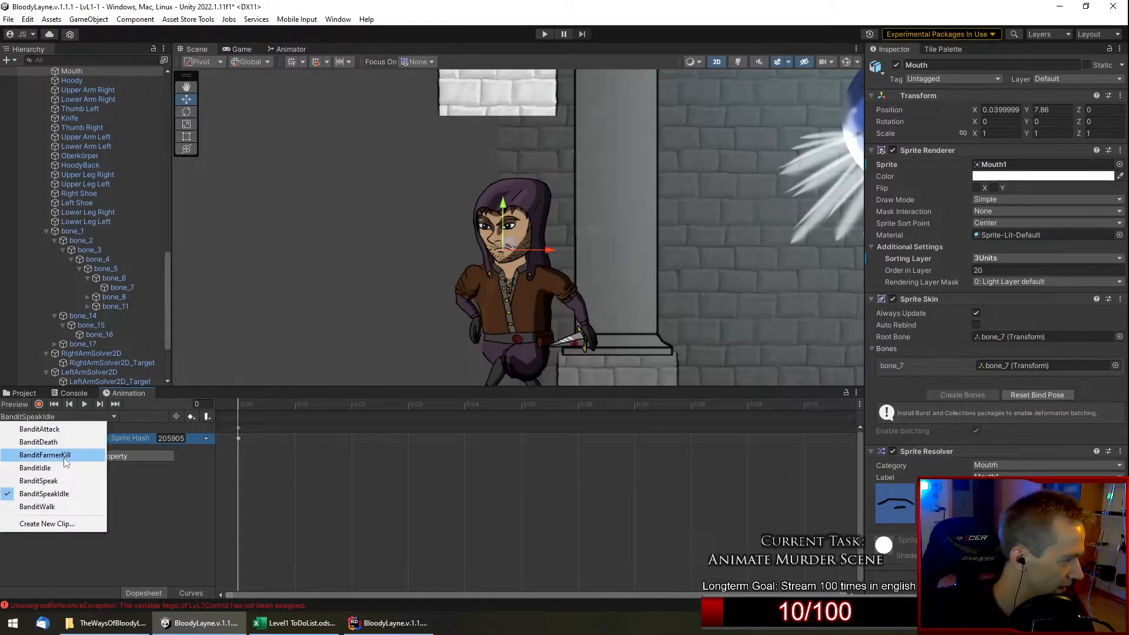
left_click(36, 468)
left_click_drag(255, 404, 832, 411)
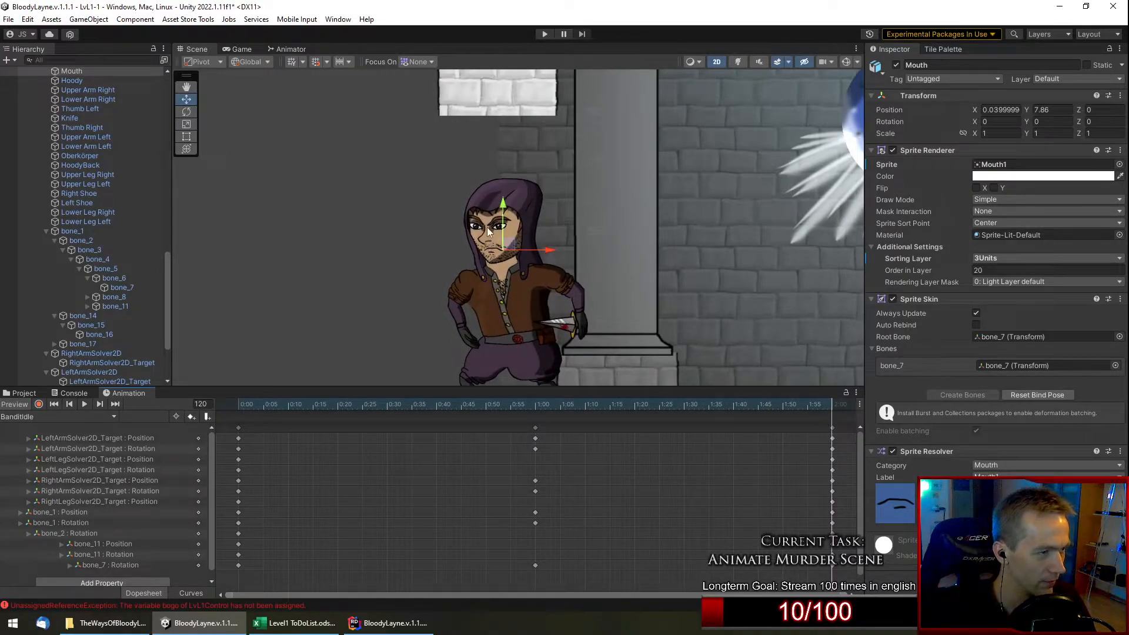
left_click(113, 415)
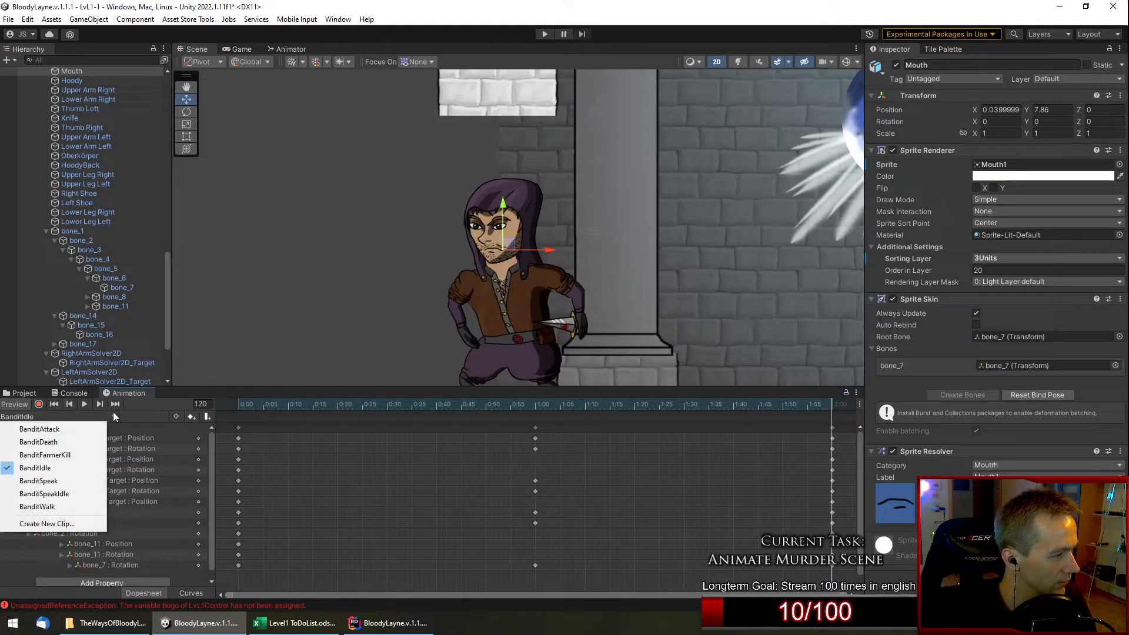
left_click(79, 480)
left_click_drag(235, 405, 654, 455)
left_click_drag(518, 468, 195, 497)
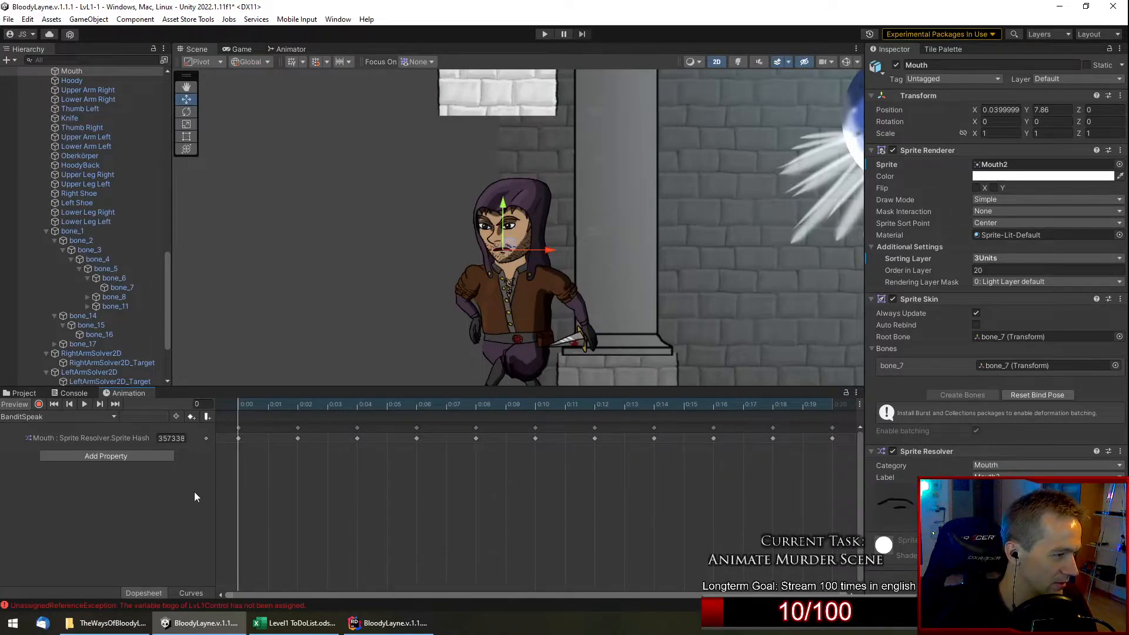
left_click(104, 419)
left_click(35, 466)
left_click_drag(271, 407, 231, 469)
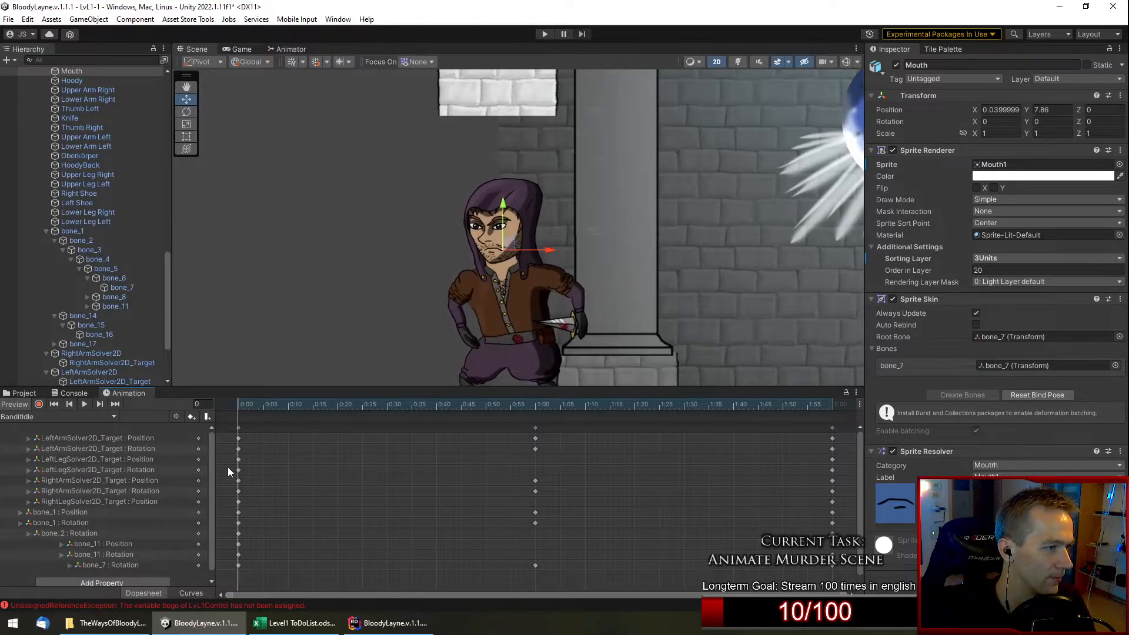
scroll(449, 230, "down", 5)
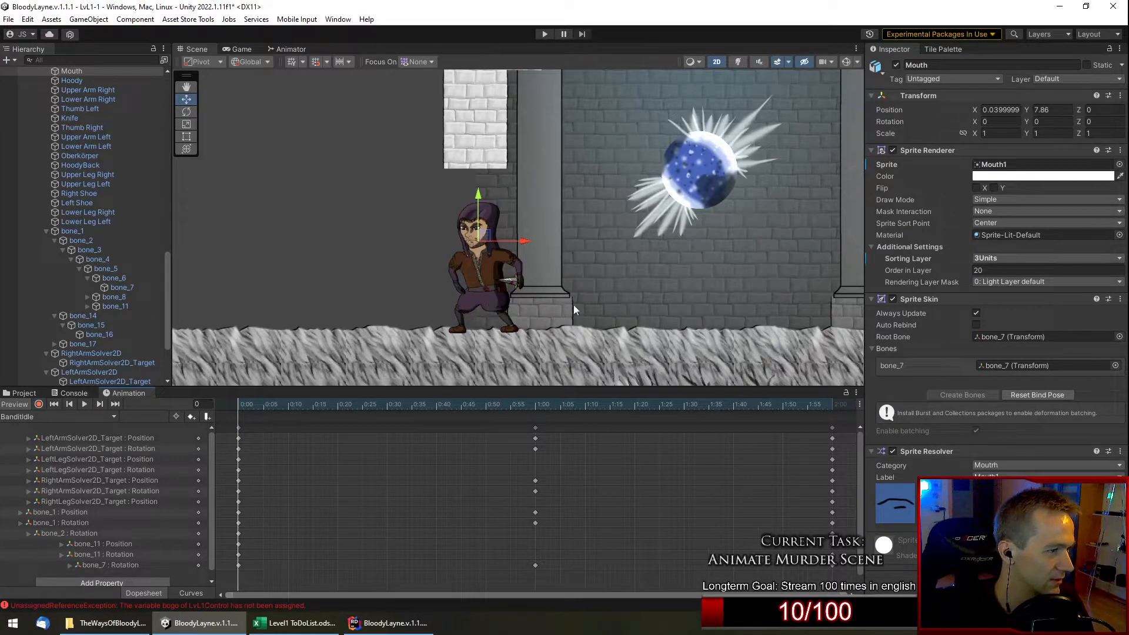
scroll(489, 256, "up", 3)
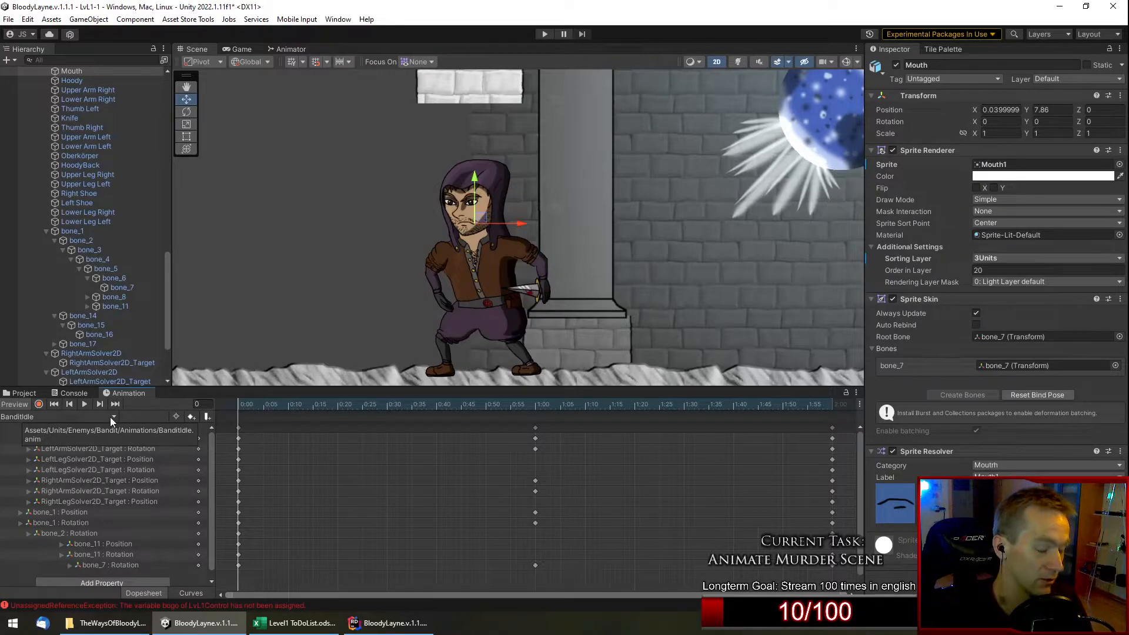
Review the BanditSpeak clip and open the BanditDeath clip.
left_click(110, 417)
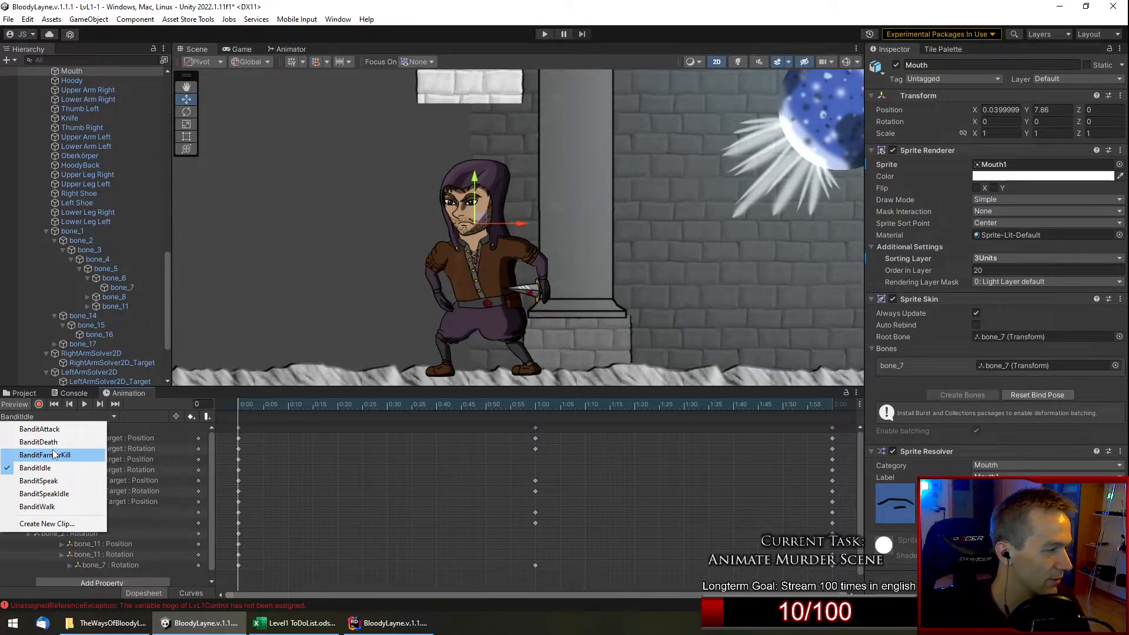
left_click(59, 481)
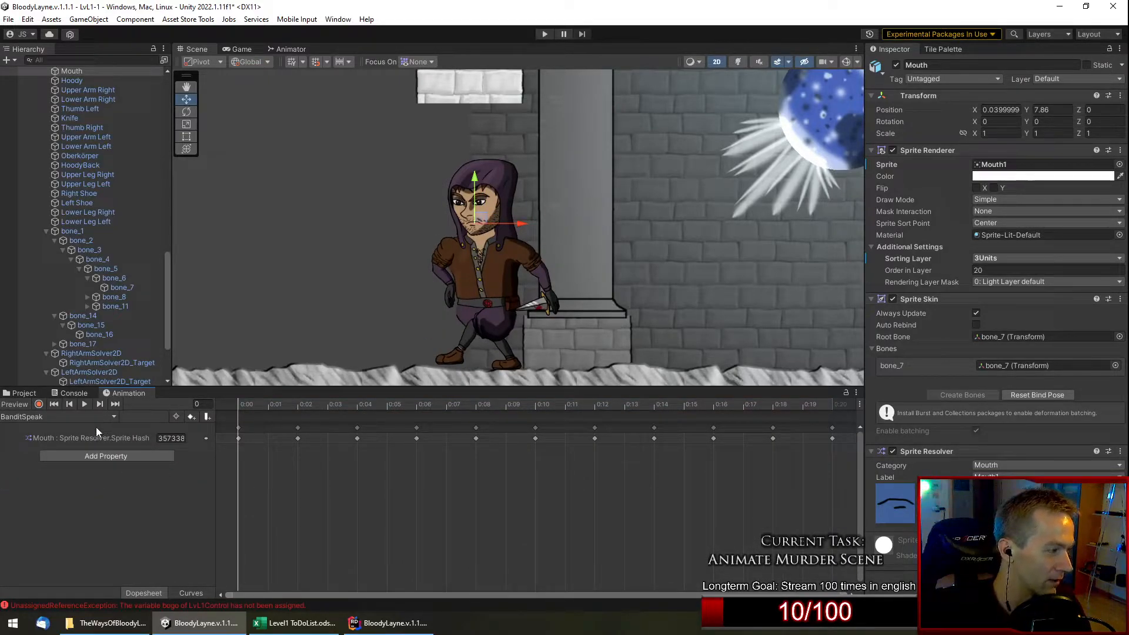
left_click(82, 415)
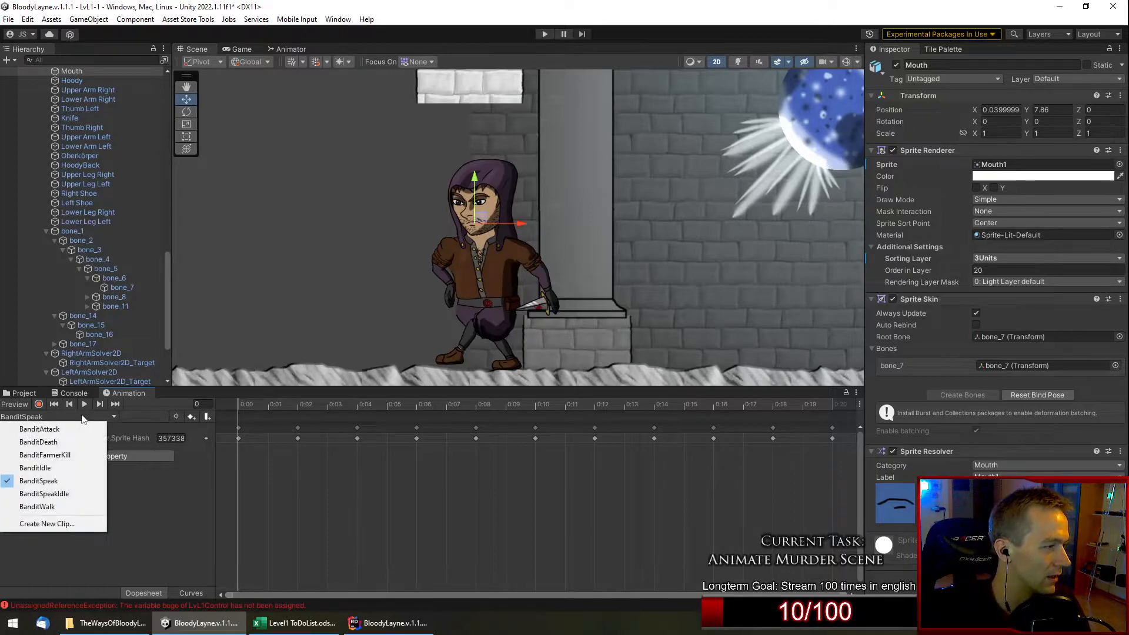
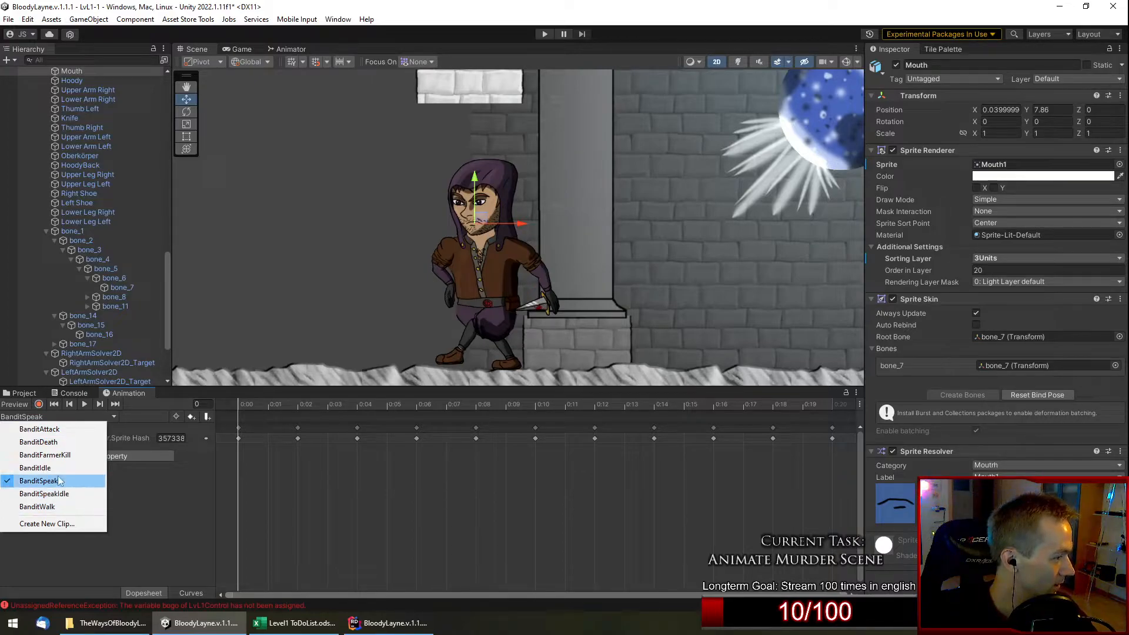
left_click(60, 443)
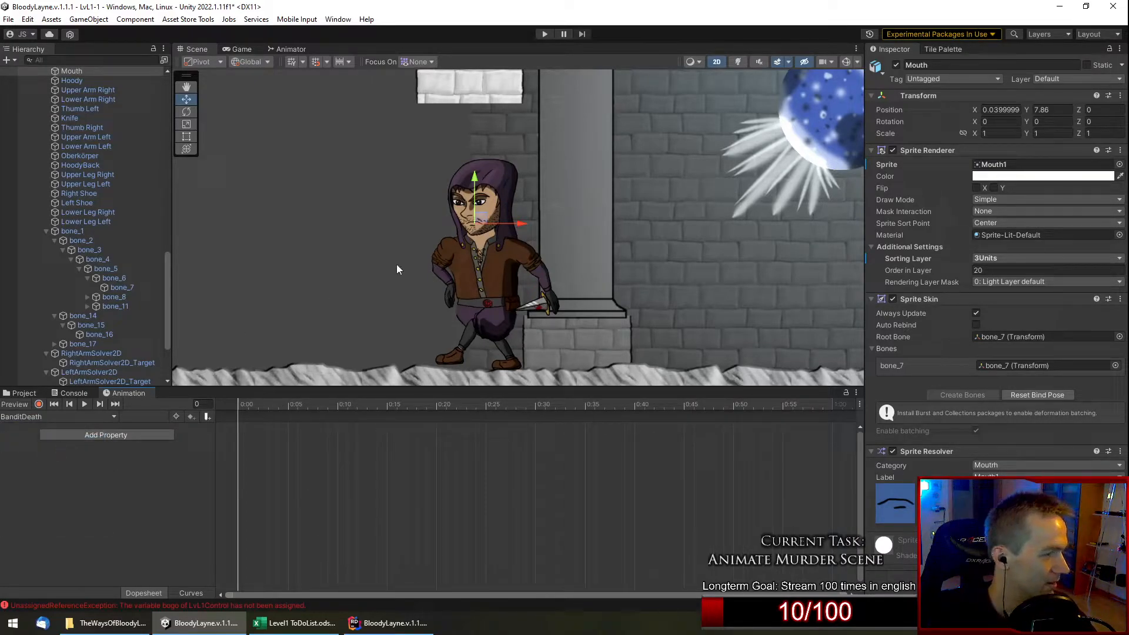
Open the Gunner's Death clip to examine which objects it switches on and off.
scroll(88, 180, "up", 10)
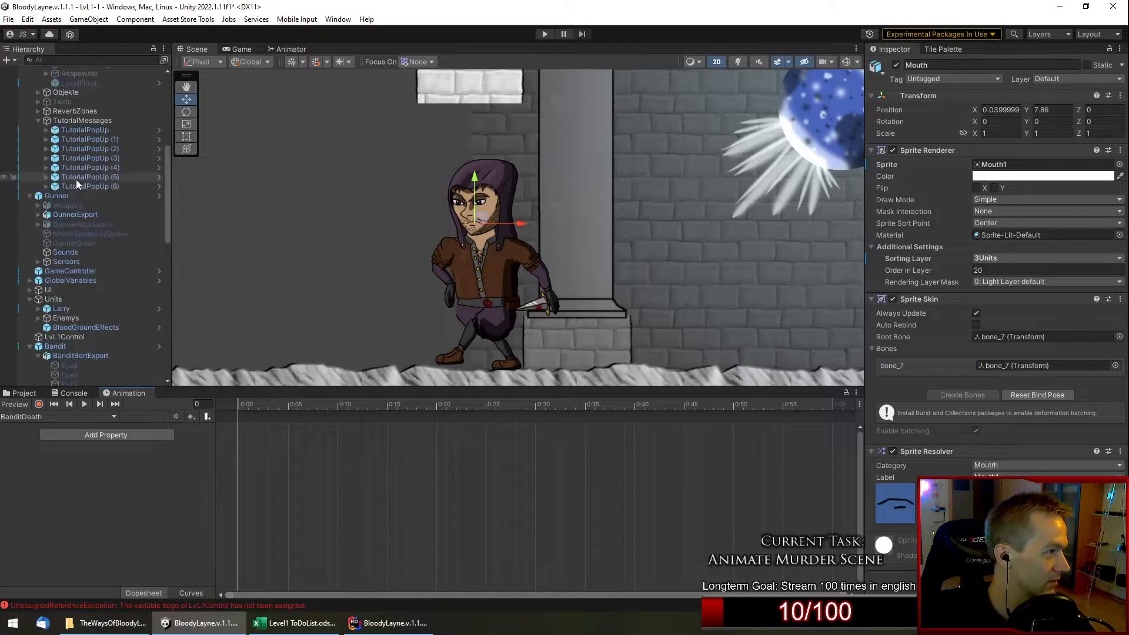
left_click(37, 355)
scroll(88, 326, "down", 1)
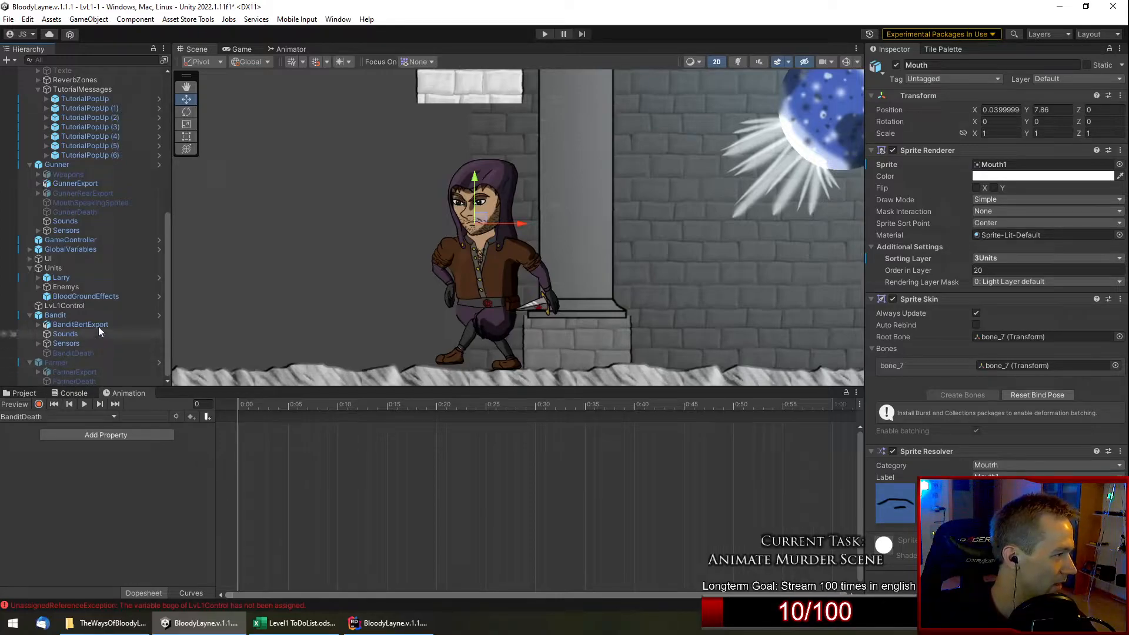
scroll(112, 309, "up", 5)
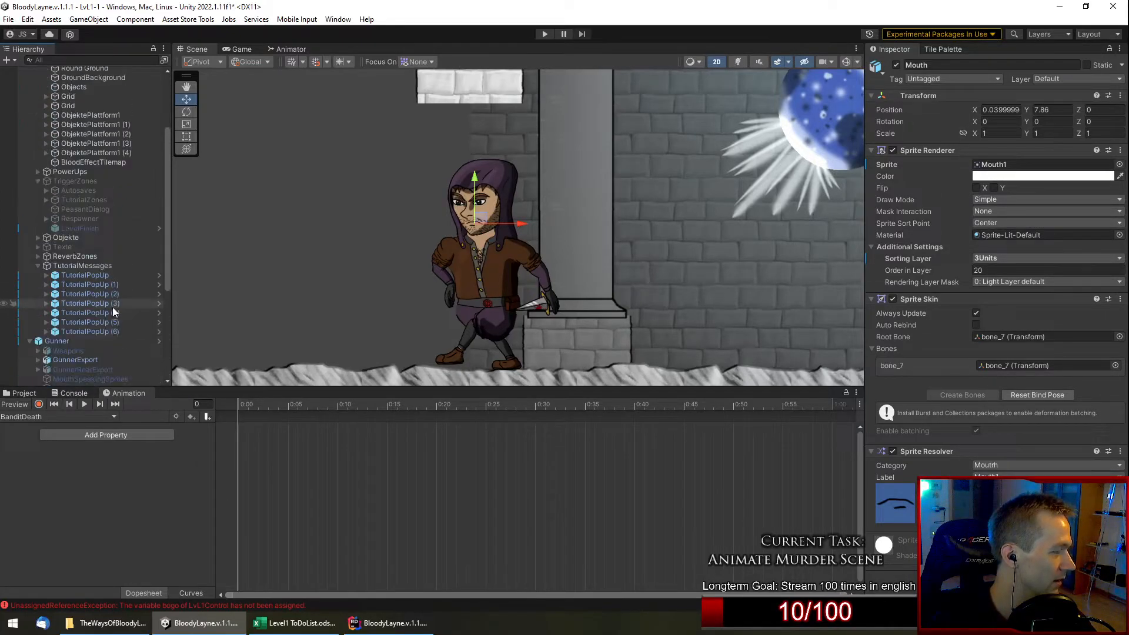
left_click(61, 341)
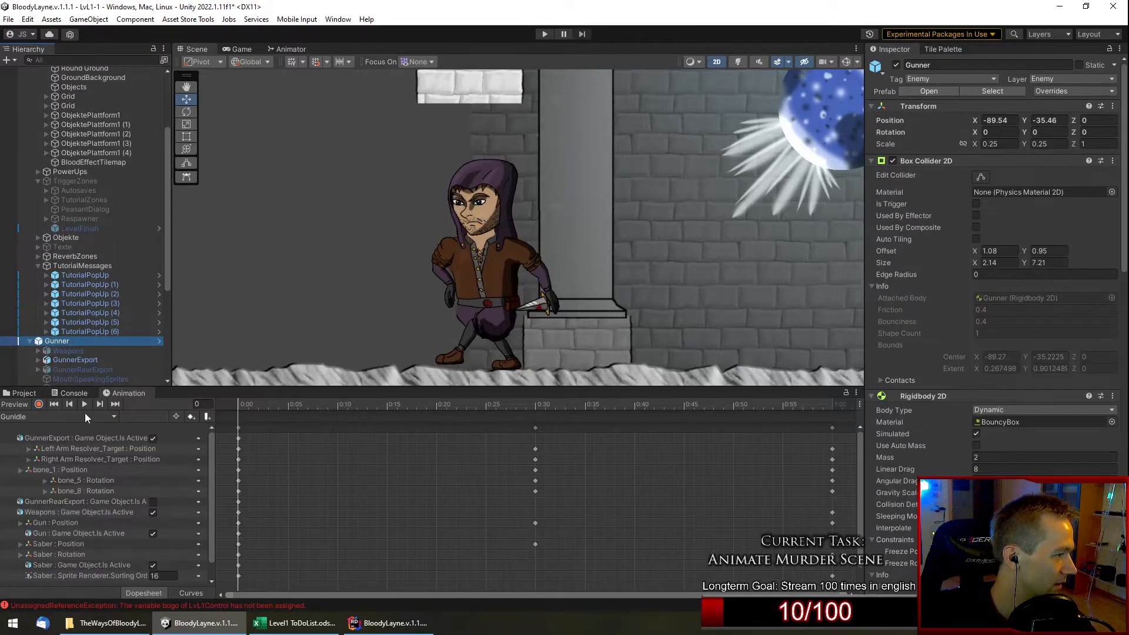
left_click(85, 416)
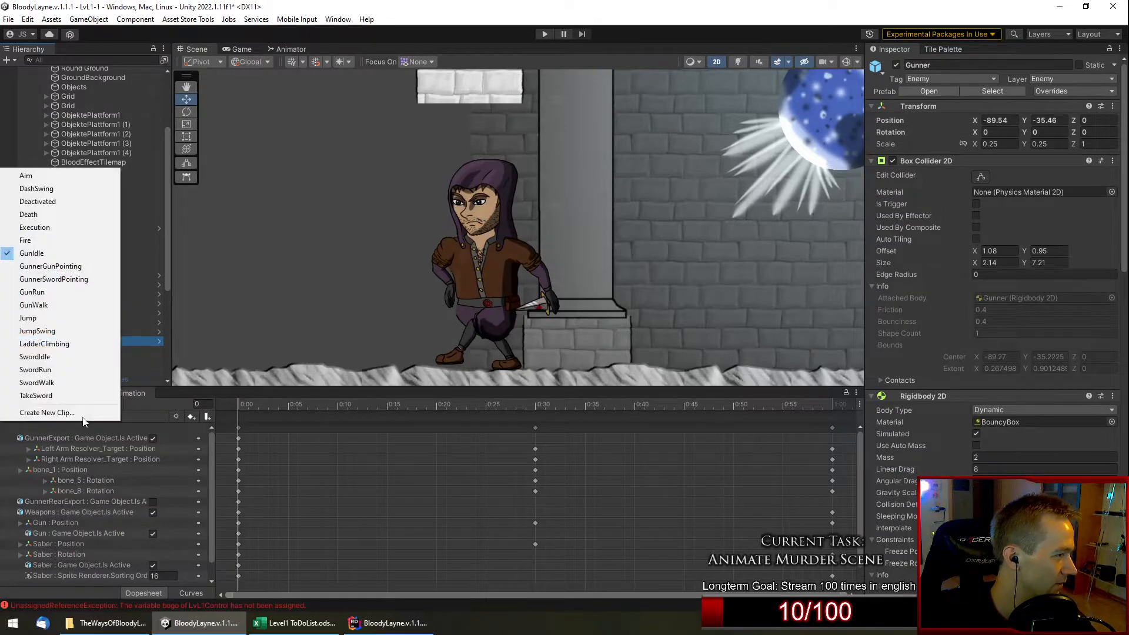
left_click(69, 214)
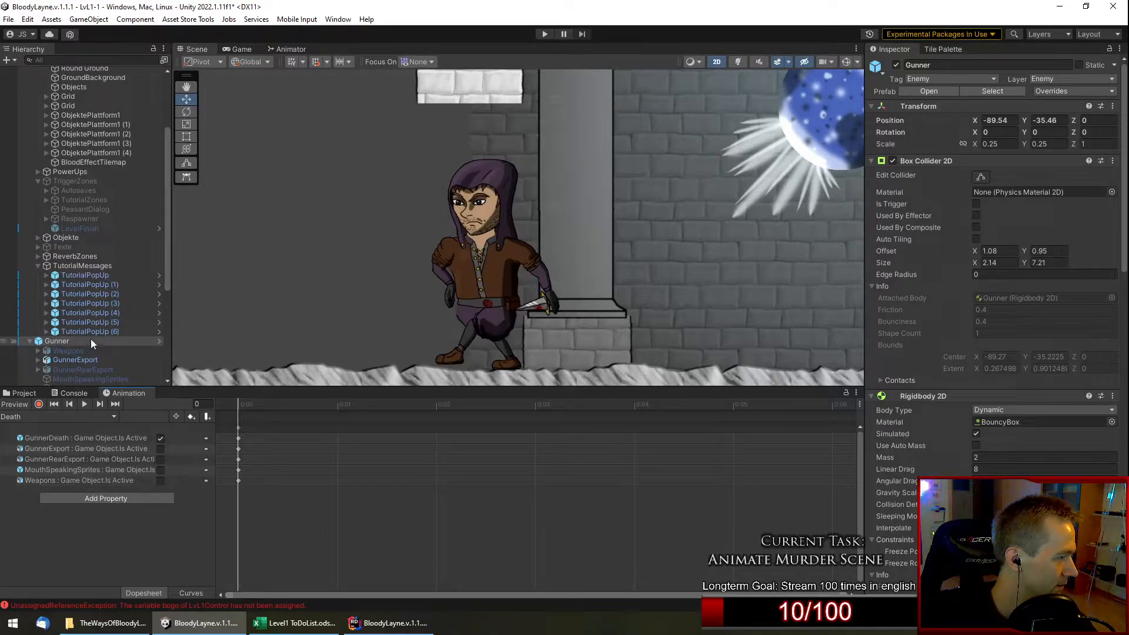
Record keys at frame 0 of the Bandit's BanditDeath clip that deactivate BanditBertExport and activate the BanditDeath object.
scroll(101, 325, "down", 3)
scroll(101, 327, "down", 5)
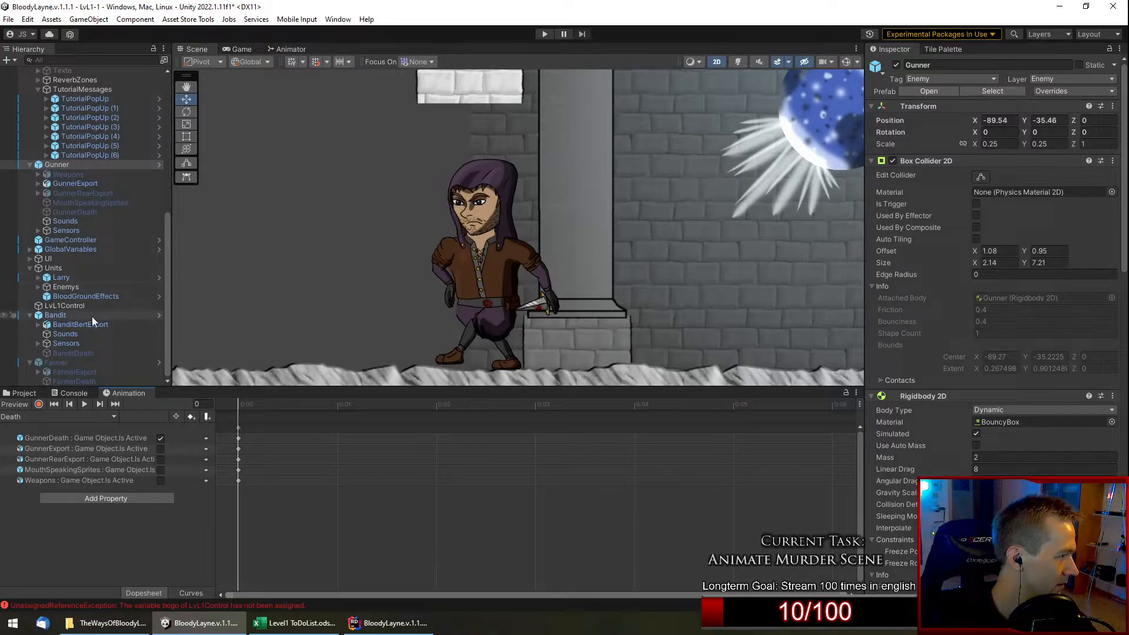
left_click(92, 317)
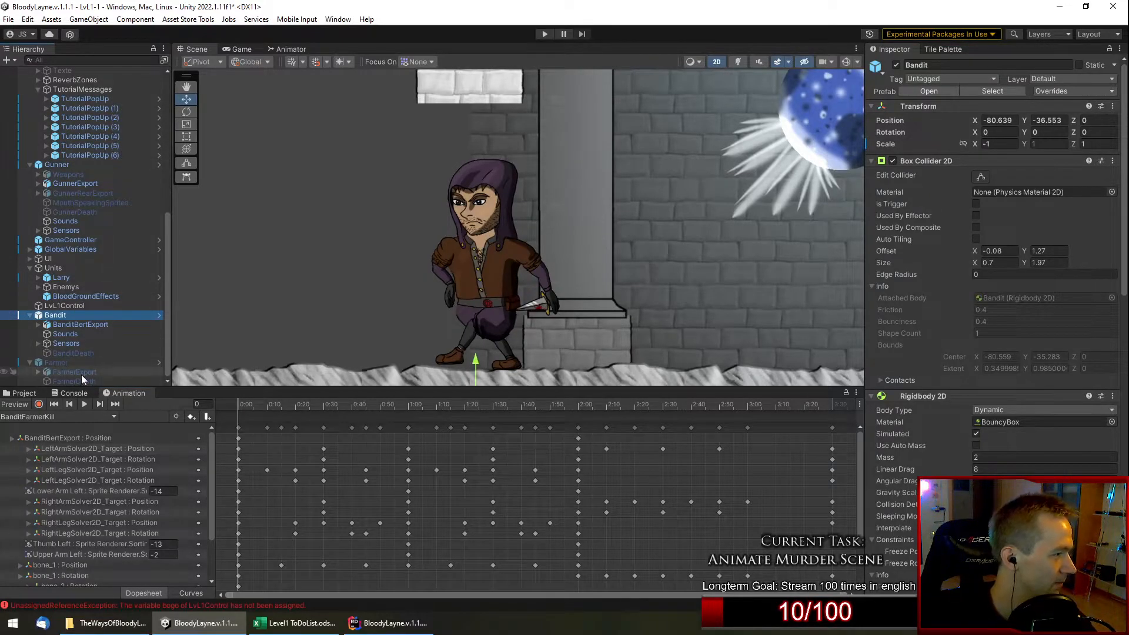
left_click(86, 417)
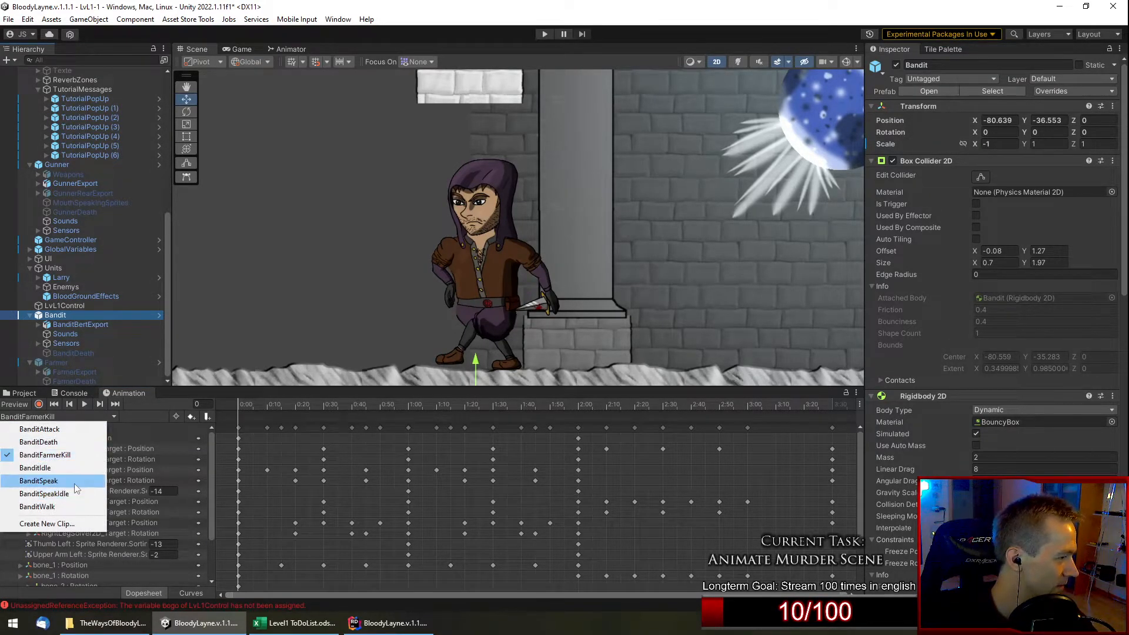
left_click(79, 445)
scroll(345, 263, "down", 5)
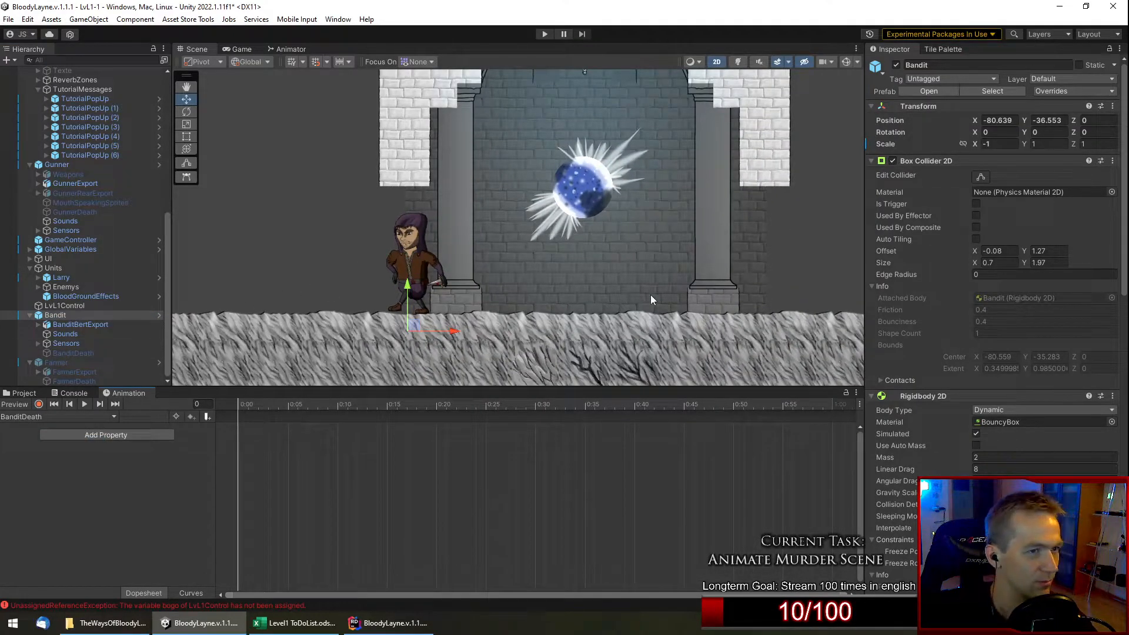
left_click(97, 324)
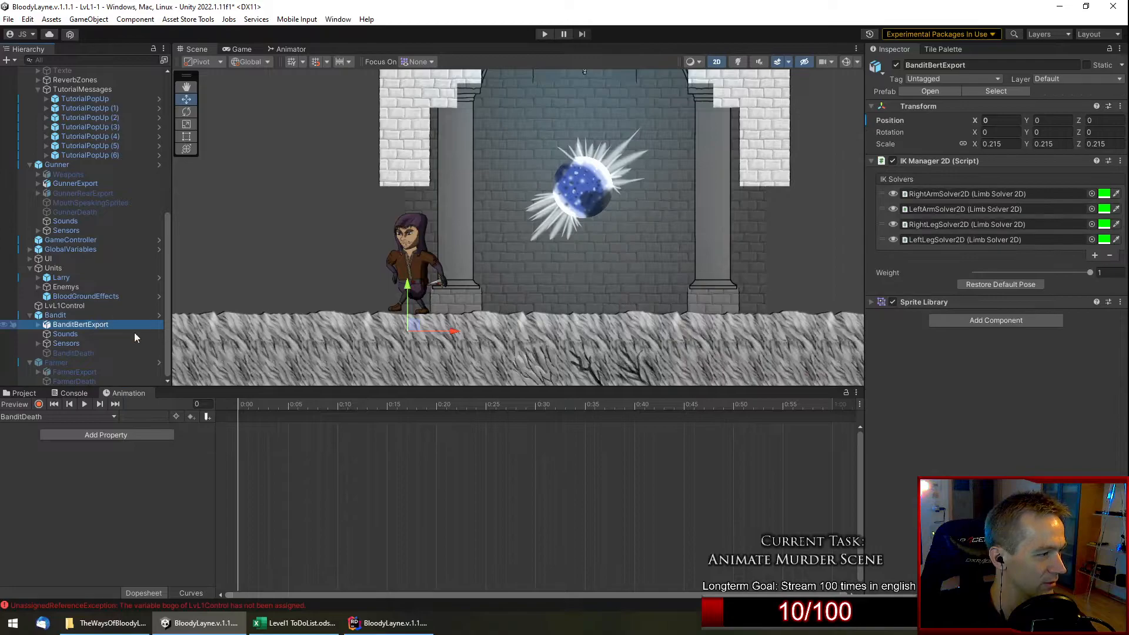
left_click(39, 404)
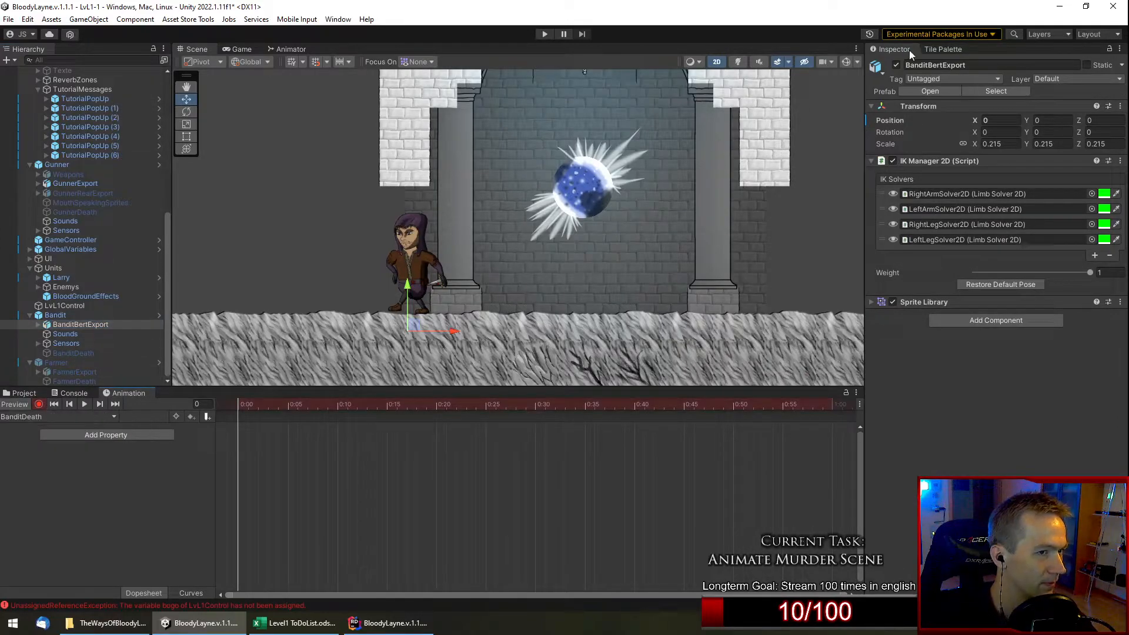
left_click(896, 66)
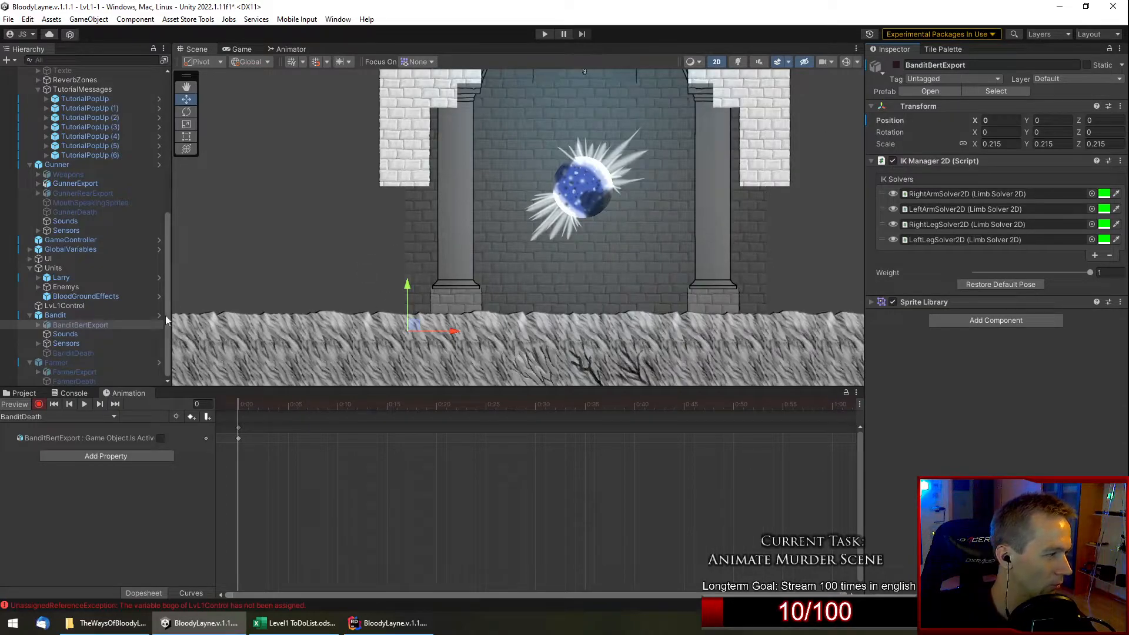
left_click(99, 353)
left_click(896, 65)
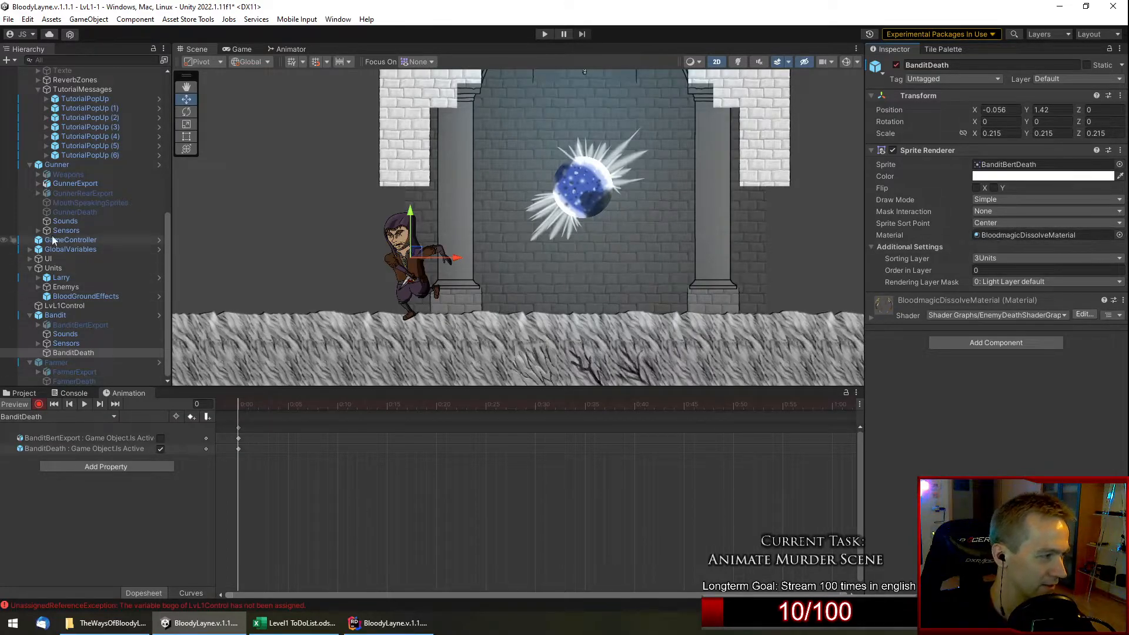
Examine the Bandit's Human Death Sequence settings, its Sensors and BanditBertExport objects, and its list of clips.
left_click(55, 315)
scroll(979, 330, "down", 13)
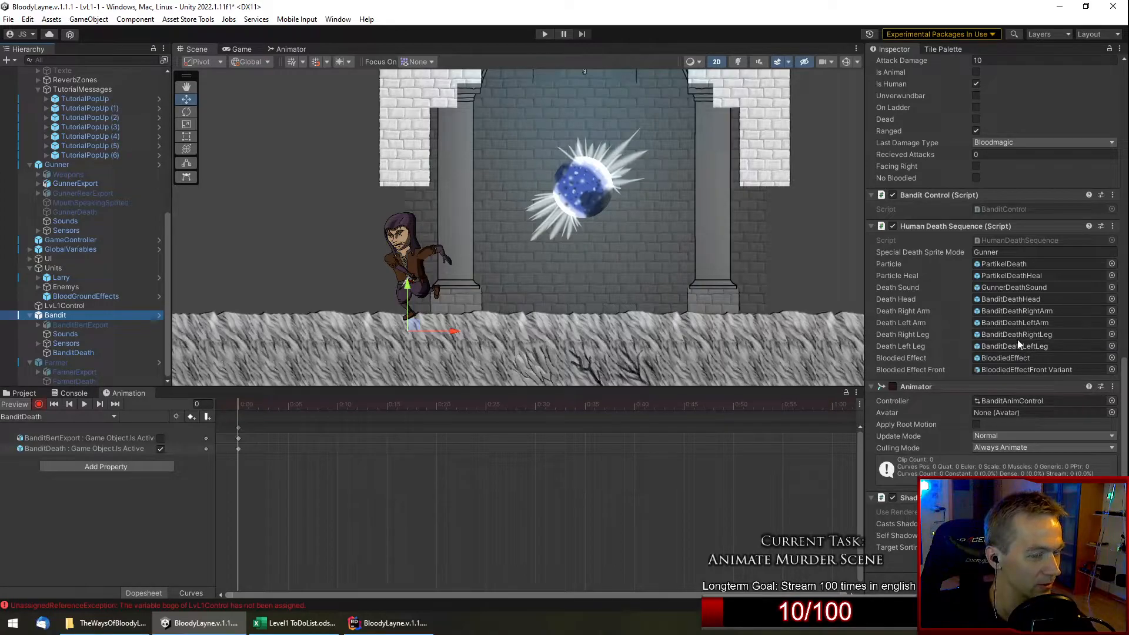
scroll(418, 244, "up", 2)
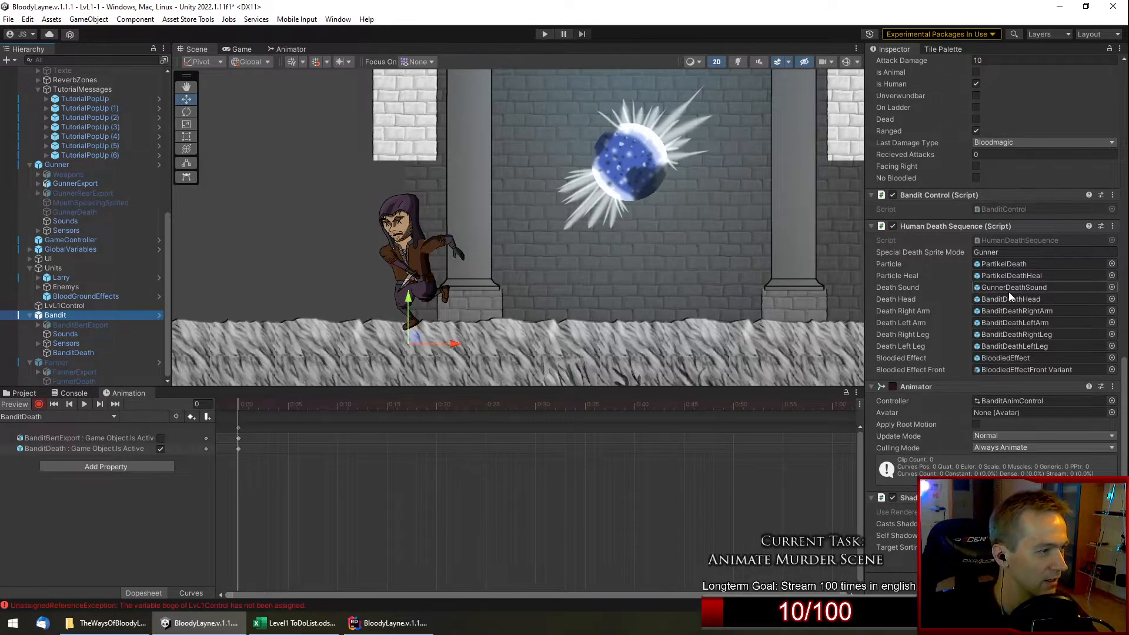
scroll(482, 264, "down", 2)
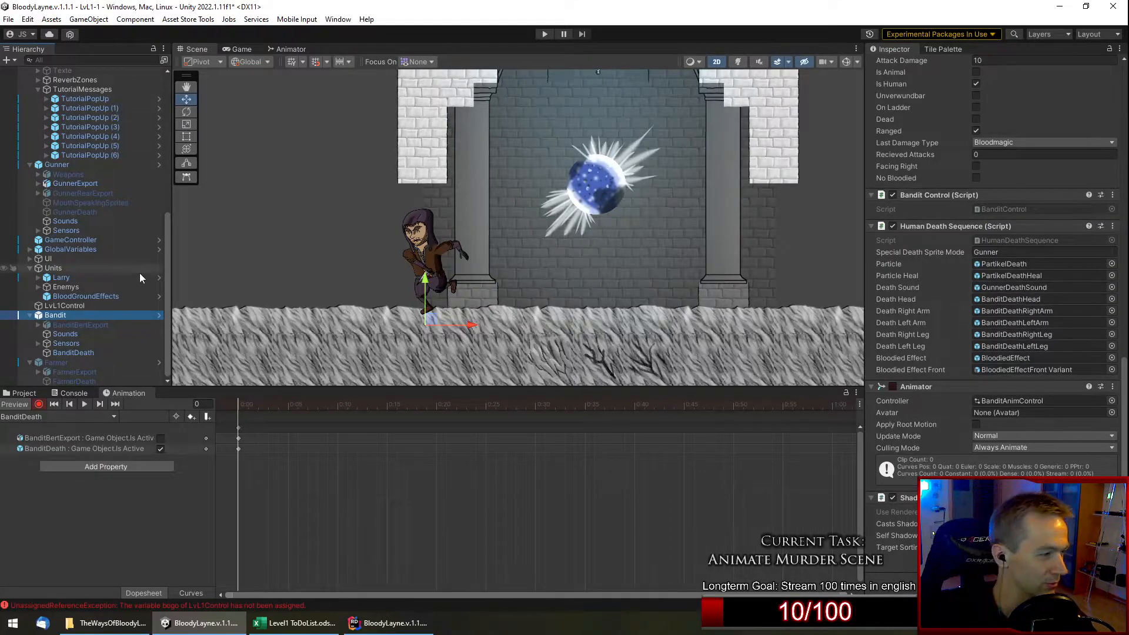
left_click(93, 343)
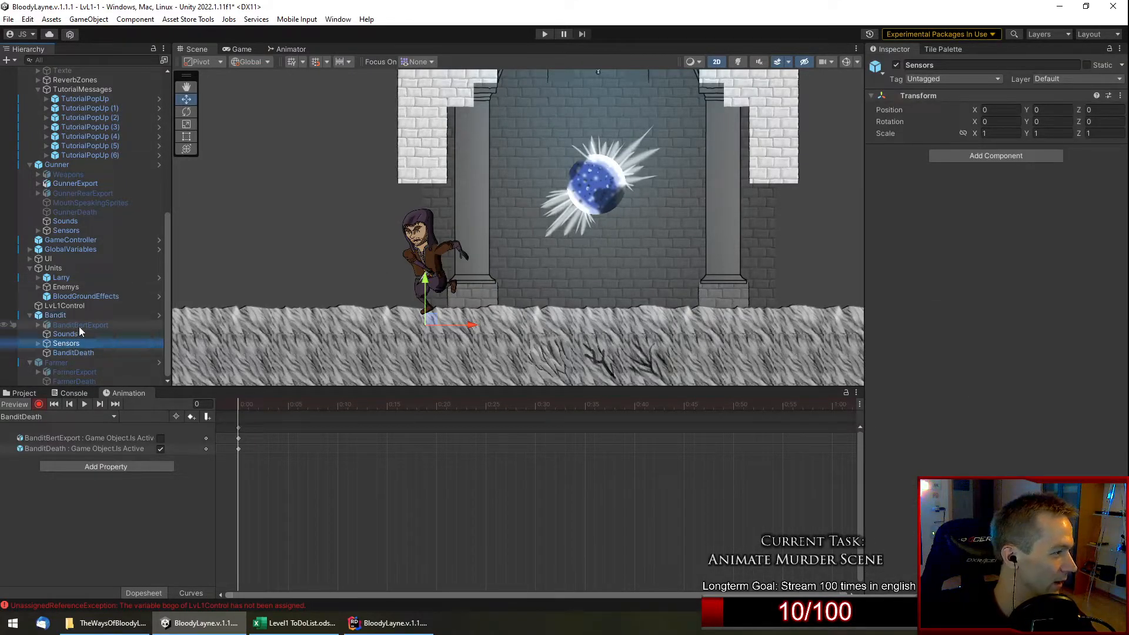
left_click(80, 325)
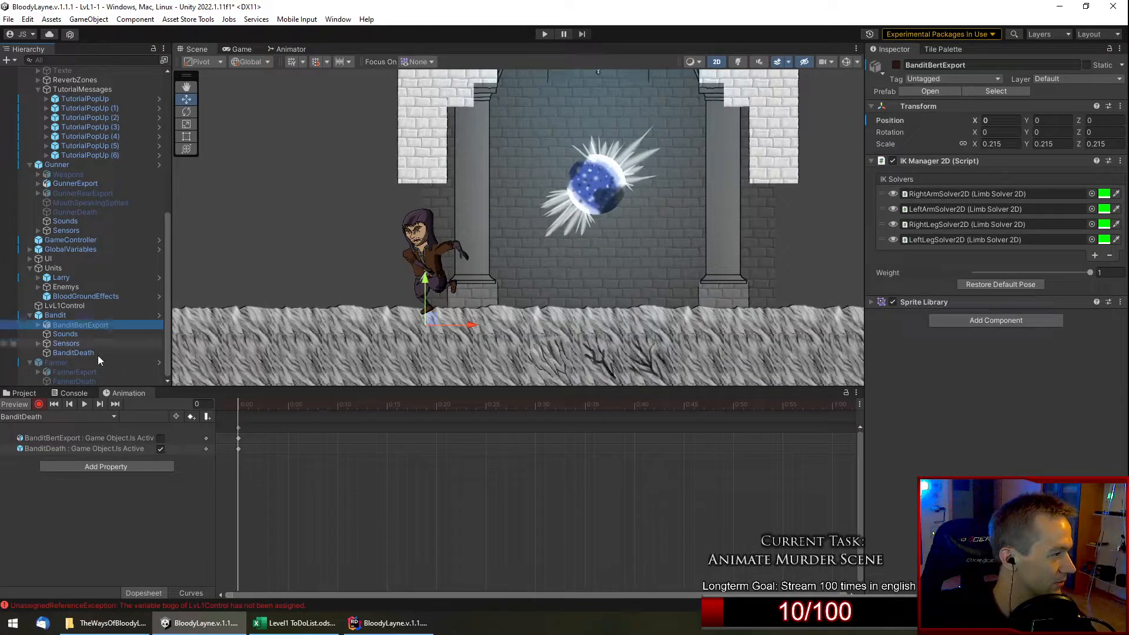
left_click(72, 418)
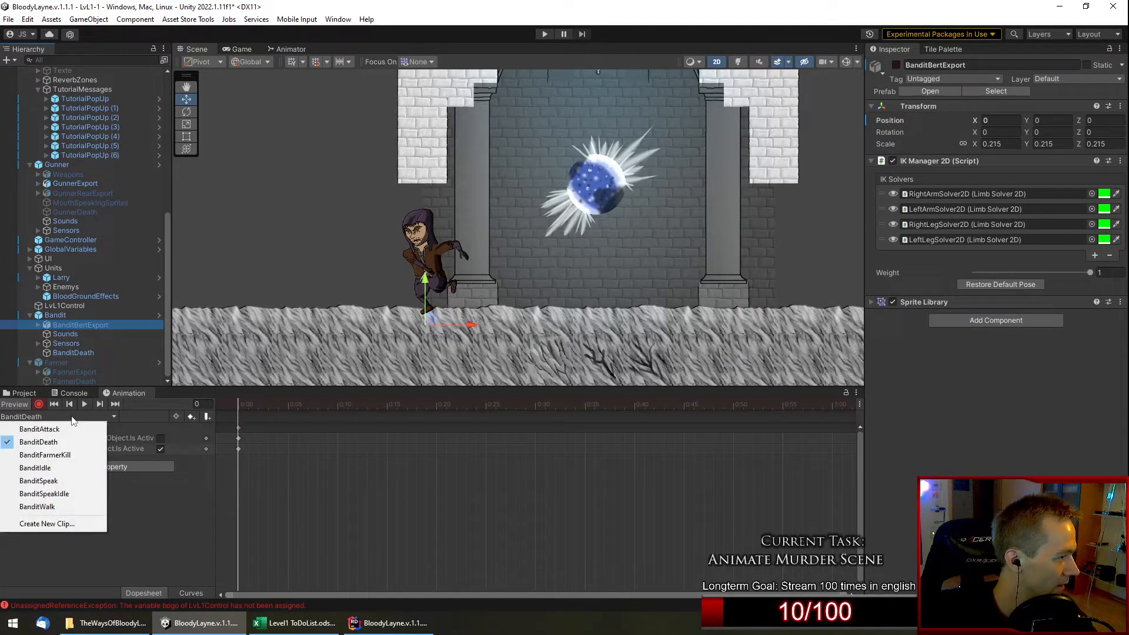
left_click(86, 318)
Activate the Farmer object in the scene beside the bandit.
left_click(72, 363)
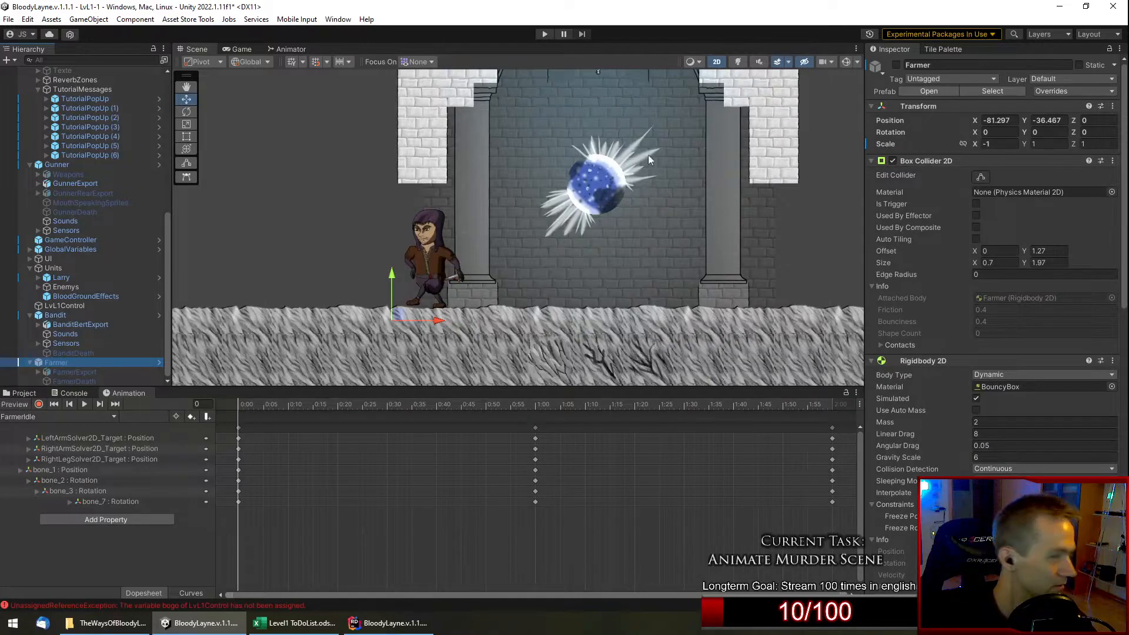
left_click(897, 65)
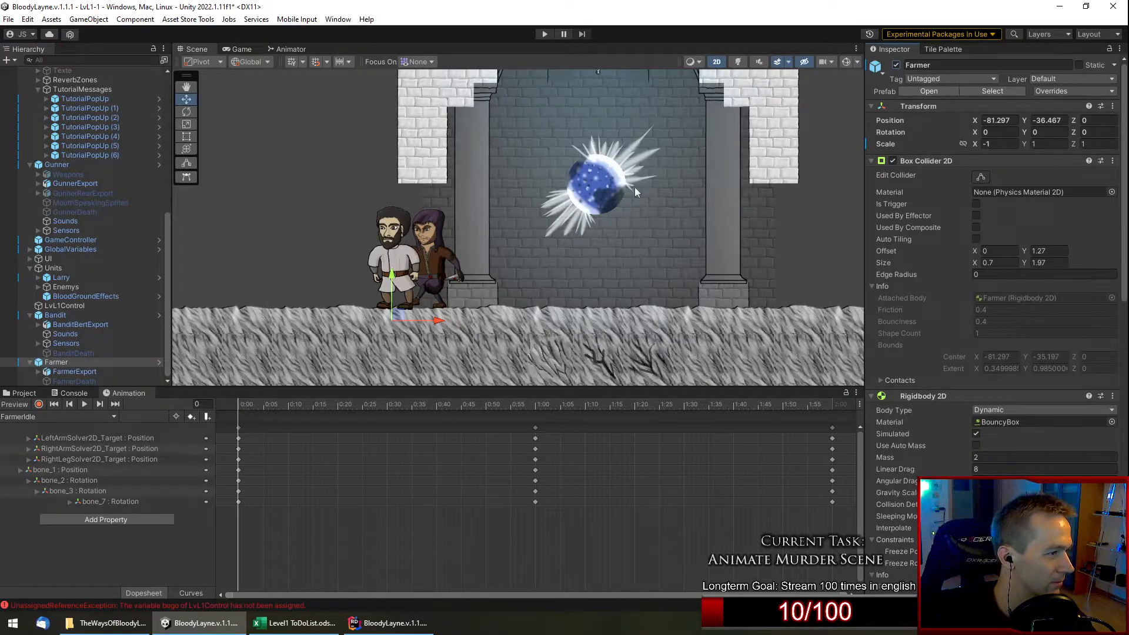
scroll(300, 256, "up", 4)
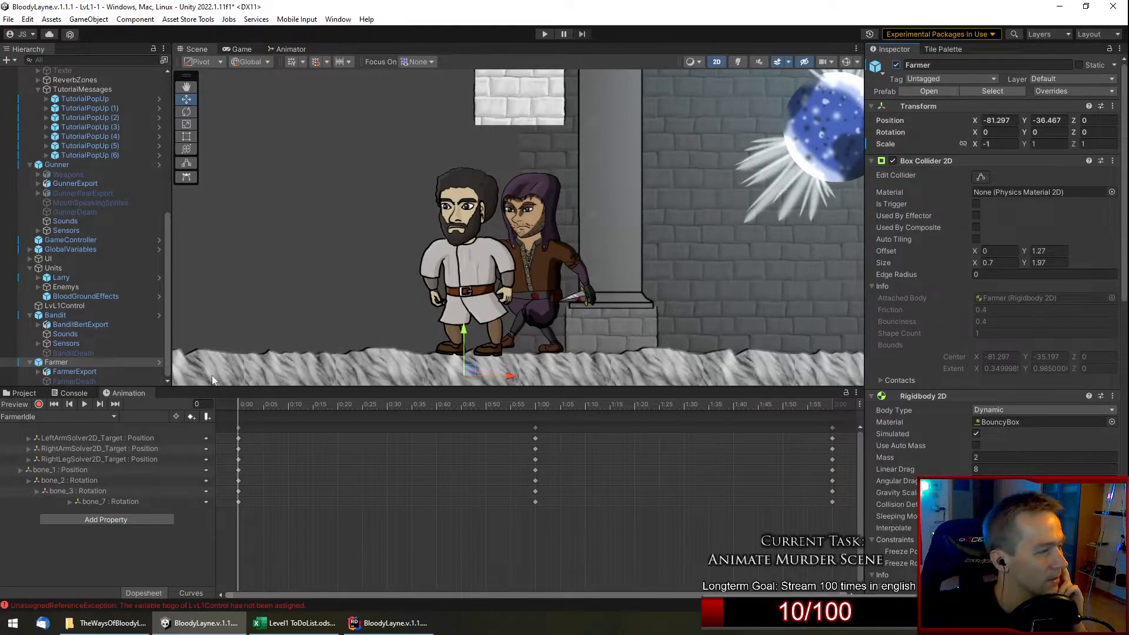
Start a new animation clip for the Farmer and choose the Enemys/Farmer/Animation folder as its location.
left_click(81, 417)
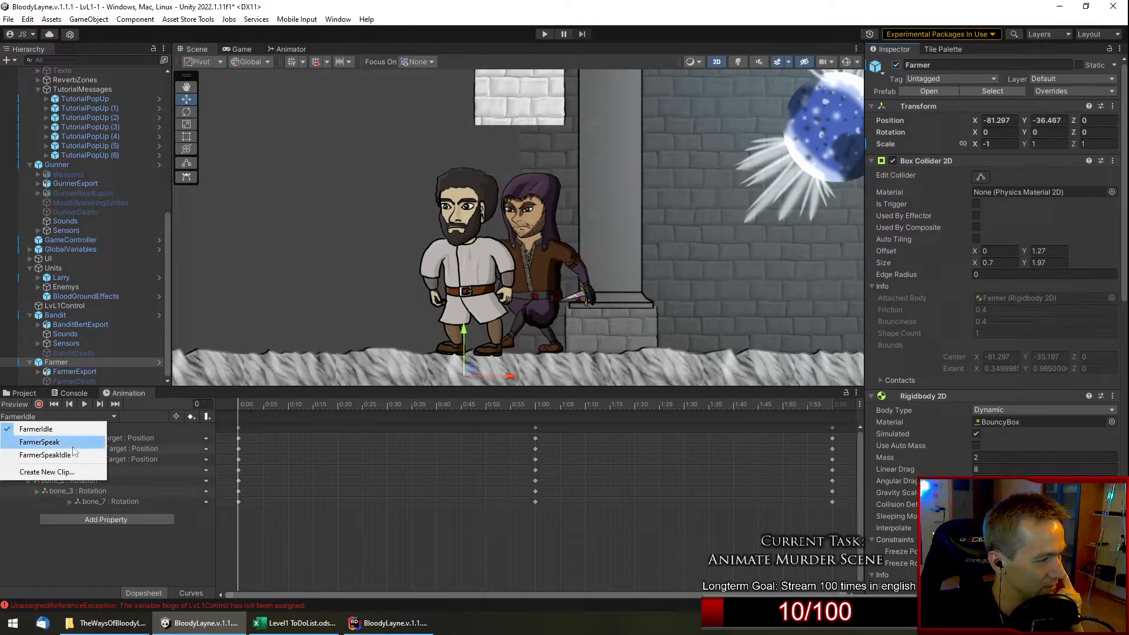
left_click(72, 471)
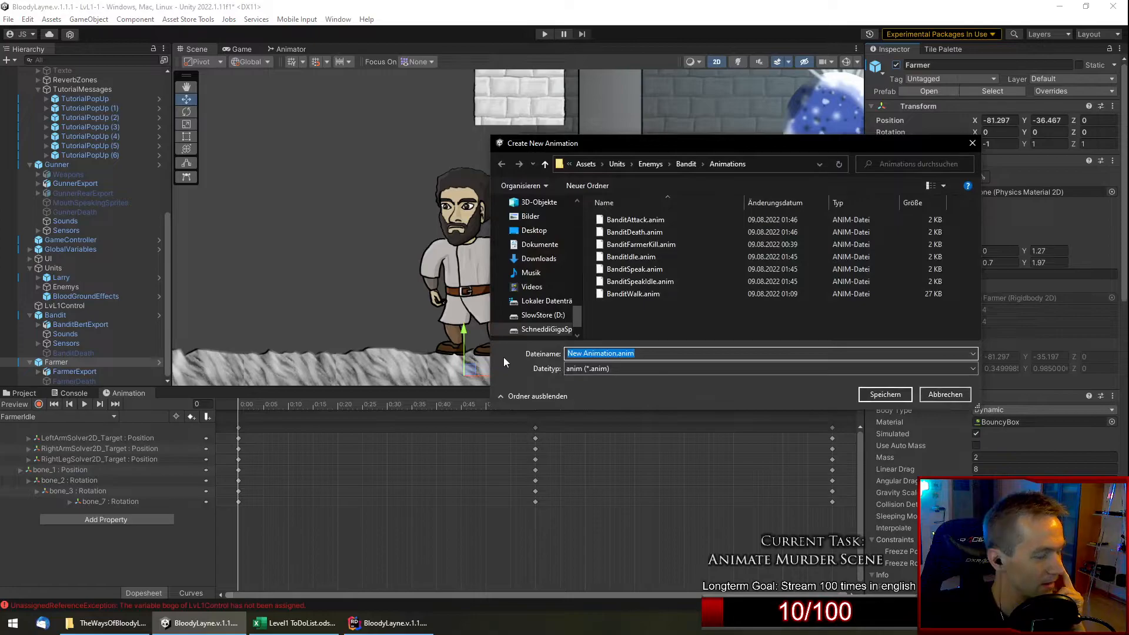
left_click(650, 164)
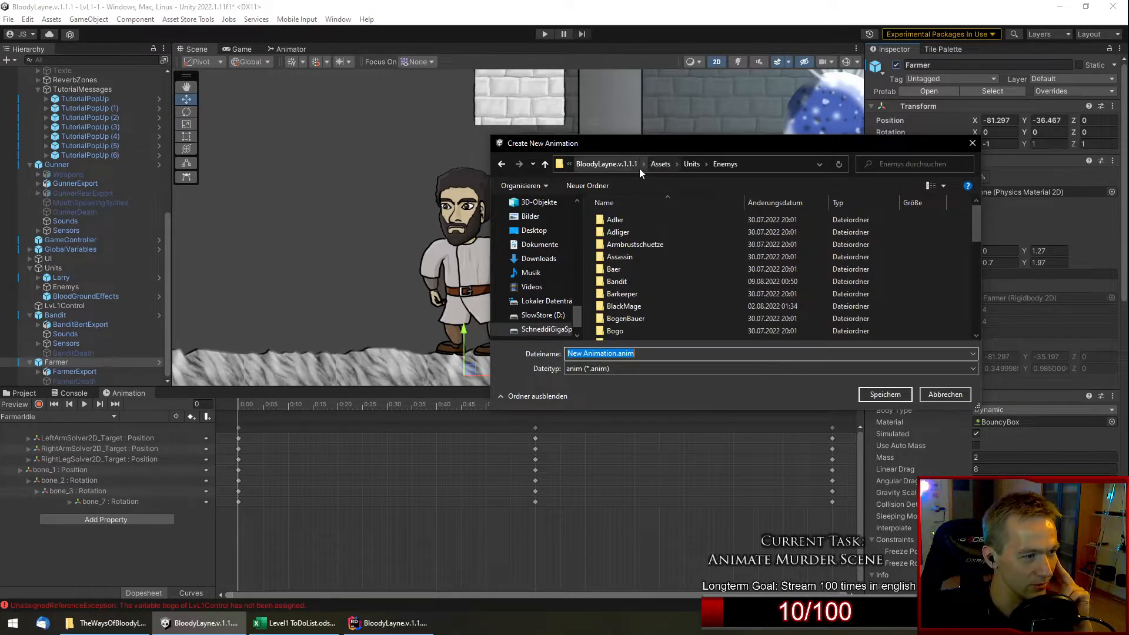
scroll(703, 273, "down", 2)
scroll(703, 273, "up", 3)
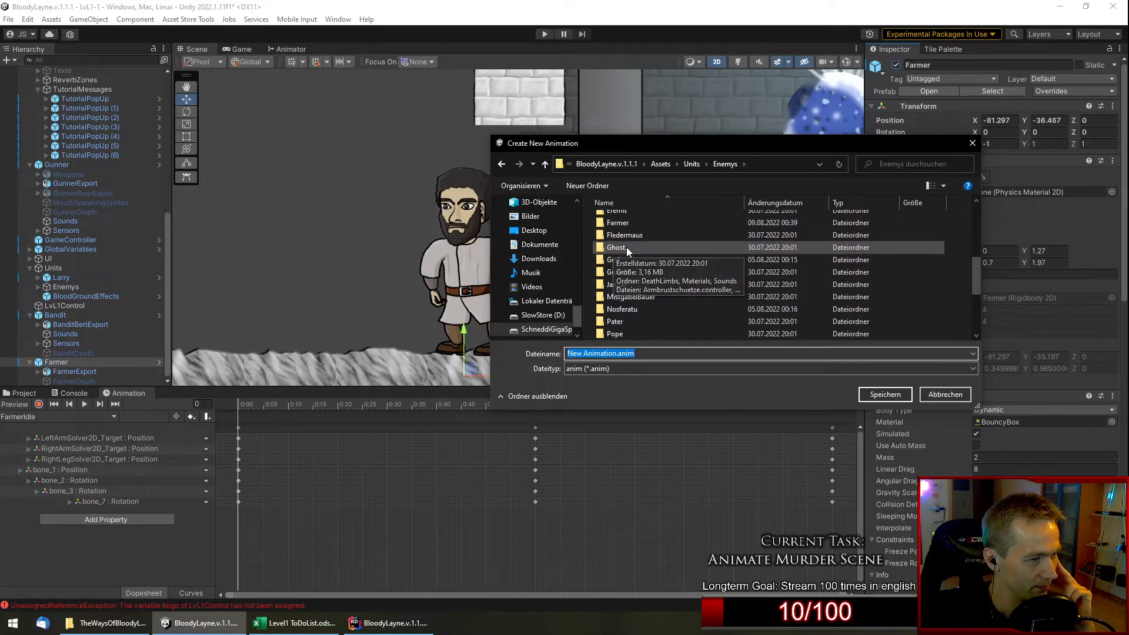
scroll(652, 265, "down", 2)
scroll(665, 283, "up", 2)
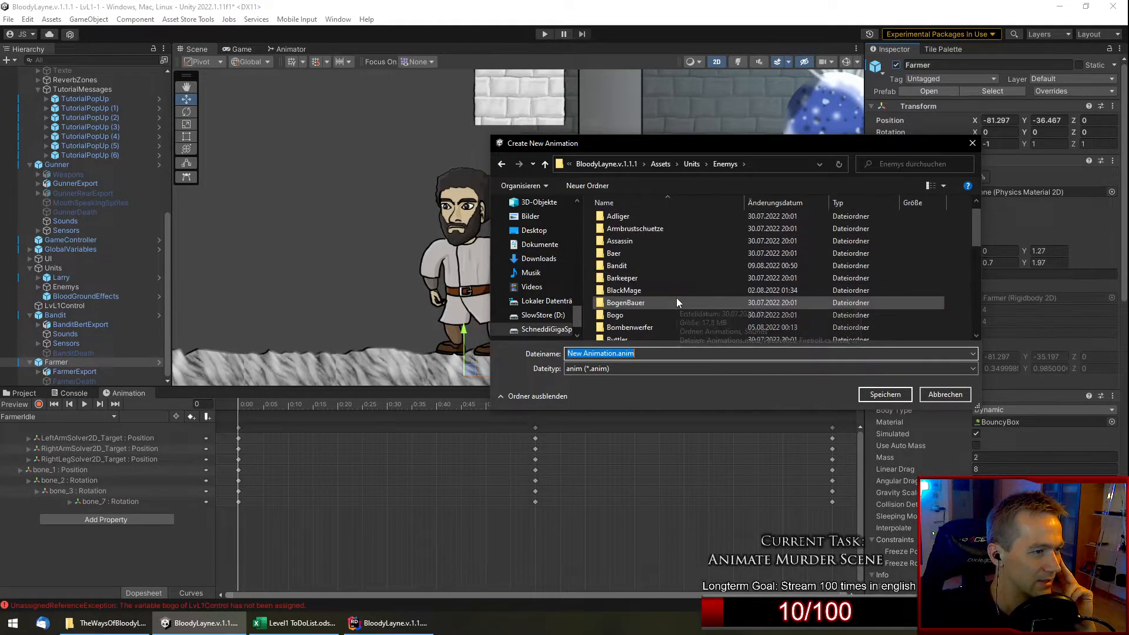
double_click(622, 296)
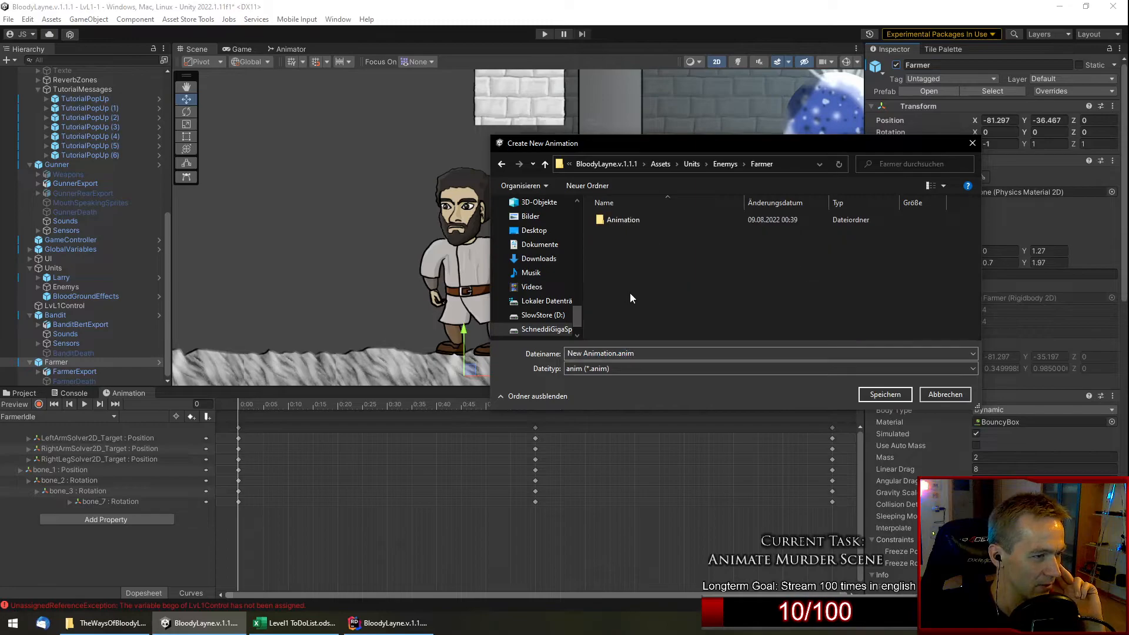
double_click(617, 222)
Name the Farmer's new animation clip FarmerDeath1.anim and save it in the Animation folder.
left_click(640, 244)
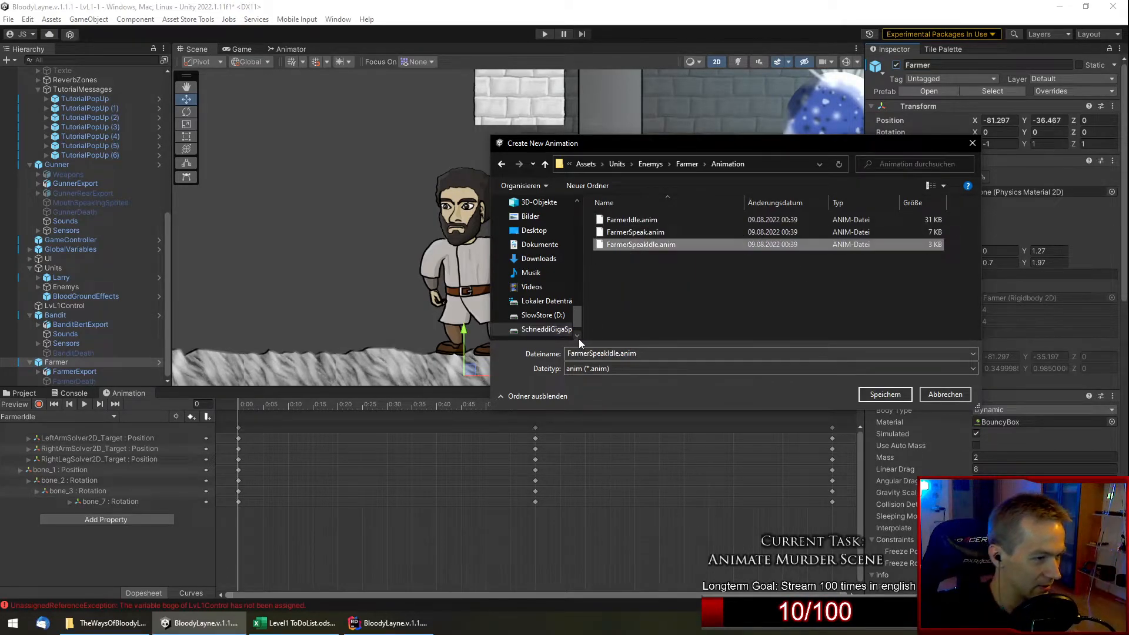
left_click(633, 220)
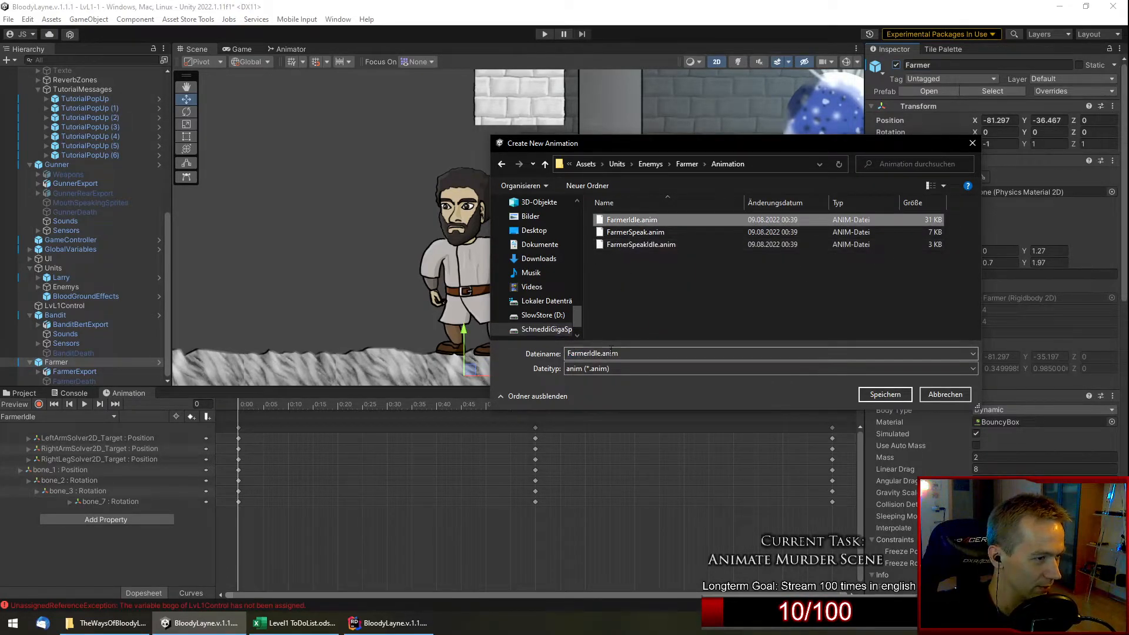
left_click(590, 353)
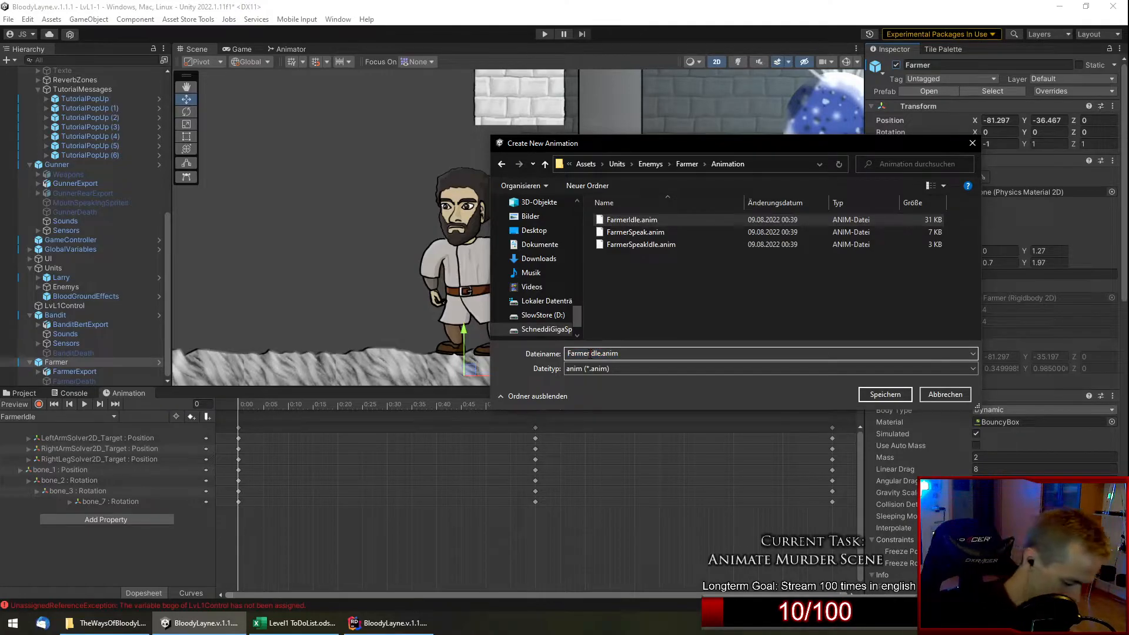
key("Delete")
key("Delete")
key("Delete")
key("Delete")
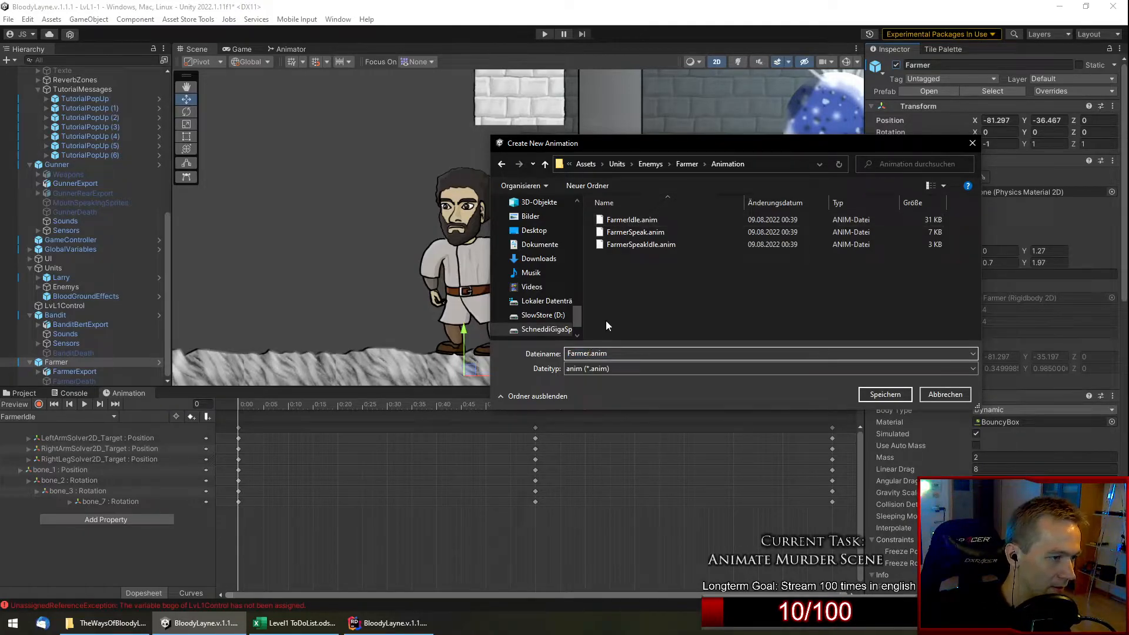
type("Dea")
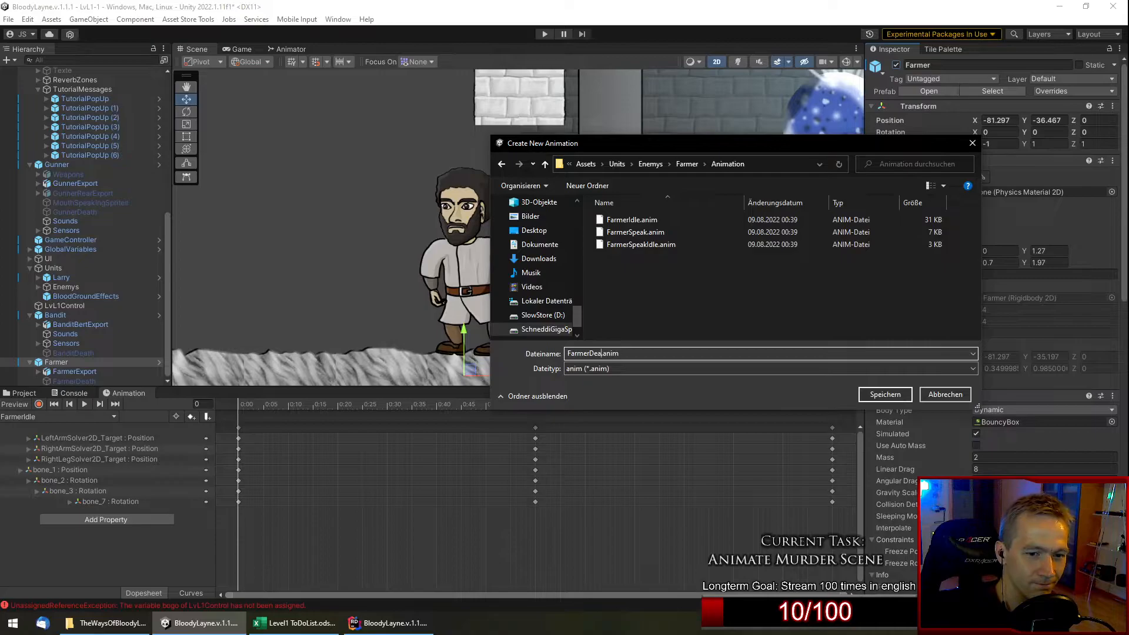
type("th1")
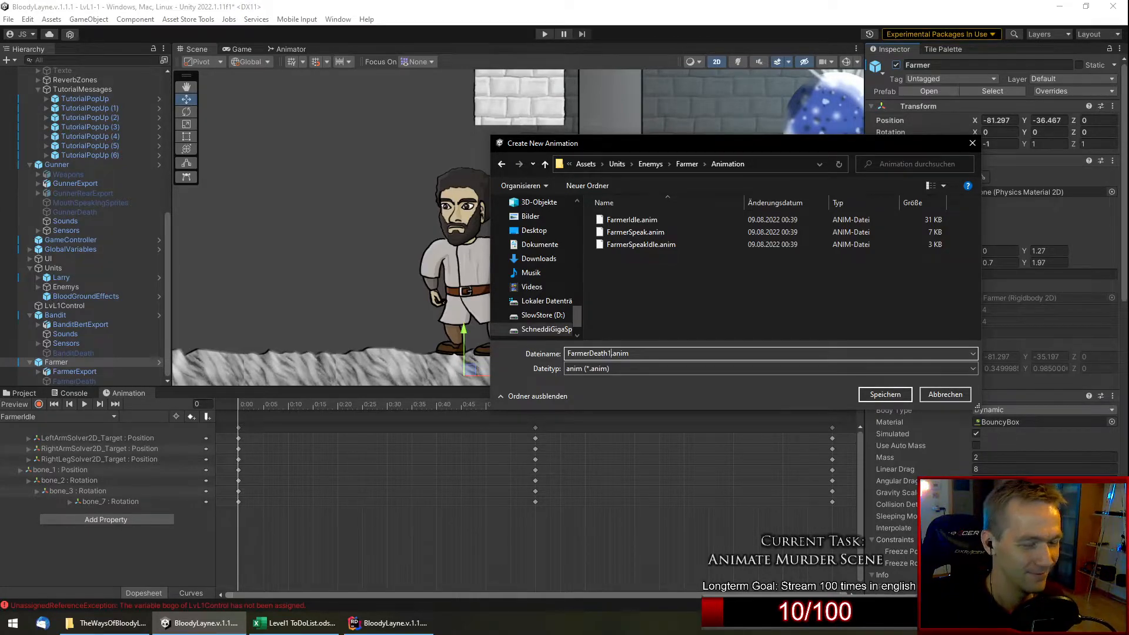
key("Return")
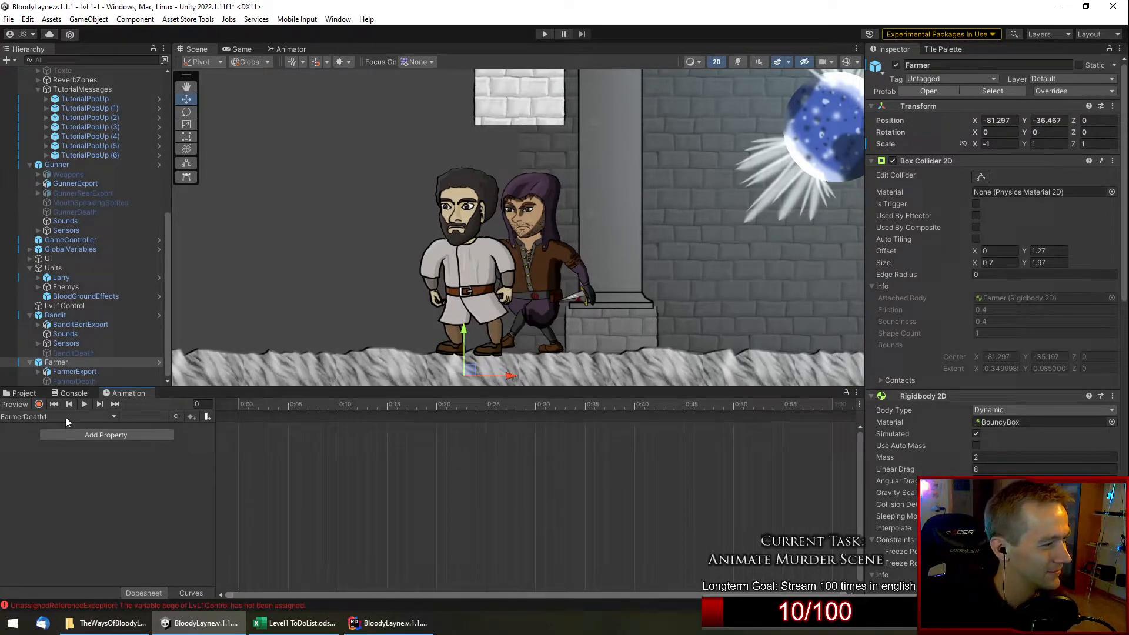
Create a second animation clip for the Farmer named FarmerDeath2.anim in the same folder.
left_click(114, 417)
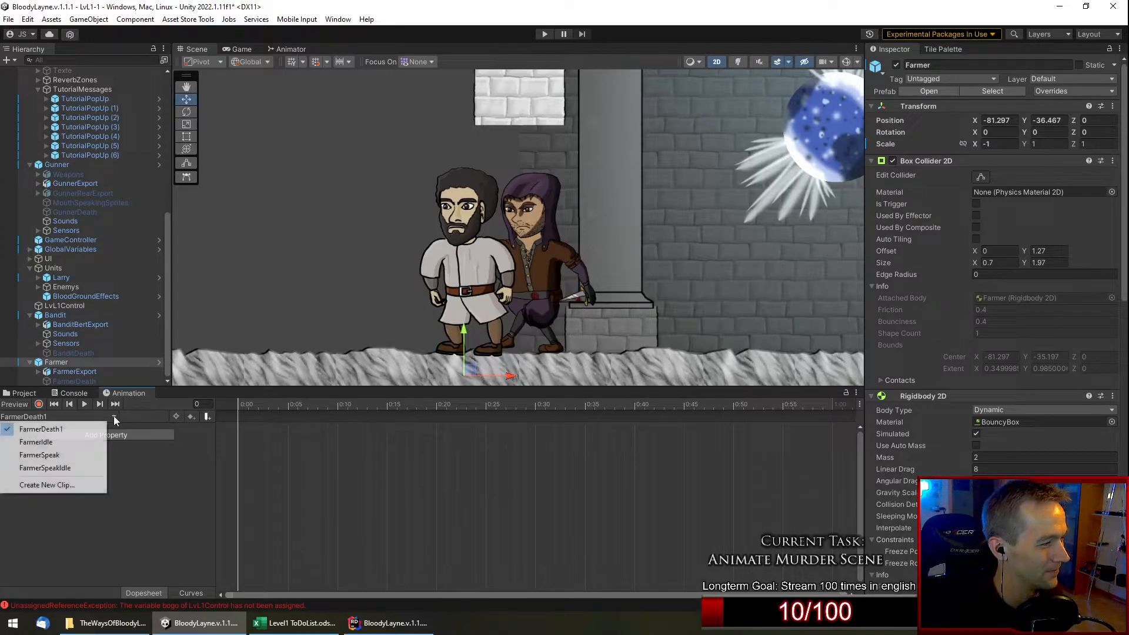
left_click(81, 486)
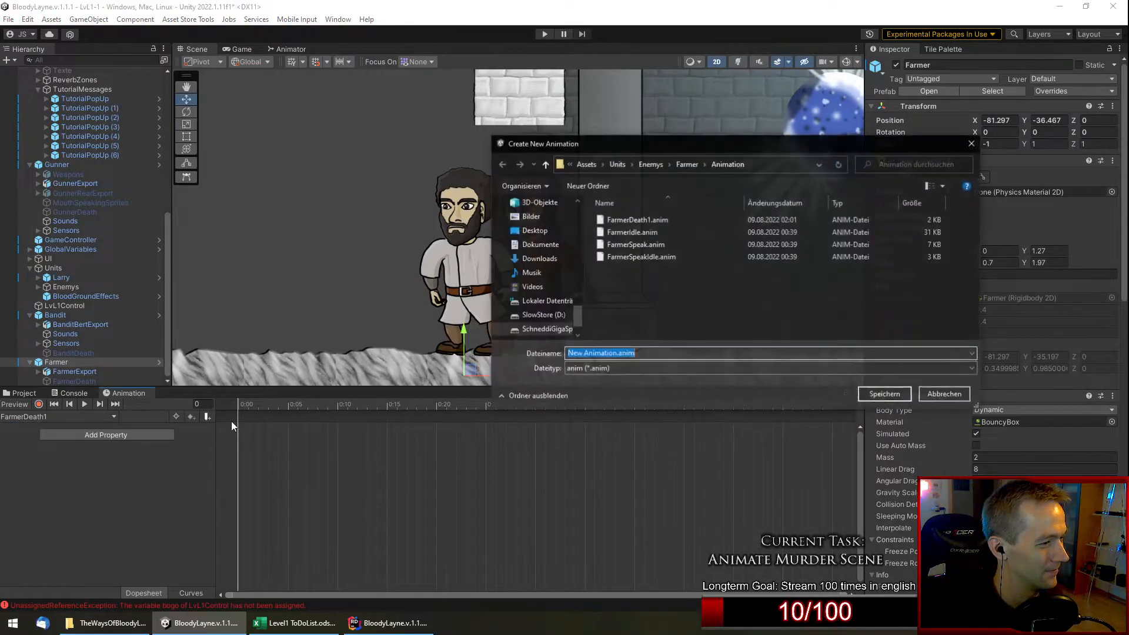
left_click(669, 259)
left_click(665, 220)
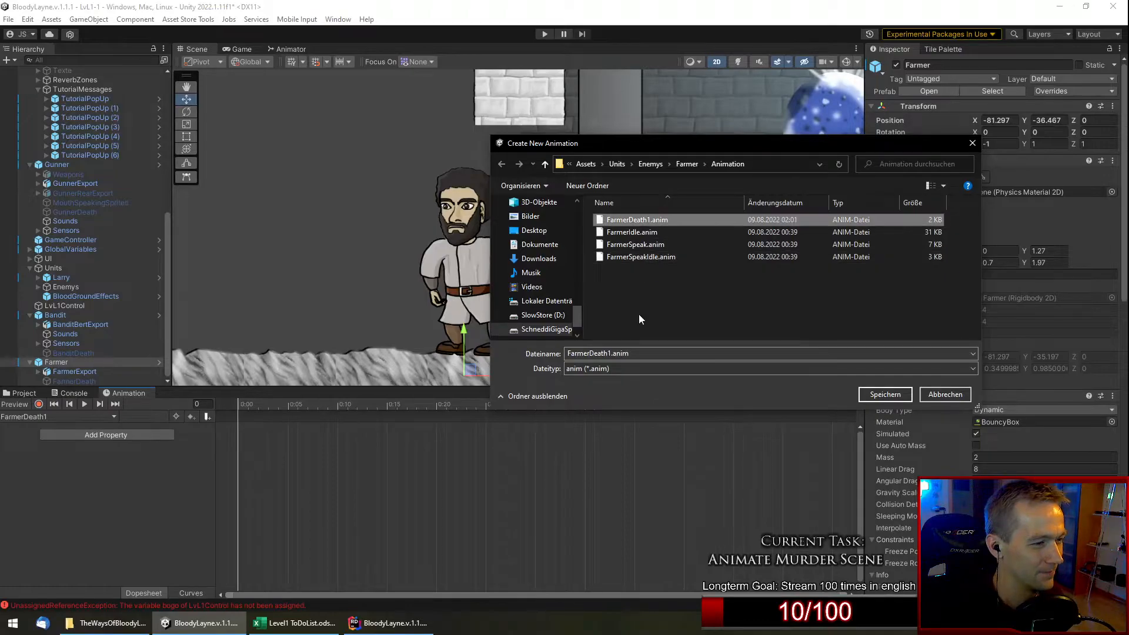
left_click(609, 354)
left_click(609, 353)
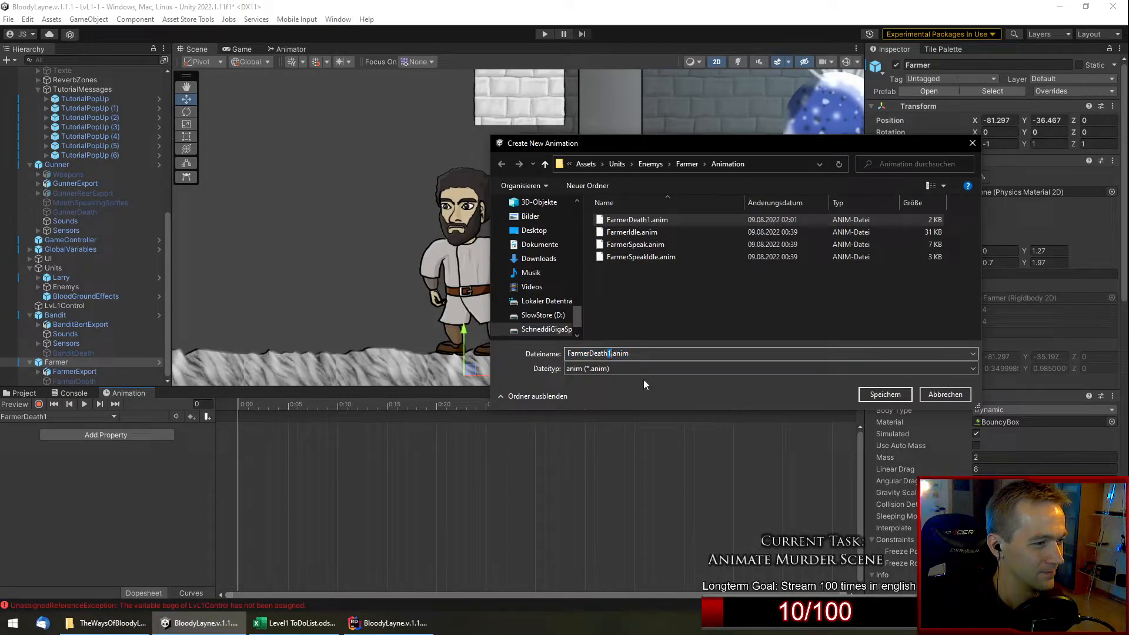
left_click(870, 392)
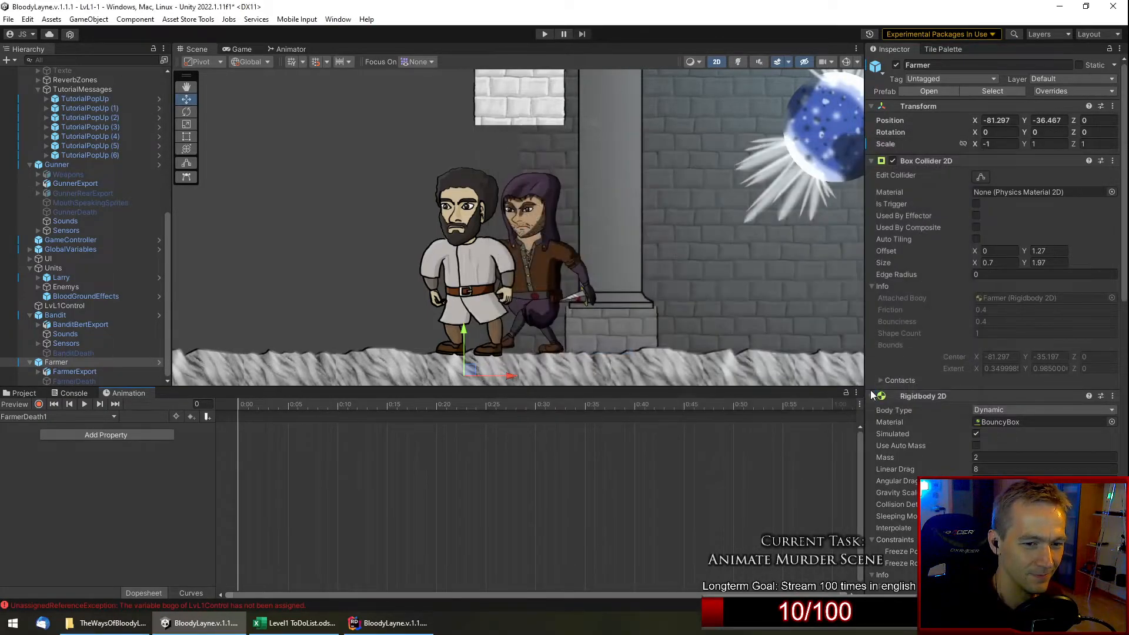
Compare the FarmerDeath1 and FarmerDeath2 clips, and deactivate FarmerExport while activating FarmerDeath to preview the dead farmer.
left_click(24, 416)
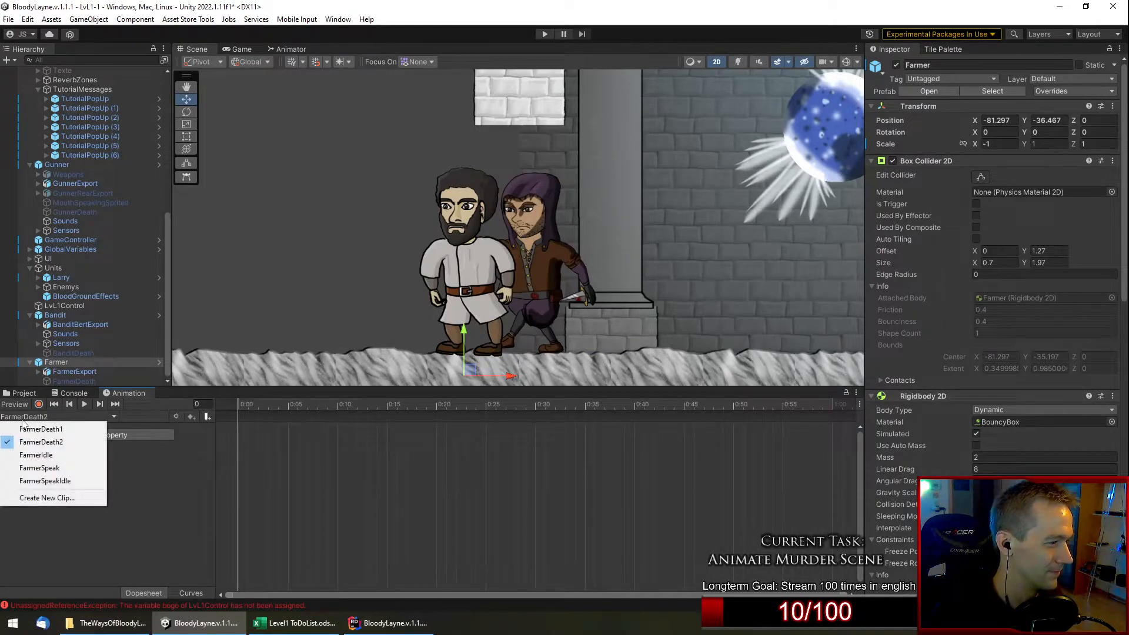
left_click(41, 429)
left_click(54, 417)
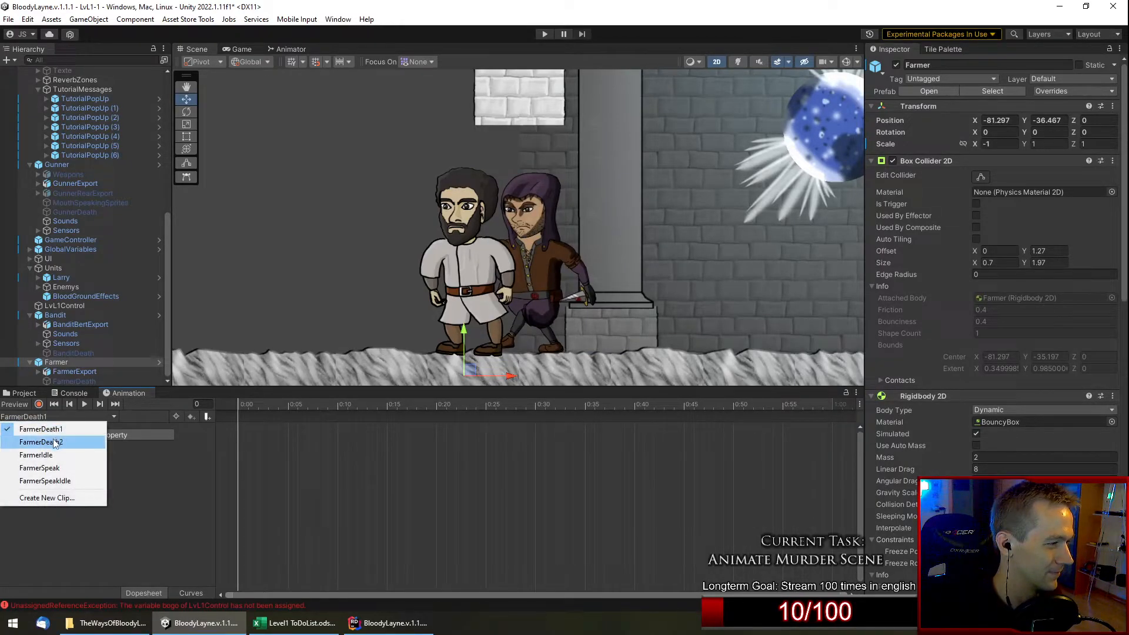
left_click(41, 442)
left_click(83, 373)
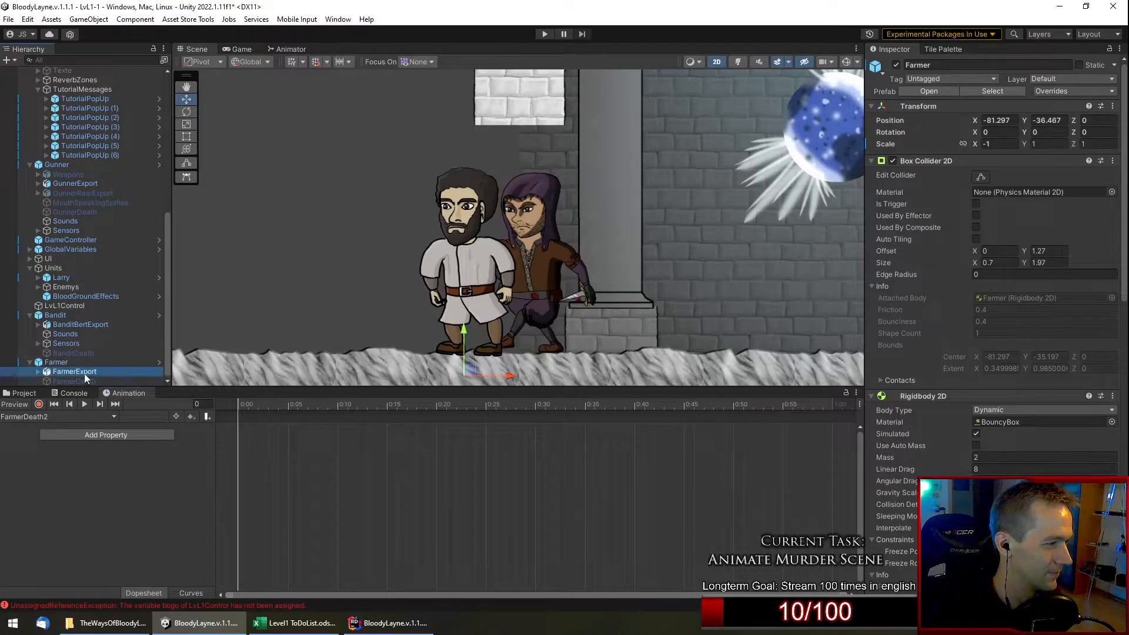
left_click(896, 65)
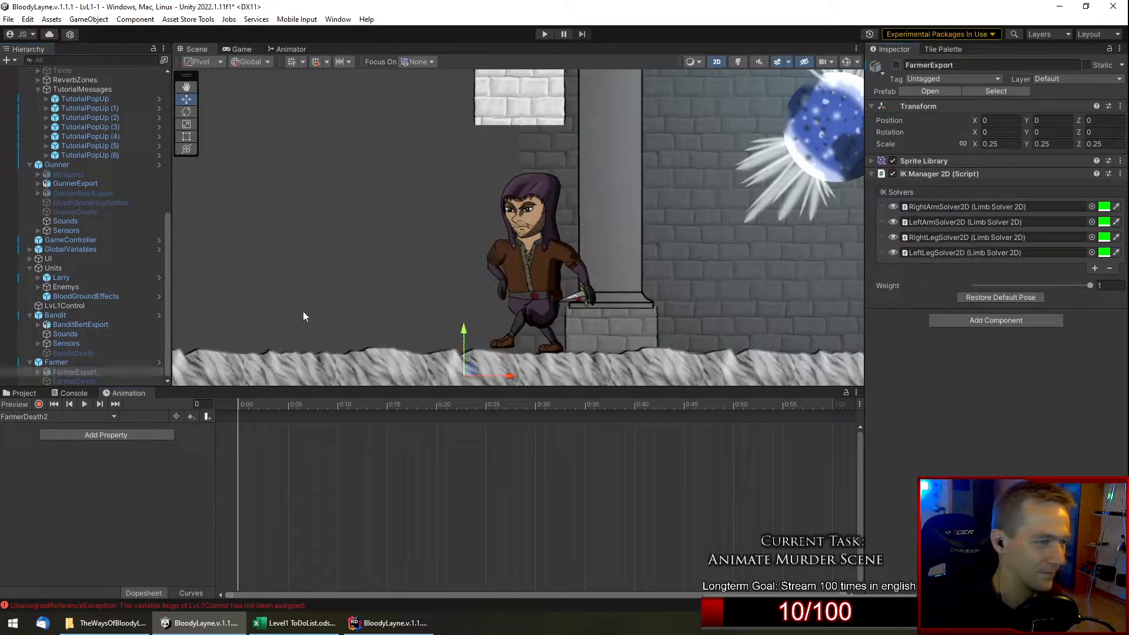
left_click(74, 381)
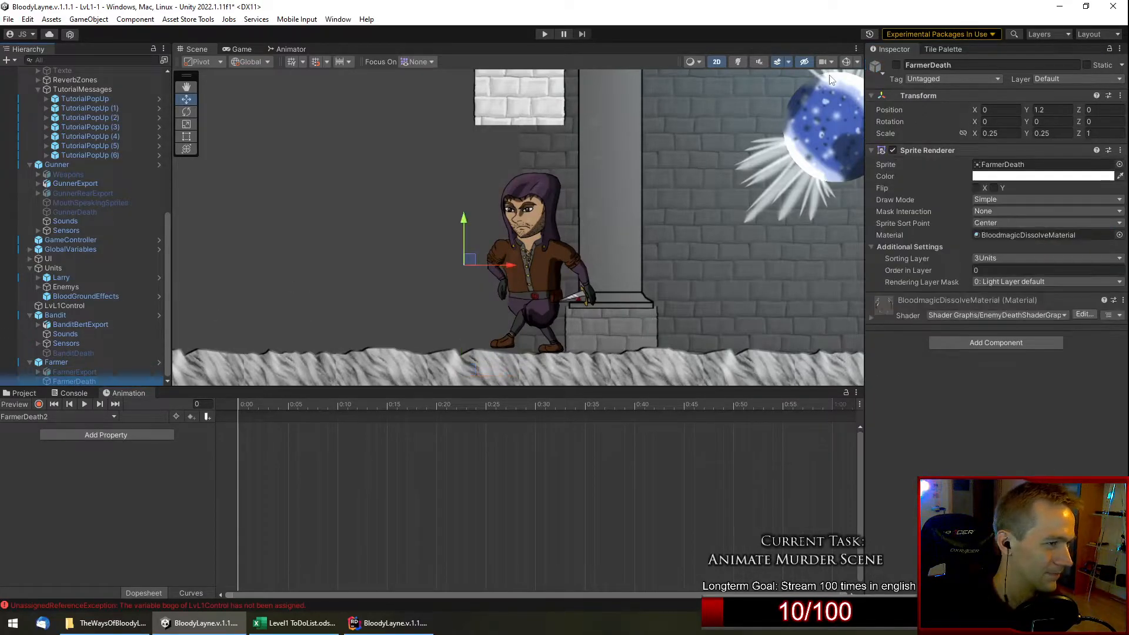
left_click(896, 64)
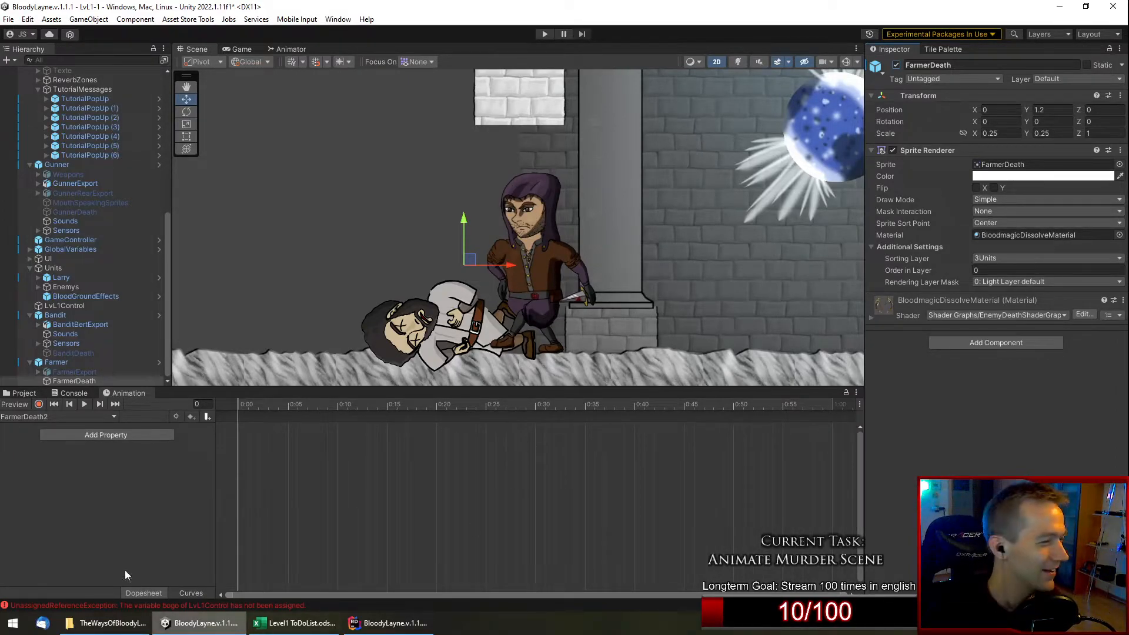
Switch to the FarmerDeath1 clip, and deactivate FarmerDeath while reactivating FarmerExport to show the standing farmer.
left_click(22, 417)
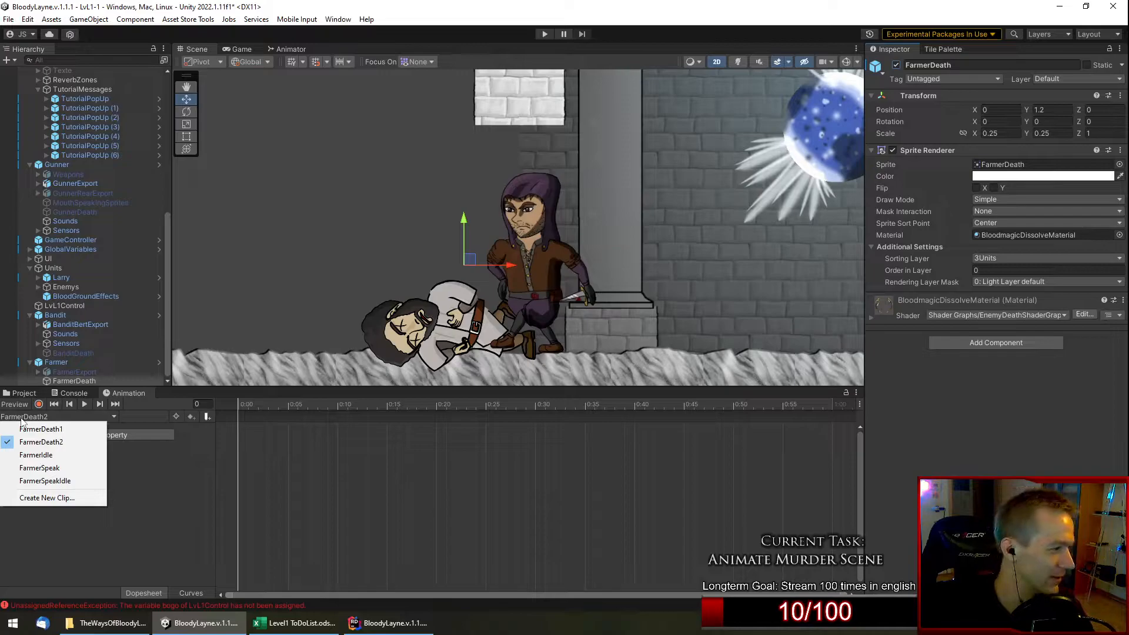
left_click(44, 430)
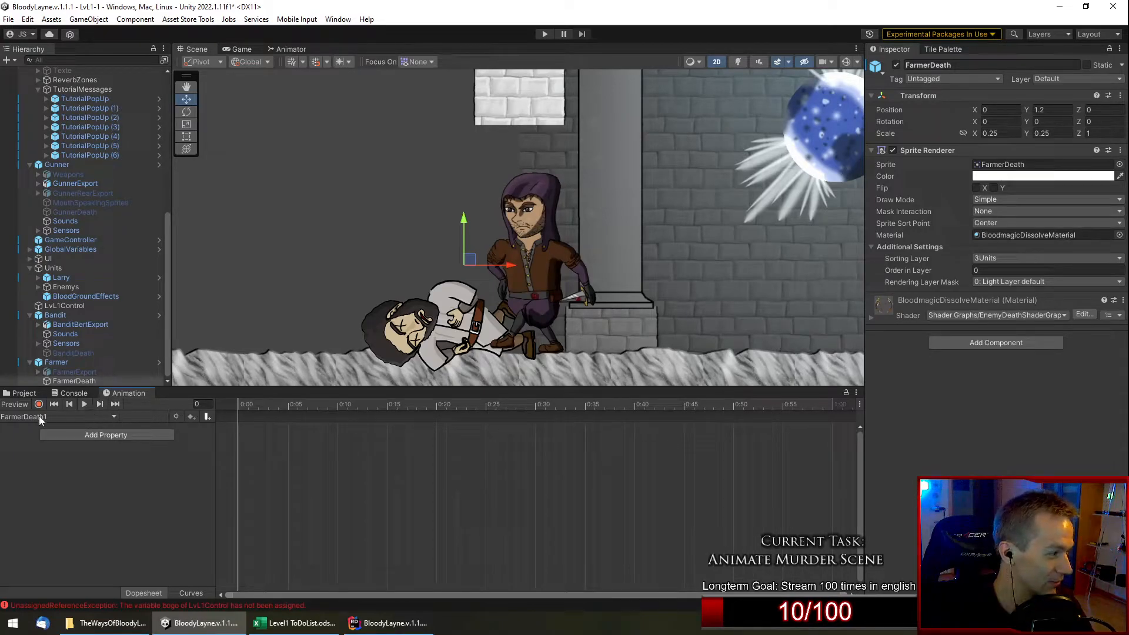
left_click(54, 417)
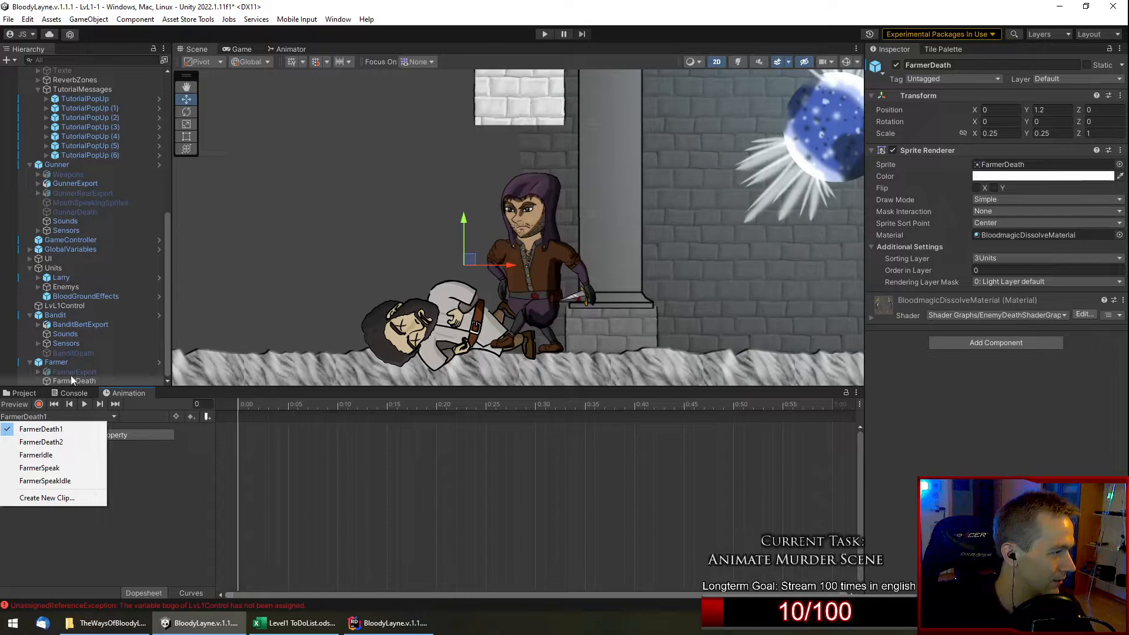
left_click(897, 65)
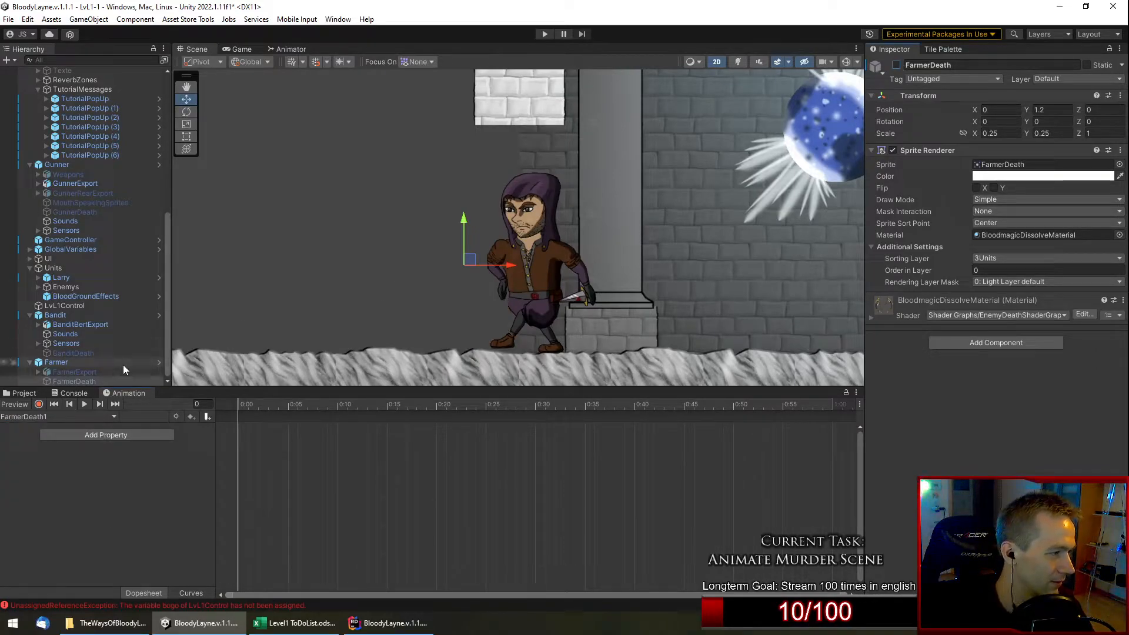
left_click(113, 371)
left_click(896, 65)
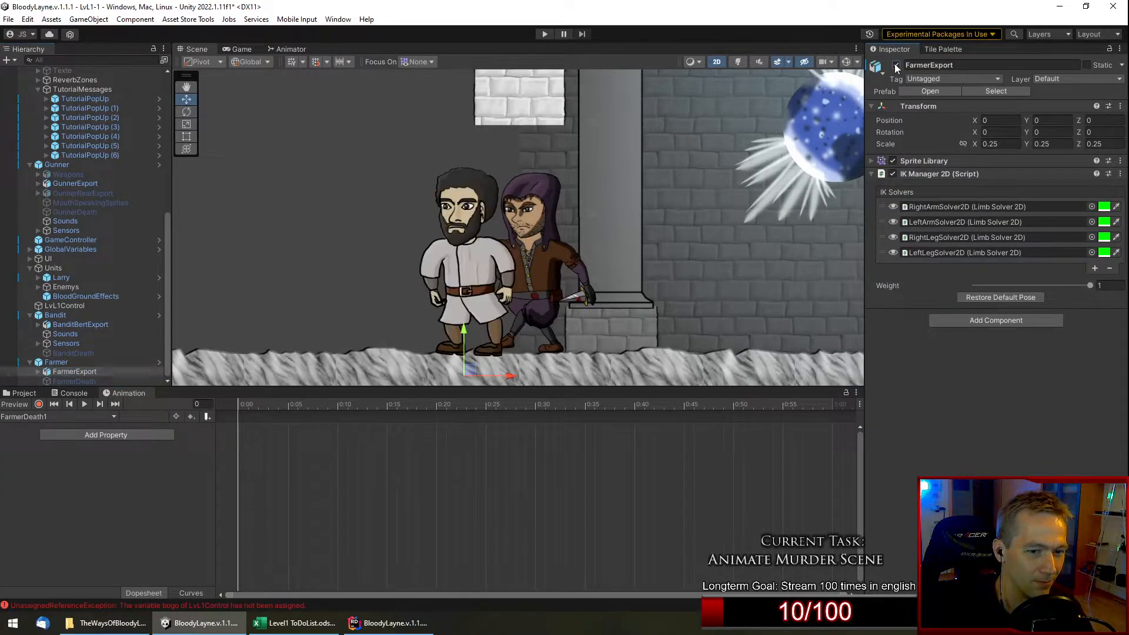
Switch to the FarmerDeath2 clip, and replace the active FarmerExport object with the FarmerDeath object in the scene.
left_click(108, 418)
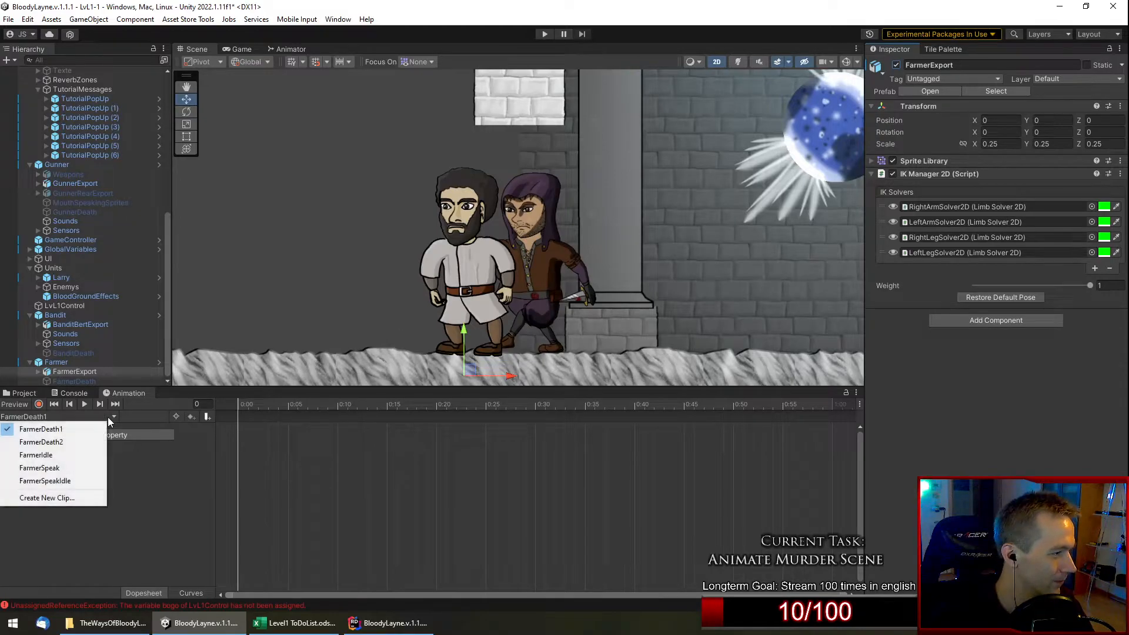
left_click(87, 444)
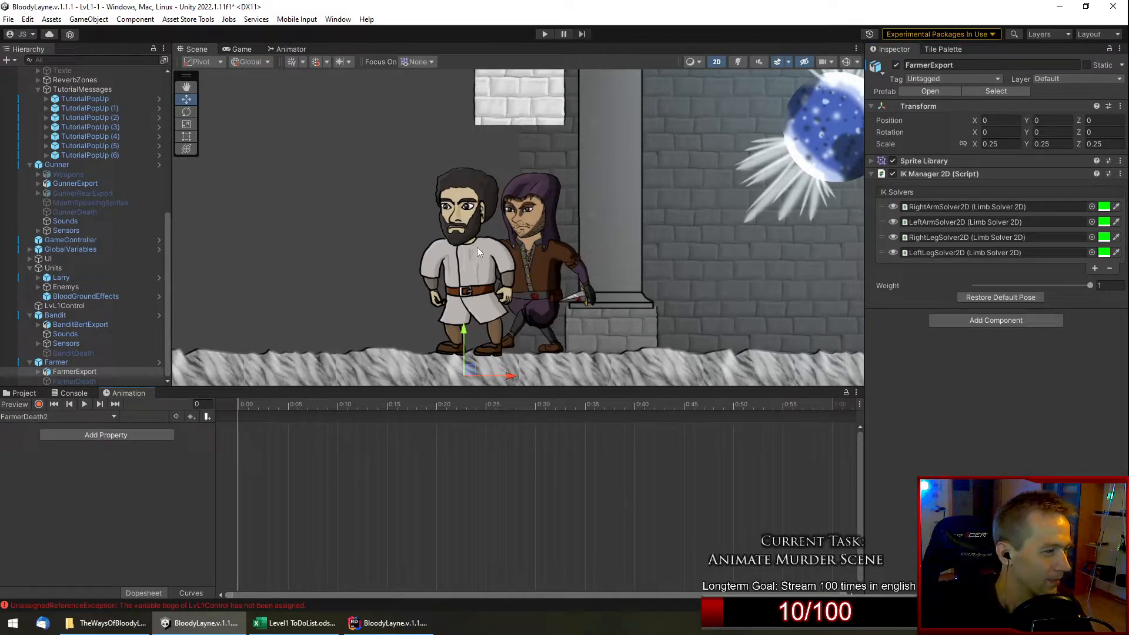
left_click(896, 65)
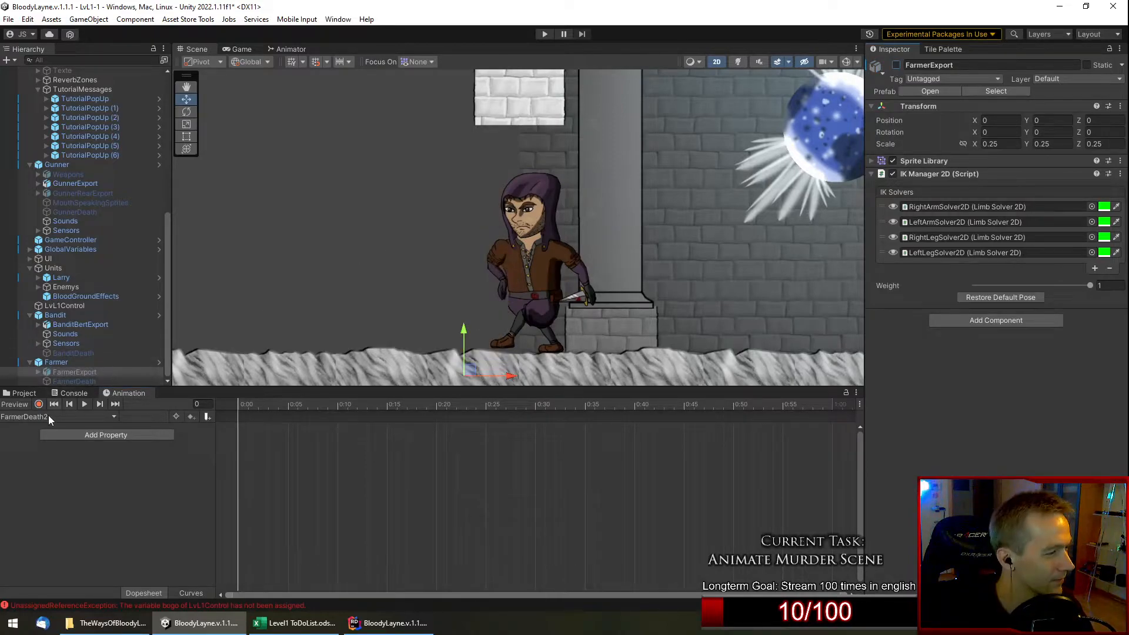
left_click(80, 381)
left_click(896, 64)
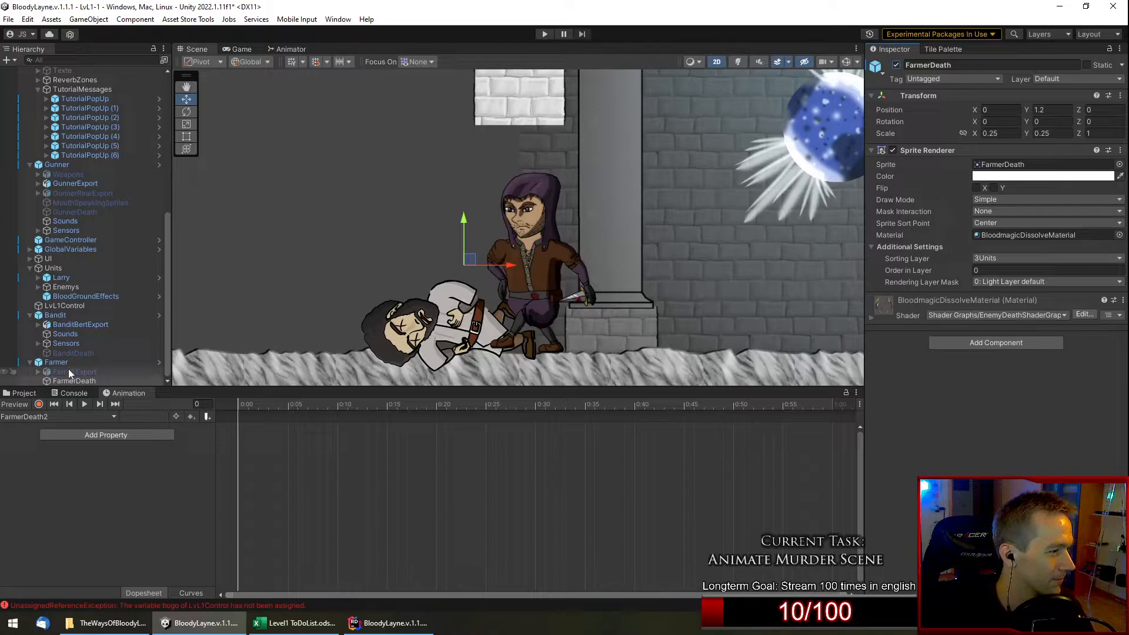
Record keys at frame 0 of the FarmerDeath2 clip that activate FarmerDeath and deactivate FarmerExport.
left_click(74, 416)
left_click(70, 426)
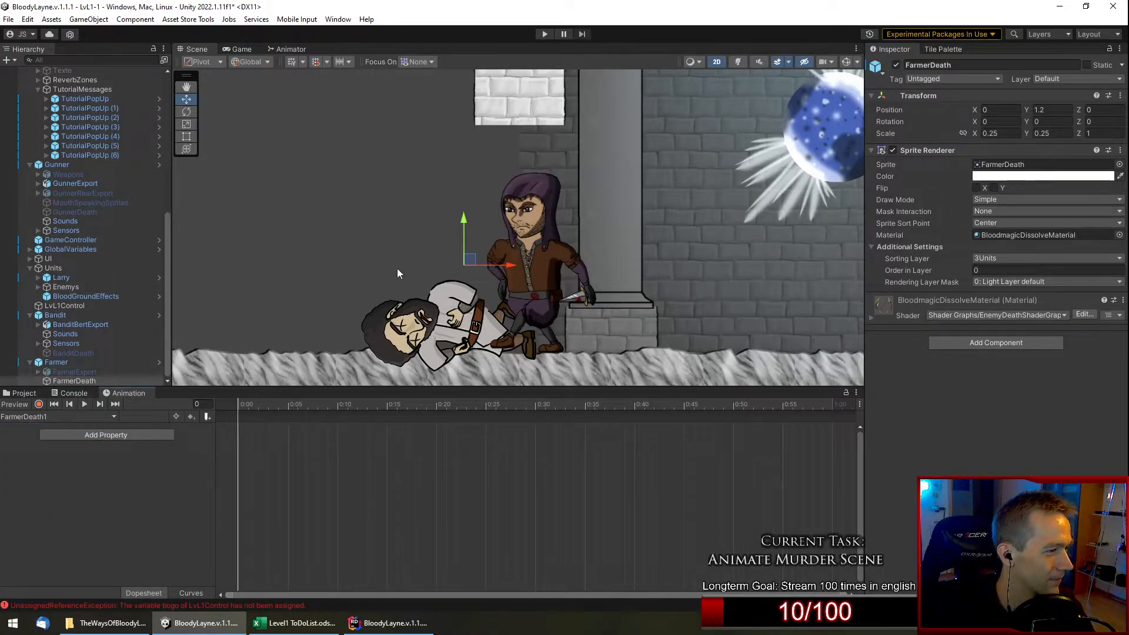
left_click(76, 414)
left_click(59, 436)
left_click(39, 404)
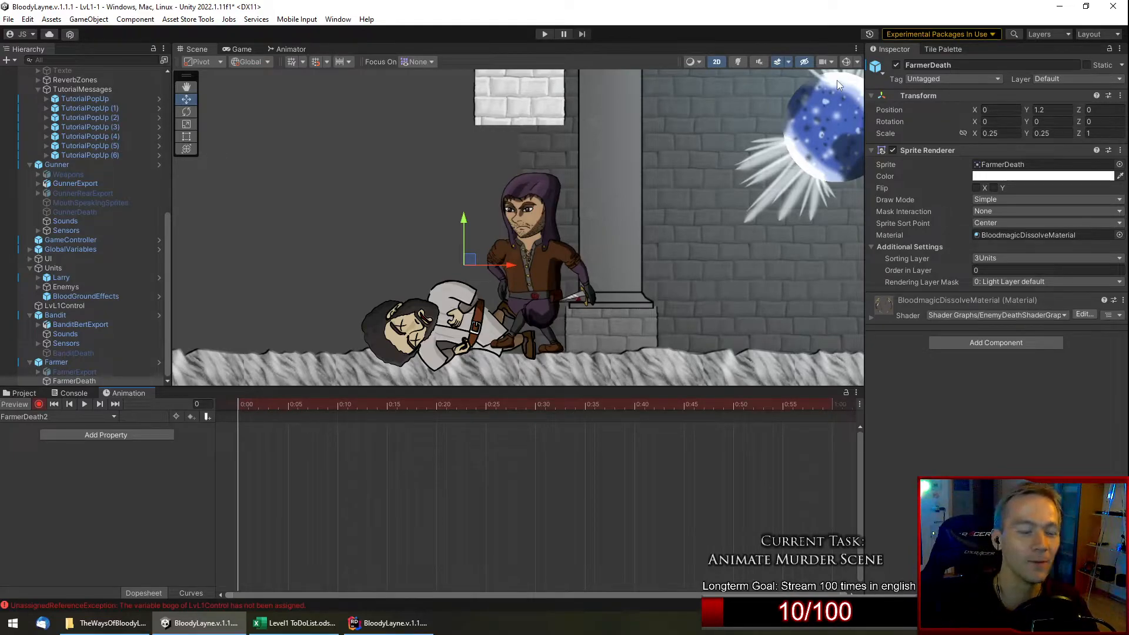
left_click(896, 65)
left_click(897, 65)
left_click(93, 371)
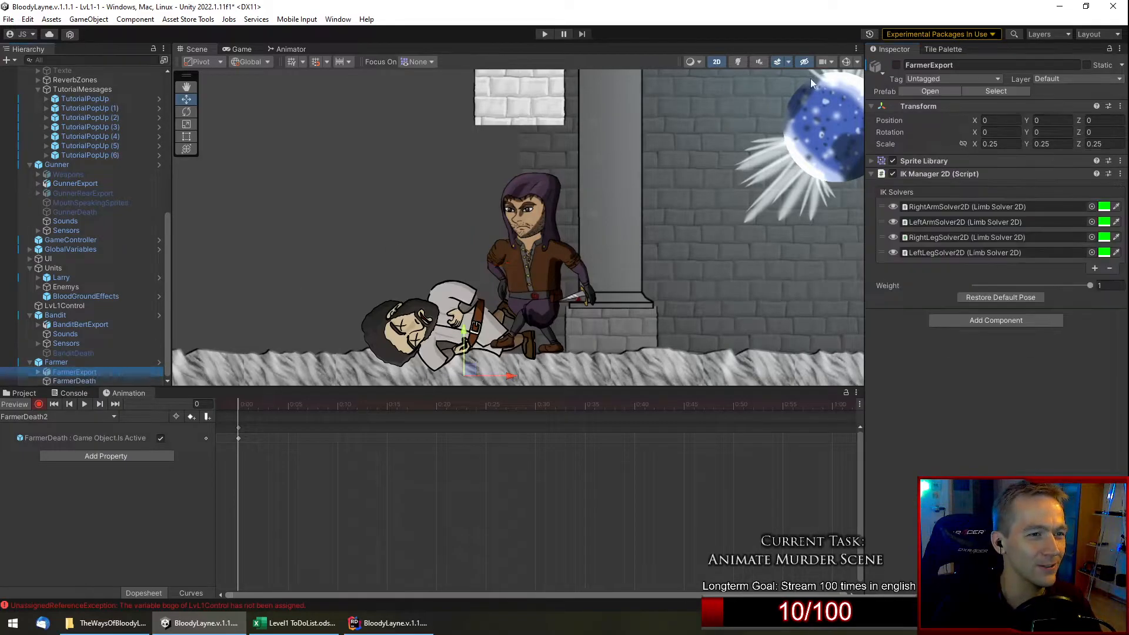
left_click(896, 65)
left_click(896, 65)
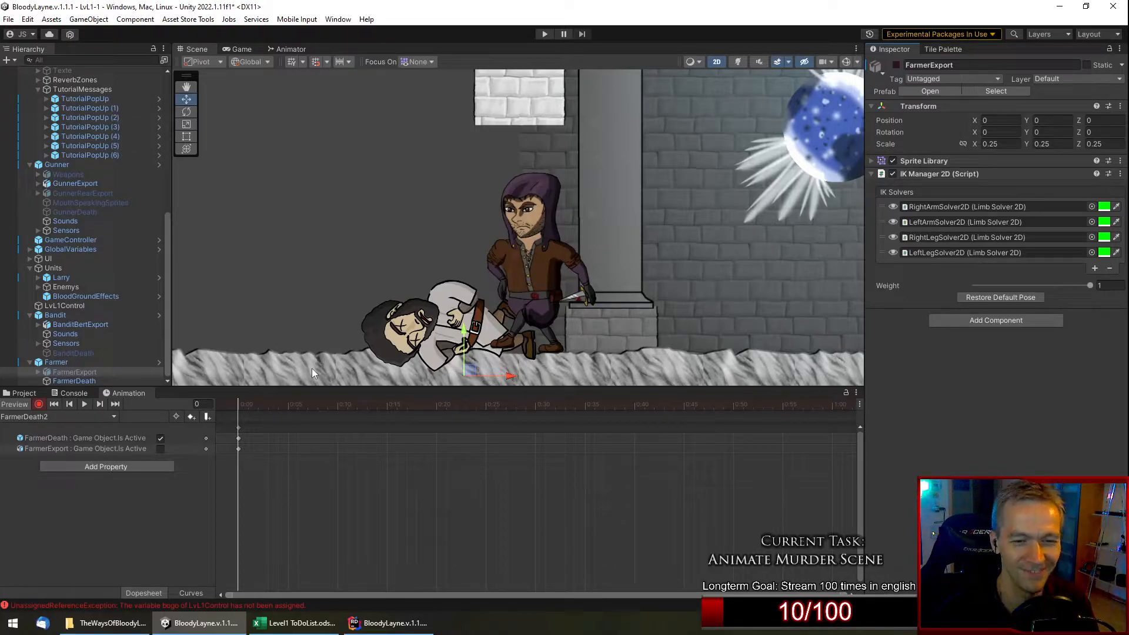
Switch to the FarmerDeath1 clip with recording off, then reactivate FarmerExport and deactivate FarmerDeath in the scene.
left_click(49, 417)
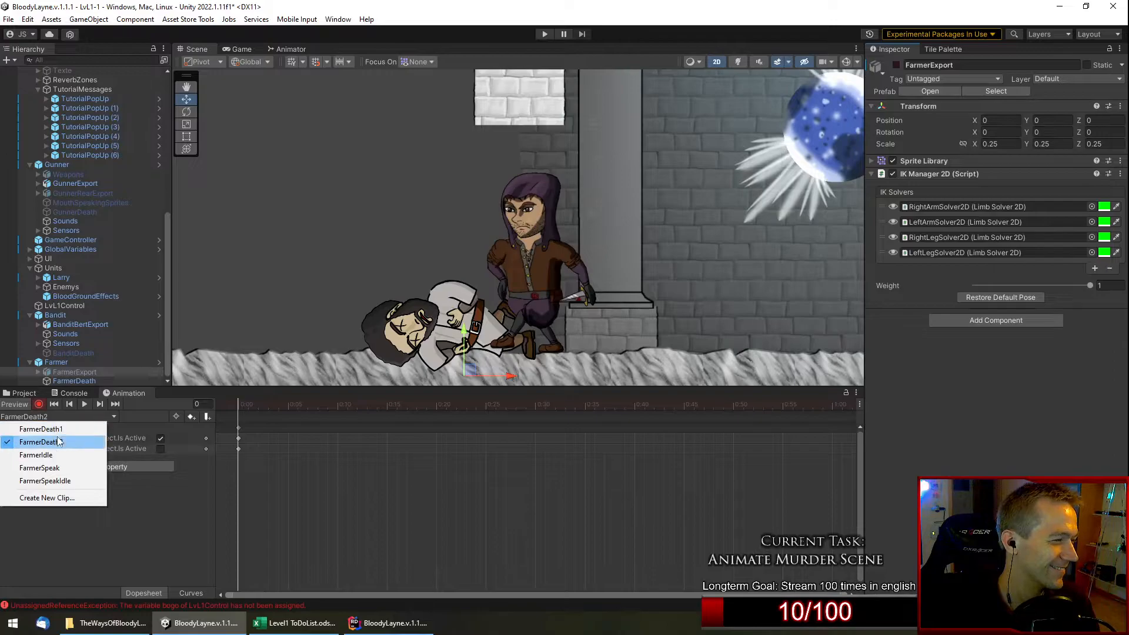
left_click(61, 432)
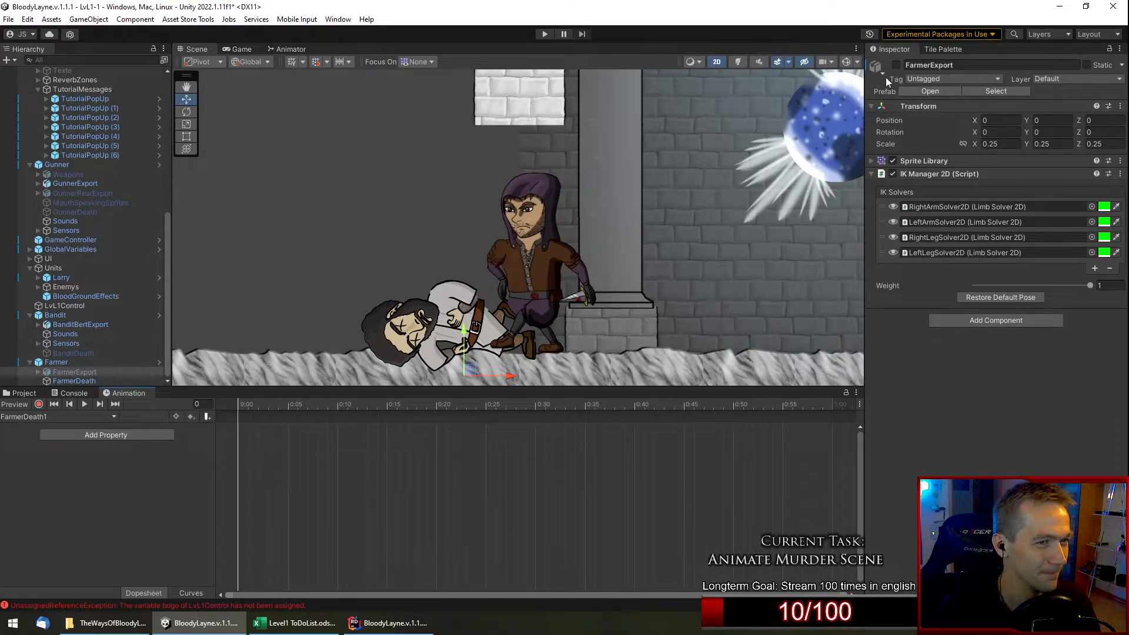
left_click(896, 65)
left_click(75, 380)
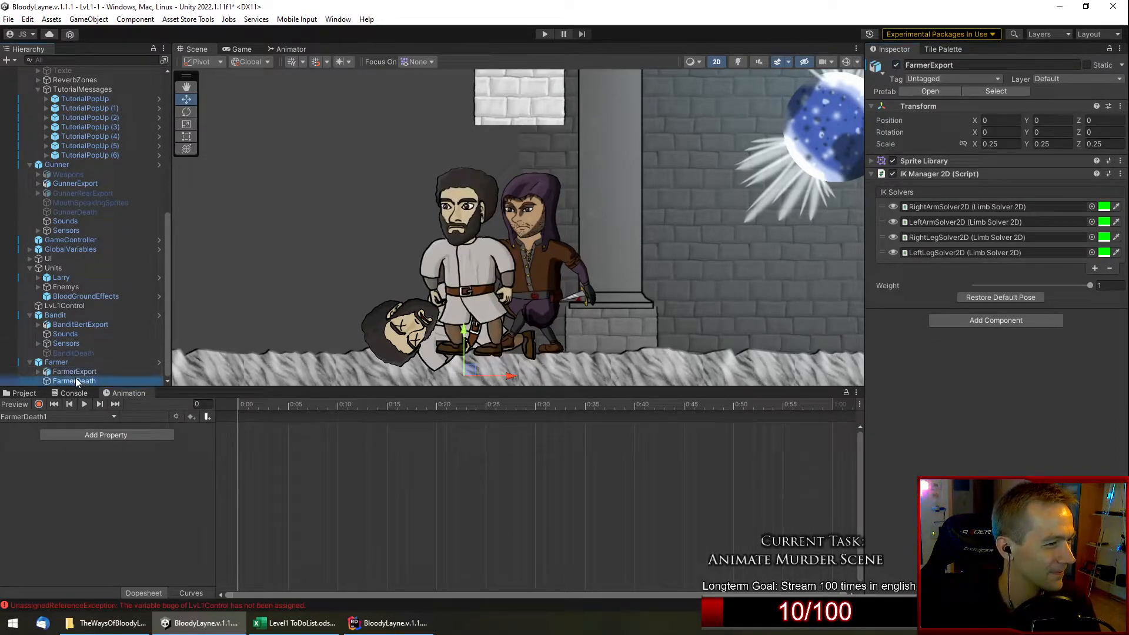
left_click(897, 64)
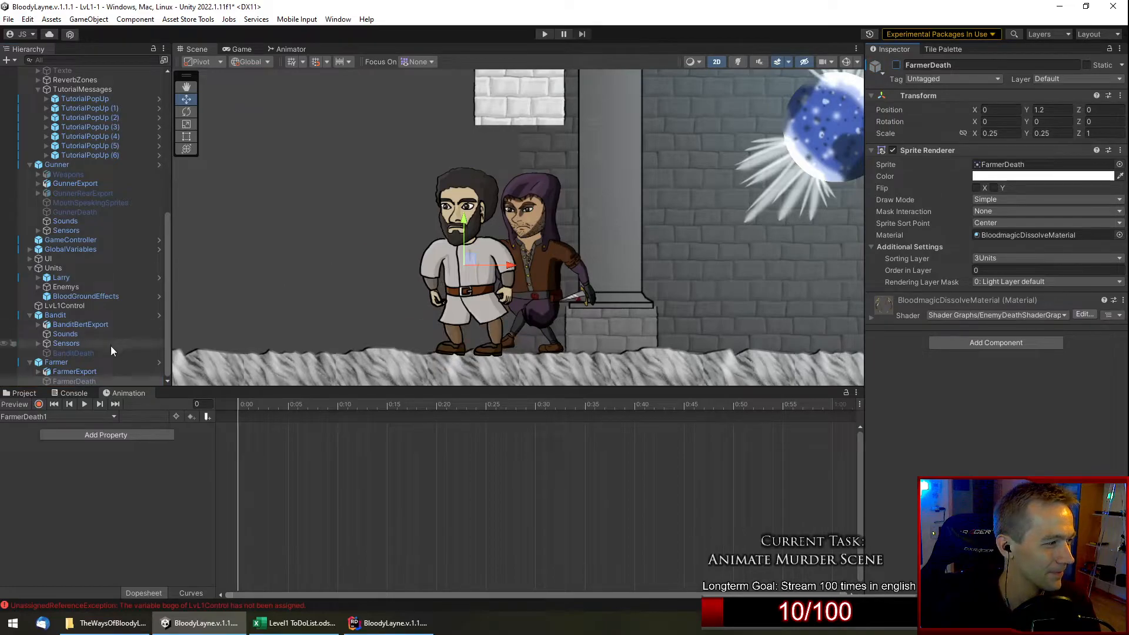
Reactivate the FarmerDeath object alongside the standing farmer, and scrub through the empty FarmerDeath1 timeline with recording enabled.
left_click(896, 65)
left_click(39, 403)
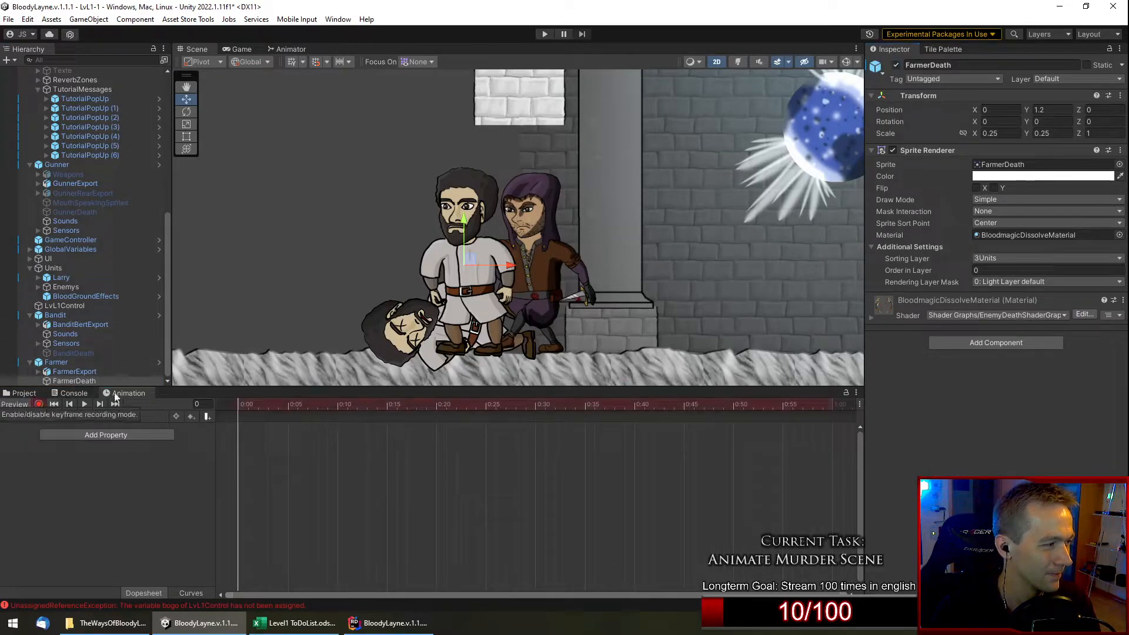
left_click_drag(337, 403, 268, 411)
left_click_drag(365, 404, 161, 424)
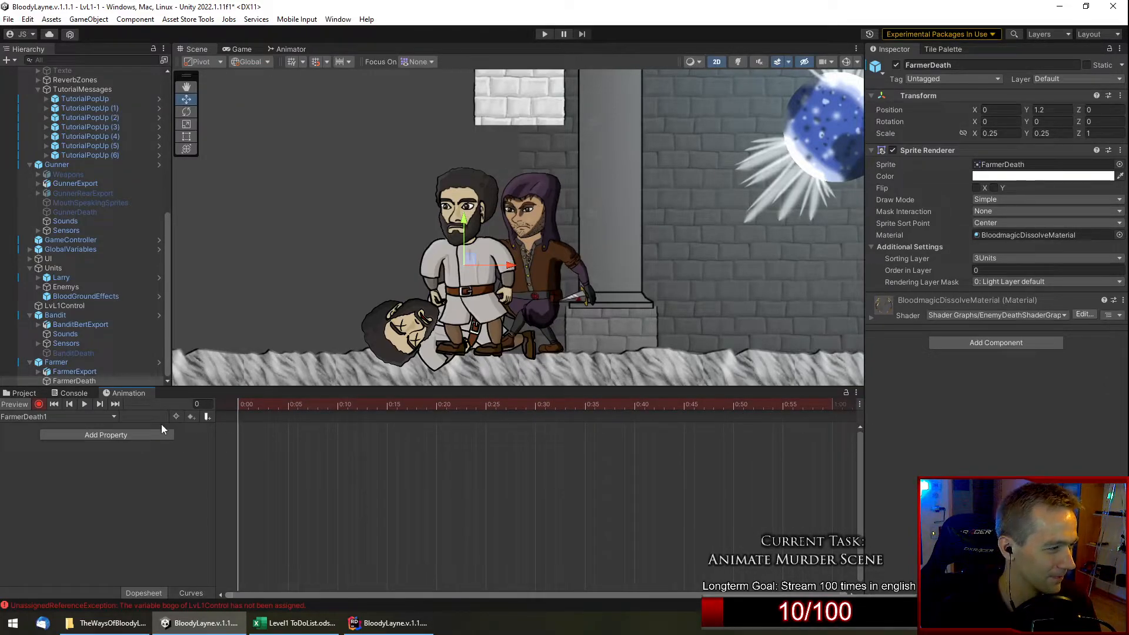
Copy all frame 0 keys from the FarmerIdle clip and paste them at frame 0 of the FarmerDeath1 clip.
left_click(106, 417)
left_click(78, 458)
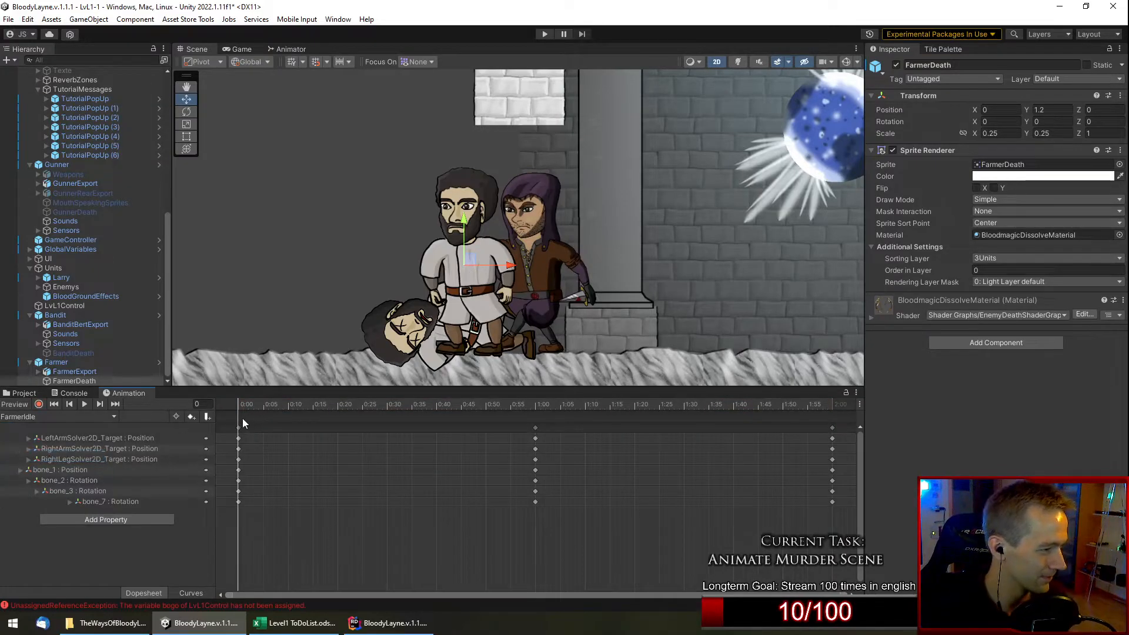
left_click(237, 427)
left_click(104, 418)
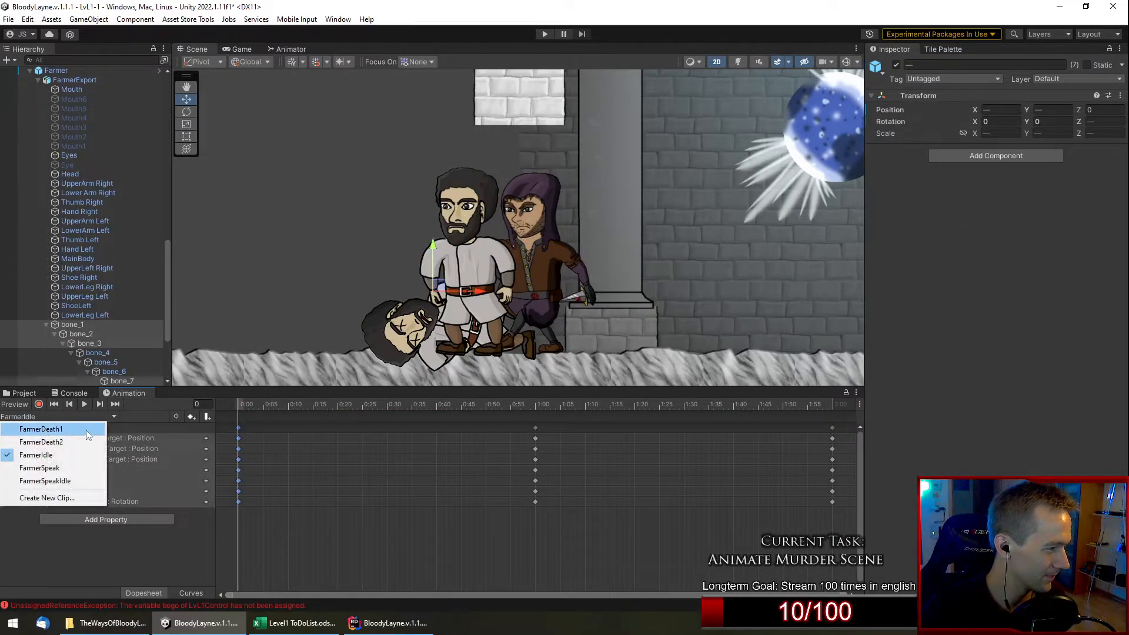
left_click(71, 430)
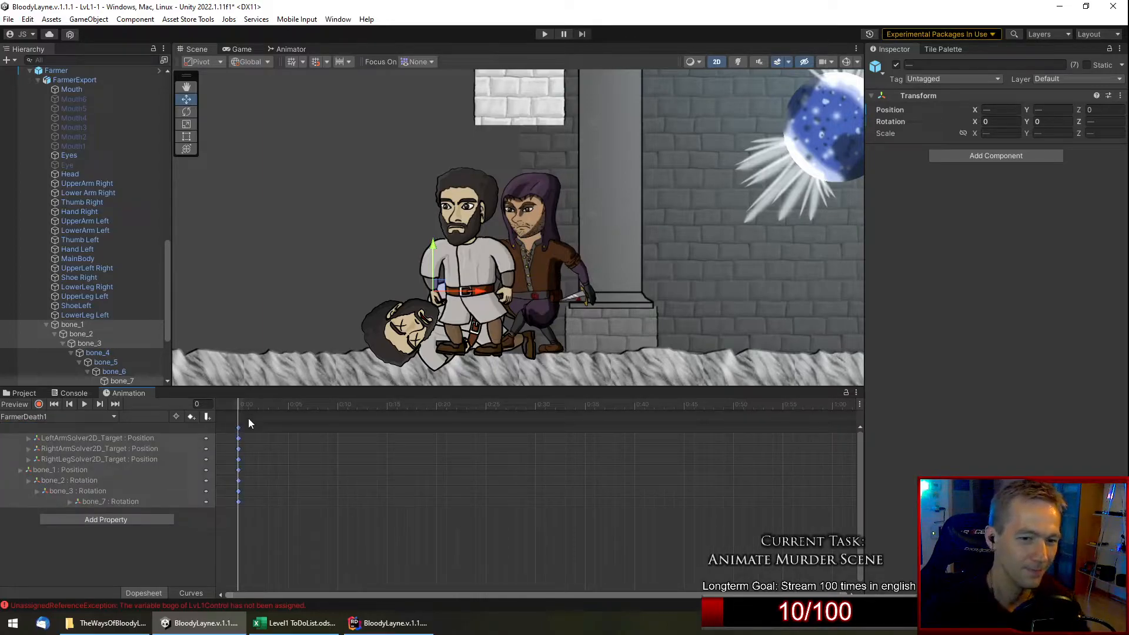
Move the FarmerDeath1 playhead to frame 30, show the bone gizmos in the scene and enable keyframe recording.
left_click_drag(259, 406, 538, 425)
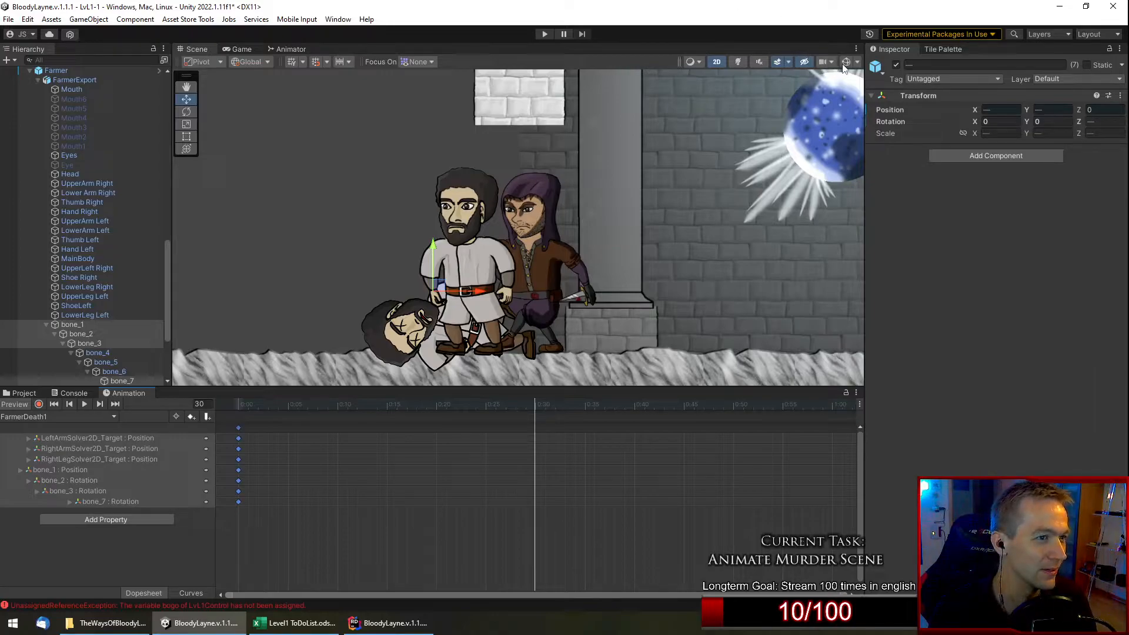
left_click(846, 62)
scroll(411, 207, "down", 2)
scroll(348, 251, "up", 3)
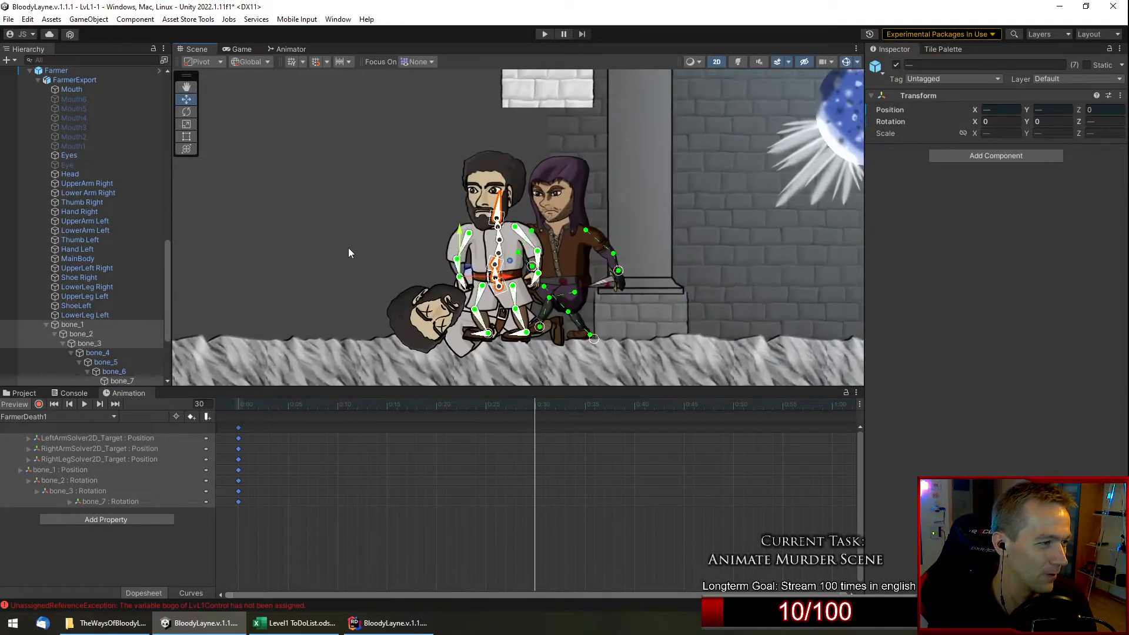
scroll(429, 256, "up", 2)
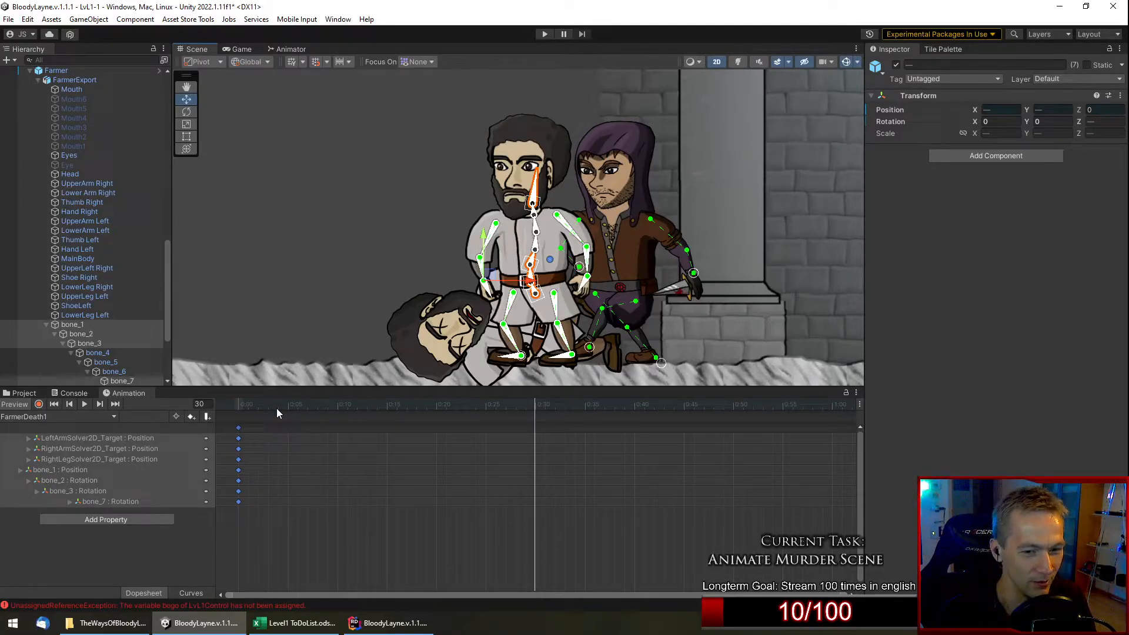
left_click(39, 404)
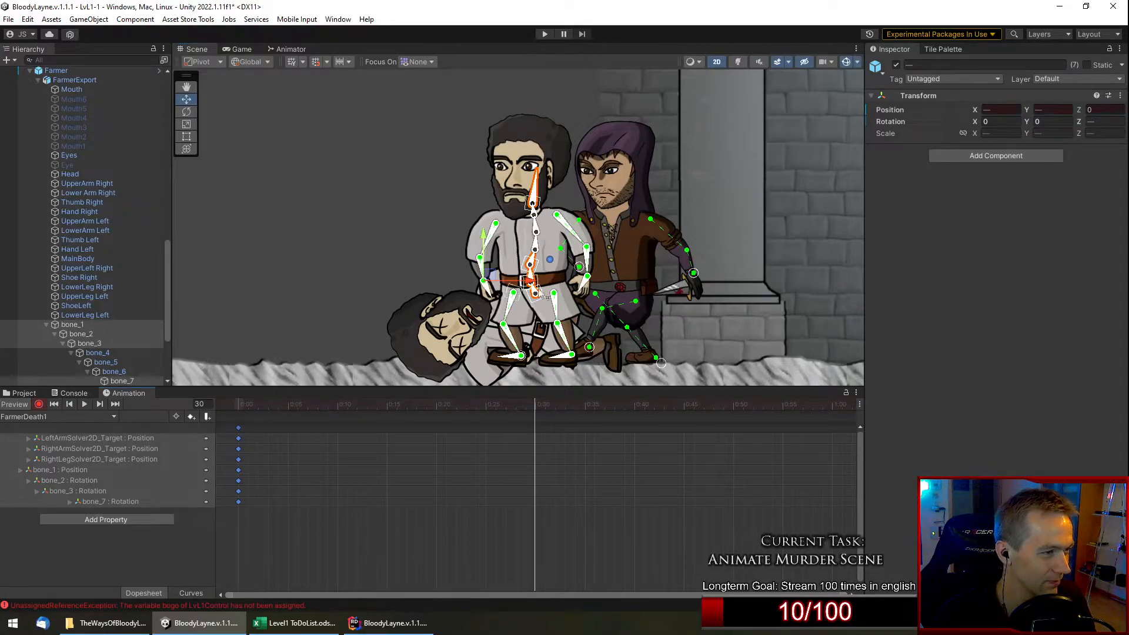
At frame 30, shift bone_1 slightly, rotate bone_2 to about 39° and tilt the head's bone_7 to about 33.5°, and scrub to check the motion.
scroll(537, 328, "up", 2)
left_click(536, 327)
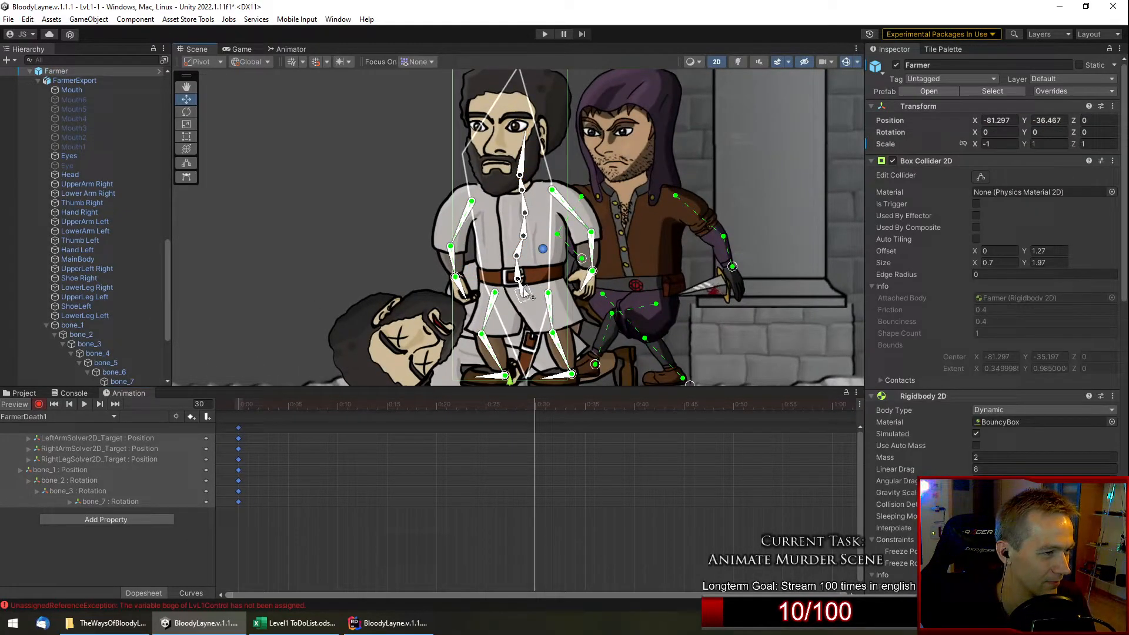
left_click_drag(524, 293, 529, 299)
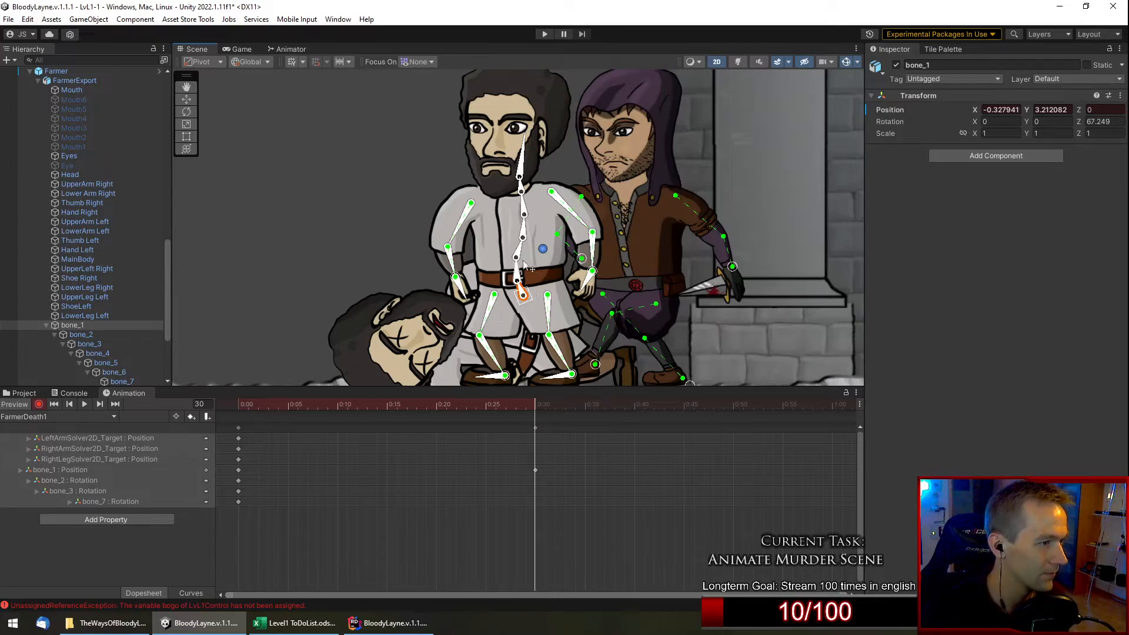
left_click_drag(520, 269, 528, 277)
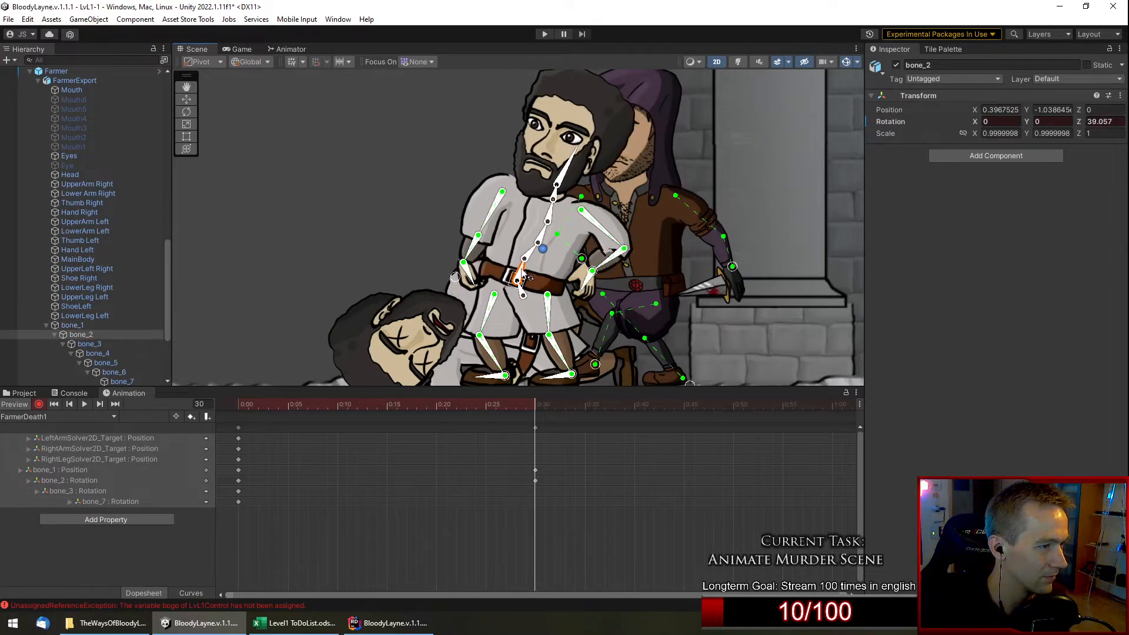
left_click_drag(569, 160, 575, 168)
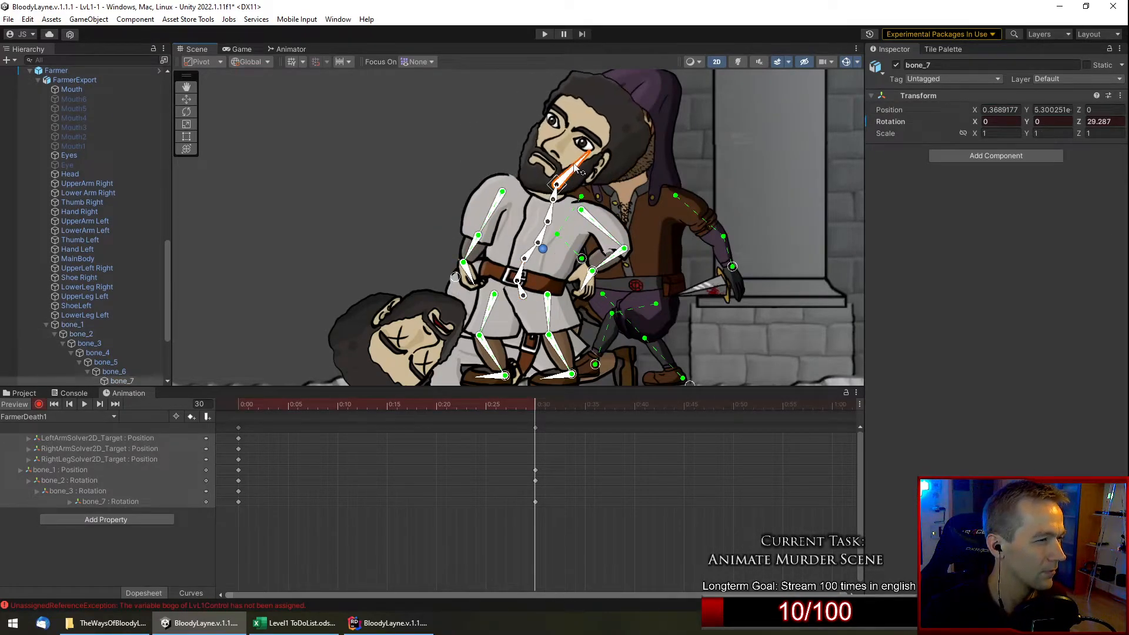
left_click(434, 405)
left_click_drag(425, 403, 535, 411)
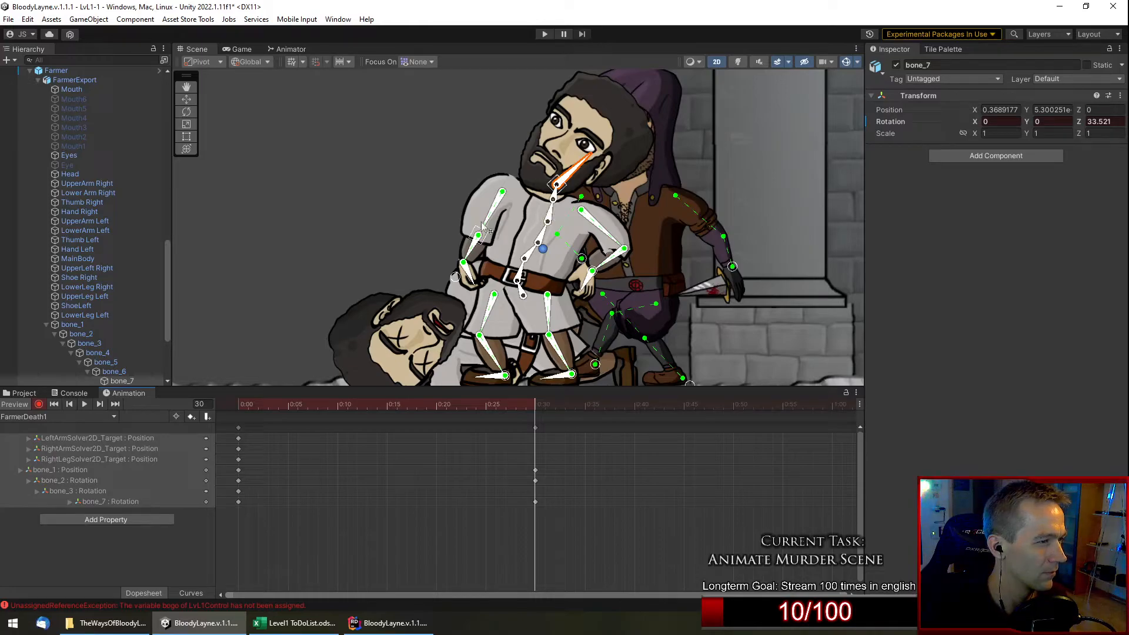
At frame 30, move RightArmSolver2D_Target to about X -1.05, Y 4.07 with Z rotation 27.5, and raise LeftArmSolver2D_Target to about X 1.78, Y 5.55.
scroll(107, 315, "down", 4)
left_click(123, 315)
key("w")
left_click_drag(601, 273, 559, 262)
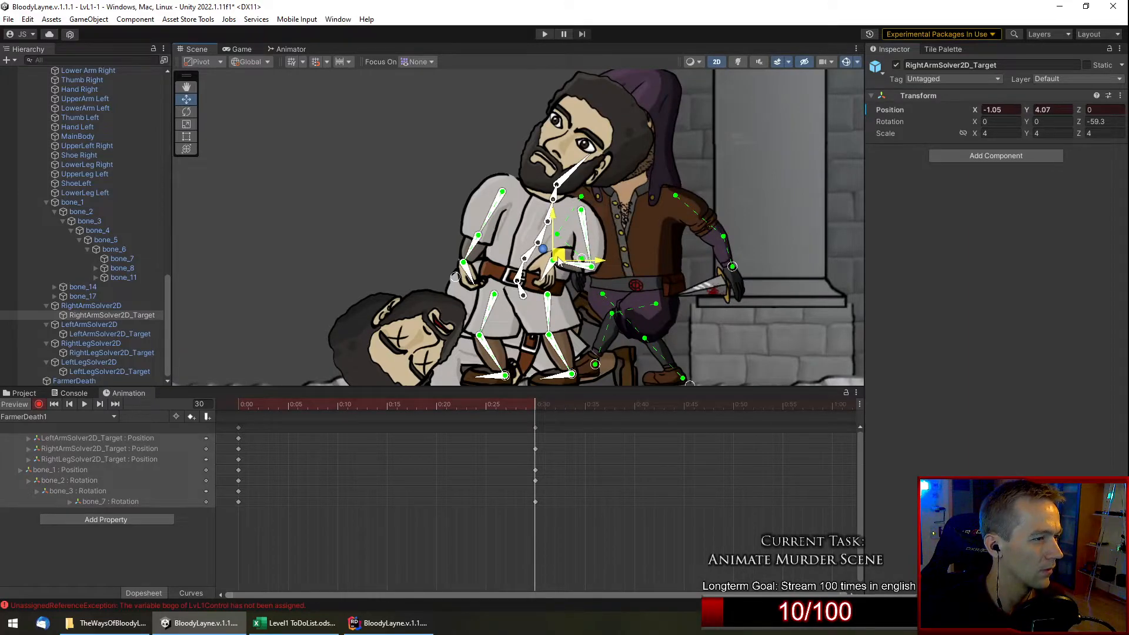
left_click_drag(1079, 123, 142, 157)
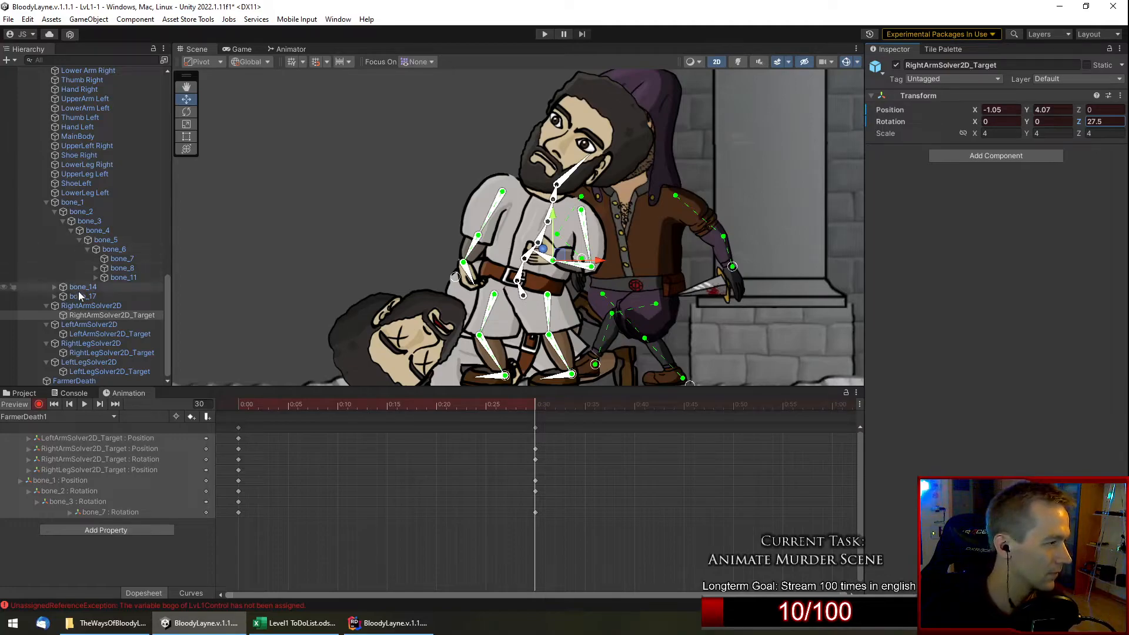
left_click(110, 334)
left_click_drag(456, 275, 437, 200)
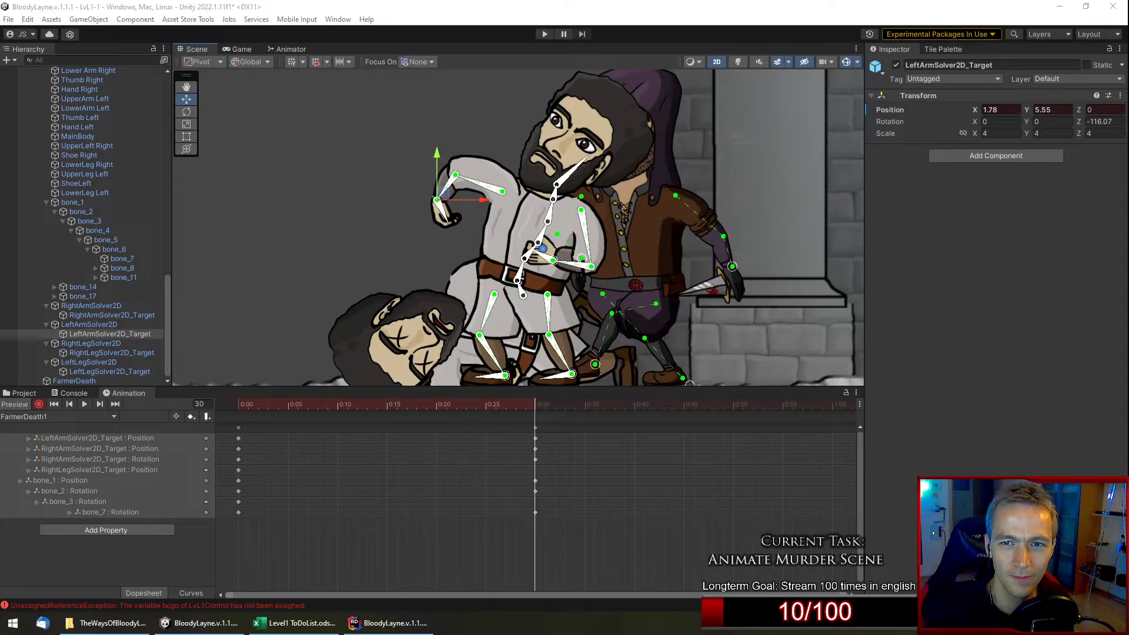
Switch to the web browser and read through the Wikipedia article on Bicolline, from its setting to its activities.
left_click_drag(1128, 353, 518, 0)
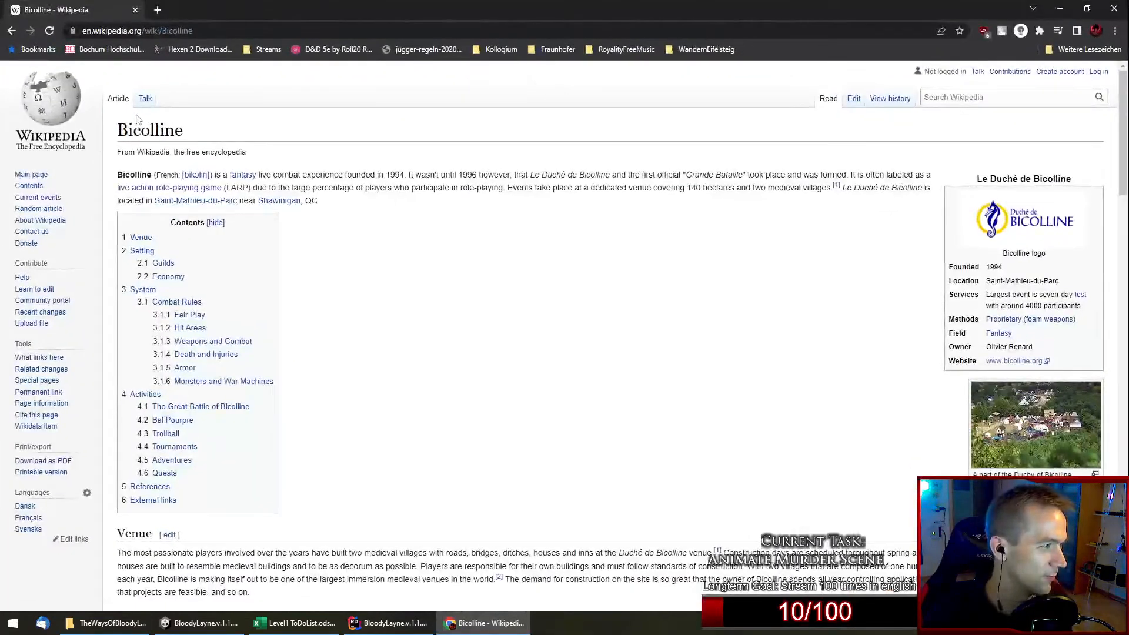
scroll(891, 312, "down", 4)
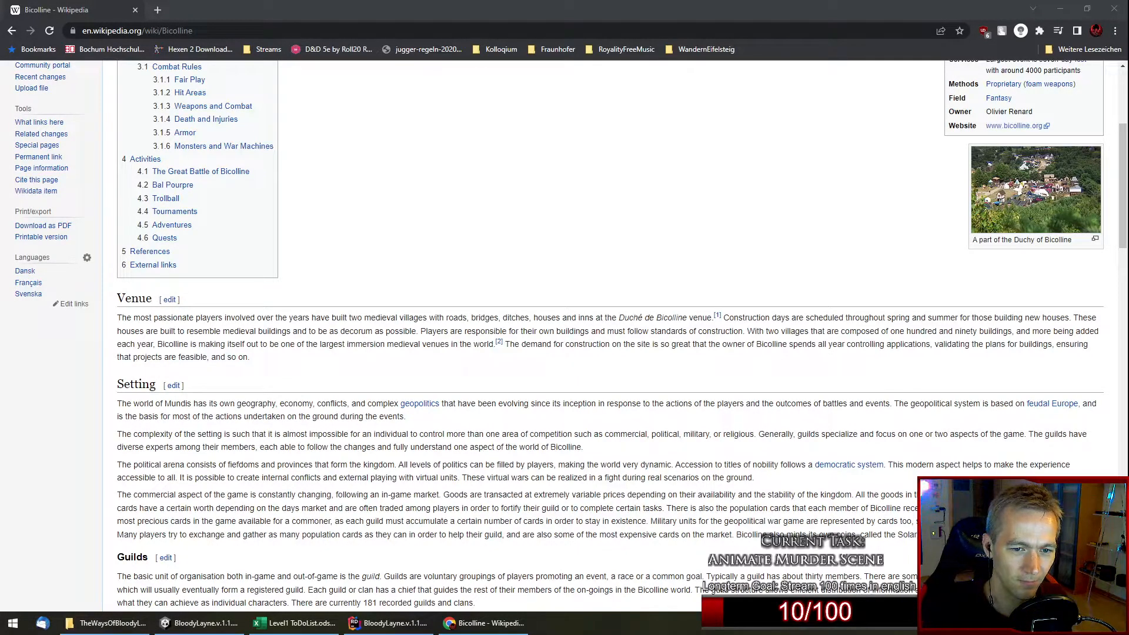
scroll(754, 271, "up", 2)
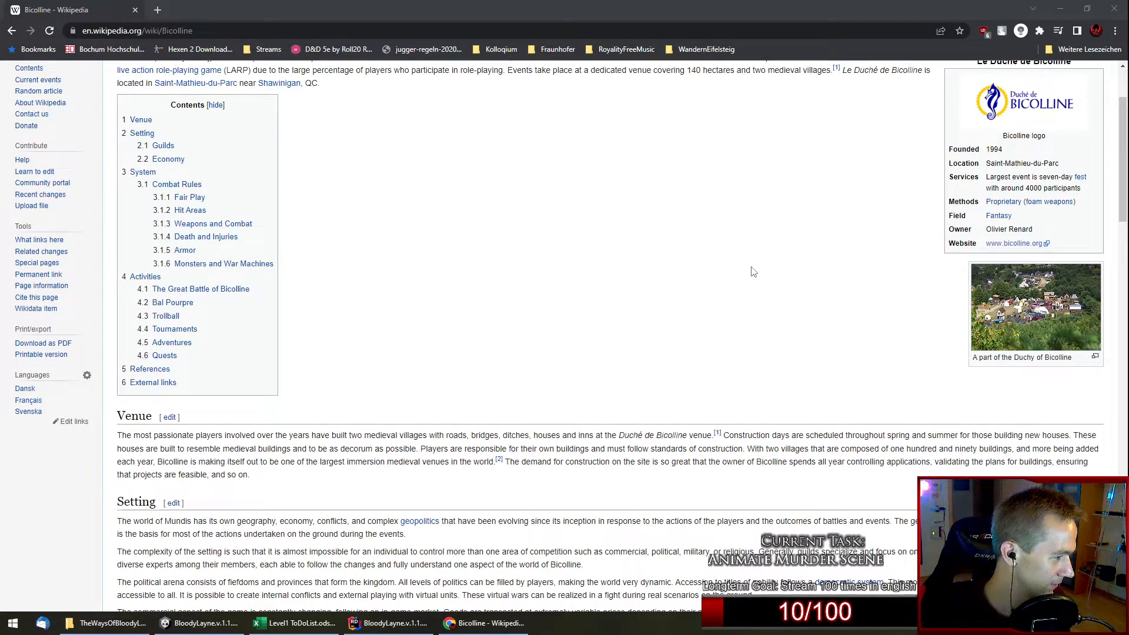
scroll(753, 271, "down", 4)
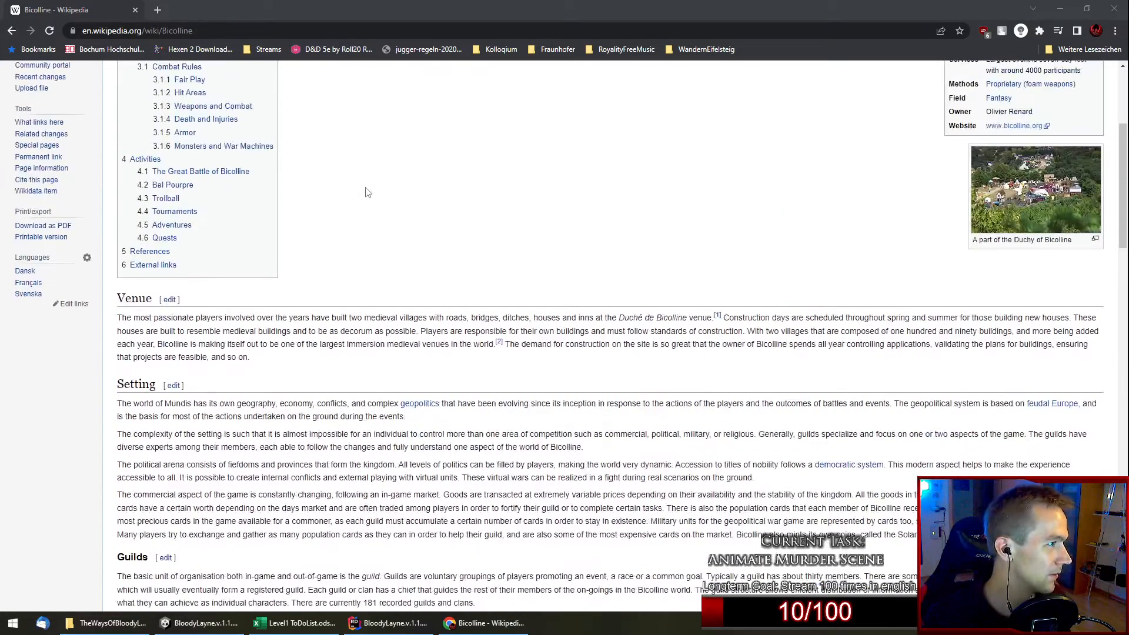
scroll(365, 188, "down", 2)
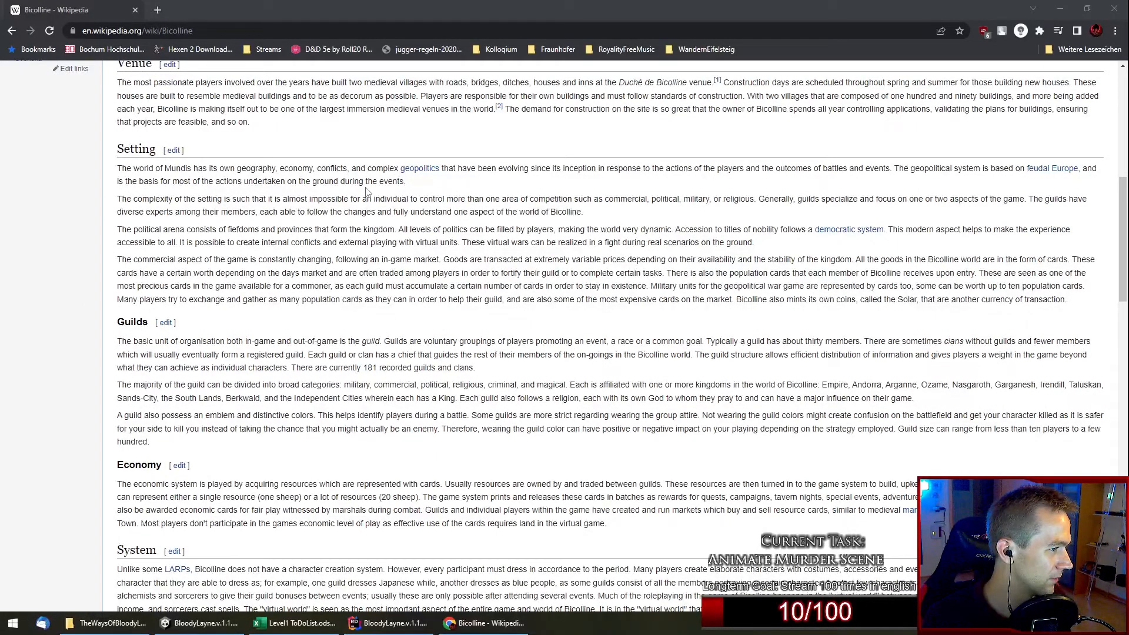
scroll(365, 188, "down", 6)
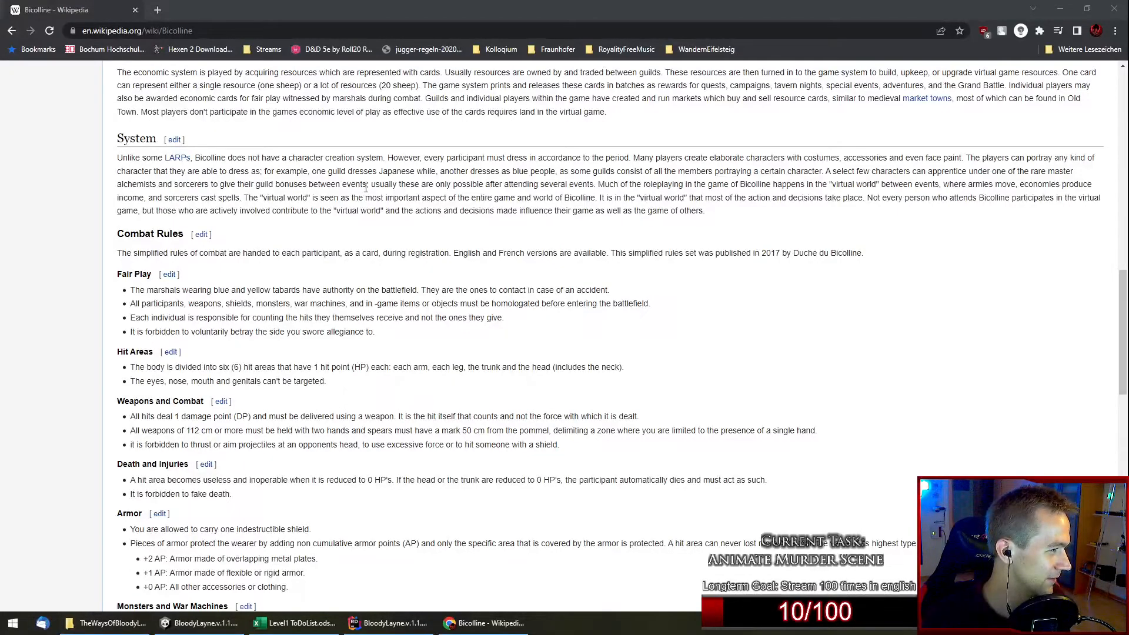
scroll(379, 154, "up", 12)
scroll(379, 154, "up", 3)
scroll(594, 286, "down", 5)
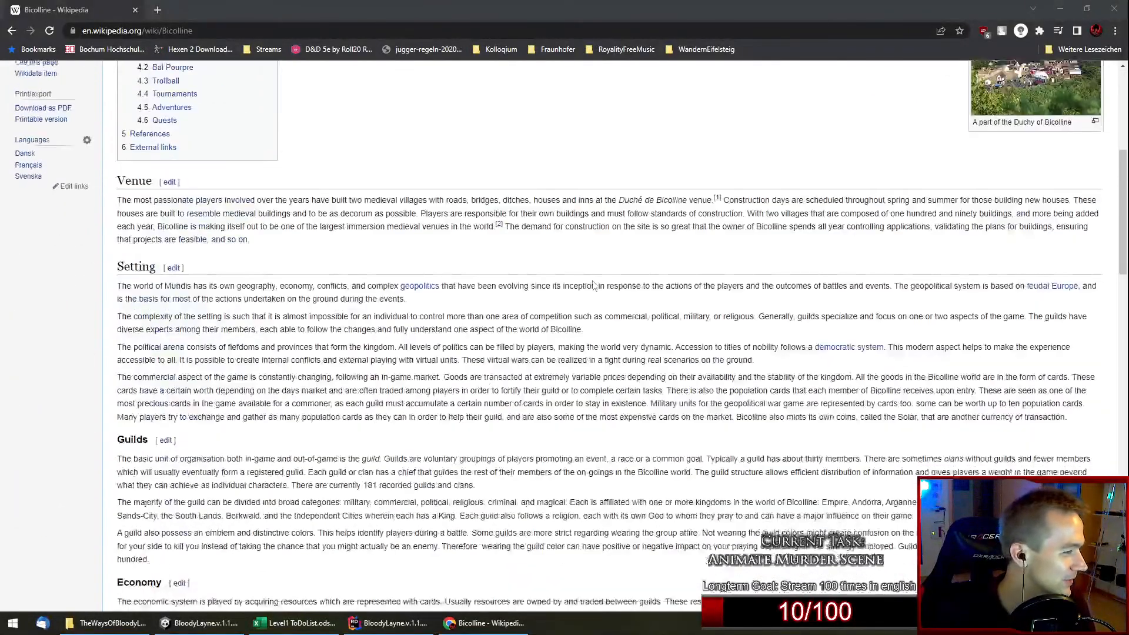
scroll(594, 287, "down", 15)
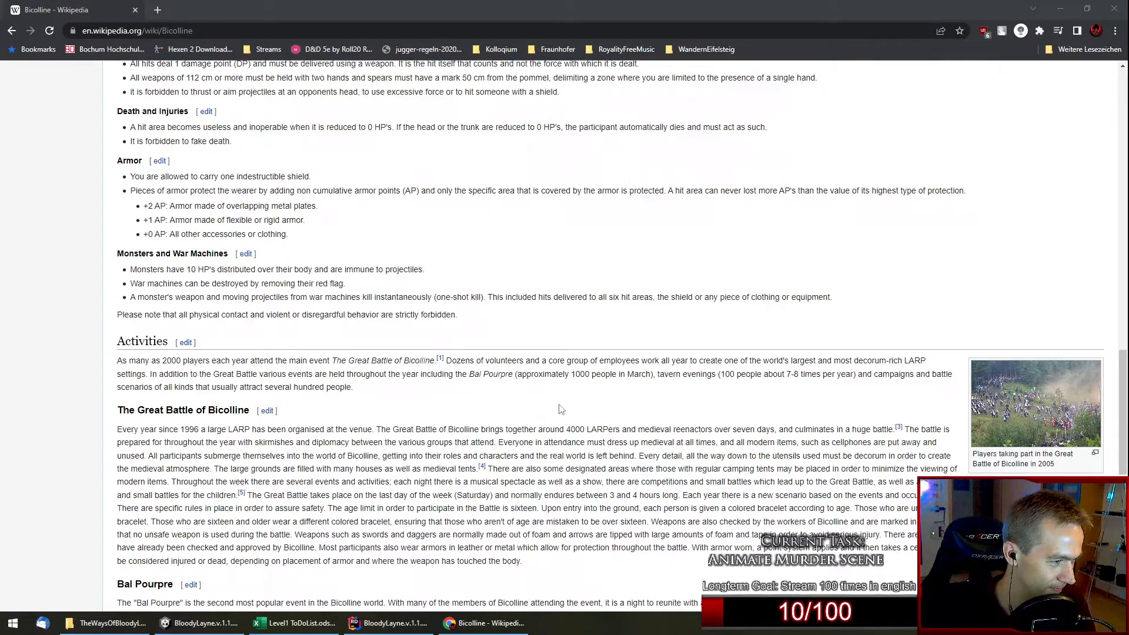
scroll(717, 402, "down", 5)
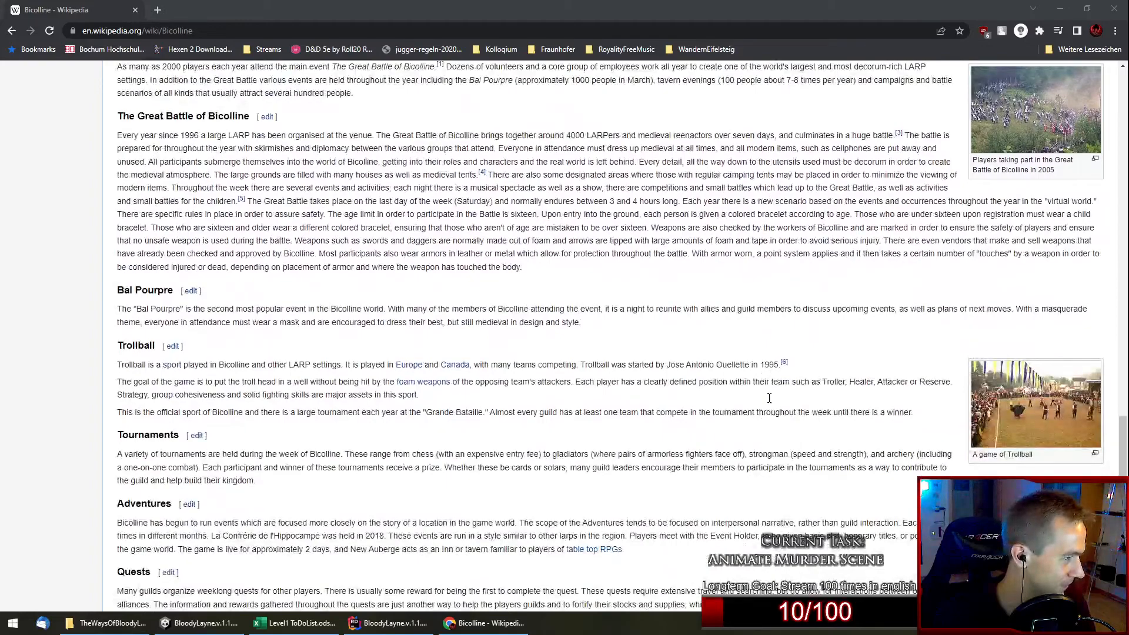
View the article's Trollball game photo at full size, and close the page to return to Unity.
left_click(1026, 409)
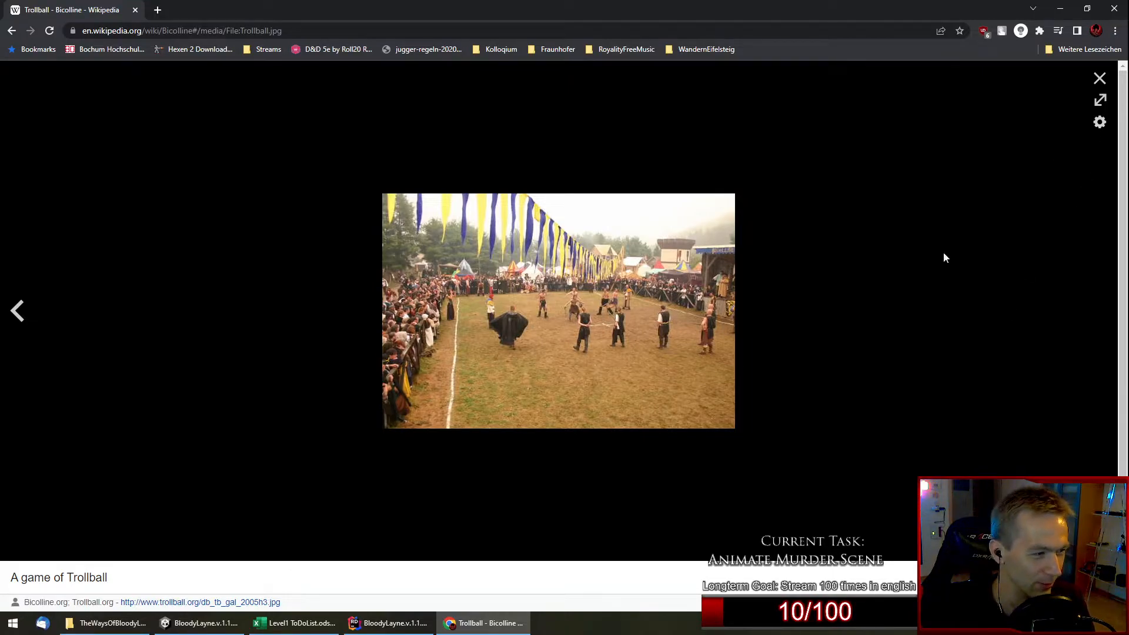
left_click(569, 299)
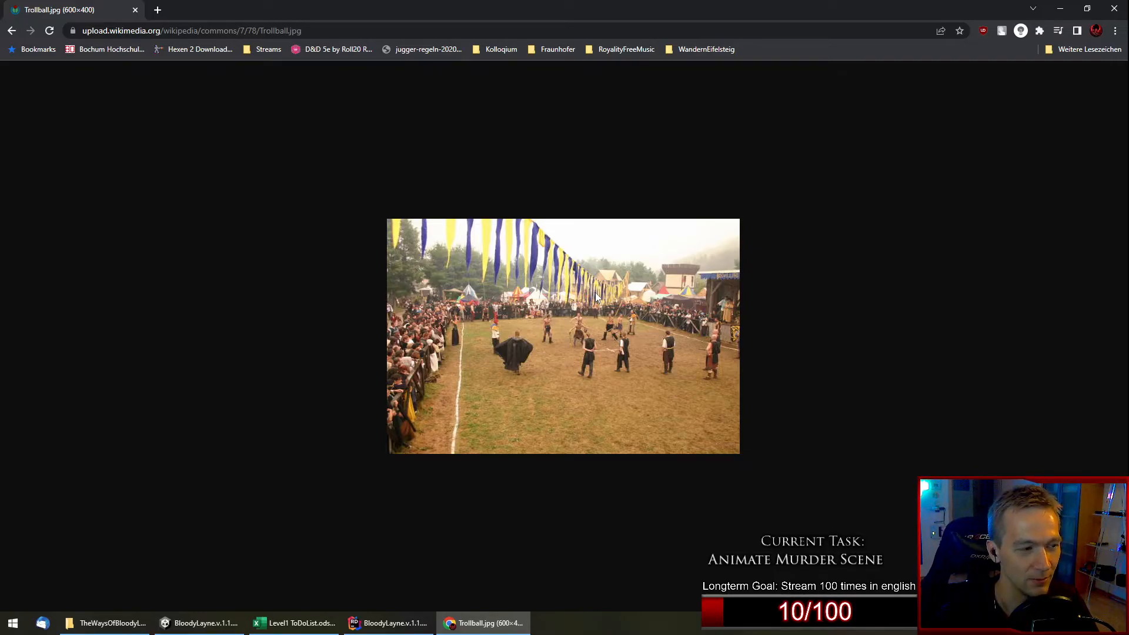
left_click(134, 10)
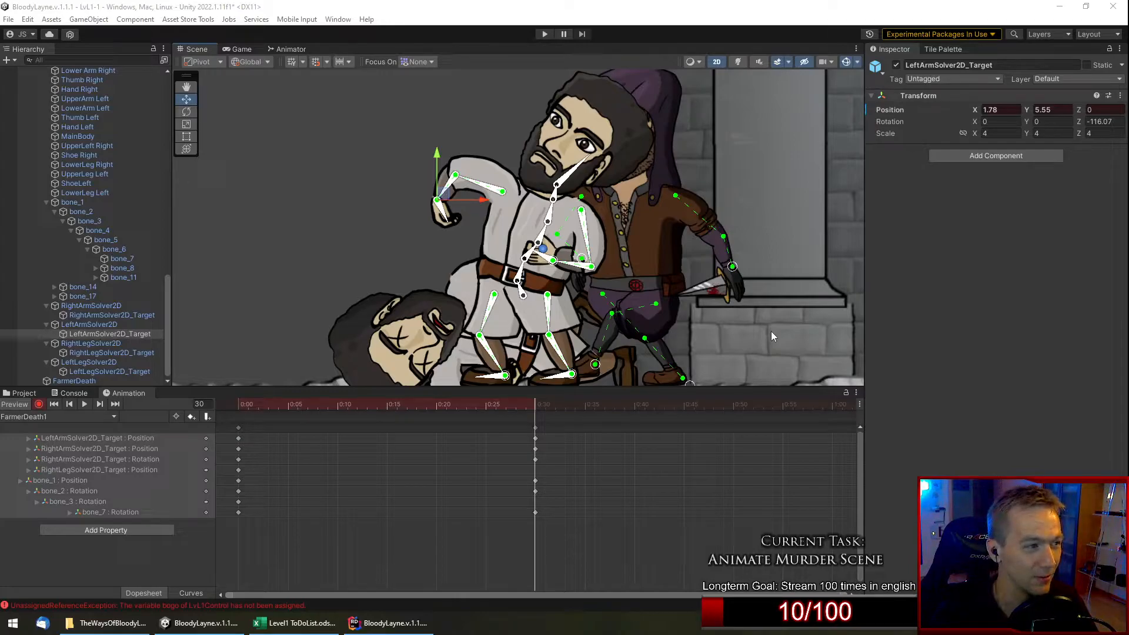
Set the Z rotation of LeftArmSolver2D_Target to -7.8 and stretch the arm outward to about X 2.6, Y 5.95 at frame 30.
type("-35.7")
key("Return")
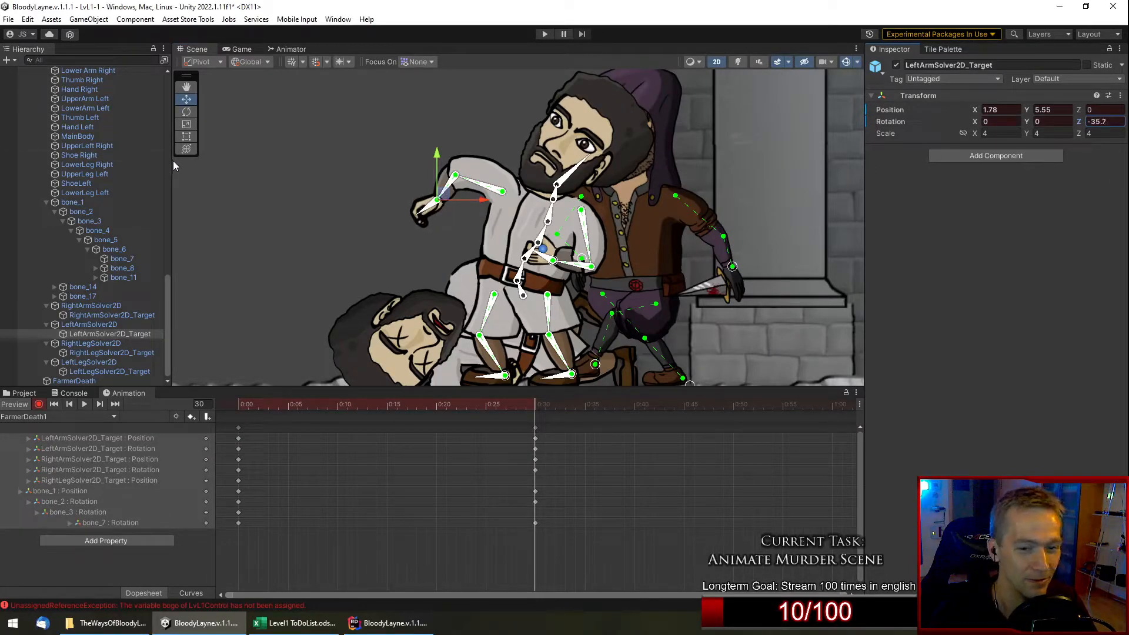
type("-7.8")
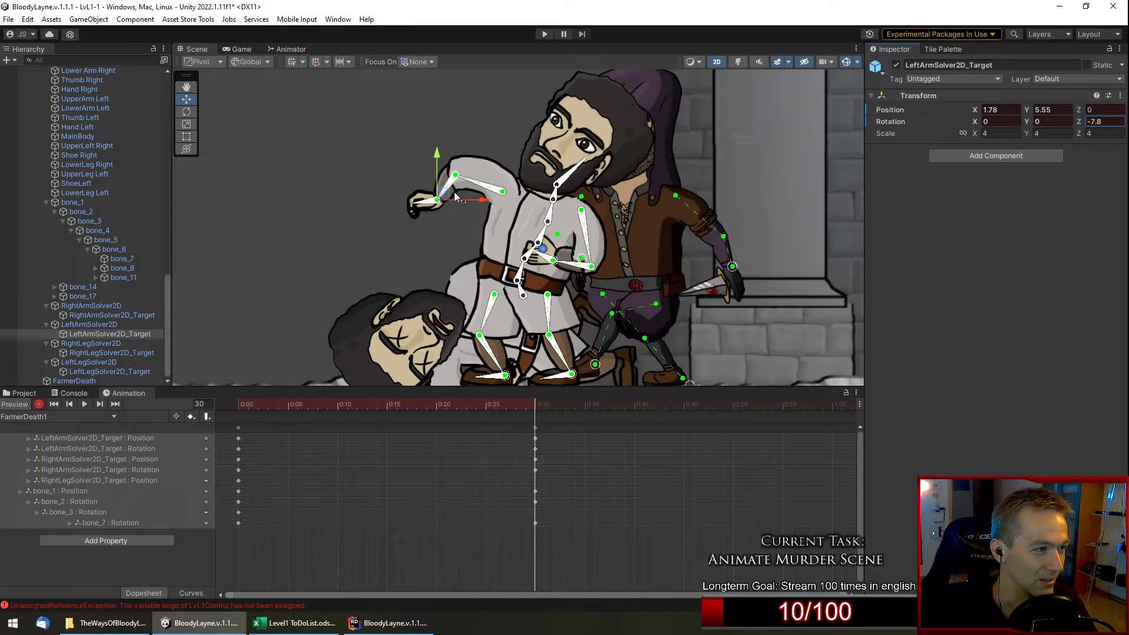
left_click_drag(441, 194, 414, 181)
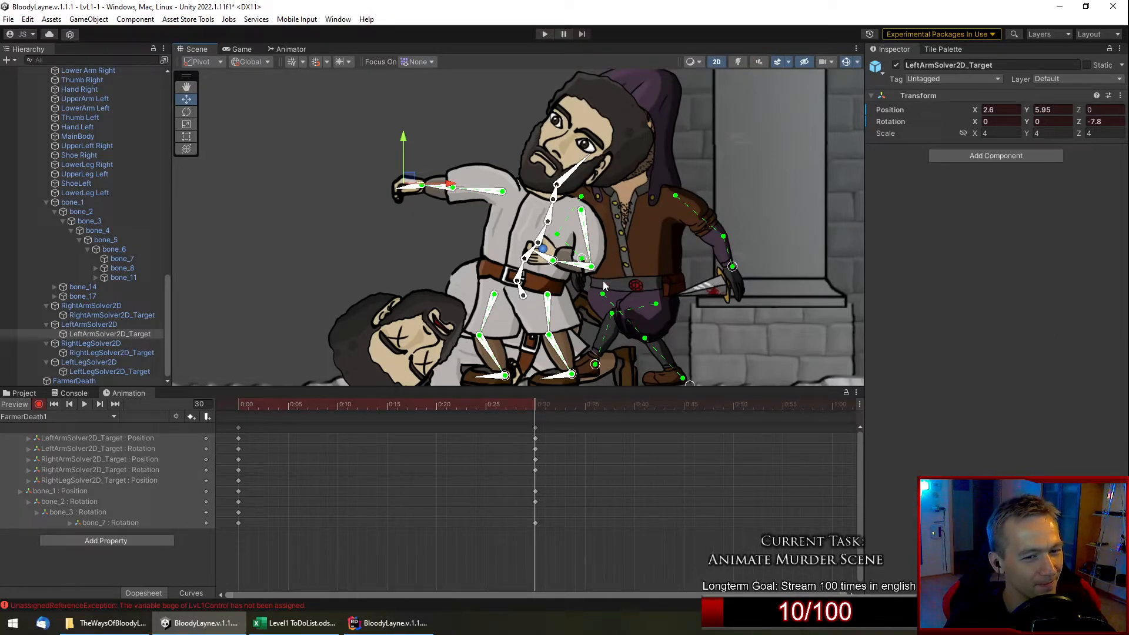
scroll(481, 214, "up", 2)
scroll(481, 213, "down", 3)
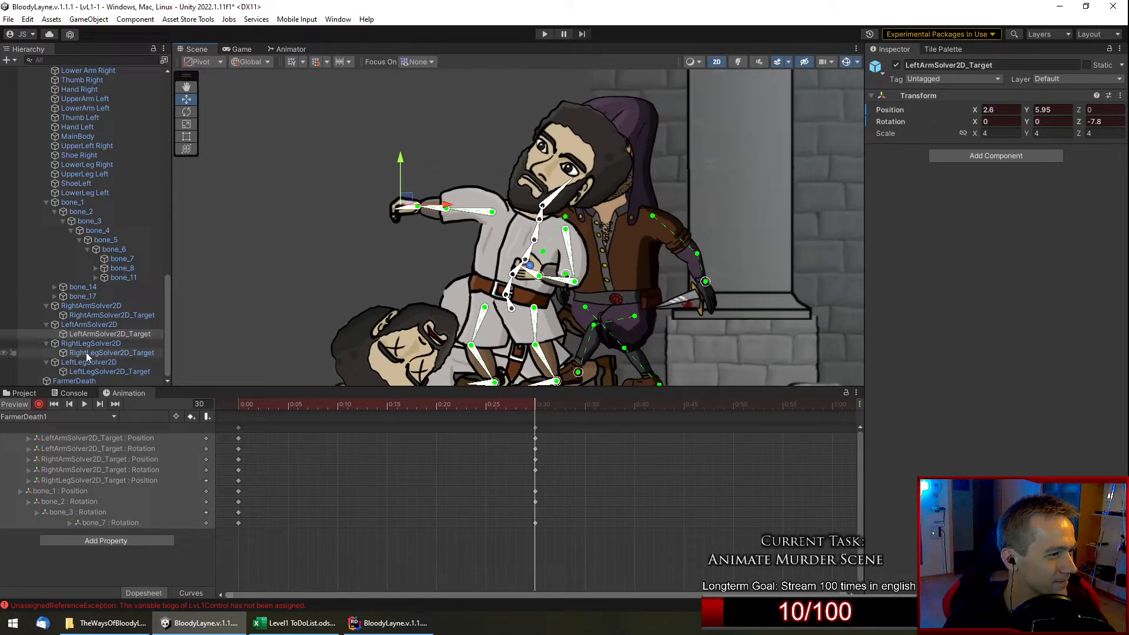
left_click(86, 352)
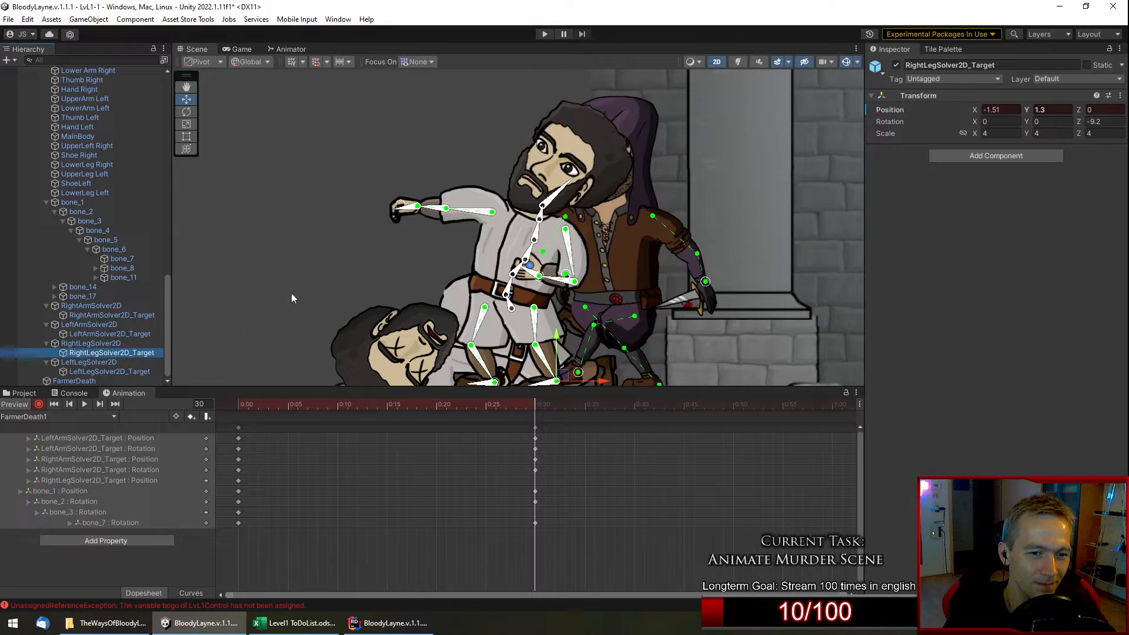
scroll(483, 291, "down", 3)
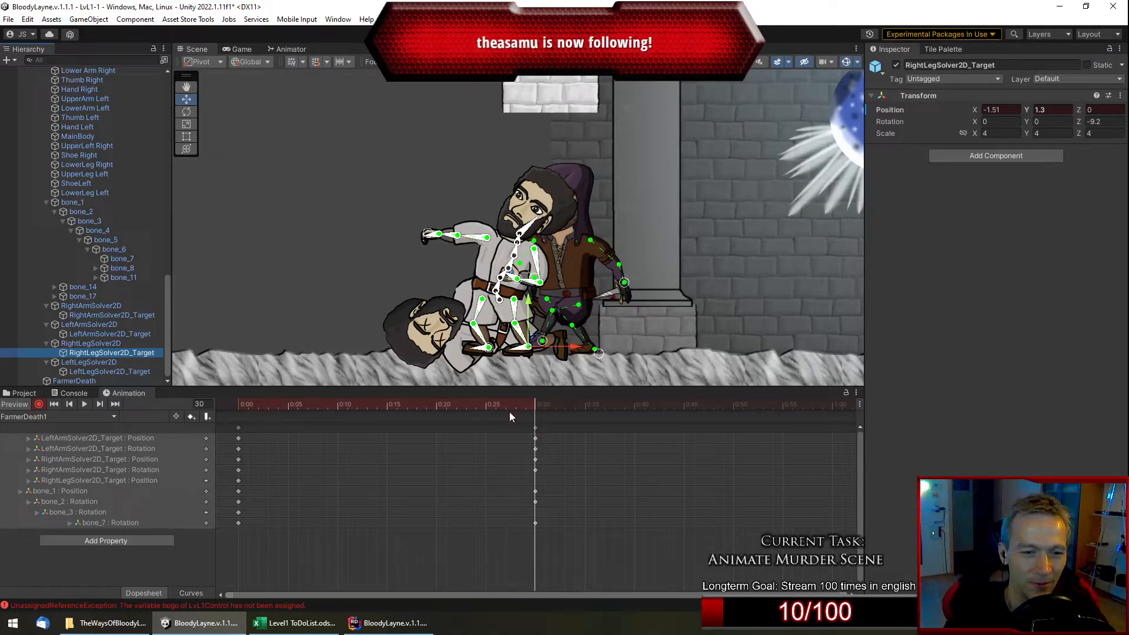
left_click(70, 418)
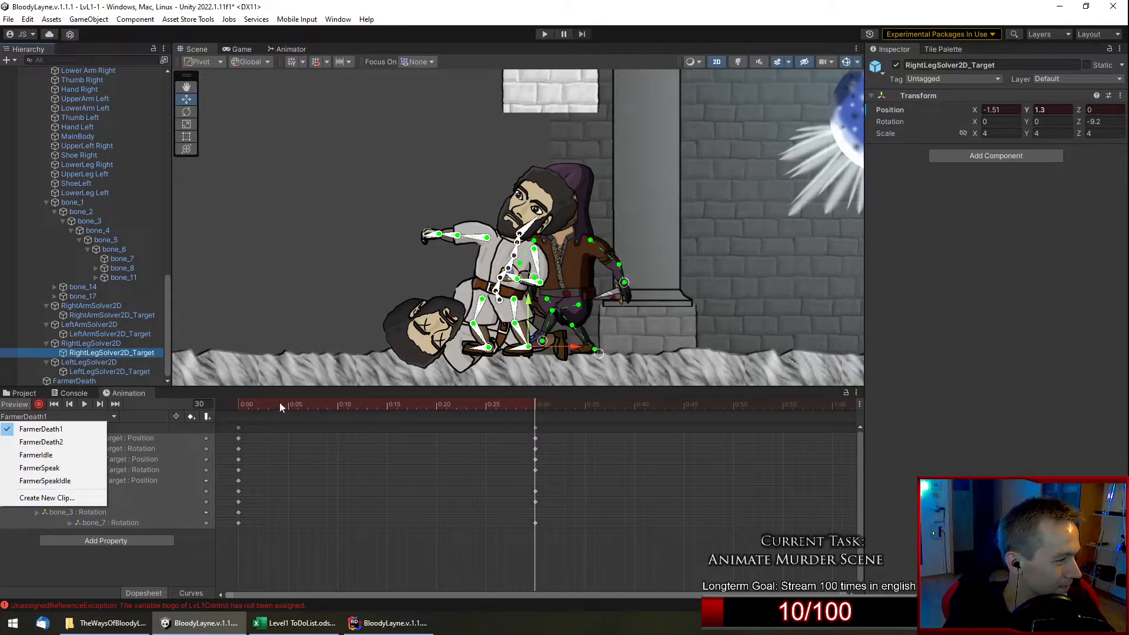
left_click(297, 404)
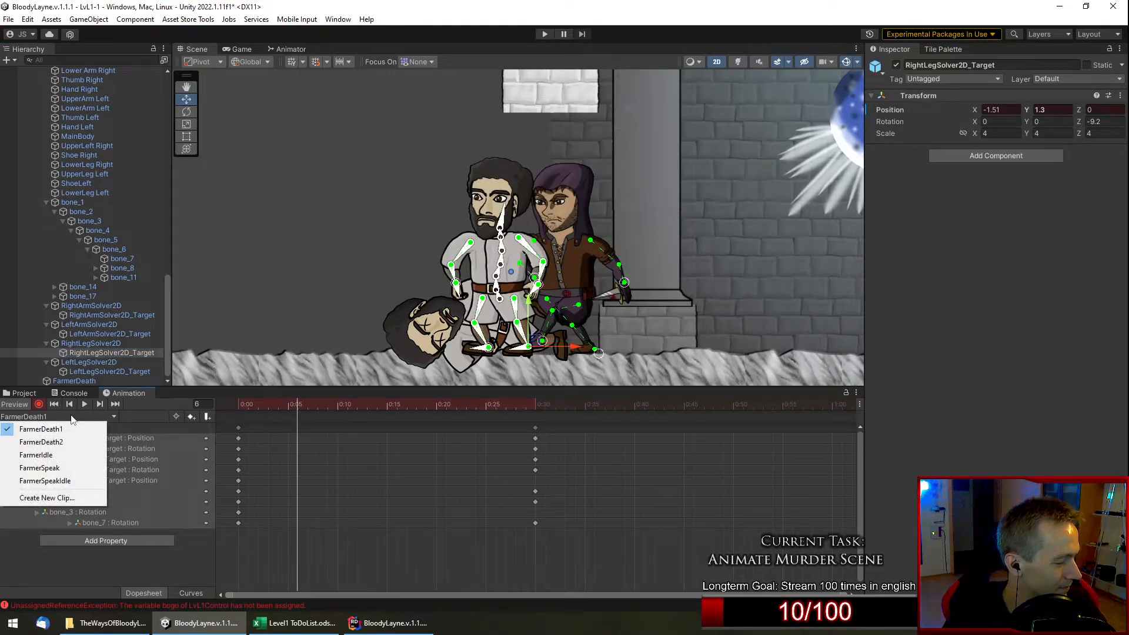
Select the Bandit and scrub its BanditFarmerKill clip between frames 120 and 180 to examine the timing of the kill.
left_click(87, 234)
scroll(87, 234, "up", 10)
left_click(56, 218)
left_click_drag(270, 404, 576, 408)
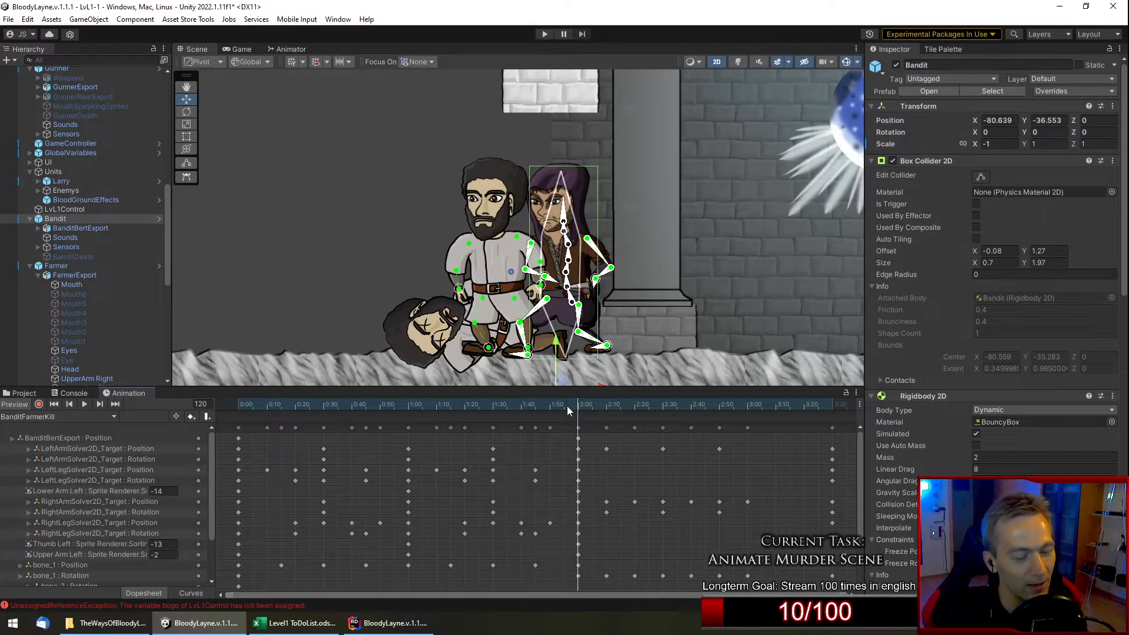
left_click_drag(566, 406, 748, 405)
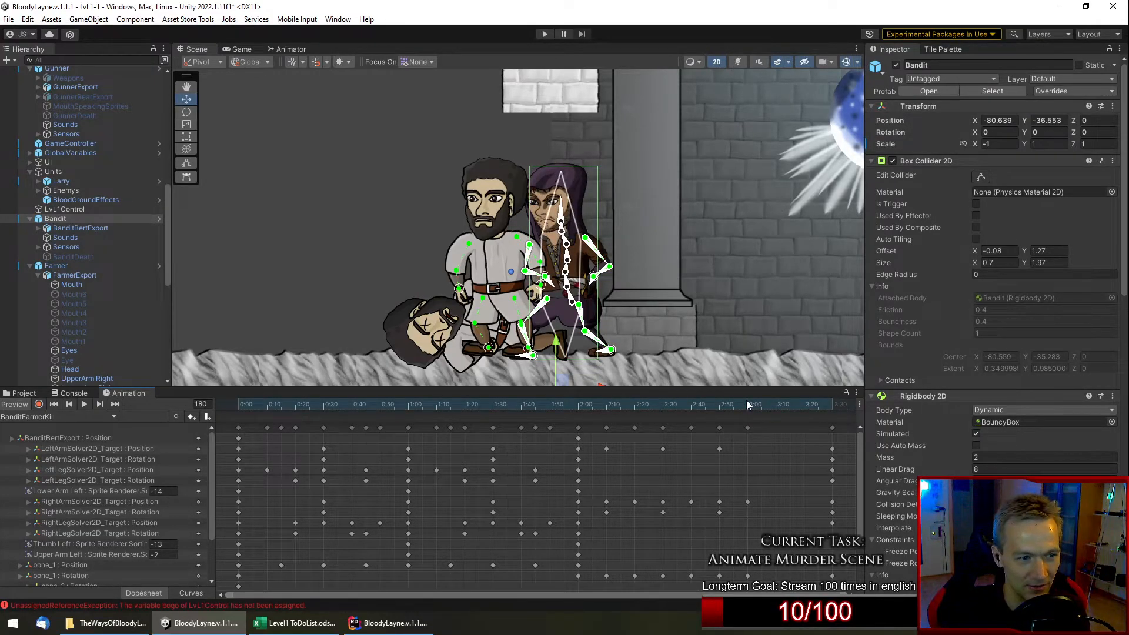
left_click_drag(747, 402, 635, 535)
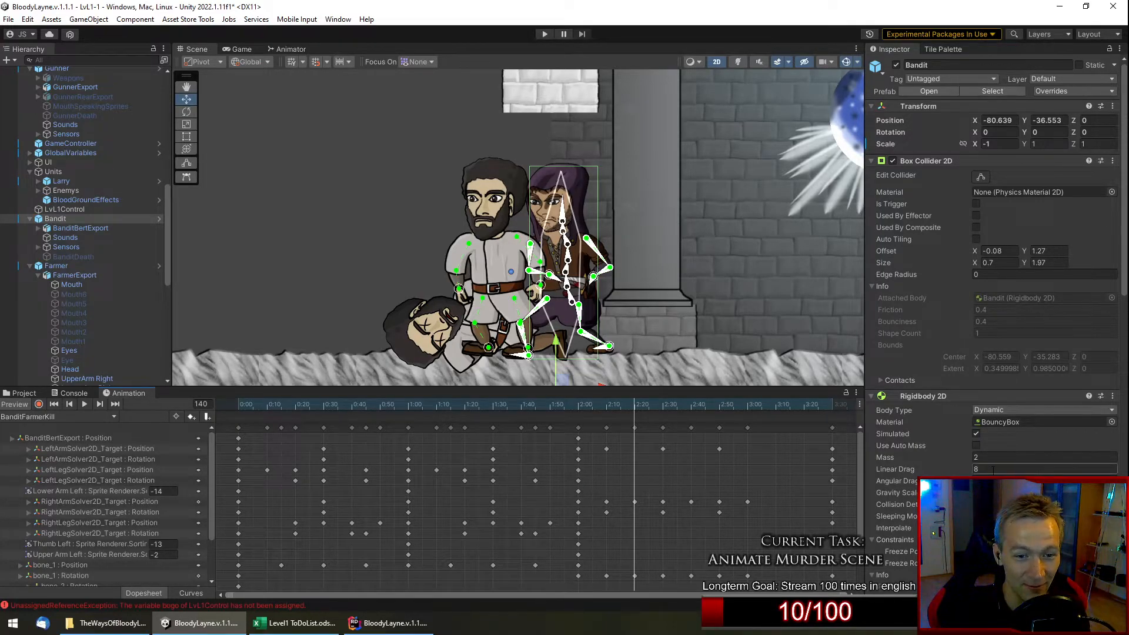
mouse_move(912, 470)
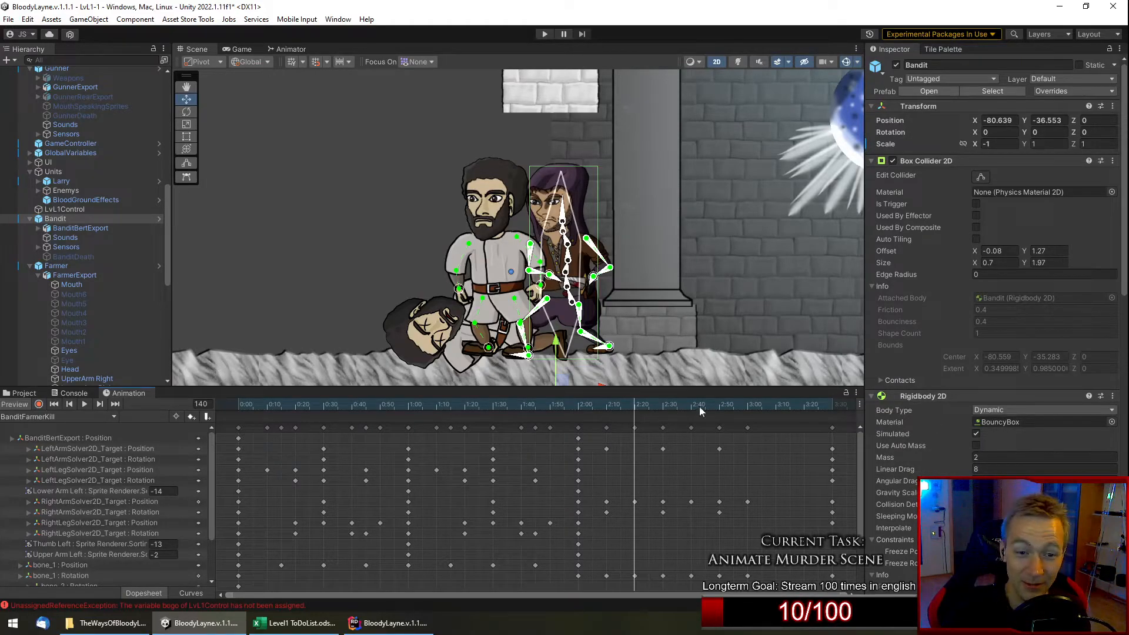
left_click_drag(635, 408, 748, 440)
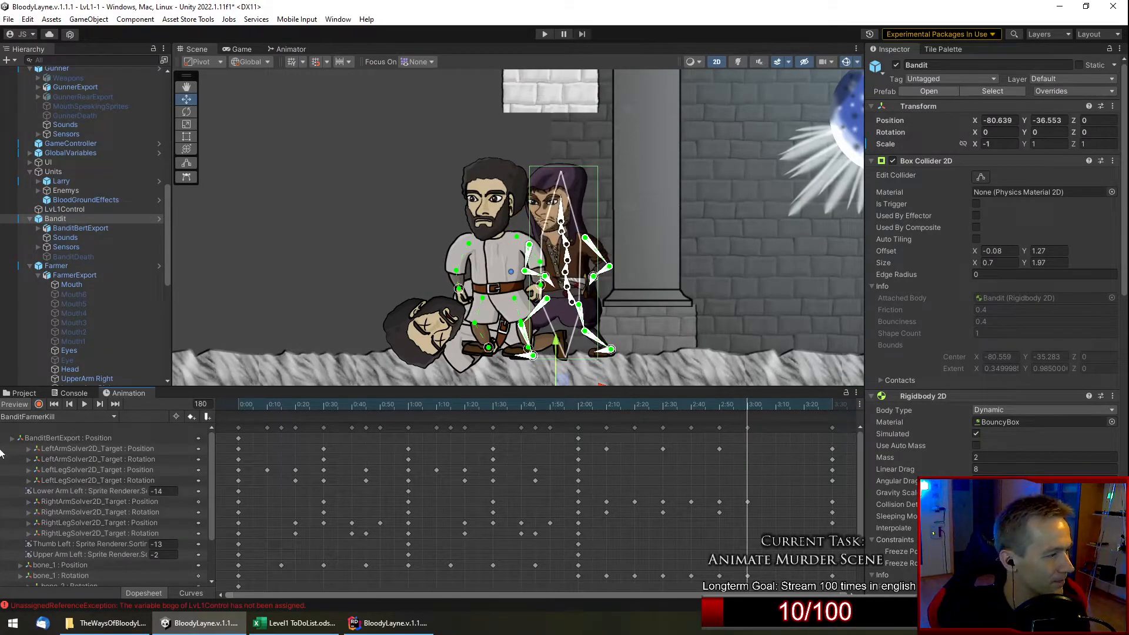
Select the Farmer, switch to the FarmerDeath1 clip, and move all its frame 30 keyframes to frame 15.
left_click(36, 417)
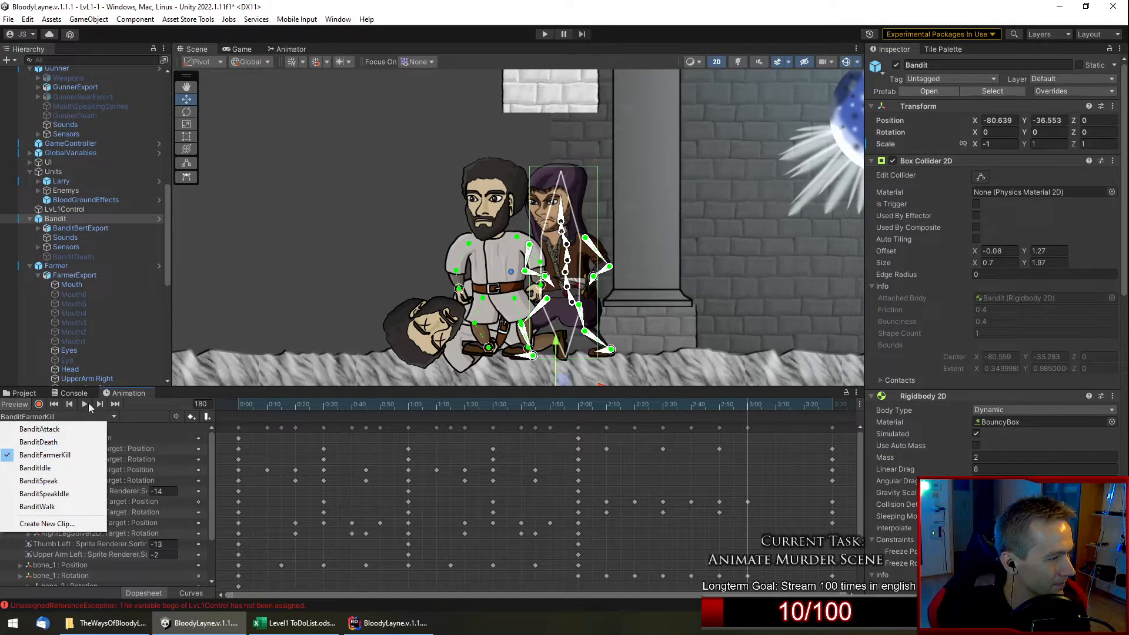
left_click(72, 258)
left_click(68, 265)
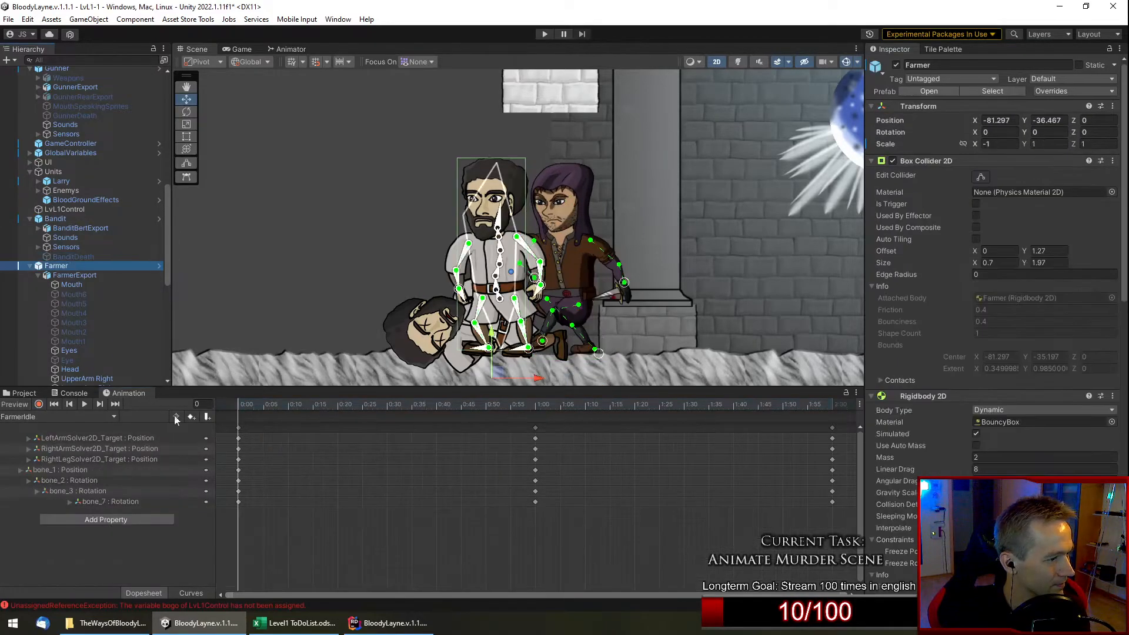
left_click(64, 416)
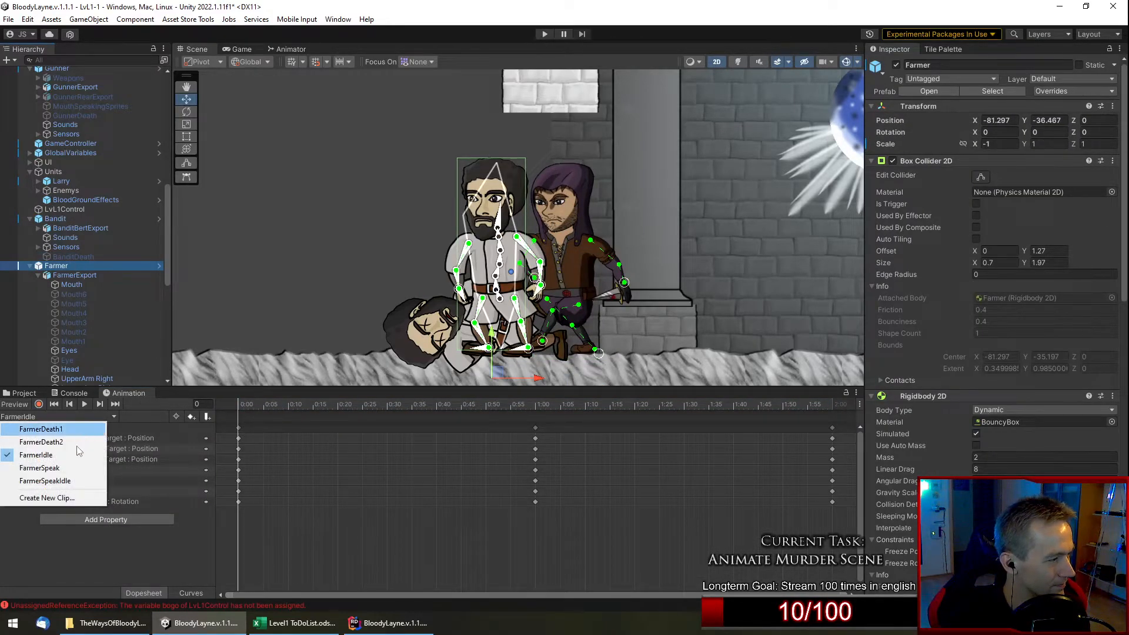
left_click(69, 432)
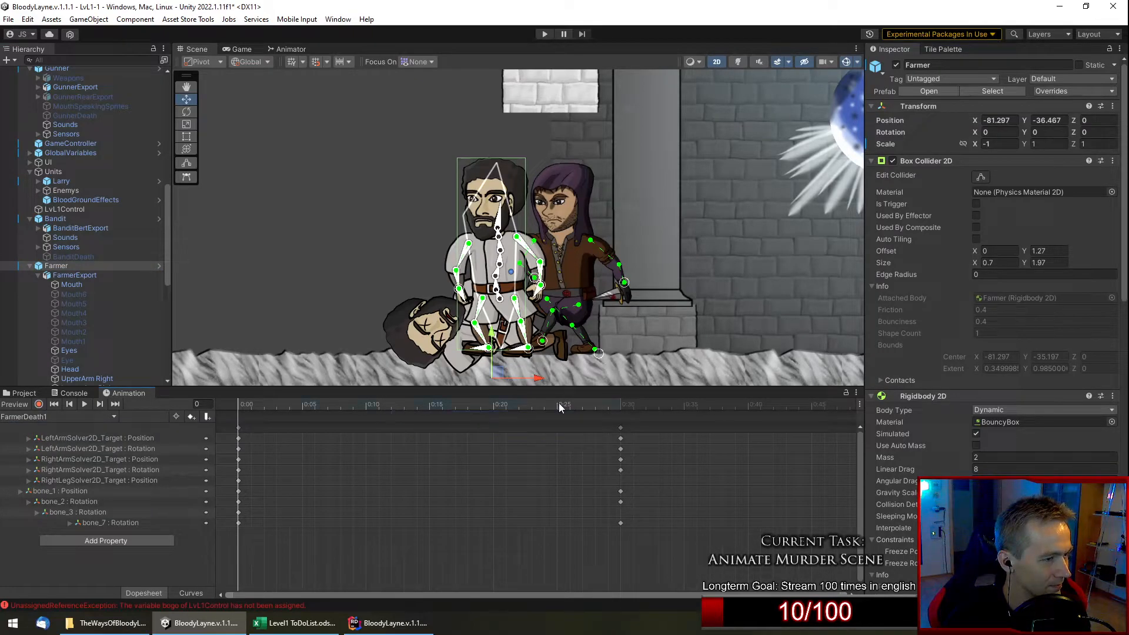
left_click_drag(557, 404, 623, 420)
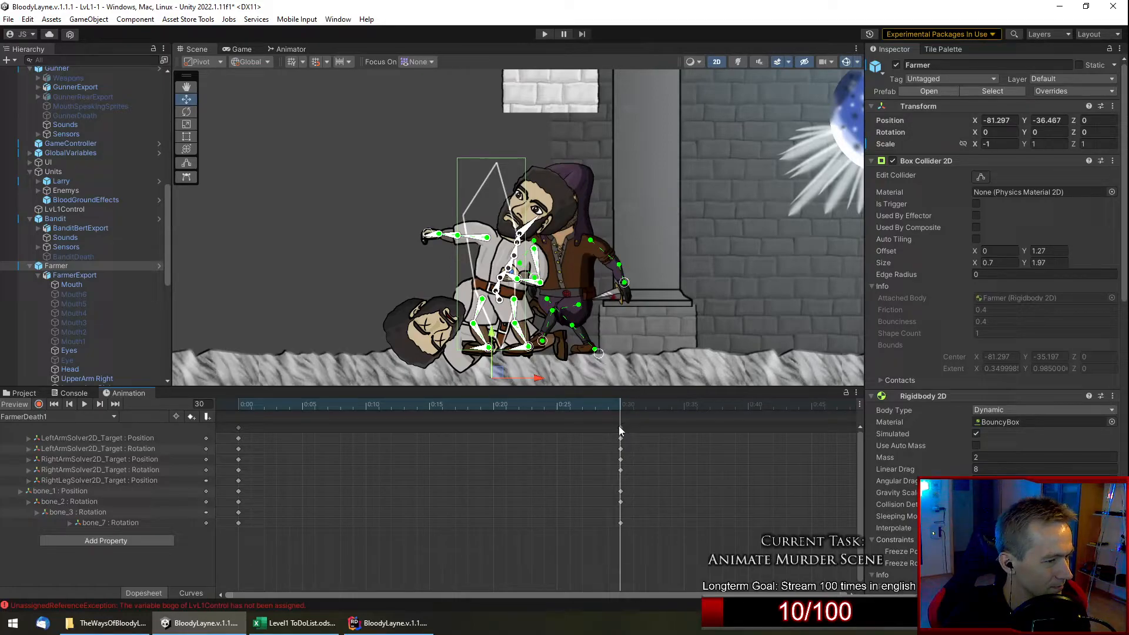
left_click(620, 429)
mouse_move(419, 434)
left_mouse_down()
mouse_move(429, 430)
mouse_move(272, 407)
mouse_move(356, 412)
mouse_move(431, 440)
left_mouse_up()
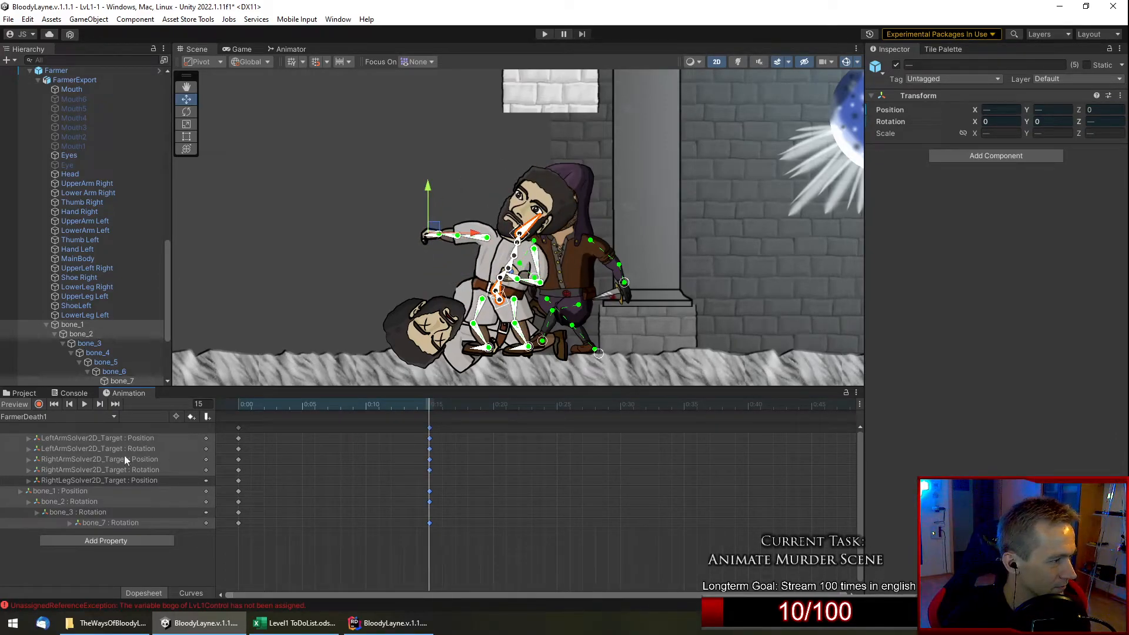
Start recording in FarmerDeath1 and key the farmer's Mouth sprite as Mouth6 at frame 15.
left_click(38, 404)
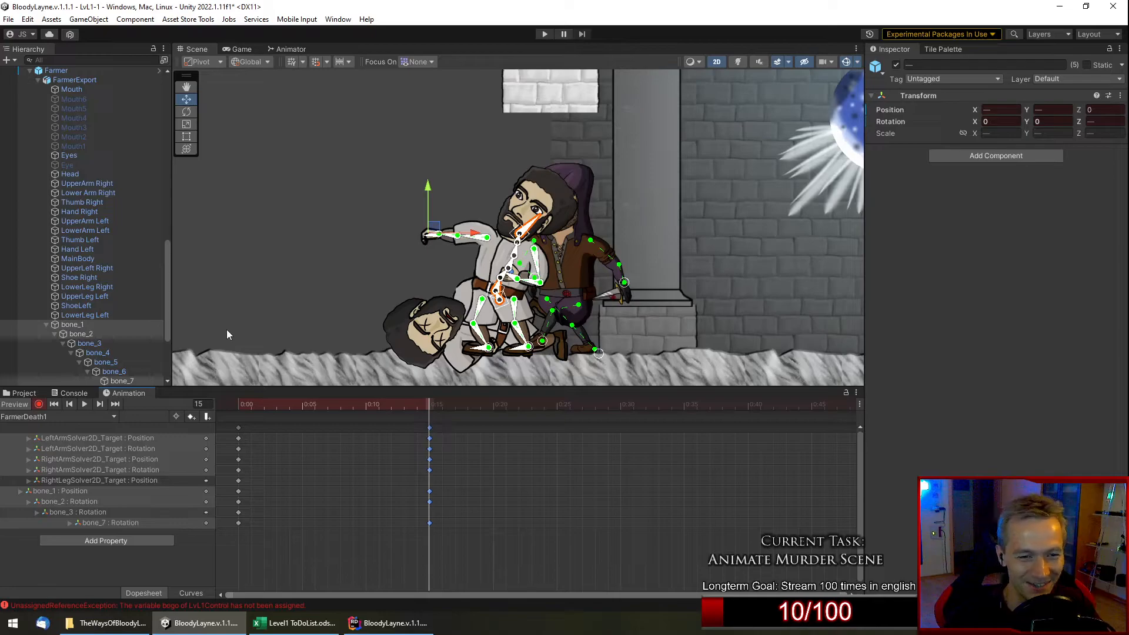
left_click(104, 418)
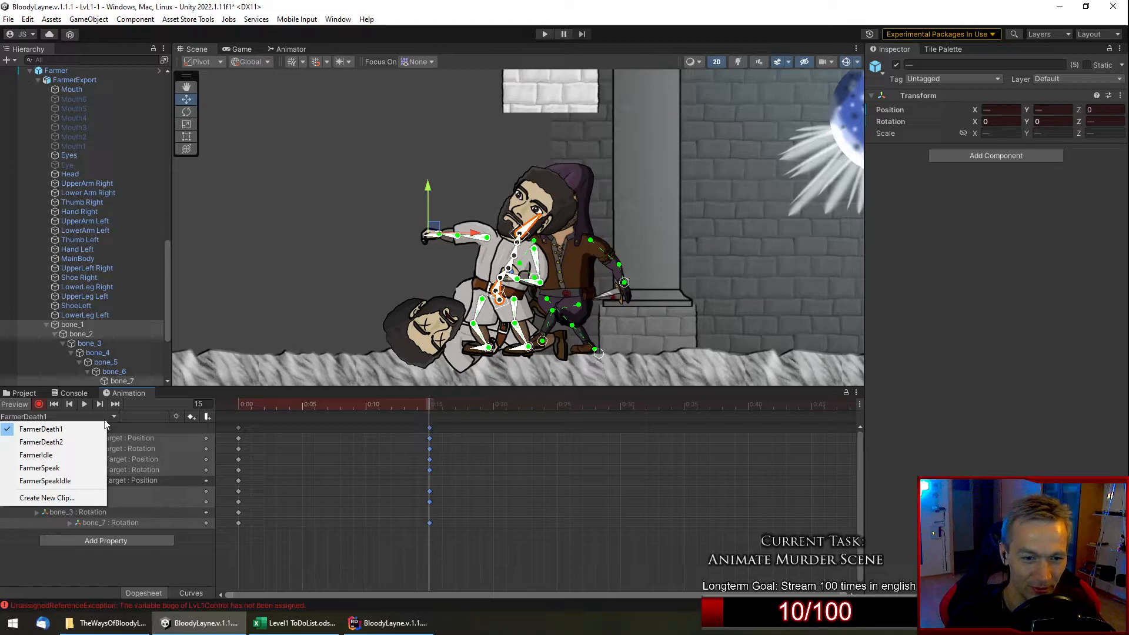
left_click(147, 418)
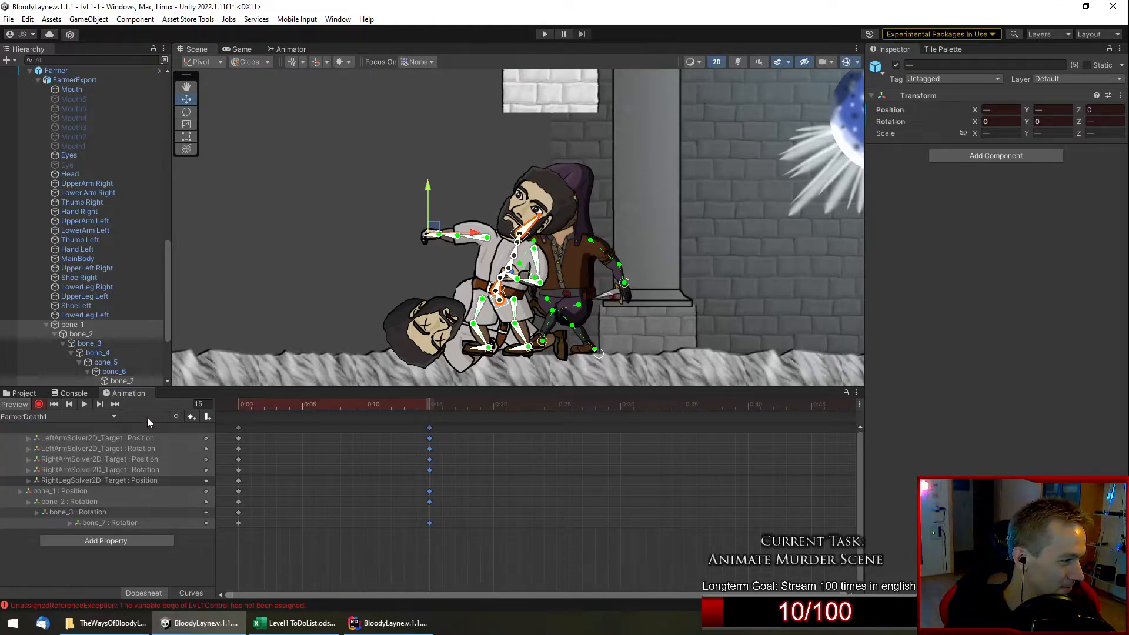
left_click(80, 415)
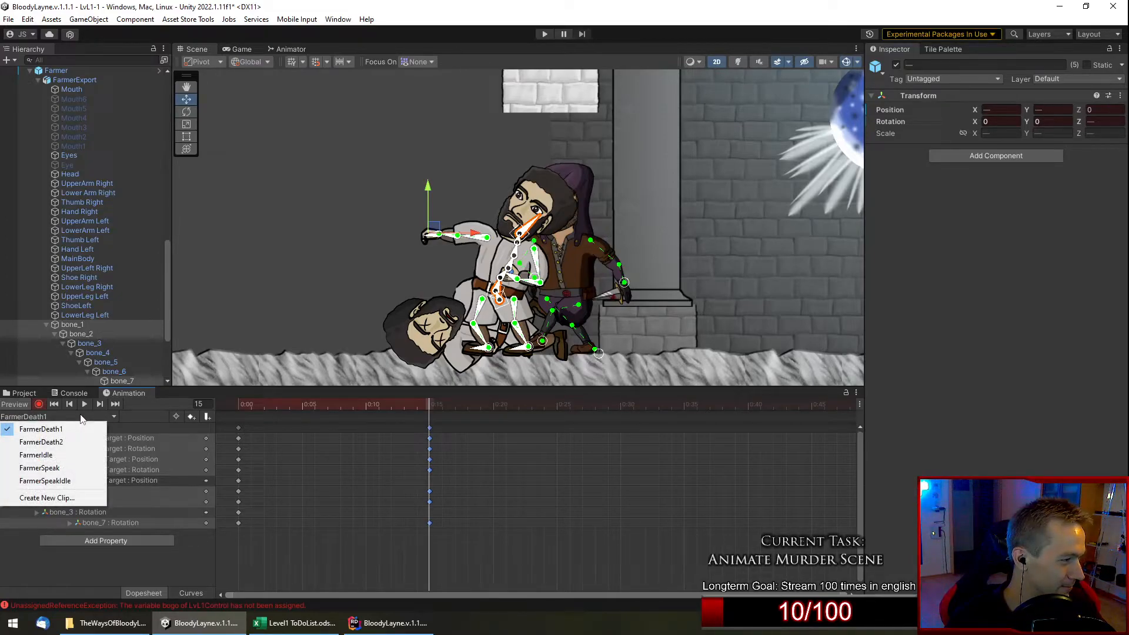
left_click(610, 423)
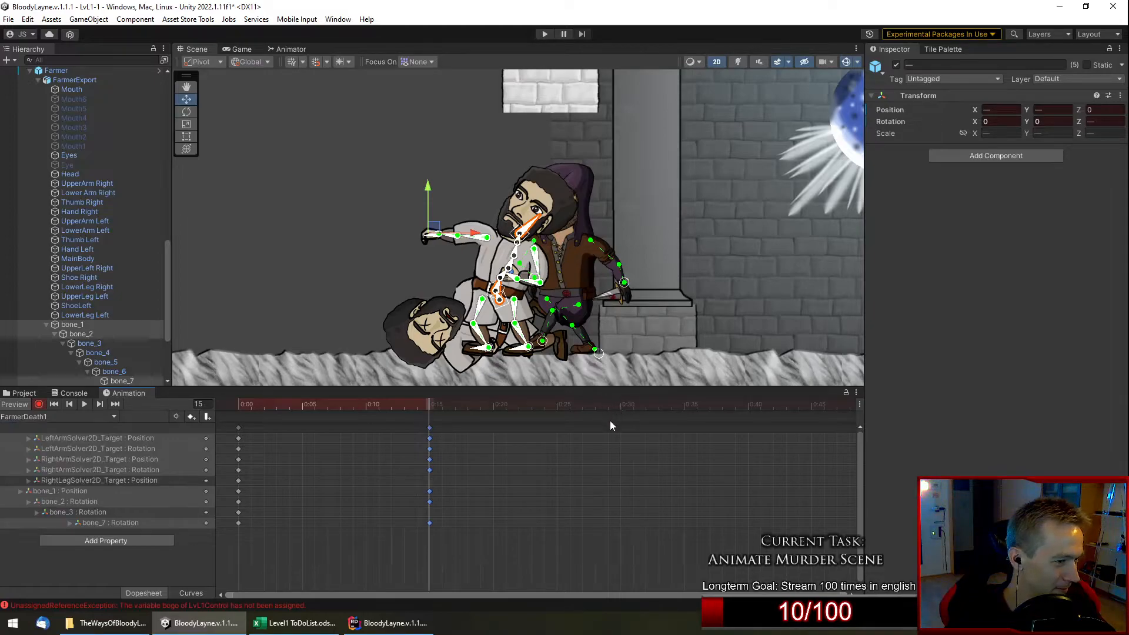
scroll(604, 425, "down", 3)
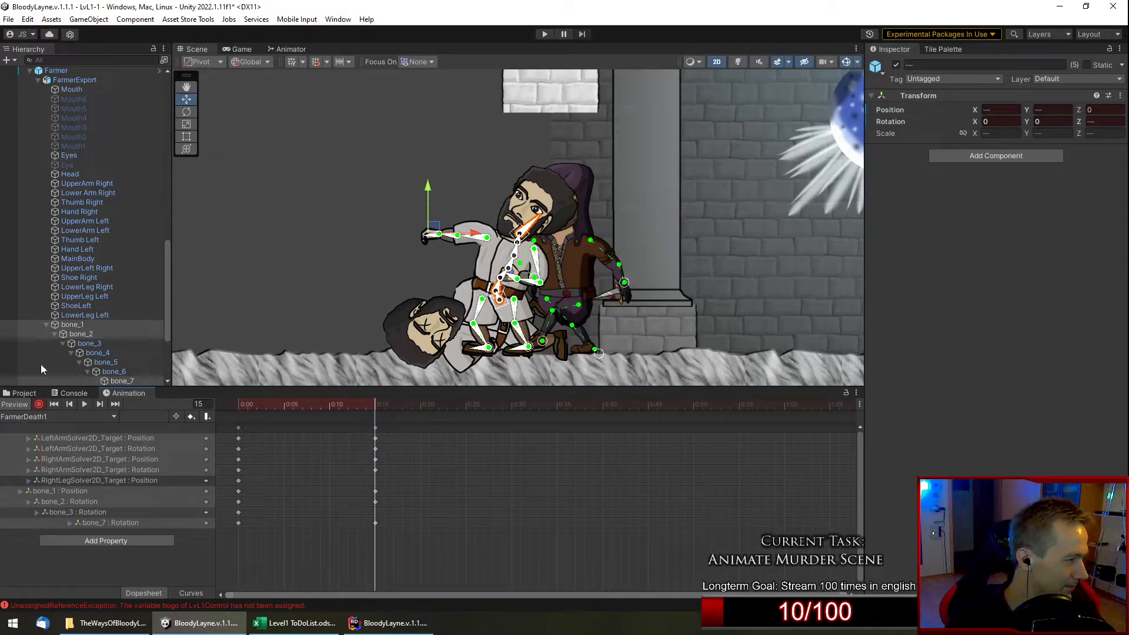
left_click(79, 176)
left_click(70, 89)
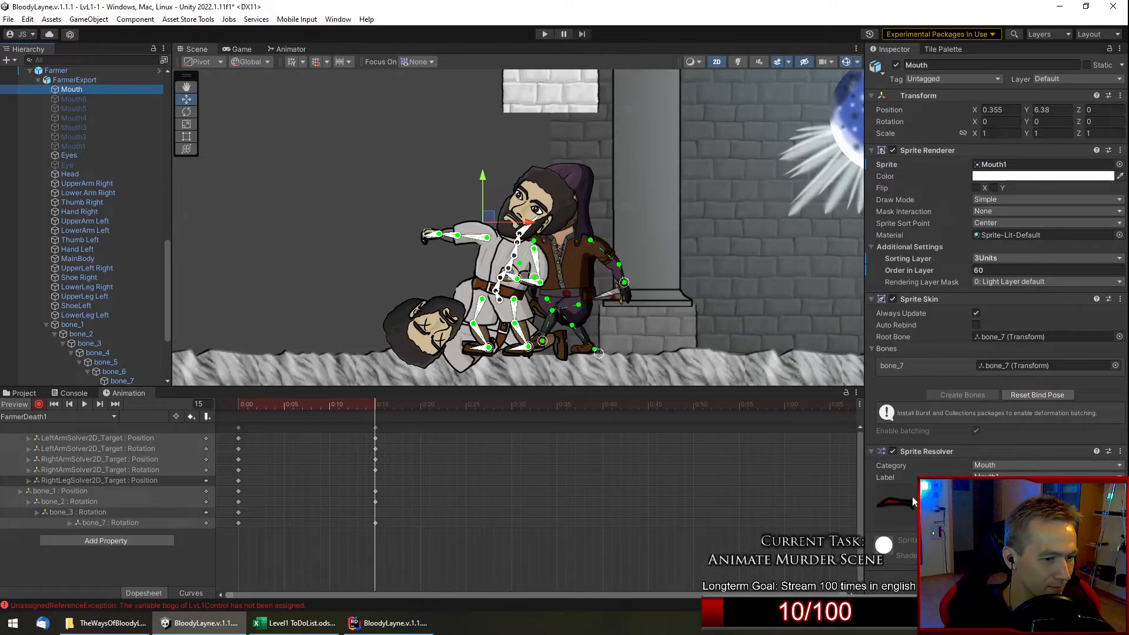
left_click(905, 500)
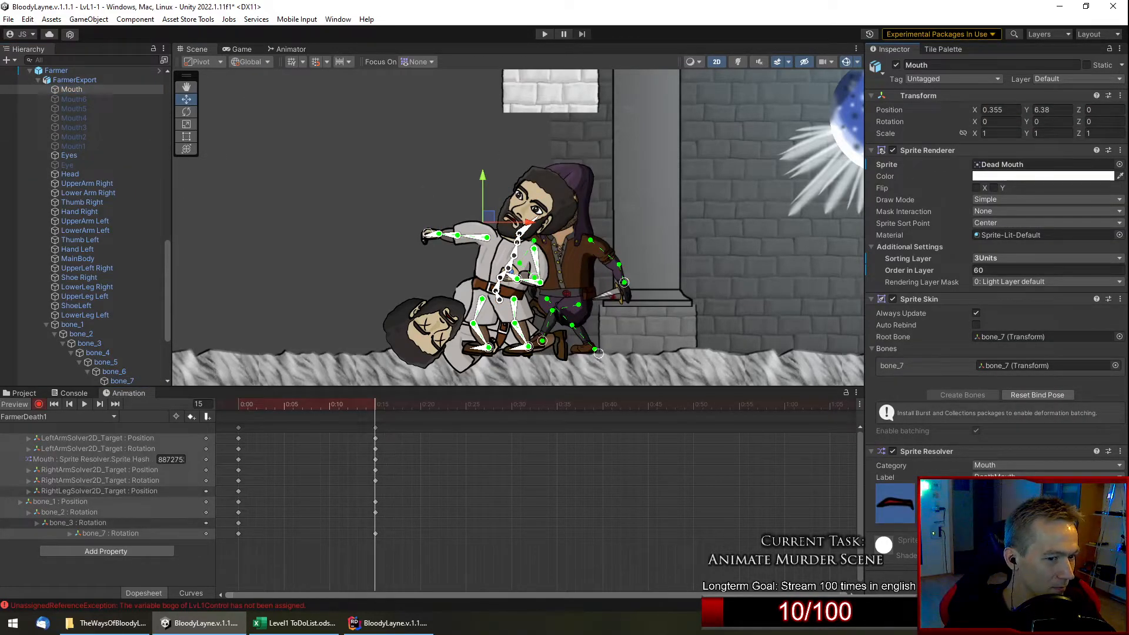
scroll(965, 503, "up", 3)
left_click(903, 508)
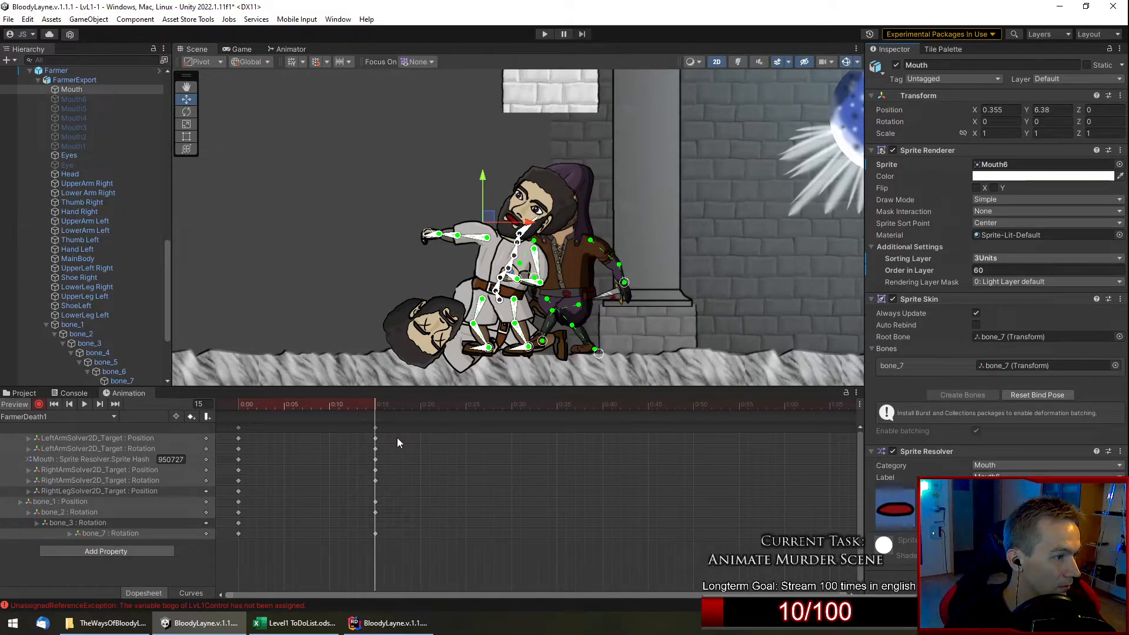
Key the farmer's Mouth sprite as Mouth5 at frame 20 and as Mouth4 at frame 25.
left_click_drag(361, 410, 509, 417)
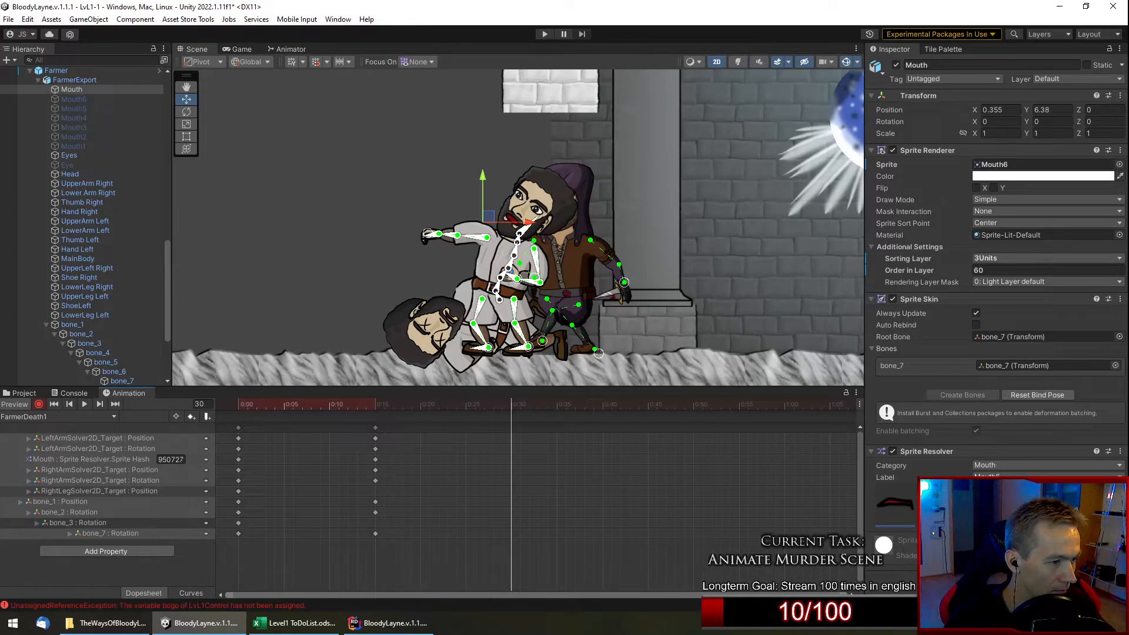
left_click(468, 407)
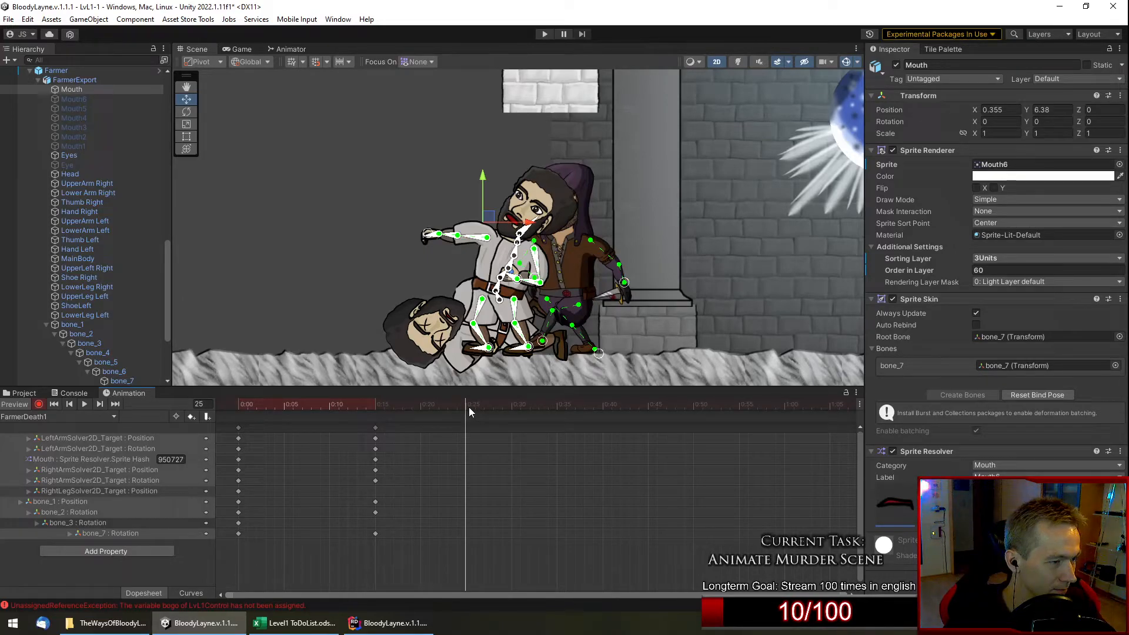
left_click(420, 407)
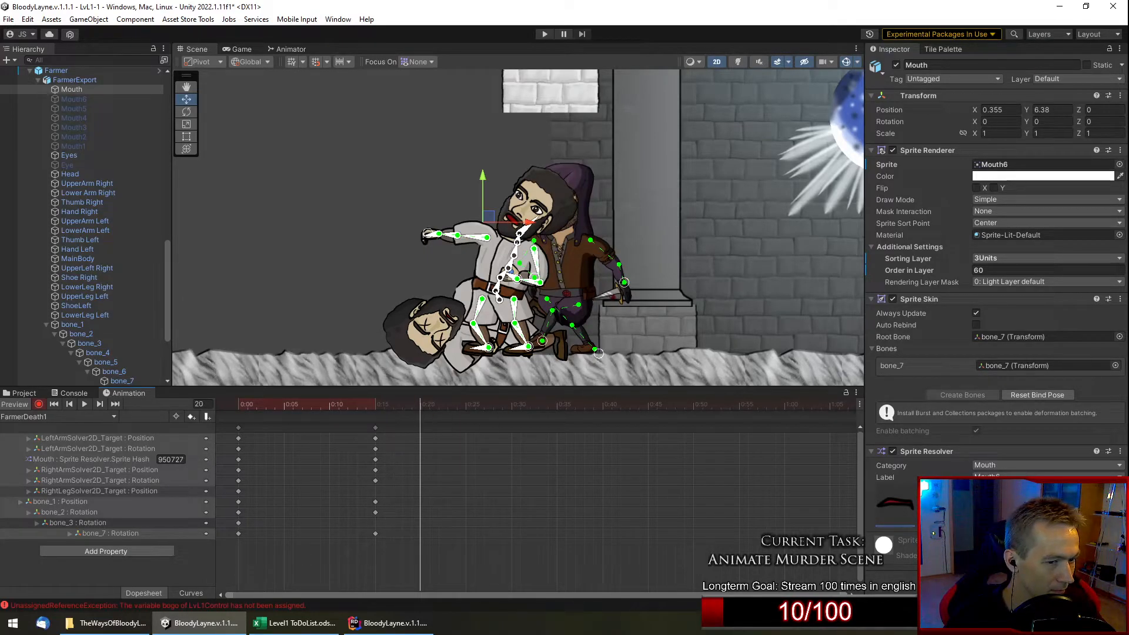
left_click(940, 504)
left_click(465, 404)
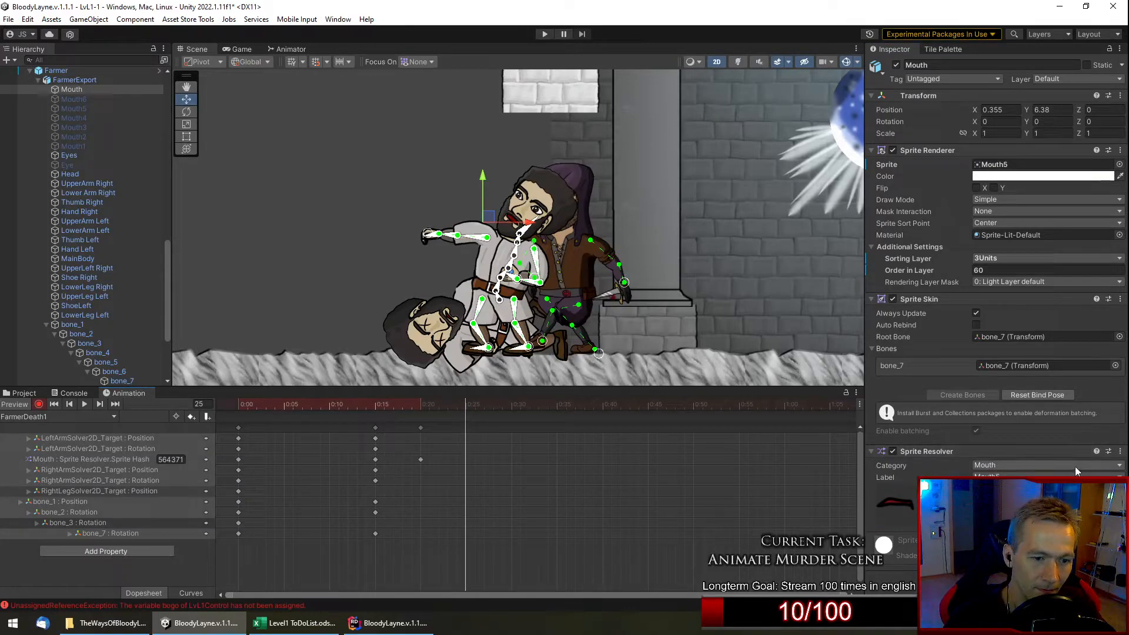
left_click(964, 504)
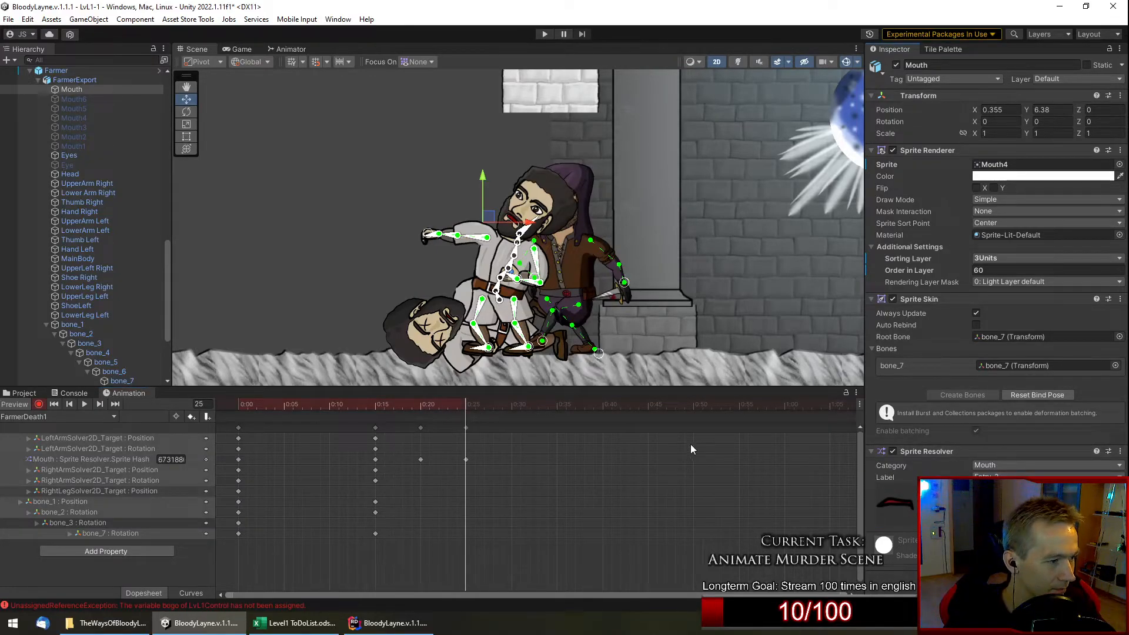
Key the Mouth sprite as Mouth3 at frame 30, Mouth2 at frame 35, and Dead Mouth at frame 40.
left_click(513, 407)
left_click(989, 504)
left_click(558, 406)
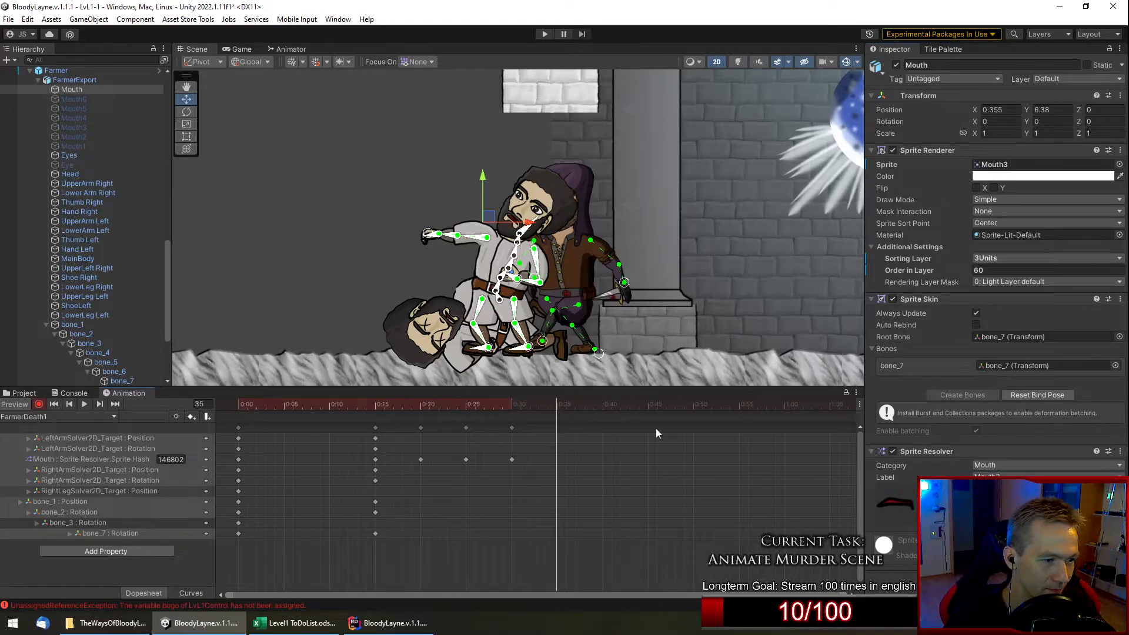
left_click(1013, 504)
left_click(602, 407)
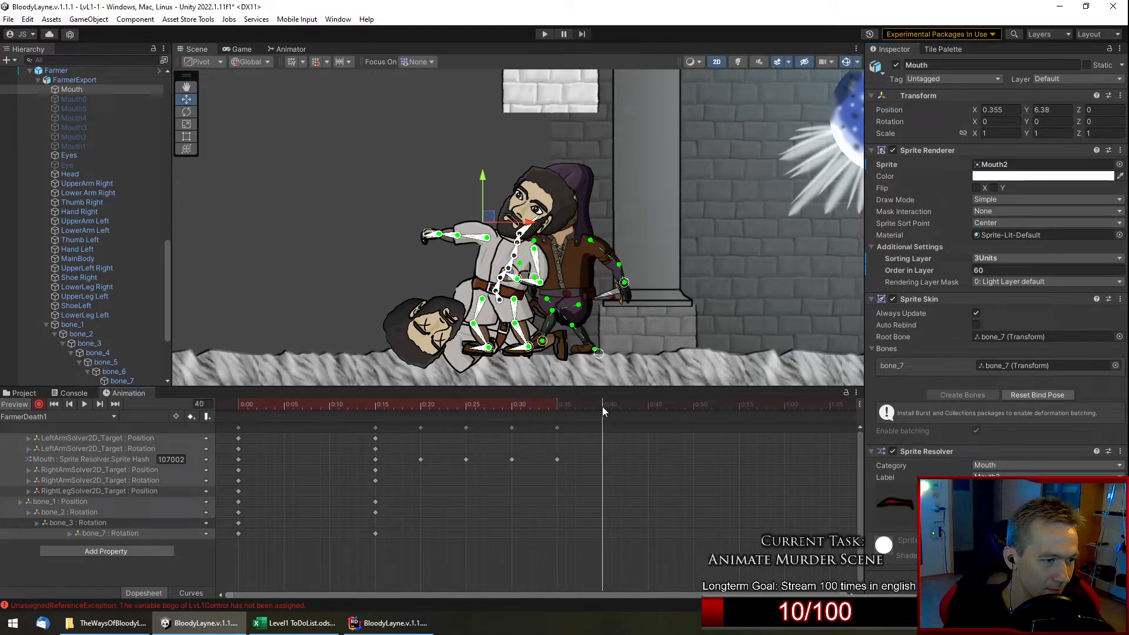
left_click(1039, 504)
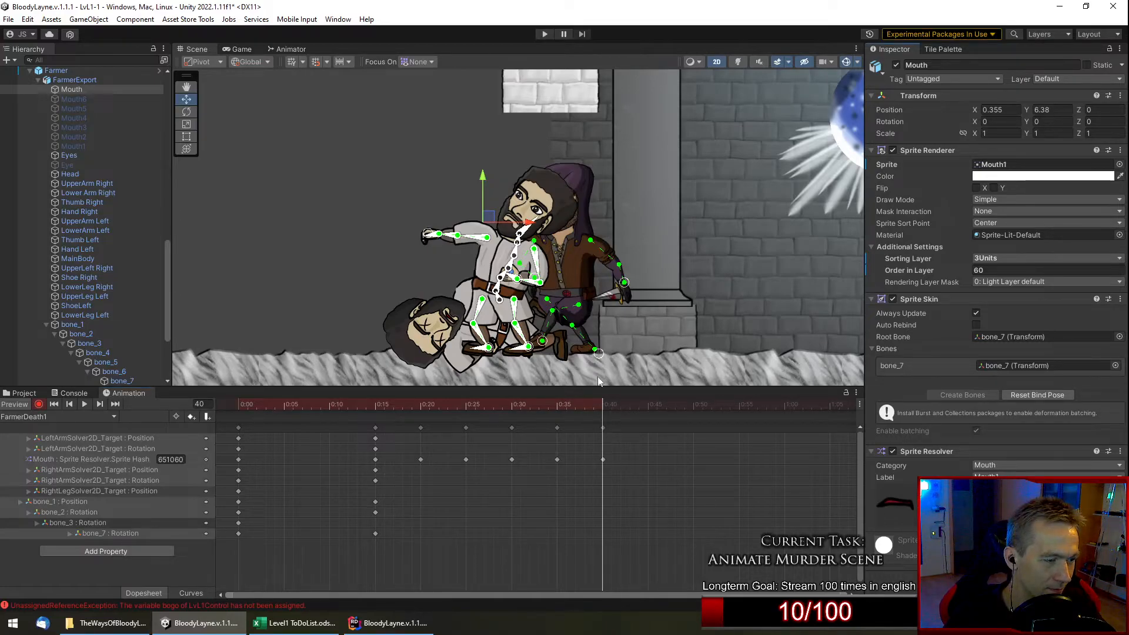
left_click_drag(635, 404, 603, 407)
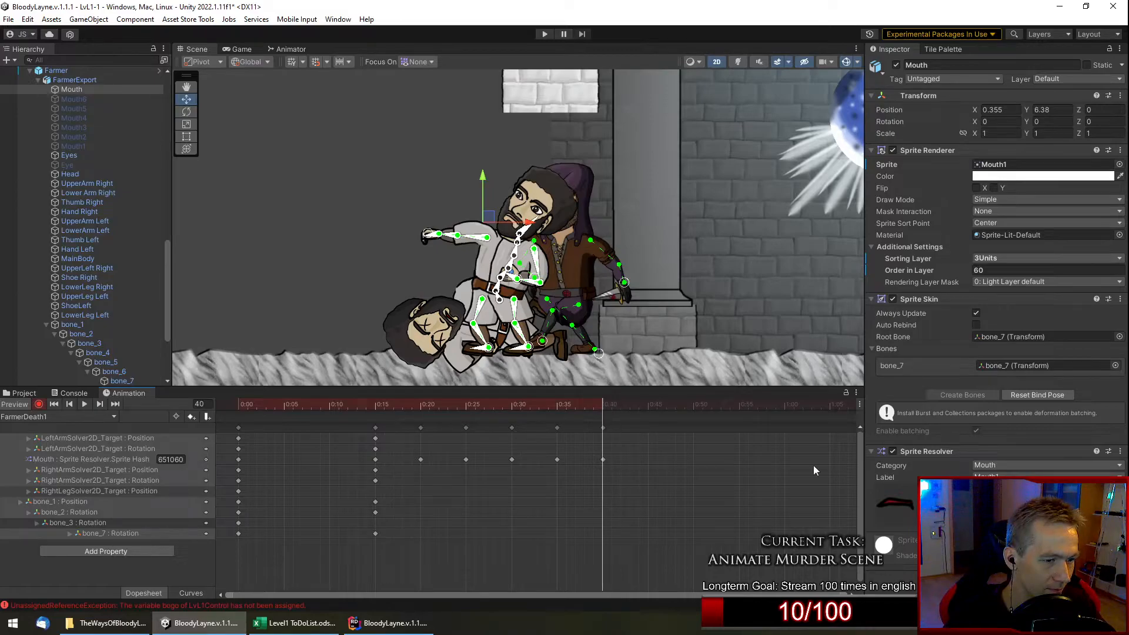
left_click(894, 499)
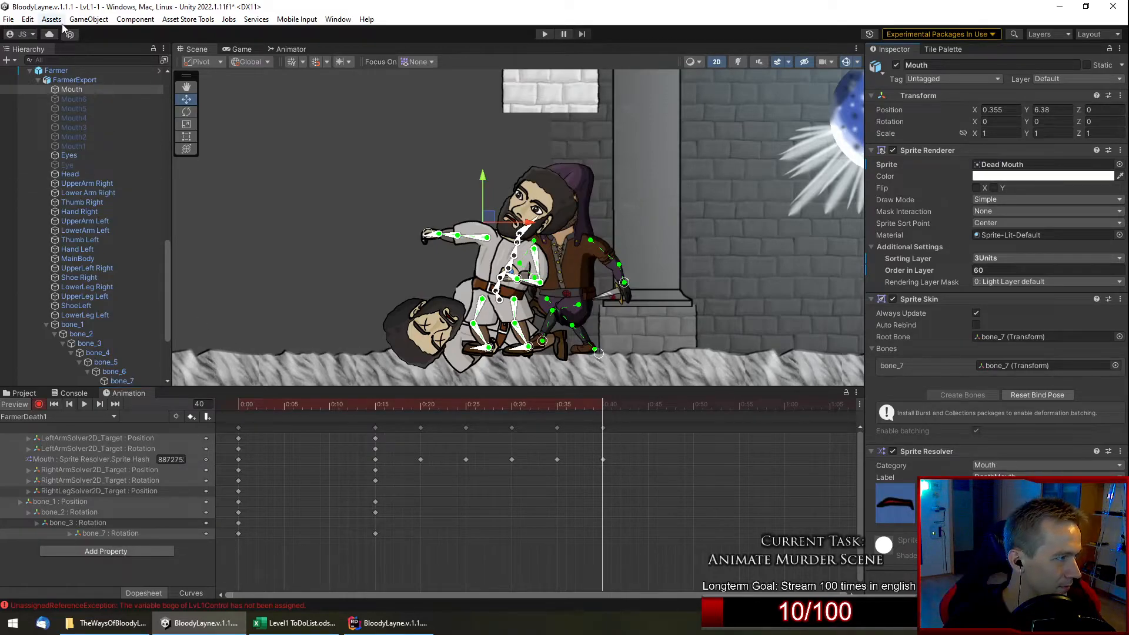
Key the farmer's Eyes sprite as Dead Eyes at frame 40 in FarmerDeath1.
left_click(85, 156)
left_click(908, 499)
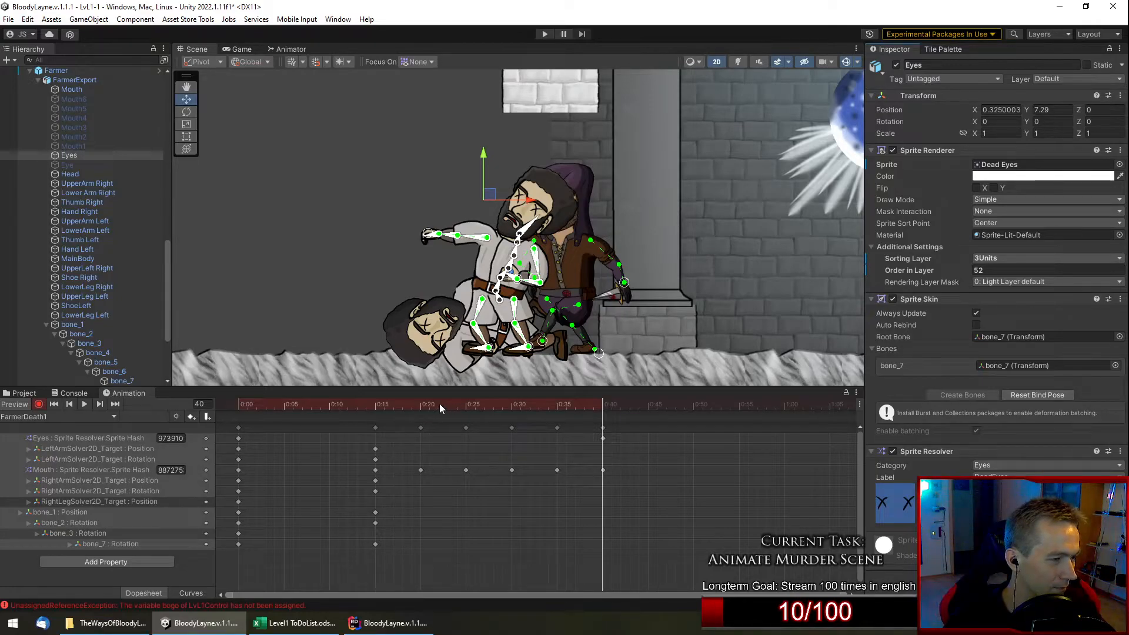
left_click(758, 406)
left_click_drag(766, 409, 784, 410)
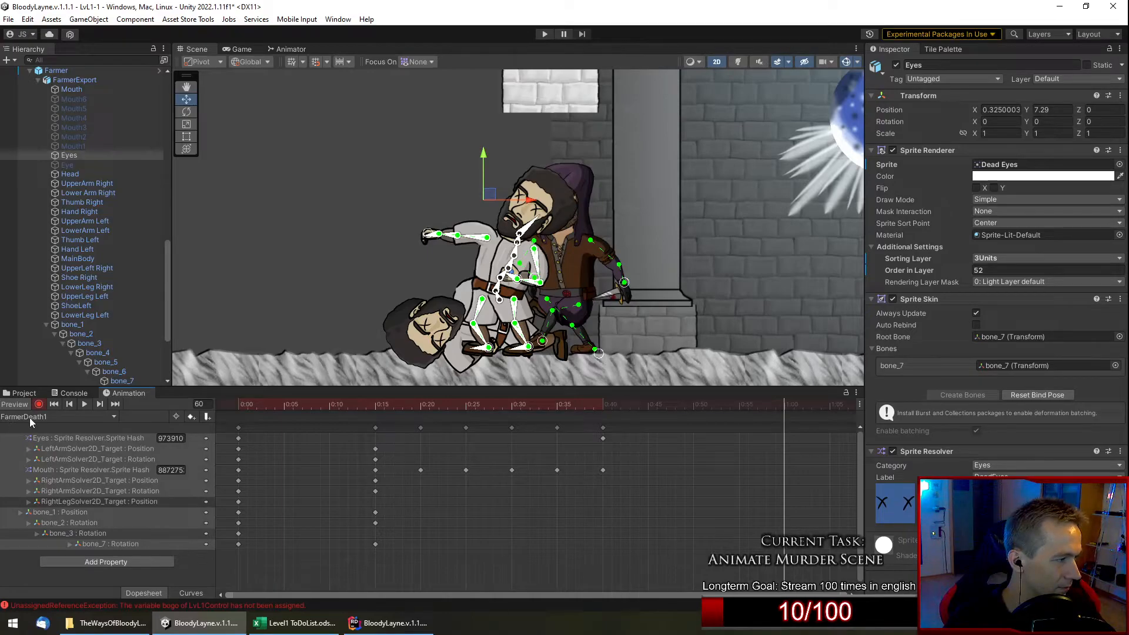
Select the Bandit and scrub through the later part of the BanditFarmerKill clip to examine the timing of his movements.
scroll(110, 325, "down", 3)
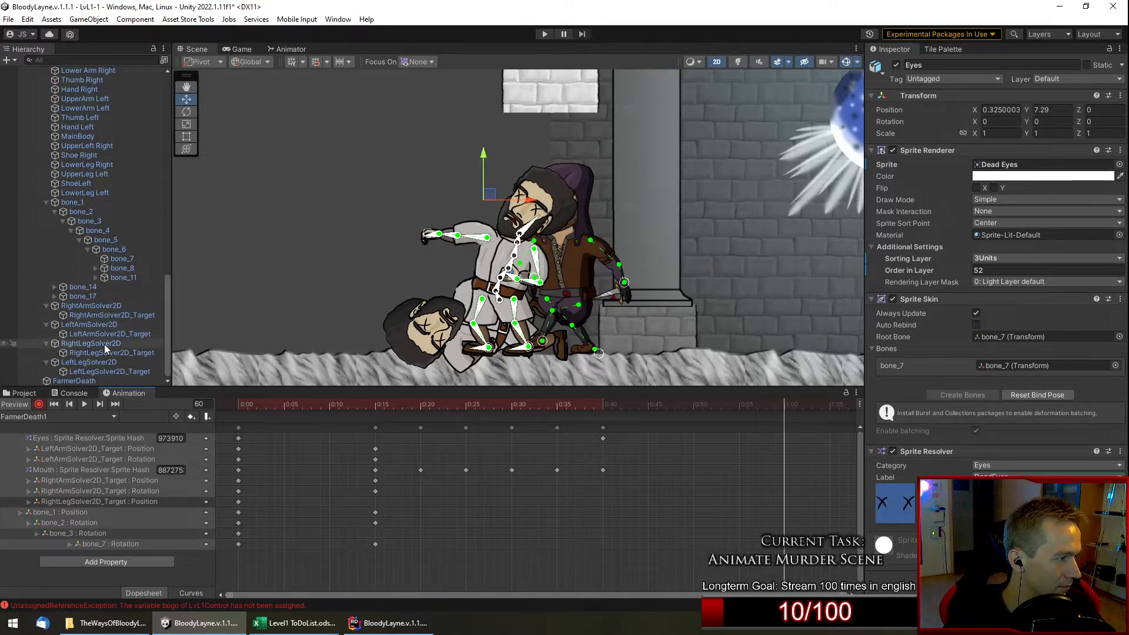
scroll(108, 315, "up", 3)
scroll(108, 316, "up", 4)
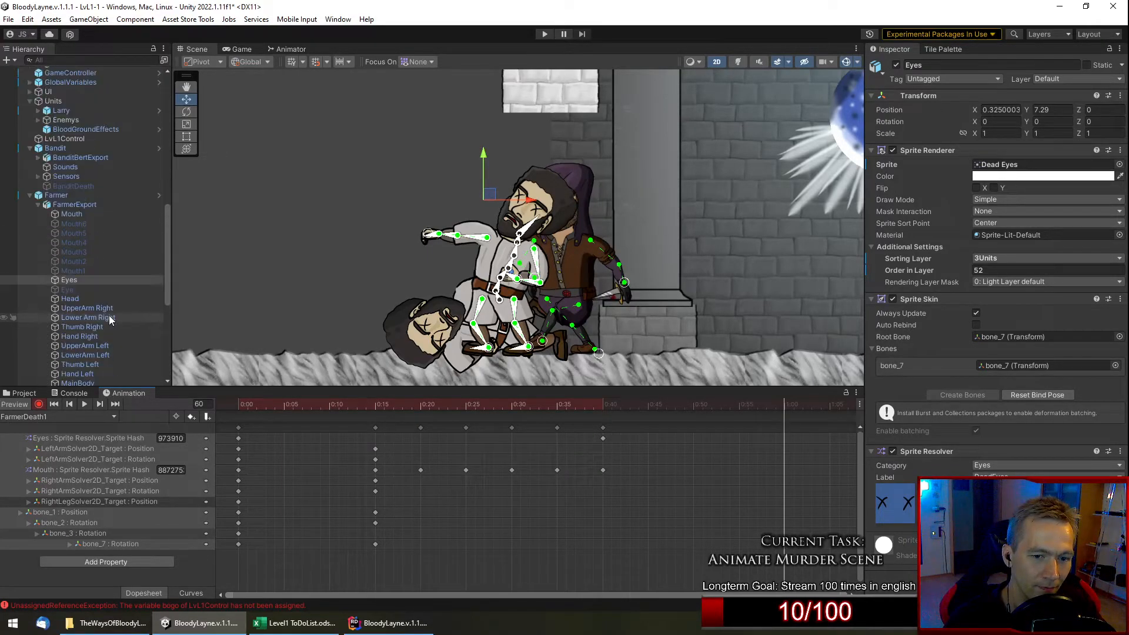
scroll(108, 315, "up", 4)
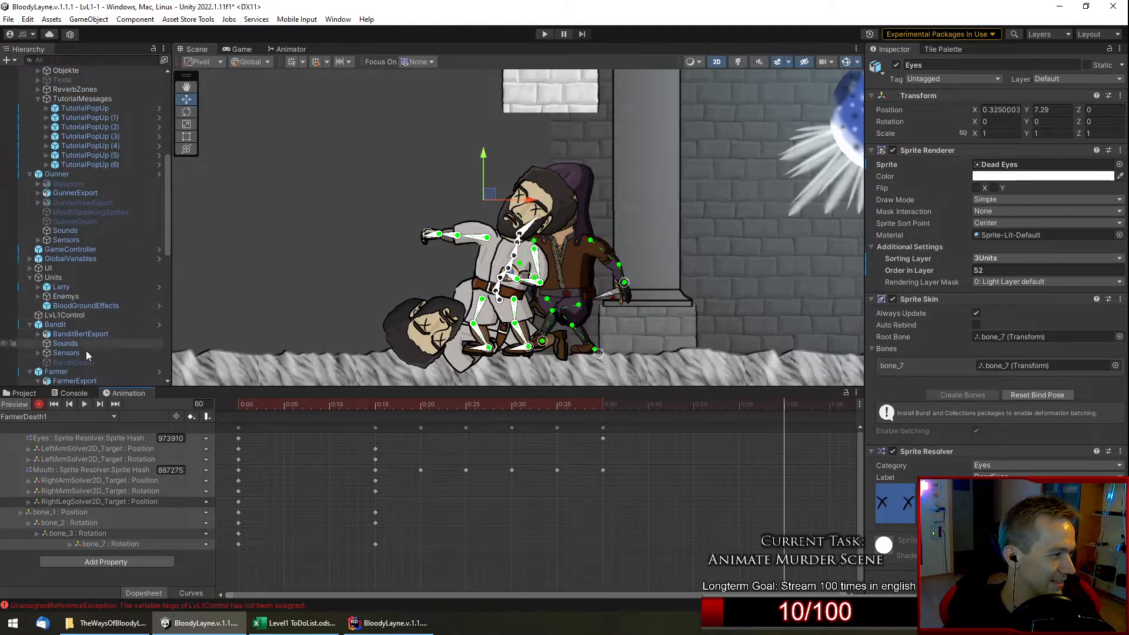
left_click(82, 326)
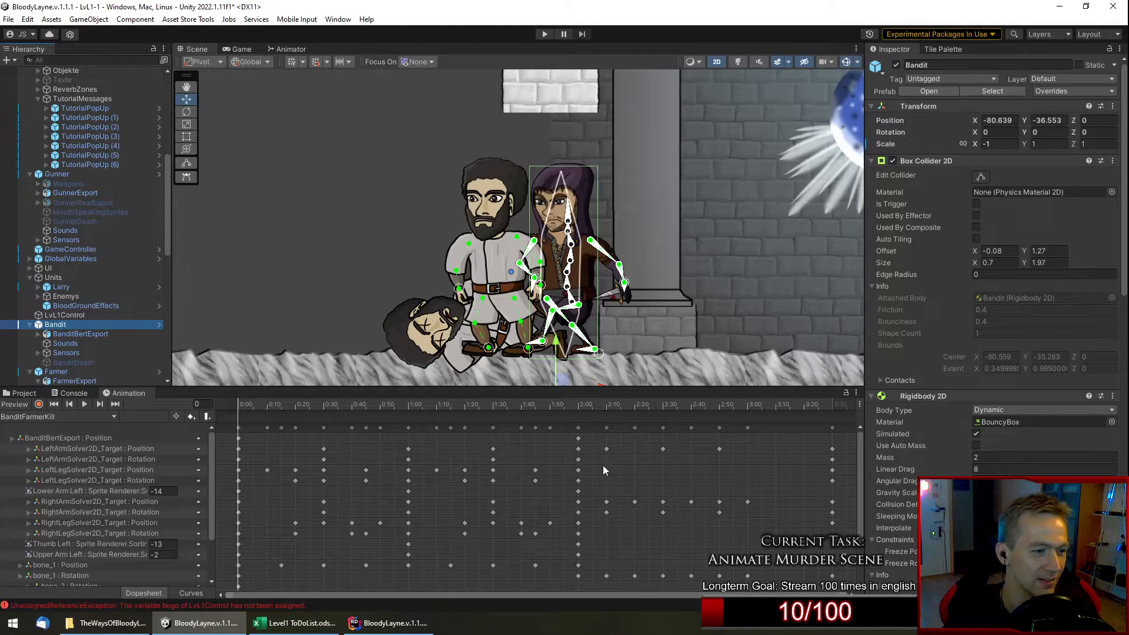
left_click_drag(556, 407, 627, 407)
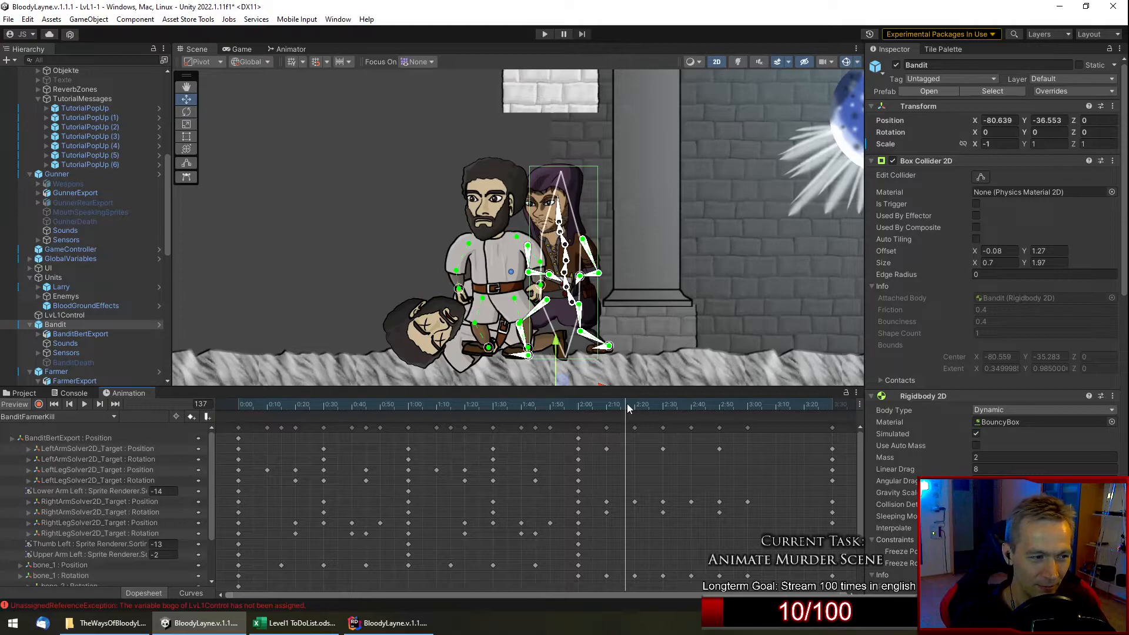
left_click_drag(628, 408, 714, 424)
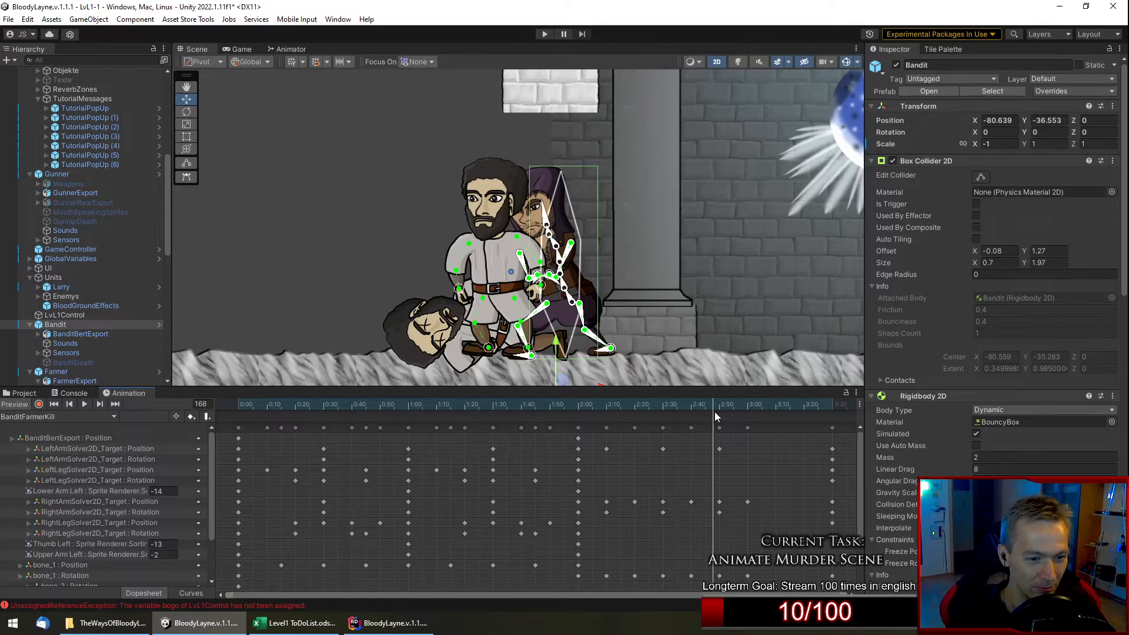
left_click_drag(717, 407, 743, 408)
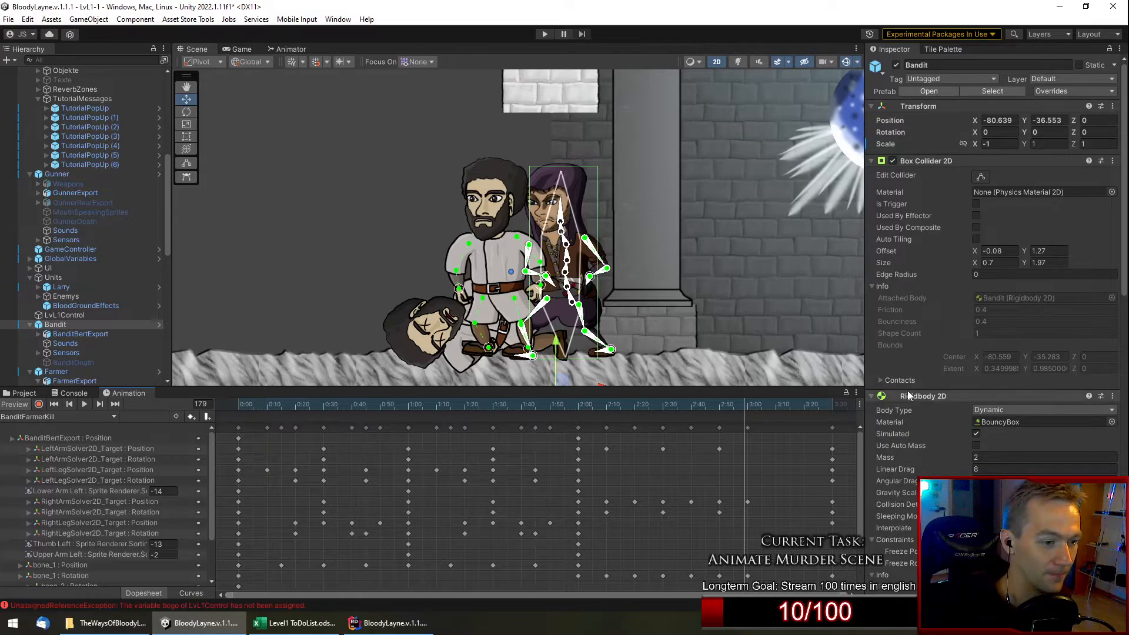
left_click(749, 405)
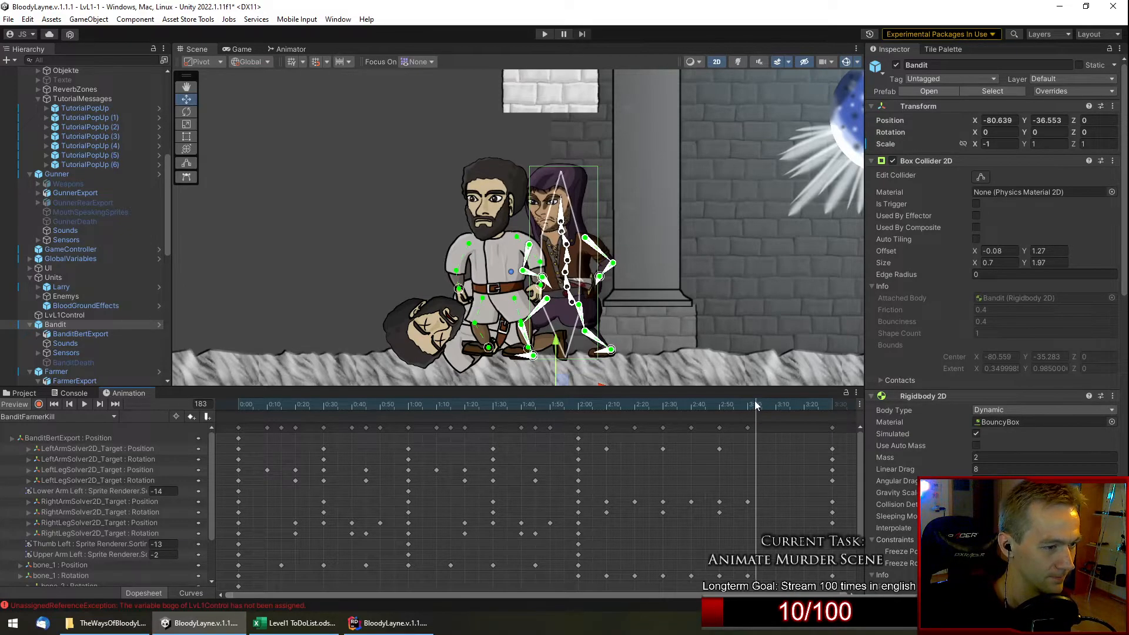
left_click_drag(749, 405, 718, 426)
left_click(64, 417)
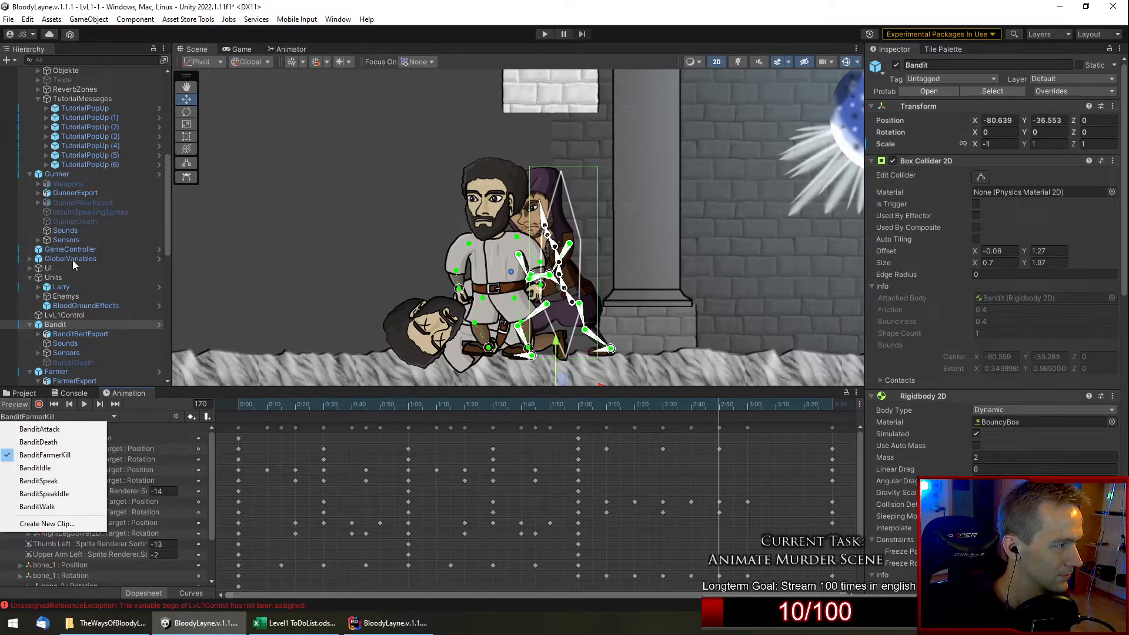
Select the Farmer, open the FarmerDeath1 clip, and move its playhead to frame 50.
left_click(100, 373)
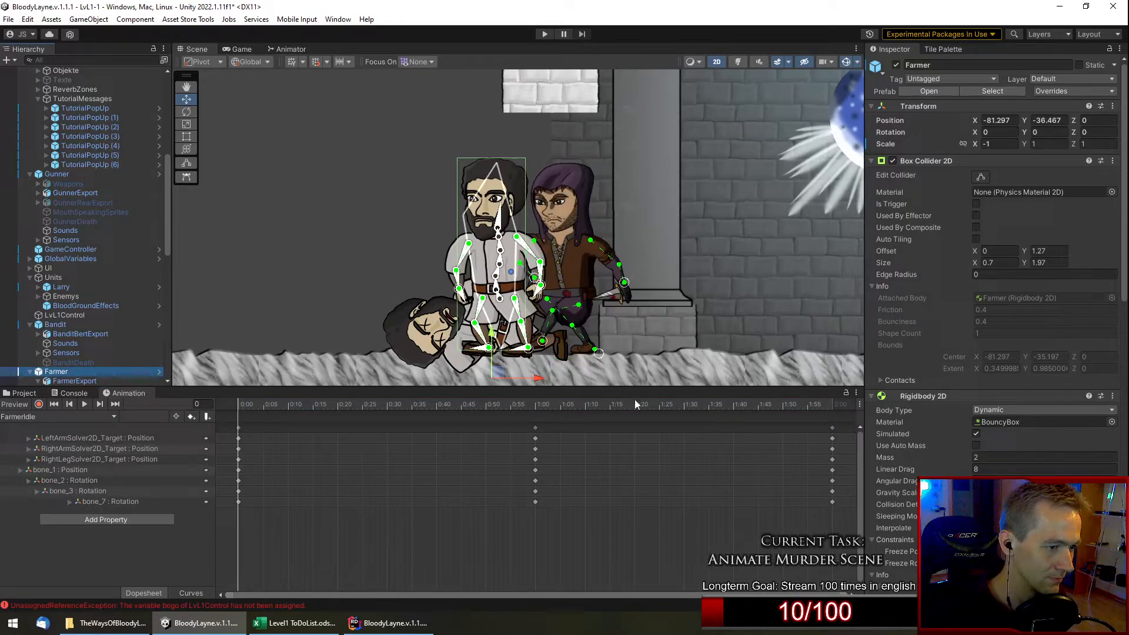
left_click(118, 417)
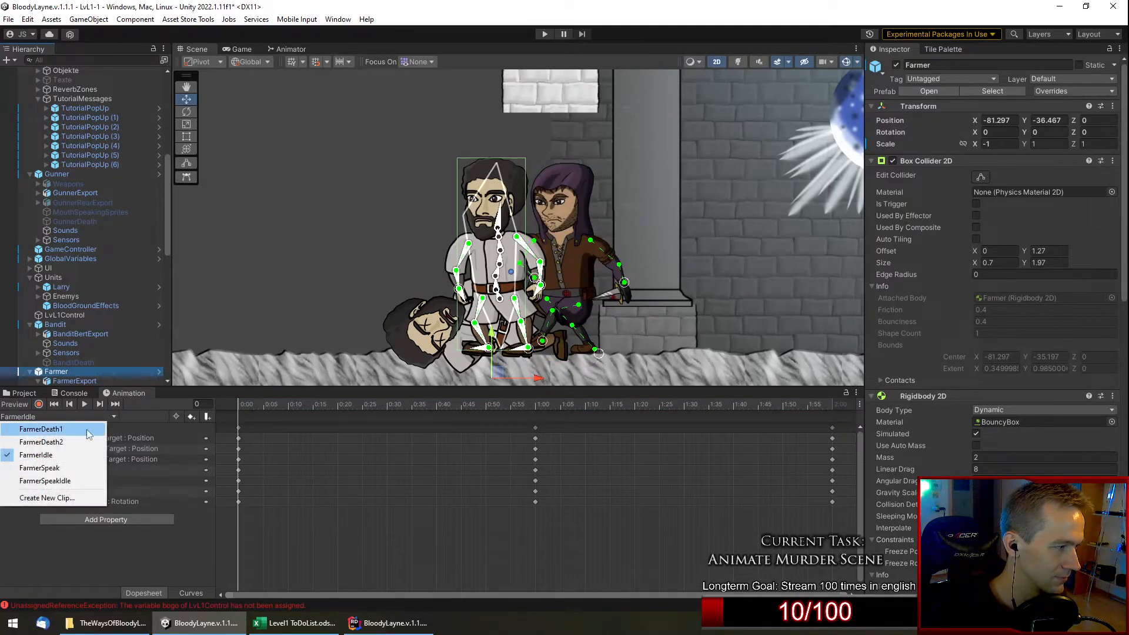
left_click(36, 429)
scroll(770, 461, "down", 3)
left_click_drag(380, 410, 749, 411)
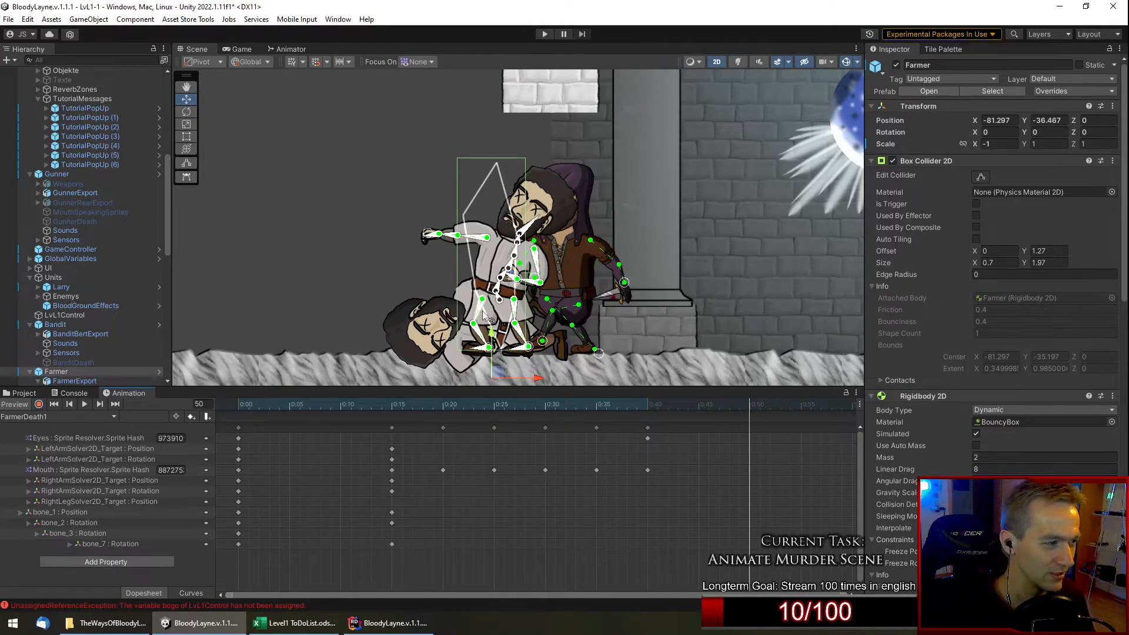
scroll(676, 327, "up", 3)
scroll(453, 253, "up", 2)
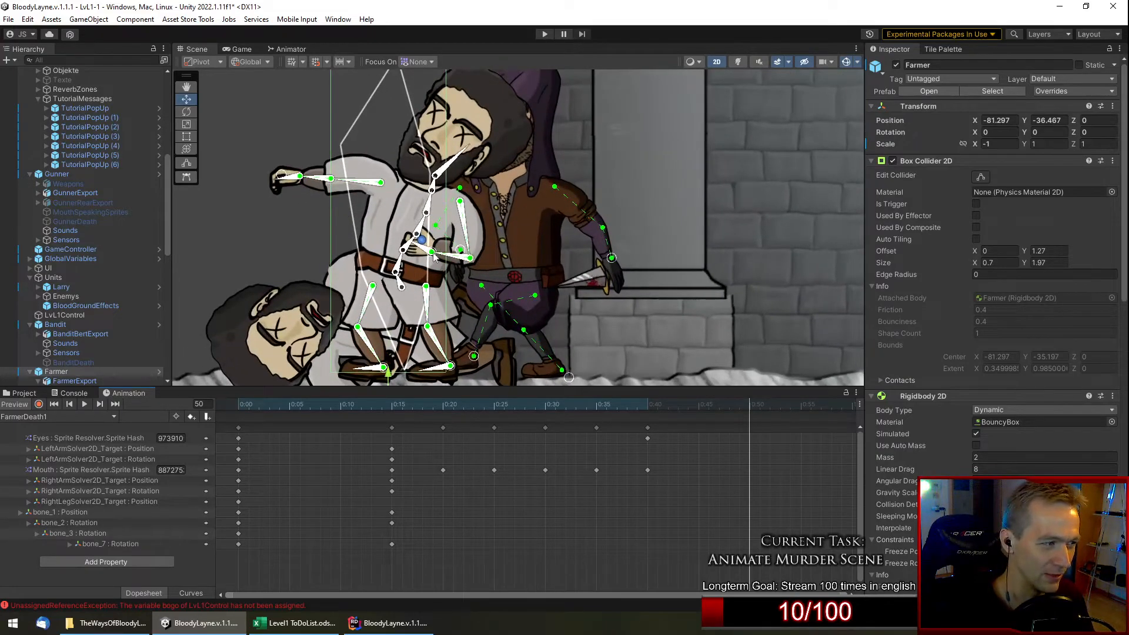
scroll(411, 280, "up", 2)
Start recording and key the farmer's torso at frame 50, with bone_1 at about X 0.03, Y 2.94, bone_2 rotated, and bone_3 at about 29.8° Z.
left_click_drag(413, 280, 416, 276)
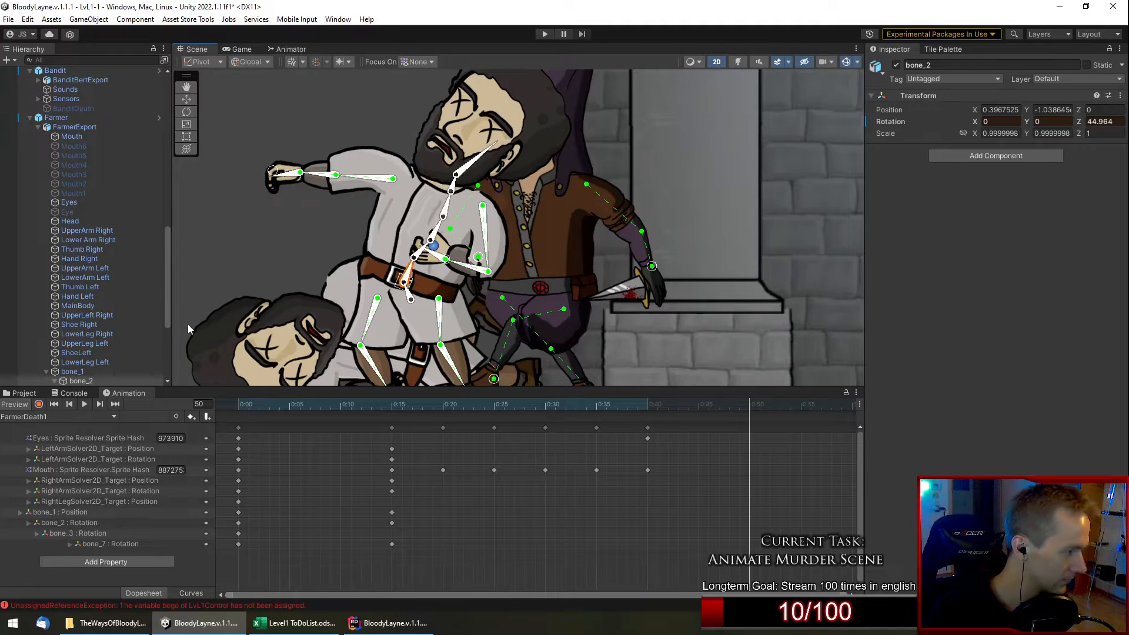
key("ctrl+z")
left_click(39, 404)
left_click_drag(412, 277, 396, 316)
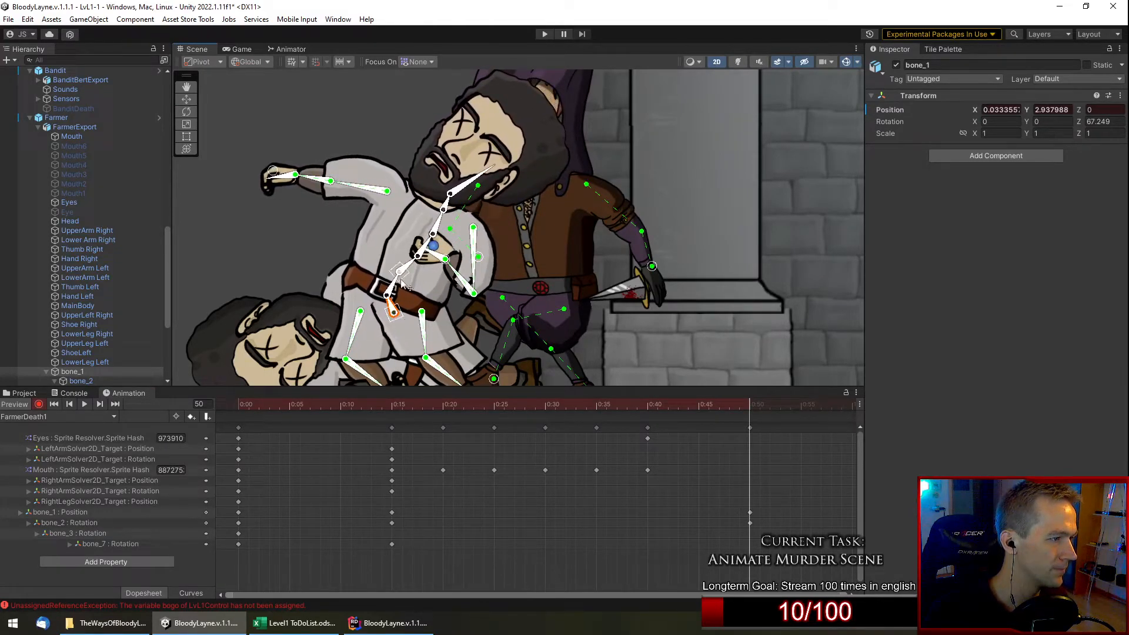
left_click(413, 267)
left_click_drag(411, 264, 412, 265)
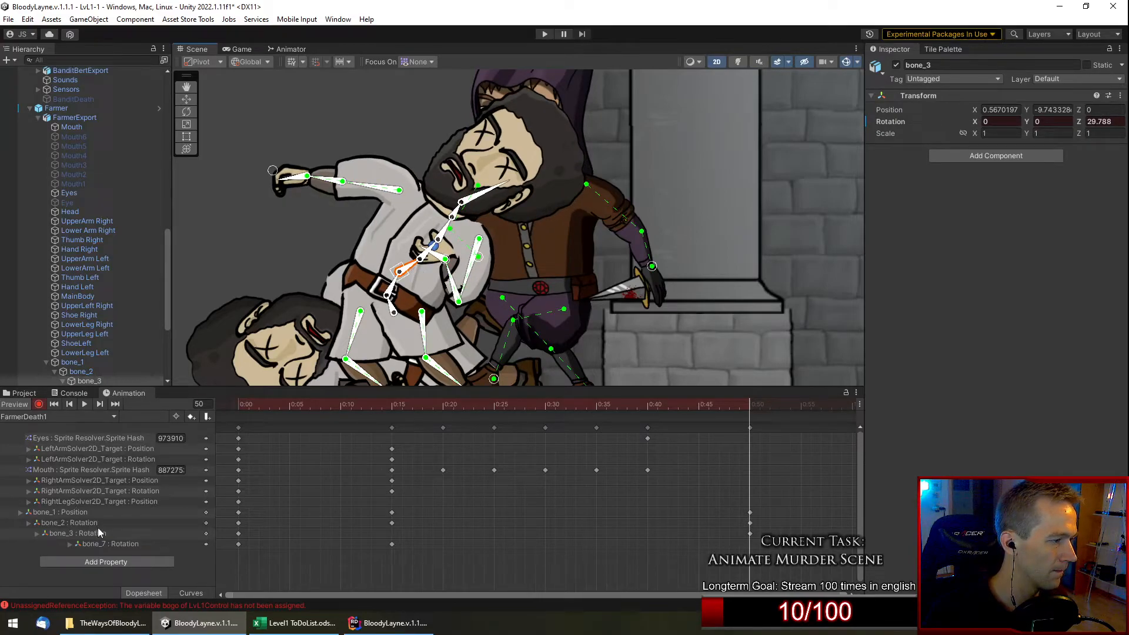
scroll(259, 310, "down", 1)
scroll(259, 310, "down", 1)
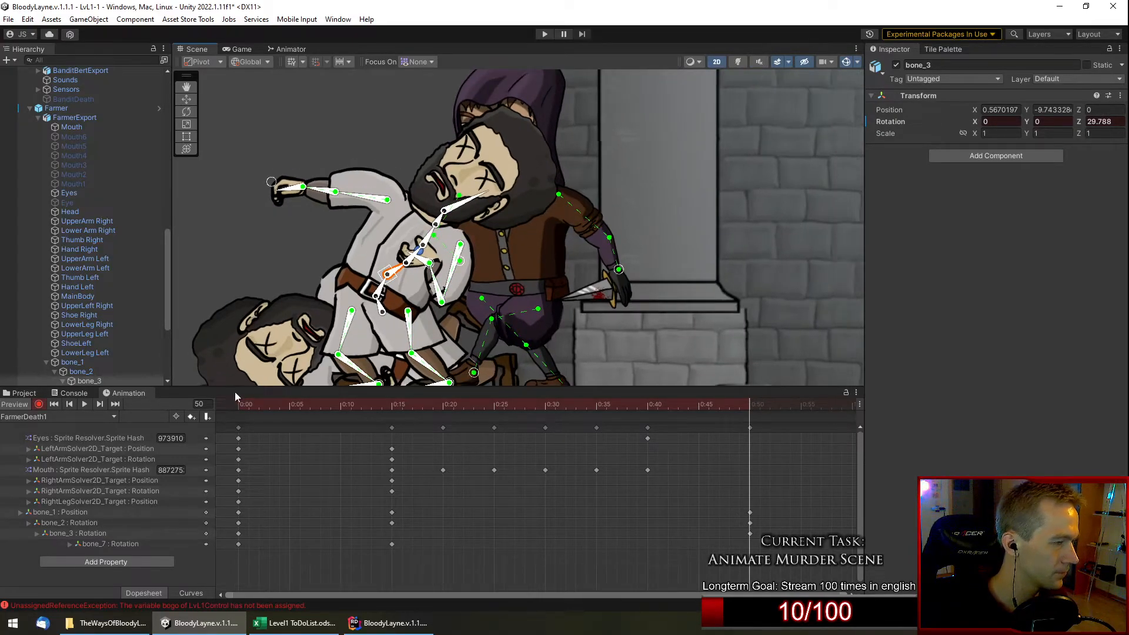
Key the farmer's RightArmSolver2D_Target at frame 50 with position X -0.48, Y 4.17.
scroll(127, 280, "down", 5)
left_click(132, 315)
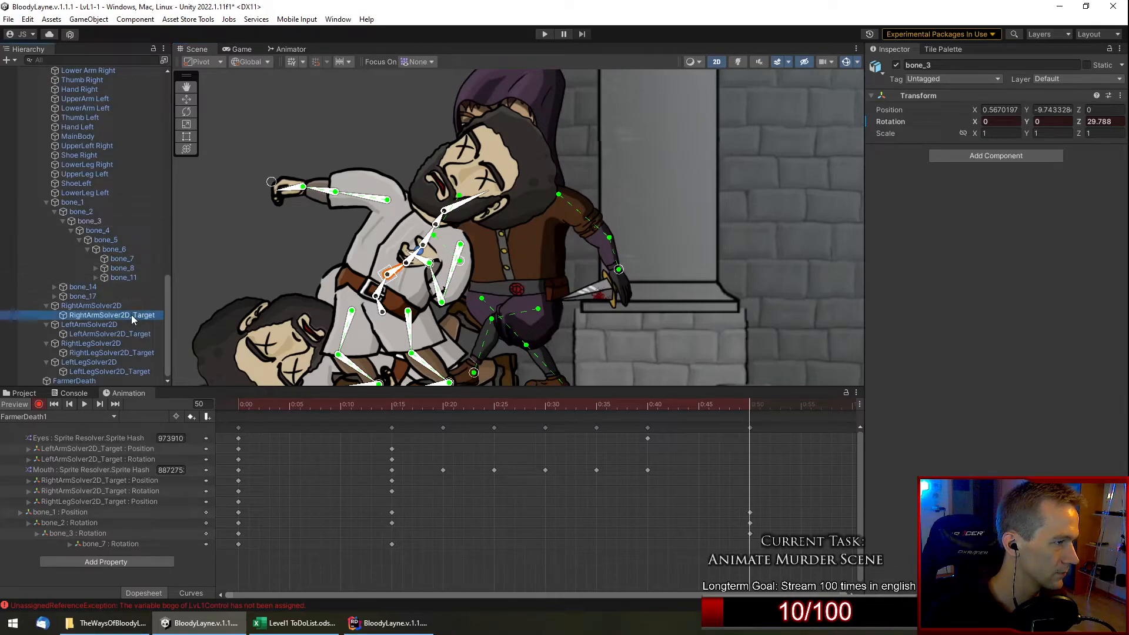
key("w")
left_click_drag(442, 261, 412, 261)
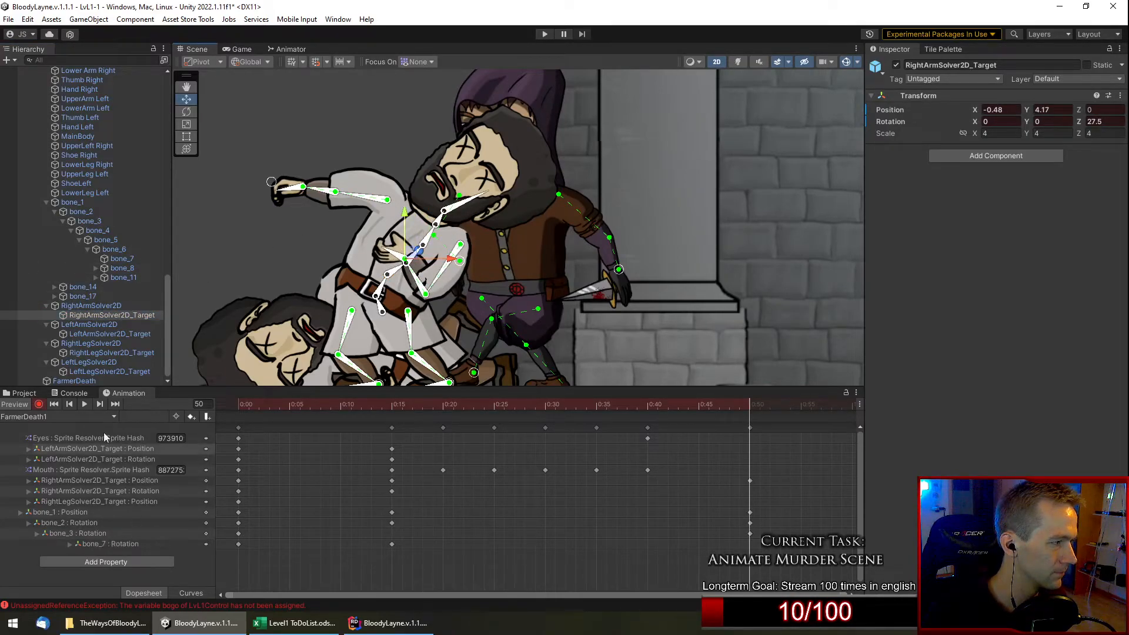
Key the farmer's LeftArmSolver2D_Target at frame 50 with position X 0.82, Y 7 and Z rotation 70.
left_click(112, 334)
left_click_drag(271, 182, 350, 136)
left_click_drag(1079, 121, 111, 122)
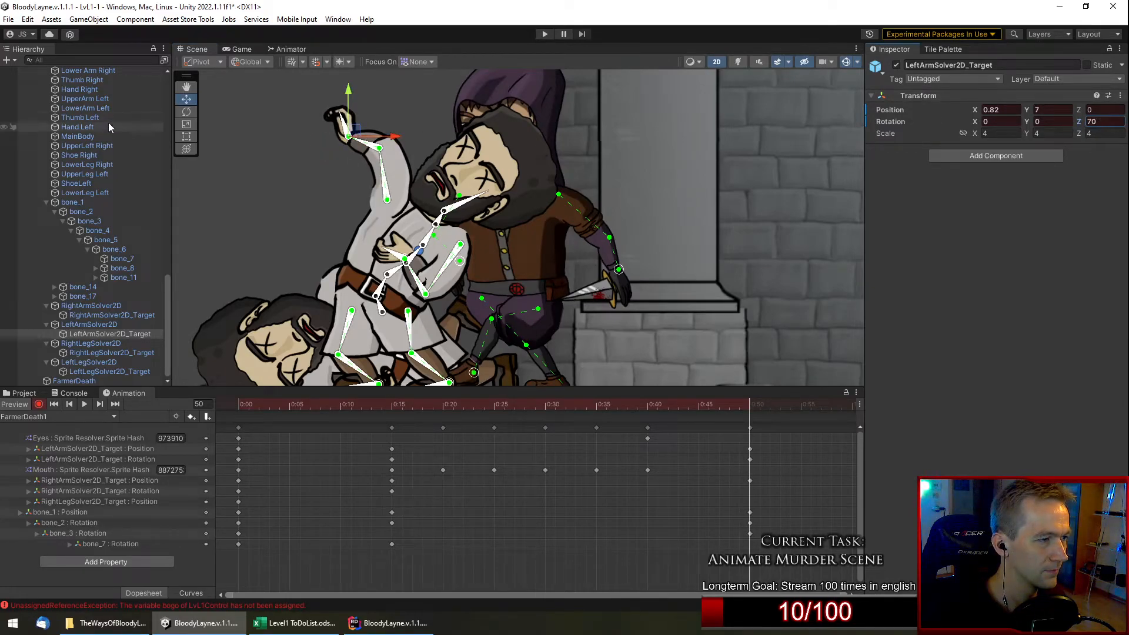
scroll(411, 259, "down", 4)
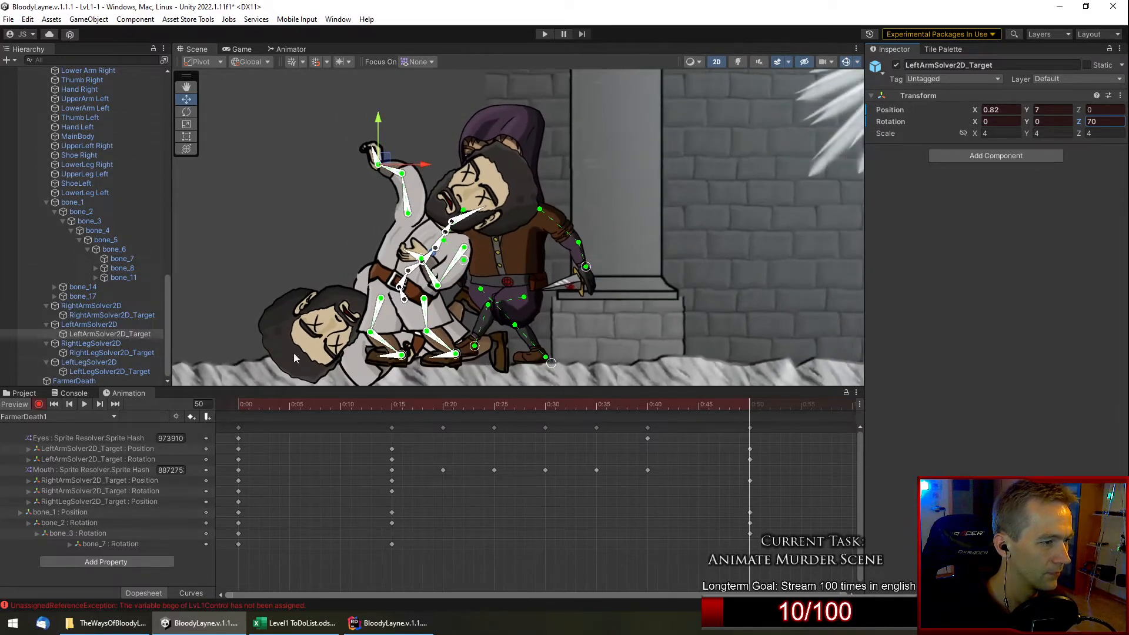
middle_click_drag(495, 276, 599, 228)
scroll(649, 334, "up", 3)
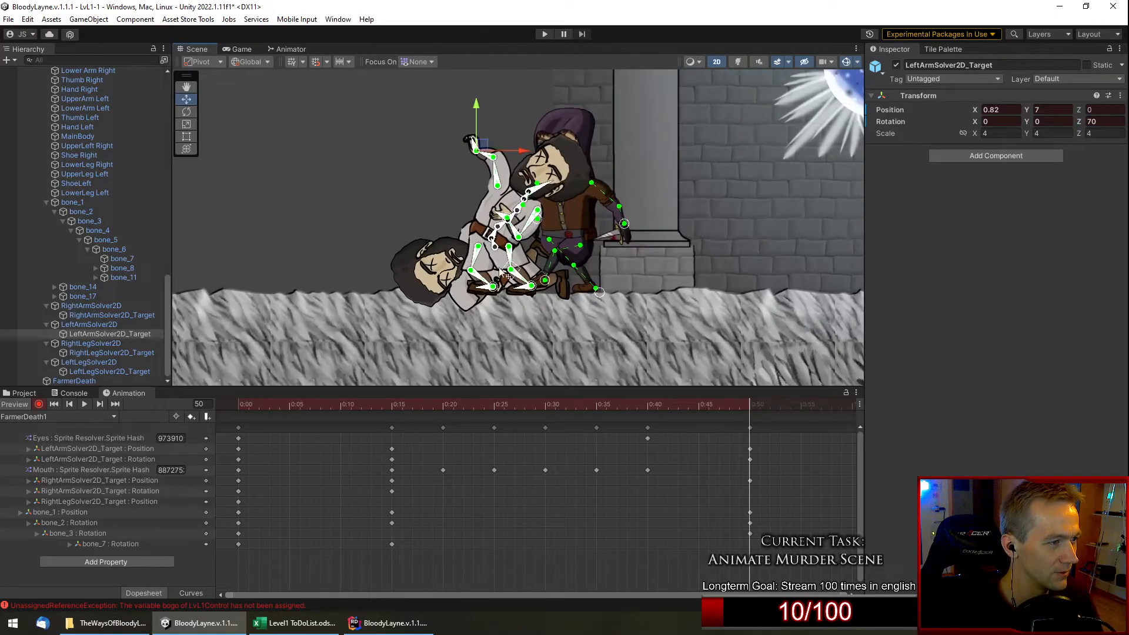
mouse_move(743, 410)
left_mouse_down()
mouse_move(635, 406)
mouse_move(757, 406)
mouse_move(630, 408)
mouse_move(750, 424)
left_mouse_up()
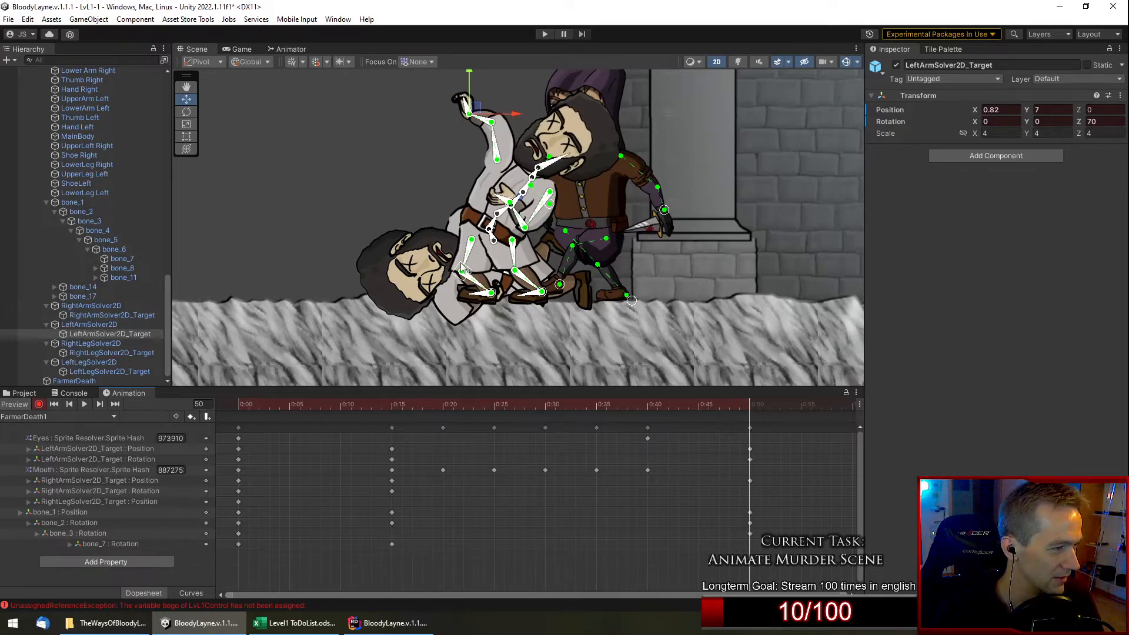
Collapse FarmerExport, select FarmerDeath, and key its Order in Layer as 1834 at frame 50.
scroll(85, 292, "up", 5)
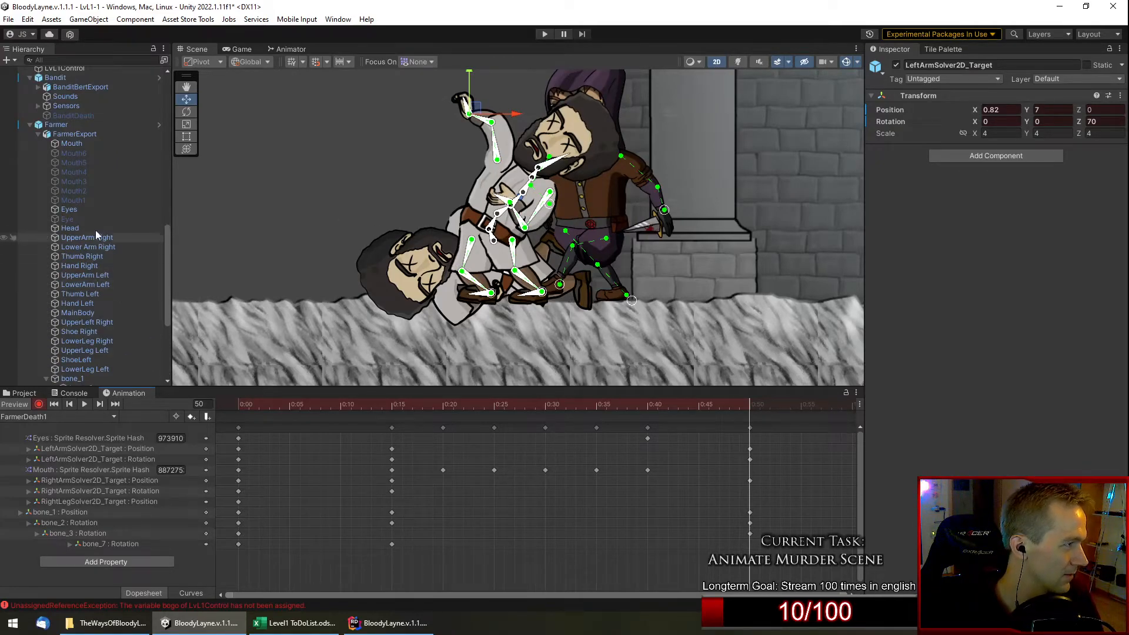
left_click(39, 134)
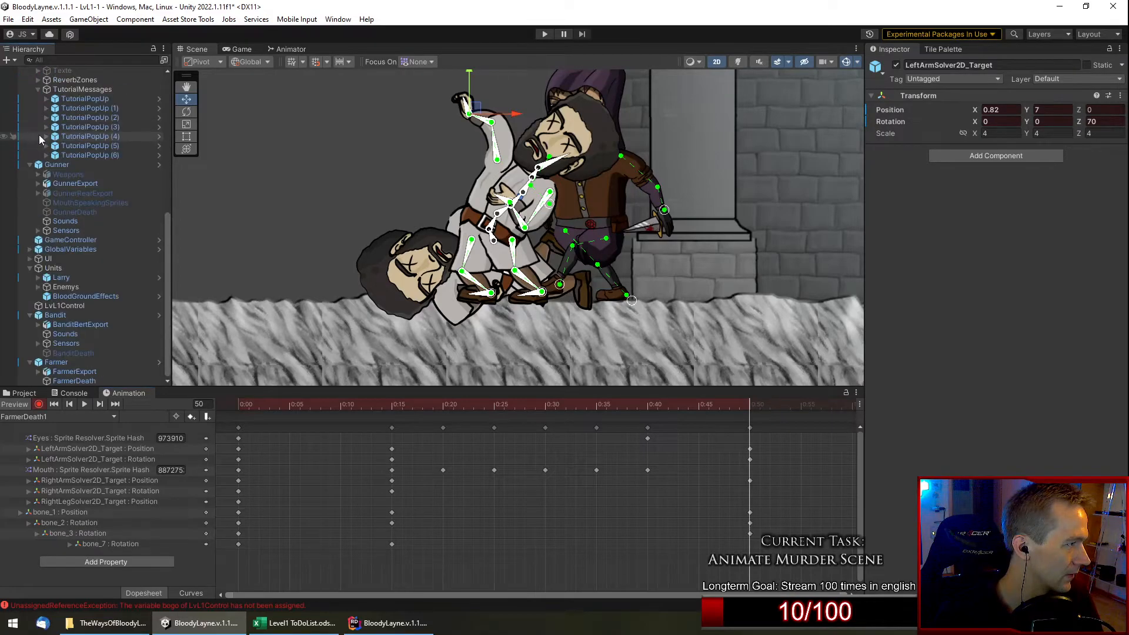
left_click(109, 381)
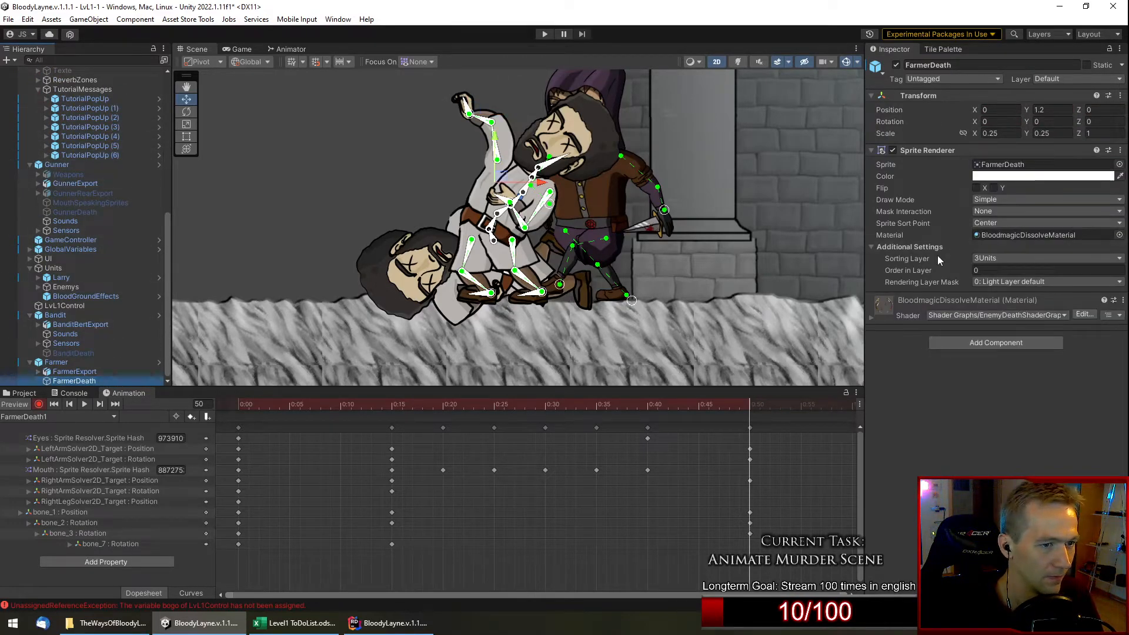
left_click_drag(907, 273, 1077, 271)
left_click_drag(91, 281, 869, 329)
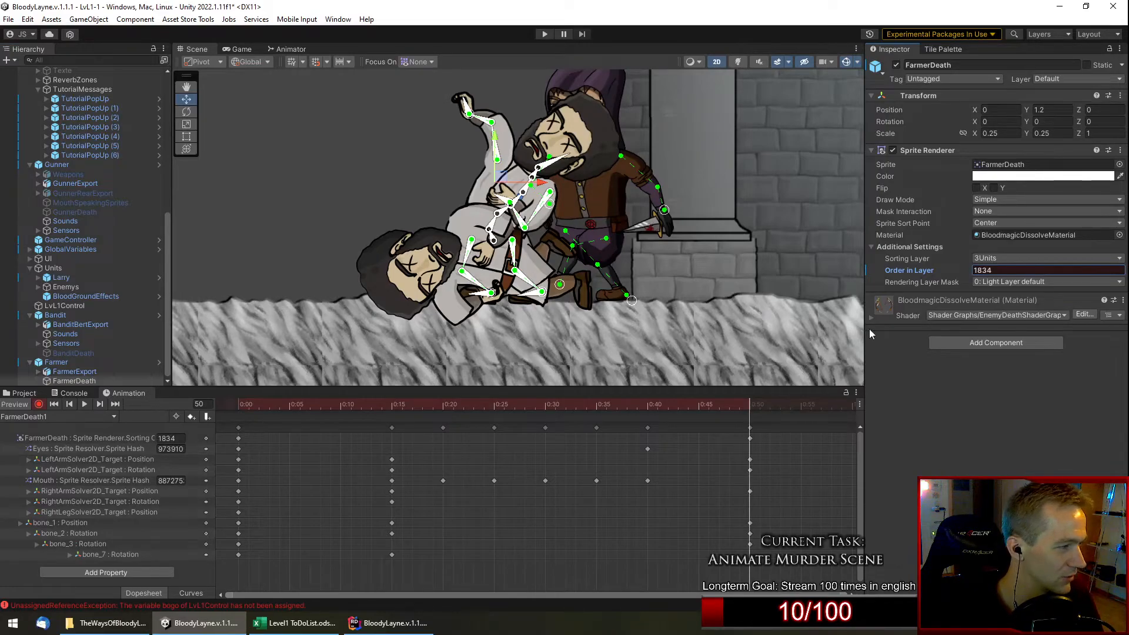
Switch to FarmerDeath2 and back to FarmerDeath1, and set FarmerDeath's Order in Layer to 586 without recording.
left_click(101, 418)
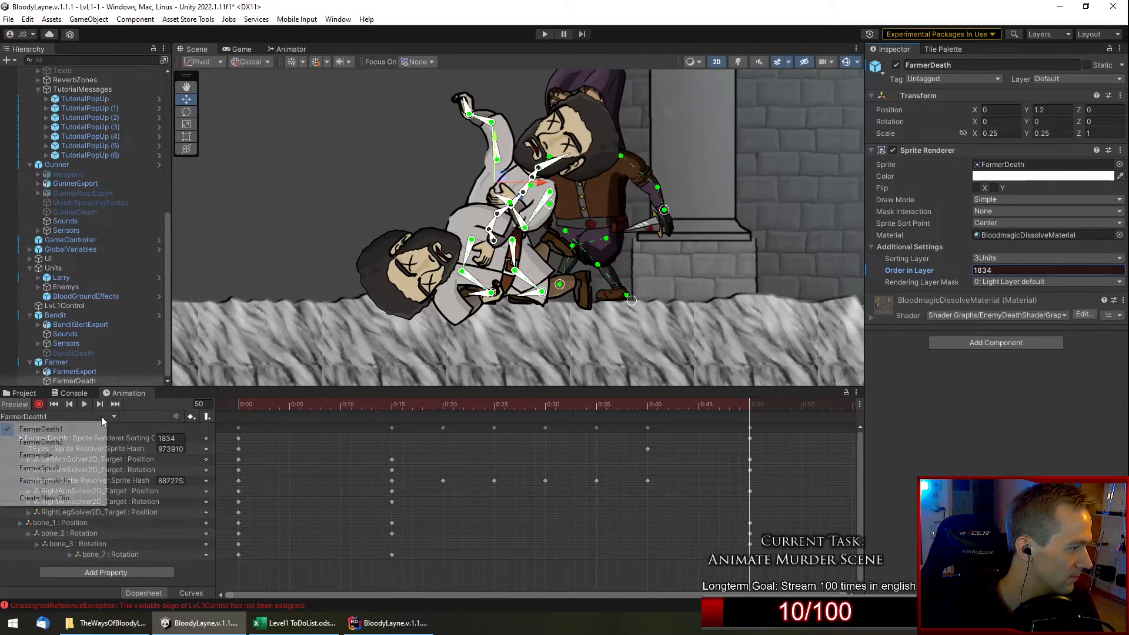
left_click(79, 443)
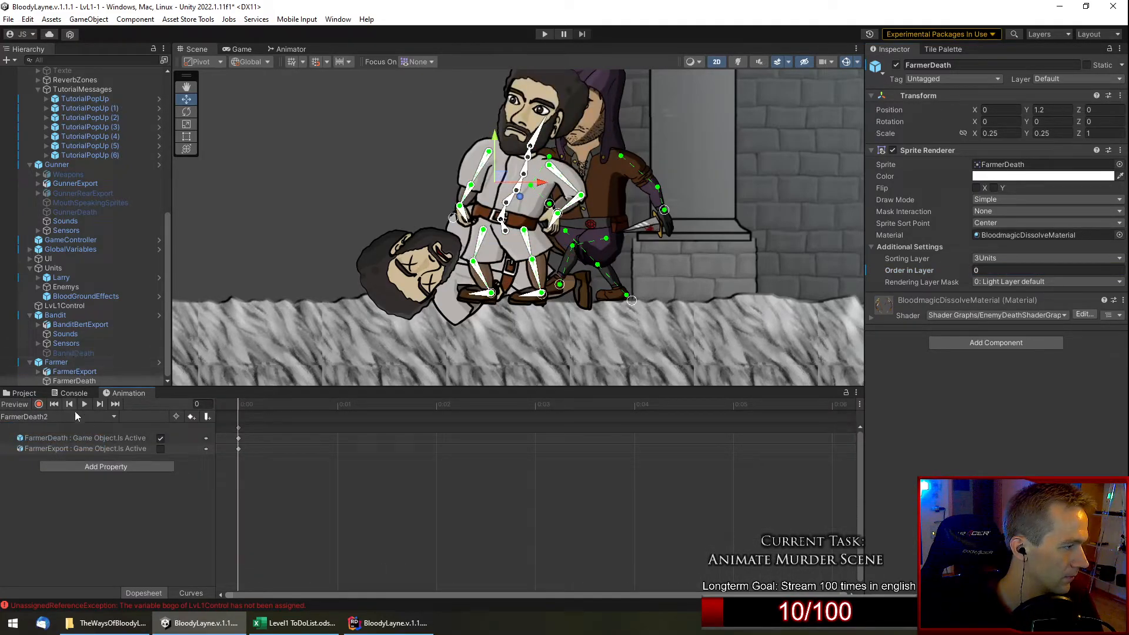
left_click(59, 417)
left_click(41, 429)
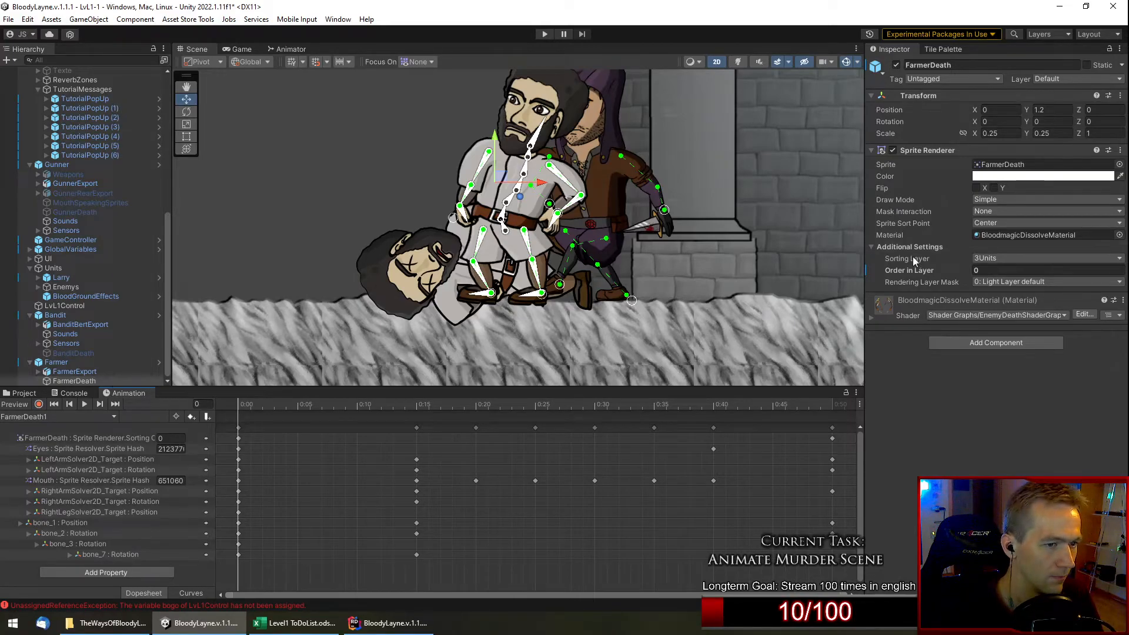
left_click_drag(908, 270, 139, 284)
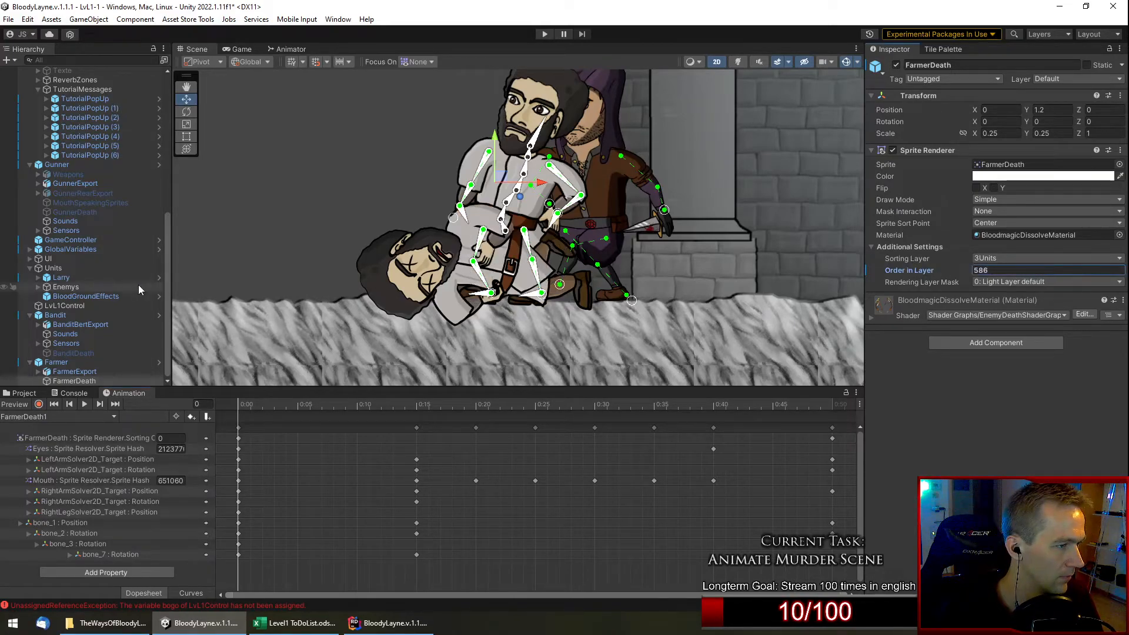
Remove the FarmerDeath sorting order property from the FarmerDeath1 clip.
left_click_drag(792, 405, 835, 423)
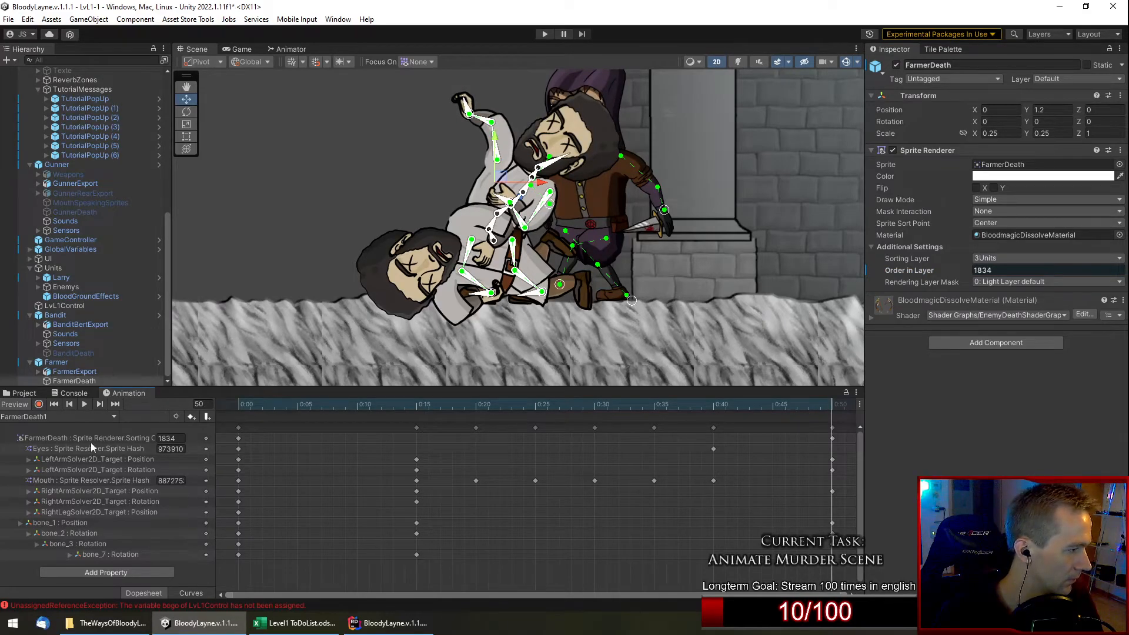
left_click(111, 437)
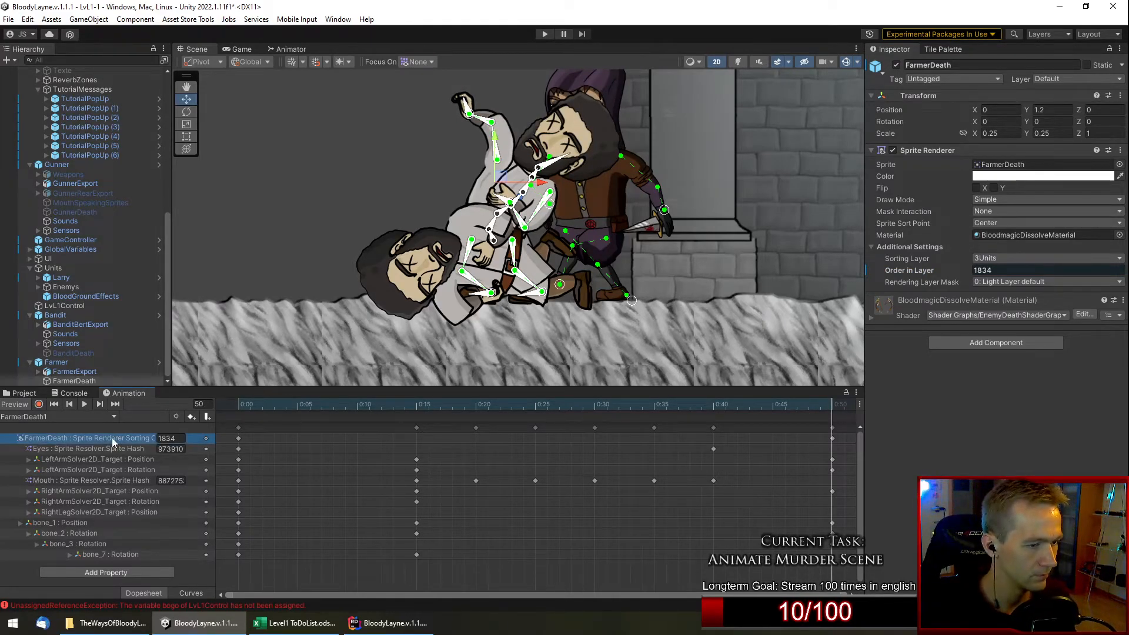
key("Delete")
scroll(776, 414, "down", 2)
scroll(665, 313, "down", 2)
scroll(653, 270, "up", 2)
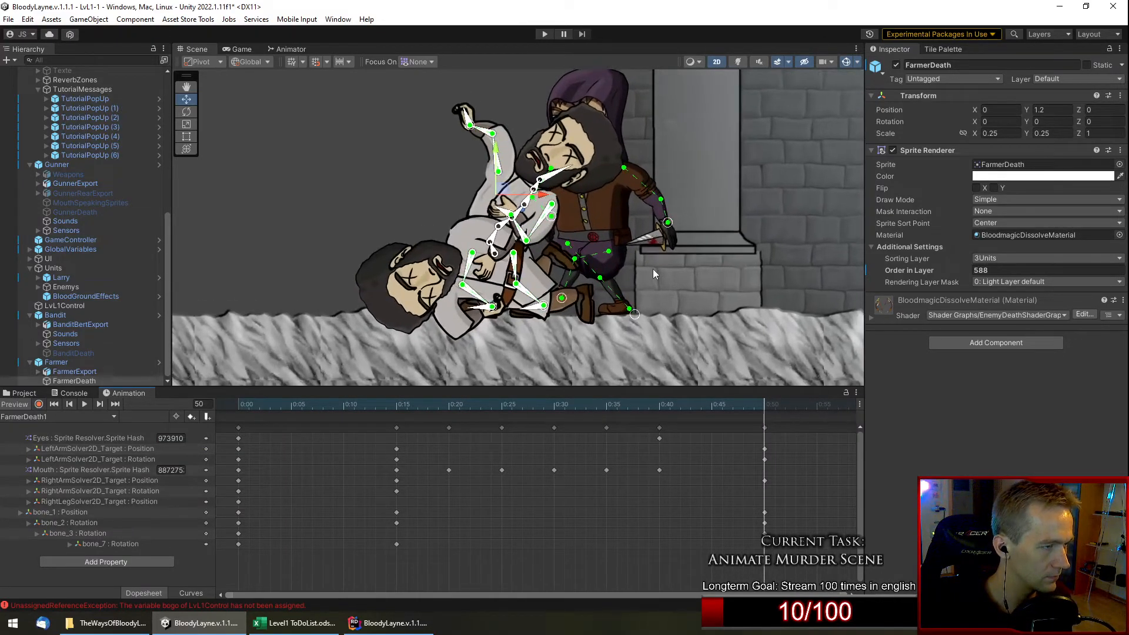
Deactivate the Bandit object, and show the Farmer's FarmerDeath1 clip at frame 50.
left_click(66, 315)
left_click(896, 65)
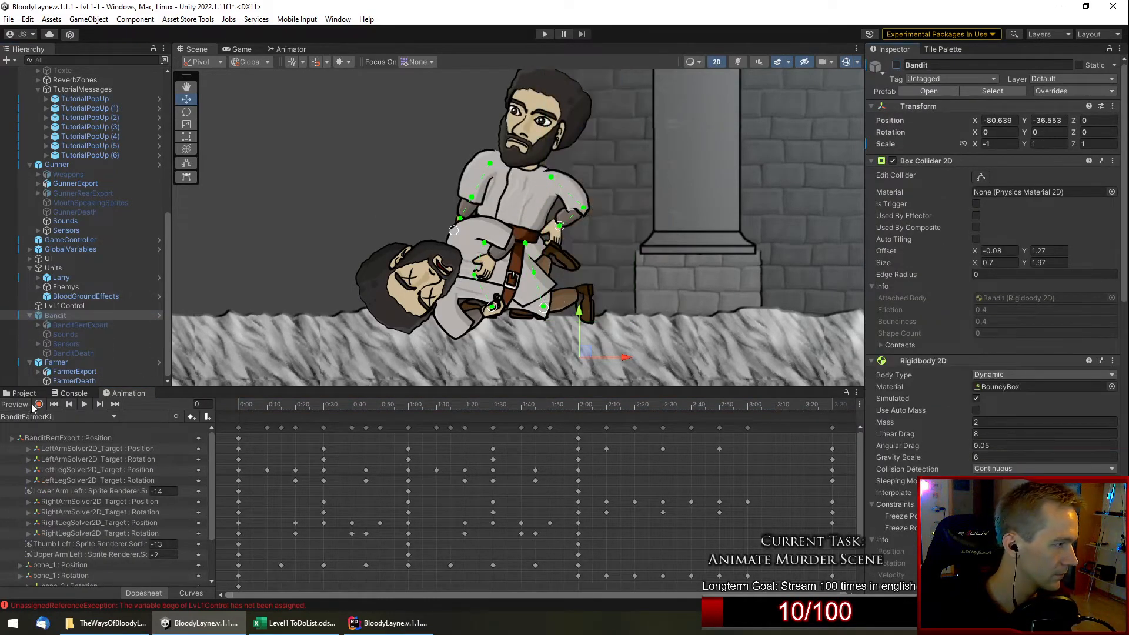
left_click(65, 362)
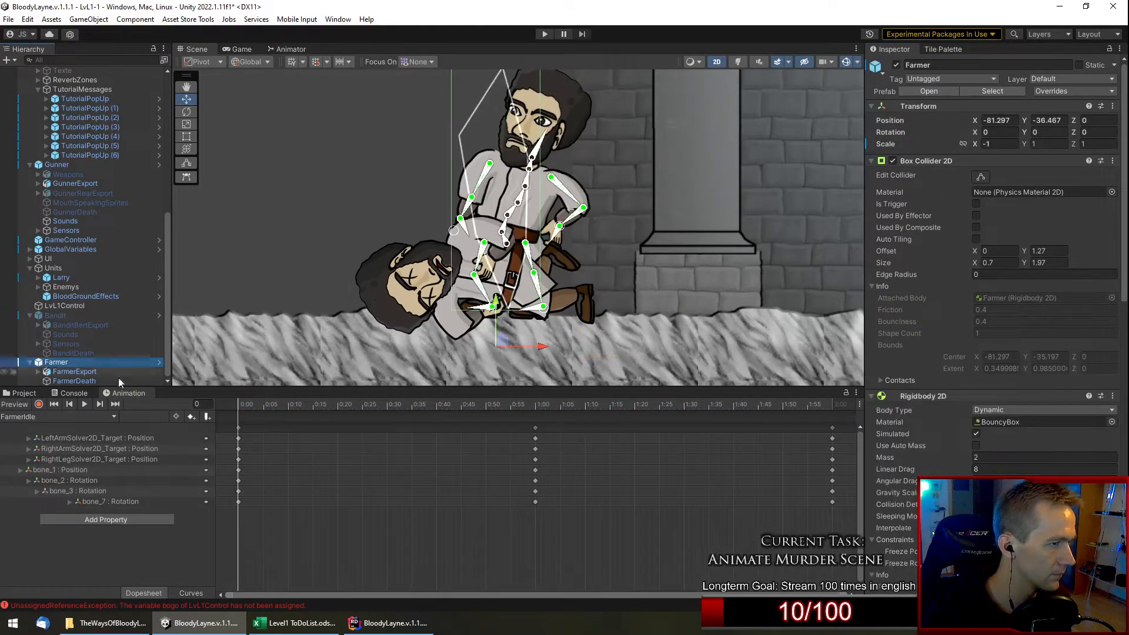
left_click(76, 417)
left_click(76, 427)
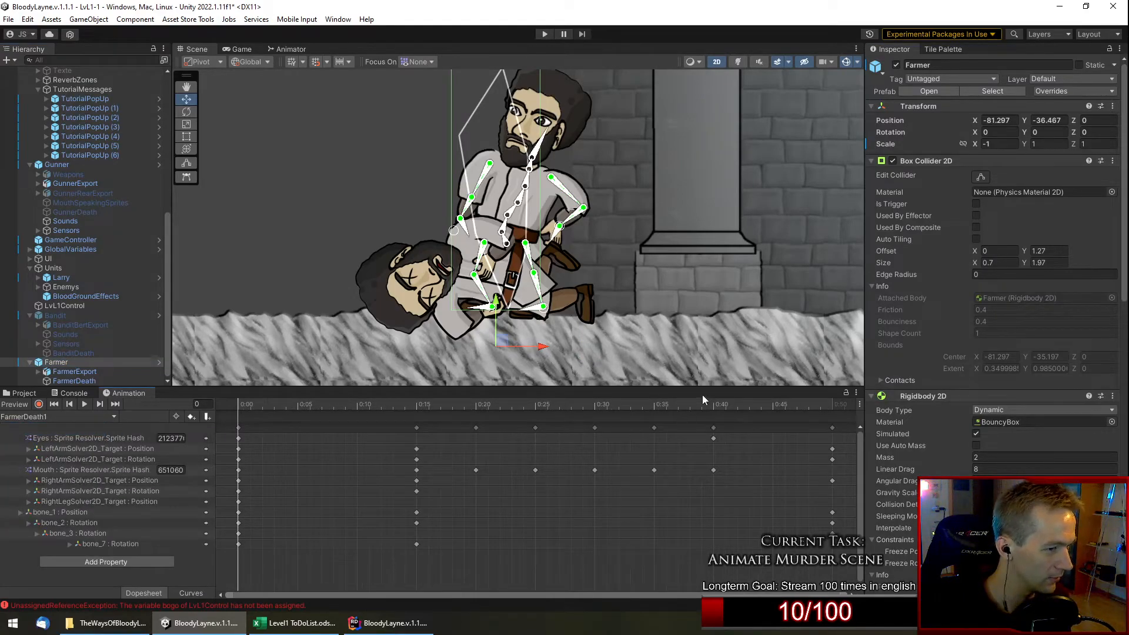
left_click_drag(699, 407, 830, 422)
scroll(600, 258, "down", 3)
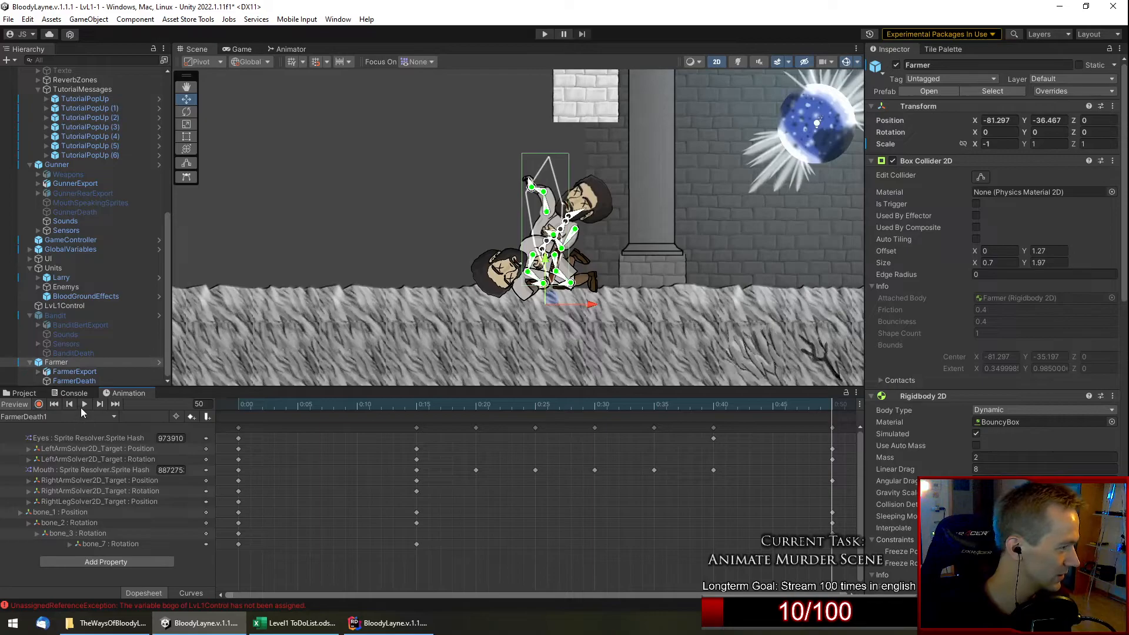
Record a key for the farmer's bone_1 at frame 90 with position about X -0.85, Y 2.5 and Z rotation about -39.6.
left_click(39, 404)
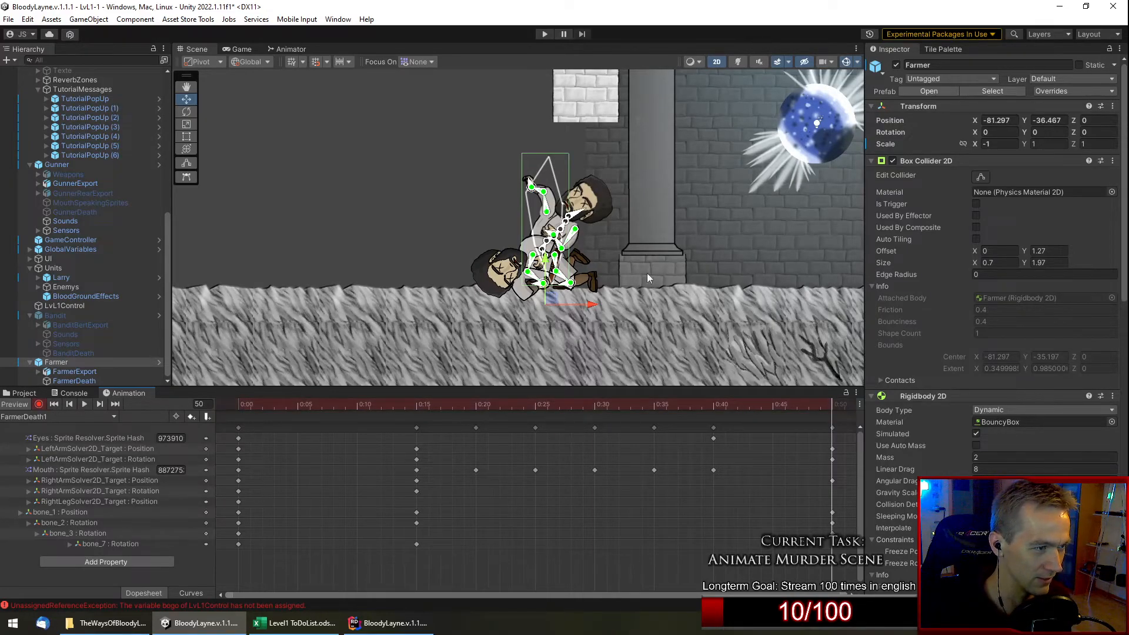
scroll(576, 247, "up", 3)
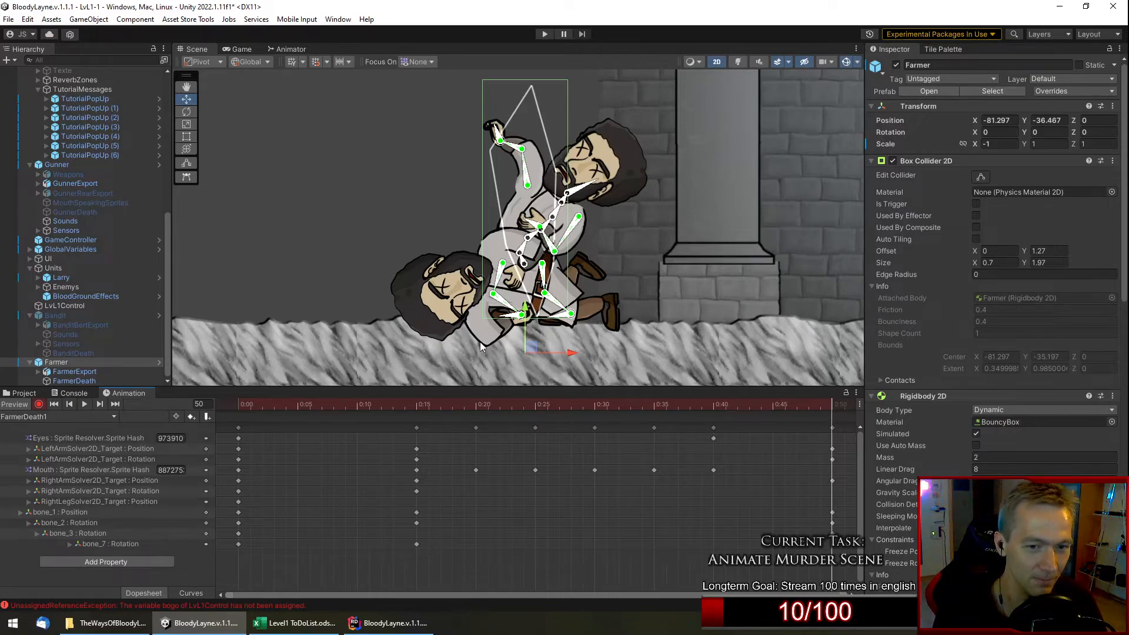
scroll(732, 546, "down", 1)
scroll(732, 546, "down", 3)
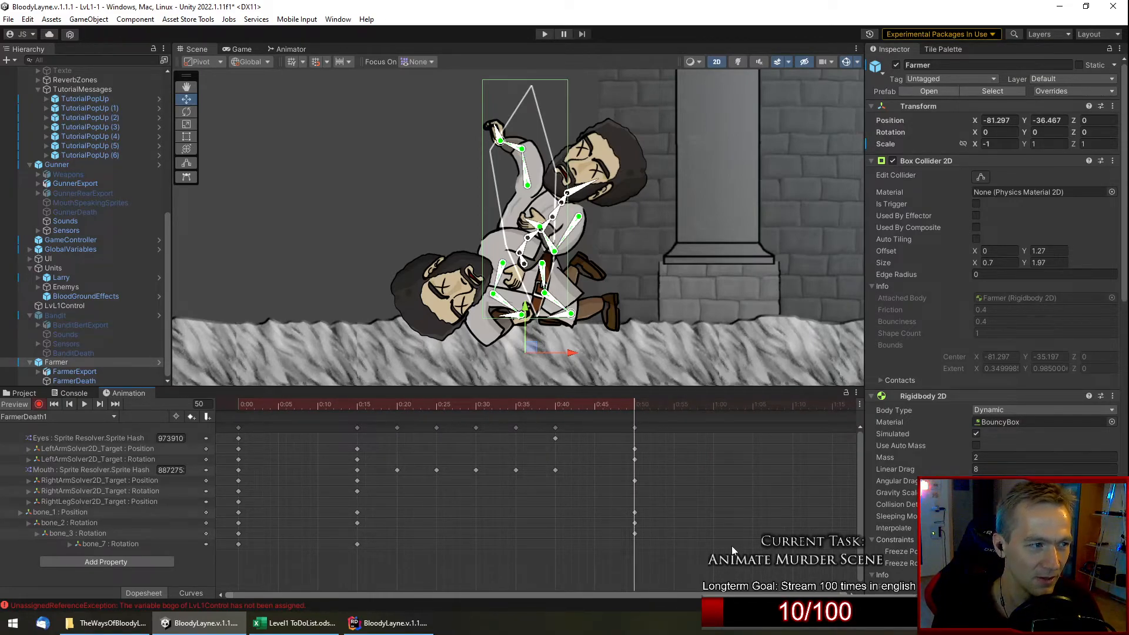
scroll(732, 543, "down", 4)
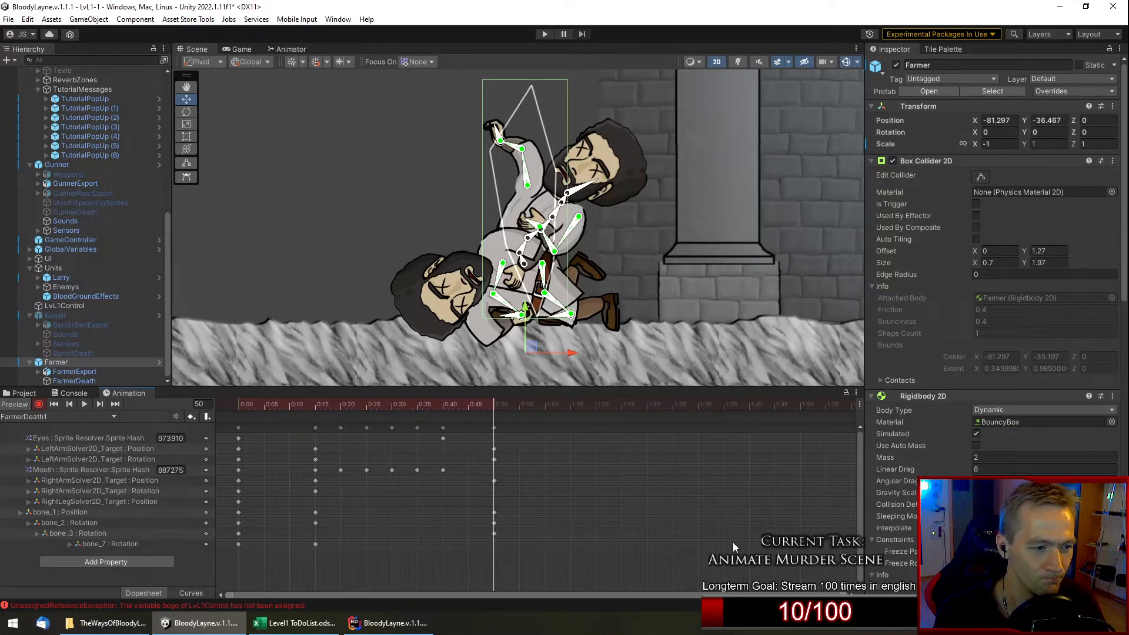
left_click_drag(653, 404, 644, 404)
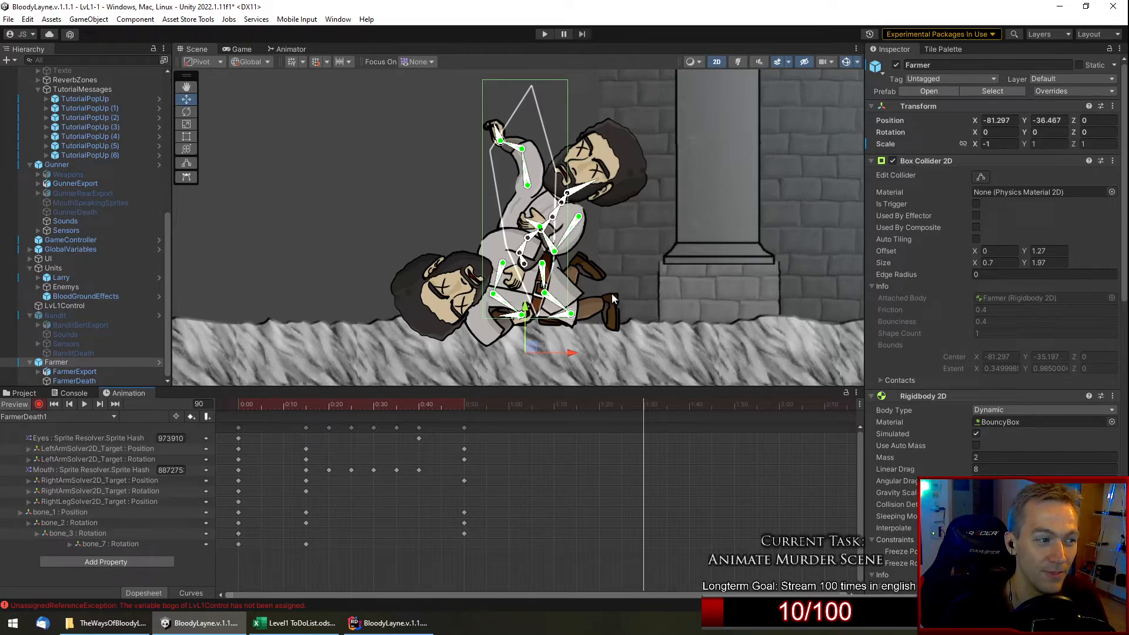
scroll(523, 318, "up", 2)
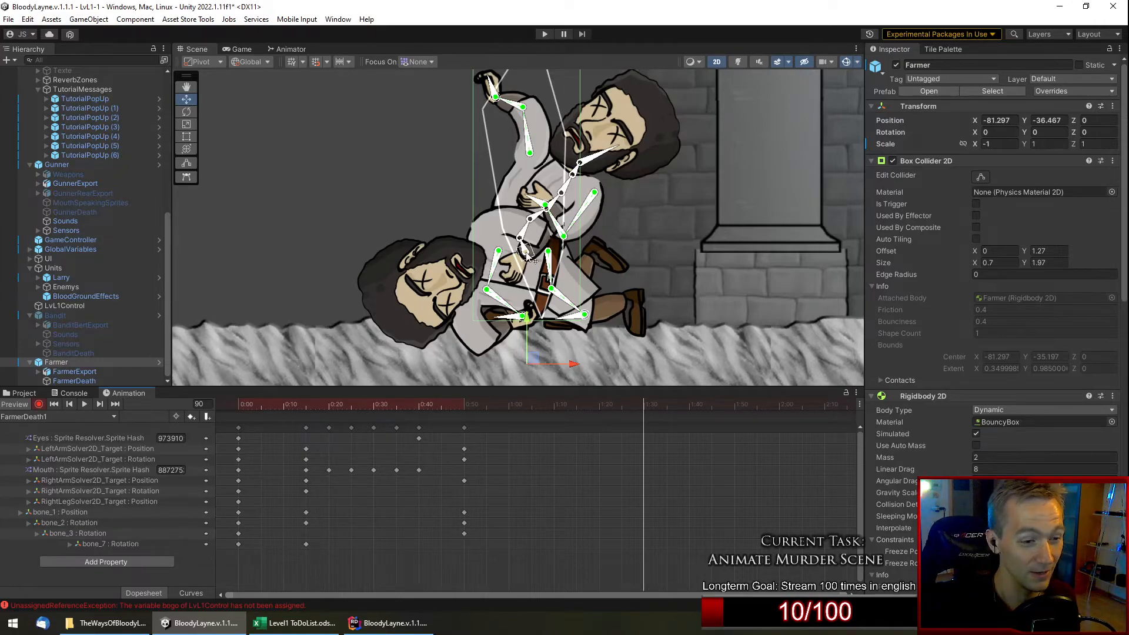
scroll(526, 254, "up", 2)
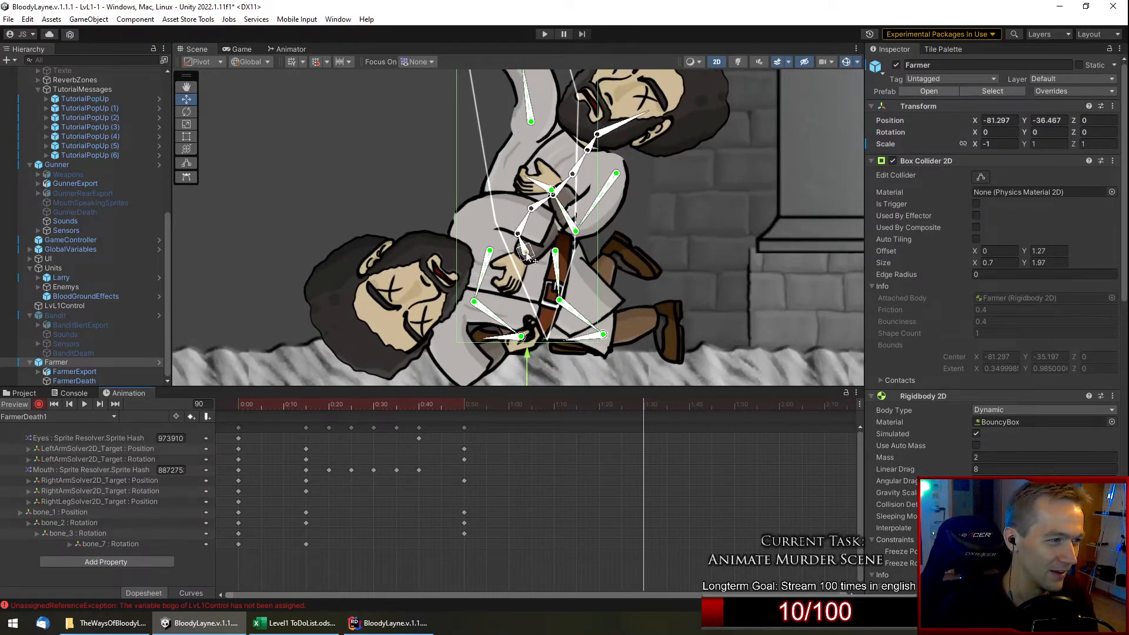
middle_click_drag(686, 170, 671, 242)
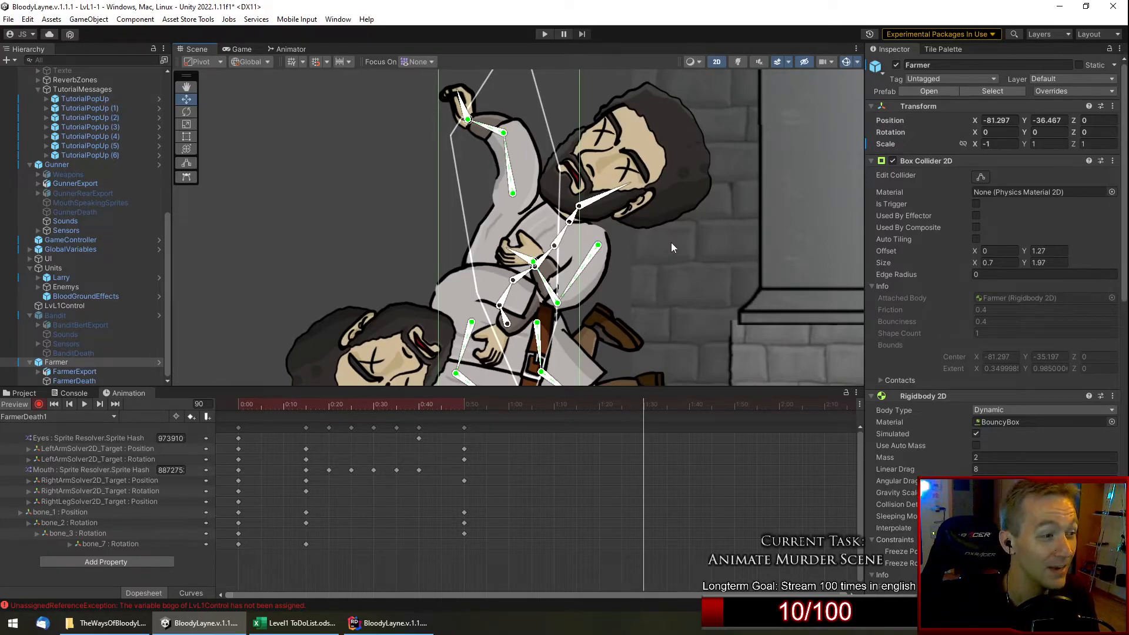
scroll(671, 242, "down", 8)
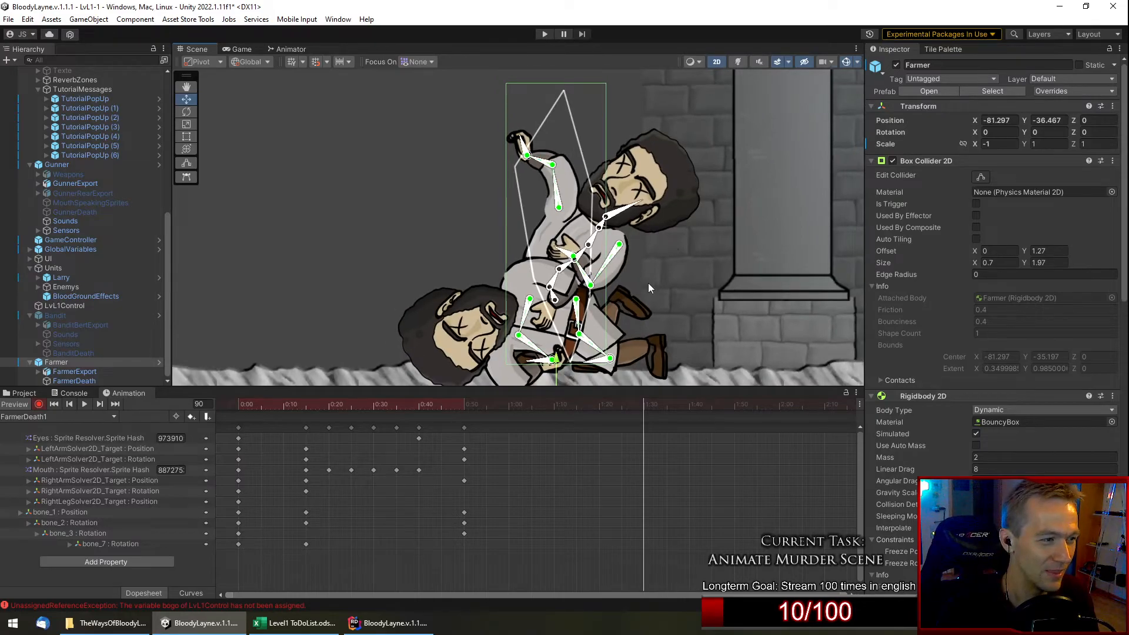
scroll(646, 286, "up", 3)
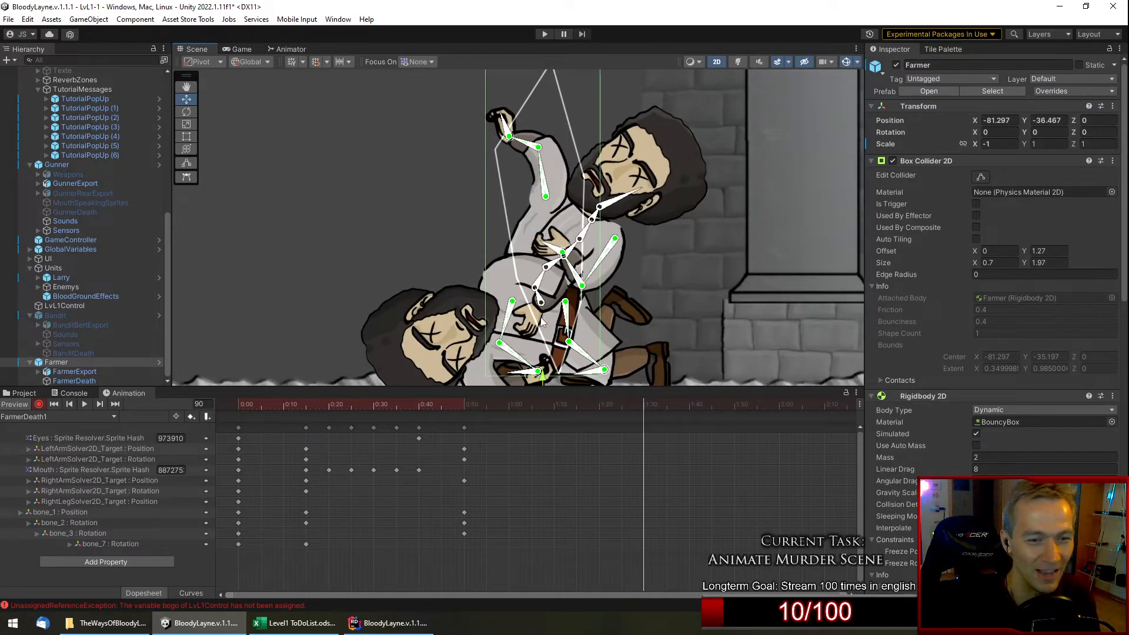
scroll(488, 326, "up", 1)
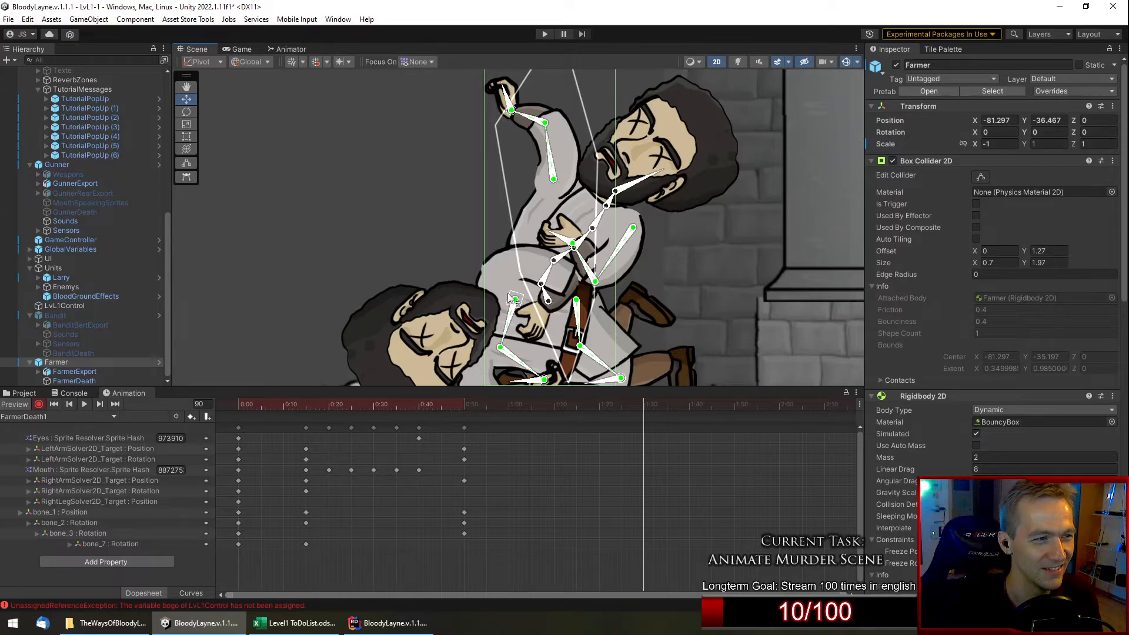
left_click(548, 299)
left_click_drag(547, 298, 556, 319)
scroll(584, 286, "up", 5)
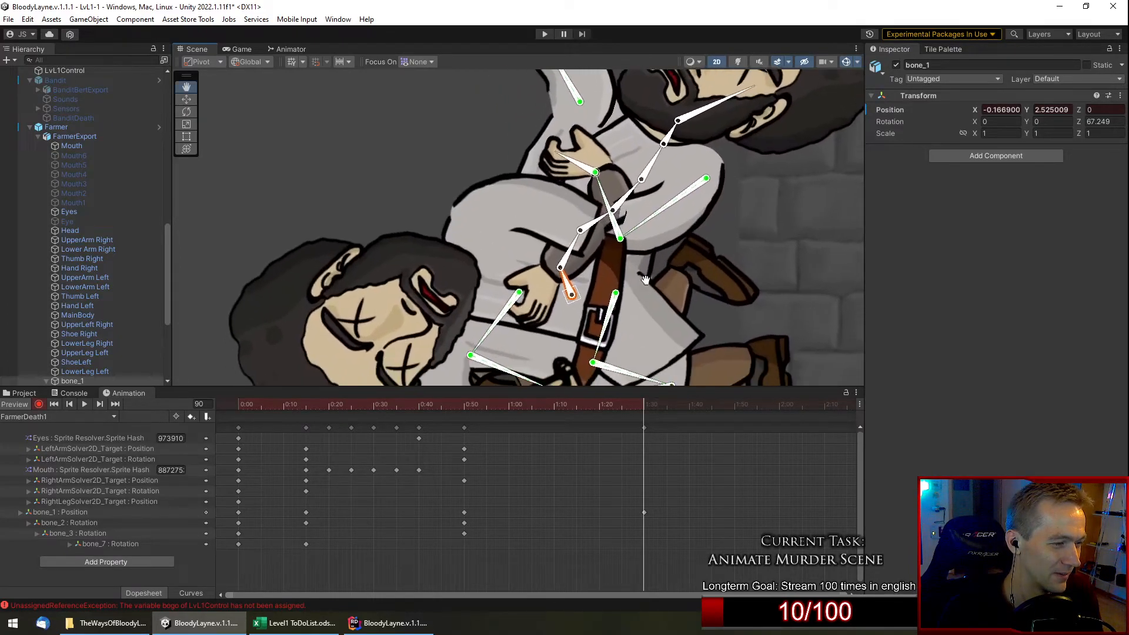
left_click_drag(584, 286, 632, 300)
scroll(647, 222, "down", 3)
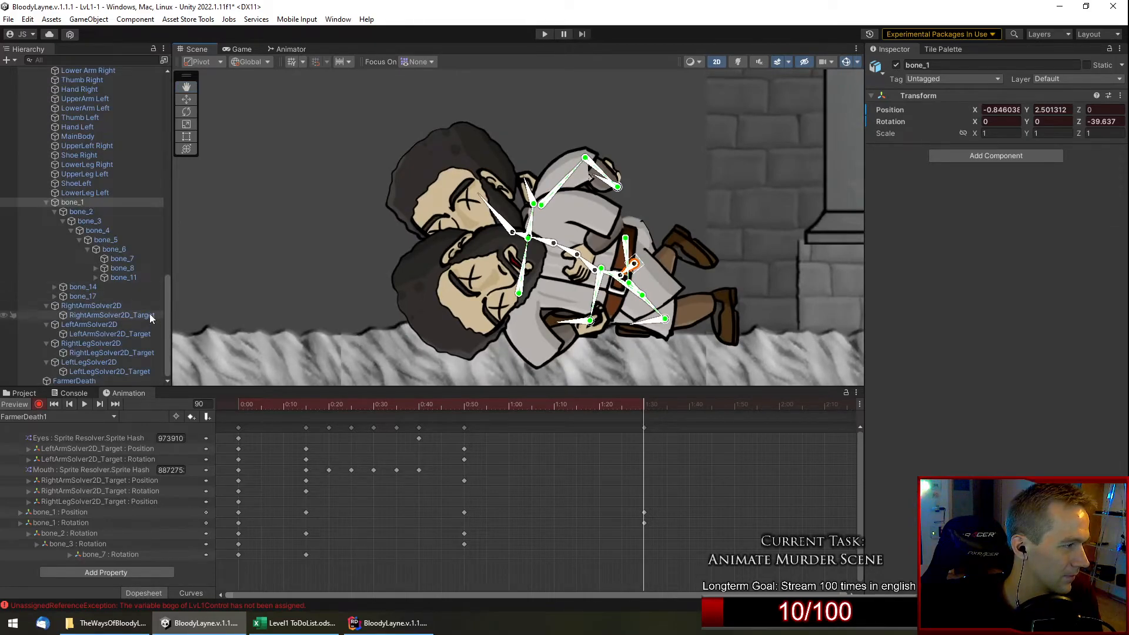
Key the farmer's RightArmSolver2D_Target at frame 90 with position X 0.24, Y 2.64.
left_click(618, 186)
key("w")
left_click_drag(617, 185, 591, 254)
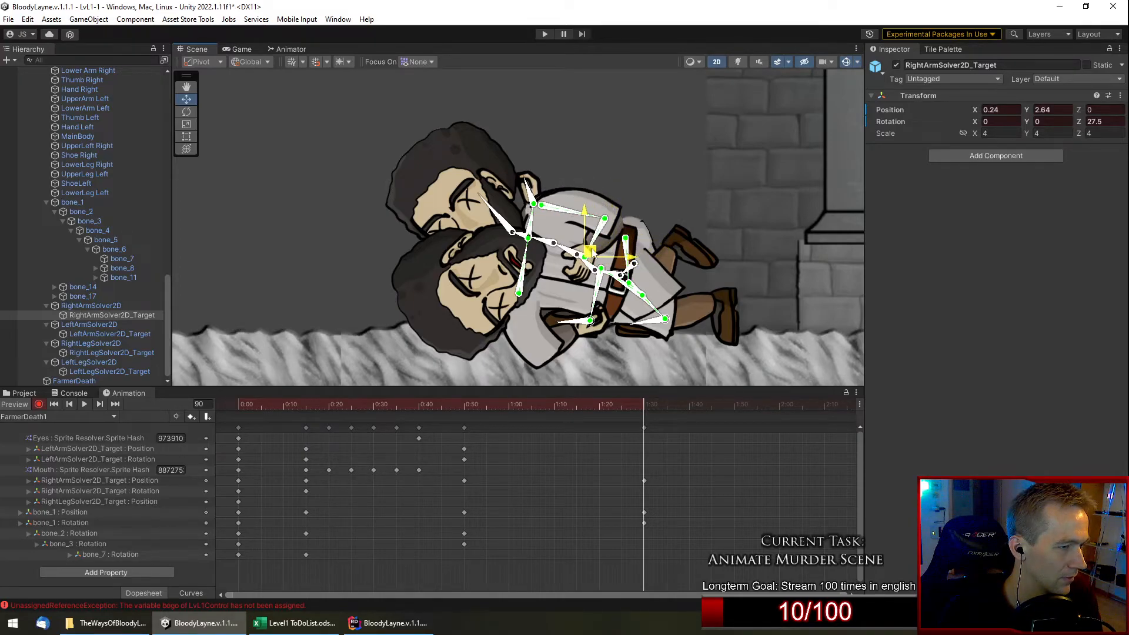
Key the farmer's LeftArmSolver2D_Target at frame 90, moving it down to the ground beside the belly and rotating the hand to fit.
left_click(137, 334)
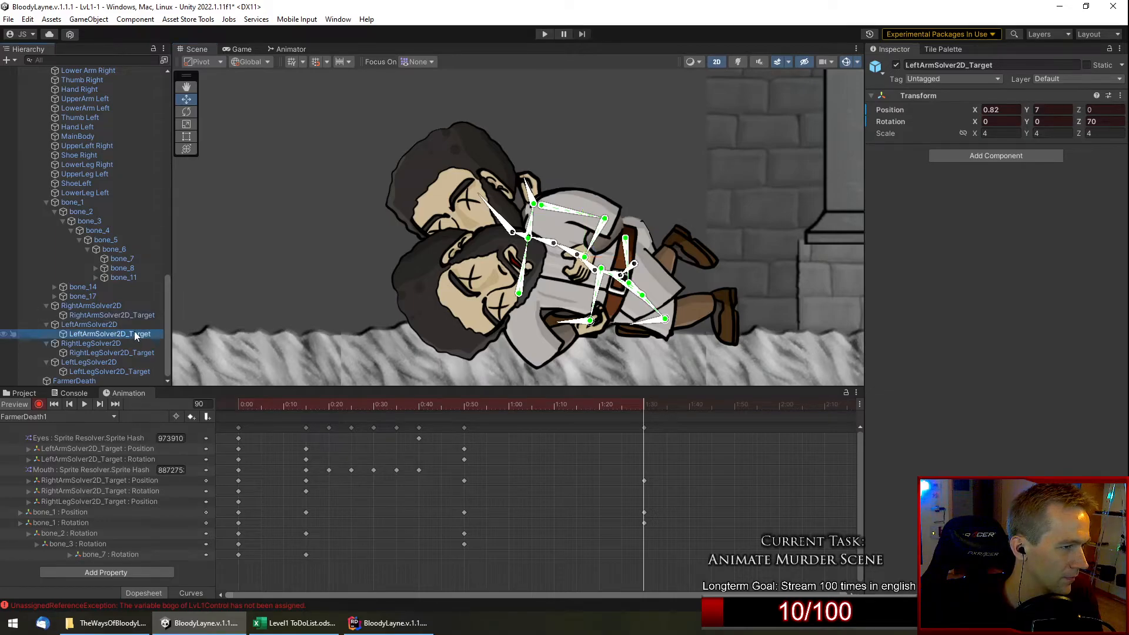
scroll(357, 298, "down", 2)
mouse_move(358, 297)
middle_mouse_down()
mouse_move(385, 239)
mouse_move(373, 306)
middle_mouse_up()
left_click_drag(547, 98, 568, 331)
left_click_drag(1079, 122, 195, 239)
Key the farmer's RightLegSolver2D_Target at frame 90 with position X -1.69, Y 2.97 and Z rotation -145.8.
left_click(130, 353)
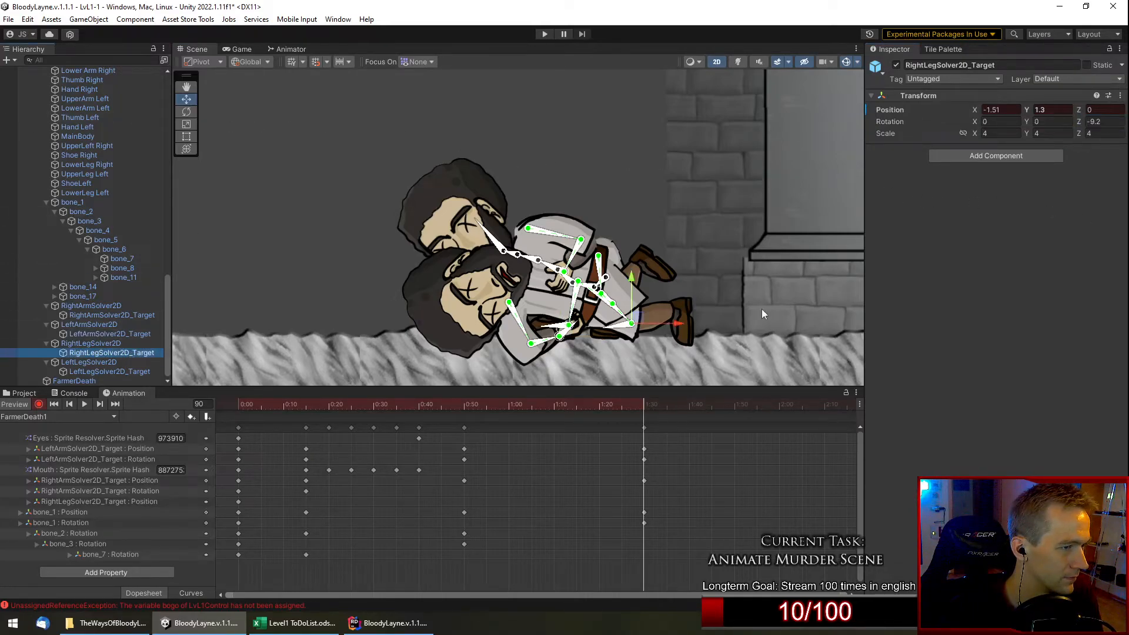
left_click_drag(635, 325, 657, 244)
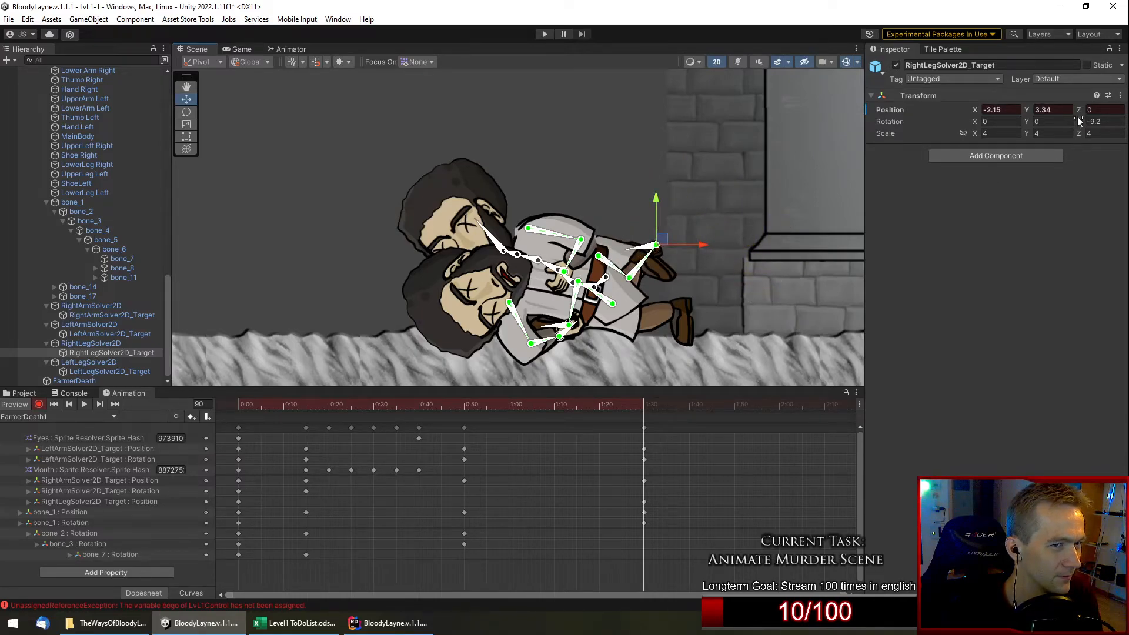
left_click_drag(1079, 121, 765, 161)
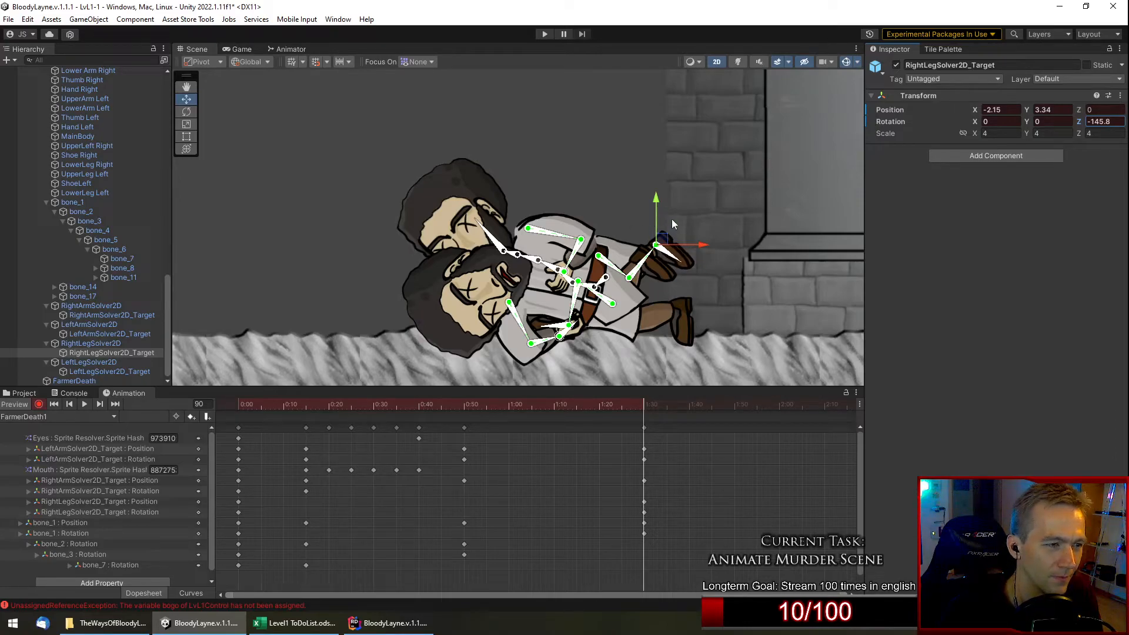
left_click_drag(663, 239, 649, 254)
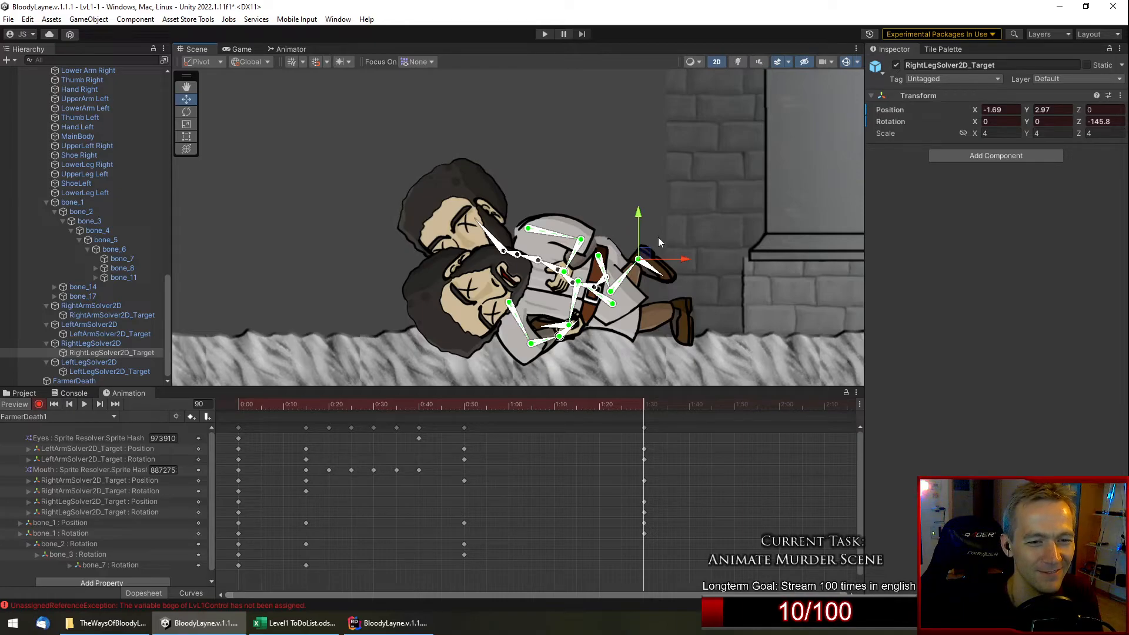
Key the farmer's LeftLegSolver2D_Target at frame 90 with position X -2.68, Y 1.76 and Z rotation -101.91.
left_click(615, 288)
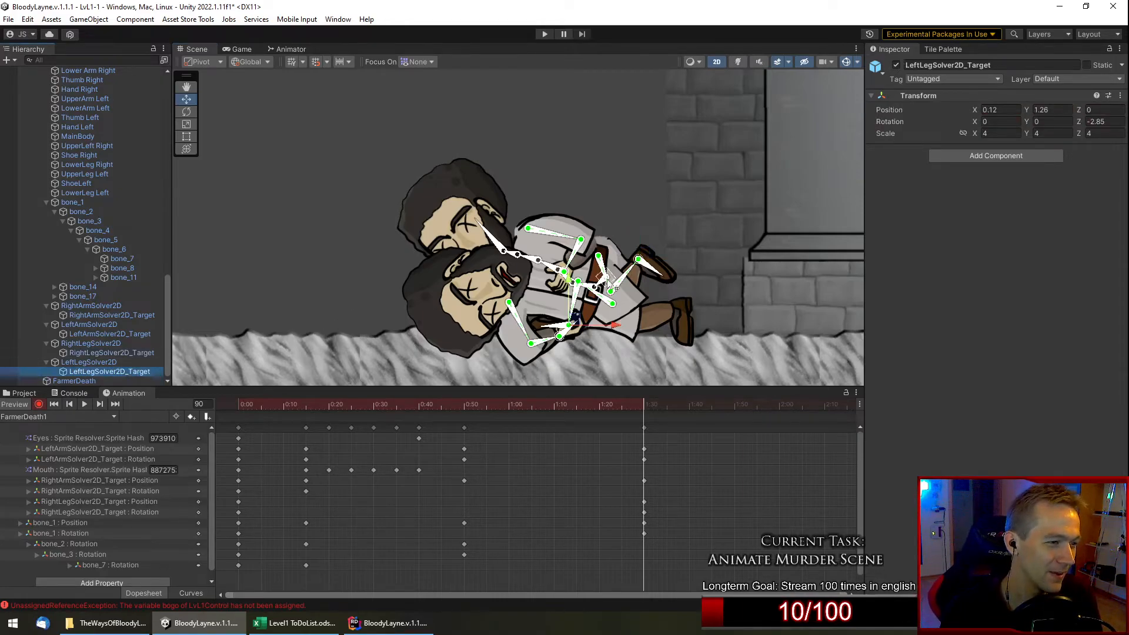
left_click_drag(581, 320, 667, 313)
mouse_move(706, 302)
left_mouse_down()
mouse_move(699, 264)
mouse_move(761, 287)
mouse_move(687, 318)
mouse_move(683, 299)
mouse_move(713, 293)
mouse_move(692, 294)
mouse_move(689, 267)
mouse_move(676, 303)
mouse_move(687, 303)
left_mouse_up()
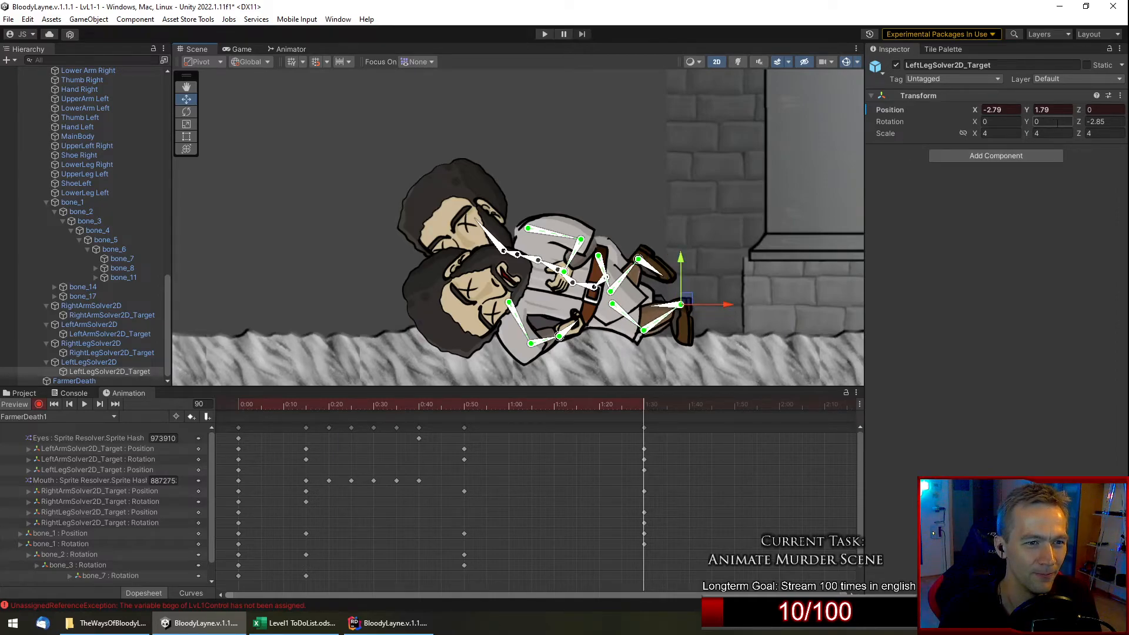
left_click_drag(1079, 121, 465, 281)
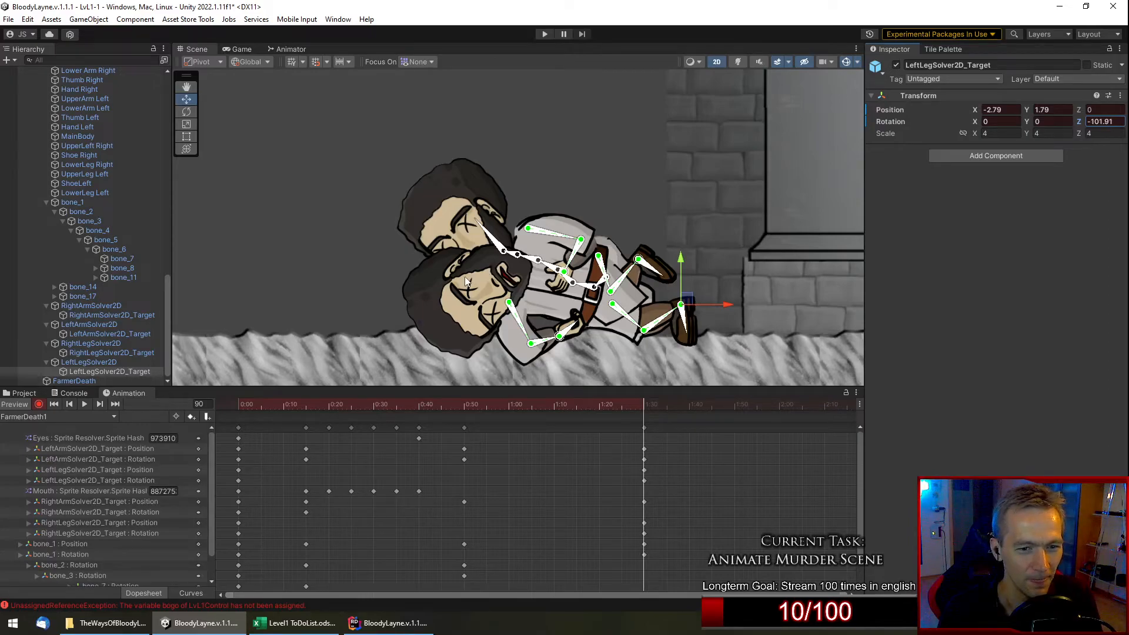
mouse_move(691, 298)
left_mouse_down()
mouse_move(685, 272)
mouse_move(648, 246)
mouse_move(686, 299)
left_mouse_up()
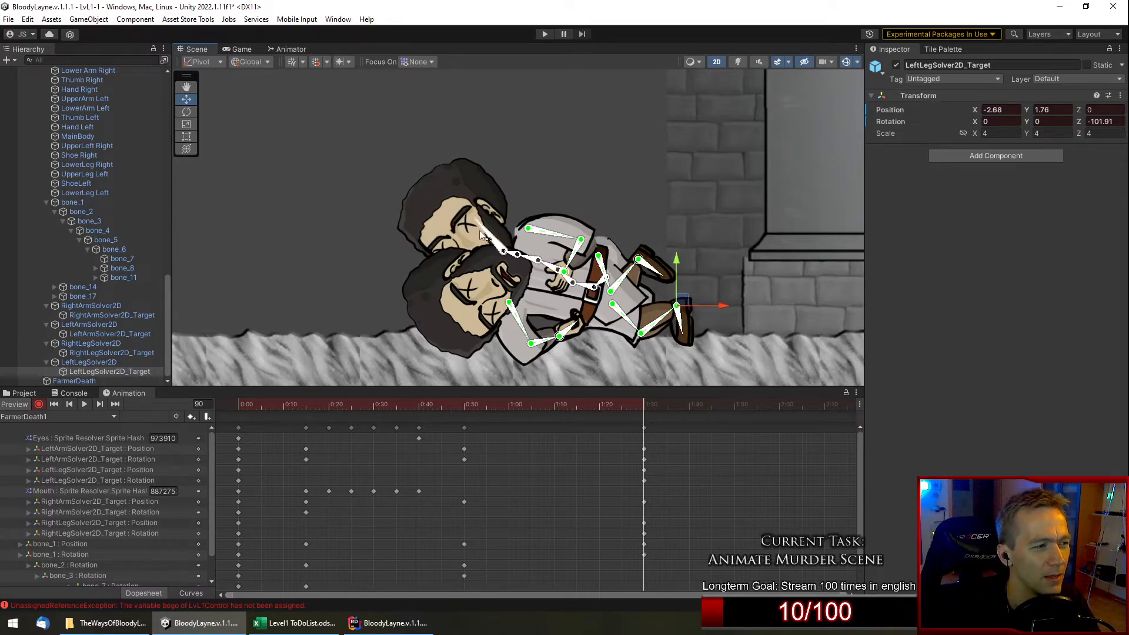
Rotate the farmer's head bone_7 to about -52.4 on Z at frame 90 to match the FarmerDeath sprite's head.
left_click_drag(482, 236, 441, 300)
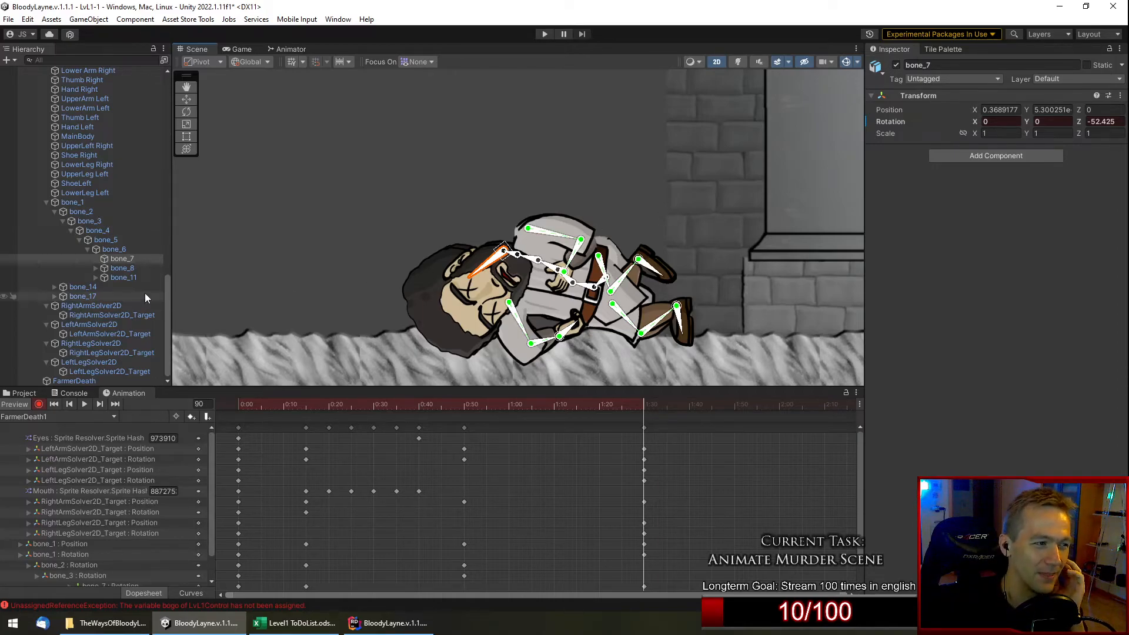
scroll(137, 305, "up", 5)
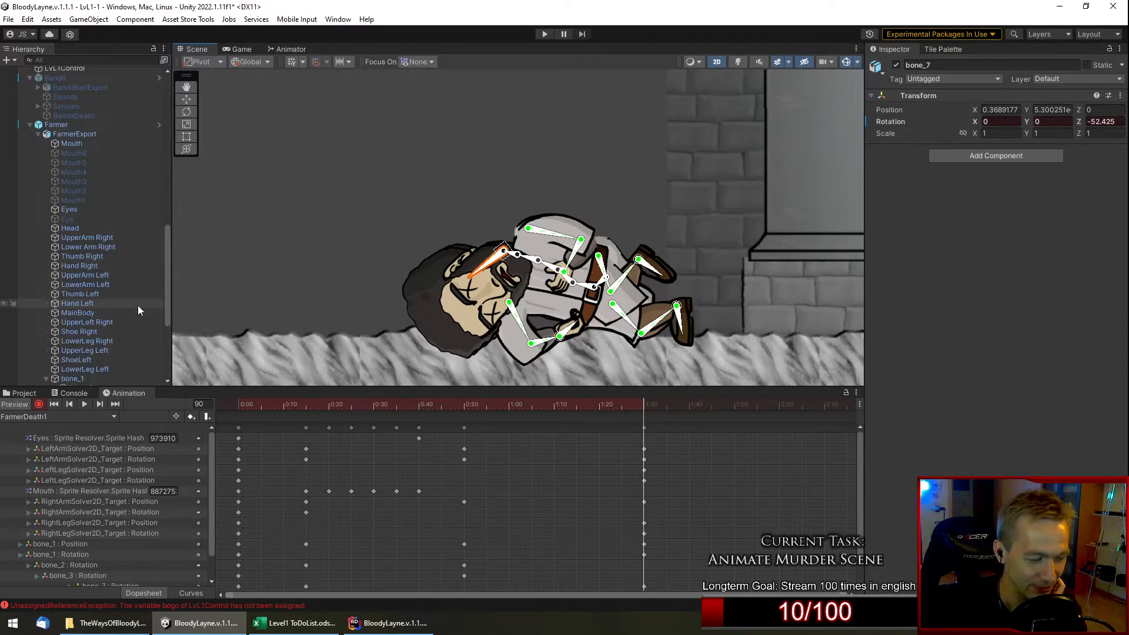
scroll(138, 305, "down", 5)
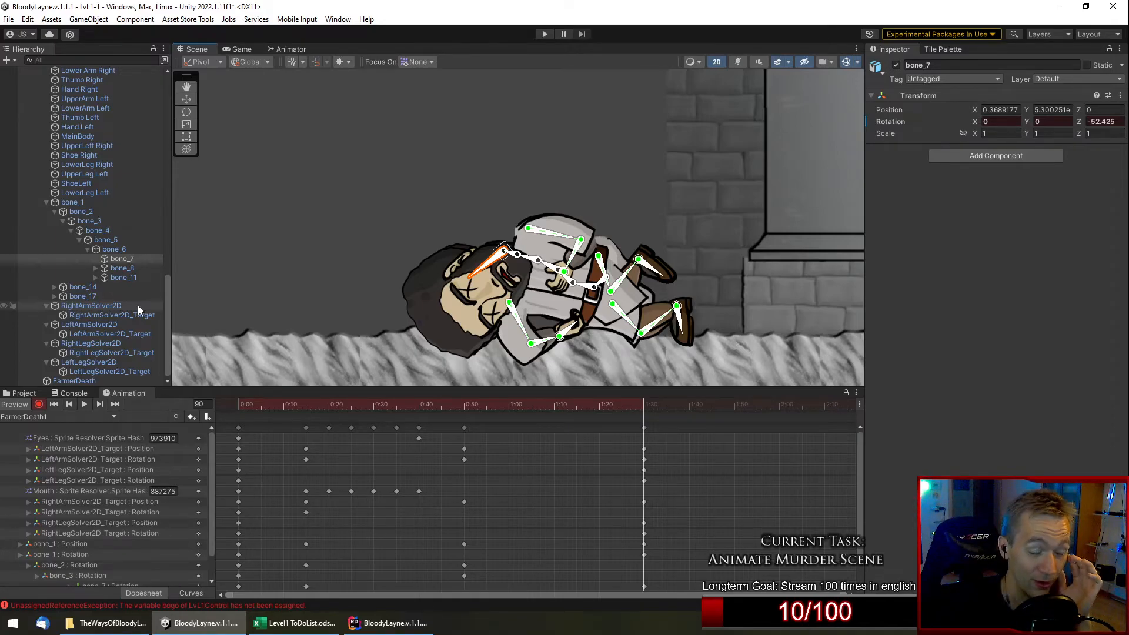
scroll(128, 313, "up", 5)
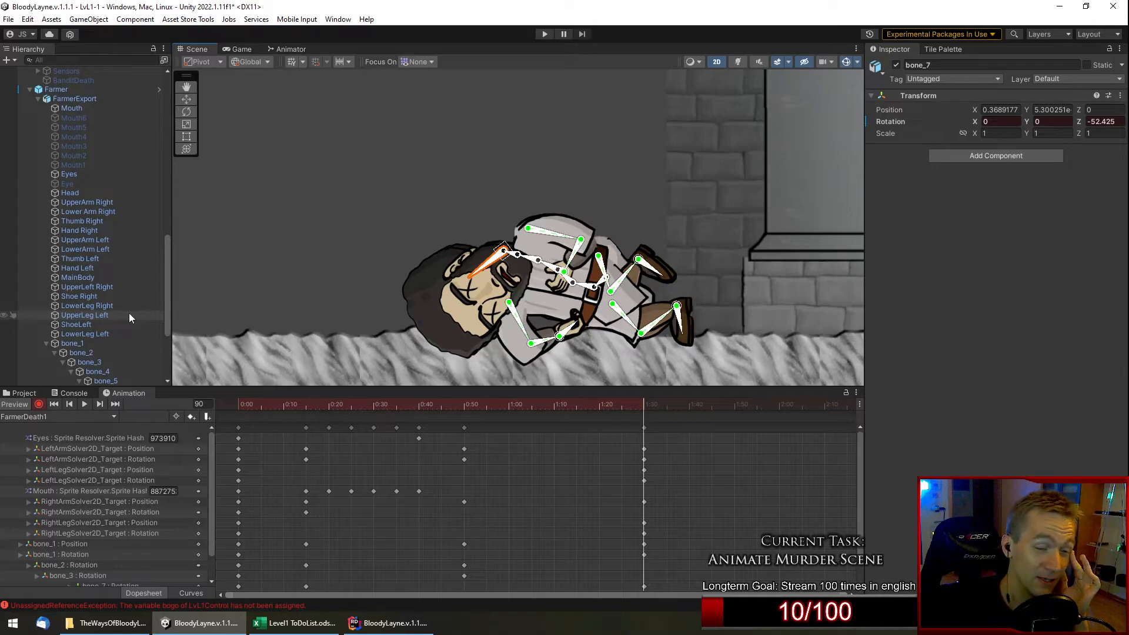
scroll(129, 313, "up", 7)
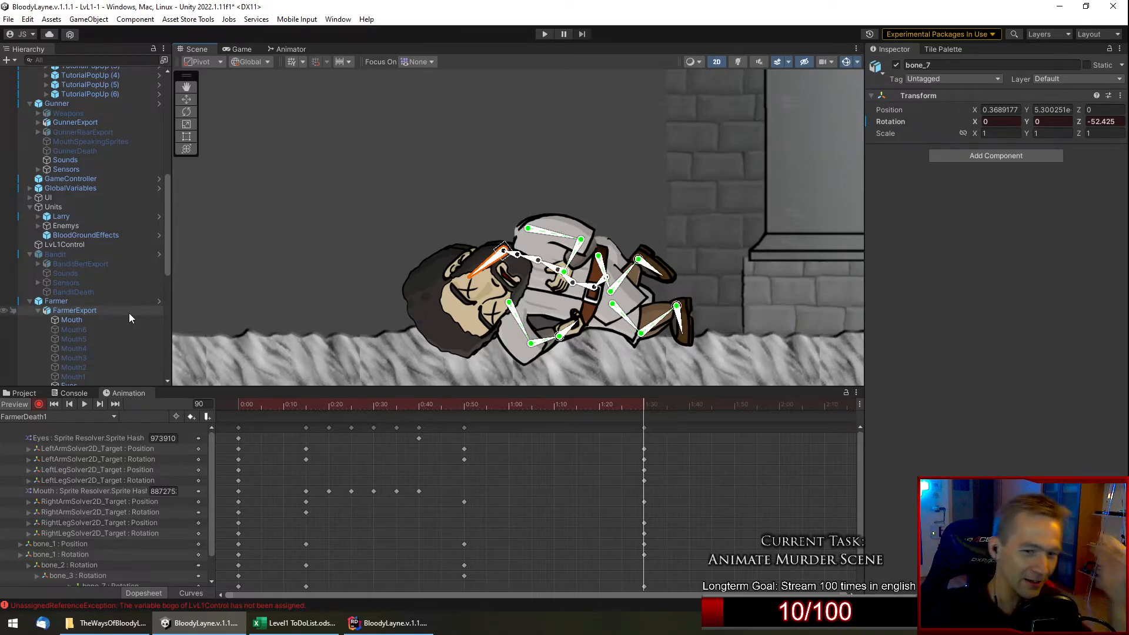
Collapse the FarmerExport hierarchy and examine the BanditDeath sprite's sorting layer and order settings.
scroll(39, 306, "down", 7)
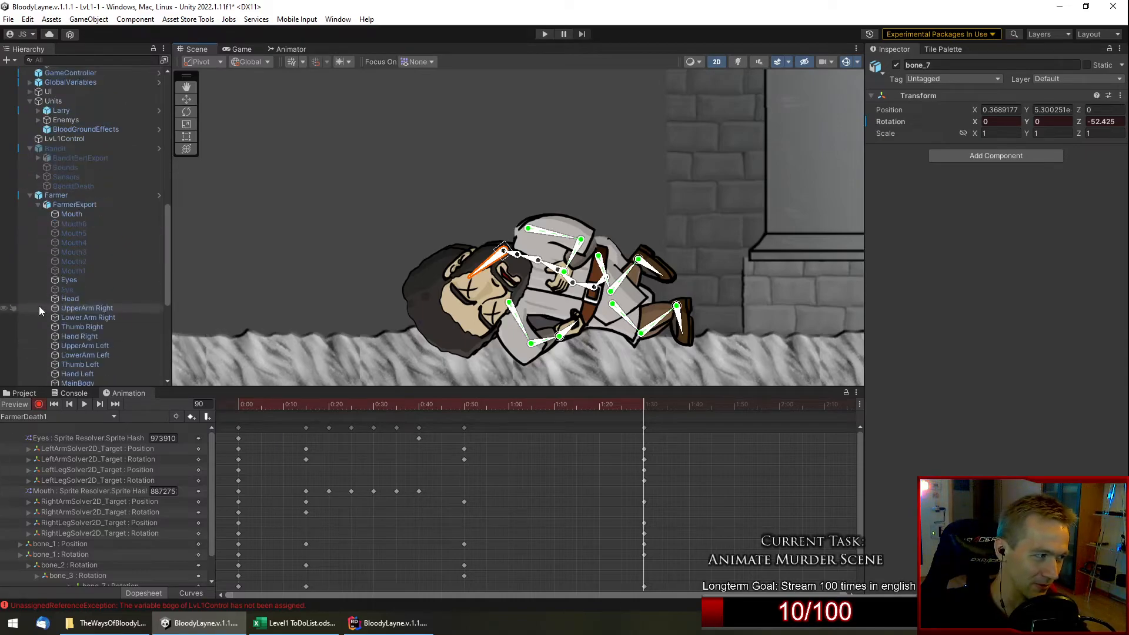
scroll(39, 306, "down", 3)
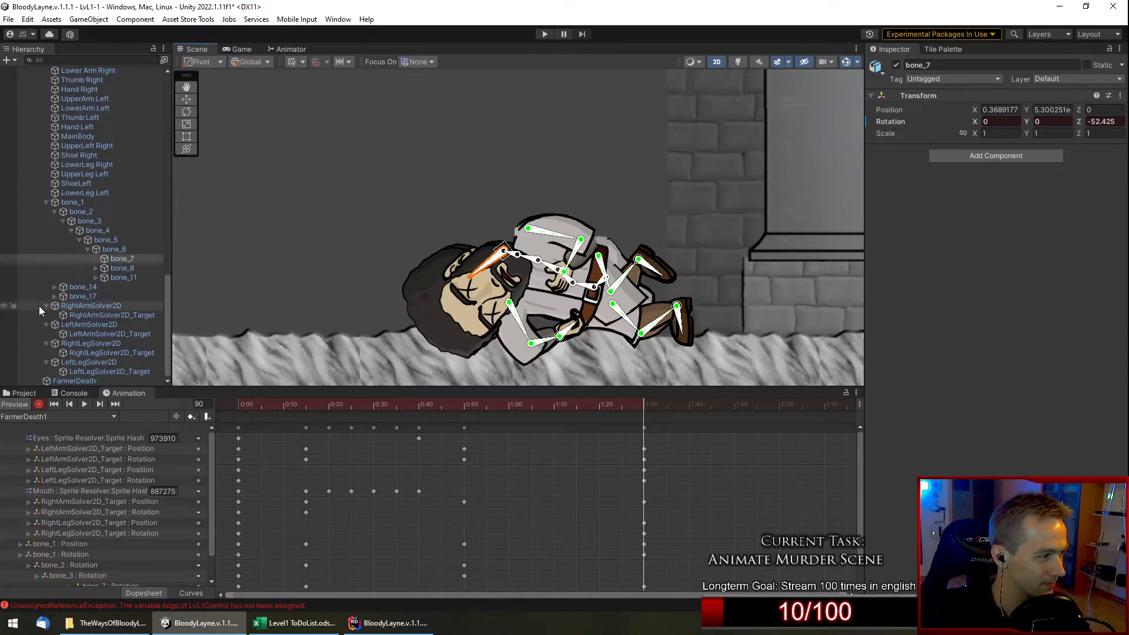
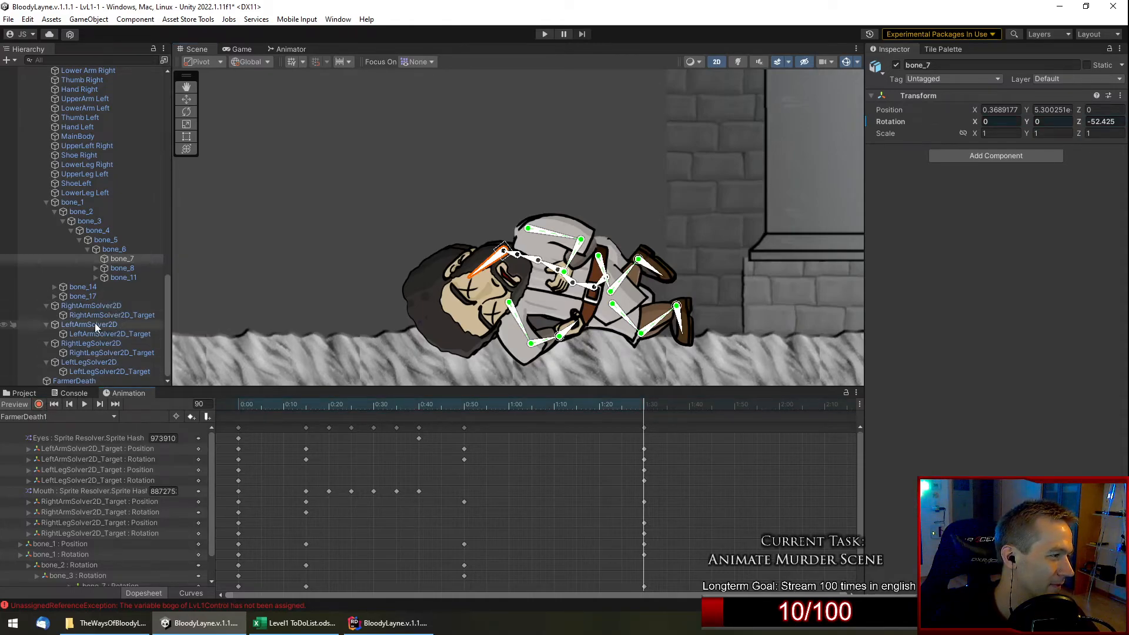
scroll(94, 326, "up", 5)
scroll(94, 326, "up", 6)
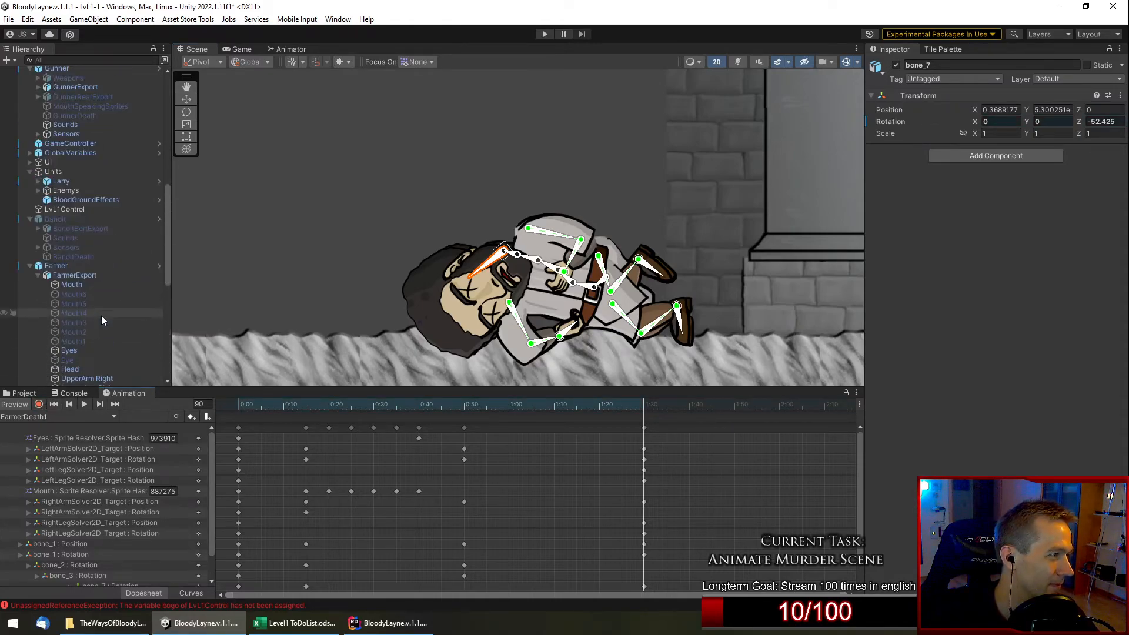
left_click(39, 276)
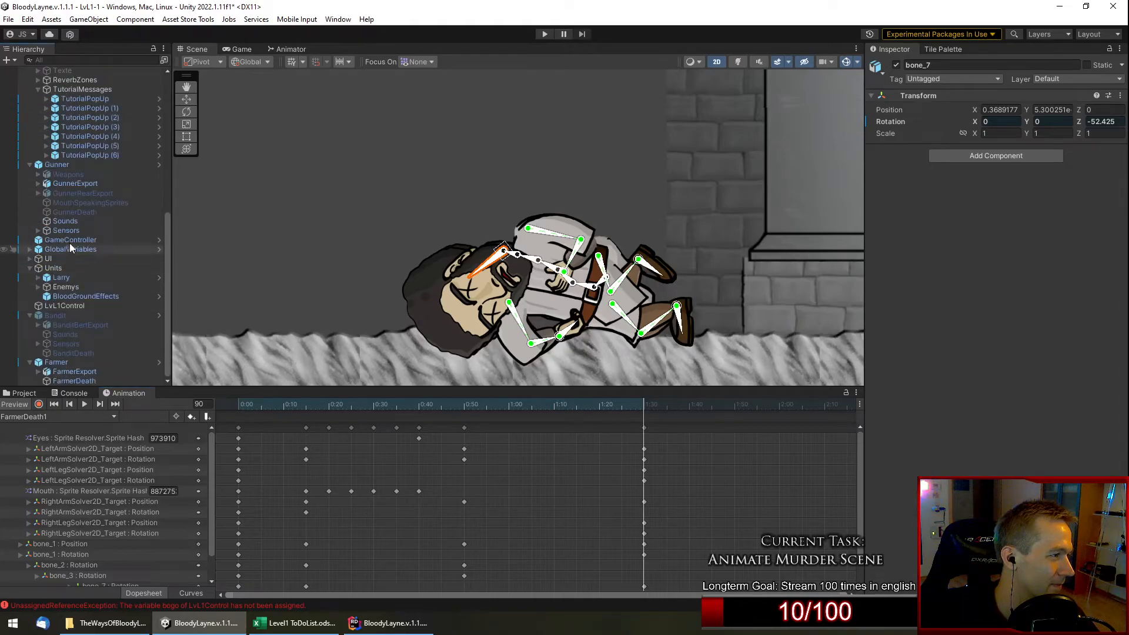
left_click(87, 353)
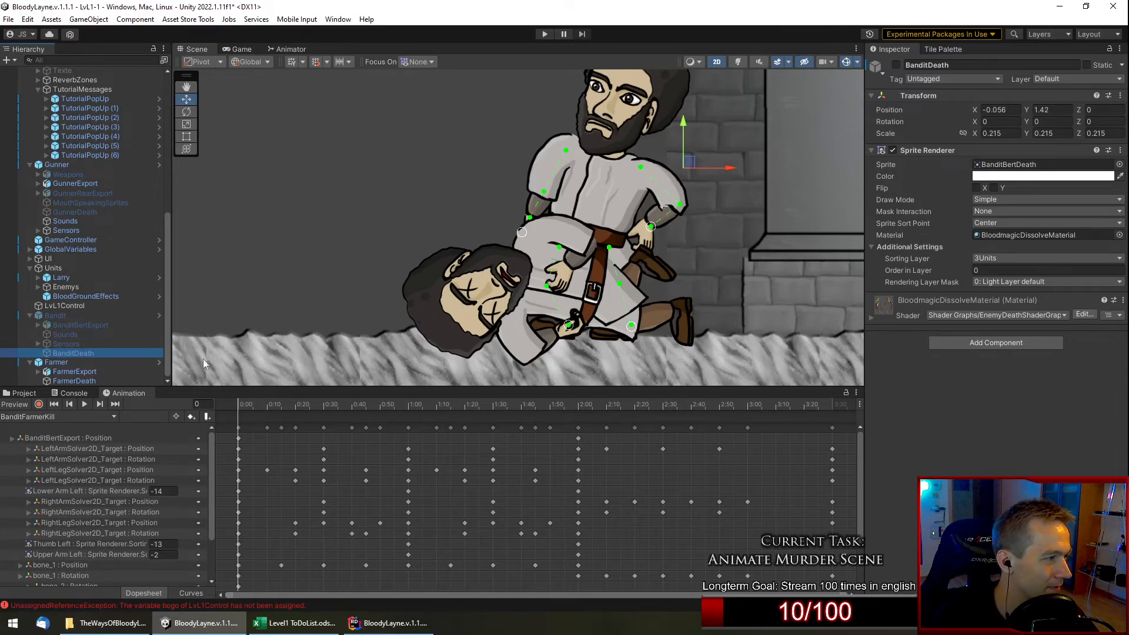
key("Up")
key("Up")
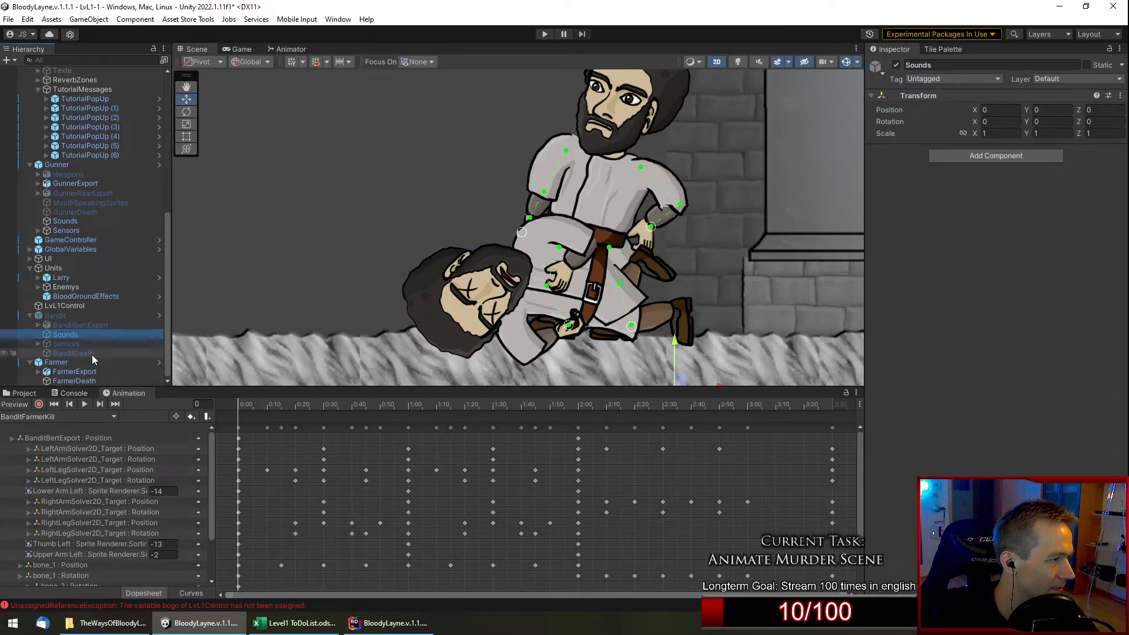
Set the FarmerDeath sprite's order in layer to -1000.
left_click(89, 380)
left_click(912, 271)
double_click(988, 271)
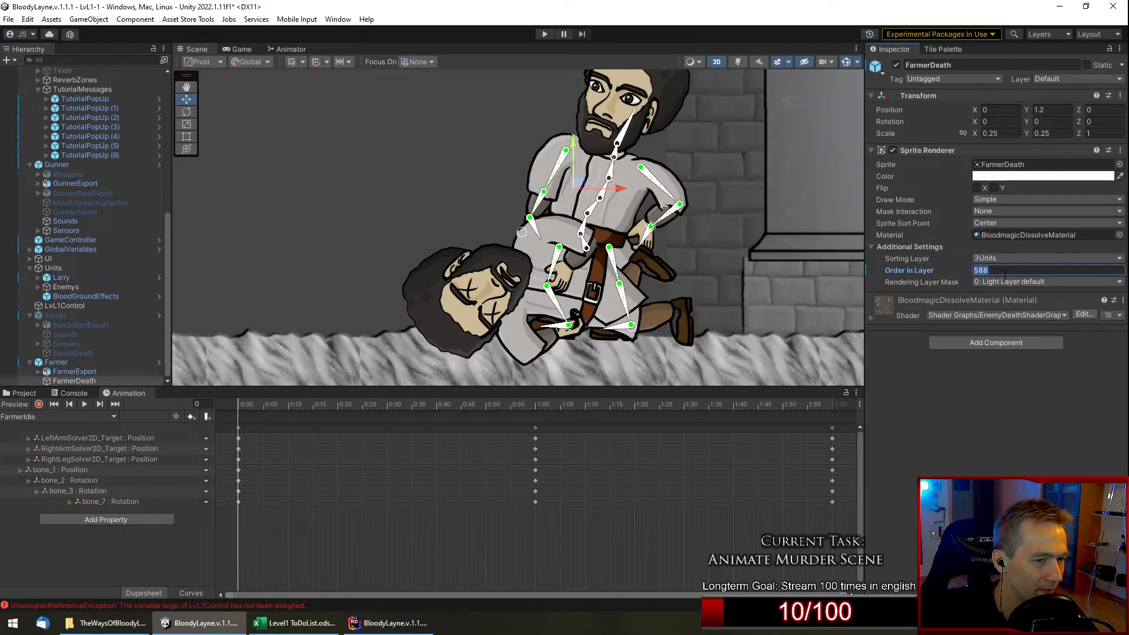
type("-1000")
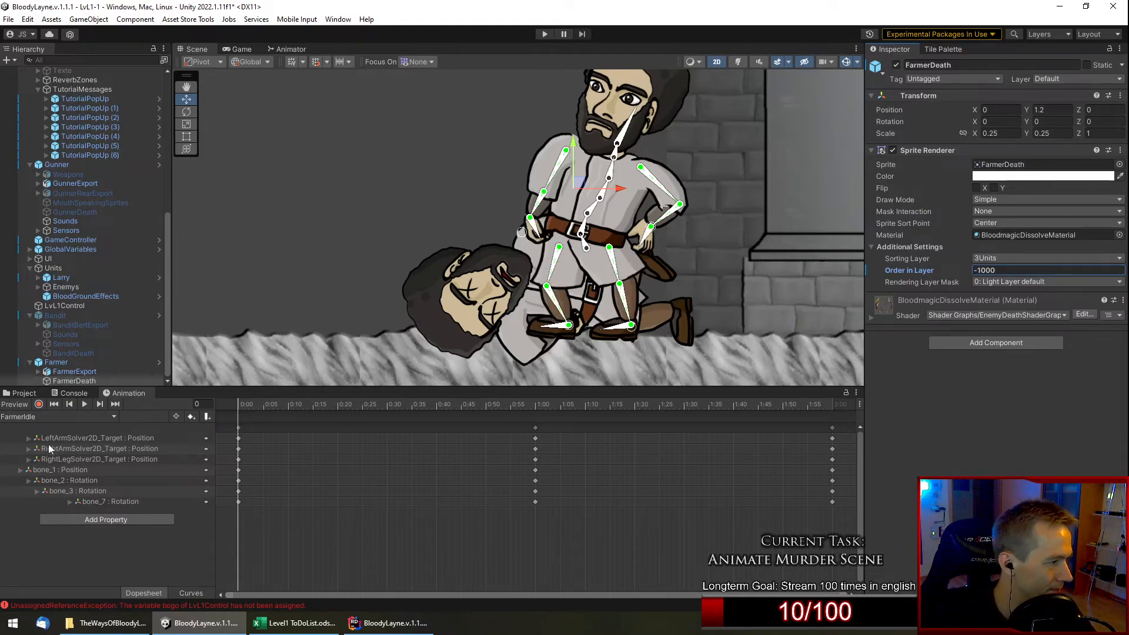
Switch to the FarmerDeath1 clip and scrub through it to compare its last frame with the FarmerDeath sprite.
left_click(82, 415)
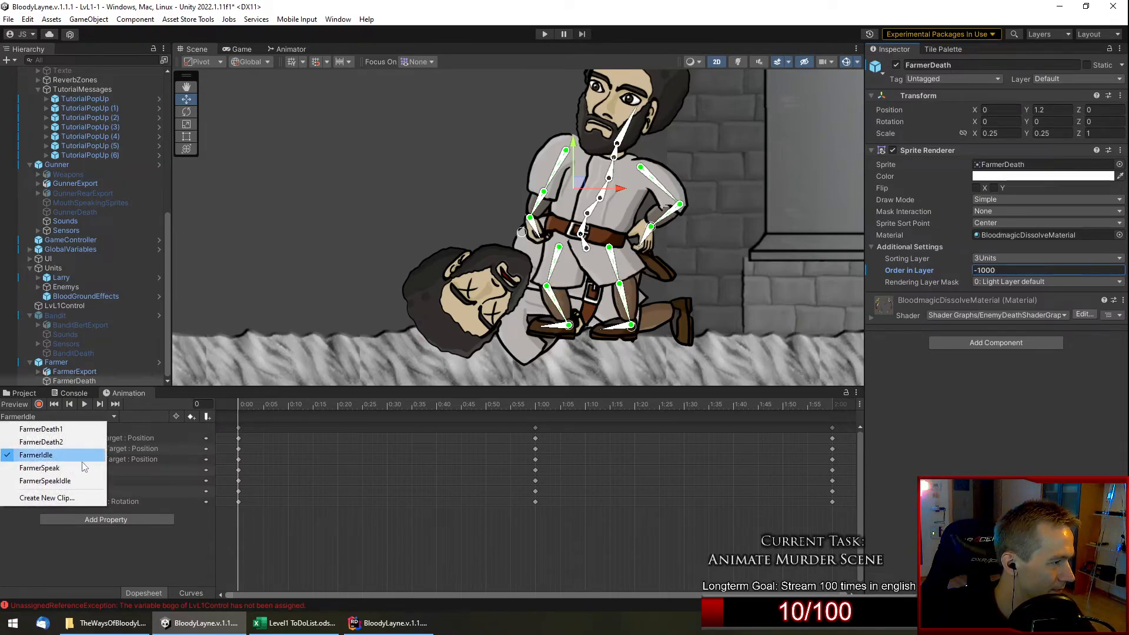
left_click(70, 442)
left_click(82, 416)
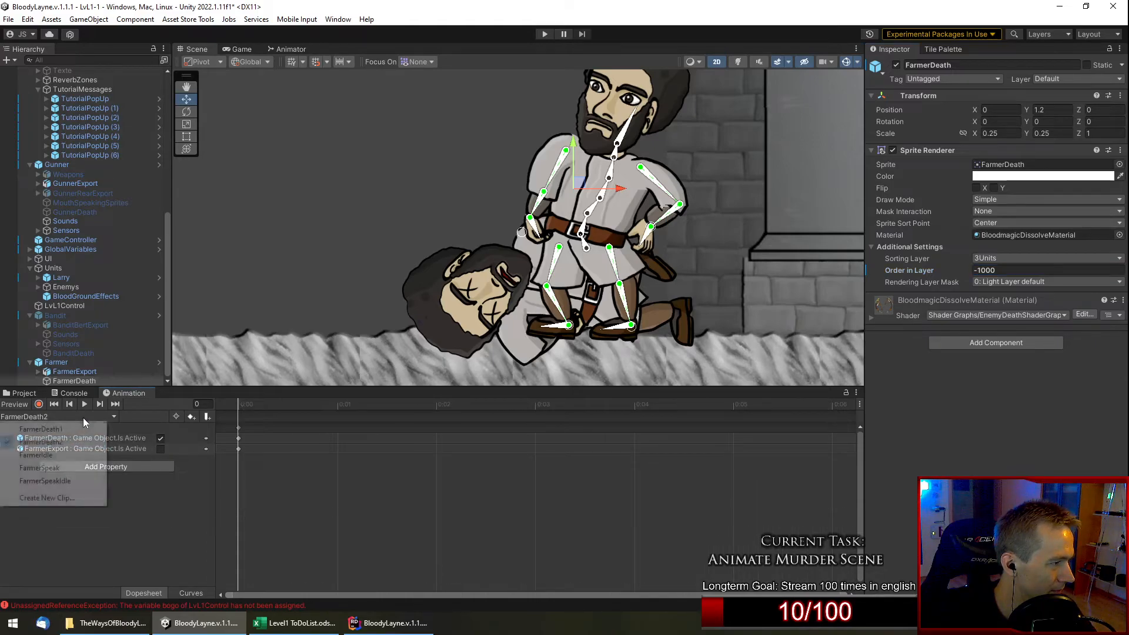
left_click(65, 430)
left_click_drag(278, 406, 820, 418)
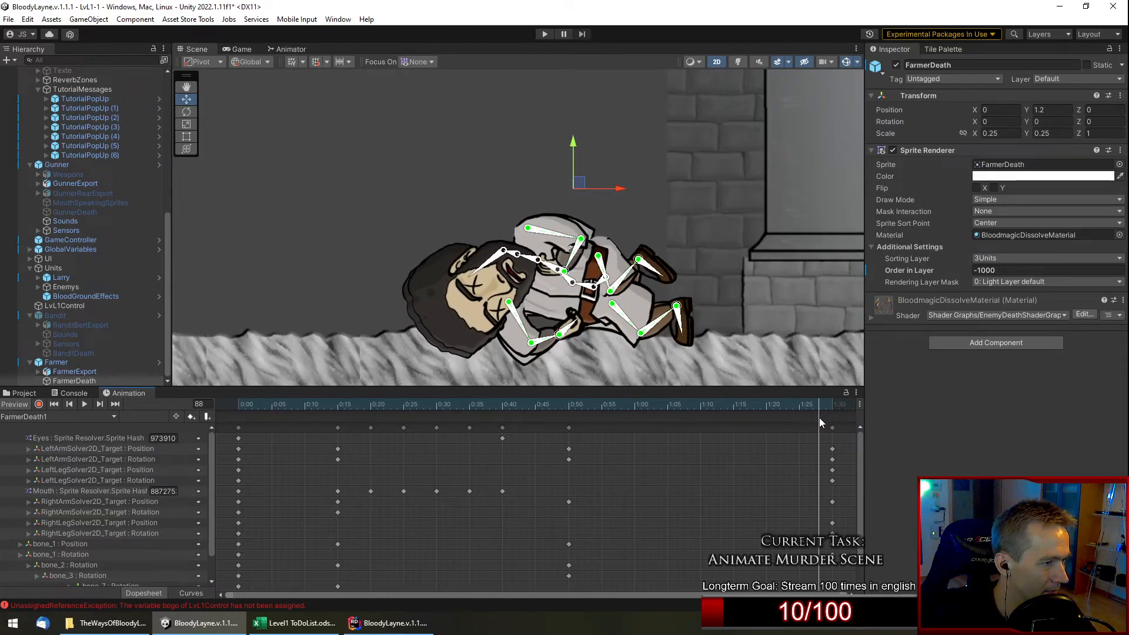
mouse_move(818, 412)
left_mouse_down()
mouse_move(835, 412)
mouse_move(541, 415)
mouse_move(832, 418)
left_mouse_up()
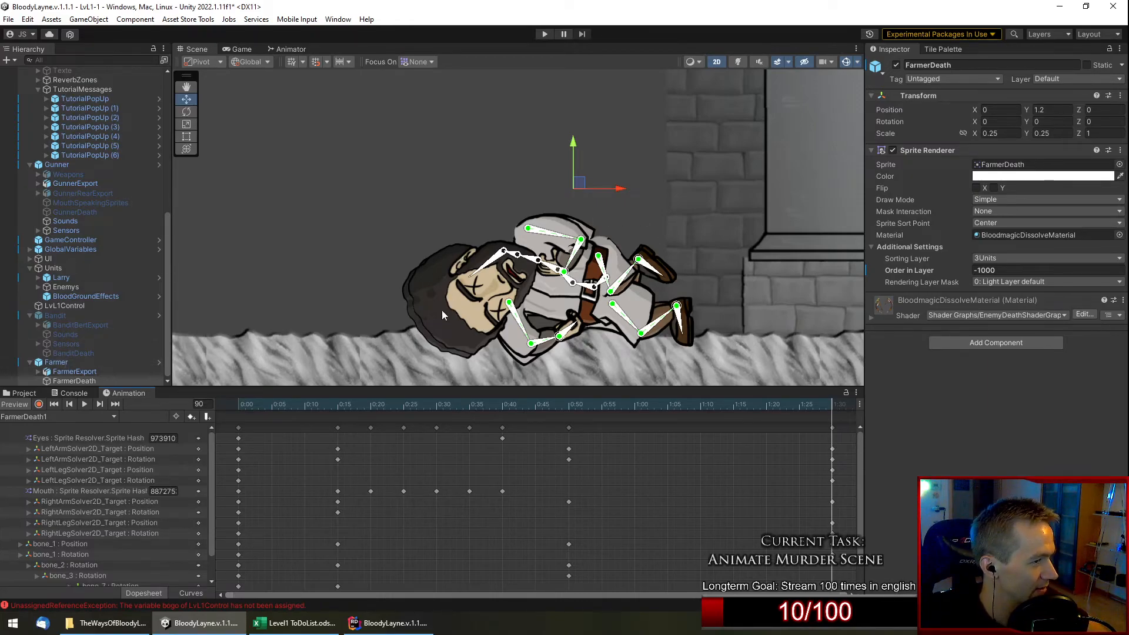
left_click_drag(266, 404, 194, 438)
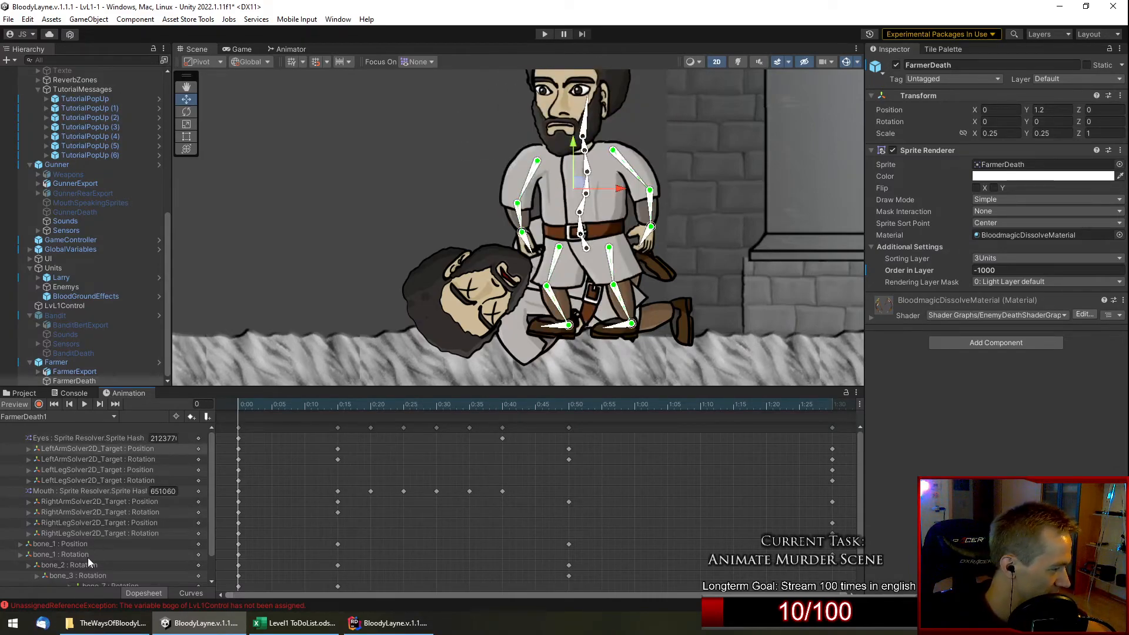
Key the farmer's bone_1 at frame 40 with a Z rotation of about 57.5 and scrub the fall up to it.
left_click(135, 545)
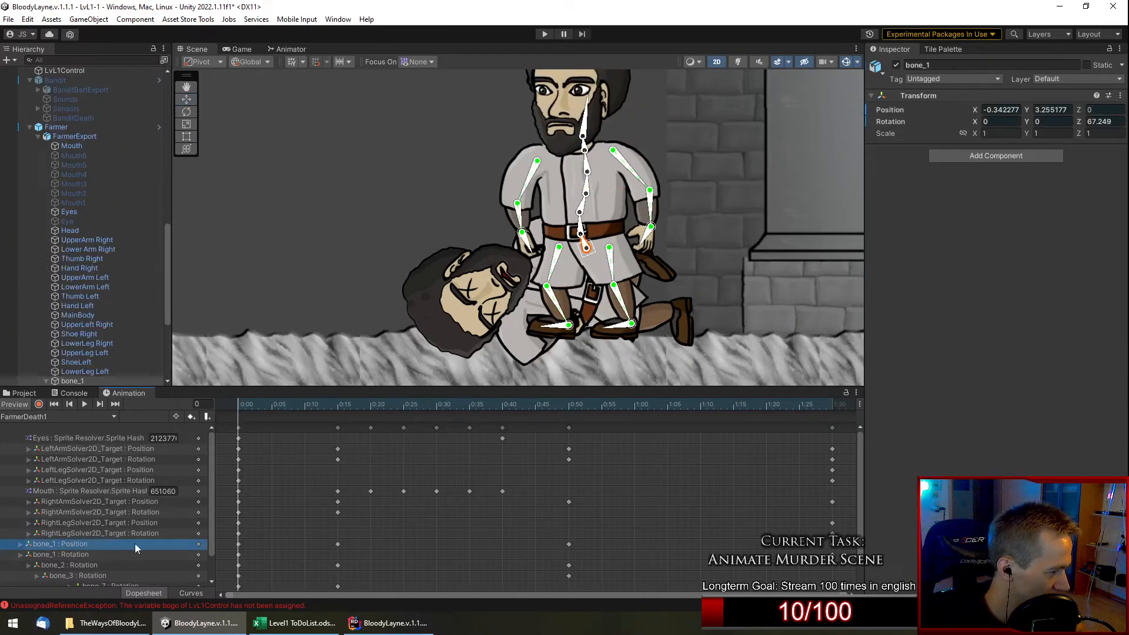
left_click(238, 545)
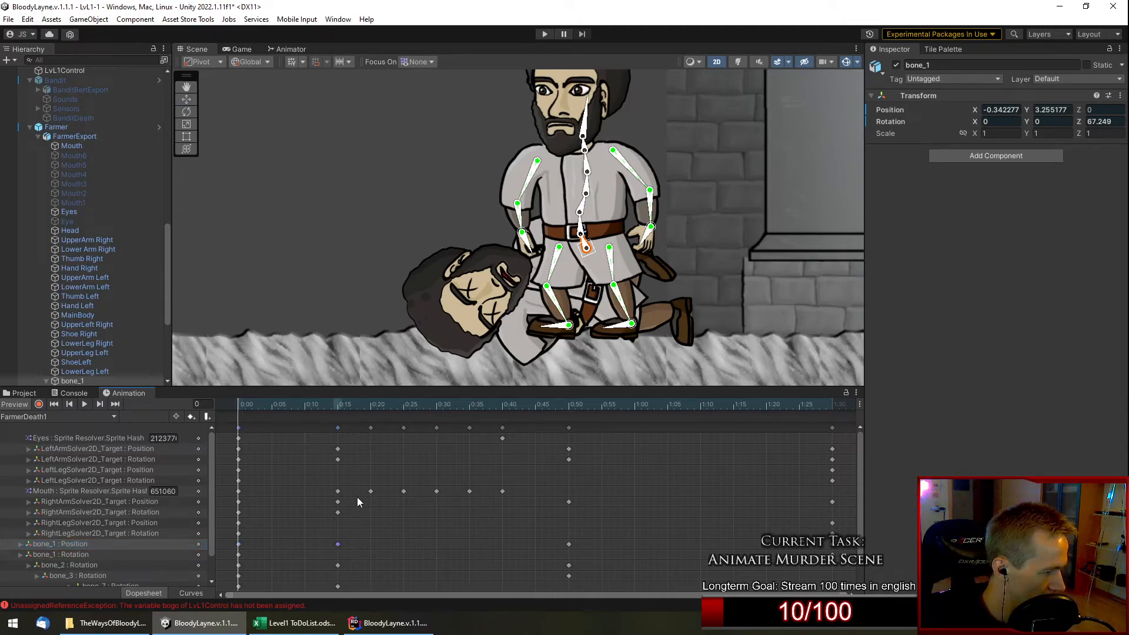
left_click_drag(340, 407, 501, 431)
scroll(579, 266, "up", 4)
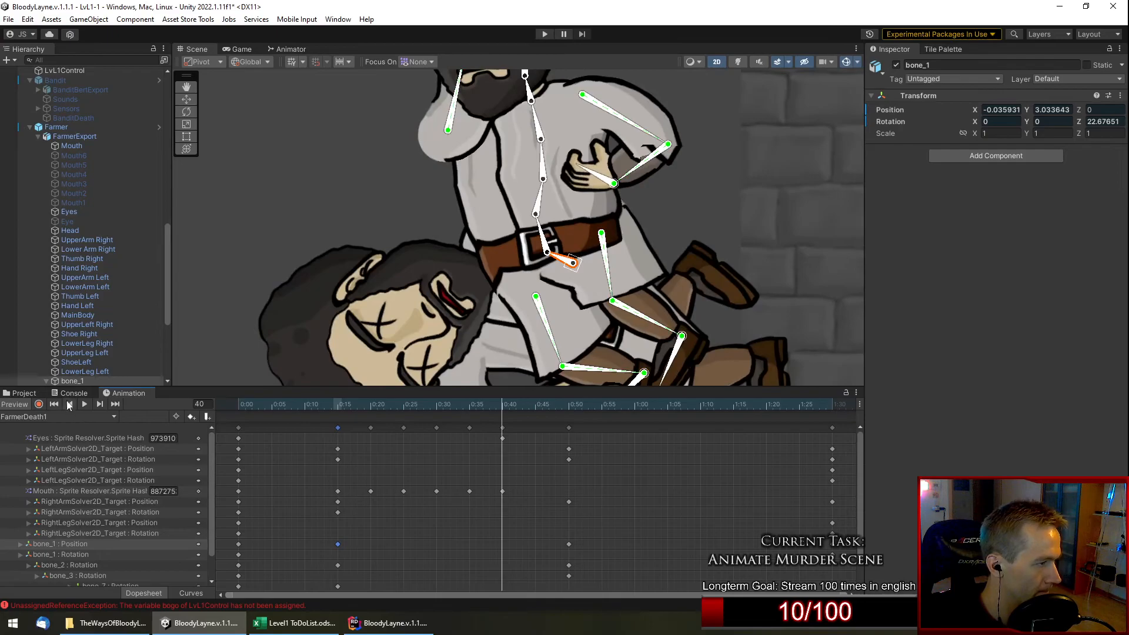
left_click(39, 404)
scroll(603, 232, "up", 2)
left_click_drag(584, 254, 597, 252)
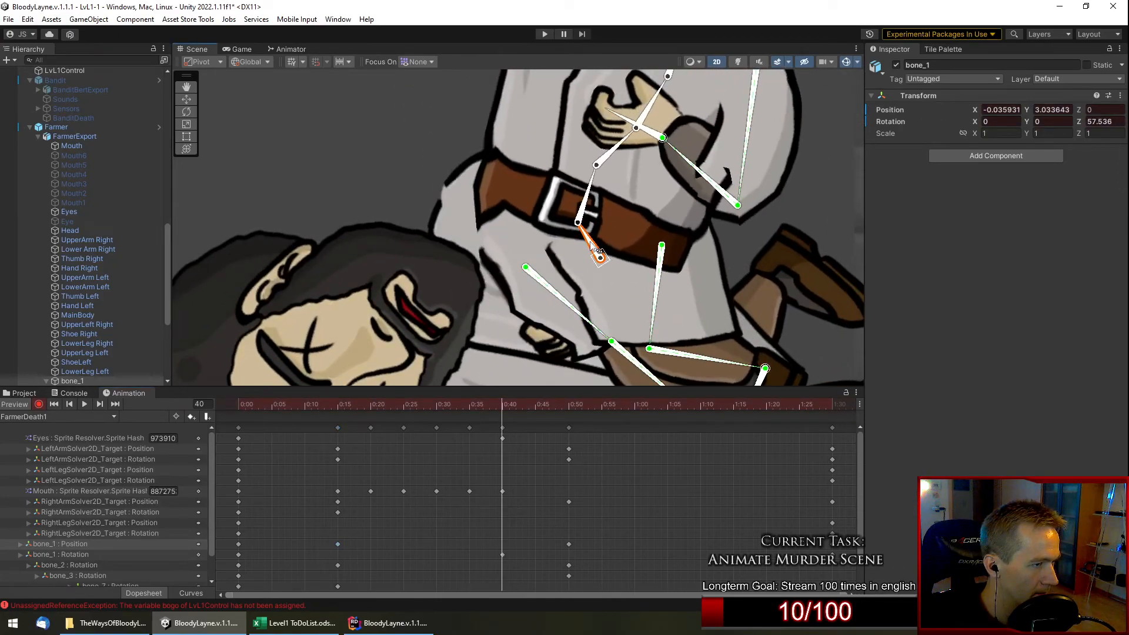
scroll(509, 297, "down", 7)
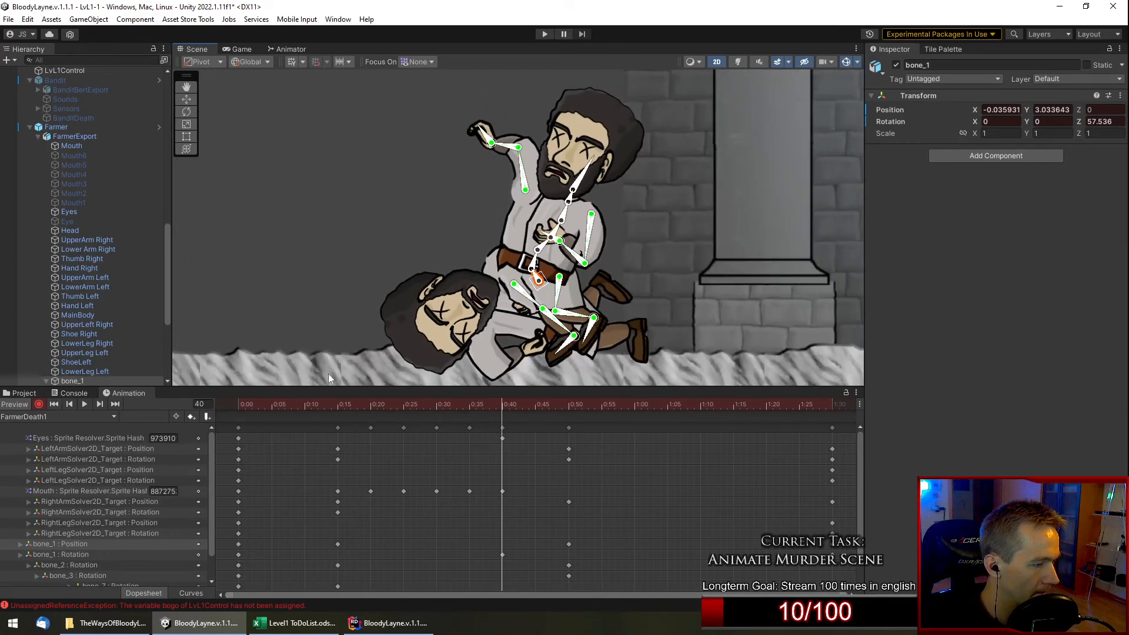
left_click_drag(273, 404, 499, 429)
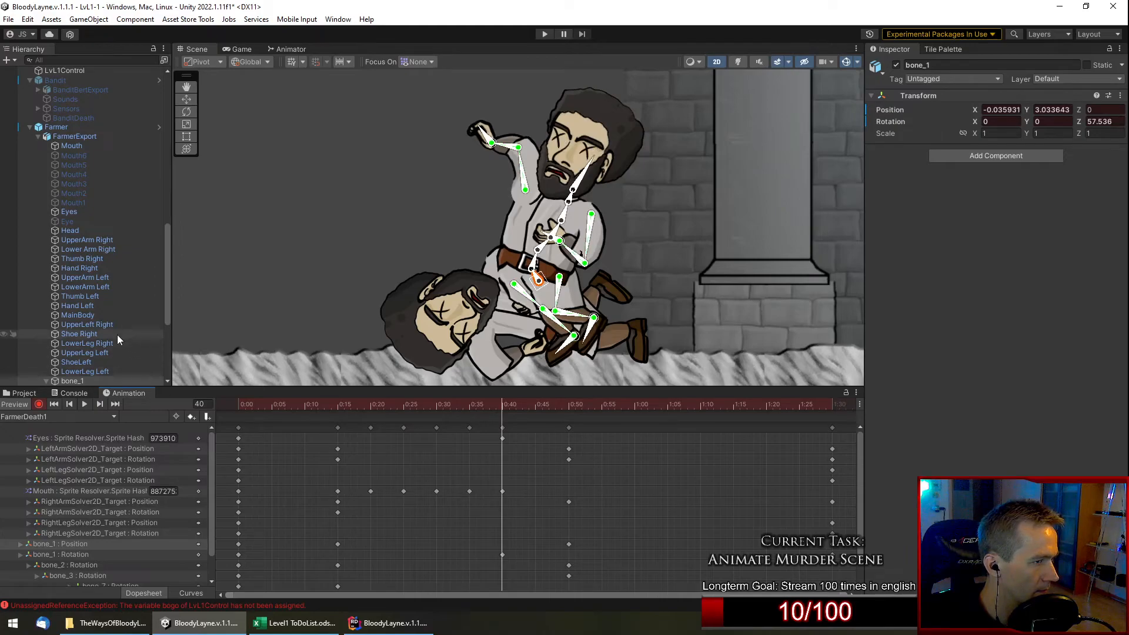
Key the farmer's LeftLegSolver2D_Target at frame 40 with position X -0.14, Y 1.17 and Z rotation -6.96.
scroll(118, 335, "down", 4)
scroll(118, 334, "down", 1)
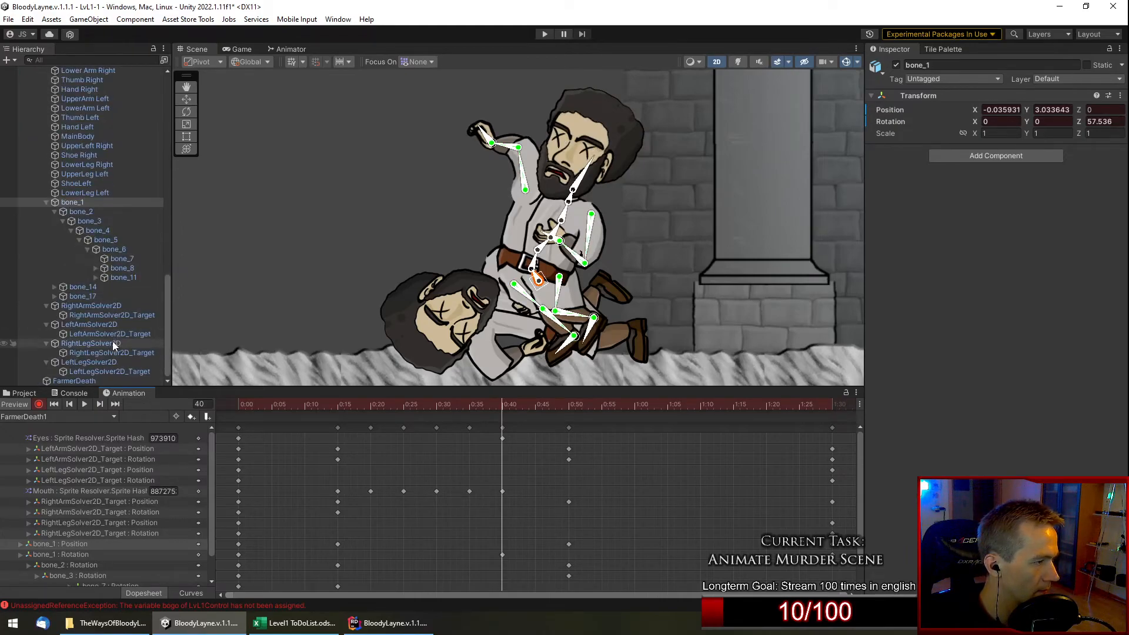
left_click(105, 371)
scroll(682, 324, "up", 2)
left_click_drag(556, 337, 514, 354)
left_click_drag(1082, 121, 678, 246)
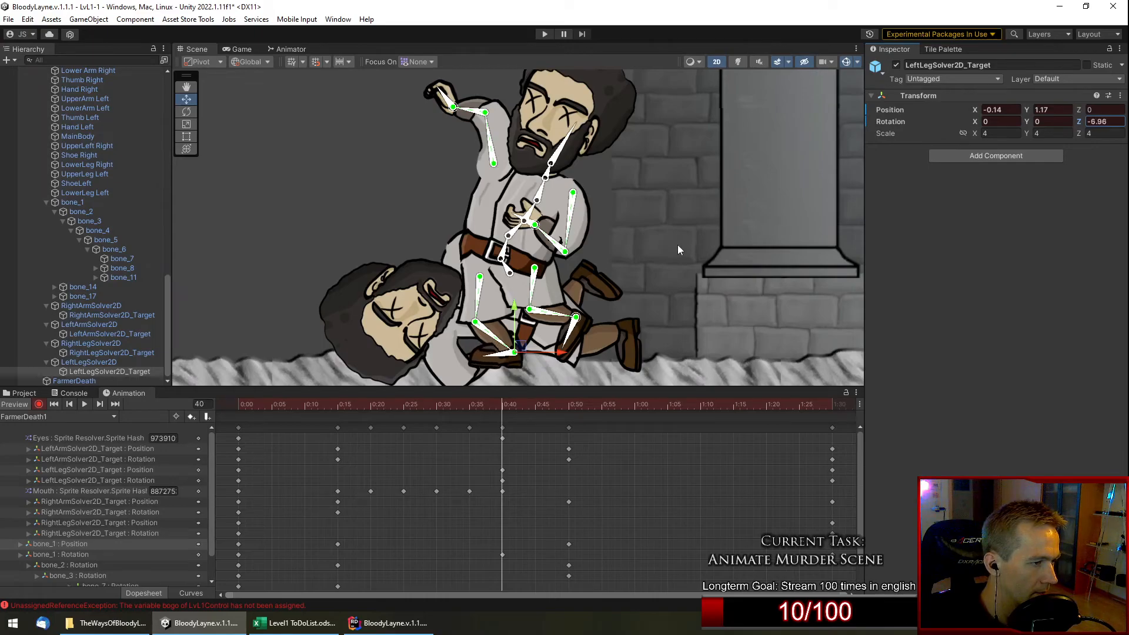
Move the last column of keyframes in FarmerDeath1 to frame 70 and play back the faster fall.
left_click_drag(445, 404, 135, 418)
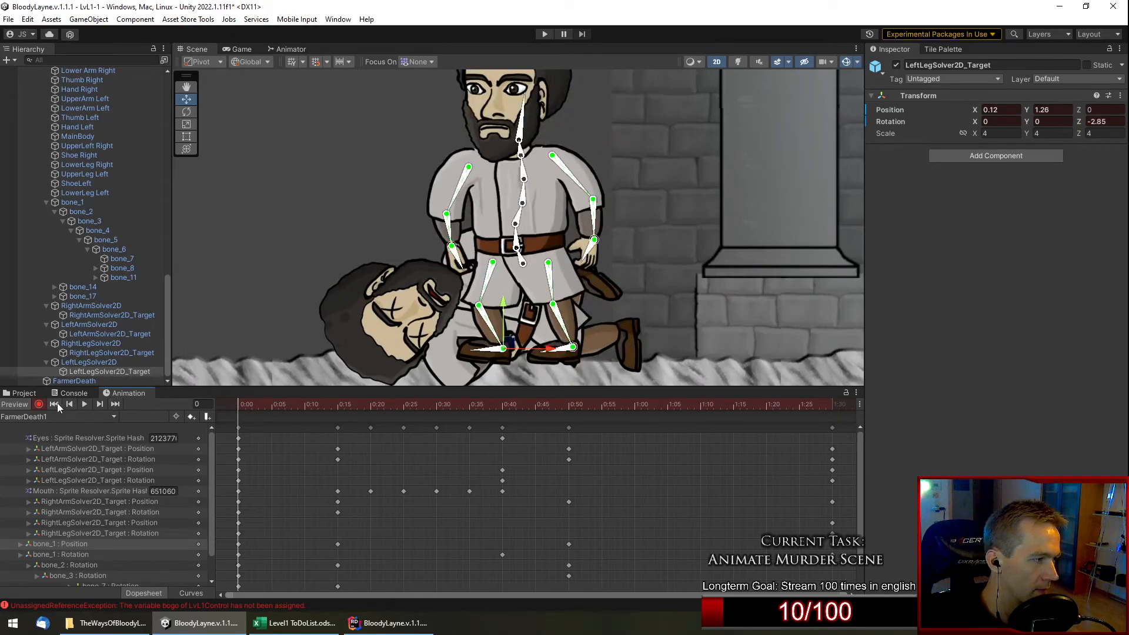
left_click(85, 404)
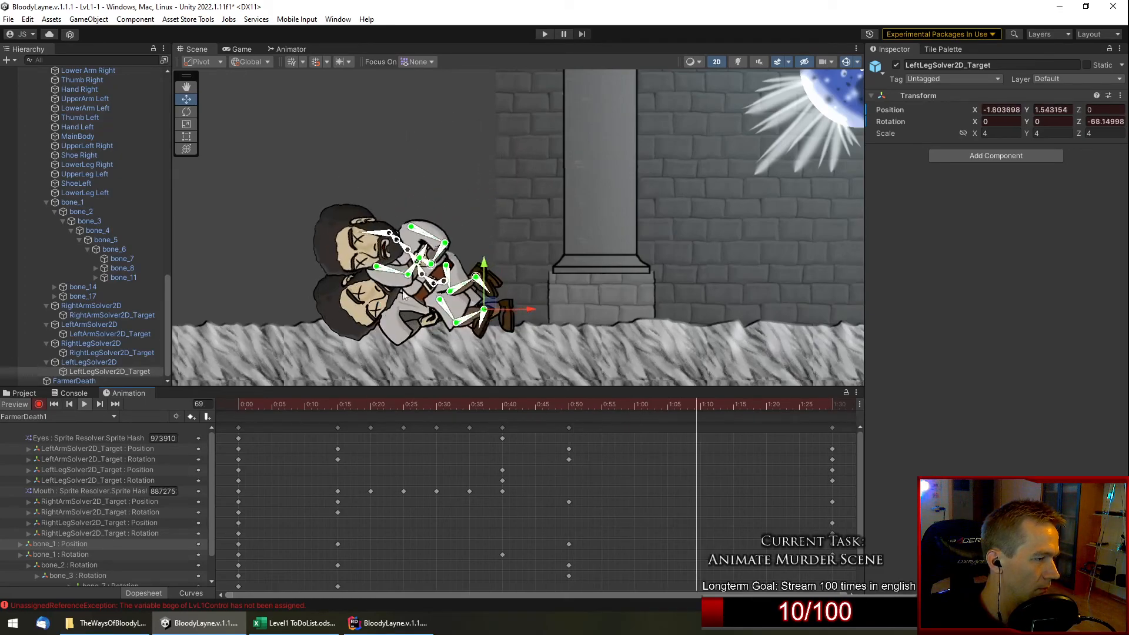
left_click_drag(350, 404, 702, 432)
left_click_drag(481, 404, 86, 418)
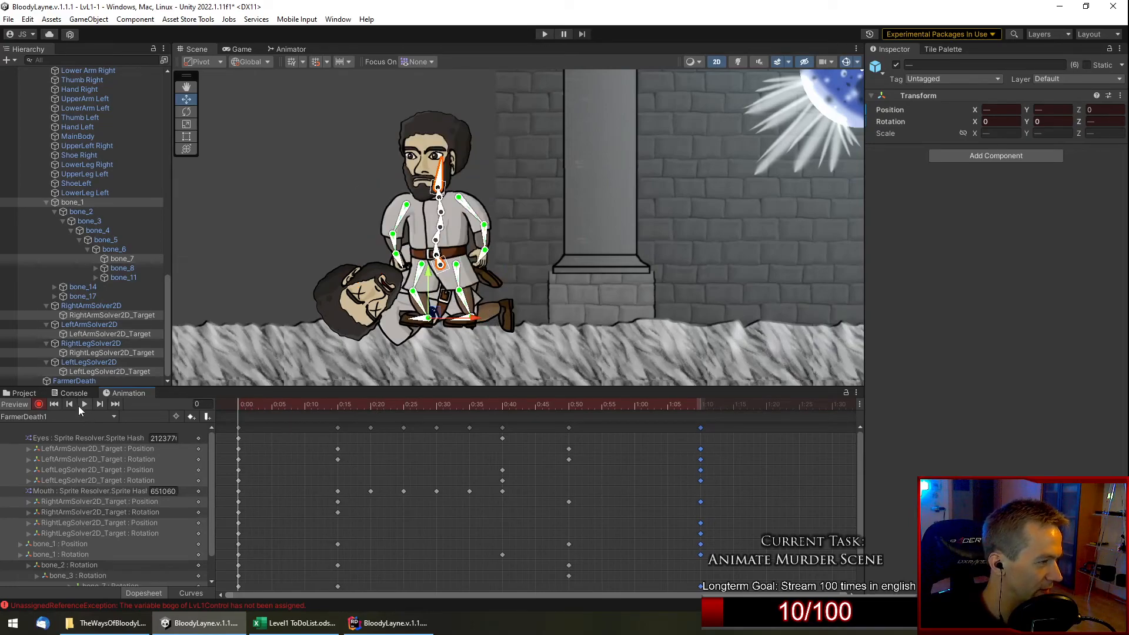
left_click(84, 405)
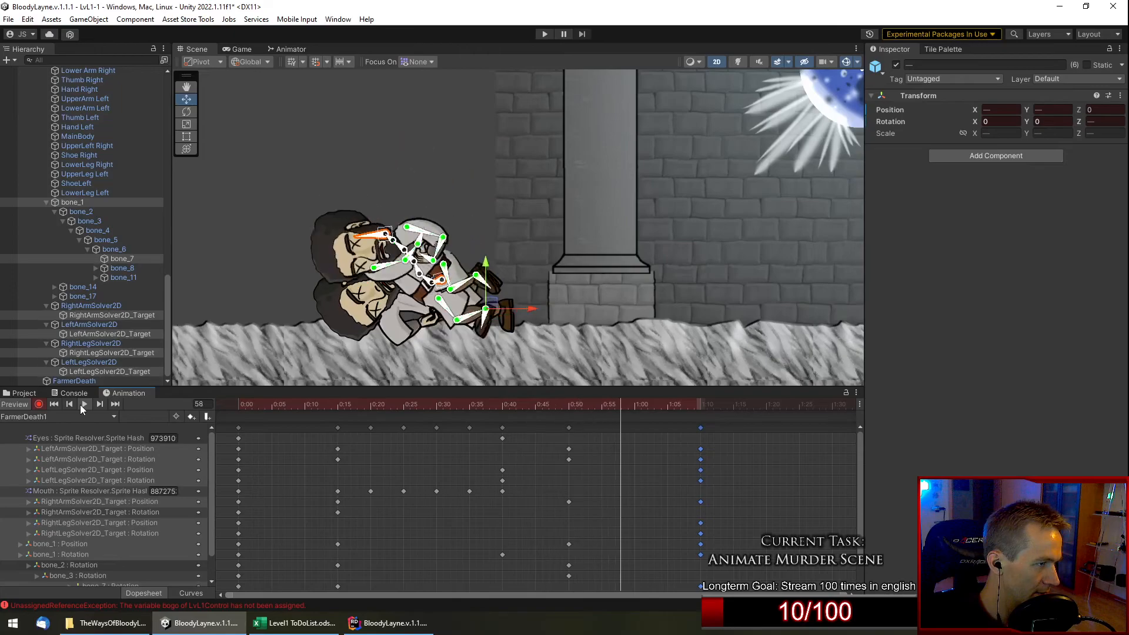
left_click_drag(668, 405, 701, 411)
Switch to the FarmerDeath2 clip and play it to check the FarmerDeath sprite pose.
left_click(65, 419)
left_click(49, 439)
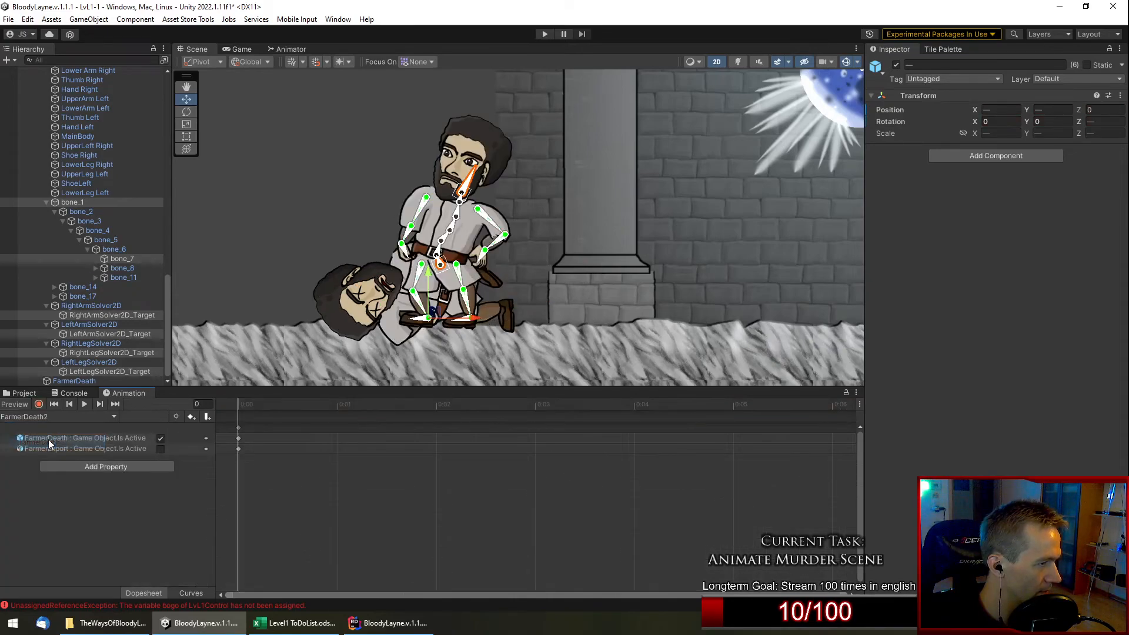
left_click(90, 404)
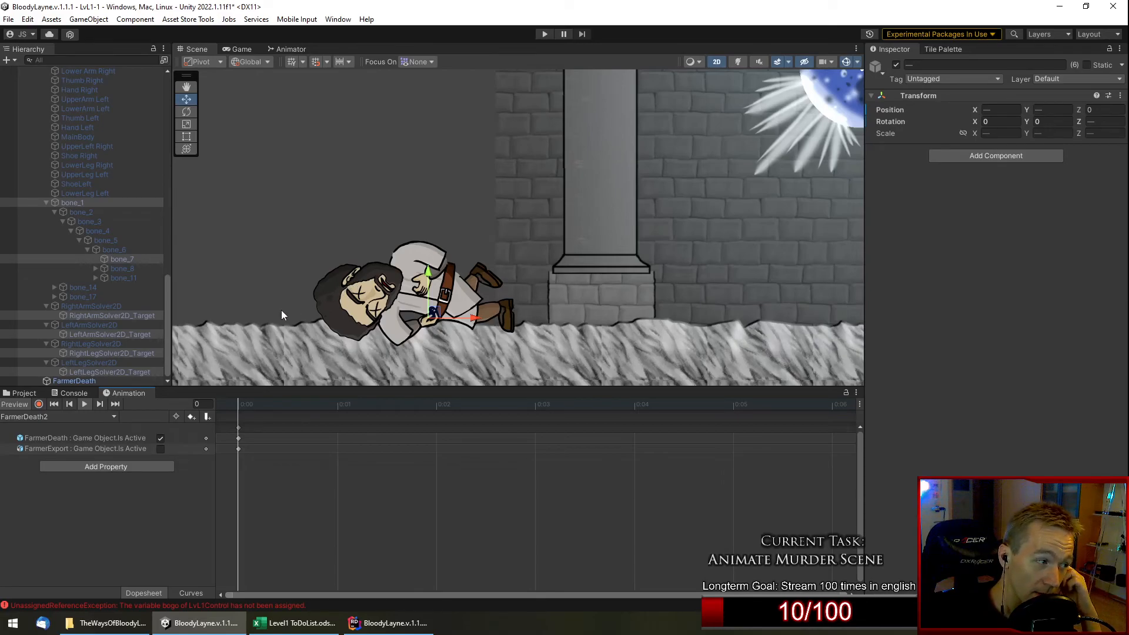
Expand the FarmerDeath sprite's BloodmagicDissolveMaterial, test its Fade at 1 and examine the MainTex texture choices.
left_click(23, 394)
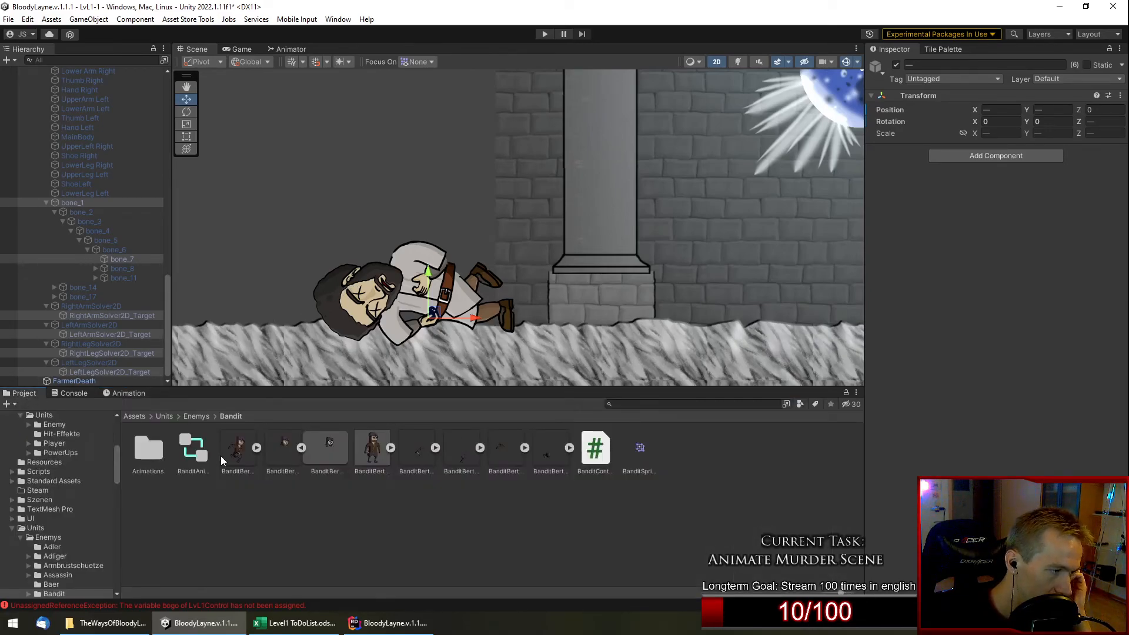
left_click(400, 297)
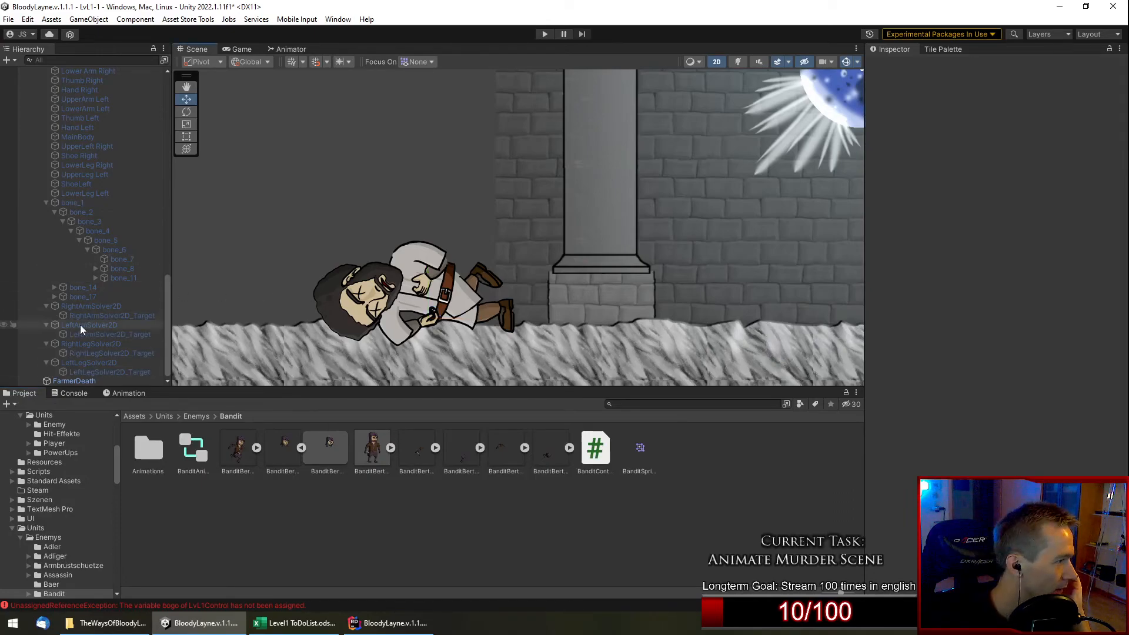
left_click(87, 381)
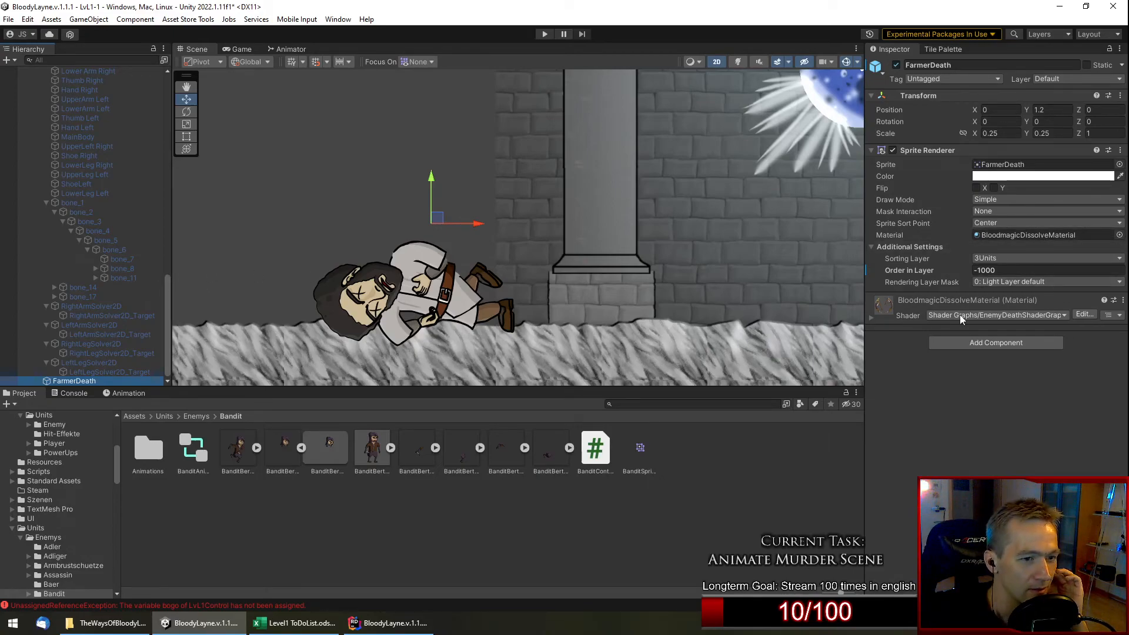
left_click(870, 316)
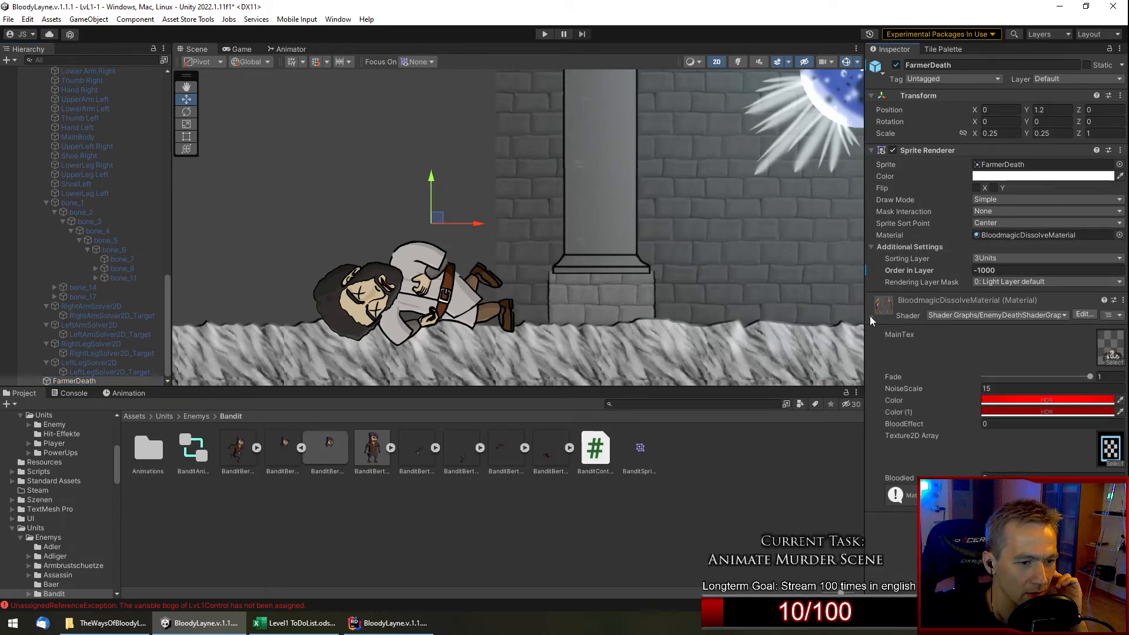
mouse_move(1085, 376)
left_mouse_down()
mouse_move(997, 386)
mouse_move(1099, 378)
left_mouse_up()
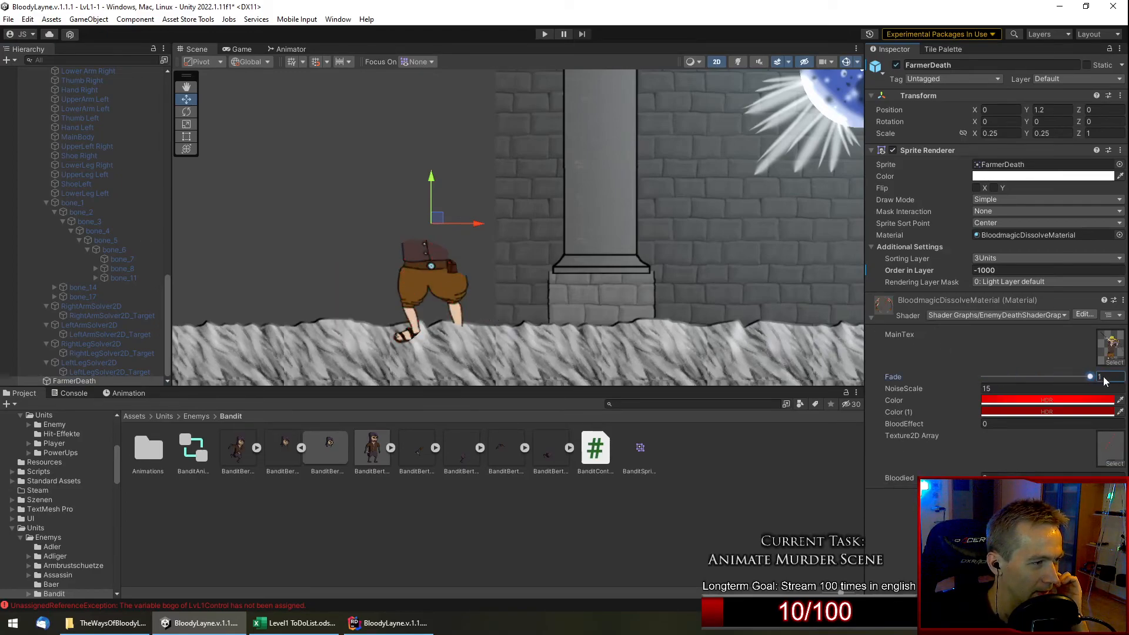
left_click(1112, 362)
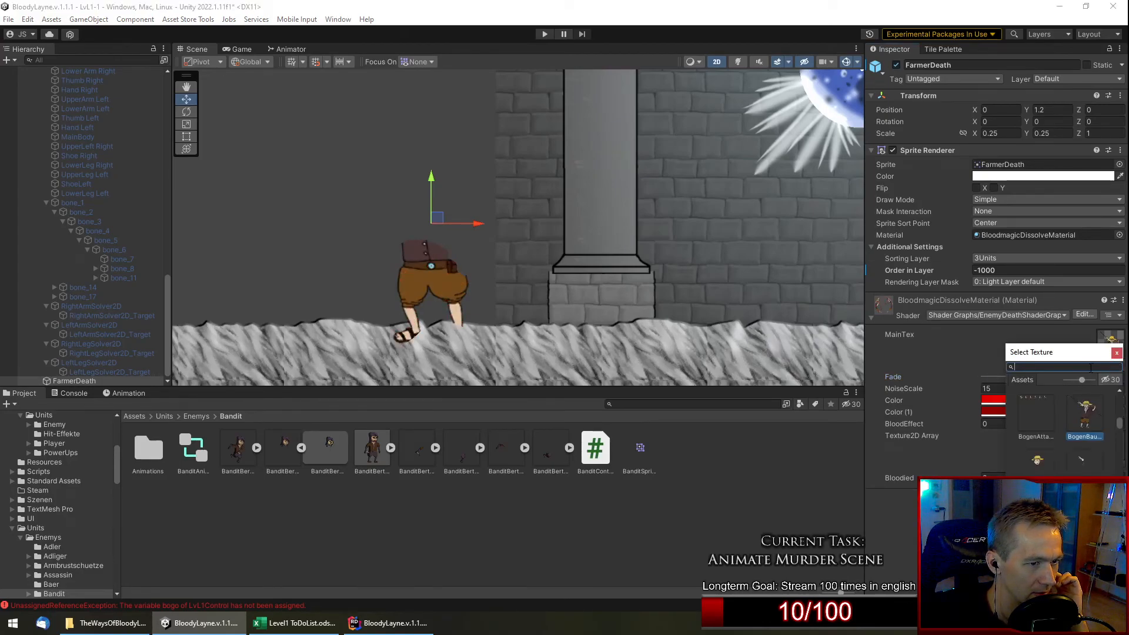
left_click(1117, 353)
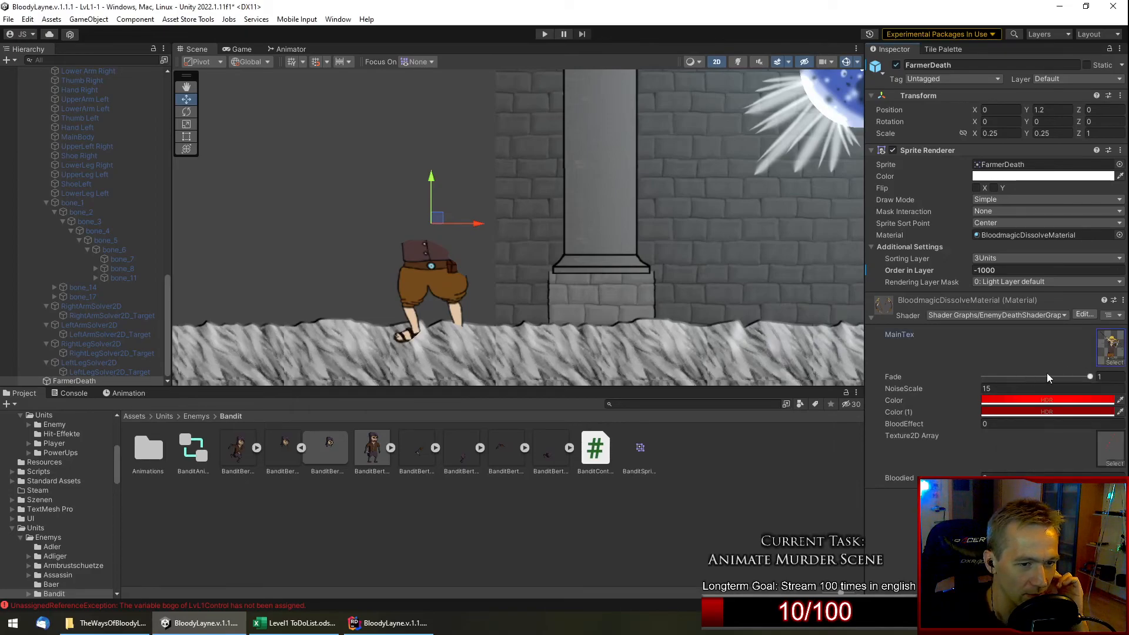
Lower the BloodmagicDissolveMaterial's Fade to 0.482 to preview the dissolve on the FarmerDeath sprite.
left_click_drag(1089, 377, 1042, 383)
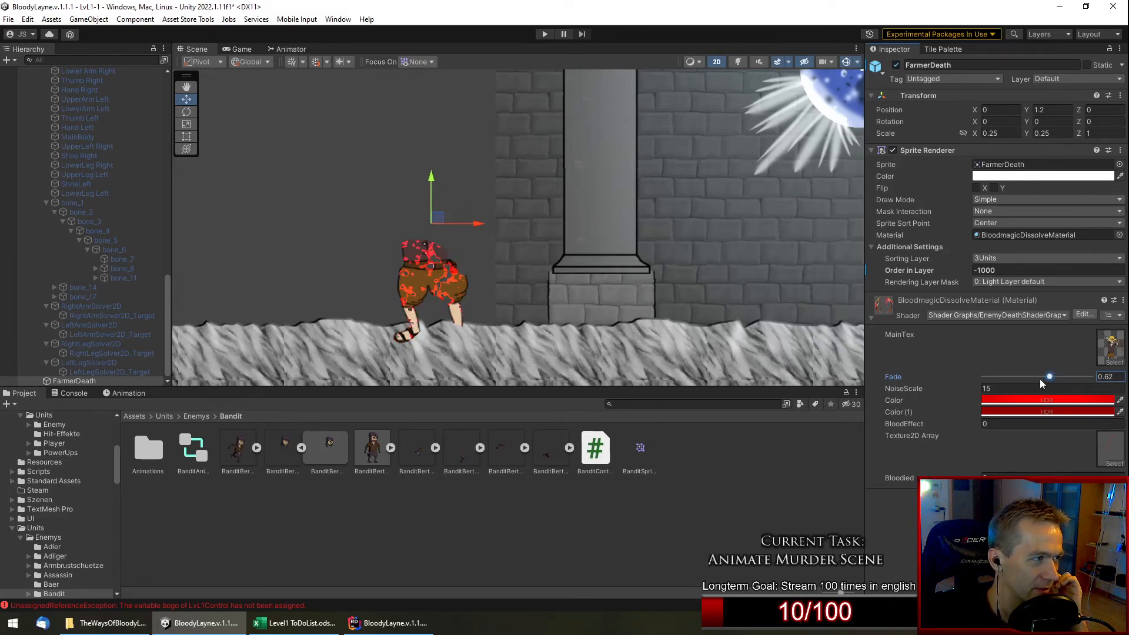
left_click(240, 49)
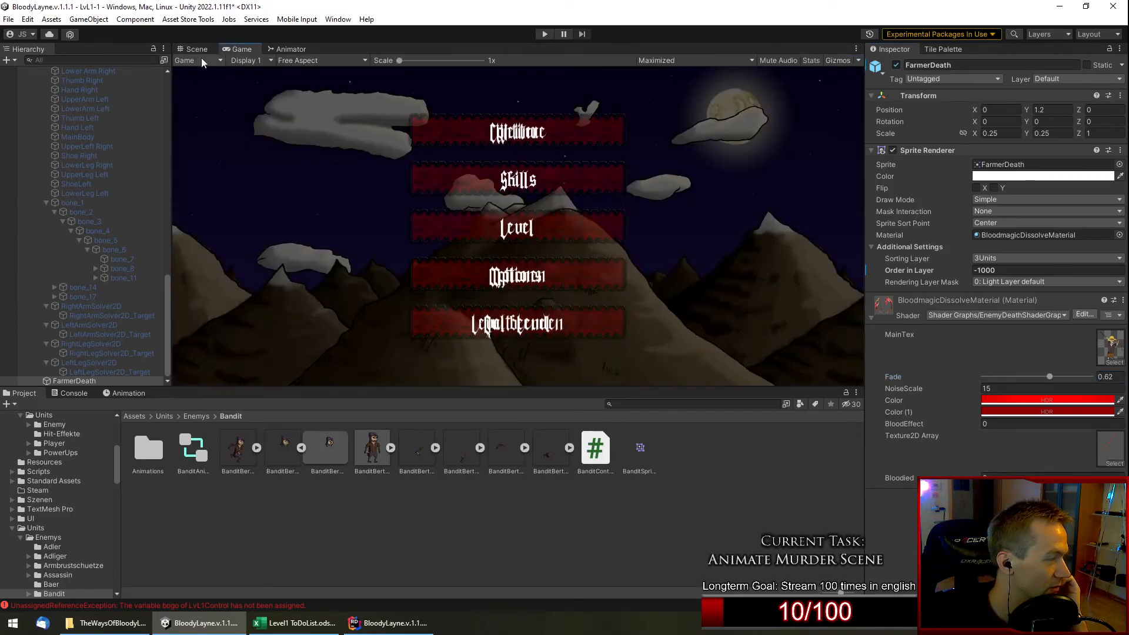
left_click(196, 49)
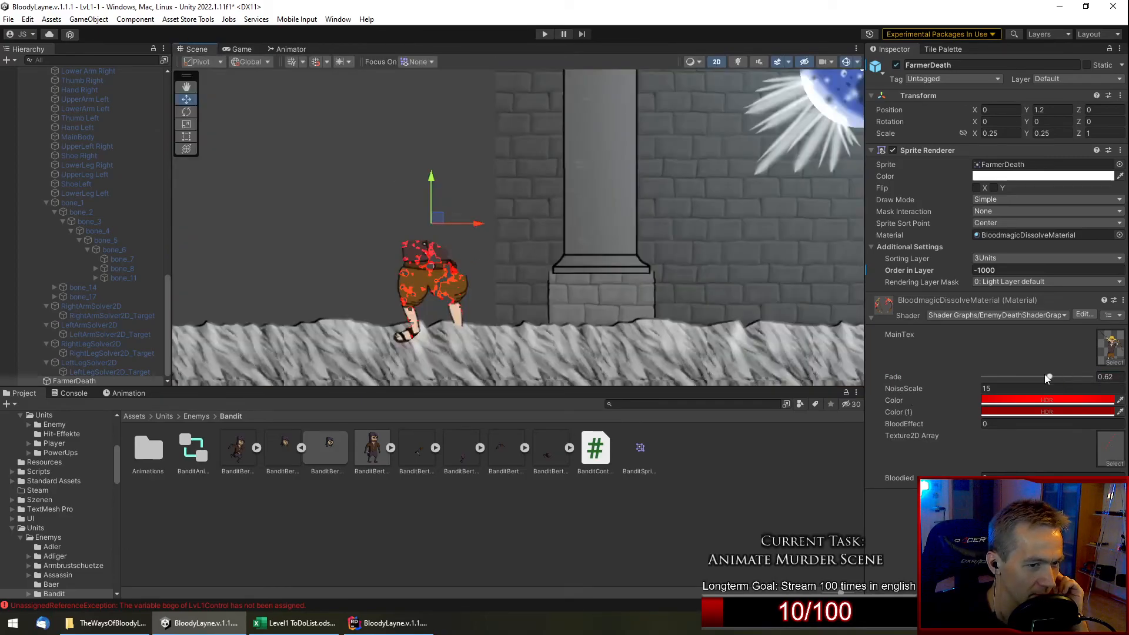
left_click_drag(1048, 380, 1037, 380)
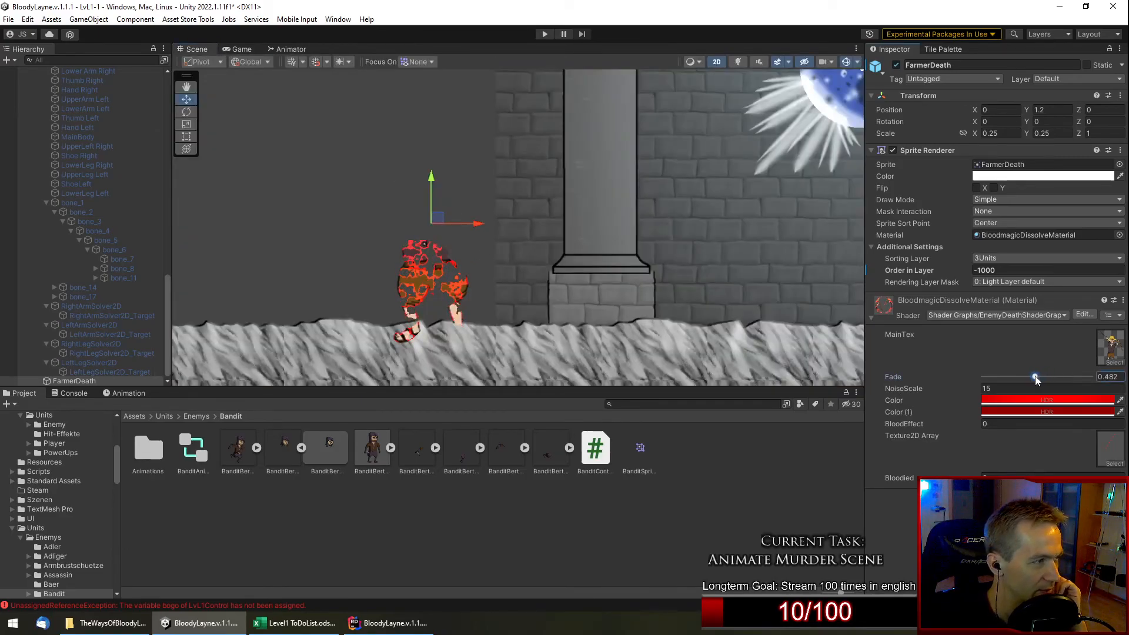
Check the half-dissolved sprite with scene lighting toggled on and off, and return the material's Fade to 1.
left_click(739, 63)
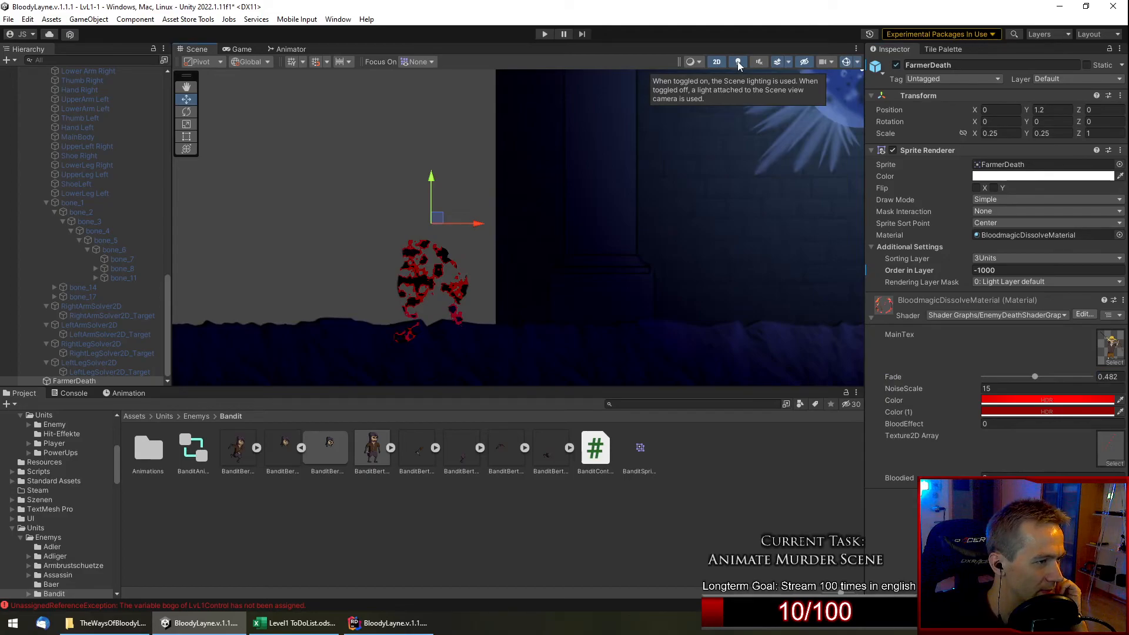
left_click(739, 63)
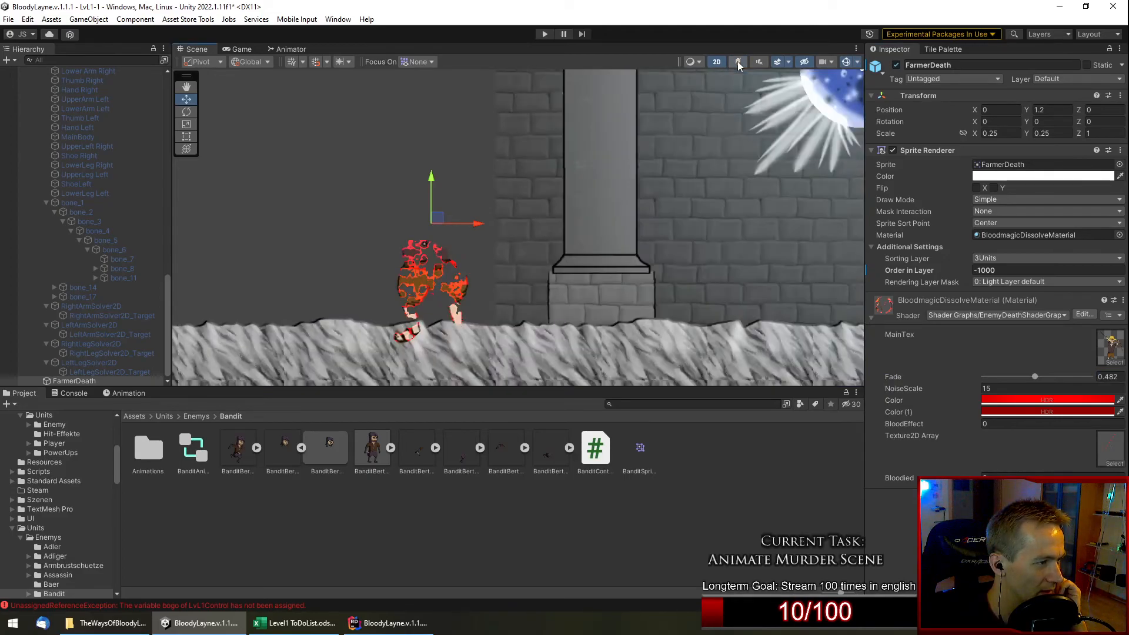
left_click(701, 61)
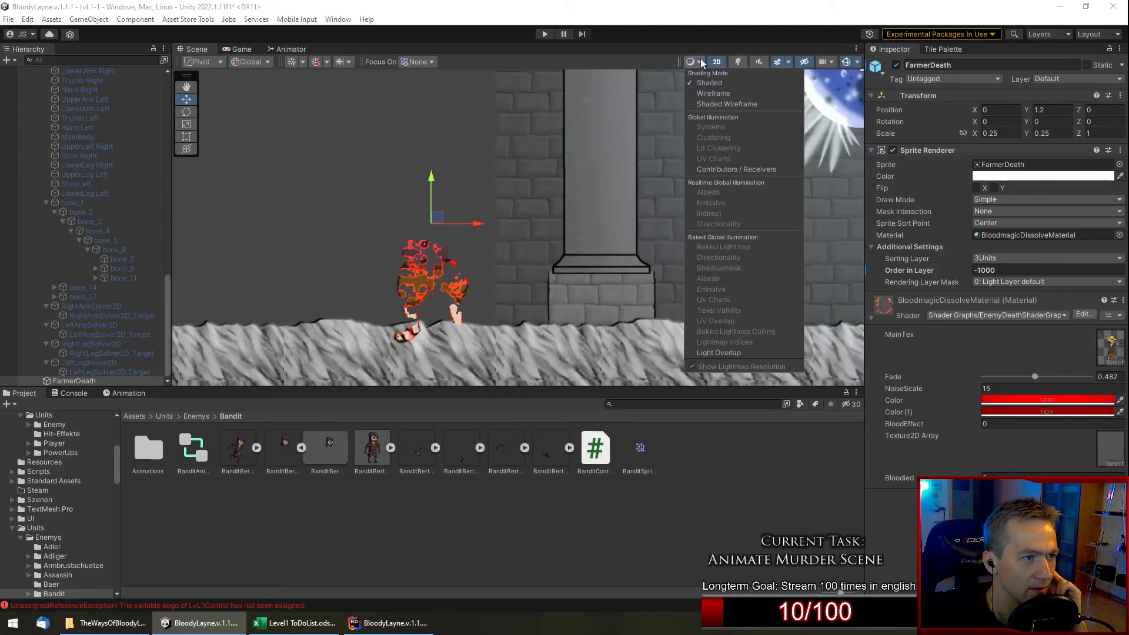
left_click(630, 58)
left_click_drag(1035, 379, 1108, 387)
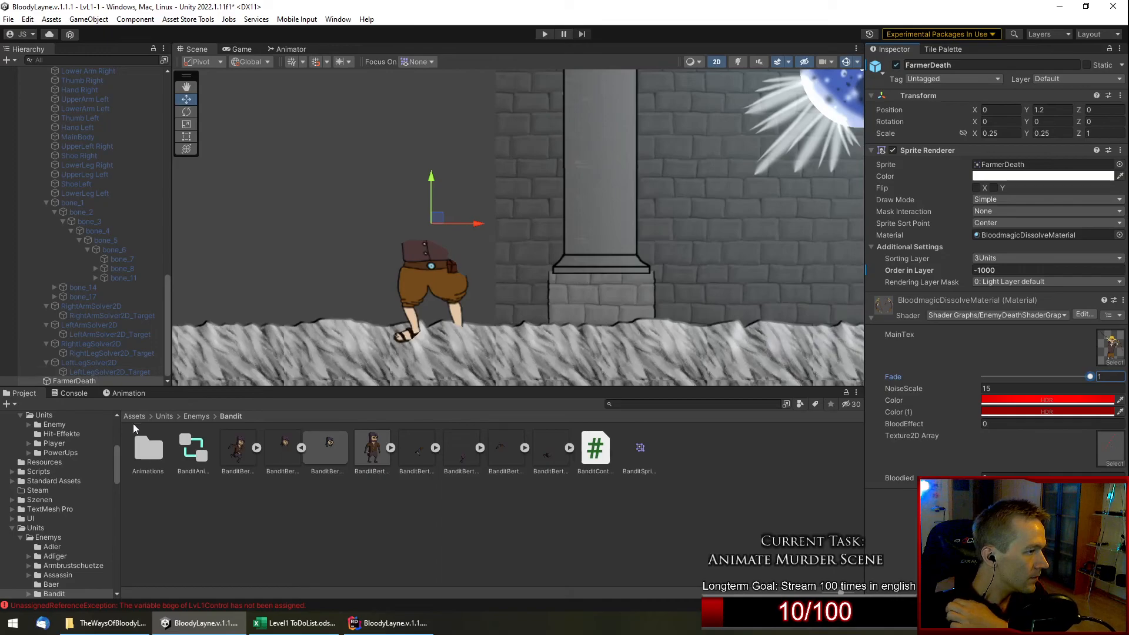
Select FarmerExport, switch the animation to the FarmerDeath1 clip and play back the farmer's fall.
left_click(127, 393)
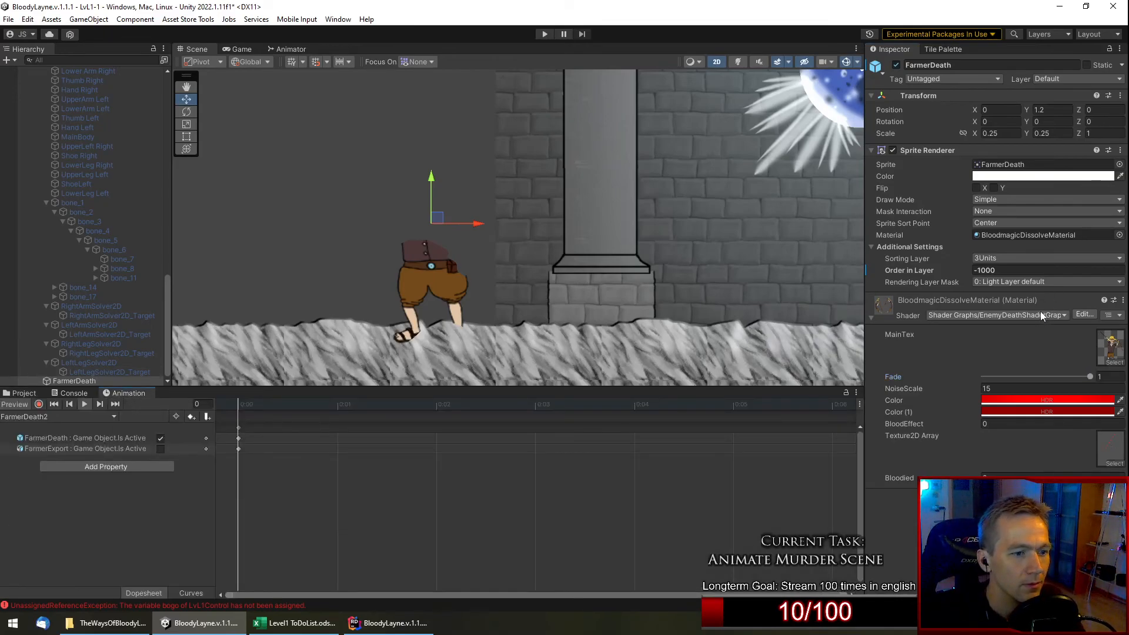
left_click(871, 315)
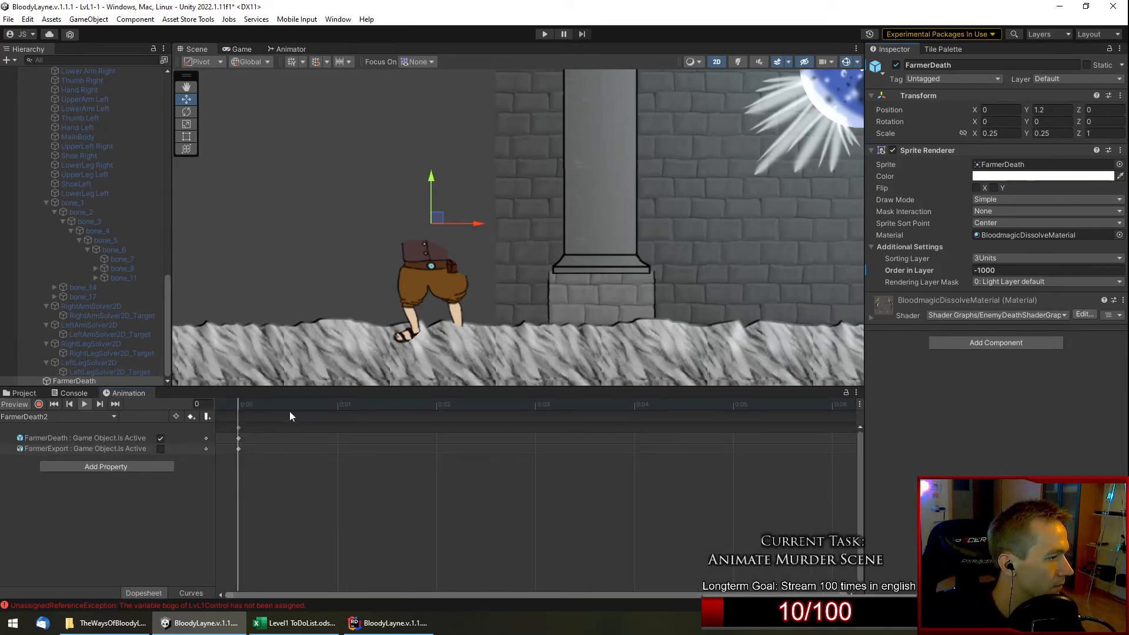
scroll(72, 133, "up", 7)
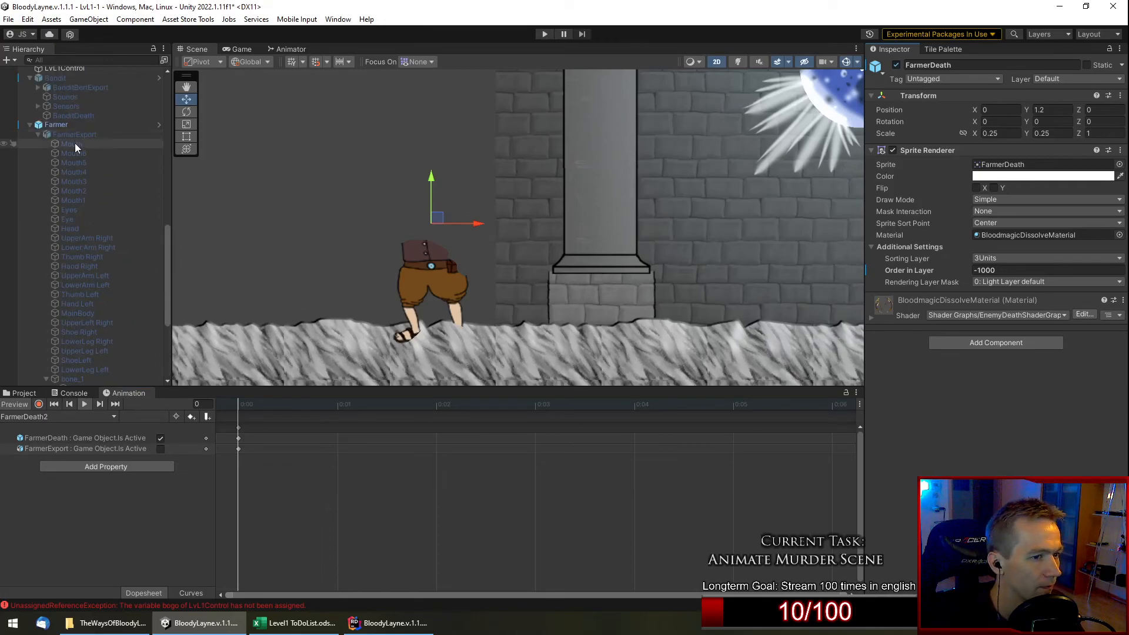
left_click(79, 203)
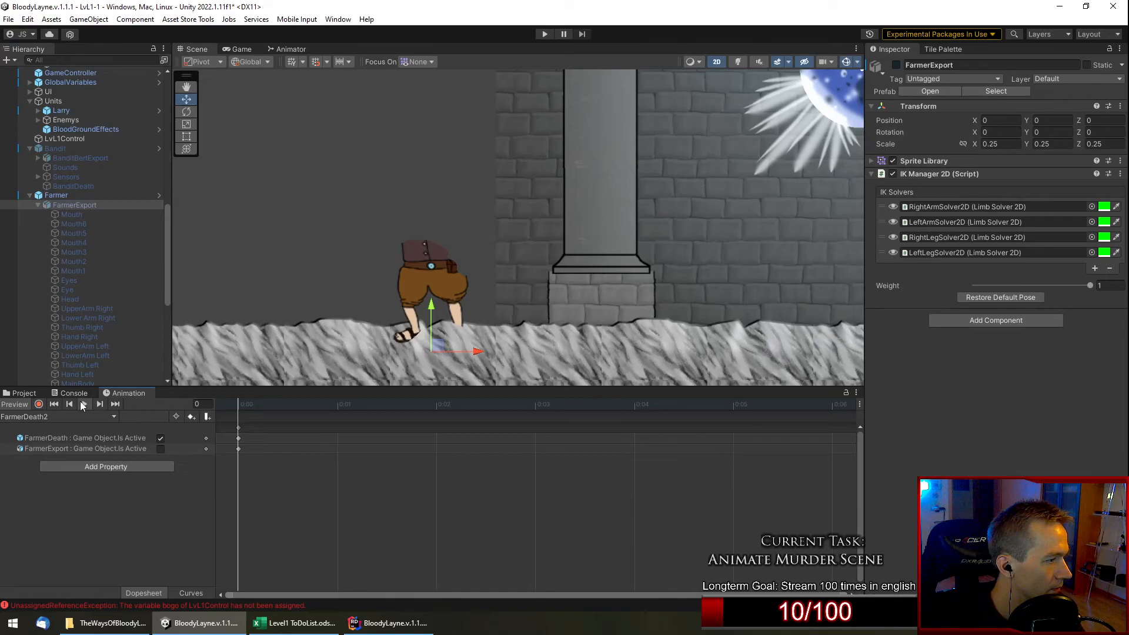
left_click(37, 417)
left_click(42, 429)
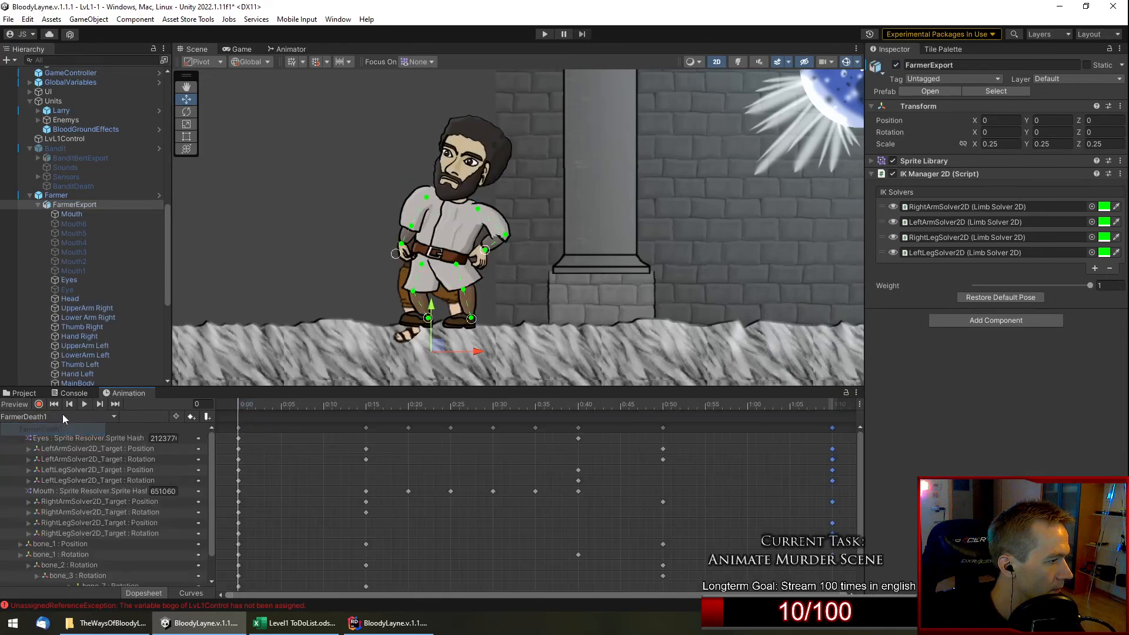
key("space")
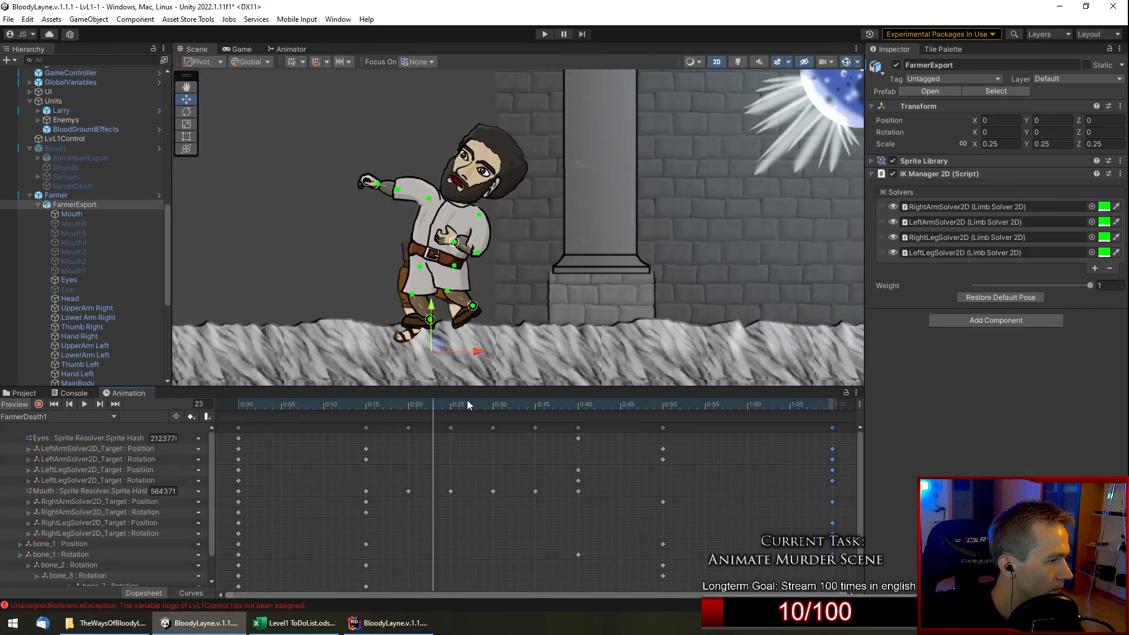
Deactivate the FarmerDeath object and collapse FarmerExport's children in the Farmer hierarchy.
scroll(50, 294, "down", 9)
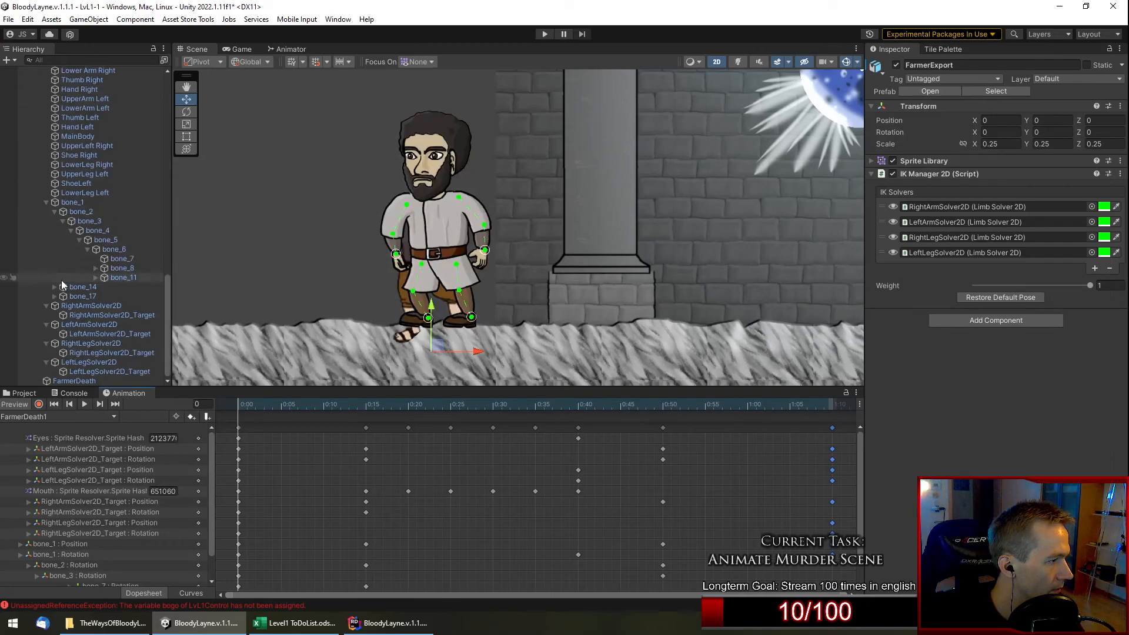
left_click(74, 381)
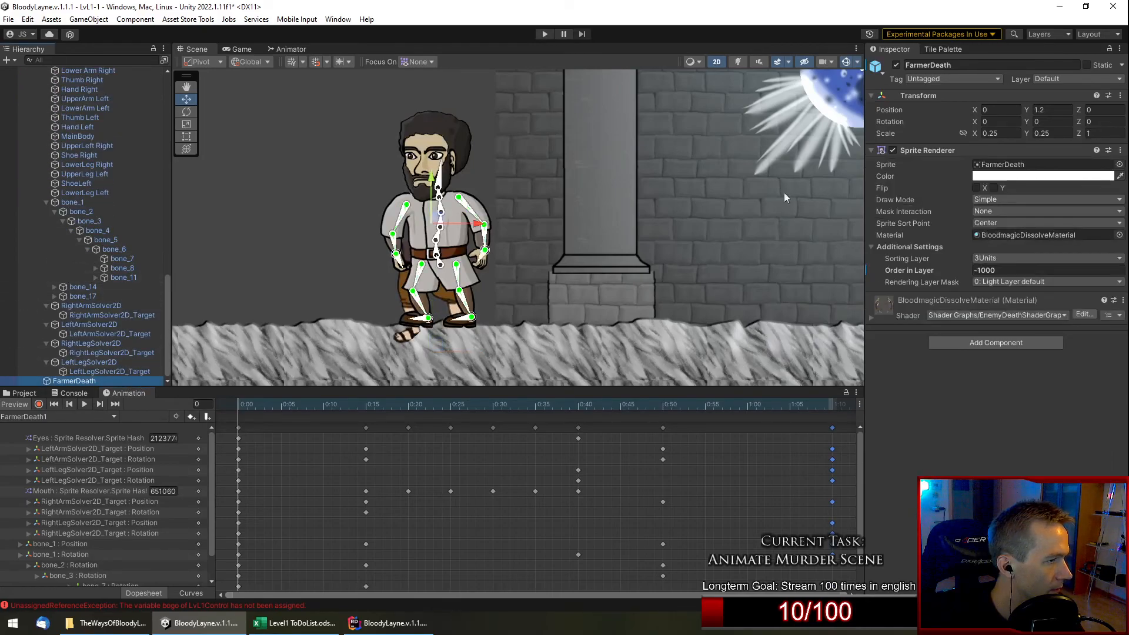
left_click(897, 65)
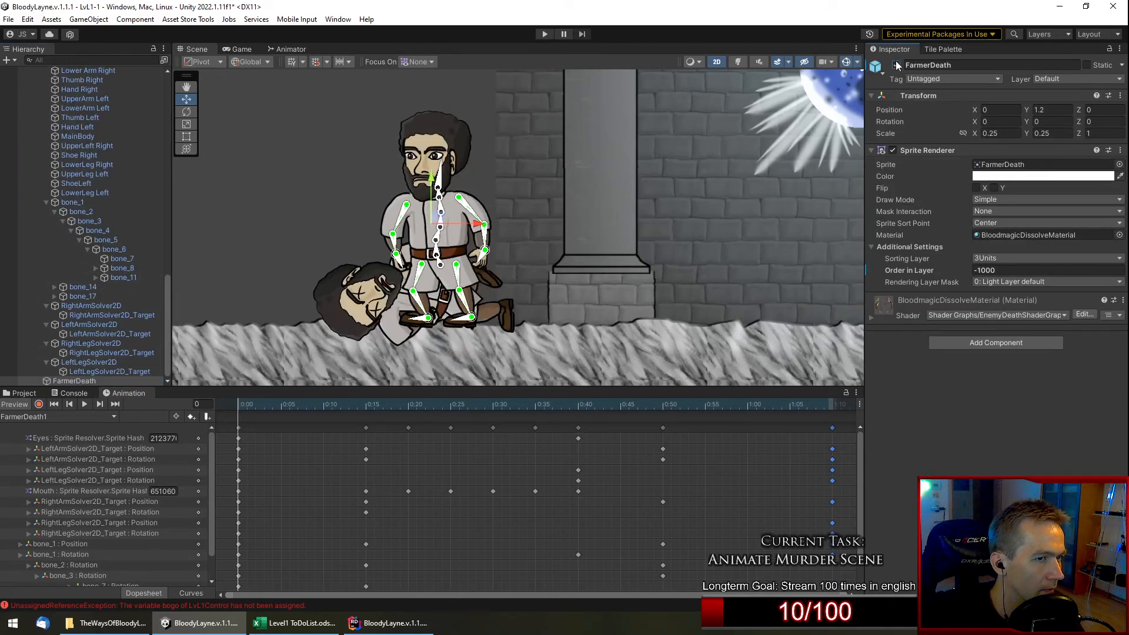
left_click(897, 66)
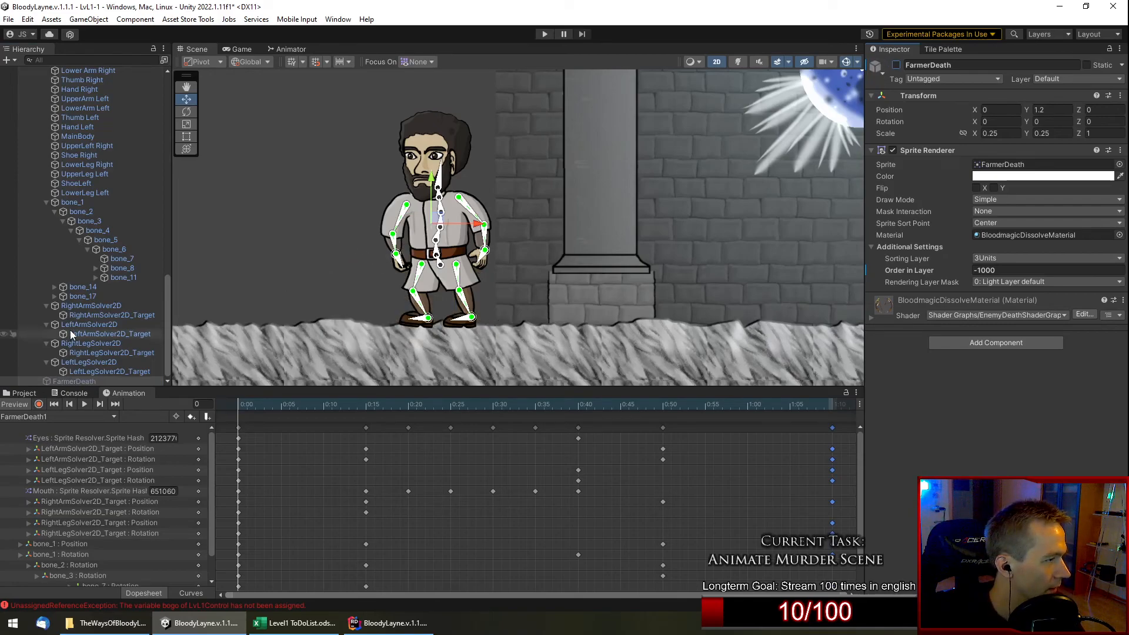
scroll(62, 247, "up", 10)
left_click(38, 240)
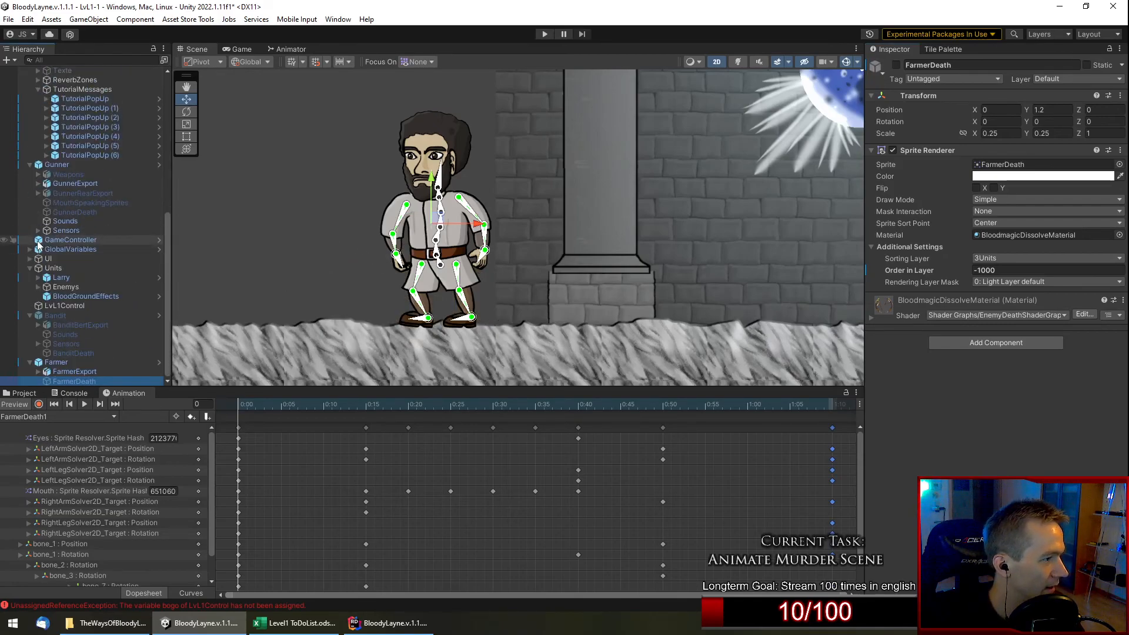
scroll(362, 252, "down", 3)
scroll(362, 251, "down", 3)
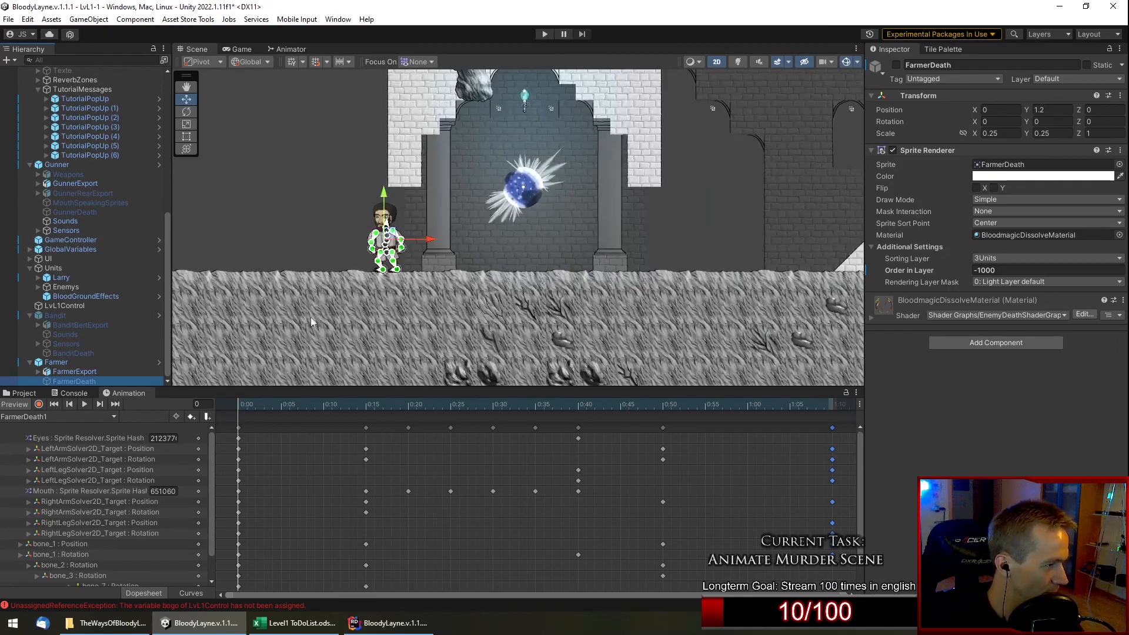
scroll(413, 259, "down", 3)
scroll(414, 259, "down", 3)
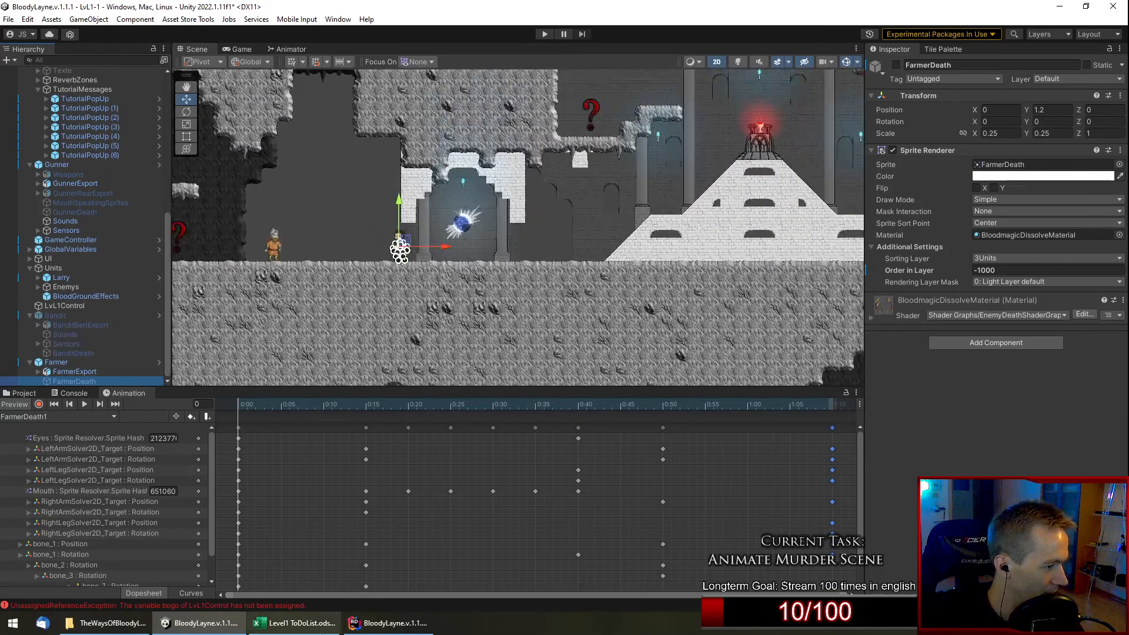
Switch to the Level1 ToDoList.ods spreadsheet in Excel and review the level tasks in A4:A11.
left_click(294, 623)
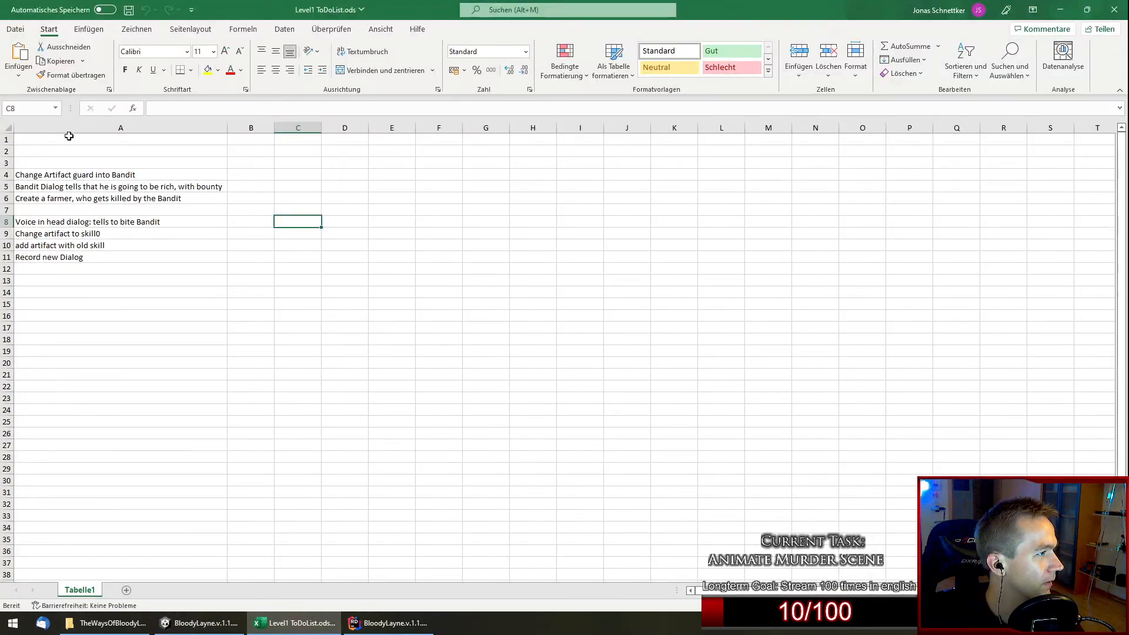
left_click(81, 187)
left_click(81, 178)
left_click(82, 185)
left_click(86, 200)
left_click(80, 187)
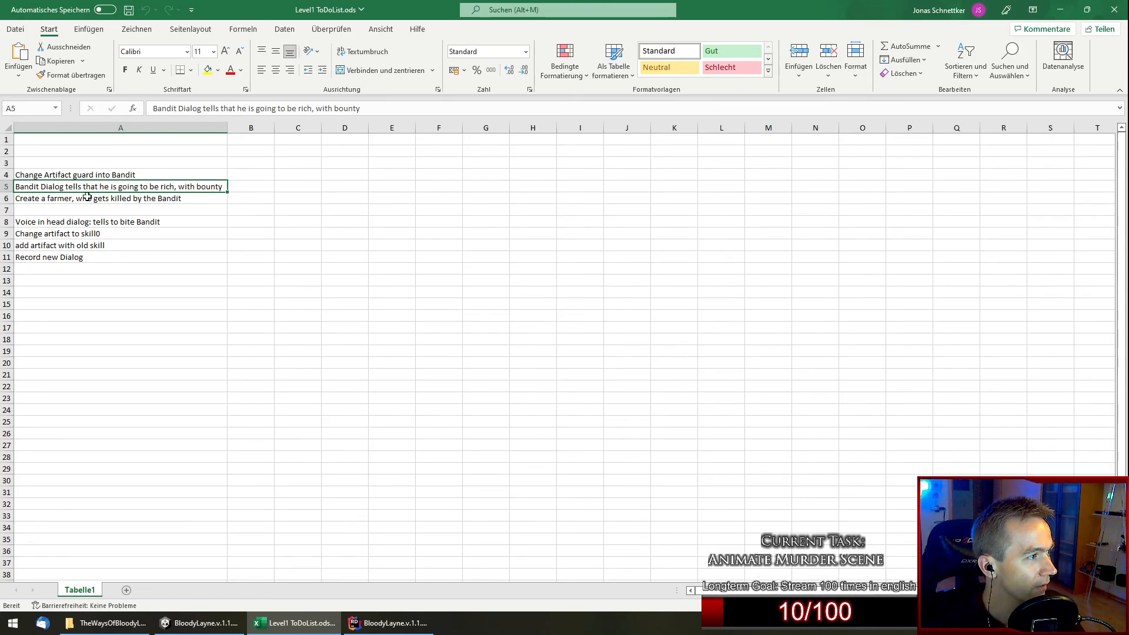
left_click(57, 200)
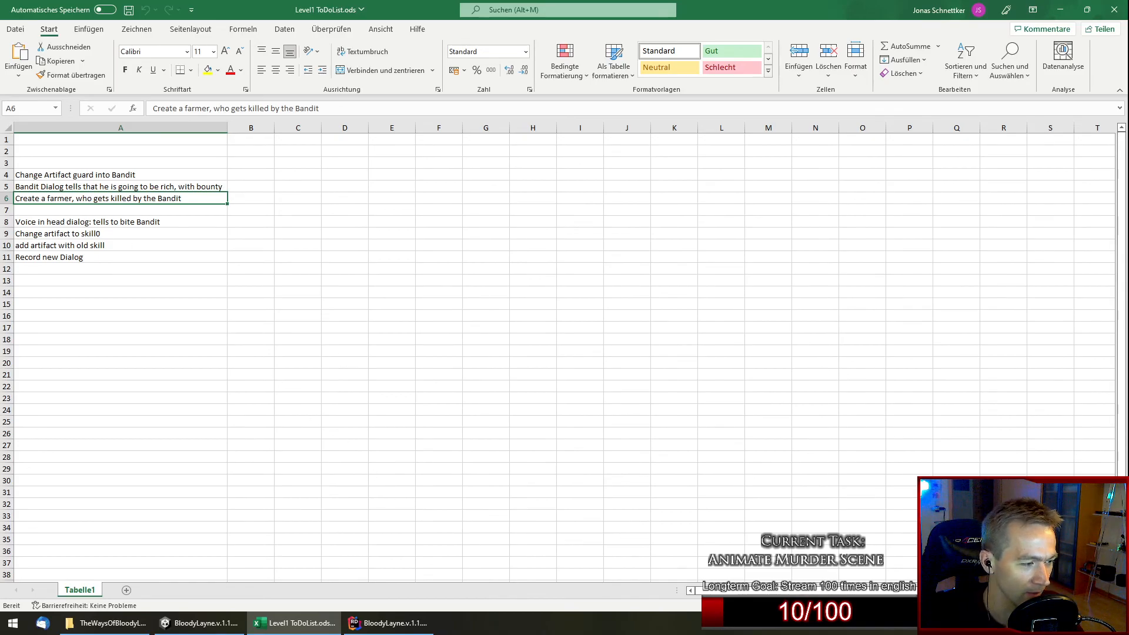
left_click_drag(110, 178, 149, 251)
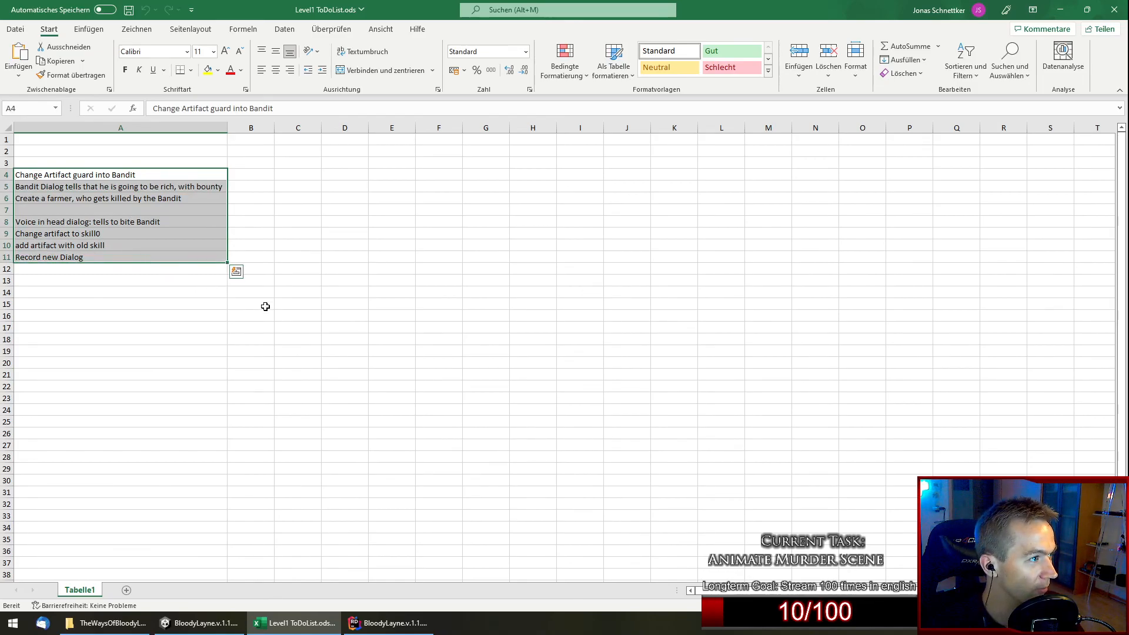
Return to the Unity project and save the scene.
left_click(234, 622)
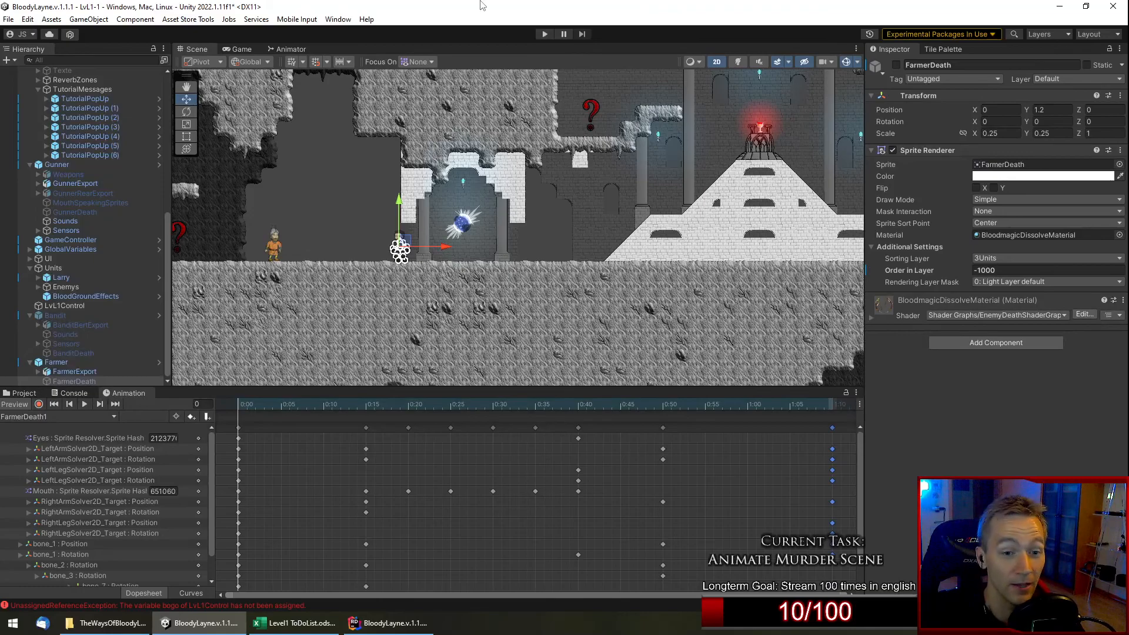
key("ctrl+s")
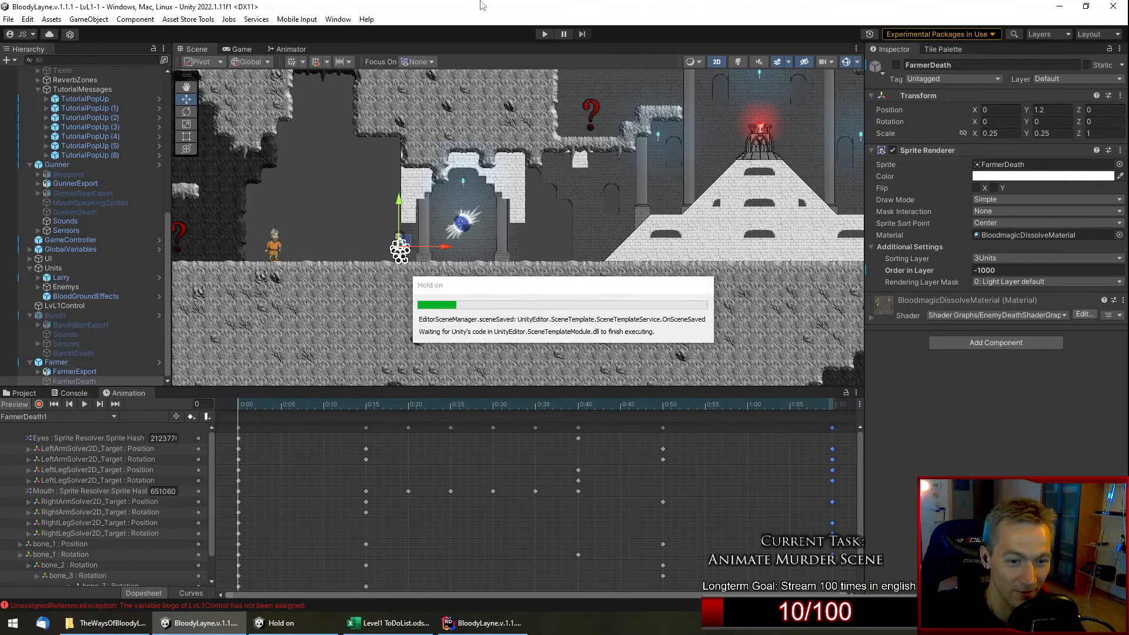